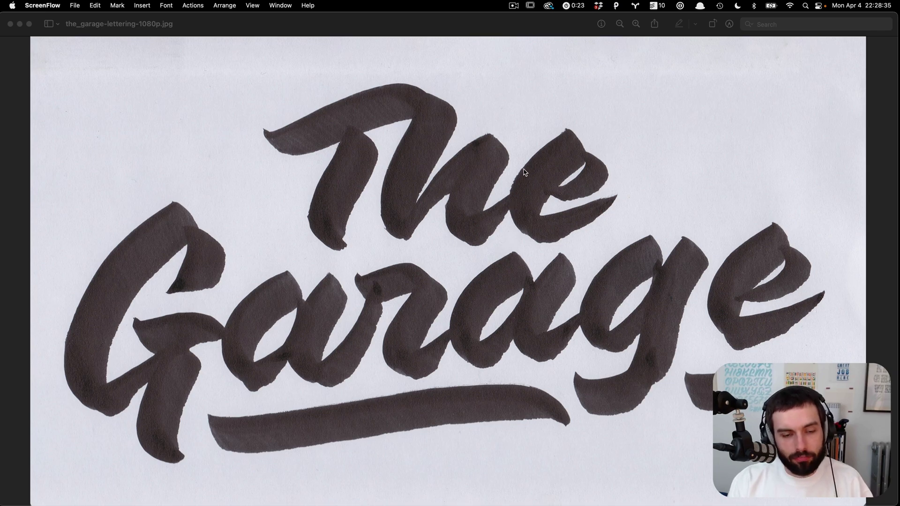
Switch to Finder, move the diy folder window aside, and preview the original scan the_garage-lettering.jpeg.
{"action": "key", "text": "super+Tab"}
{"action": "key", "text": "super+Tab"}
{"action": "key", "text": "super+Tab"}
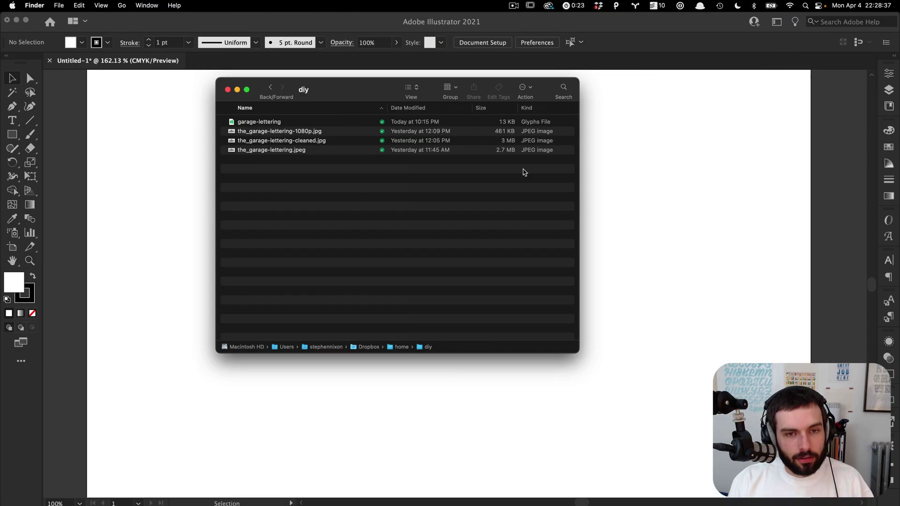
{"action": "left_click_drag", "start_coordinate": [389, 92], "coordinate": [706, 110]}
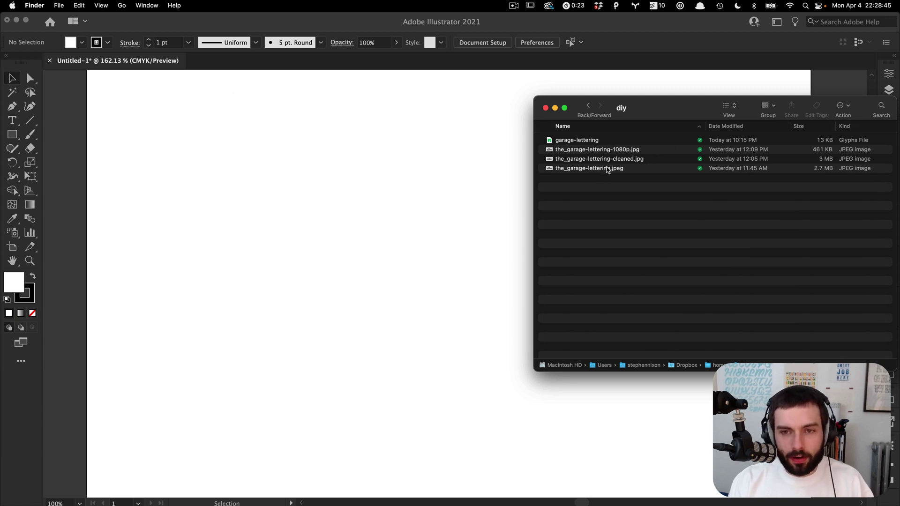
{"action": "left_click", "coordinate": [607, 170]}
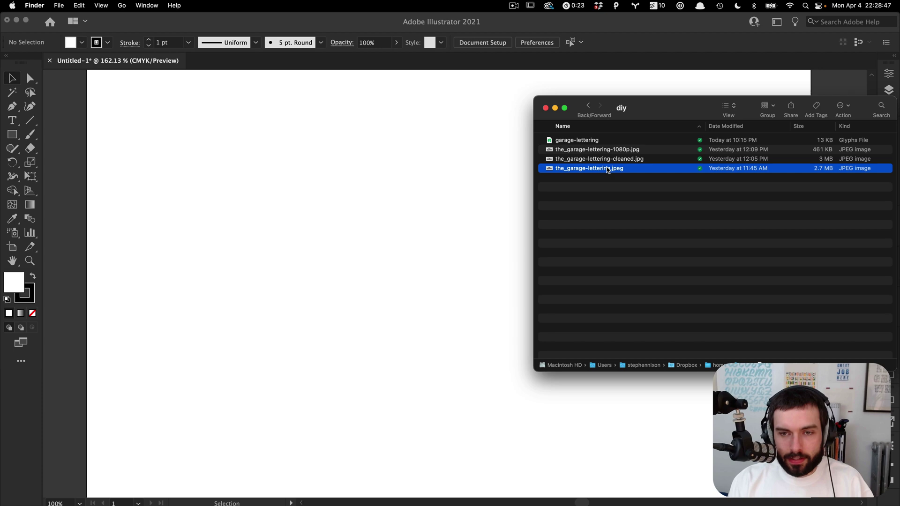
{"action": "key", "text": "space"}
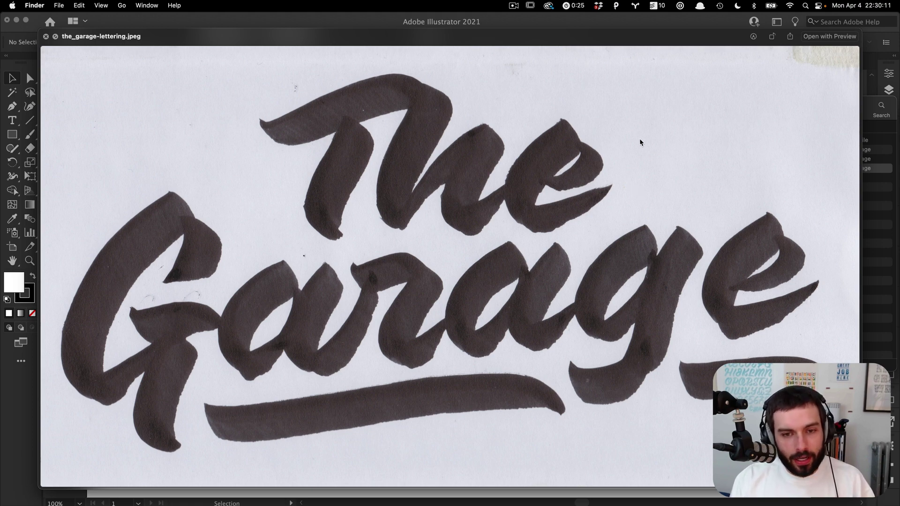
{"action": "key", "text": "space"}
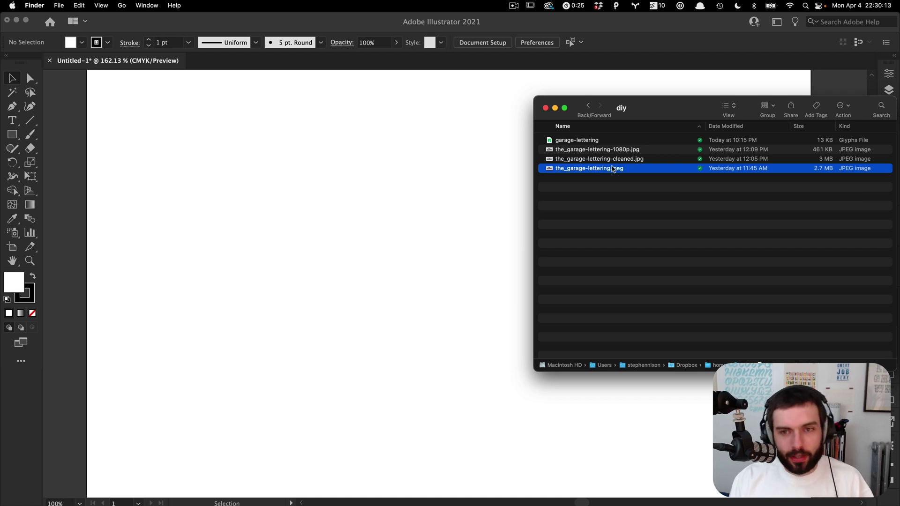
Preview the_garage-lettering-cleaned.jpg and compare it with the original scan.
{"action": "key", "text": "Up"}
{"action": "key", "text": "space"}
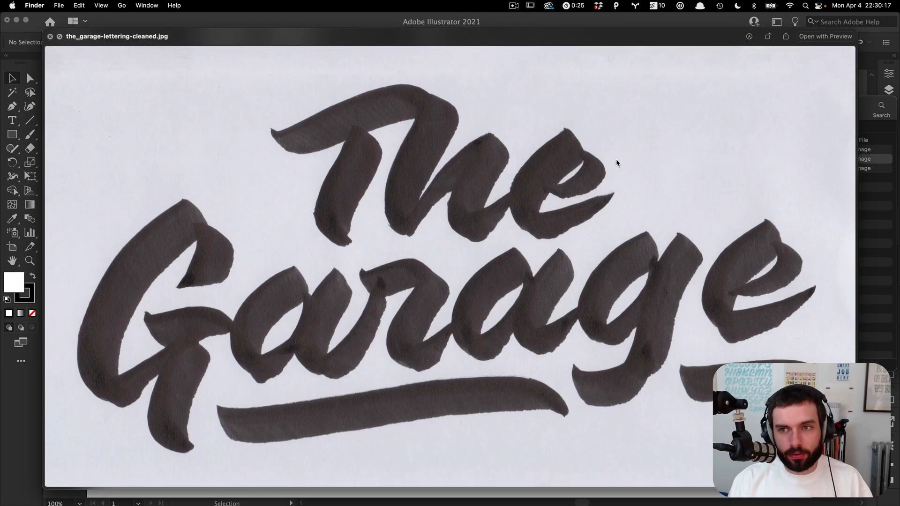
{"action": "key", "text": "Down"}
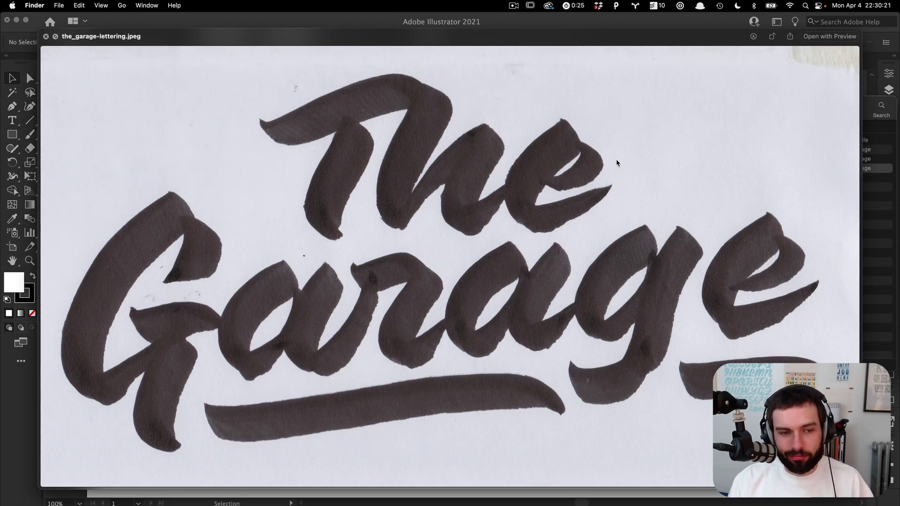
{"action": "key", "text": "Up"}
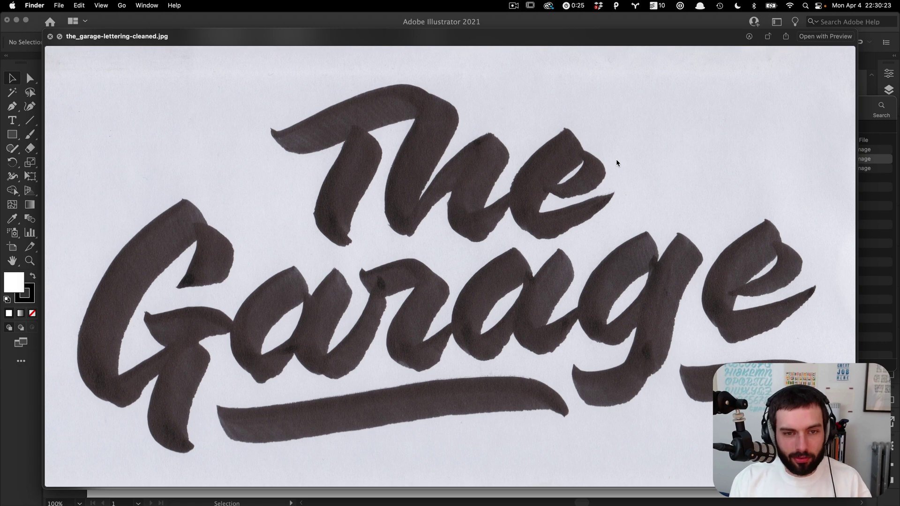
{"action": "key", "text": "space"}
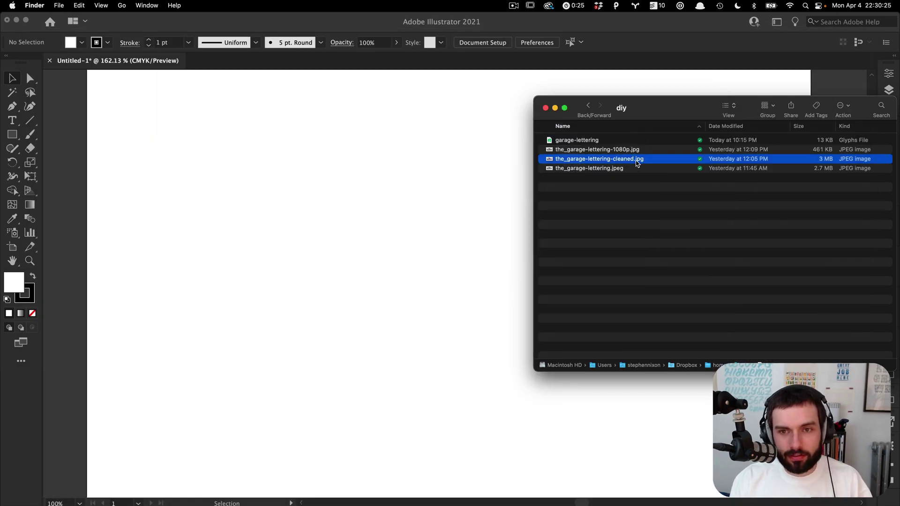
Place the_garage-lettering-cleaned.jpg into the Illustrator document and position it near the middle of the artboard.
{"action": "left_click_drag", "start_coordinate": [628, 159], "coordinate": [405, 217]}
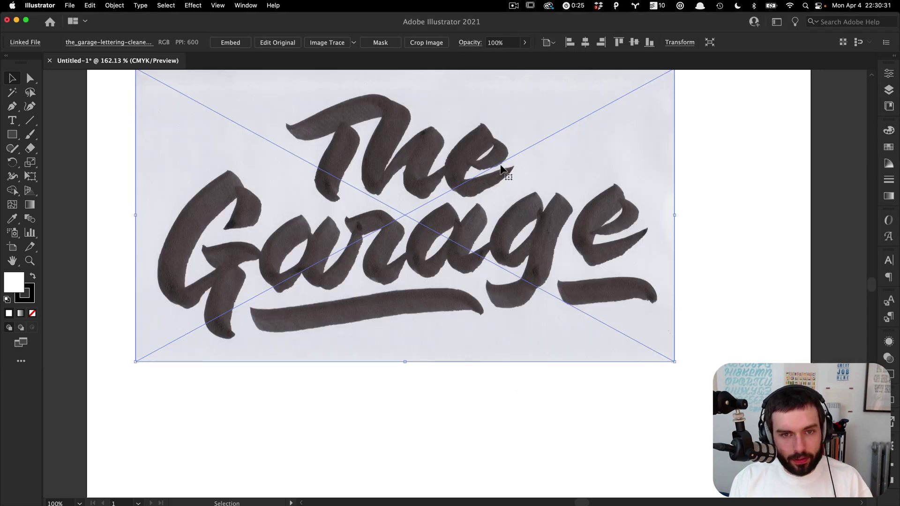
{"action": "mouse_move", "coordinate": [521, 217]}
{"action": "left_mouse_down"}
{"action": "mouse_move", "coordinate": [533, 229]}
{"action": "mouse_move", "coordinate": [538, 221]}
{"action": "left_mouse_up"}
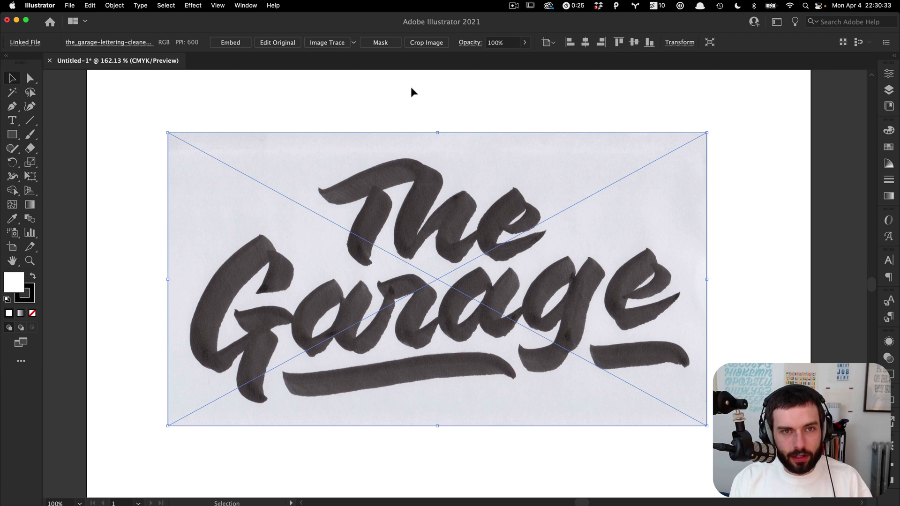
Run Image Trace with the default preset on the placed lettering image, continuing despite its large size.
{"action": "left_click", "coordinate": [337, 44]}
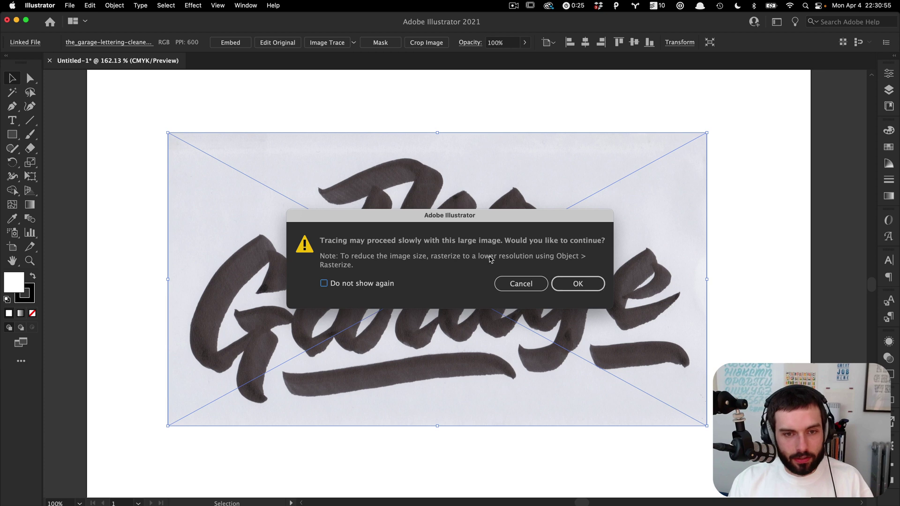
{"action": "left_click", "coordinate": [567, 284]}
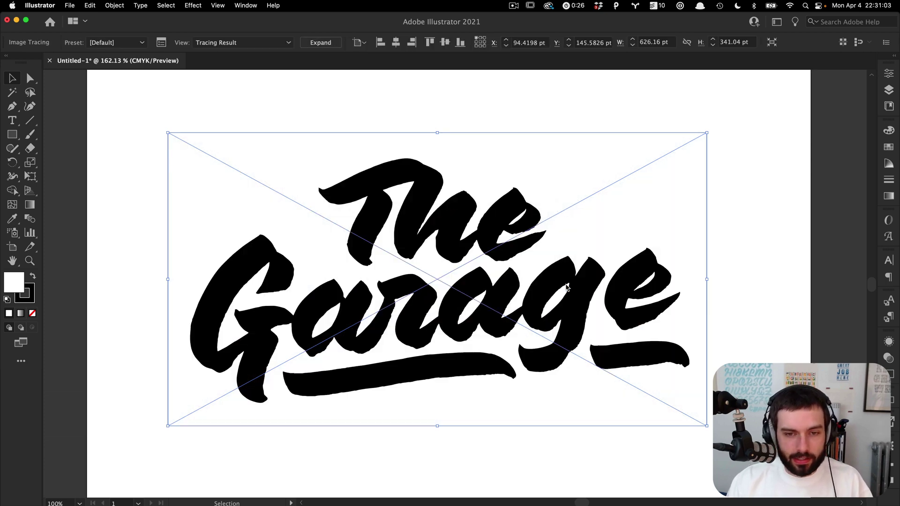
{"action": "left_click", "coordinate": [740, 316]}
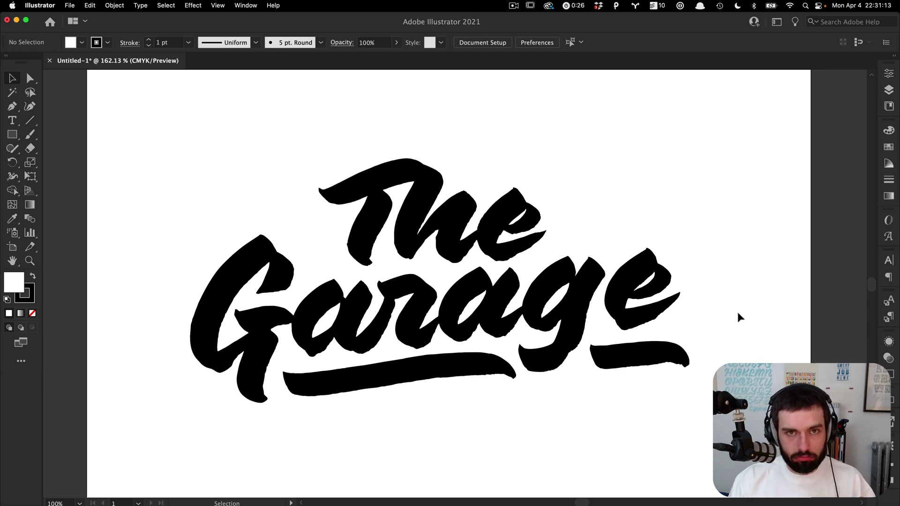
Expand the traced lettering into editable vector paths and switch to Direct Selection.
{"action": "left_click", "coordinate": [546, 323]}
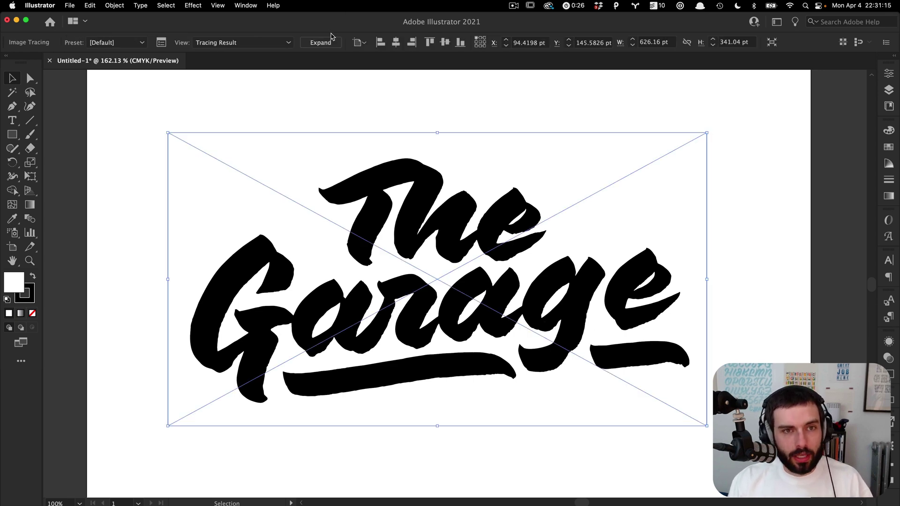
{"action": "left_click", "coordinate": [333, 43]}
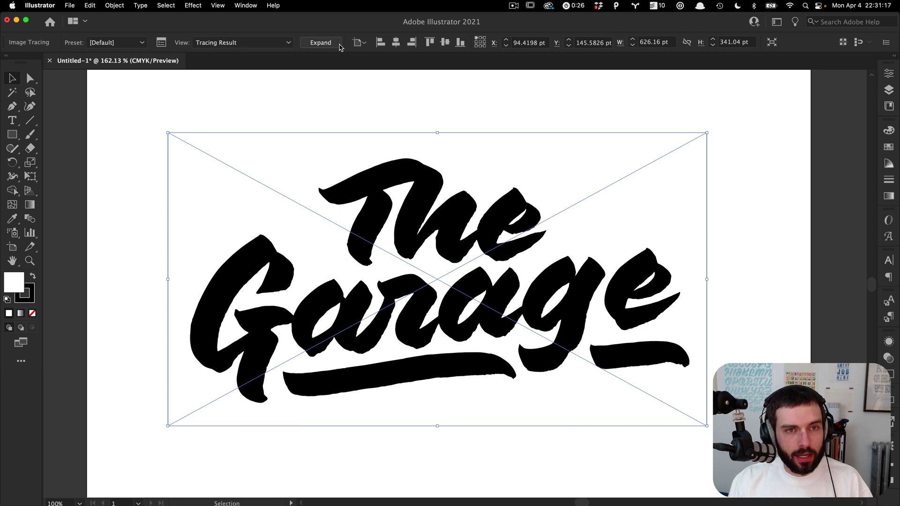
{"action": "left_click", "coordinate": [369, 74]}
{"action": "key", "text": "a"}
{"action": "left_click", "coordinate": [496, 167]}
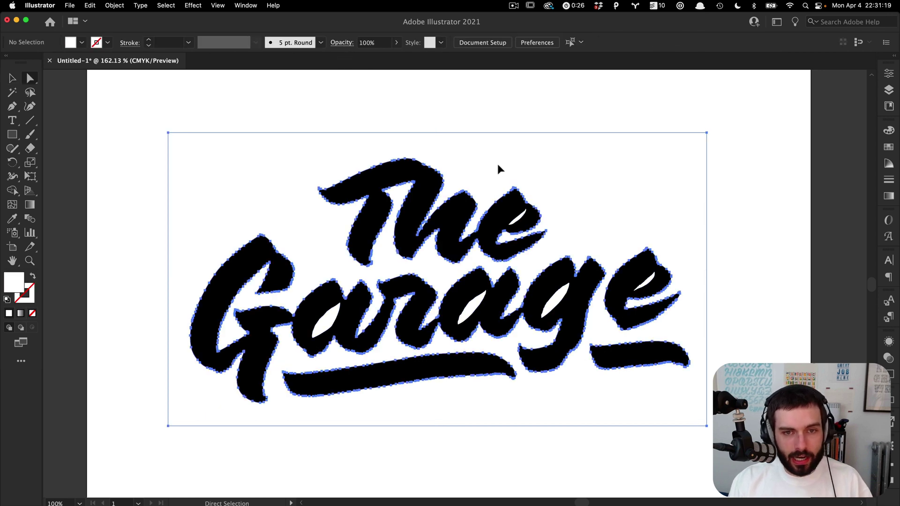
Remove the white background shape and move the expanded lettering onto the empty canvas left of the artboard.
{"action": "left_click", "coordinate": [604, 123]}
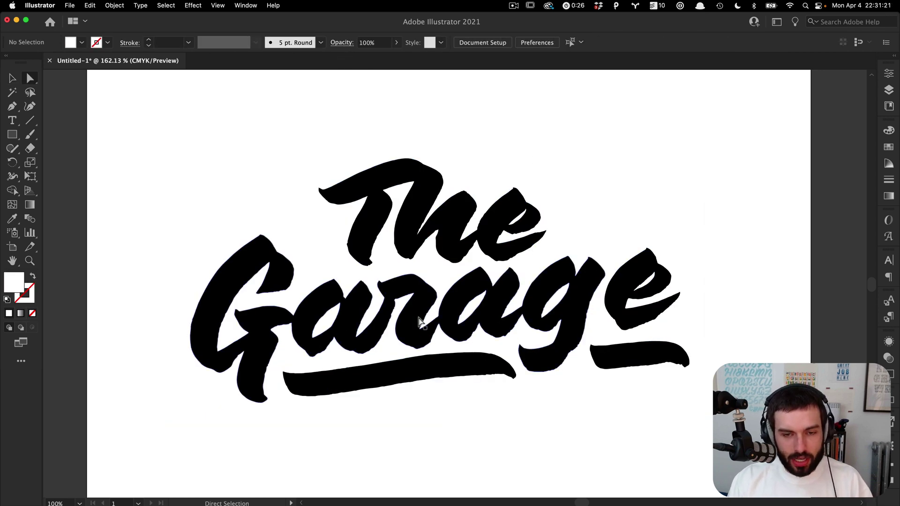
{"action": "scroll", "coordinate": [461, 259], "scroll_direction": "down", "scroll_amount": 4}
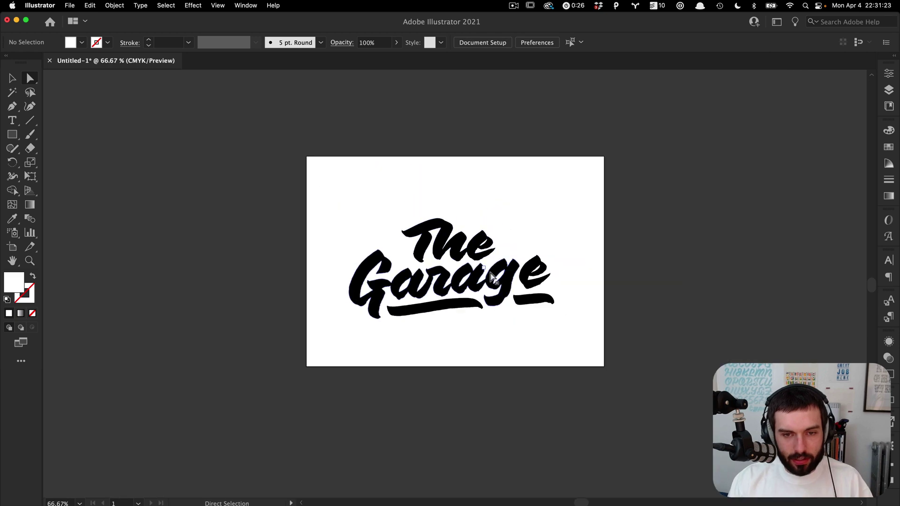
{"action": "key", "text": "v"}
{"action": "left_click_drag", "start_coordinate": [463, 278], "coordinate": [163, 273]}
{"action": "left_click", "coordinate": [188, 339]}
{"action": "scroll", "coordinate": [84, 260], "scroll_direction": "up", "scroll_amount": 5}
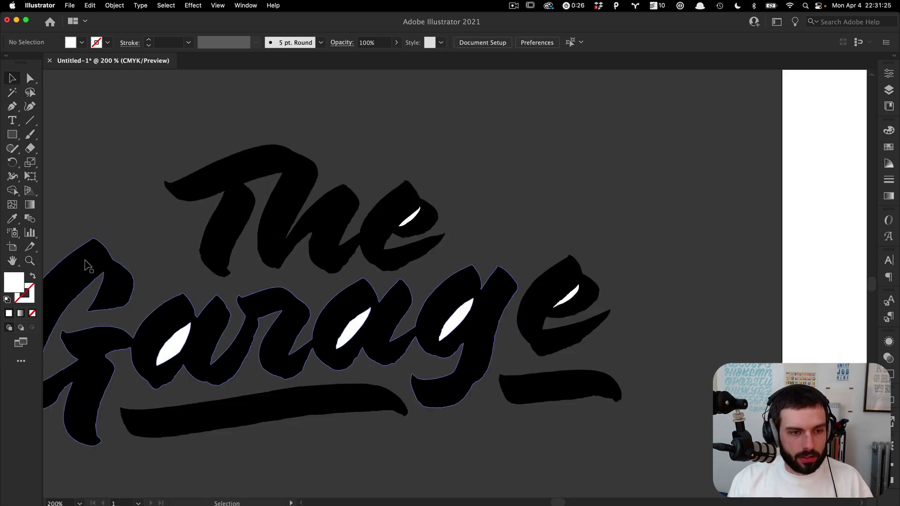
Delete the white counter shapes inside the two letters a of "Garage".
{"action": "key", "text": "a"}
{"action": "left_click", "coordinate": [171, 343]}
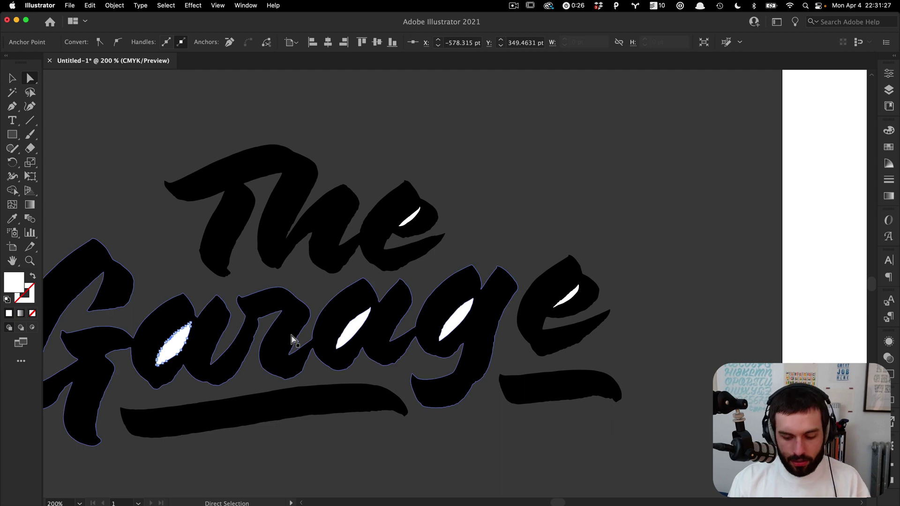
{"action": "key", "text": "Delete"}
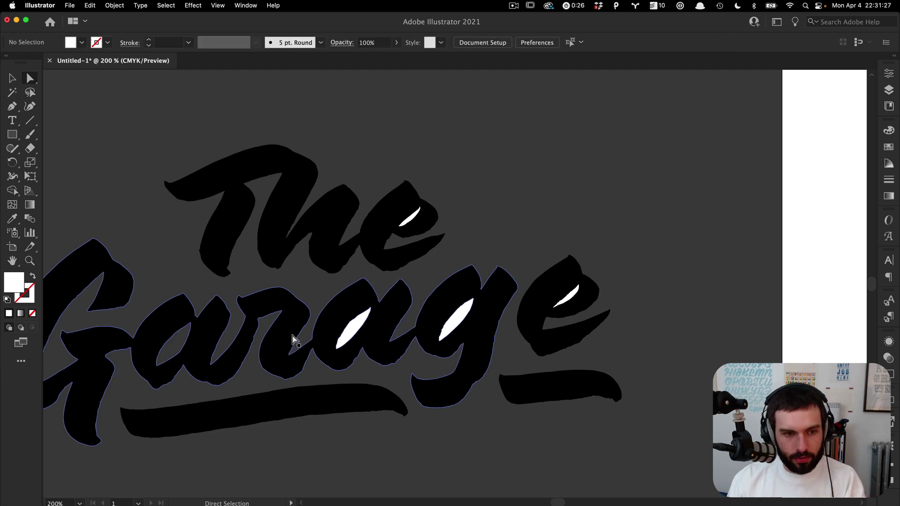
{"action": "left_click", "coordinate": [353, 328]}
{"action": "scroll", "coordinate": [226, 248], "scroll_direction": "down", "scroll_amount": 3}
{"action": "scroll", "coordinate": [226, 241], "scroll_direction": "down", "scroll_amount": 1}
{"action": "key", "text": "Delete"}
{"action": "scroll", "coordinate": [395, 262], "scroll_direction": "up", "scroll_amount": 3}
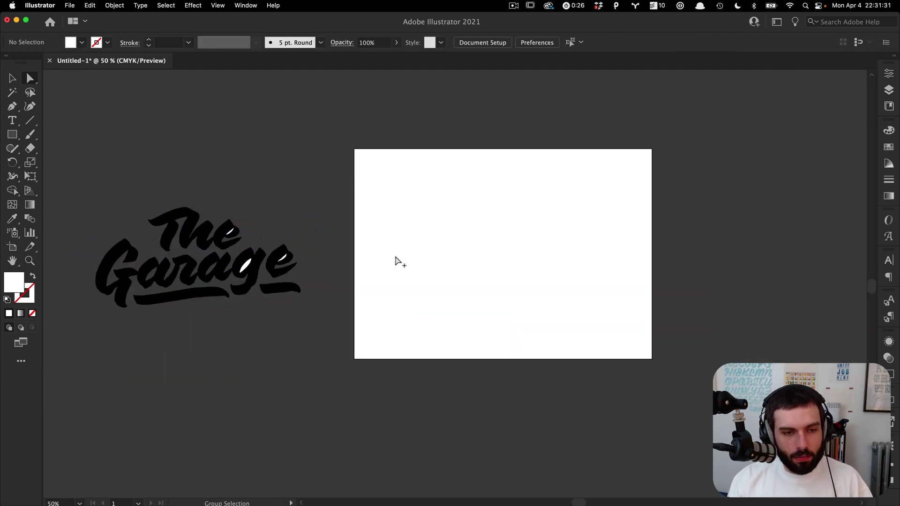
Undo the counter deletions, the move, the background removal and the expansion, back to the live image trace.
{"action": "key", "text": "super+z"}
{"action": "key", "text": "super+z"}
{"action": "key", "text": "super+z"}
{"action": "key", "text": "super+z"}
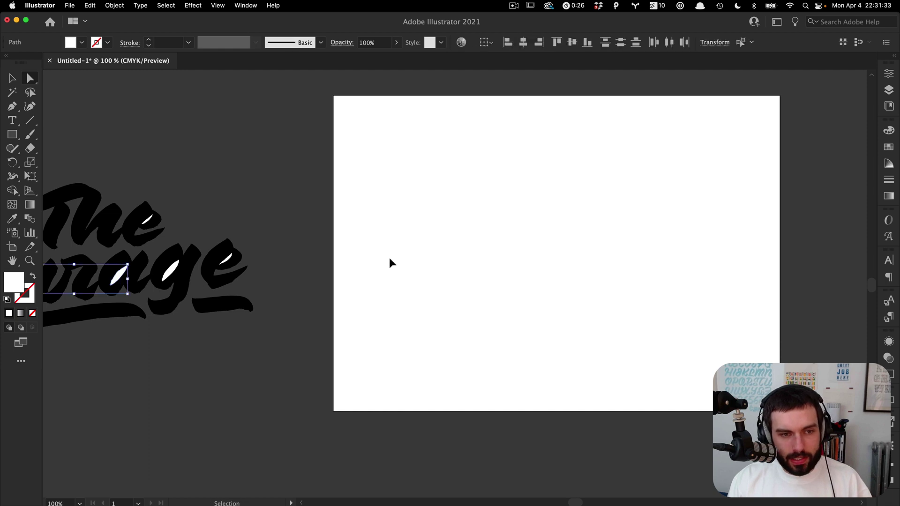
{"action": "key", "text": "super+z"}
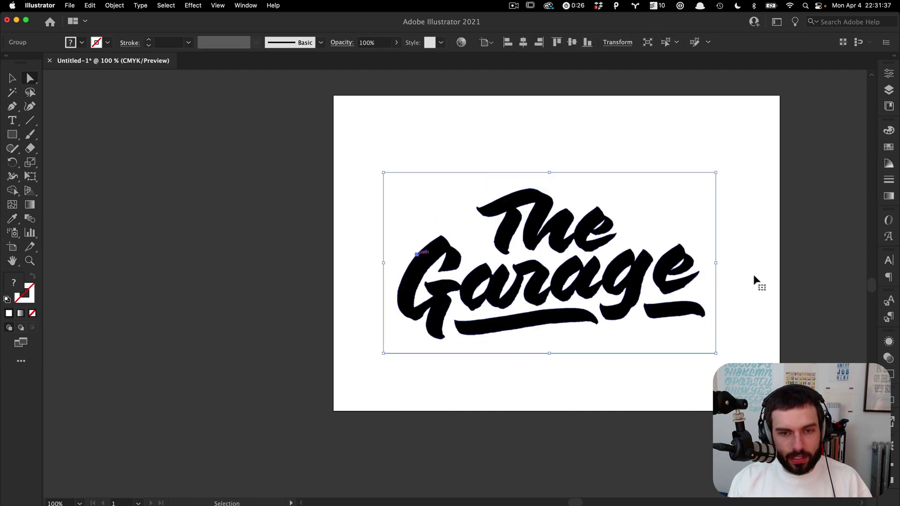
{"action": "key", "text": "super+z"}
Open the Image Trace settings for the traced lettering and place them beside the artwork.
{"action": "scroll", "coordinate": [748, 282], "scroll_direction": "up", "scroll_amount": 2}
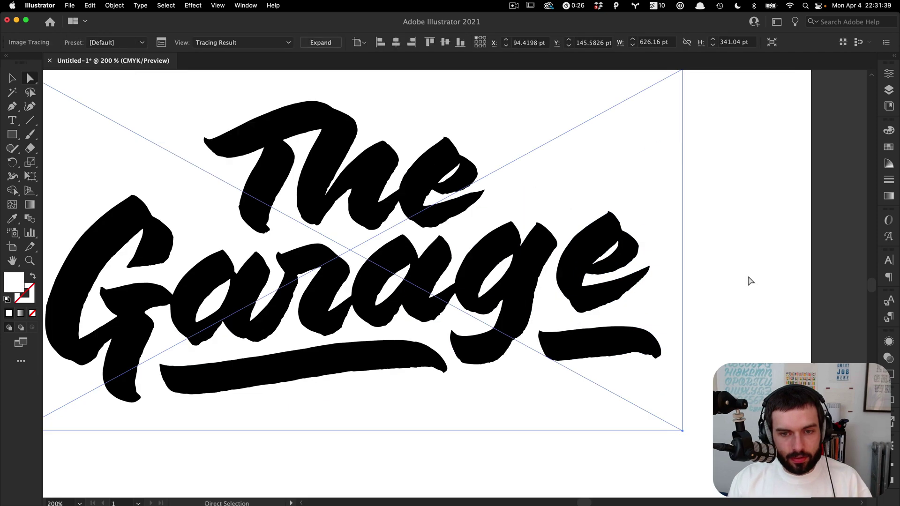
{"action": "scroll", "coordinate": [748, 281], "scroll_direction": "down", "scroll_amount": 2}
{"action": "scroll", "coordinate": [803, 296], "scroll_direction": "up", "scroll_amount": 2}
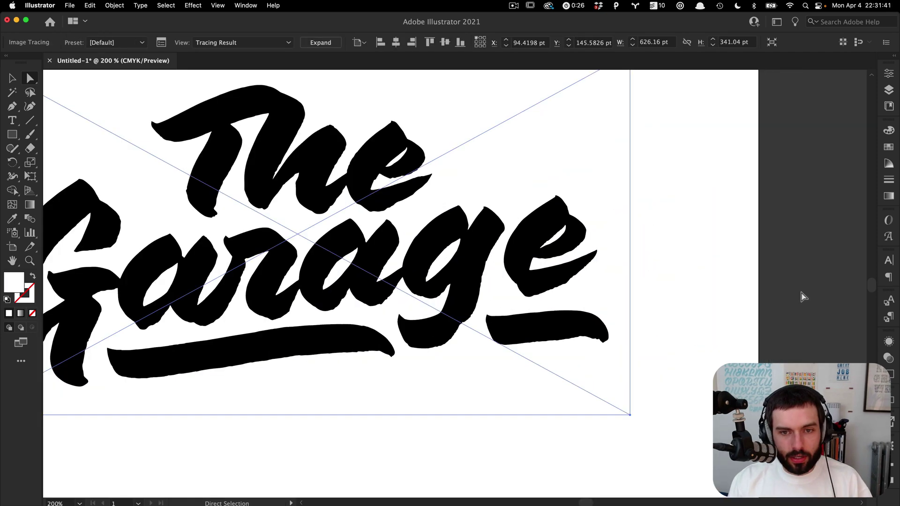
{"action": "scroll", "coordinate": [802, 297], "scroll_direction": "left", "scroll_amount": 5}
{"action": "scroll", "coordinate": [803, 298], "scroll_direction": "left", "scroll_amount": 3}
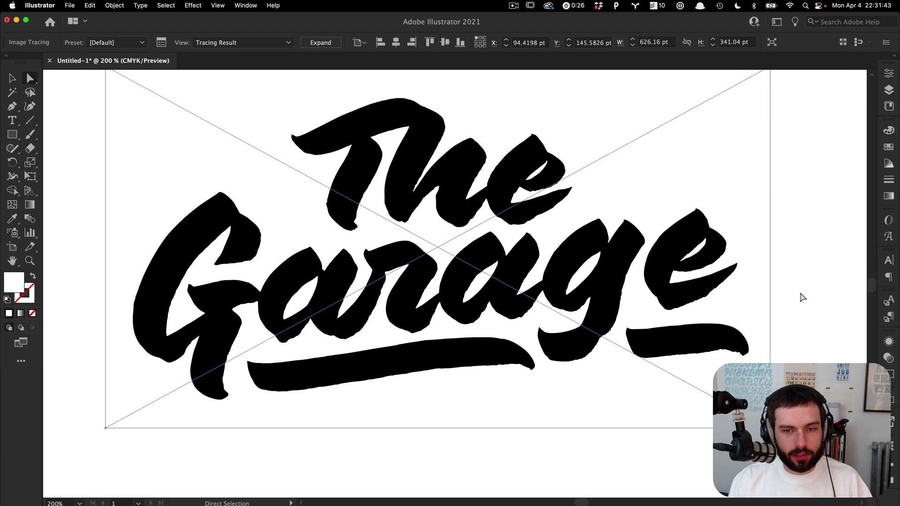
{"action": "left_click", "coordinate": [161, 43]}
{"action": "left_click_drag", "start_coordinate": [567, 122], "coordinate": [745, 109]}
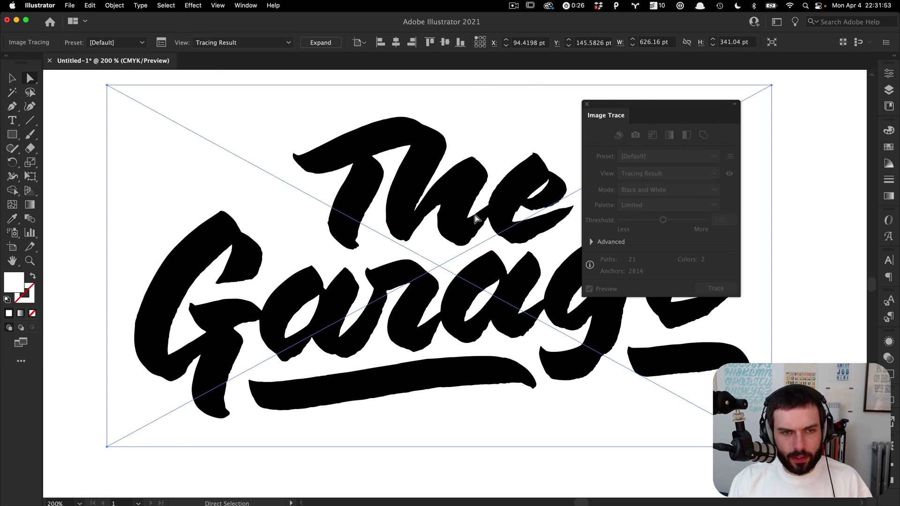
Undo the image trace to restore the original linked lettering image.
{"action": "key", "text": "v"}
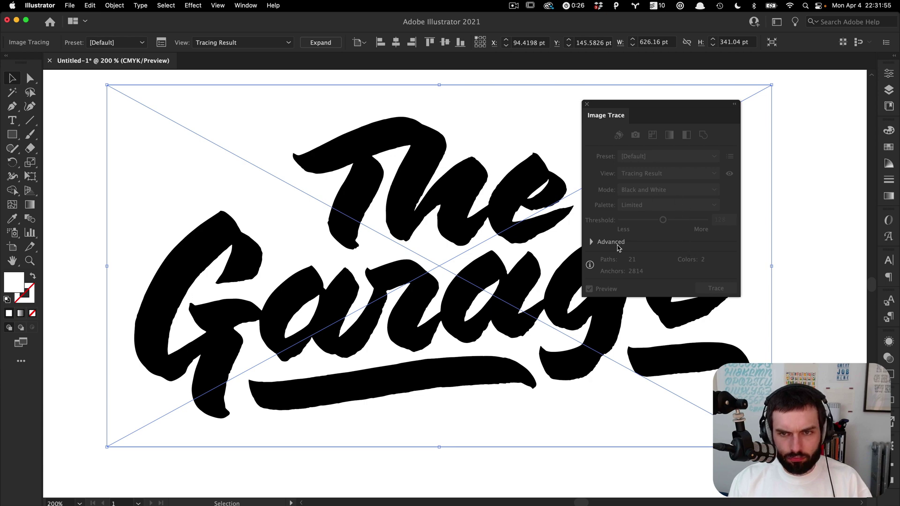
{"action": "key", "text": "ctrl+z"}
{"action": "key", "text": "ctrl+z"}
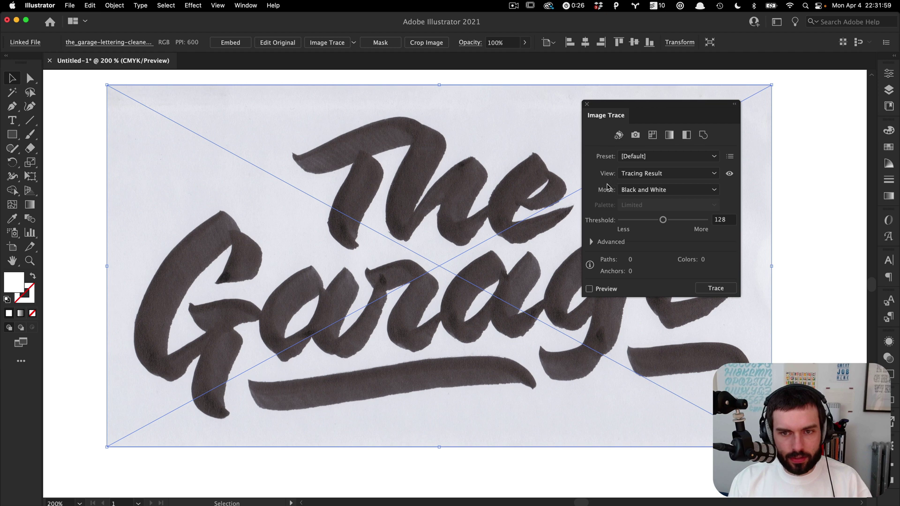
Review the available Image Trace color modes, leaving Black and White selected.
{"action": "left_click", "coordinate": [674, 192]}
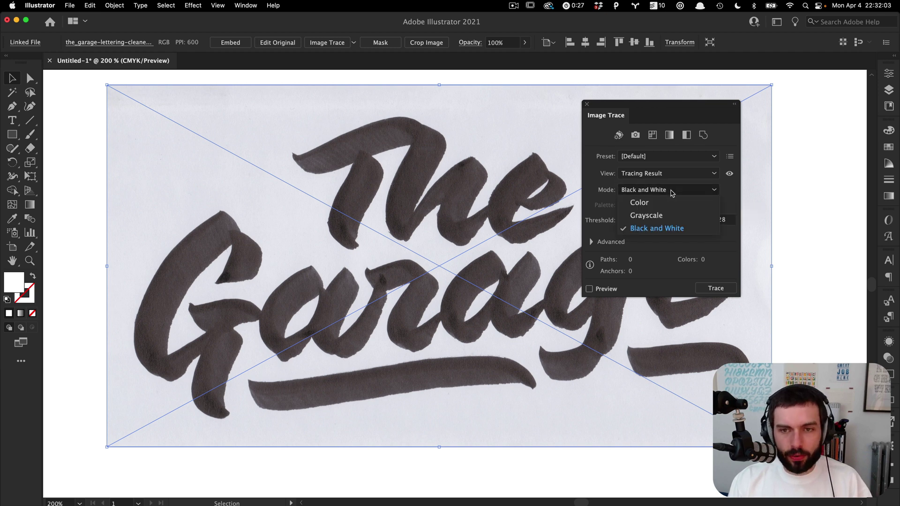
{"action": "left_click", "coordinate": [594, 178]}
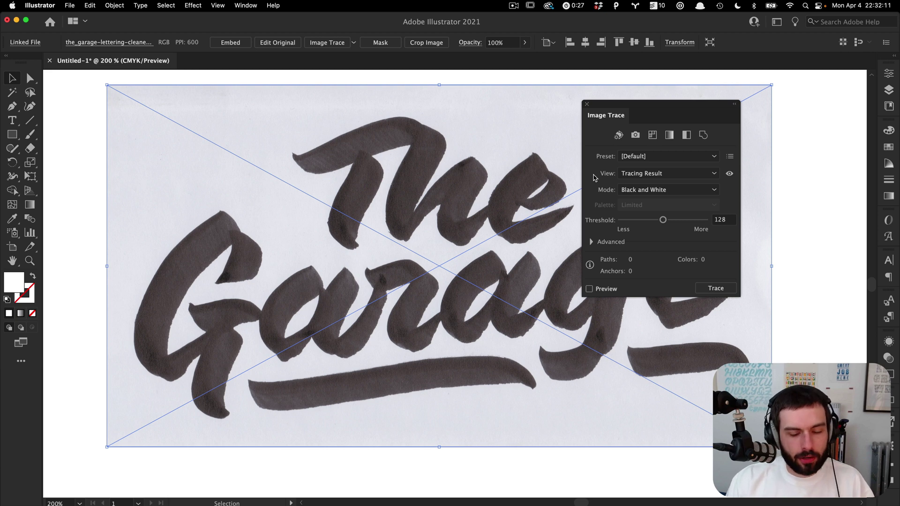
{"action": "left_click", "coordinate": [646, 189]}
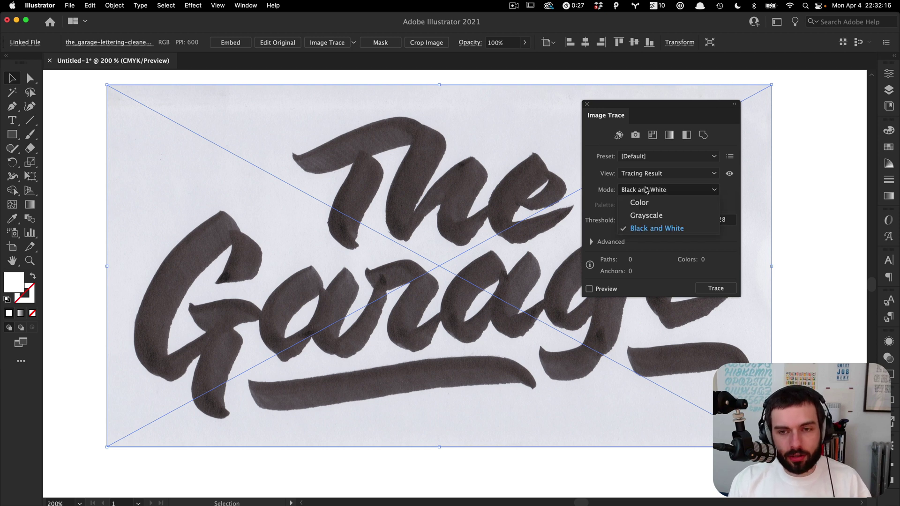
{"action": "left_click", "coordinate": [603, 190]}
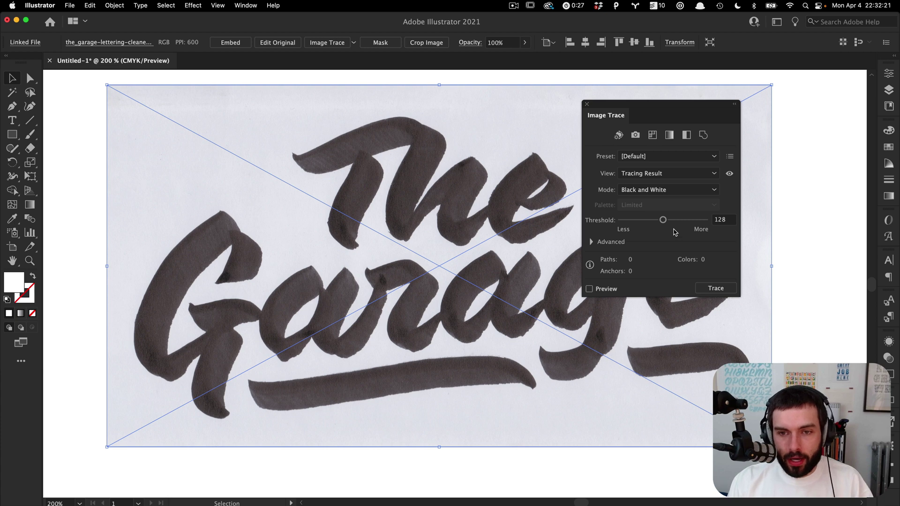
Image Trace the linked lettering image in Black and White mode with the default preset, accepting the large-image tracing.
{"action": "left_click_drag", "start_coordinate": [663, 220], "coordinate": [672, 219]}
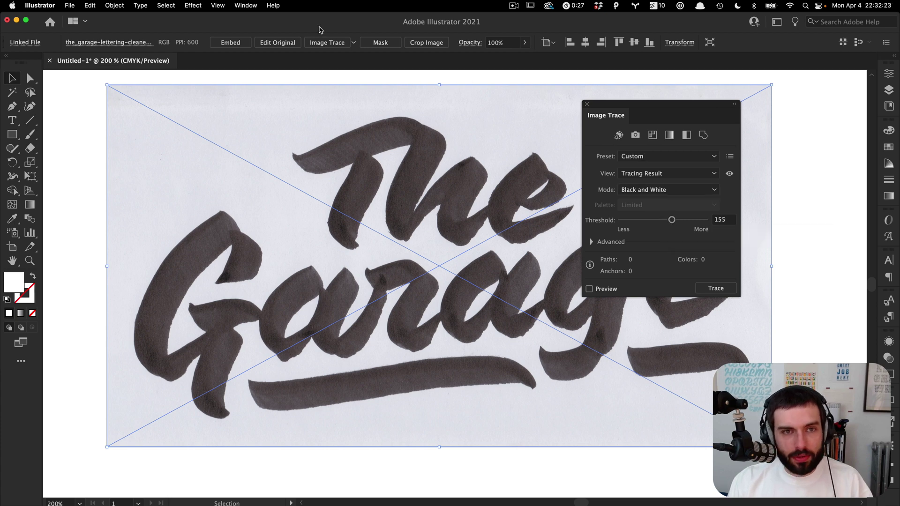
{"action": "left_click", "coordinate": [338, 42]}
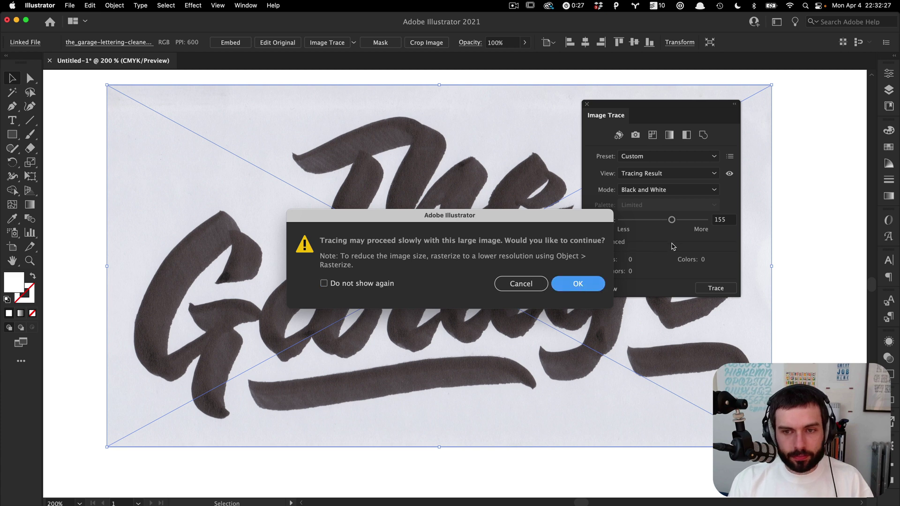
{"action": "key", "text": "Return"}
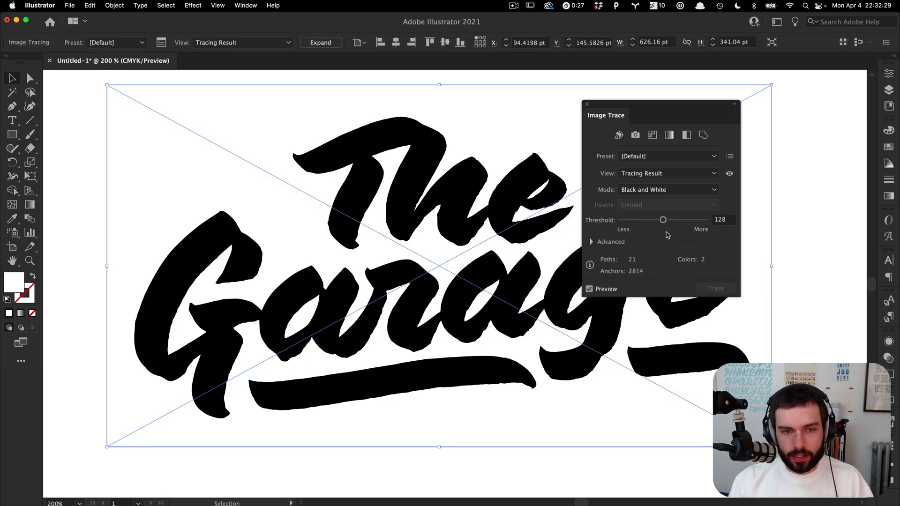
Try Image Trace thresholds of 186 and 72 on the lettering, and close the trace settings.
{"action": "left_click_drag", "start_coordinate": [663, 220], "coordinate": [682, 224]}
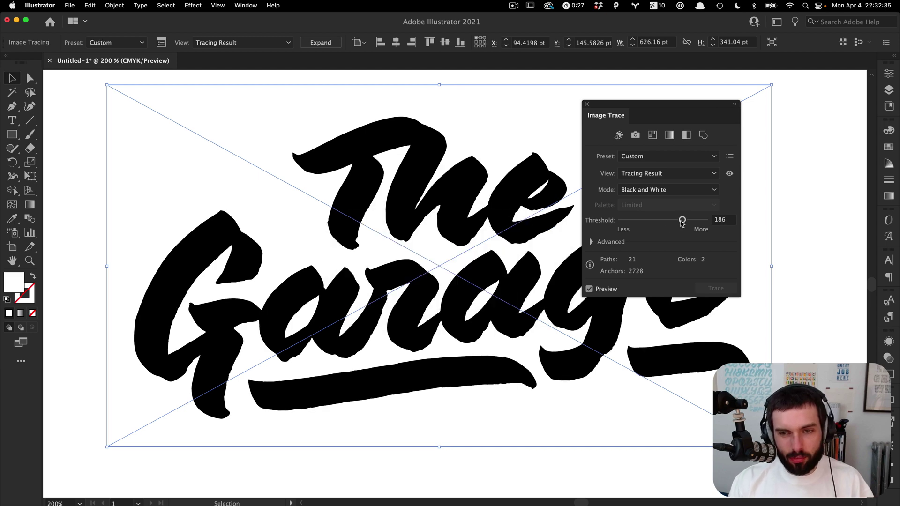
{"action": "left_click_drag", "start_coordinate": [682, 224], "coordinate": [644, 225]}
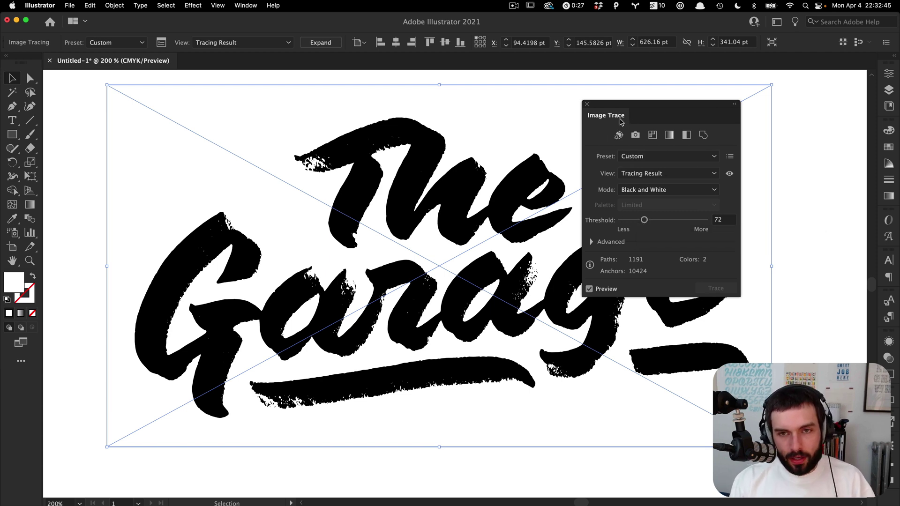
{"action": "left_click", "coordinate": [586, 105]}
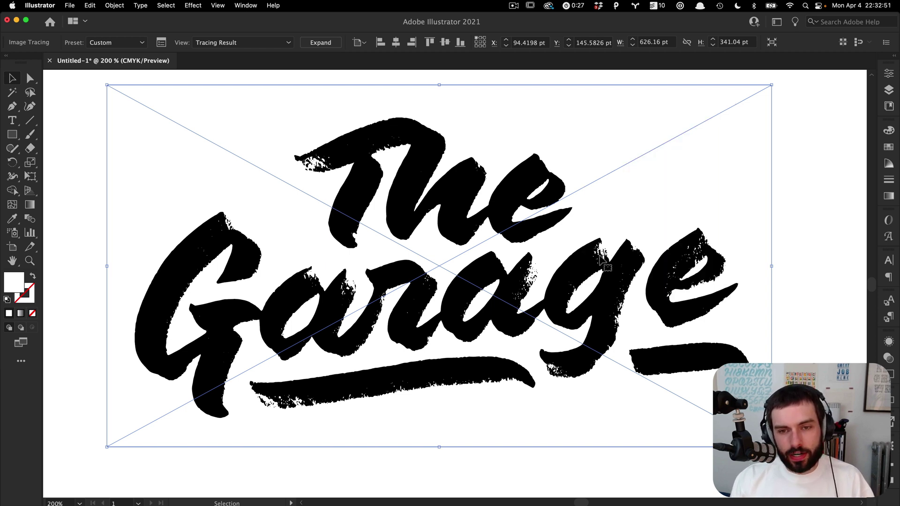
Examine the traced brush texture and edges up close on the letters of "Garage" and the underline.
{"action": "scroll", "coordinate": [631, 262], "scroll_direction": "up", "scroll_amount": 3}
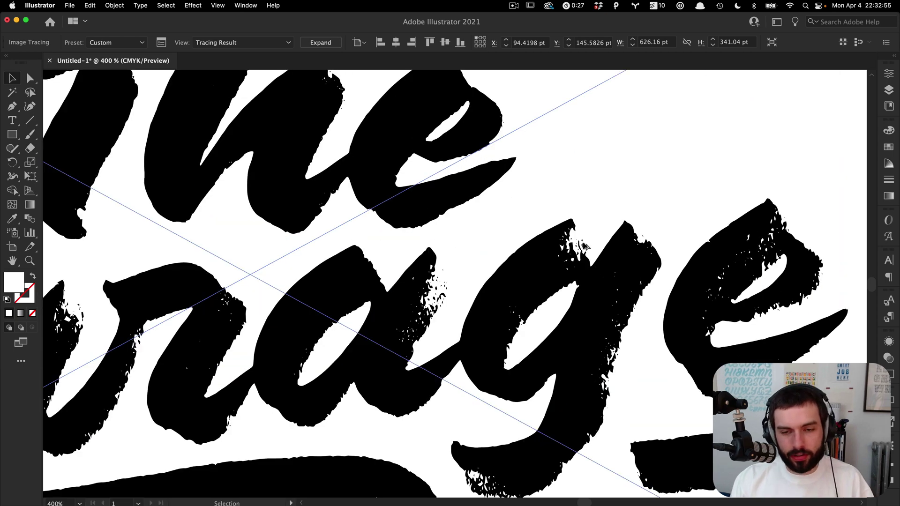
{"action": "scroll", "coordinate": [586, 249], "scroll_direction": "up", "scroll_amount": 5}
{"action": "scroll", "coordinate": [443, 244], "scroll_direction": "down", "scroll_amount": 2}
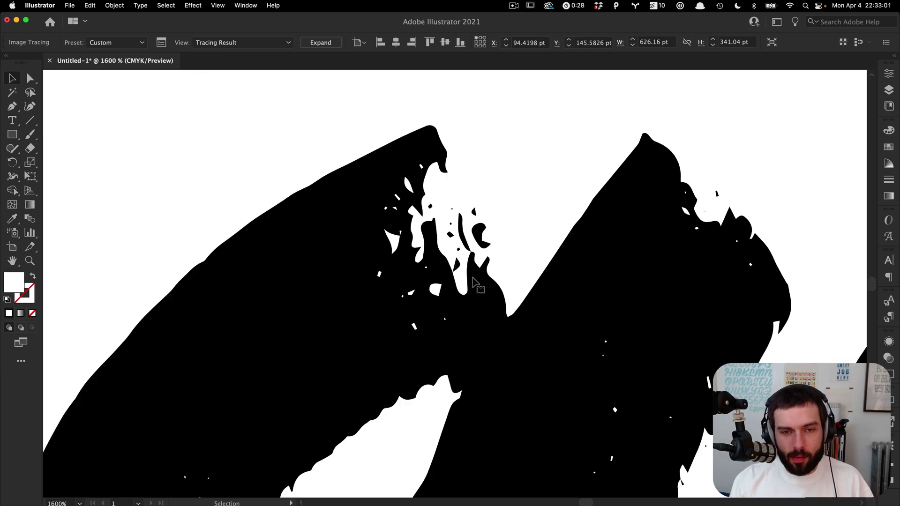
{"action": "scroll", "coordinate": [474, 272], "scroll_direction": "down", "scroll_amount": 1}
{"action": "scroll", "coordinate": [475, 274], "scroll_direction": "down", "scroll_amount": 10}
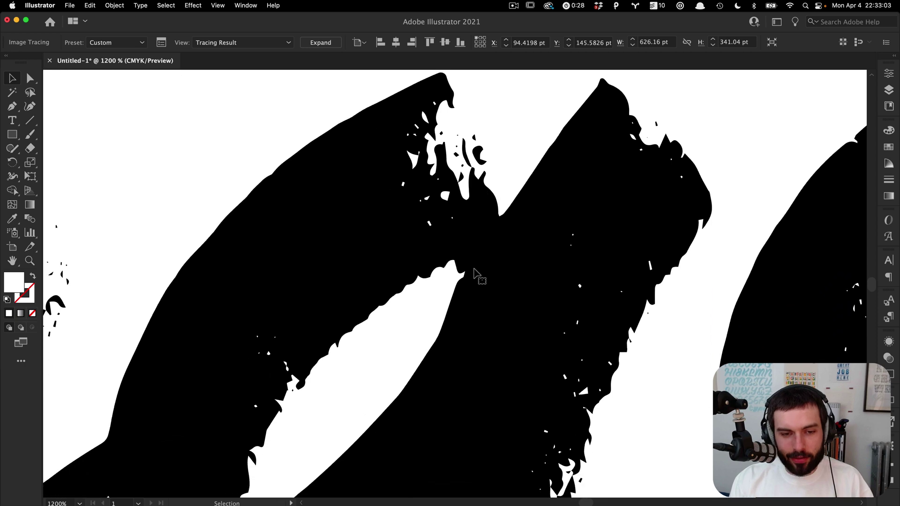
{"action": "scroll", "coordinate": [475, 274], "scroll_direction": "down", "scroll_amount": 10}
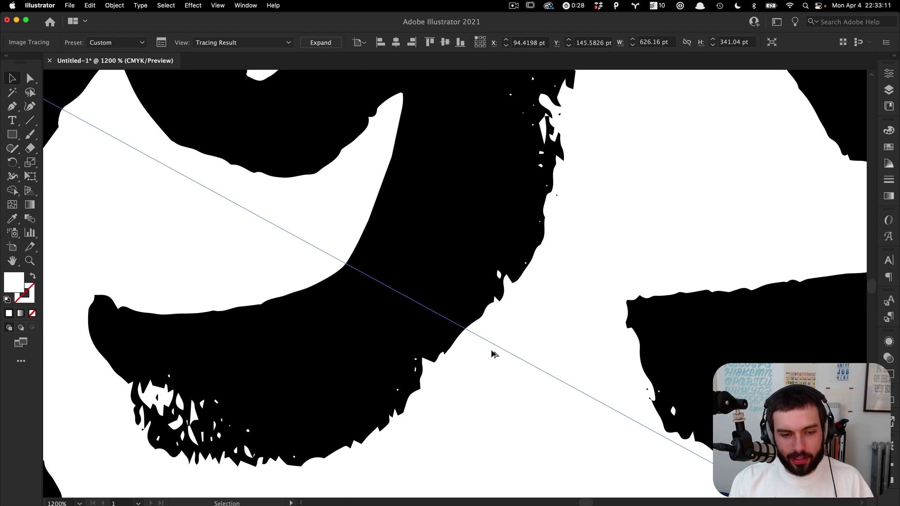
{"action": "scroll", "coordinate": [492, 352], "scroll_direction": "down", "scroll_amount": 3}
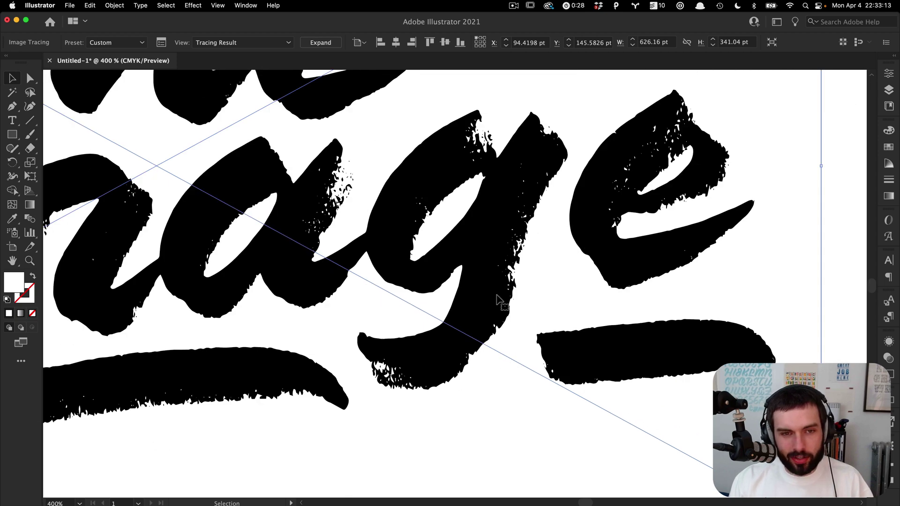
{"action": "scroll", "coordinate": [653, 214], "scroll_direction": "down", "scroll_amount": 3}
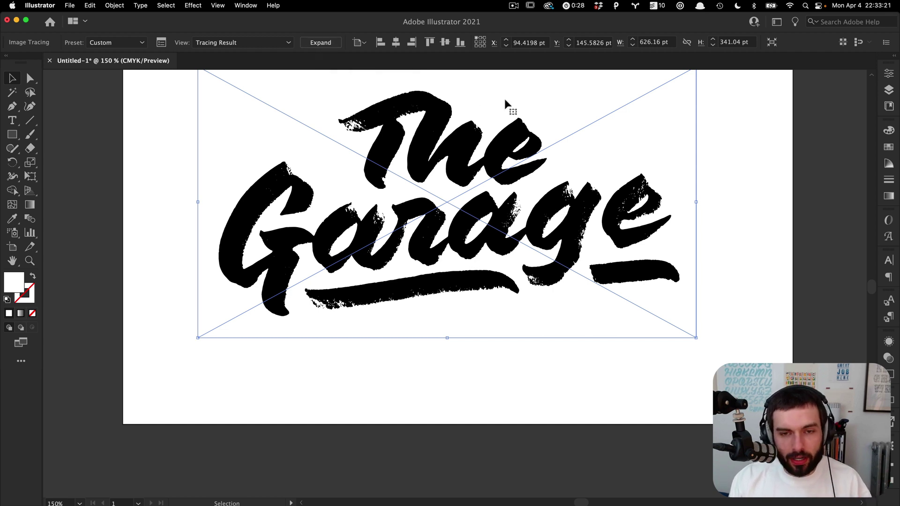
{"action": "scroll", "coordinate": [533, 113], "scroll_direction": "up", "scroll_amount": 2}
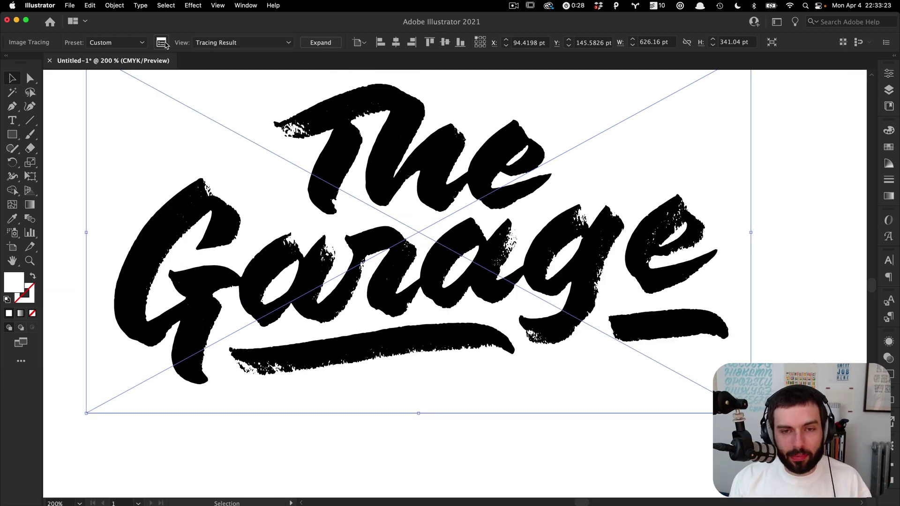
Set the Image Trace threshold for the lettering to 141 and close the trace settings.
{"action": "left_click", "coordinate": [162, 42]}
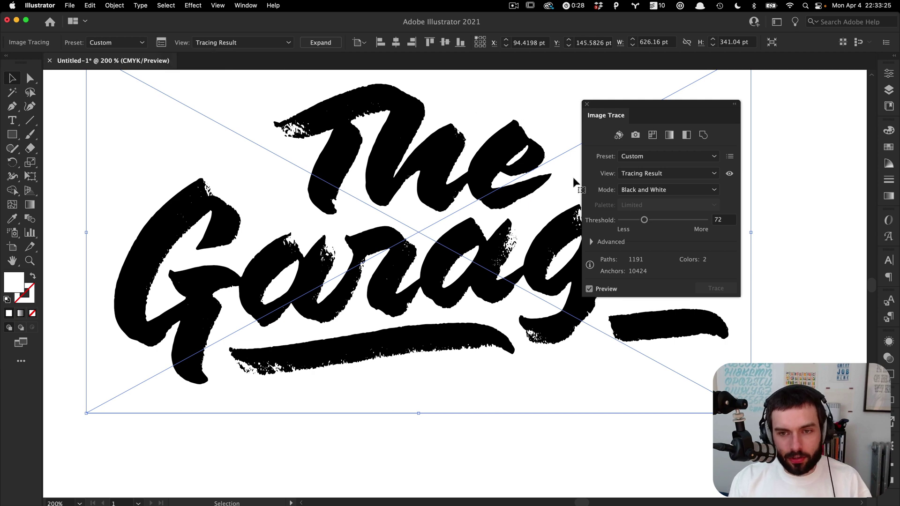
{"action": "left_click", "coordinate": [667, 220]}
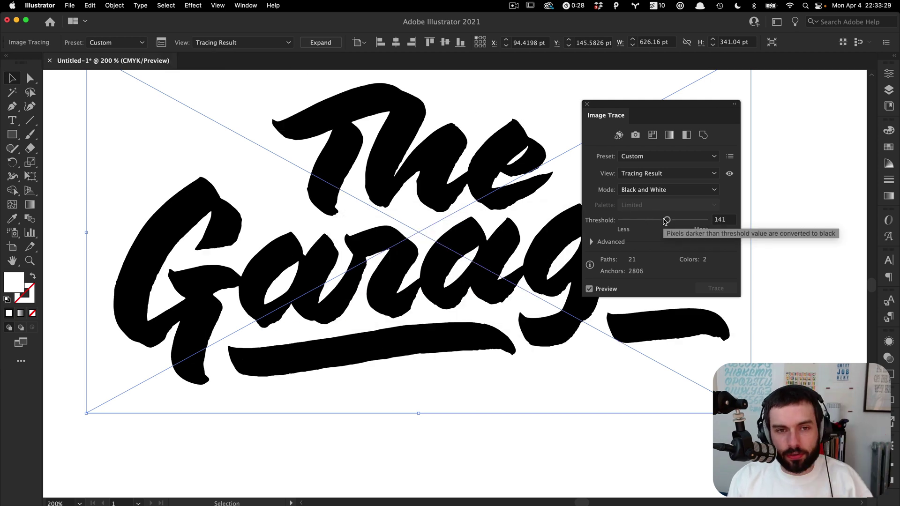
{"action": "left_click", "coordinate": [587, 104]}
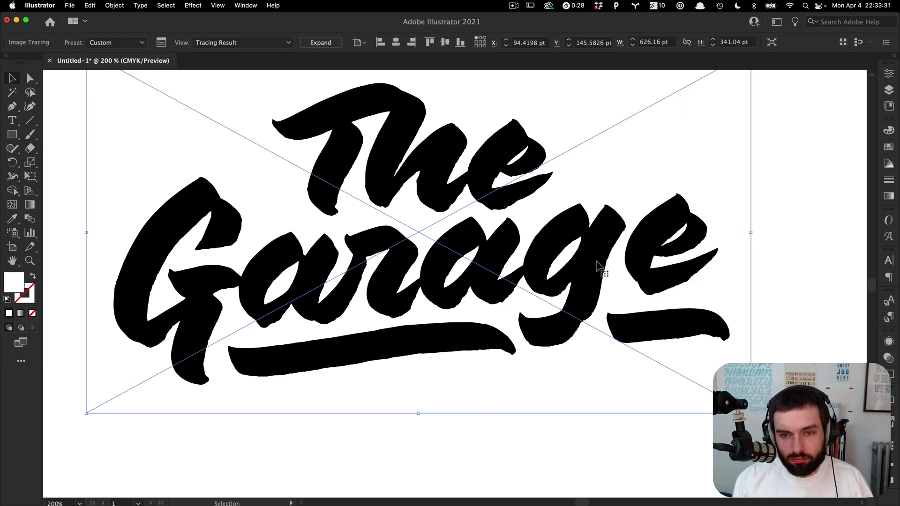
Deselect the traced lettering and inspect its outlines both close up and as a whole.
{"action": "scroll", "coordinate": [598, 316], "scroll_direction": "up", "scroll_amount": 3}
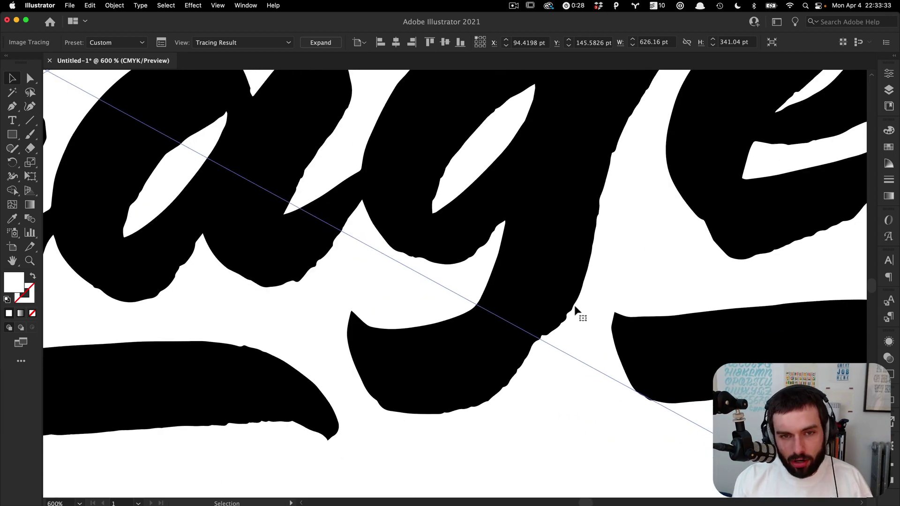
{"action": "scroll", "coordinate": [586, 197], "scroll_direction": "down", "scroll_amount": 1}
{"action": "scroll", "coordinate": [586, 194], "scroll_direction": "down", "scroll_amount": 2}
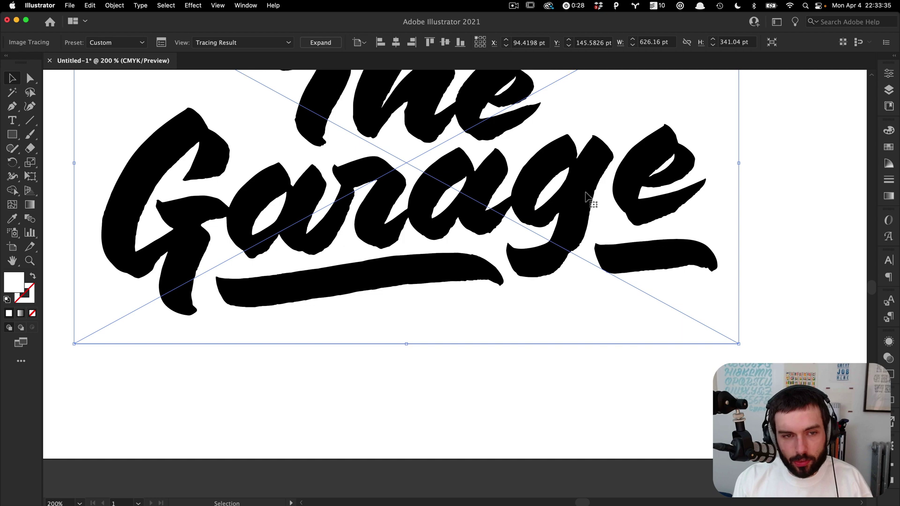
{"action": "scroll", "coordinate": [586, 197], "scroll_direction": "up", "scroll_amount": 4}
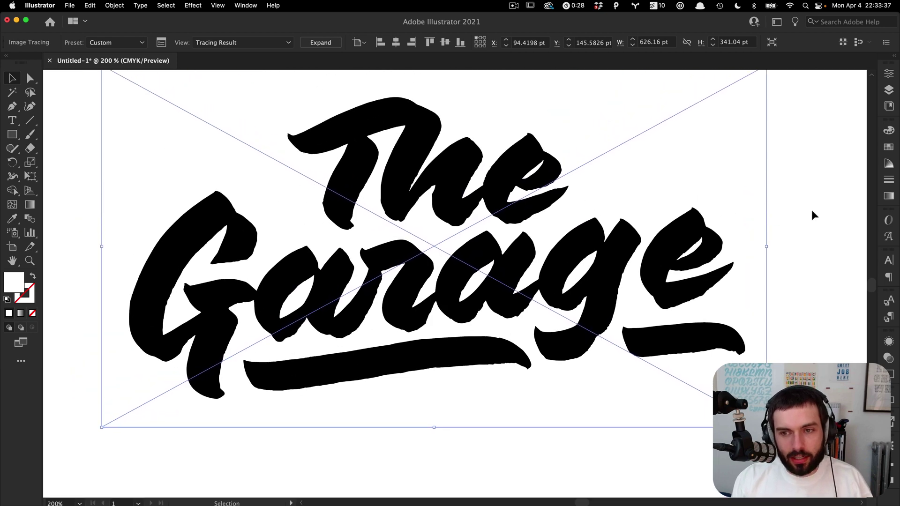
{"action": "left_click", "coordinate": [813, 215]}
{"action": "scroll", "coordinate": [697, 211], "scroll_direction": "down", "scroll_amount": 2}
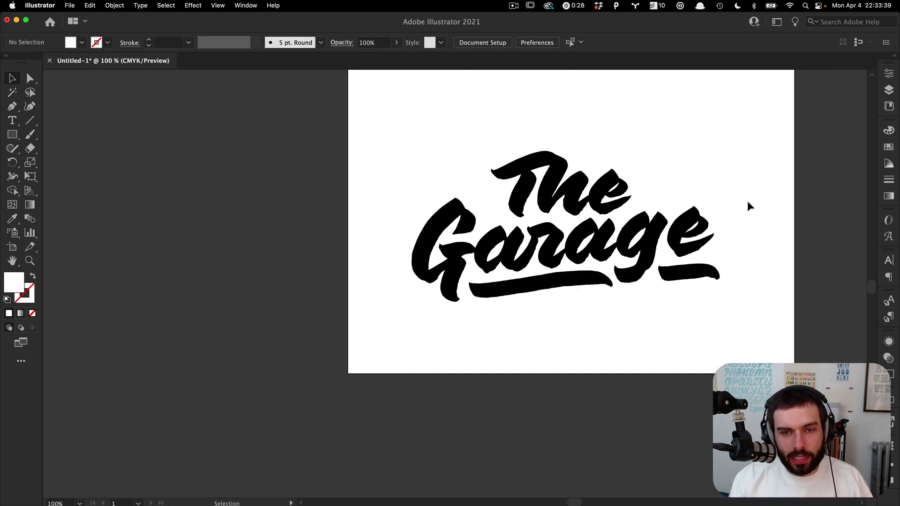
{"action": "scroll", "coordinate": [749, 206], "scroll_direction": "up", "scroll_amount": 1}
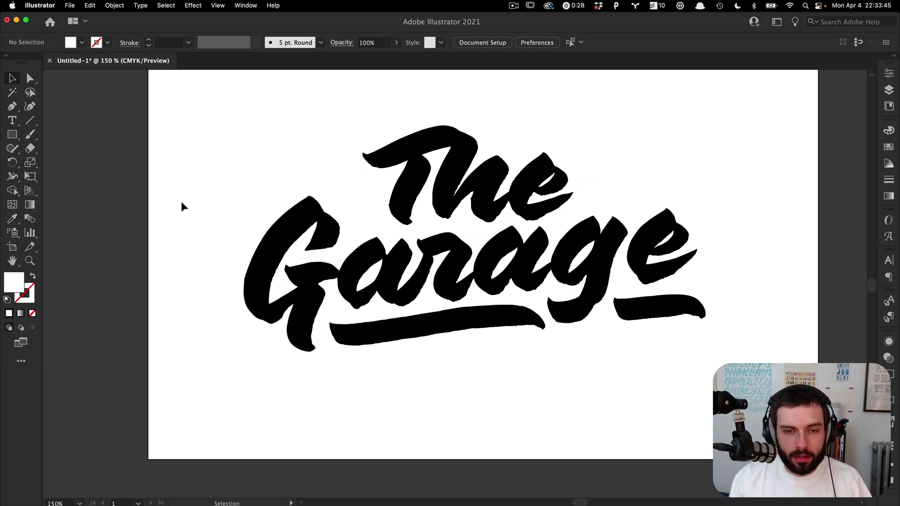
{"action": "scroll", "coordinate": [183, 206], "scroll_direction": "up", "scroll_amount": 1}
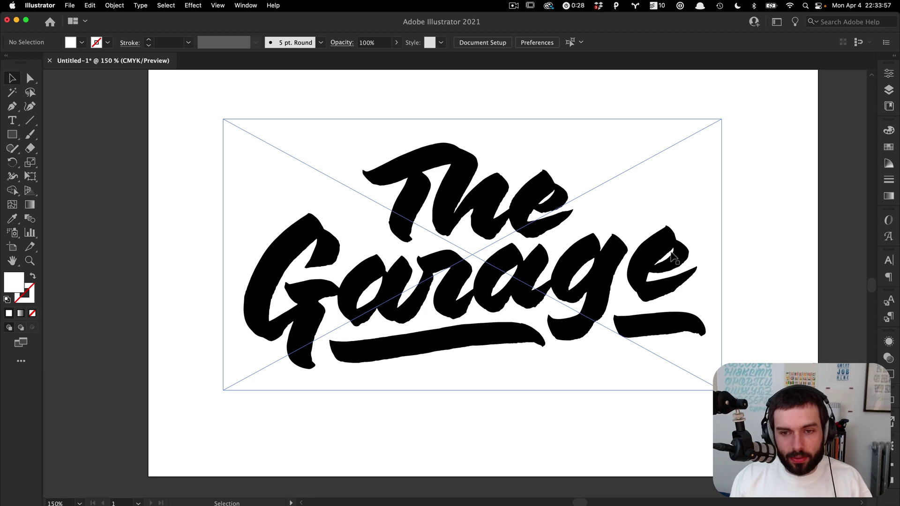
{"action": "scroll", "coordinate": [618, 304], "scroll_direction": "up", "scroll_amount": 5}
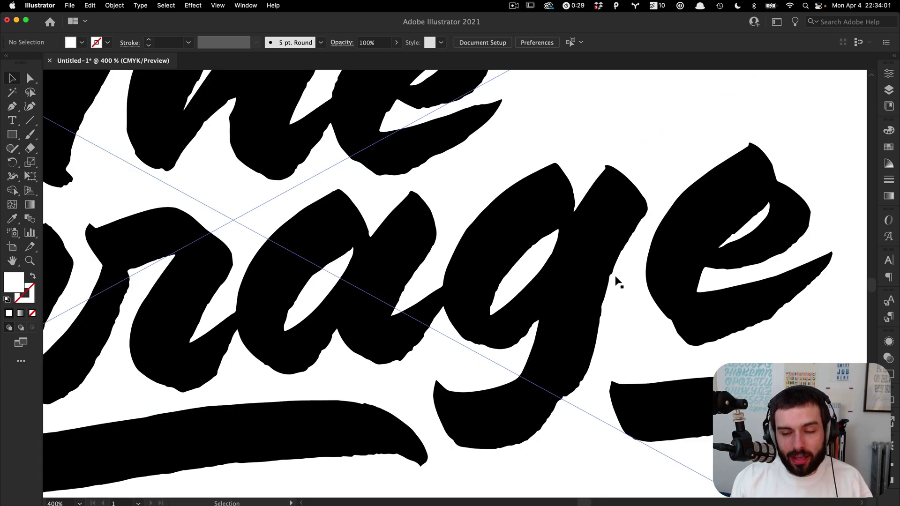
{"action": "scroll", "coordinate": [435, 263], "scroll_direction": "down", "scroll_amount": 5}
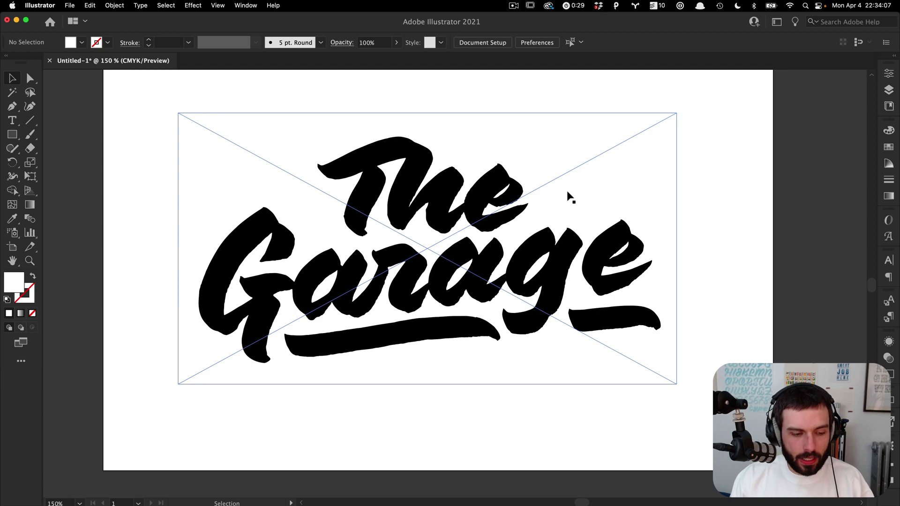
Switch to Glyphs Mini and open the uppercase A glyph of the new font in an edit view.
{"action": "key", "text": "ctrl+Right"}
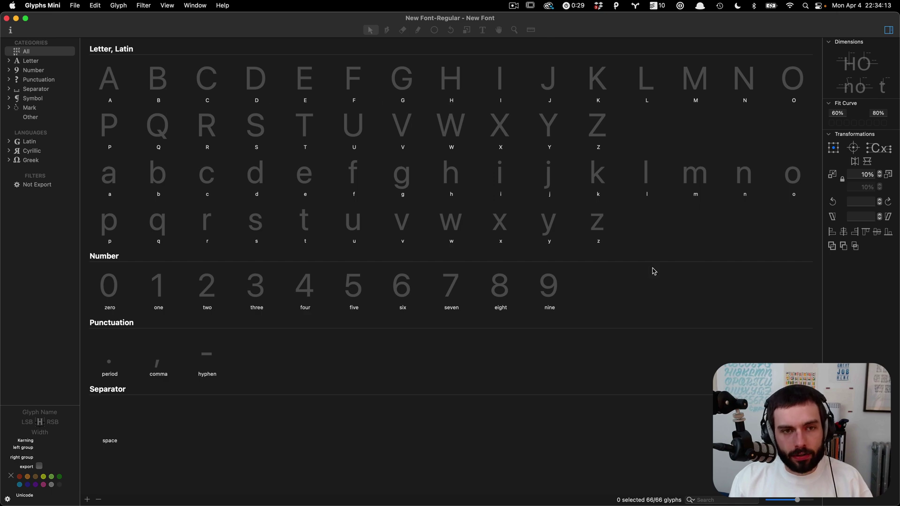
{"action": "key", "text": "ctrl+Left"}
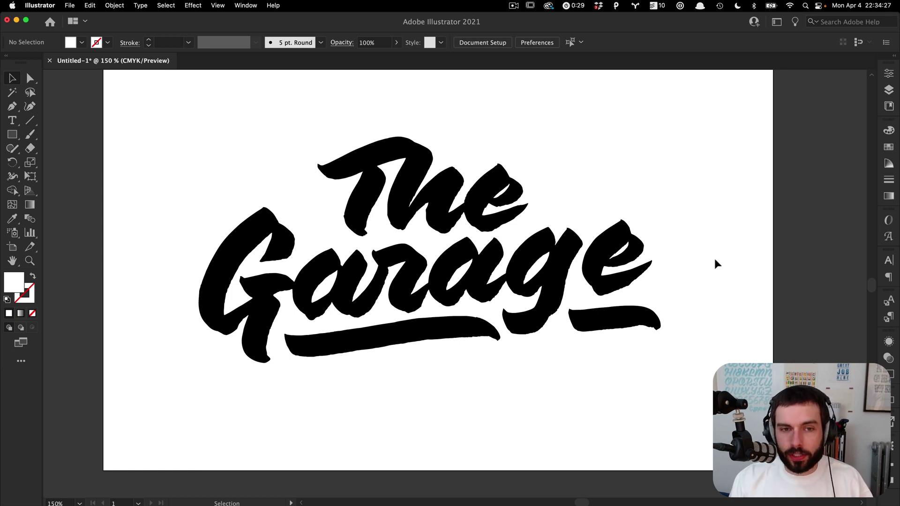
{"action": "key", "text": "ctrl+Right"}
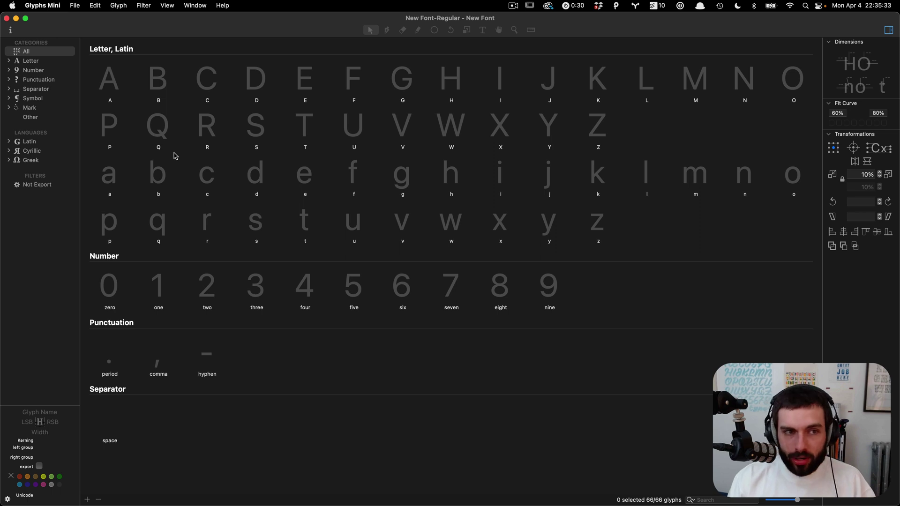
{"action": "double_click", "coordinate": [117, 86]}
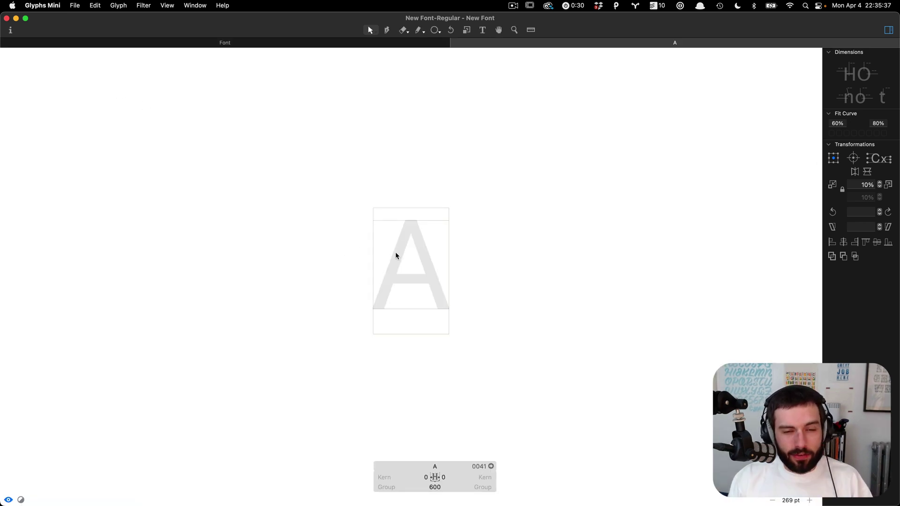
{"action": "scroll", "coordinate": [396, 257], "scroll_direction": "up", "scroll_amount": 2}
{"action": "scroll", "coordinate": [419, 294], "scroll_direction": "up", "scroll_amount": 2}
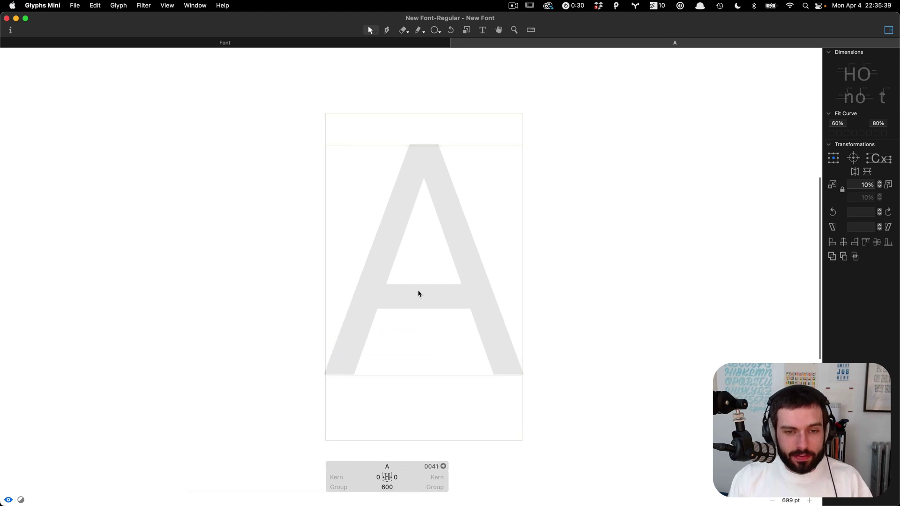
{"action": "scroll", "coordinate": [418, 294], "scroll_direction": "up", "scroll_amount": 1}
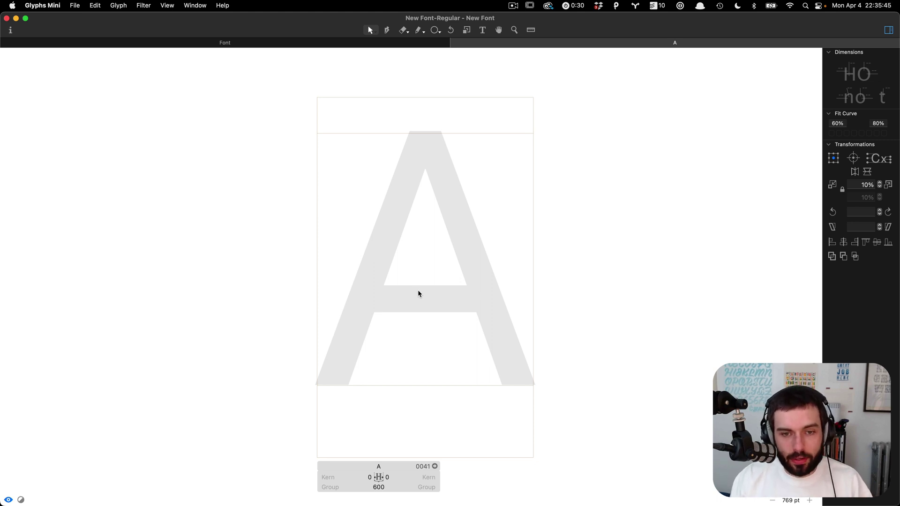
{"action": "scroll", "coordinate": [434, 262], "scroll_direction": "down", "scroll_amount": 1}
{"action": "scroll", "coordinate": [434, 263], "scroll_direction": "right", "scroll_amount": 1}
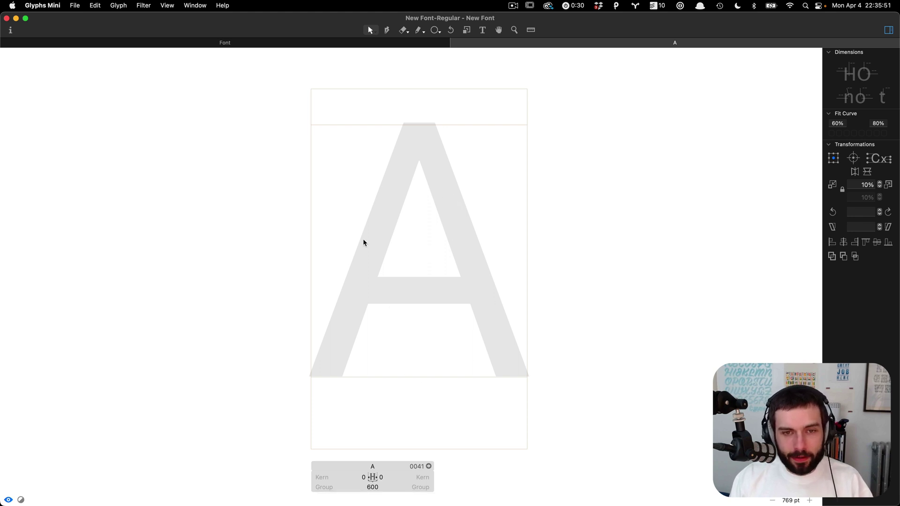
Add the letters B and C after the A with the Text tool, and place the text cursor between B and C.
{"action": "key", "text": "t"}
{"action": "key", "text": "Right"}
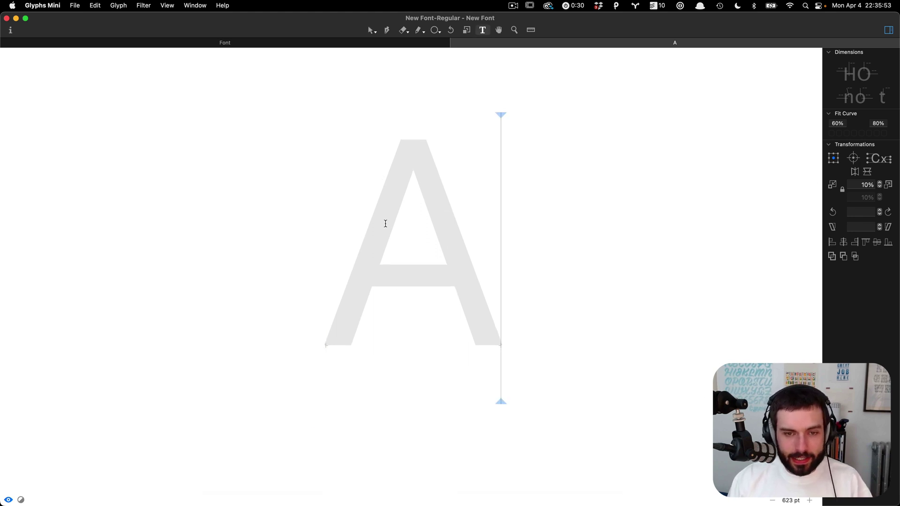
{"action": "type", "text": "BC"}
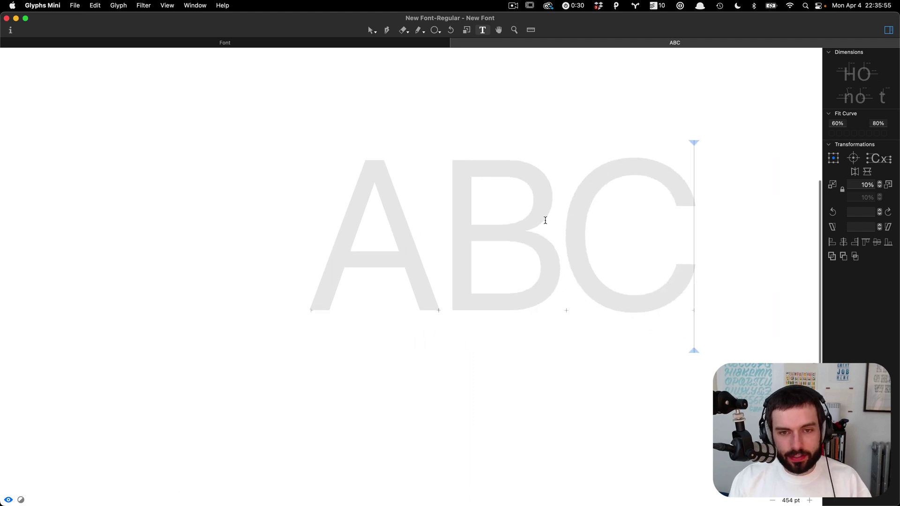
{"action": "left_click", "coordinate": [440, 224]}
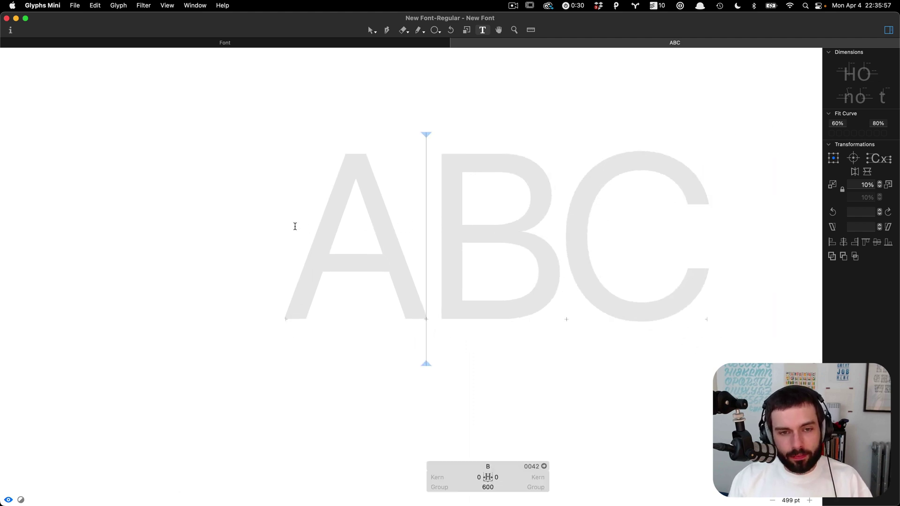
{"action": "left_click", "coordinate": [295, 226]}
{"action": "left_click", "coordinate": [555, 230]}
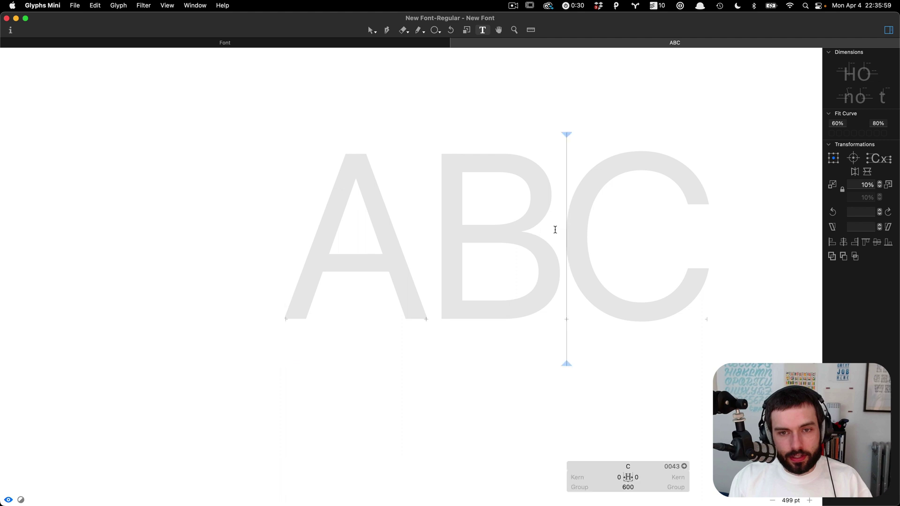
Open the A for editing and draw its outer outline, two legs meeting at a flat top, as a closed straight-sided contour with the Pen tool.
{"action": "double_click", "coordinate": [314, 238]}
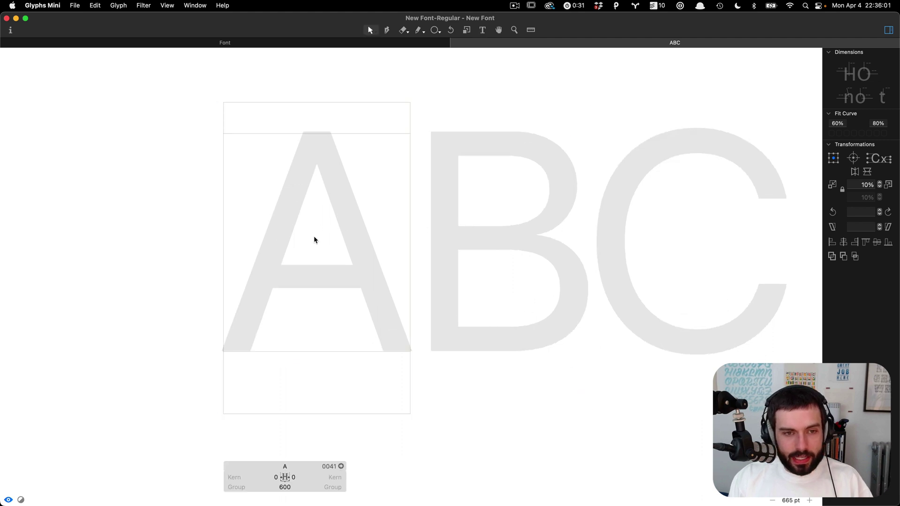
{"action": "left_click", "coordinate": [386, 30]}
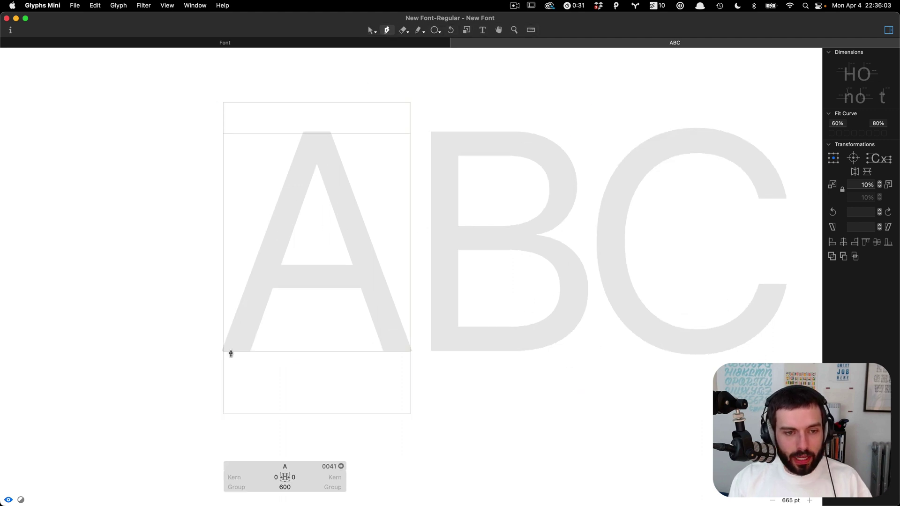
{"action": "left_click", "coordinate": [230, 348]}
{"action": "left_click", "coordinate": [295, 133]}
{"action": "left_click", "coordinate": [326, 128]}
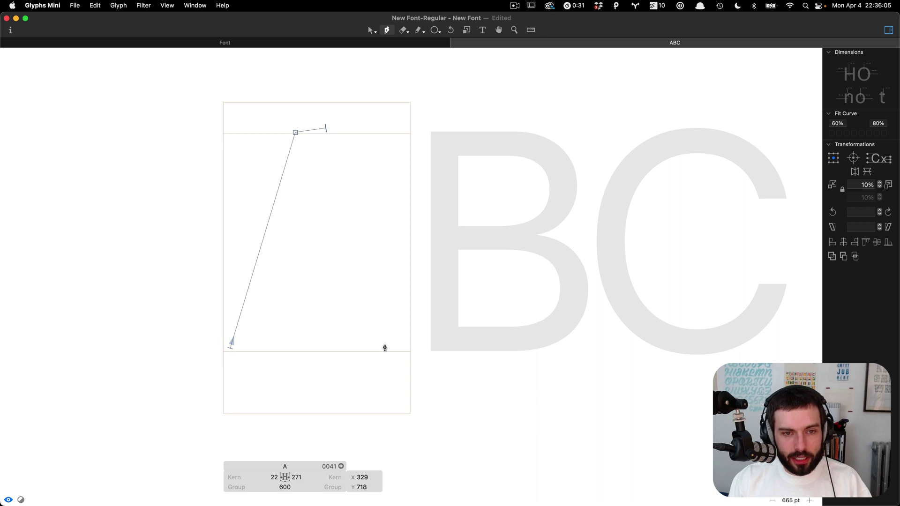
{"action": "left_click", "coordinate": [399, 348]}
{"action": "left_click", "coordinate": [348, 347]}
{"action": "left_click", "coordinate": [313, 195]}
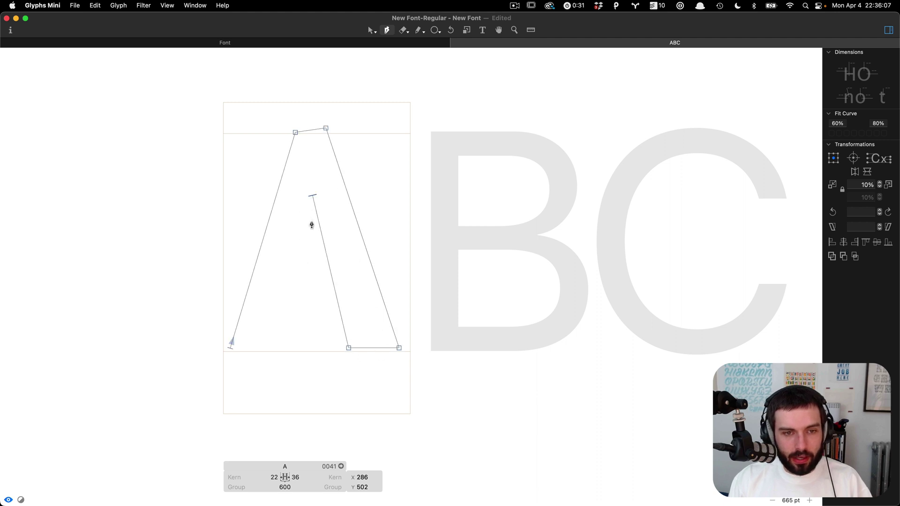
{"action": "left_click", "coordinate": [276, 349]}
{"action": "left_click", "coordinate": [230, 348]}
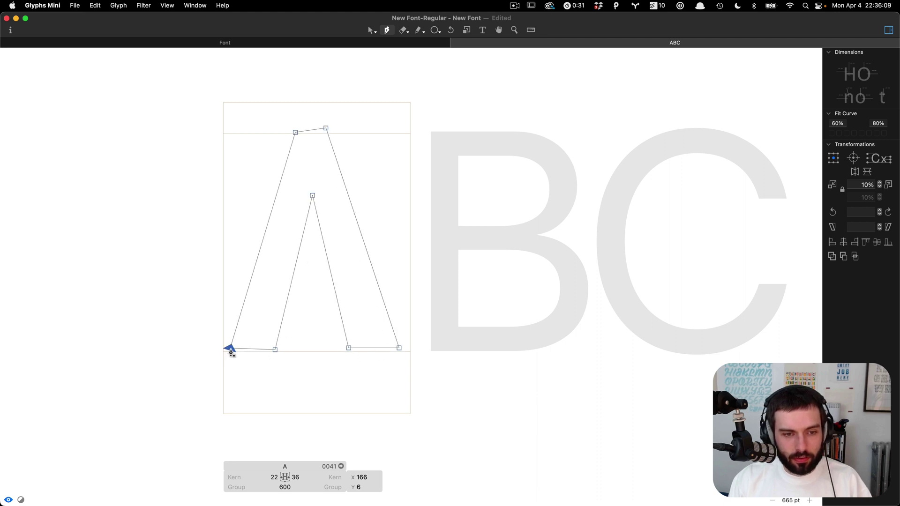
Draw the A's crossbar as a separate closed four-corner contour overlapping both legs.
{"action": "left_click", "coordinate": [277, 279]}
{"action": "left_click", "coordinate": [272, 310]}
{"action": "left_click", "coordinate": [352, 305]}
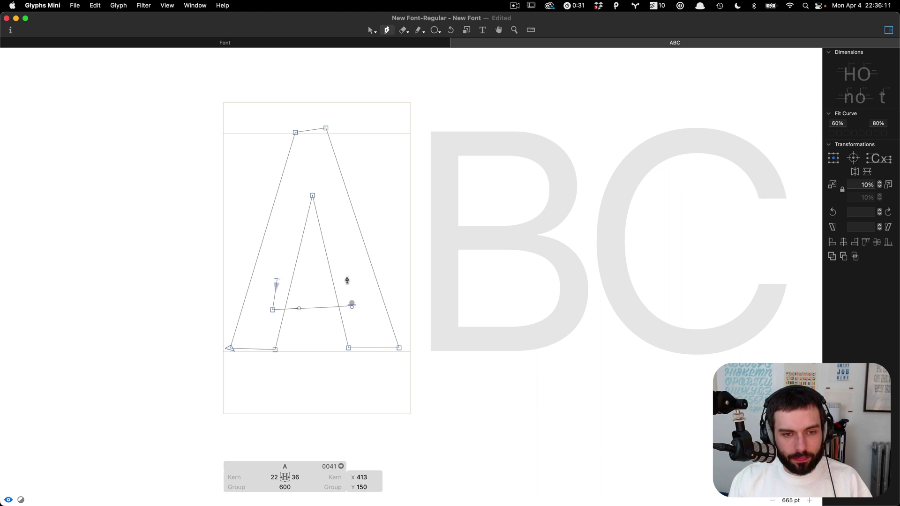
{"action": "left_click", "coordinate": [345, 271]}
{"action": "left_click", "coordinate": [278, 281]}
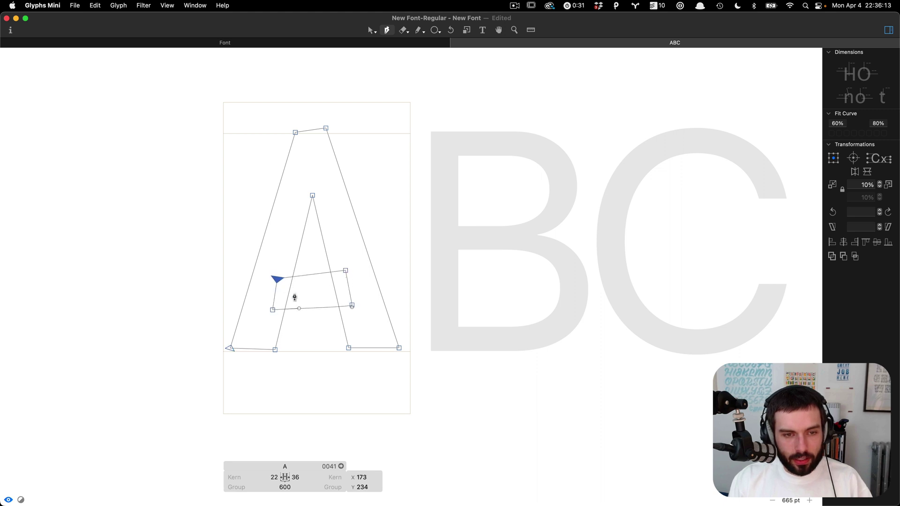
Show the filled glyph preview beneath the edit view and enlarge its area.
{"action": "left_click", "coordinate": [9, 499]}
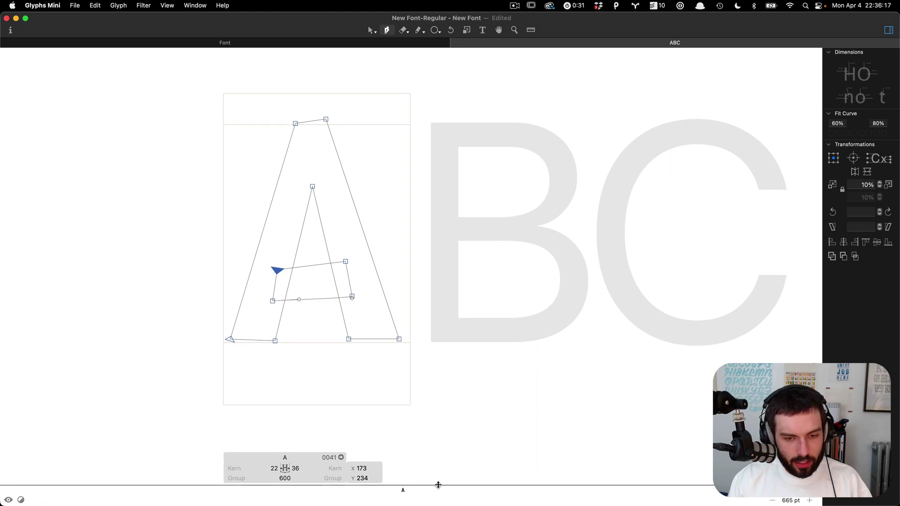
{"action": "left_click_drag", "start_coordinate": [438, 486], "coordinate": [434, 432]}
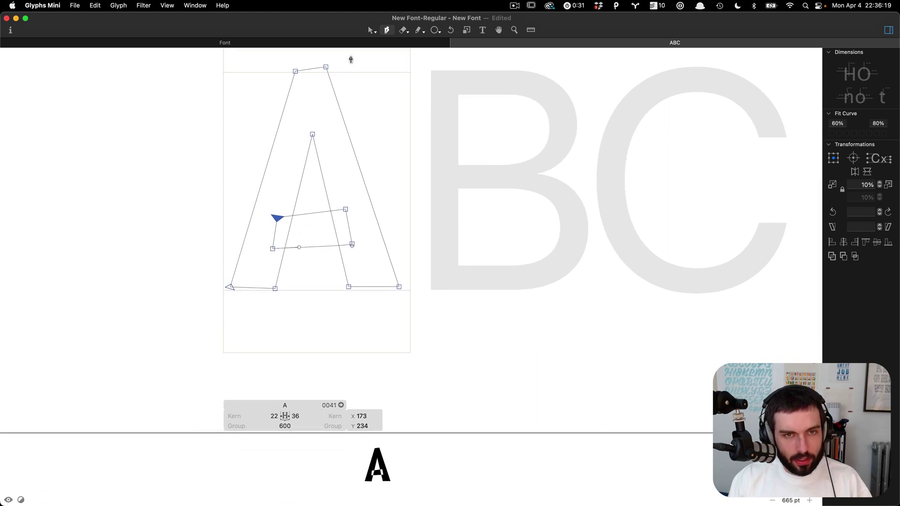
Reverse the direction of the A's crossbar contour and deselect it.
{"action": "left_click", "coordinate": [372, 31]}
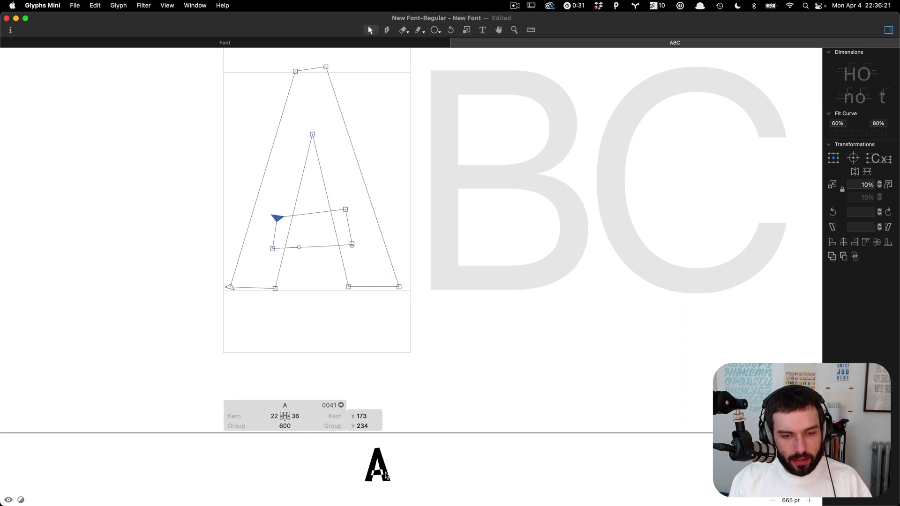
{"action": "scroll", "coordinate": [350, 324], "scroll_direction": "up", "scroll_amount": 1}
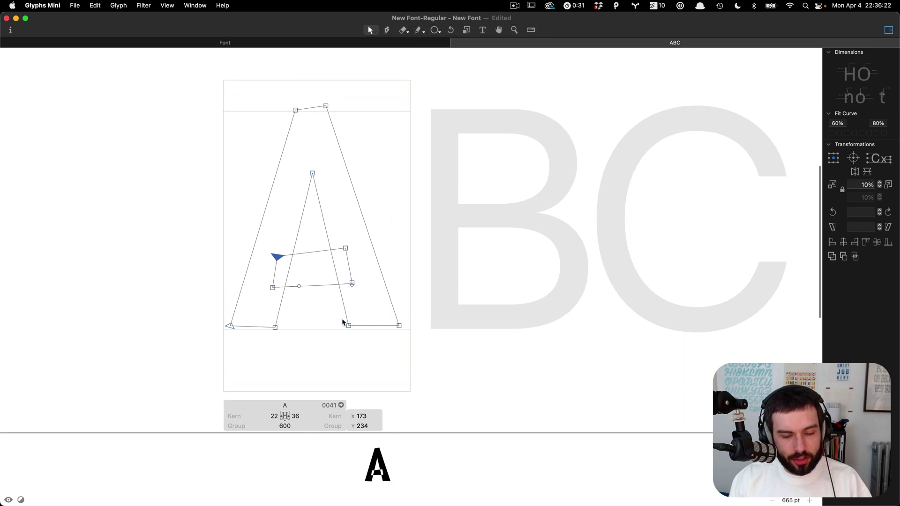
{"action": "double_click", "coordinate": [315, 289]}
{"action": "right_click", "coordinate": [316, 291]}
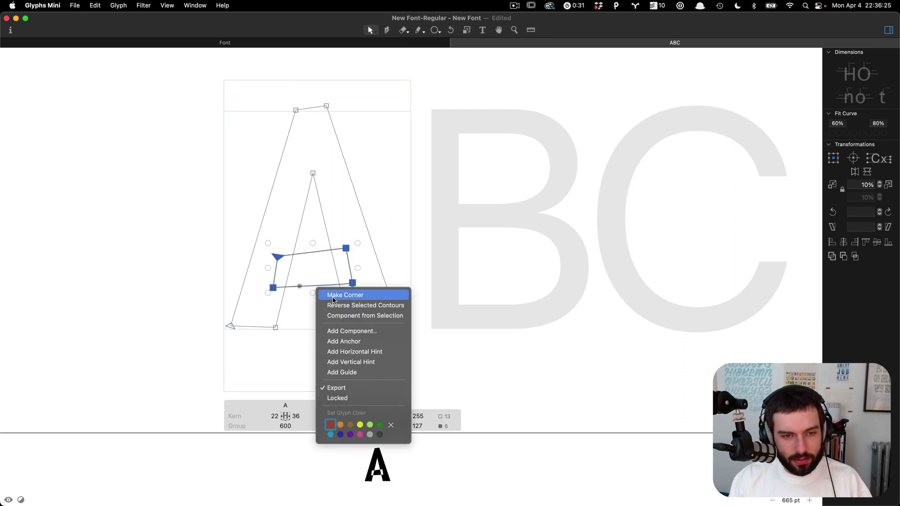
{"action": "left_click", "coordinate": [367, 305]}
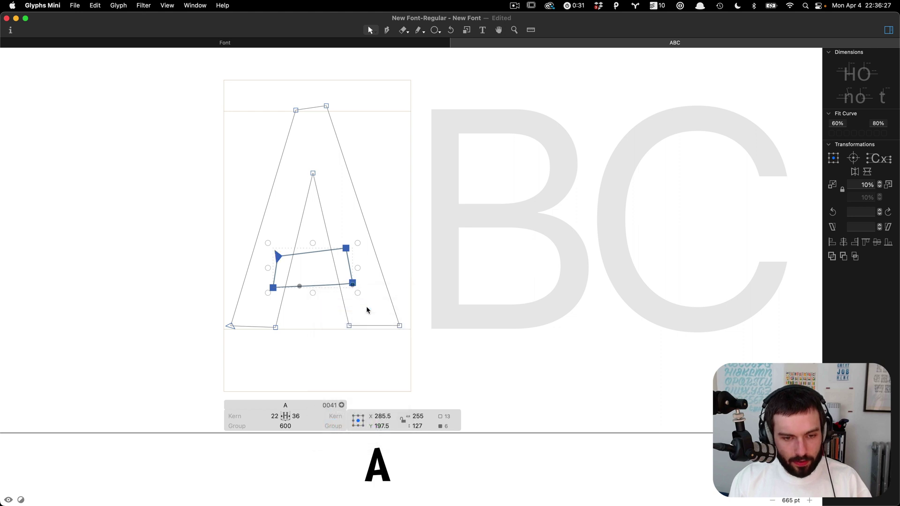
{"action": "scroll", "coordinate": [371, 316], "scroll_direction": "down", "scroll_amount": 1}
{"action": "left_click", "coordinate": [371, 317]}
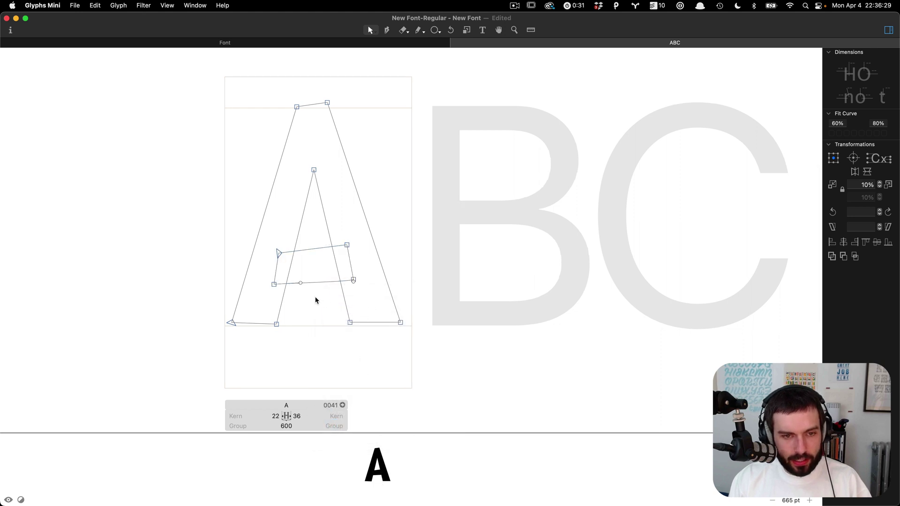
Adjust the A's two top nodes toward the cap-height line, and try bending the right leg's outer edge inward as a curve.
{"action": "scroll", "coordinate": [314, 296], "scroll_direction": "up", "scroll_amount": 2}
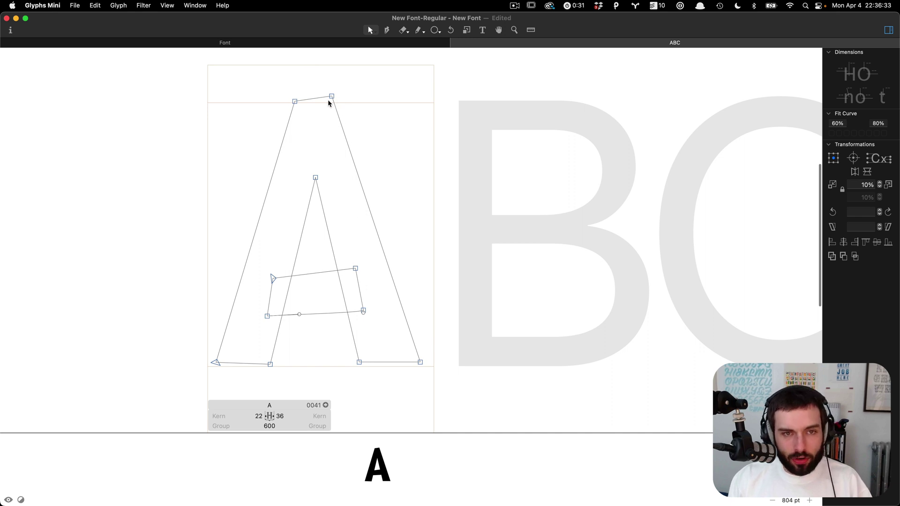
{"action": "left_click_drag", "start_coordinate": [331, 98], "coordinate": [296, 106]}
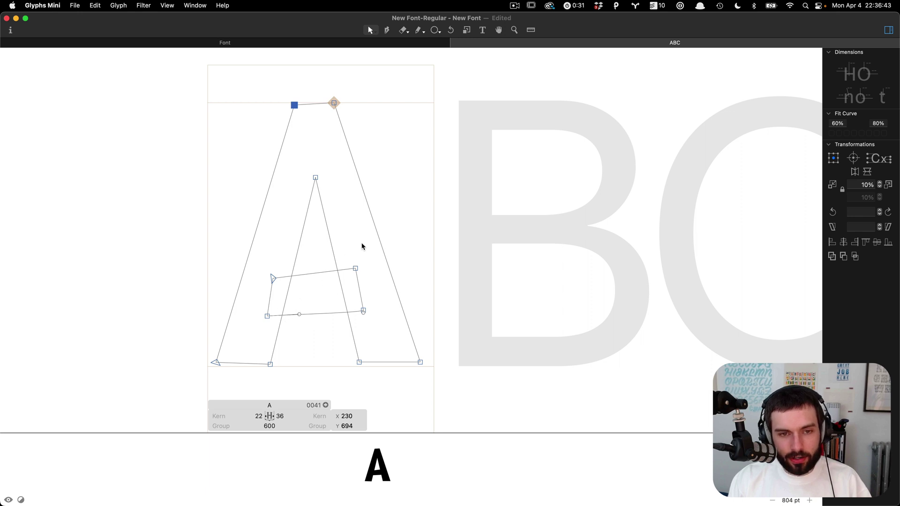
{"action": "left_click", "coordinate": [378, 240], "text": "alt"}
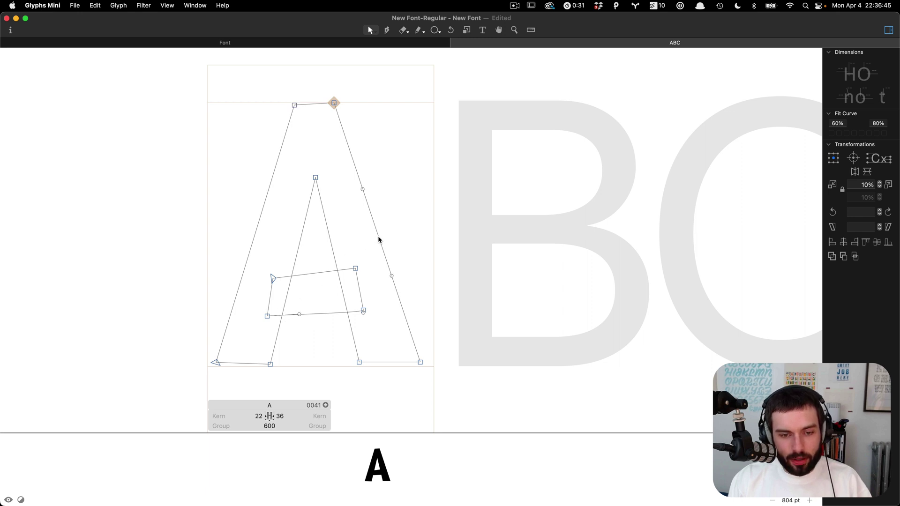
{"action": "left_click_drag", "start_coordinate": [378, 240], "coordinate": [355, 237]}
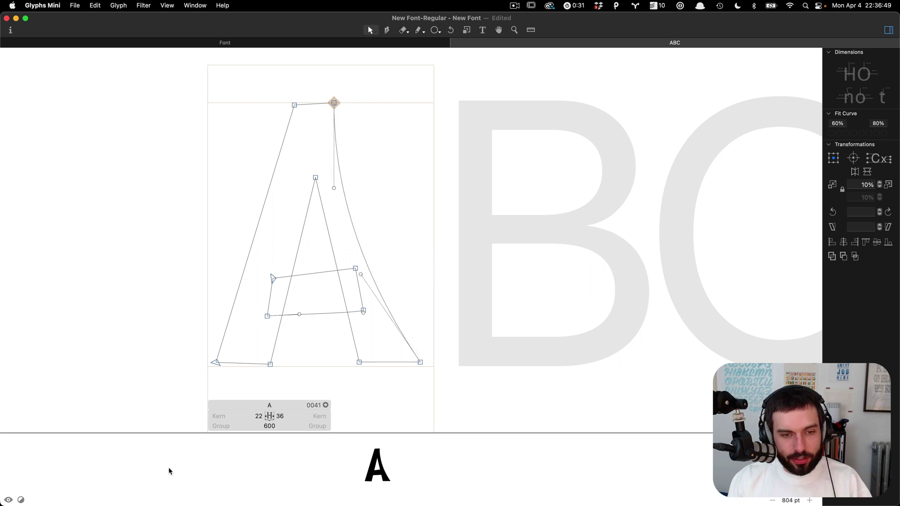
{"action": "key", "text": "super+z"}
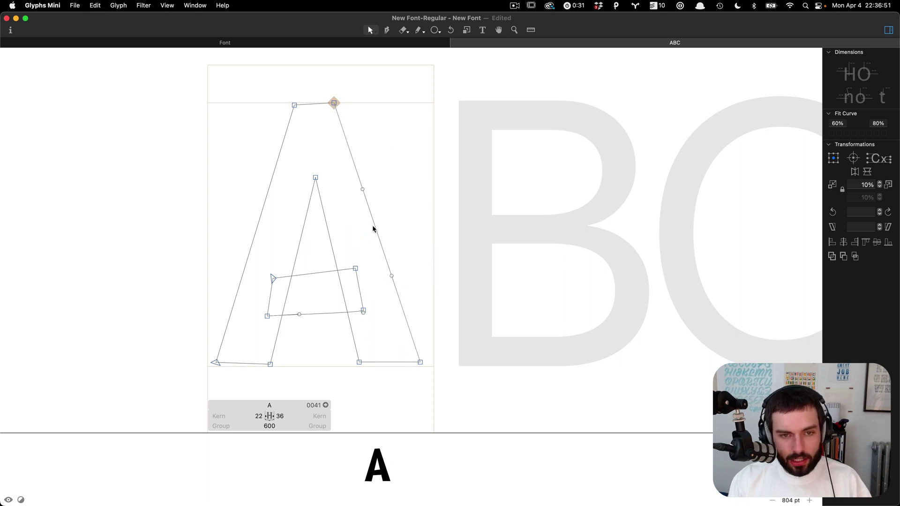
Bend the right leg's inner and outer edges outward into curves, and extend the crossbar's right end to reach the curved leg.
{"action": "left_click", "coordinate": [333, 251], "text": "alt"}
{"action": "left_click_drag", "start_coordinate": [336, 268], "coordinate": [415, 240]}
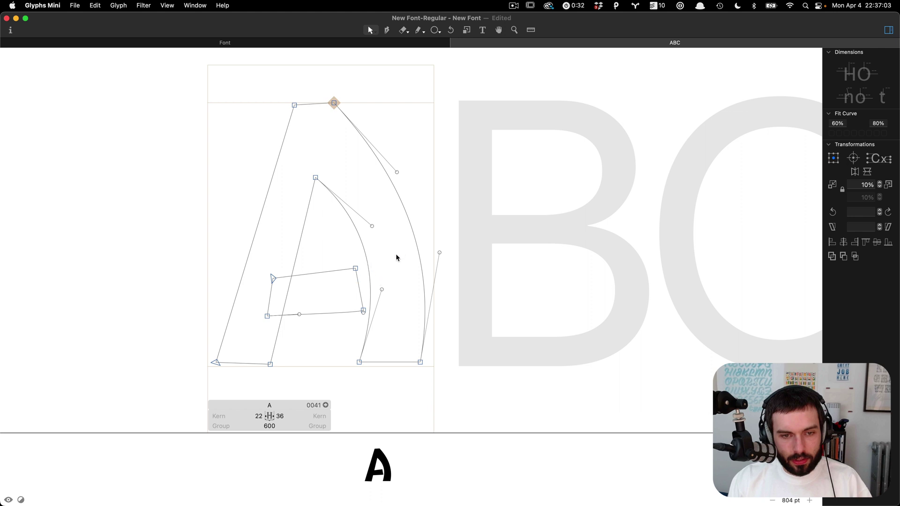
{"action": "left_click_drag", "start_coordinate": [399, 251], "coordinate": [383, 269]}
{"action": "left_click", "coordinate": [372, 332]}
{"action": "left_click", "coordinate": [399, 242]}
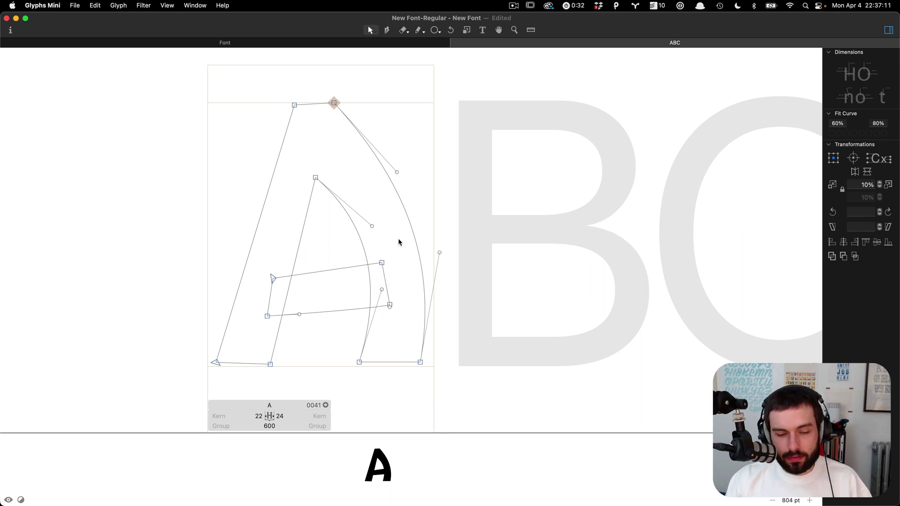
Refine the right leg's inner curve by raising its upper handle slightly.
{"action": "scroll", "coordinate": [398, 239], "scroll_direction": "left", "scroll_amount": 1}
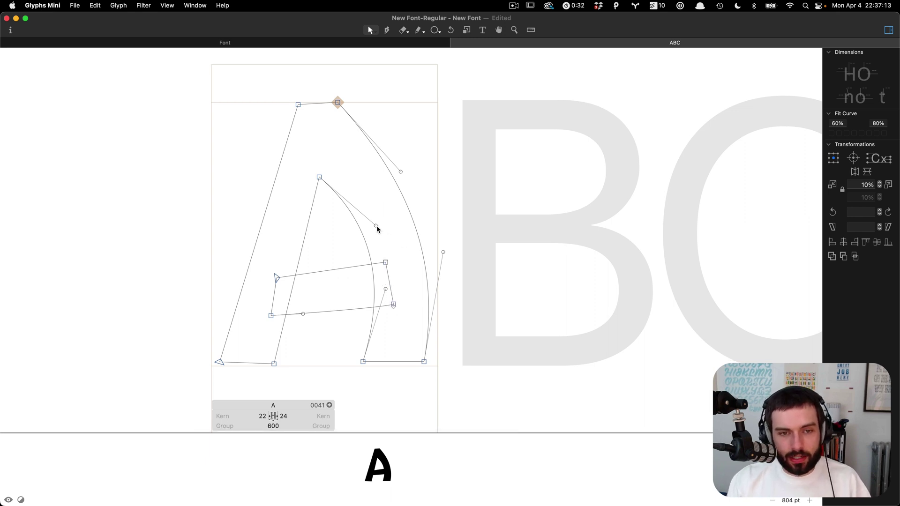
{"action": "left_click_drag", "start_coordinate": [376, 226], "coordinate": [375, 215]}
{"action": "scroll", "coordinate": [381, 240], "scroll_direction": "up", "scroll_amount": 1}
{"action": "left_click", "coordinate": [369, 239]}
{"action": "scroll", "coordinate": [369, 239], "scroll_direction": "down", "scroll_amount": 2}
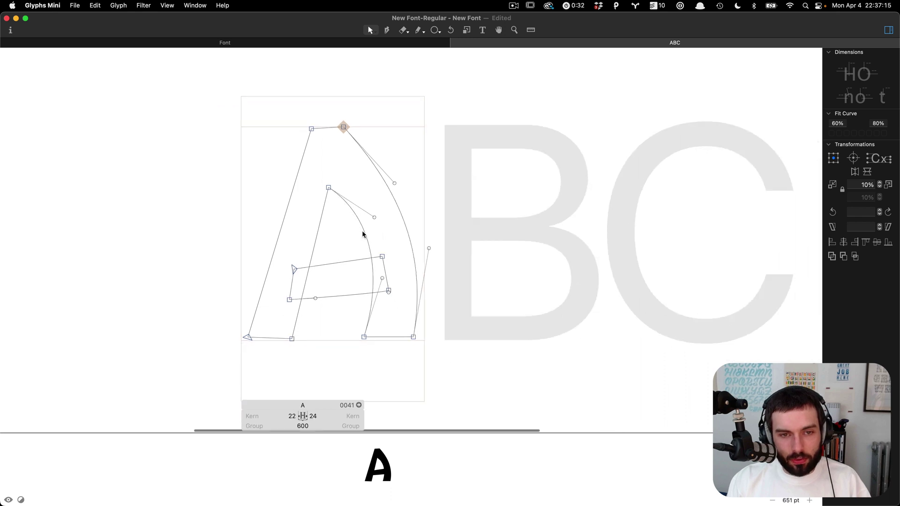
Move the A's four bottom nodes onto the baseline at Y 0, and delete the stray handles on the crossbar's lower edge.
{"action": "scroll", "coordinate": [350, 250], "scroll_direction": "up", "scroll_amount": 1}
{"action": "left_click_drag", "start_coordinate": [355, 330], "coordinate": [428, 361]}
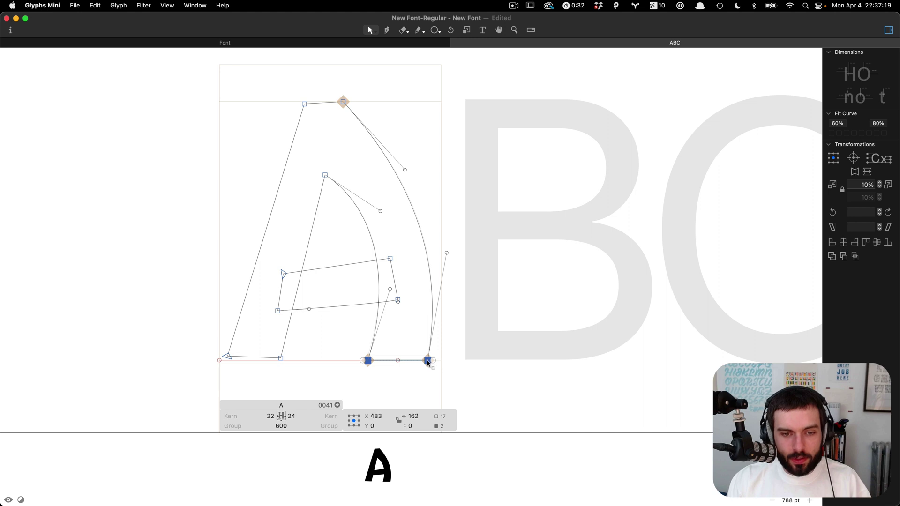
{"action": "left_click_drag", "start_coordinate": [281, 359], "coordinate": [281, 362]}
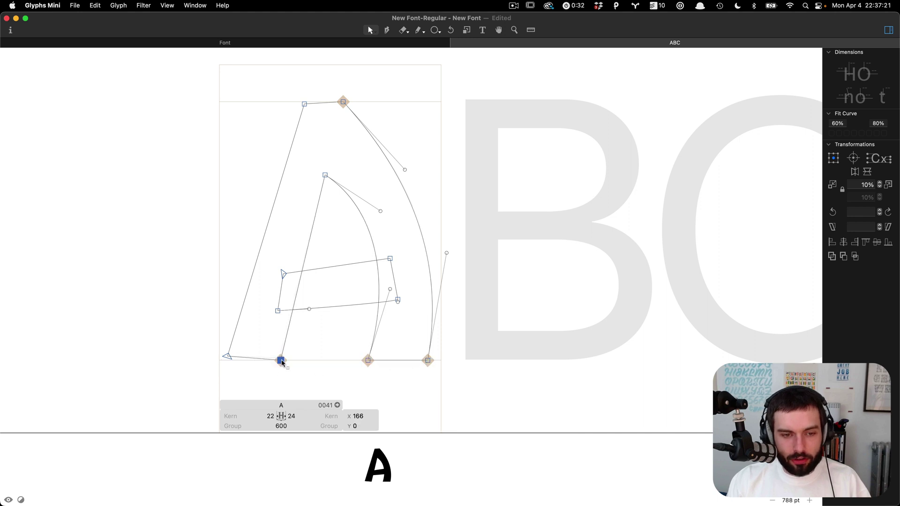
{"action": "left_click_drag", "start_coordinate": [227, 357], "coordinate": [224, 361]}
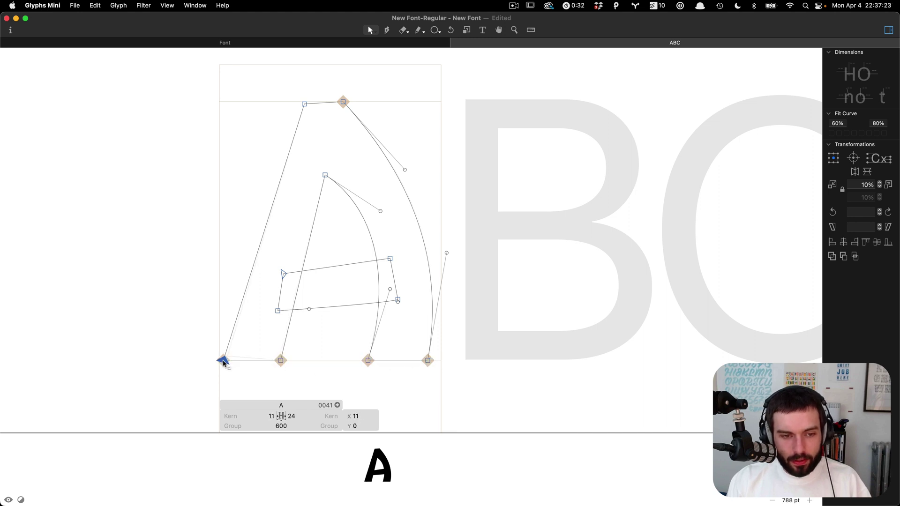
{"action": "left_click", "coordinate": [268, 332]}
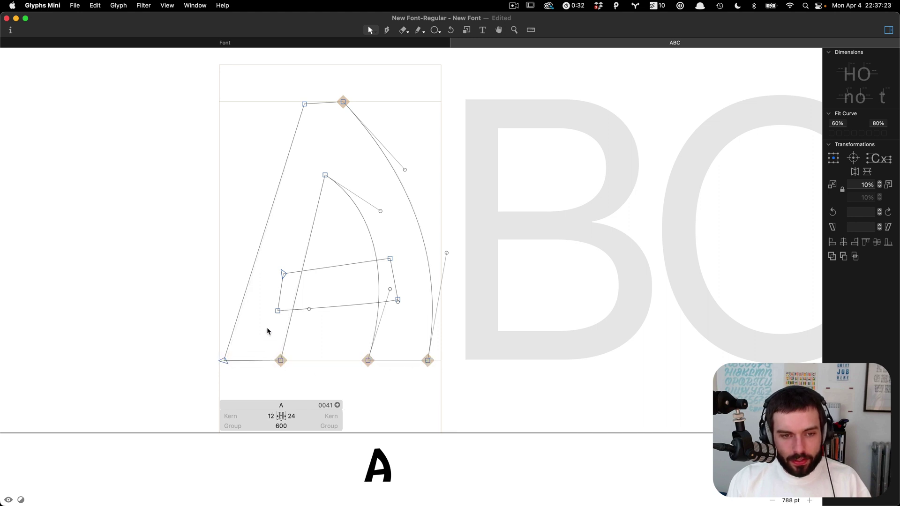
{"action": "left_click", "coordinate": [309, 309]}
{"action": "key", "text": "Delete"}
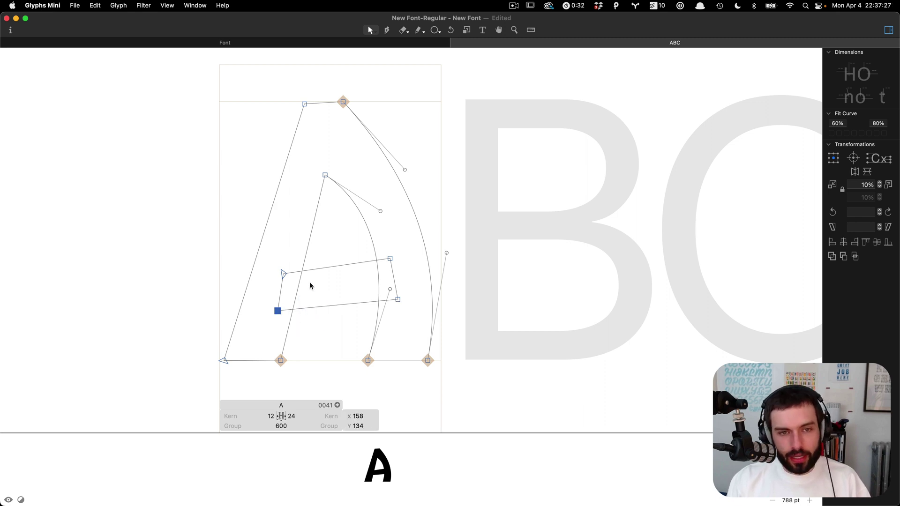
Select all outlines of the A and delete them.
{"action": "scroll", "coordinate": [308, 283], "scroll_direction": "down", "scroll_amount": 2}
{"action": "key", "text": "super+a"}
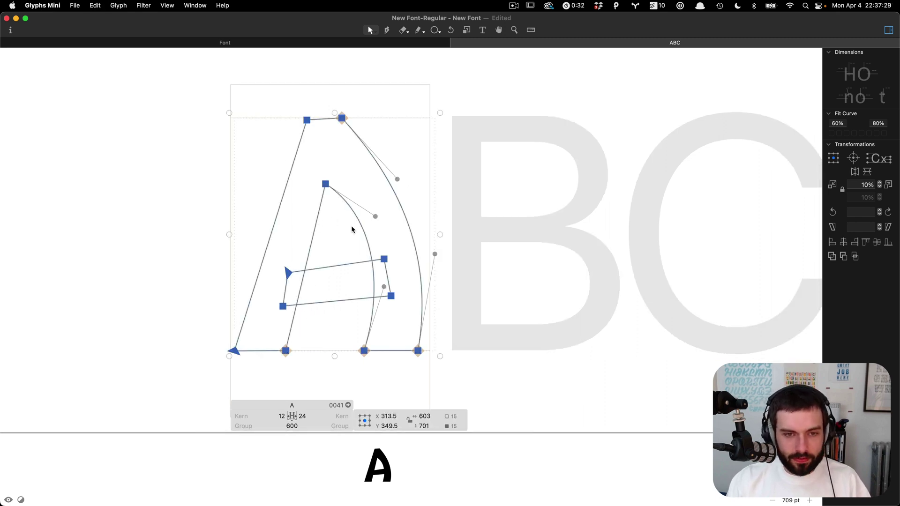
{"action": "scroll", "coordinate": [353, 229], "scroll_direction": "down", "scroll_amount": 2}
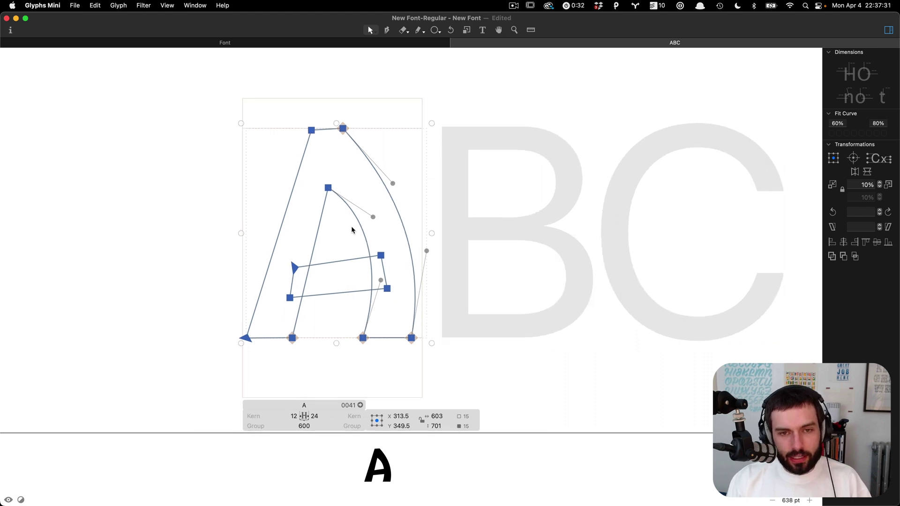
{"action": "scroll", "coordinate": [354, 229], "scroll_direction": "down", "scroll_amount": 2}
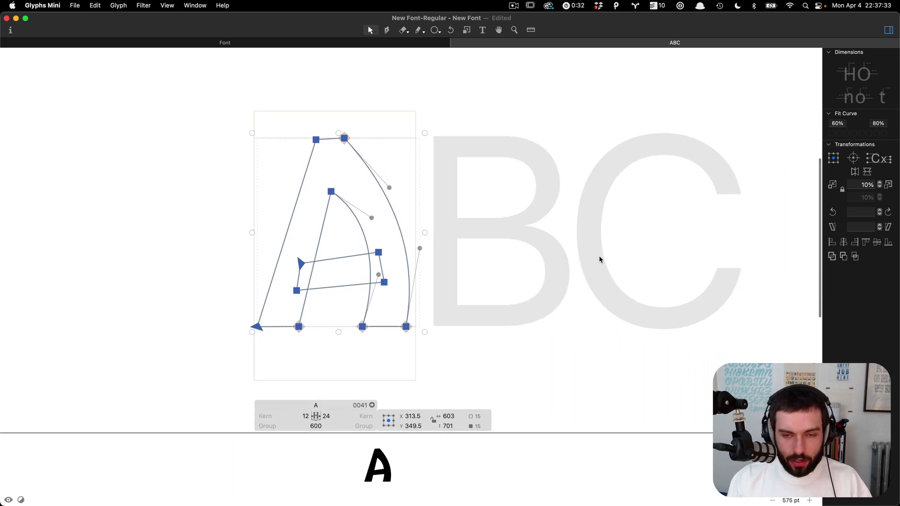
{"action": "key", "text": "BackSpace"}
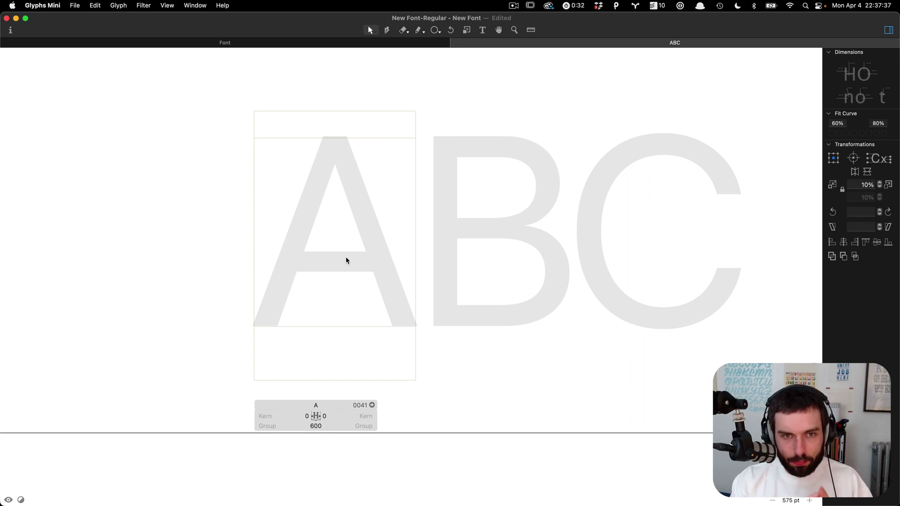
Move the Finder window showing the diy folder to the Glyphs Mini desktop and switch to that desktop.
{"action": "scroll", "coordinate": [345, 257], "scroll_direction": "left", "scroll_amount": 3}
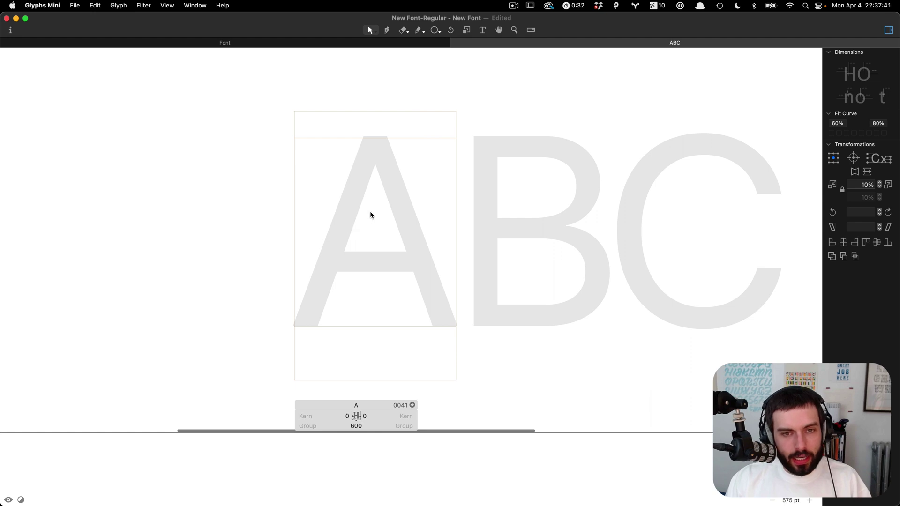
{"action": "key", "text": "ctrl+Left"}
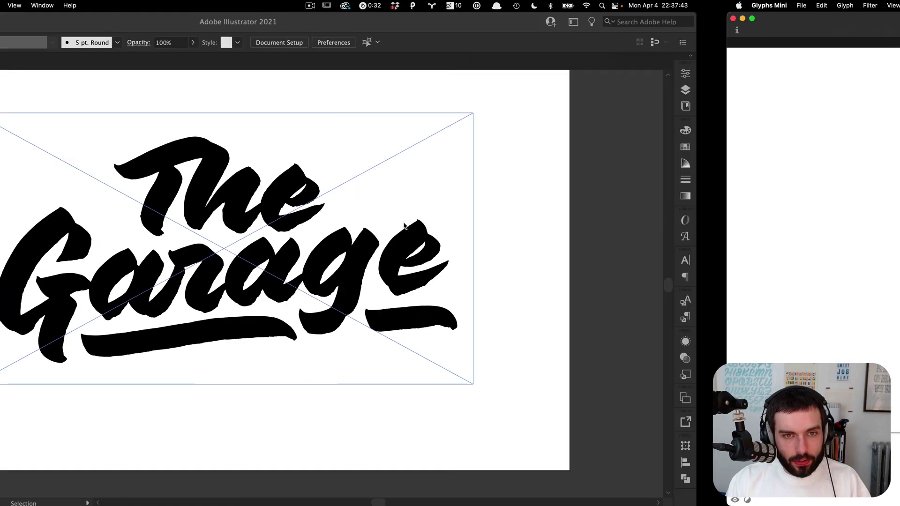
{"action": "key", "text": "ctrl+Up"}
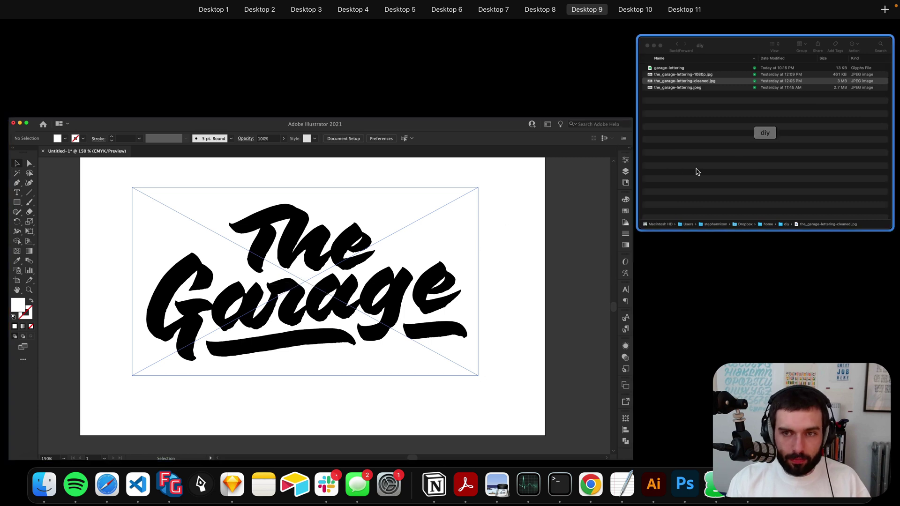
{"action": "left_click_drag", "start_coordinate": [697, 171], "coordinate": [602, 38]}
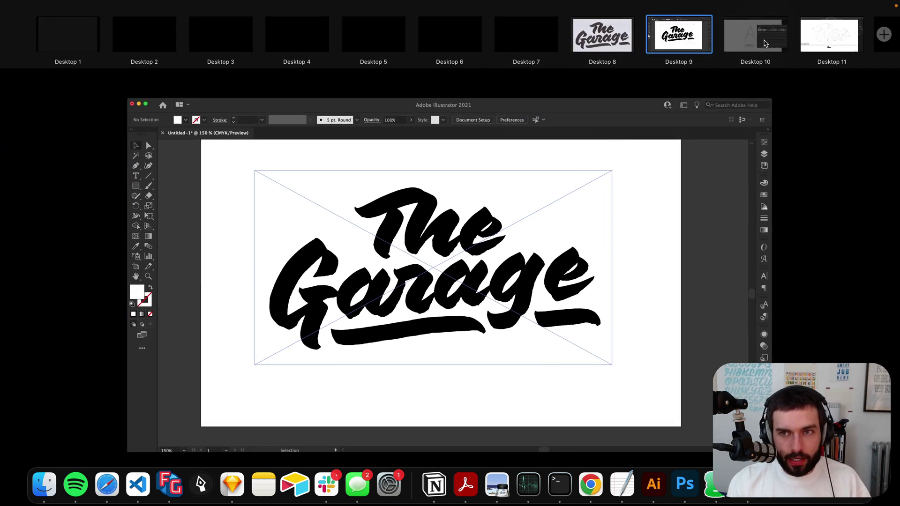
{"action": "left_click", "coordinate": [764, 42]}
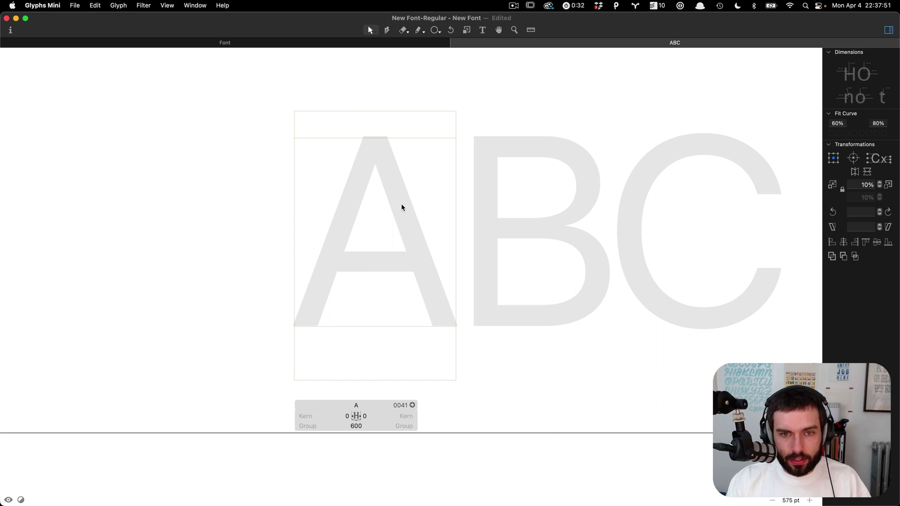
Place the_garage-lettering-1080p.jpg from the diy folder in the empty A glyph as a background image.
{"action": "key", "text": "super+Tab"}
{"action": "key", "text": "super+Tab"}
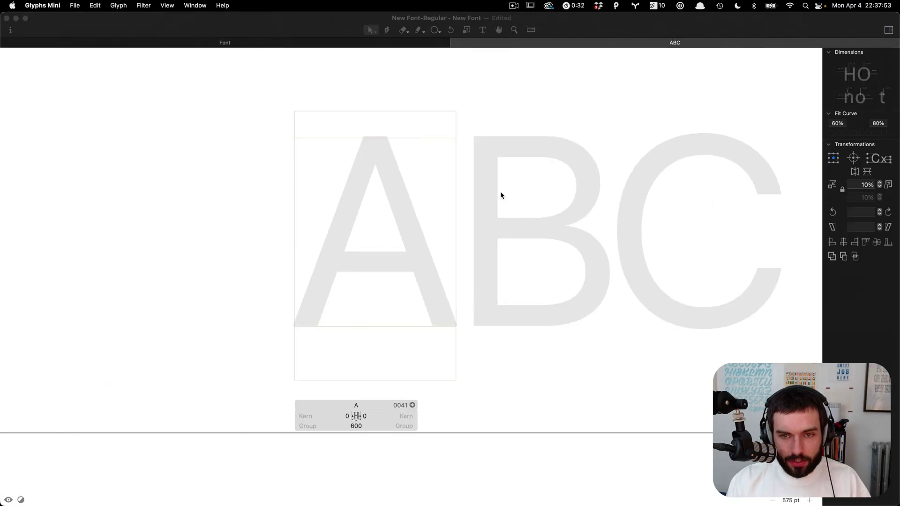
{"action": "key", "text": "ctrl+Up"}
{"action": "left_click", "coordinate": [691, 176]}
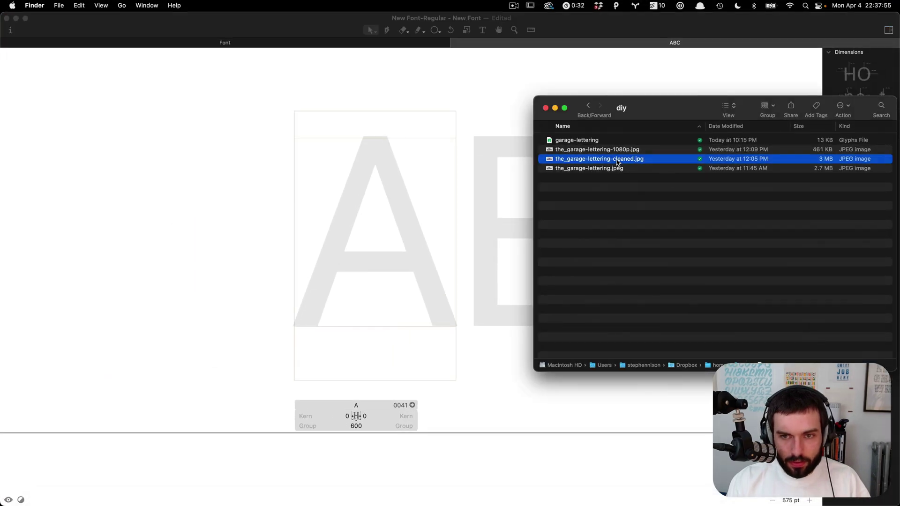
{"action": "left_click_drag", "start_coordinate": [609, 150], "coordinate": [389, 304]}
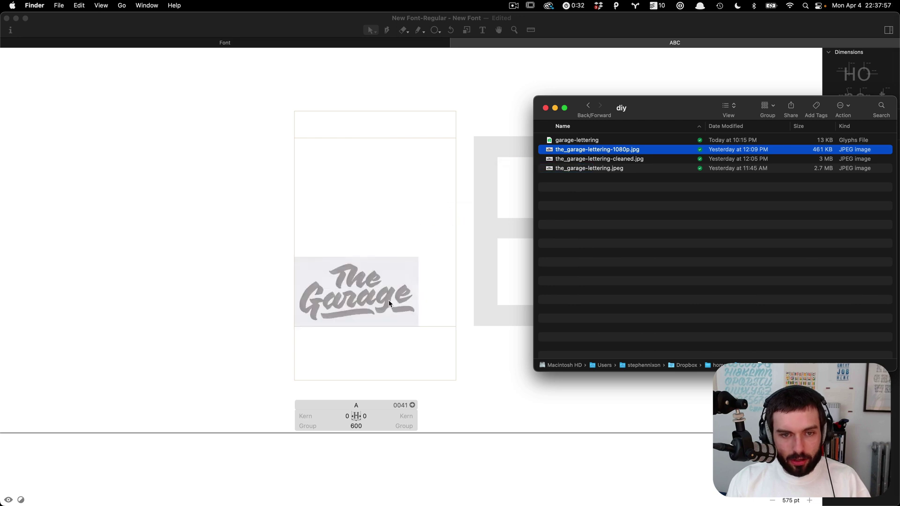
Scale the lettering image proportionally to about 339% and position it at about X 18, Y -88.
{"action": "left_click", "coordinate": [391, 250]}
{"action": "left_click", "coordinate": [384, 283]}
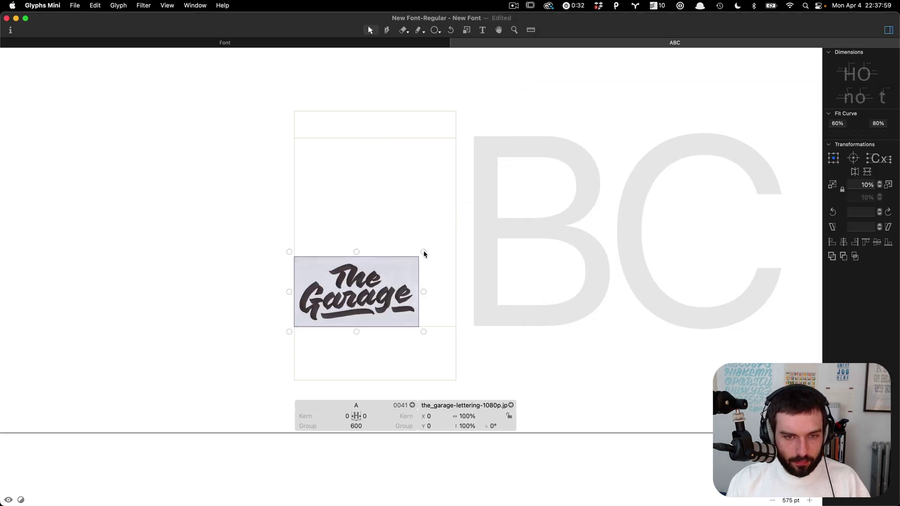
{"action": "left_click_drag", "start_coordinate": [424, 255], "coordinate": [675, 151]}
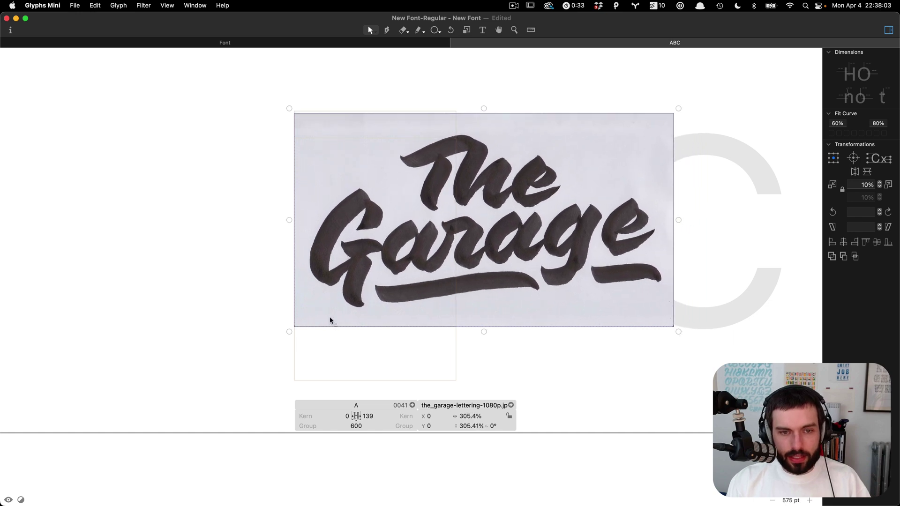
{"action": "left_click_drag", "start_coordinate": [289, 332], "coordinate": [247, 356]}
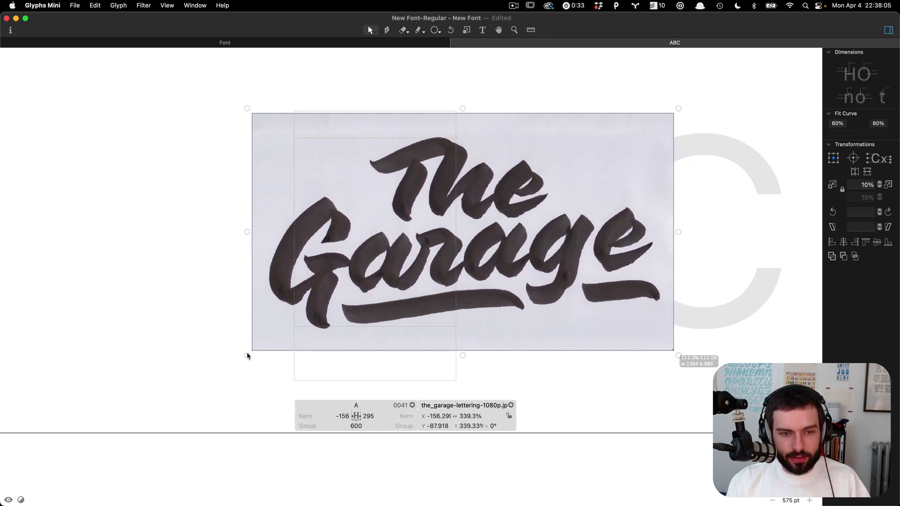
{"action": "left_click_drag", "start_coordinate": [378, 294], "coordinate": [426, 294]}
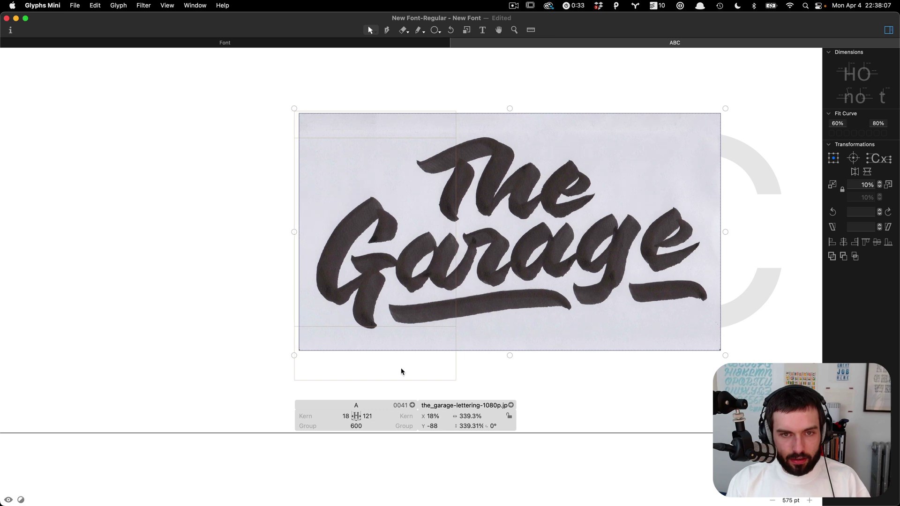
{"action": "left_click", "coordinate": [388, 368]}
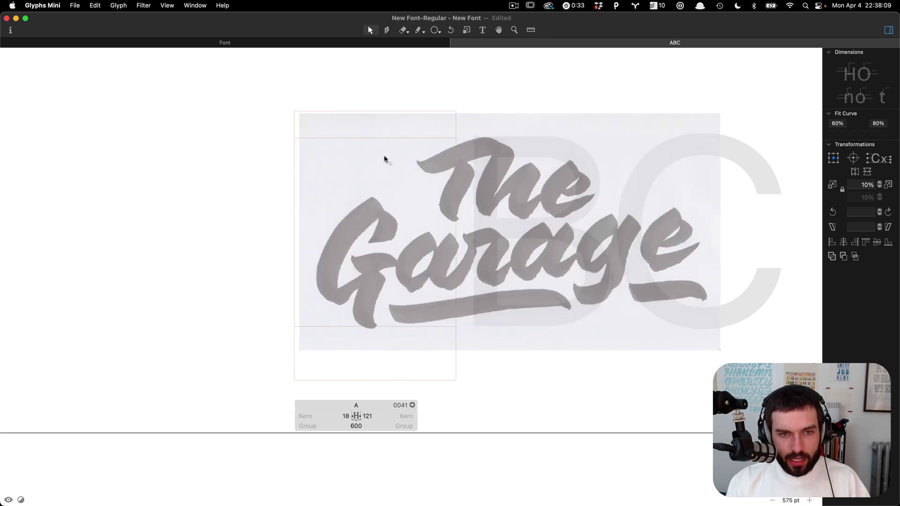
Widen the A glyph to 1400 units, and increase its width further to 1500.
{"action": "scroll", "coordinate": [413, 143], "scroll_direction": "right", "scroll_amount": 2}
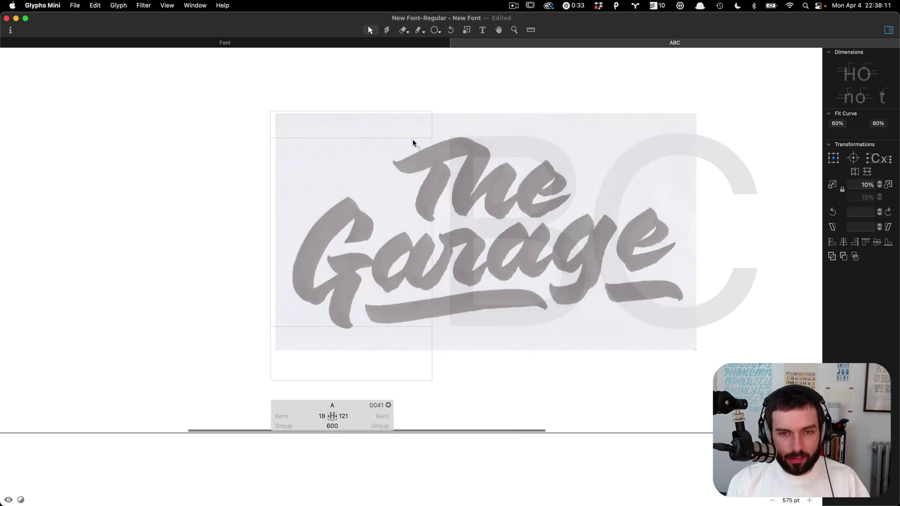
{"action": "scroll", "coordinate": [413, 143], "scroll_direction": "right", "scroll_amount": 3}
{"action": "left_click", "coordinate": [287, 425]}
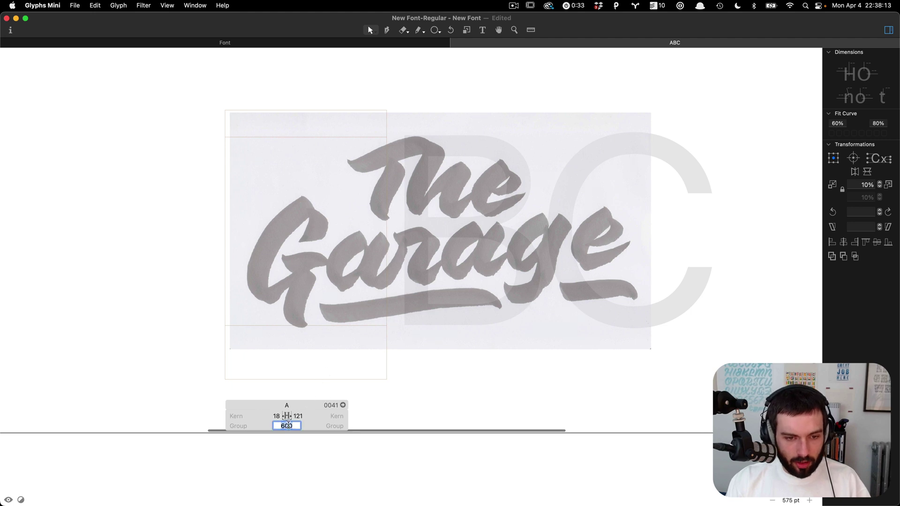
{"action": "type", "text": "1400"}
{"action": "key", "text": "Tab"}
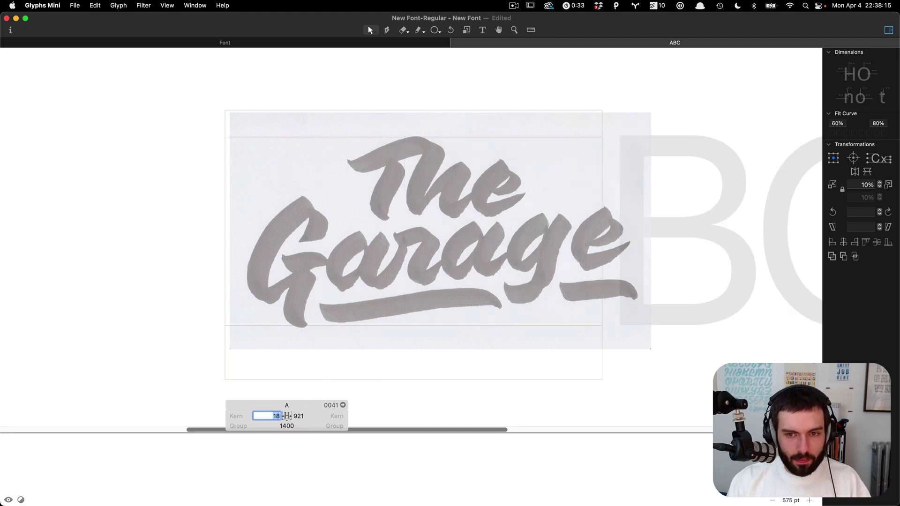
{"action": "left_click", "coordinate": [284, 425]}
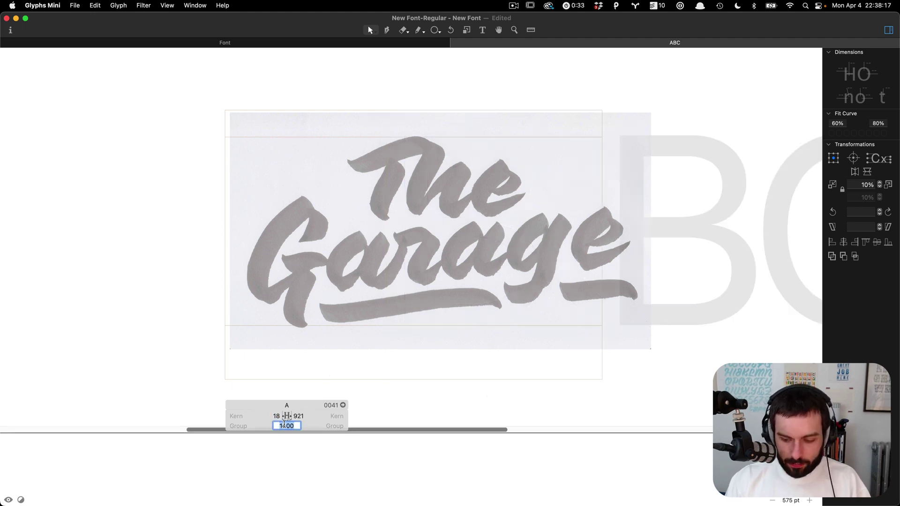
{"action": "type", "text": "1500"}
{"action": "key", "text": "Tab"}
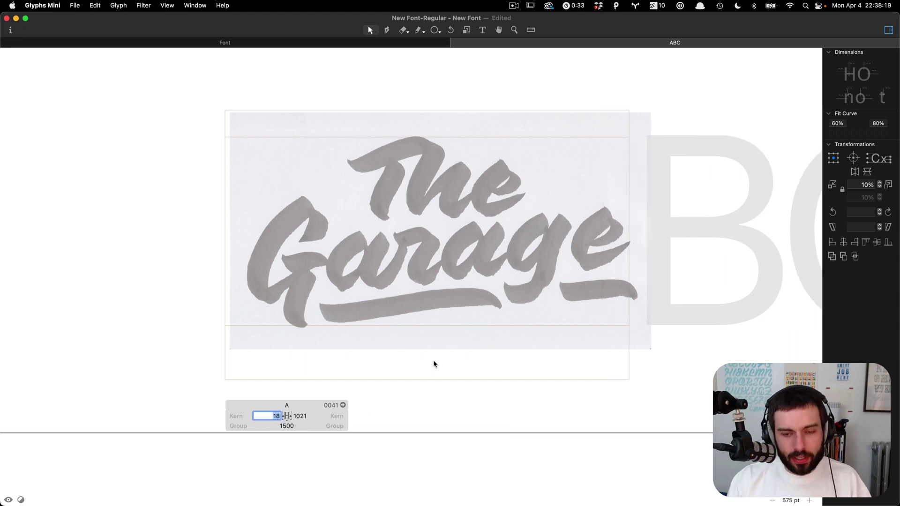
Shift the lettering image horizontally to about X -31 so it sits centred over the A glyph's width.
{"action": "left_click", "coordinate": [430, 292]}
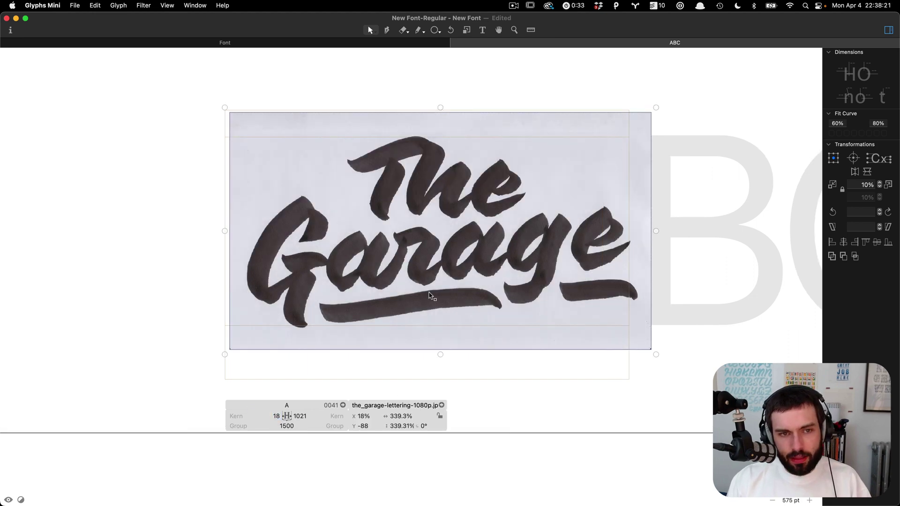
{"action": "left_click_drag", "start_coordinate": [429, 294], "coordinate": [418, 297]}
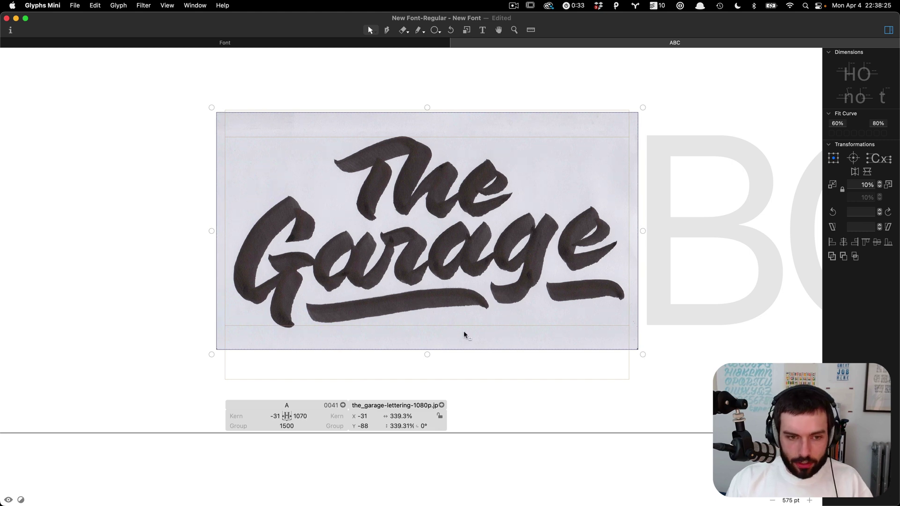
{"action": "left_click", "coordinate": [509, 364]}
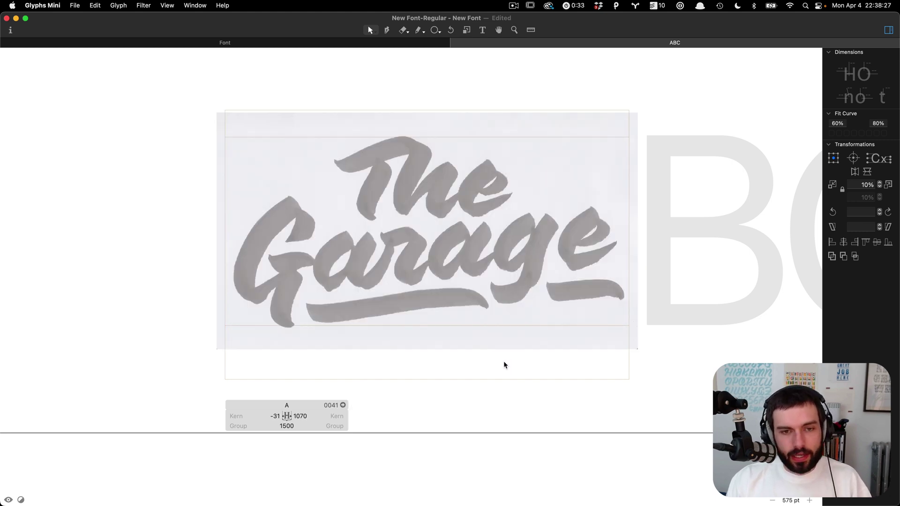
Draw a small closed three-node shape with the Pen tool at grid level in the B glyph, around X 163, Y 642.
{"action": "scroll", "coordinate": [500, 361], "scroll_direction": "right", "scroll_amount": 5}
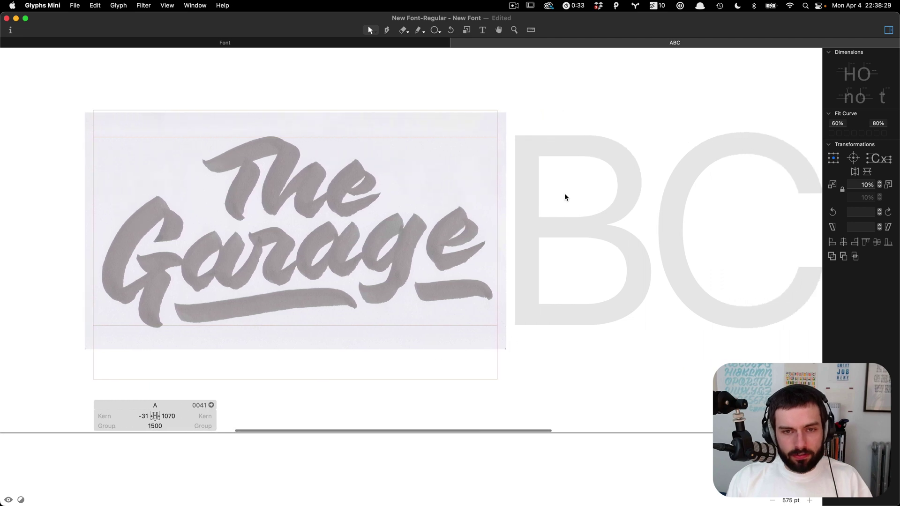
{"action": "scroll", "coordinate": [564, 193], "scroll_direction": "up", "scroll_amount": 5}
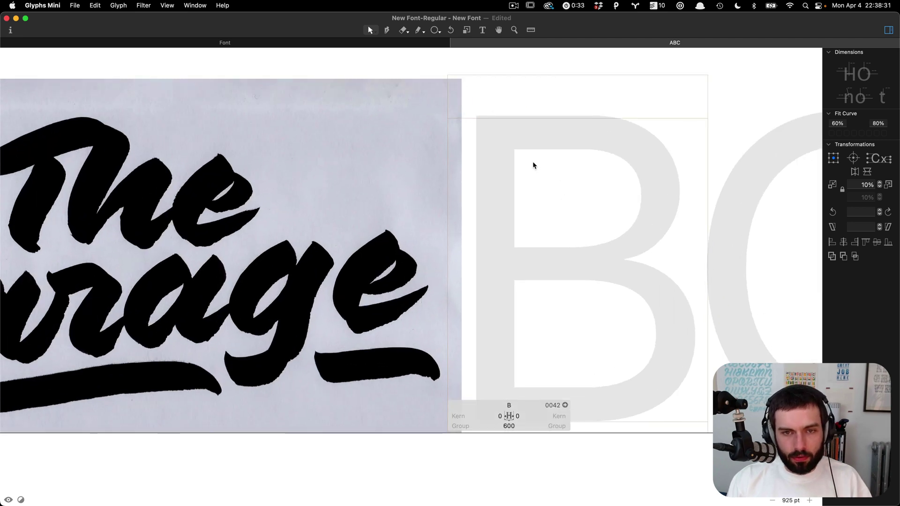
{"action": "scroll", "coordinate": [532, 161], "scroll_direction": "up", "scroll_amount": 10}
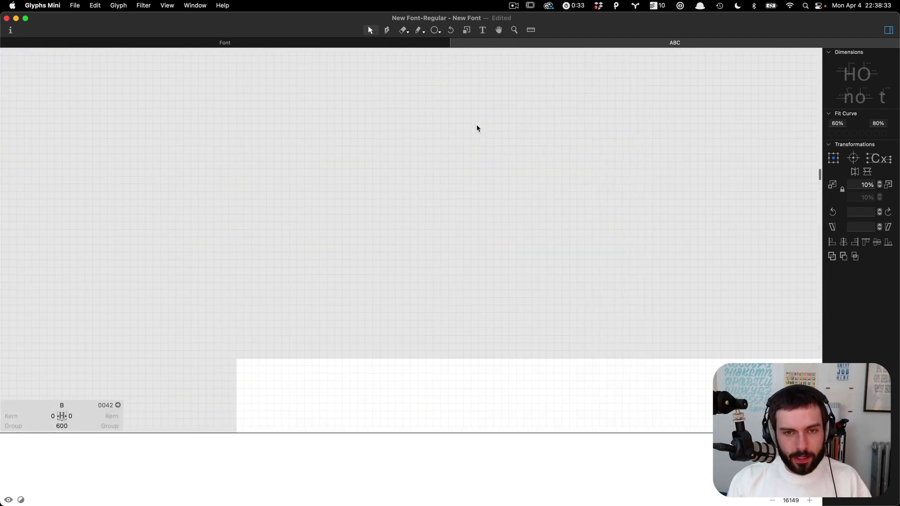
{"action": "scroll", "coordinate": [401, 291], "scroll_direction": "down", "scroll_amount": 2}
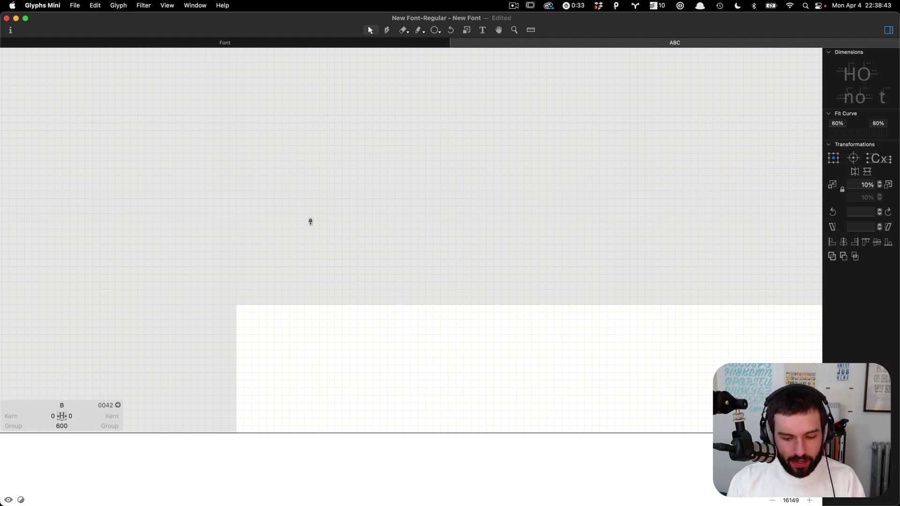
{"action": "key", "text": "p"}
{"action": "left_click", "coordinate": [305, 199]}
{"action": "left_click", "coordinate": [251, 274]}
{"action": "left_click", "coordinate": [395, 319]}
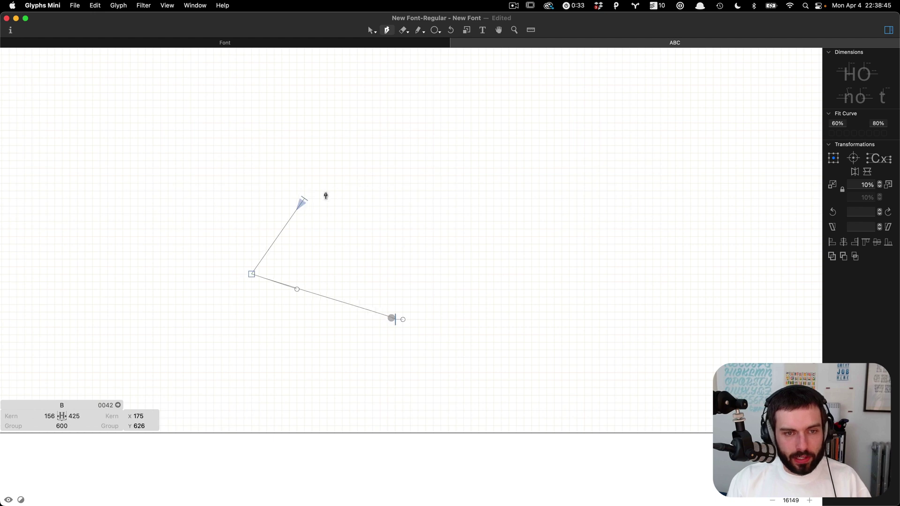
{"action": "left_click", "coordinate": [304, 200]}
{"action": "key", "text": "v"}
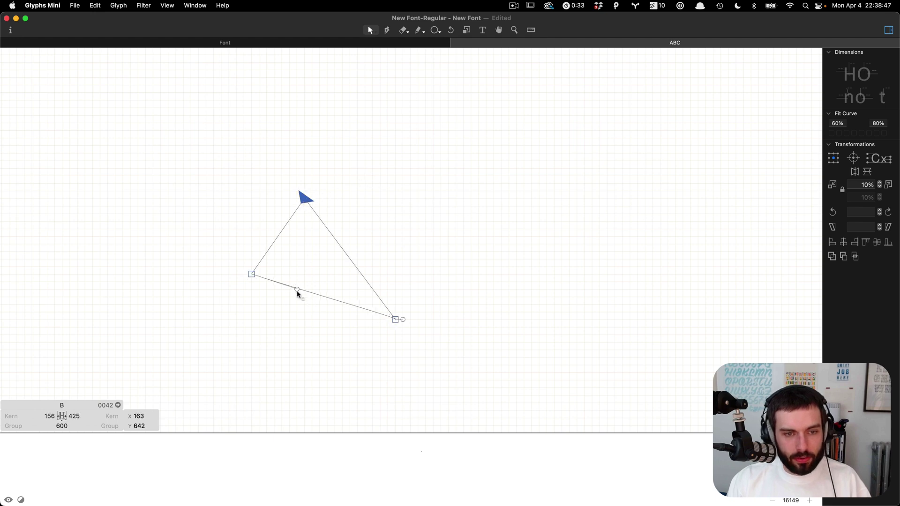
Bend the small shape's lower edge into a curve with its left handle, nudging that handle around the grid to X 159, Y 618.
{"action": "left_click_drag", "start_coordinate": [297, 294], "coordinate": [245, 358]}
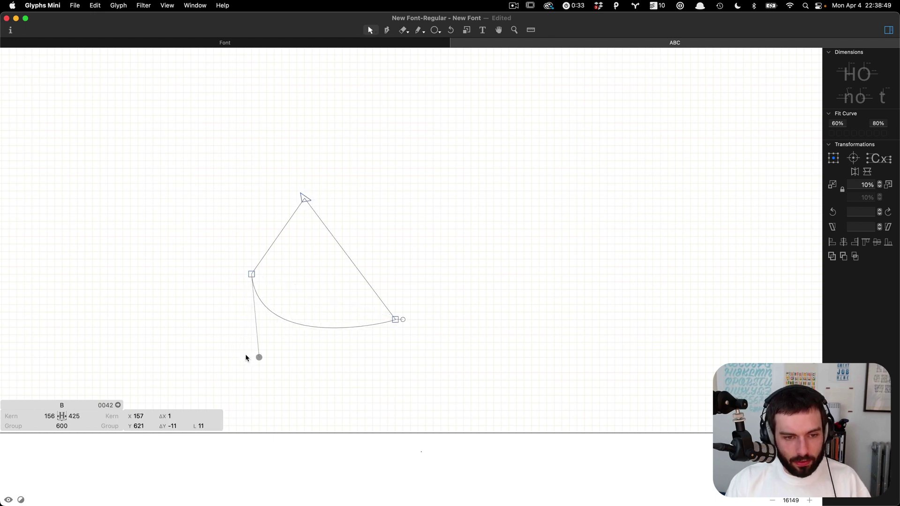
{"action": "key", "text": "Up"}
{"action": "key", "text": "Right"}
{"action": "key", "text": "Up"}
{"action": "key", "text": "Right"}
{"action": "key", "text": "Up"}
{"action": "key", "text": "Right"}
{"action": "key", "text": "Up"}
{"action": "key", "text": "Right"}
{"action": "key", "text": "Up"}
{"action": "key", "text": "Right"}
{"action": "key", "text": "Up"}
{"action": "key", "text": "Right"}
{"action": "key", "text": "shift+Down"}
{"action": "key", "text": "shift+Left"}
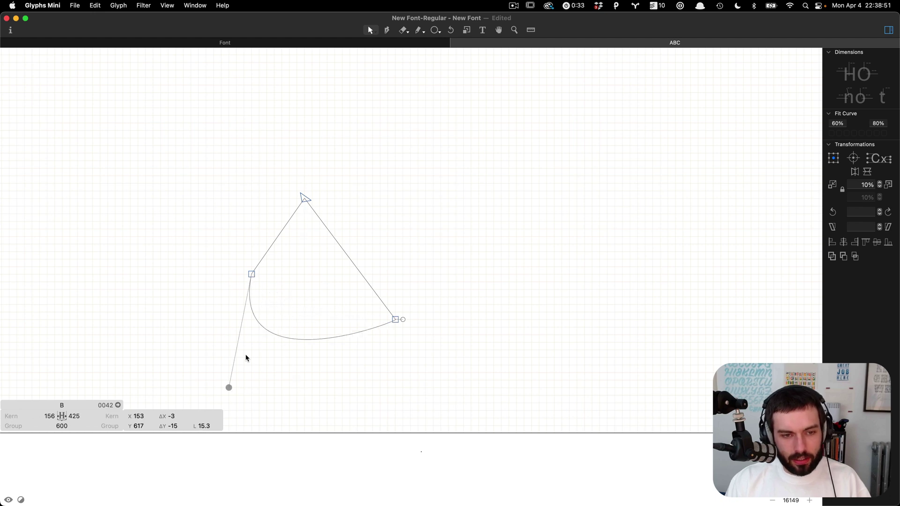
{"action": "key", "text": "shift+Up"}
{"action": "key", "text": "shift+Right"}
{"action": "key", "text": "Right"}
{"action": "key", "text": "Up"}
{"action": "key", "text": "Right"}
{"action": "key", "text": "Up"}
{"action": "key", "text": "Right"}
{"action": "key", "text": "Up"}
{"action": "key", "text": "Up"}
{"action": "key", "text": "Right"}
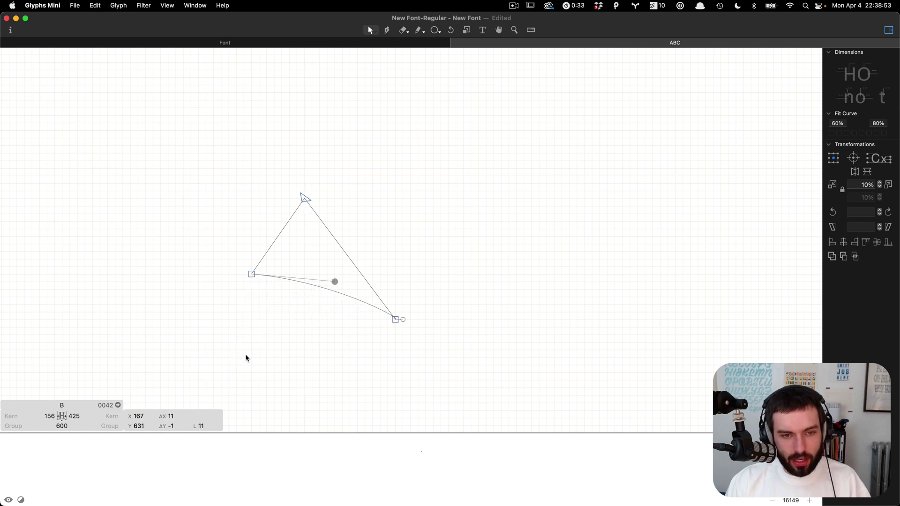
{"action": "key", "text": "Left"}
{"action": "key", "text": "Down"}
{"action": "key", "text": "Left"}
{"action": "key", "text": "Down"}
{"action": "key", "text": "Left"}
{"action": "key", "text": "Down"}
{"action": "key", "text": "Left"}
{"action": "key", "text": "Down"}
{"action": "key", "text": "Left"}
{"action": "key", "text": "Down"}
{"action": "key", "text": "Left"}
{"action": "key", "text": "Left"}
{"action": "key", "text": "Left"}
{"action": "key", "text": "Left"}
{"action": "key", "text": "Left"}
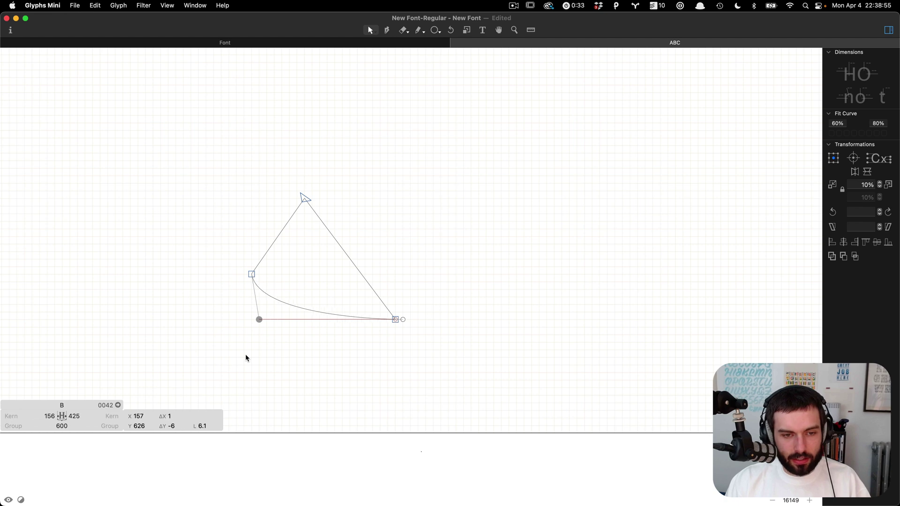
{"action": "key", "text": "Left"}
{"action": "key", "text": "Up"}
{"action": "key", "text": "Left"}
{"action": "key", "text": "Left"}
{"action": "key", "text": "Up"}
{"action": "key", "text": "Up"}
{"action": "key", "text": "Up"}
{"action": "key", "text": "Up"}
{"action": "key", "text": "Up"}
{"action": "key", "text": "Up"}
{"action": "key", "text": "Up"}
{"action": "key", "text": "Up"}
{"action": "key", "text": "Up"}
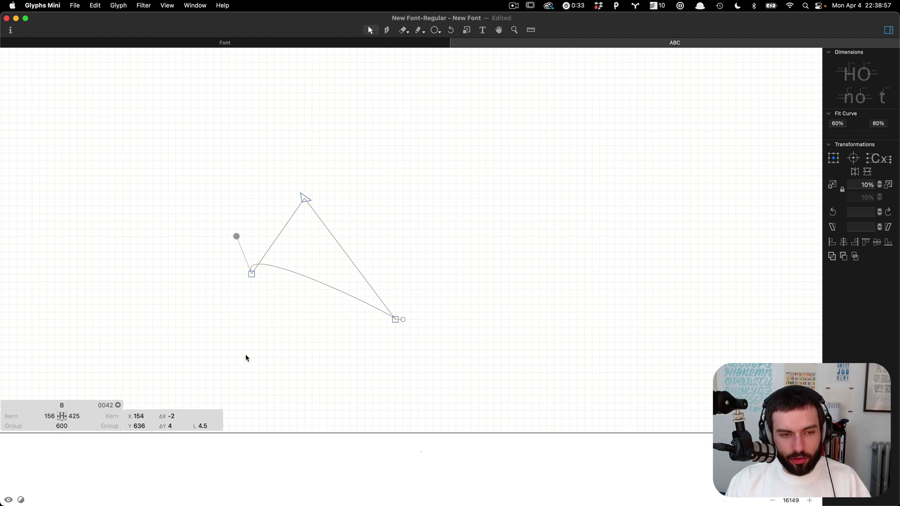
{"action": "key", "text": "Right"}
{"action": "key", "text": "Right"}
{"action": "key", "text": "Right"}
{"action": "key", "text": "Right"}
{"action": "key", "text": "Right"}
{"action": "key", "text": "Right"}
{"action": "key", "text": "Right"}
{"action": "key", "text": "Down"}
{"action": "key", "text": "Down"}
{"action": "key", "text": "Down"}
{"action": "key", "text": "Down"}
{"action": "key", "text": "Down"}
{"action": "key", "text": "Down"}
{"action": "key", "text": "Down"}
{"action": "key", "text": "Down"}
{"action": "key", "text": "Down"}
{"action": "key", "text": "Down"}
{"action": "key", "text": "Down"}
{"action": "key", "text": "Down"}
{"action": "key", "text": "Down"}
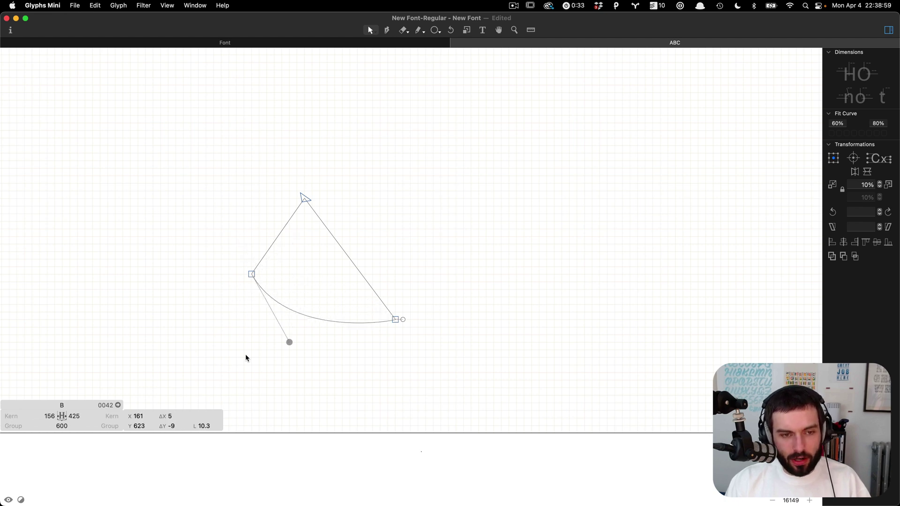
{"action": "key", "text": "Down"}
{"action": "key", "text": "Down"}
{"action": "key", "text": "Down"}
{"action": "key", "text": "Down"}
{"action": "key", "text": "Down"}
{"action": "key", "text": "Left"}
{"action": "key", "text": "Left"}
{"action": "key", "text": "Left"}
{"action": "key", "text": "Left"}
{"action": "key", "text": "Left"}
{"action": "key", "text": "Left"}
{"action": "key", "text": "Left"}
{"action": "key", "text": "Left"}
{"action": "key", "text": "Right"}
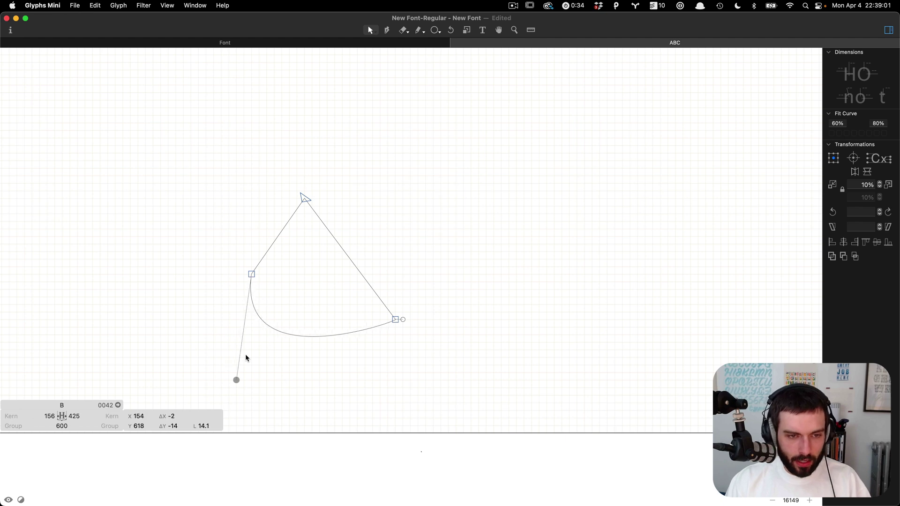
{"action": "key", "text": "Right"}
{"action": "key", "text": "Right"}
{"action": "key", "text": "Right"}
{"action": "key", "text": "Right"}
{"action": "key", "text": "Right"}
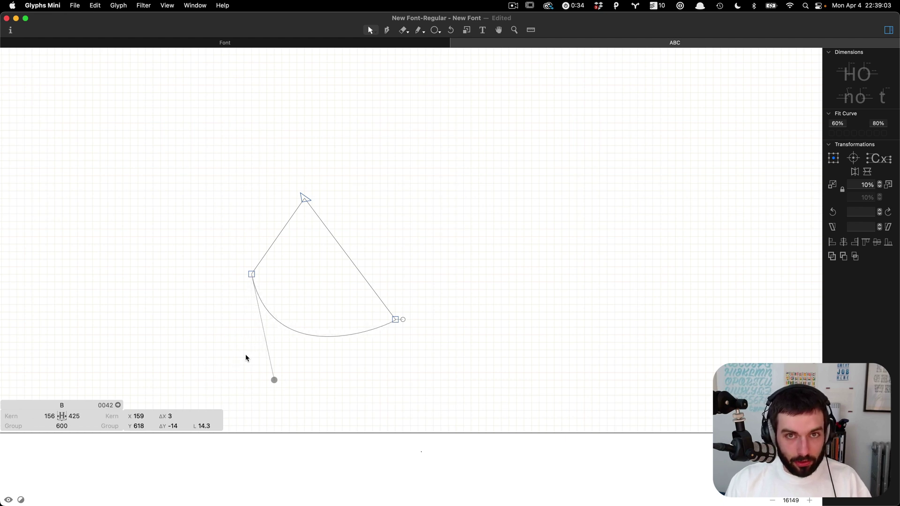
Move the curve handle of the small shape's lower-right node step by step down and left to X 166, Y 620.
{"action": "left_click", "coordinate": [402, 320]}
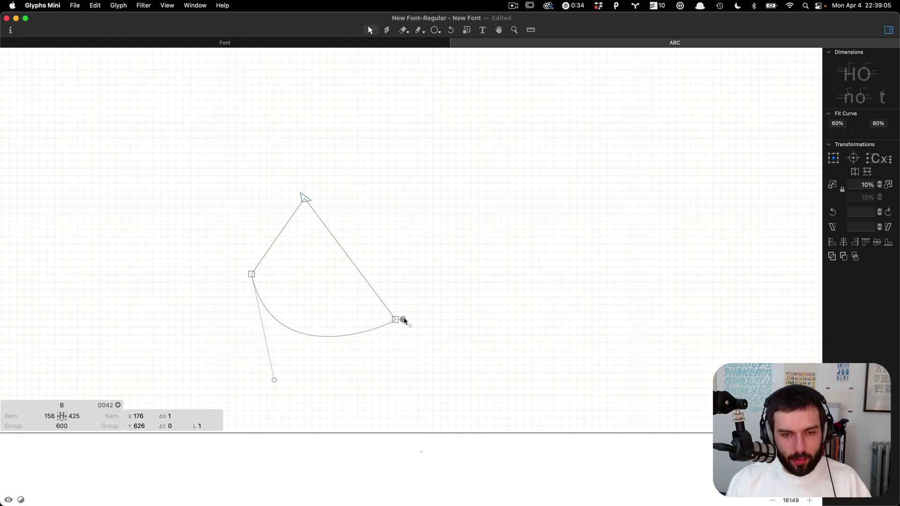
{"action": "key", "text": "Left"}
{"action": "key", "text": "Left"}
{"action": "key", "text": "Left"}
{"action": "key", "text": "Down"}
{"action": "key", "text": "Down"}
{"action": "key", "text": "Down"}
{"action": "key", "text": "Left"}
{"action": "key", "text": "Left"}
{"action": "key", "text": "Left"}
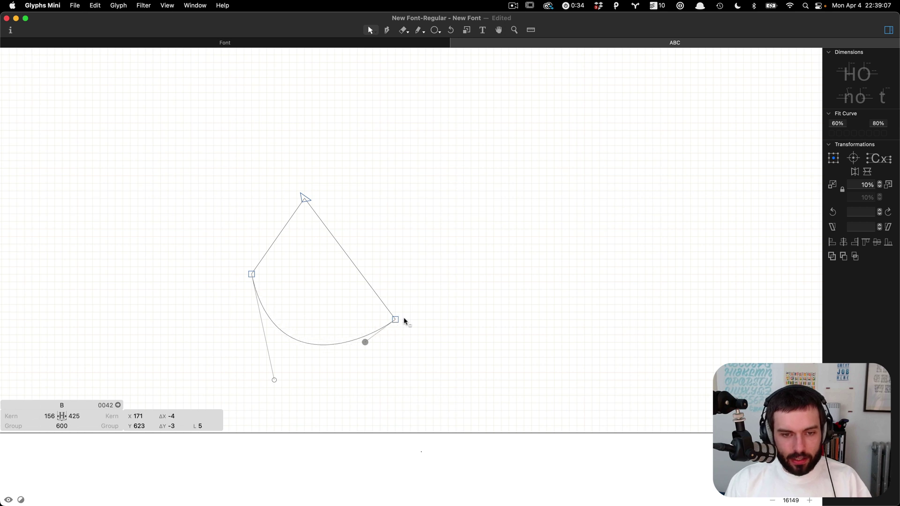
{"action": "left_click_drag", "start_coordinate": [357, 341], "coordinate": [323, 362]}
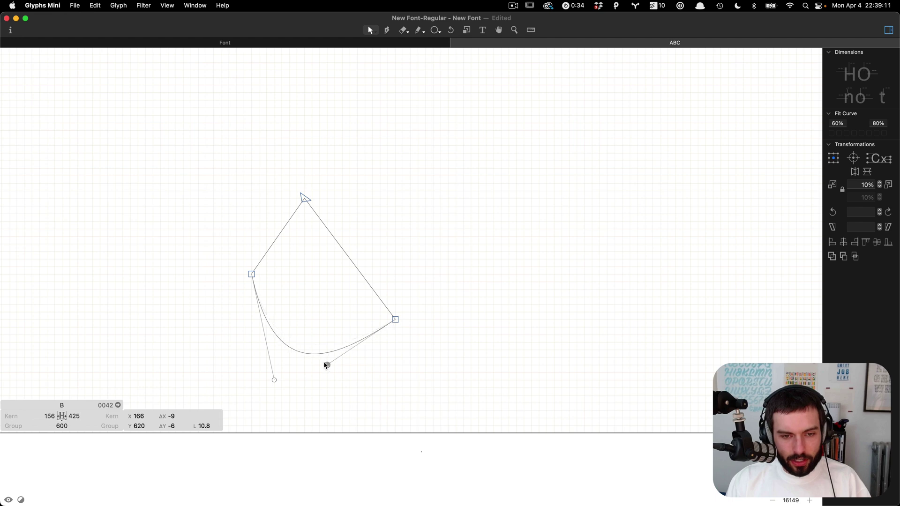
Nudge the same handle in small and large grid increments, ending at X 167, Y 617.
{"action": "key", "text": "Right"}
{"action": "key", "text": "shift+Up"}
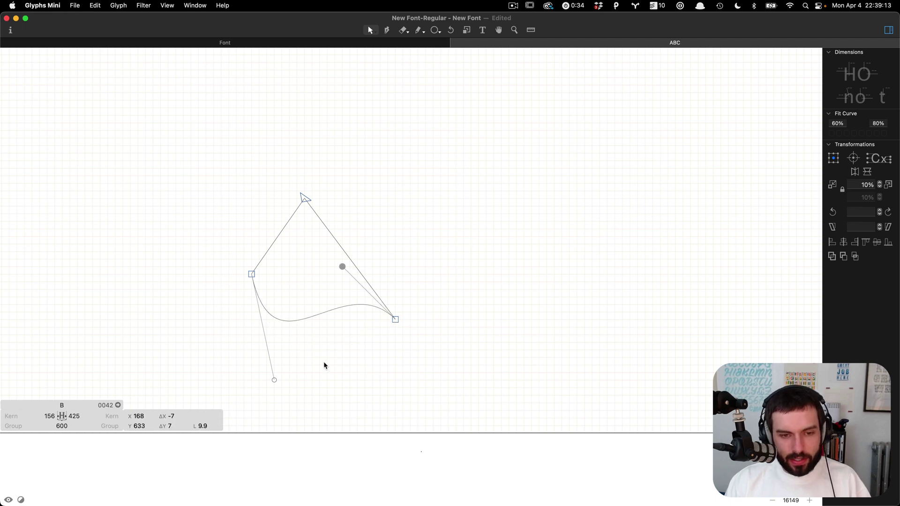
{"action": "key", "text": "shift+Down"}
{"action": "key", "text": "shift+Down"}
{"action": "key", "text": "Up"}
{"action": "key", "text": "Up"}
{"action": "key", "text": "Up"}
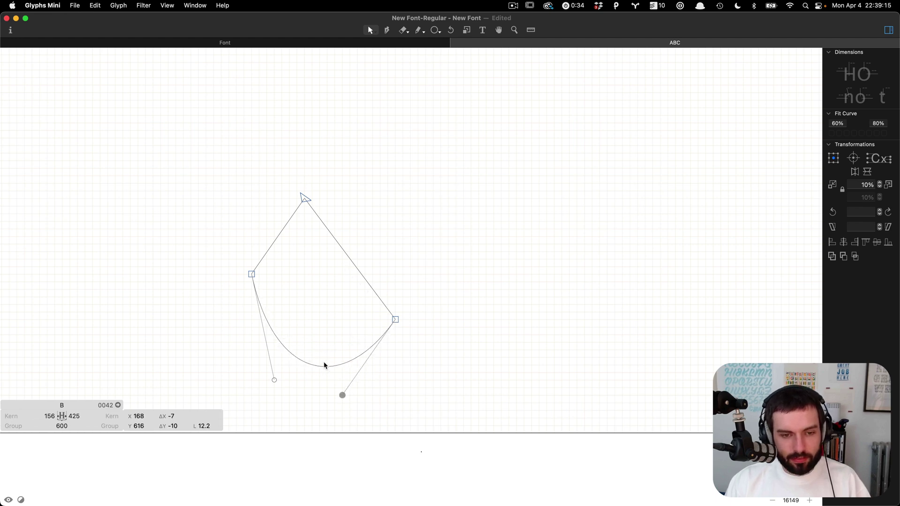
{"action": "key", "text": "Up"}
{"action": "key", "text": "Left"}
Delete the whole practice shape from the B glyph and activate the A glyph for editing.
{"action": "scroll", "coordinate": [340, 306], "scroll_direction": "down", "scroll_amount": 3}
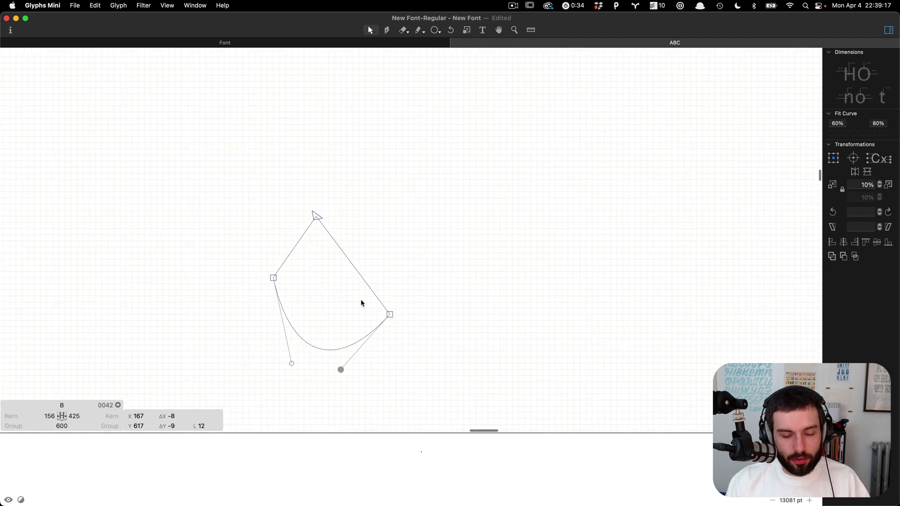
{"action": "key", "text": "cmd+a"}
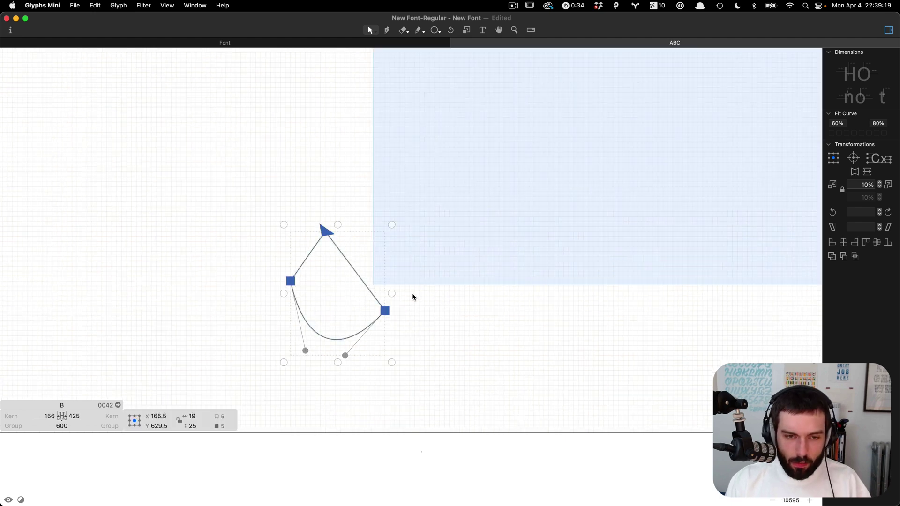
{"action": "scroll", "coordinate": [412, 293], "scroll_direction": "down", "scroll_amount": 5}
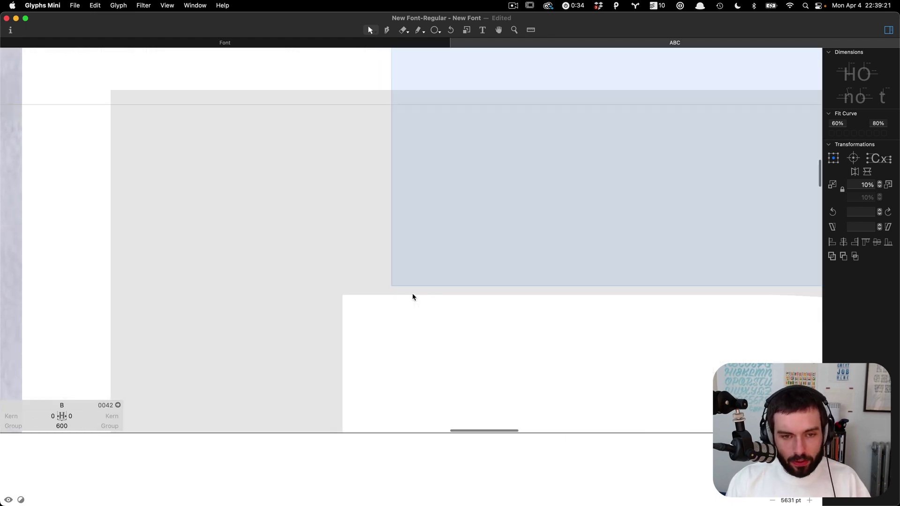
{"action": "scroll", "coordinate": [412, 294], "scroll_direction": "down", "scroll_amount": 5}
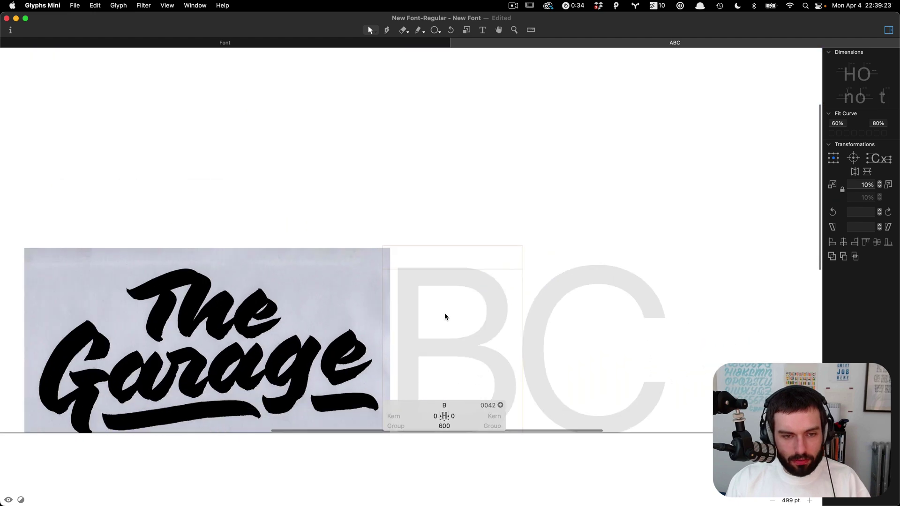
{"action": "scroll", "coordinate": [376, 344], "scroll_direction": "down", "scroll_amount": 2}
{"action": "double_click", "coordinate": [178, 380]}
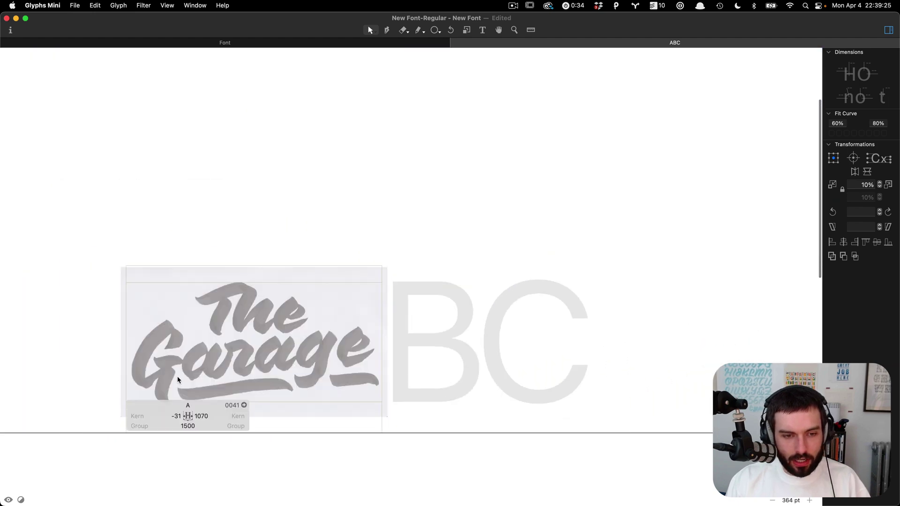
Open the font's info settings.
{"action": "scroll", "coordinate": [177, 380], "scroll_direction": "up", "scroll_amount": 5}
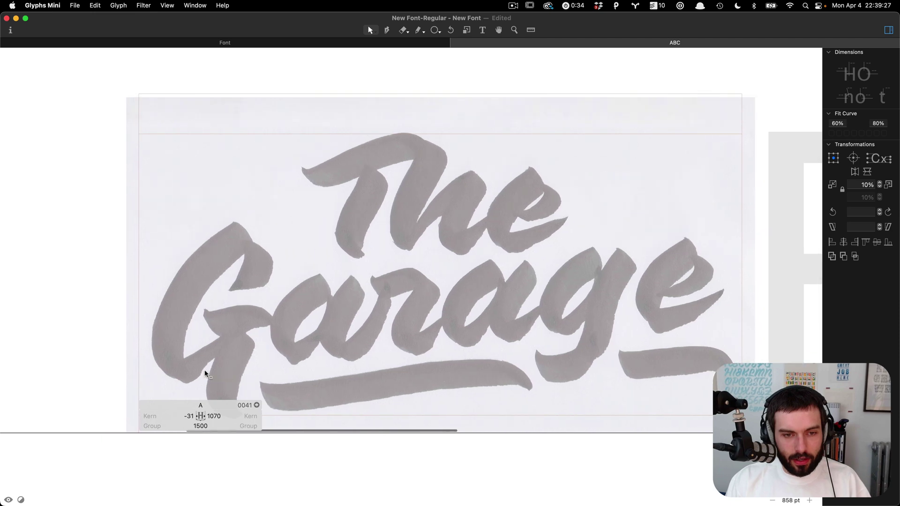
{"action": "scroll", "coordinate": [204, 374], "scroll_direction": "down", "scroll_amount": 2}
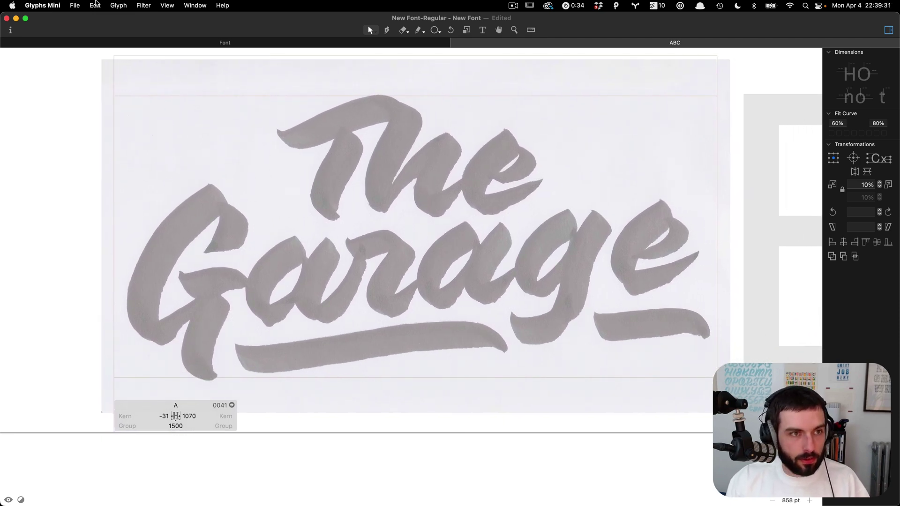
{"action": "left_click", "coordinate": [75, 5]}
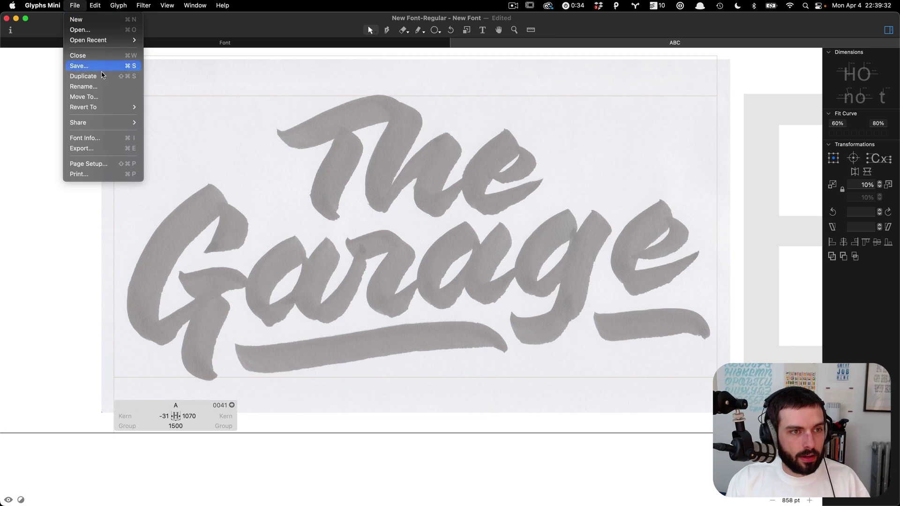
{"action": "left_click", "coordinate": [111, 142]}
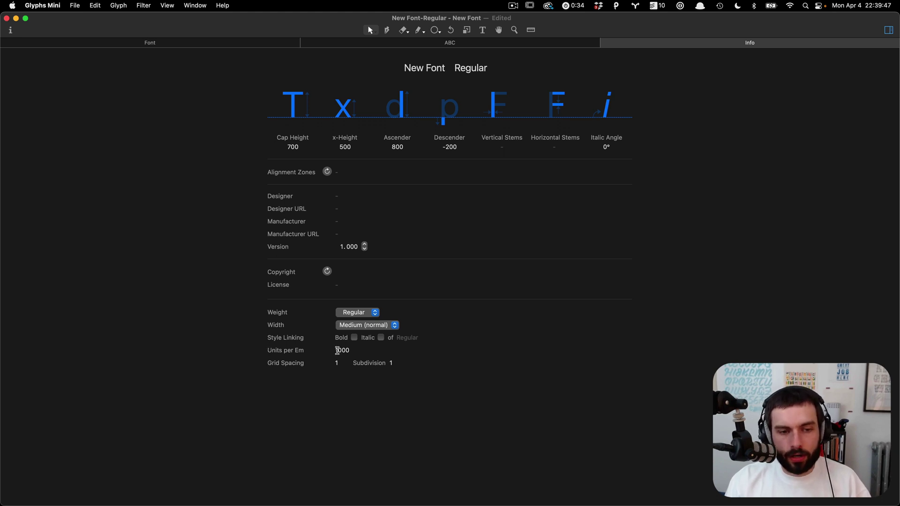
Set the font's Units per Em to 10000.
{"action": "left_click", "coordinate": [337, 351]}
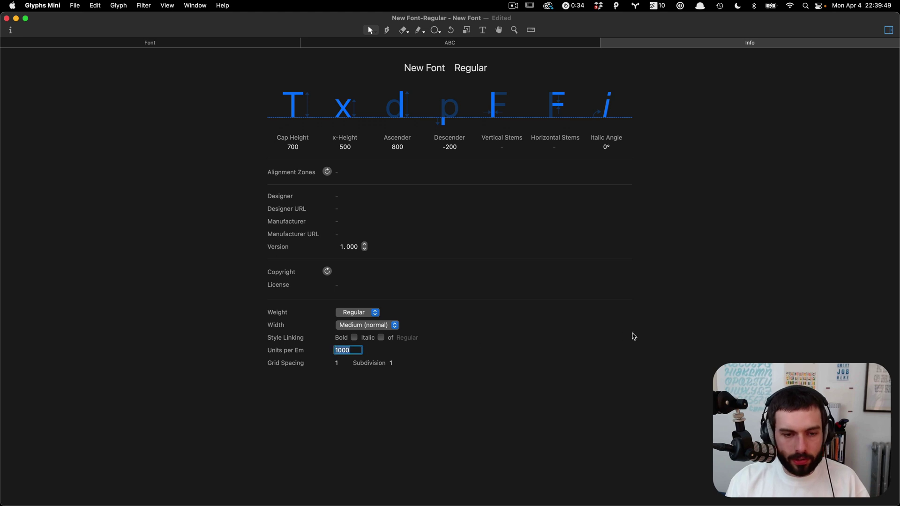
{"action": "key", "text": "Left"}
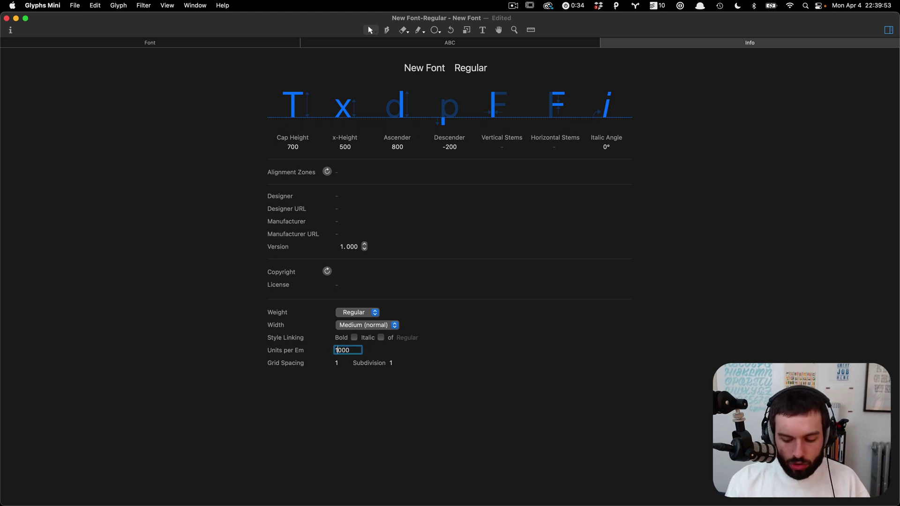
{"action": "key", "text": "Delete"}
{"action": "type", "text": "10"}
{"action": "key", "text": "Return"}
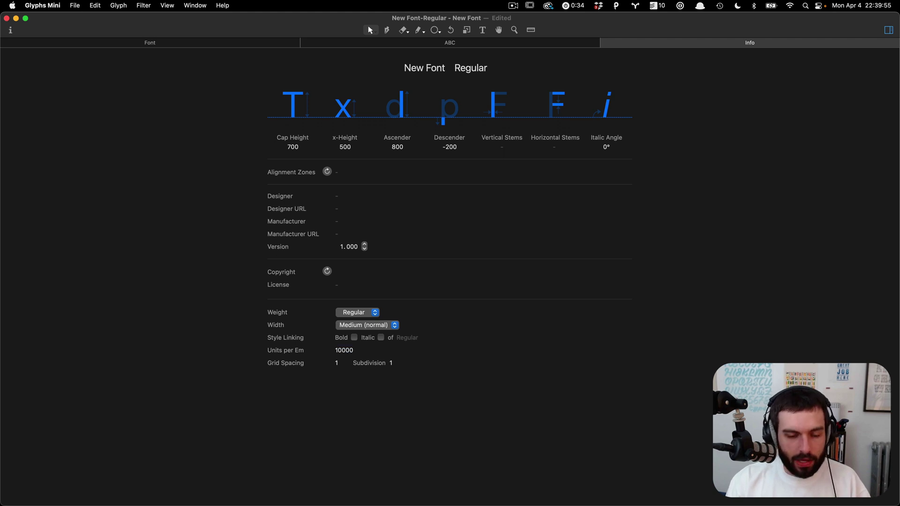
Set the font's Units per Em to 5000.
{"action": "left_click", "coordinate": [337, 350]}
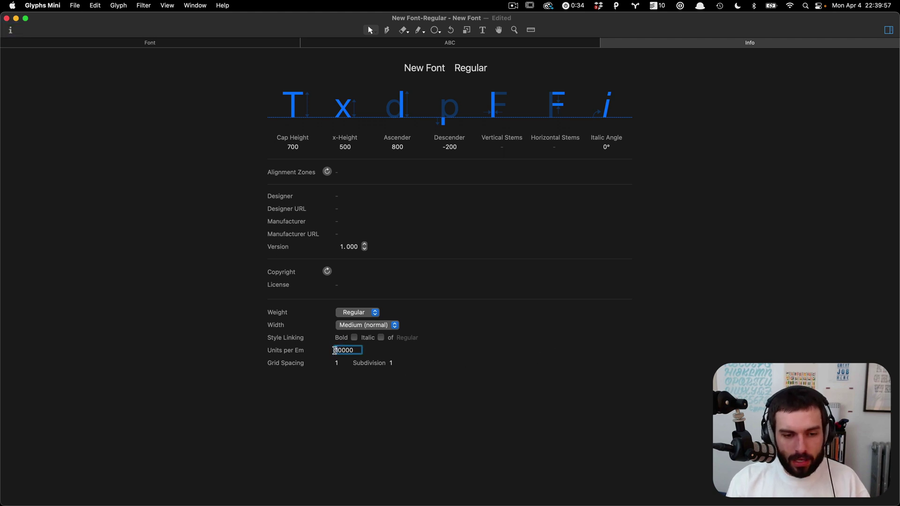
{"action": "type", "text": "5000"}
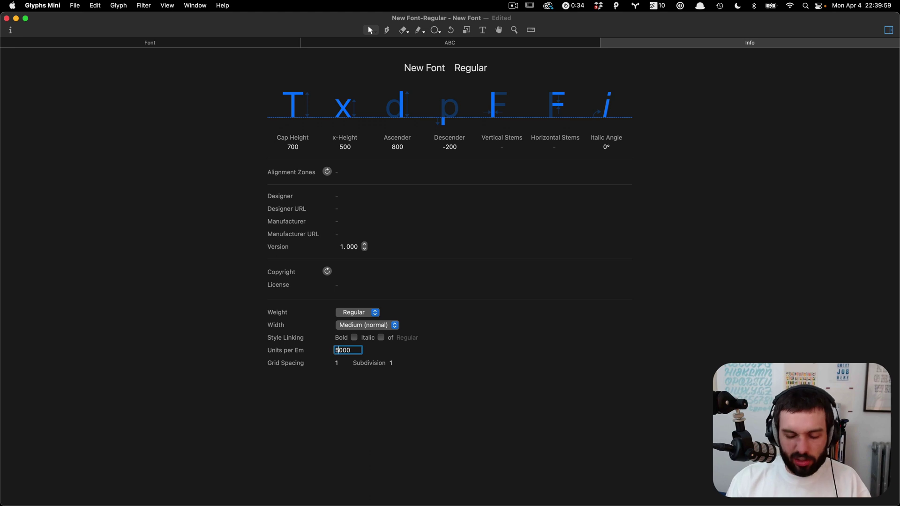
{"action": "key", "text": "Return"}
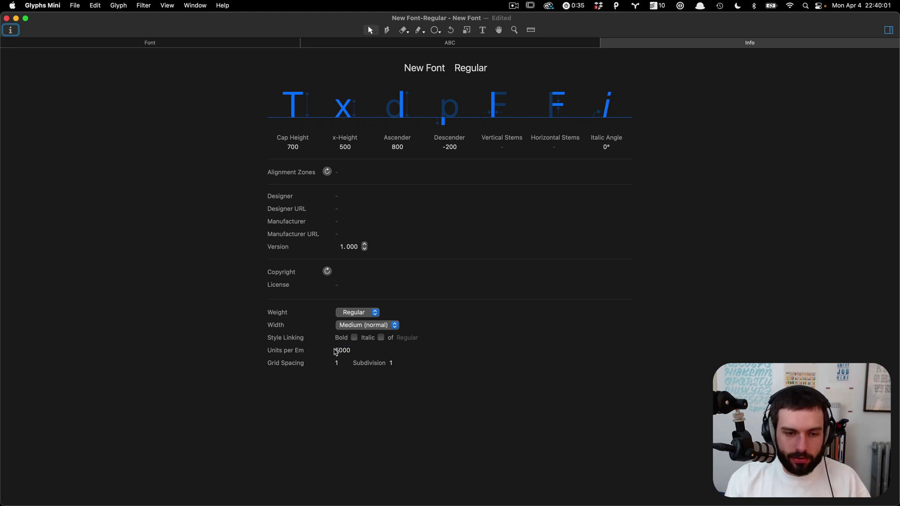
Set the font's Cap Height to 5000 and its x-Height to 2500.
{"action": "left_click", "coordinate": [296, 148]}
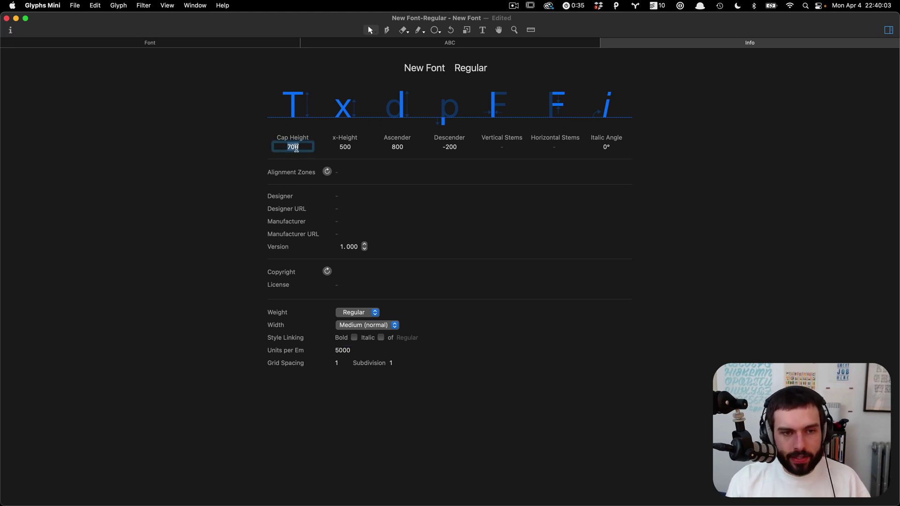
{"action": "type", "text": "500"}
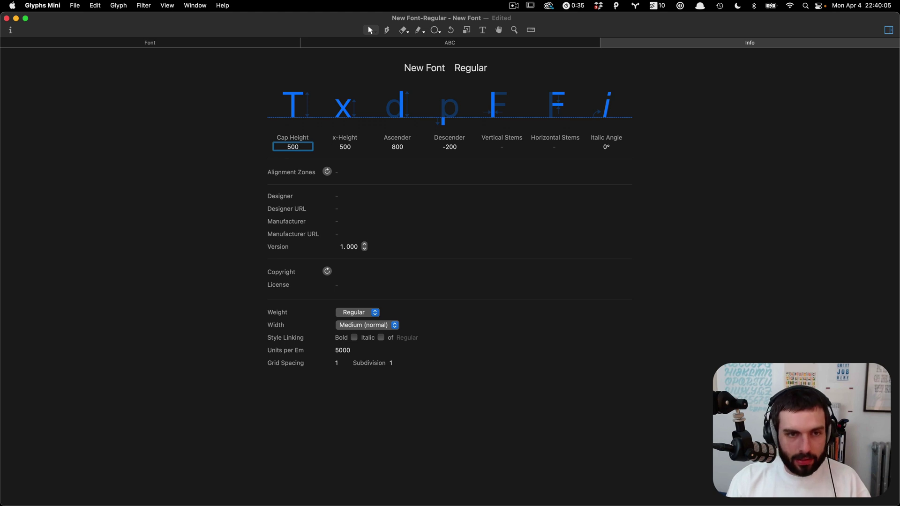
{"action": "type", "text": "0"}
{"action": "key", "text": "super+a"}
{"action": "left_click", "coordinate": [346, 145]}
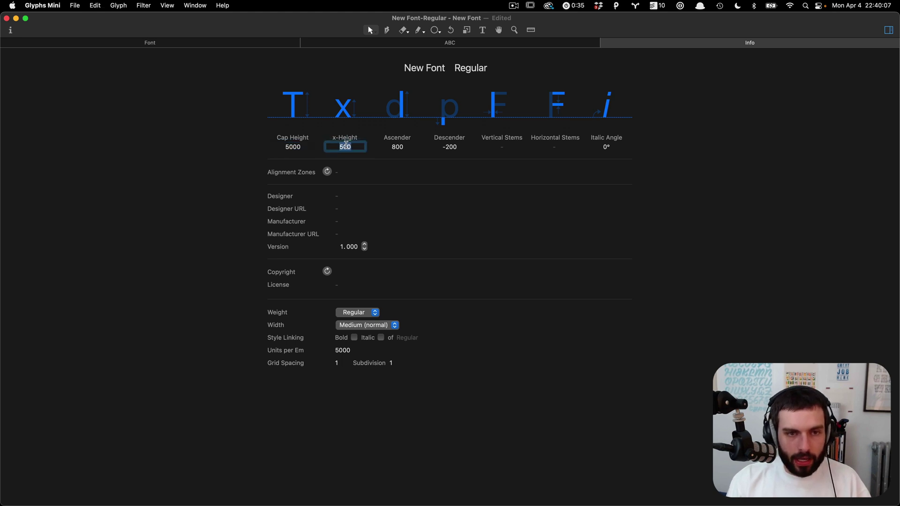
{"action": "type", "text": "2500"}
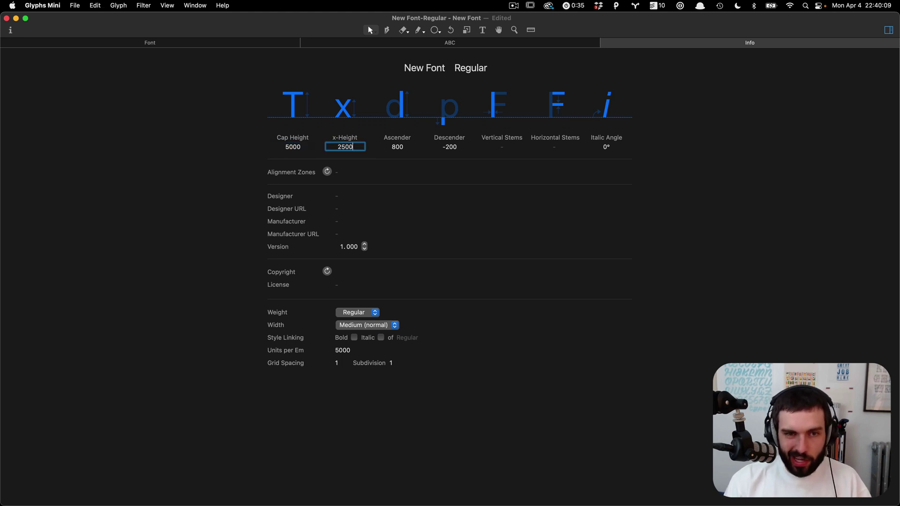
Set the font's Ascender to 5000 and its Descender to 0.
{"action": "left_click", "coordinate": [402, 145]}
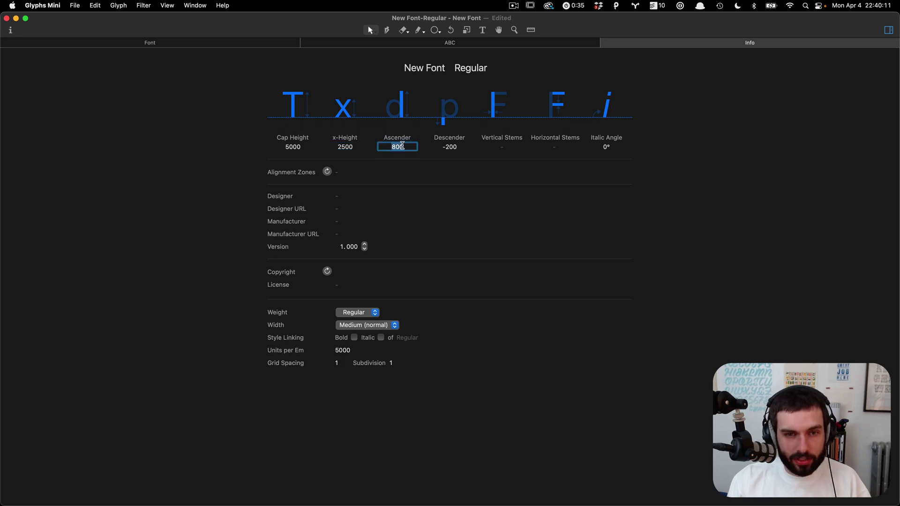
{"action": "type", "text": "500"}
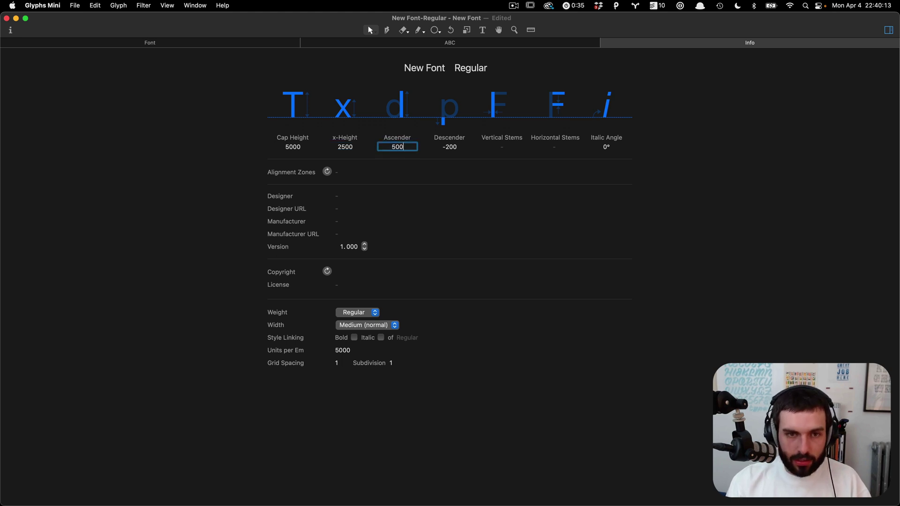
{"action": "type", "text": "0"}
{"action": "key", "text": "Tab"}
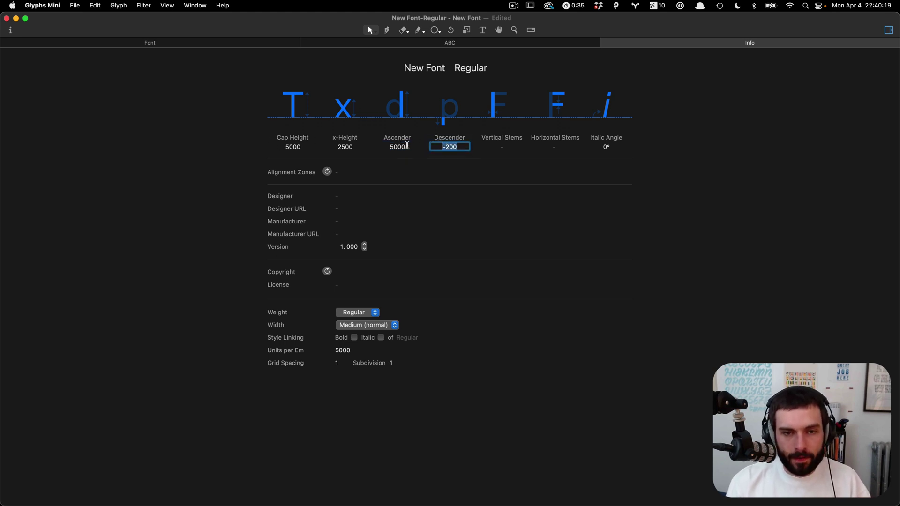
{"action": "type", "text": "0"}
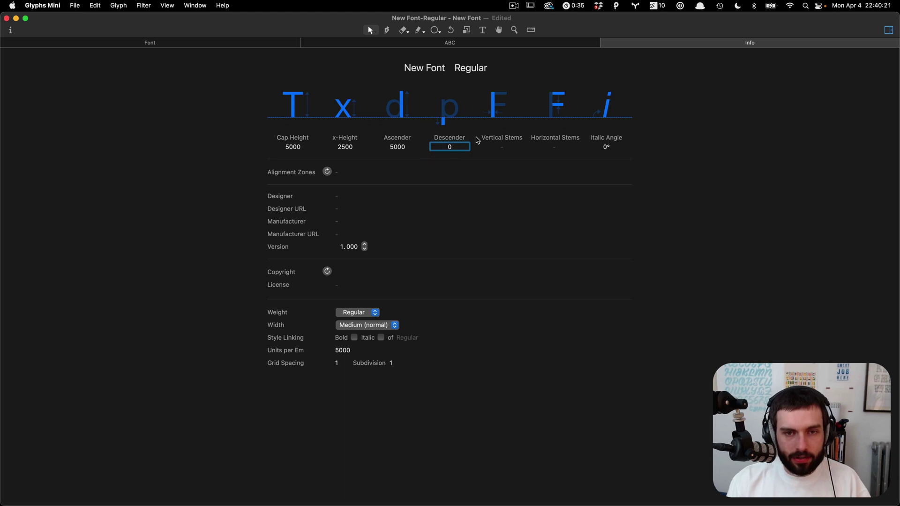
{"action": "key", "text": "Tab"}
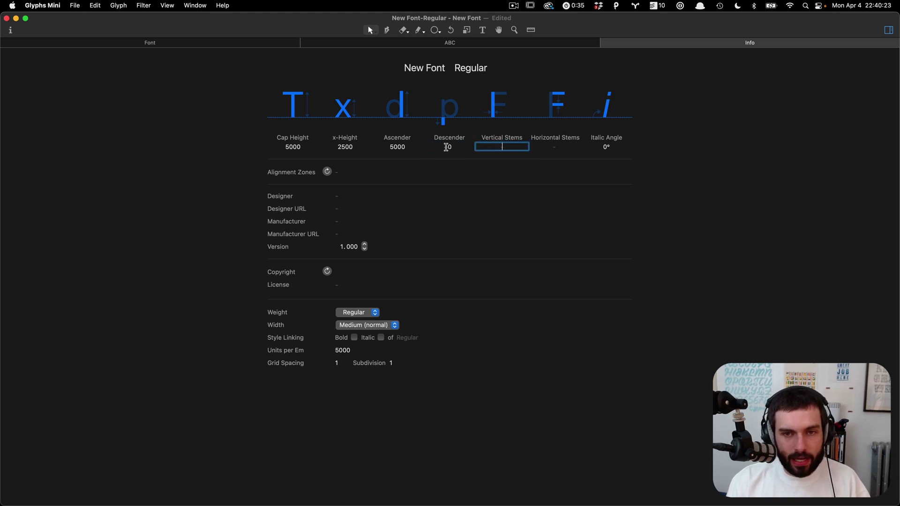
{"action": "left_click", "coordinate": [706, 157]}
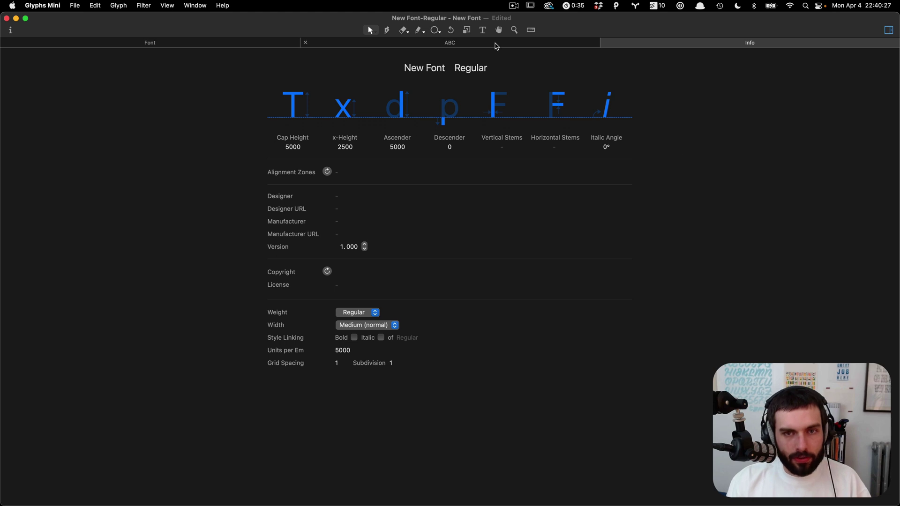
Return to the ABC glyph view and proportionally enlarge the scanned lettering image in glyph A to about 2183%, slightly overhanging the glyph box.
{"action": "left_click", "coordinate": [497, 45]}
{"action": "scroll", "coordinate": [388, 192], "scroll_direction": "down", "scroll_amount": 5}
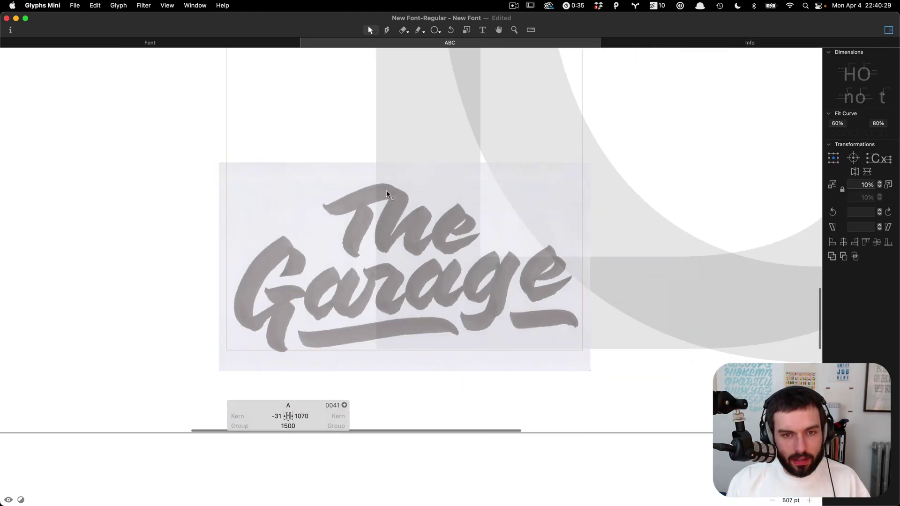
{"action": "scroll", "coordinate": [386, 193], "scroll_direction": "down", "scroll_amount": 3}
{"action": "scroll", "coordinate": [439, 86], "scroll_direction": "up", "scroll_amount": 8}
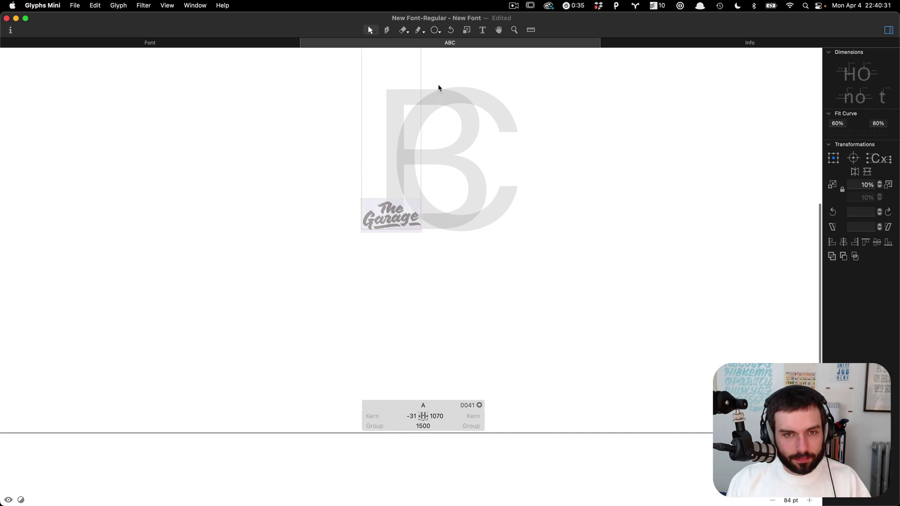
{"action": "scroll", "coordinate": [398, 210], "scroll_direction": "down", "scroll_amount": 4}
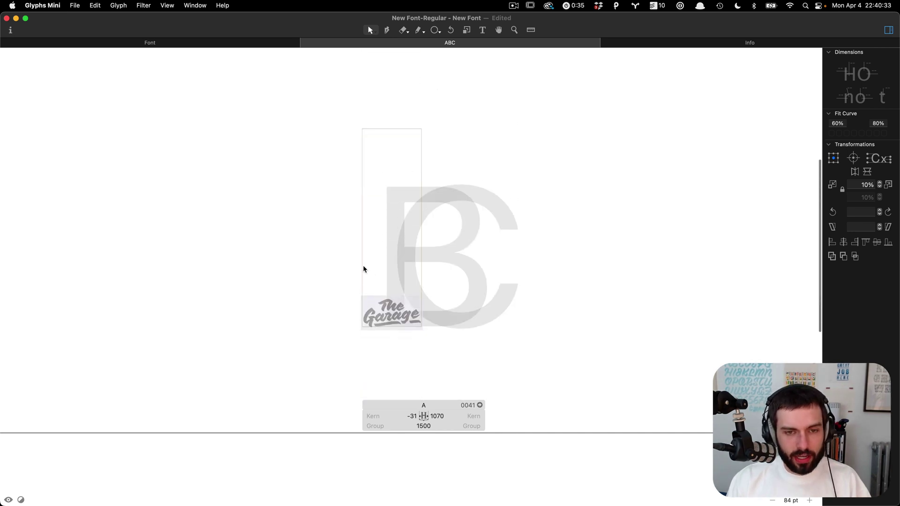
{"action": "left_click", "coordinate": [378, 321]}
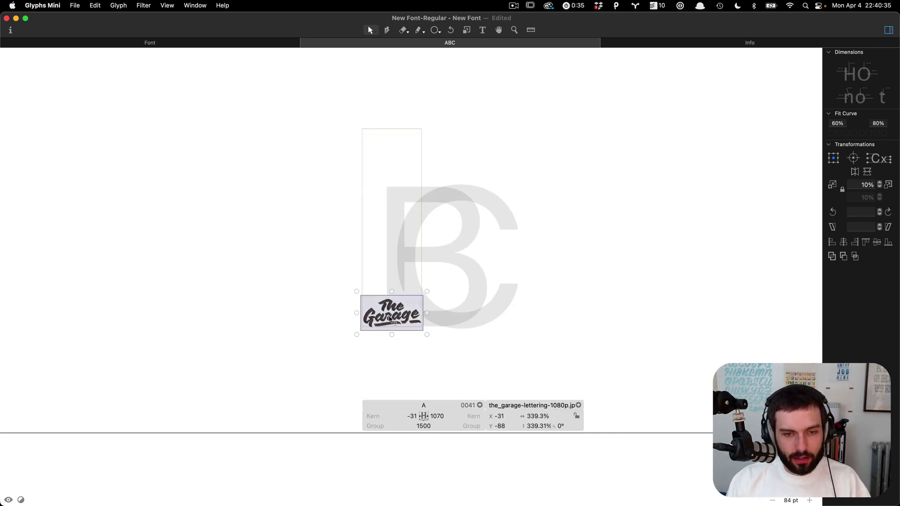
{"action": "scroll", "coordinate": [413, 307], "scroll_direction": "right", "scroll_amount": 3}
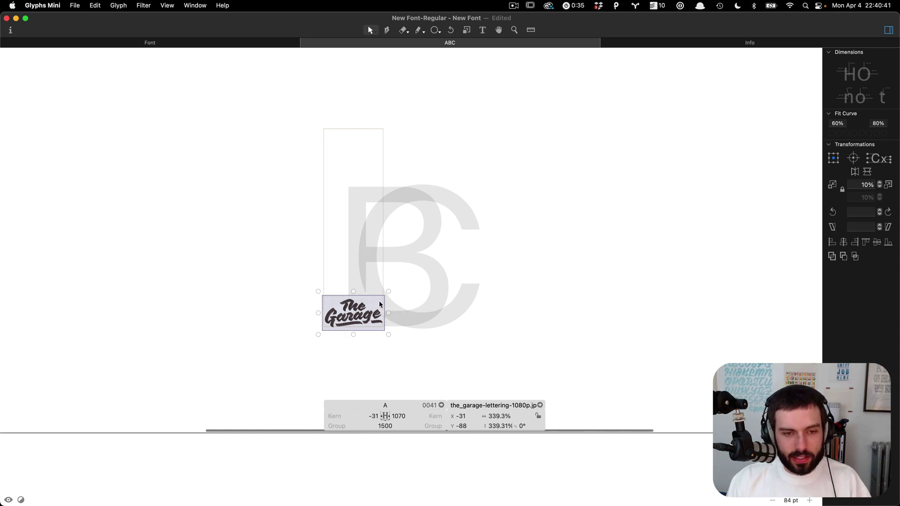
{"action": "left_click_drag", "start_coordinate": [391, 292], "coordinate": [727, 113]}
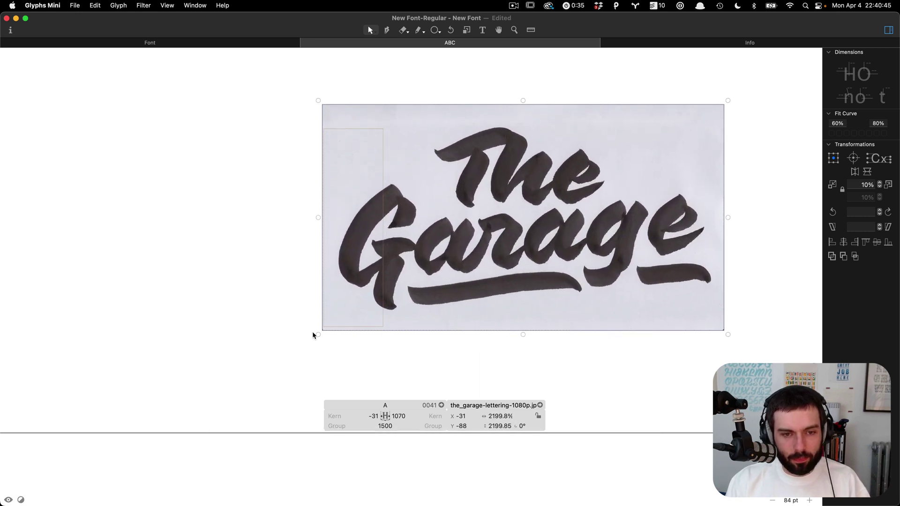
{"action": "left_click_drag", "start_coordinate": [318, 337], "coordinate": [309, 342]}
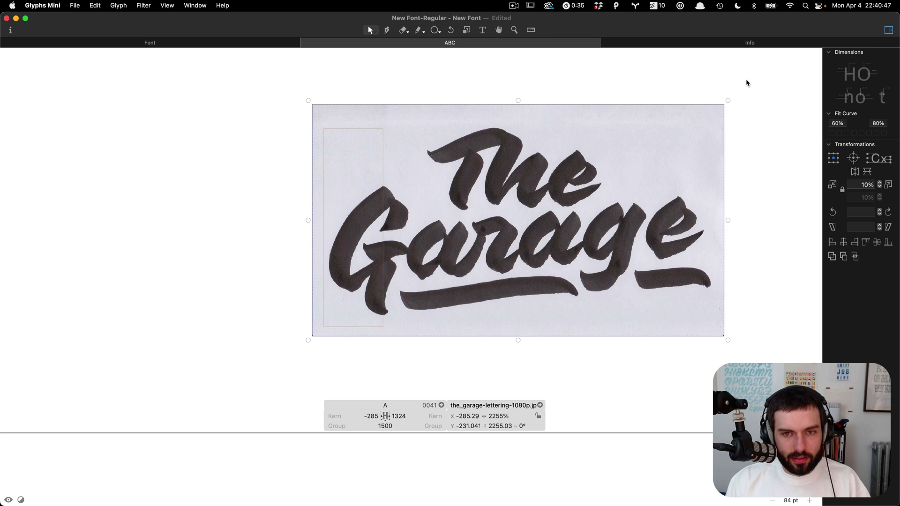
{"action": "left_click_drag", "start_coordinate": [727, 101], "coordinate": [718, 106]}
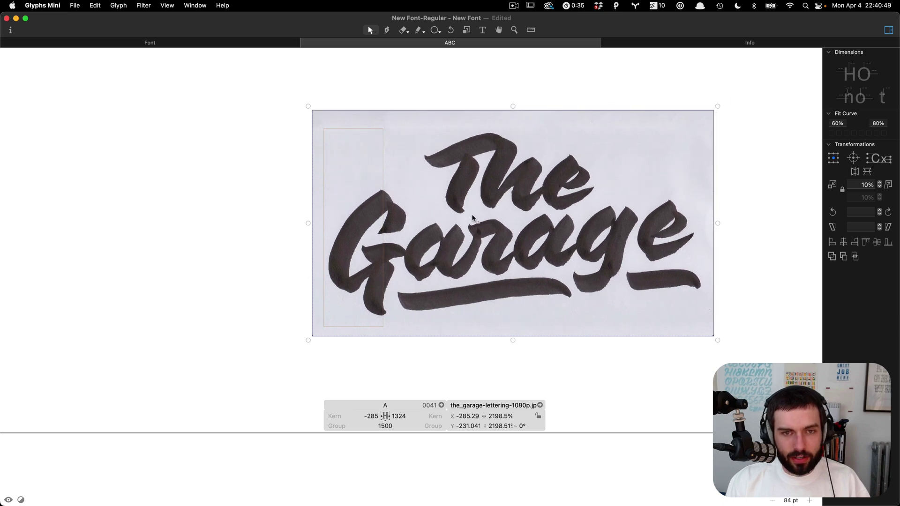
{"action": "left_click_drag", "start_coordinate": [308, 342], "coordinate": [311, 341]}
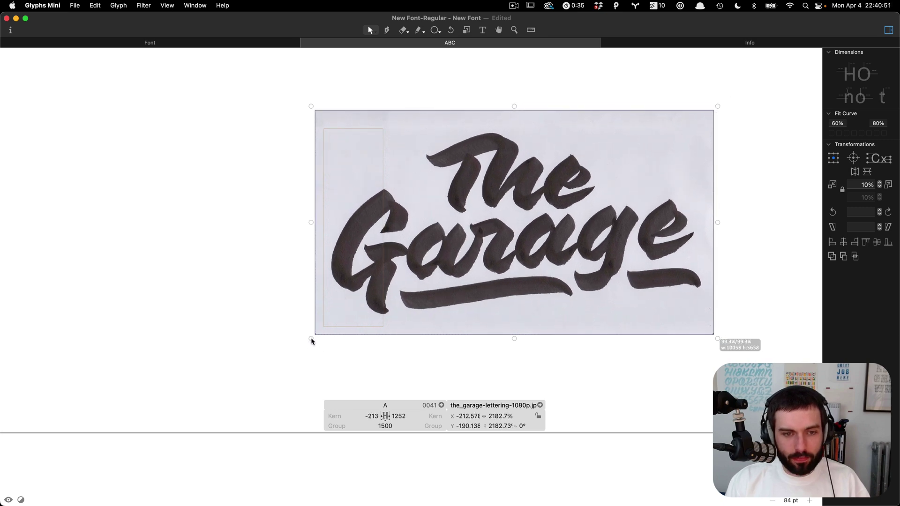
Set the width of glyph A to 10000 units.
{"action": "double_click", "coordinate": [385, 425]}
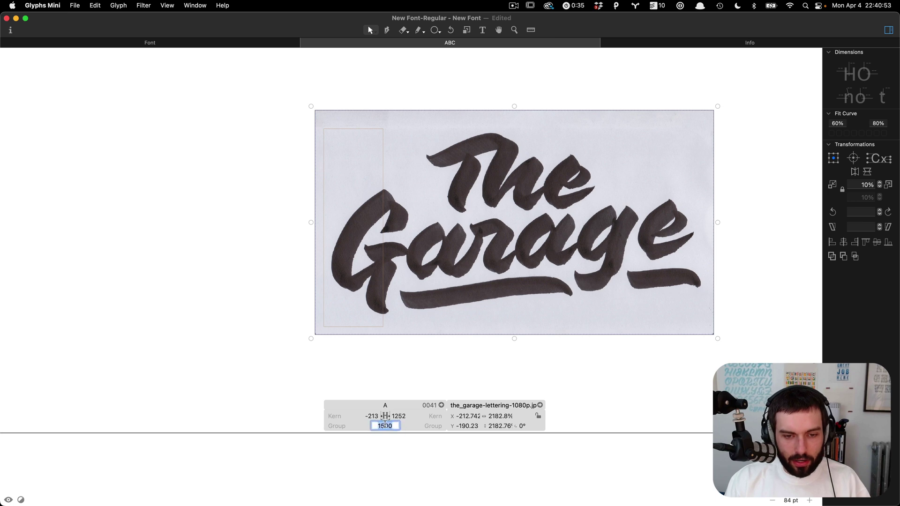
{"action": "type", "text": "1000"}
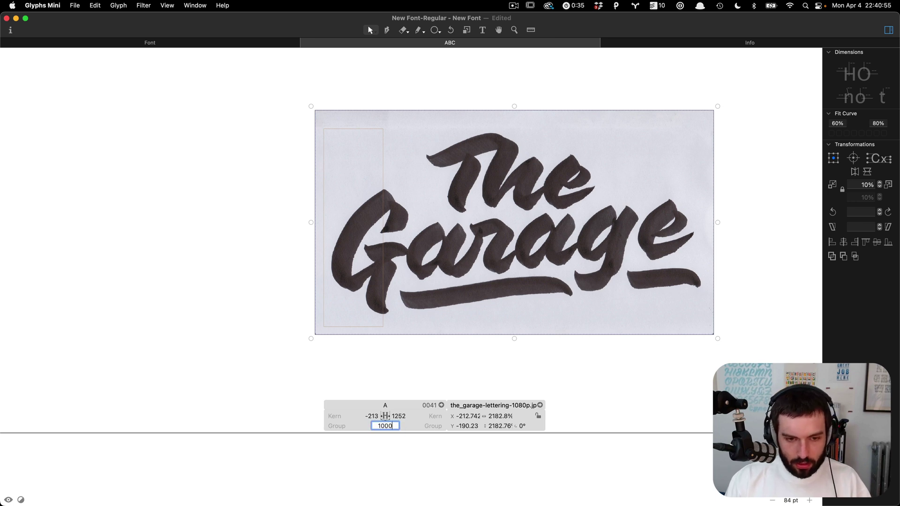
{"action": "type", "text": "0"}
{"action": "key", "text": "Return"}
{"action": "left_click", "coordinate": [573, 378]}
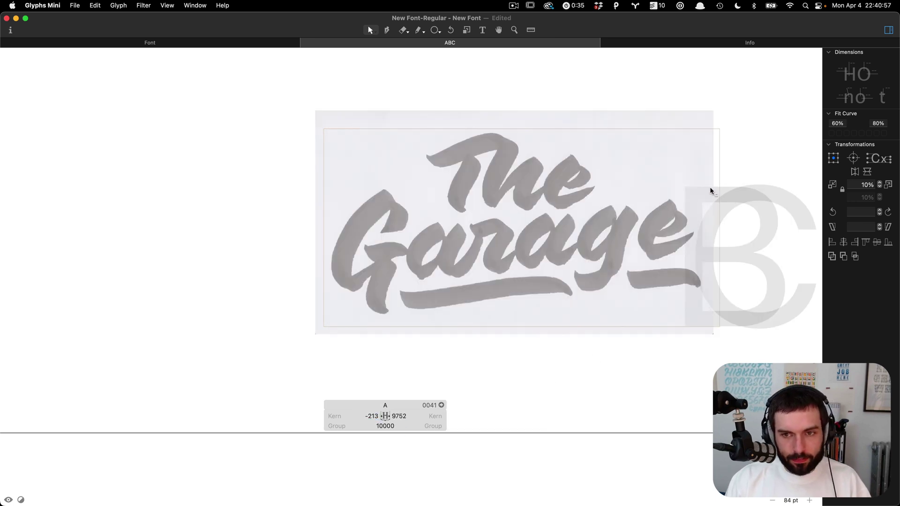
Shift the scanned lettering image slightly so it sits centred over the width of glyph A.
{"action": "left_click_drag", "start_coordinate": [626, 220], "coordinate": [640, 223]}
{"action": "left_click", "coordinate": [736, 248]}
{"action": "scroll", "coordinate": [733, 244], "scroll_direction": "up", "scroll_amount": 3}
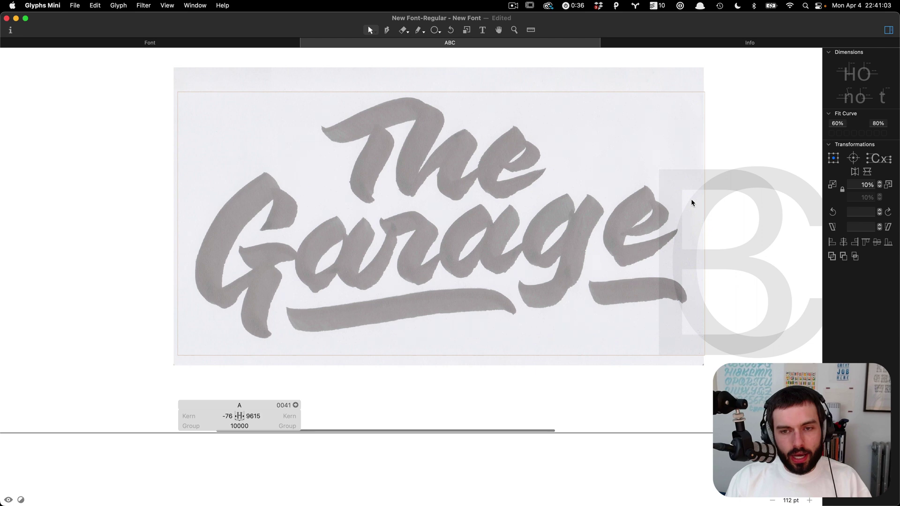
{"action": "scroll", "coordinate": [749, 196], "scroll_direction": "up", "scroll_amount": 2}
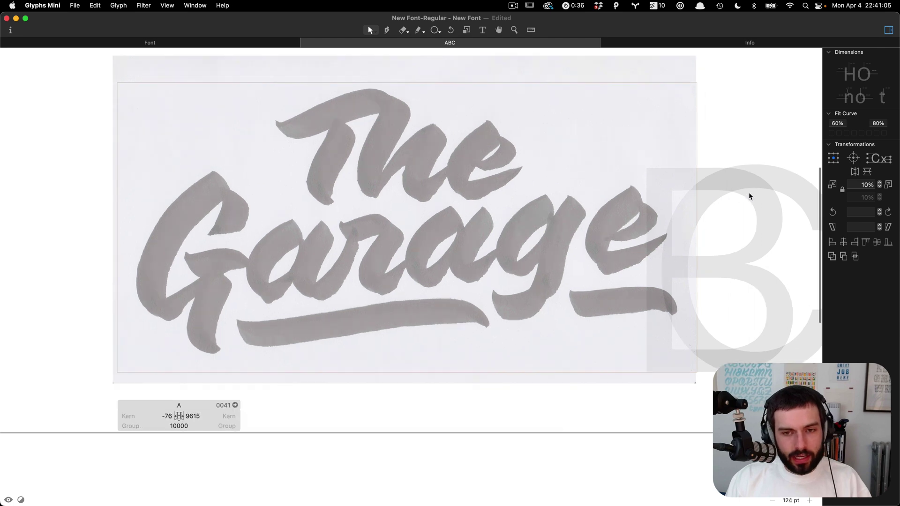
{"action": "scroll", "coordinate": [749, 196], "scroll_direction": "up", "scroll_amount": 1}
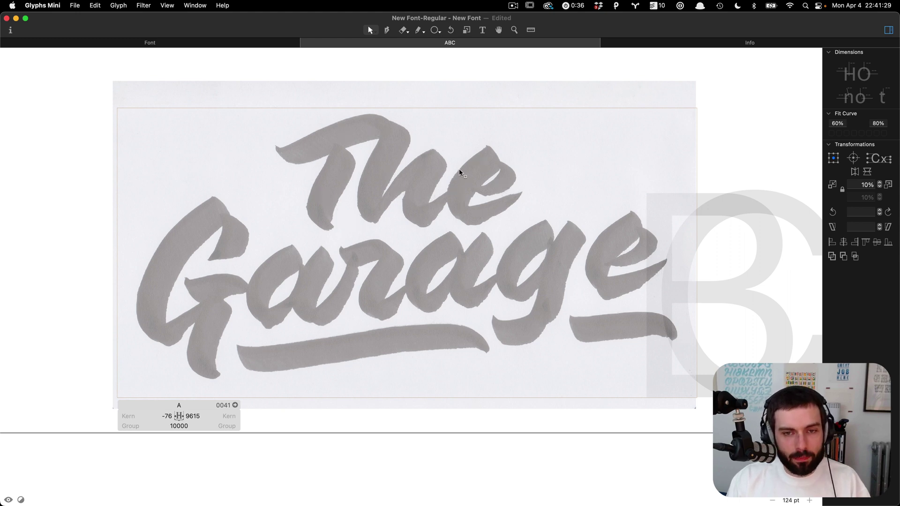
Switch to the garage-lettering font and examine the filled "The" lettering with the Text tool before returning to its outlines.
{"action": "key", "text": "super+grave"}
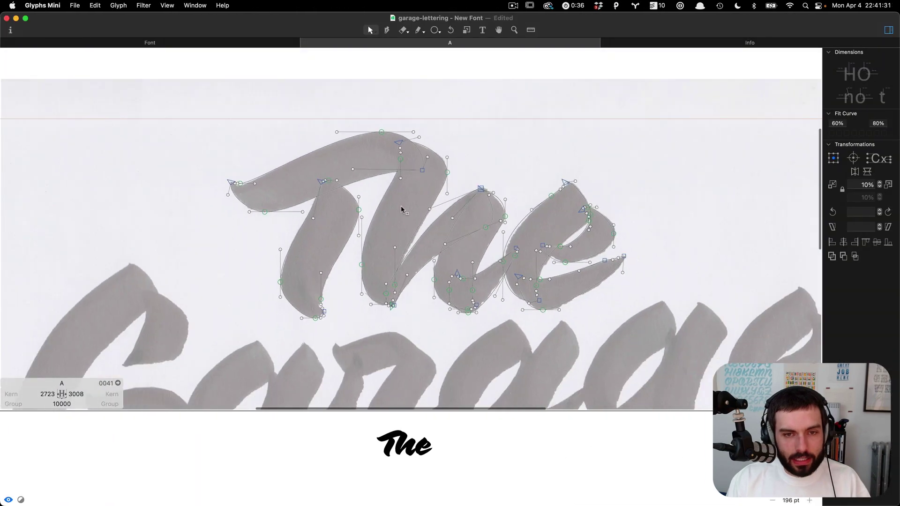
{"action": "key", "text": "t"}
{"action": "scroll", "coordinate": [403, 206], "scroll_direction": "down", "scroll_amount": 4}
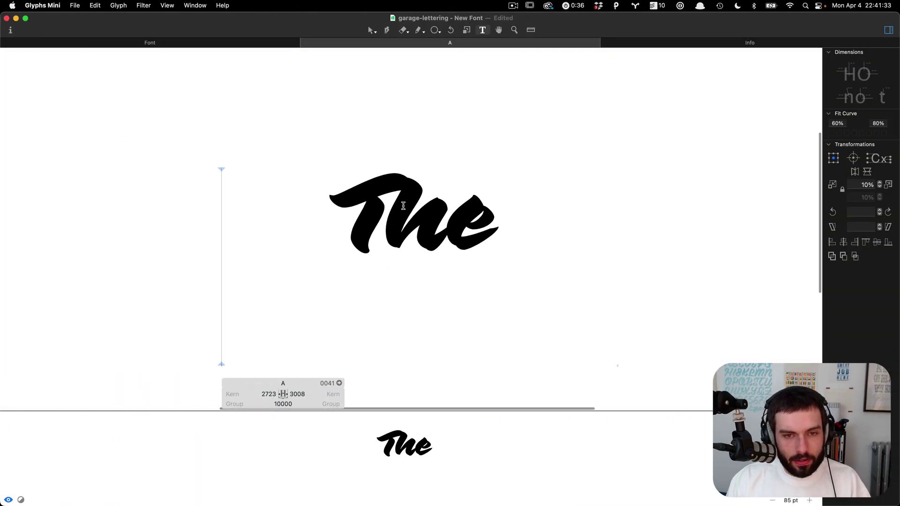
{"action": "scroll", "coordinate": [433, 244], "scroll_direction": "up", "scroll_amount": 3}
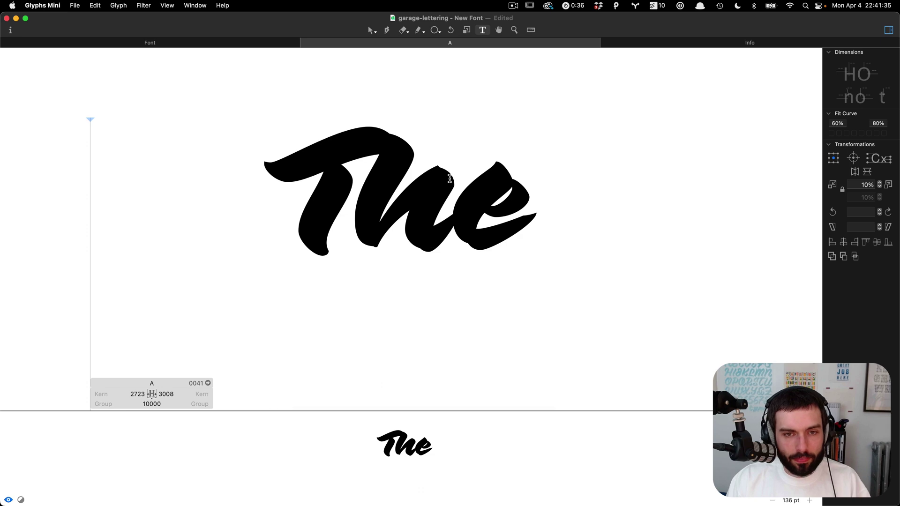
{"action": "scroll", "coordinate": [462, 135], "scroll_direction": "down", "scroll_amount": 2}
{"action": "double_click", "coordinate": [463, 135]}
{"action": "scroll", "coordinate": [463, 136], "scroll_direction": "up", "scroll_amount": 3}
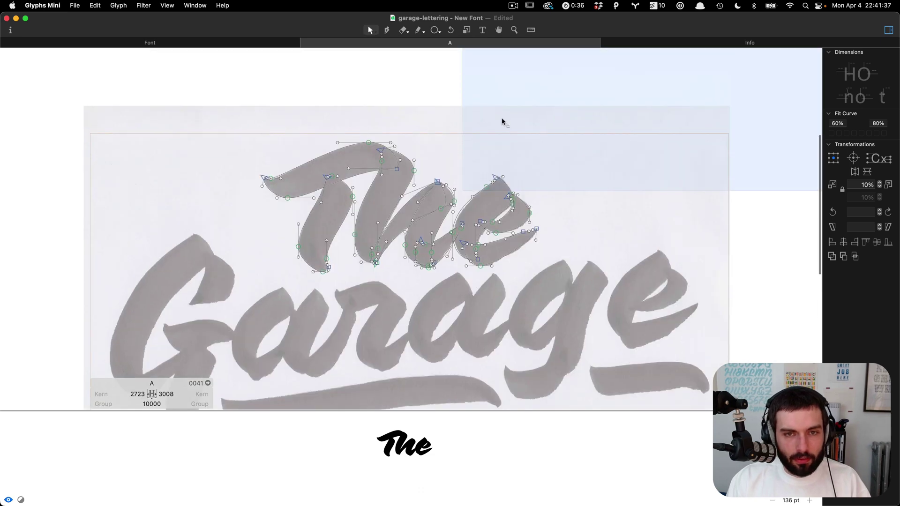
Copy all the vector outlines of "The" and switch to Adobe Illustrator.
{"action": "left_click", "coordinate": [496, 154]}
{"action": "key", "text": "super+a"}
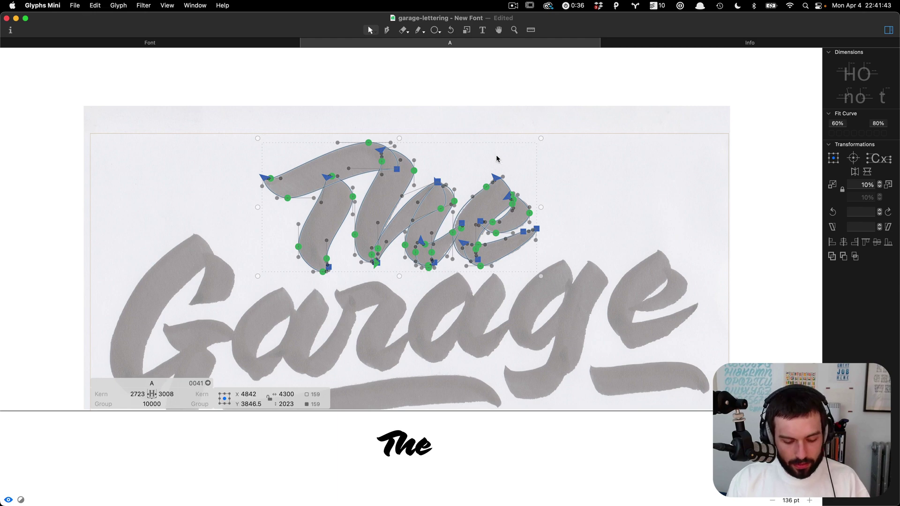
{"action": "key", "text": "super+Tab"}
{"action": "key", "text": "super+Tab"}
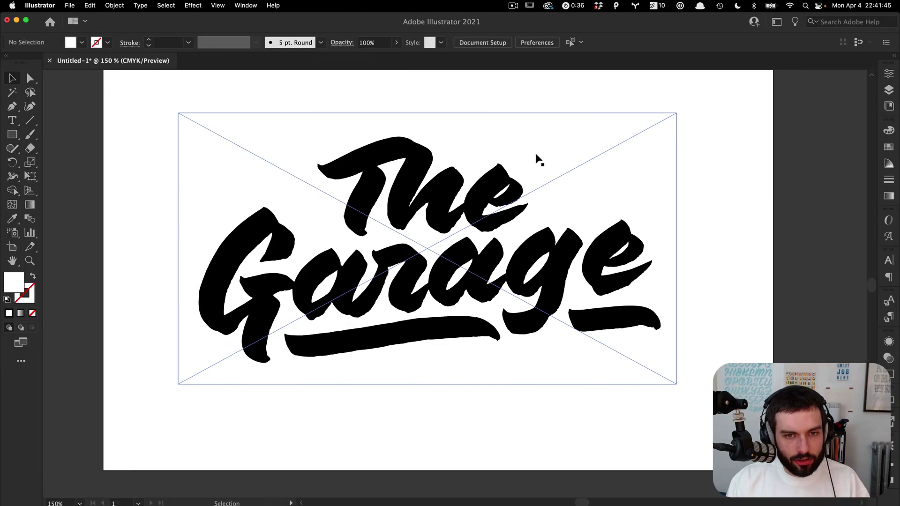
Expand the image tracing of "The Garage" into paths and delete its white background shape.
{"action": "scroll", "coordinate": [382, 164], "scroll_direction": "down", "scroll_amount": 5}
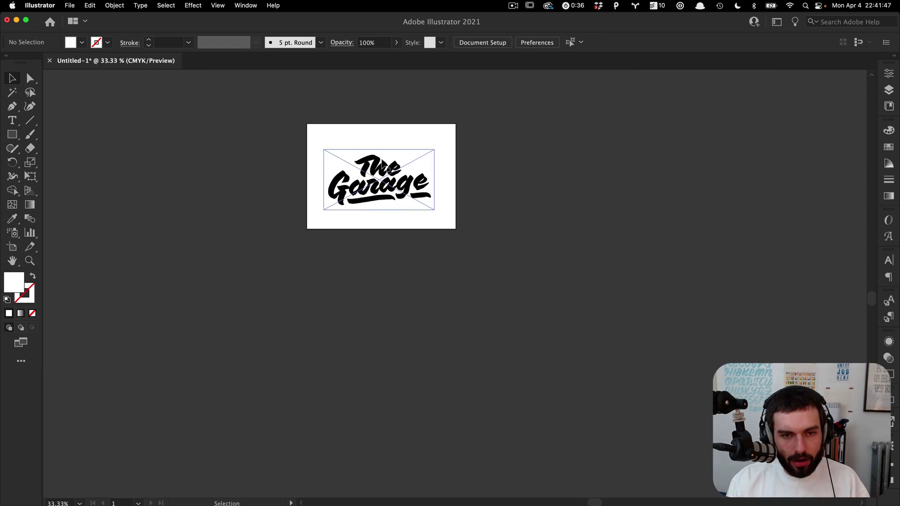
{"action": "scroll", "coordinate": [382, 164], "scroll_direction": "up", "scroll_amount": 5}
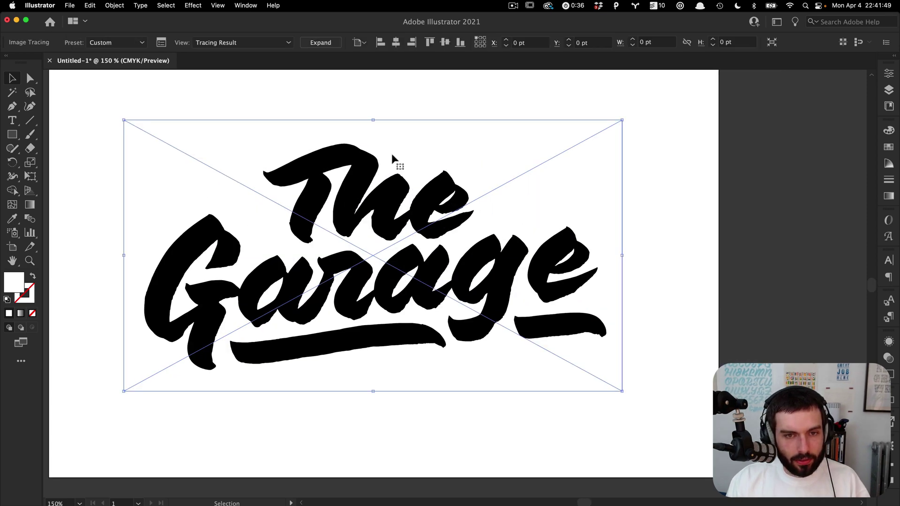
{"action": "left_click", "coordinate": [329, 42]}
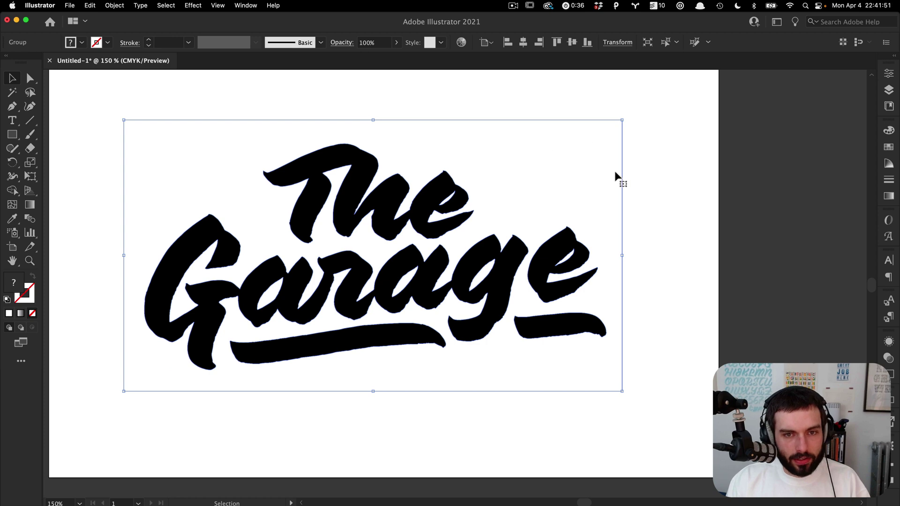
{"action": "left_click", "coordinate": [660, 178]}
{"action": "key", "text": "a"}
{"action": "left_click", "coordinate": [576, 198]}
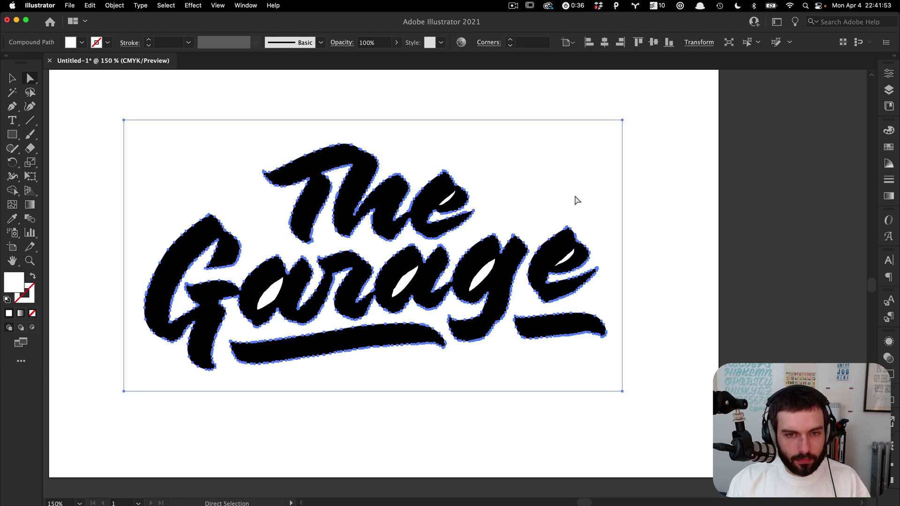
{"action": "key", "text": "Delete"}
Select the traced word "Garage" with its underline strokes and move it off the artboard, leaving "The" in place.
{"action": "key", "text": "v"}
{"action": "left_click_drag", "start_coordinate": [640, 262], "coordinate": [104, 397]}
{"action": "left_click_drag", "start_coordinate": [598, 397], "coordinate": [144, 266]}
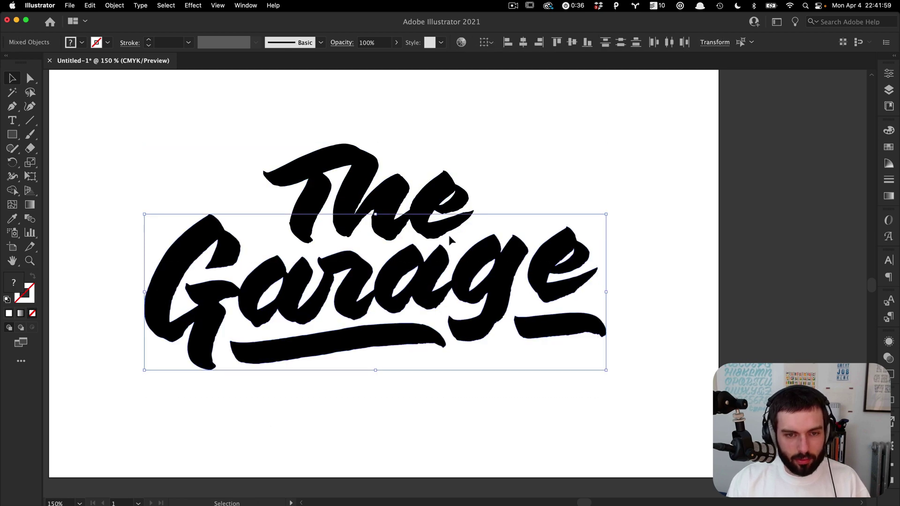
{"action": "key", "text": "super+minus"}
{"action": "key", "text": "super+minus"}
{"action": "key", "text": "super+minus"}
{"action": "key", "text": "super+minus"}
{"action": "left_click_drag", "start_coordinate": [444, 247], "coordinate": [230, 249]}
Paste the hand-drawn "The" outlines, scale them down proportionally and place them on the artboard below the traced "The".
{"action": "left_click", "coordinate": [471, 281]}
{"action": "key", "text": "super+v"}
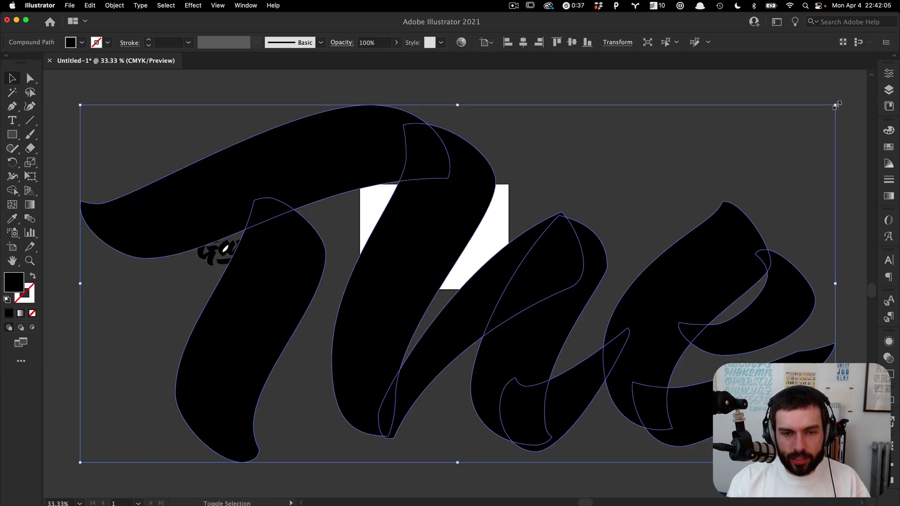
{"action": "left_click_drag", "start_coordinate": [837, 105], "coordinate": [507, 236]}
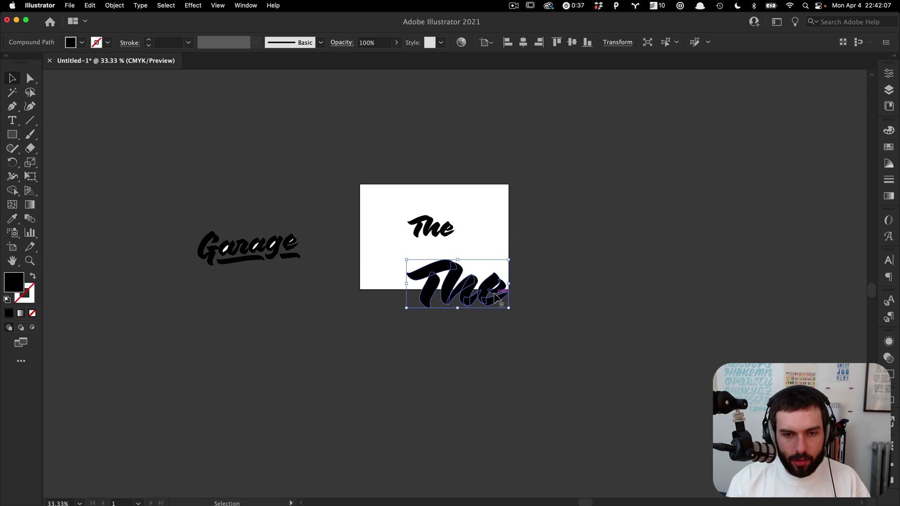
{"action": "scroll", "coordinate": [500, 261], "scroll_direction": "up", "scroll_amount": 6}
{"action": "scroll", "coordinate": [525, 257], "scroll_direction": "down", "scroll_amount": 3}
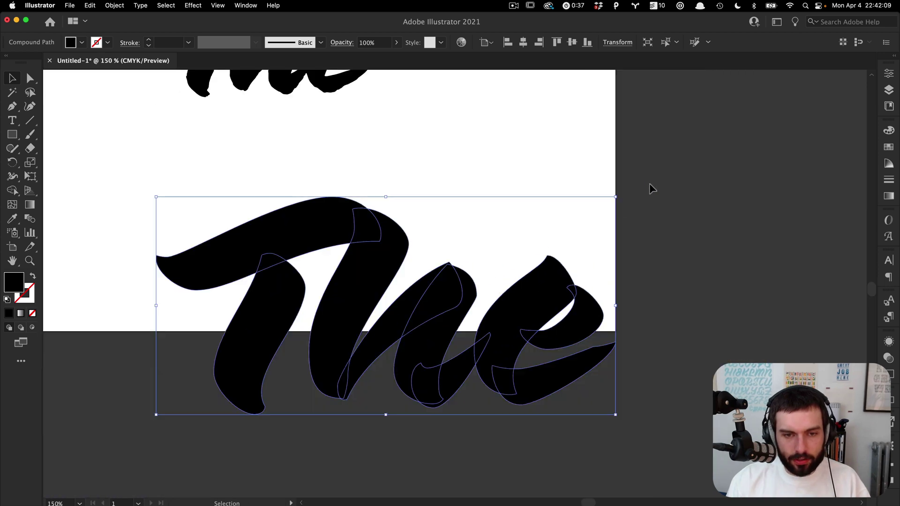
{"action": "left_click_drag", "start_coordinate": [617, 195], "coordinate": [513, 246]}
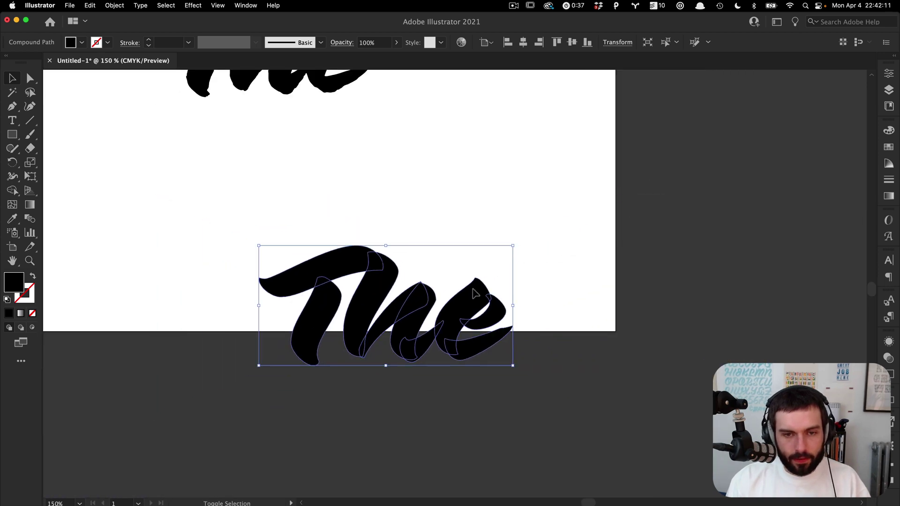
{"action": "left_click_drag", "start_coordinate": [458, 281], "coordinate": [355, 183]}
Resize the pasted "The" proportionally from its corners to match the traced version's width and line up beneath it.
{"action": "scroll", "coordinate": [358, 184], "scroll_direction": "up", "scroll_amount": 5}
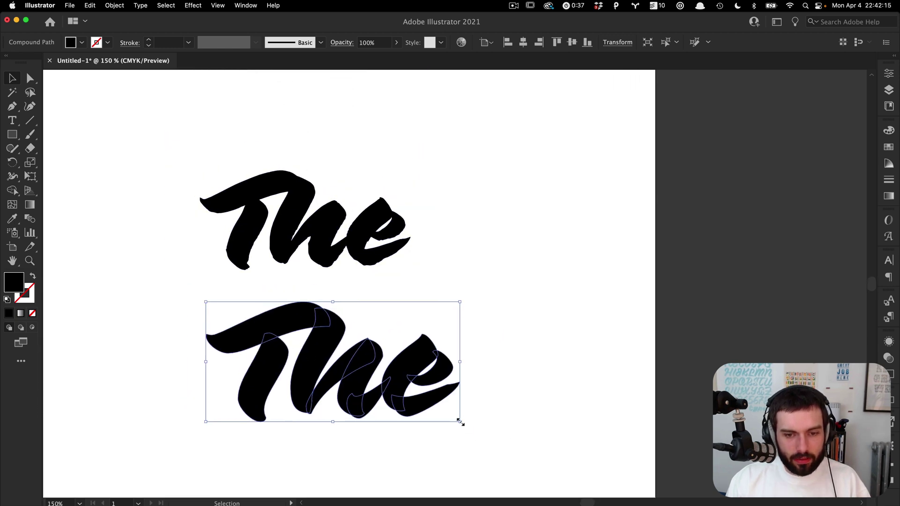
{"action": "left_click_drag", "start_coordinate": [460, 421], "coordinate": [411, 399]}
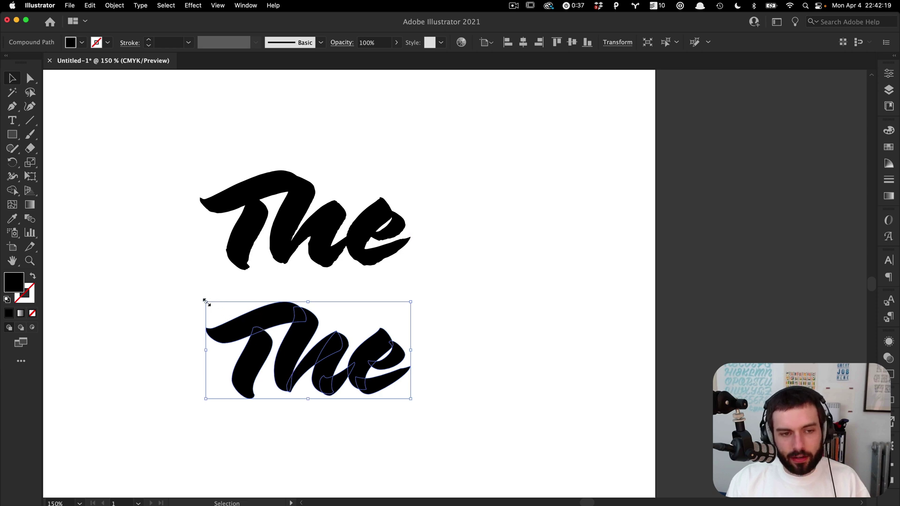
{"action": "left_click_drag", "start_coordinate": [205, 300], "coordinate": [201, 292]}
{"action": "scroll", "coordinate": [486, 283], "scroll_direction": "left", "scroll_amount": 1}
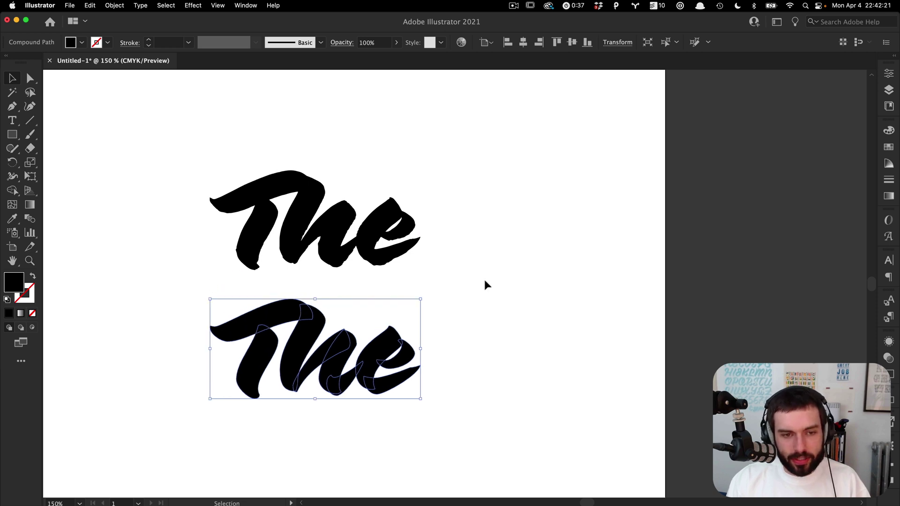
Deselect the lettering and compare the auto-traced "The" with the hand-drawn version below it.
{"action": "scroll", "coordinate": [486, 285], "scroll_direction": "left", "scroll_amount": 5}
{"action": "left_click", "coordinate": [536, 297]}
{"action": "scroll", "coordinate": [286, 270], "scroll_direction": "up", "scroll_amount": 1}
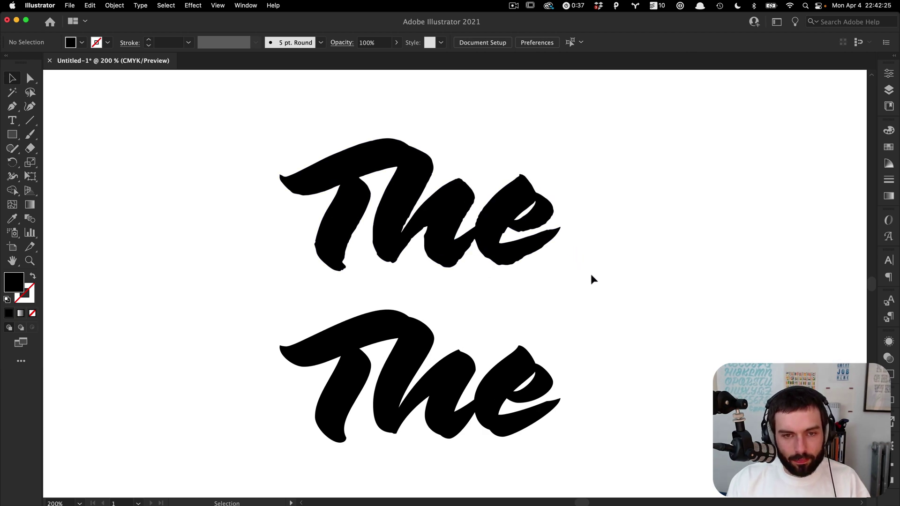
{"action": "scroll", "coordinate": [590, 279], "scroll_direction": "down", "scroll_amount": 1}
{"action": "scroll", "coordinate": [591, 279], "scroll_direction": "left", "scroll_amount": 2}
{"action": "scroll", "coordinate": [591, 279], "scroll_direction": "right", "scroll_amount": 1}
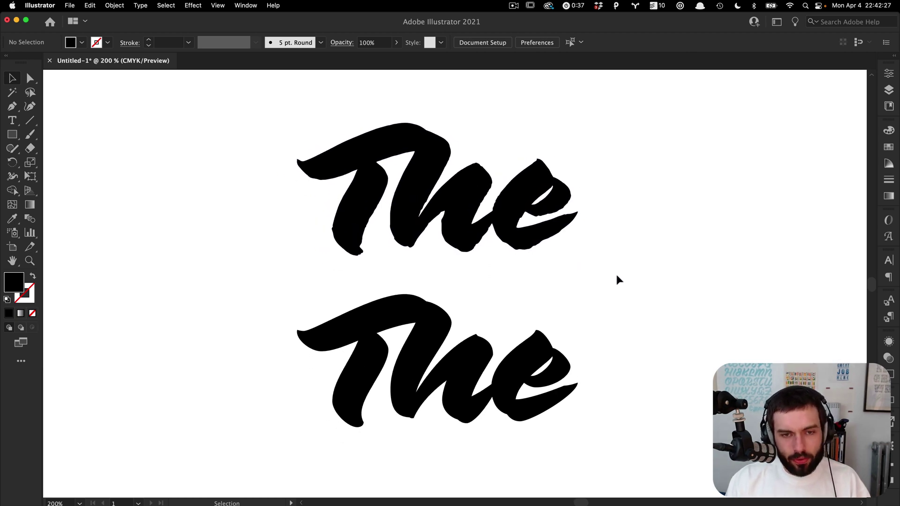
Hide the interface panels and inspect the contours of the hand-drawn "The" up close at 400%.
{"action": "key", "text": "Tab"}
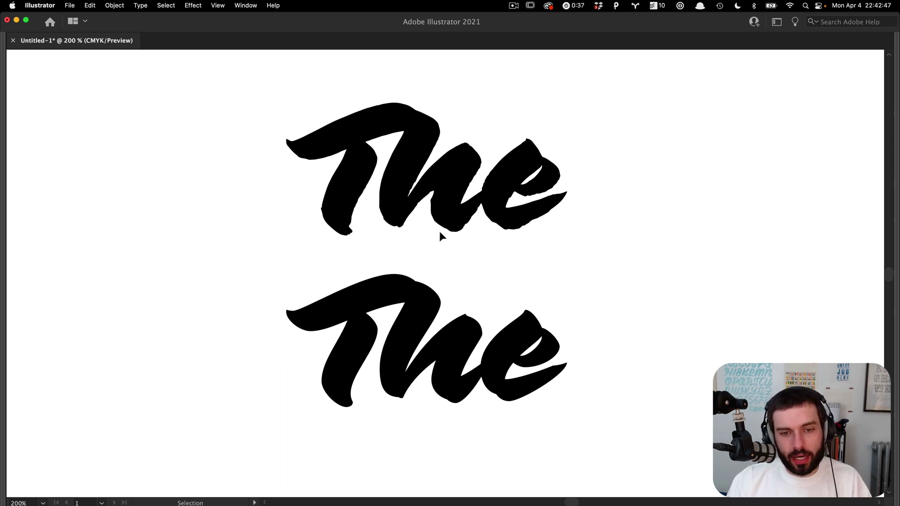
{"action": "scroll", "coordinate": [471, 287], "scroll_direction": "down", "scroll_amount": 10}
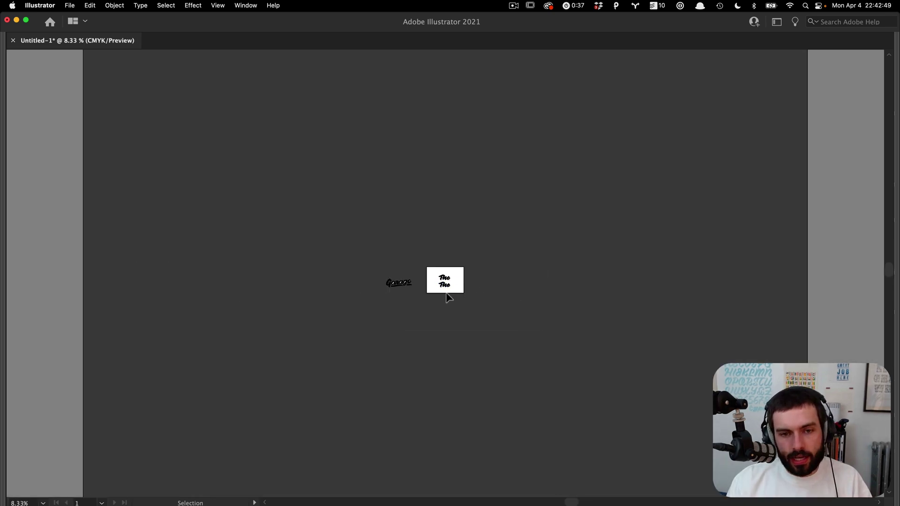
{"action": "scroll", "coordinate": [446, 297], "scroll_direction": "up", "scroll_amount": 2}
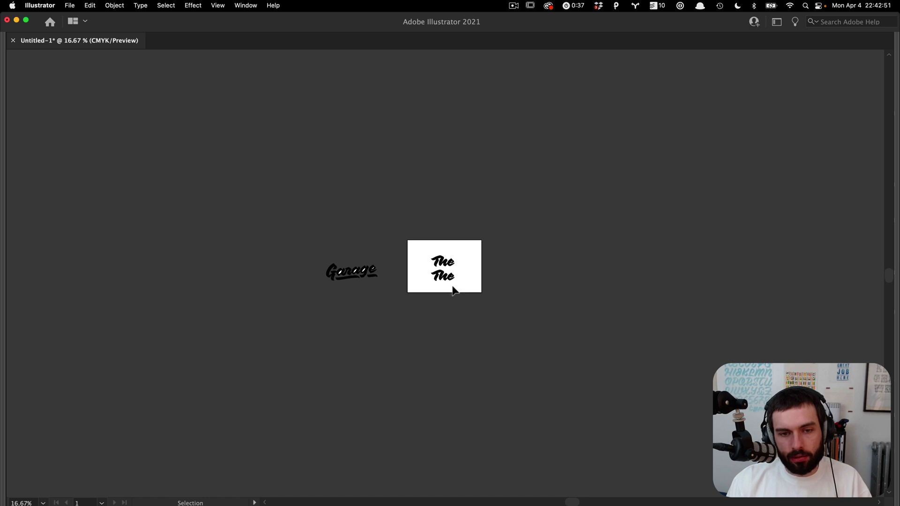
{"action": "scroll", "coordinate": [444, 284], "scroll_direction": "up", "scroll_amount": 3}
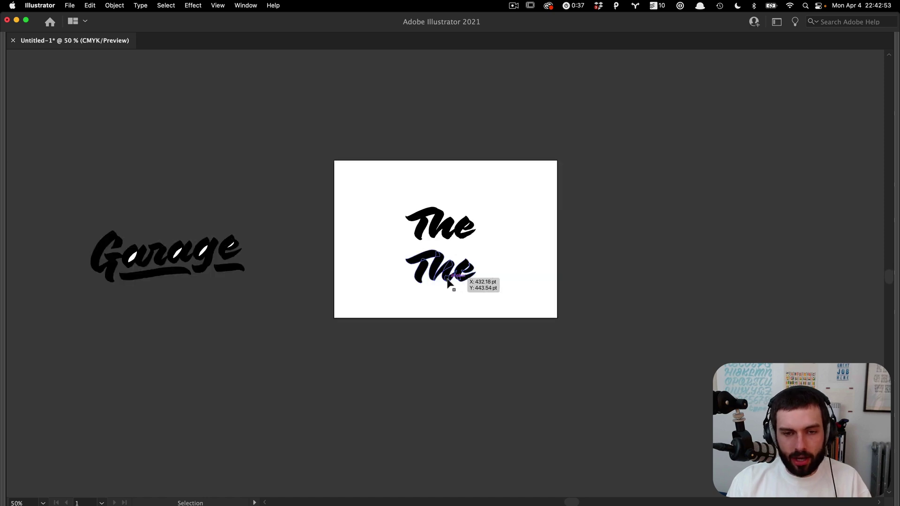
{"action": "scroll", "coordinate": [463, 291], "scroll_direction": "up", "scroll_amount": 6}
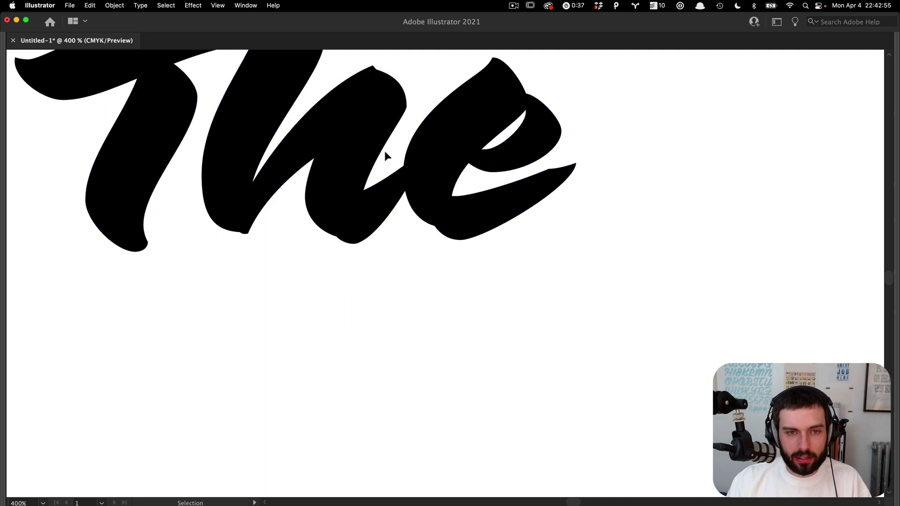
{"action": "scroll", "coordinate": [385, 154], "scroll_direction": "up", "scroll_amount": 5}
{"action": "scroll", "coordinate": [386, 155], "scroll_direction": "left", "scroll_amount": 4}
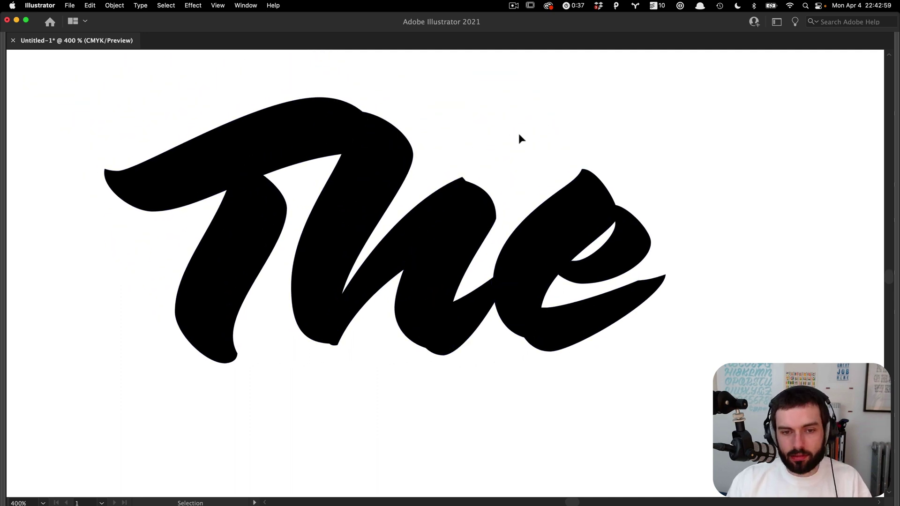
{"action": "scroll", "coordinate": [516, 143], "scroll_direction": "up", "scroll_amount": 3}
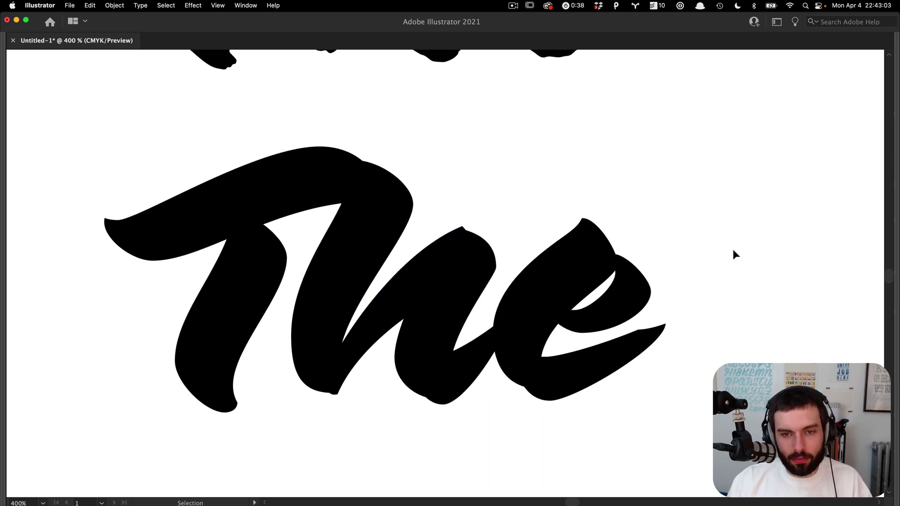
Compare the edges of the auto-traced "The" with the hand-drawn version beneath it, up close and side by side at 200%.
{"action": "scroll", "coordinate": [717, 258], "scroll_direction": "up", "scroll_amount": 1}
{"action": "scroll", "coordinate": [715, 259], "scroll_direction": "up", "scroll_amount": 5}
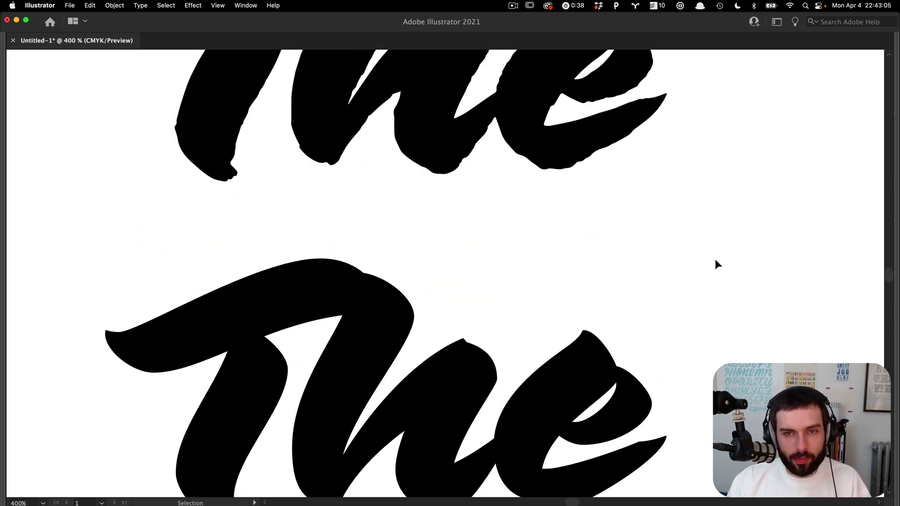
{"action": "scroll", "coordinate": [716, 259], "scroll_direction": "down", "scroll_amount": 2}
{"action": "scroll", "coordinate": [716, 259], "scroll_direction": "down", "scroll_amount": 4}
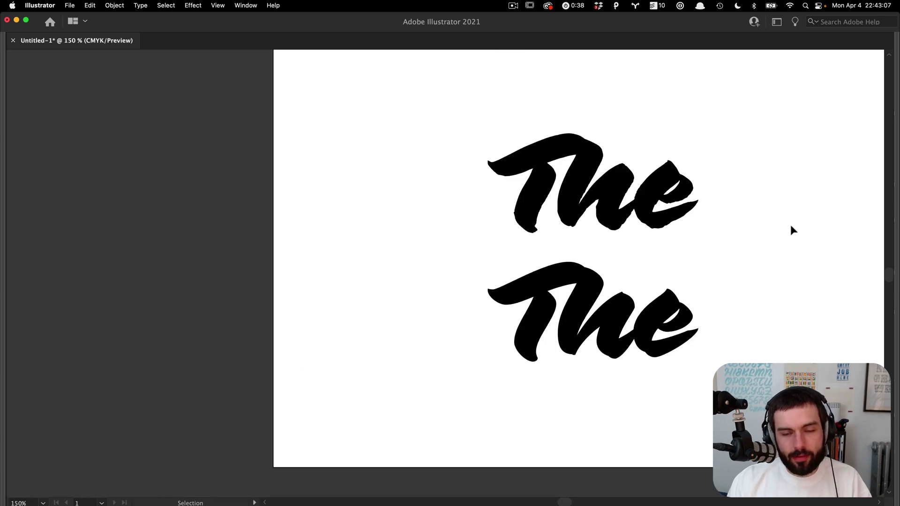
{"action": "scroll", "coordinate": [792, 229], "scroll_direction": "up", "scroll_amount": 2}
{"action": "scroll", "coordinate": [792, 229], "scroll_direction": "right", "scroll_amount": 3}
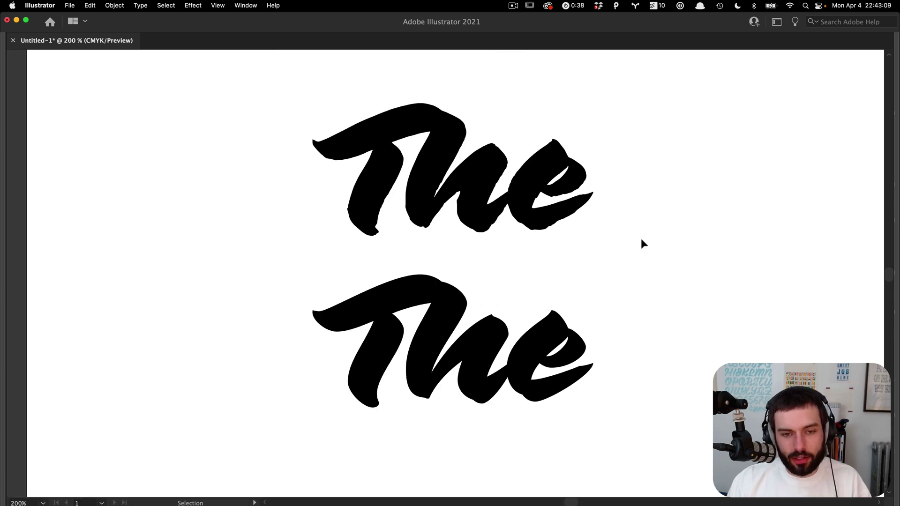
{"action": "scroll", "coordinate": [642, 240], "scroll_direction": "right", "scroll_amount": 3}
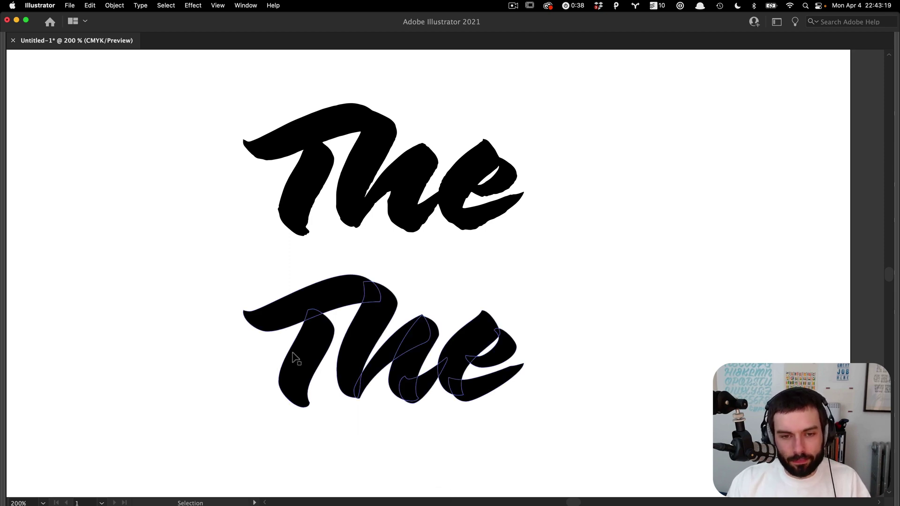
Switch to Glyphs Mini and check the Units per Em in the garage-lettering font's info, returning to glyph A.
{"action": "key", "text": "super+Tab"}
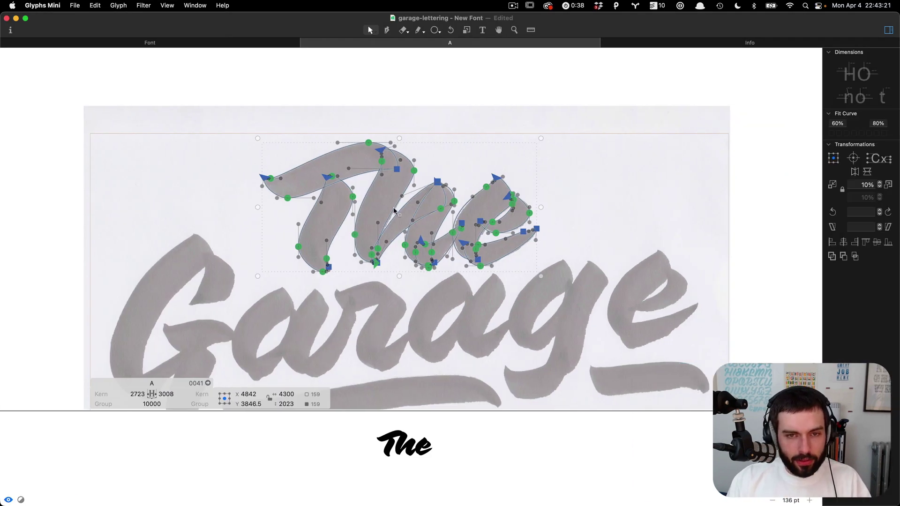
{"action": "scroll", "coordinate": [403, 210], "scroll_direction": "left", "scroll_amount": 5}
{"action": "scroll", "coordinate": [402, 209], "scroll_direction": "left", "scroll_amount": 1}
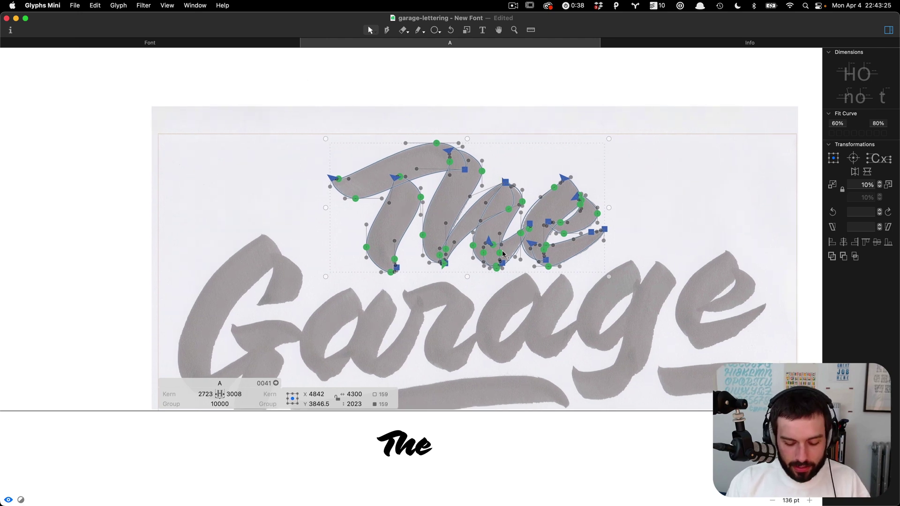
{"action": "key", "text": "super+i"}
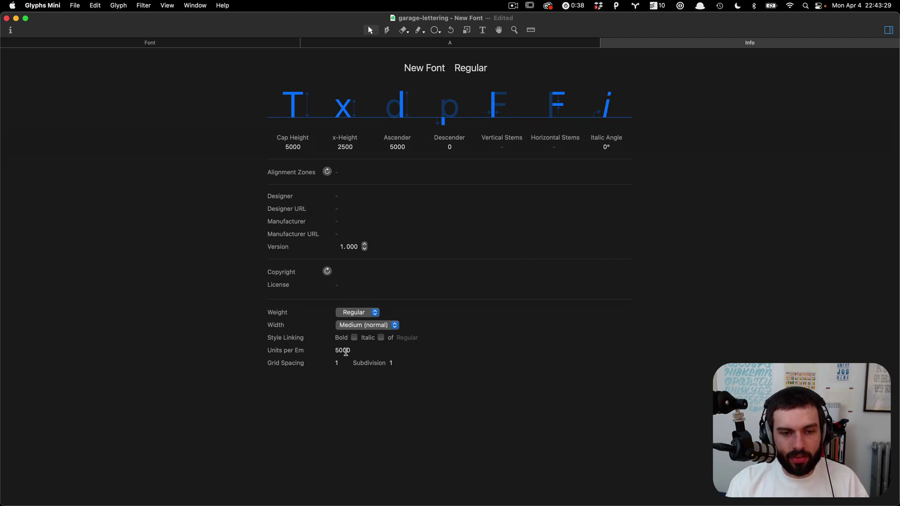
{"action": "left_click", "coordinate": [485, 44]}
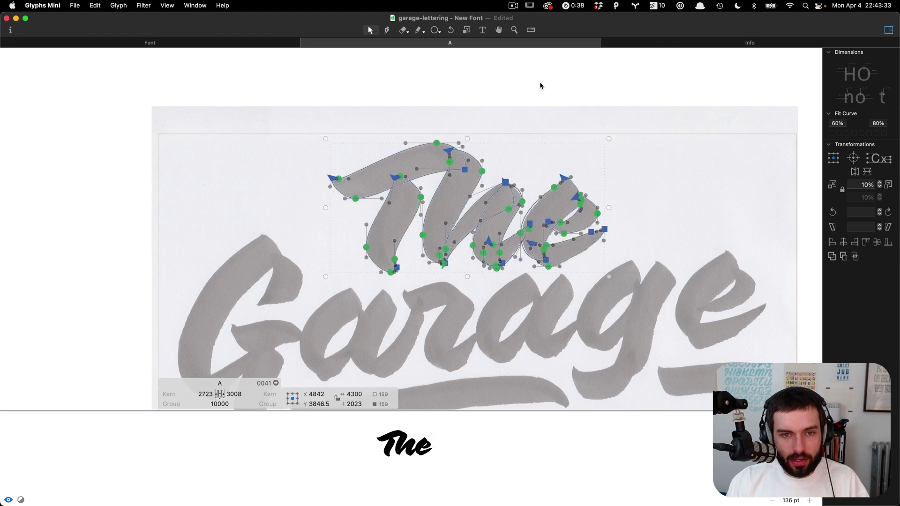
Switch to the New Font-Regular window in Glyphs Mini and check its font metrics and Units per Em.
{"action": "key", "text": "ctrl+Left"}
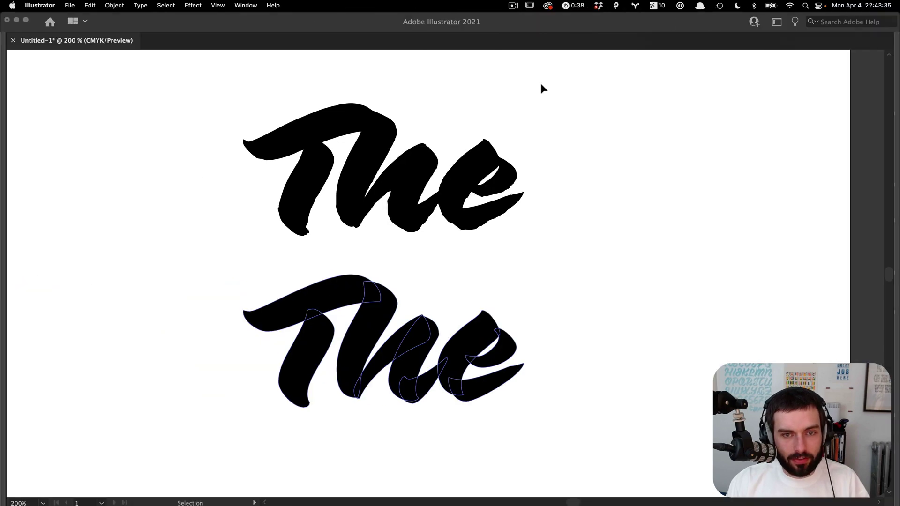
{"action": "key", "text": "ctrl+Up"}
{"action": "mouse_move", "coordinate": [627, 21]}
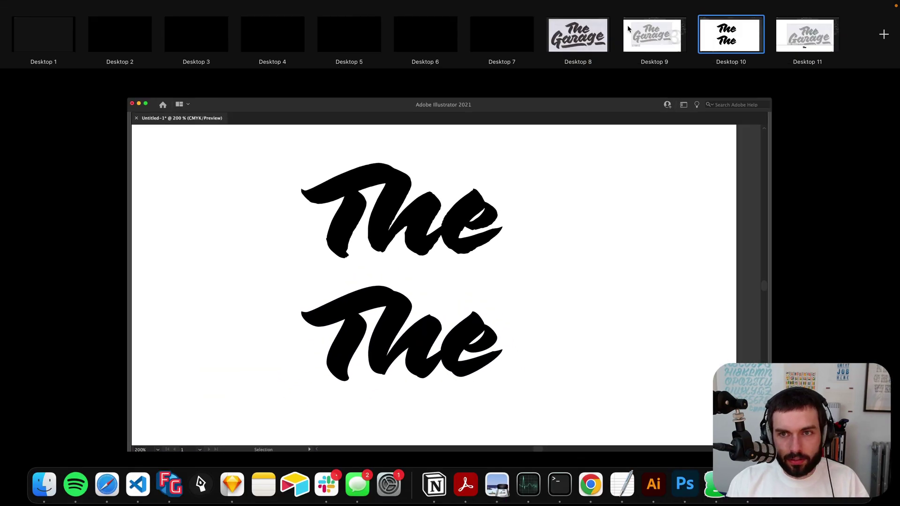
{"action": "key", "text": "ctrl+Left"}
{"action": "left_click", "coordinate": [436, 261]}
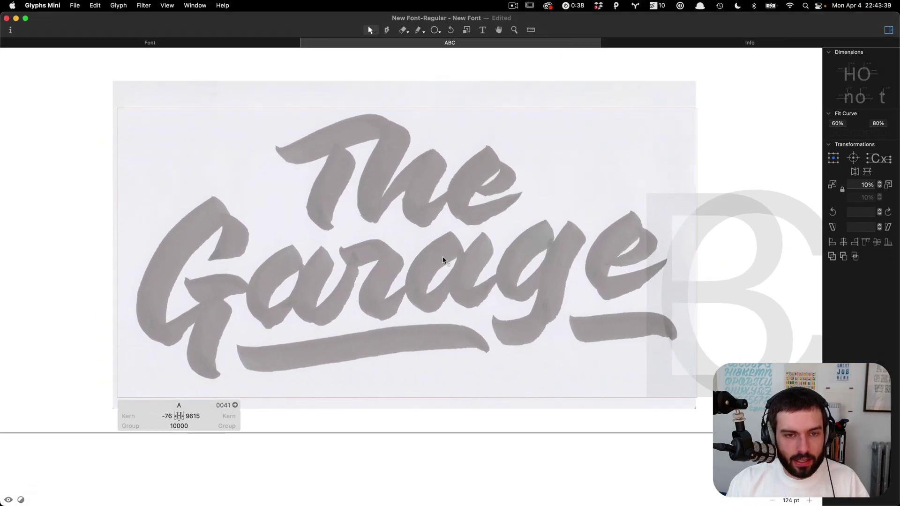
{"action": "left_click", "coordinate": [759, 43]}
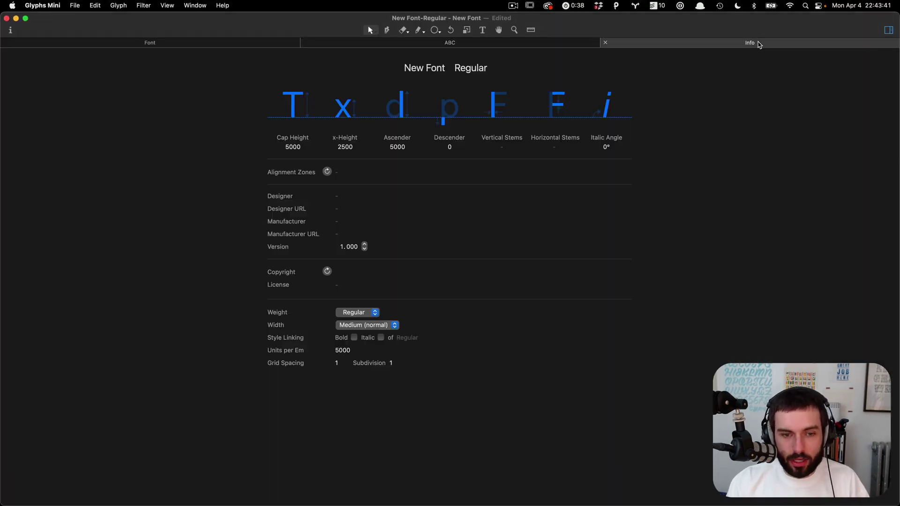
Paste the "The" outlines into glyph A of New Font-Regular and nudge them up 40 units onto the sketch.
{"action": "left_click", "coordinate": [508, 44]}
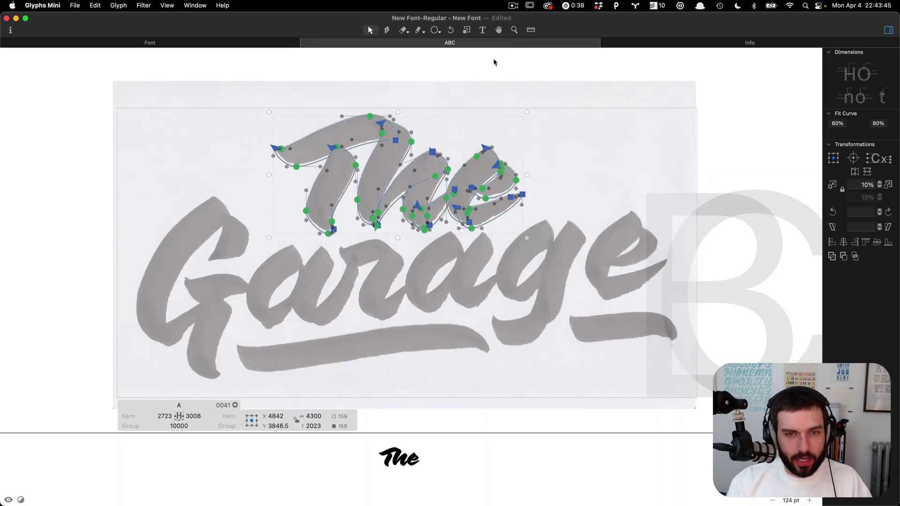
{"action": "key", "text": "shift+Up"}
{"action": "key", "text": "shift+Up"}
{"action": "key", "text": "shift+Up"}
{"action": "key", "text": "shift+Up"}
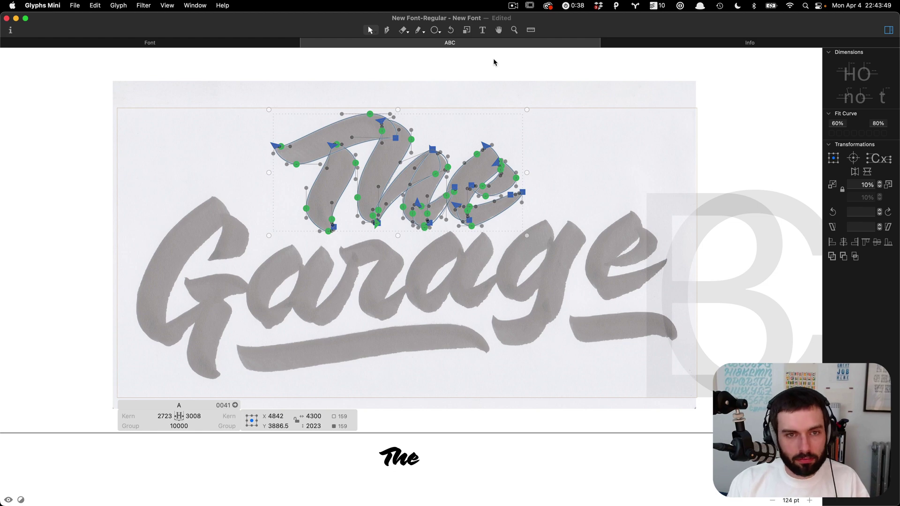
{"action": "left_click", "coordinate": [493, 58]}
Return to the garage-lettering window, deselect the "The" outlines and view the context options for the sketch image.
{"action": "key", "text": "ctrl+Right"}
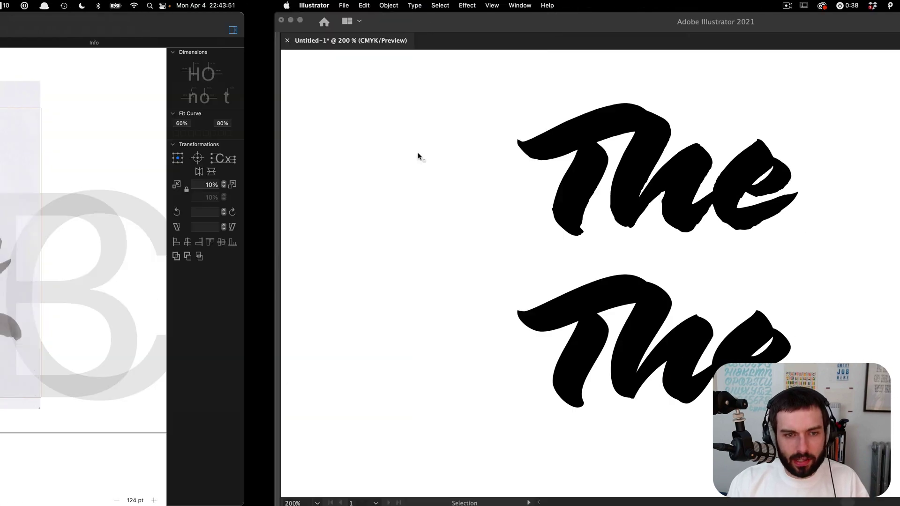
{"action": "key", "text": "ctrl+Right"}
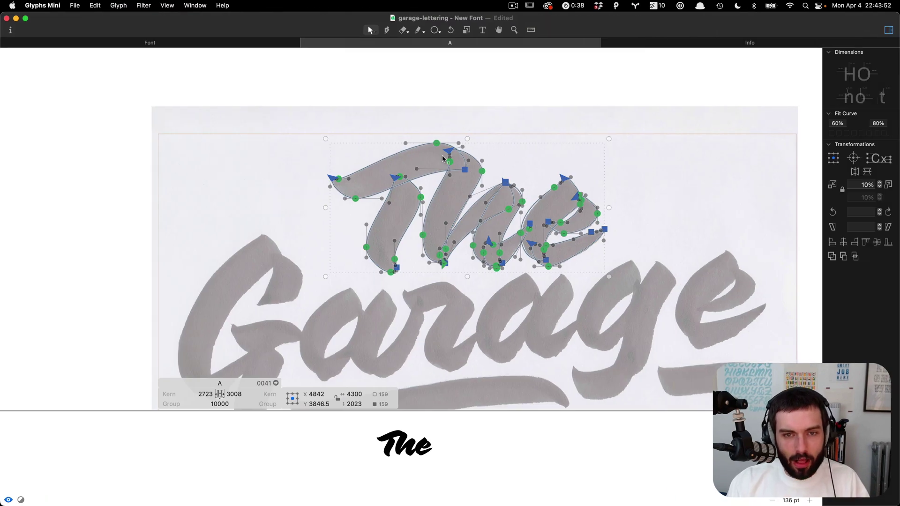
{"action": "left_click", "coordinate": [669, 144]}
{"action": "right_click", "coordinate": [629, 183]}
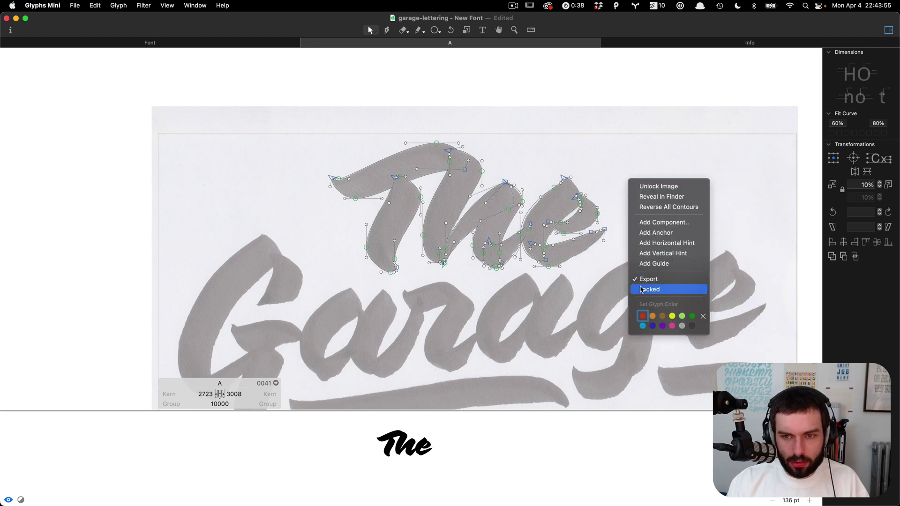
{"action": "left_click", "coordinate": [489, 88]}
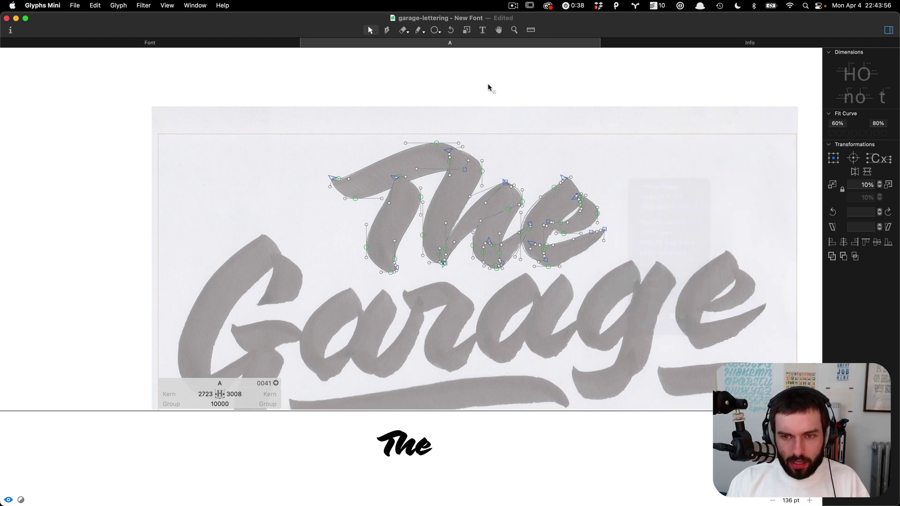
Look through the application's commands and search the help for "unlock".
{"action": "left_click", "coordinate": [167, 6]}
{"action": "mouse_move", "coordinate": [142, 2]}
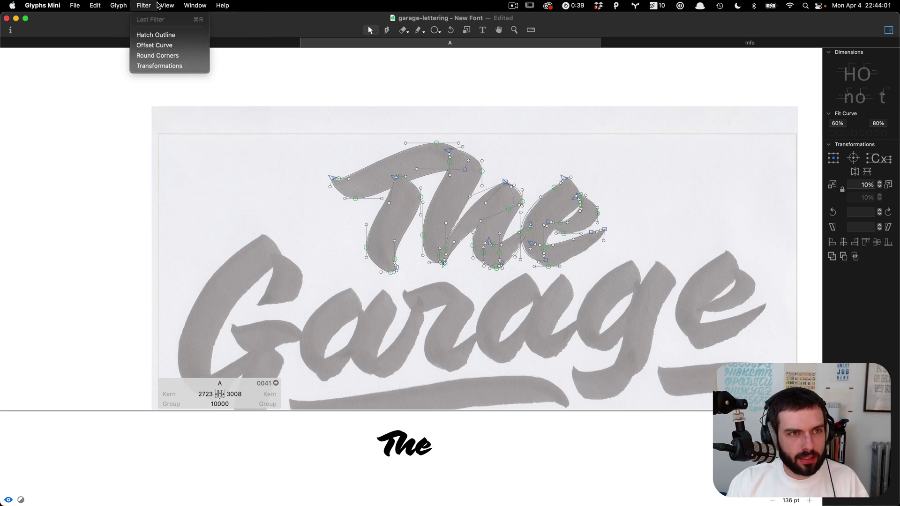
{"action": "mouse_move", "coordinate": [194, 5]}
{"action": "mouse_move", "coordinate": [99, 4]}
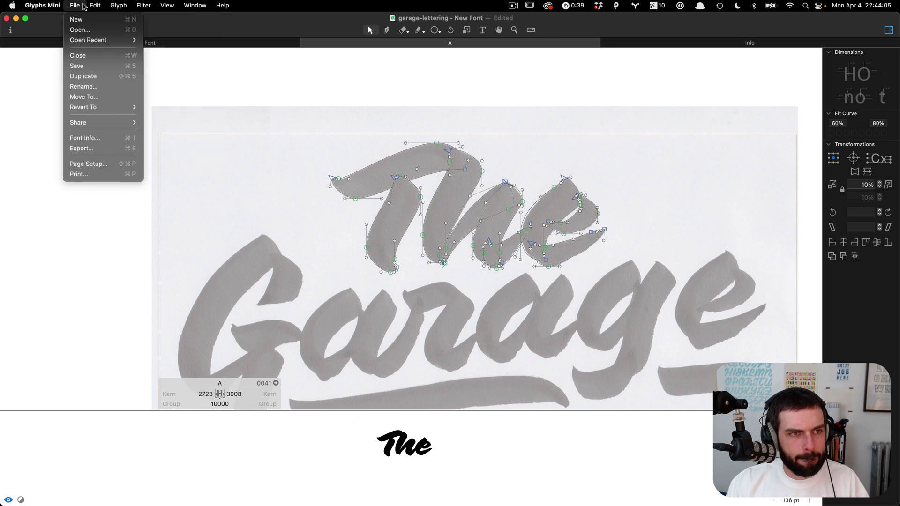
{"action": "mouse_move", "coordinate": [223, 5]}
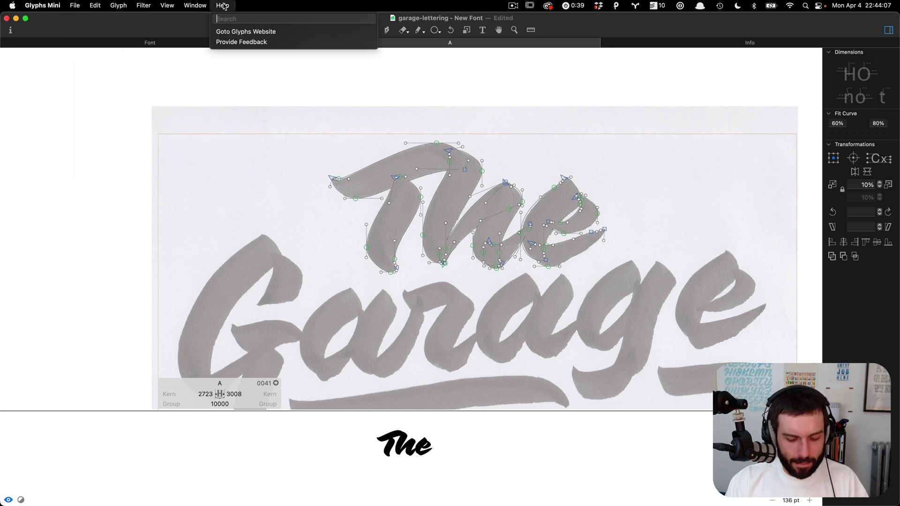
{"action": "type", "text": "unlock"}
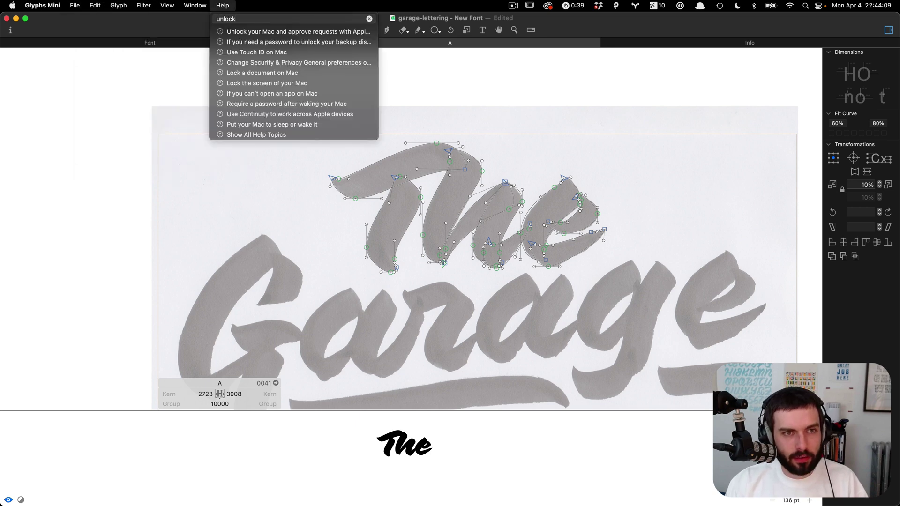
{"action": "key", "text": "Escape"}
{"action": "key", "text": "Escape"}
Unlock the background sketch image in glyph A of garage-lettering and select it.
{"action": "scroll", "coordinate": [564, 107], "scroll_direction": "down", "scroll_amount": 3}
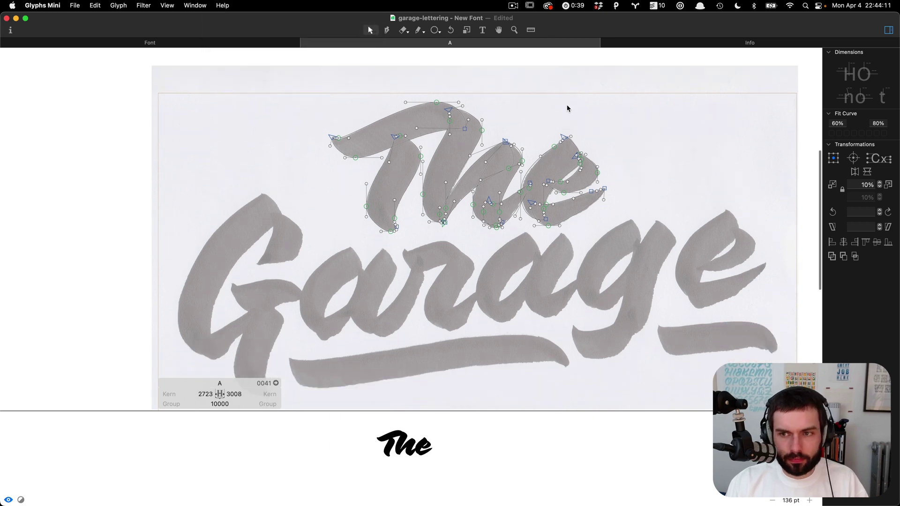
{"action": "scroll", "coordinate": [288, 208], "scroll_direction": "down", "scroll_amount": 3}
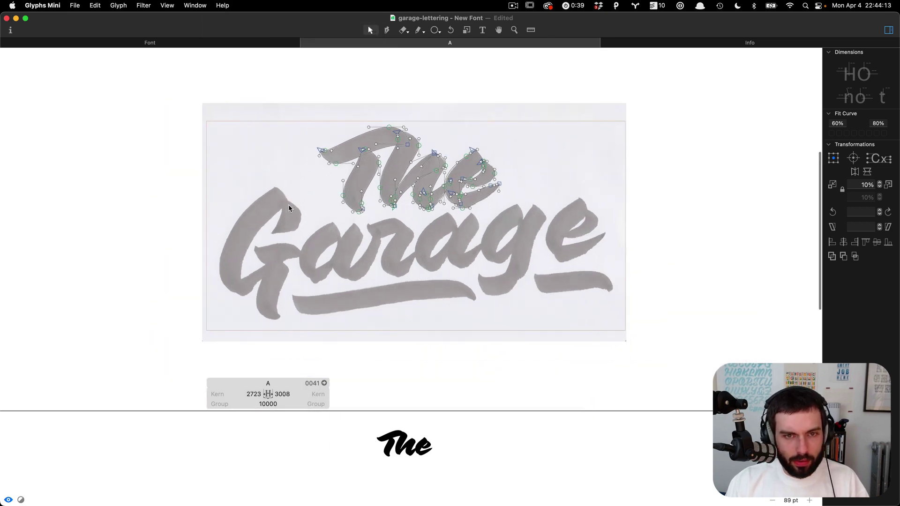
{"action": "right_click", "coordinate": [537, 214]}
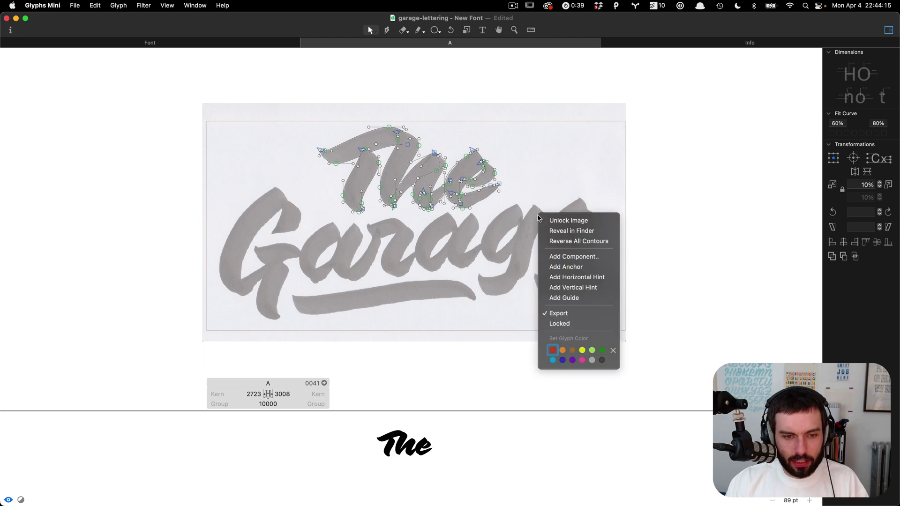
{"action": "left_click", "coordinate": [496, 232]}
{"action": "key", "text": "ctrl+Left"}
{"action": "key", "text": "ctrl+Right"}
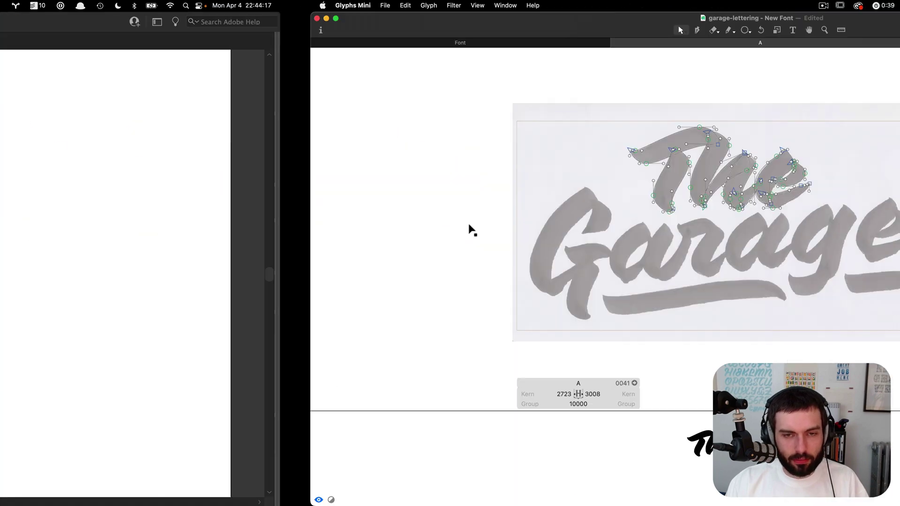
{"action": "right_click", "coordinate": [474, 225]}
{"action": "left_click", "coordinate": [483, 229]}
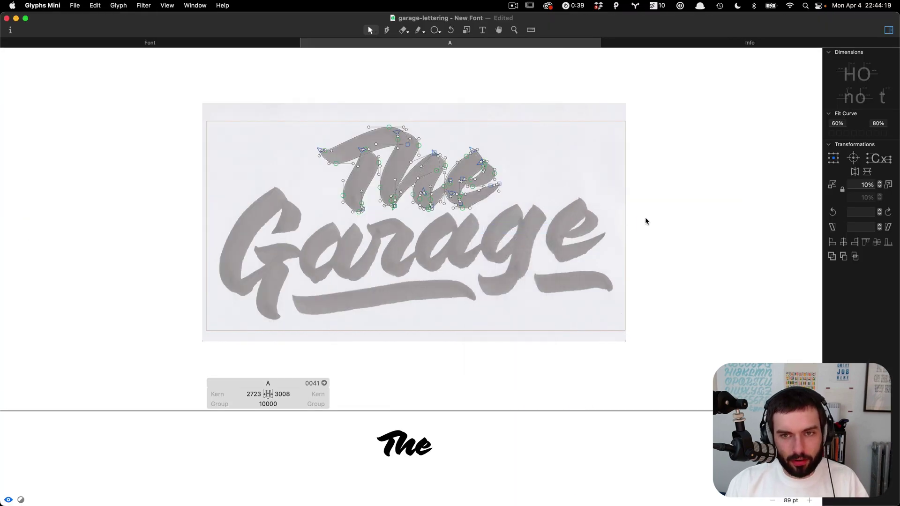
{"action": "left_click", "coordinate": [553, 233]}
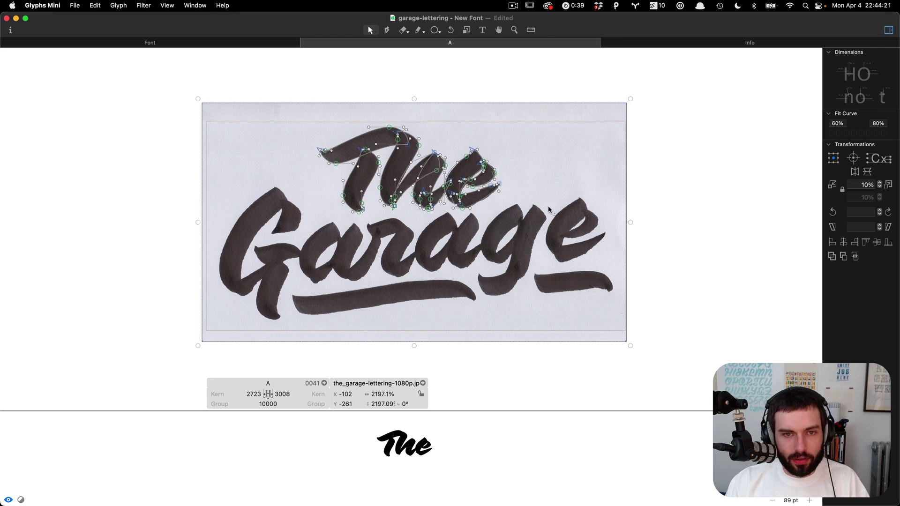
Switch to the New Font-Regular window, delete the sketch image from glyph A and undo the change to restore the sketch.
{"action": "key", "text": "ctrl+Left"}
{"action": "key", "text": "ctrl+Right"}
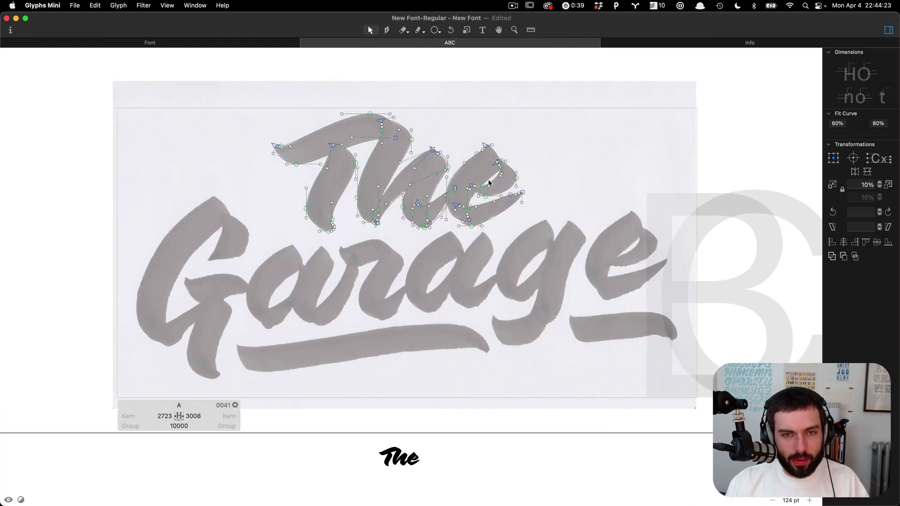
{"action": "left_click", "coordinate": [577, 217]}
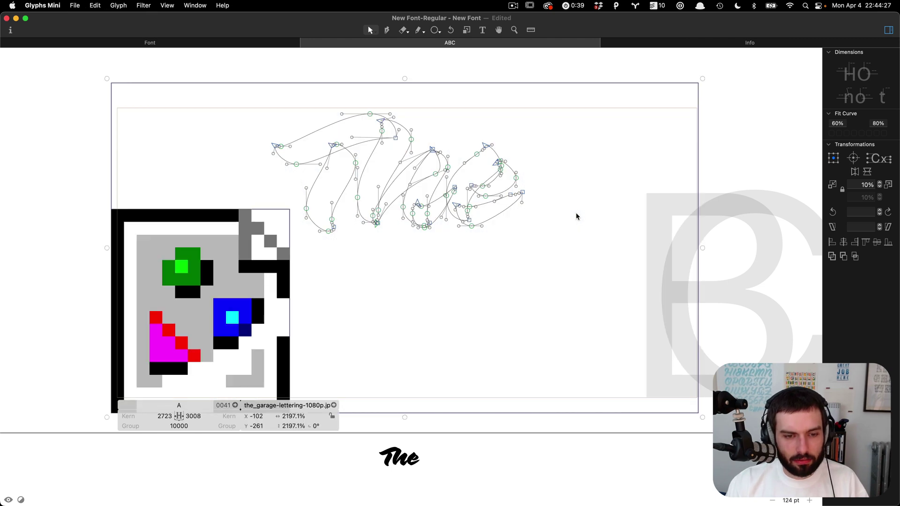
{"action": "key", "text": "Delete"}
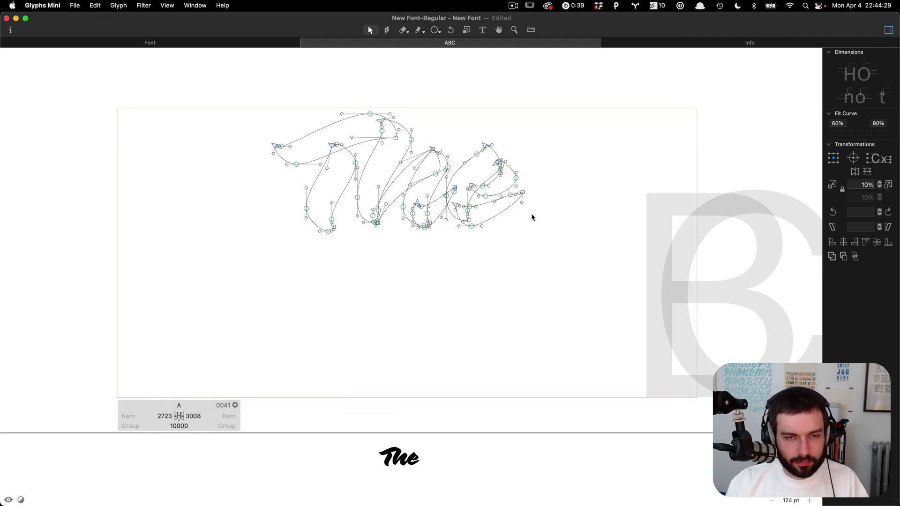
{"action": "key", "text": "super+z"}
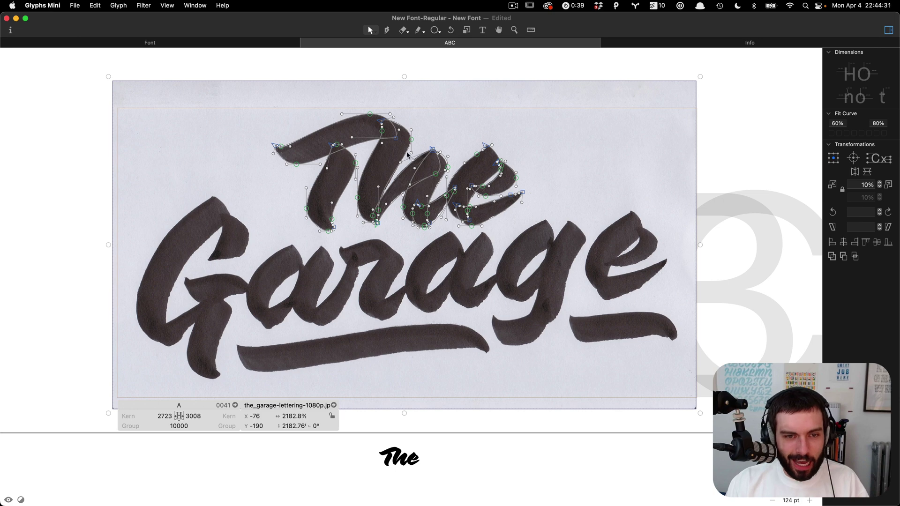
Examine how the "The" outlines fit the full-contrast sketch, and deselect the image.
{"action": "scroll", "coordinate": [380, 136], "scroll_direction": "up", "scroll_amount": 3}
{"action": "scroll", "coordinate": [377, 138], "scroll_direction": "up", "scroll_amount": 2}
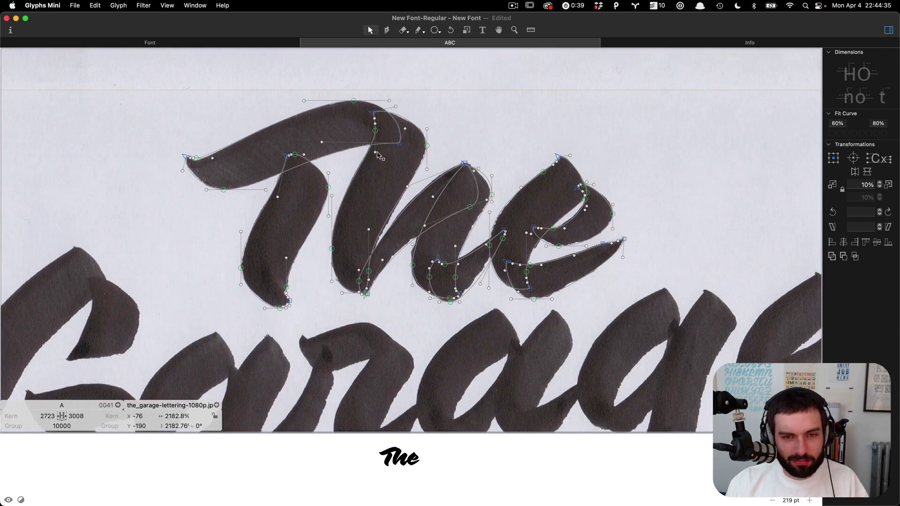
{"action": "scroll", "coordinate": [382, 155], "scroll_direction": "down", "scroll_amount": 2}
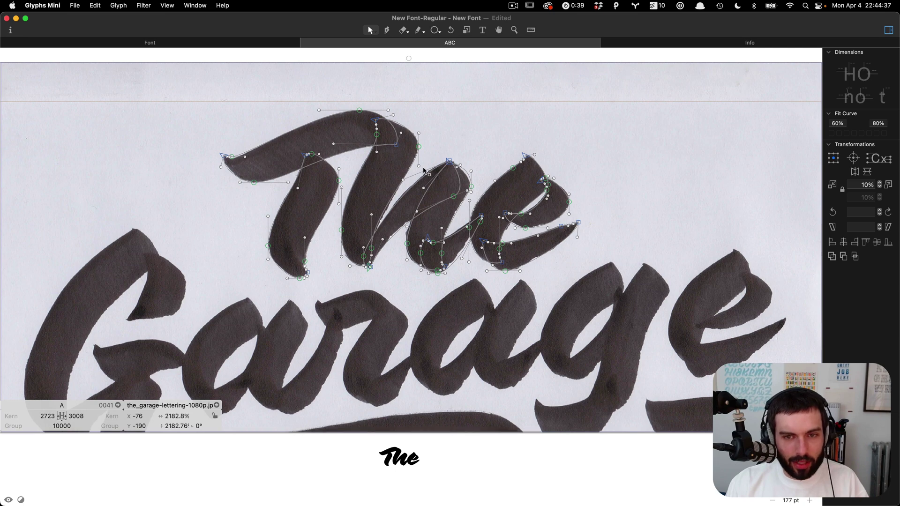
{"action": "scroll", "coordinate": [581, 112], "scroll_direction": "down", "scroll_amount": 2}
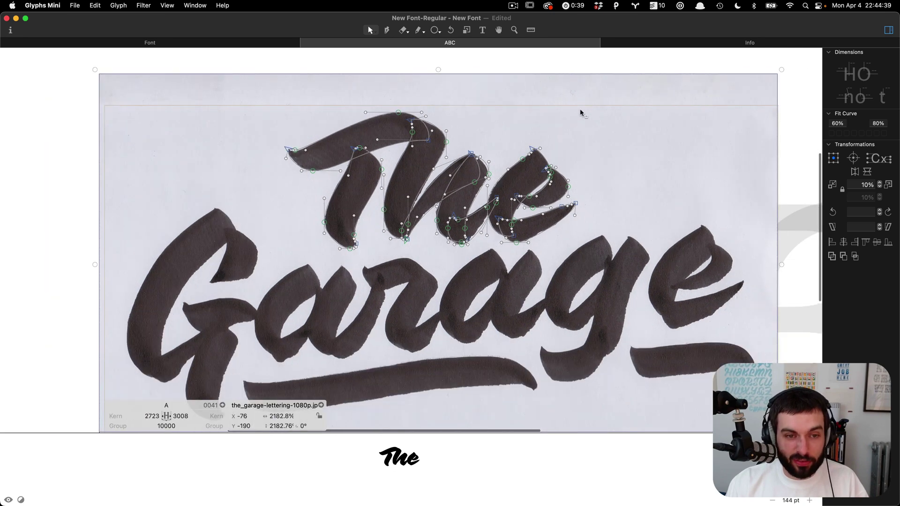
{"action": "scroll", "coordinate": [580, 113], "scroll_direction": "down", "scroll_amount": 1}
{"action": "scroll", "coordinate": [580, 113], "scroll_direction": "down", "scroll_amount": 1}
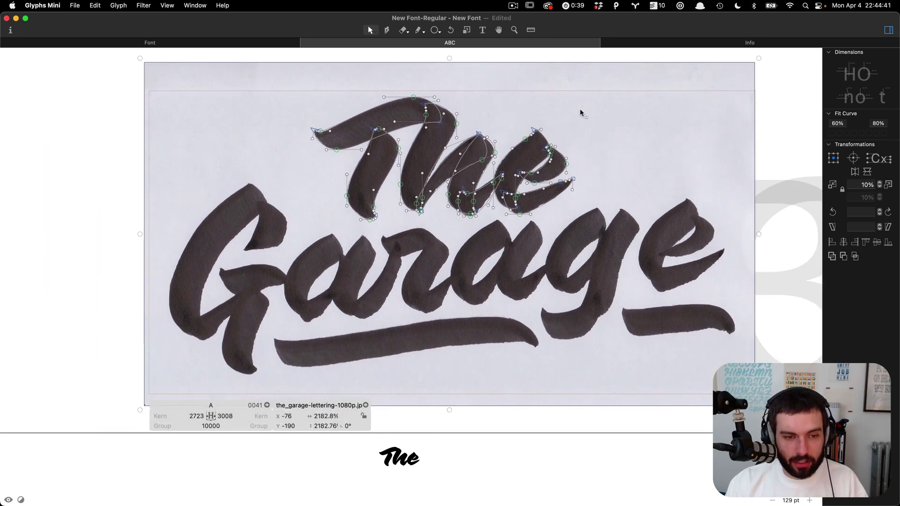
{"action": "left_click", "coordinate": [782, 176]}
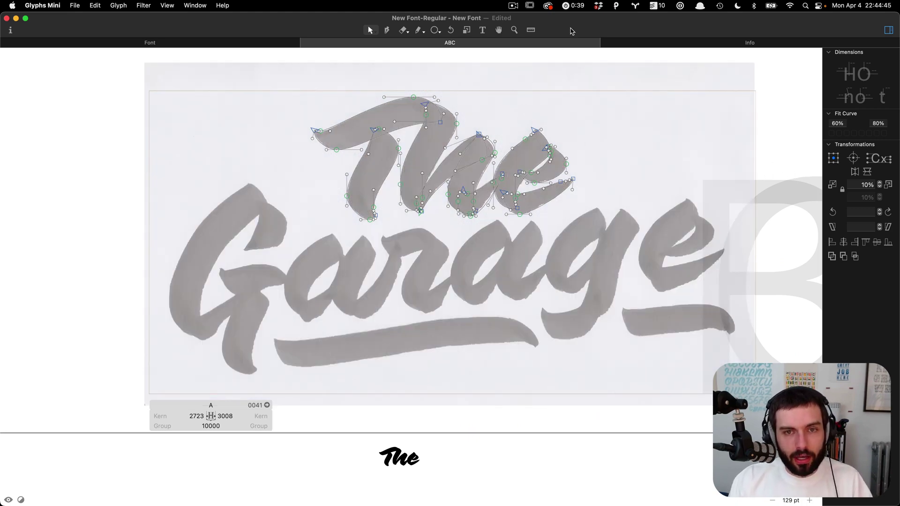
Save the New Font-Regular file as garage-lettering-2 in the diy folder.
{"action": "key", "text": "super+s"}
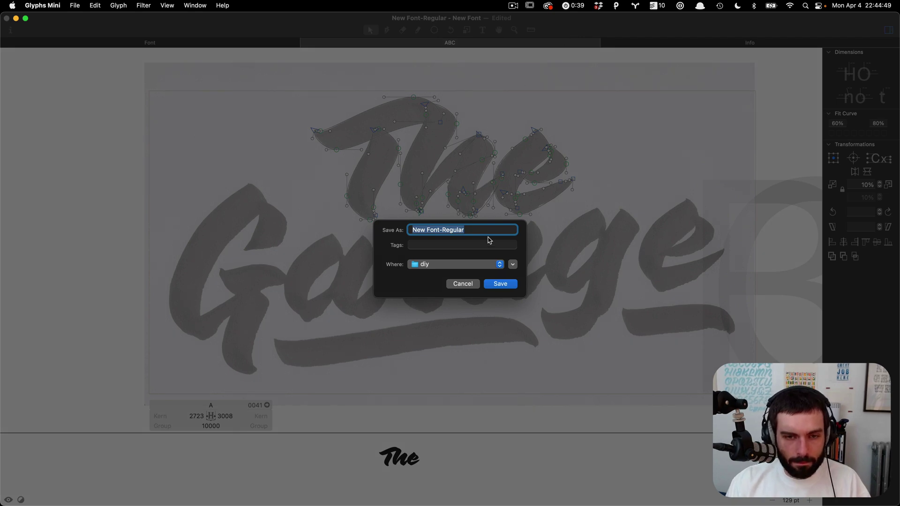
{"action": "type", "text": "garage-lettering"}
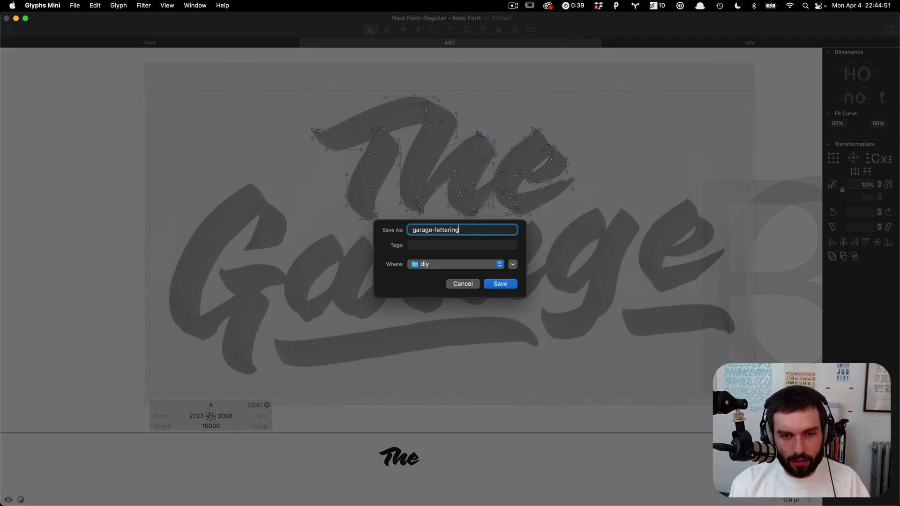
{"action": "key", "text": "Return"}
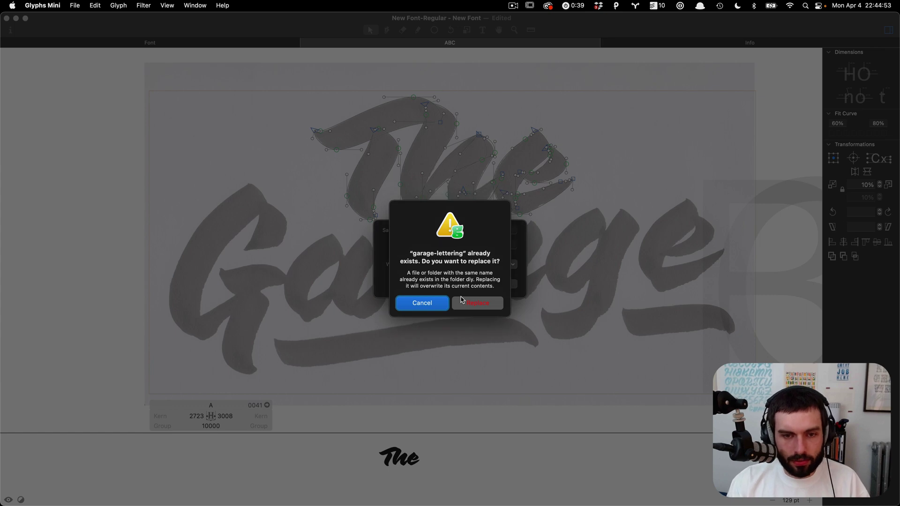
{"action": "key", "text": "Escape"}
{"action": "left_click", "coordinate": [469, 233]}
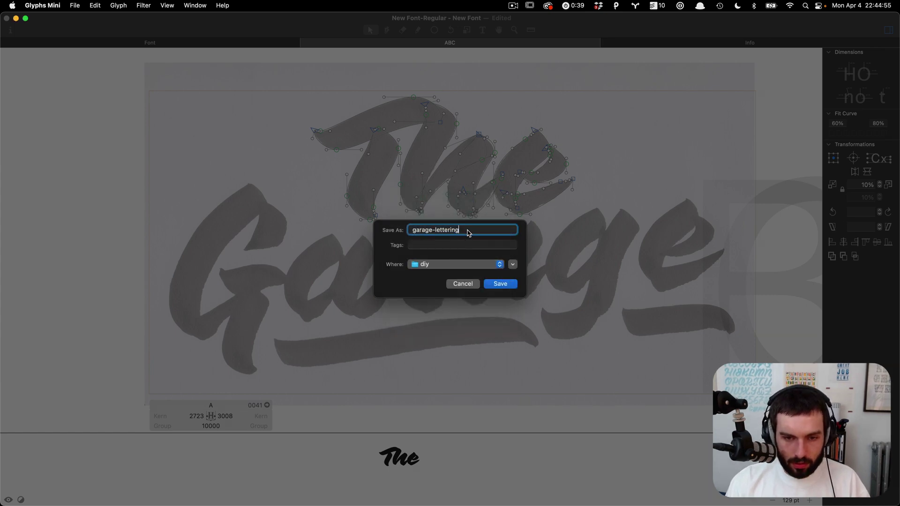
{"action": "left_click", "coordinate": [501, 284]}
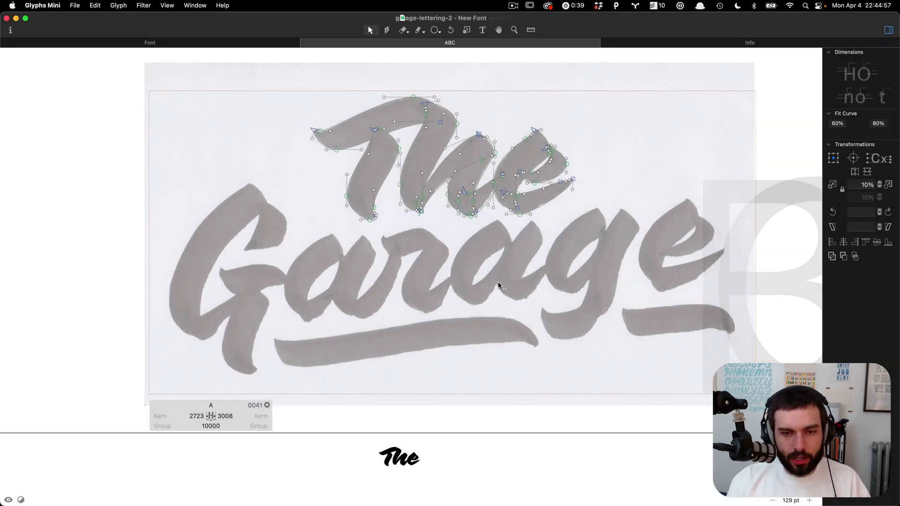
Activate the Pen tool and shrink the preview area to enlarge the drawing space around the upper part of the G.
{"action": "scroll", "coordinate": [543, 253], "scroll_direction": "right", "scroll_amount": 2}
{"action": "scroll", "coordinate": [547, 249], "scroll_direction": "right", "scroll_amount": 2}
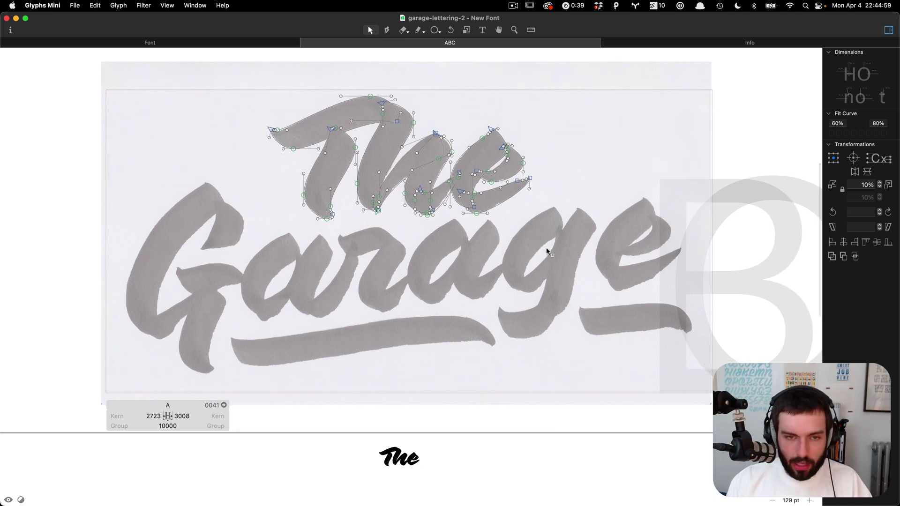
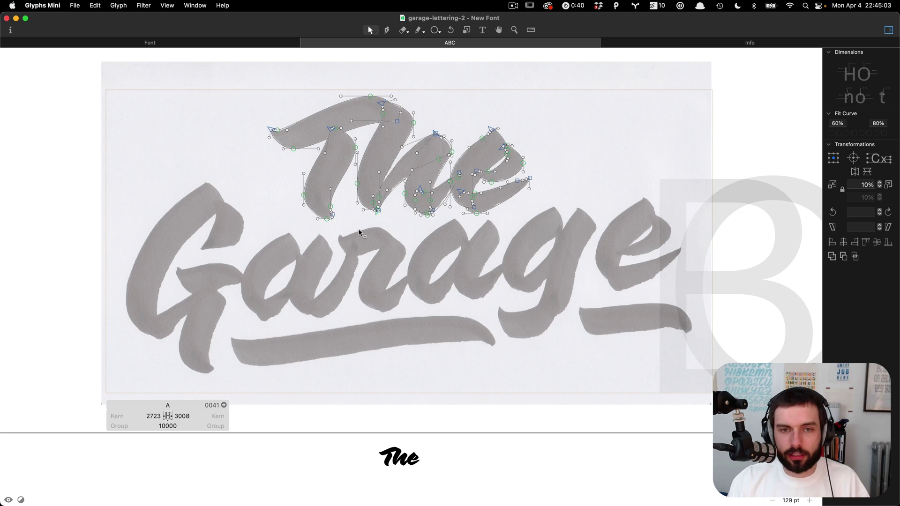
{"action": "scroll", "coordinate": [120, 286], "scroll_direction": "up", "scroll_amount": 5}
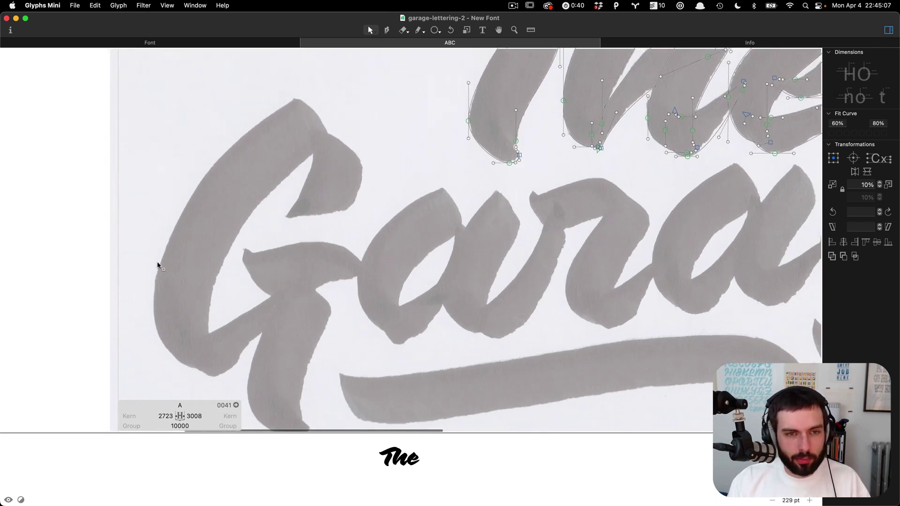
{"action": "key", "text": "p"}
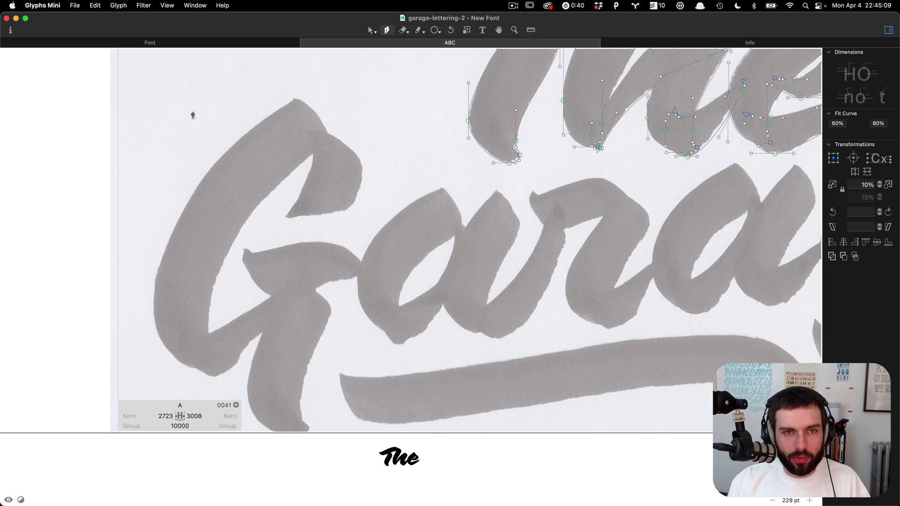
{"action": "scroll", "coordinate": [197, 111], "scroll_direction": "up", "scroll_amount": 3}
{"action": "scroll", "coordinate": [241, 101], "scroll_direction": "up", "scroll_amount": 3}
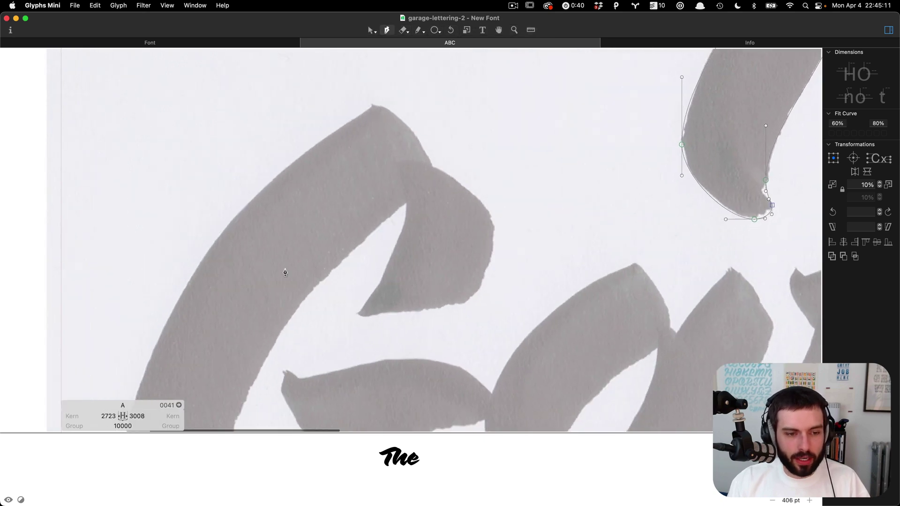
{"action": "left_click_drag", "start_coordinate": [377, 432], "coordinate": [376, 467]}
{"action": "scroll", "coordinate": [470, 261], "scroll_direction": "left", "scroll_amount": 2}
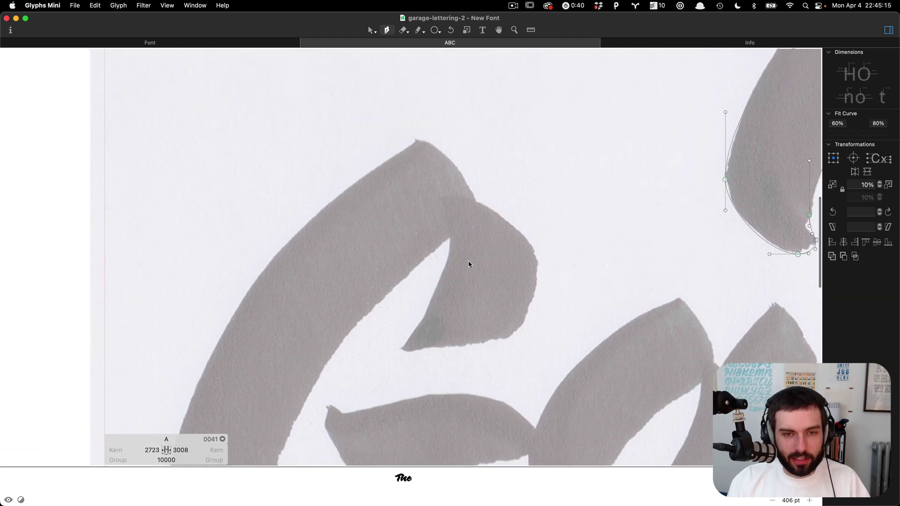
{"action": "scroll", "coordinate": [511, 260], "scroll_direction": "up", "scroll_amount": 2}
{"action": "scroll", "coordinate": [508, 260], "scroll_direction": "up", "scroll_amount": 1}
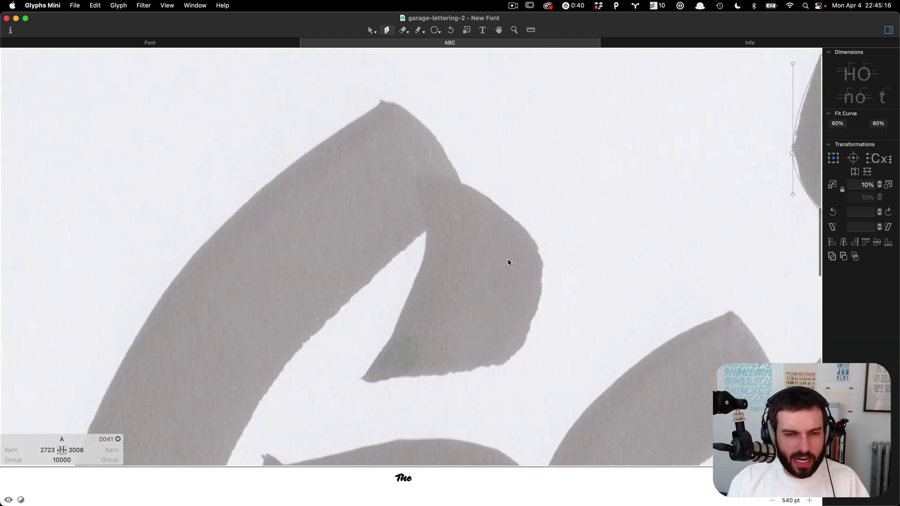
Draw a closed contour of six corner points around the short hooked stroke at the upper right of the G, and deselect it.
{"action": "left_click", "coordinate": [414, 178]}
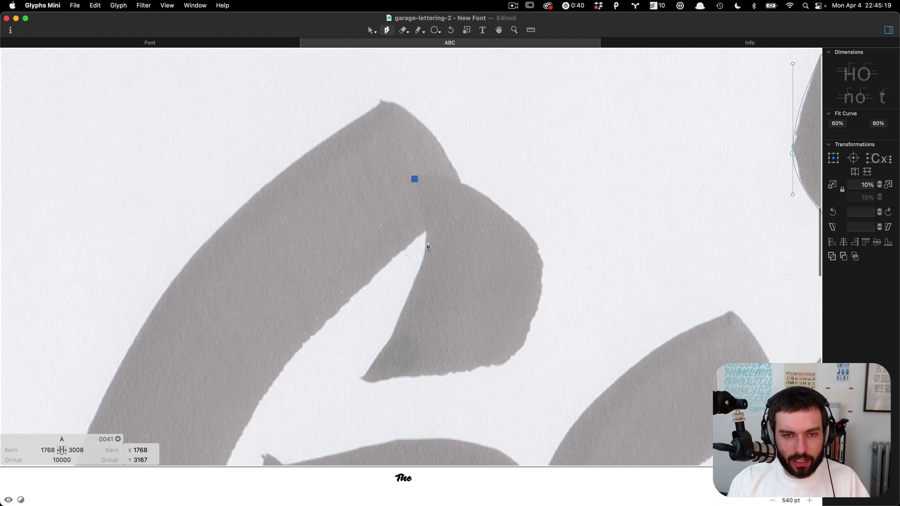
{"action": "left_click", "coordinate": [426, 244]}
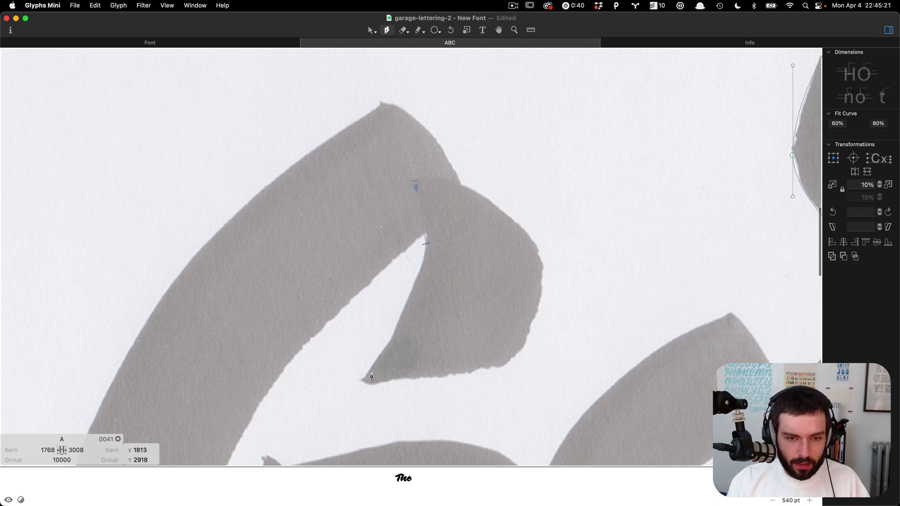
{"action": "left_click_drag", "start_coordinate": [364, 381], "coordinate": [389, 390]}
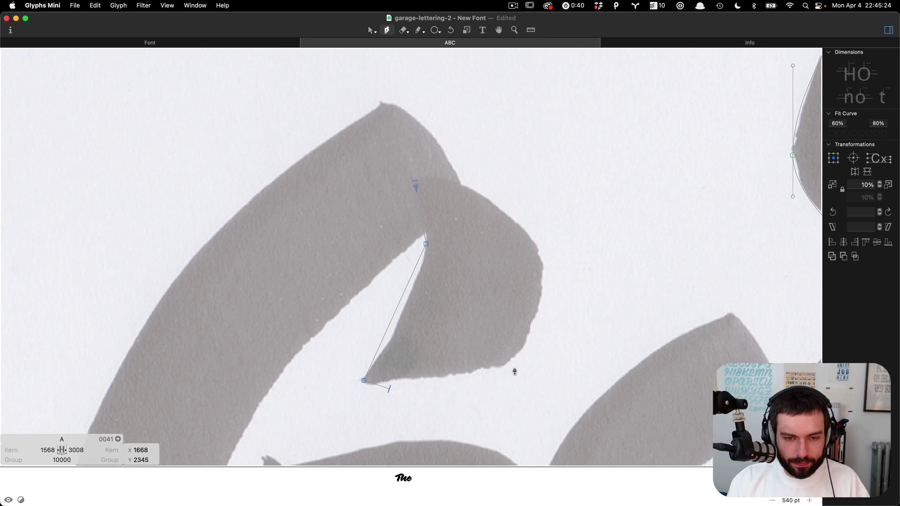
{"action": "left_click", "coordinate": [526, 346]}
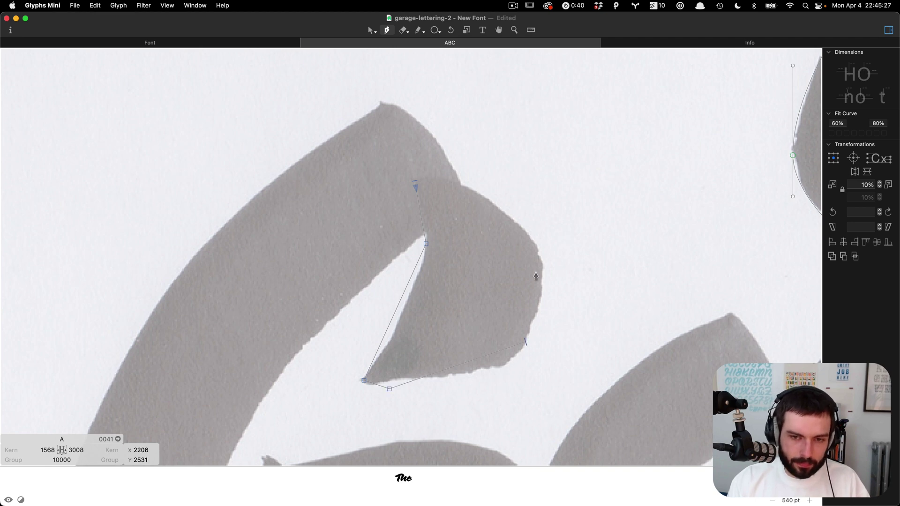
{"action": "left_click", "coordinate": [543, 267]}
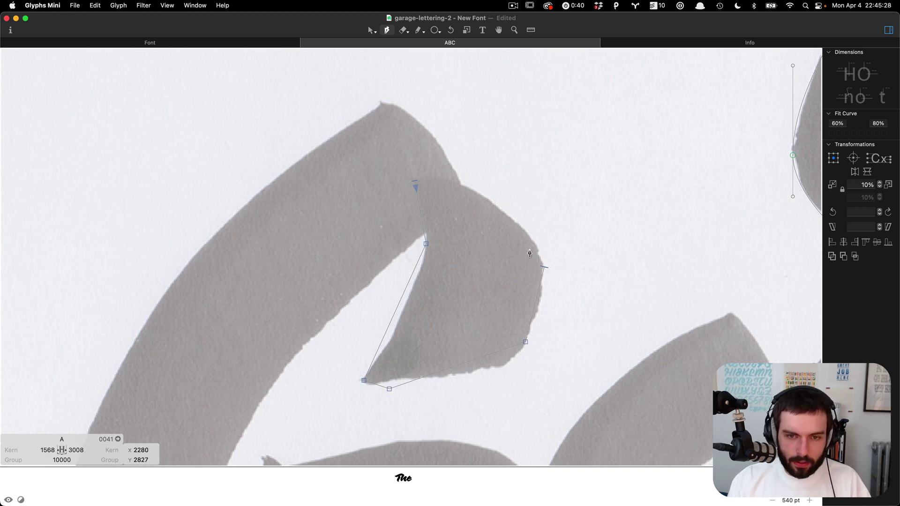
{"action": "left_click", "coordinate": [417, 184]}
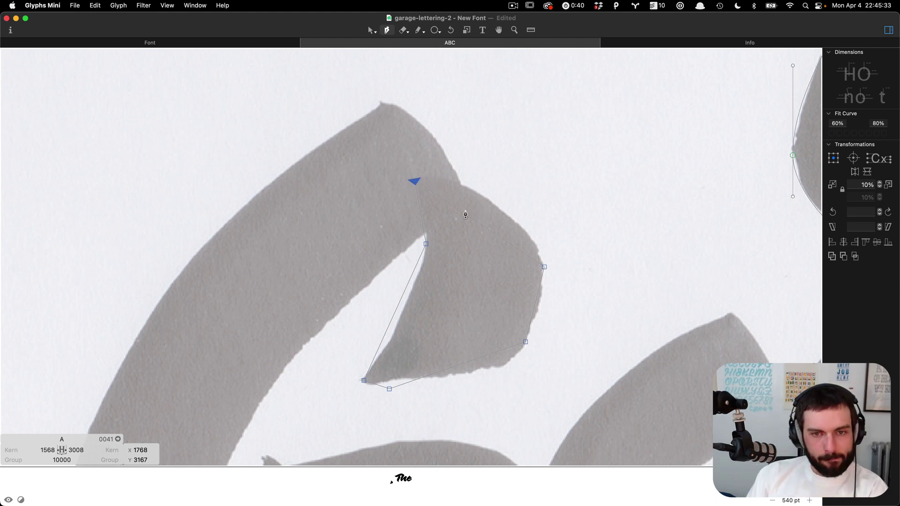
{"action": "key", "text": "v"}
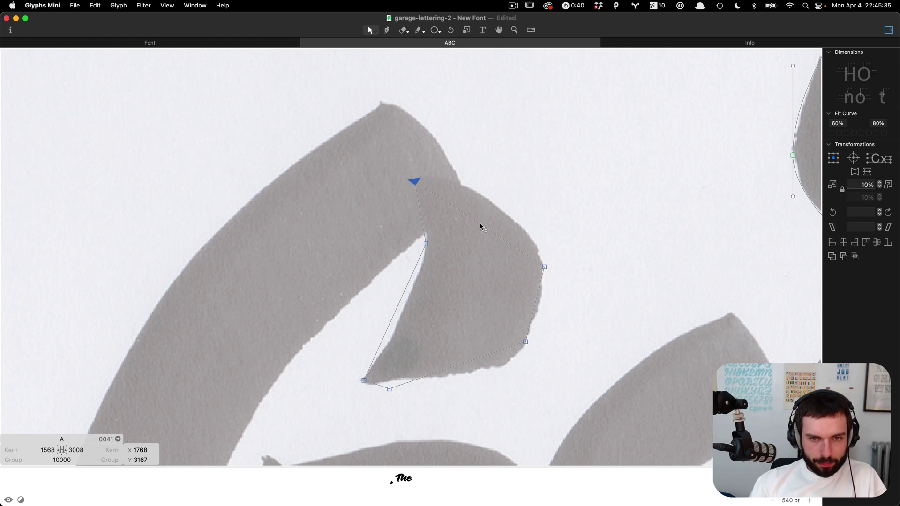
{"action": "key", "text": "Escape"}
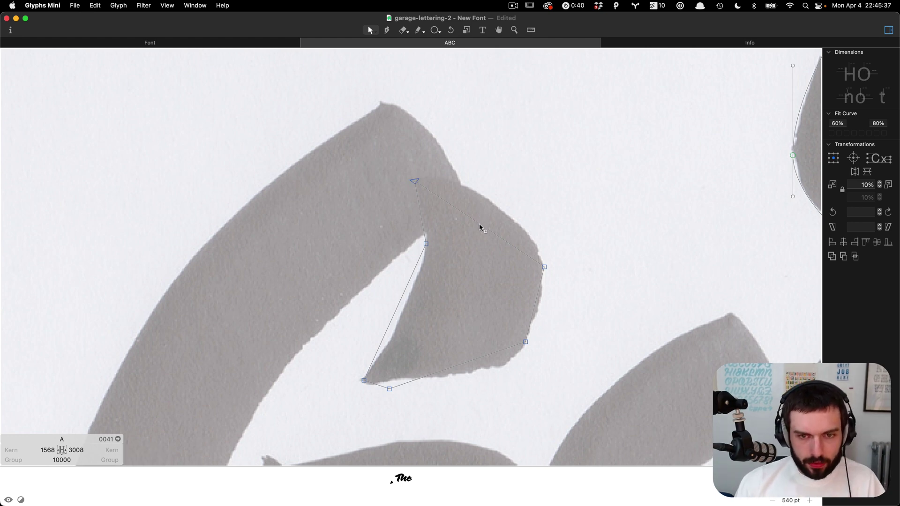
Lock the background sketch image in glyph A.
{"action": "scroll", "coordinate": [348, 198], "scroll_direction": "down", "scroll_amount": 3}
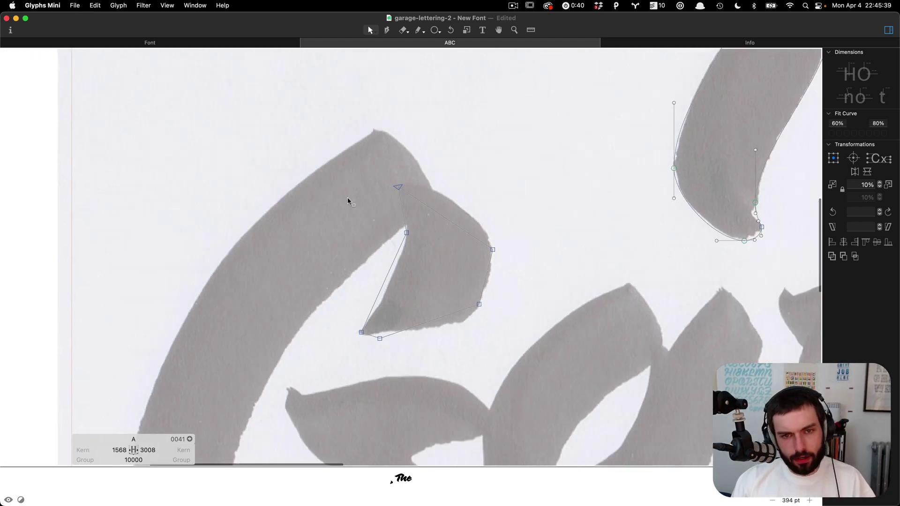
{"action": "scroll", "coordinate": [348, 198], "scroll_direction": "down", "scroll_amount": 3}
{"action": "left_click", "coordinate": [381, 189]}
{"action": "right_click", "coordinate": [381, 181]}
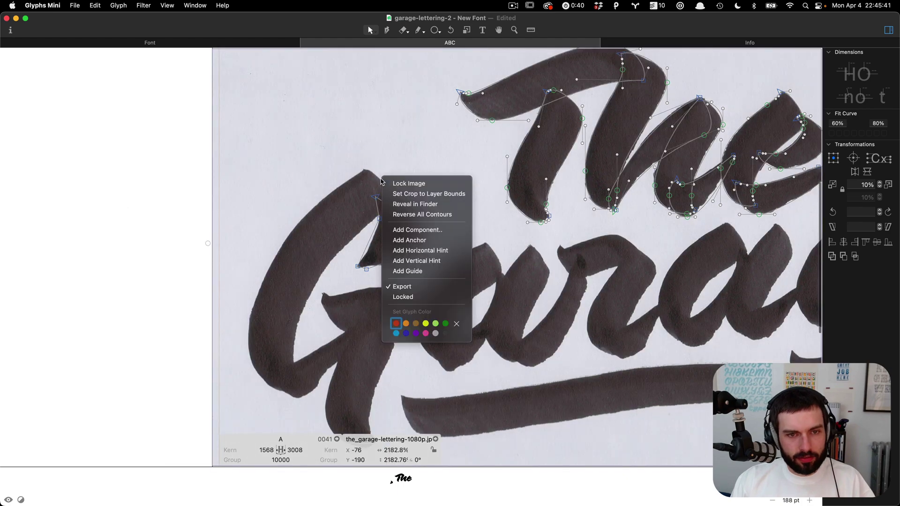
{"action": "left_click", "coordinate": [422, 183]}
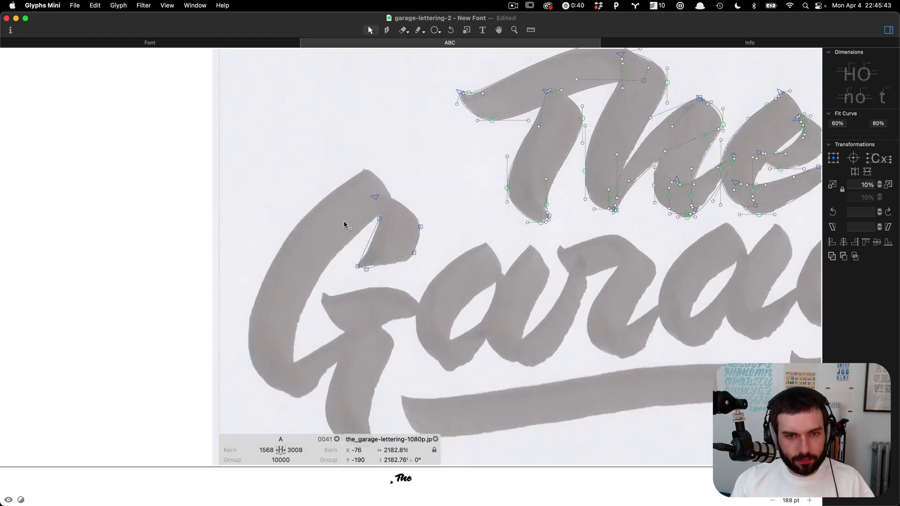
Convert the upper-right, right and bottom segments of the G's hooked stroke to curves and shape their handles along the sketch.
{"action": "scroll", "coordinate": [386, 221], "scroll_direction": "up", "scroll_amount": 5}
{"action": "scroll", "coordinate": [388, 237], "scroll_direction": "up", "scroll_amount": 2}
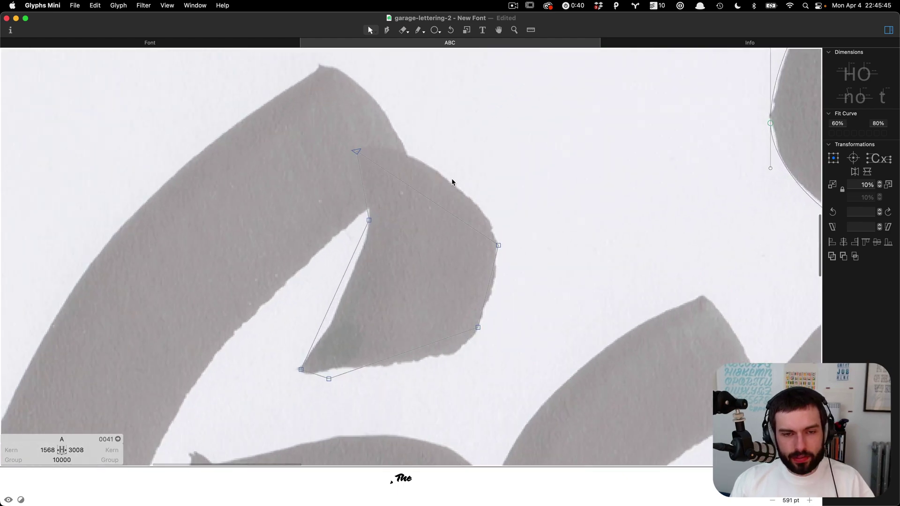
{"action": "left_click_drag", "start_coordinate": [426, 200], "coordinate": [487, 212]}
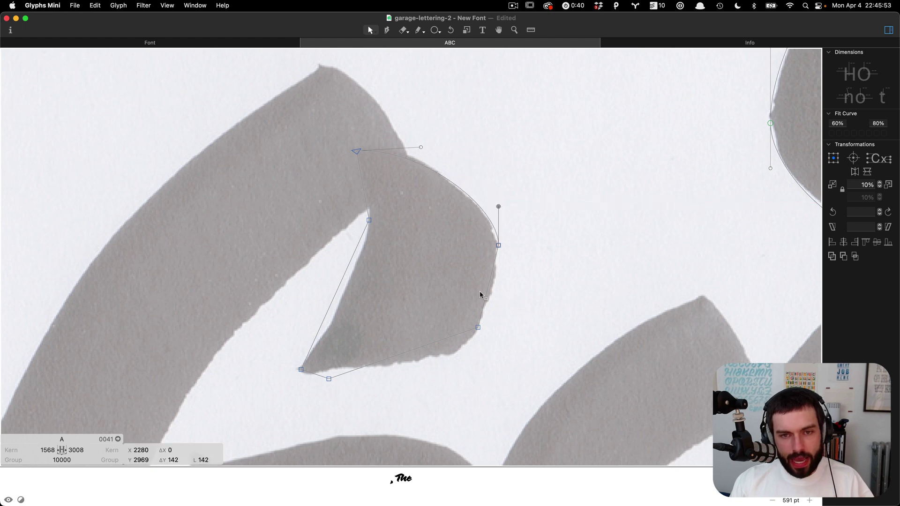
{"action": "left_click", "coordinate": [489, 289]}
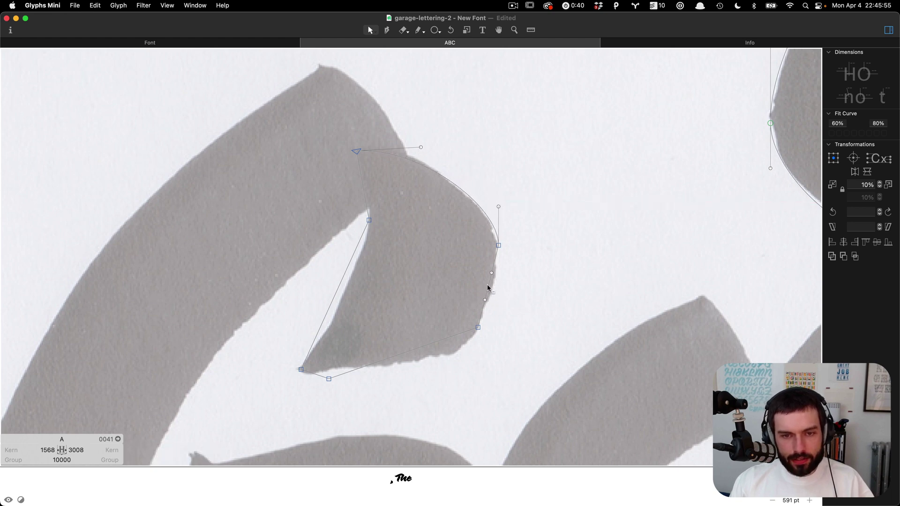
{"action": "left_click_drag", "start_coordinate": [485, 293], "coordinate": [493, 295]}
{"action": "left_click_drag", "start_coordinate": [516, 261], "coordinate": [486, 238]}
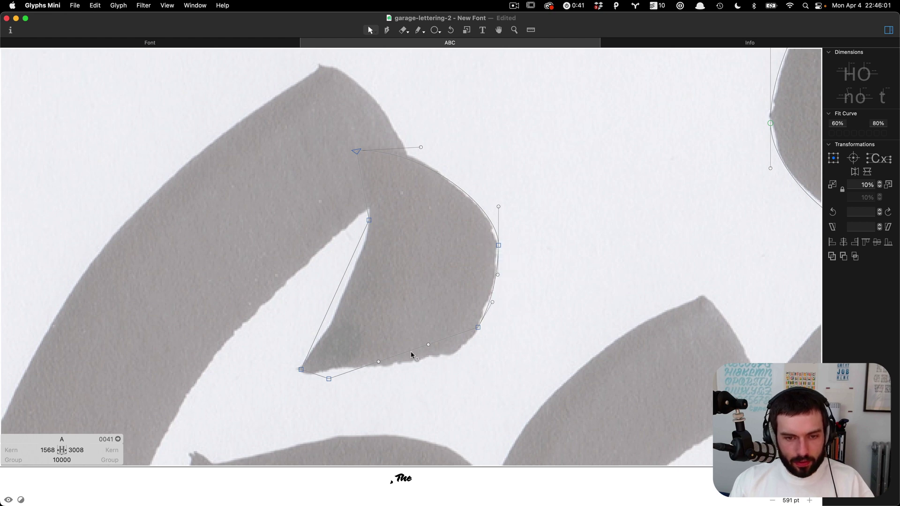
{"action": "left_click_drag", "start_coordinate": [412, 355], "coordinate": [471, 349]}
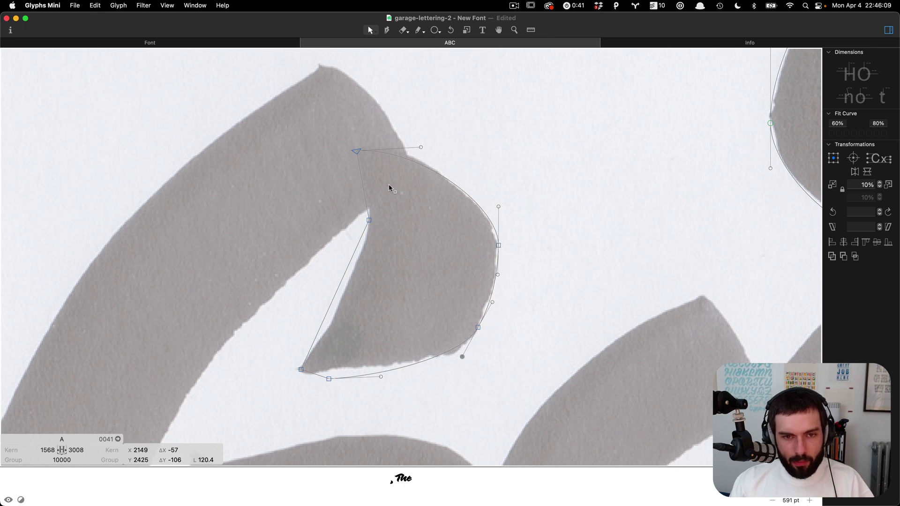
Convert the two inner-edge segments of the hooked stroke to curves and bend the long one along the sketch edge.
{"action": "left_click", "coordinate": [364, 189], "text": "alt"}
{"action": "left_click_drag", "start_coordinate": [366, 189], "coordinate": [367, 186]}
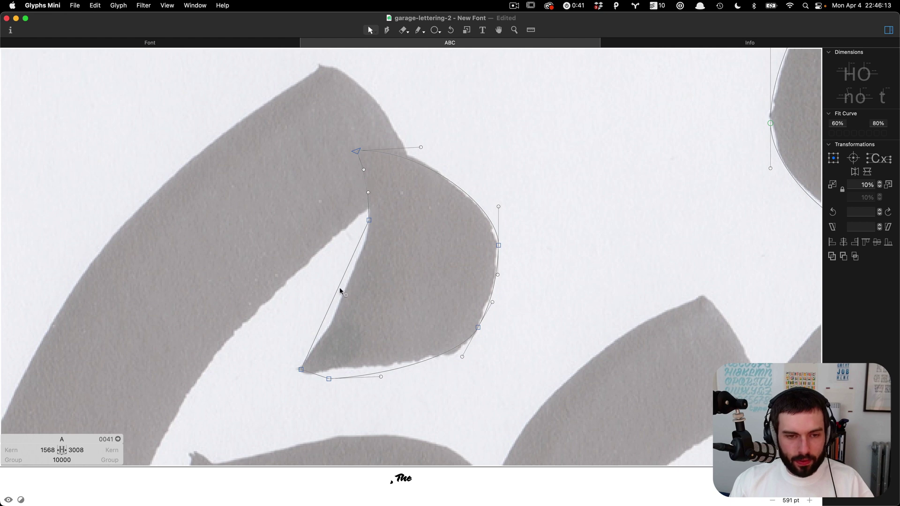
{"action": "left_click_drag", "start_coordinate": [337, 288], "coordinate": [368, 258]}
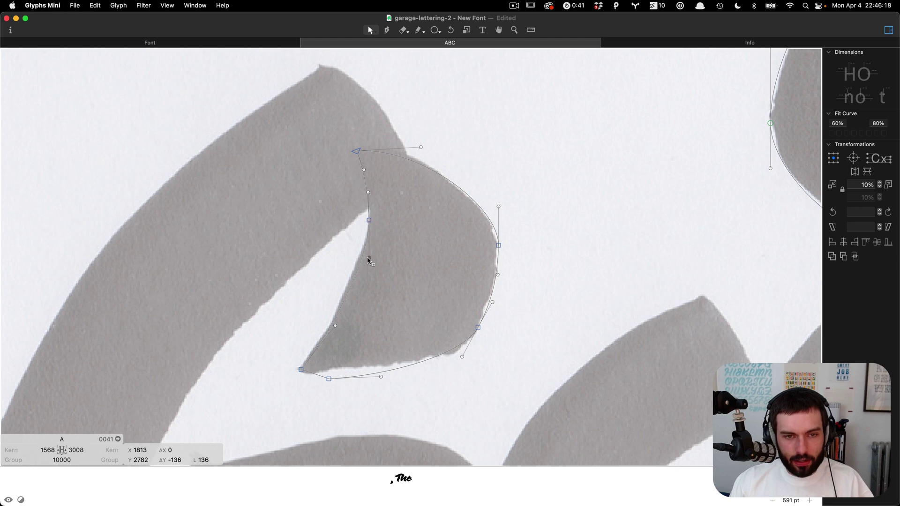
Convert the short segment at the hooked stroke's lower-left tip to a curve and adjust its handle near the bottom node.
{"action": "left_click", "coordinate": [315, 376], "text": "alt"}
{"action": "left_click_drag", "start_coordinate": [314, 378], "coordinate": [314, 378]}
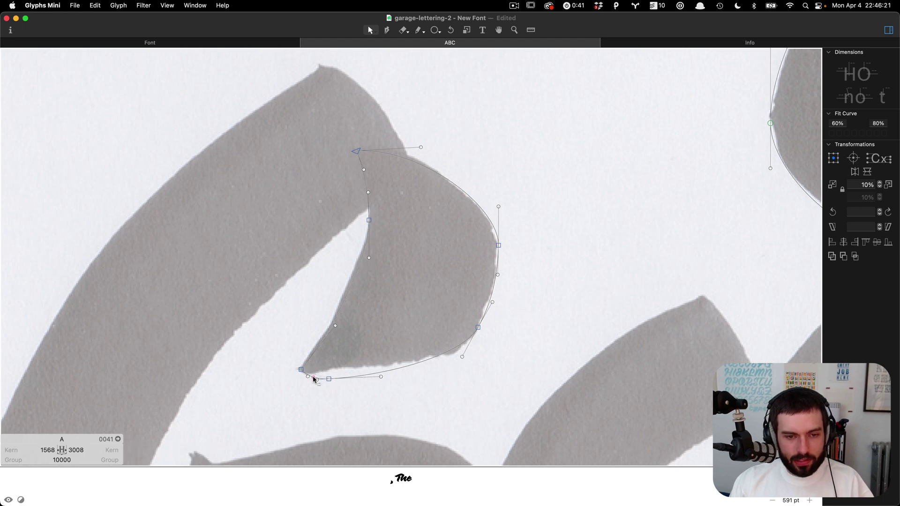
{"action": "scroll", "coordinate": [315, 378], "scroll_direction": "up", "scroll_amount": 2}
{"action": "left_click", "coordinate": [319, 379]}
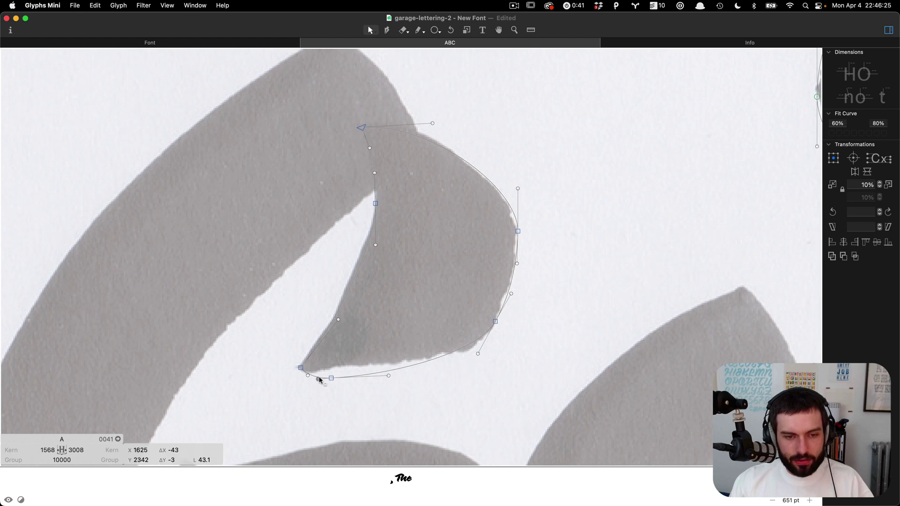
{"action": "left_click_drag", "start_coordinate": [321, 380], "coordinate": [320, 378]}
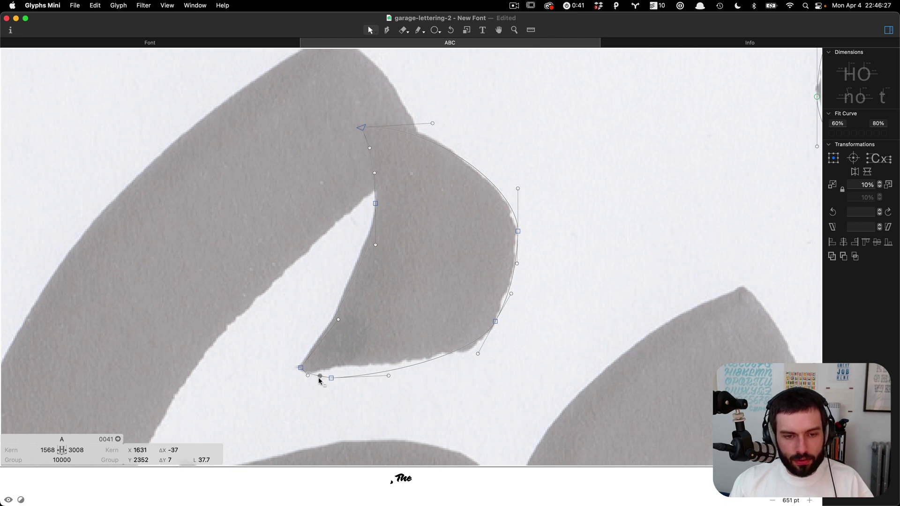
{"action": "scroll", "coordinate": [328, 375], "scroll_direction": "down", "scroll_amount": 2}
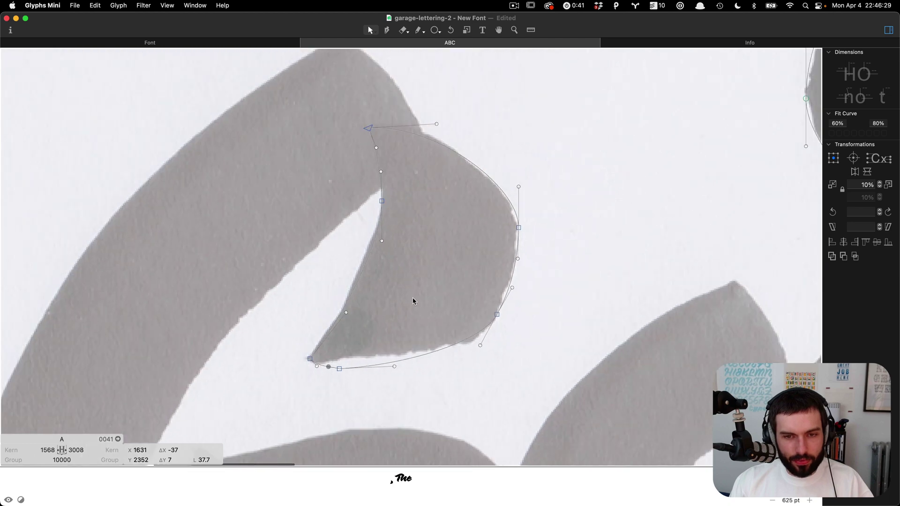
Convert the inner-edge corner node of the hooked stroke to a smooth node.
{"action": "left_click_drag", "start_coordinate": [395, 186], "coordinate": [350, 211]}
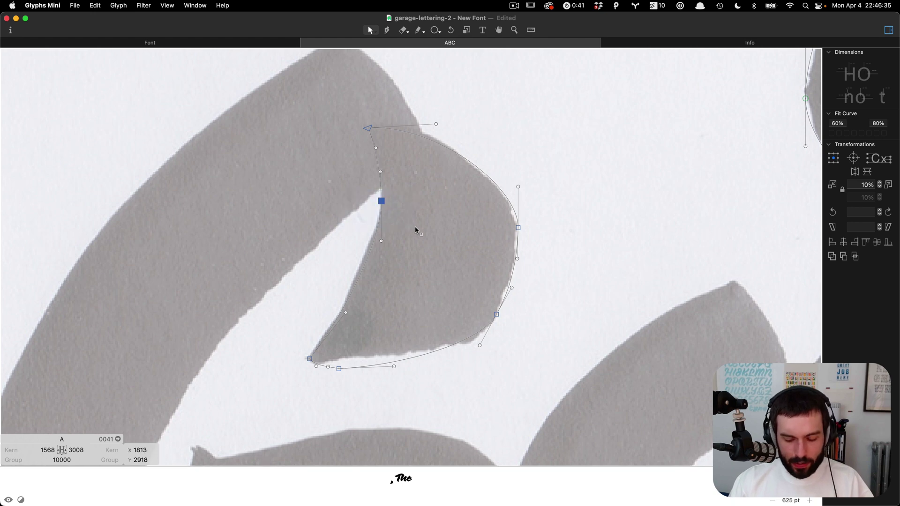
{"action": "key", "text": "Return"}
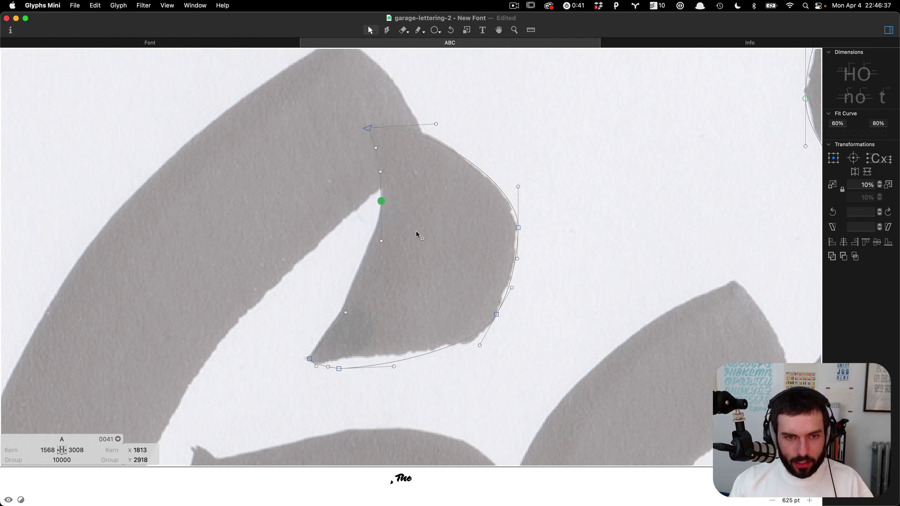
{"action": "left_click_drag", "start_coordinate": [416, 231], "coordinate": [361, 251]}
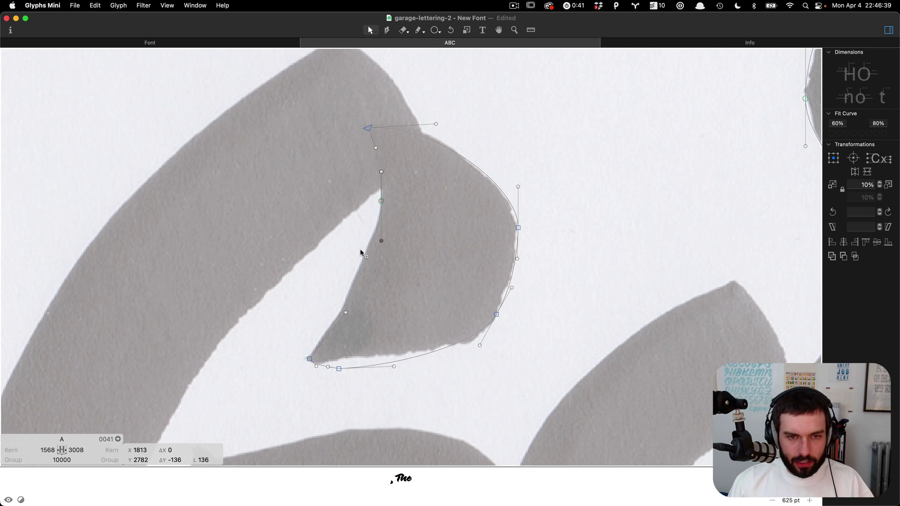
{"action": "scroll", "coordinate": [381, 239], "scroll_direction": "down", "scroll_amount": 1}
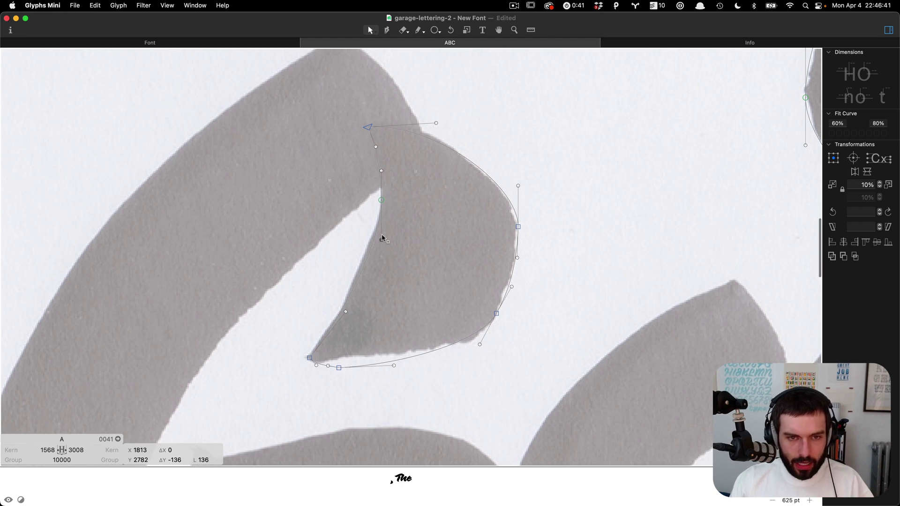
{"action": "scroll", "coordinate": [383, 197], "scroll_direction": "up", "scroll_amount": 2}
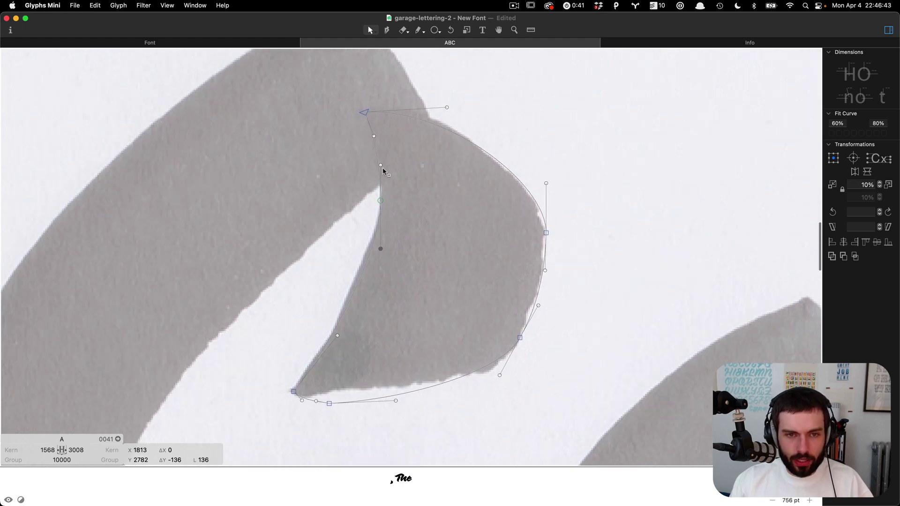
Make the rightmost node of the hooked stroke smooth and shorten its upper handle slightly to match the sketch.
{"action": "left_click", "coordinate": [546, 233]}
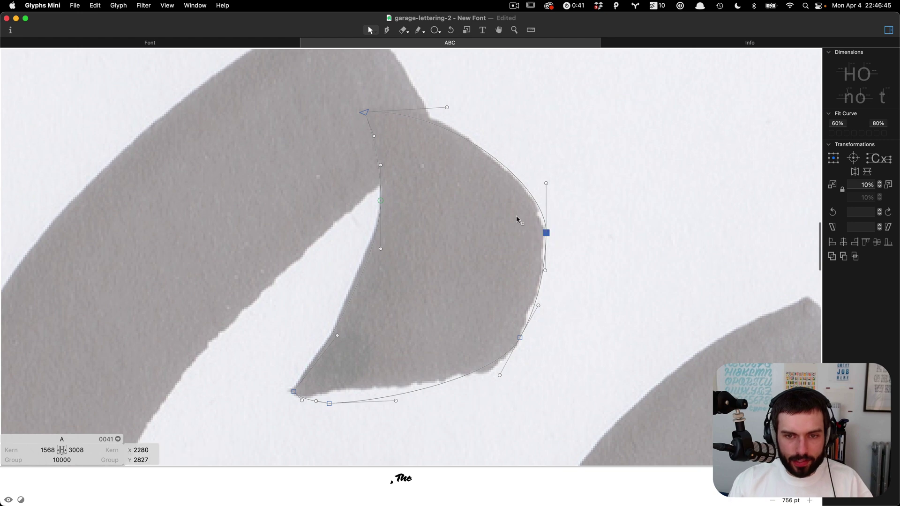
{"action": "left_click", "coordinate": [542, 182]}
{"action": "left_click", "coordinate": [543, 185]}
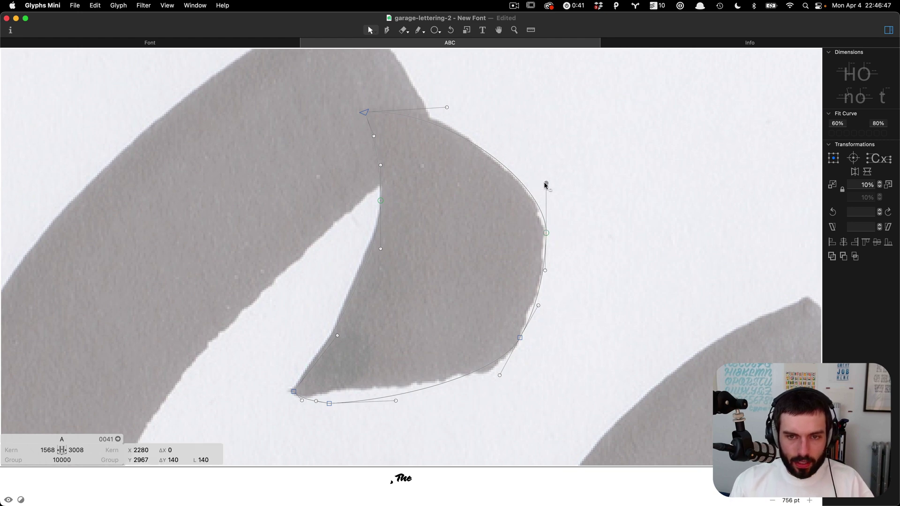
{"action": "mouse_move", "coordinate": [542, 186]}
{"action": "left_mouse_down"}
{"action": "mouse_move", "coordinate": [548, 197]}
{"action": "mouse_move", "coordinate": [546, 189]}
{"action": "left_mouse_up"}
Convert the lower-right node of the hooked stroke to a smooth node and deselect it.
{"action": "left_click_drag", "start_coordinate": [551, 342], "coordinate": [536, 332]}
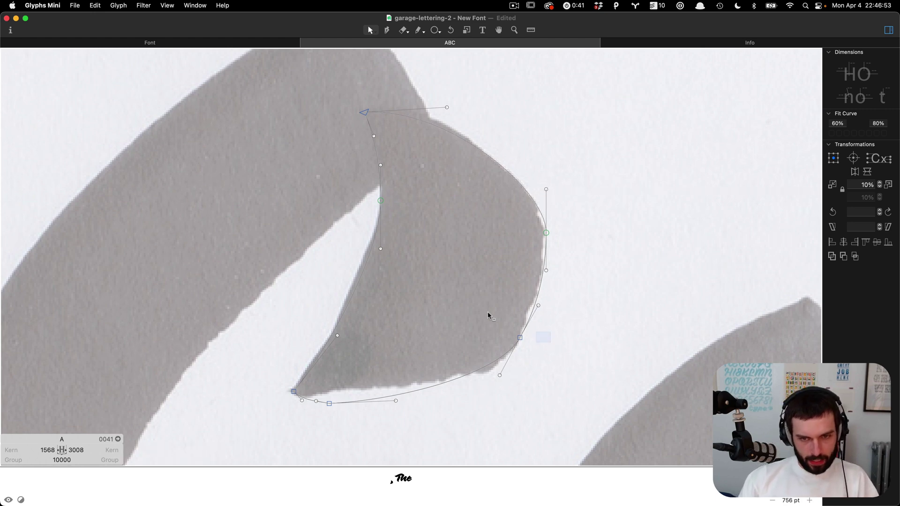
{"action": "left_click_drag", "start_coordinate": [488, 315], "coordinate": [488, 315]}
{"action": "key", "text": "Return"}
{"action": "left_click", "coordinate": [494, 326]}
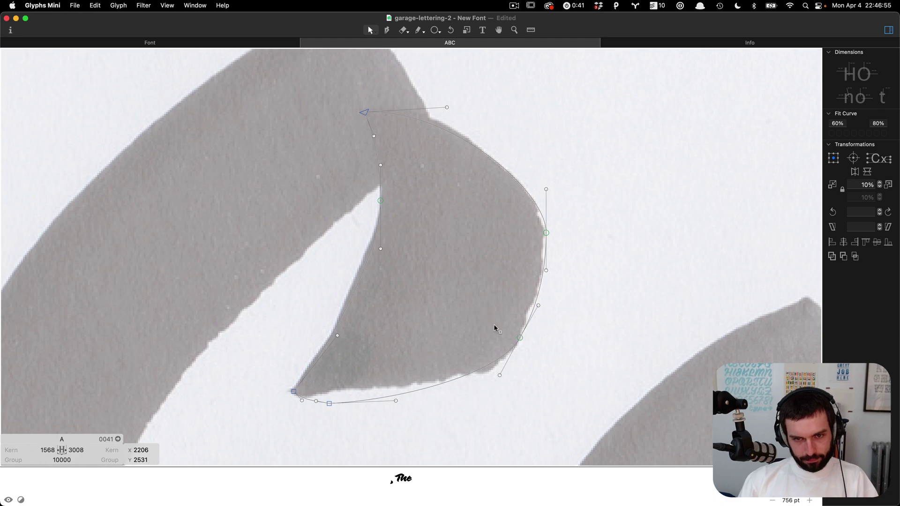
Make the bottom node of the hooked stroke smooth and level its handles horizontally.
{"action": "left_click_drag", "start_coordinate": [364, 384], "coordinate": [312, 435]}
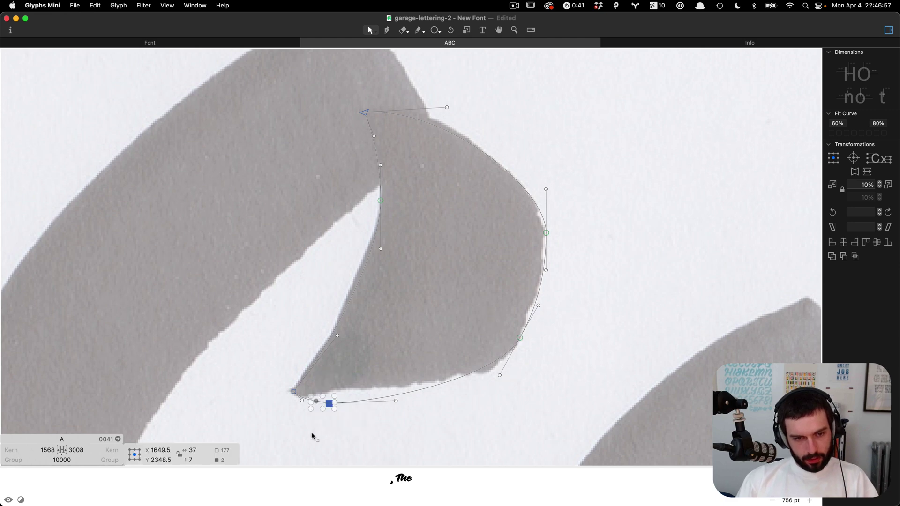
{"action": "key", "text": "Return"}
{"action": "left_click", "coordinate": [311, 435]}
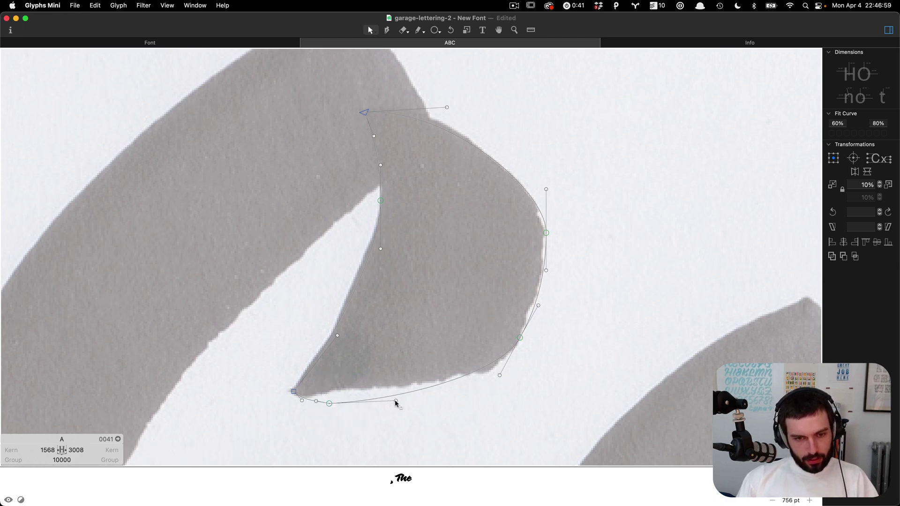
{"action": "left_click", "coordinate": [396, 402]}
{"action": "left_click_drag", "start_coordinate": [396, 404], "coordinate": [396, 404]}
{"action": "left_click", "coordinate": [478, 369]}
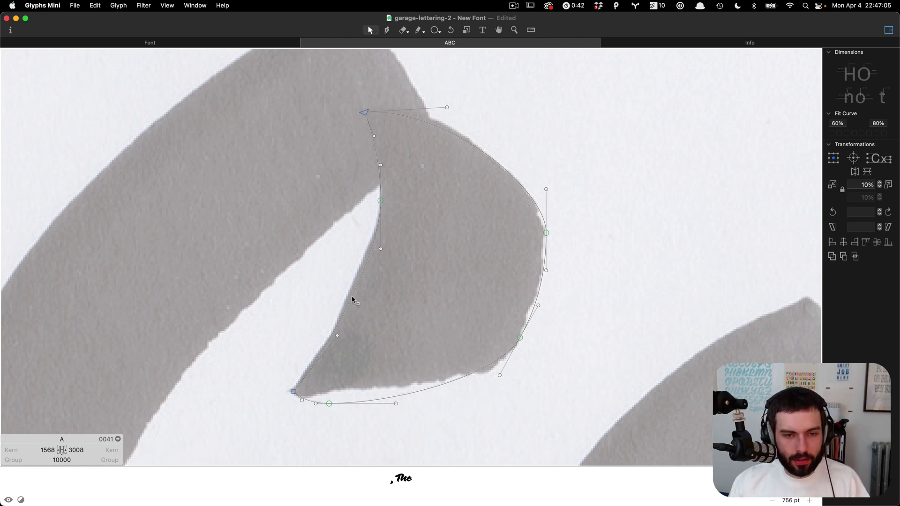
Refine the curve of the long inner edge and raise the top node's outgoing handle so the contour follows the sketch.
{"action": "left_click_drag", "start_coordinate": [352, 299], "coordinate": [379, 297]}
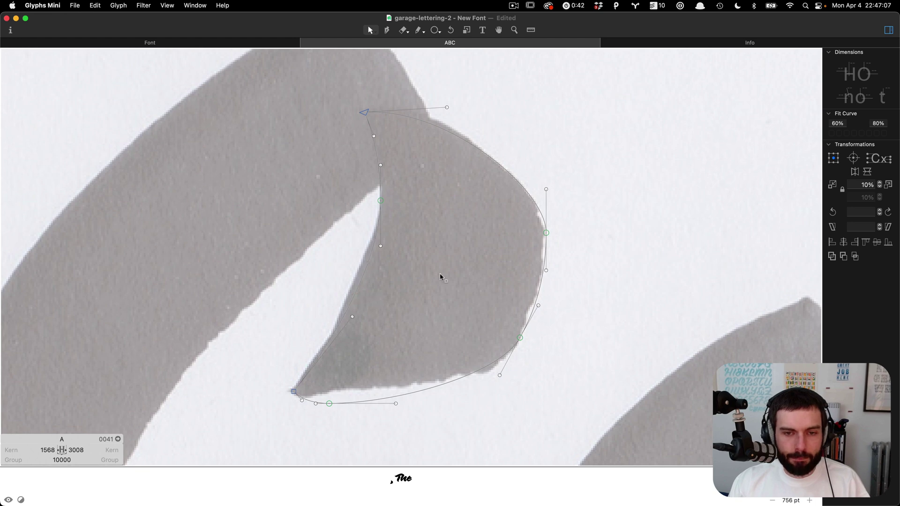
{"action": "scroll", "coordinate": [524, 249], "scroll_direction": "down", "scroll_amount": 5}
{"action": "scroll", "coordinate": [524, 248], "scroll_direction": "up", "scroll_amount": 3}
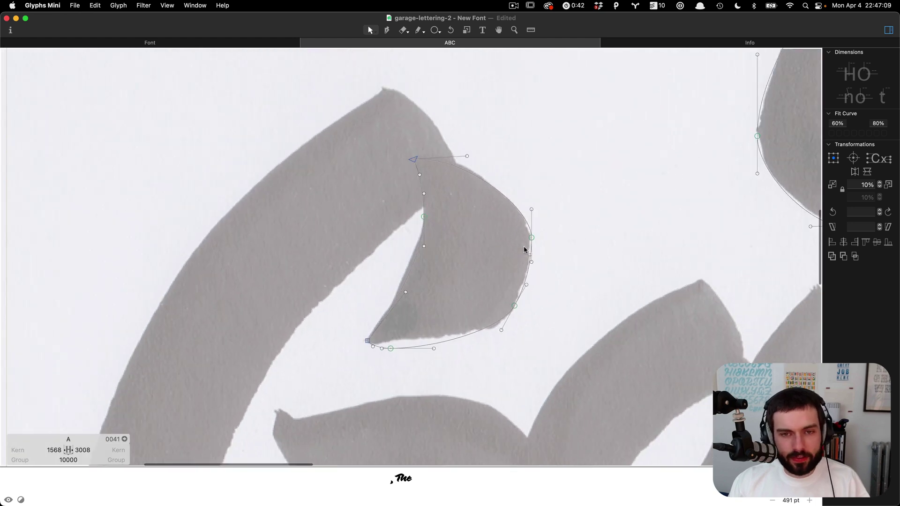
{"action": "left_click_drag", "start_coordinate": [462, 149], "coordinate": [463, 141]}
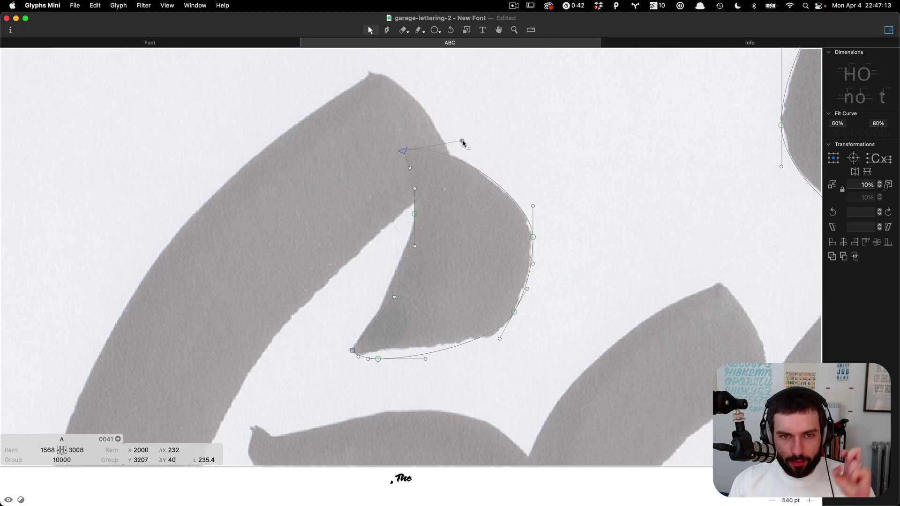
Nudge the rightmost smooth node of the hooked stroke slightly left to X 2277.
{"action": "scroll", "coordinate": [498, 191], "scroll_direction": "left", "scroll_amount": 1}
{"action": "left_click", "coordinate": [537, 238]}
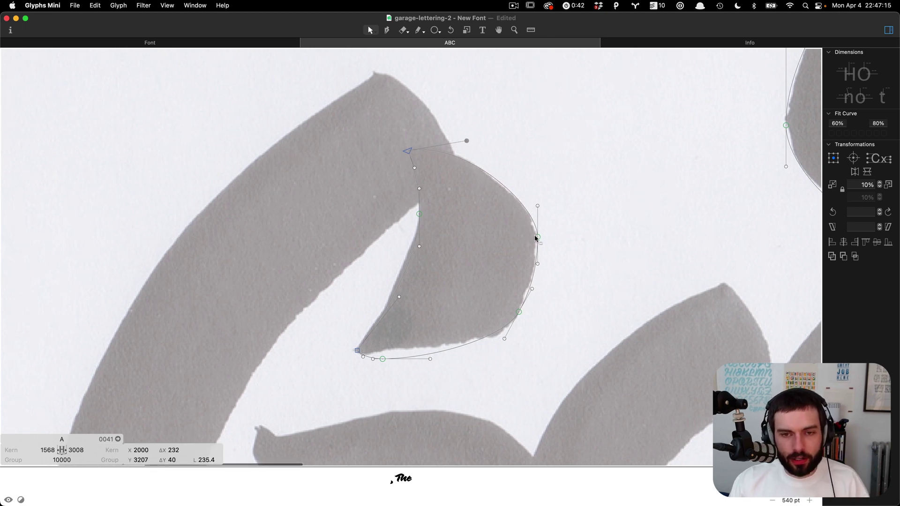
{"action": "left_click_drag", "start_coordinate": [538, 240], "coordinate": [538, 239]}
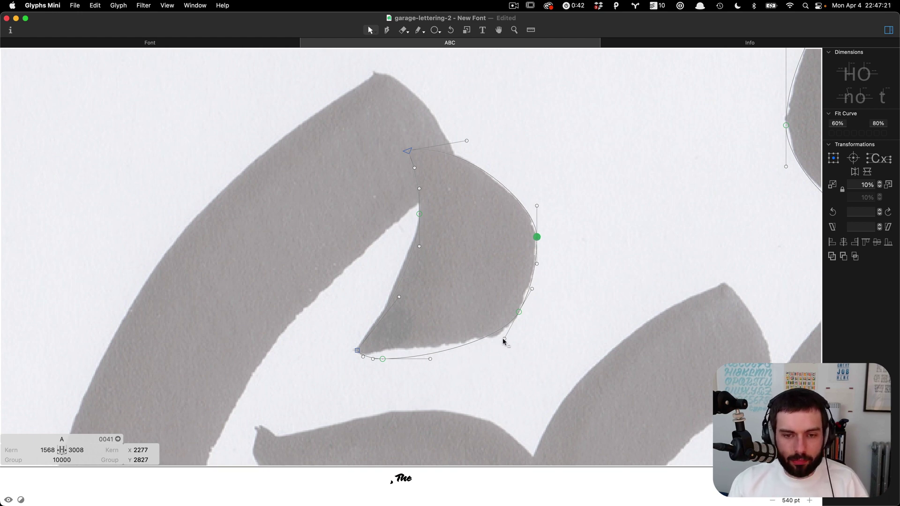
Slide the bottom smooth node slightly right between its handles and fine-tune the handle at the lower-left tip.
{"action": "scroll", "coordinate": [446, 368], "scroll_direction": "up", "scroll_amount": 3}
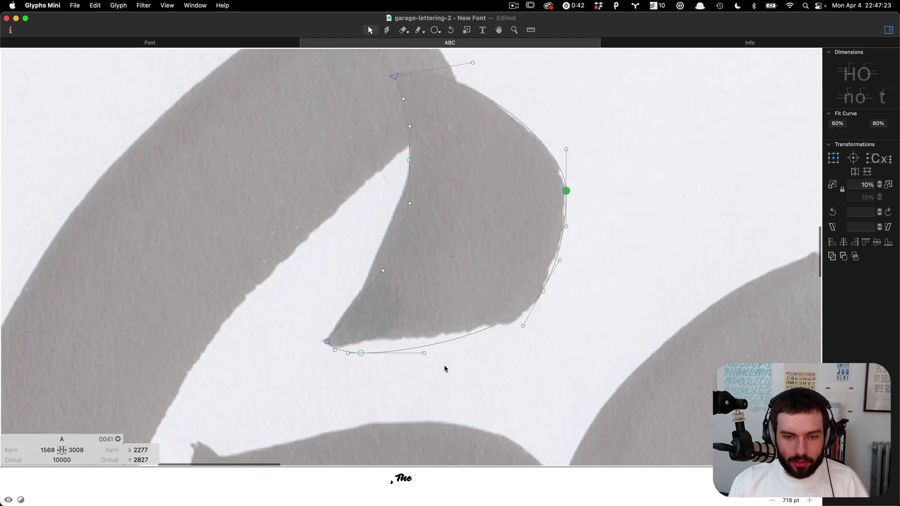
{"action": "left_click", "coordinate": [445, 369]}
{"action": "left_click_drag", "start_coordinate": [361, 353], "coordinate": [369, 355]}
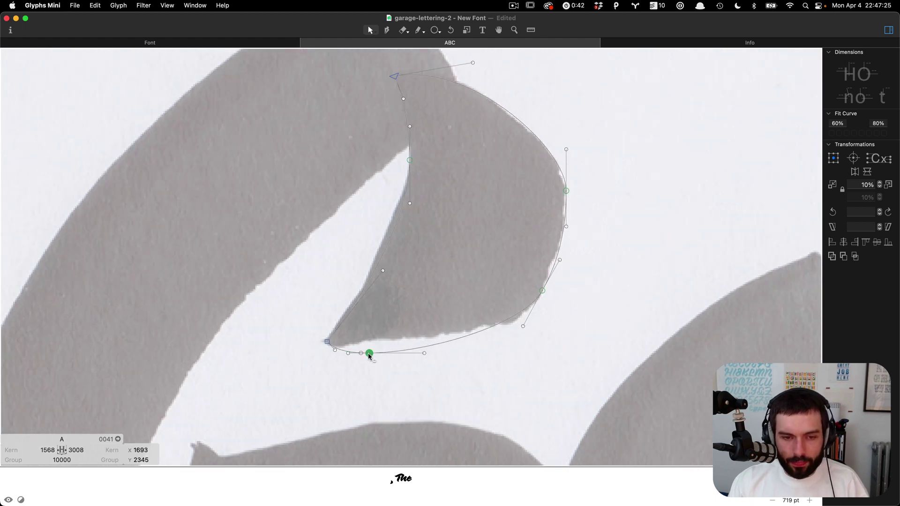
{"action": "left_click", "coordinate": [355, 347]}
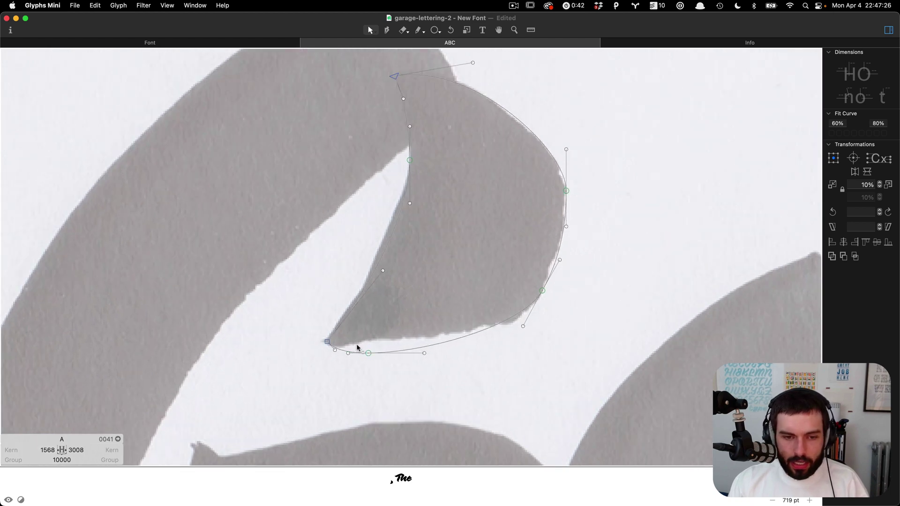
{"action": "left_click", "coordinate": [331, 362]}
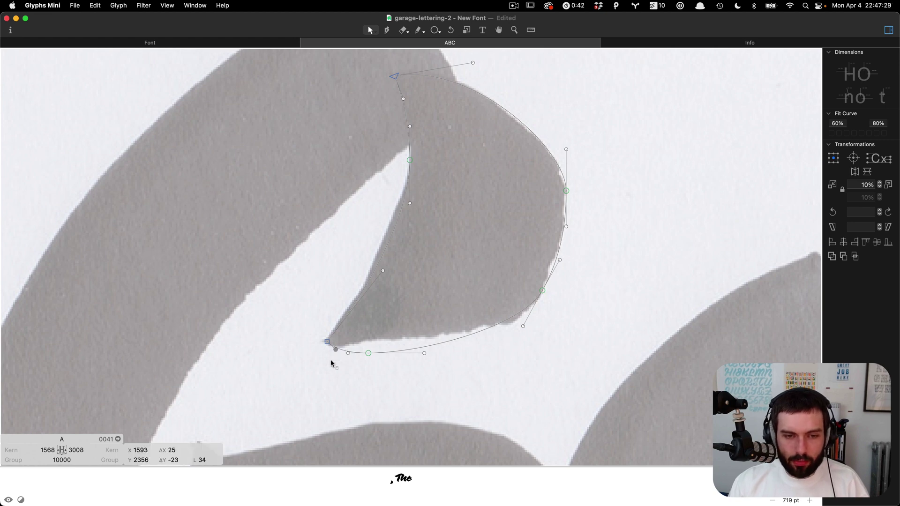
Deselect the contour and preview the hooked stroke as a filled shape to check its curves.
{"action": "scroll", "coordinate": [419, 355], "scroll_direction": "down", "scroll_amount": 3}
{"action": "left_click", "coordinate": [455, 277]}
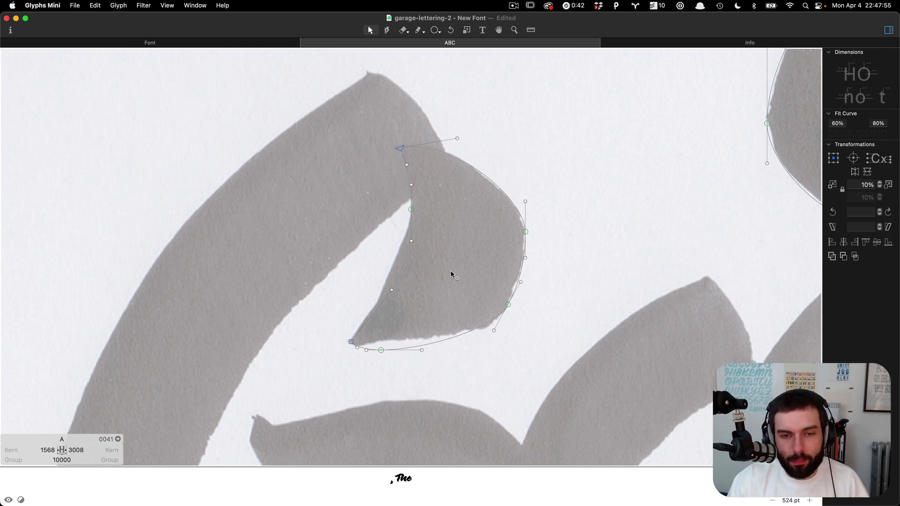
{"action": "scroll", "coordinate": [446, 246], "scroll_direction": "up", "scroll_amount": 3}
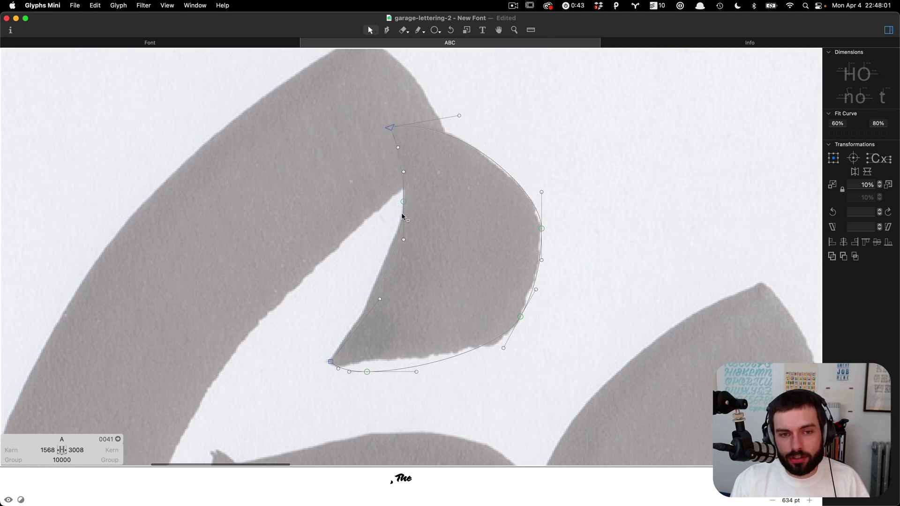
{"action": "key", "text": "t"}
{"action": "scroll", "coordinate": [442, 238], "scroll_direction": "down", "scroll_amount": 3}
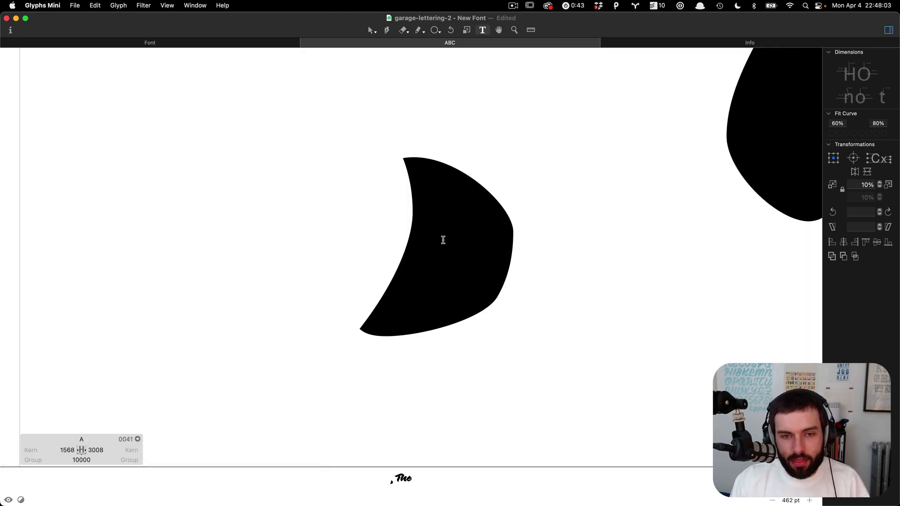
Return to outline editing and refine the hooked stroke's lower inner curve and upper-right outer curve against the sketch.
{"action": "scroll", "coordinate": [450, 240], "scroll_direction": "down", "scroll_amount": 3}
{"action": "scroll", "coordinate": [463, 238], "scroll_direction": "up", "scroll_amount": 5}
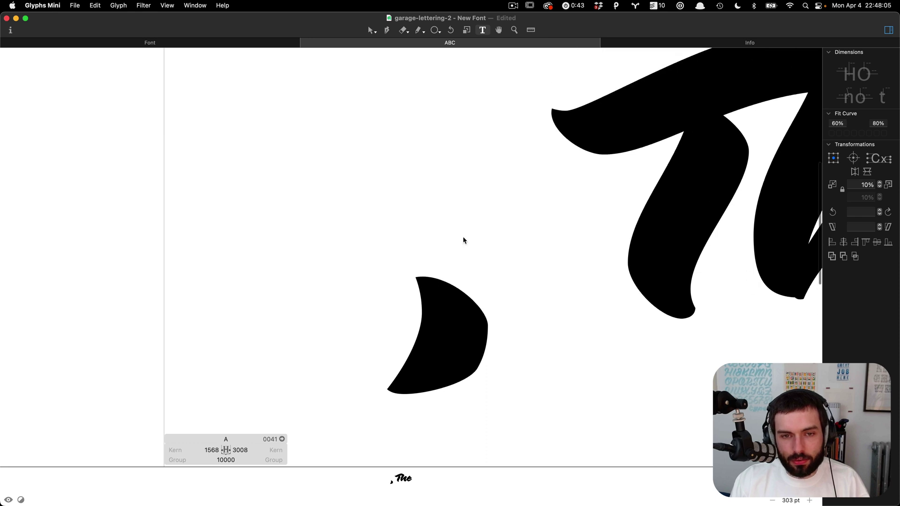
{"action": "scroll", "coordinate": [463, 237], "scroll_direction": "right", "scroll_amount": 5}
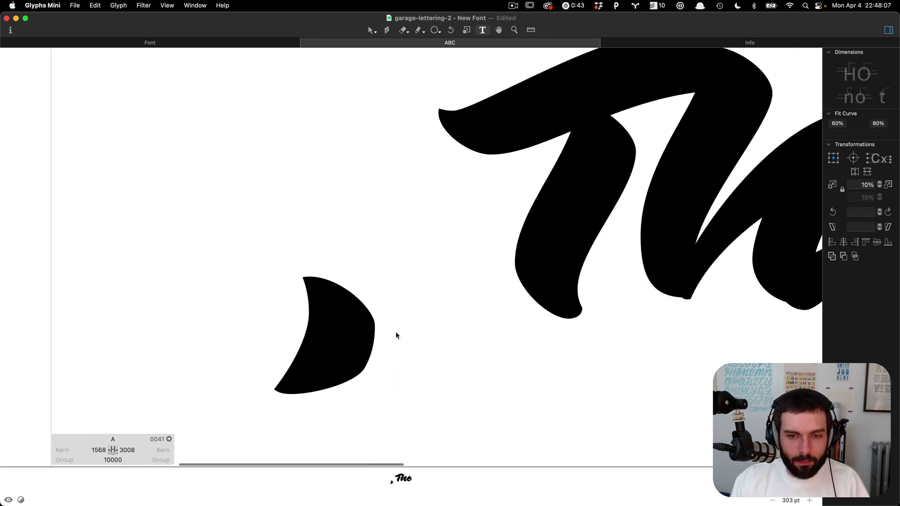
{"action": "scroll", "coordinate": [341, 348], "scroll_direction": "up", "scroll_amount": 3}
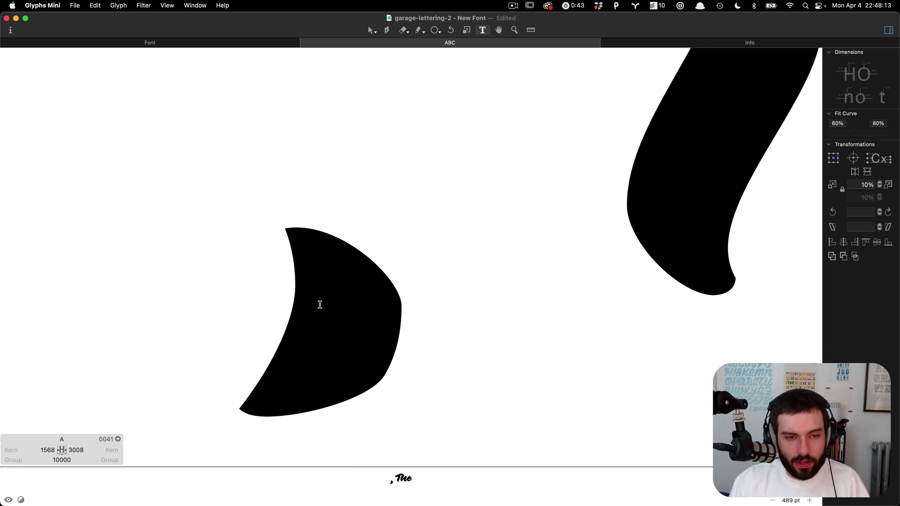
{"action": "key", "text": "Escape"}
{"action": "scroll", "coordinate": [279, 354], "scroll_direction": "up", "scroll_amount": 2}
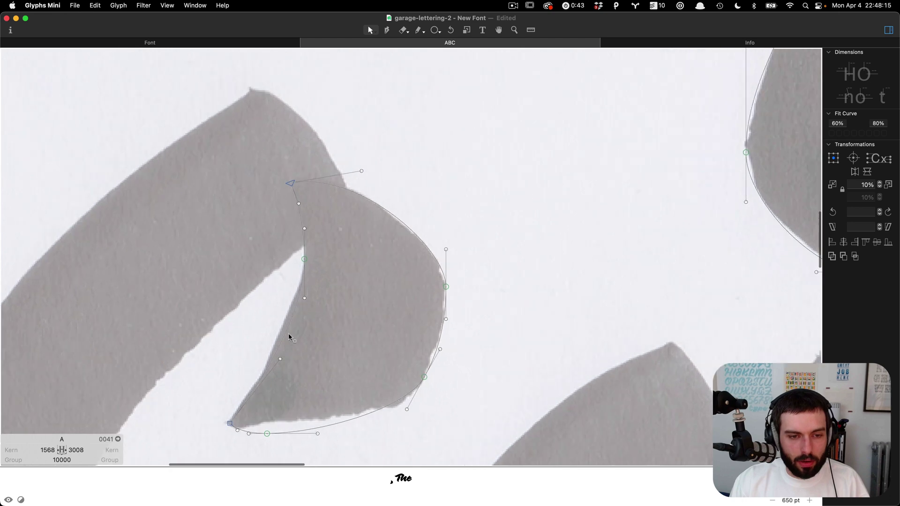
{"action": "left_click_drag", "start_coordinate": [296, 331], "coordinate": [294, 336]}
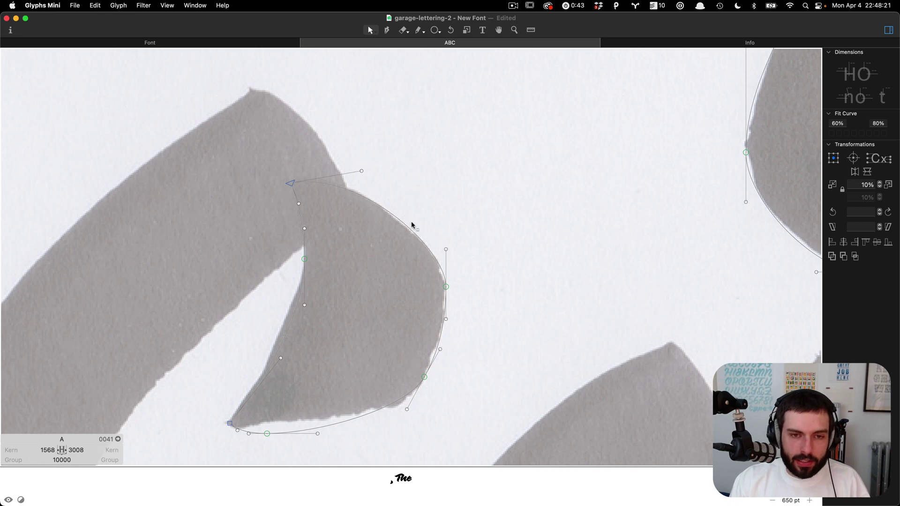
{"action": "left_click_drag", "start_coordinate": [410, 227], "coordinate": [411, 227]}
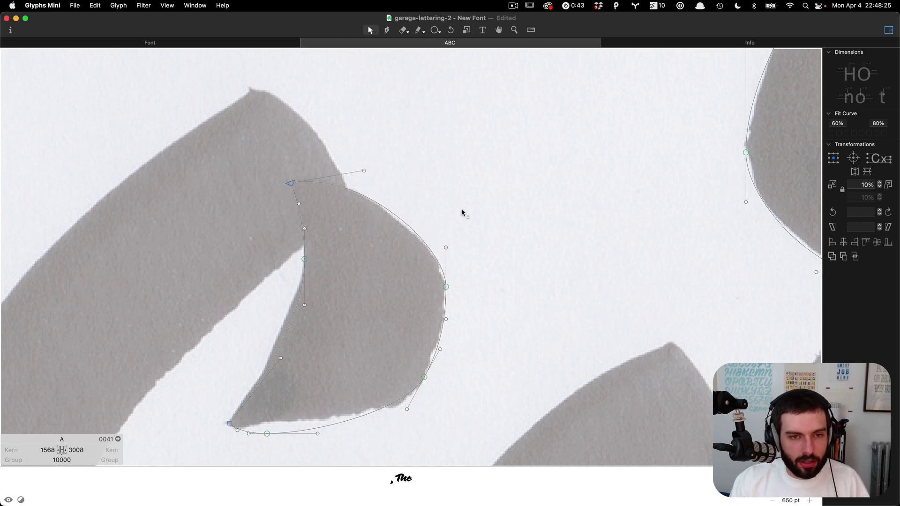
Raise the top node's outgoing handle to X 2008, Y 3221 so the outer curve leaves the corner more steeply.
{"action": "scroll", "coordinate": [463, 213], "scroll_direction": "down", "scroll_amount": 3}
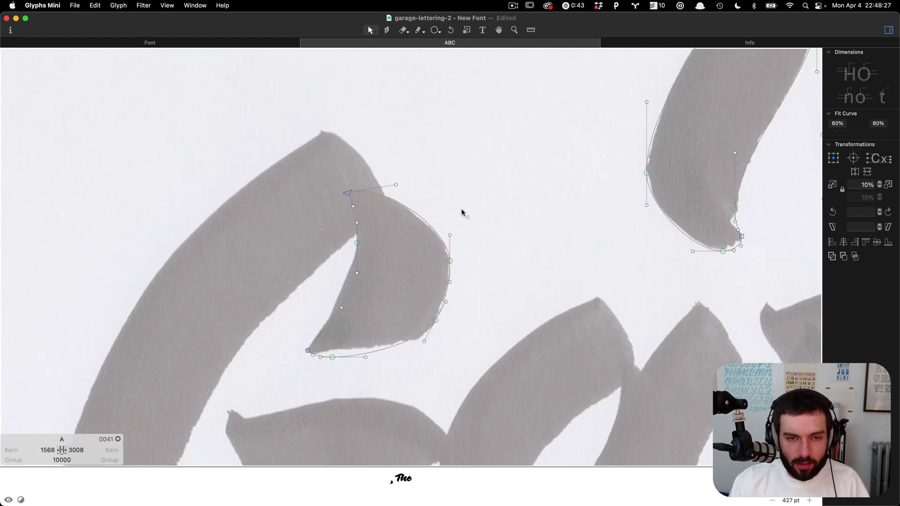
{"action": "scroll", "coordinate": [350, 273], "scroll_direction": "up", "scroll_amount": 2}
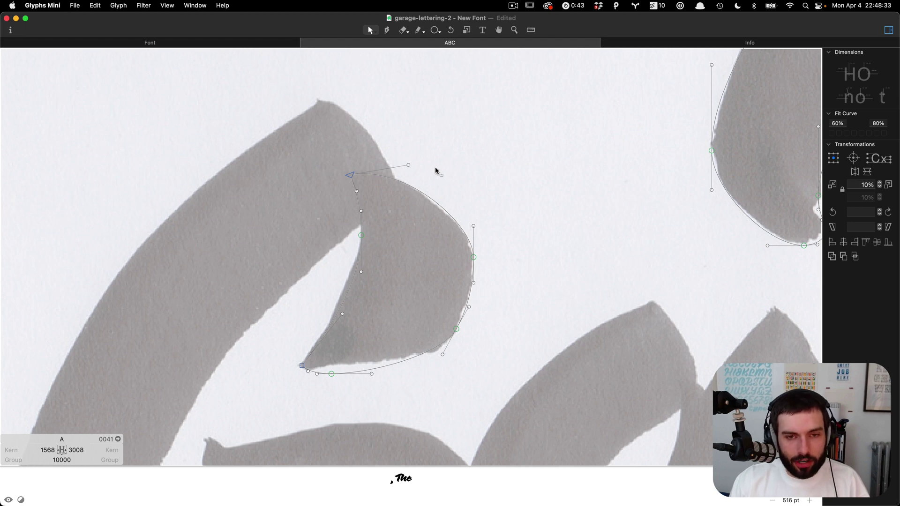
{"action": "left_click", "coordinate": [409, 166]}
{"action": "left_click_drag", "start_coordinate": [409, 165], "coordinate": [409, 162]}
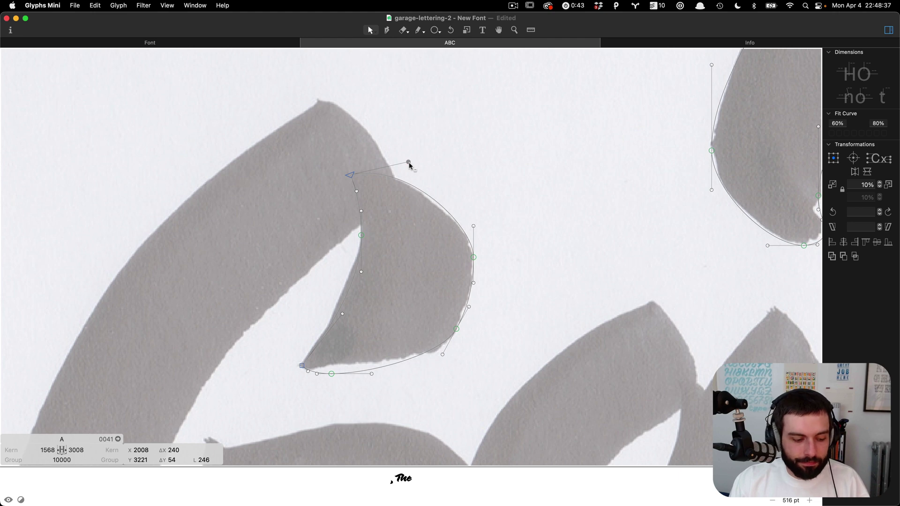
Lengthen the rightmost node's upper handle and shorten the top node's outgoing handle to round the hooked stroke's outer curve.
{"action": "scroll", "coordinate": [408, 162], "scroll_direction": "up", "scroll_amount": 2}
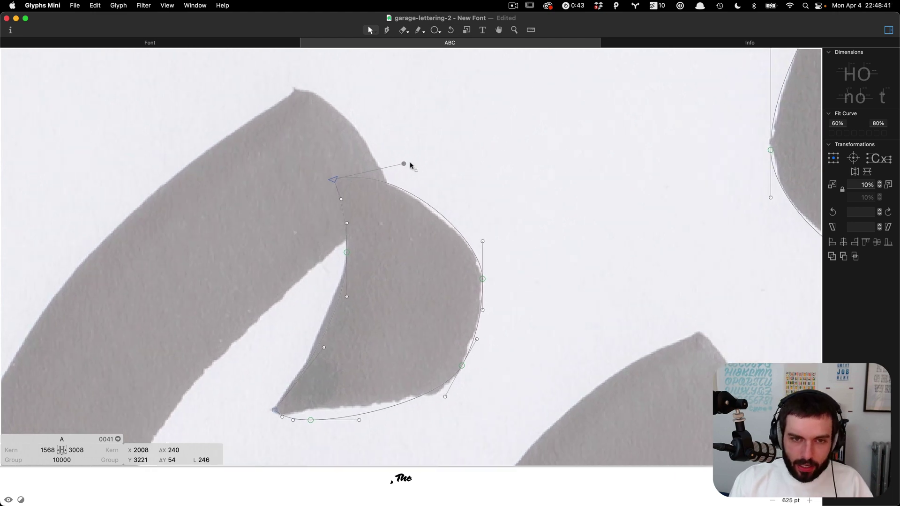
{"action": "left_click", "coordinate": [480, 242]}
{"action": "mouse_move", "coordinate": [482, 243]}
{"action": "left_mouse_down"}
{"action": "mouse_move", "coordinate": [504, 201]}
{"action": "mouse_move", "coordinate": [408, 279]}
{"action": "mouse_move", "coordinate": [492, 226]}
{"action": "mouse_move", "coordinate": [434, 284]}
{"action": "mouse_move", "coordinate": [480, 243]}
{"action": "mouse_move", "coordinate": [485, 193]}
{"action": "mouse_move", "coordinate": [484, 231]}
{"action": "left_mouse_up"}
{"action": "left_click_drag", "start_coordinate": [442, 204], "coordinate": [435, 215]}
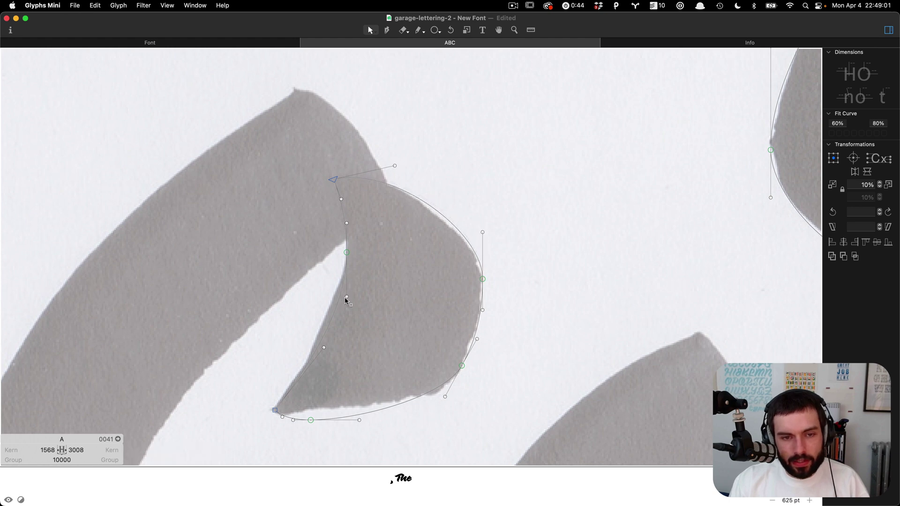
Try tilting the handles of the inner edge's smooth node and applying different Fit Curve strengths to the segment below it.
{"action": "left_click_drag", "start_coordinate": [345, 297], "coordinate": [341, 302]}
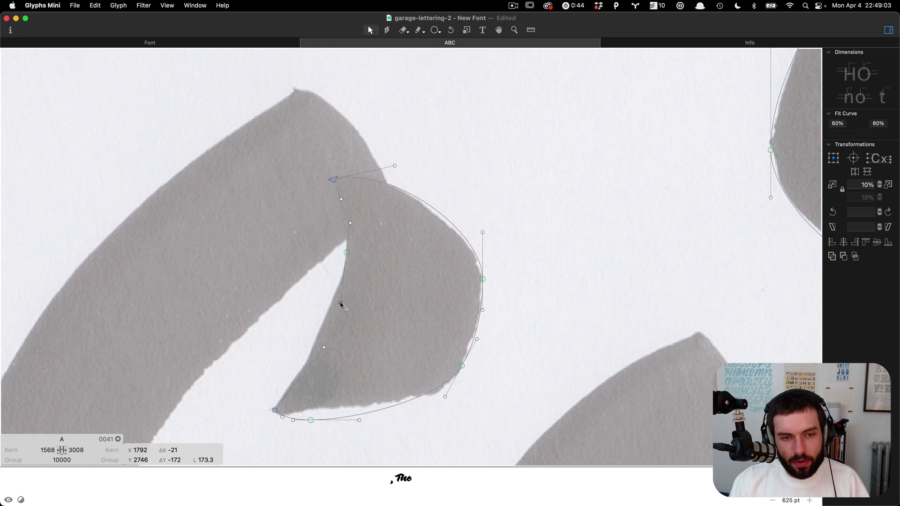
{"action": "left_click", "coordinate": [330, 323]}
{"action": "key", "text": "ctrl+alt+super+1"}
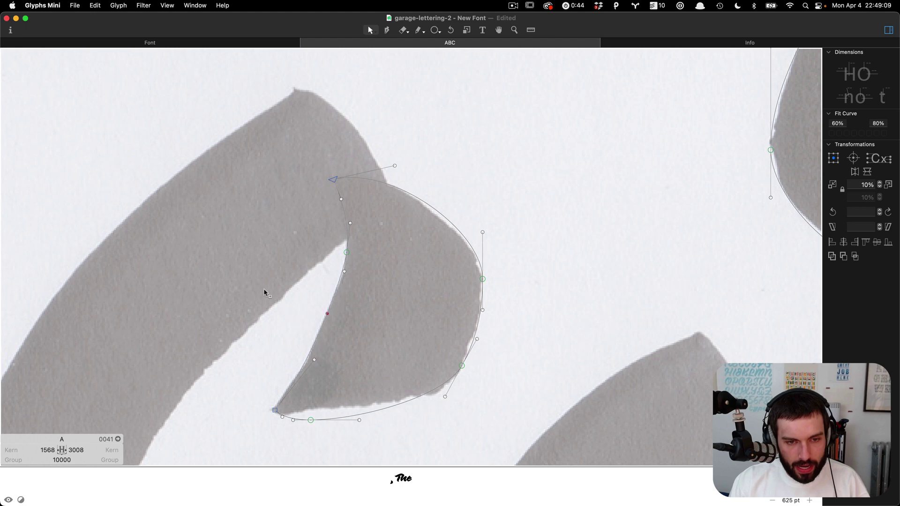
{"action": "key", "text": "ctrl+alt+super+8"}
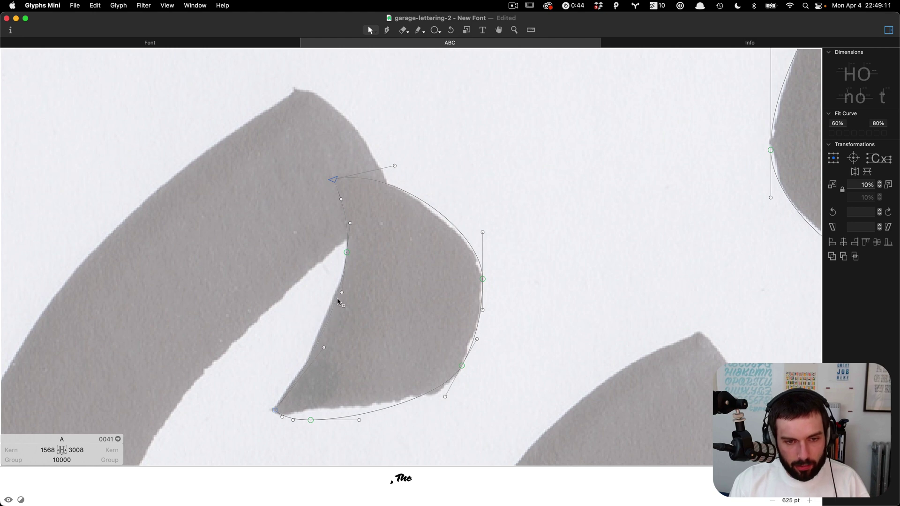
Set the inner smooth node's handles vertical again and rebalance the long curve running down to the lower-left tip.
{"action": "left_click_drag", "start_coordinate": [341, 293], "coordinate": [347, 270]}
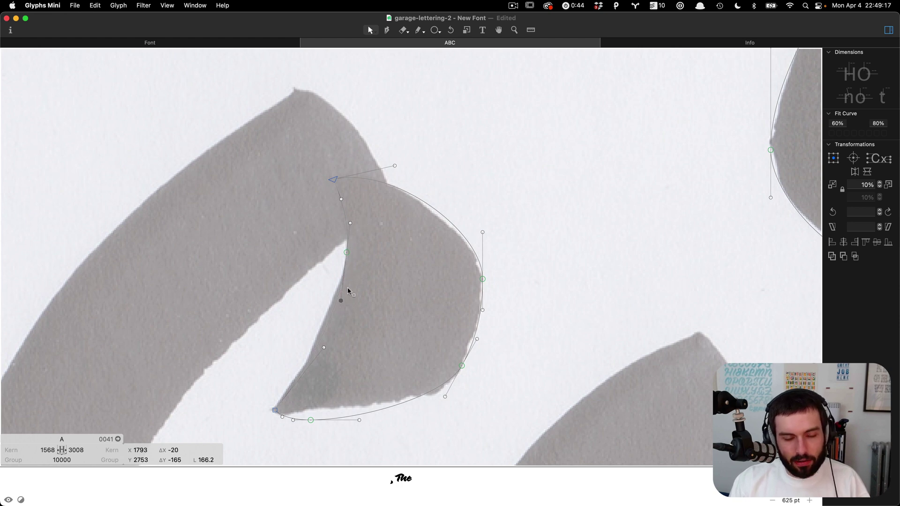
{"action": "left_click_drag", "start_coordinate": [344, 303], "coordinate": [309, 310]}
{"action": "left_click", "coordinate": [331, 321]}
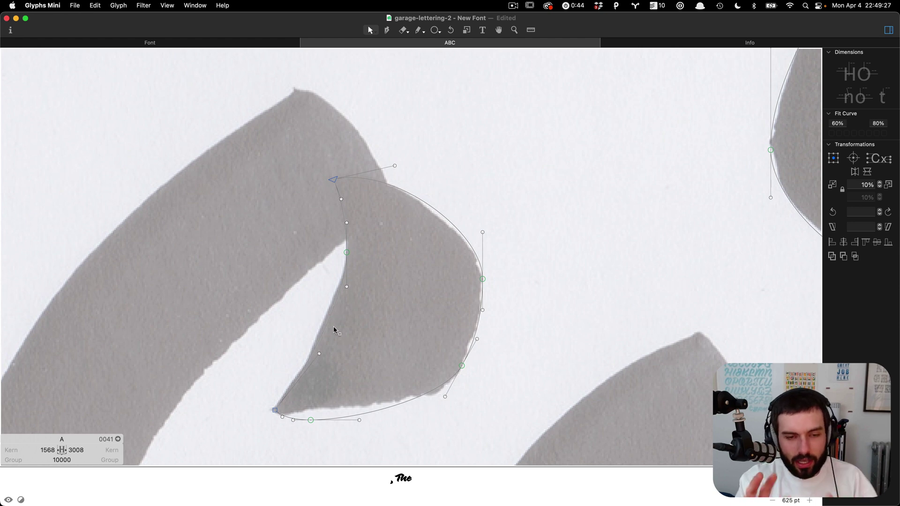
Extend the lower-right node's lower handle to X 2126, Y 2409, shift the bottom smooth node right, and select the tip's handle.
{"action": "scroll", "coordinate": [441, 288], "scroll_direction": "down", "scroll_amount": 10}
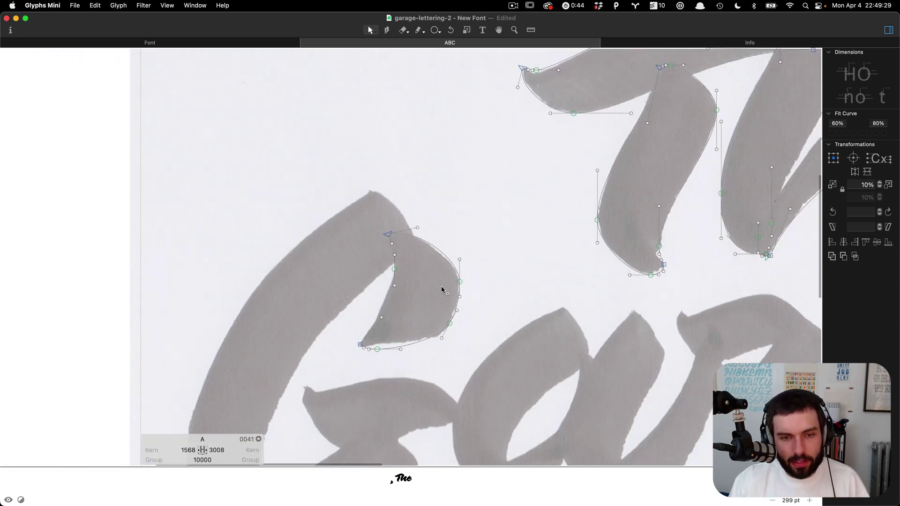
{"action": "scroll", "coordinate": [441, 288], "scroll_direction": "up", "scroll_amount": 6}
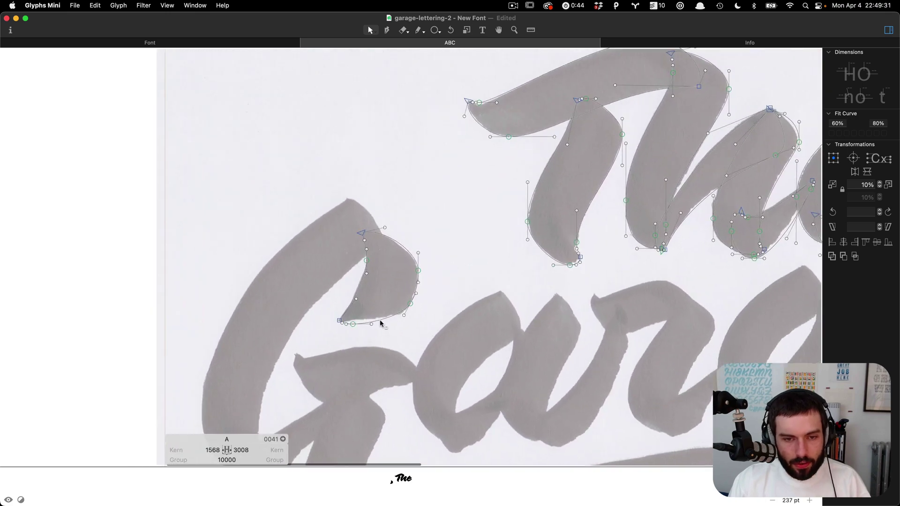
{"action": "scroll", "coordinate": [408, 302], "scroll_direction": "up", "scroll_amount": 3}
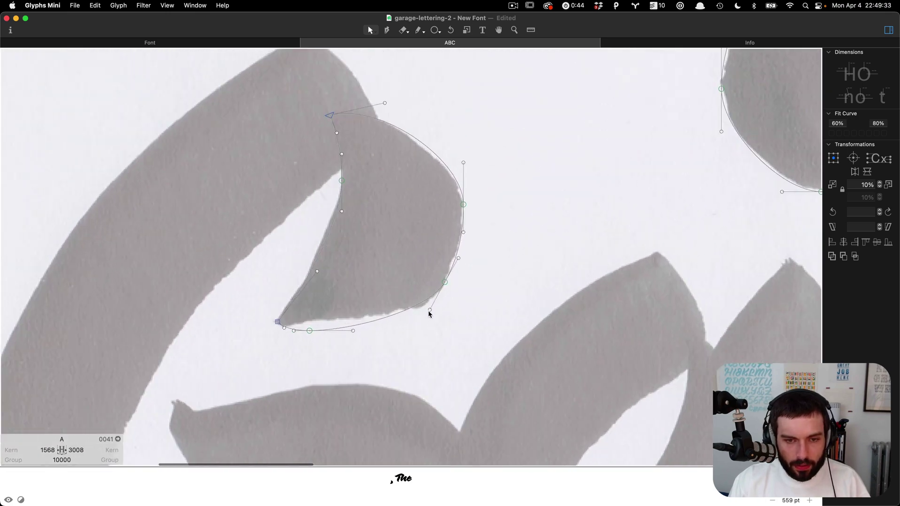
{"action": "left_click_drag", "start_coordinate": [429, 310], "coordinate": [422, 314]}
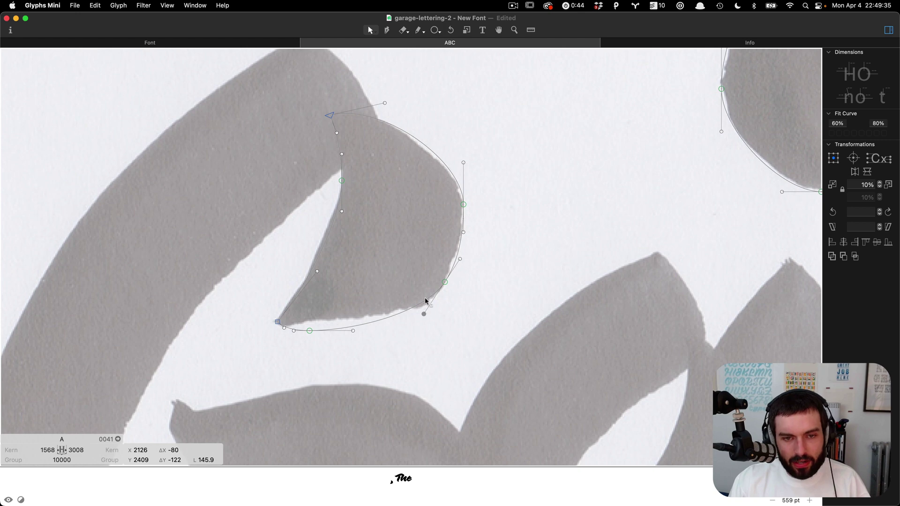
{"action": "left_click_drag", "start_coordinate": [355, 332], "coordinate": [302, 332]}
{"action": "left_click", "coordinate": [284, 329]}
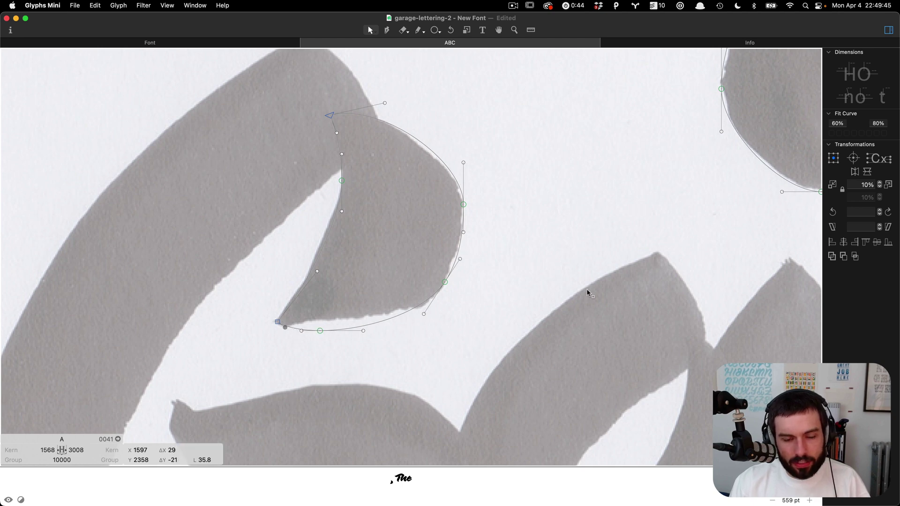
Start a new contour for the G's long stroke at X 1963, Y 3057 inside the hook, adding the top corner at X 1649, Y 3478.
{"action": "scroll", "coordinate": [406, 243], "scroll_direction": "down", "scroll_amount": 6}
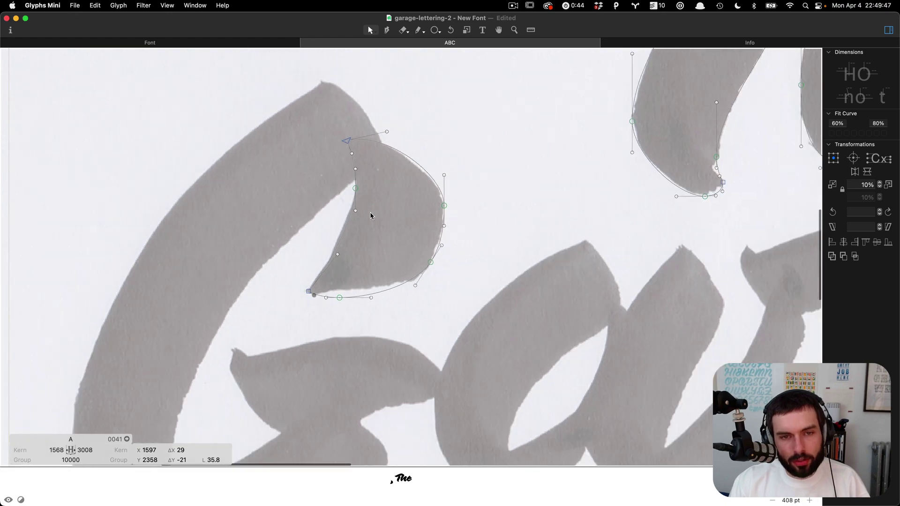
{"action": "scroll", "coordinate": [364, 218], "scroll_direction": "down", "scroll_amount": 3}
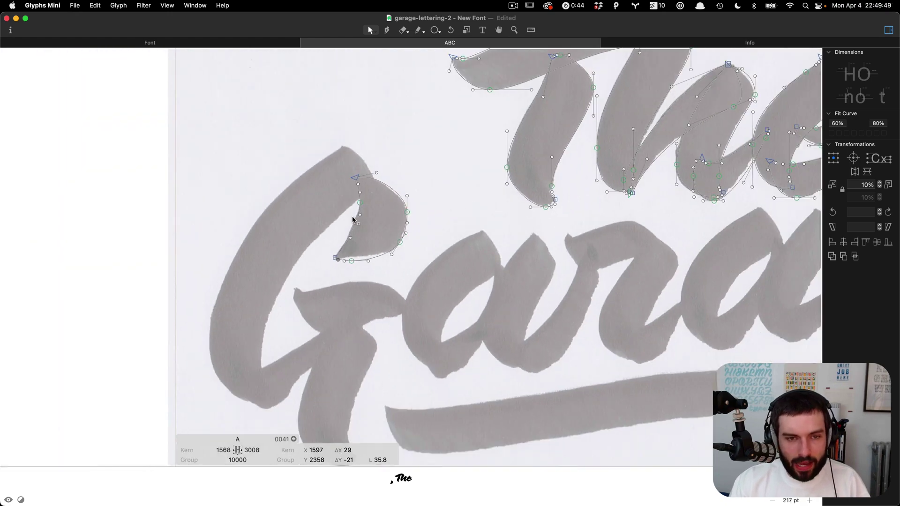
{"action": "scroll", "coordinate": [266, 198], "scroll_direction": "up", "scroll_amount": 2}
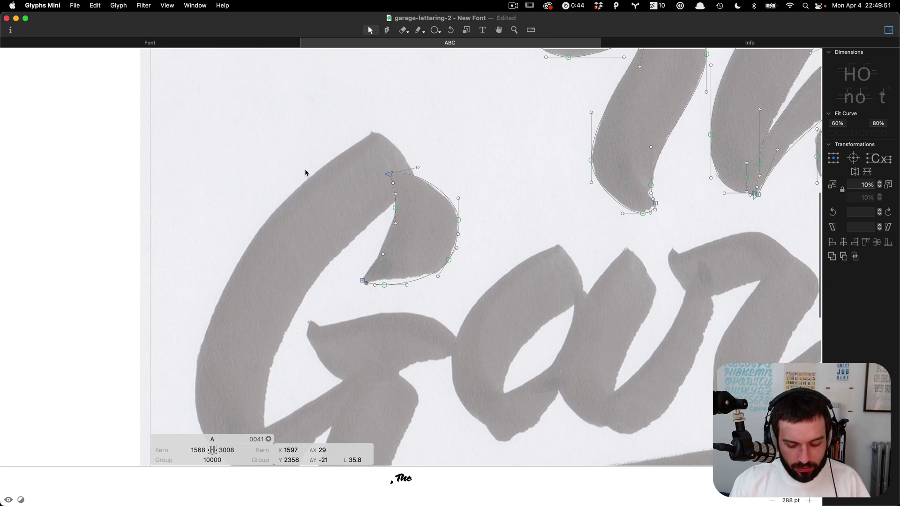
{"action": "key", "text": "p"}
{"action": "scroll", "coordinate": [342, 183], "scroll_direction": "up", "scroll_amount": 1}
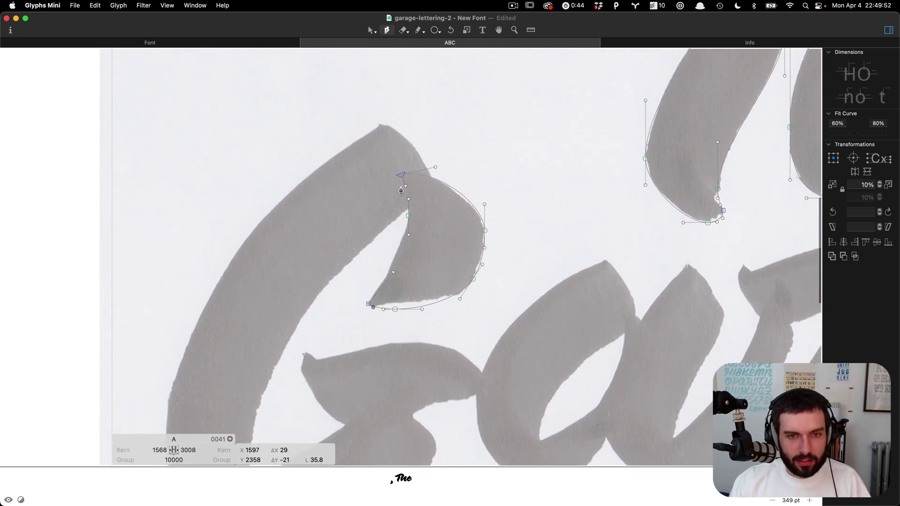
{"action": "left_click", "coordinate": [433, 193]}
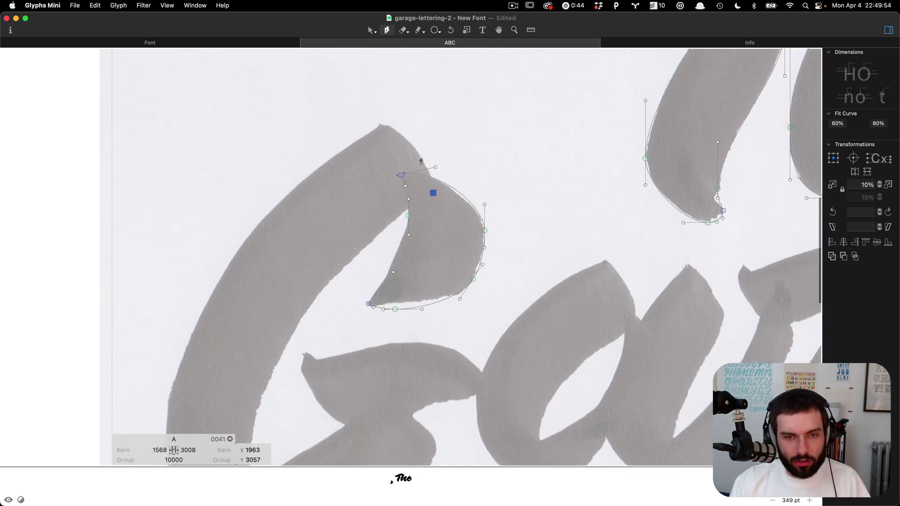
{"action": "left_click", "coordinate": [382, 129]}
Continue with corner nodes at the G's leftmost edge, around its bottom and on its inner edge, and close the contour inside the hook.
{"action": "scroll", "coordinate": [382, 129], "scroll_direction": "down", "scroll_amount": 2}
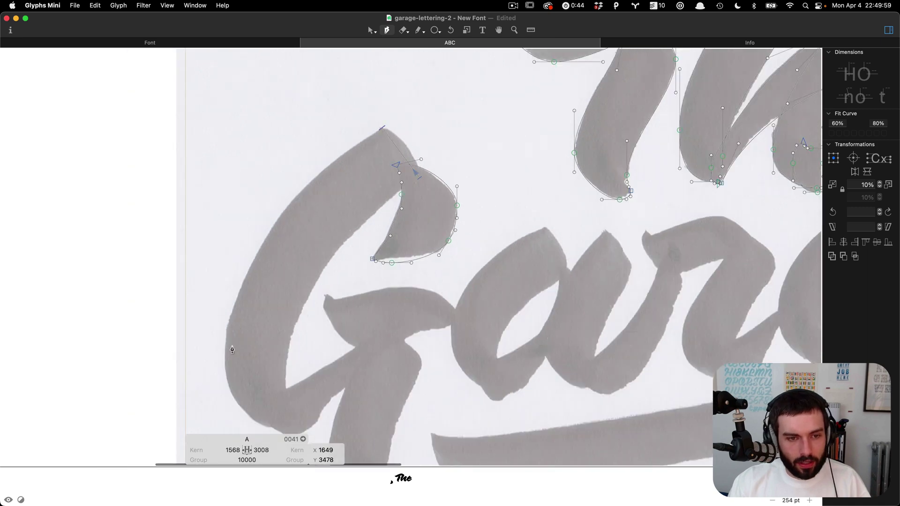
{"action": "left_click", "coordinate": [225, 359]}
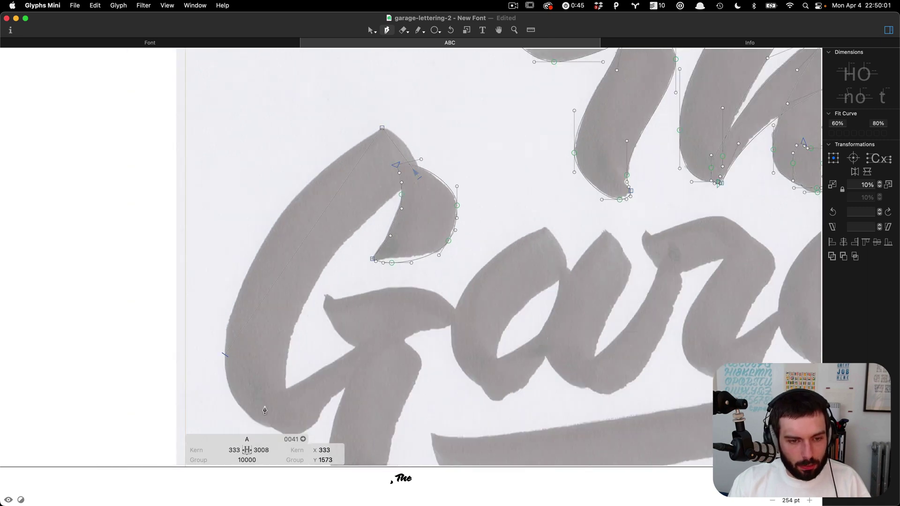
{"action": "left_click", "coordinate": [272, 427]}
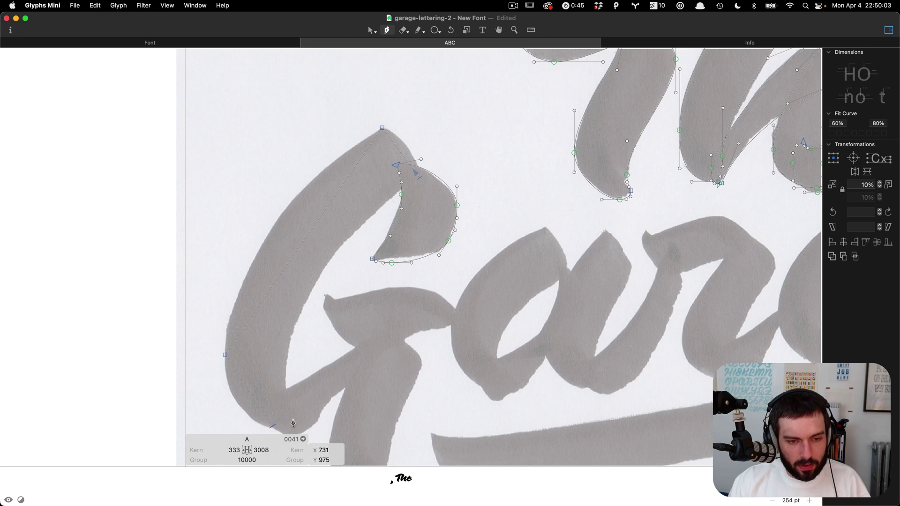
{"action": "left_click", "coordinate": [295, 418]}
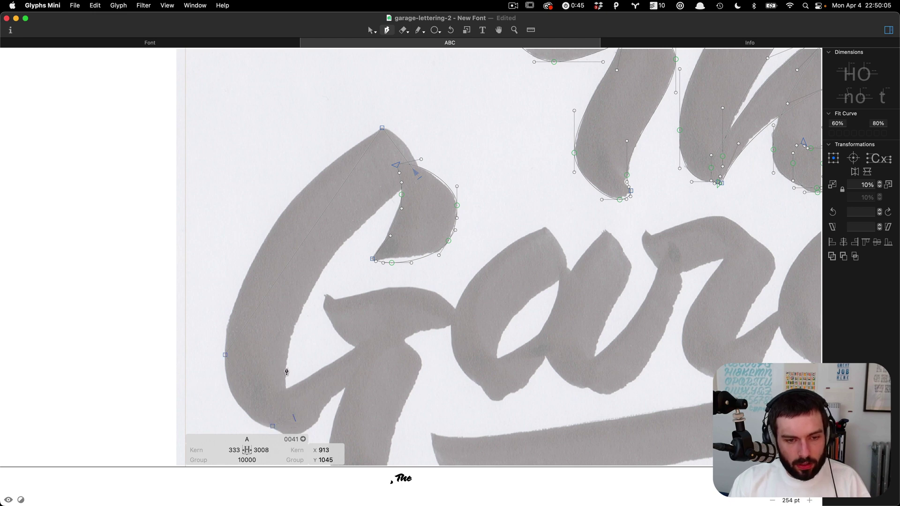
{"action": "left_click", "coordinate": [285, 368]}
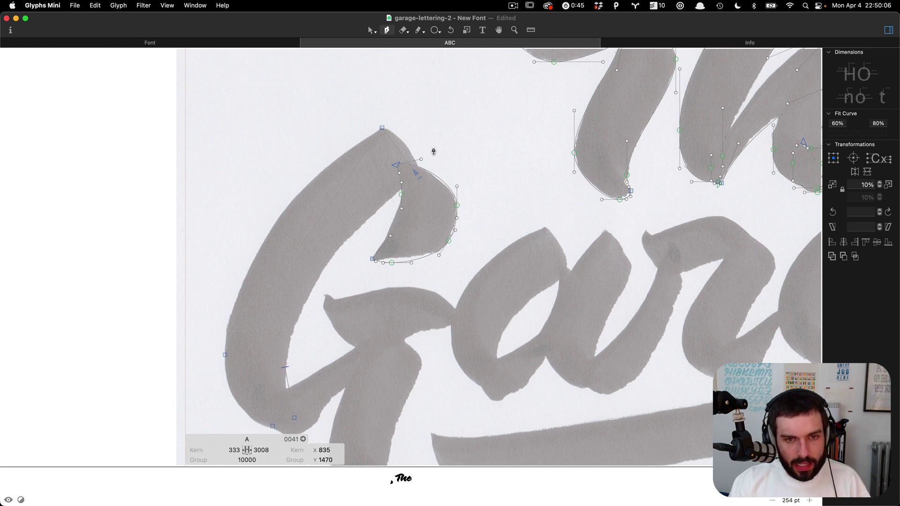
{"action": "left_click", "coordinate": [420, 182]}
{"action": "key", "text": "v"}
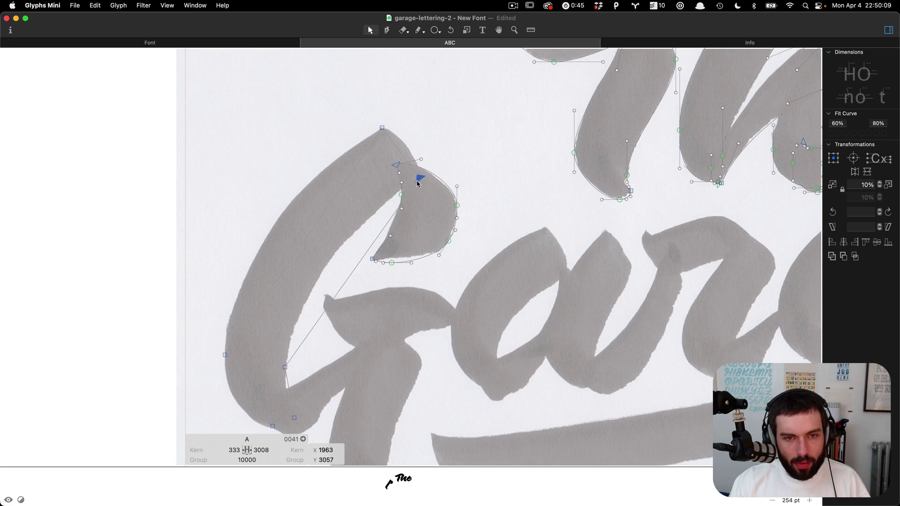
{"action": "scroll", "coordinate": [397, 150], "scroll_direction": "down", "scroll_amount": 3}
{"action": "scroll", "coordinate": [286, 161], "scroll_direction": "up", "scroll_amount": 5}
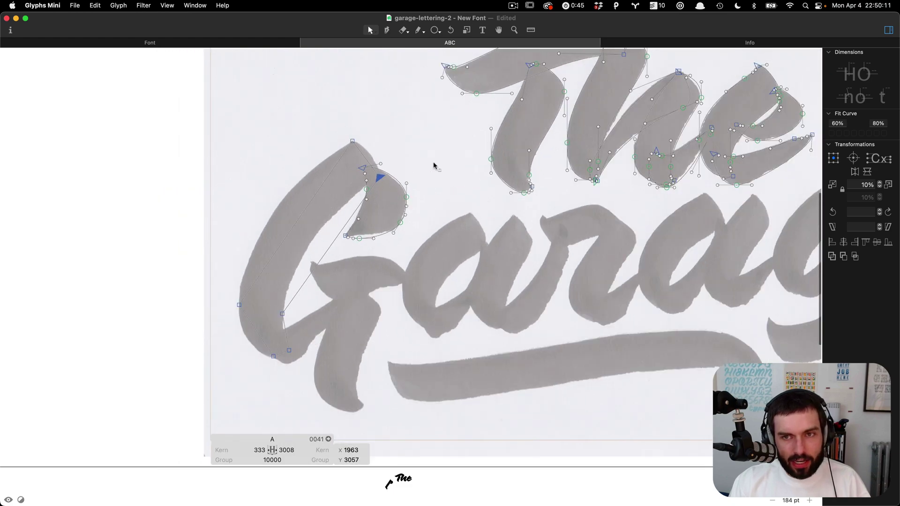
{"action": "scroll", "coordinate": [444, 156], "scroll_direction": "up", "scroll_amount": 3}
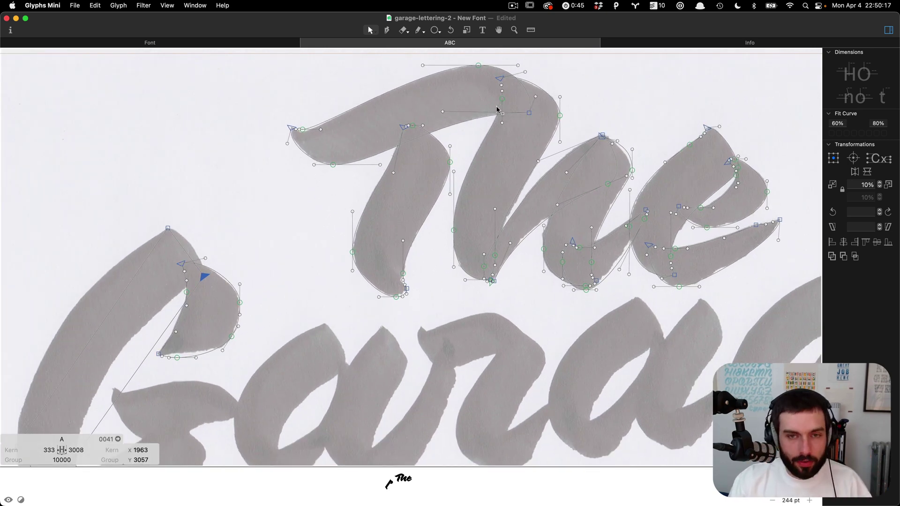
{"action": "scroll", "coordinate": [417, 147], "scroll_direction": "right", "scroll_amount": 5}
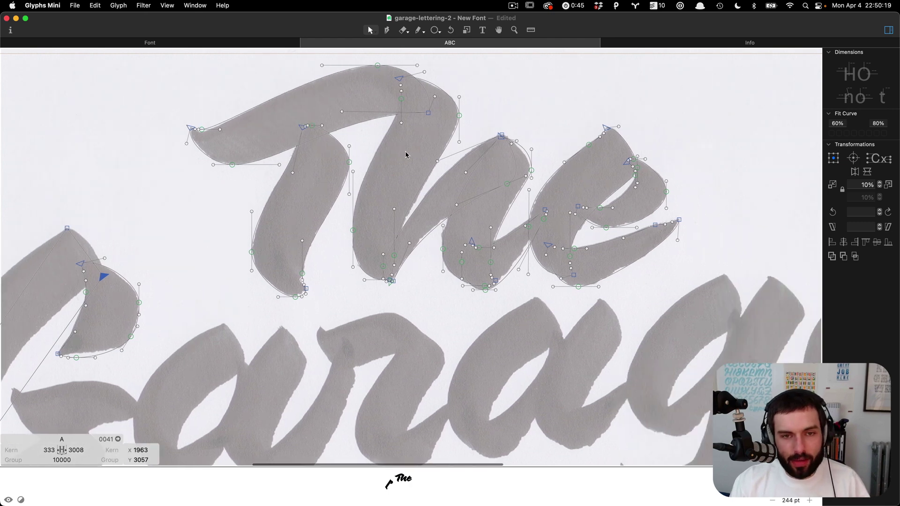
Curve the segment between the G's top corner and the hook's inner node along the brush edge, setting that node's handle vertical at X 1963, Y 3239.
{"action": "scroll", "coordinate": [406, 155], "scroll_direction": "right", "scroll_amount": 1}
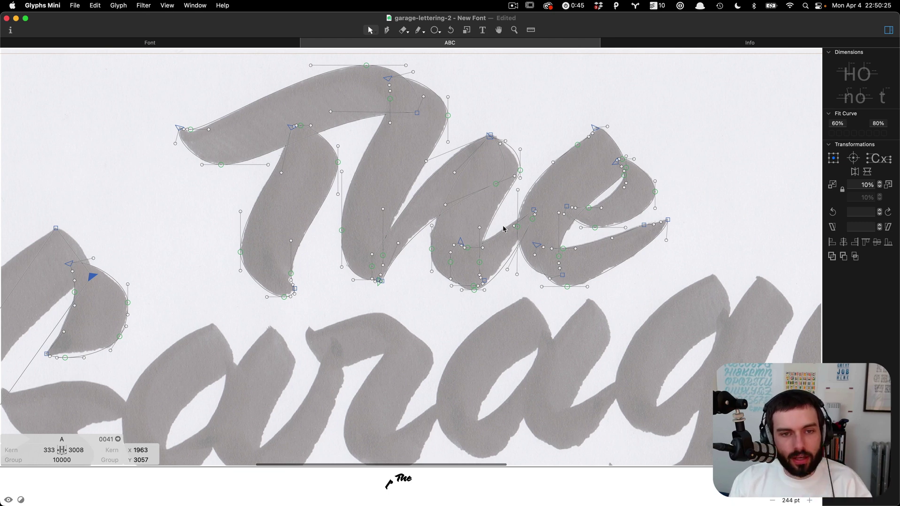
{"action": "scroll", "coordinate": [511, 228], "scroll_direction": "left", "scroll_amount": 5}
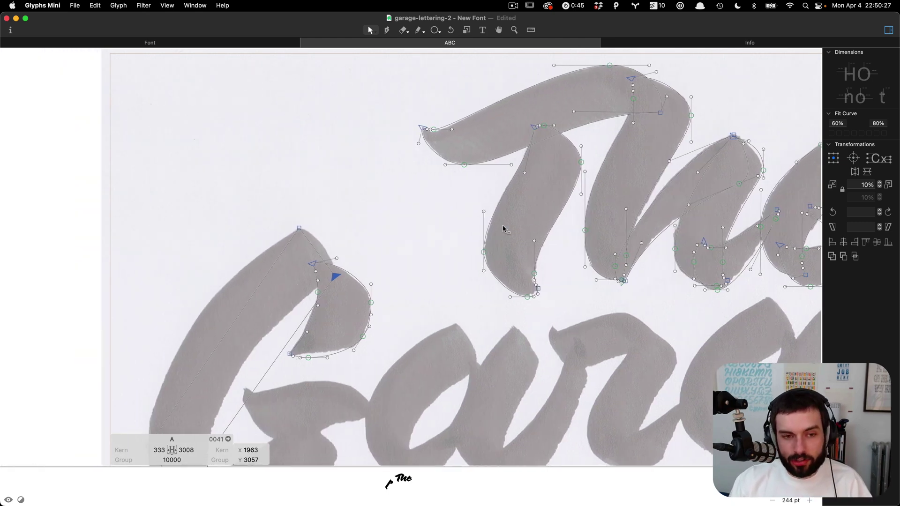
{"action": "scroll", "coordinate": [338, 212], "scroll_direction": "down", "scroll_amount": 3}
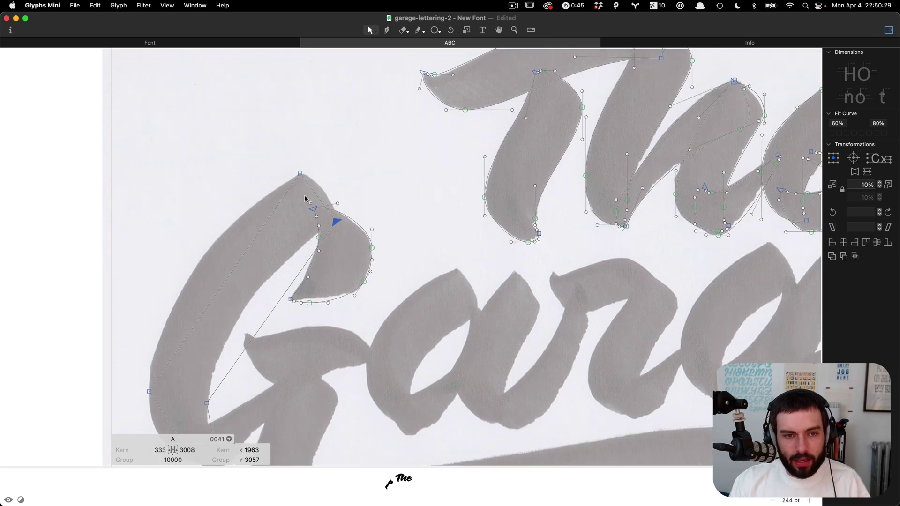
{"action": "scroll", "coordinate": [329, 201], "scroll_direction": "up", "scroll_amount": 5}
{"action": "left_click", "coordinate": [338, 205], "text": "alt"}
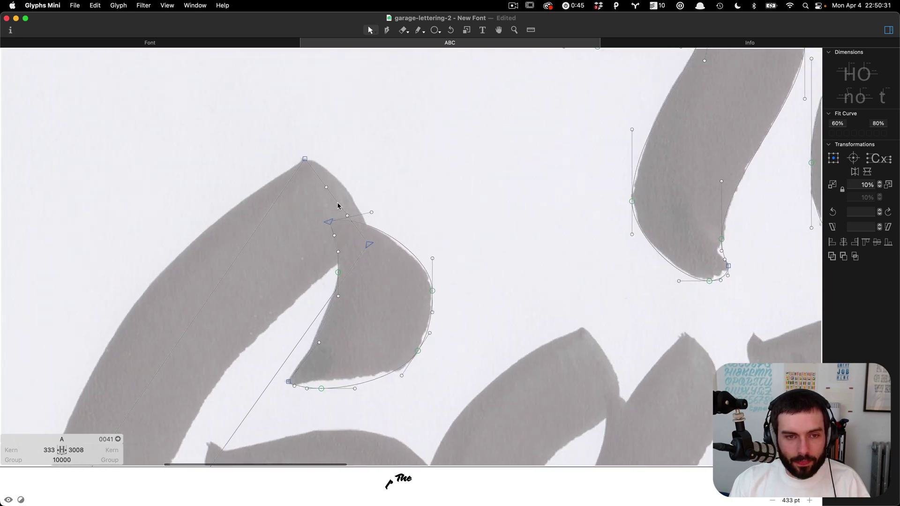
{"action": "left_click_drag", "start_coordinate": [337, 206], "coordinate": [368, 210]}
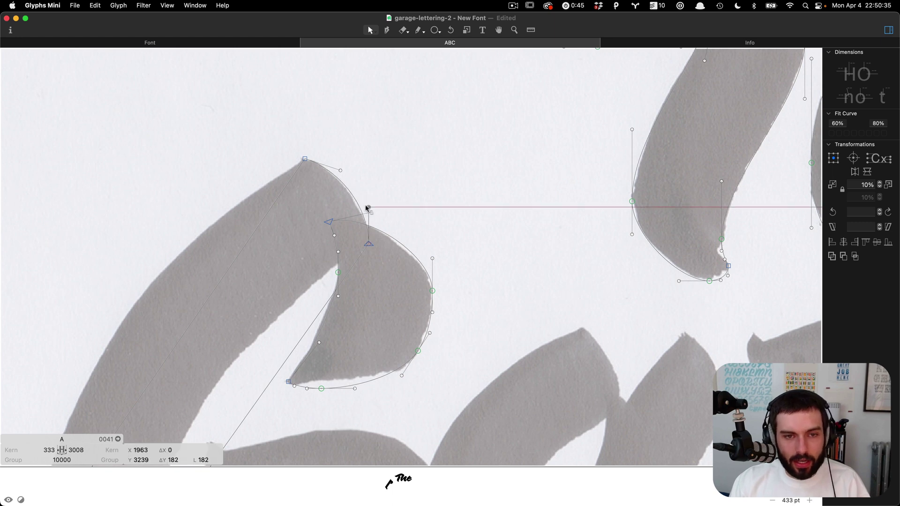
Curve the long outer segment along the G's left side and set the leftmost node's upper handle vertical at X 333, Y 2136.
{"action": "scroll", "coordinate": [346, 195], "scroll_direction": "down", "scroll_amount": 3}
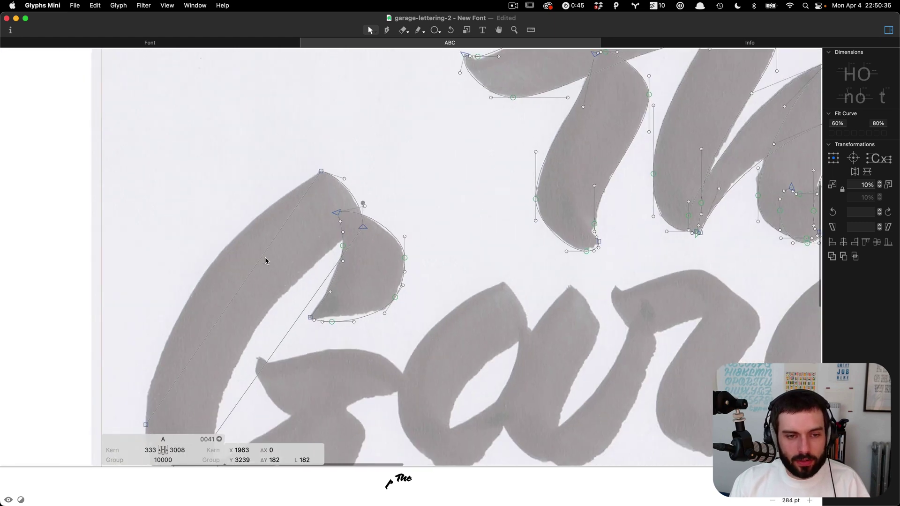
{"action": "left_click", "coordinate": [235, 295], "text": "alt"}
{"action": "left_click_drag", "start_coordinate": [236, 295], "coordinate": [205, 277]}
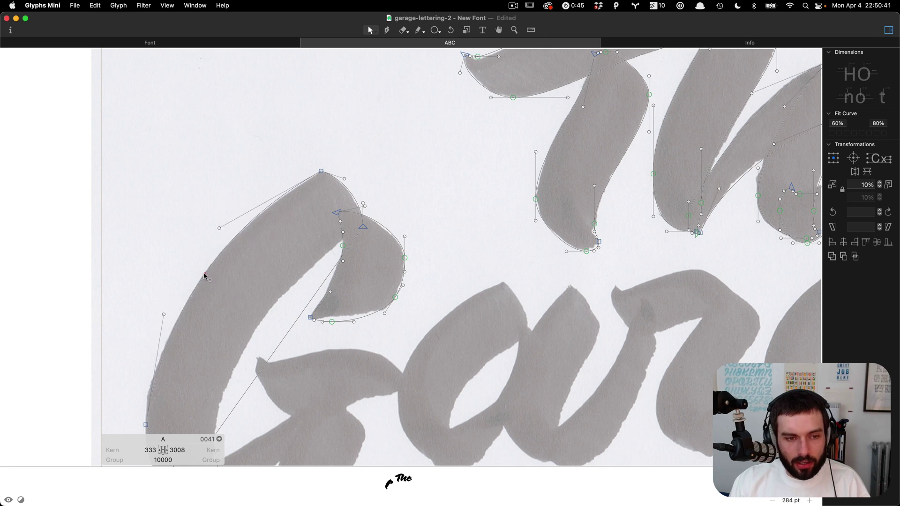
{"action": "scroll", "coordinate": [214, 278], "scroll_direction": "down", "scroll_amount": 5}
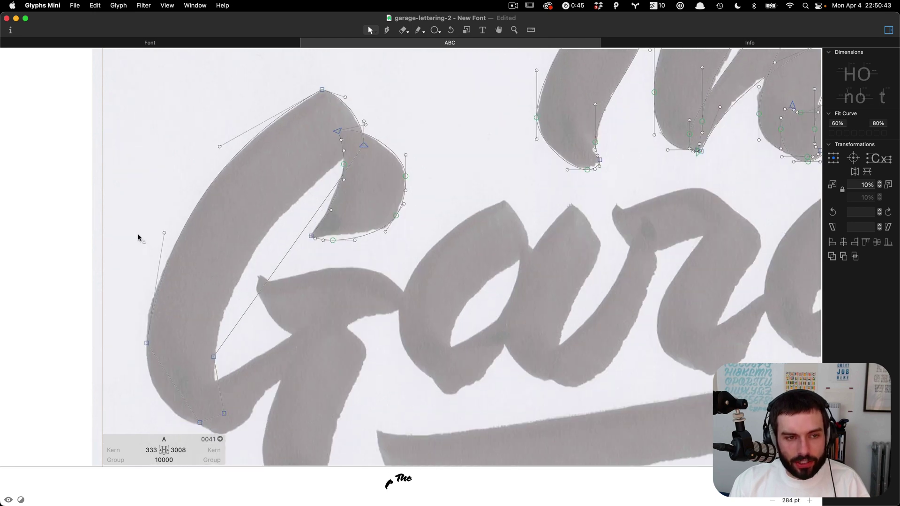
{"action": "left_click_drag", "start_coordinate": [162, 233], "coordinate": [144, 270]}
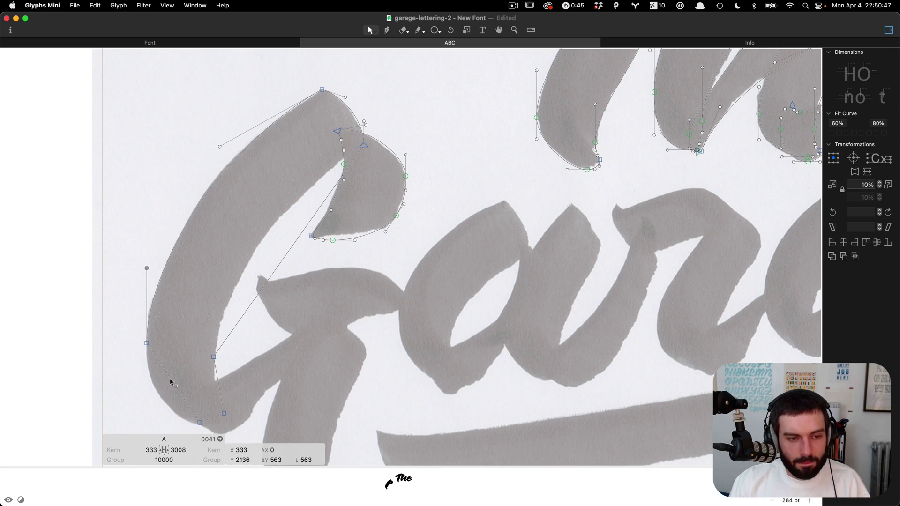
Bend the G's lower-left segment along the sketch and set the bottom node's left handle horizontal at X 489, Y 975.
{"action": "left_click_drag", "start_coordinate": [171, 382], "coordinate": [158, 395]}
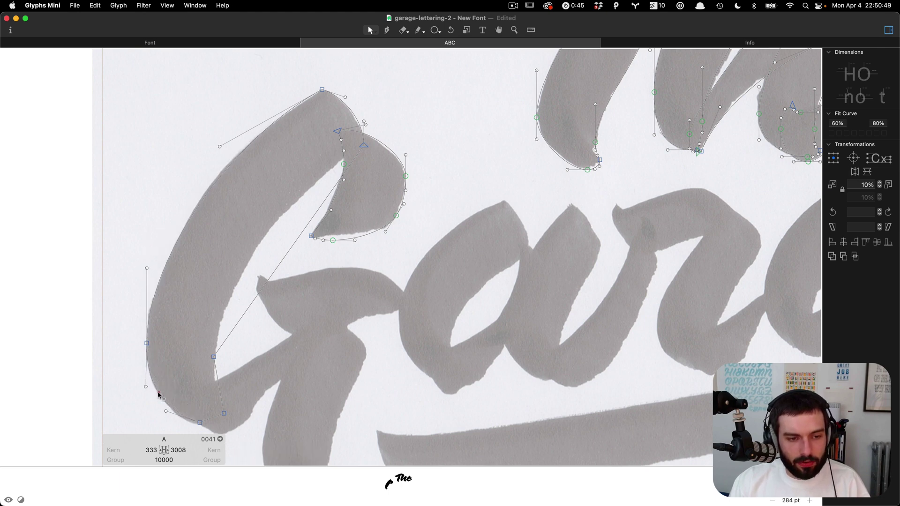
{"action": "scroll", "coordinate": [174, 418], "scroll_direction": "up", "scroll_amount": 3}
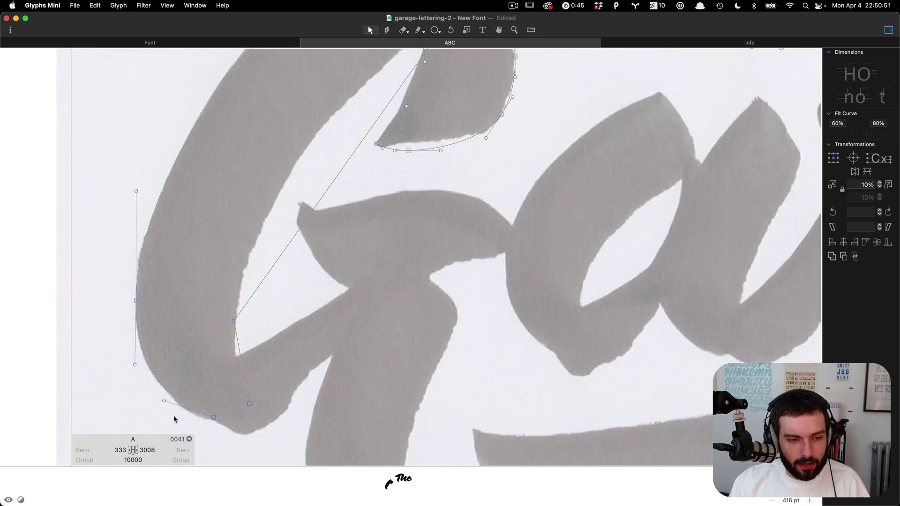
{"action": "left_click_drag", "start_coordinate": [164, 402], "coordinate": [166, 417]}
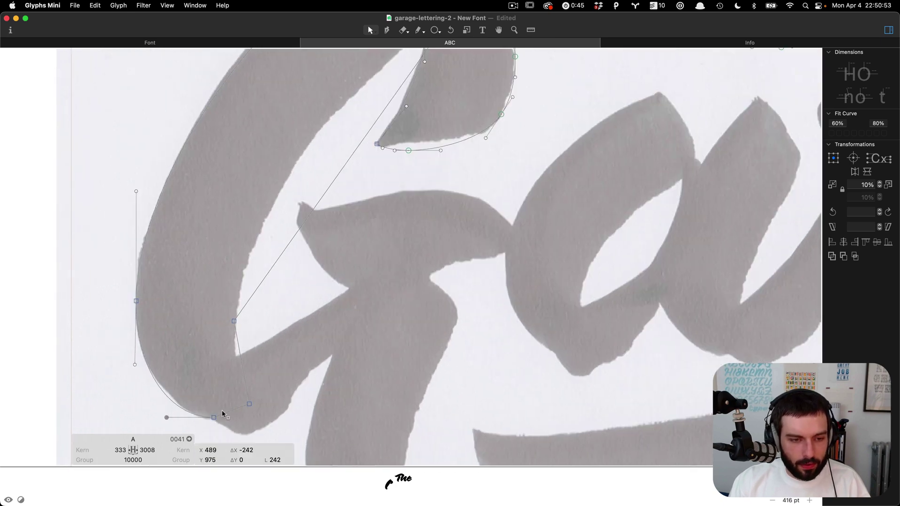
Convert the two short segments closing the stroke's lower end into curves and bend them to round the end inside the brush shape.
{"action": "left_click", "coordinate": [229, 414], "text": "alt"}
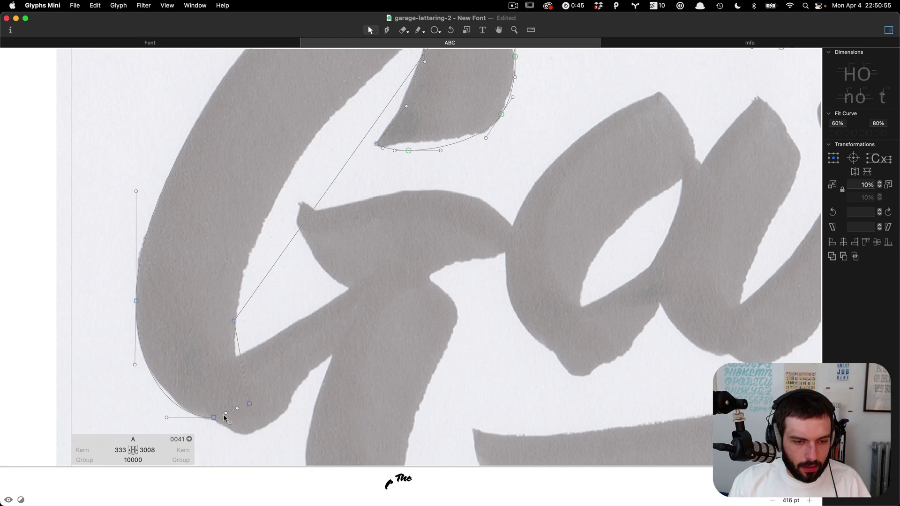
{"action": "left_click_drag", "start_coordinate": [224, 415], "coordinate": [237, 414]}
{"action": "left_click", "coordinate": [243, 370], "text": "alt"}
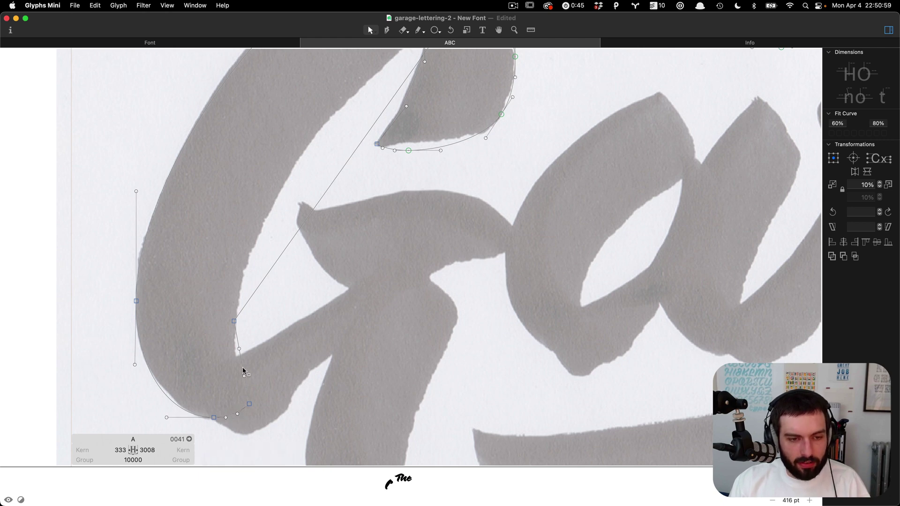
{"action": "left_click_drag", "start_coordinate": [243, 370], "coordinate": [237, 370]}
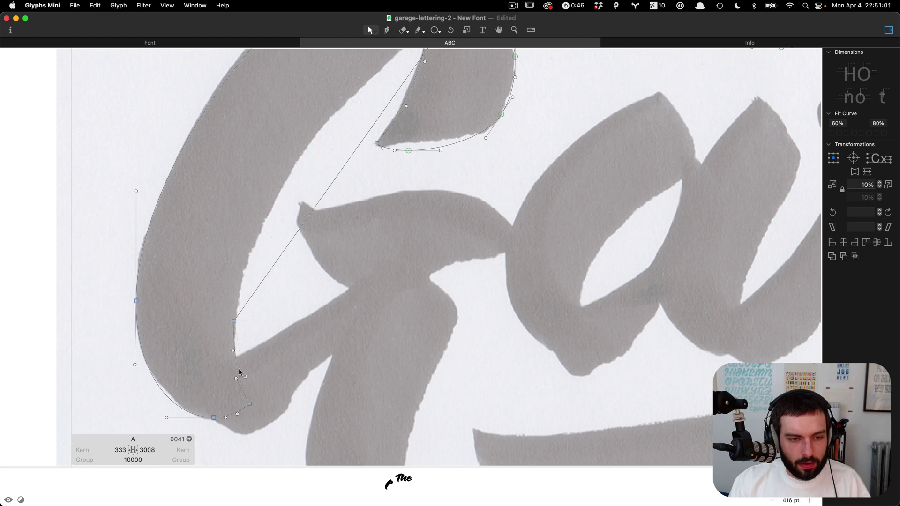
Convert the stroke's long straight inner segment into a curve and bend it along the inner brush edge.
{"action": "scroll", "coordinate": [240, 375], "scroll_direction": "up", "scroll_amount": 2}
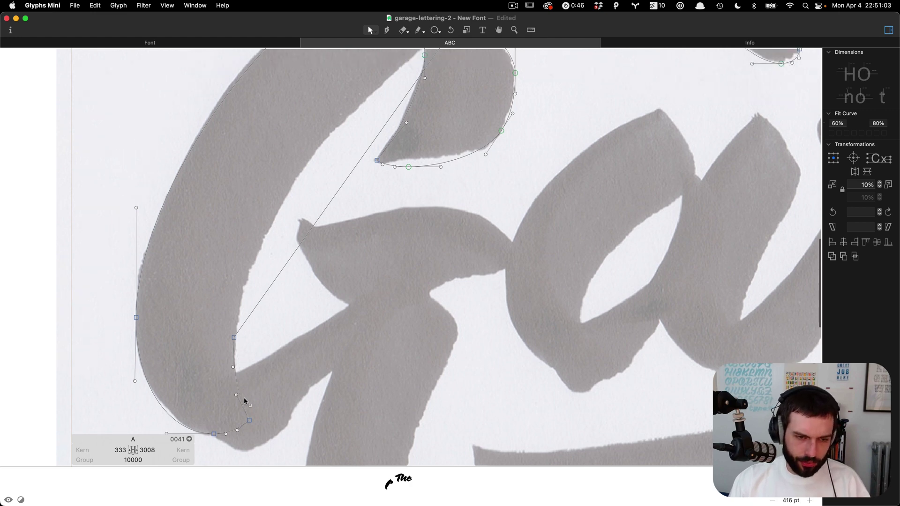
{"action": "scroll", "coordinate": [244, 399], "scroll_direction": "down", "scroll_amount": 2}
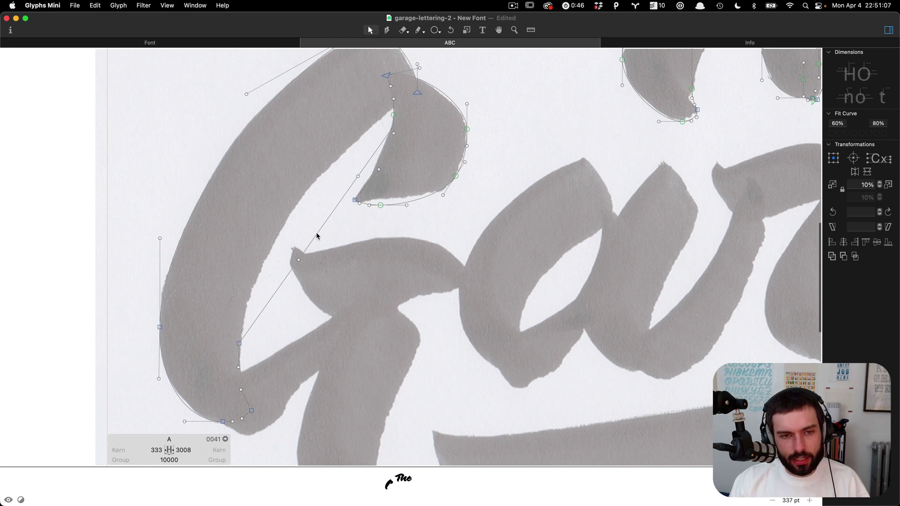
{"action": "left_click_drag", "start_coordinate": [316, 235], "coordinate": [285, 219]}
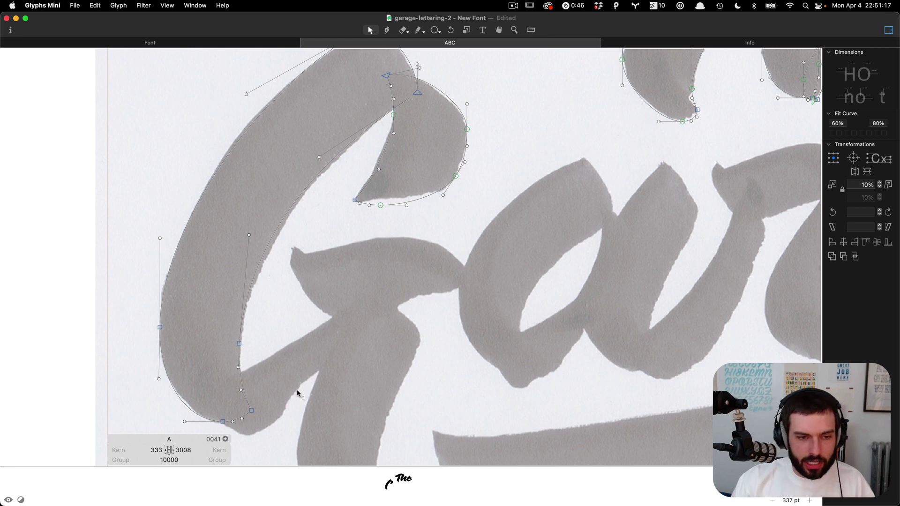
Make the leftmost, inner-edge and bottom nodes of the G's long stroke smooth, and set the inner node's upper handle vertical.
{"action": "left_click_drag", "start_coordinate": [269, 354], "coordinate": [85, 291]}
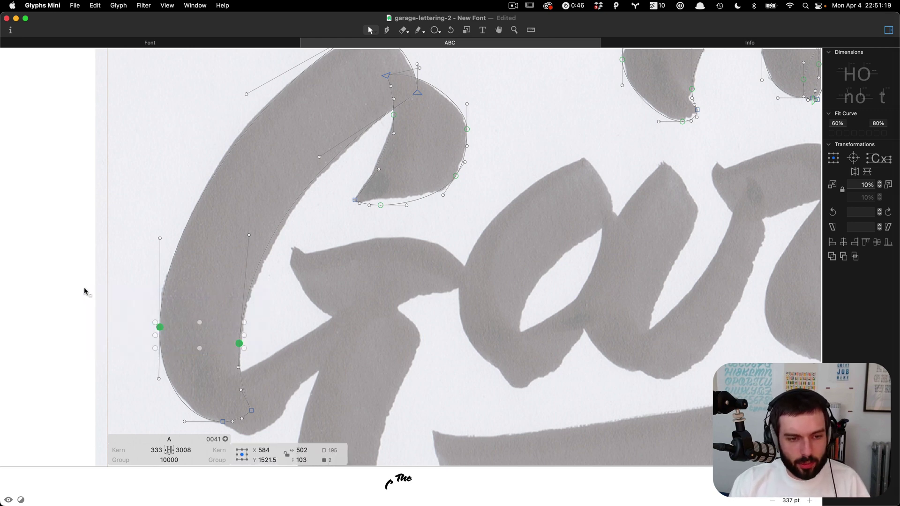
{"action": "left_click", "coordinate": [85, 291]}
{"action": "left_click_drag", "start_coordinate": [244, 239], "coordinate": [237, 263]}
{"action": "left_click", "coordinate": [161, 238]}
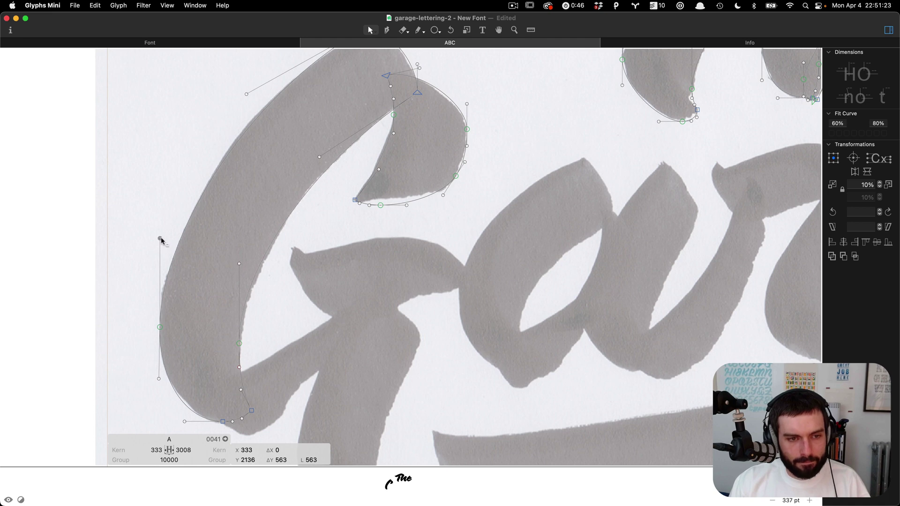
{"action": "double_click", "coordinate": [223, 421]}
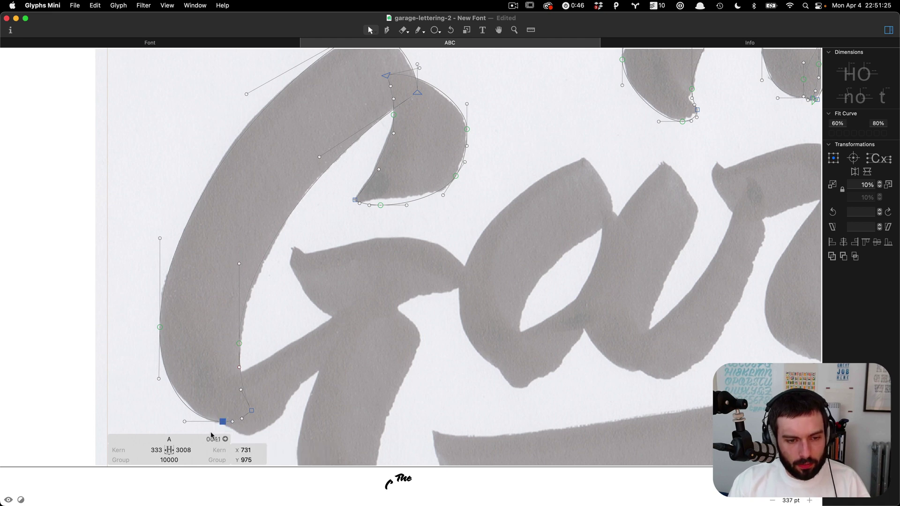
{"action": "left_click", "coordinate": [185, 422]}
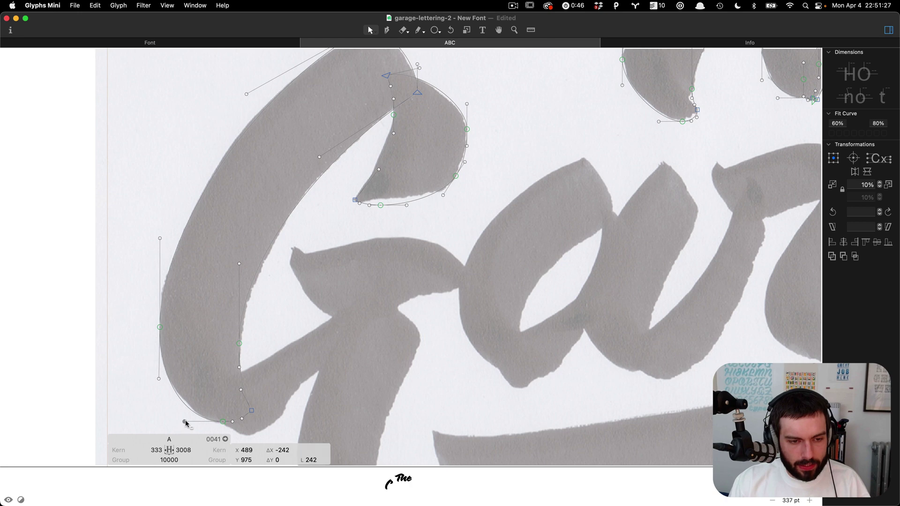
Extend the top corner's left handle to X 834, Y 3049 to refine the outer curve, and select the corner node.
{"action": "scroll", "coordinate": [256, 181], "scroll_direction": "up", "scroll_amount": 3}
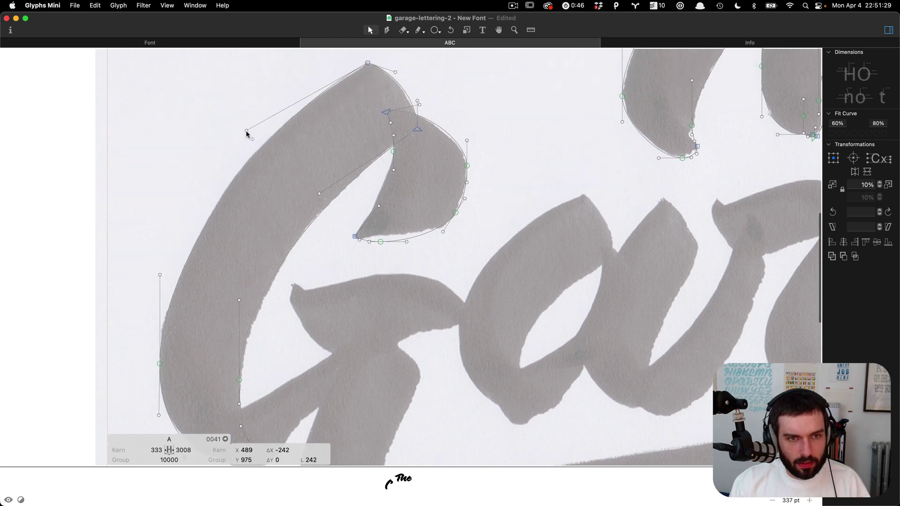
{"action": "left_click_drag", "start_coordinate": [247, 131], "coordinate": [239, 133]}
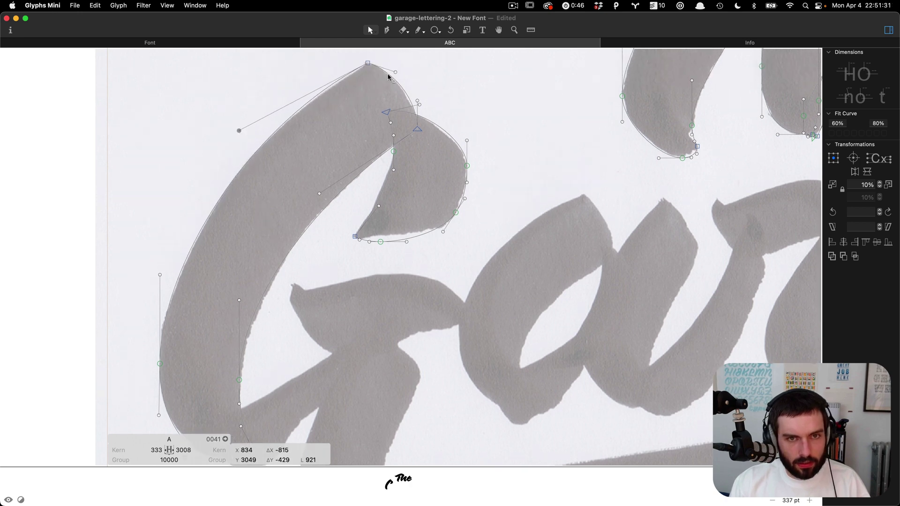
{"action": "left_click", "coordinate": [368, 63]}
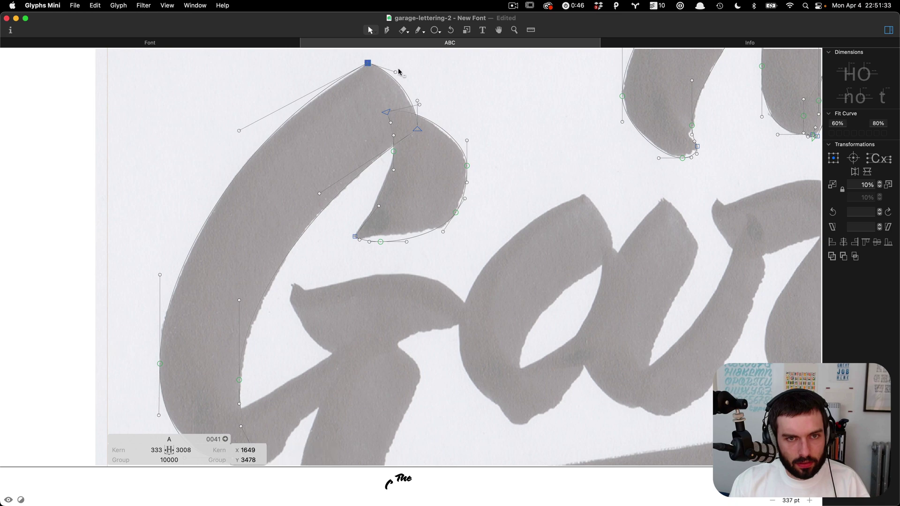
Draw a closed contour for the G's rising connecting stroke with corners at 639, 1237; 907, 886; 1458, 1423; and 1519, 1715.
{"action": "scroll", "coordinate": [395, 67], "scroll_direction": "up", "scroll_amount": 2}
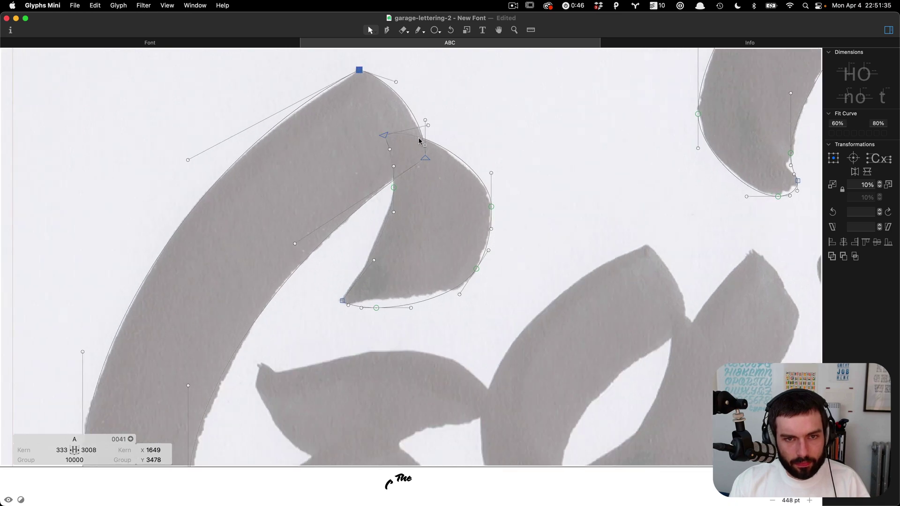
{"action": "scroll", "coordinate": [420, 149], "scroll_direction": "down", "scroll_amount": 3}
{"action": "scroll", "coordinate": [404, 291], "scroll_direction": "down", "scroll_amount": 2}
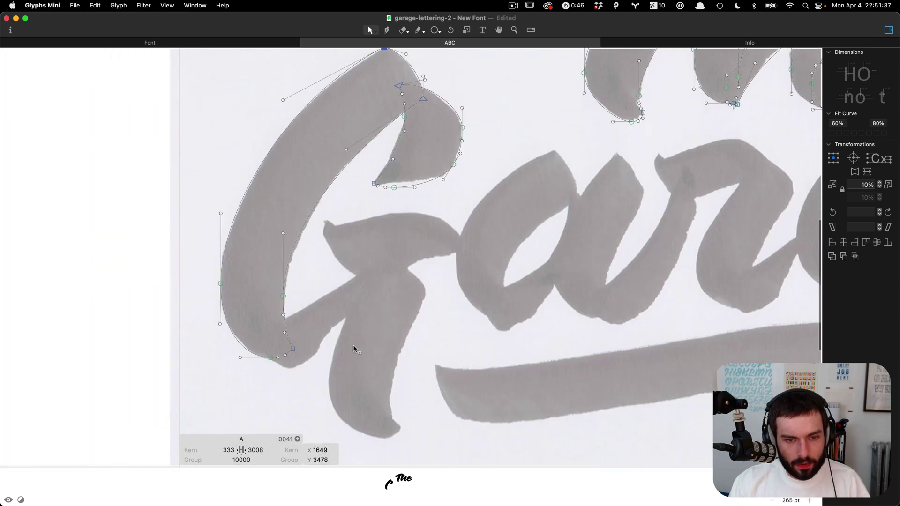
{"action": "scroll", "coordinate": [350, 350], "scroll_direction": "up", "scroll_amount": 2}
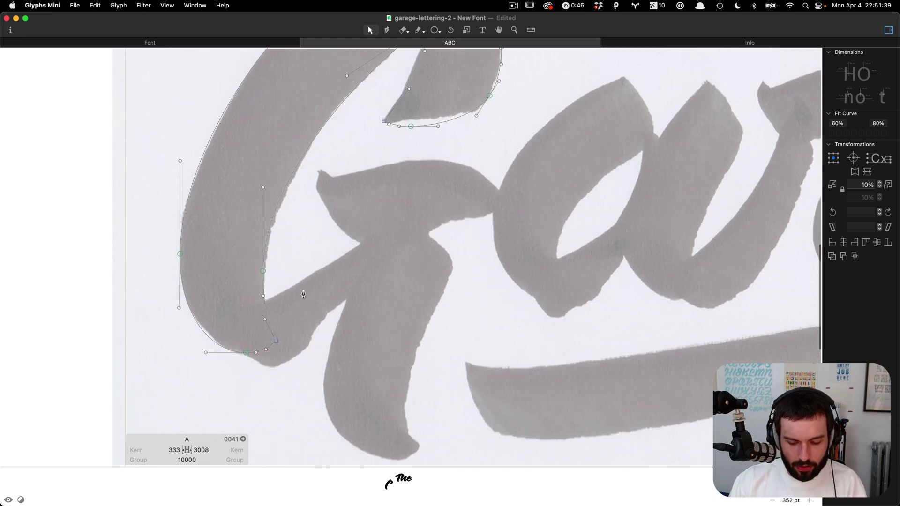
{"action": "key", "text": "p"}
{"action": "scroll", "coordinate": [252, 329], "scroll_direction": "up", "scroll_amount": 1}
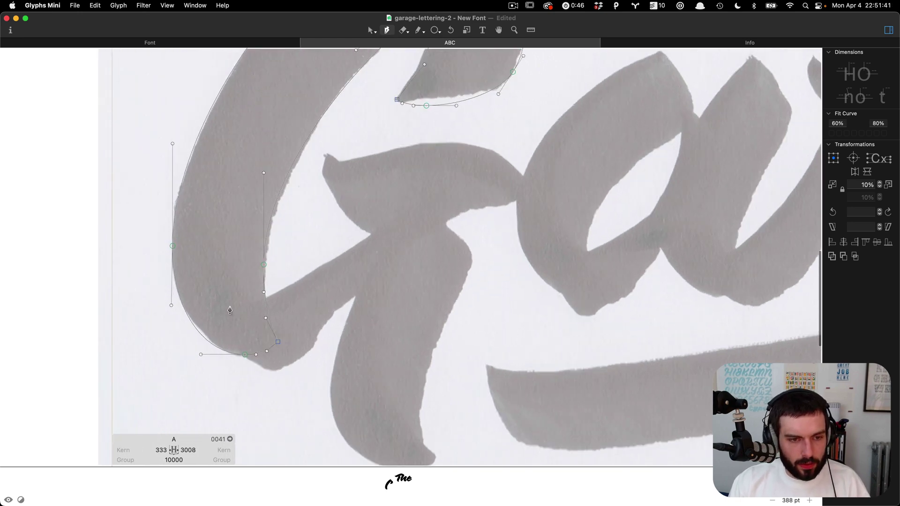
{"action": "left_click", "coordinate": [228, 307]}
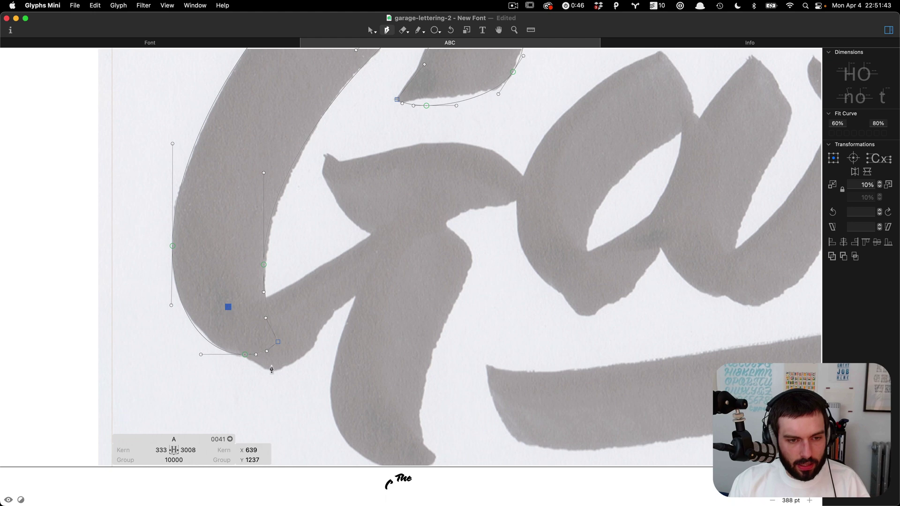
{"action": "left_click", "coordinate": [276, 372]}
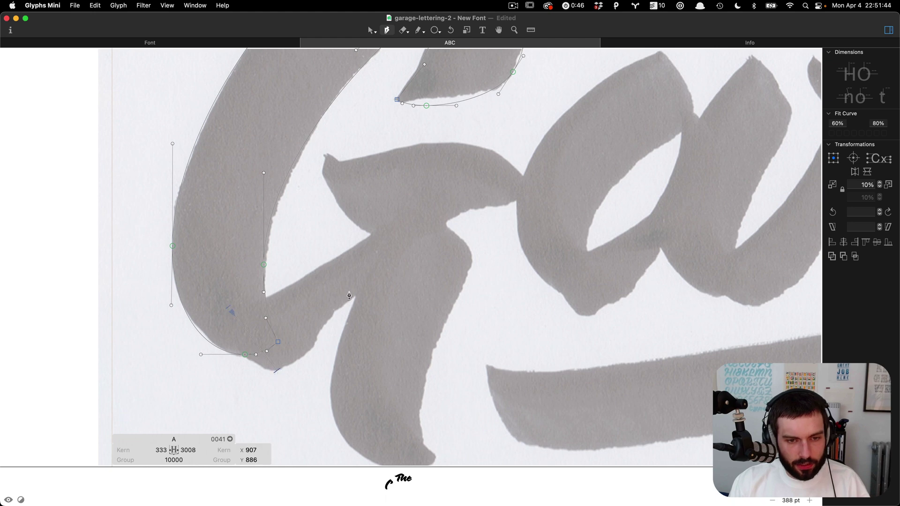
{"action": "left_click", "coordinate": [377, 278]}
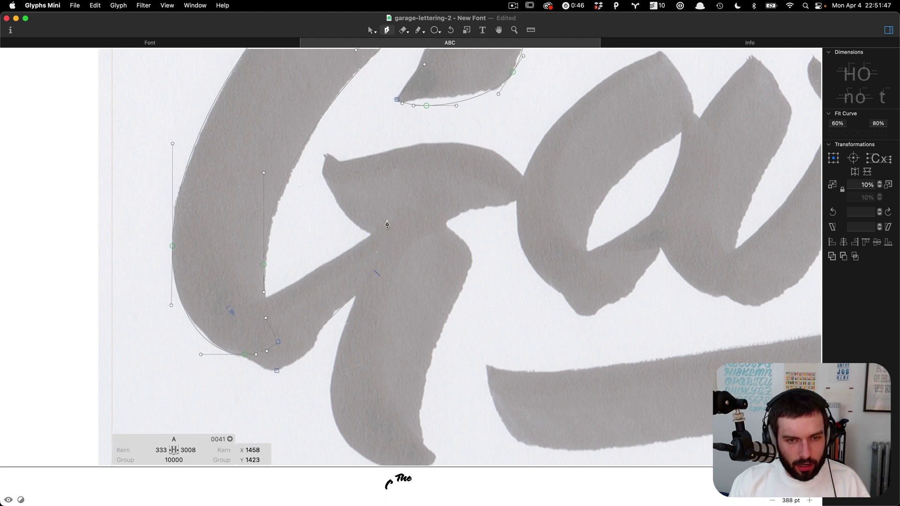
{"action": "left_click", "coordinate": [388, 221]}
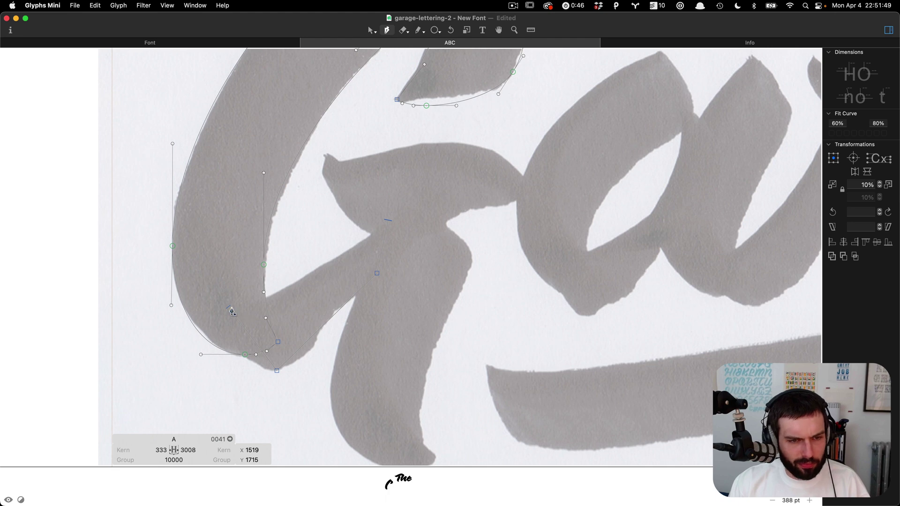
{"action": "left_click", "coordinate": [229, 312]}
Curve the connecting stroke's upper and lower-left edges along the brush, and set the bottom node's left handle horizontally at 766, 886.
{"action": "key", "text": "v"}
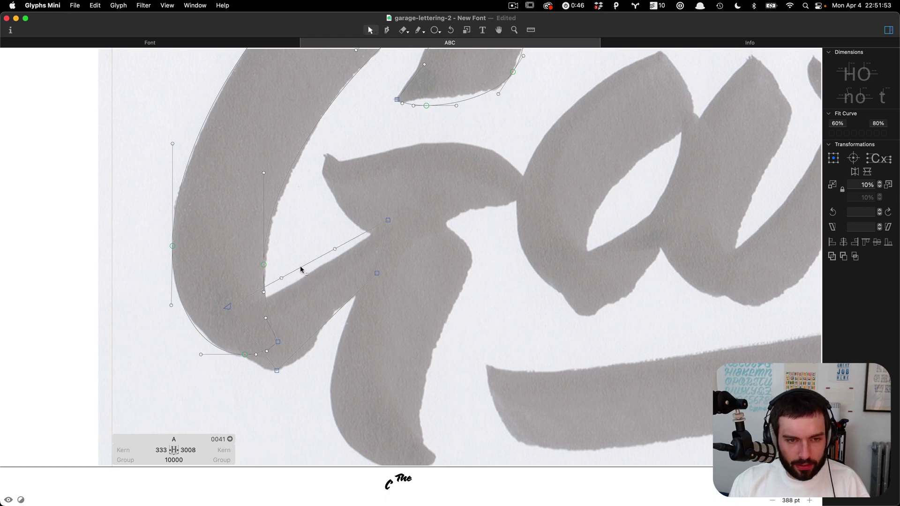
{"action": "left_click_drag", "start_coordinate": [300, 270], "coordinate": [297, 281]}
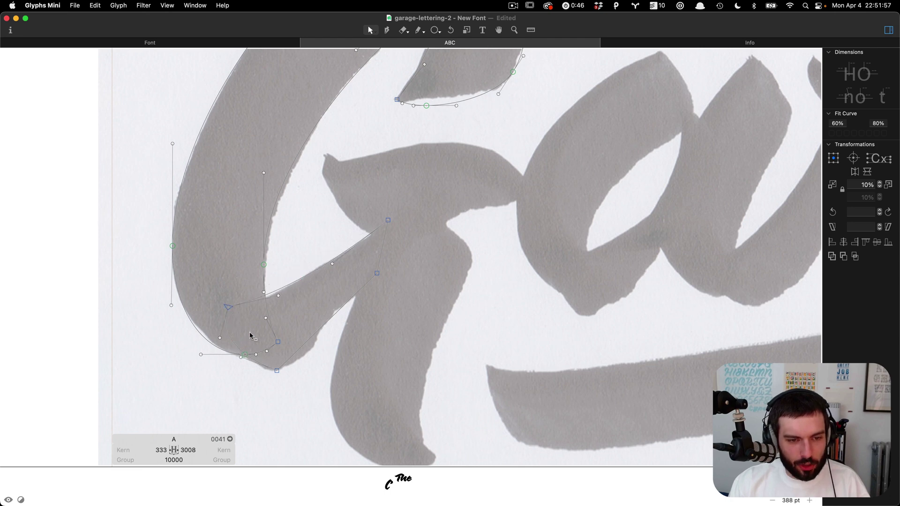
{"action": "left_click_drag", "start_coordinate": [250, 336], "coordinate": [251, 371]}
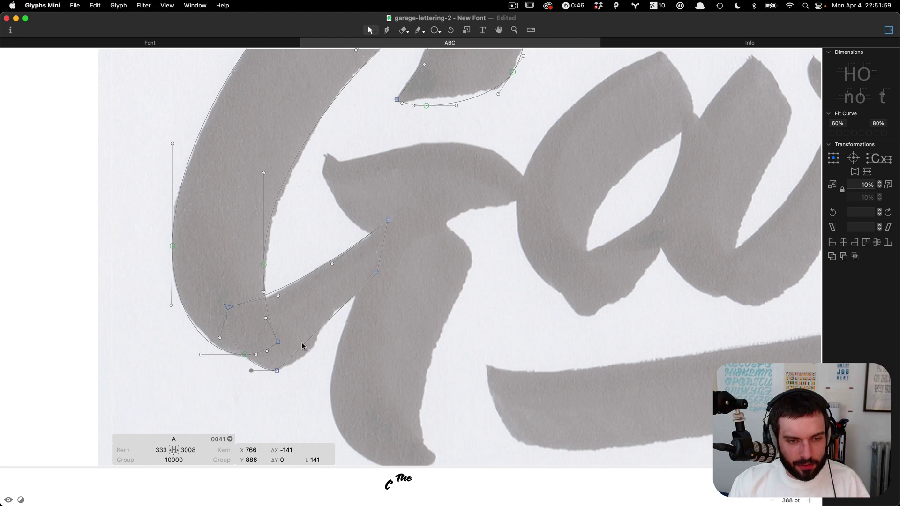
Convert the connecting stroke's lower-right edge into a curve with its upper handle at 1182, 1237, and make the bottom node smooth.
{"action": "left_click", "coordinate": [315, 337], "text": "alt"}
{"action": "left_click_drag", "start_coordinate": [316, 337], "coordinate": [305, 365]}
{"action": "left_click_drag", "start_coordinate": [344, 314], "coordinate": [327, 307]}
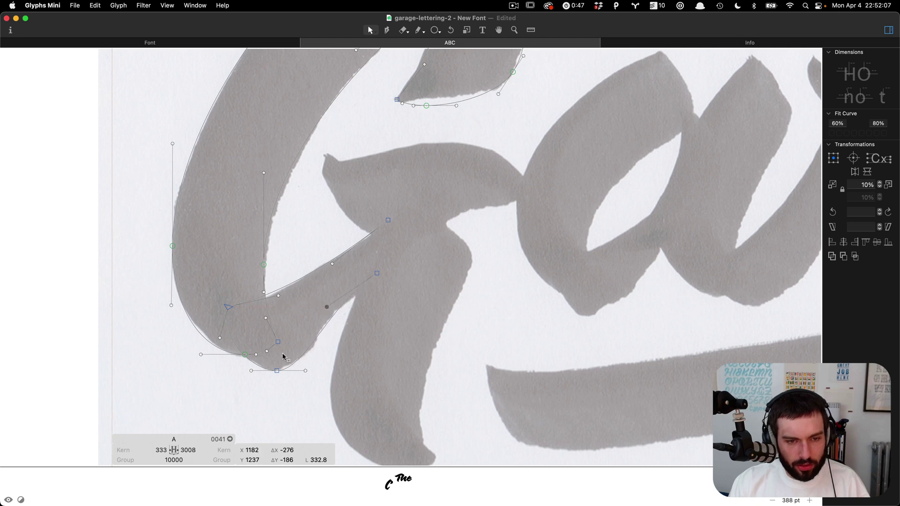
{"action": "left_click_drag", "start_coordinate": [283, 358], "coordinate": [265, 392]}
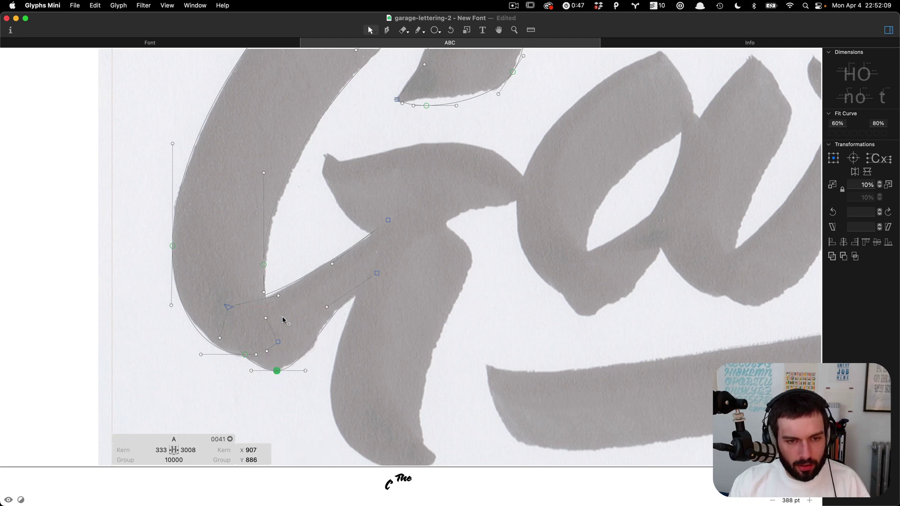
Refine the connecting stroke's upper edge by adjusting both handles, the right one to 1208, 1457, and preview the filled letter.
{"action": "left_click_drag", "start_coordinate": [280, 298], "coordinate": [288, 298]}
{"action": "left_click_drag", "start_coordinate": [333, 265], "coordinate": [331, 270]}
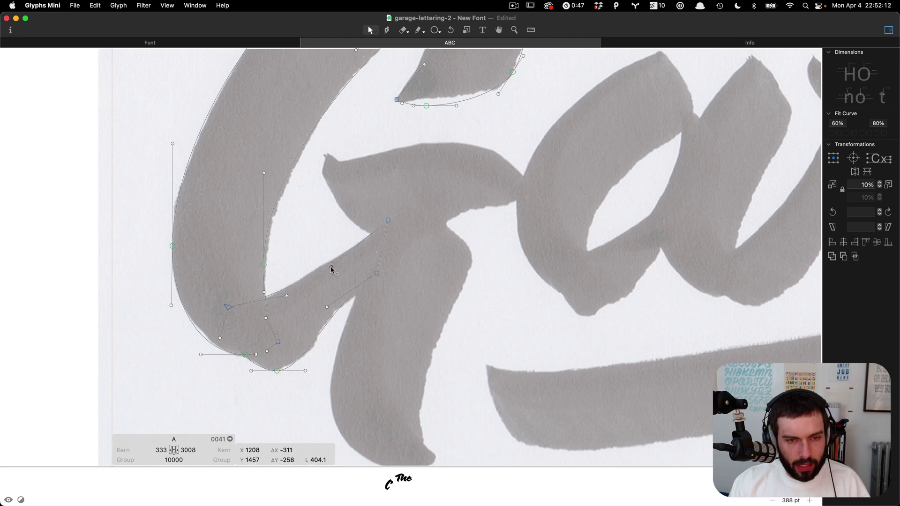
{"action": "left_click", "coordinate": [350, 284]}
{"action": "scroll", "coordinate": [346, 281], "scroll_direction": "up", "scroll_amount": 3}
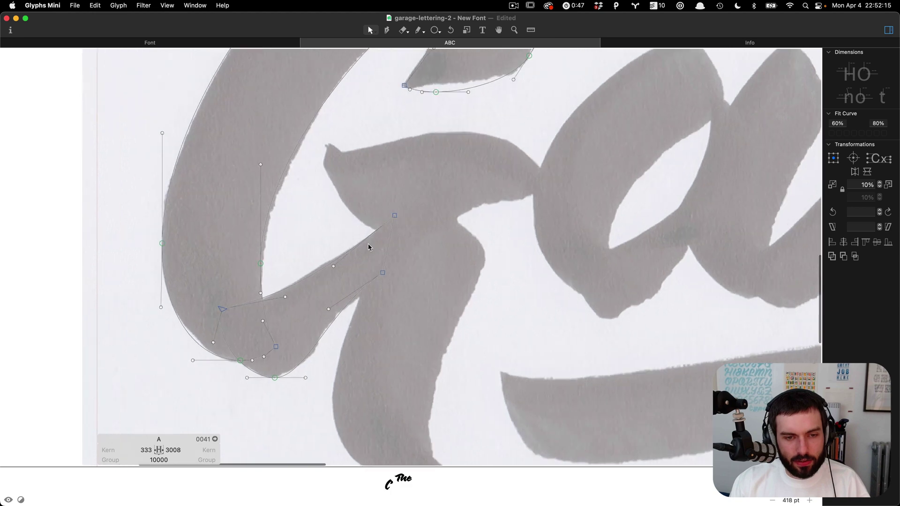
{"action": "scroll", "coordinate": [367, 281], "scroll_direction": "down", "scroll_amount": 2}
{"action": "key", "text": "t"}
{"action": "scroll", "coordinate": [311, 316], "scroll_direction": "down", "scroll_amount": 3}
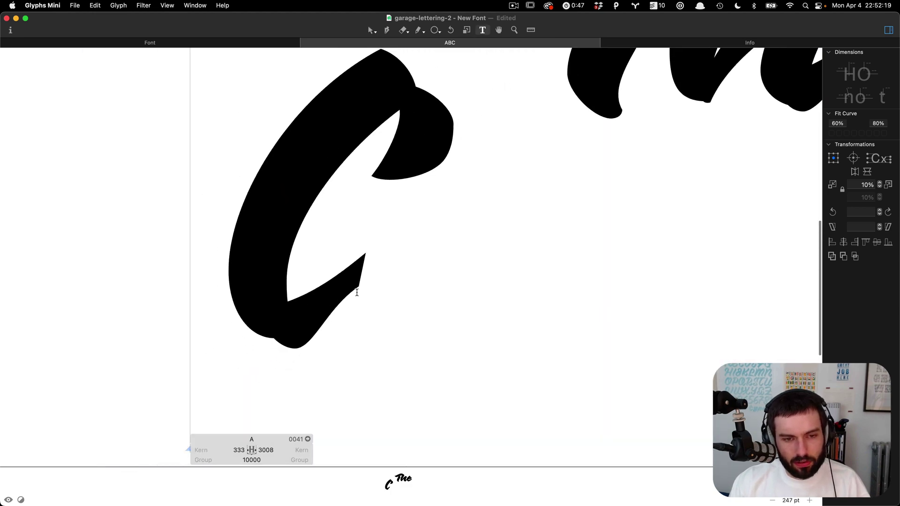
{"action": "key", "text": "Escape"}
Draw a closed contour around the G's crossbar stroke, with corners including 1183, 2075; 1147, 1987; 1517, 1621; and 1888, 2146.
{"action": "scroll", "coordinate": [161, 291], "scroll_direction": "up", "scroll_amount": 3}
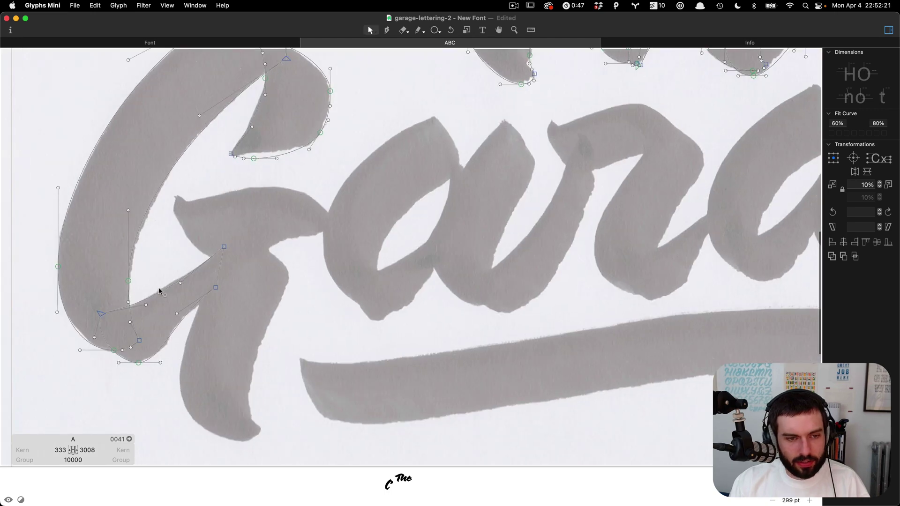
{"action": "scroll", "coordinate": [182, 192], "scroll_direction": "up", "scroll_amount": 2}
{"action": "key", "text": "p"}
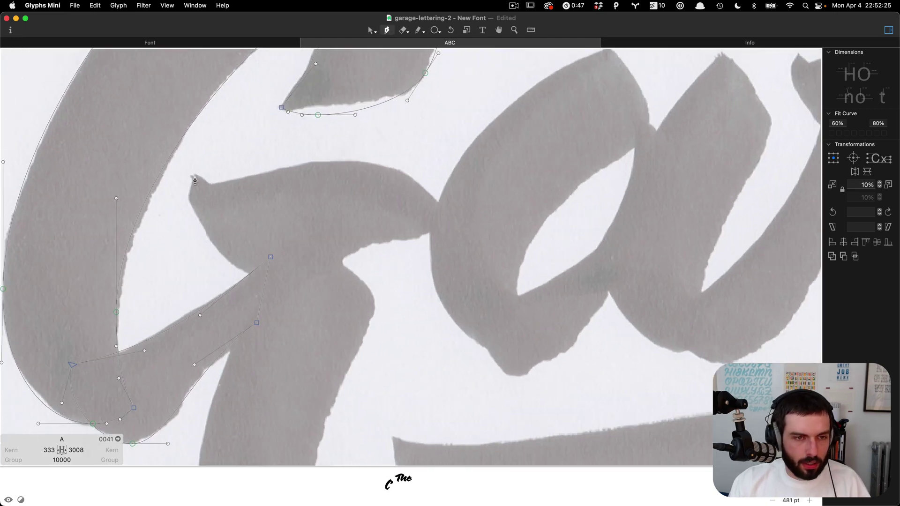
{"action": "left_click_drag", "start_coordinate": [194, 178], "coordinate": [186, 196]}
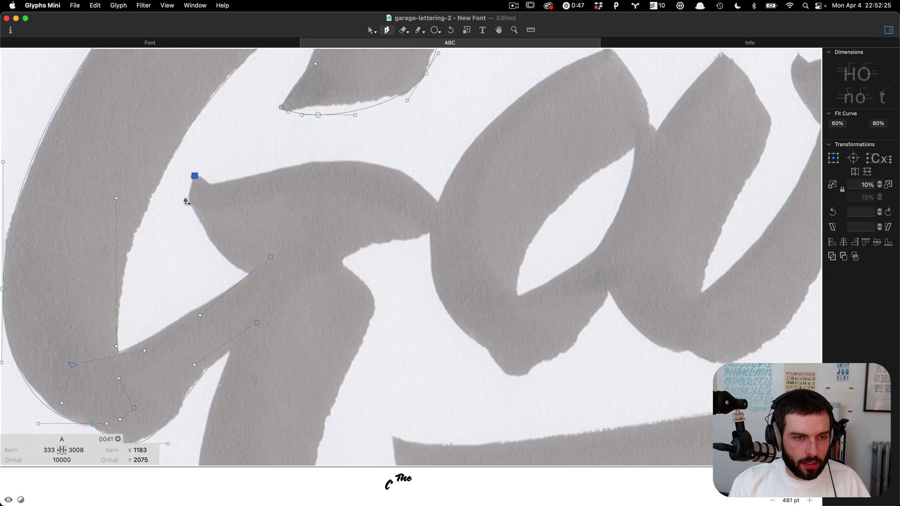
{"action": "left_click", "coordinate": [270, 281]}
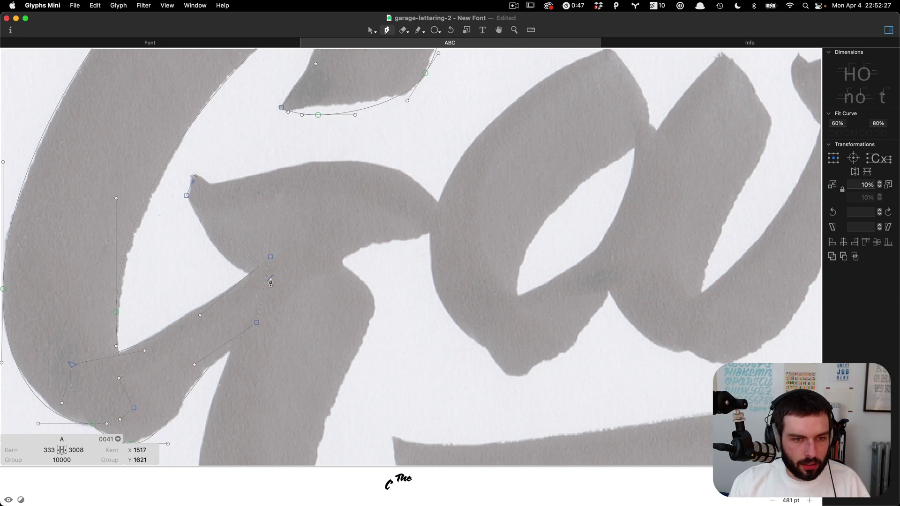
{"action": "left_click", "coordinate": [455, 230]}
{"action": "left_click", "coordinate": [354, 162]}
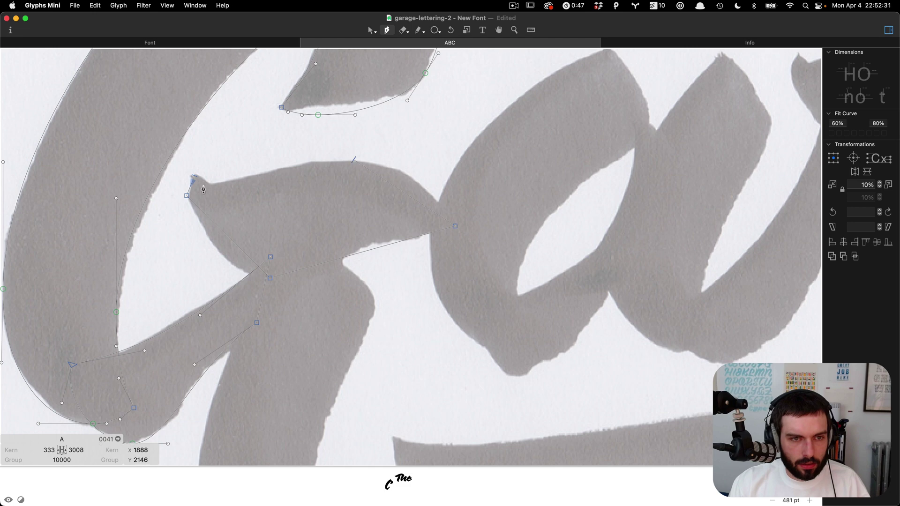
{"action": "left_click", "coordinate": [216, 185]}
{"action": "left_click", "coordinate": [195, 178]}
{"action": "left_click", "coordinate": [188, 185]}
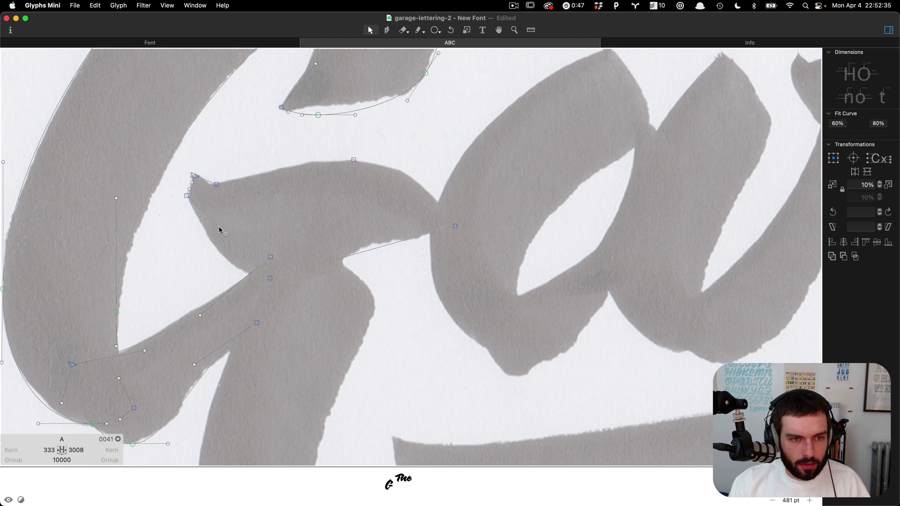
Curve the crossbar's lower-left and lower-right edges, and make the bottom node smooth with its left handle at 1297, 1621.
{"action": "mouse_move", "coordinate": [227, 238]}
{"action": "left_mouse_down"}
{"action": "mouse_move", "coordinate": [211, 250]}
{"action": "mouse_move", "coordinate": [221, 255]}
{"action": "left_mouse_up"}
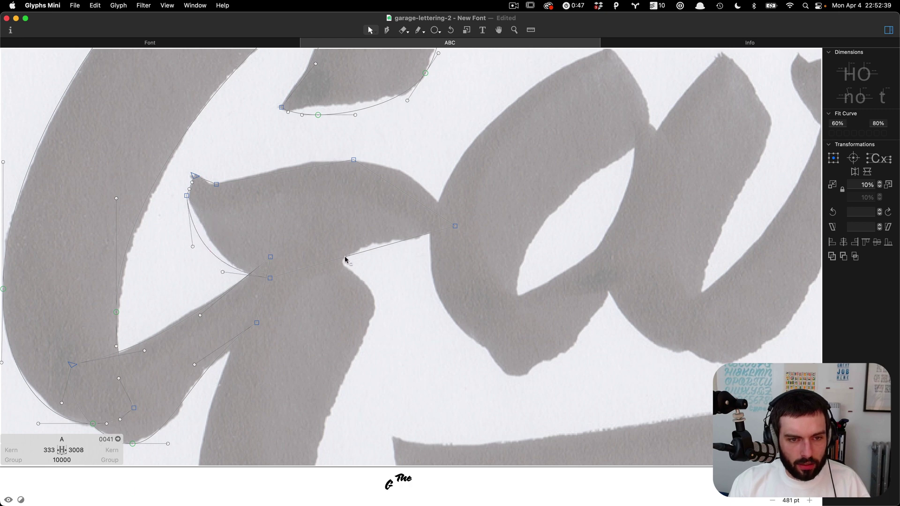
{"action": "left_click_drag", "start_coordinate": [348, 262], "coordinate": [346, 268]}
{"action": "left_click_drag", "start_coordinate": [283, 274], "coordinate": [220, 278]}
{"action": "key", "text": "Return"}
{"action": "left_click", "coordinate": [253, 297]}
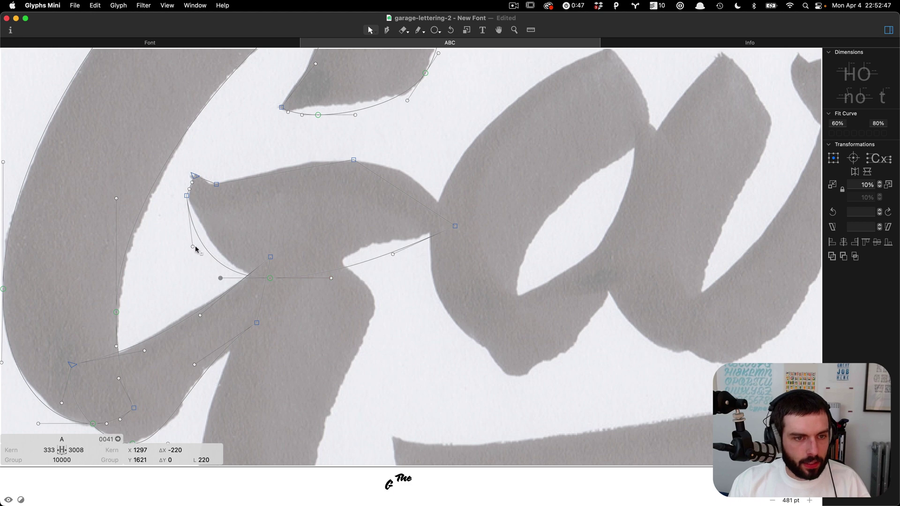
Make the crossbar's leftmost node smooth and set its lower handle vertically at 1147, 1775.
{"action": "left_click_drag", "start_coordinate": [193, 247], "coordinate": [186, 247]}
{"action": "scroll", "coordinate": [185, 181], "scroll_direction": "up", "scroll_amount": 3}
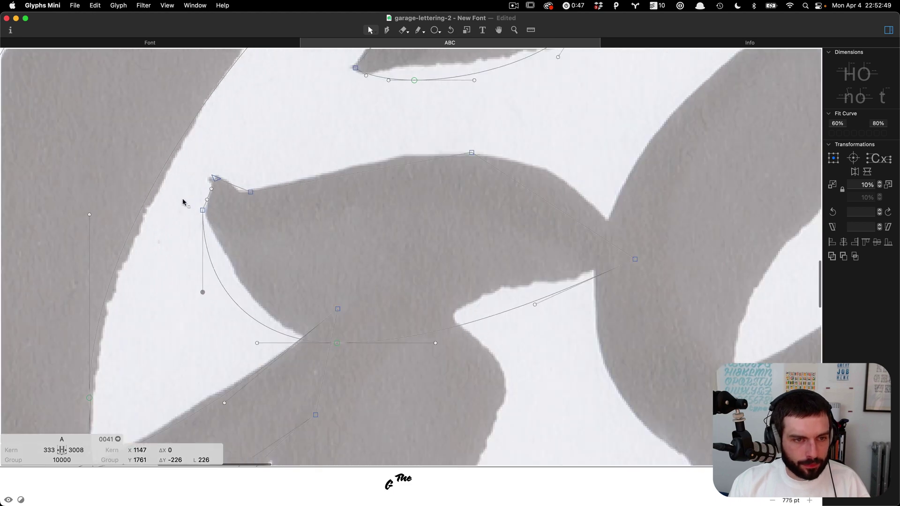
{"action": "left_click_drag", "start_coordinate": [223, 229], "coordinate": [184, 206]}
{"action": "key", "text": "Return"}
{"action": "left_click", "coordinate": [186, 206]}
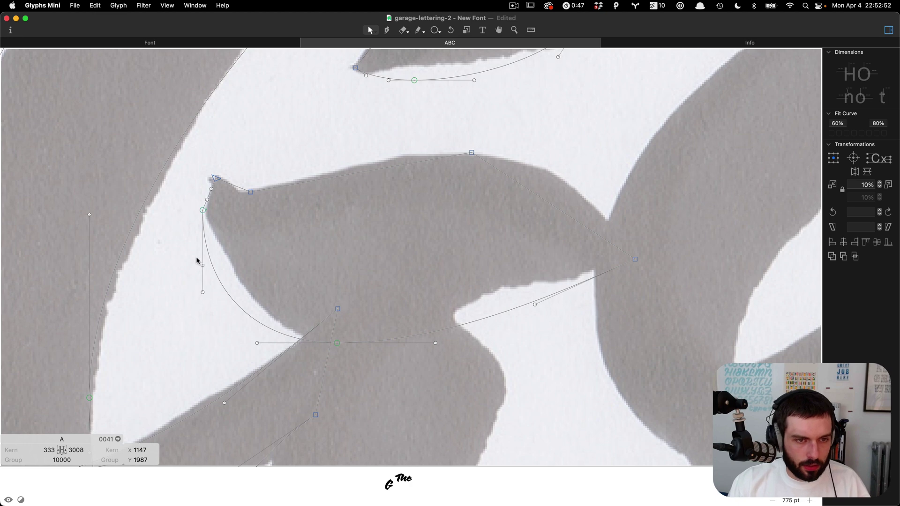
{"action": "left_click", "coordinate": [202, 293]}
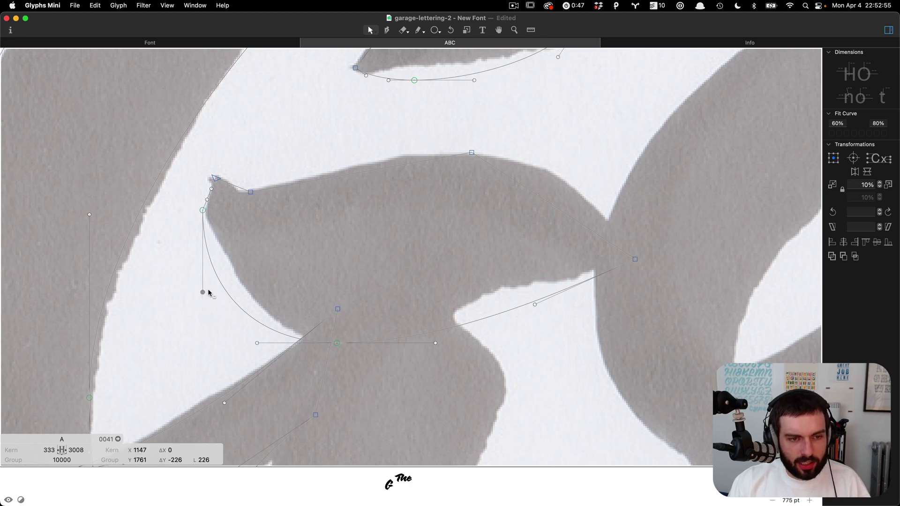
{"action": "left_click_drag", "start_coordinate": [209, 293], "coordinate": [204, 287]}
{"action": "scroll", "coordinate": [215, 164], "scroll_direction": "up", "scroll_amount": 3}
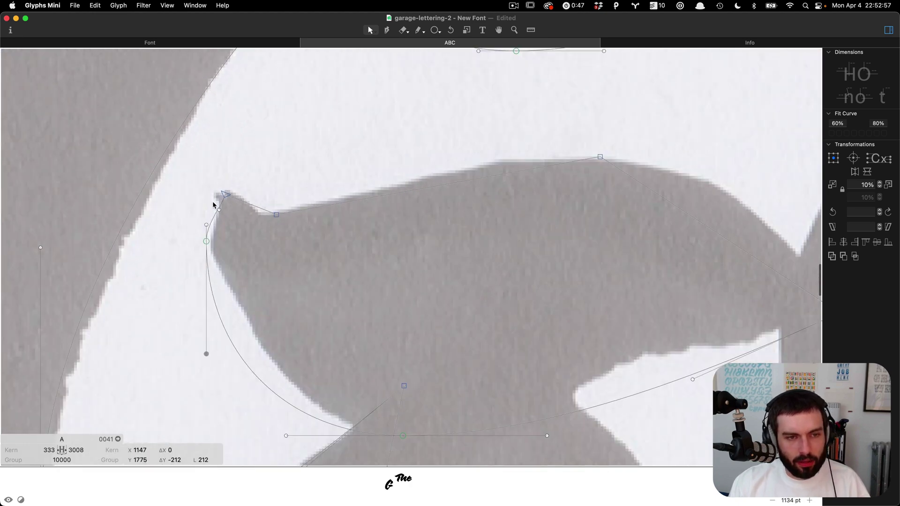
Turn the short edge beside the tip of the G's crossbar into a smooth curve that follows the scanned lettering.
{"action": "left_click", "coordinate": [216, 205]}
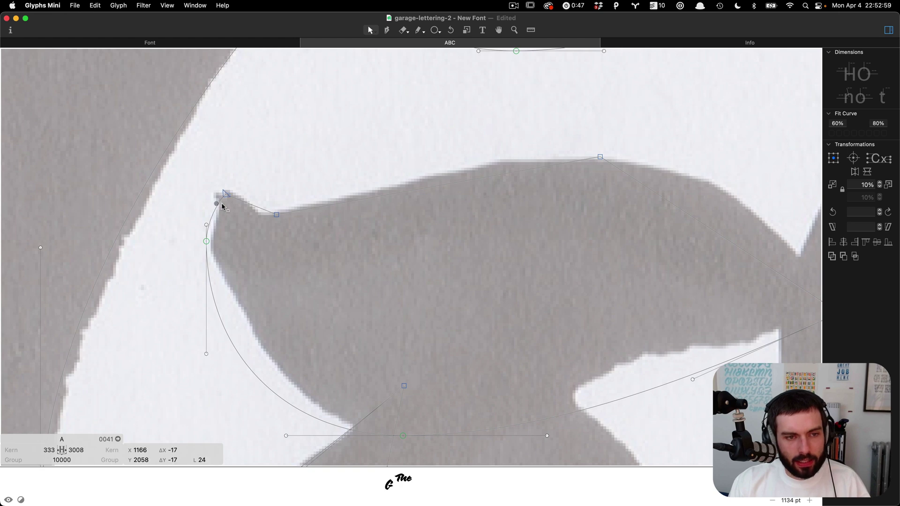
{"action": "left_click", "coordinate": [250, 206]}
{"action": "left_click", "coordinate": [250, 206], "text": "alt"}
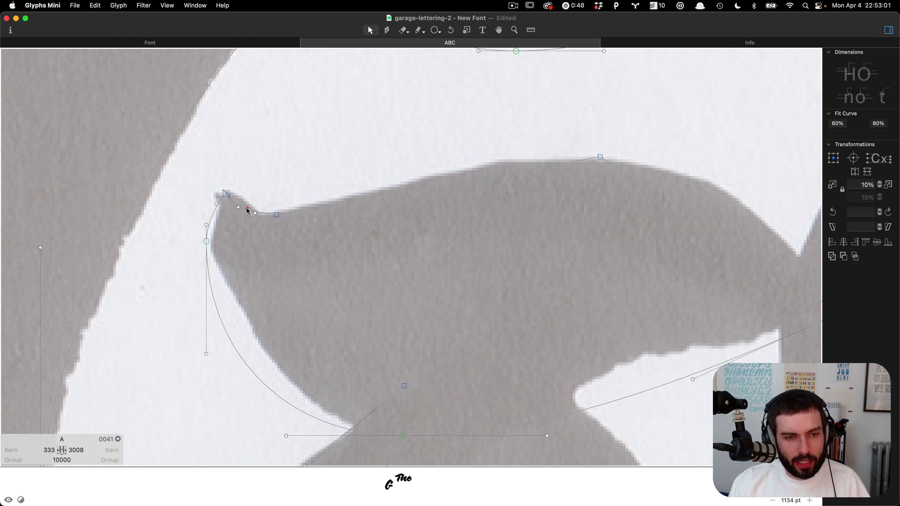
{"action": "left_click_drag", "start_coordinate": [289, 196], "coordinate": [254, 237]}
{"action": "left_click", "coordinate": [256, 224]}
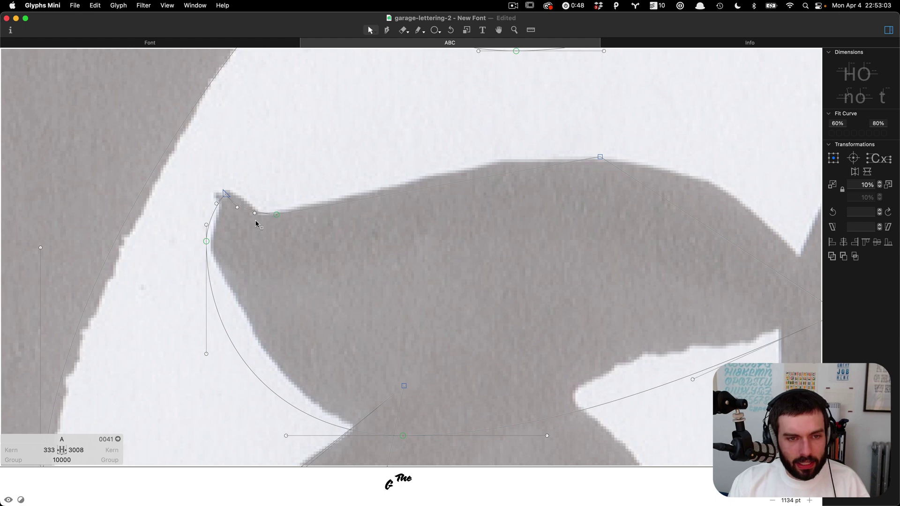
{"action": "left_click", "coordinate": [255, 215]}
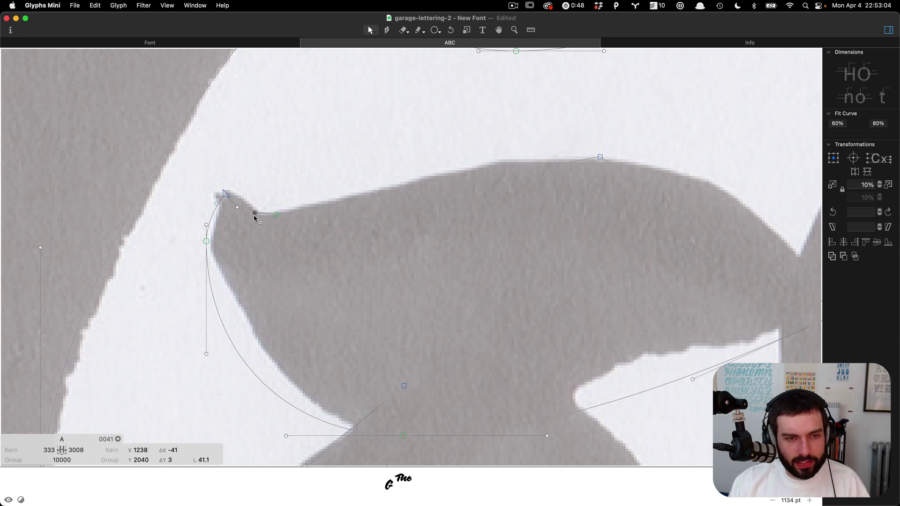
Convert the crossbar's long upper edge into a curve with horizontal handles about 193 and 255 units long.
{"action": "left_click", "coordinate": [418, 189], "text": "alt"}
{"action": "left_click_drag", "start_coordinate": [385, 196], "coordinate": [376, 215]}
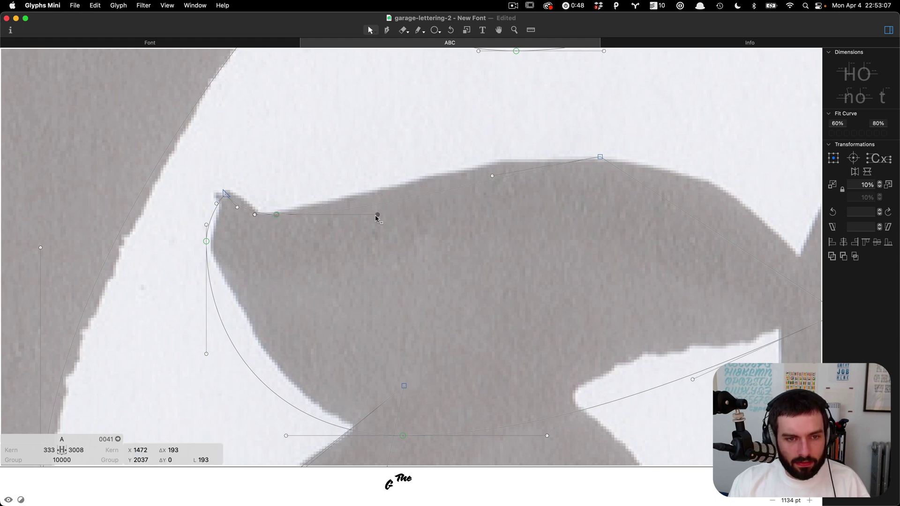
{"action": "left_click_drag", "start_coordinate": [491, 178], "coordinate": [465, 159]}
{"action": "scroll", "coordinate": [313, 172], "scroll_direction": "down", "scroll_amount": 3}
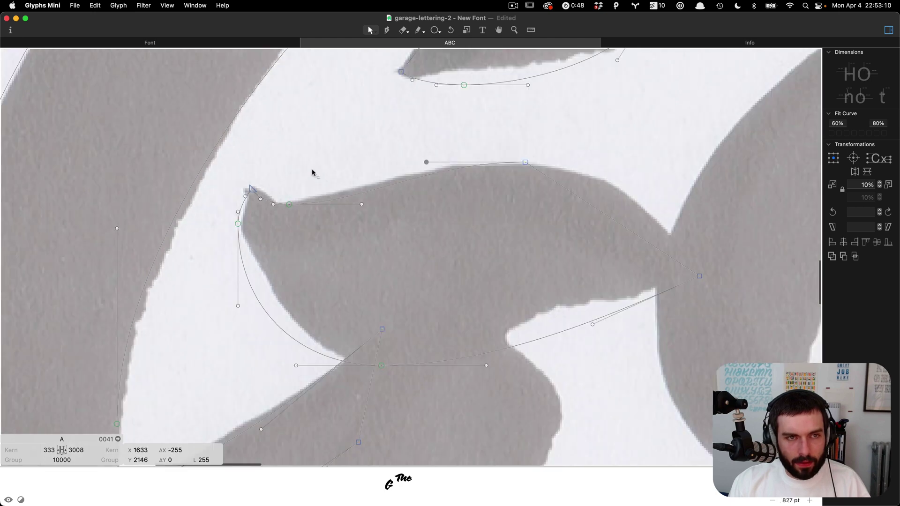
{"action": "left_click", "coordinate": [143, 6]}
{"action": "mouse_move", "coordinate": [122, 4]}
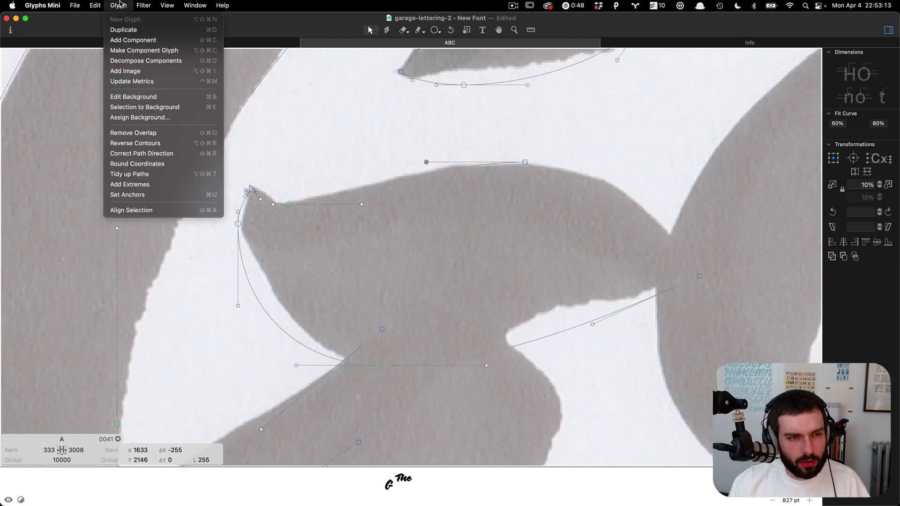
{"action": "mouse_move", "coordinate": [187, 3]}
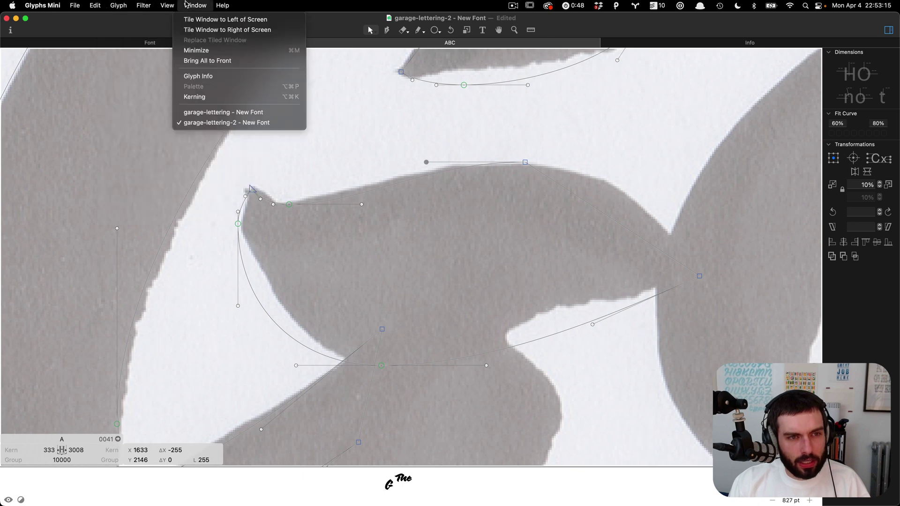
{"action": "left_click", "coordinate": [358, 132]}
Bend the crossbar's right shoulder into a curve matching the scan and make the topmost node smooth.
{"action": "left_click_drag", "start_coordinate": [615, 222], "coordinate": [629, 189]}
{"action": "left_click_drag", "start_coordinate": [597, 133], "coordinate": [492, 209]}
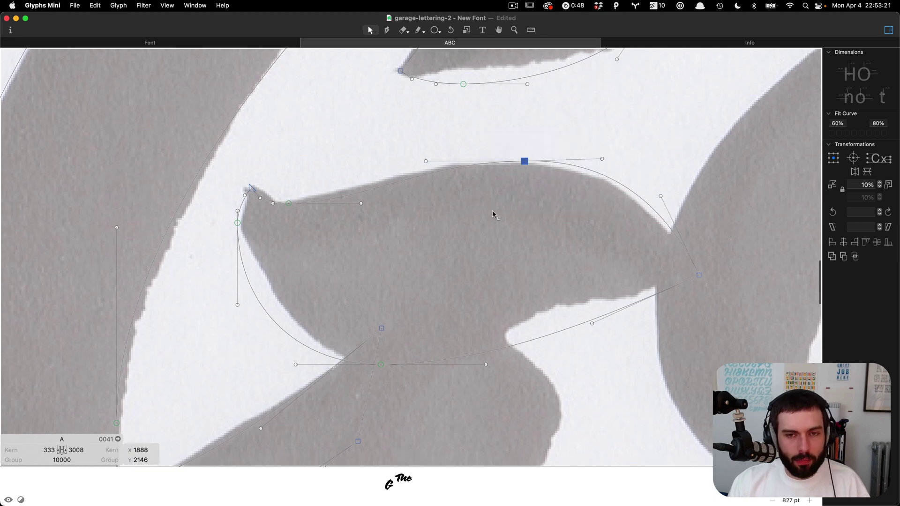
{"action": "key", "text": "Return"}
{"action": "left_click", "coordinate": [477, 208]}
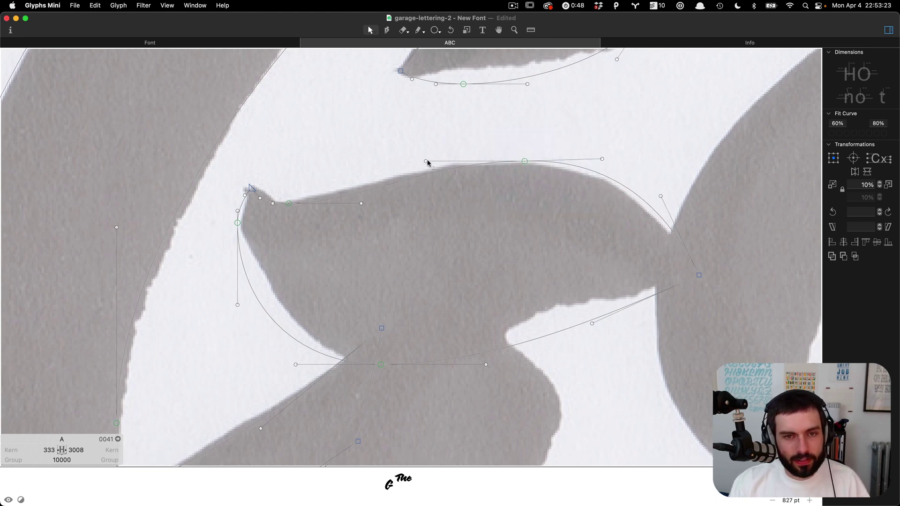
Move the crossbar's topmost node to about X 1848, Y 2139 and level its right handle at about 211 units.
{"action": "left_click", "coordinate": [426, 162]}
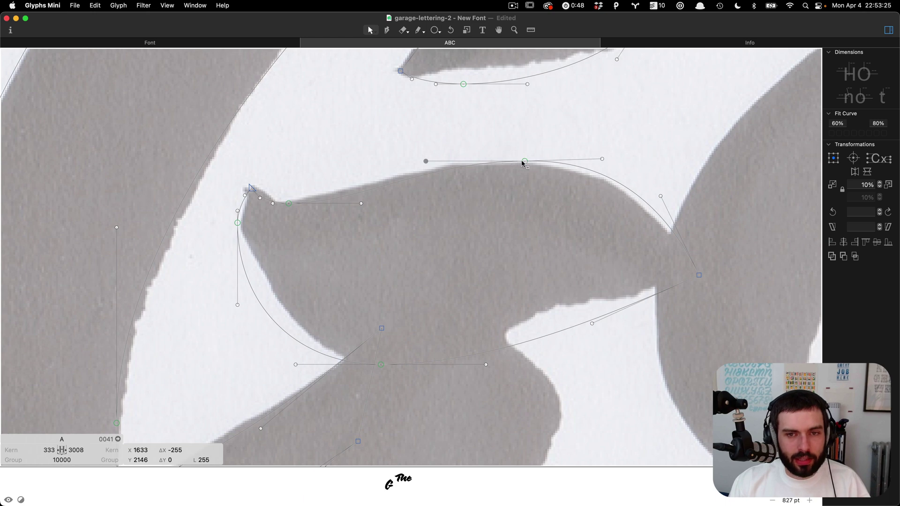
{"action": "left_click_drag", "start_coordinate": [524, 162], "coordinate": [509, 165]}
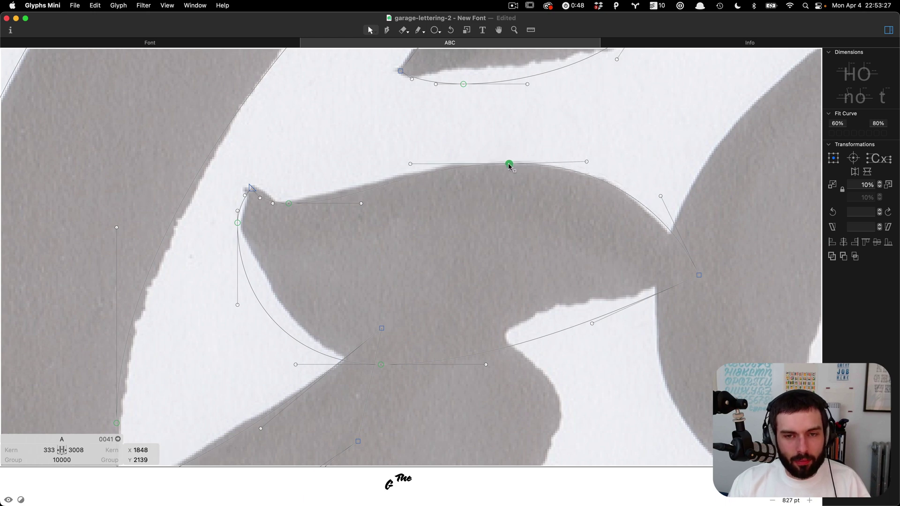
{"action": "left_click", "coordinate": [591, 155]}
{"action": "left_click", "coordinate": [589, 163]}
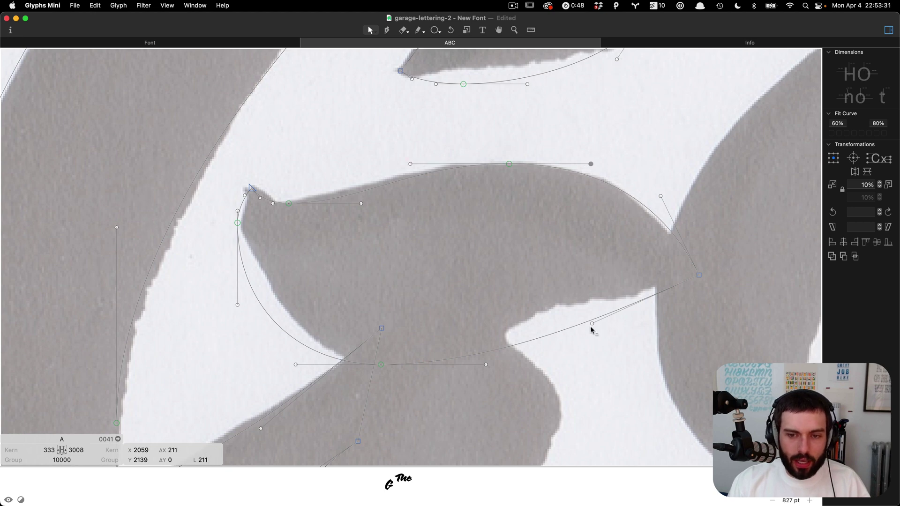
Fit the crossbar's underside to the scan by adjusting its lower right handle, bottom node and left node's downward handle, about 93 units long.
{"action": "left_click_drag", "start_coordinate": [592, 324], "coordinate": [549, 299]}
{"action": "mouse_move", "coordinate": [381, 368]}
{"action": "left_mouse_down"}
{"action": "mouse_move", "coordinate": [399, 360]}
{"action": "mouse_move", "coordinate": [392, 364]}
{"action": "left_mouse_up"}
{"action": "left_click", "coordinate": [364, 286]}
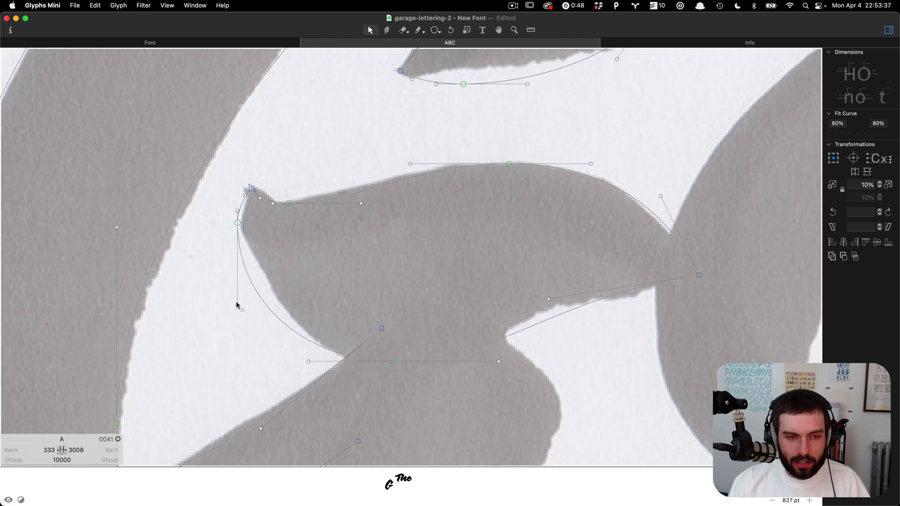
{"action": "left_click_drag", "start_coordinate": [237, 307], "coordinate": [237, 259]}
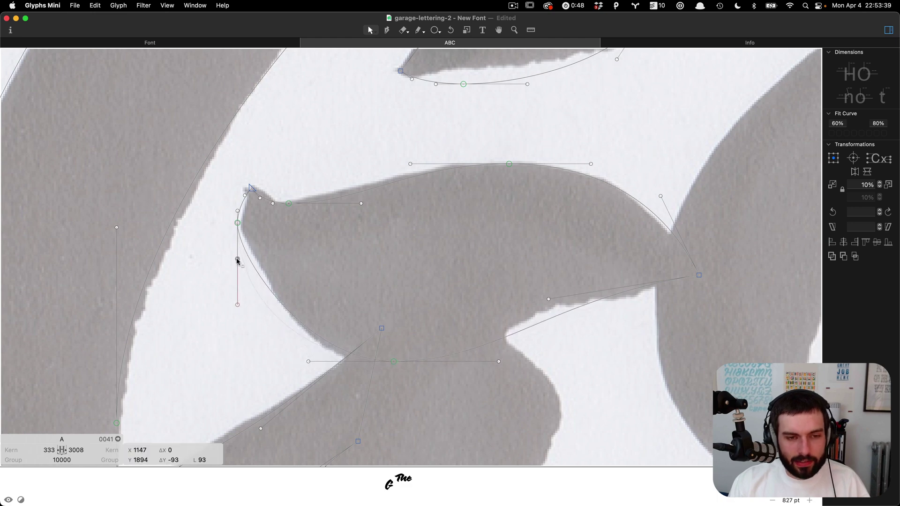
{"action": "left_click_drag", "start_coordinate": [394, 362], "coordinate": [383, 363]}
{"action": "left_click", "coordinate": [335, 248]}
Fine-tune the short curve just below the crossbar's left tip.
{"action": "scroll", "coordinate": [218, 187], "scroll_direction": "up", "scroll_amount": 3}
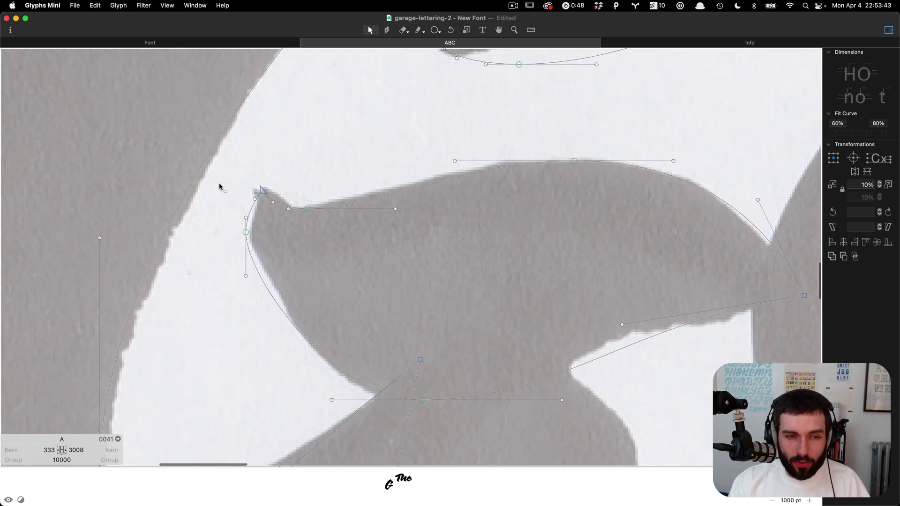
{"action": "left_click_drag", "start_coordinate": [257, 214], "coordinate": [250, 213]}
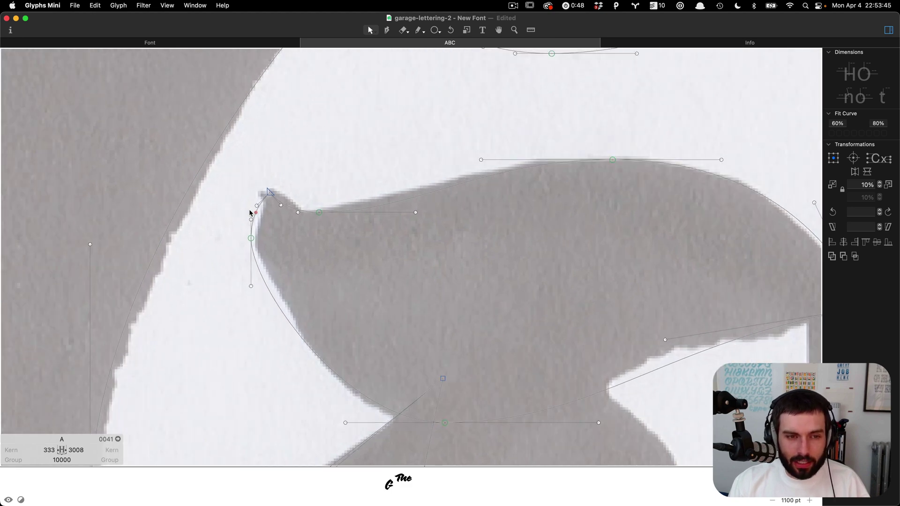
{"action": "scroll", "coordinate": [292, 212], "scroll_direction": "down", "scroll_amount": 3}
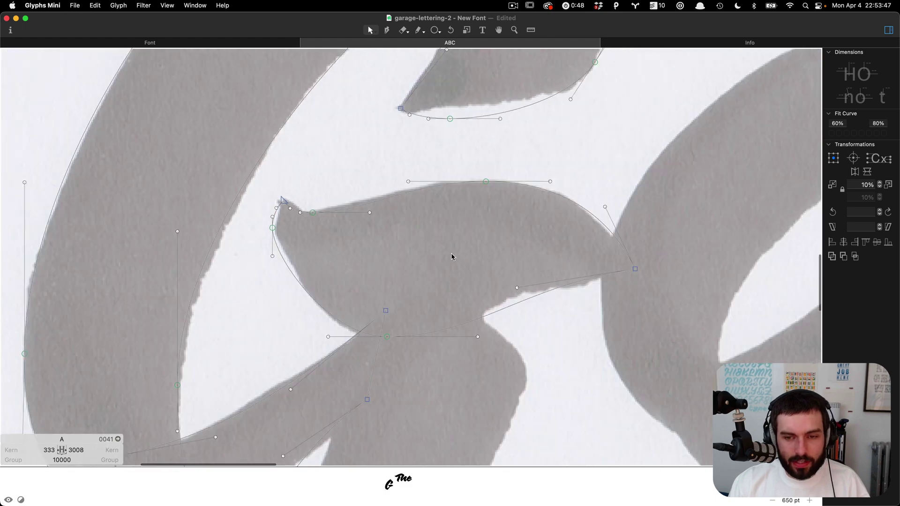
Move the crossbar's lower right handle to about X 1879, Y 1809 and its right end node to about X 2348, Y 1828.
{"action": "left_click_drag", "start_coordinate": [518, 291], "coordinate": [547, 278]}
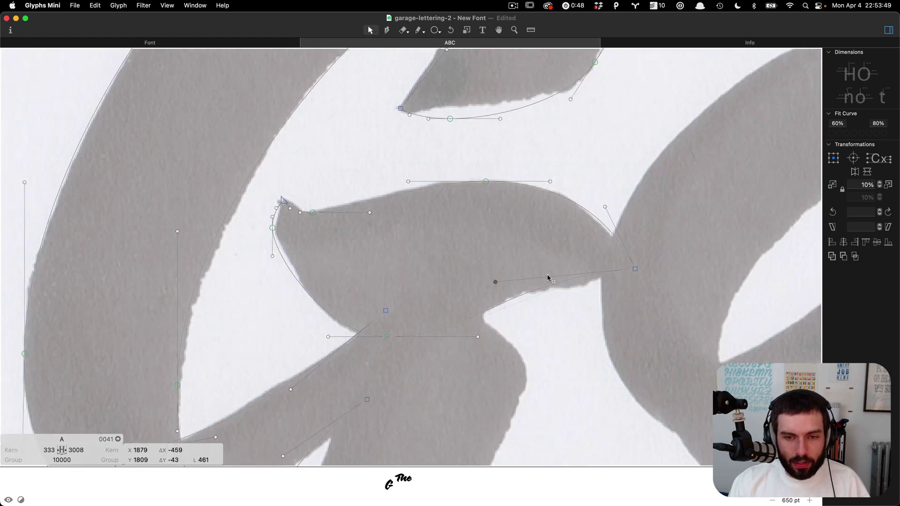
{"action": "left_click_drag", "start_coordinate": [637, 272], "coordinate": [638, 278]}
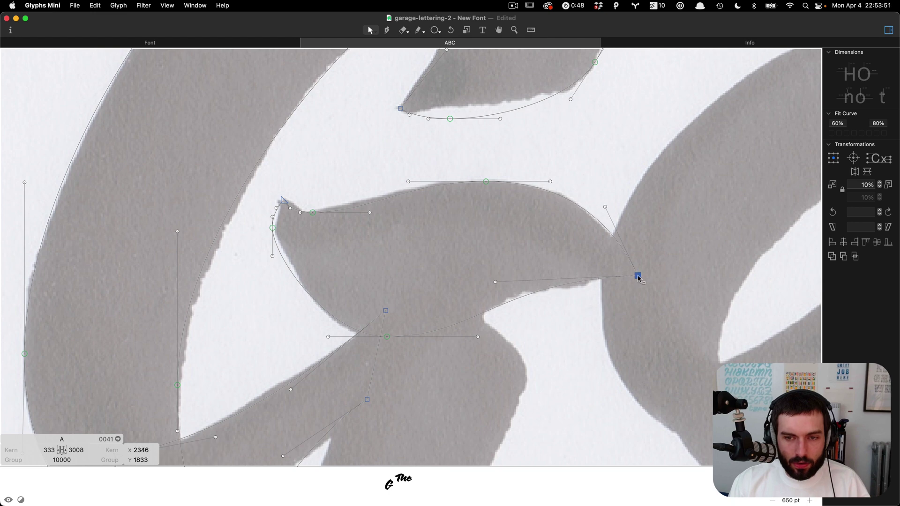
{"action": "scroll", "coordinate": [422, 215], "scroll_direction": "down", "scroll_amount": 5}
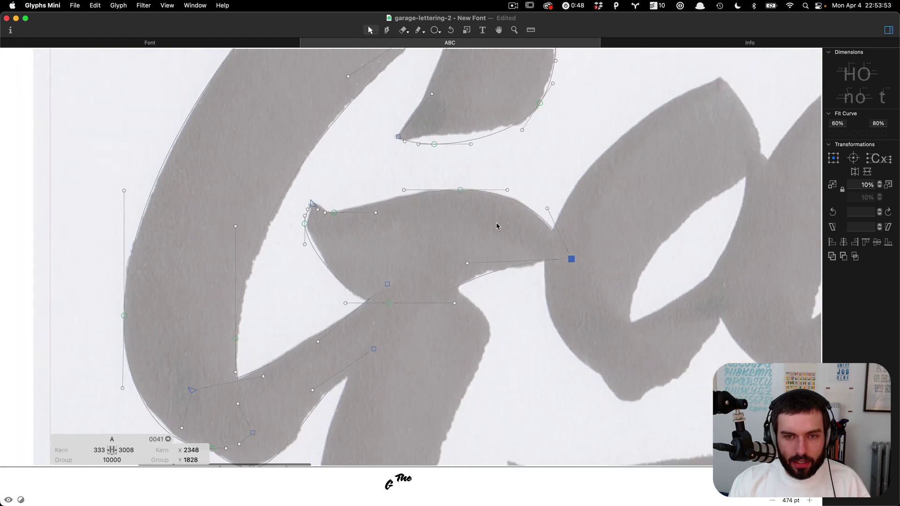
{"action": "scroll", "coordinate": [516, 220], "scroll_direction": "up", "scroll_amount": 5}
{"action": "left_click", "coordinate": [539, 207]}
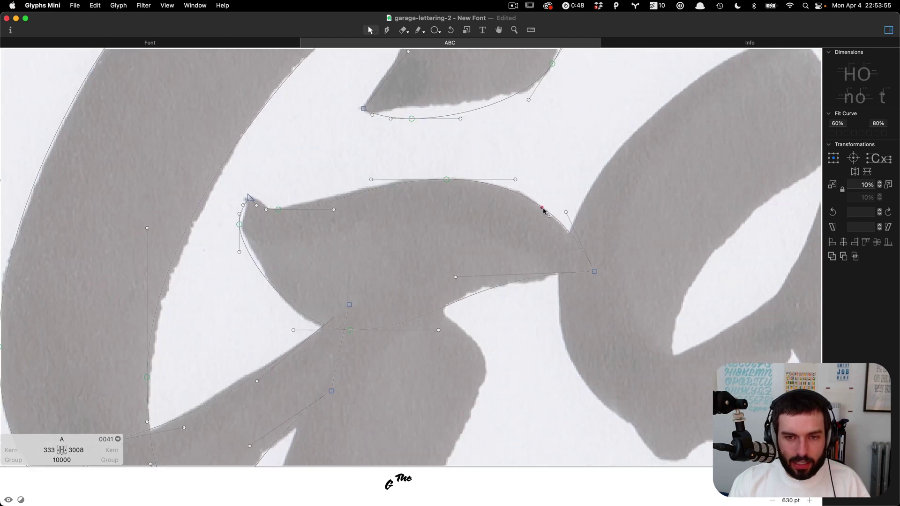
Round the open end of the G's diagonal connecting stroke into a curve and make its lower node smooth.
{"action": "scroll", "coordinate": [485, 220], "scroll_direction": "down", "scroll_amount": 3}
{"action": "scroll", "coordinate": [394, 262], "scroll_direction": "down", "scroll_amount": 4}
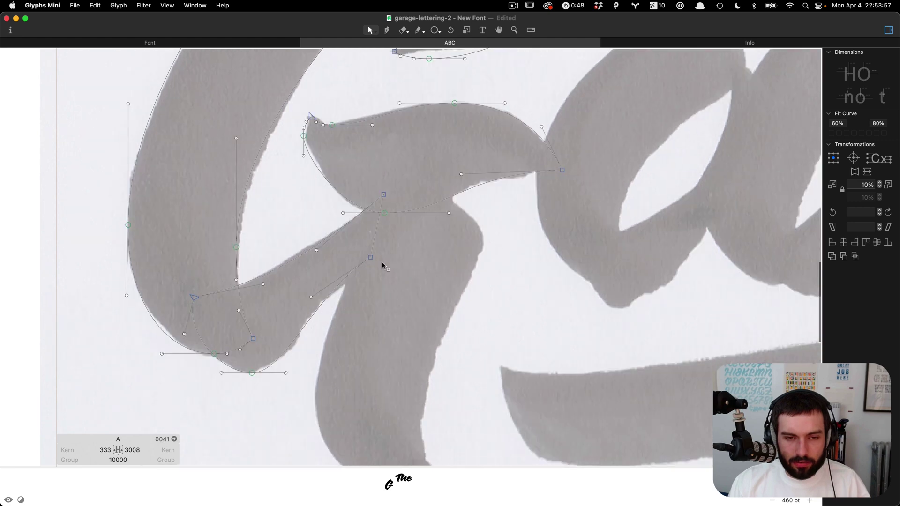
{"action": "scroll", "coordinate": [375, 221], "scroll_direction": "up", "scroll_amount": 3}
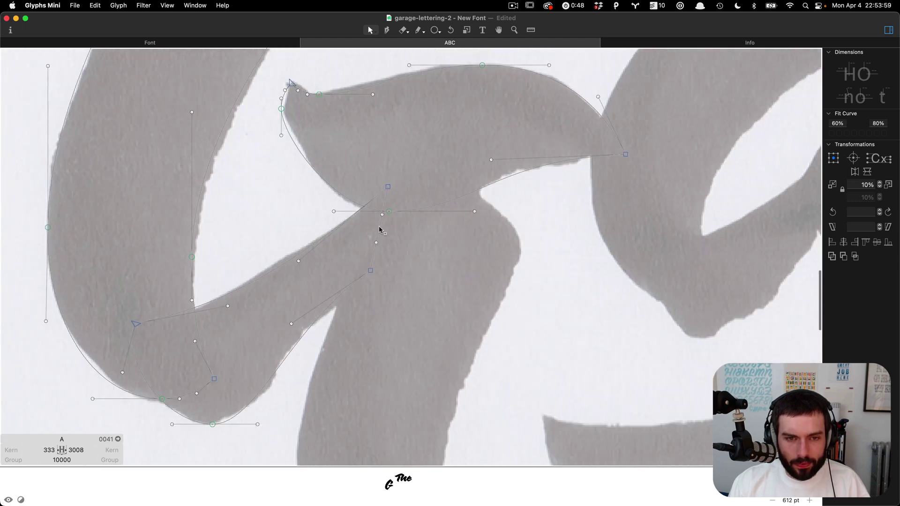
{"action": "left_click_drag", "start_coordinate": [380, 228], "coordinate": [398, 247]}
{"action": "left_click", "coordinate": [371, 270]}
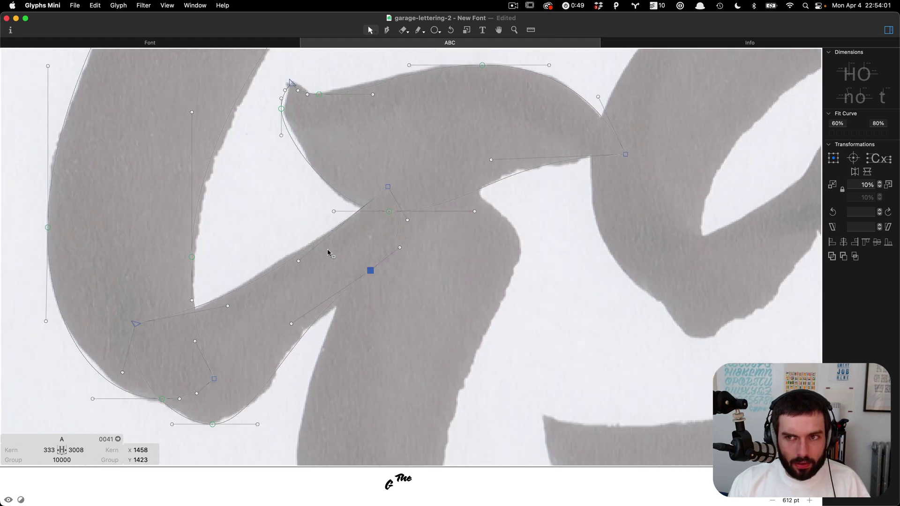
{"action": "key", "text": "Return"}
{"action": "left_click", "coordinate": [328, 252]}
{"action": "scroll", "coordinate": [363, 240], "scroll_direction": "down", "scroll_amount": 3}
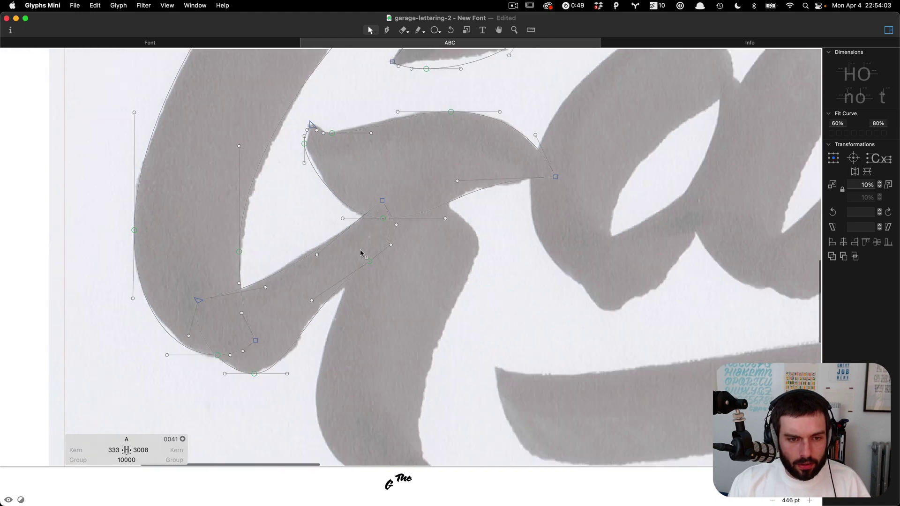
With the Pen tool, start the G's descender at about X 1513, Y 1776 and trace its left side and foot with smooth curves.
{"action": "scroll", "coordinate": [359, 253], "scroll_direction": "down", "scroll_amount": 3}
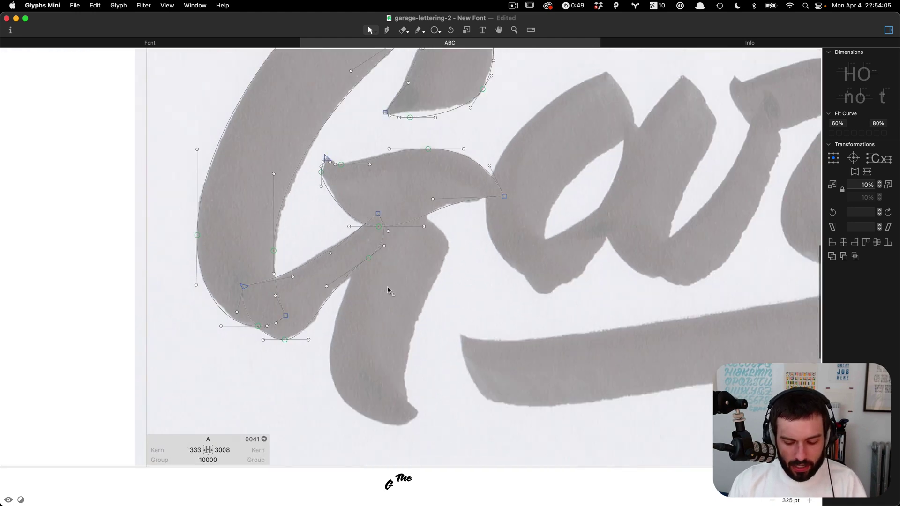
{"action": "key", "text": "p"}
{"action": "scroll", "coordinate": [396, 257], "scroll_direction": "up", "scroll_amount": 2}
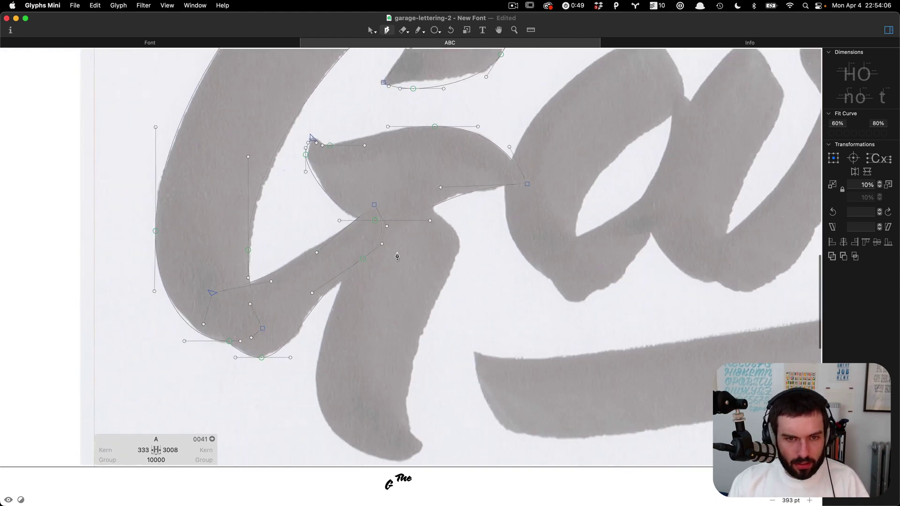
{"action": "left_click", "coordinate": [373, 194]}
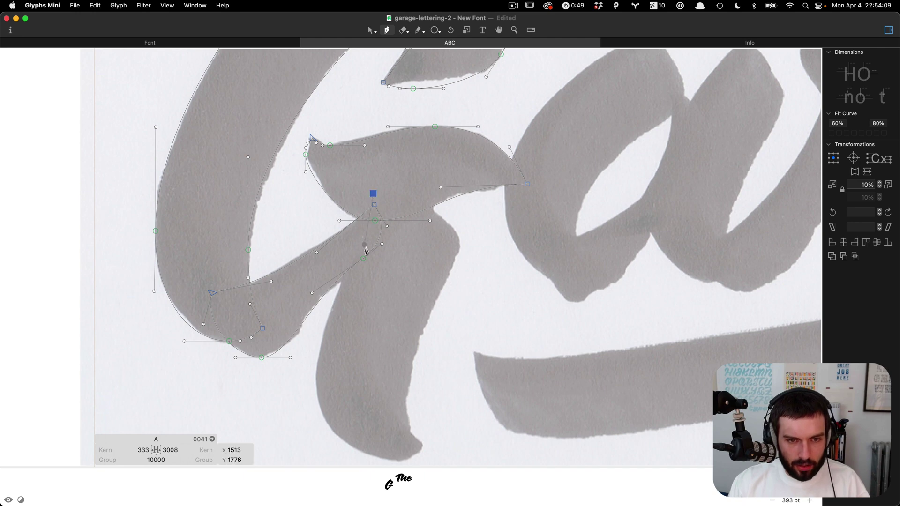
{"action": "scroll", "coordinate": [324, 347], "scroll_direction": "down", "scroll_amount": 2}
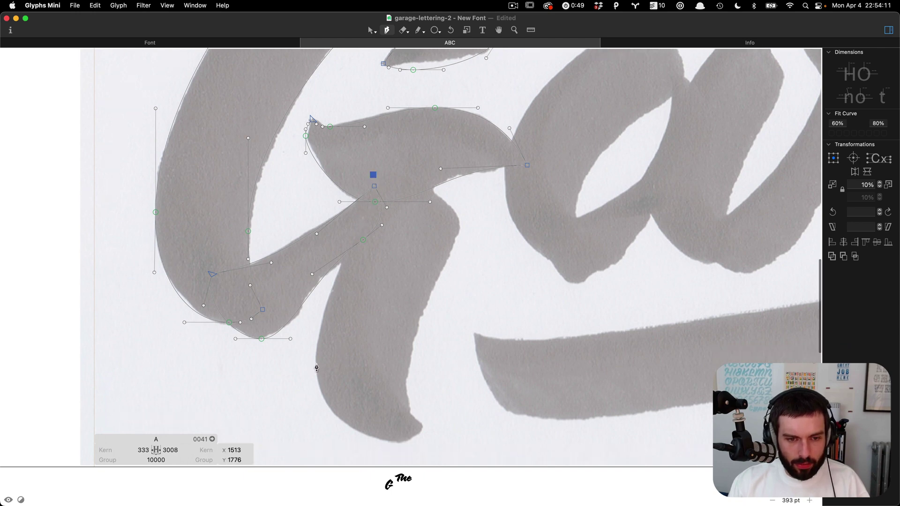
{"action": "left_click_drag", "start_coordinate": [316, 363], "coordinate": [316, 429]}
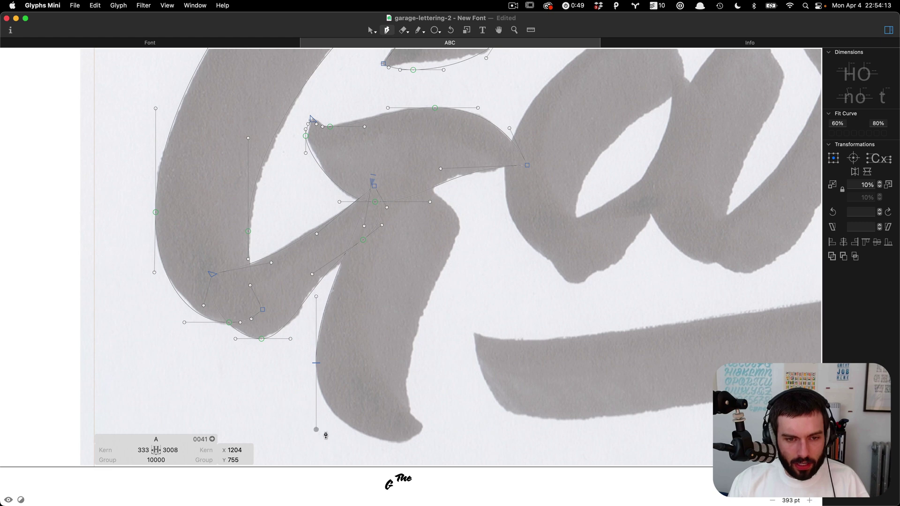
{"action": "left_click_drag", "start_coordinate": [399, 443], "coordinate": [424, 443]}
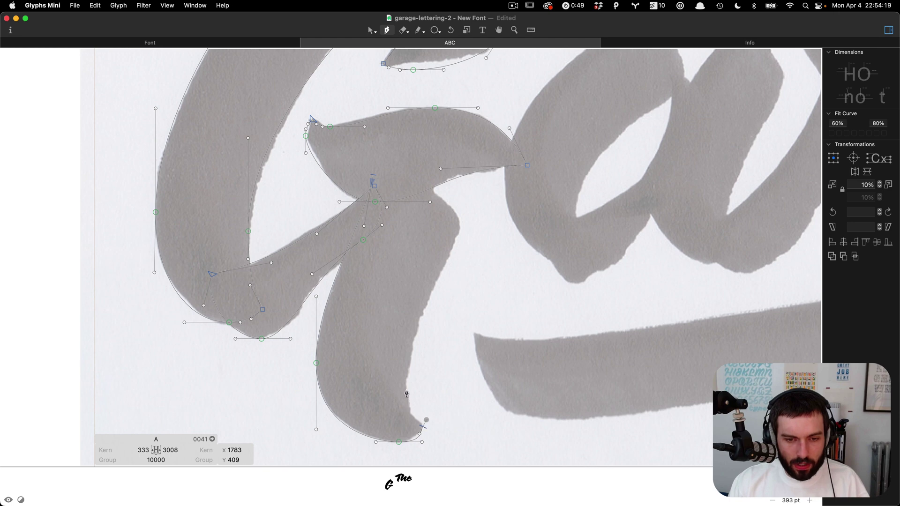
Trace the descender's right side, close the path at its start node, and shorten the upper right node's upward handle to about 181 units.
{"action": "left_click_drag", "start_coordinate": [406, 388], "coordinate": [406, 360]}
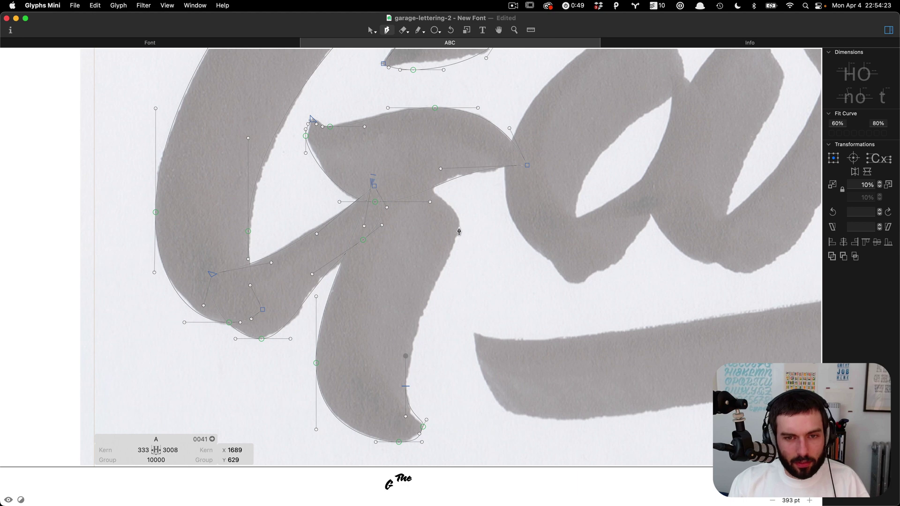
{"action": "left_click_drag", "start_coordinate": [458, 229], "coordinate": [459, 190]}
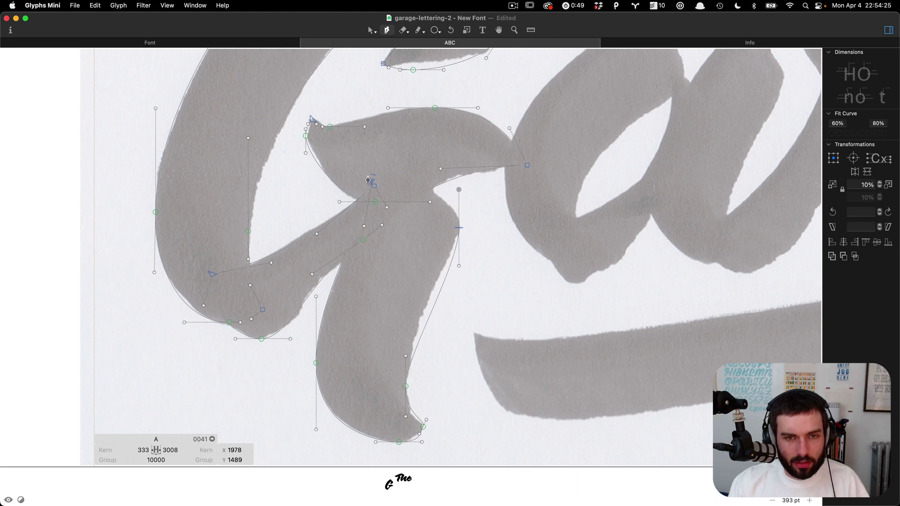
{"action": "left_click_drag", "start_coordinate": [374, 178], "coordinate": [341, 179]}
{"action": "key", "text": "v"}
{"action": "left_click_drag", "start_coordinate": [459, 190], "coordinate": [459, 194]}
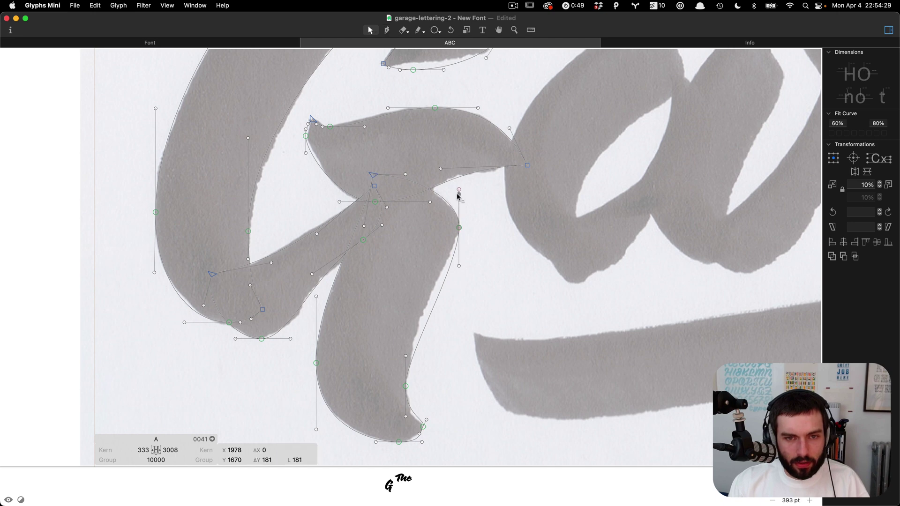
Lengthen the upward handle of the descender's lower right curve node to about 359 units, ending near X 1689, Y 988.
{"action": "left_click", "coordinate": [406, 356], "text": "shift"}
{"action": "left_click_drag", "start_coordinate": [405, 356], "coordinate": [405, 323]}
{"action": "key", "text": "super+z"}
{"action": "left_click", "coordinate": [439, 335]}
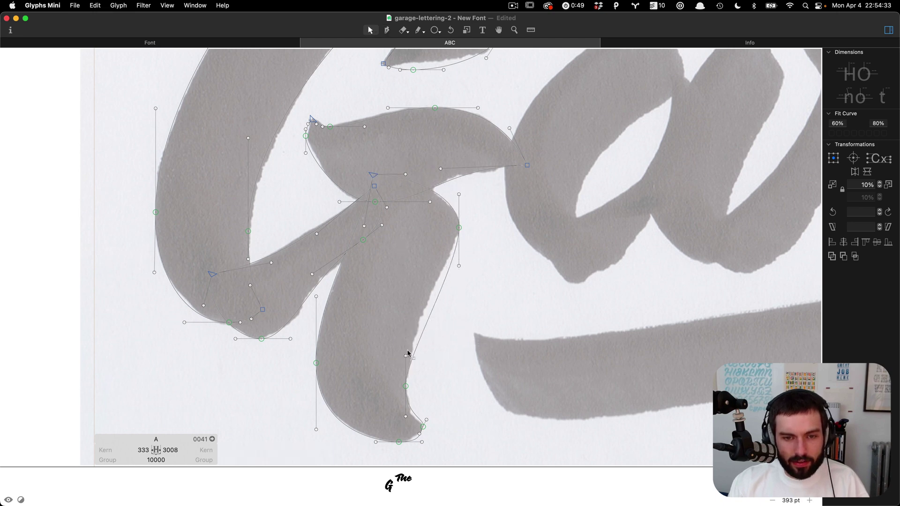
{"action": "left_click_drag", "start_coordinate": [405, 358], "coordinate": [405, 320]}
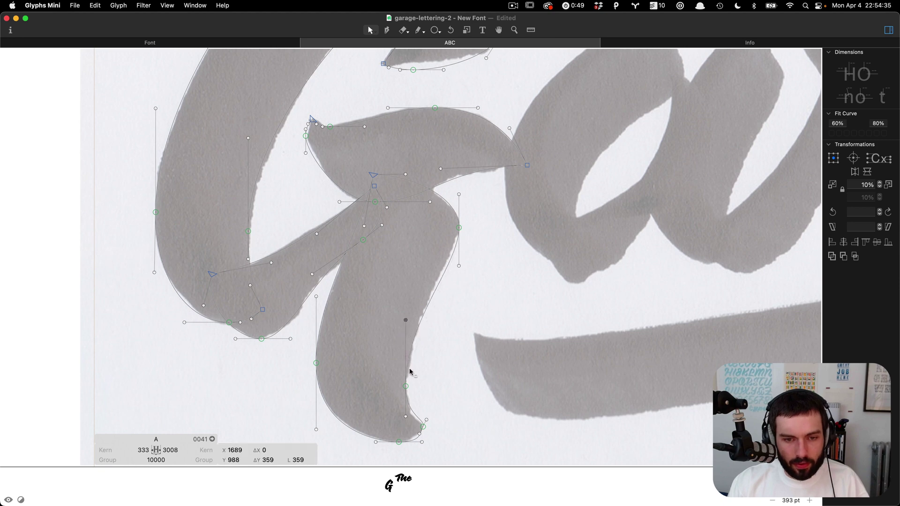
Turn the descender's foot tip into a corner node and refit the curves beside it, below it and along the foot's lower left.
{"action": "scroll", "coordinate": [423, 424], "scroll_direction": "up", "scroll_amount": 3}
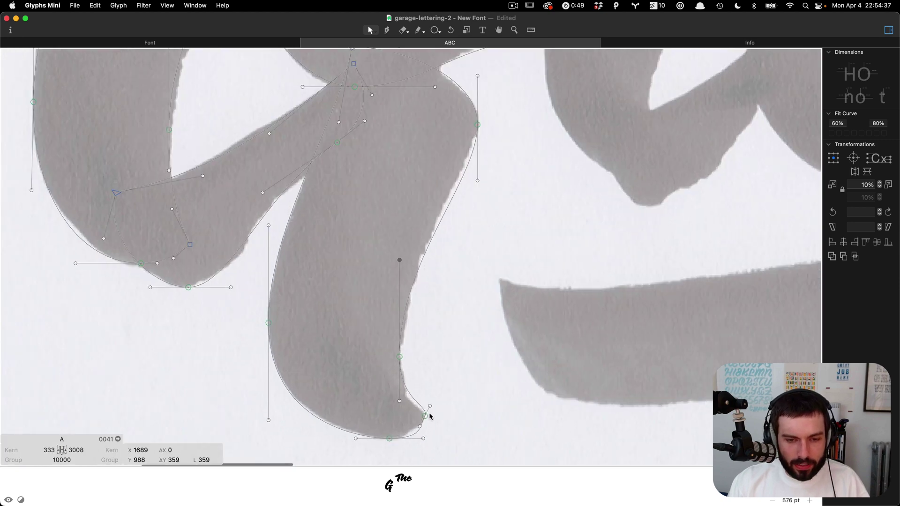
{"action": "double_click", "coordinate": [425, 416]}
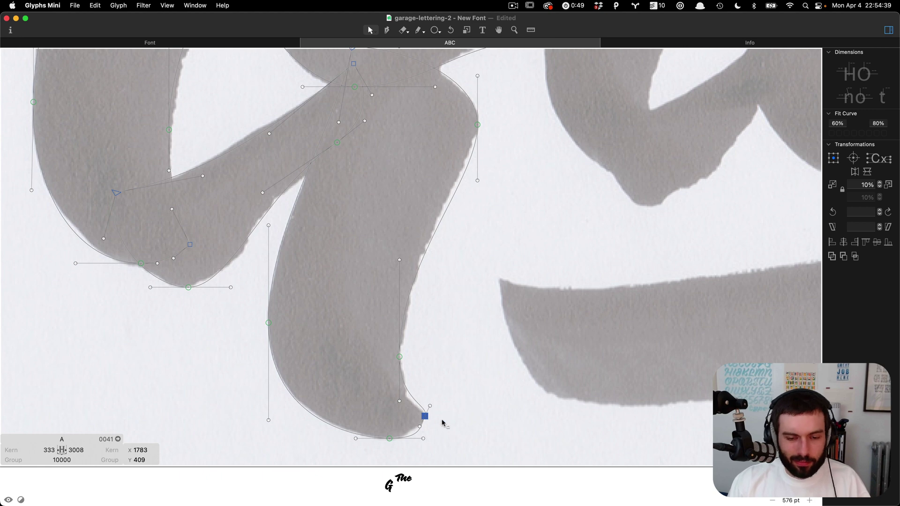
{"action": "left_click_drag", "start_coordinate": [429, 407], "coordinate": [399, 393]}
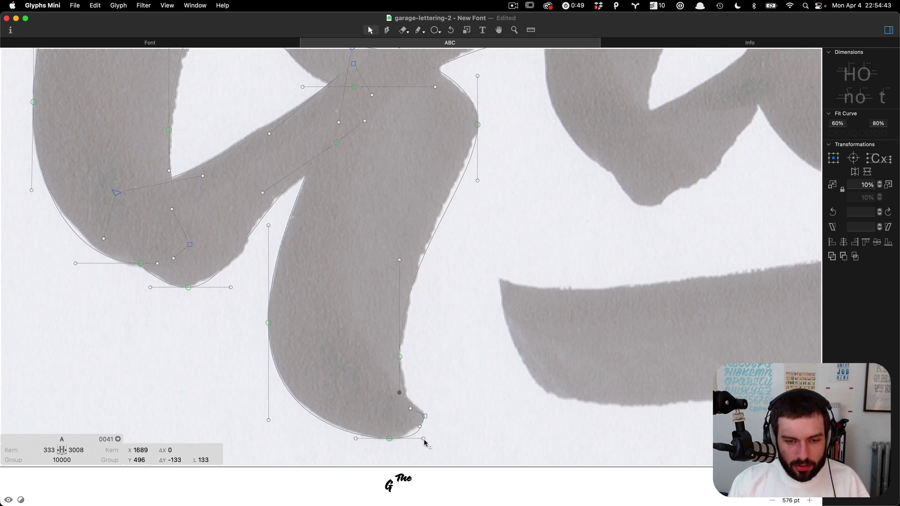
{"action": "mouse_move", "coordinate": [423, 439]}
{"action": "left_mouse_down"}
{"action": "mouse_move", "coordinate": [412, 441]}
{"action": "mouse_move", "coordinate": [412, 432]}
{"action": "left_mouse_up"}
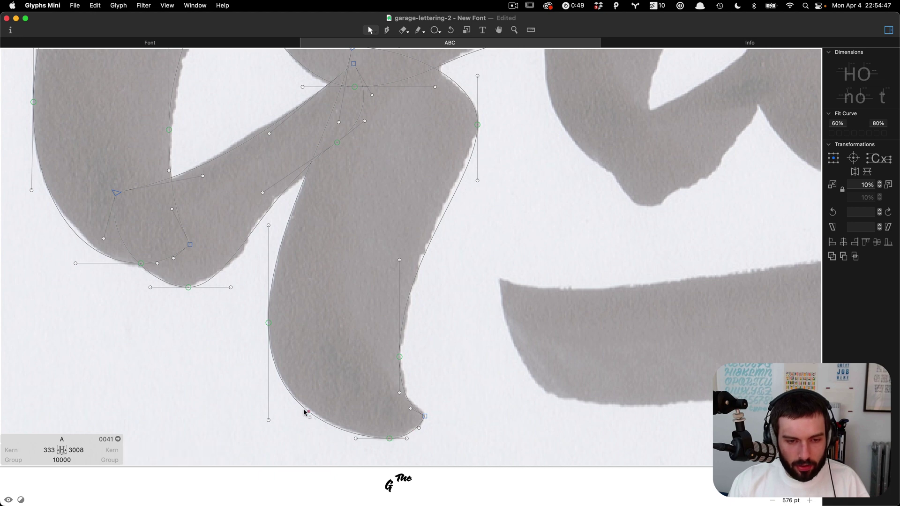
{"action": "left_click_drag", "start_coordinate": [305, 412], "coordinate": [280, 394]}
Shorten the downward handle of the descender's upper right node to about 186 units and preview the filled G.
{"action": "scroll", "coordinate": [328, 232], "scroll_direction": "down", "scroll_amount": 2}
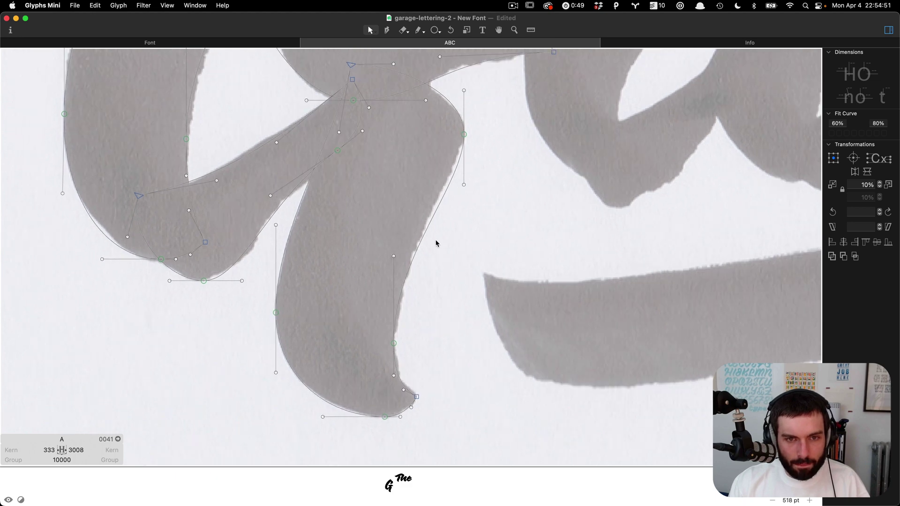
{"action": "left_click", "coordinate": [463, 184]}
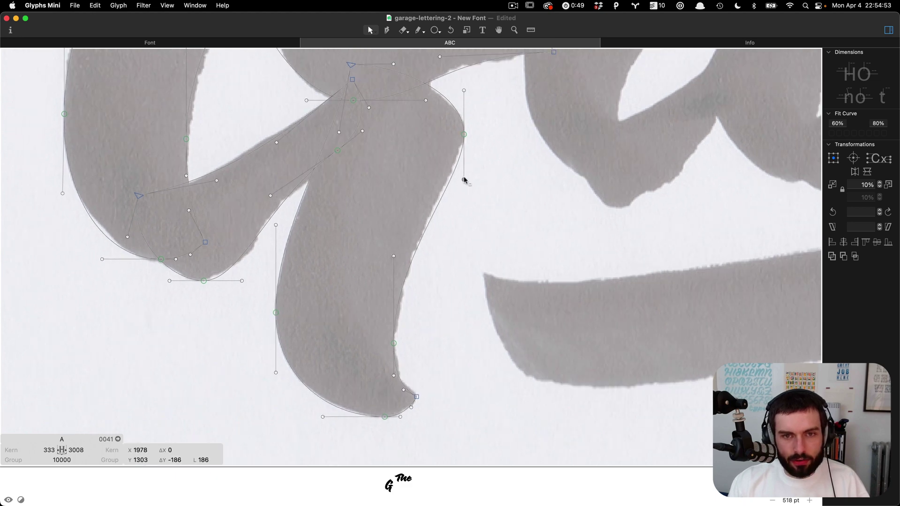
{"action": "scroll", "coordinate": [464, 180], "scroll_direction": "down", "scroll_amount": 3}
{"action": "scroll", "coordinate": [389, 178], "scroll_direction": "down", "scroll_amount": 3}
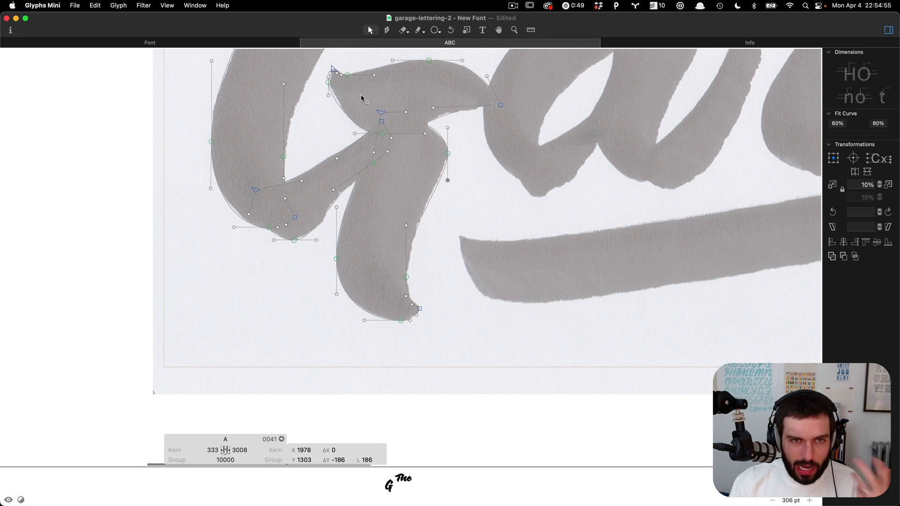
{"action": "key", "text": "t"}
{"action": "scroll", "coordinate": [356, 101], "scroll_direction": "down", "scroll_amount": 2}
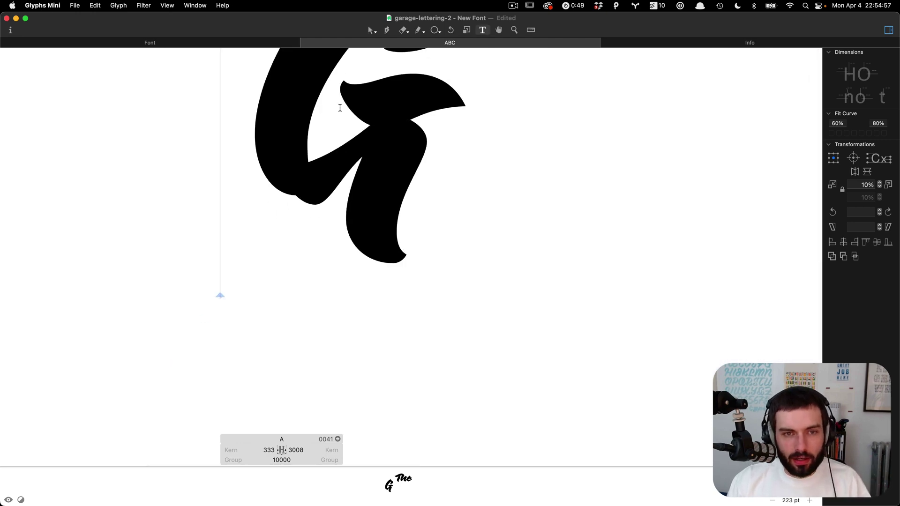
{"action": "scroll", "coordinate": [340, 107], "scroll_direction": "up", "scroll_amount": 5}
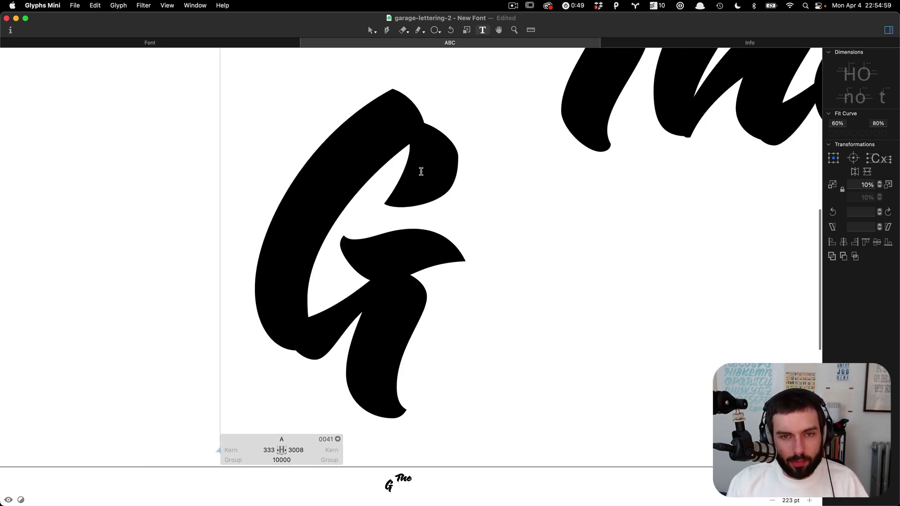
Lower the G's upper terminal's right extreme node to about X 2277, Y 2773, refit the curve beneath it, and preview the filled letters.
{"action": "key", "text": "Escape"}
{"action": "scroll", "coordinate": [235, 167], "scroll_direction": "up", "scroll_amount": 3}
{"action": "scroll", "coordinate": [234, 167], "scroll_direction": "up", "scroll_amount": 2}
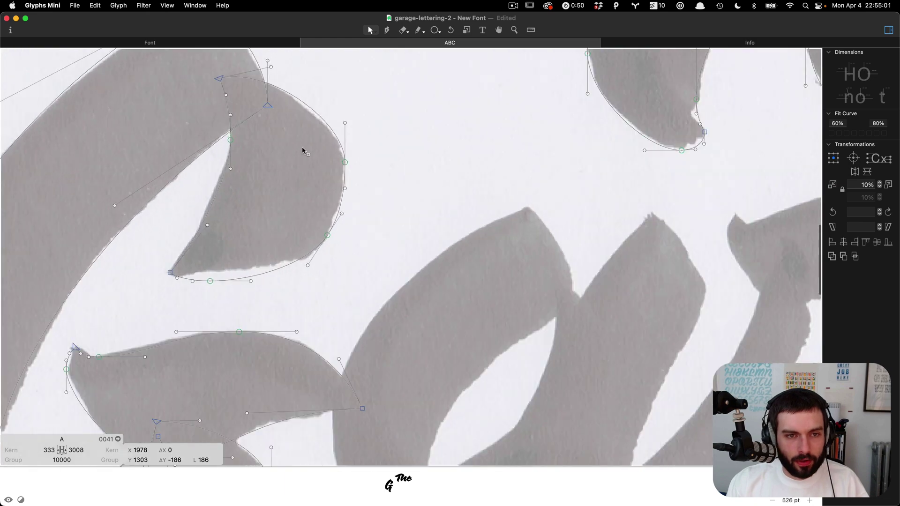
{"action": "left_click", "coordinate": [344, 175]}
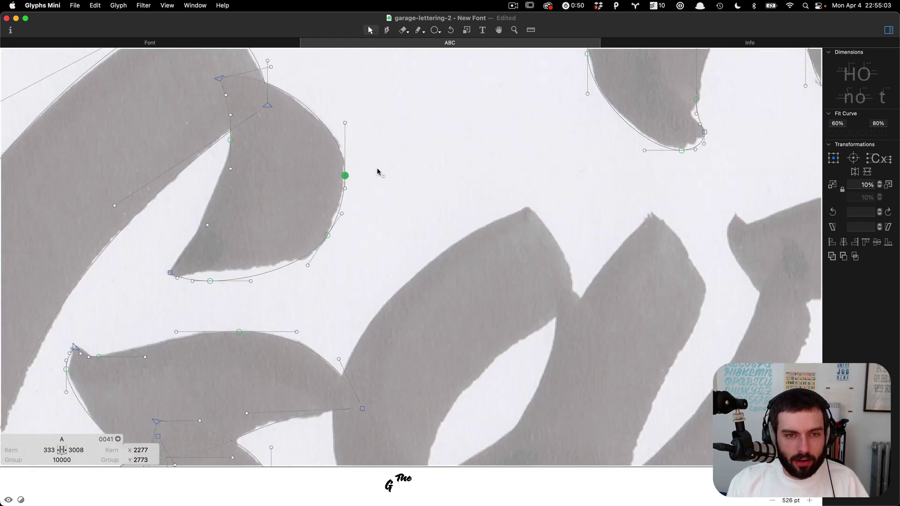
{"action": "scroll", "coordinate": [344, 200], "scroll_direction": "up", "scroll_amount": 2}
{"action": "scroll", "coordinate": [353, 207], "scroll_direction": "left", "scroll_amount": 1}
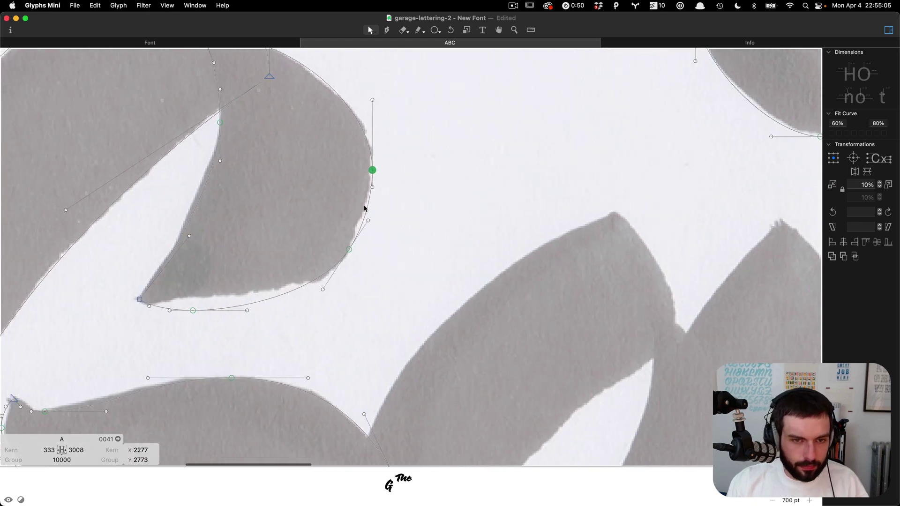
{"action": "left_click", "coordinate": [365, 212], "text": "alt"}
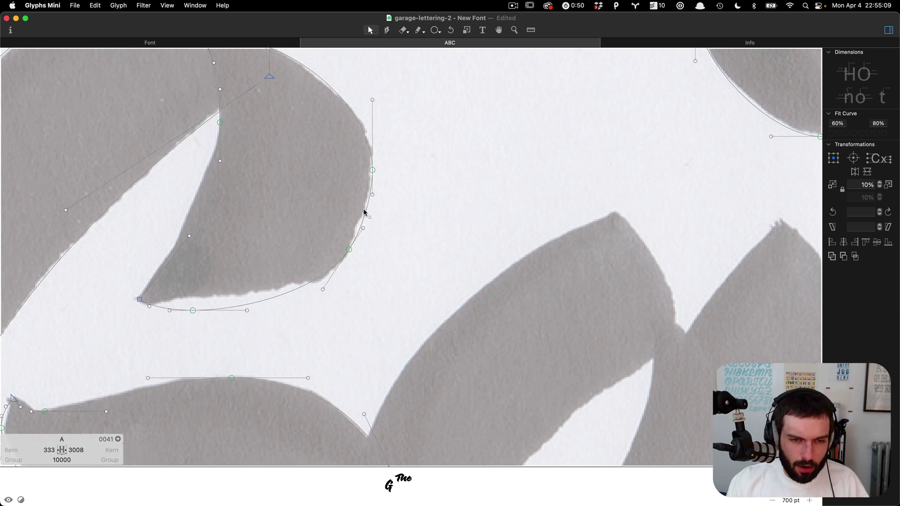
{"action": "key", "text": "t"}
{"action": "scroll", "coordinate": [375, 201], "scroll_direction": "down", "scroll_amount": 5}
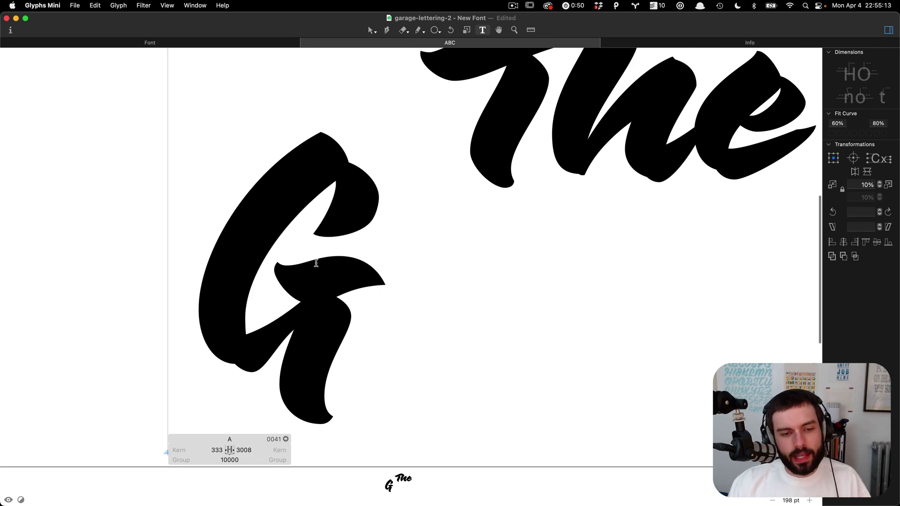
{"action": "scroll", "coordinate": [307, 239], "scroll_direction": "right", "scroll_amount": 3}
{"action": "key", "text": "Escape"}
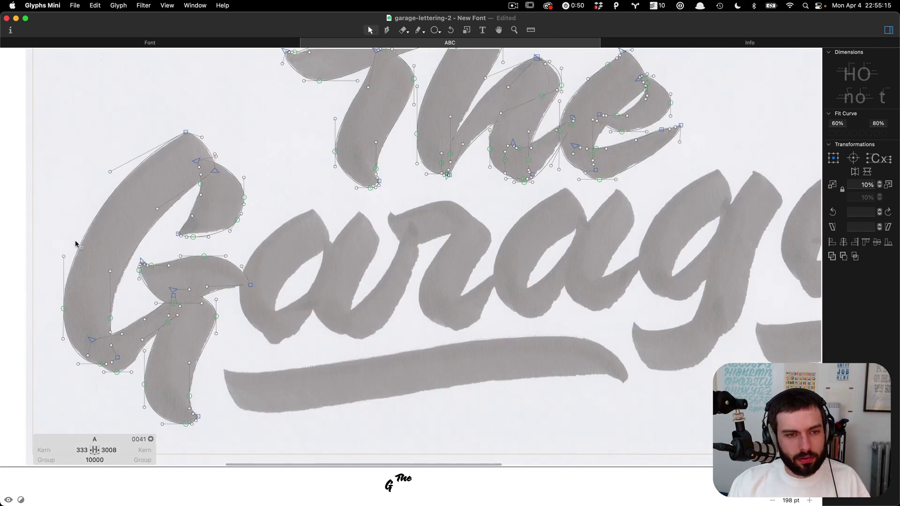
Refit the inner and outer left curves of the G's main stroke to the scanned brush edge.
{"action": "scroll", "coordinate": [75, 243], "scroll_direction": "up", "scroll_amount": 4}
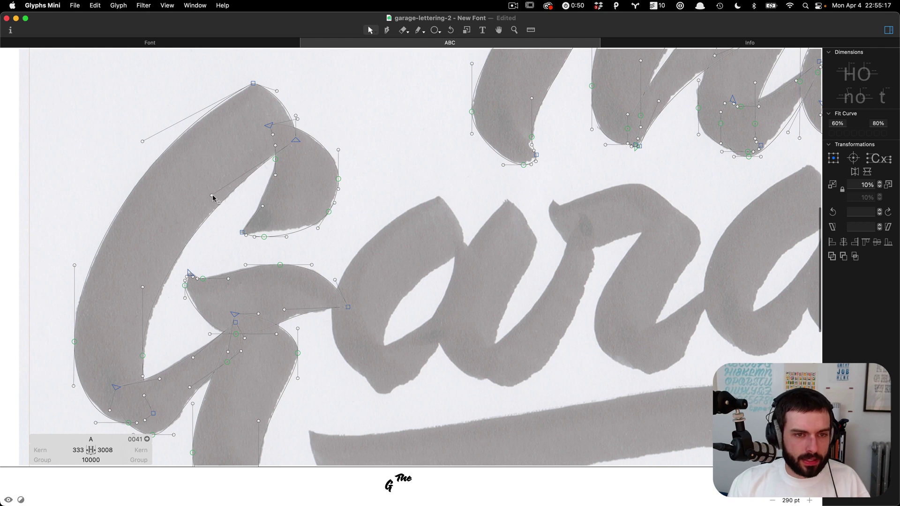
{"action": "left_click_drag", "start_coordinate": [212, 195], "coordinate": [211, 186]}
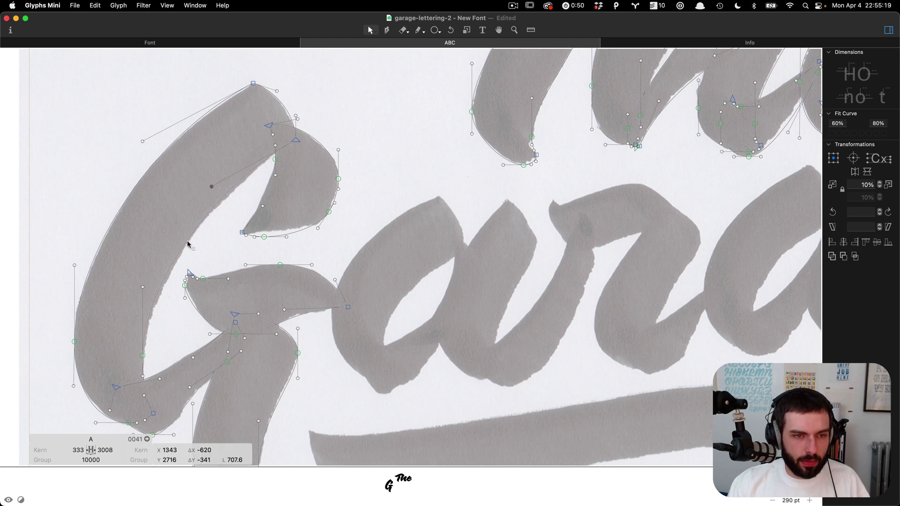
{"action": "left_click_drag", "start_coordinate": [188, 241], "coordinate": [176, 245]}
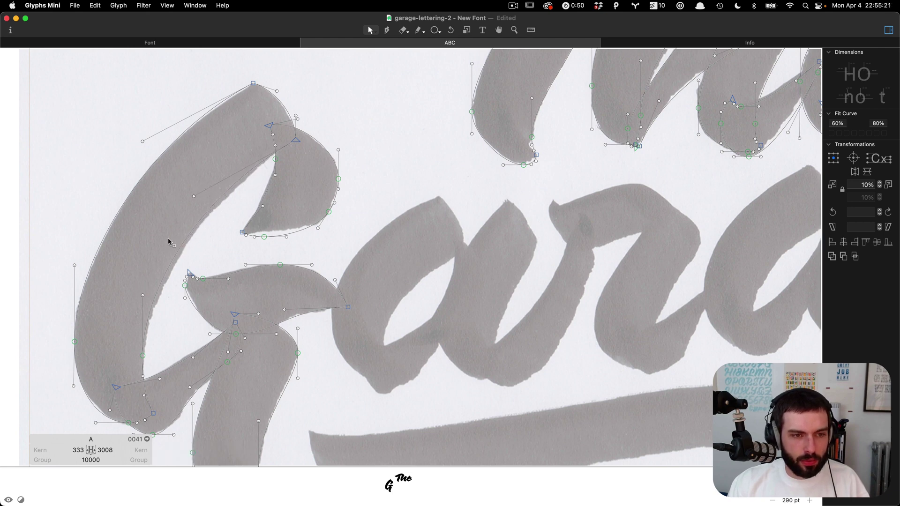
{"action": "scroll", "coordinate": [253, 191], "scroll_direction": "down", "scroll_amount": 2}
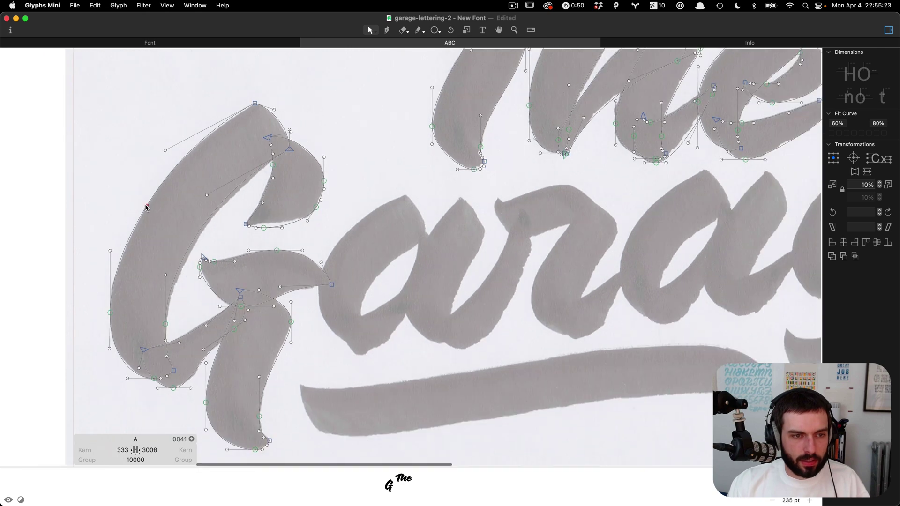
{"action": "left_click_drag", "start_coordinate": [147, 206], "coordinate": [148, 198]}
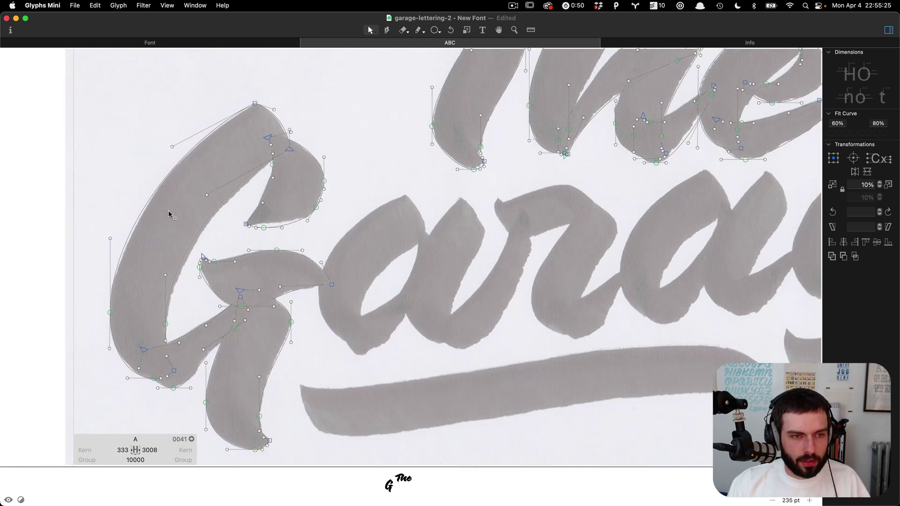
Preview the filled G and The outlines, then save the file.
{"action": "key", "text": "t"}
{"action": "scroll", "coordinate": [276, 203], "scroll_direction": "down", "scroll_amount": 3}
{"action": "scroll", "coordinate": [231, 200], "scroll_direction": "up", "scroll_amount": 2}
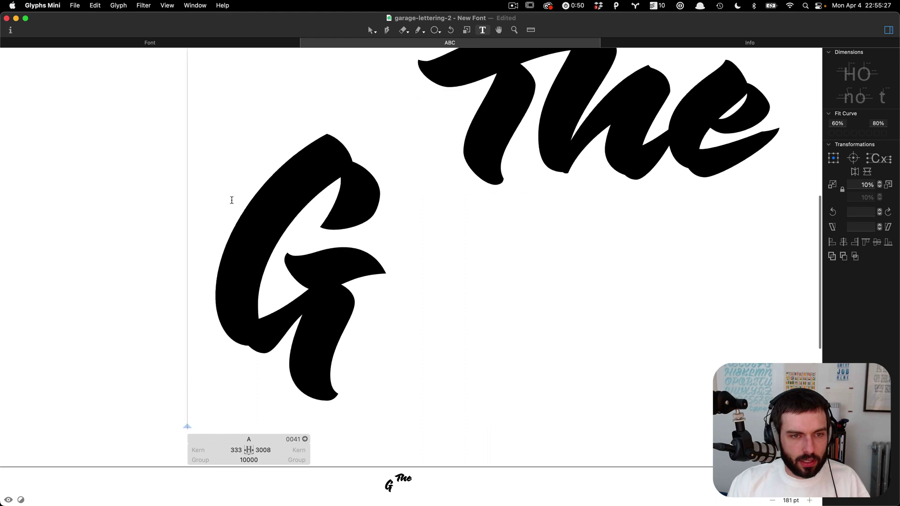
{"action": "key", "text": "Escape"}
{"action": "key", "text": "super+s"}
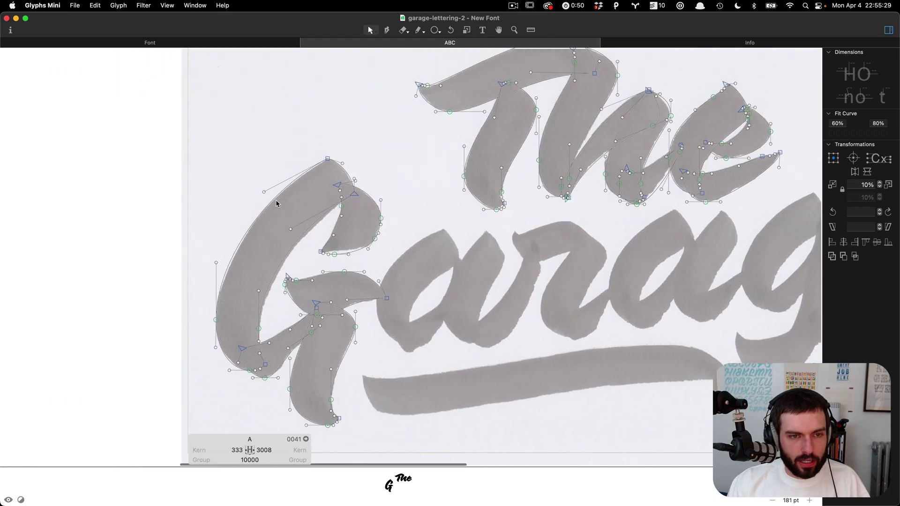
Go to the empty B glyph beside the lettering and set its width to 2000.
{"action": "key", "text": "t"}
{"action": "left_click", "coordinate": [434, 29]}
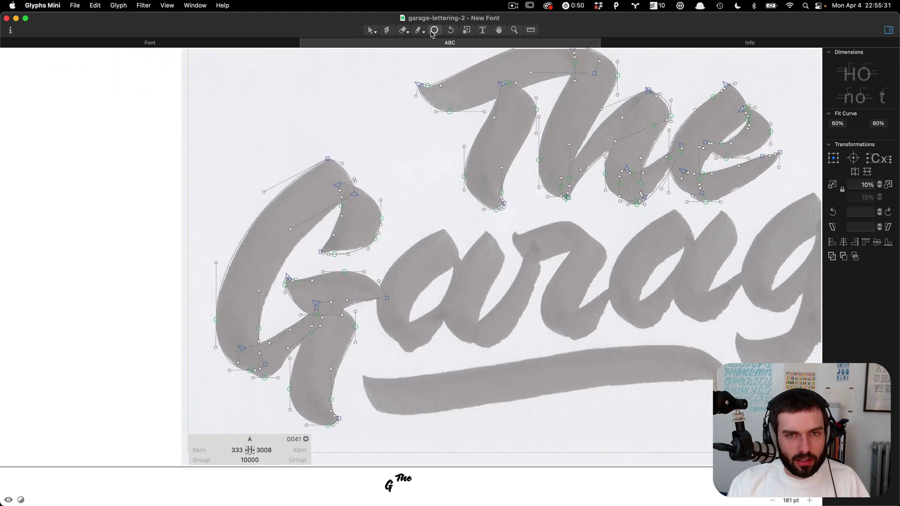
{"action": "key", "text": "t"}
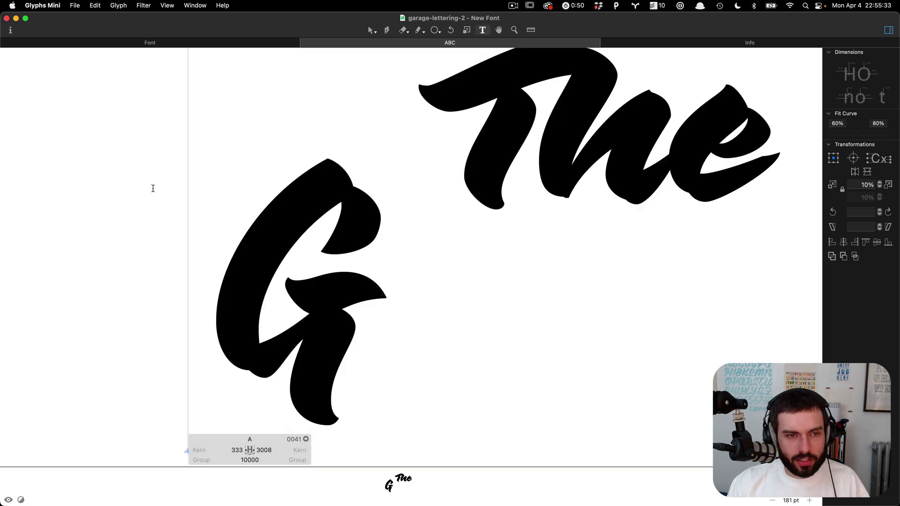
{"action": "scroll", "coordinate": [150, 189], "scroll_direction": "down", "scroll_amount": 3}
{"action": "key", "text": "Right"}
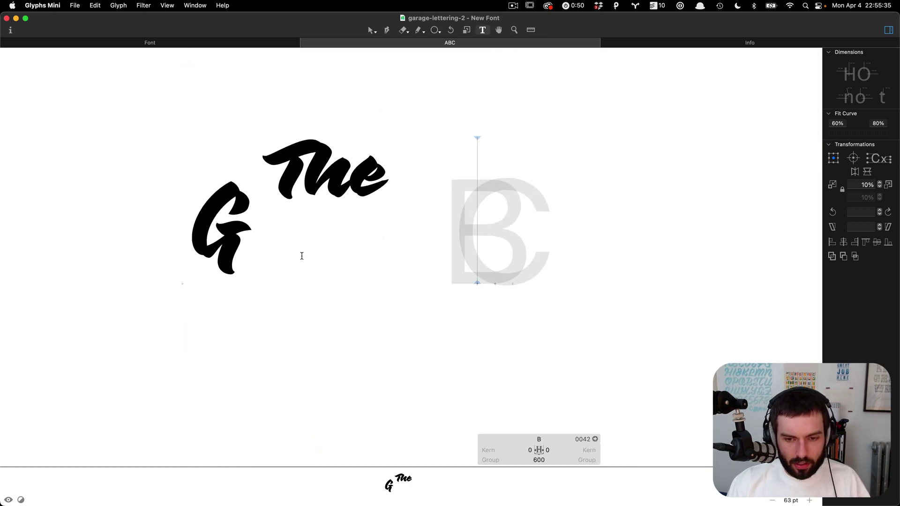
{"action": "left_click", "coordinate": [553, 461]}
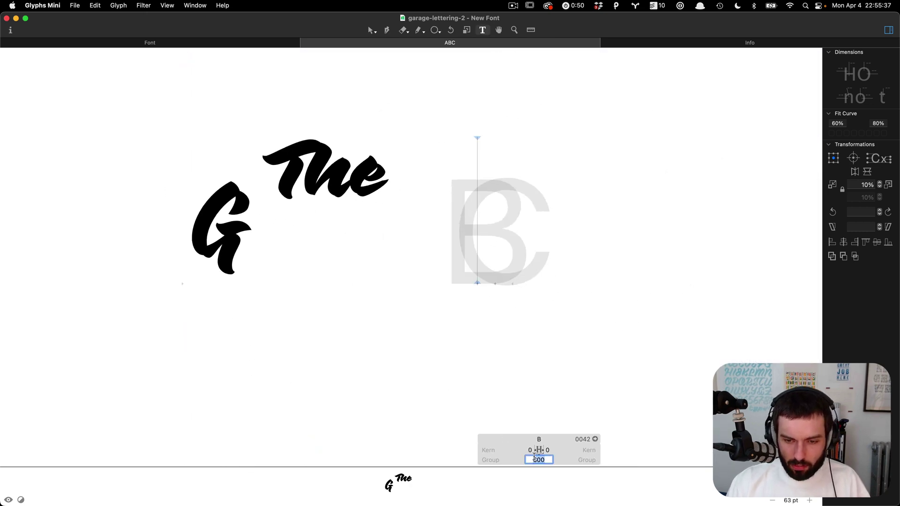
{"action": "type", "text": "2000"}
{"action": "key", "text": "Tab"}
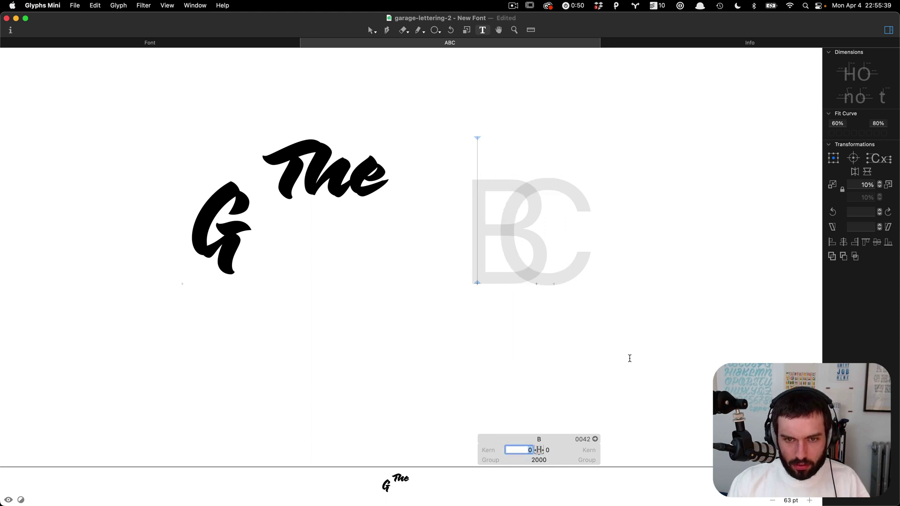
Draw a circle about 1320 units in diameter in the B glyph.
{"action": "scroll", "coordinate": [496, 297], "scroll_direction": "up", "scroll_amount": 3}
{"action": "scroll", "coordinate": [422, 230], "scroll_direction": "up", "scroll_amount": 3}
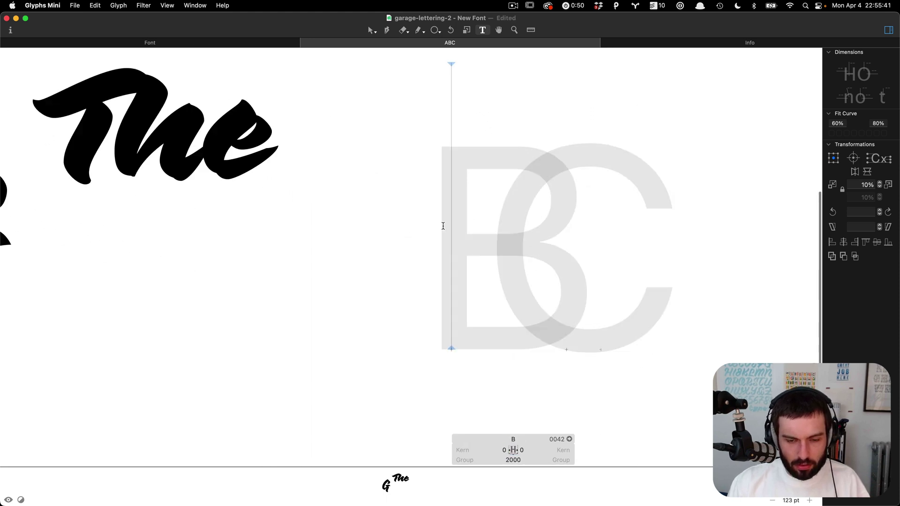
{"action": "key", "text": "Escape"}
{"action": "key", "text": "shift+f"}
{"action": "left_click", "coordinate": [486, 236]}
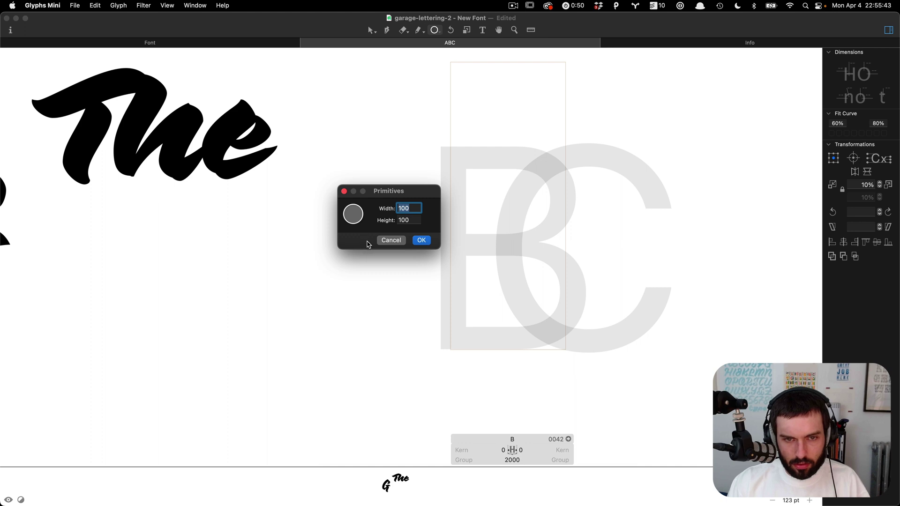
{"action": "left_click", "coordinate": [391, 240]}
{"action": "scroll", "coordinate": [546, 223], "scroll_direction": "up", "scroll_amount": 5}
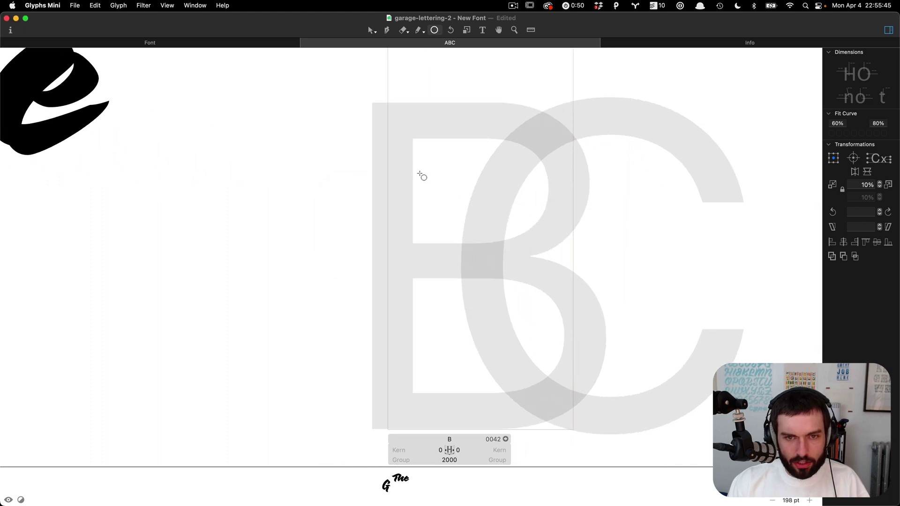
{"action": "left_click_drag", "start_coordinate": [420, 173], "coordinate": [538, 291]}
Set the B glyph's width to 4000.
{"action": "key", "text": "t"}
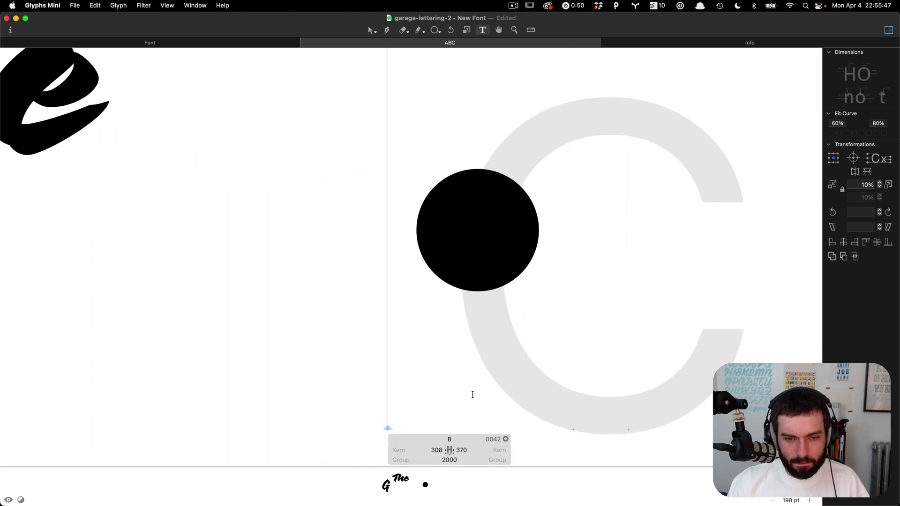
{"action": "left_click", "coordinate": [454, 461]}
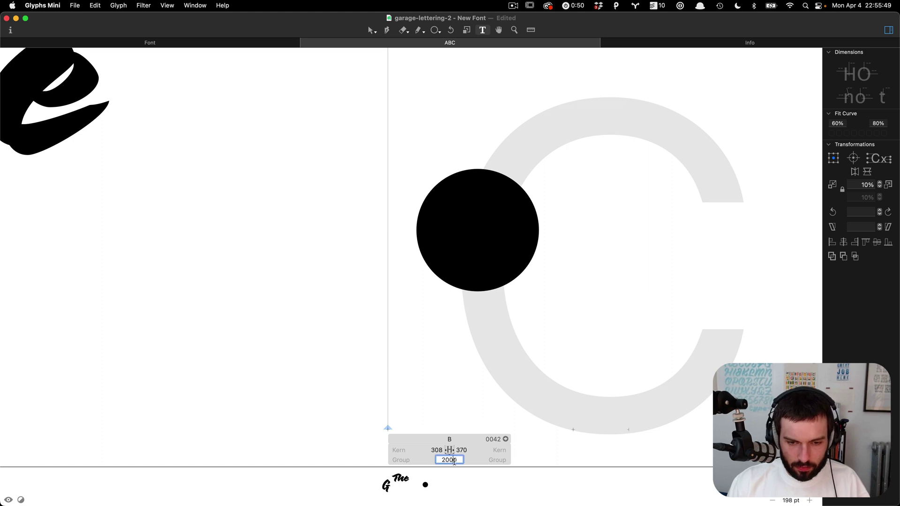
{"action": "key", "text": "super+a"}
{"action": "type", "text": "4"}
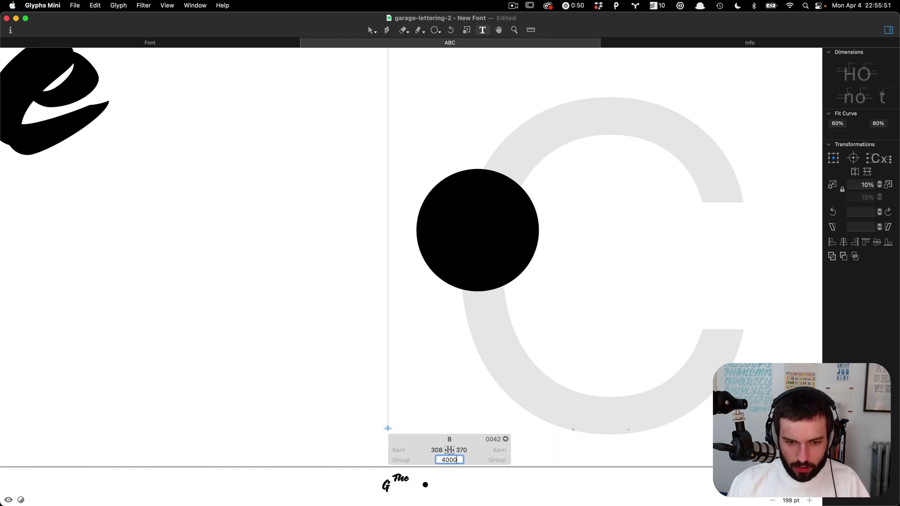
{"action": "type", "text": "000"}
{"action": "key", "text": "Return"}
Remove the placeholder C from the edit view and return to editing the B glyph's outline.
{"action": "scroll", "coordinate": [571, 422], "scroll_direction": "up", "scroll_amount": 2}
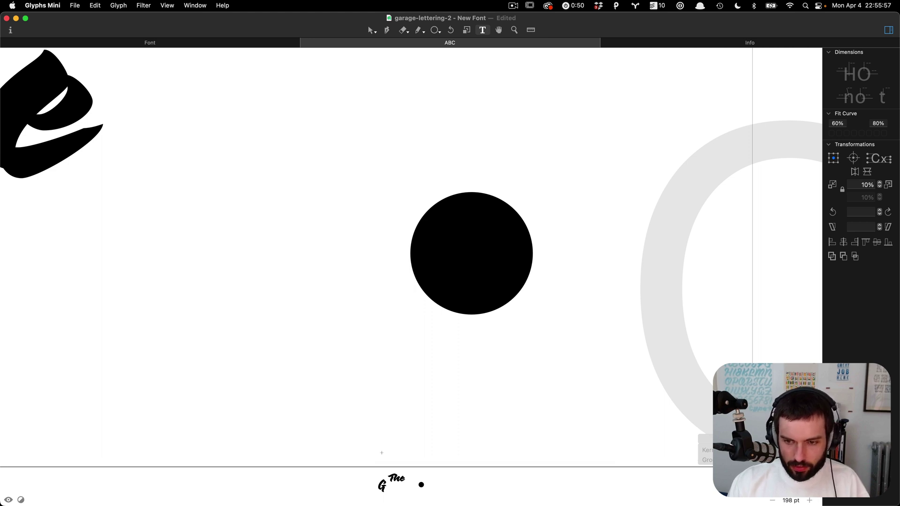
{"action": "key", "text": "BackSpace"}
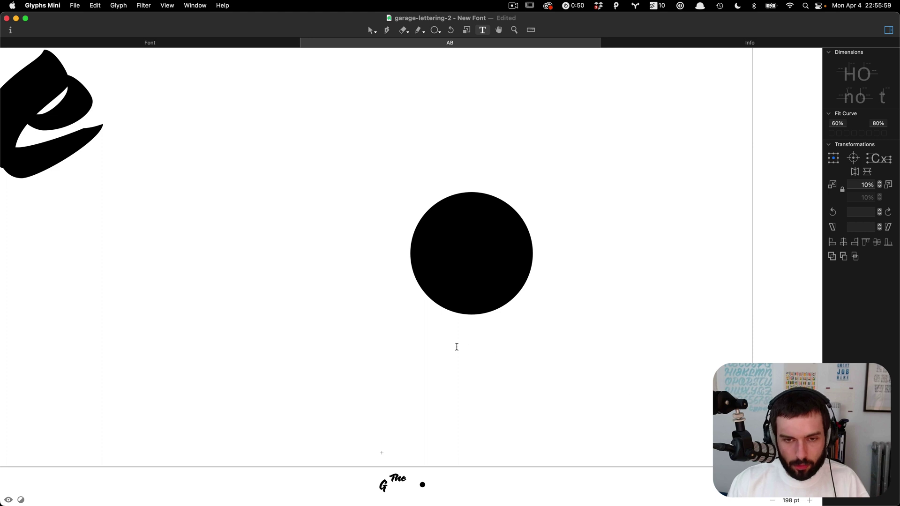
{"action": "key", "text": "Escape"}
{"action": "scroll", "coordinate": [454, 344], "scroll_direction": "down", "scroll_amount": 3}
{"action": "left_click_drag", "start_coordinate": [456, 348], "coordinate": [468, 361]}
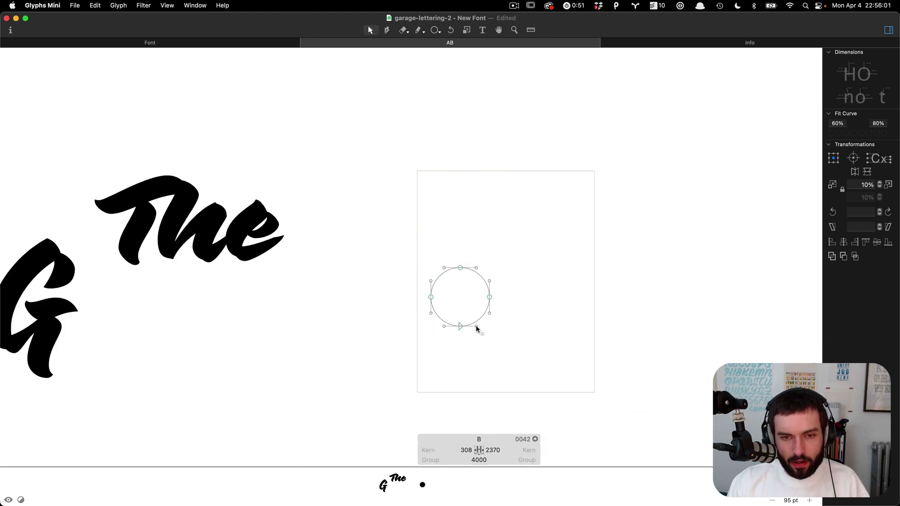
Examine the circle's extreme nodes and the handles controlling its upper-right quarter.
{"action": "scroll", "coordinate": [476, 328], "scroll_direction": "up", "scroll_amount": 5}
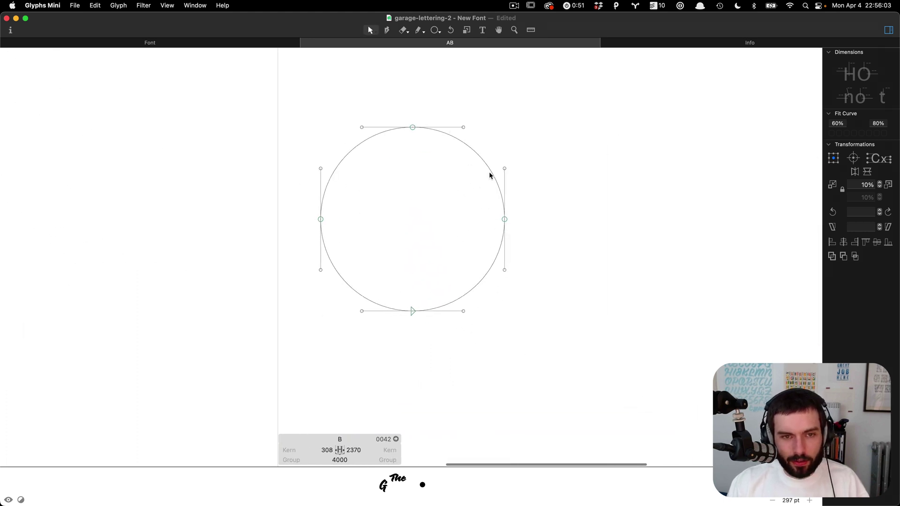
{"action": "scroll", "coordinate": [432, 252], "scroll_direction": "up", "scroll_amount": 3}
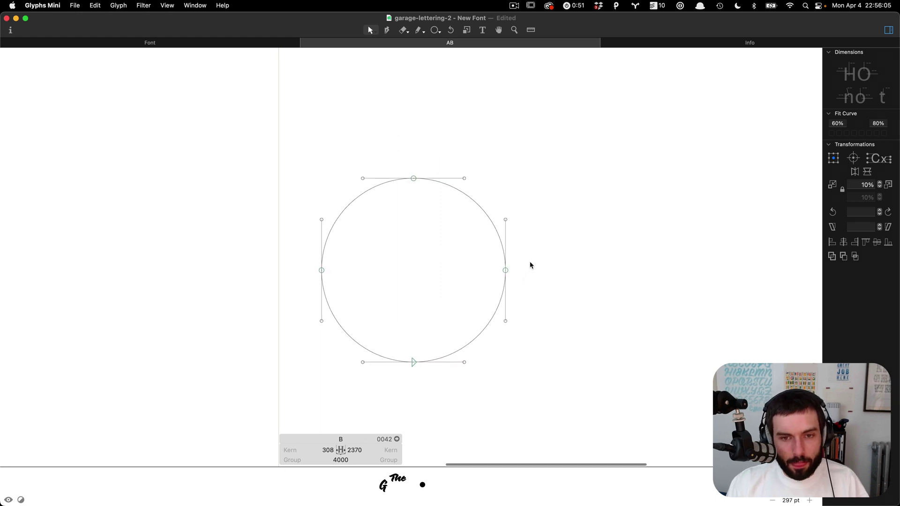
{"action": "left_click_drag", "start_coordinate": [531, 256], "coordinate": [447, 284]}
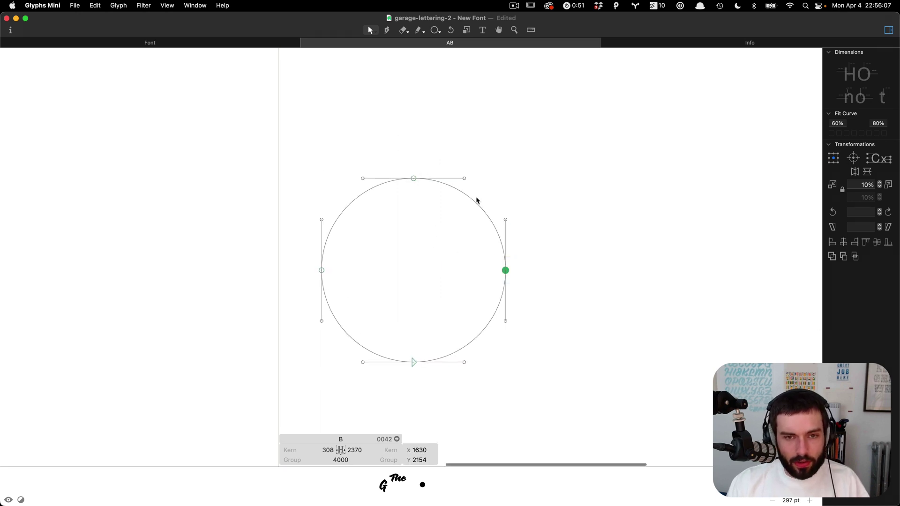
{"action": "left_click", "coordinate": [477, 201]}
{"action": "left_click", "coordinate": [447, 238]}
{"action": "scroll", "coordinate": [436, 168], "scroll_direction": "right", "scroll_amount": 2}
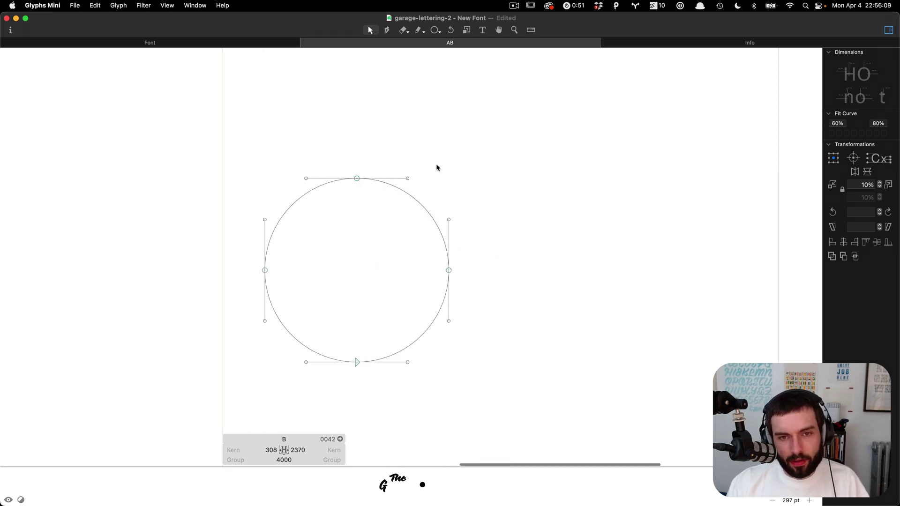
{"action": "scroll", "coordinate": [418, 190], "scroll_direction": "up", "scroll_amount": 3}
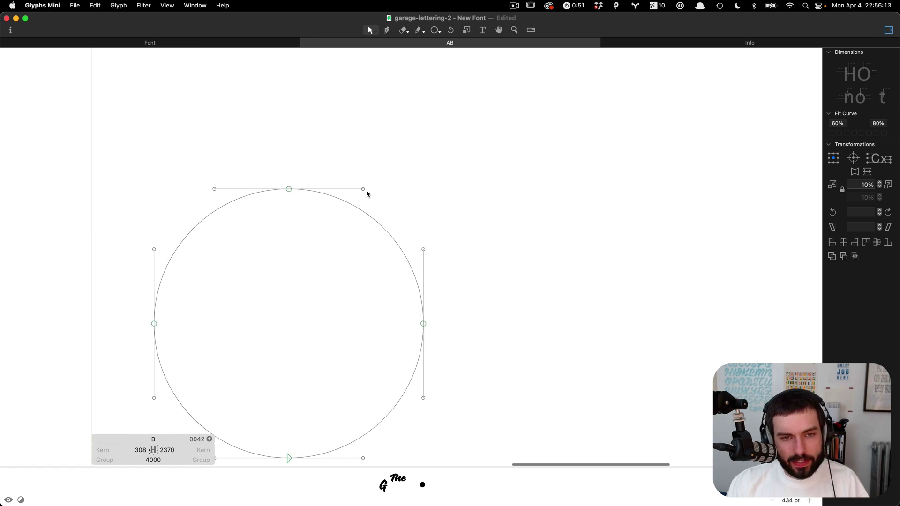
{"action": "scroll", "coordinate": [366, 190], "scroll_direction": "down", "scroll_amount": 3}
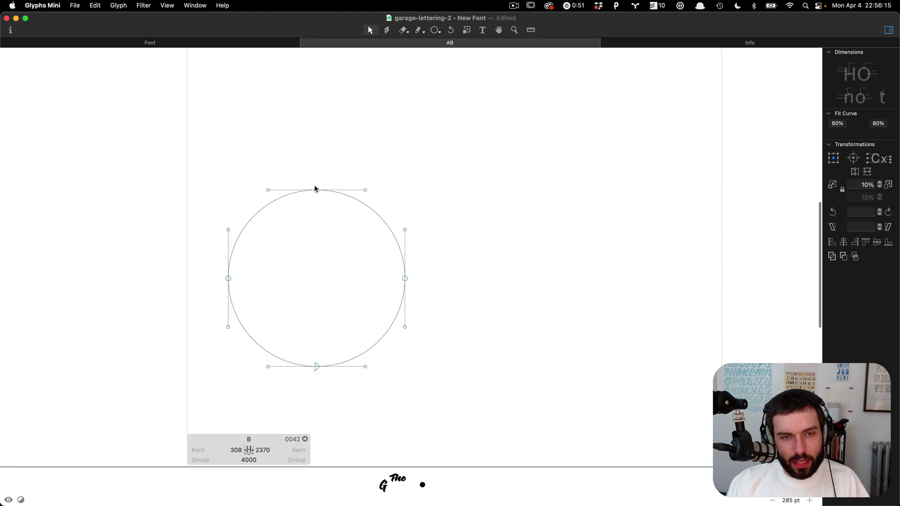
Add a guide through the circle's top and right nodes.
{"action": "left_click", "coordinate": [317, 190]}
{"action": "left_click_drag", "start_coordinate": [392, 263], "coordinate": [423, 295]}
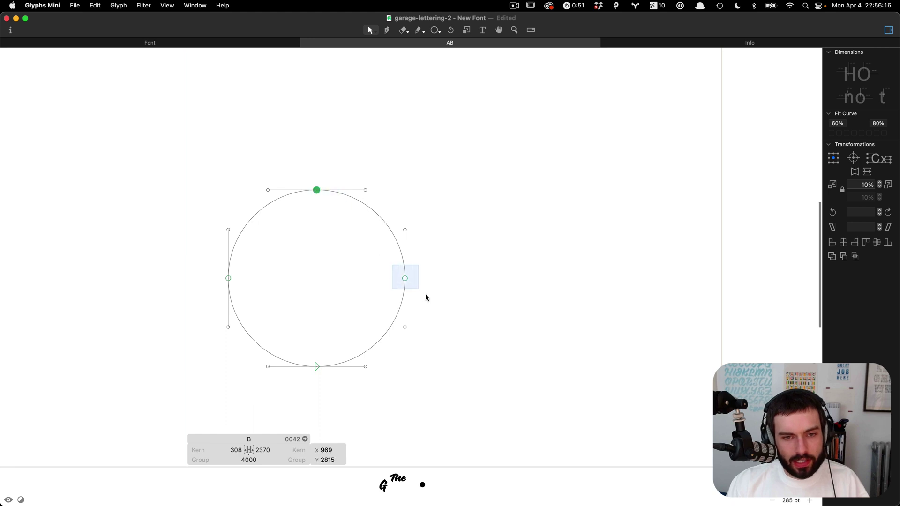
{"action": "right_click", "coordinate": [405, 279]}
{"action": "key", "text": "Down"}
{"action": "key", "text": "Down"}
{"action": "key", "text": "Down"}
{"action": "key", "text": "Down"}
{"action": "key", "text": "Down"}
{"action": "key", "text": "Down"}
{"action": "key", "text": "Down"}
{"action": "key", "text": "Down"}
{"action": "key", "text": "Down"}
{"action": "key", "text": "Down"}
{"action": "key", "text": "Down"}
{"action": "key", "text": "Down"}
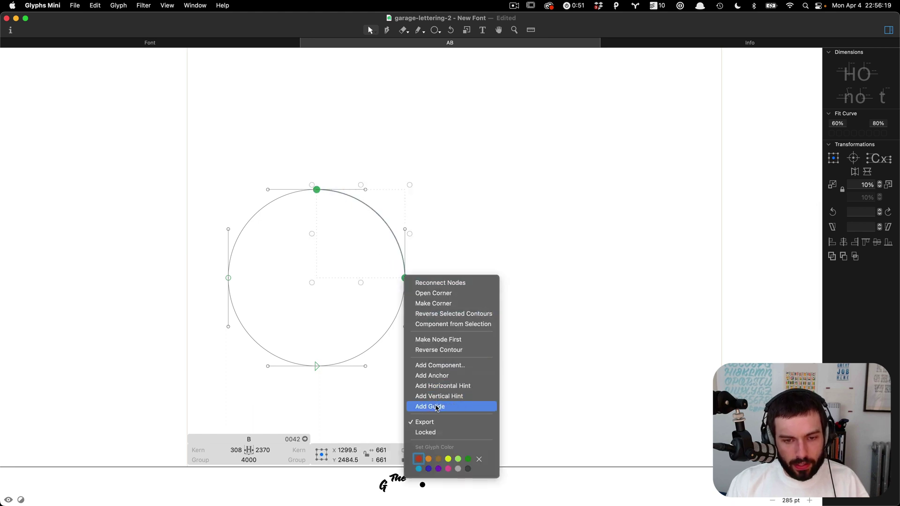
{"action": "key", "text": "Return"}
Add a second guide through the two handles of the circle's upper-right quarter.
{"action": "left_click", "coordinate": [400, 233]}
{"action": "left_click", "coordinate": [405, 230]}
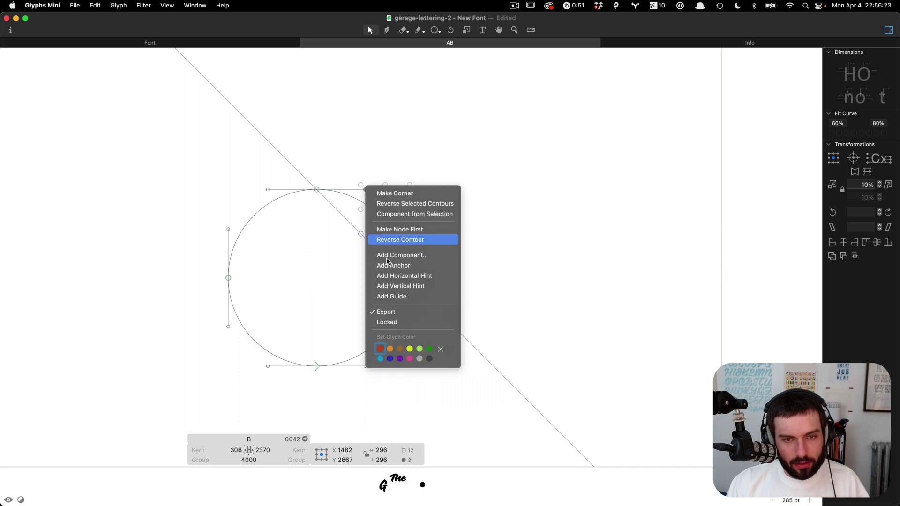
{"action": "left_click", "coordinate": [407, 297]}
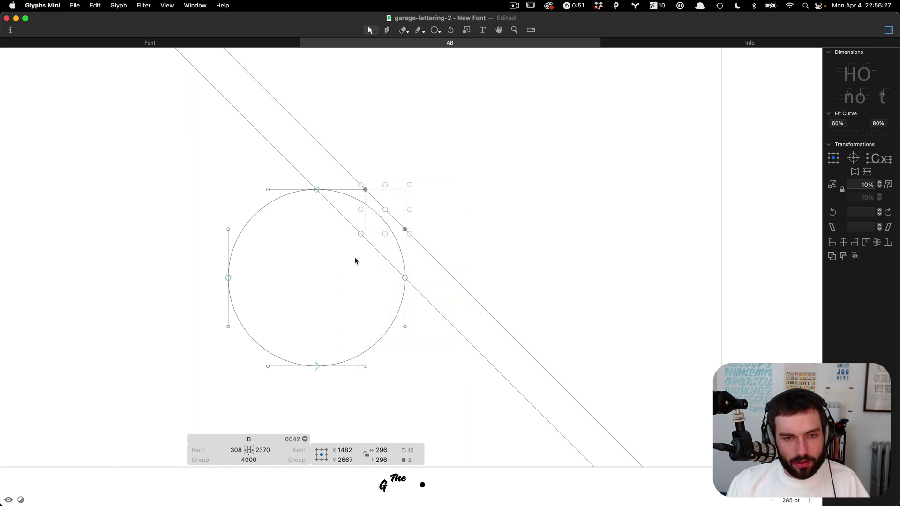
{"action": "left_click", "coordinate": [373, 249]}
Move the whole circle up and right, clear of the guides, to about X 2287, Y 3423.
{"action": "scroll", "coordinate": [375, 250], "scroll_direction": "down", "scroll_amount": 6}
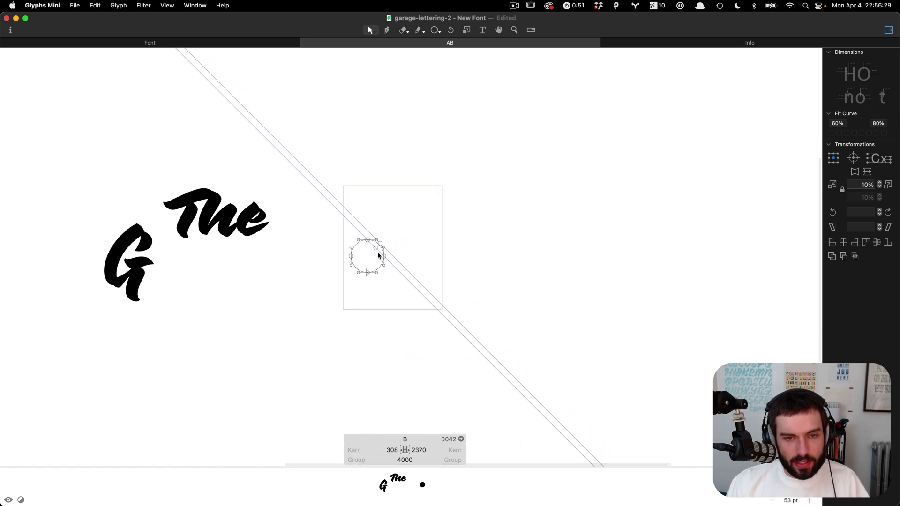
{"action": "scroll", "coordinate": [366, 245], "scroll_direction": "up", "scroll_amount": 5}
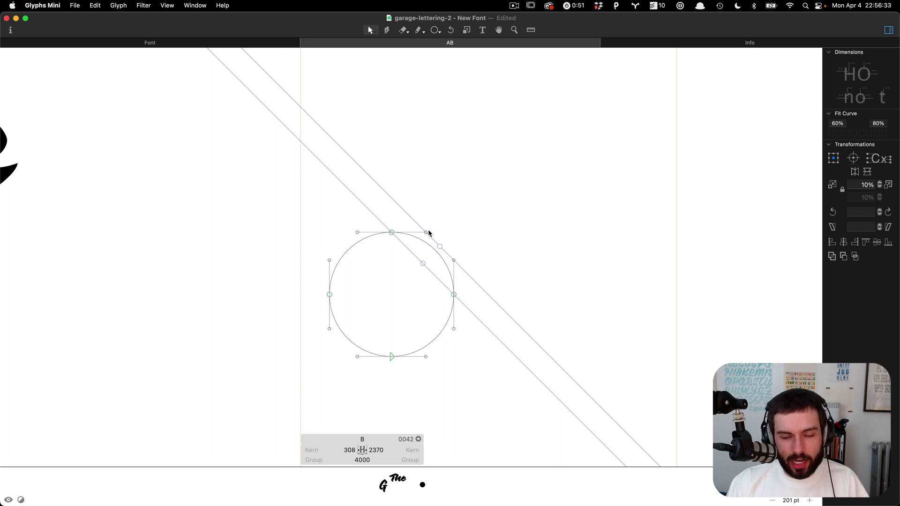
{"action": "scroll", "coordinate": [410, 221], "scroll_direction": "down", "scroll_amount": 6}
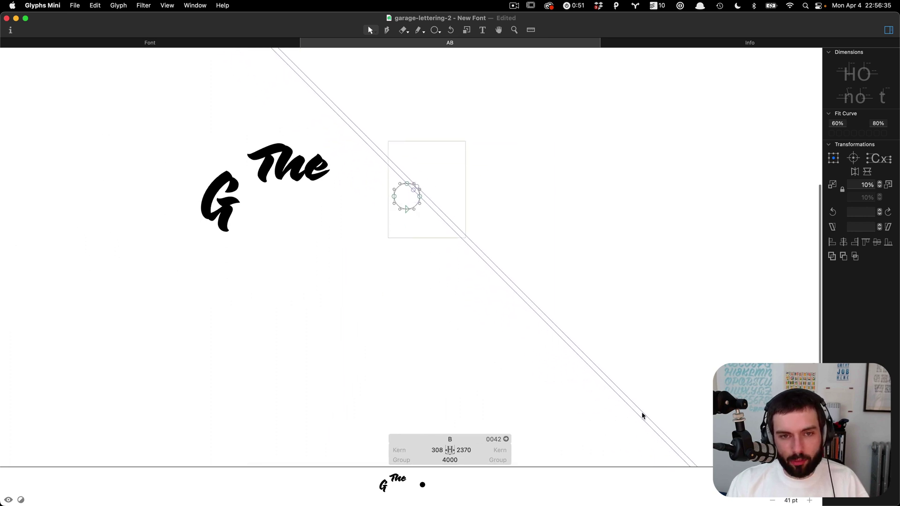
{"action": "scroll", "coordinate": [405, 173], "scroll_direction": "up", "scroll_amount": 3}
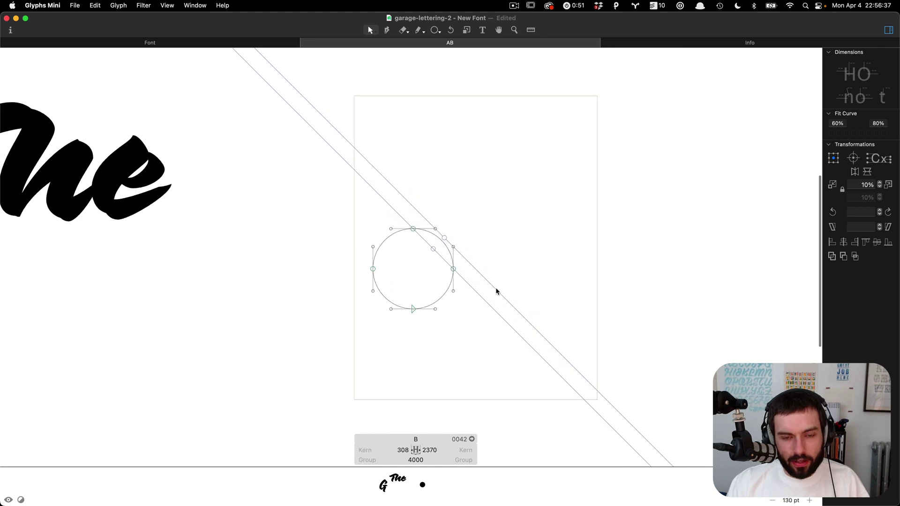
{"action": "scroll", "coordinate": [496, 289], "scroll_direction": "up", "scroll_amount": 2}
{"action": "double_click", "coordinate": [383, 313]}
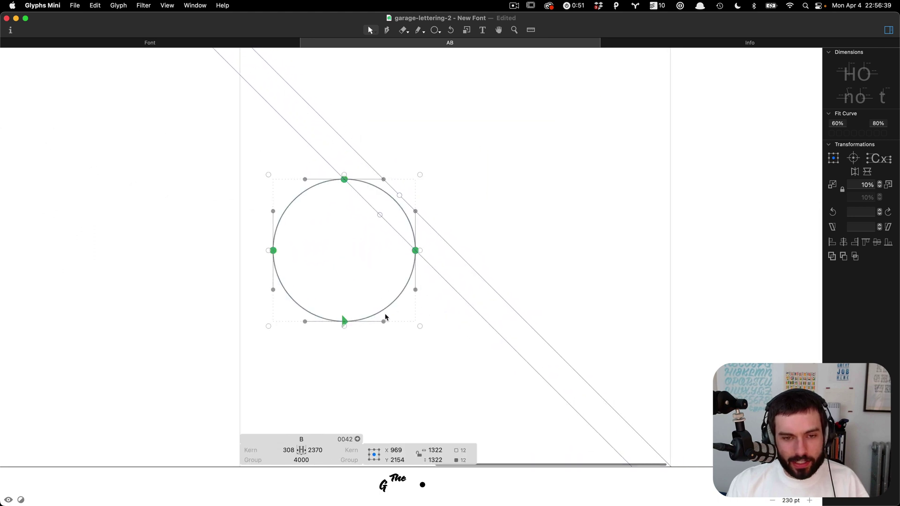
{"action": "left_click_drag", "start_coordinate": [343, 318], "coordinate": [486, 183]}
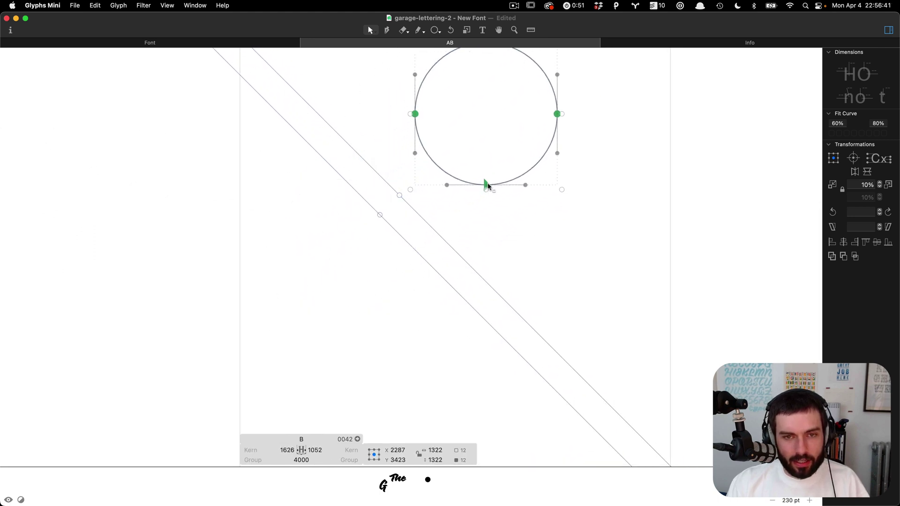
Rotate the circle 45° counterclockwise.
{"action": "scroll", "coordinate": [486, 189], "scroll_direction": "up", "scroll_amount": 3}
{"action": "left_click", "coordinate": [857, 212]}
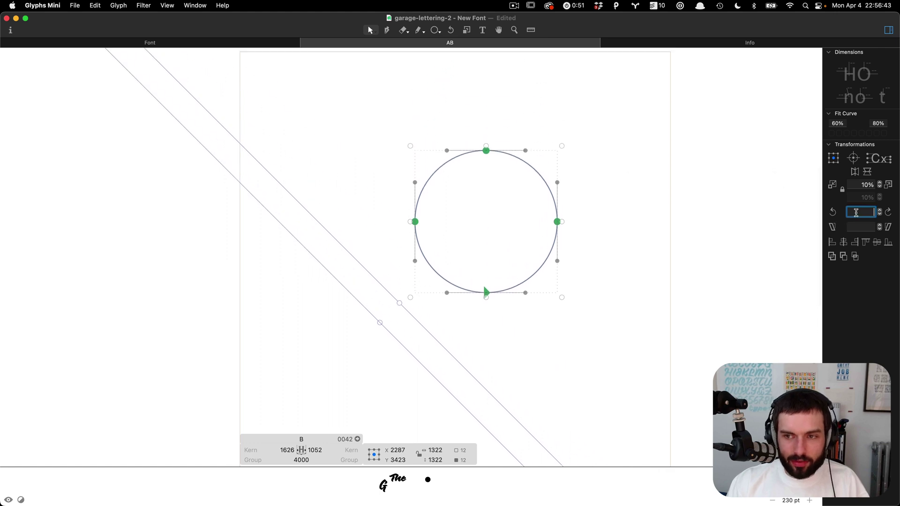
{"action": "type", "text": "45"}
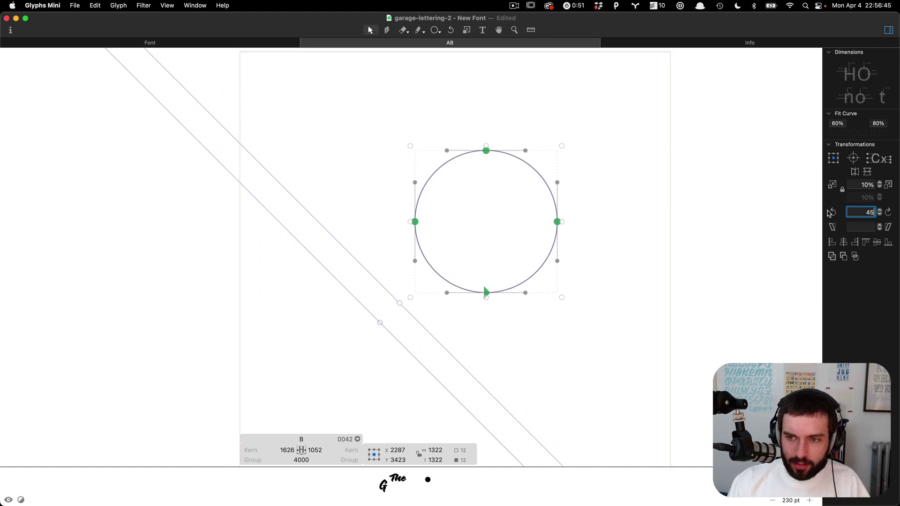
{"action": "left_click", "coordinate": [831, 213]}
{"action": "left_click", "coordinate": [587, 165]}
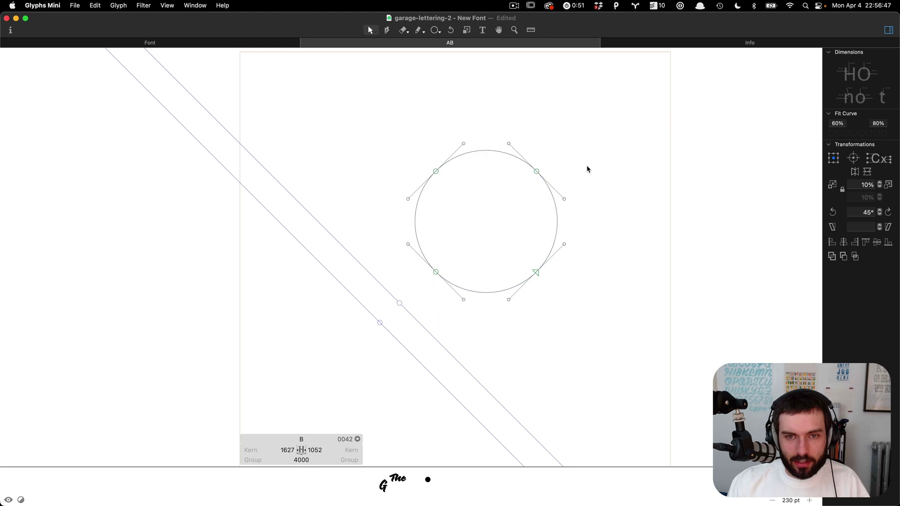
Delete the circle's lower nodes and side segments, keeping only the open upper arc.
{"action": "scroll", "coordinate": [586, 165], "scroll_direction": "up", "scroll_amount": 3}
{"action": "left_click_drag", "start_coordinate": [644, 163], "coordinate": [193, 380]}
{"action": "key", "text": "super+x"}
{"action": "key", "text": "super+v"}
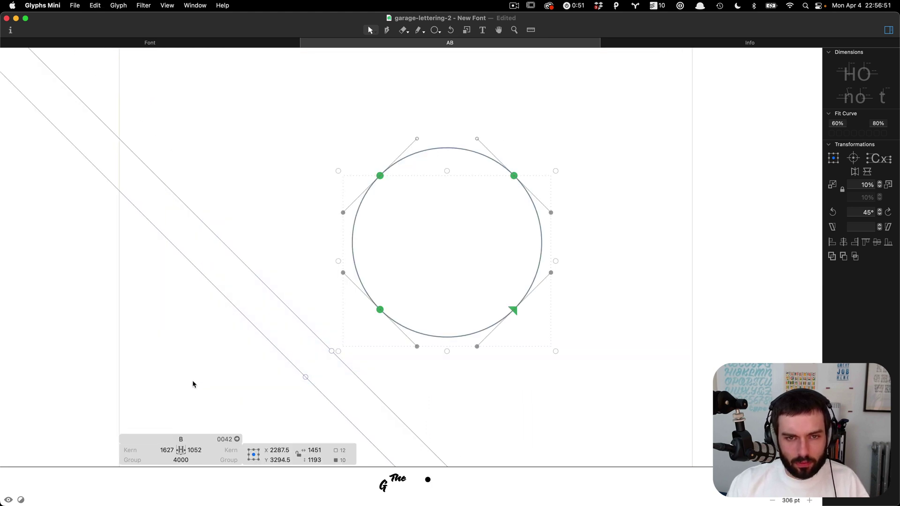
{"action": "left_click_drag", "start_coordinate": [312, 385], "coordinate": [362, 358]}
{"action": "key", "text": "BackSpace"}
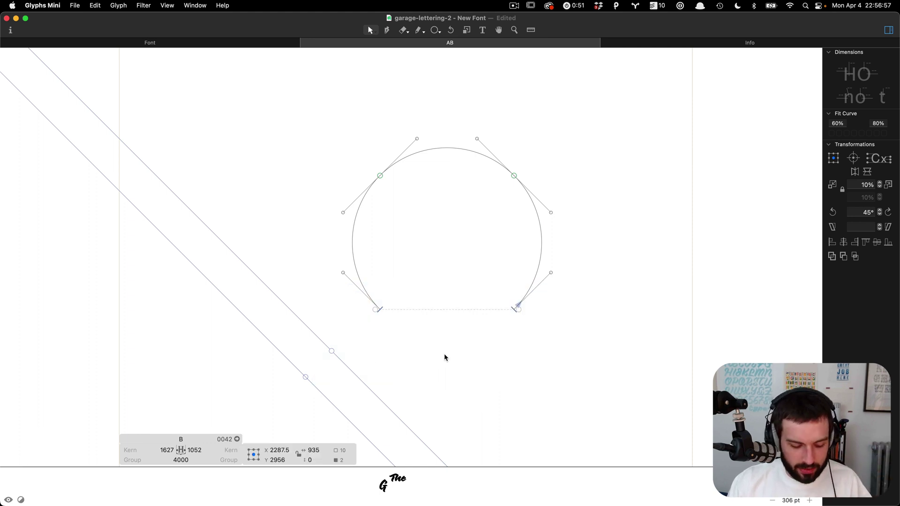
{"action": "key", "text": "BackSpace"}
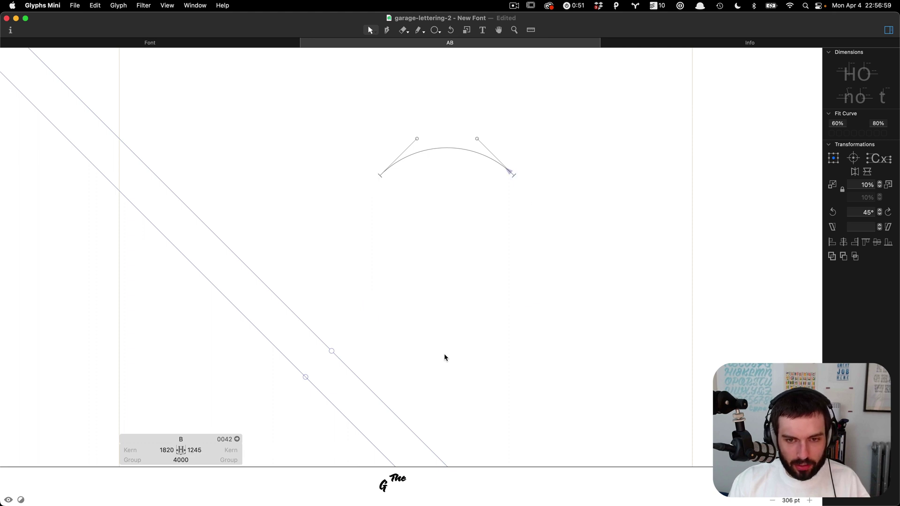
Try reshaping the arc by pulling its segment to the right with the handle angles free to change.
{"action": "scroll", "coordinate": [496, 107], "scroll_direction": "up", "scroll_amount": 3}
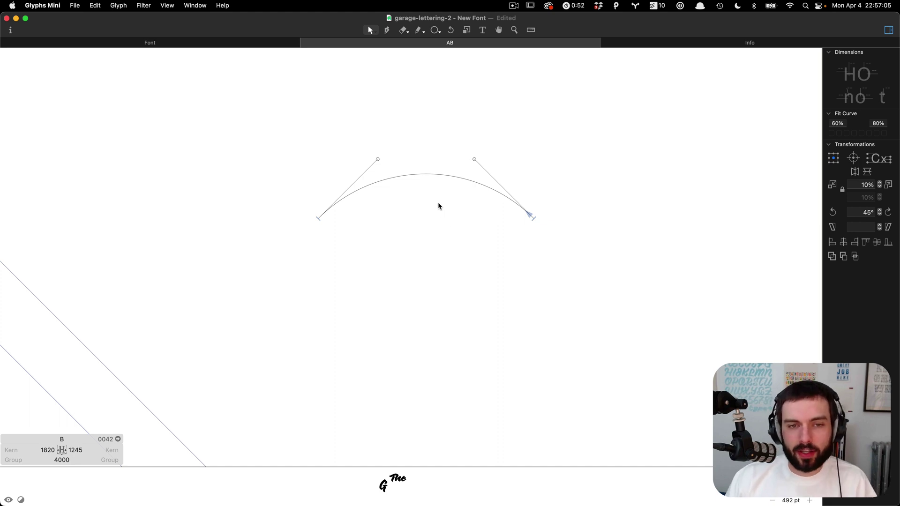
{"action": "left_click", "coordinate": [441, 183]}
{"action": "left_click", "coordinate": [441, 188]}
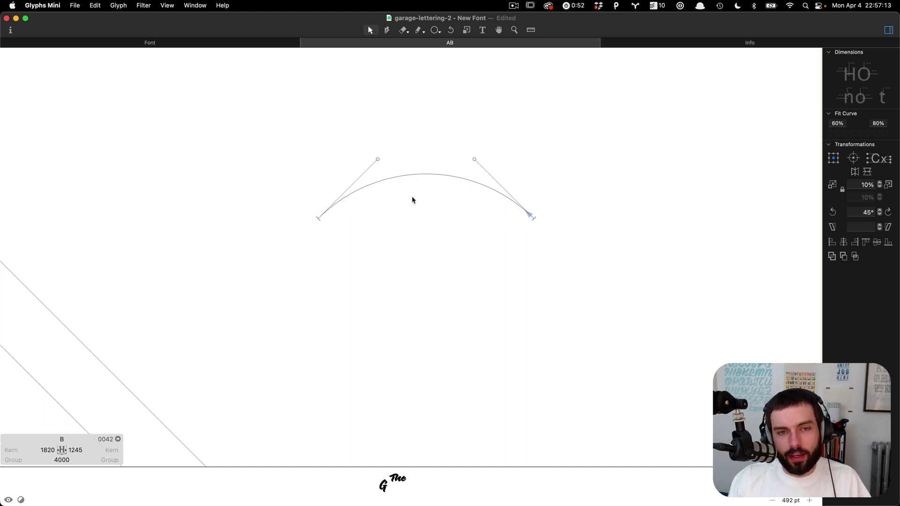
{"action": "scroll", "coordinate": [417, 162], "scroll_direction": "up", "scroll_amount": 3}
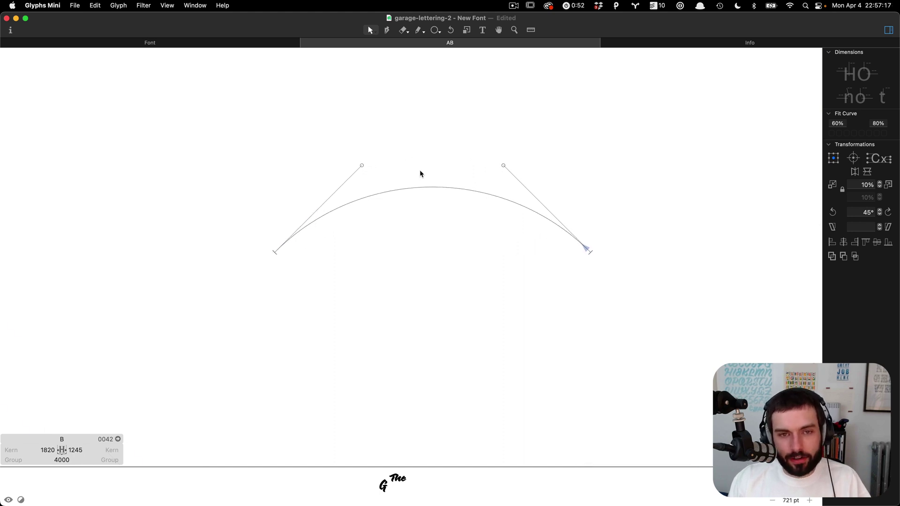
{"action": "scroll", "coordinate": [420, 171], "scroll_direction": "left", "scroll_amount": 1}
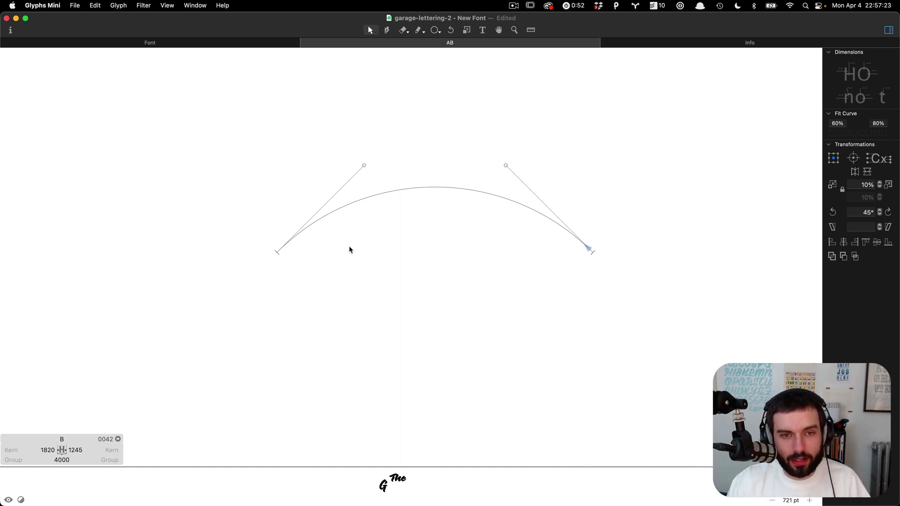
{"action": "left_click_drag", "start_coordinate": [444, 189], "coordinate": [540, 213]}
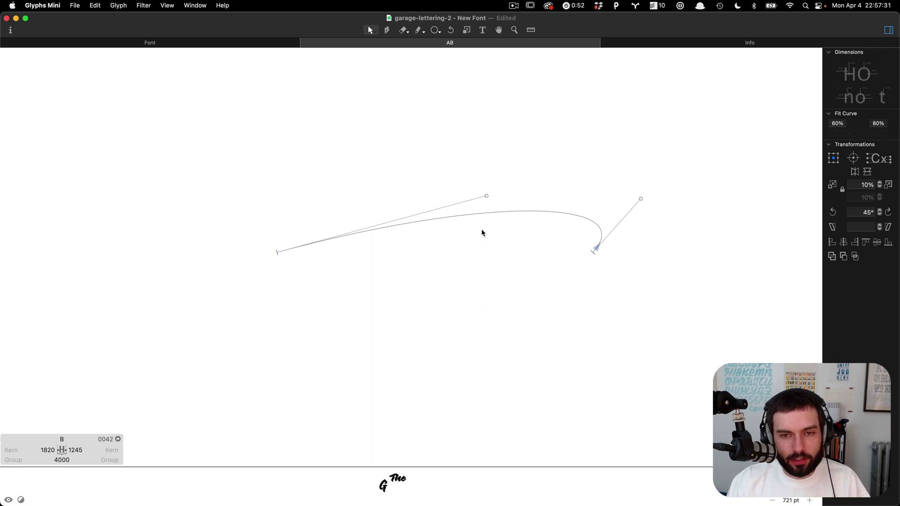
{"action": "left_click_drag", "start_coordinate": [558, 205], "coordinate": [536, 212]}
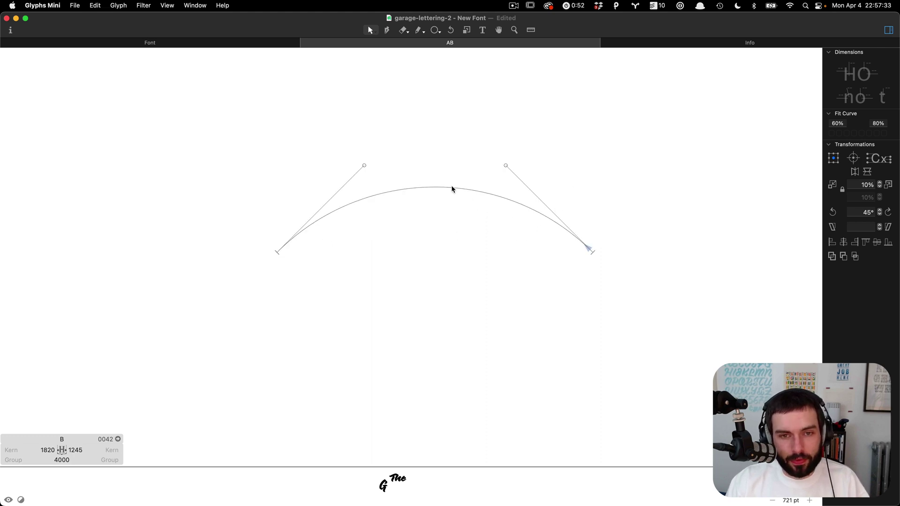
Reshape the arc by pulling its segment with handle angles locked, first sideways, up until the handles cross, and back to balanced handles.
{"action": "left_click_drag", "start_coordinate": [442, 189], "coordinate": [501, 198]}
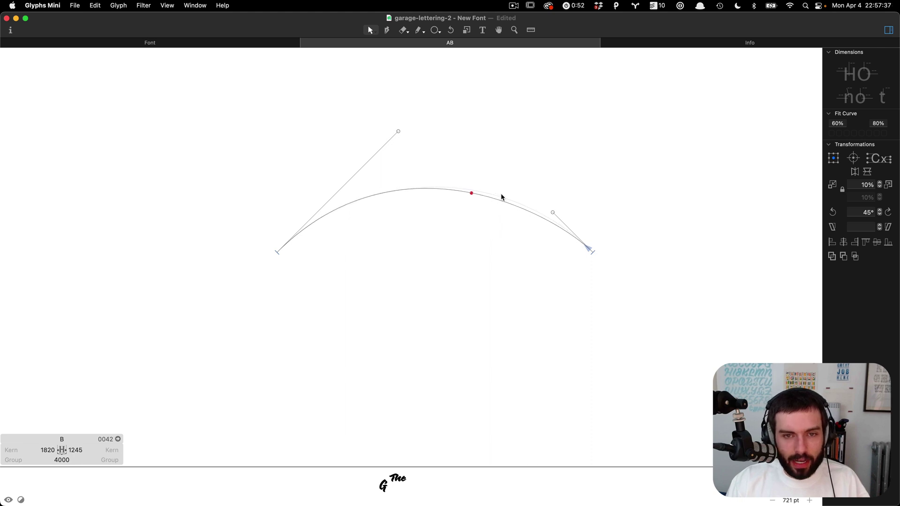
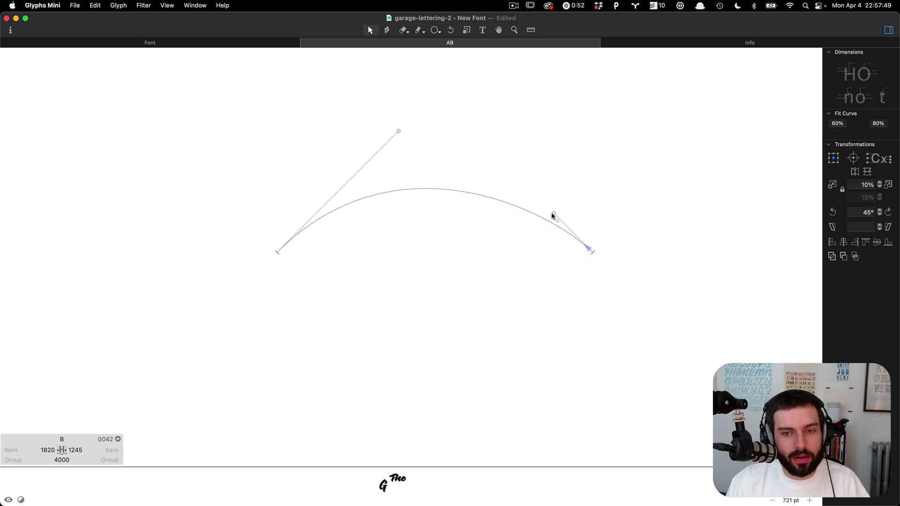
{"action": "left_click_drag", "start_coordinate": [477, 192], "coordinate": [485, 257]}
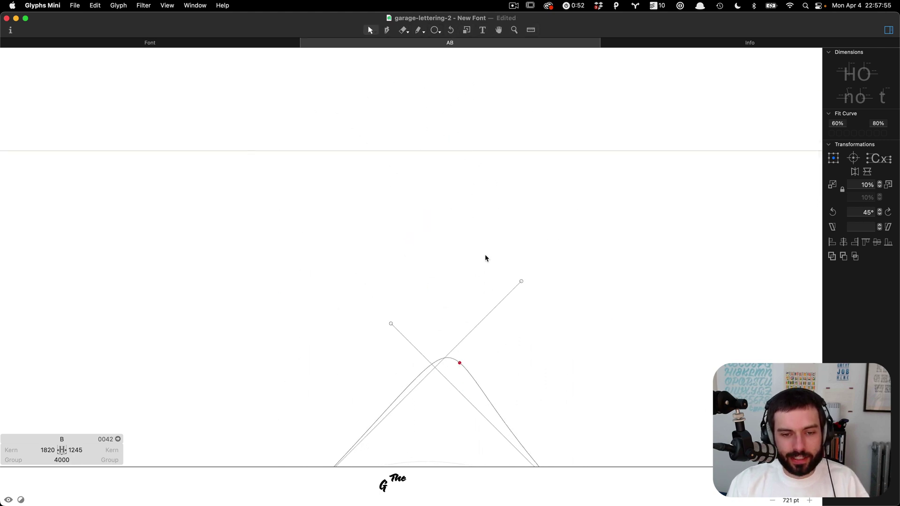
{"action": "scroll", "coordinate": [456, 321], "scroll_direction": "down", "scroll_amount": 3}
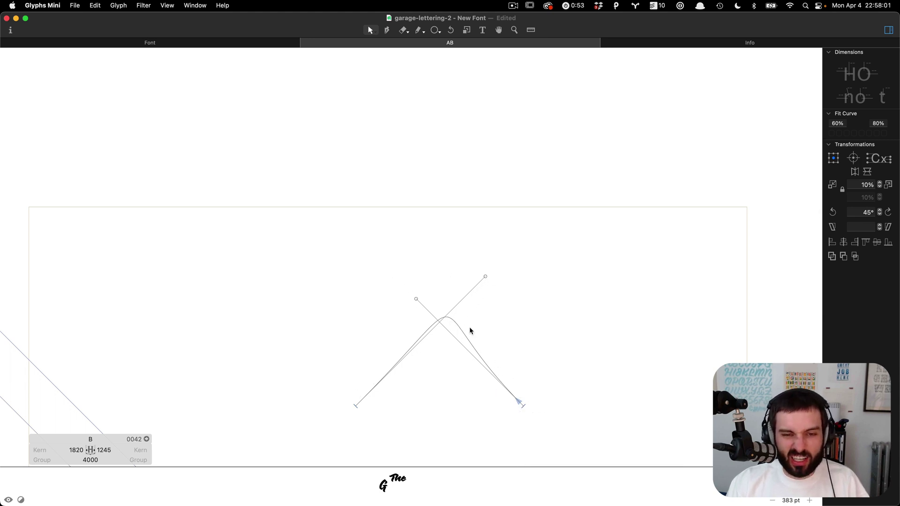
{"action": "left_click_drag", "start_coordinate": [450, 316], "coordinate": [432, 385]}
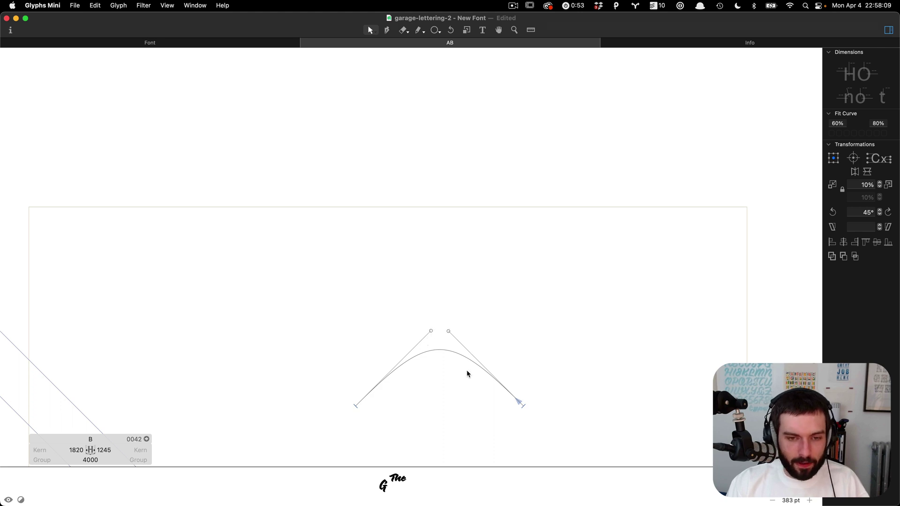
Delete the arc from the B glyph and remove B from the edit view, keeping only glyph A.
{"action": "key", "text": "super+a"}
{"action": "key", "text": "BackSpace"}
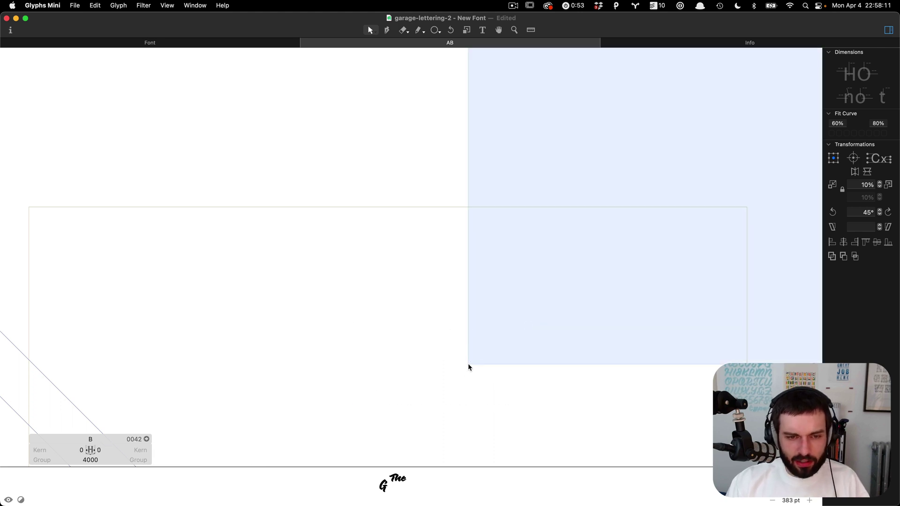
{"action": "scroll", "coordinate": [468, 364], "scroll_direction": "down", "scroll_amount": 8}
{"action": "key", "text": "t"}
{"action": "key", "text": "Delete"}
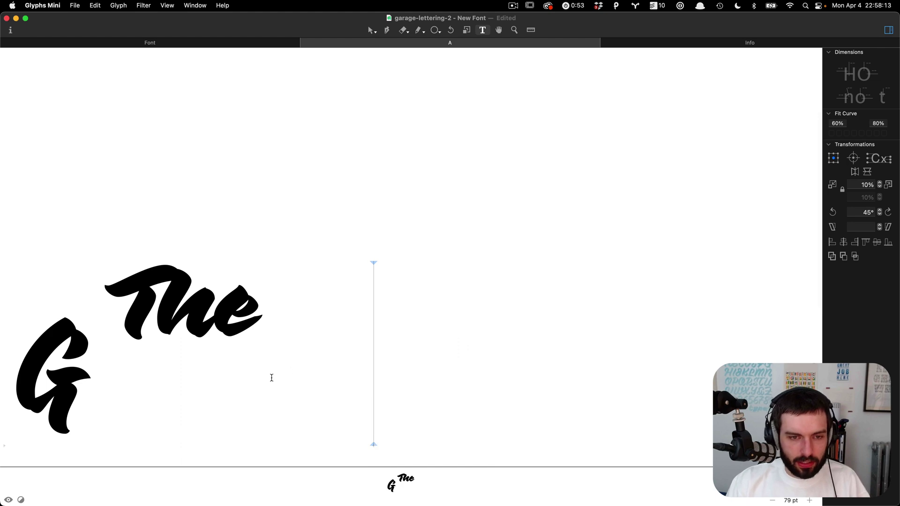
Reopen glyph A's outlines over the lettering scan for editing and save the font file.
{"action": "key", "text": "Escape"}
{"action": "scroll", "coordinate": [132, 397], "scroll_direction": "up", "scroll_amount": 6}
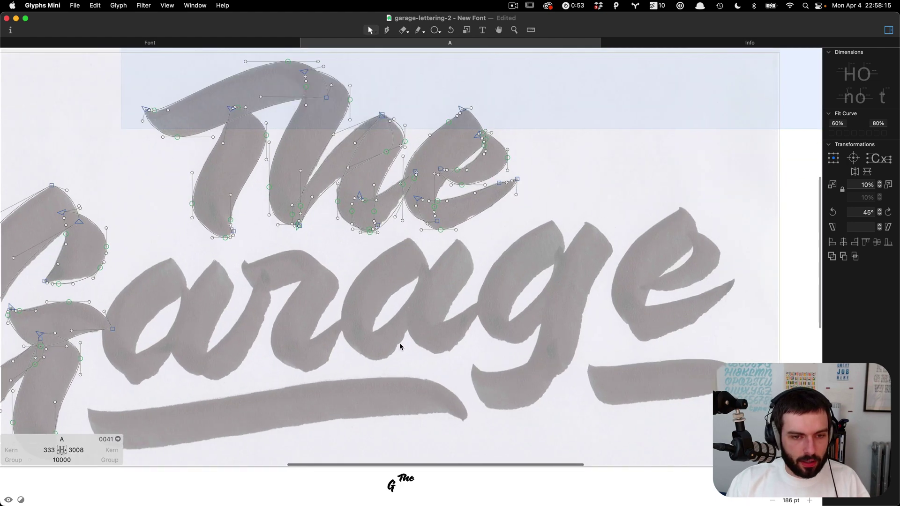
{"action": "scroll", "coordinate": [401, 346], "scroll_direction": "down", "scroll_amount": 2}
{"action": "scroll", "coordinate": [431, 337], "scroll_direction": "left", "scroll_amount": 3}
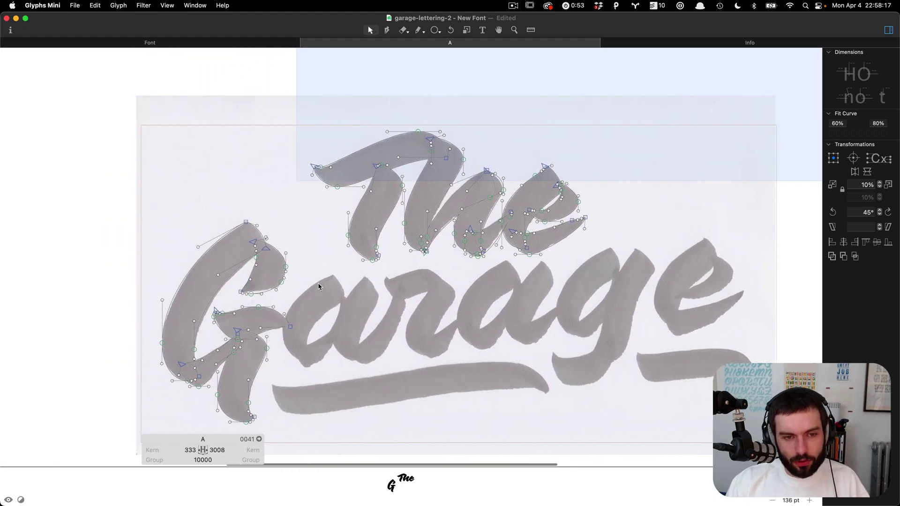
{"action": "scroll", "coordinate": [362, 355], "scroll_direction": "right", "scroll_amount": 3}
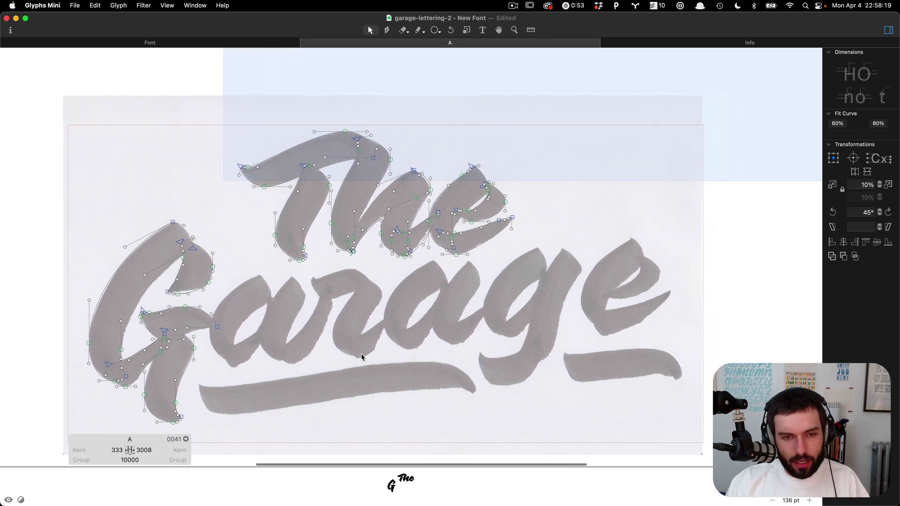
{"action": "left_click", "coordinate": [361, 354]}
{"action": "scroll", "coordinate": [361, 352], "scroll_direction": "down", "scroll_amount": 1}
{"action": "scroll", "coordinate": [361, 354], "scroll_direction": "down", "scroll_amount": 1}
{"action": "left_click", "coordinate": [362, 353]}
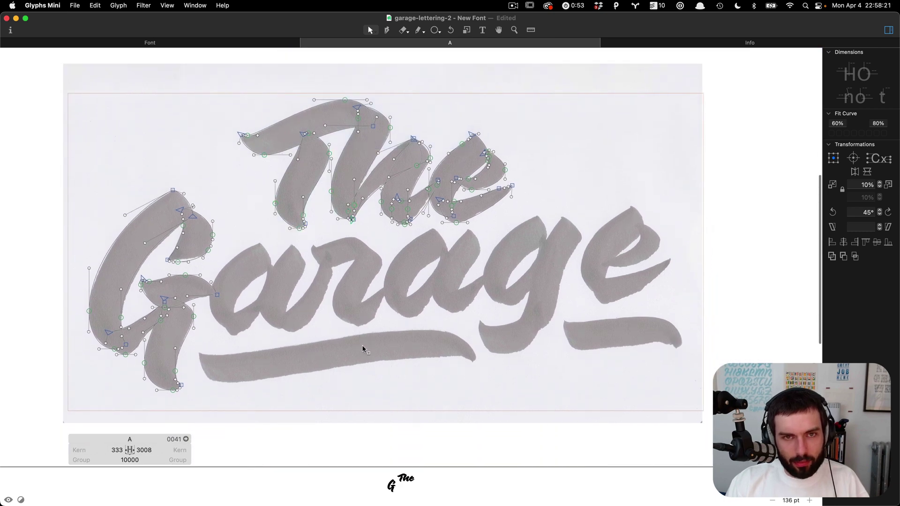
{"action": "key", "text": "super+s"}
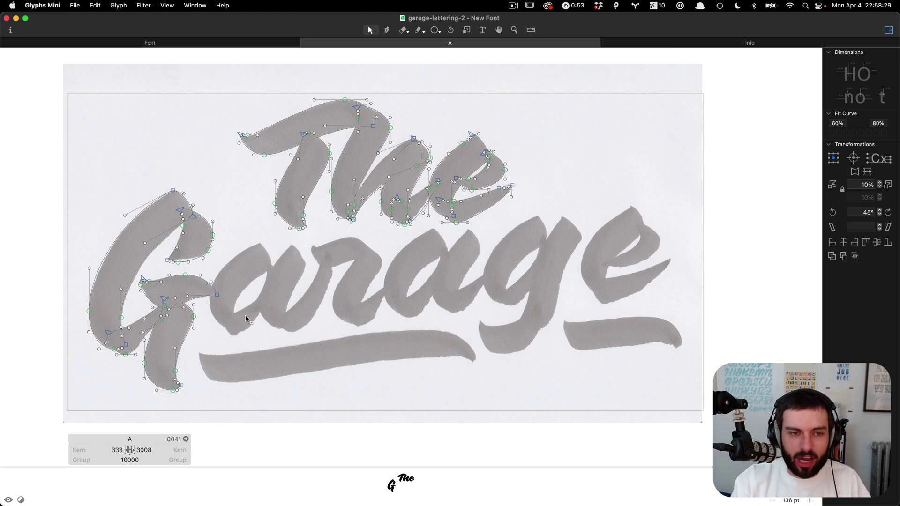
Trace the first lowercase a of "Garage" as overlapping stroke outlines, placing curve nodes at the extremes of the bowl and stem.
{"action": "scroll", "coordinate": [230, 317], "scroll_direction": "up", "scroll_amount": 2}
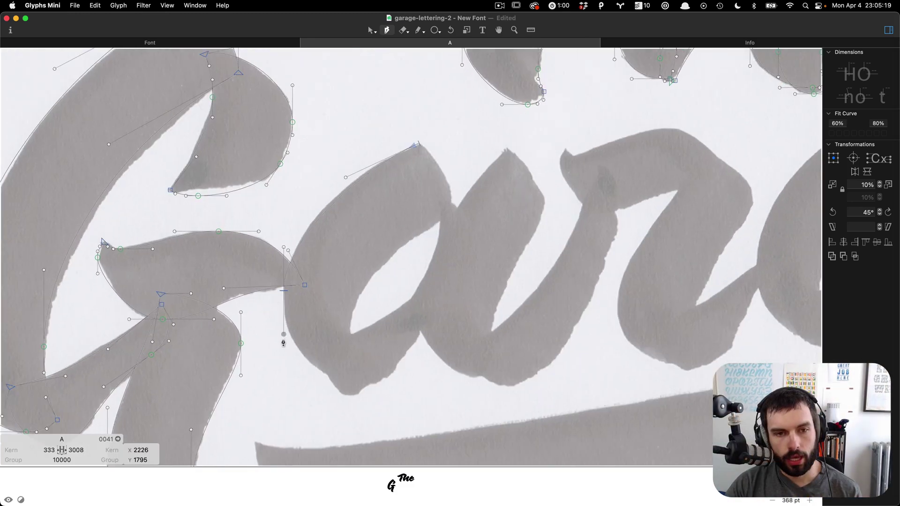
{"action": "left_click_drag", "start_coordinate": [367, 370], "coordinate": [367, 381]}
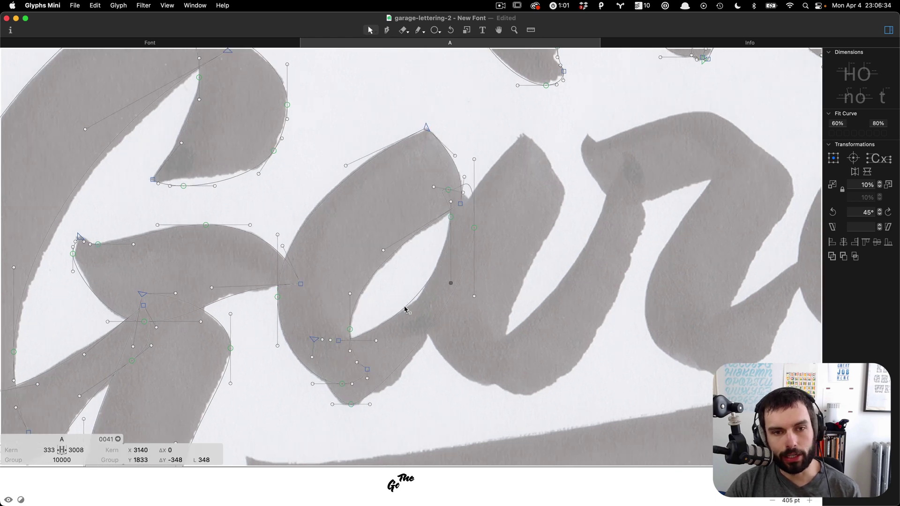
{"action": "left_click", "coordinate": [473, 190]}
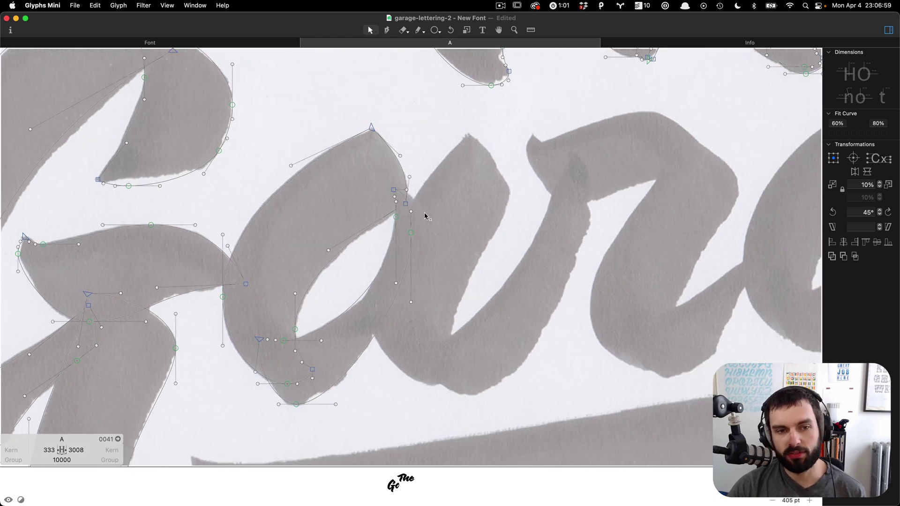
{"action": "left_click", "coordinate": [464, 368]}
{"action": "left_click", "coordinate": [393, 365]}
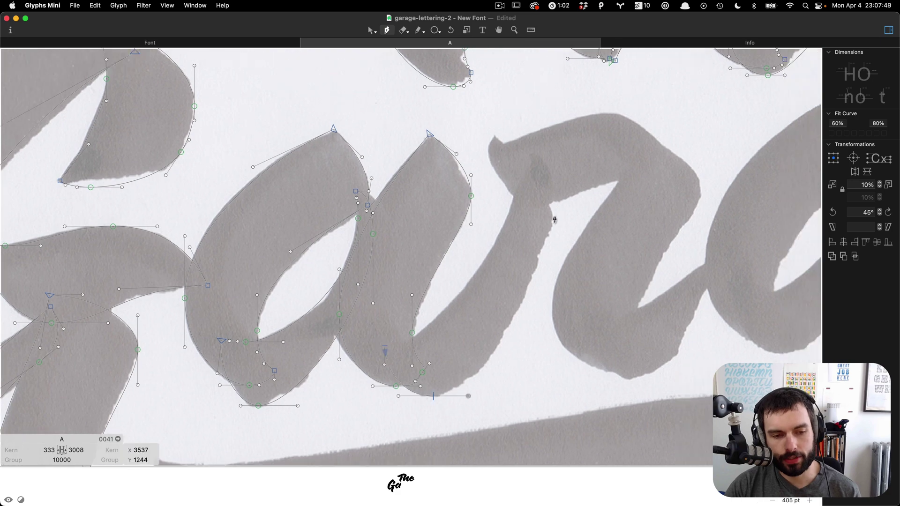
{"action": "left_click", "coordinate": [399, 392]}
Trace the r of "Garage" as overlapping strokes joined to the first a, and outline the second a beside it.
{"action": "left_click", "coordinate": [536, 188]}
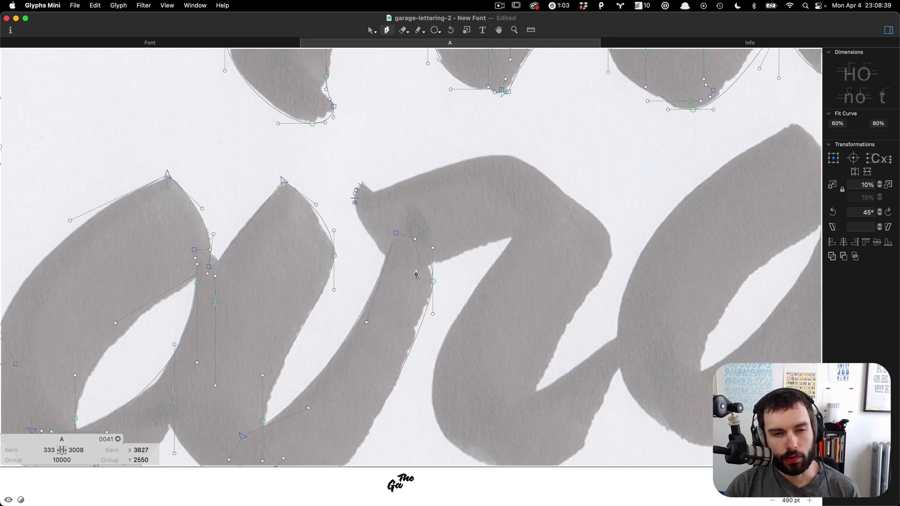
{"action": "left_click", "coordinate": [450, 227]}
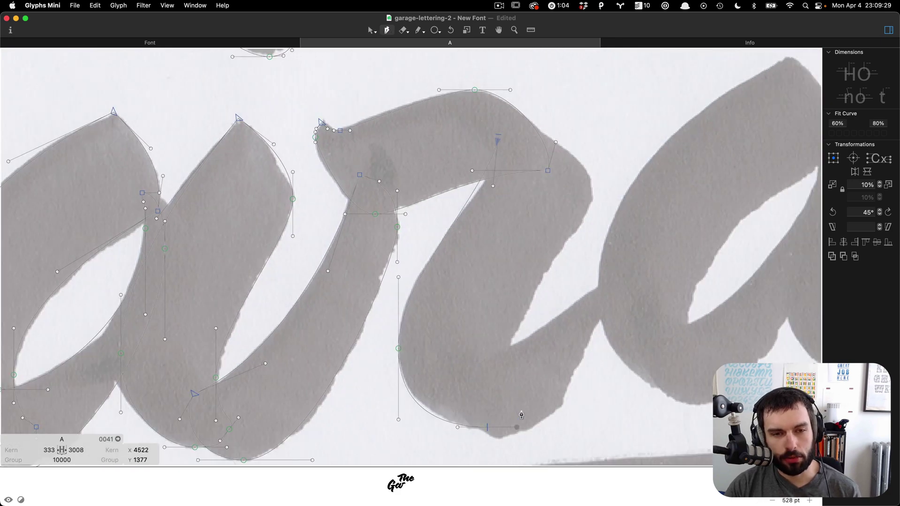
{"action": "left_click", "coordinate": [507, 427]}
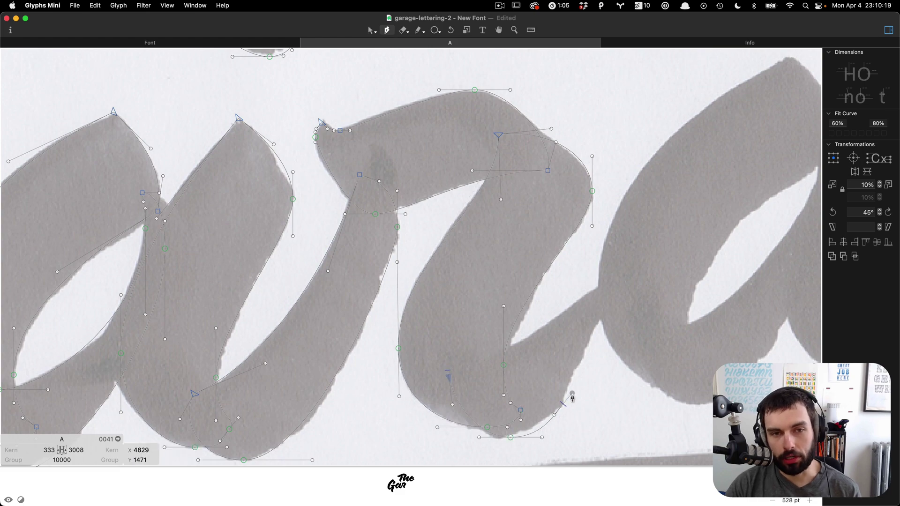
{"action": "left_click", "coordinate": [385, 296]}
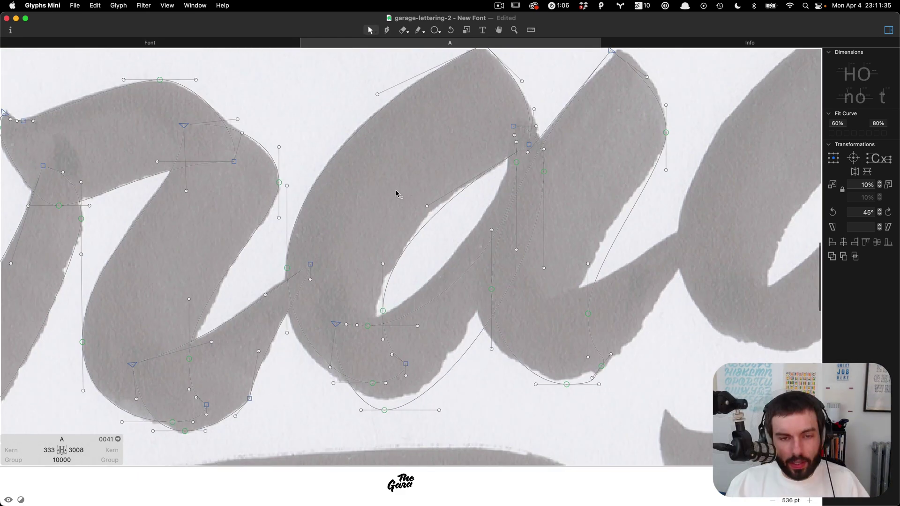
Examine the traced a, r and second a outlines against the scan, comparing the shapes of the two a's.
{"action": "scroll", "coordinate": [398, 190], "scroll_direction": "up", "scroll_amount": 3}
{"action": "scroll", "coordinate": [396, 194], "scroll_direction": "down", "scroll_amount": 5}
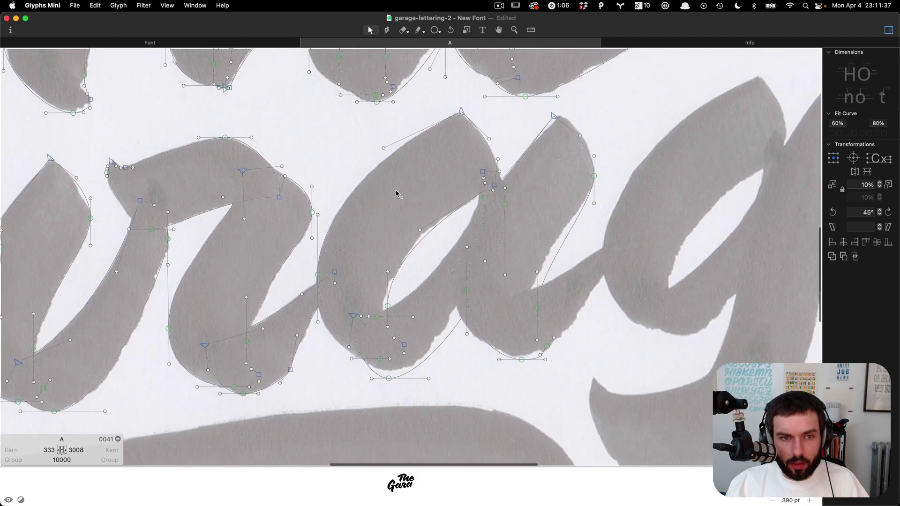
{"action": "scroll", "coordinate": [553, 200], "scroll_direction": "down", "scroll_amount": 2}
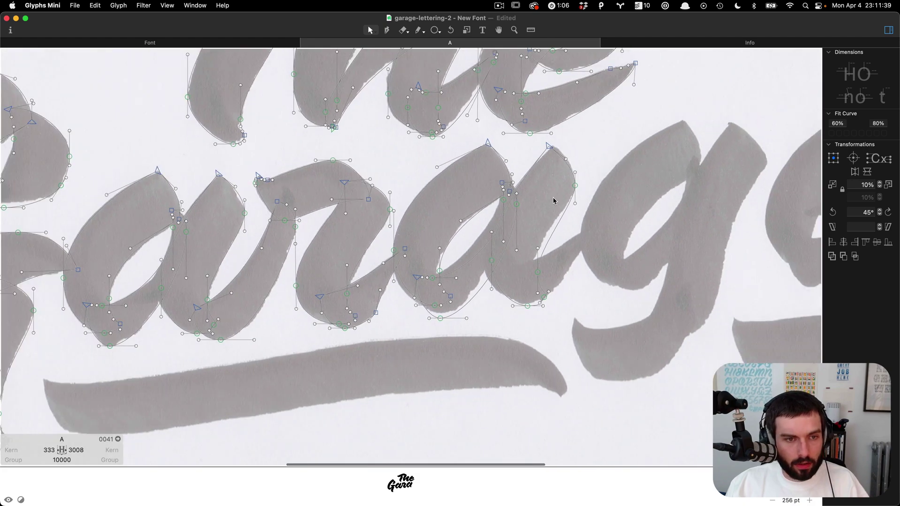
{"action": "scroll", "coordinate": [553, 201], "scroll_direction": "left", "scroll_amount": 5}
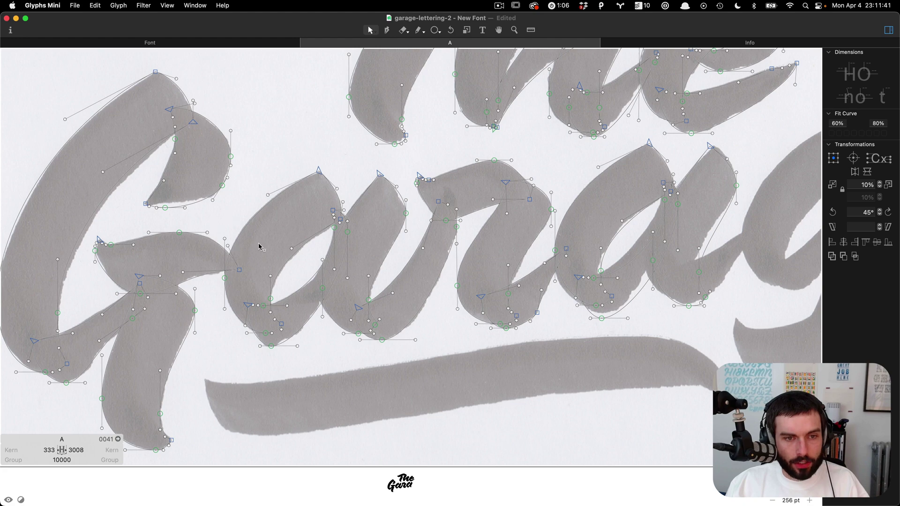
{"action": "scroll", "coordinate": [413, 257], "scroll_direction": "up", "scroll_amount": 2}
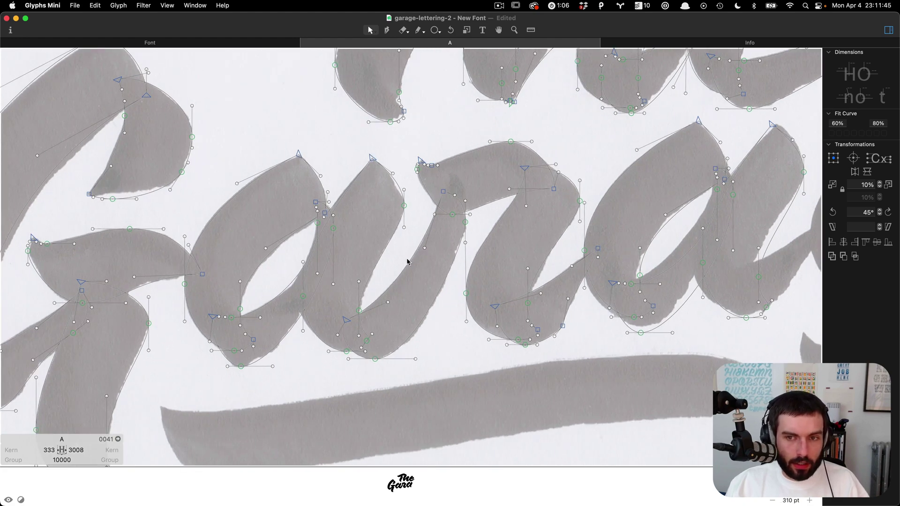
{"action": "scroll", "coordinate": [407, 261], "scroll_direction": "right", "scroll_amount": 5}
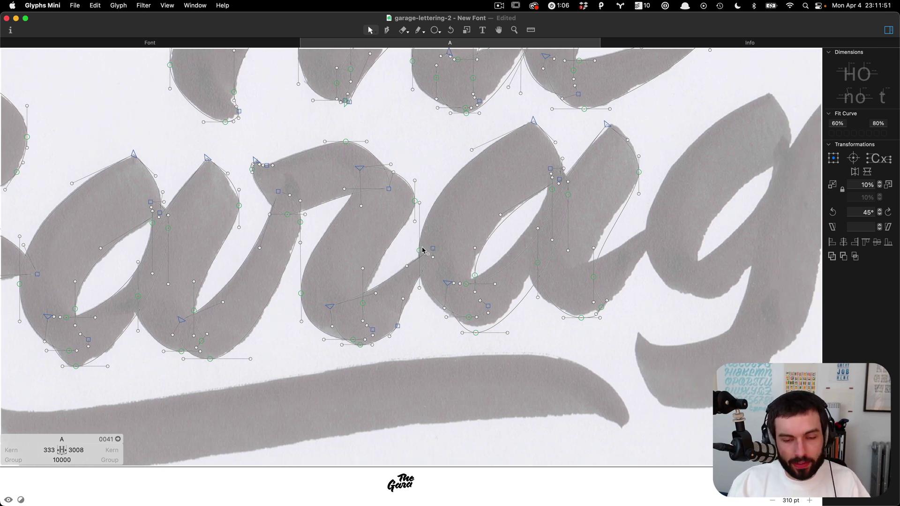
{"action": "scroll", "coordinate": [452, 236], "scroll_direction": "up", "scroll_amount": 1}
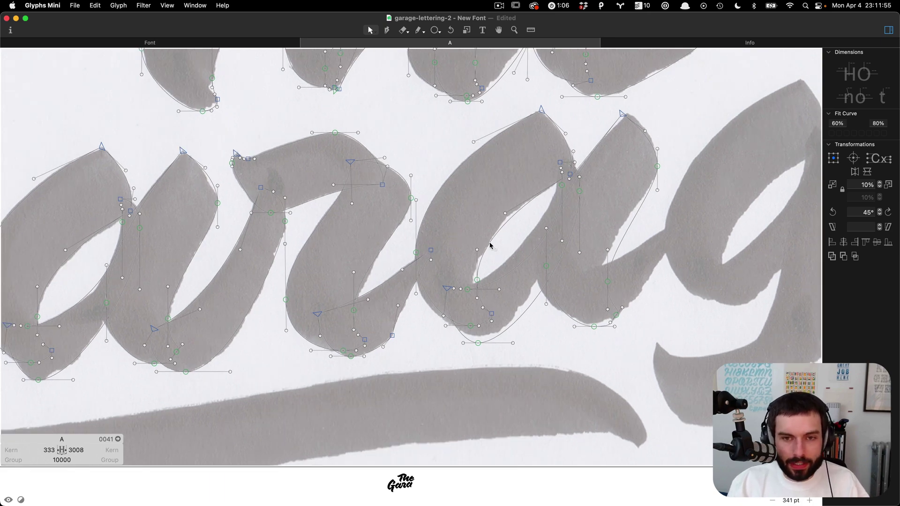
{"action": "scroll", "coordinate": [487, 247], "scroll_direction": "down", "scroll_amount": 2}
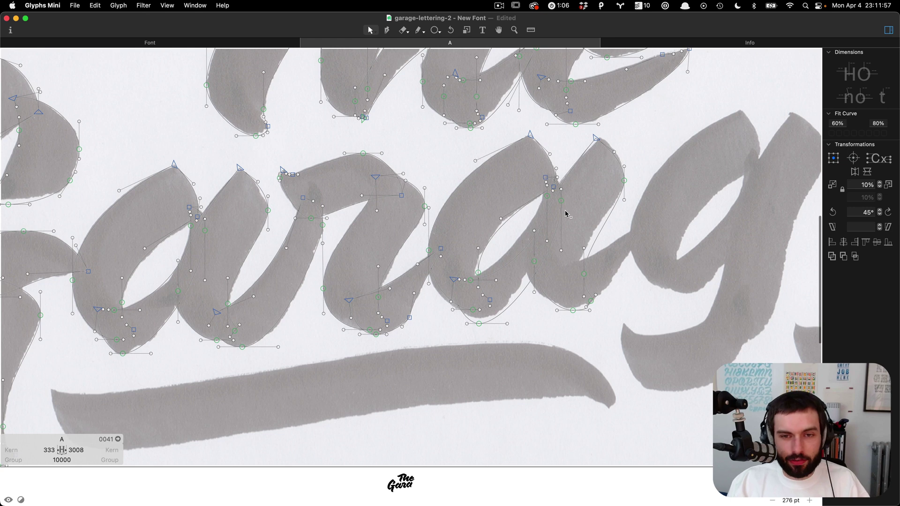
{"action": "scroll", "coordinate": [562, 211], "scroll_direction": "up", "scroll_amount": 1}
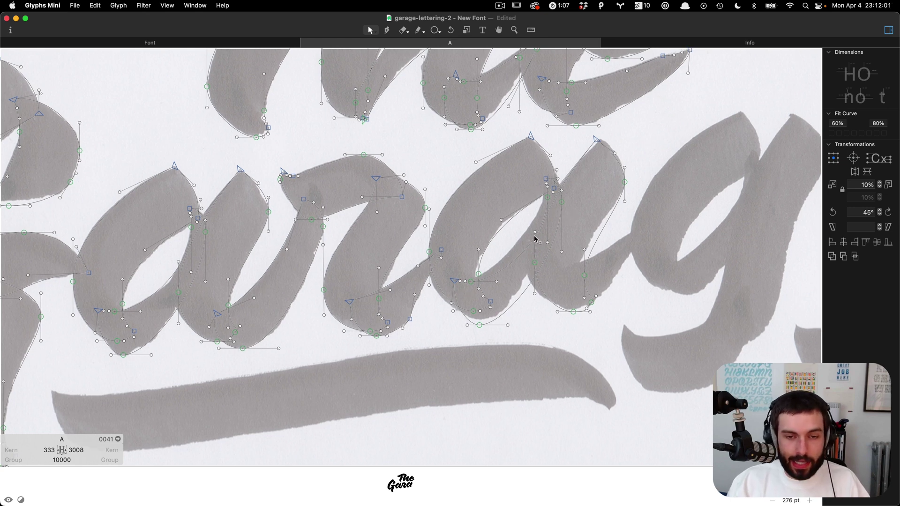
{"action": "scroll", "coordinate": [532, 229], "scroll_direction": "up", "scroll_amount": 3}
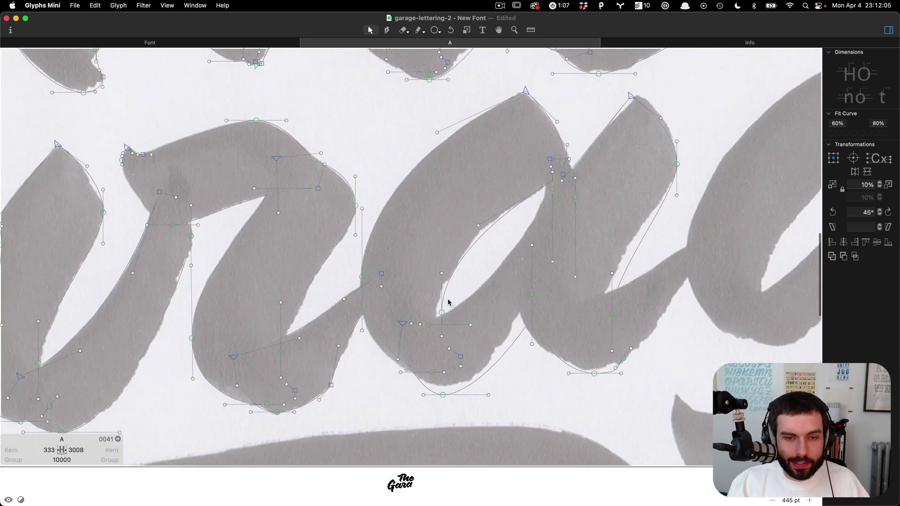
{"action": "scroll", "coordinate": [441, 297], "scroll_direction": "up", "scroll_amount": 1}
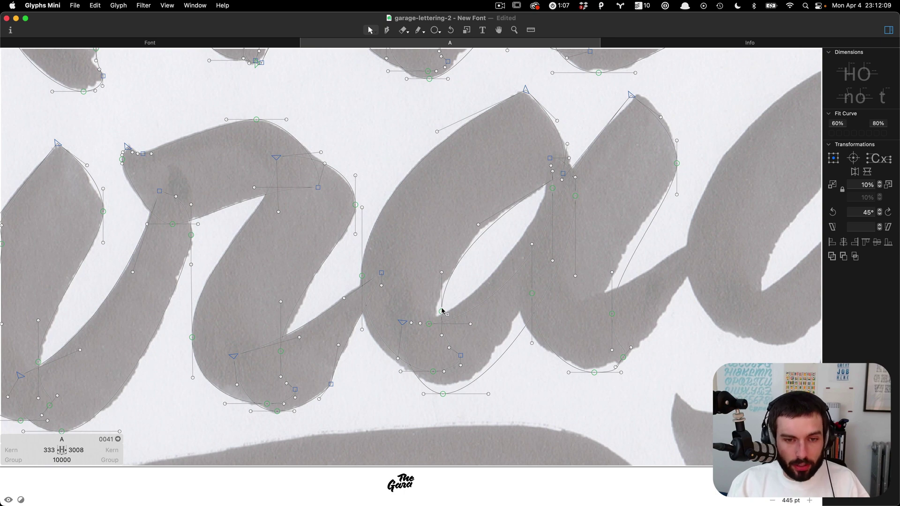
{"action": "scroll", "coordinate": [481, 296], "scroll_direction": "down", "scroll_amount": 3}
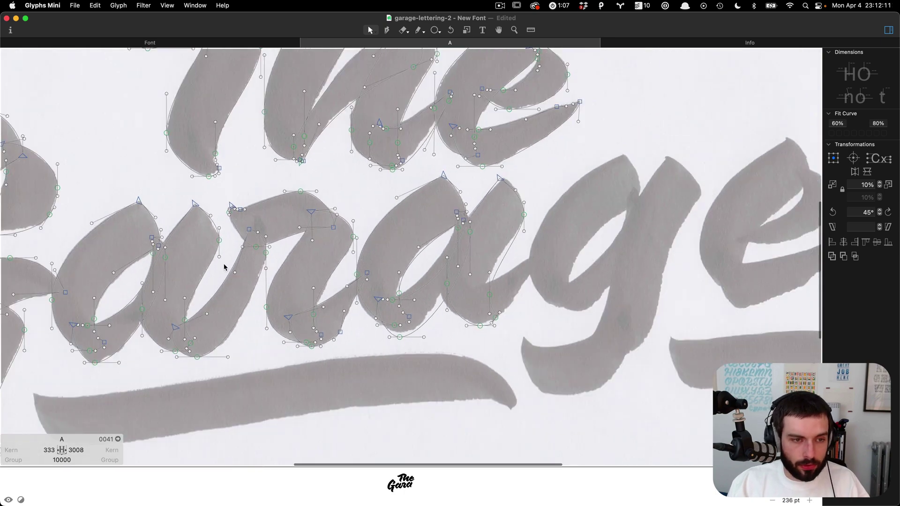
{"action": "scroll", "coordinate": [225, 263], "scroll_direction": "down", "scroll_amount": 2}
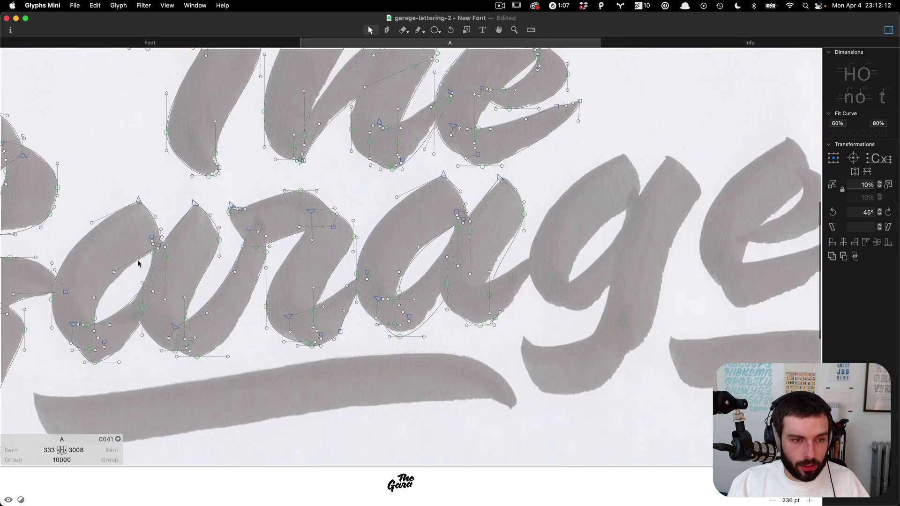
{"action": "double_click", "coordinate": [118, 281]}
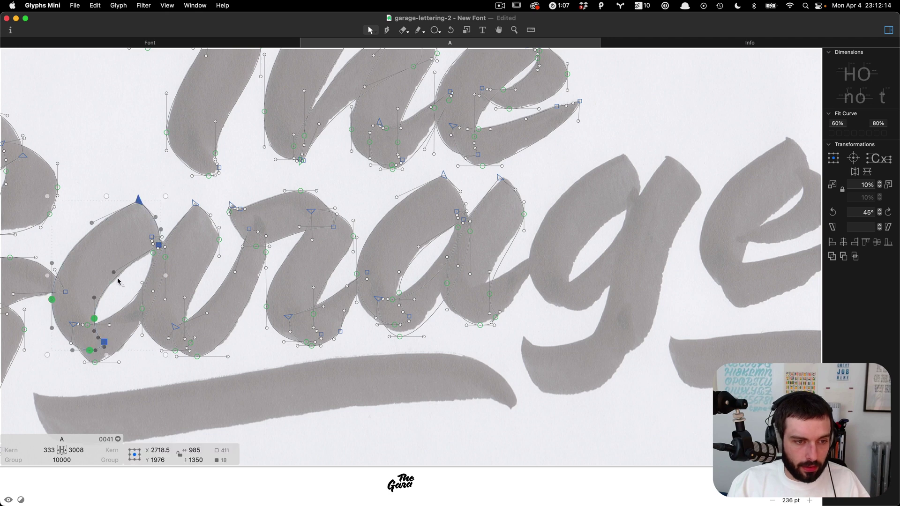
{"action": "double_click", "coordinate": [123, 316], "text": "shift"}
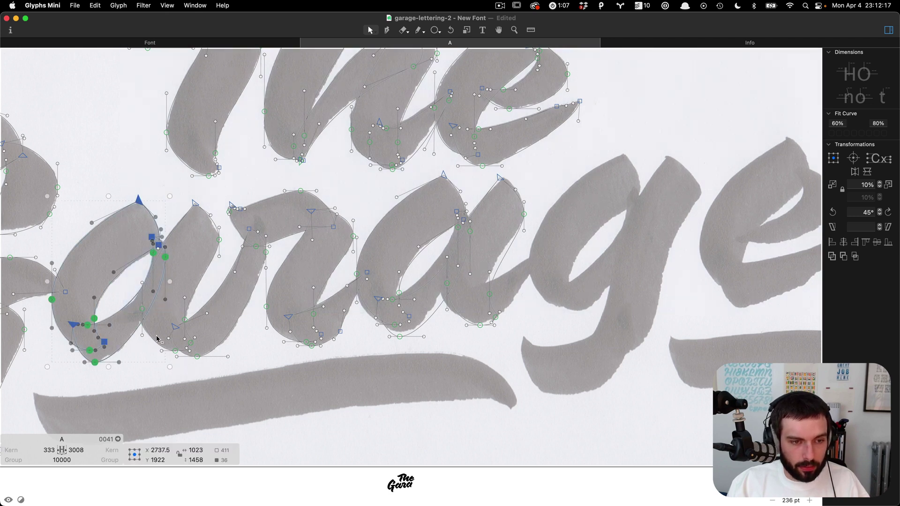
{"action": "left_click_drag", "start_coordinate": [157, 339], "coordinate": [269, 326]}
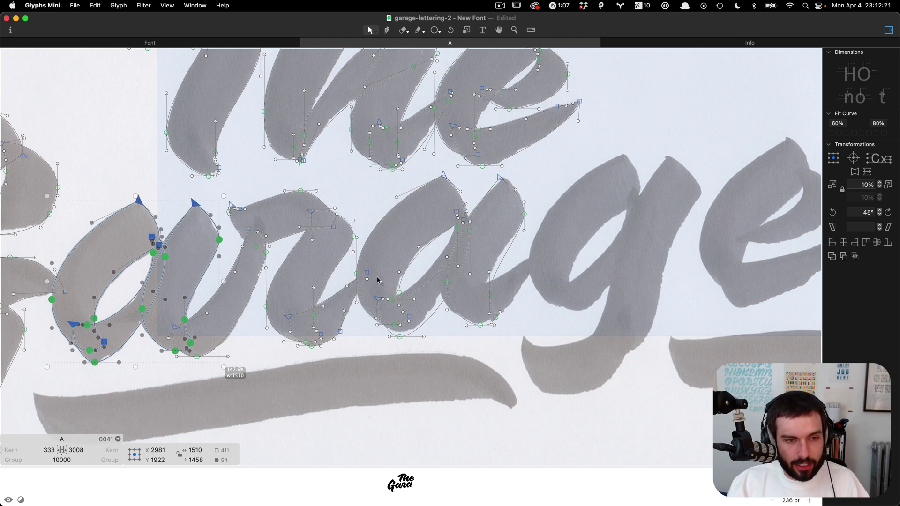
{"action": "left_click", "coordinate": [416, 327]}
Refine the second a's outer bowl curve by moving its lower-left and leftmost nodes and lengthening the curve handles to match the scan.
{"action": "scroll", "coordinate": [417, 319], "scroll_direction": "up", "scroll_amount": 5}
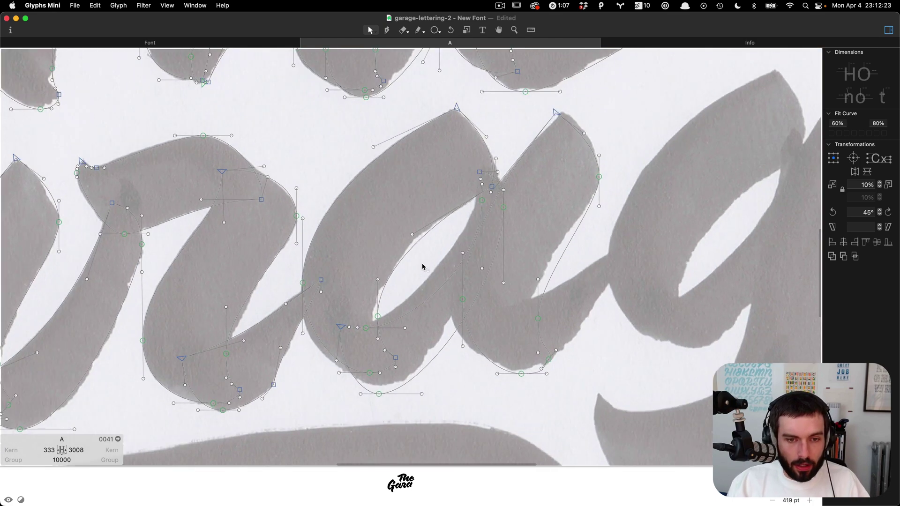
{"action": "scroll", "coordinate": [385, 299], "scroll_direction": "up", "scroll_amount": 3}
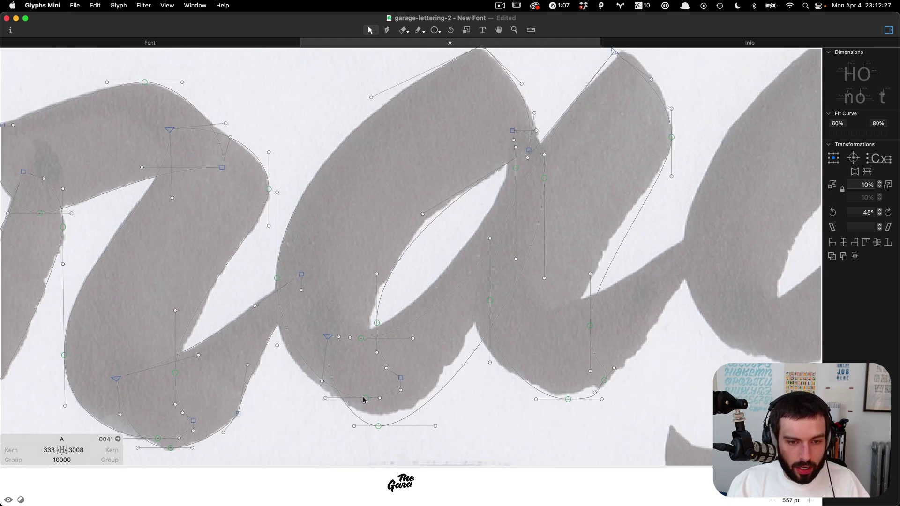
{"action": "left_click_drag", "start_coordinate": [366, 400], "coordinate": [357, 402]}
{"action": "left_click_drag", "start_coordinate": [356, 403], "coordinate": [358, 401]}
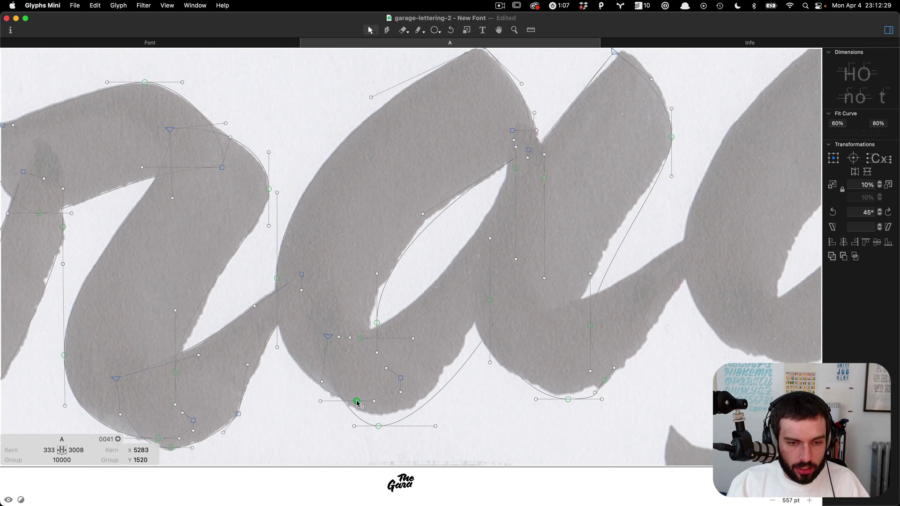
{"action": "left_click_drag", "start_coordinate": [277, 281], "coordinate": [276, 288]}
{"action": "left_click", "coordinate": [347, 223]}
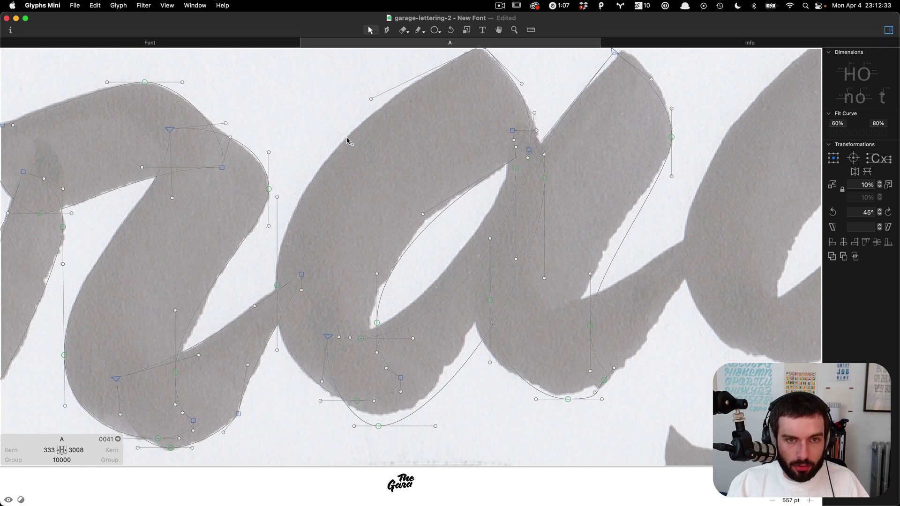
{"action": "left_click_drag", "start_coordinate": [332, 162], "coordinate": [319, 165]}
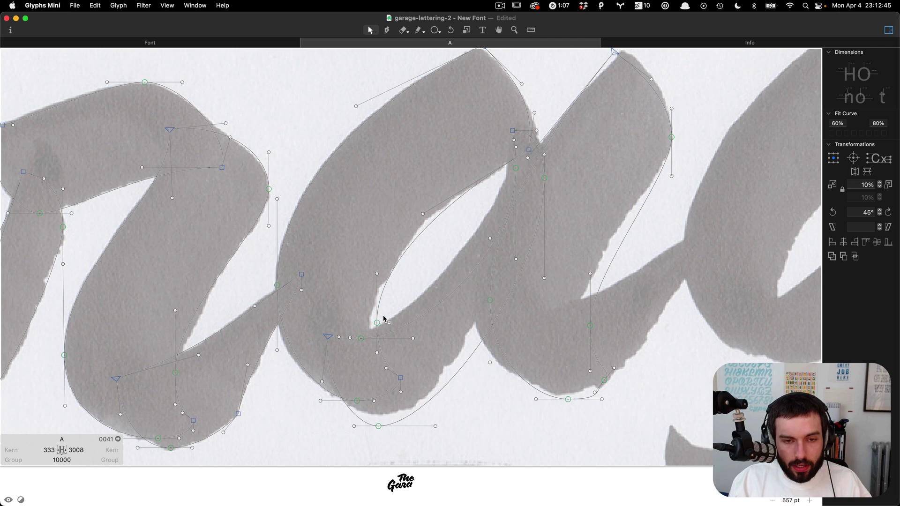
Try the node at the base of the second a's counter at several higher positions inside the bowl stroke, and undo these moves.
{"action": "scroll", "coordinate": [383, 319], "scroll_direction": "up", "scroll_amount": 1}
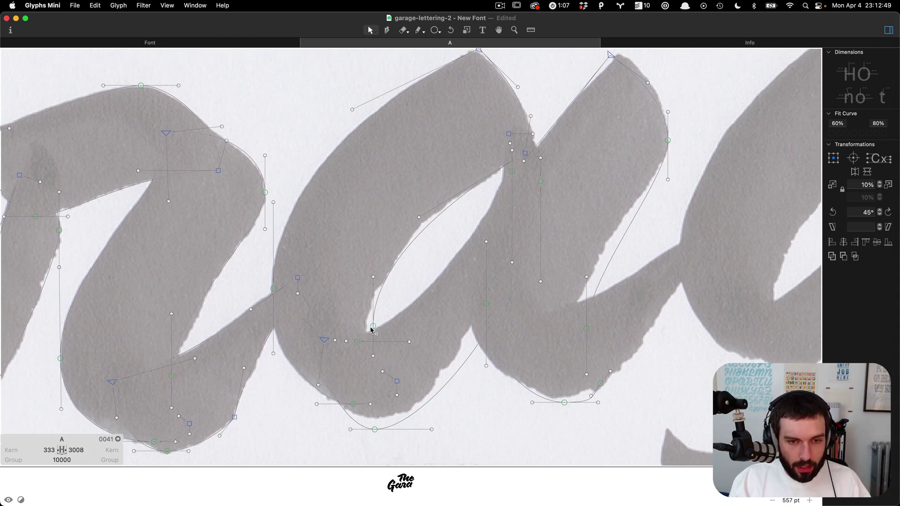
{"action": "left_click_drag", "start_coordinate": [373, 326], "coordinate": [358, 306]}
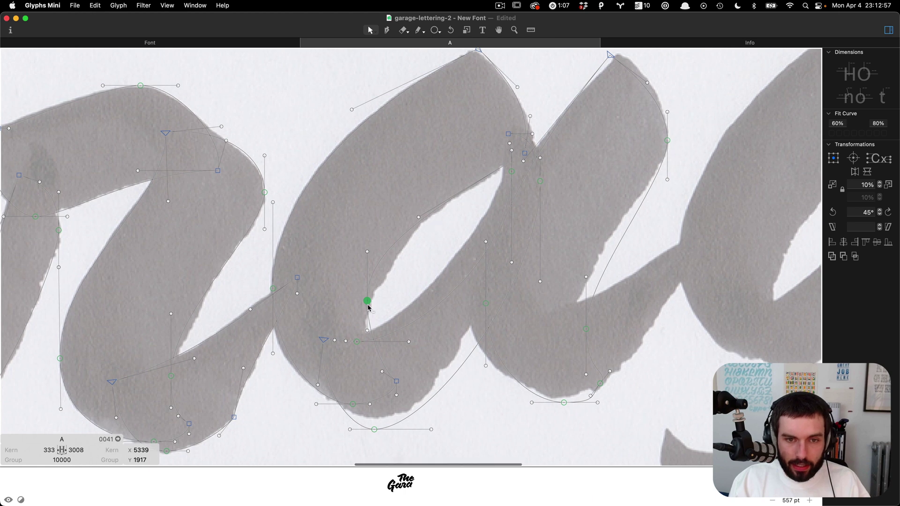
{"action": "left_click_drag", "start_coordinate": [368, 303], "coordinate": [271, 301]}
{"action": "key", "text": "super+z"}
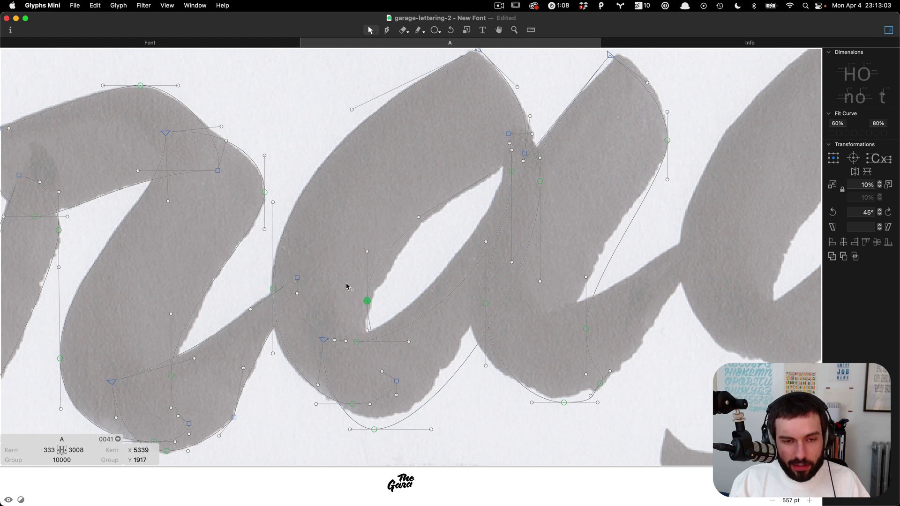
{"action": "left_click", "coordinate": [347, 287]}
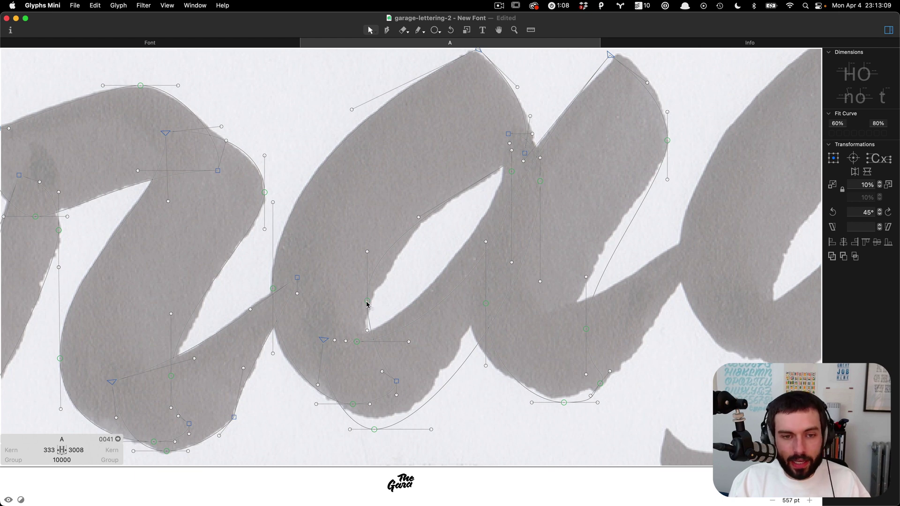
{"action": "left_click_drag", "start_coordinate": [367, 304], "coordinate": [346, 319]}
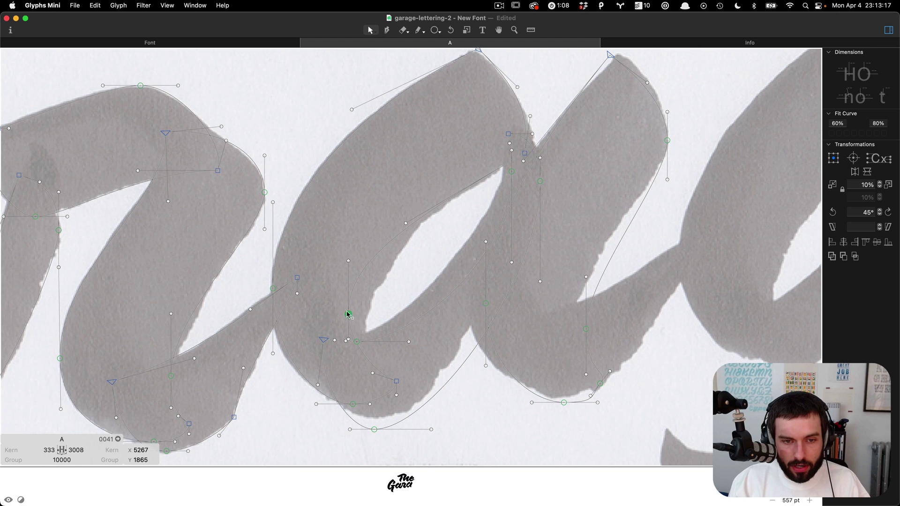
{"action": "left_click_drag", "start_coordinate": [348, 315], "coordinate": [387, 297]}
{"action": "key", "text": "super+z"}
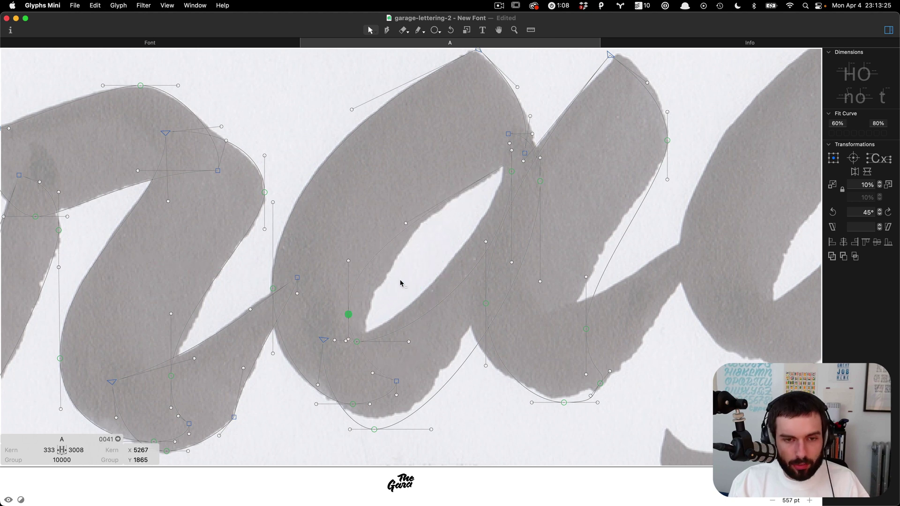
{"action": "key", "text": "super+z"}
{"action": "key", "text": "super+z"}
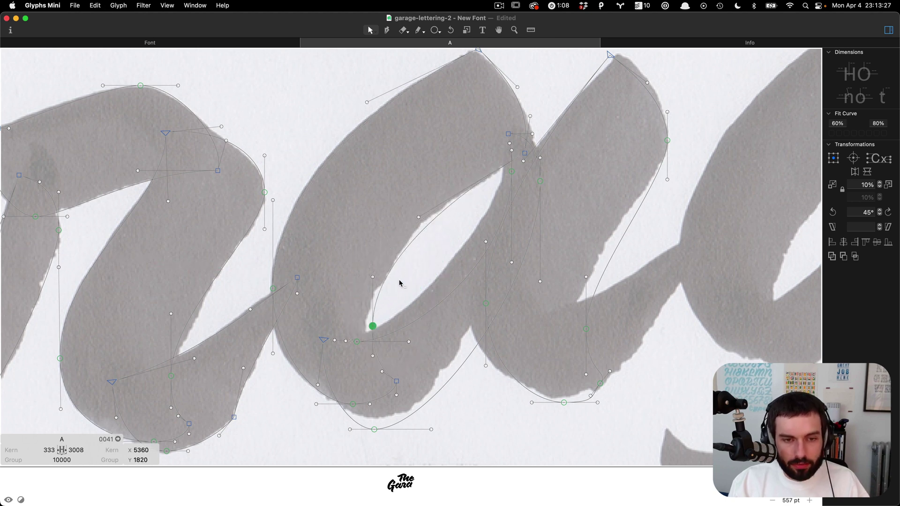
{"action": "key", "text": "super+z"}
{"action": "key", "text": "super+shift+z"}
{"action": "left_click", "coordinate": [387, 305]}
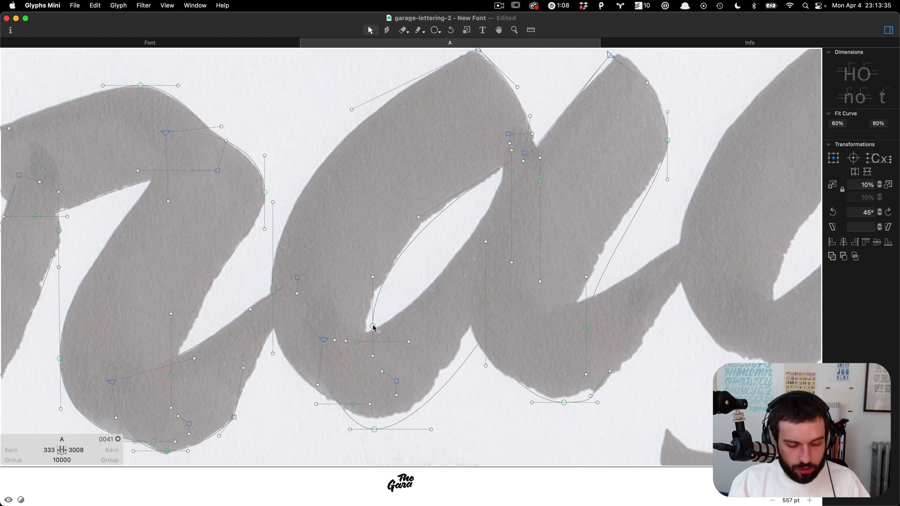
Move the second a's lower counter node onto the scan edge at about X 5340, Y 1835, and raise the joining stroke's upper node.
{"action": "left_click_drag", "start_coordinate": [373, 328], "coordinate": [368, 324]}
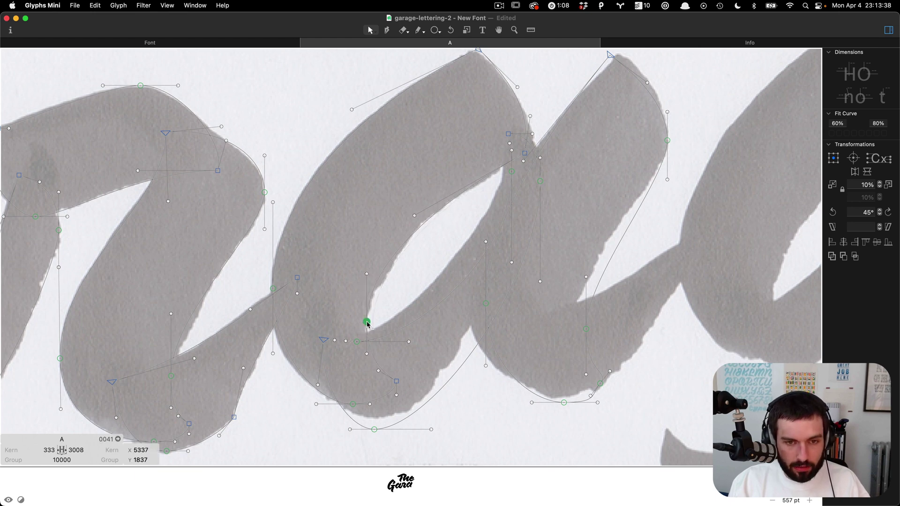
{"action": "left_click", "coordinate": [426, 262]}
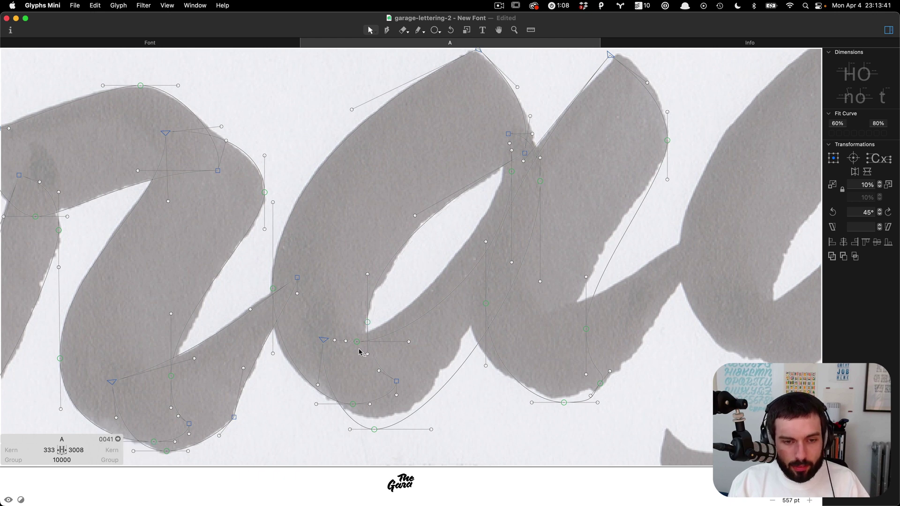
{"action": "left_click_drag", "start_coordinate": [360, 353], "coordinate": [368, 253]}
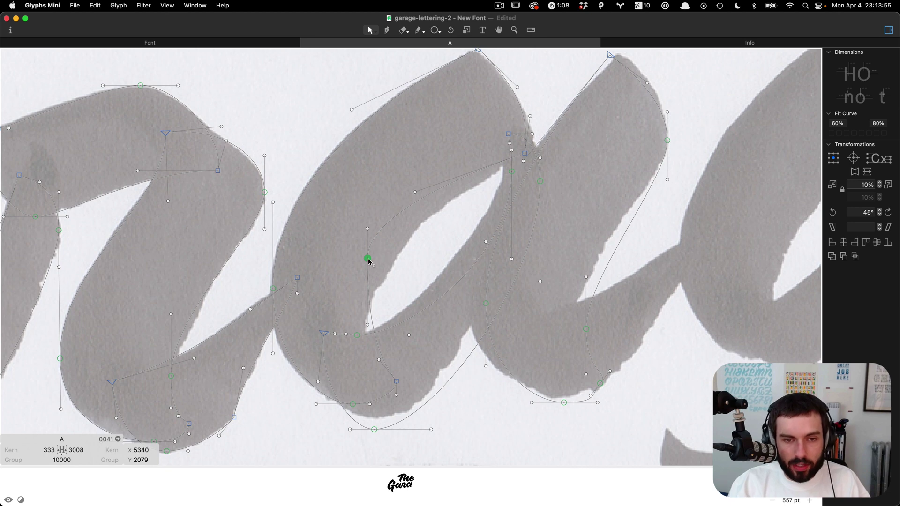
Try the second a's counter node far up inside the bowl stroke, and undo the upward moves.
{"action": "left_click_drag", "start_coordinate": [369, 262], "coordinate": [375, 186]}
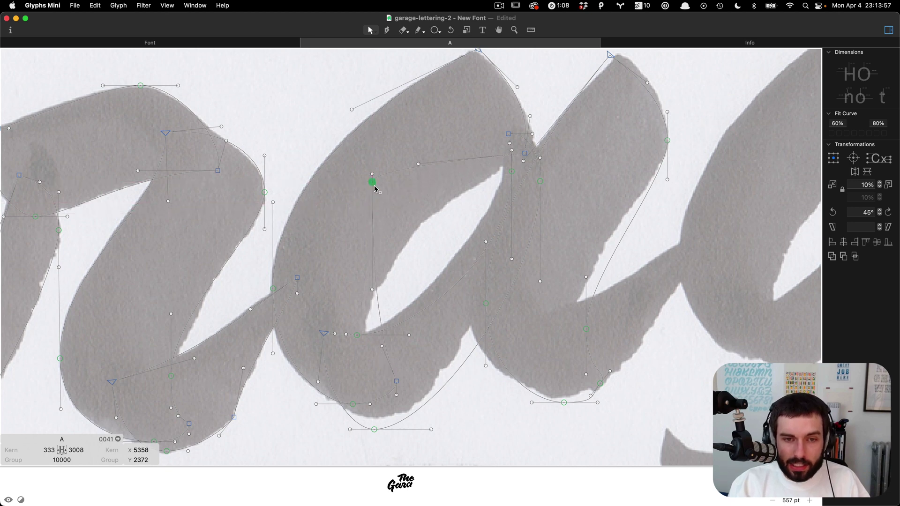
{"action": "key", "text": "super+z"}
{"action": "key", "text": "super+z"}
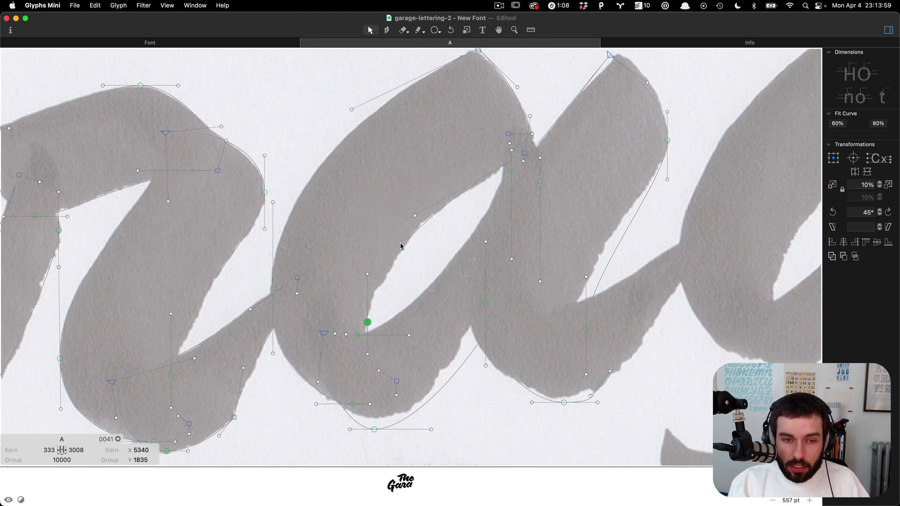
{"action": "left_click", "coordinate": [413, 268]}
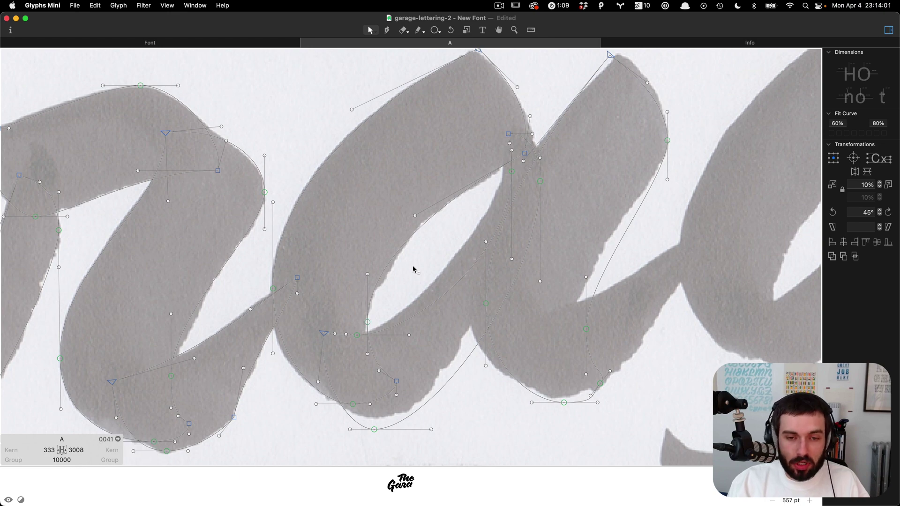
Preview the filled r and second a, and examine the second a's outline beside the untraced g of the scan.
{"action": "key", "text": "super+minus"}
{"action": "key", "text": "t"}
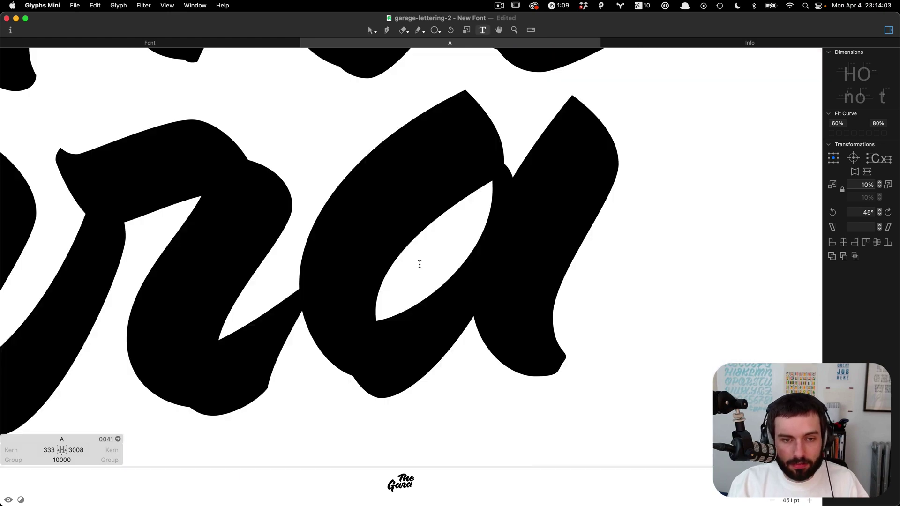
{"action": "scroll", "coordinate": [420, 265], "scroll_direction": "right", "scroll_amount": 10}
{"action": "key", "text": "Escape"}
{"action": "scroll", "coordinate": [389, 259], "scroll_direction": "down", "scroll_amount": 5}
{"action": "scroll", "coordinate": [390, 260], "scroll_direction": "left", "scroll_amount": 3}
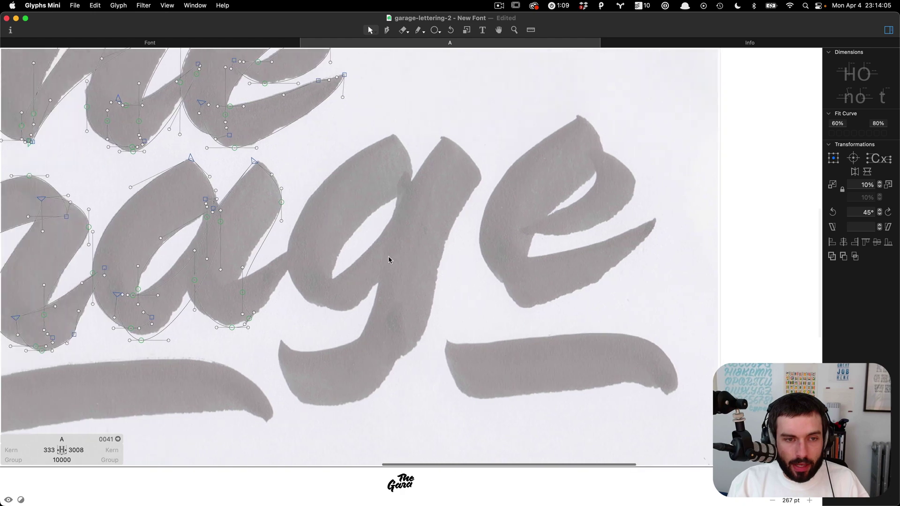
{"action": "scroll", "coordinate": [241, 231], "scroll_direction": "left", "scroll_amount": 3}
{"action": "scroll", "coordinate": [241, 231], "scroll_direction": "up", "scroll_amount": 5}
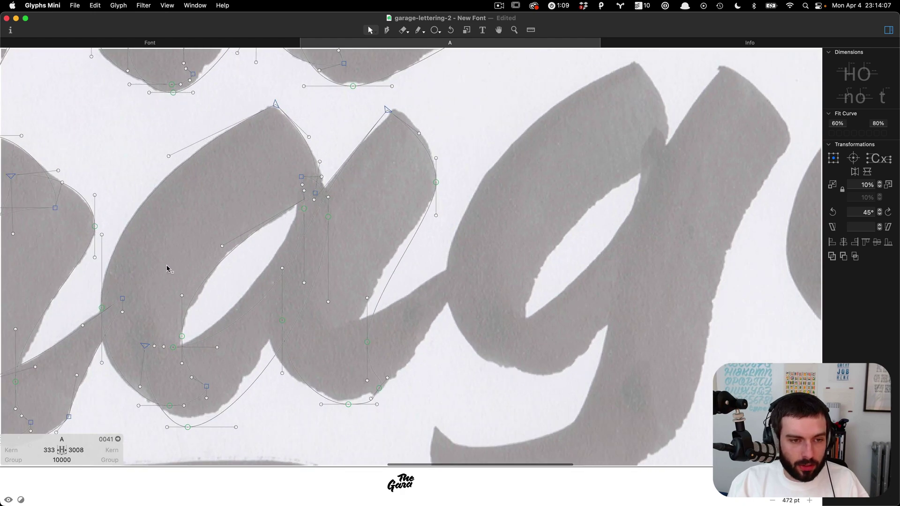
Raise the bottom node of the second a's bowl to about X 5366, Y 1470, and shorten the joining stroke's long vertical handle.
{"action": "scroll", "coordinate": [167, 268], "scroll_direction": "up", "scroll_amount": 3}
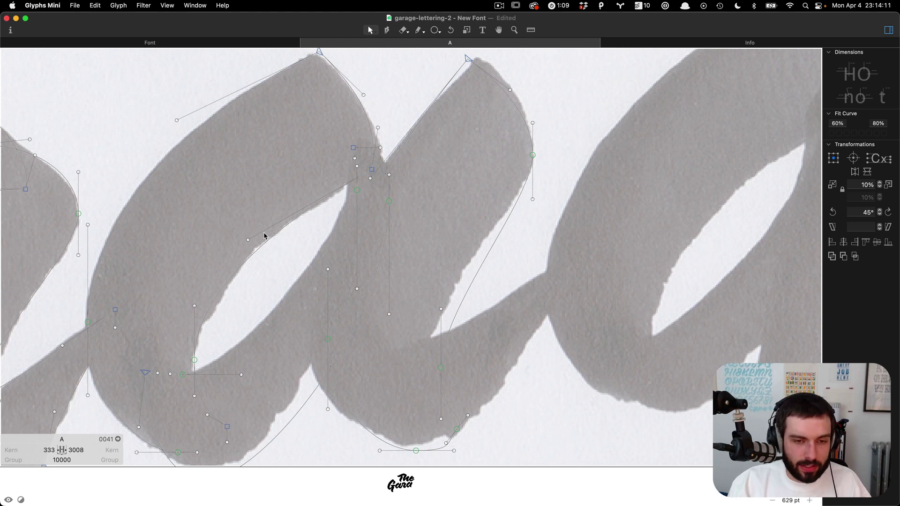
{"action": "scroll", "coordinate": [265, 236], "scroll_direction": "left", "scroll_amount": 3}
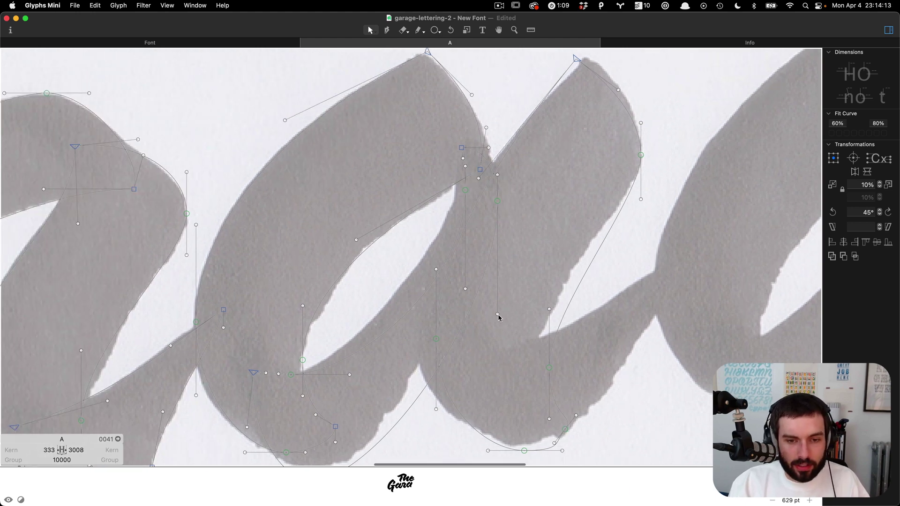
{"action": "scroll", "coordinate": [499, 318], "scroll_direction": "down", "scroll_amount": 3}
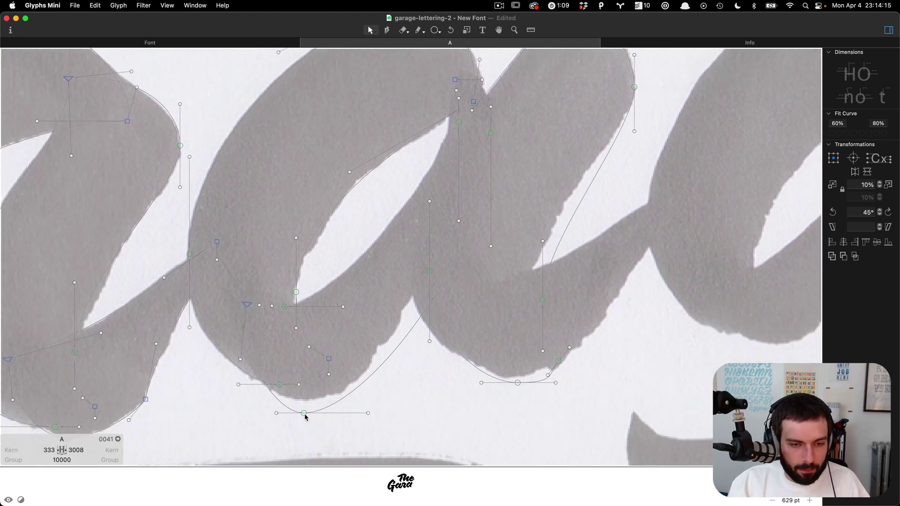
{"action": "left_click_drag", "start_coordinate": [305, 417], "coordinate": [304, 403]}
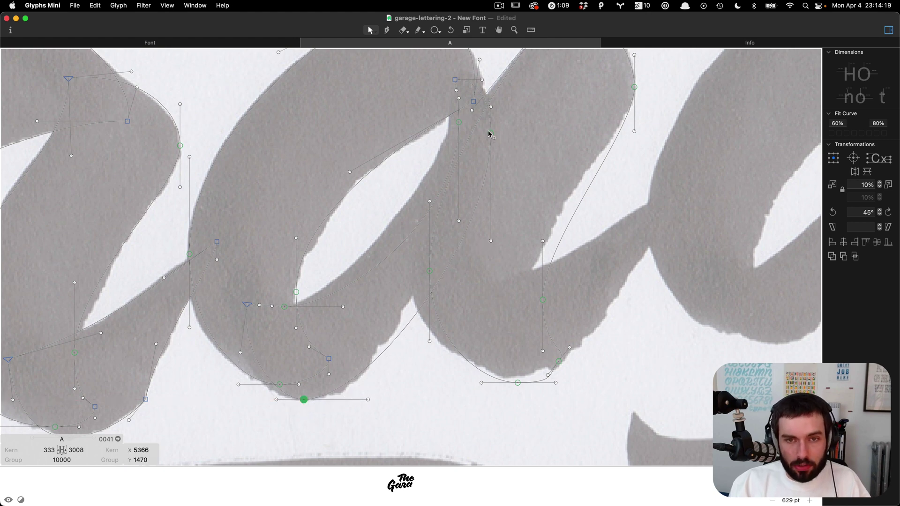
{"action": "mouse_move", "coordinate": [489, 134]}
{"action": "left_mouse_down"}
{"action": "mouse_move", "coordinate": [474, 155]}
{"action": "mouse_move", "coordinate": [490, 137]}
{"action": "left_mouse_up"}
{"action": "left_click_drag", "start_coordinate": [491, 237], "coordinate": [492, 195]}
{"action": "left_click", "coordinate": [498, 275]}
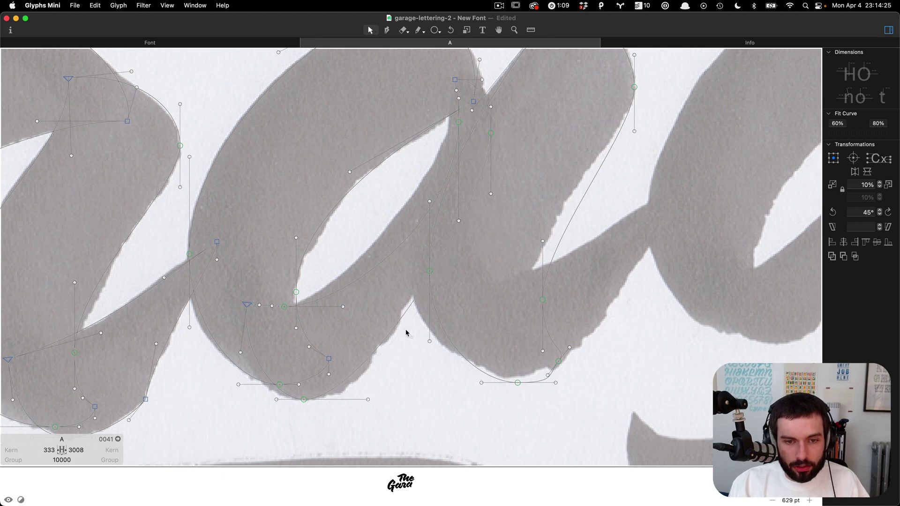
Fit the second a's stem to the scan by adjusting its left and bottom curves and moving the inner-right node to about X 6135, Y 1861.
{"action": "scroll", "coordinate": [406, 333], "scroll_direction": "down", "scroll_amount": 2}
{"action": "left_click_drag", "start_coordinate": [425, 282], "coordinate": [411, 289]}
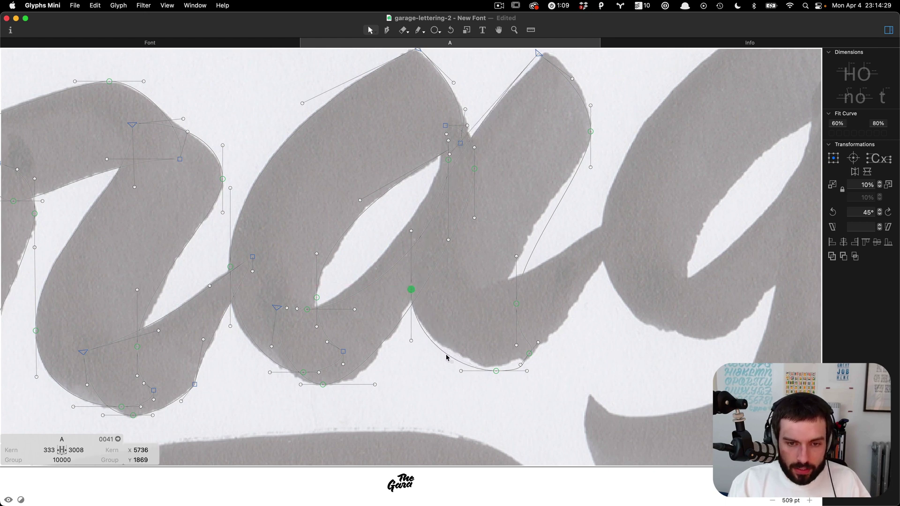
{"action": "left_click_drag", "start_coordinate": [447, 357], "coordinate": [451, 351]}
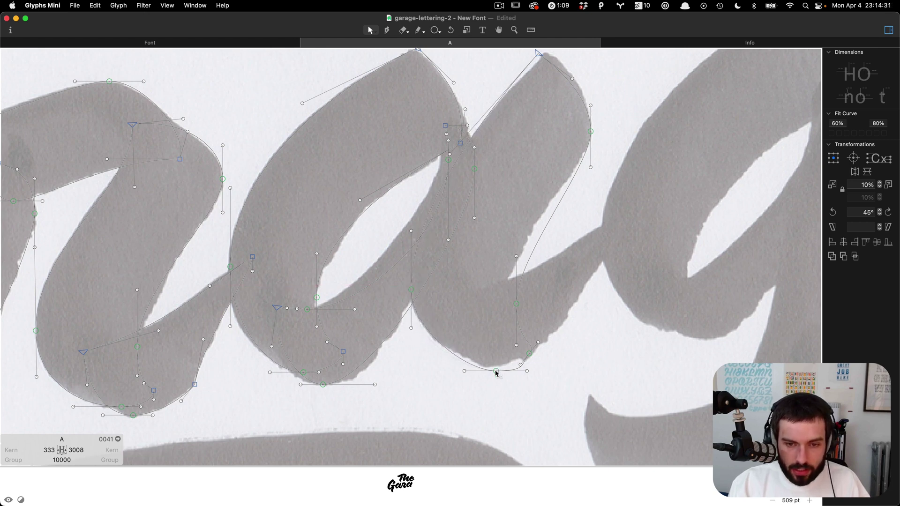
{"action": "left_click_drag", "start_coordinate": [496, 372], "coordinate": [496, 365]}
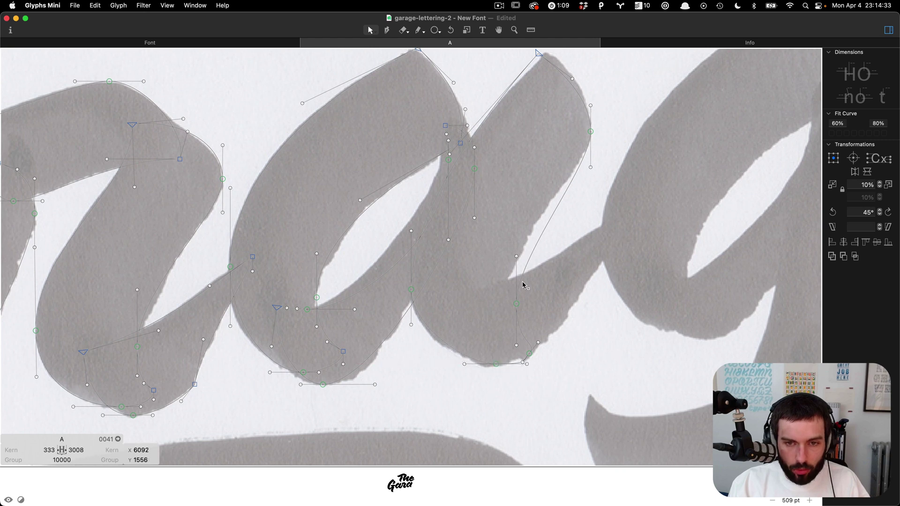
{"action": "left_click_drag", "start_coordinate": [516, 303], "coordinate": [508, 290]}
{"action": "scroll", "coordinate": [578, 192], "scroll_direction": "up", "scroll_amount": 2}
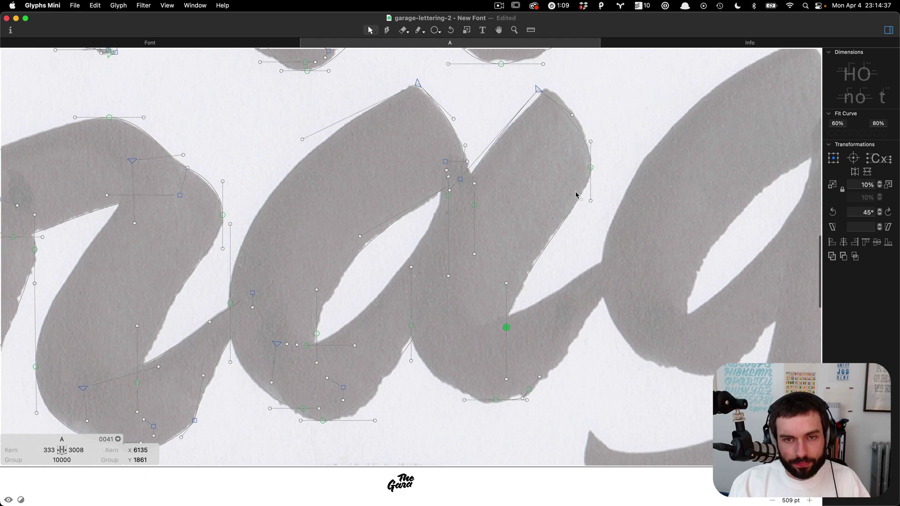
{"action": "scroll", "coordinate": [528, 167], "scroll_direction": "down", "scroll_amount": 6}
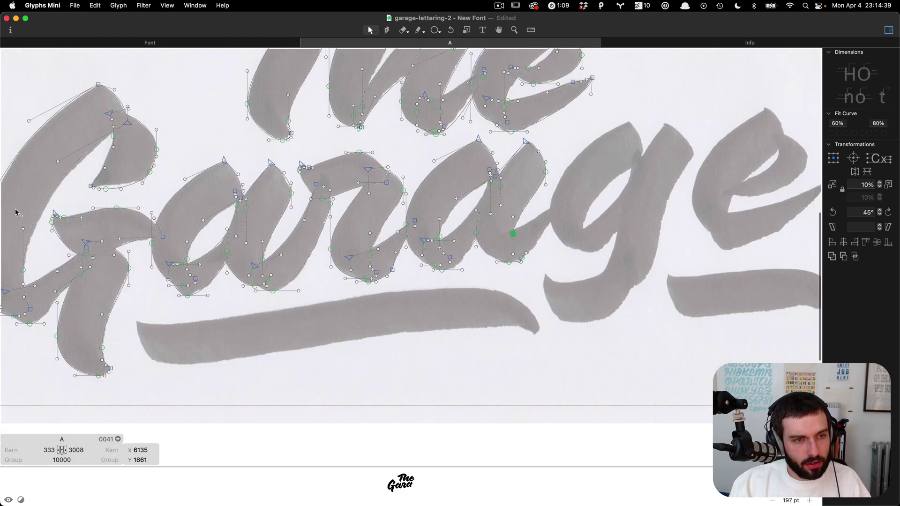
Copy the second a's stem outline from glyph A and paste it into a new glyph B placed after it.
{"action": "scroll", "coordinate": [17, 211], "scroll_direction": "left", "scroll_amount": 3}
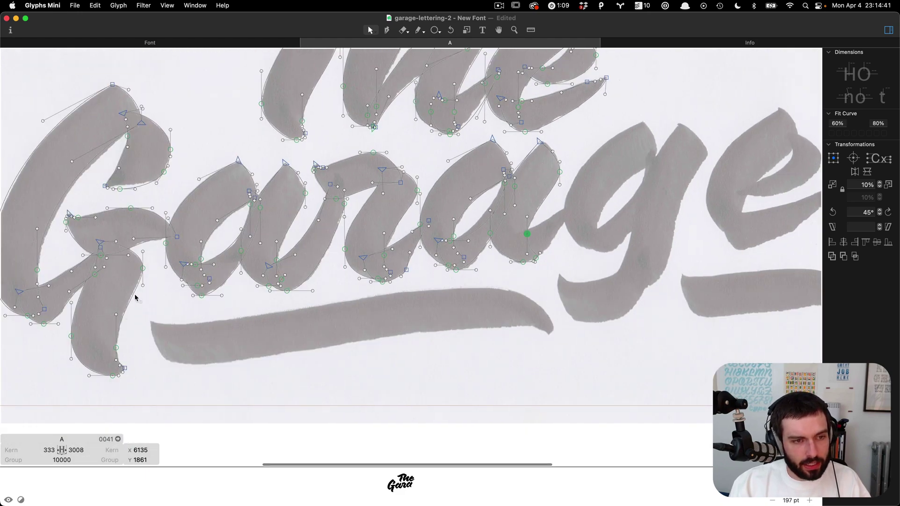
{"action": "scroll", "coordinate": [581, 174], "scroll_direction": "up", "scroll_amount": 5}
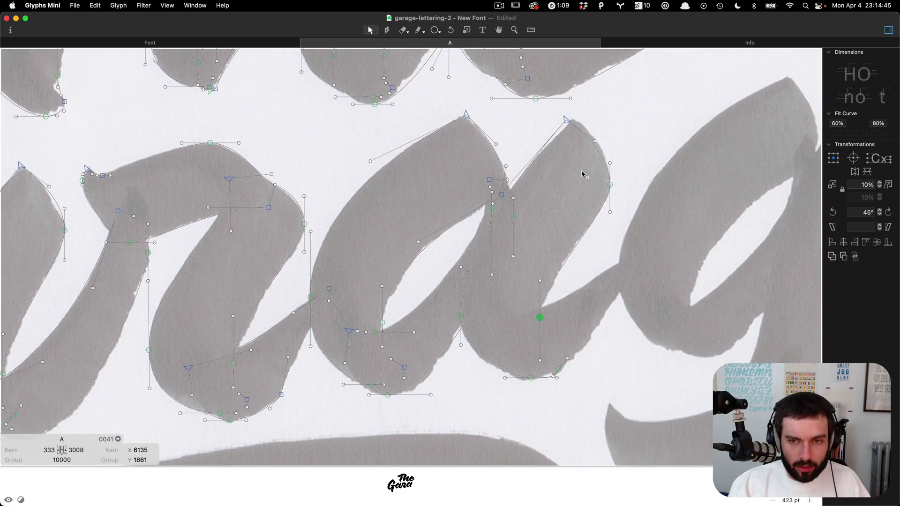
{"action": "scroll", "coordinate": [582, 174], "scroll_direction": "up", "scroll_amount": 3}
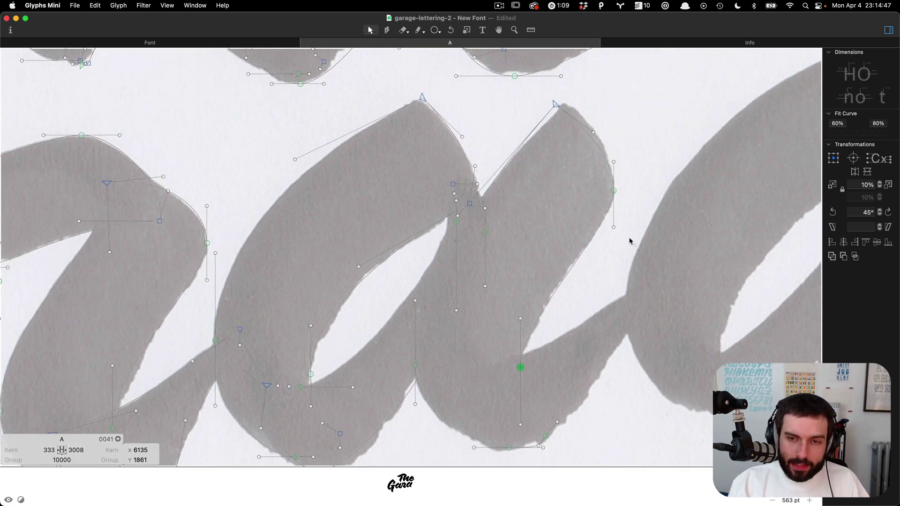
{"action": "scroll", "coordinate": [630, 241], "scroll_direction": "up", "scroll_amount": 2}
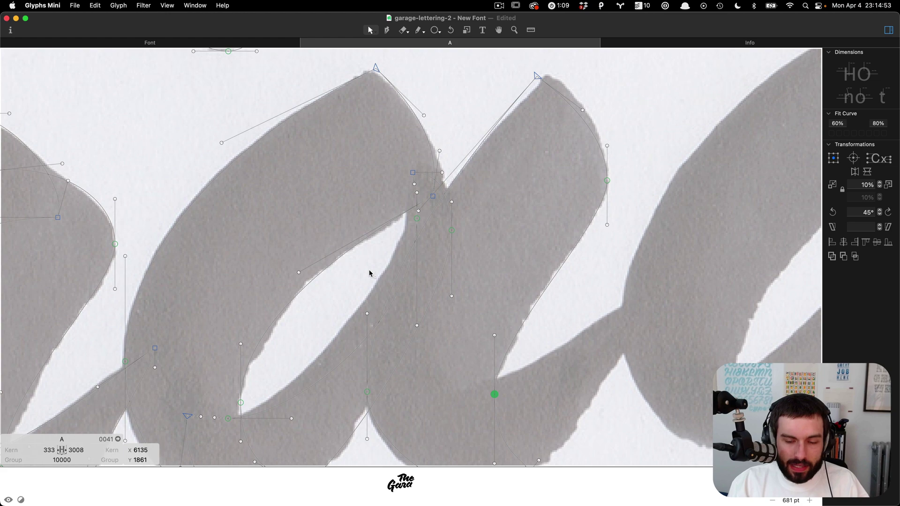
{"action": "scroll", "coordinate": [369, 274], "scroll_direction": "down", "scroll_amount": 3}
{"action": "double_click", "coordinate": [459, 279]}
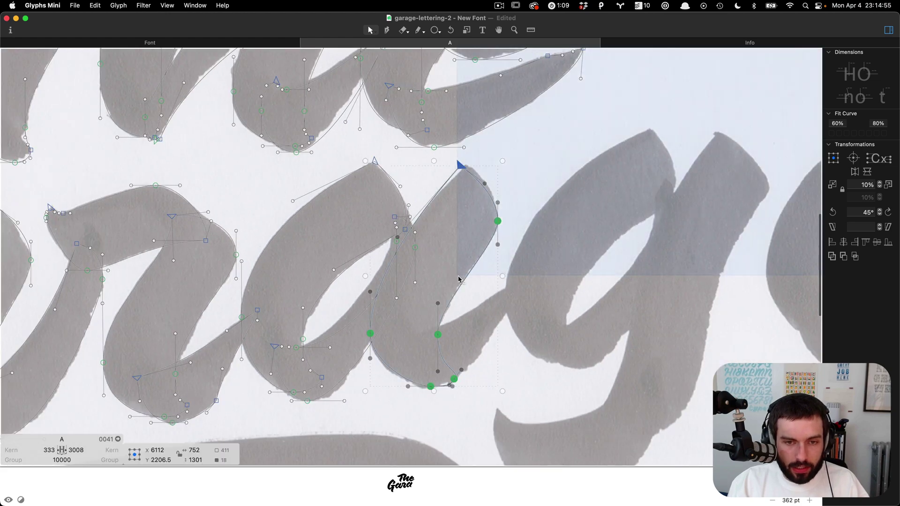
{"action": "scroll", "coordinate": [458, 280], "scroll_direction": "down", "scroll_amount": 6}
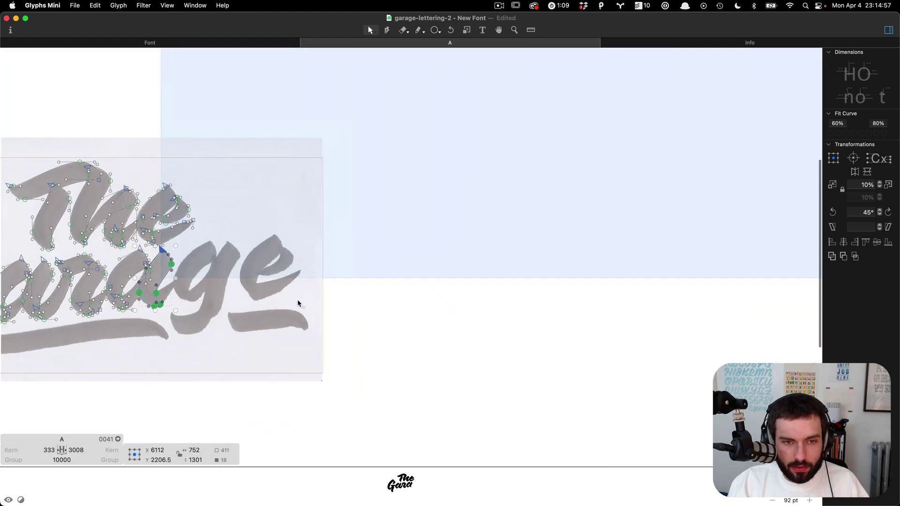
{"action": "key", "text": "Escape"}
{"action": "key", "text": "t"}
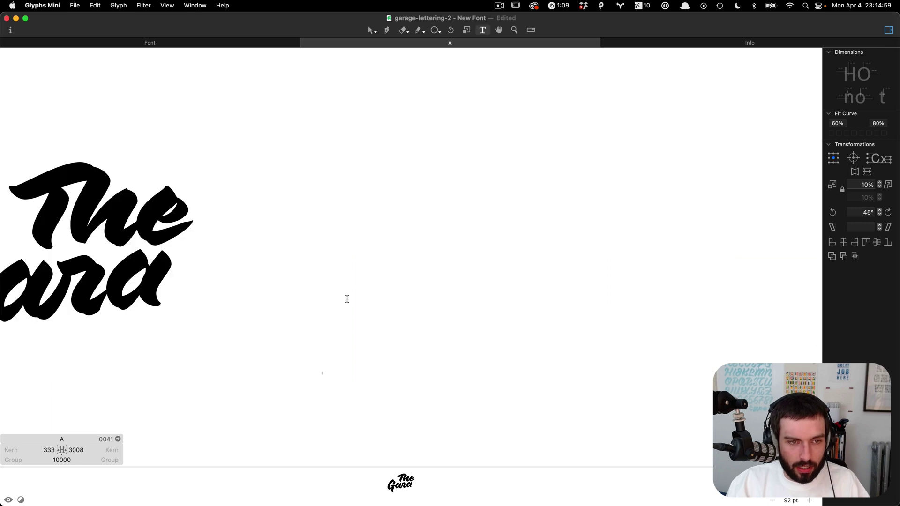
{"action": "type", "text": "B"}
{"action": "key", "text": "Escape"}
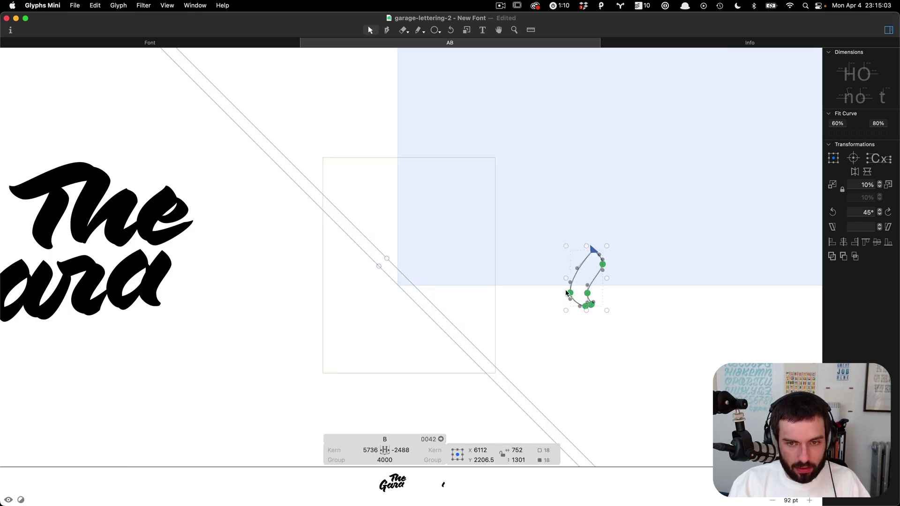
Move the pasted stem inside glyph B's bounds and delete the two diagonal guidelines.
{"action": "left_click_drag", "start_coordinate": [567, 293], "coordinate": [413, 250]}
{"action": "left_click", "coordinate": [387, 257]}
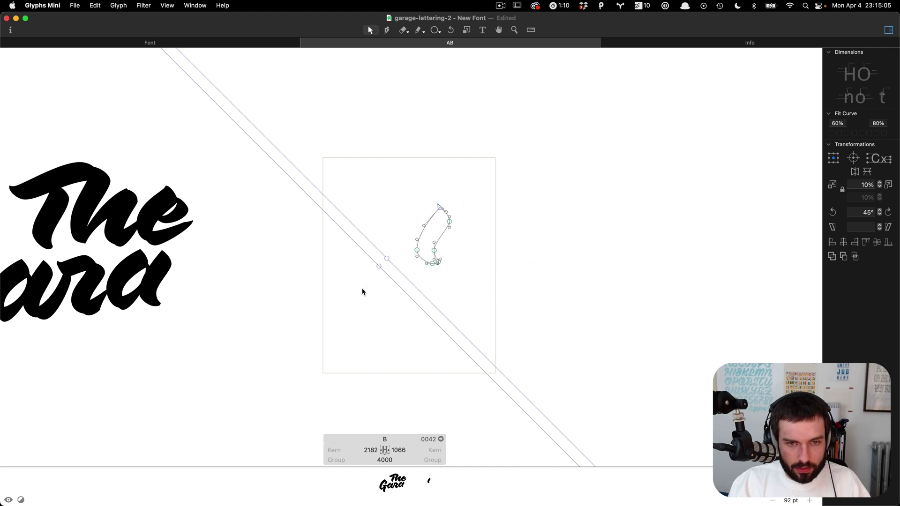
{"action": "left_click", "coordinate": [387, 257]}
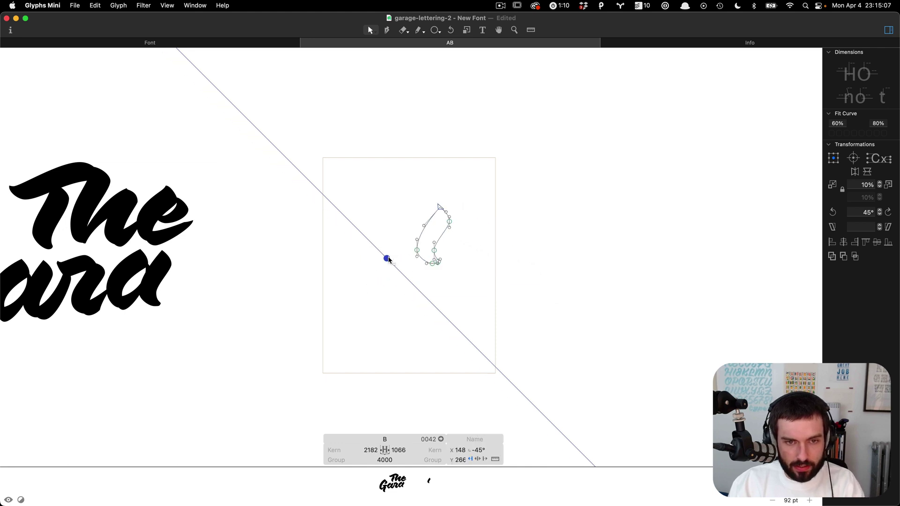
{"action": "key", "text": "Delete"}
Try the stem copy's top corner node far down at about X 2579, Y 3127, and undo the move.
{"action": "scroll", "coordinate": [444, 243], "scroll_direction": "up", "scroll_amount": 2}
{"action": "scroll", "coordinate": [445, 242], "scroll_direction": "up", "scroll_amount": 10}
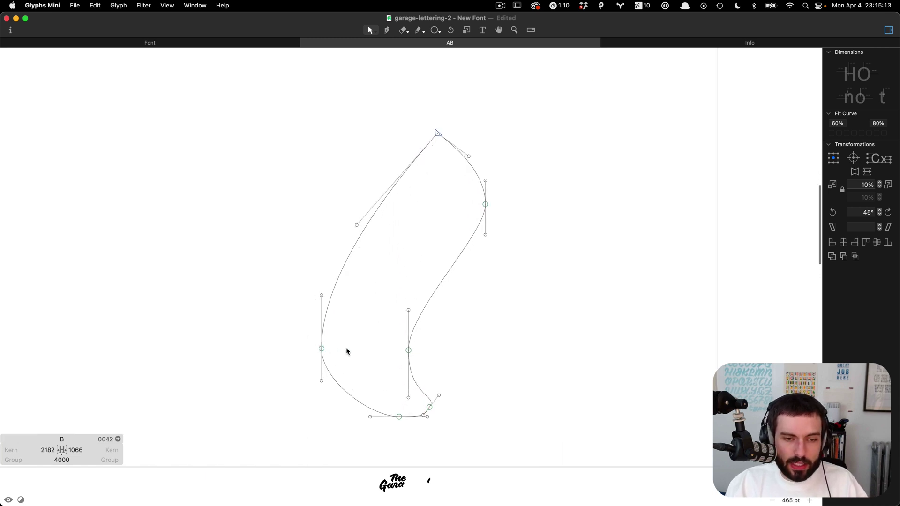
{"action": "scroll", "coordinate": [347, 352], "scroll_direction": "up", "scroll_amount": 2}
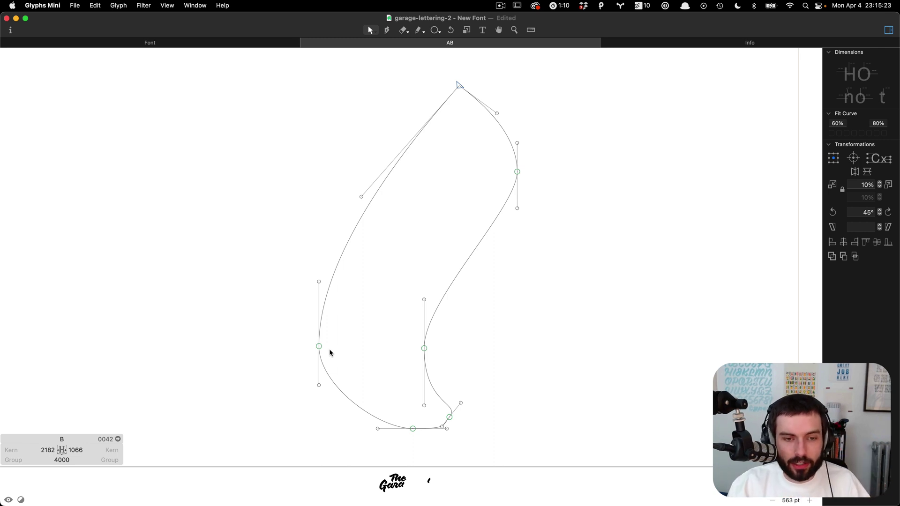
{"action": "left_click_drag", "start_coordinate": [458, 87], "coordinate": [426, 279]}
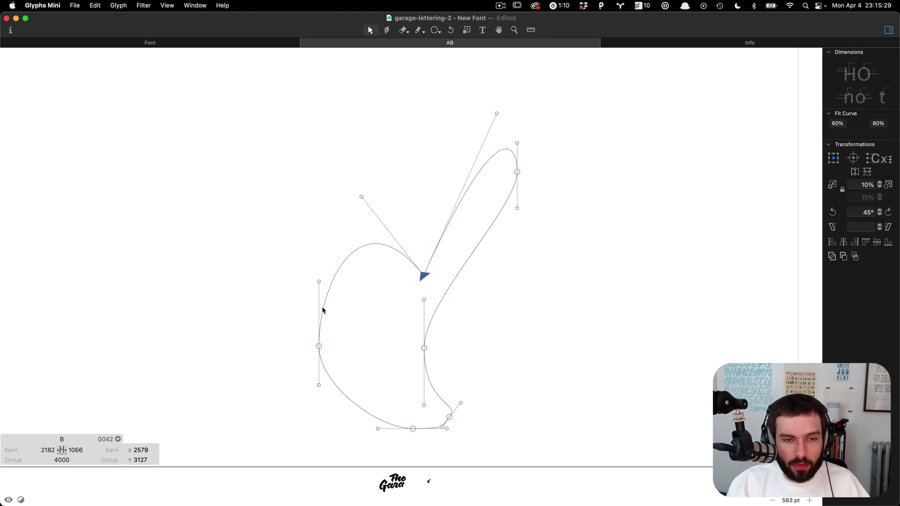
{"action": "key", "text": "super+z"}
{"action": "left_click", "coordinate": [465, 158]}
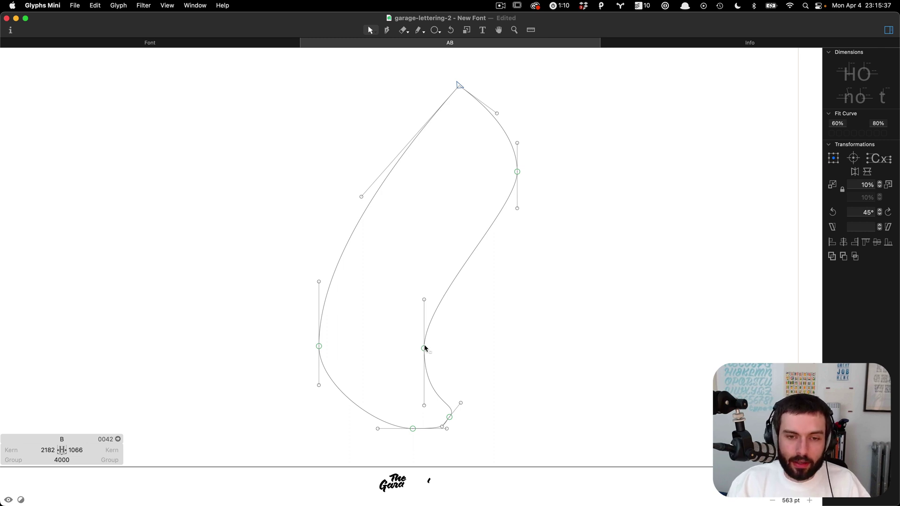
Try raising the stem copy's inner-right node to about X 2667, Y 3092 with adapted handles, and undo it.
{"action": "scroll", "coordinate": [438, 341], "scroll_direction": "up", "scroll_amount": 2}
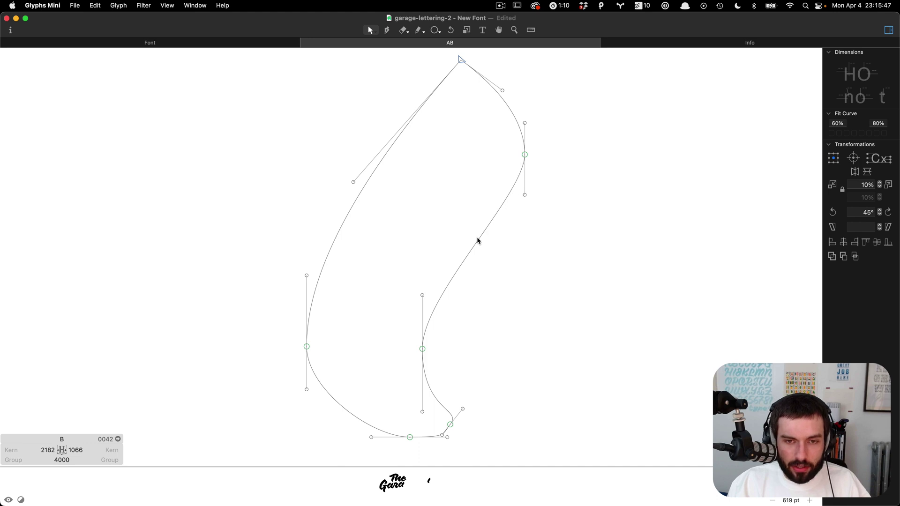
{"action": "scroll", "coordinate": [471, 257], "scroll_direction": "up", "scroll_amount": 3}
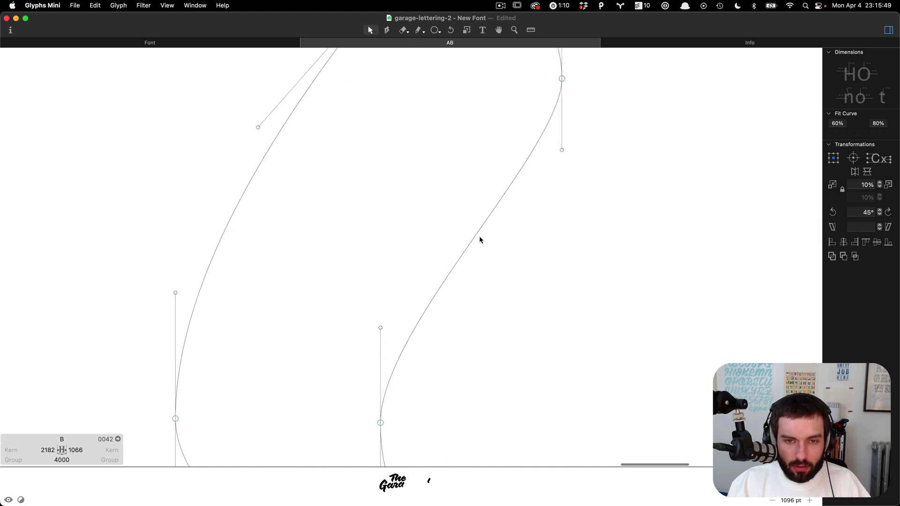
{"action": "scroll", "coordinate": [479, 239], "scroll_direction": "down", "scroll_amount": 2}
{"action": "scroll", "coordinate": [416, 300], "scroll_direction": "down", "scroll_amount": 3}
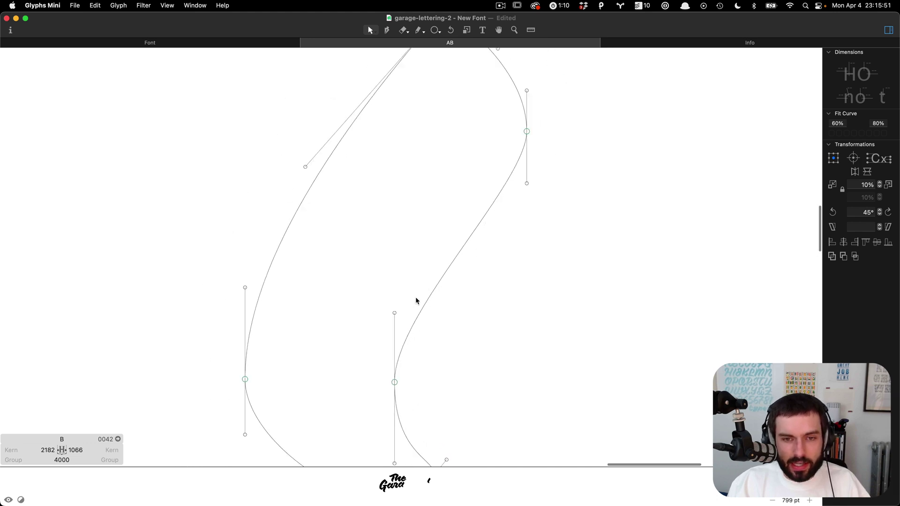
{"action": "scroll", "coordinate": [416, 301], "scroll_direction": "down", "scroll_amount": 3}
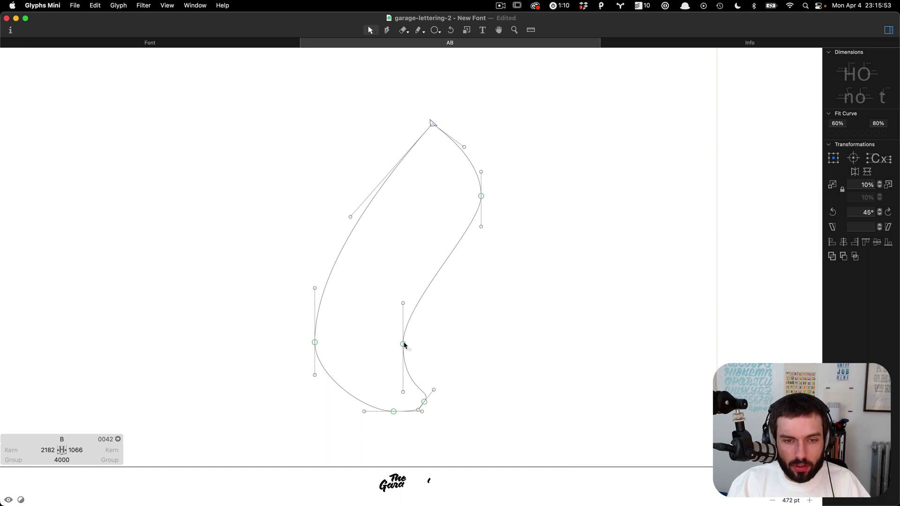
{"action": "left_click_drag", "start_coordinate": [404, 345], "coordinate": [422, 291]}
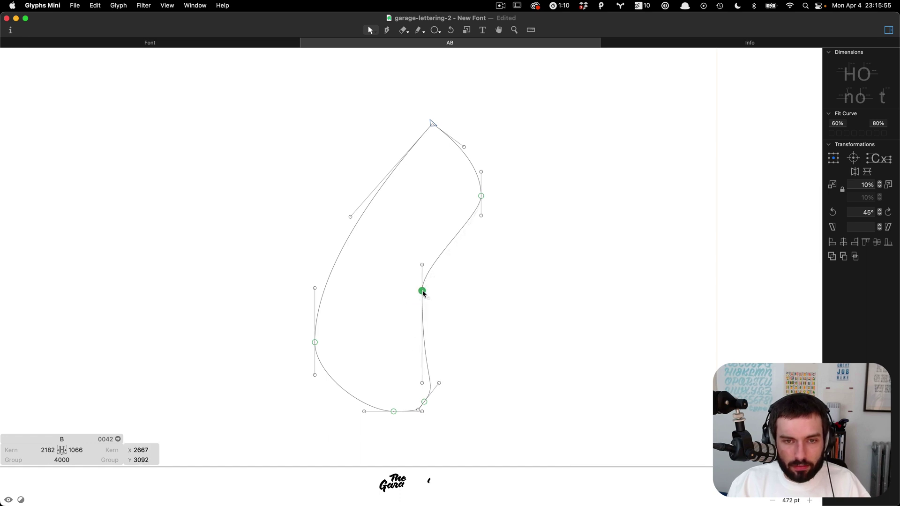
{"action": "key", "text": "super+z"}
{"action": "left_click", "coordinate": [414, 302]}
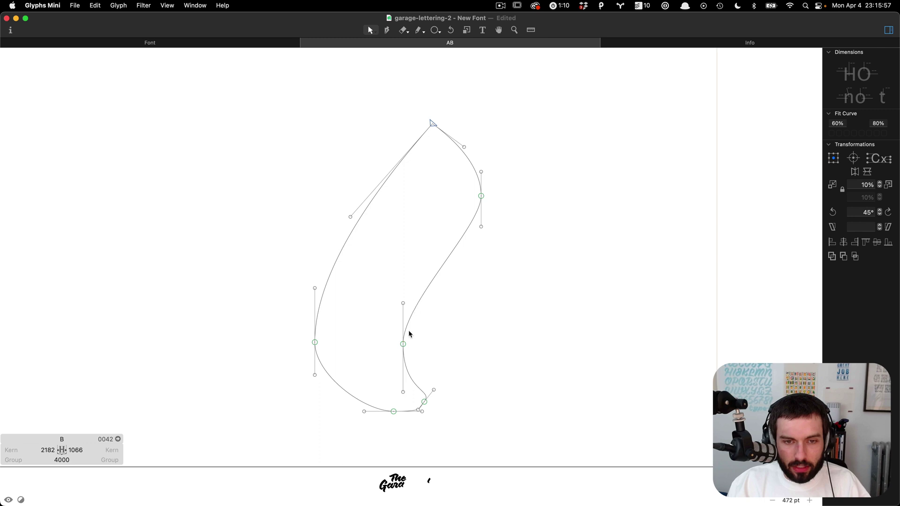
Try the inner-right node at about X 2667, Y 3205 with its curve's handles lengthened to 336 and 405, and undo these edits.
{"action": "left_click_drag", "start_coordinate": [404, 345], "coordinate": [421, 266]}
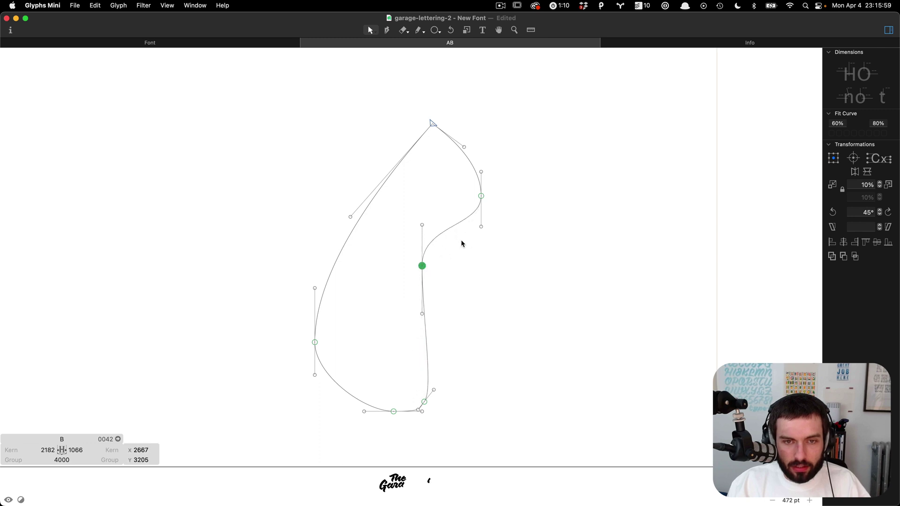
{"action": "left_click_drag", "start_coordinate": [483, 230], "coordinate": [482, 272]}
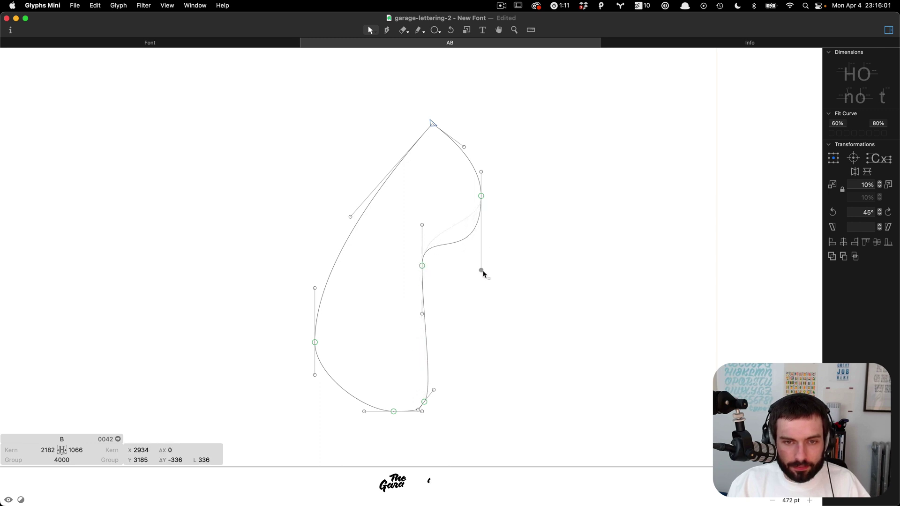
{"action": "left_click", "coordinate": [422, 227]}
{"action": "left_click_drag", "start_coordinate": [420, 228], "coordinate": [422, 177]}
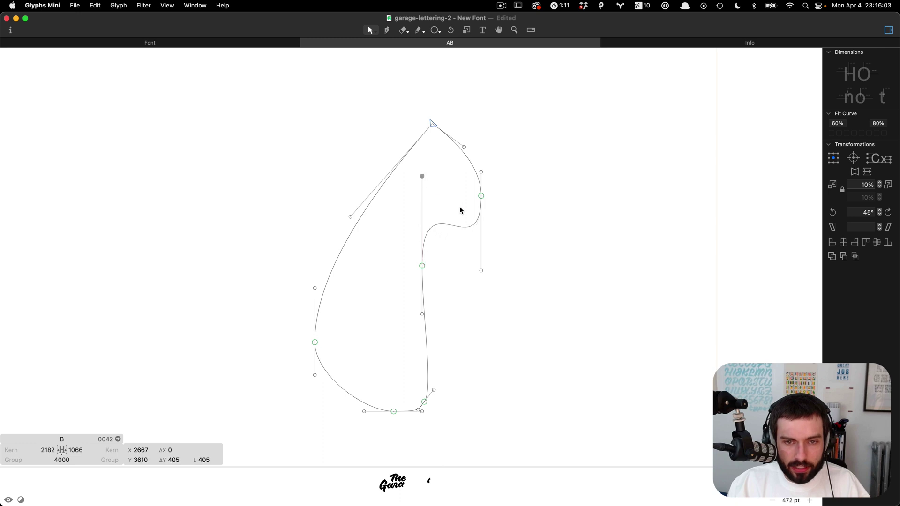
{"action": "scroll", "coordinate": [460, 209], "scroll_direction": "up", "scroll_amount": 5}
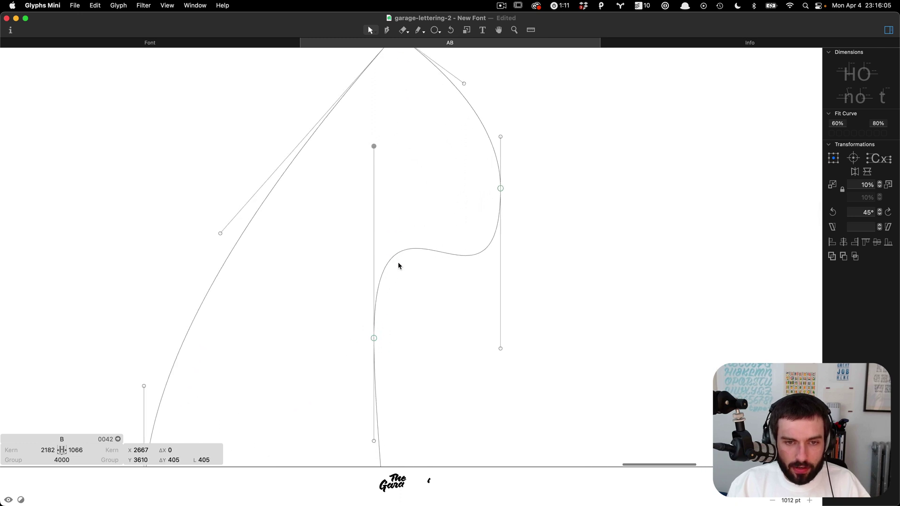
{"action": "left_click", "coordinate": [441, 253]}
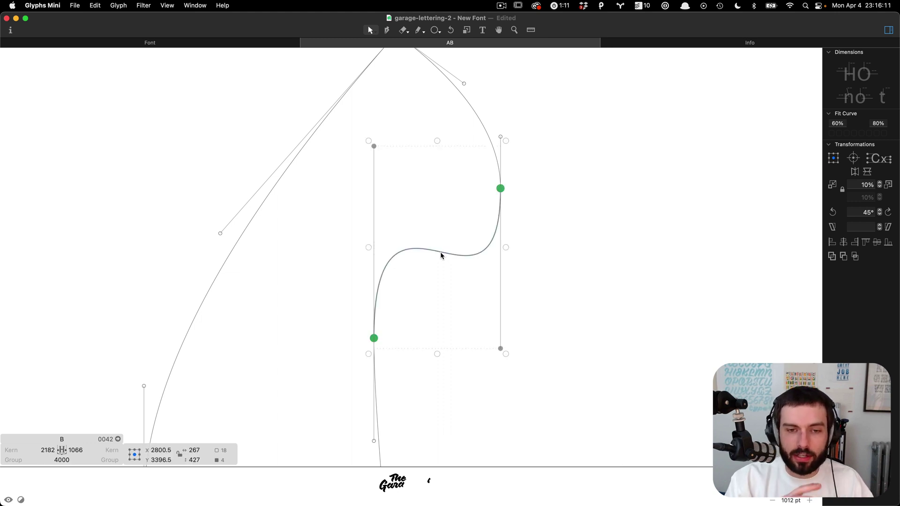
{"action": "key", "text": "super+z"}
{"action": "key", "text": "super+z"}
{"action": "key", "text": "super+z"}
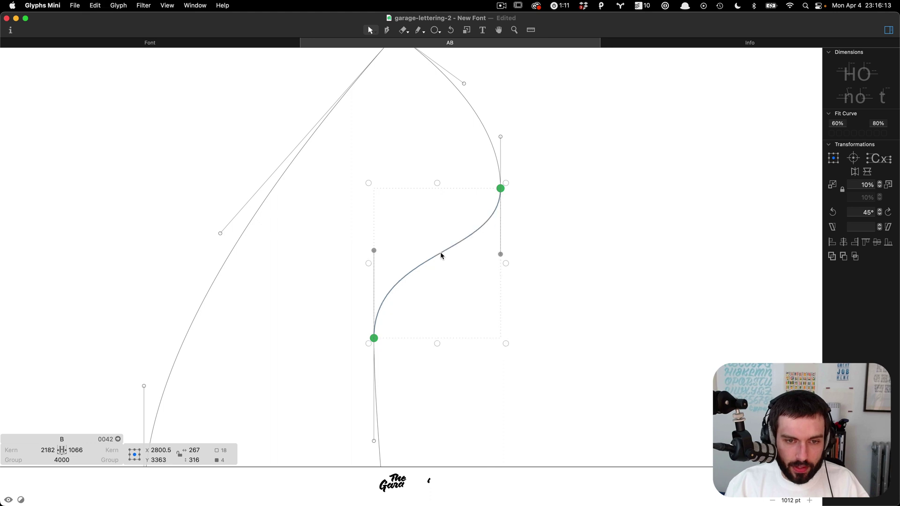
Insert a node at X 2765, Y 3214 midway along the stem's right curve, try swinging its lower handle outward, and undo the handle change.
{"action": "scroll", "coordinate": [420, 259], "scroll_direction": "down", "scroll_amount": 3}
{"action": "left_click", "coordinate": [439, 318]}
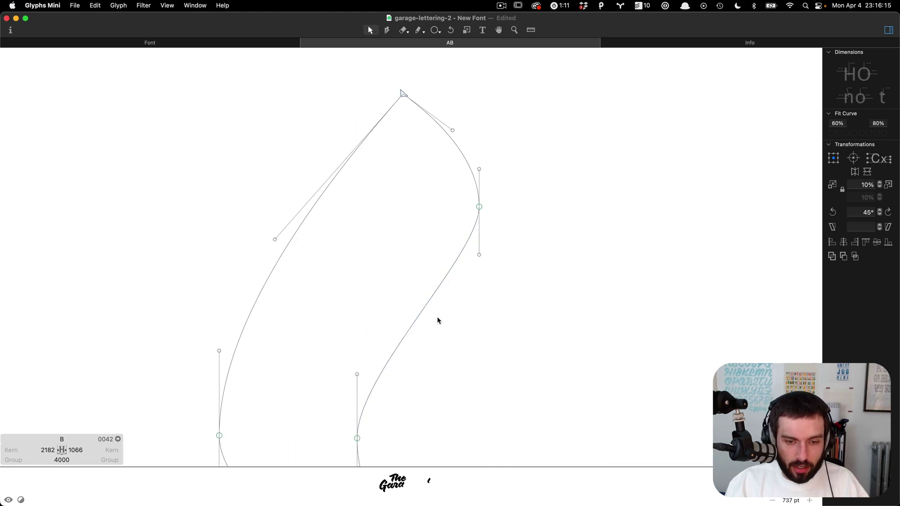
{"action": "key", "text": "p"}
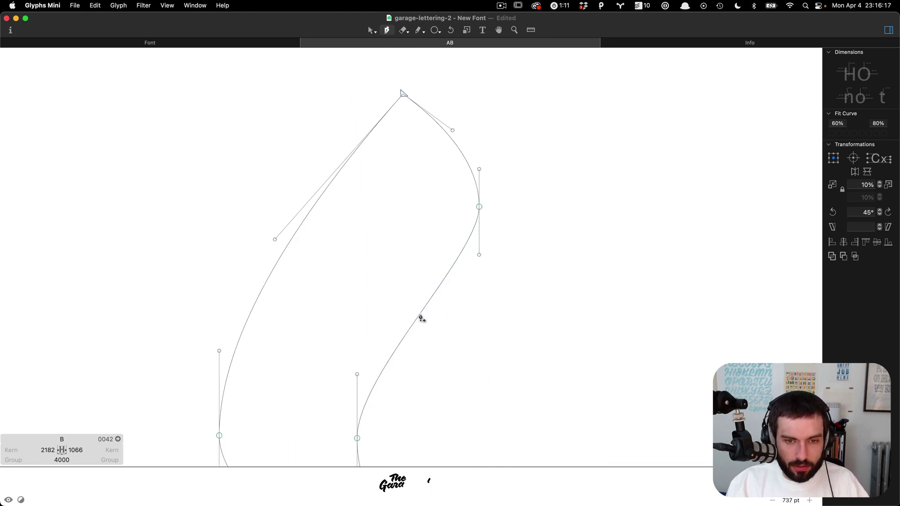
{"action": "left_click", "coordinate": [421, 312]}
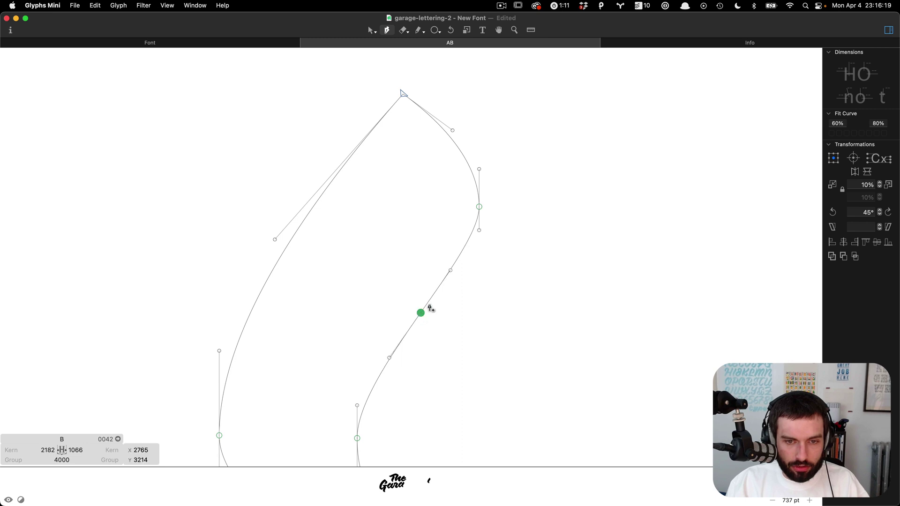
{"action": "key", "text": "v"}
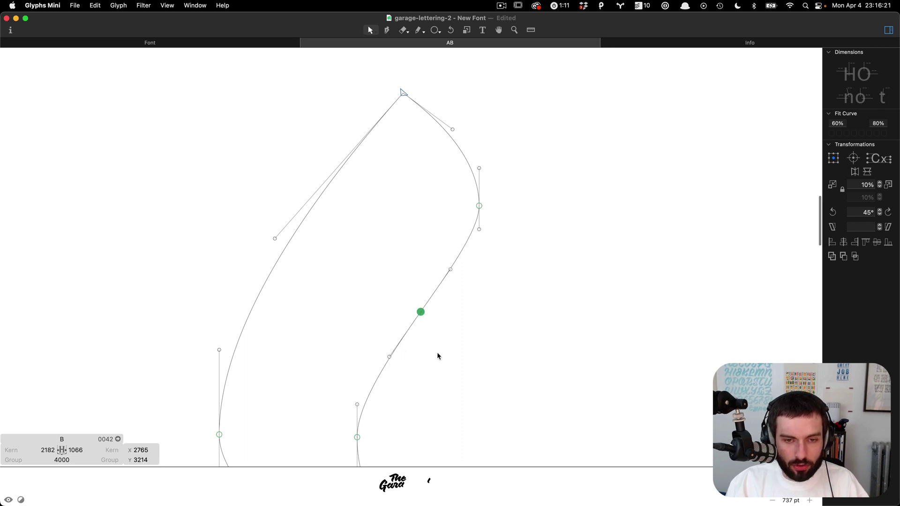
{"action": "left_click", "coordinate": [456, 359]}
{"action": "mouse_move", "coordinate": [391, 358]}
{"action": "left_mouse_down"}
{"action": "mouse_move", "coordinate": [372, 350]}
{"action": "mouse_move", "coordinate": [372, 337]}
{"action": "mouse_move", "coordinate": [375, 356]}
{"action": "left_mouse_up"}
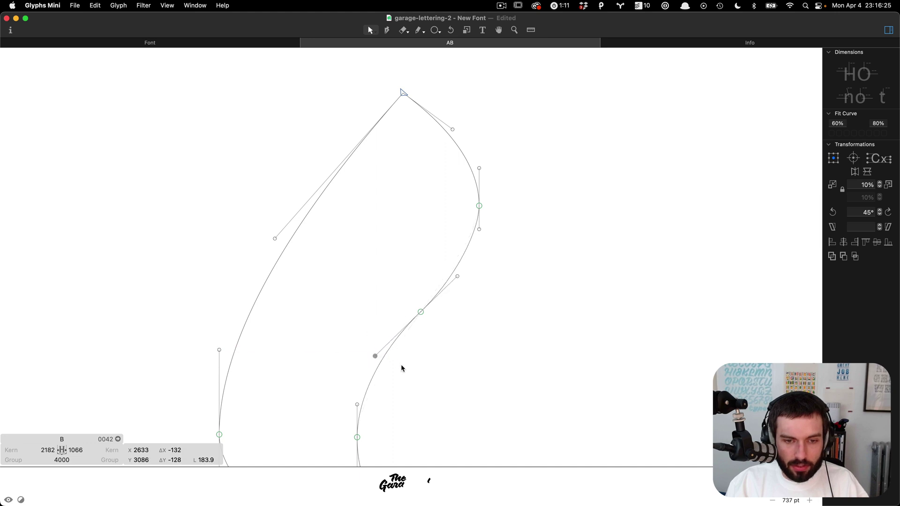
{"action": "key", "text": "super+z"}
{"action": "left_click", "coordinate": [407, 367]}
{"action": "scroll", "coordinate": [465, 323], "scroll_direction": "down", "scroll_amount": 5}
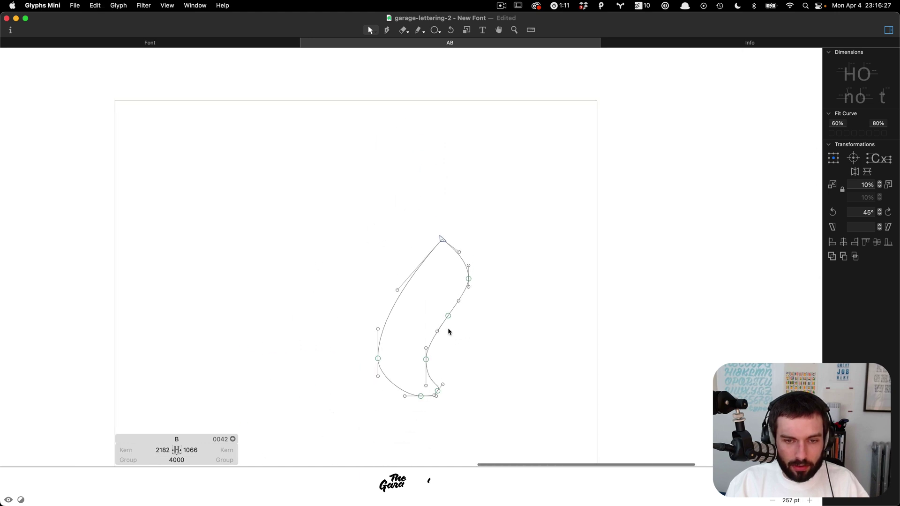
Delete the stem copy from glyph B and reopen glyph A for editing at the Garage lettering.
{"action": "key", "text": "super+a"}
{"action": "key", "text": "Delete"}
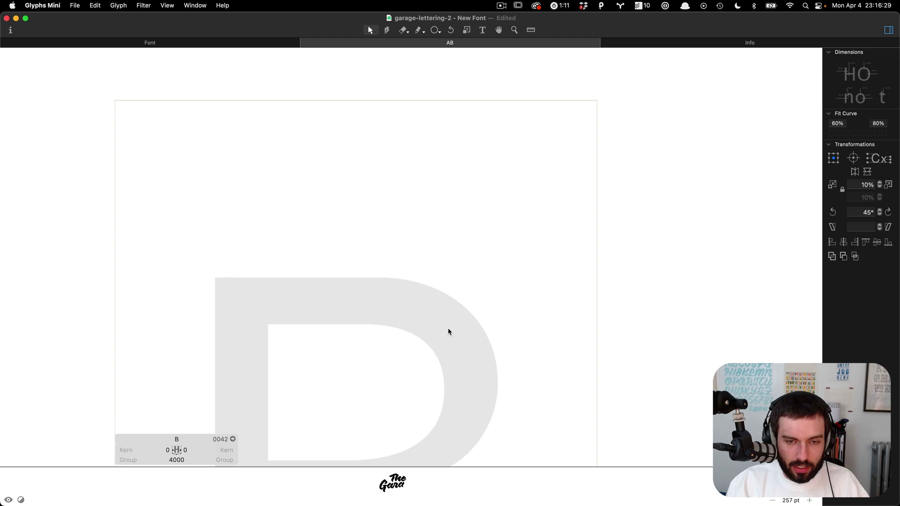
{"action": "scroll", "coordinate": [448, 328], "scroll_direction": "down", "scroll_amount": 6}
{"action": "double_click", "coordinate": [261, 375]}
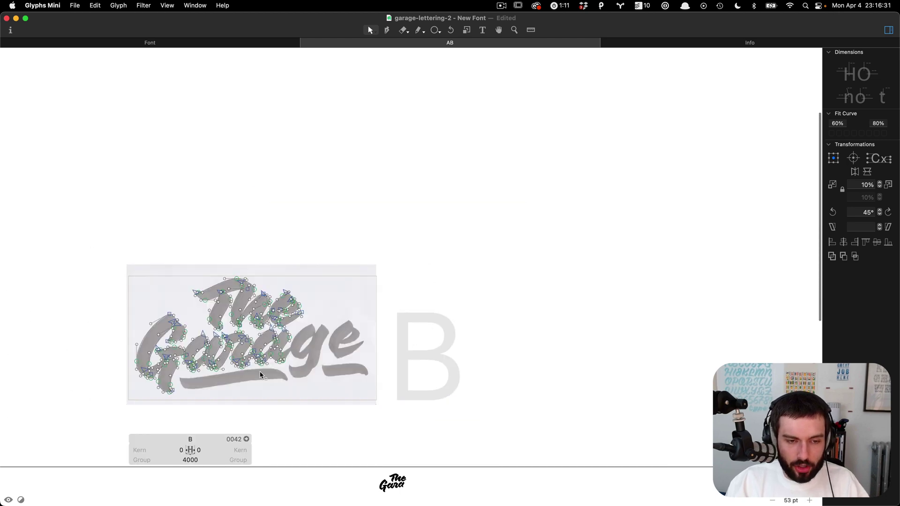
{"action": "scroll", "coordinate": [268, 304], "scroll_direction": "up", "scroll_amount": 4}
{"action": "scroll", "coordinate": [269, 304], "scroll_direction": "up", "scroll_amount": 3}
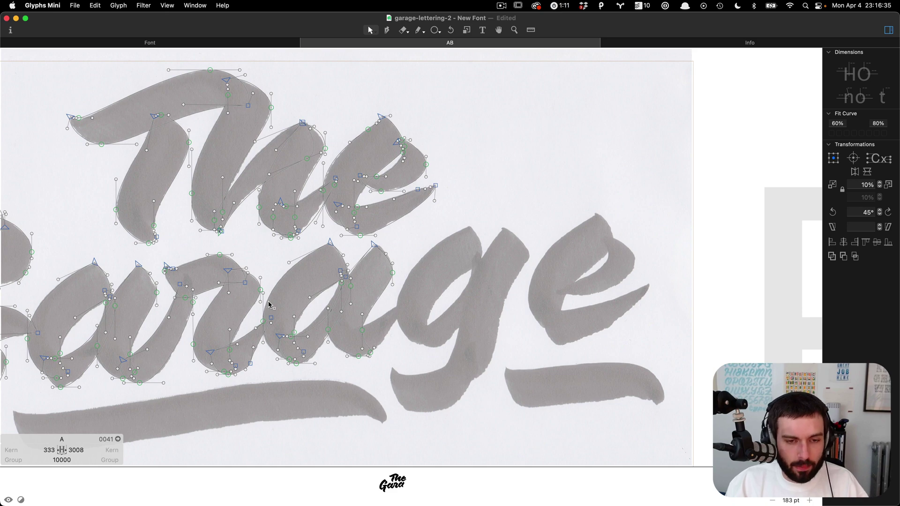
Shift the top corner of the second a's right stem onto the scanned edge and place its right handle at X 6434, Y 2786.
{"action": "scroll", "coordinate": [269, 304], "scroll_direction": "up", "scroll_amount": 2}
{"action": "scroll", "coordinate": [269, 303], "scroll_direction": "up", "scroll_amount": 2}
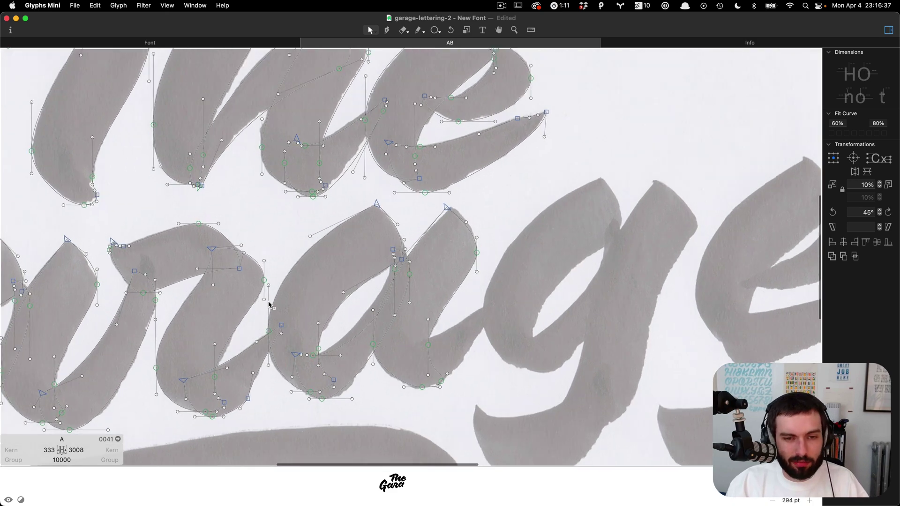
{"action": "scroll", "coordinate": [474, 332], "scroll_direction": "up", "scroll_amount": 2}
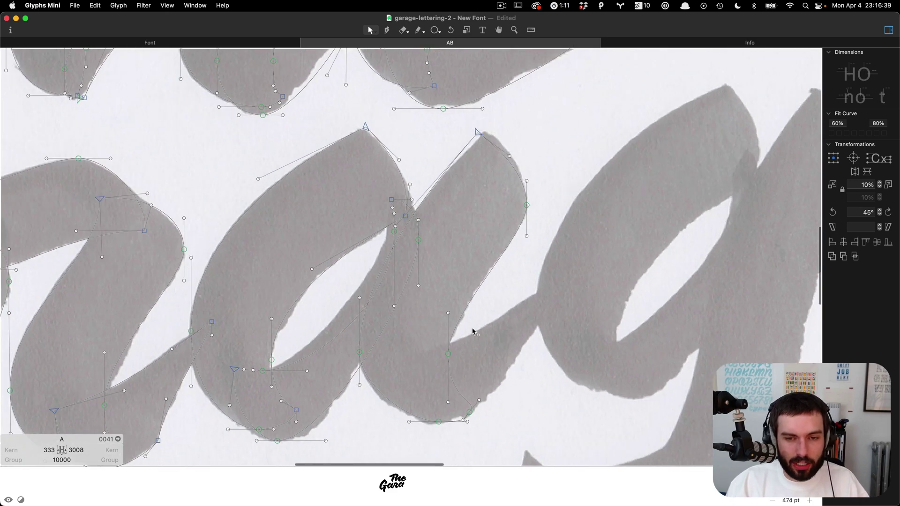
{"action": "scroll", "coordinate": [470, 316], "scroll_direction": "down", "scroll_amount": 5}
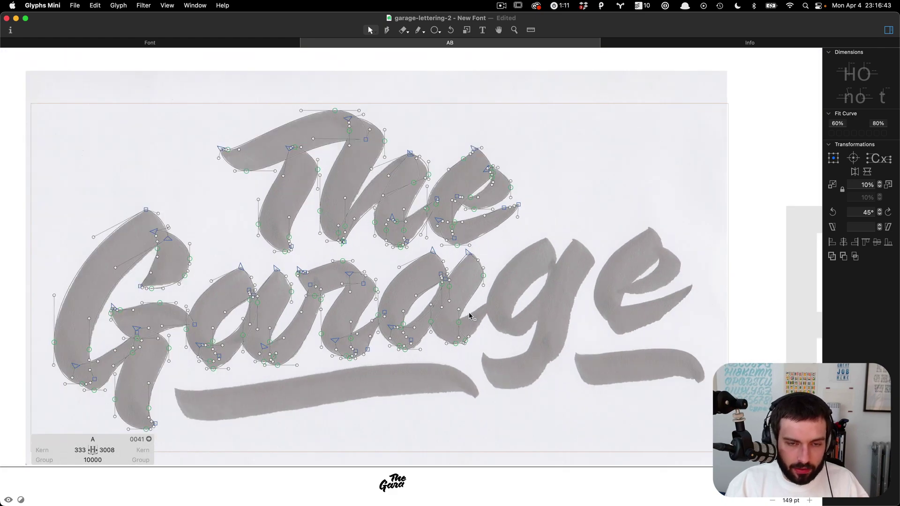
{"action": "scroll", "coordinate": [470, 317], "scroll_direction": "up", "scroll_amount": 1}
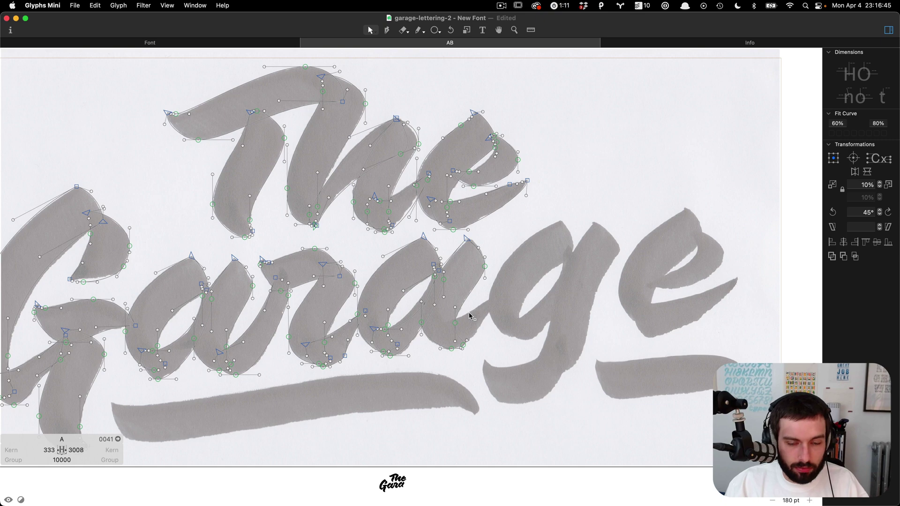
{"action": "scroll", "coordinate": [470, 316], "scroll_direction": "up", "scroll_amount": 5}
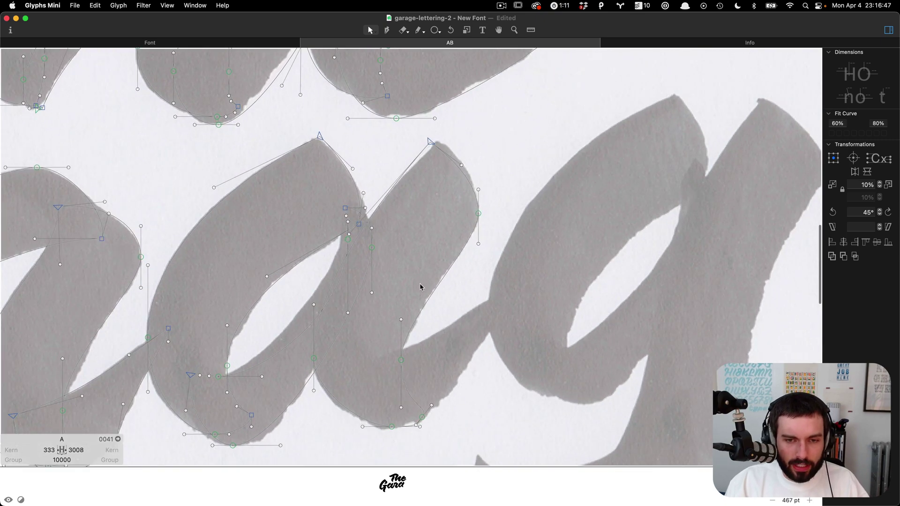
{"action": "left_click", "coordinate": [401, 321]}
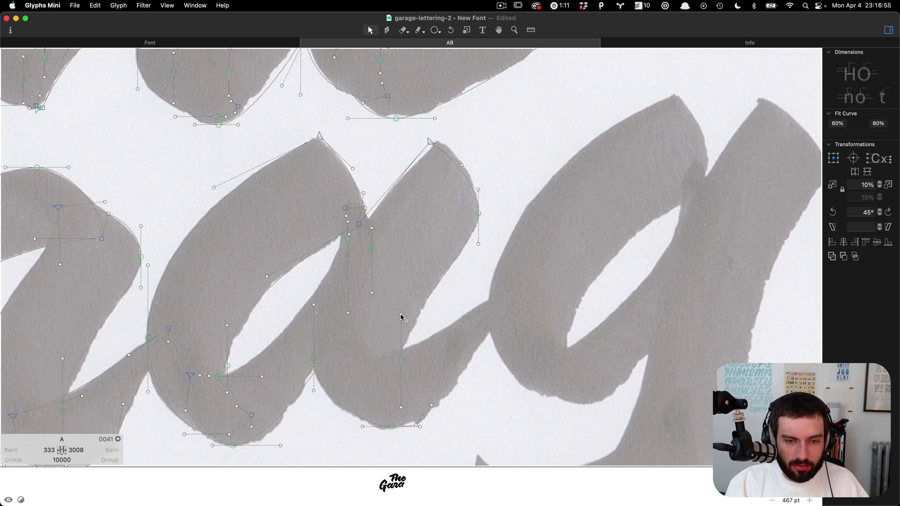
{"action": "left_click_drag", "start_coordinate": [400, 319], "coordinate": [401, 324]}
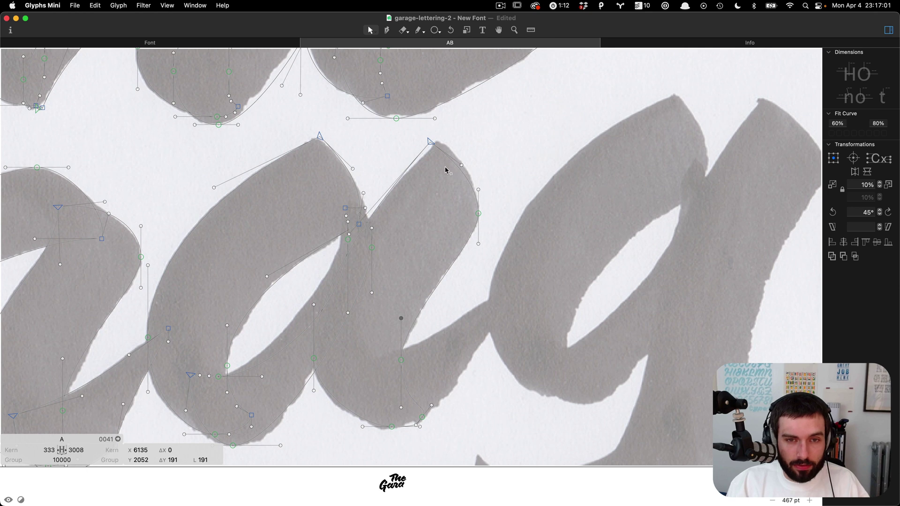
{"action": "left_click_drag", "start_coordinate": [431, 142], "coordinate": [467, 159]}
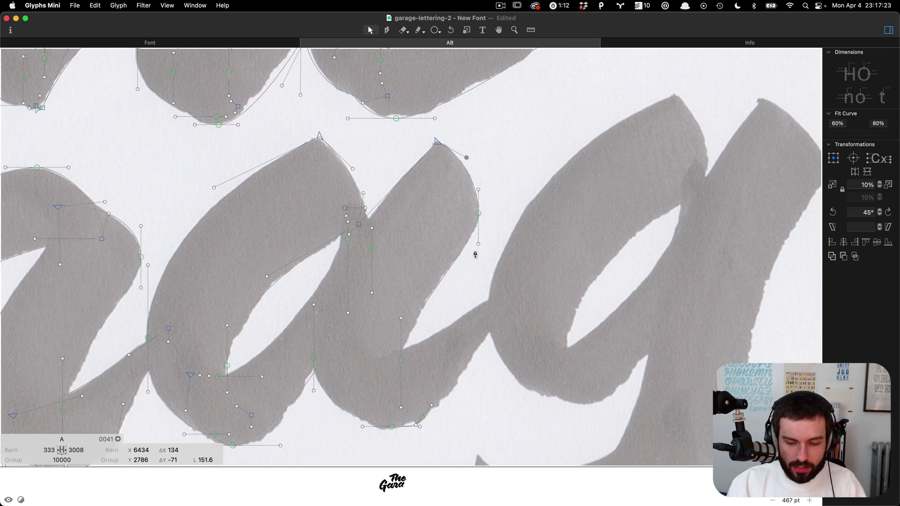
Try inserting a node at X 6317, Y 2223 on the right curve of the second a's stem, and undo it.
{"action": "key", "text": "p"}
{"action": "left_click", "coordinate": [441, 280]}
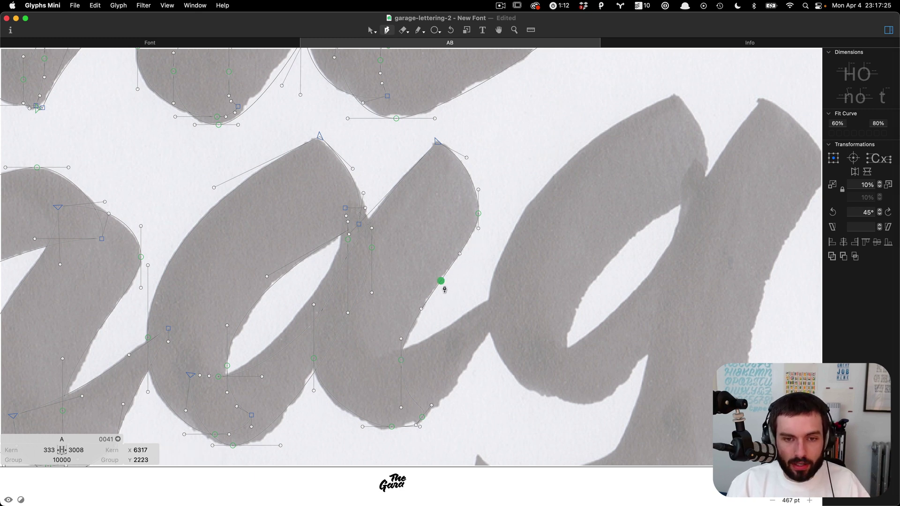
{"action": "key", "text": "super+z"}
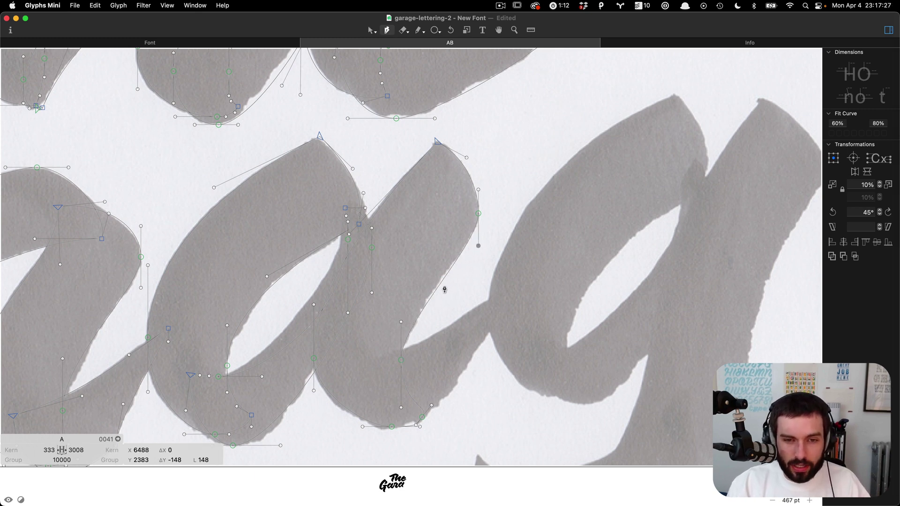
Lengthen the upper handle of the stem's lower inner node to 202 and shorten the lower handle at the counter's upper-right node.
{"action": "key", "text": "v"}
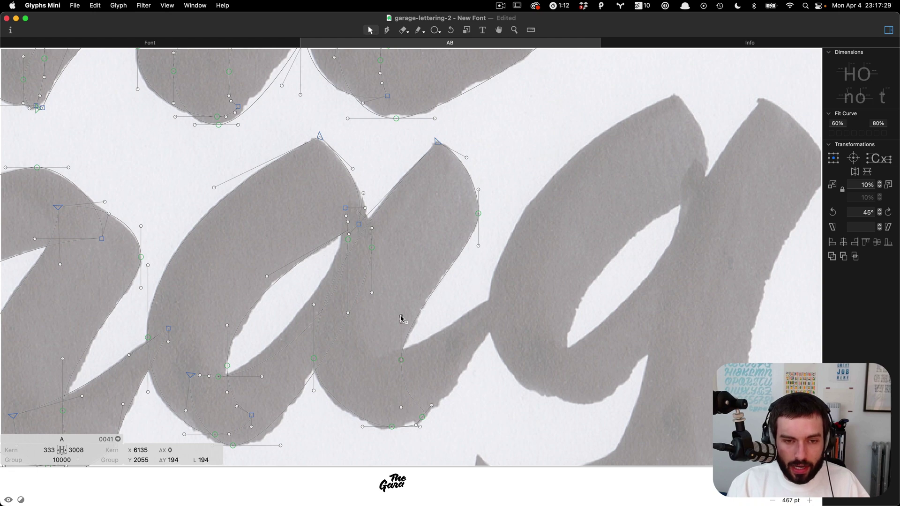
{"action": "scroll", "coordinate": [277, 309], "scroll_direction": "up", "scroll_amount": 3}
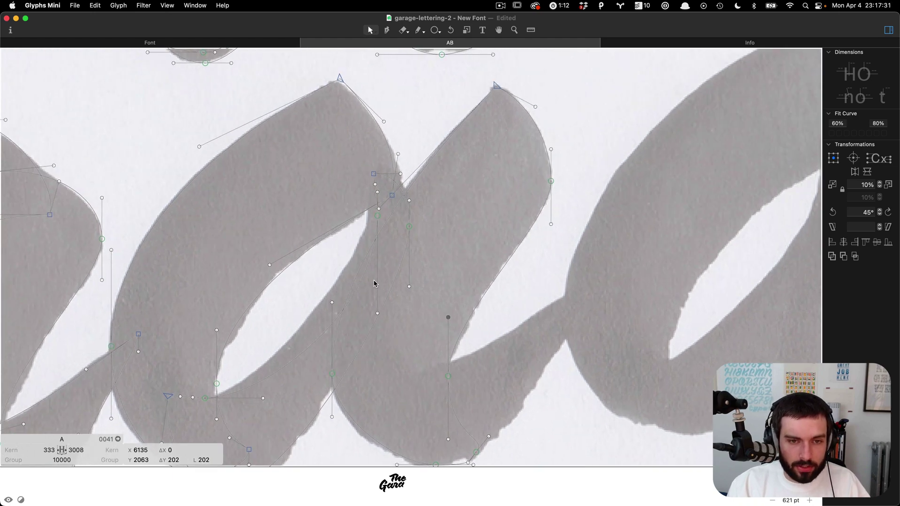
{"action": "left_click", "coordinate": [351, 285]}
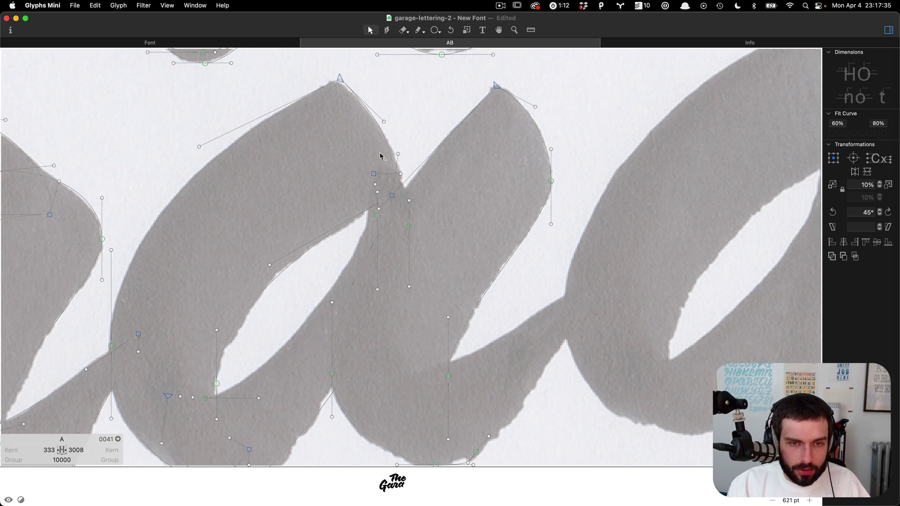
Select the nodes and handles at the upper-right end of the second a's counter and shift them 31 units left.
{"action": "left_click_drag", "start_coordinate": [380, 156], "coordinate": [368, 217]}
{"action": "key", "text": "super+z"}
{"action": "left_click", "coordinate": [392, 242]}
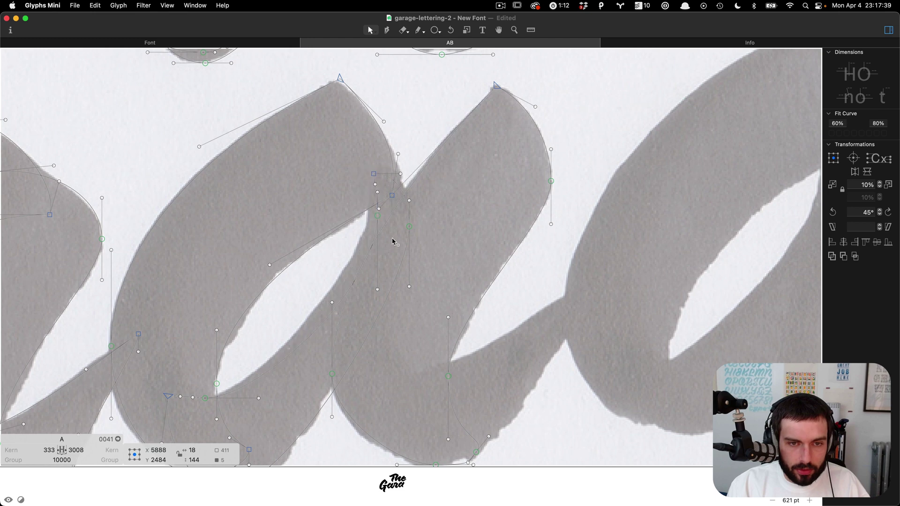
{"action": "left_click_drag", "start_coordinate": [359, 171], "coordinate": [368, 218]}
{"action": "left_click", "coordinate": [378, 209], "text": "shift"}
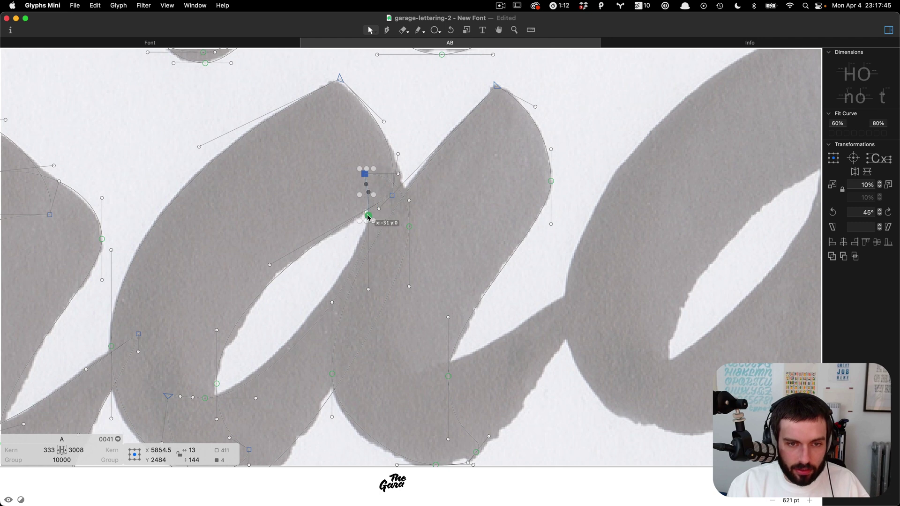
Set the lower handle of the counter's upper-right node to a length of 163.
{"action": "left_click", "coordinate": [369, 293]}
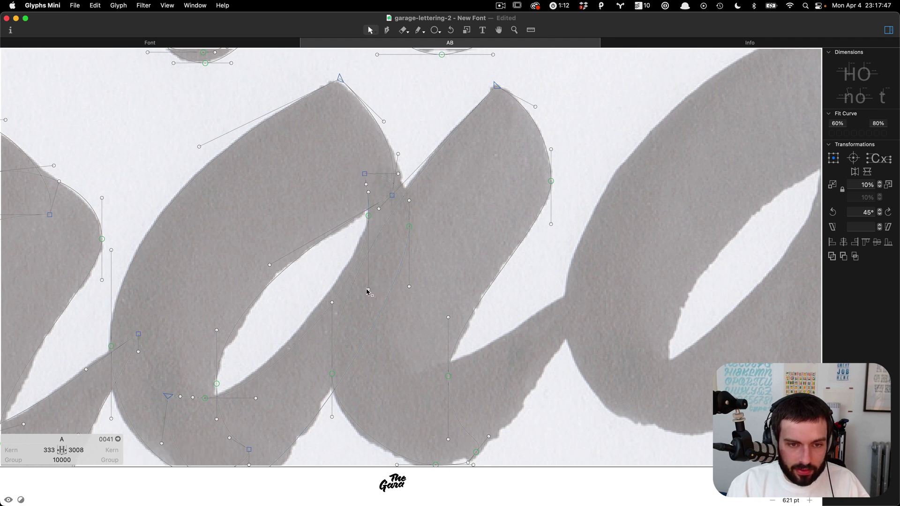
{"action": "left_click_drag", "start_coordinate": [369, 293], "coordinate": [364, 263]}
{"action": "scroll", "coordinate": [292, 307], "scroll_direction": "down", "scroll_amount": 2}
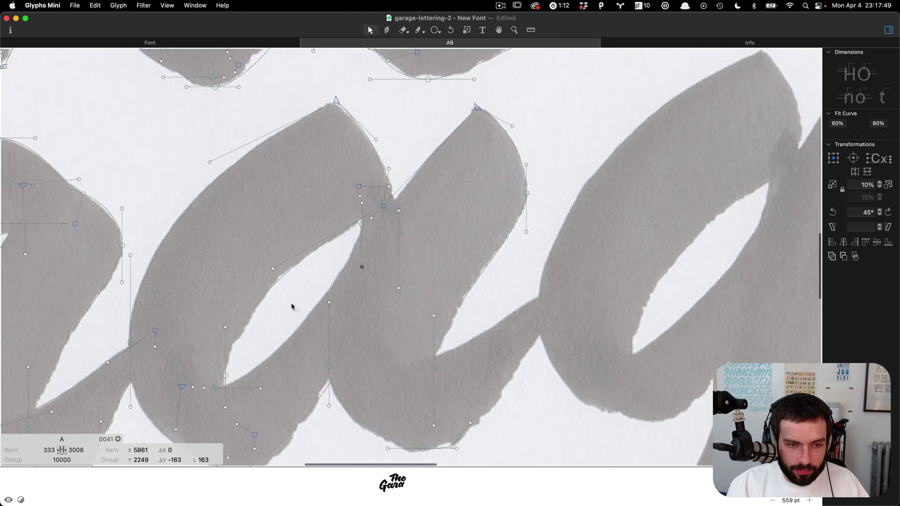
{"action": "scroll", "coordinate": [304, 312], "scroll_direction": "down", "scroll_amount": 2}
{"action": "left_click", "coordinate": [333, 291]}
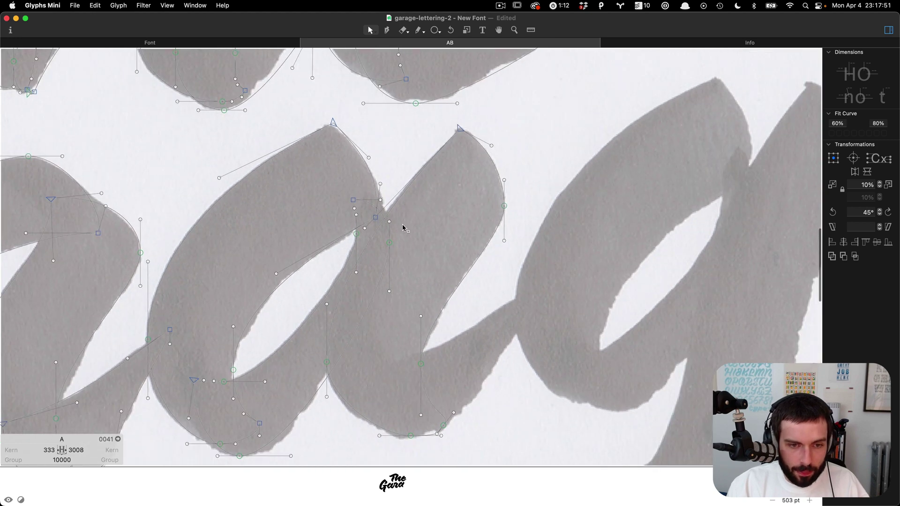
Move the upper-left node of the second a's right stem, beside the bowl junction, to X 5998, Y 2403.
{"action": "left_click_drag", "start_coordinate": [389, 243], "coordinate": [384, 243]}
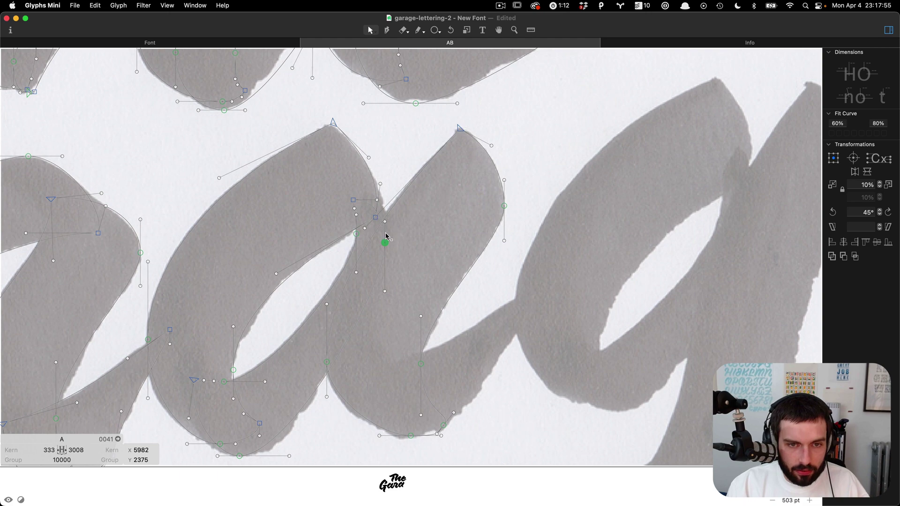
{"action": "left_click_drag", "start_coordinate": [384, 244], "coordinate": [389, 236]}
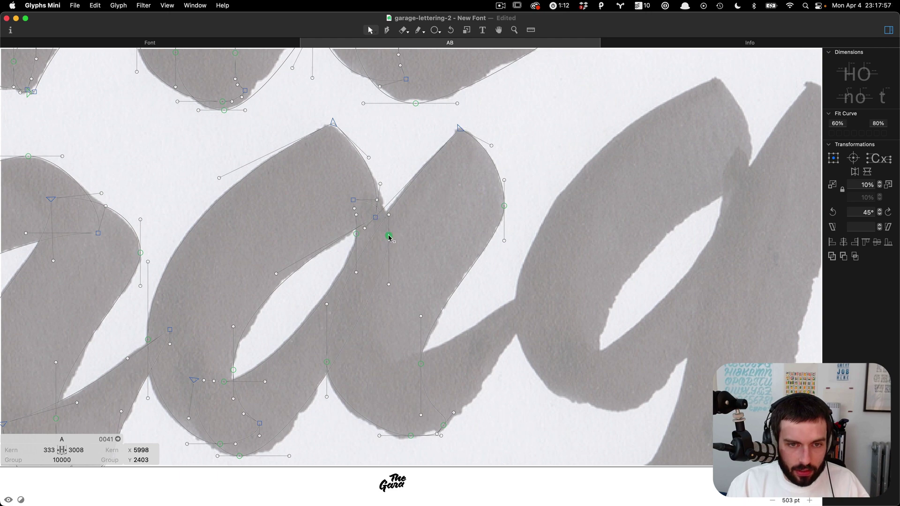
{"action": "left_click", "coordinate": [408, 250]}
Preview the filled lettering to examine the traced shapes without the scan, and return to outline editing.
{"action": "scroll", "coordinate": [407, 249], "scroll_direction": "down", "scroll_amount": 5}
{"action": "key", "text": "t"}
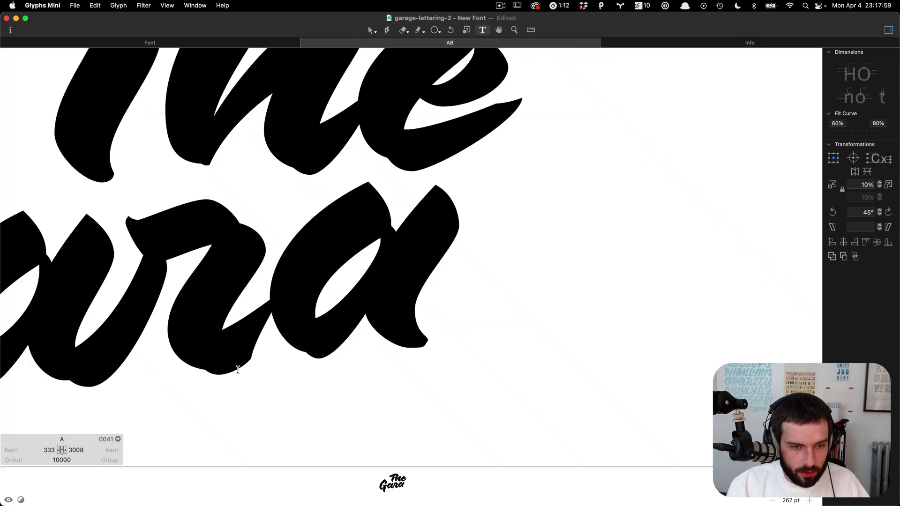
{"action": "scroll", "coordinate": [253, 354], "scroll_direction": "left", "scroll_amount": 6}
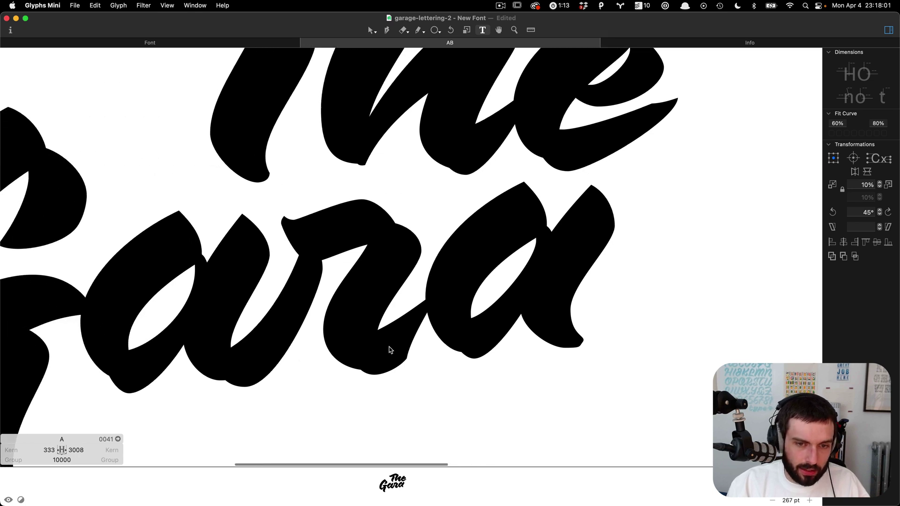
{"action": "scroll", "coordinate": [425, 331], "scroll_direction": "down", "scroll_amount": 3}
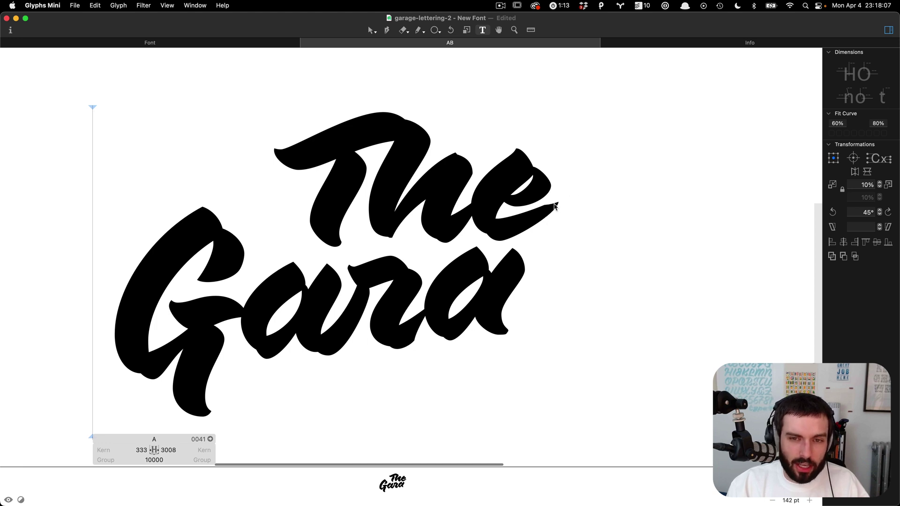
{"action": "scroll", "coordinate": [547, 209], "scroll_direction": "up", "scroll_amount": 2}
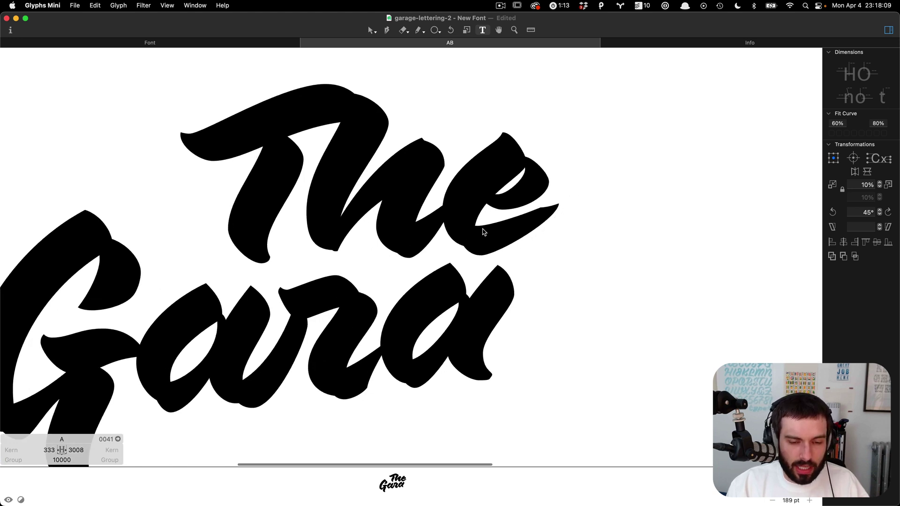
{"action": "key", "text": "Escape"}
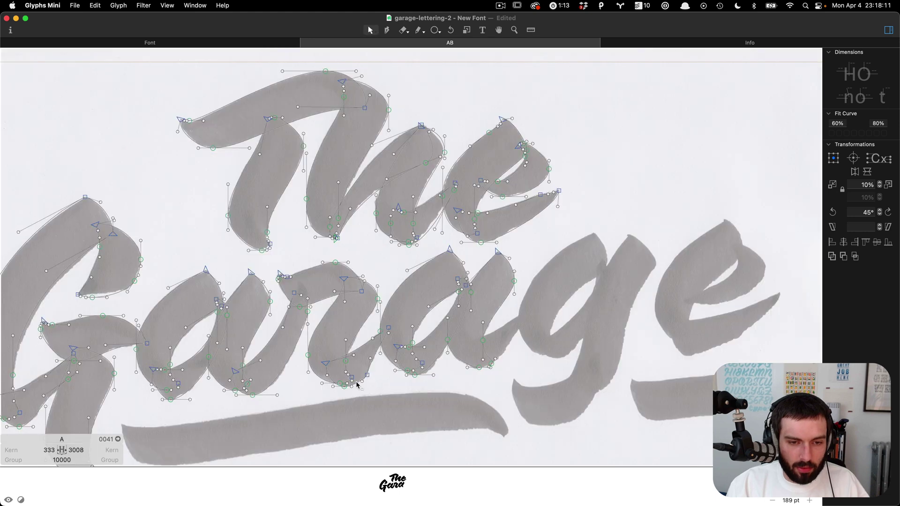
Shorten the right handle of the bottom node on the second a's right stem to 63.
{"action": "scroll", "coordinate": [368, 374], "scroll_direction": "up", "scroll_amount": 3}
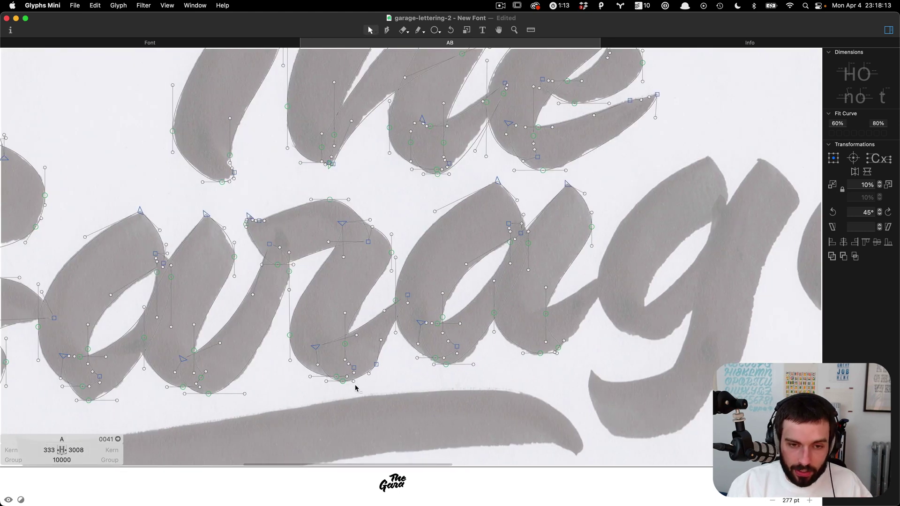
{"action": "scroll", "coordinate": [385, 355], "scroll_direction": "right", "scroll_amount": 3}
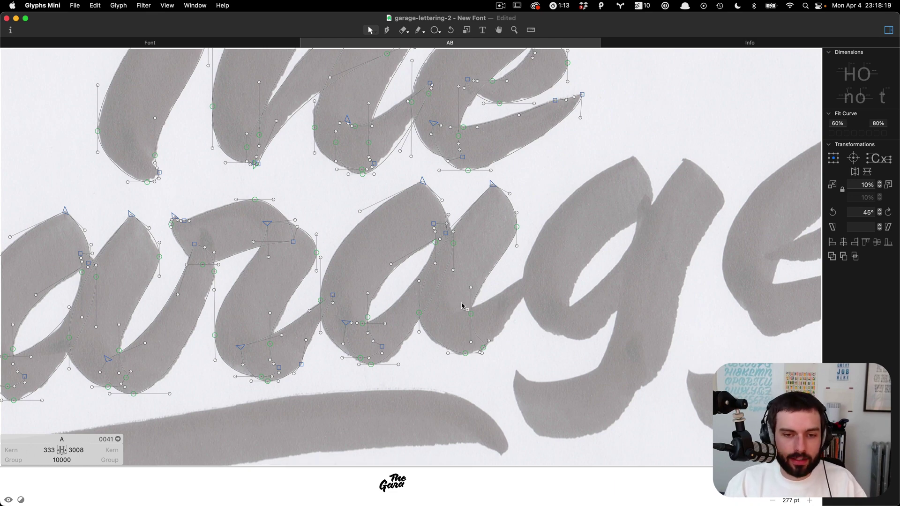
{"action": "scroll", "coordinate": [474, 305], "scroll_direction": "up", "scroll_amount": 2}
{"action": "scroll", "coordinate": [488, 388], "scroll_direction": "up", "scroll_amount": 4}
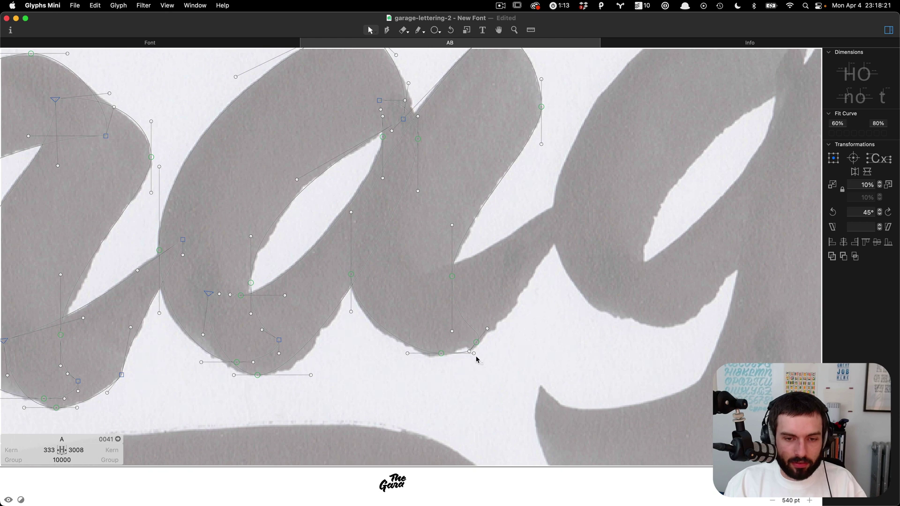
{"action": "left_click_drag", "start_coordinate": [474, 354], "coordinate": [457, 353]}
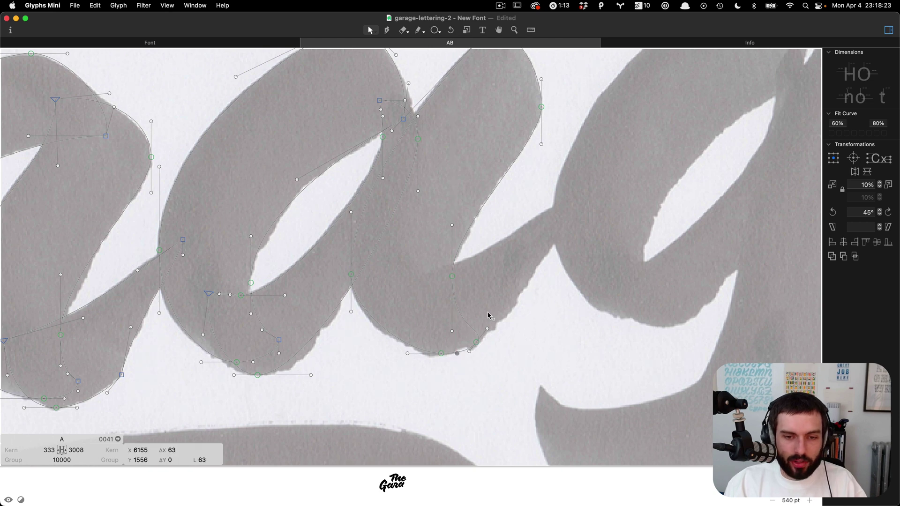
{"action": "left_click", "coordinate": [489, 309]}
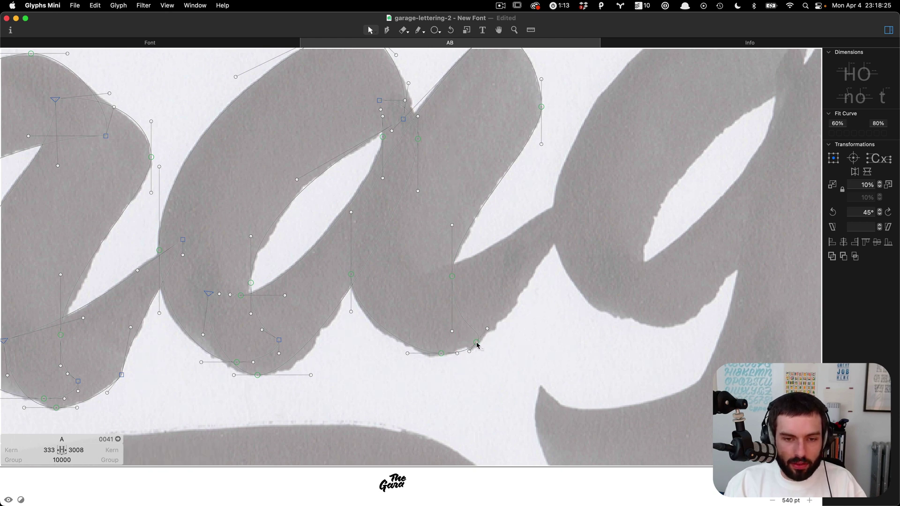
Convert the stem's lower-right smooth node to a corner and set the inner node's lower handle to a length of 143.
{"action": "left_click", "coordinate": [476, 343]}
{"action": "key", "text": "Return"}
{"action": "left_click", "coordinate": [486, 330]}
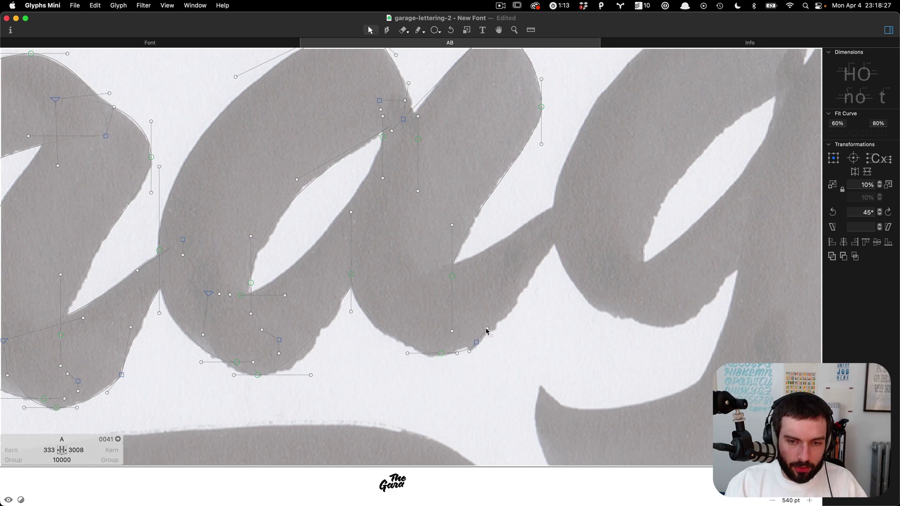
{"action": "left_click_drag", "start_coordinate": [486, 331], "coordinate": [453, 312]}
Draw the second a's exit stroke as a separate pen outline that follows the scan and reaches into the g.
{"action": "scroll", "coordinate": [392, 315], "scroll_direction": "down", "scroll_amount": 4}
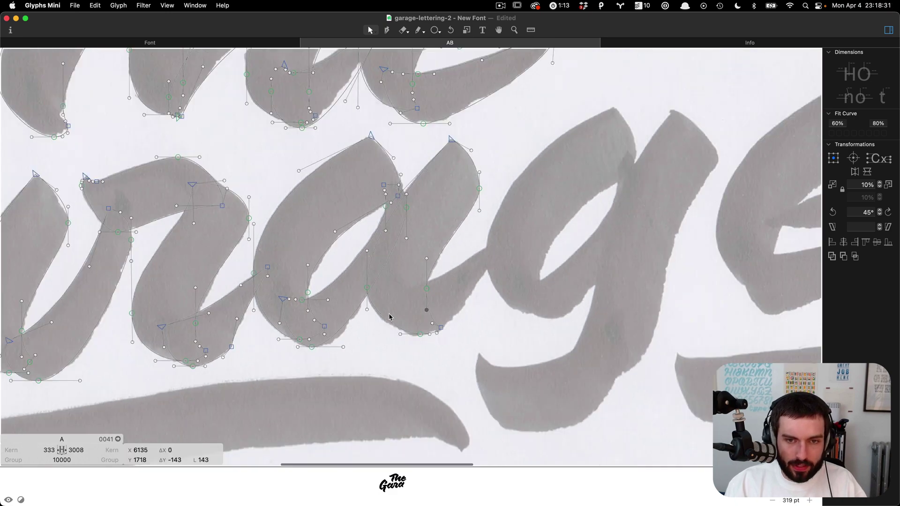
{"action": "scroll", "coordinate": [389, 318], "scroll_direction": "down", "scroll_amount": 4}
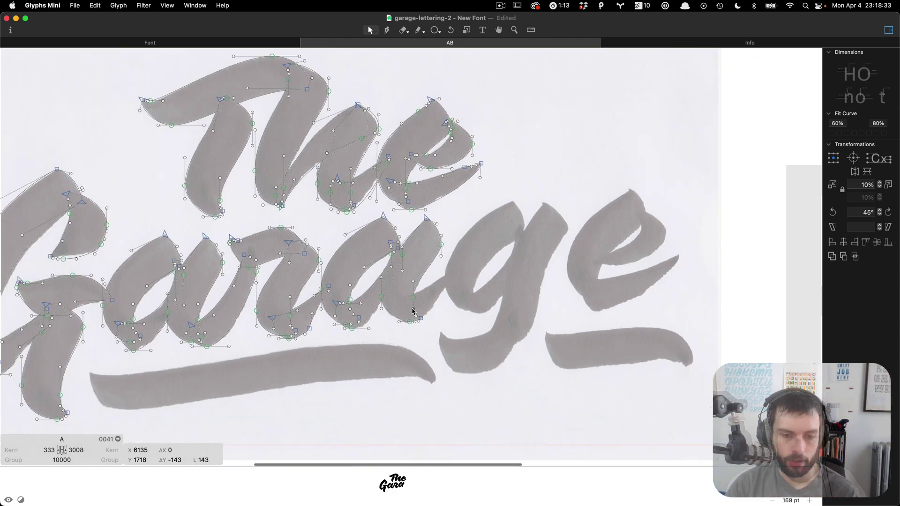
{"action": "scroll", "coordinate": [422, 307], "scroll_direction": "down", "scroll_amount": 1}
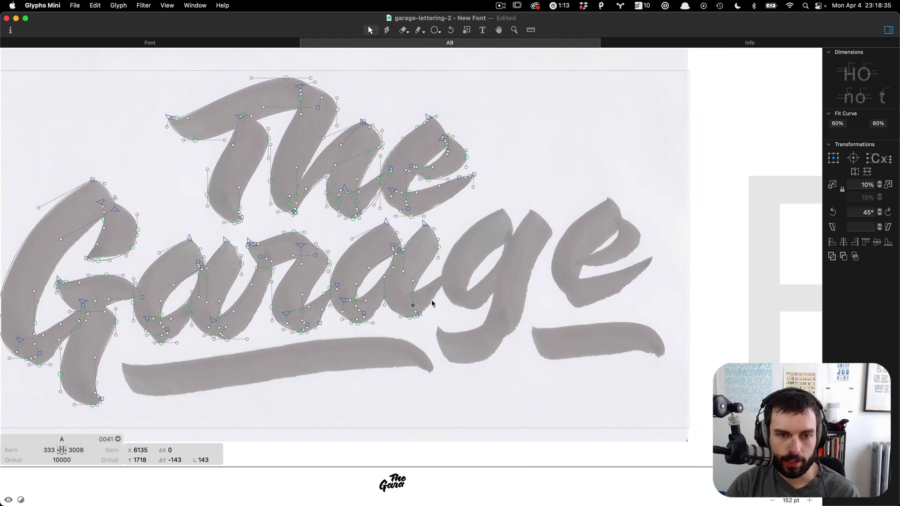
{"action": "scroll", "coordinate": [432, 303], "scroll_direction": "up", "scroll_amount": 7}
{"action": "key", "text": "p"}
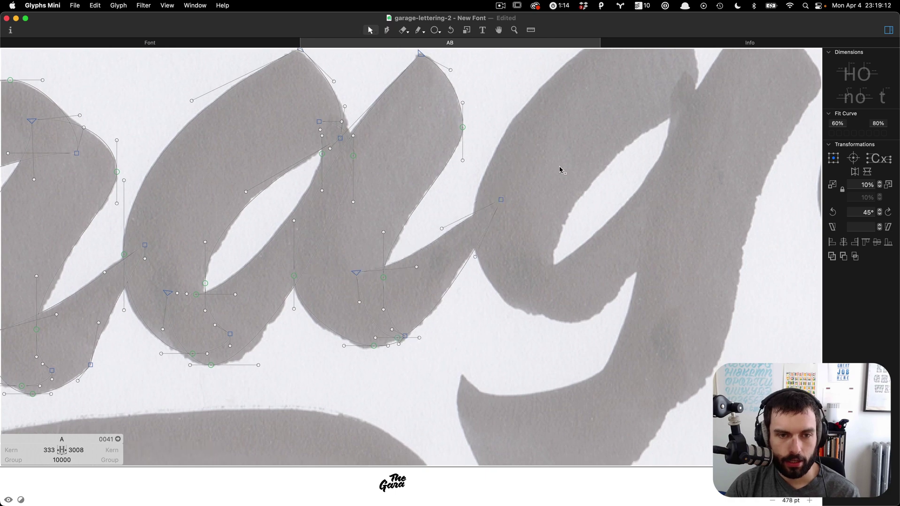
Trace the g's bowl stroke as a separate pen outline, from its top corner around to its inner base.
{"action": "left_click_drag", "start_coordinate": [561, 168], "coordinate": [444, 228]}
{"action": "left_click", "coordinate": [542, 67]}
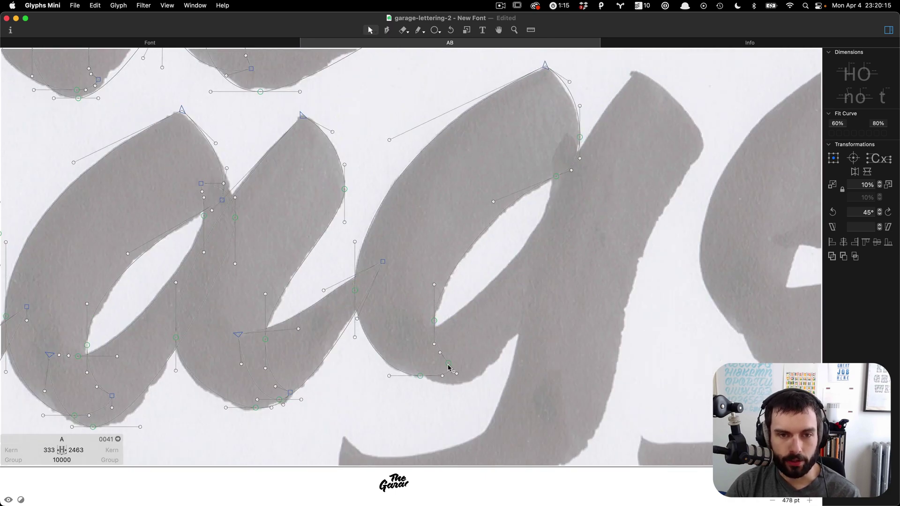
{"action": "left_click", "coordinate": [409, 341]}
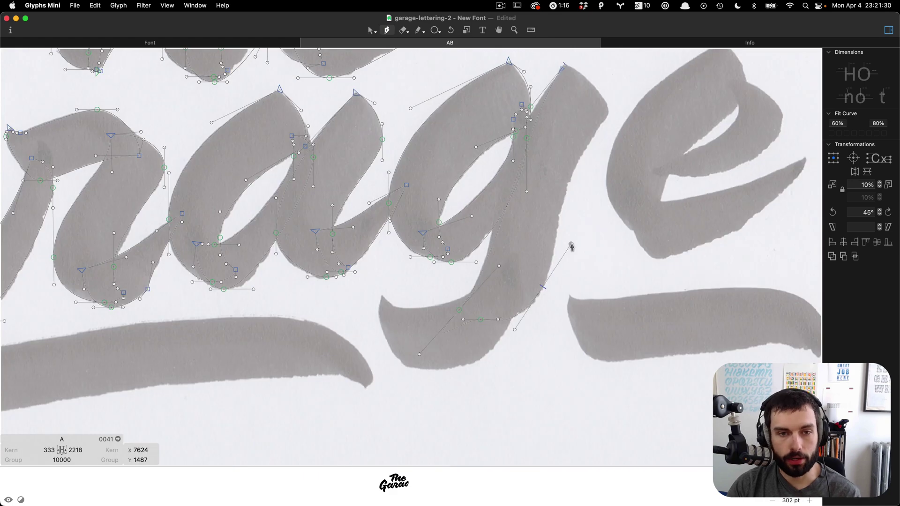
Trace the g's right stem and descending tail along the scan, finishing with a corner at the tail's pointed end.
{"action": "key", "text": "v"}
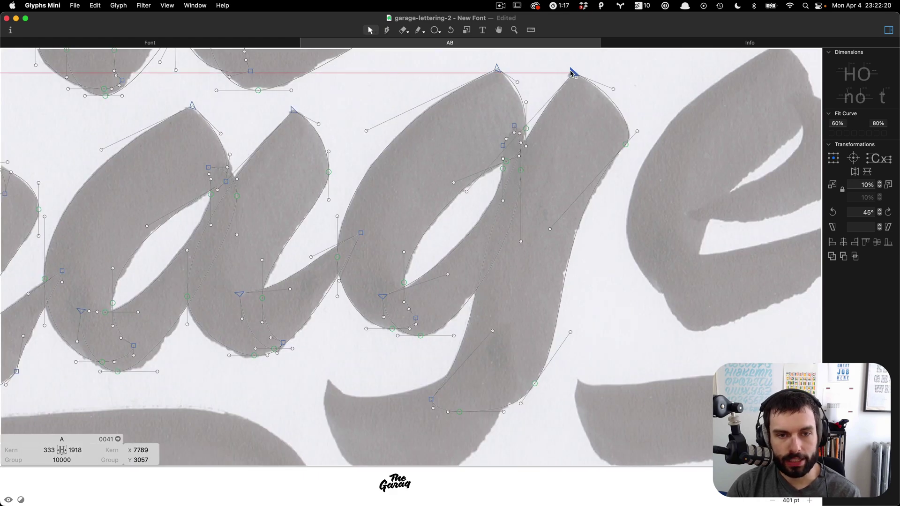
{"action": "scroll", "coordinate": [570, 74], "scroll_direction": "down", "scroll_amount": 5}
{"action": "left_click_drag", "start_coordinate": [385, 370], "coordinate": [470, 371]}
{"action": "mouse_move", "coordinate": [363, 272]}
{"action": "left_mouse_down"}
{"action": "mouse_move", "coordinate": [333, 273]}
{"action": "mouse_move", "coordinate": [314, 330]}
{"action": "left_mouse_up"}
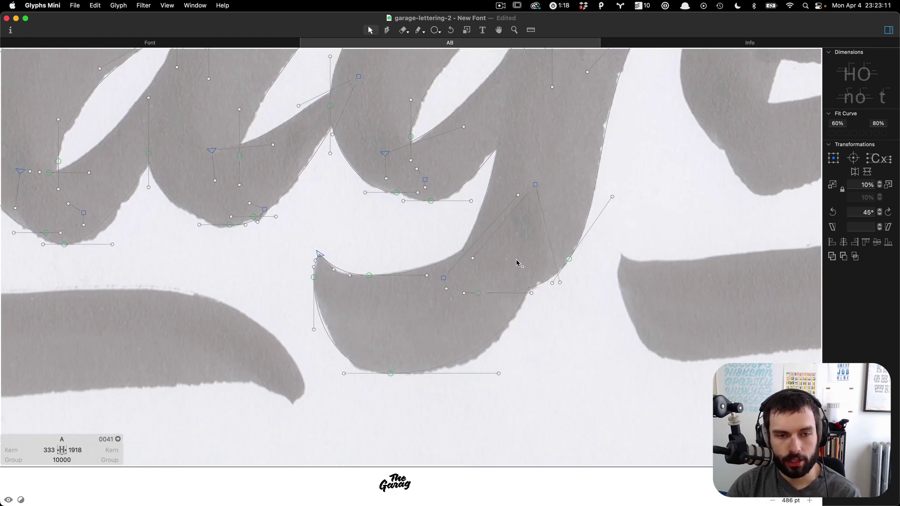
Trace the e's main left stroke as a closed outline, adjusting its curves to follow the scan.
{"action": "scroll", "coordinate": [516, 264], "scroll_direction": "up", "scroll_amount": 5}
{"action": "key", "text": "p"}
{"action": "left_click_drag", "start_coordinate": [400, 365], "coordinate": [420, 363]}
{"action": "key", "text": "v"}
{"action": "left_click_drag", "start_coordinate": [409, 191], "coordinate": [400, 185]}
{"action": "scroll", "coordinate": [414, 344], "scroll_direction": "up", "scroll_amount": 3}
Draw the e's lower exit stroke as a separate pen outline that comes to a point at its upper right.
{"action": "key", "text": "p"}
{"action": "left_click_drag", "start_coordinate": [414, 403], "coordinate": [457, 408]}
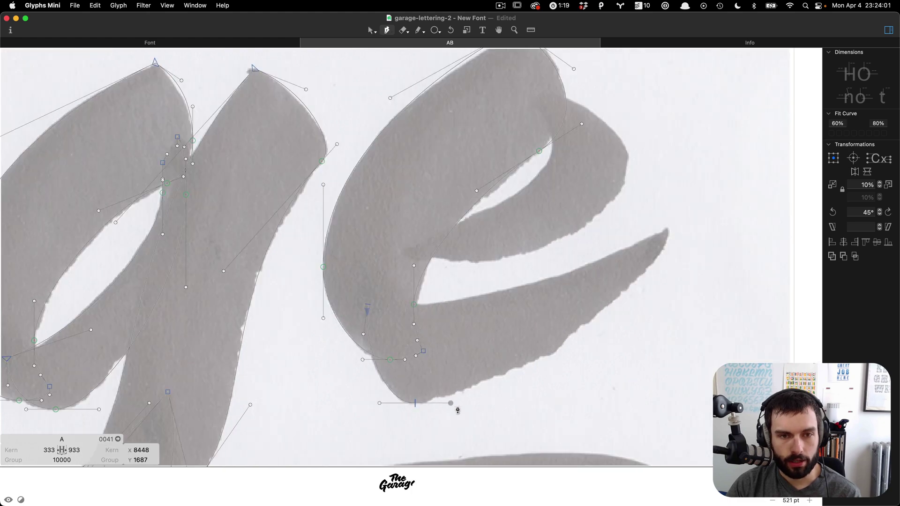
{"action": "left_click_drag", "start_coordinate": [559, 351], "coordinate": [594, 334]}
{"action": "left_click", "coordinate": [667, 228]}
{"action": "left_click_drag", "start_coordinate": [422, 305], "coordinate": [404, 305]}
Draw the e's upper loop as a separate pen outline and nudge its inner corner node slightly upward.
{"action": "key", "text": "p"}
{"action": "left_click", "coordinate": [529, 99]}
{"action": "left_click", "coordinate": [403, 248]}
{"action": "left_click_drag", "start_coordinate": [627, 164], "coordinate": [628, 117]}
{"action": "key", "text": "v"}
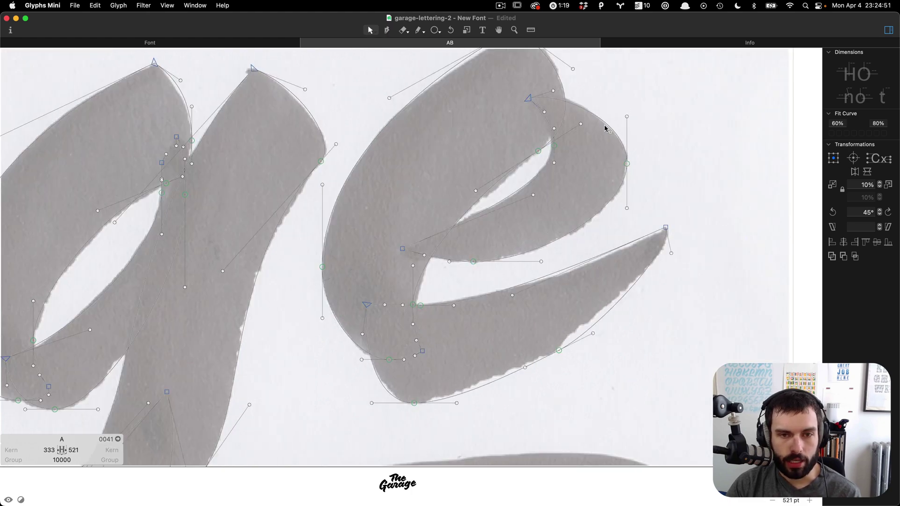
{"action": "left_click_drag", "start_coordinate": [403, 249], "coordinate": [404, 240]}
{"action": "scroll", "coordinate": [537, 201], "scroll_direction": "down", "scroll_amount": 5}
{"action": "left_click", "coordinate": [500, 5]}
{"action": "left_click", "coordinate": [506, 40]}
Trace the long underline stroke beneath the word's first letters as a closed pen outline following the scan.
{"action": "scroll", "coordinate": [241, 328], "scroll_direction": "up", "scroll_amount": 5}
{"action": "key", "text": "p"}
{"action": "left_click", "coordinate": [165, 296]}
{"action": "left_click_drag", "start_coordinate": [269, 394], "coordinate": [351, 394]}
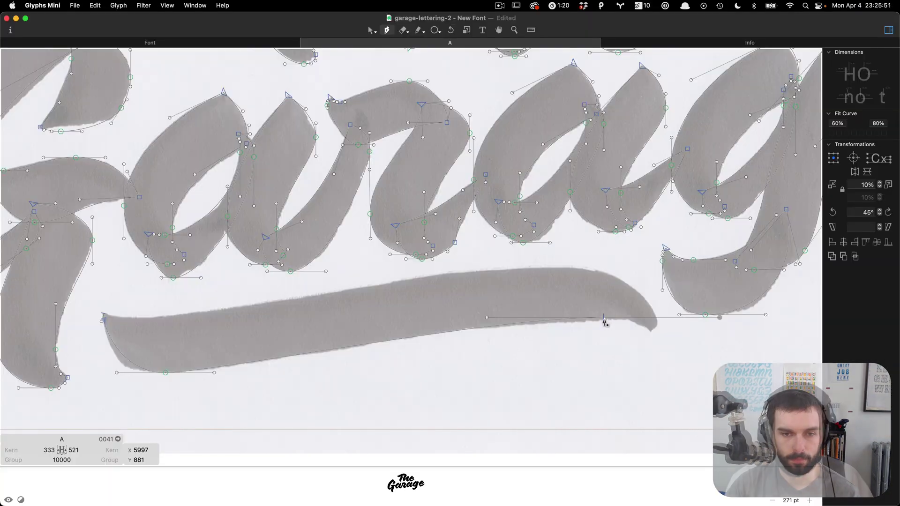
{"action": "mouse_move", "coordinate": [603, 320]}
{"action": "left_mouse_down"}
{"action": "mouse_move", "coordinate": [649, 331]}
{"action": "mouse_move", "coordinate": [662, 343]}
{"action": "mouse_move", "coordinate": [661, 314]}
{"action": "left_mouse_up"}
{"action": "scroll", "coordinate": [663, 339], "scroll_direction": "down", "scroll_amount": 1}
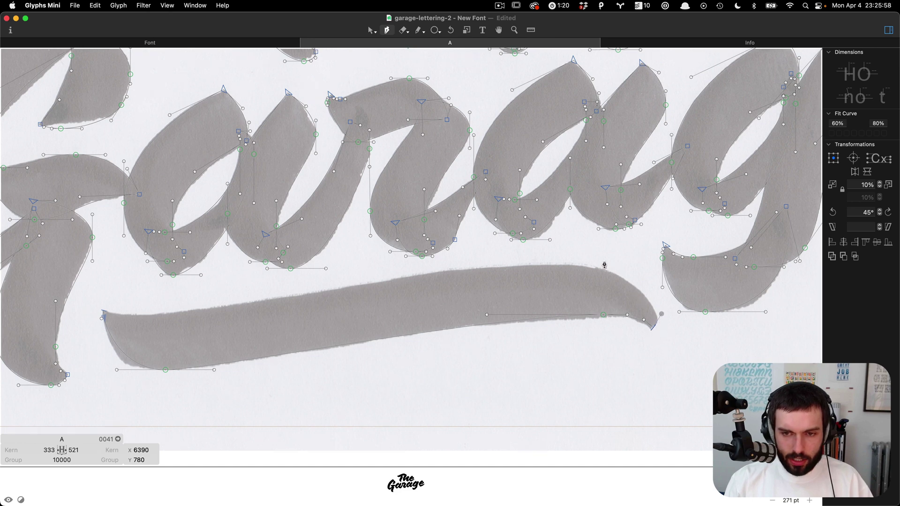
{"action": "left_click_drag", "start_coordinate": [563, 265], "coordinate": [494, 268]}
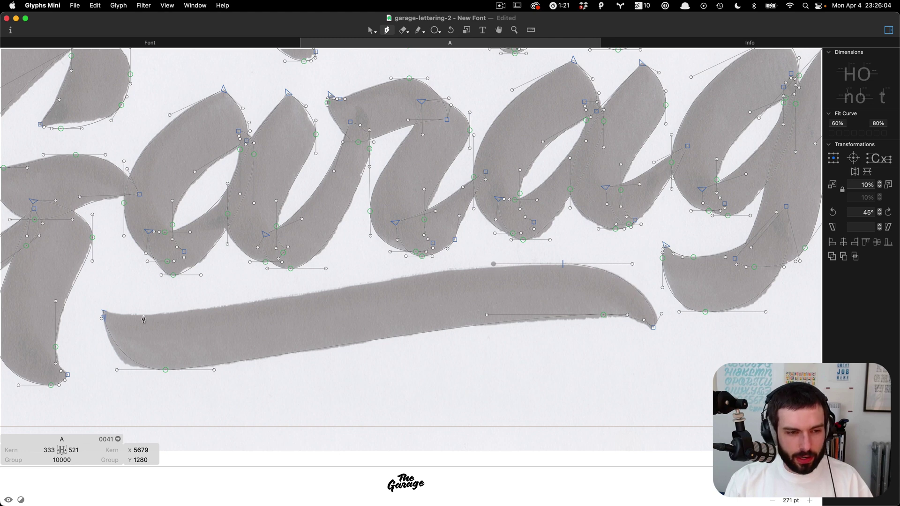
{"action": "left_click_drag", "start_coordinate": [143, 314], "coordinate": [77, 315]}
{"action": "mouse_move", "coordinate": [92, 317]}
{"action": "left_mouse_down"}
{"action": "mouse_move", "coordinate": [113, 318]}
{"action": "mouse_move", "coordinate": [94, 309]}
{"action": "left_mouse_up"}
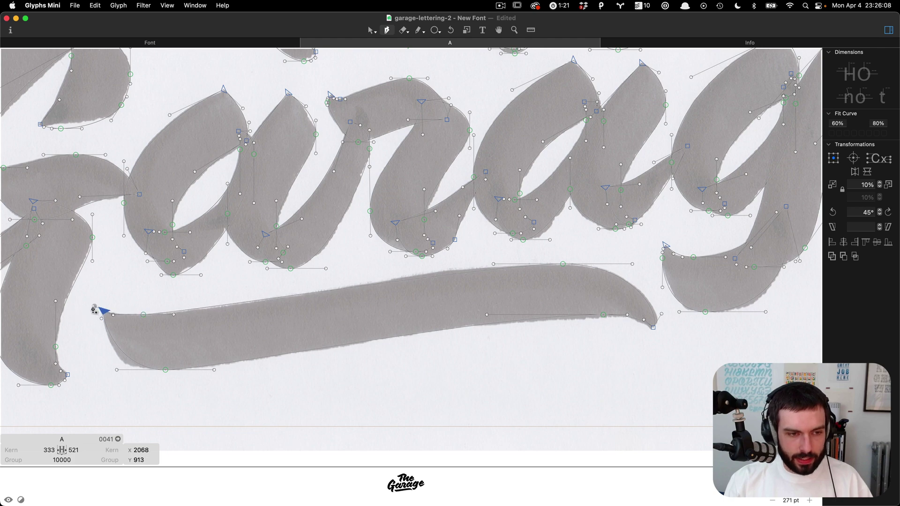
Adjust the handle on the top side of the underline's left tip to a length of 92.
{"action": "scroll", "coordinate": [96, 315], "scroll_direction": "up", "scroll_amount": 5}
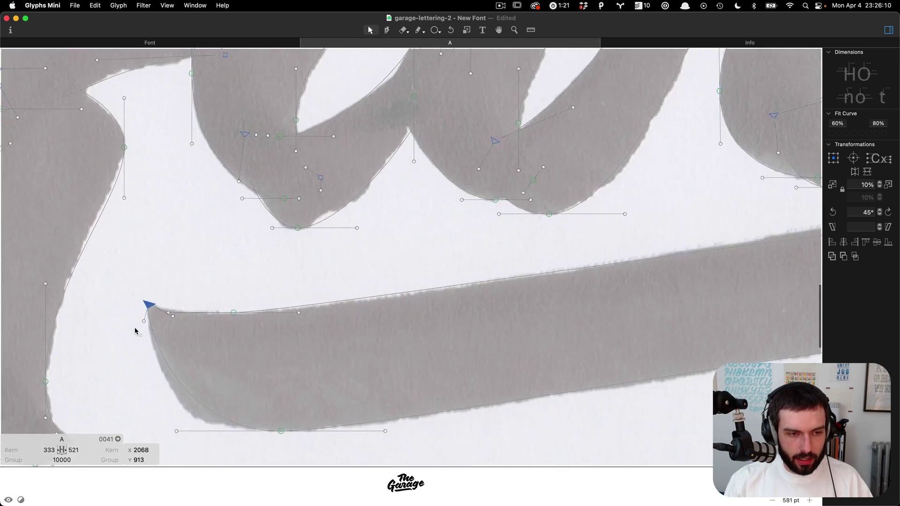
{"action": "key", "text": "Escape"}
{"action": "mouse_move", "coordinate": [169, 312]}
{"action": "left_mouse_down"}
{"action": "mouse_move", "coordinate": [199, 313]}
{"action": "mouse_move", "coordinate": [173, 312]}
{"action": "left_mouse_up"}
{"action": "left_click", "coordinate": [170, 313]}
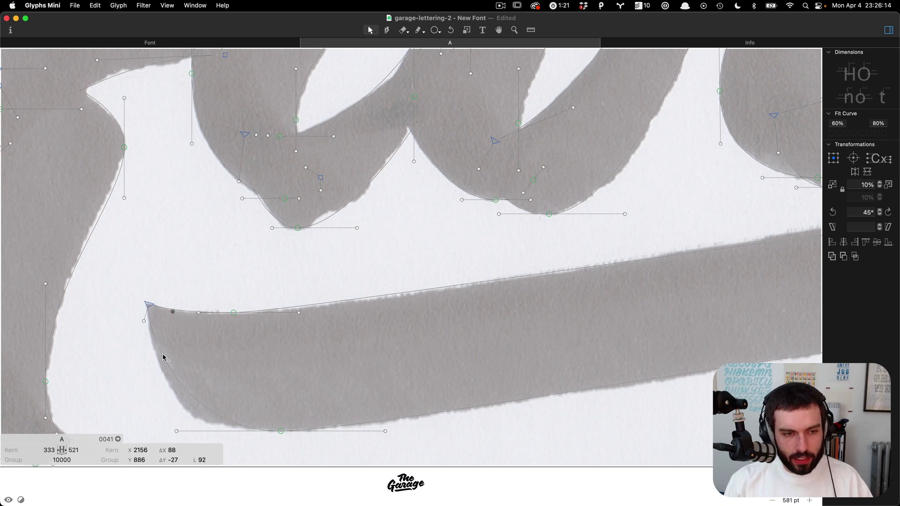
Bow the underline's lower-left curve outward and set the bottom node's right handle to a length of 560.
{"action": "left_click_drag", "start_coordinate": [182, 389], "coordinate": [176, 395]}
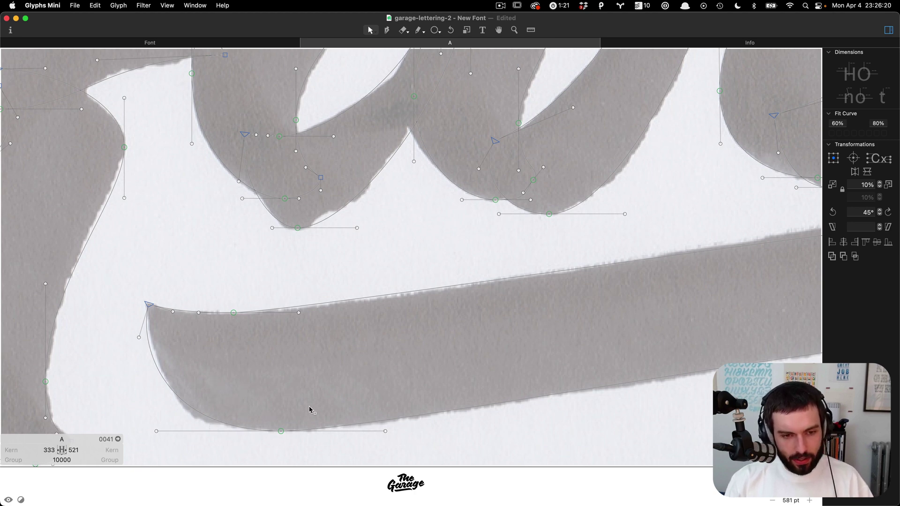
{"action": "scroll", "coordinate": [309, 410], "scroll_direction": "down", "scroll_amount": 3}
{"action": "left_click_drag", "start_coordinate": [343, 408], "coordinate": [349, 406]}
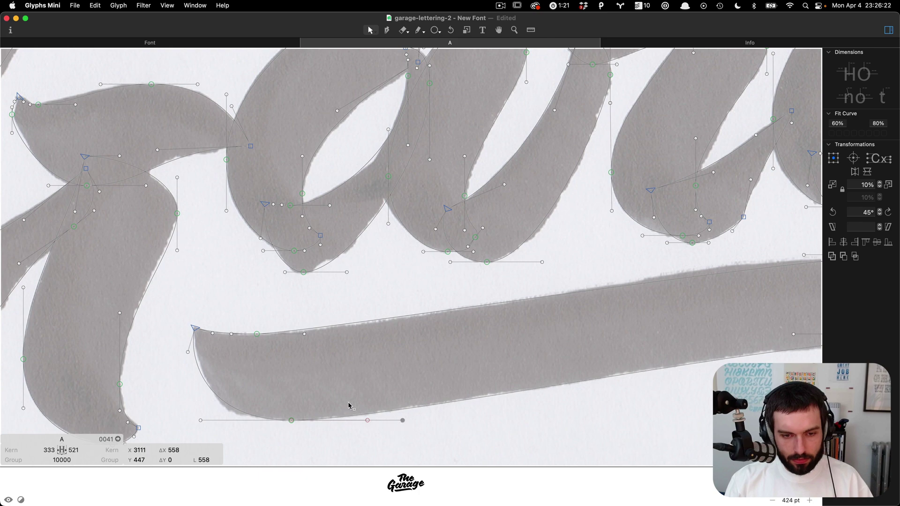
Move the underline's lower-right smooth node to X 5891, Y 861 and set the right tip's inner handle to a length of 123.2.
{"action": "scroll", "coordinate": [285, 391], "scroll_direction": "down", "scroll_amount": 5}
{"action": "scroll", "coordinate": [610, 278], "scroll_direction": "down", "scroll_amount": 3}
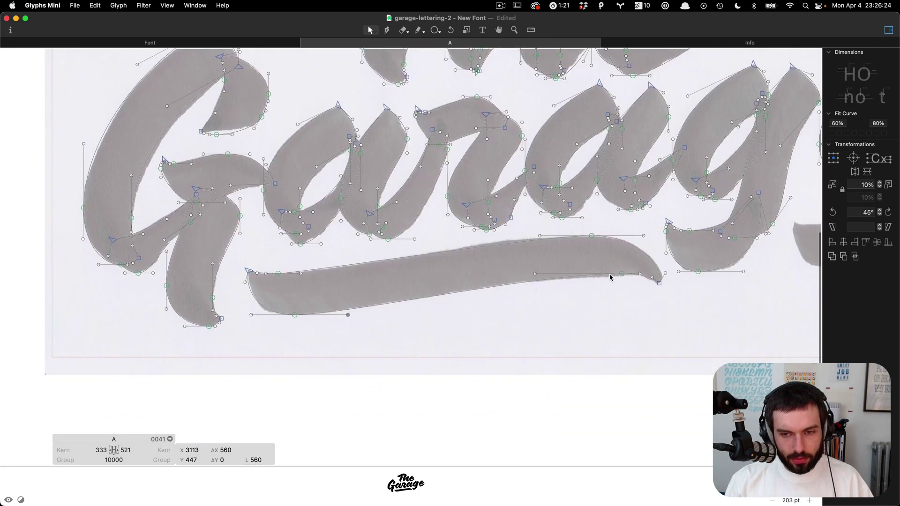
{"action": "scroll", "coordinate": [661, 267], "scroll_direction": "up", "scroll_amount": 3}
{"action": "left_click_drag", "start_coordinate": [573, 281], "coordinate": [555, 284]}
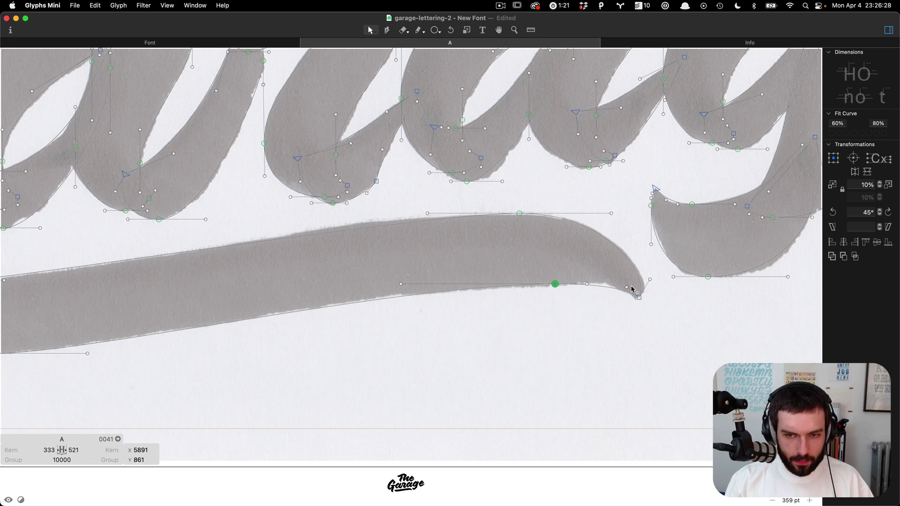
{"action": "left_click_drag", "start_coordinate": [626, 288], "coordinate": [621, 287]}
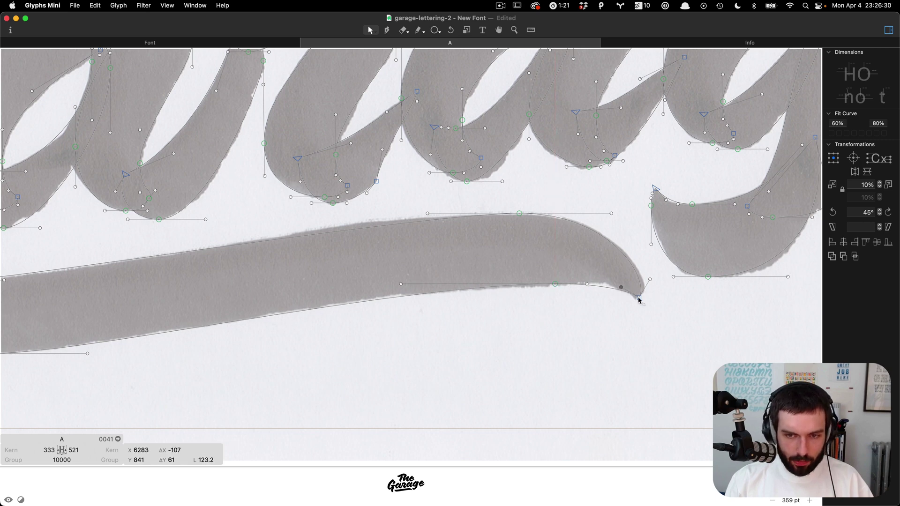
Draw a closed practice shape of smooth curves with the Pen tool in the empty area below the underline.
{"action": "key", "text": "p"}
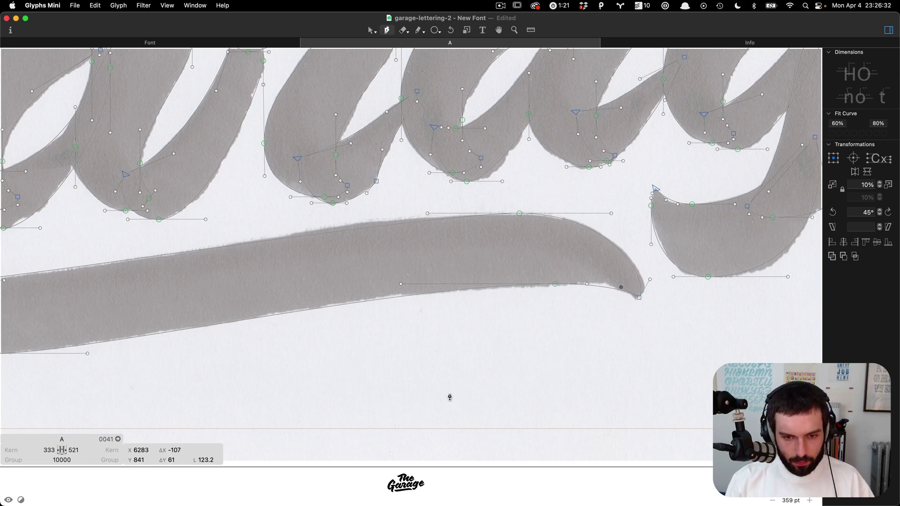
{"action": "left_click_drag", "start_coordinate": [449, 392], "coordinate": [469, 352]}
{"action": "left_click_drag", "start_coordinate": [542, 342], "coordinate": [570, 360]}
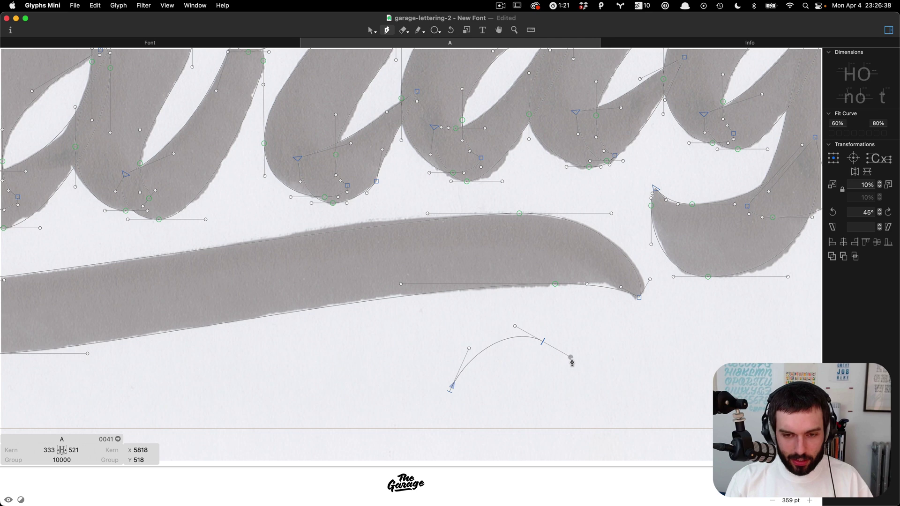
{"action": "left_click_drag", "start_coordinate": [571, 362], "coordinate": [573, 362]}
{"action": "left_click_drag", "start_coordinate": [556, 403], "coordinate": [455, 374]}
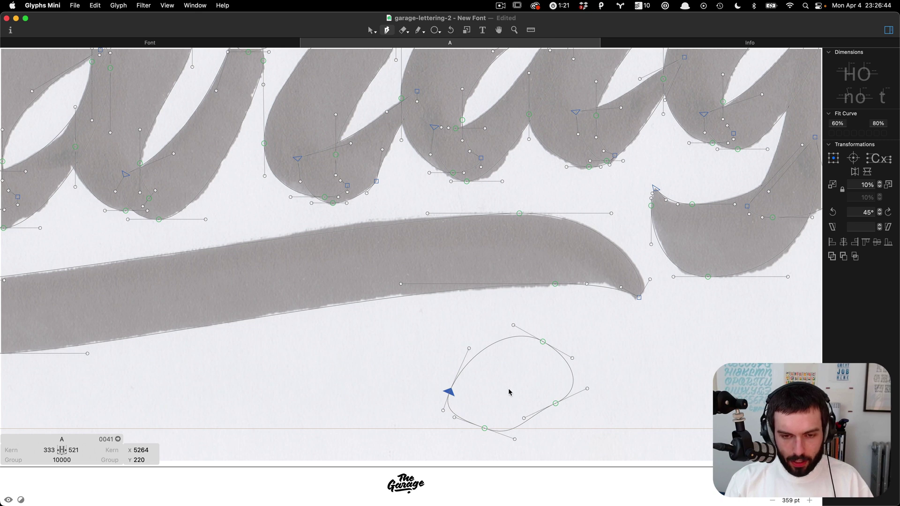
Undo the closed practice shape below the underline.
{"action": "key", "text": "super+z"}
{"action": "key", "text": "super+z"}
{"action": "key", "text": "super+z"}
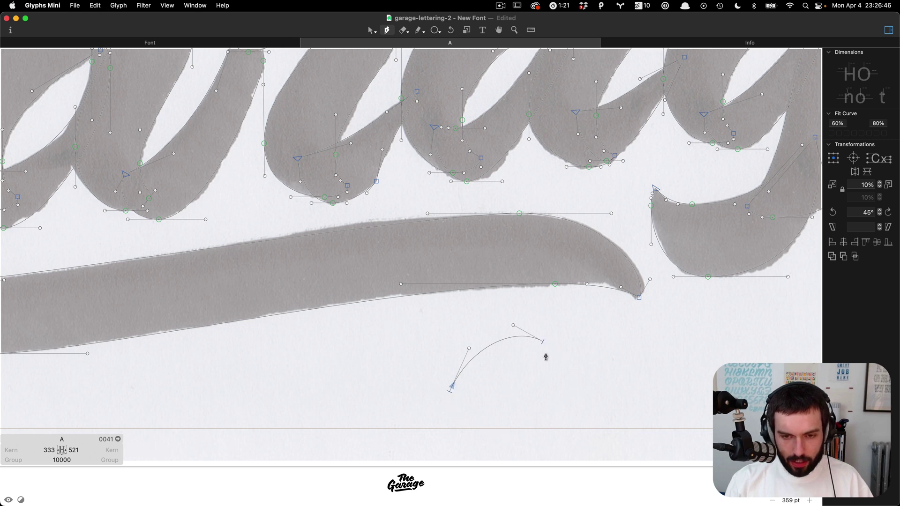
{"action": "key", "text": "super+z"}
{"action": "key", "text": "super+z"}
{"action": "key", "text": "super+z"}
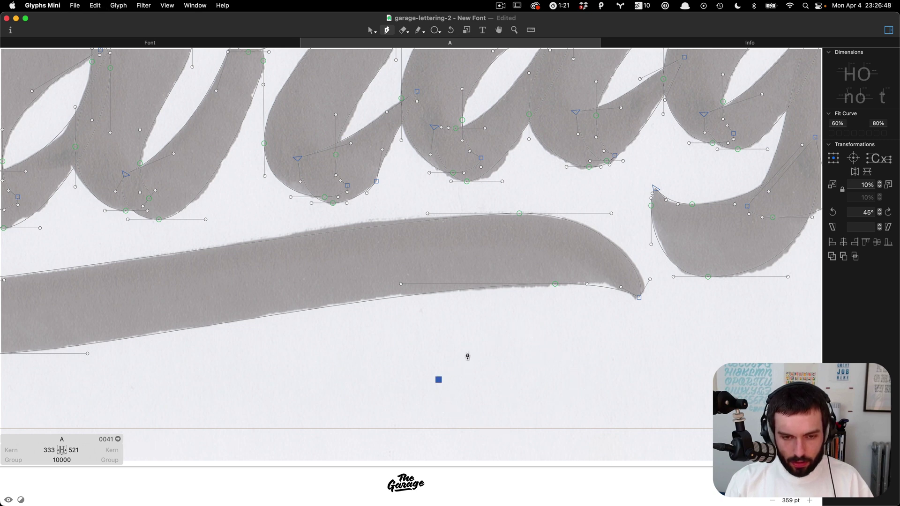
Draw an open practice path with a smooth peak, a corner node at the dip and a final curved segment.
{"action": "left_click_drag", "start_coordinate": [531, 325], "coordinate": [557, 335]}
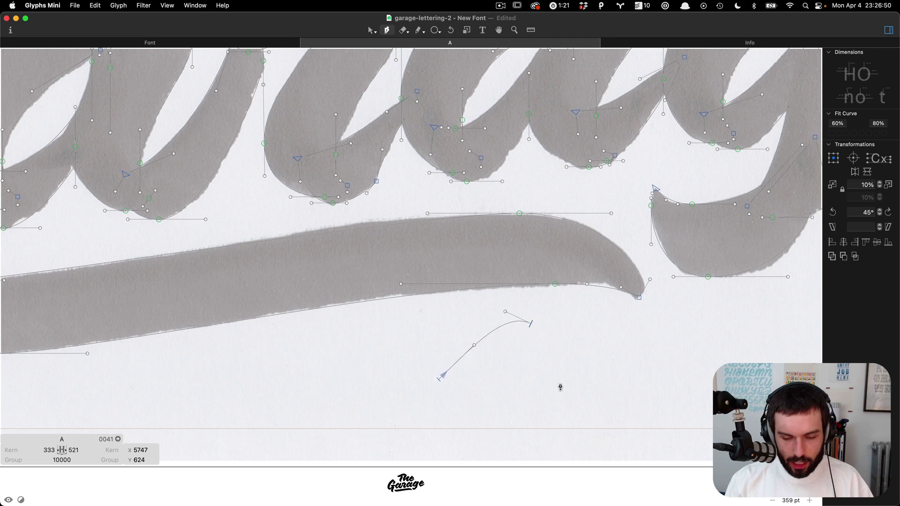
{"action": "left_click_drag", "start_coordinate": [560, 393], "coordinate": [599, 409]}
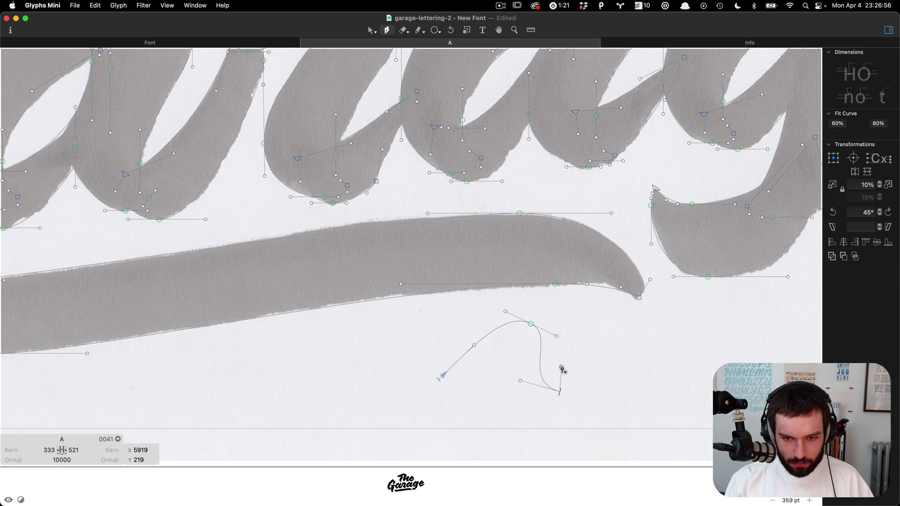
{"action": "left_click_drag", "start_coordinate": [620, 338], "coordinate": [664, 343]}
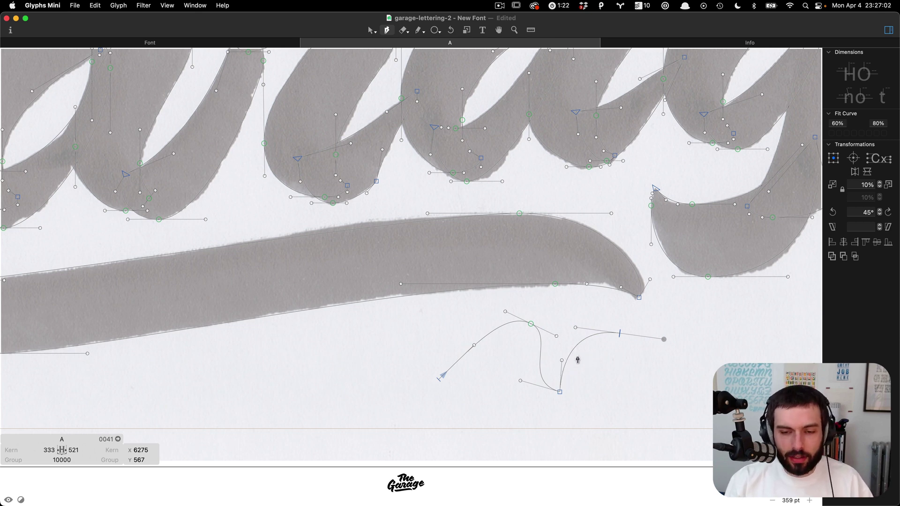
Select the whole open practice path and delete it.
{"action": "key", "text": "v"}
{"action": "double_click", "coordinate": [575, 356]}
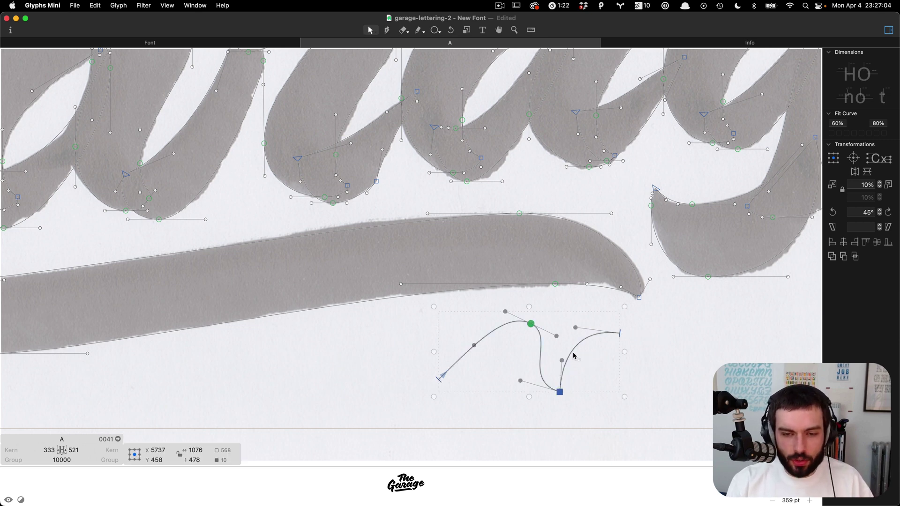
{"action": "key", "text": "BackSpace"}
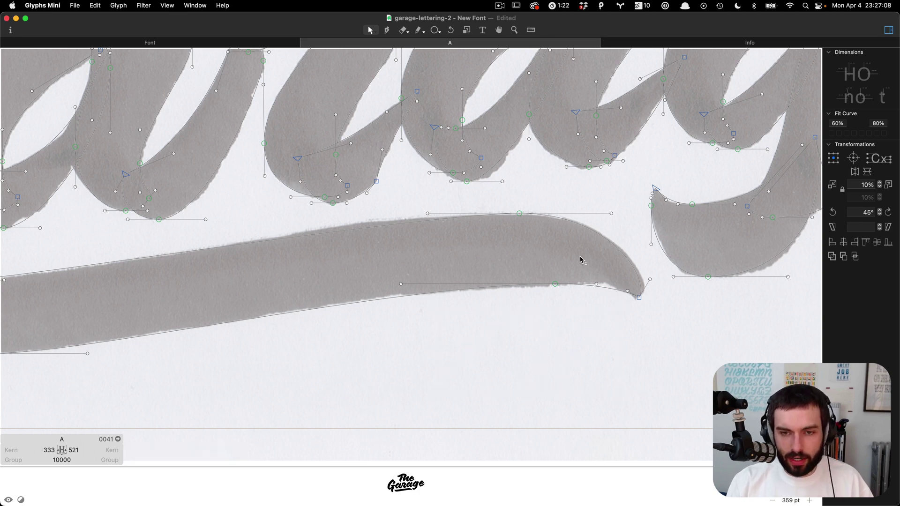
Lengthen the two facing handles along the underline's upper edge so the long curve follows the scan more closely.
{"action": "scroll", "coordinate": [583, 257], "scroll_direction": "down", "scroll_amount": 5}
{"action": "scroll", "coordinate": [458, 257], "scroll_direction": "up", "scroll_amount": 2}
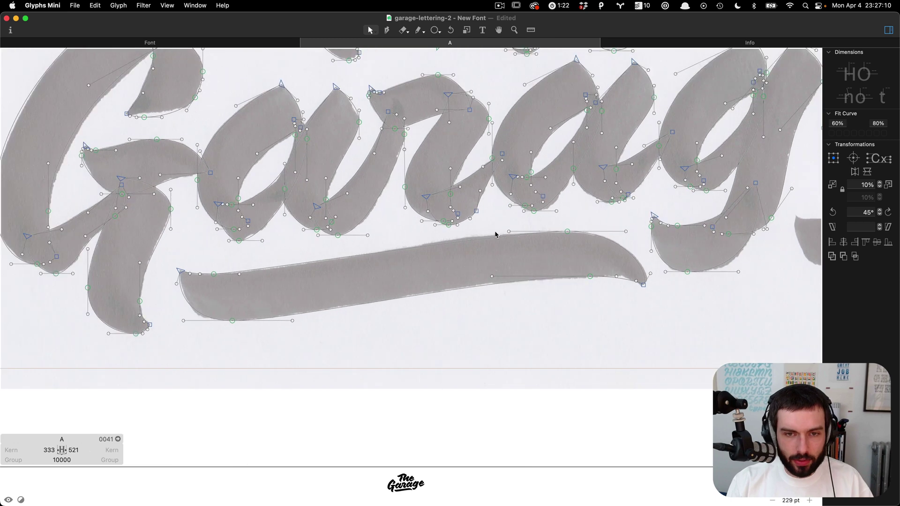
{"action": "left_click_drag", "start_coordinate": [509, 231], "coordinate": [459, 232]}
{"action": "left_click_drag", "start_coordinate": [238, 277], "coordinate": [296, 279]}
{"action": "left_click", "coordinate": [208, 316]}
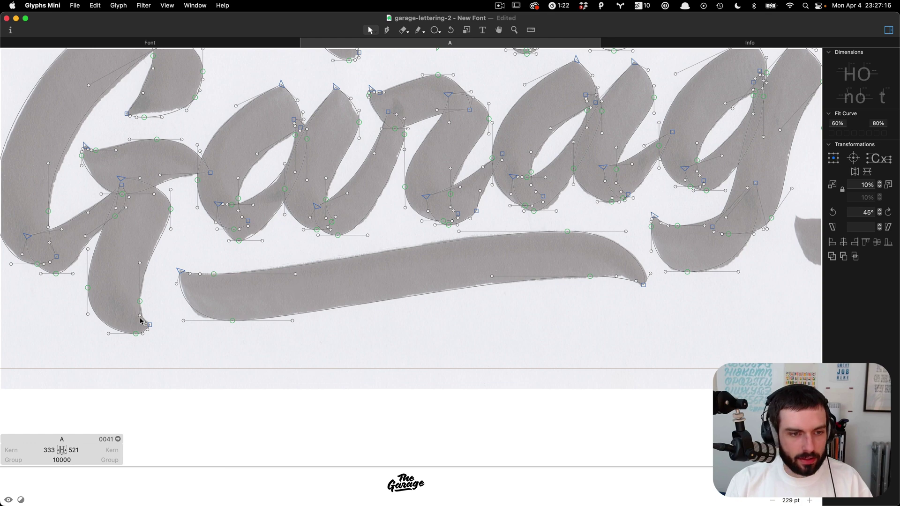
Reshape the curve at the underline's lower left, lengthening the tip's handle and shortening the bottom node's left handle.
{"action": "scroll", "coordinate": [221, 322], "scroll_direction": "up", "scroll_amount": 5}
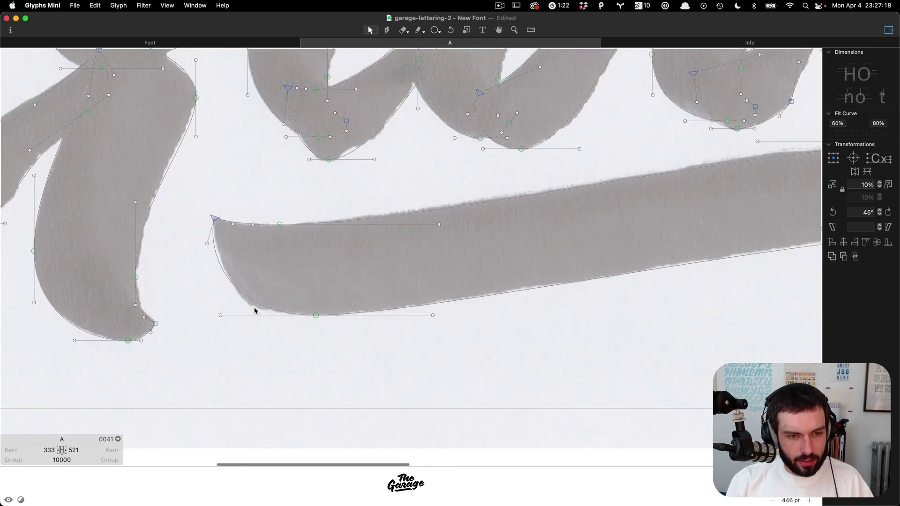
{"action": "scroll", "coordinate": [253, 308], "scroll_direction": "up", "scroll_amount": 2}
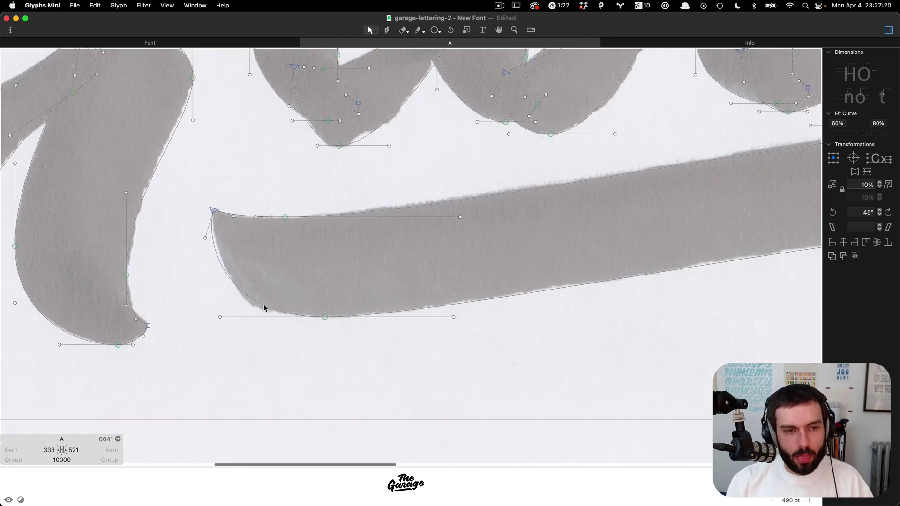
{"action": "scroll", "coordinate": [256, 284], "scroll_direction": "up", "scroll_amount": 1}
{"action": "left_click_drag", "start_coordinate": [232, 283], "coordinate": [242, 294]}
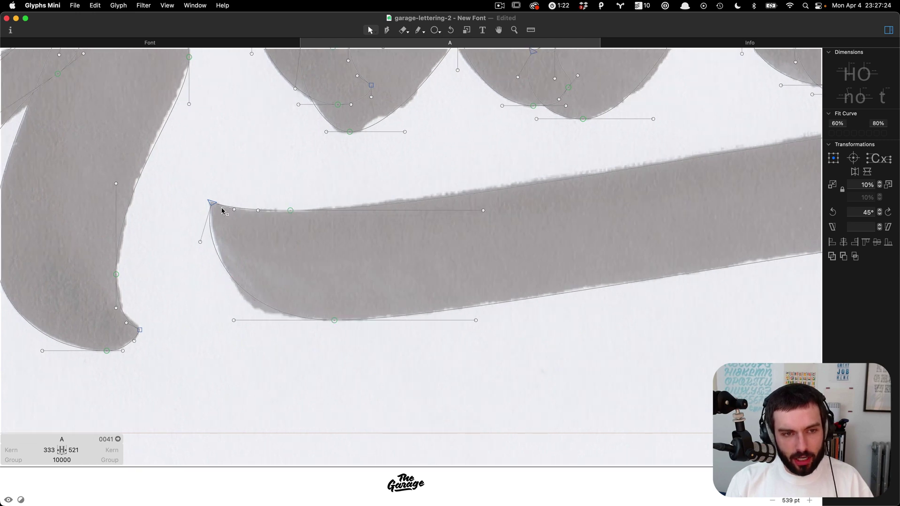
Preview the underline's filled left end without the scan, and return to outline editing.
{"action": "scroll", "coordinate": [267, 298], "scroll_direction": "right", "scroll_amount": 1}
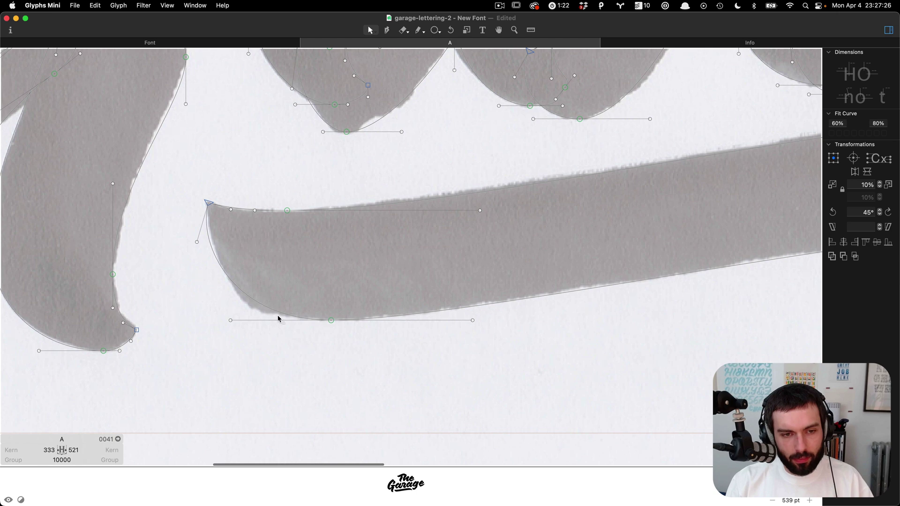
{"action": "key", "text": "t"}
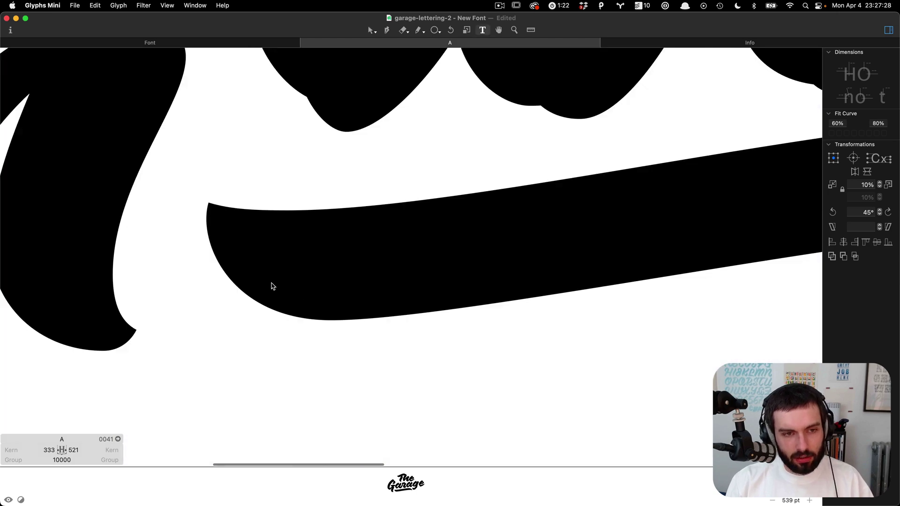
{"action": "key", "text": "Escape"}
{"action": "scroll", "coordinate": [258, 318], "scroll_direction": "up", "scroll_amount": 3}
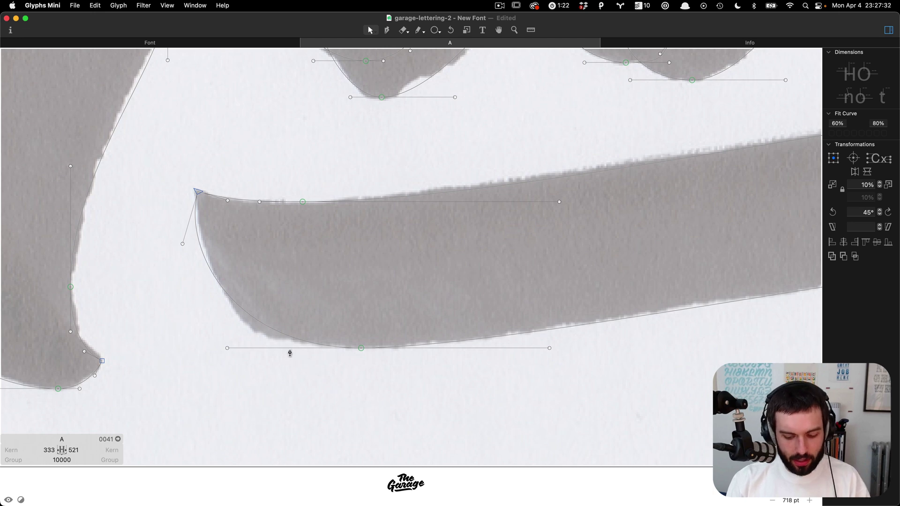
Insert a node on the underline's lower-left curve and adjust it and its neighbouring handles to hug the scanned corner.
{"action": "key", "text": "p"}
{"action": "left_click", "coordinate": [259, 323]}
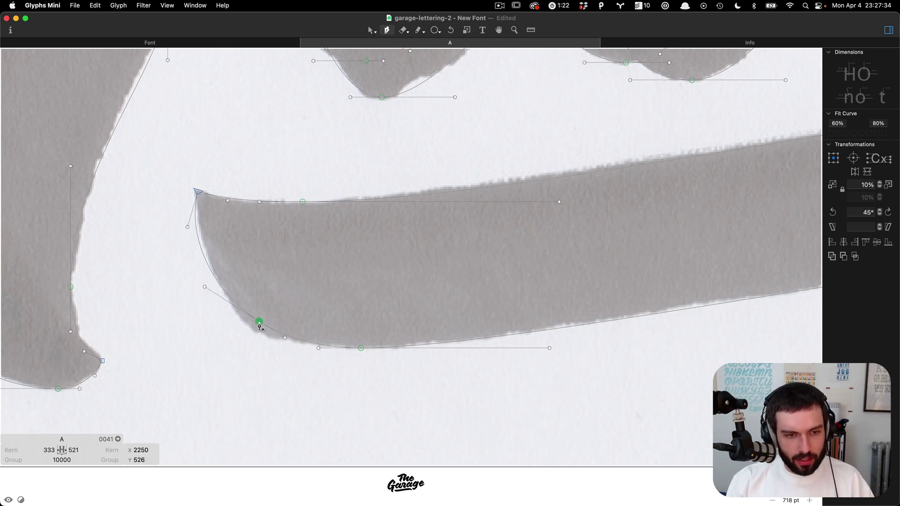
{"action": "key", "text": "v"}
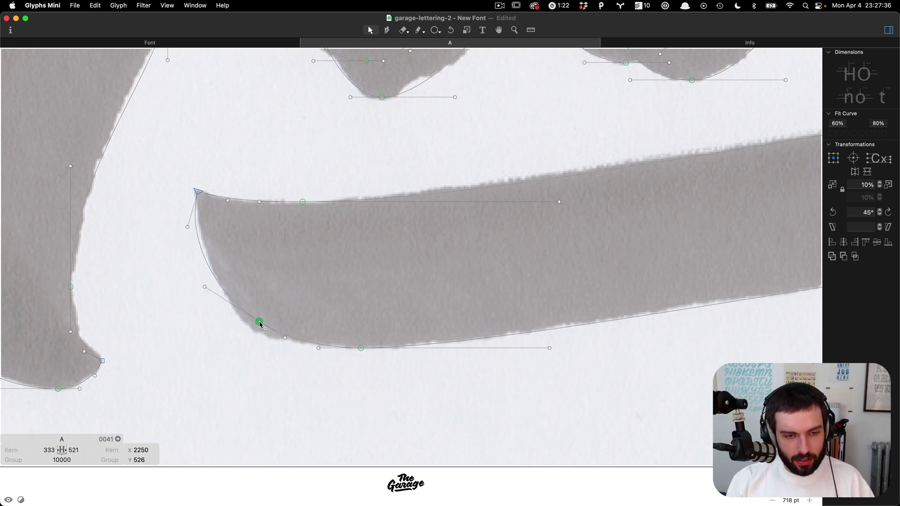
{"action": "left_click_drag", "start_coordinate": [261, 323], "coordinate": [287, 346]}
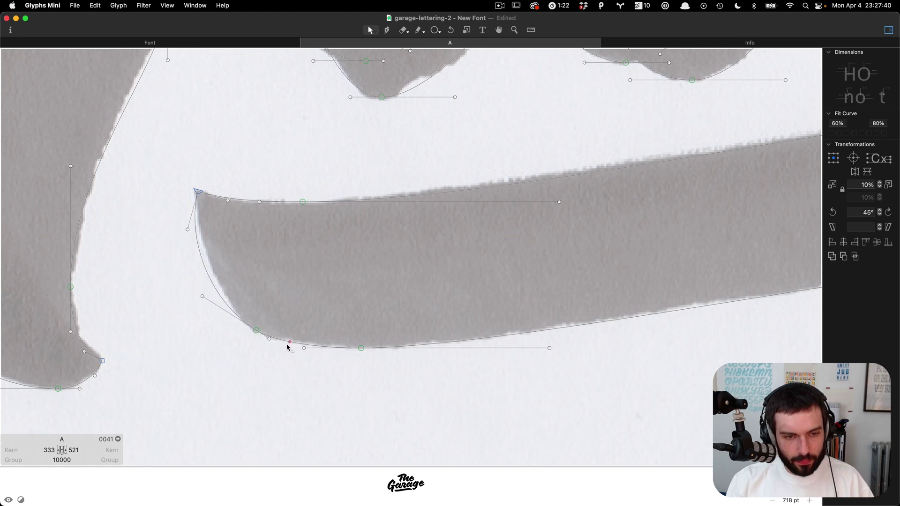
{"action": "mouse_move", "coordinate": [205, 272]}
{"action": "left_mouse_down"}
{"action": "mouse_move", "coordinate": [227, 279]}
{"action": "mouse_move", "coordinate": [223, 272]}
{"action": "left_mouse_up"}
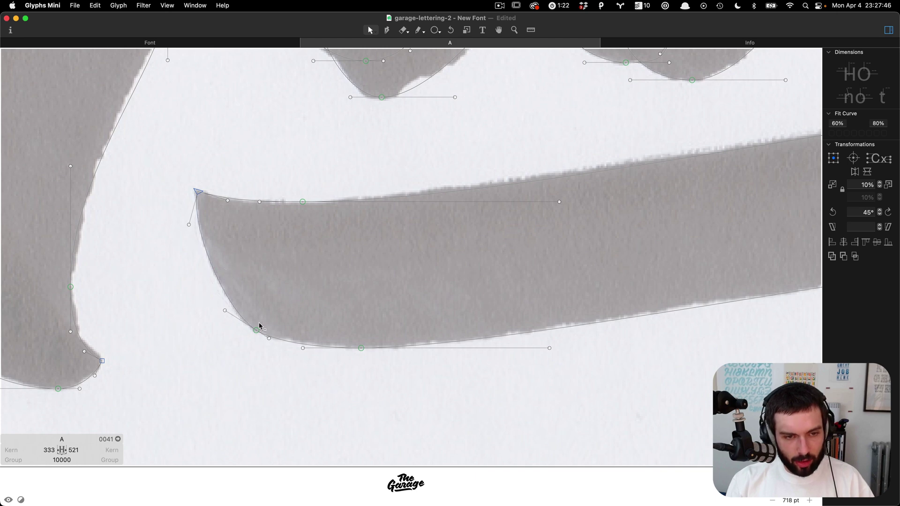
{"action": "left_click_drag", "start_coordinate": [270, 340], "coordinate": [272, 342]}
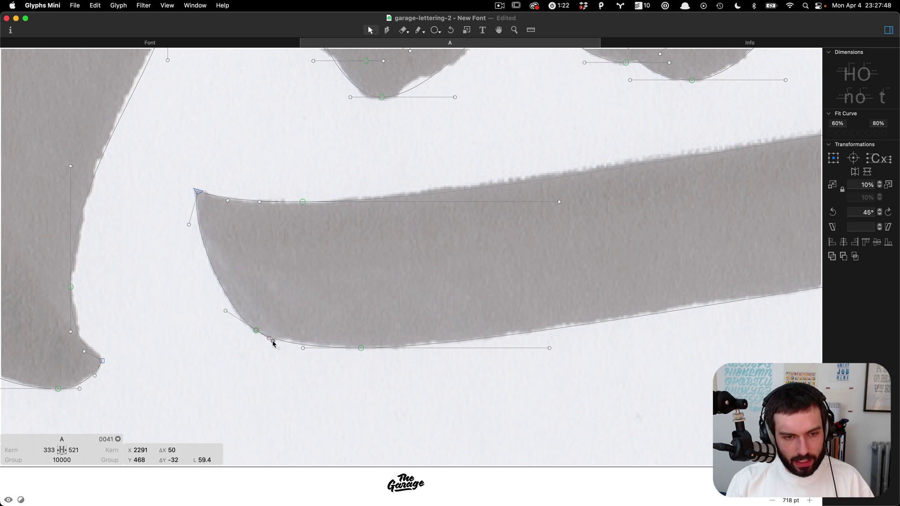
Check the filled underline in preview, then fine-tune the left tip's lower handle and the corner node's upper handle.
{"action": "key", "text": "t"}
{"action": "scroll", "coordinate": [293, 303], "scroll_direction": "down", "scroll_amount": 3}
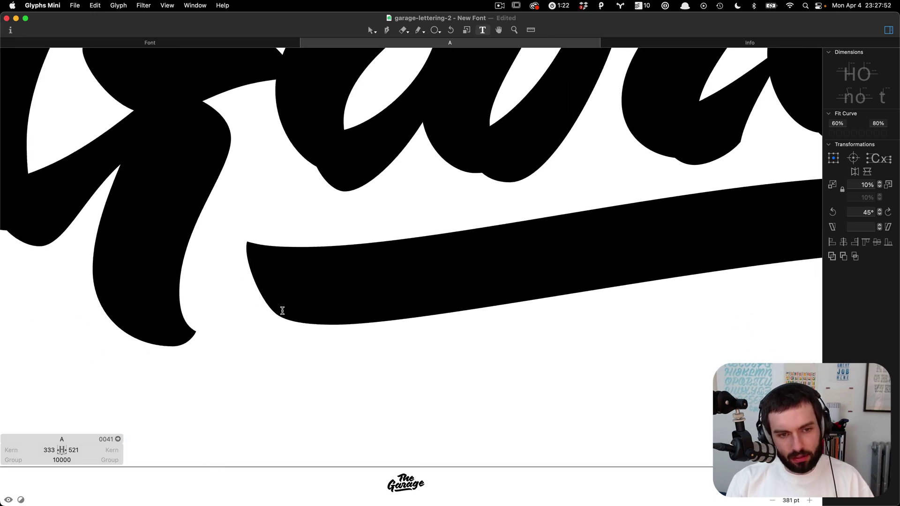
{"action": "scroll", "coordinate": [269, 302], "scroll_direction": "up", "scroll_amount": 3}
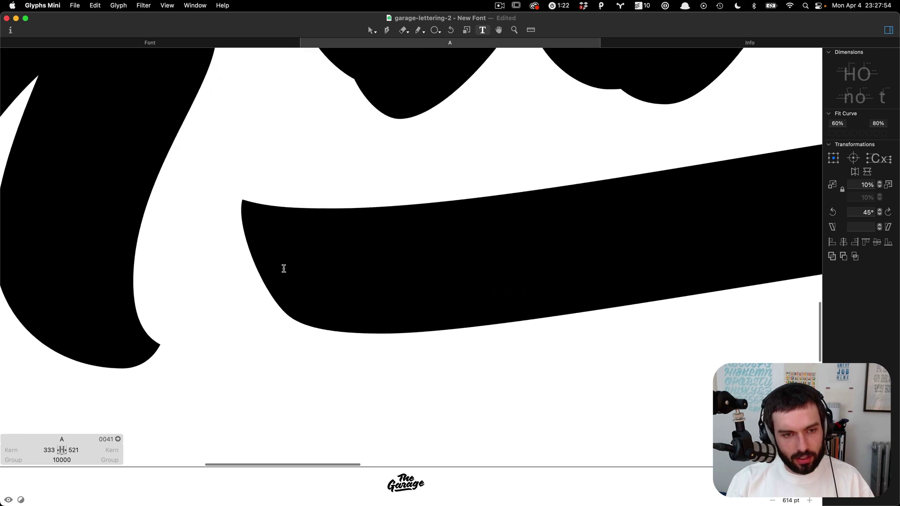
{"action": "key", "text": "Escape"}
{"action": "left_click_drag", "start_coordinate": [235, 230], "coordinate": [240, 236]}
{"action": "left_click", "coordinate": [264, 303]}
{"action": "left_click_drag", "start_coordinate": [262, 304], "coordinate": [261, 301]}
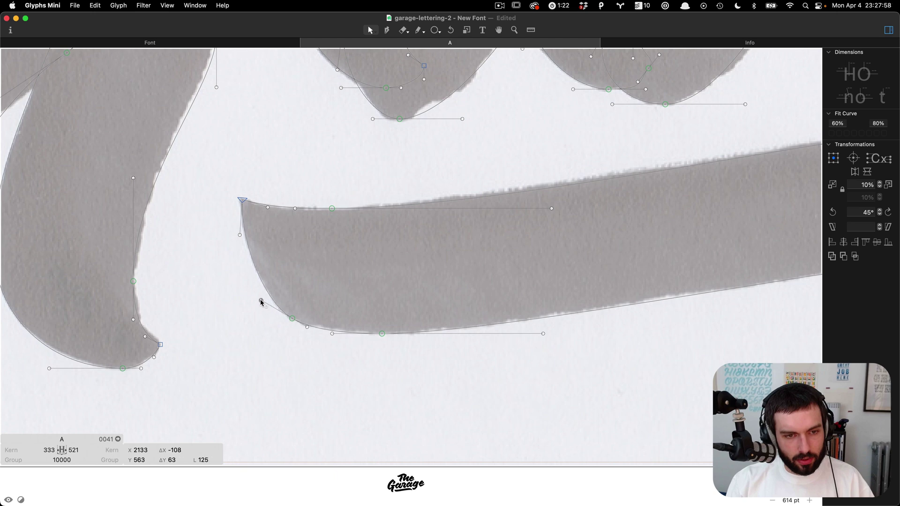
Select the underline's lower-left corner node with both handles and scale the selection to 144 wide by 118 high.
{"action": "left_click_drag", "start_coordinate": [313, 346], "coordinate": [255, 286]}
{"action": "scroll", "coordinate": [256, 284], "scroll_direction": "up", "scroll_amount": 2}
{"action": "scroll", "coordinate": [256, 284], "scroll_direction": "up", "scroll_amount": 1}
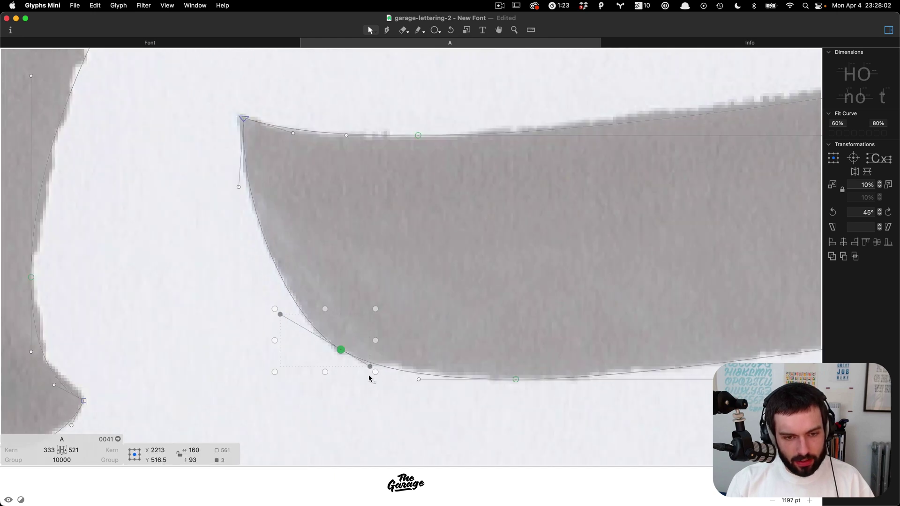
{"action": "scroll", "coordinate": [371, 388], "scroll_direction": "down", "scroll_amount": 2}
{"action": "left_click_drag", "start_coordinate": [380, 392], "coordinate": [292, 330]}
{"action": "scroll", "coordinate": [345, 375], "scroll_direction": "up", "scroll_amount": 1}
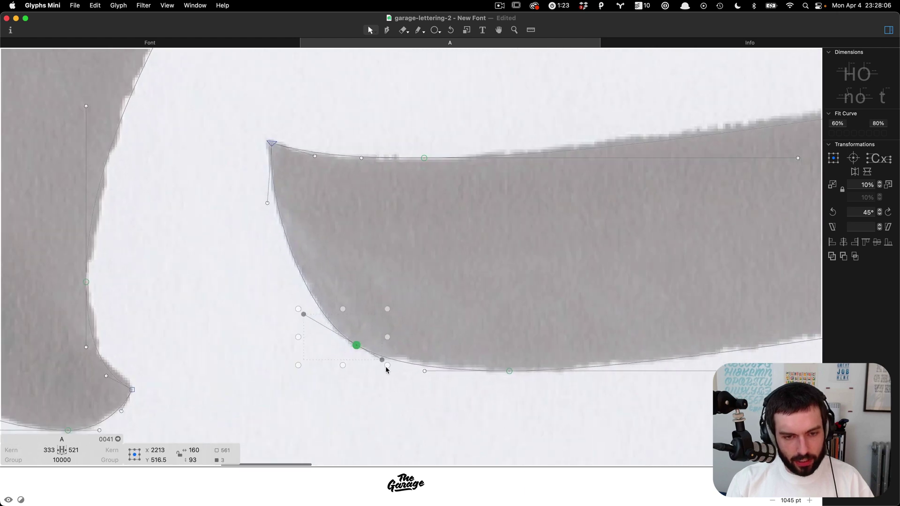
{"action": "left_click_drag", "start_coordinate": [386, 370], "coordinate": [377, 365]}
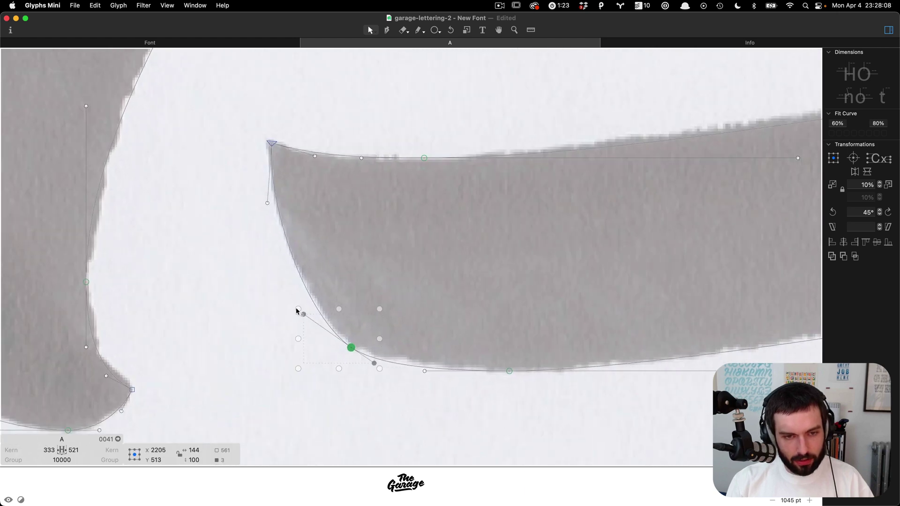
{"action": "left_click_drag", "start_coordinate": [297, 310], "coordinate": [299, 301]}
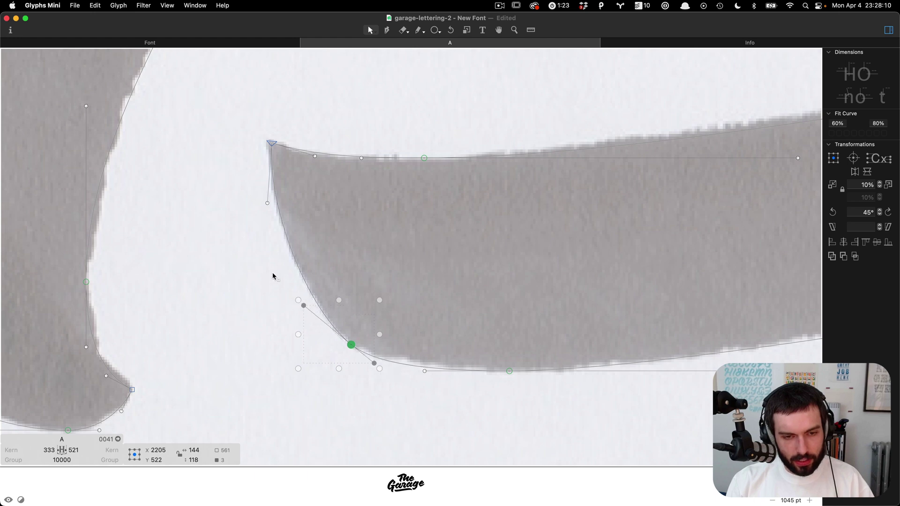
Undo the stray distortion and widen the selected corner node and handles to 150 units.
{"action": "left_click_drag", "start_coordinate": [240, 270], "coordinate": [387, 403]}
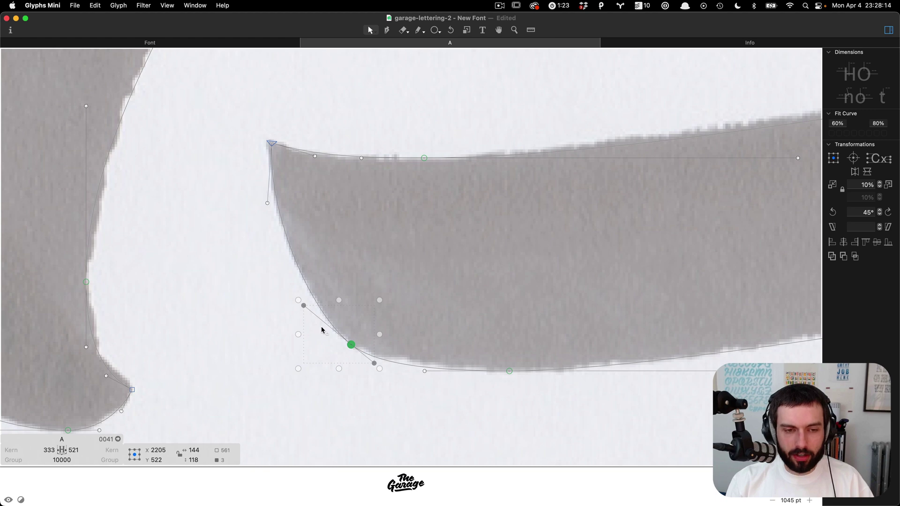
{"action": "left_click_drag", "start_coordinate": [379, 373], "coordinate": [321, 455]}
{"action": "key", "text": "super+z"}
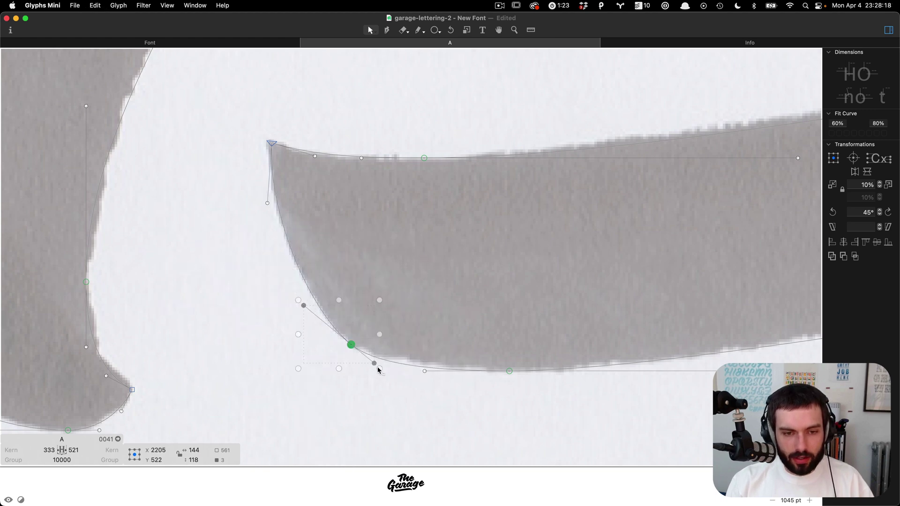
{"action": "left_click_drag", "start_coordinate": [379, 372], "coordinate": [383, 371]}
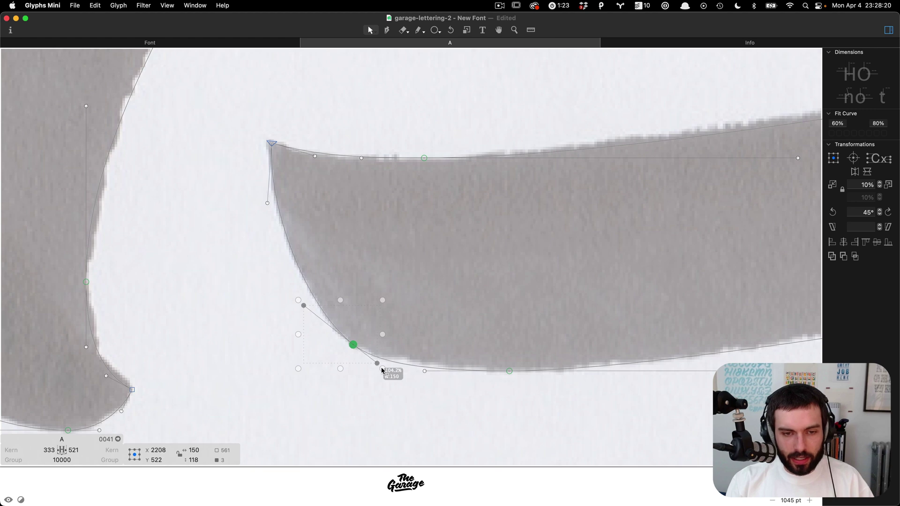
Preview the underline's filled left end, then rescale the corner node and its handles to 154 wide by 109 high.
{"action": "left_click", "coordinate": [213, 345]}
{"action": "scroll", "coordinate": [212, 343], "scroll_direction": "down", "scroll_amount": 6}
{"action": "key", "text": "t"}
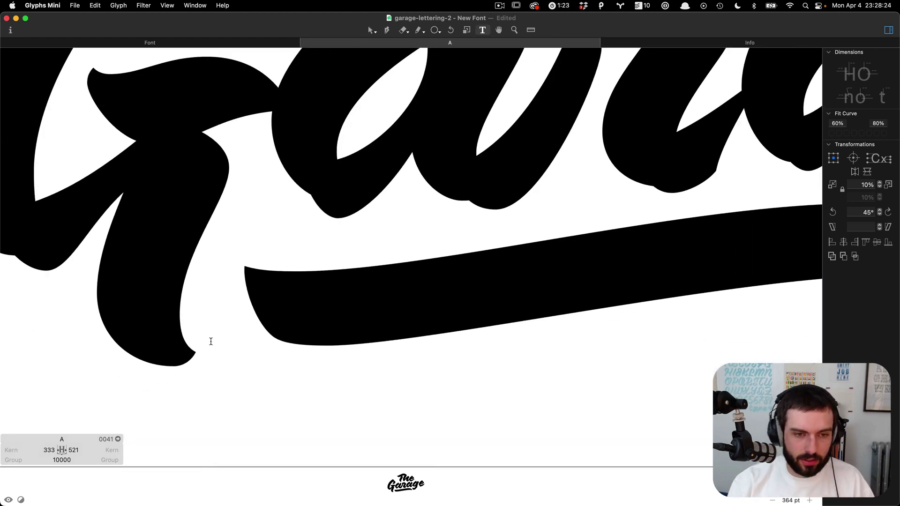
{"action": "scroll", "coordinate": [254, 331], "scroll_direction": "up", "scroll_amount": 2}
{"action": "key", "text": "Escape"}
{"action": "scroll", "coordinate": [247, 364], "scroll_direction": "up", "scroll_amount": 5}
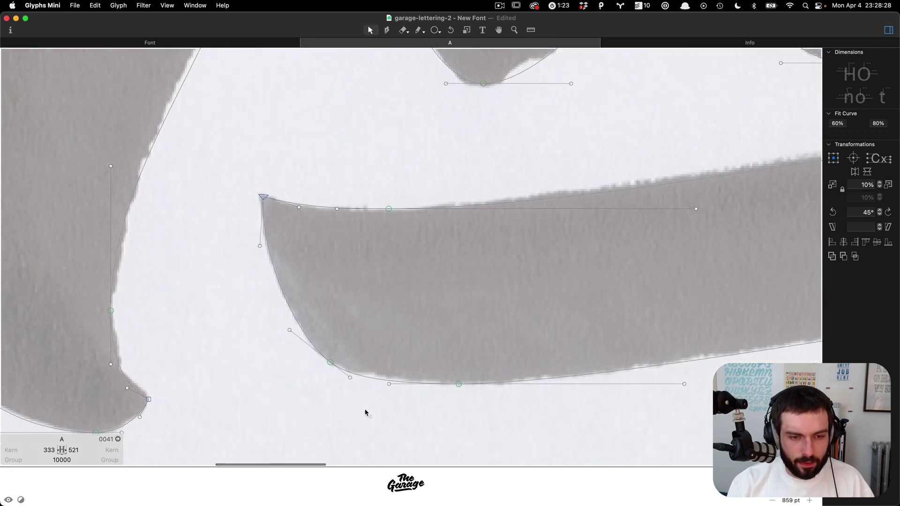
{"action": "left_click_drag", "start_coordinate": [365, 404], "coordinate": [285, 333]}
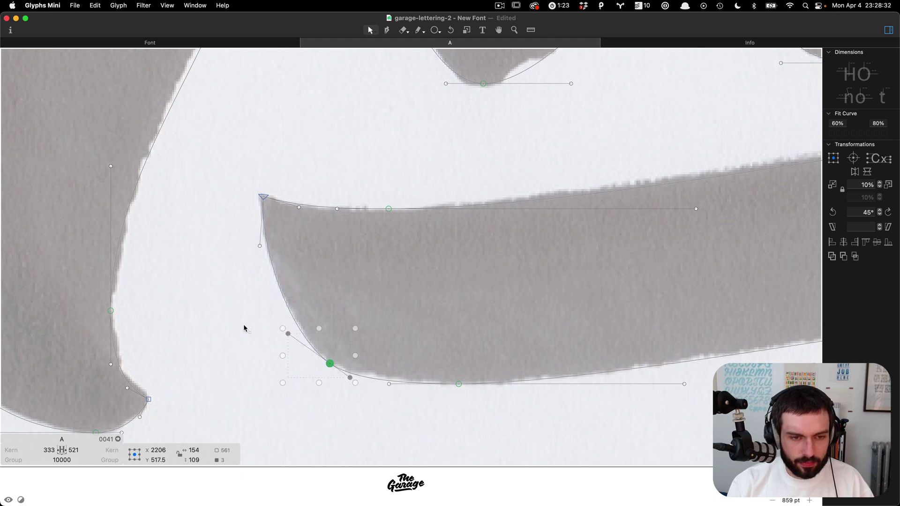
{"action": "left_click", "coordinate": [187, 327]}
Move the node on the underline's upper edge near the left tip to X 2373, Y 876.
{"action": "scroll", "coordinate": [187, 328], "scroll_direction": "down", "scroll_amount": 5}
{"action": "scroll", "coordinate": [223, 280], "scroll_direction": "down", "scroll_amount": 3}
{"action": "scroll", "coordinate": [339, 276], "scroll_direction": "up", "scroll_amount": 5}
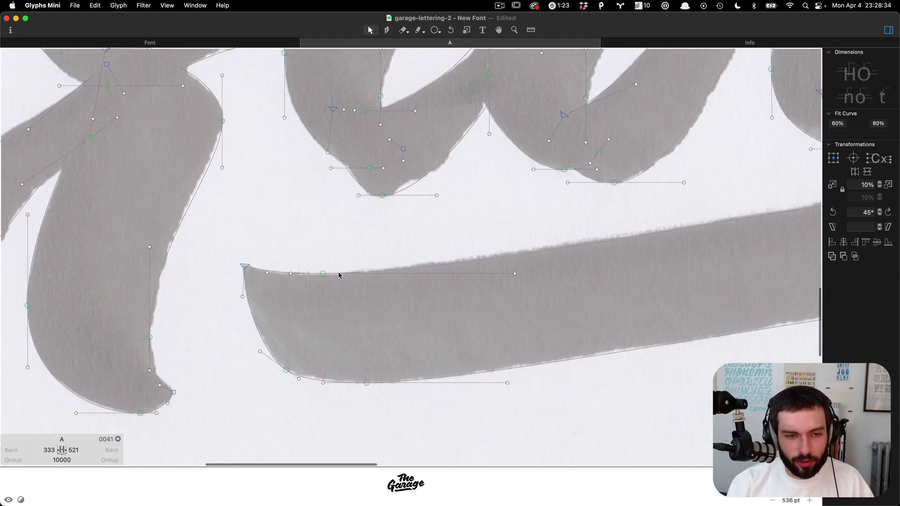
{"action": "left_click", "coordinate": [323, 273]}
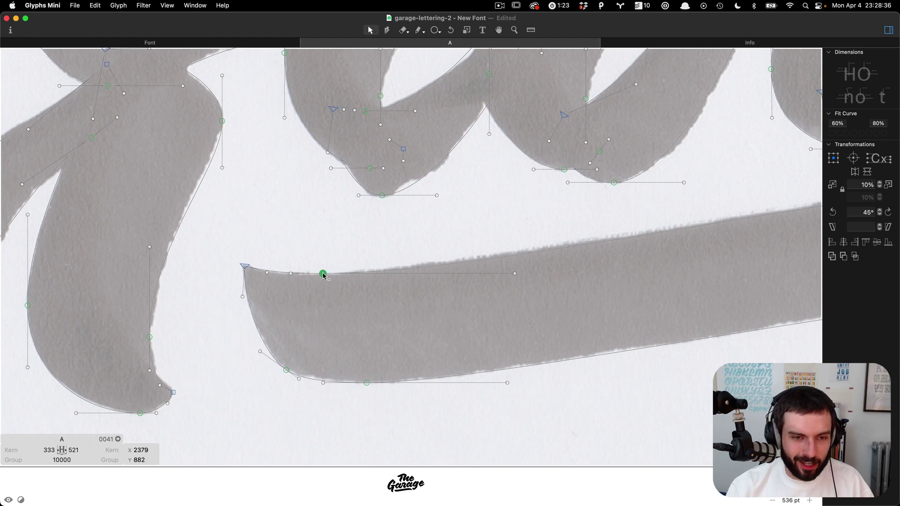
{"action": "left_click_drag", "start_coordinate": [323, 274], "coordinate": [324, 275]}
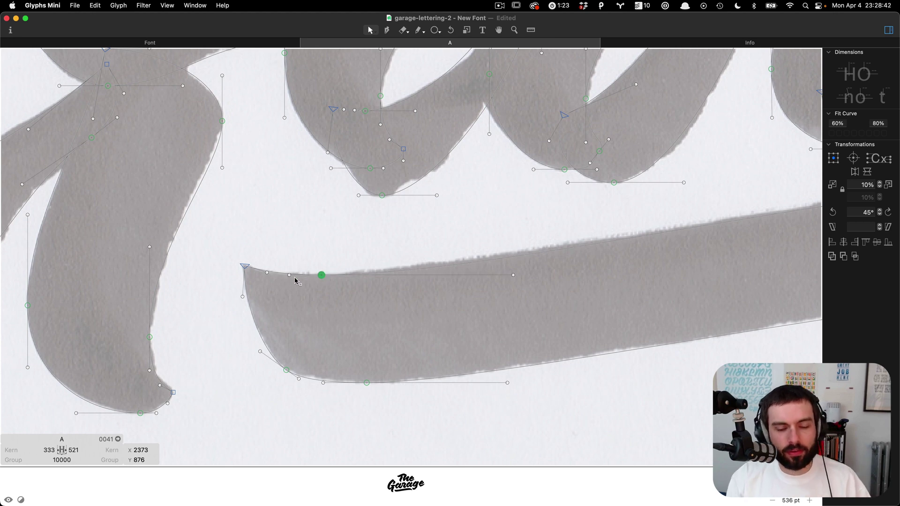
Move the node at the underline's upper-right crest to X 5659, Y 1270 and lengthen its left handle.
{"action": "scroll", "coordinate": [280, 283], "scroll_direction": "down", "scroll_amount": 5}
{"action": "scroll", "coordinate": [278, 284], "scroll_direction": "right", "scroll_amount": 5}
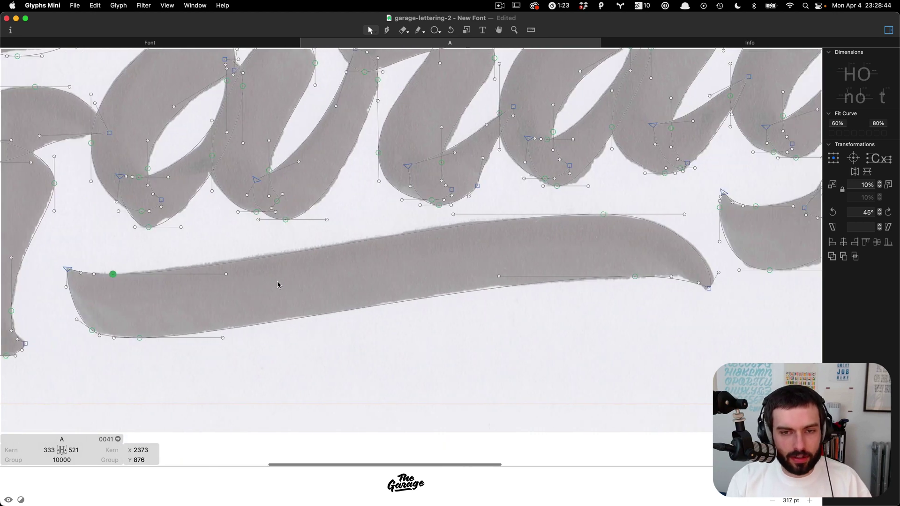
{"action": "left_click", "coordinate": [552, 233]}
{"action": "left_click_drag", "start_coordinate": [588, 204], "coordinate": [550, 233]}
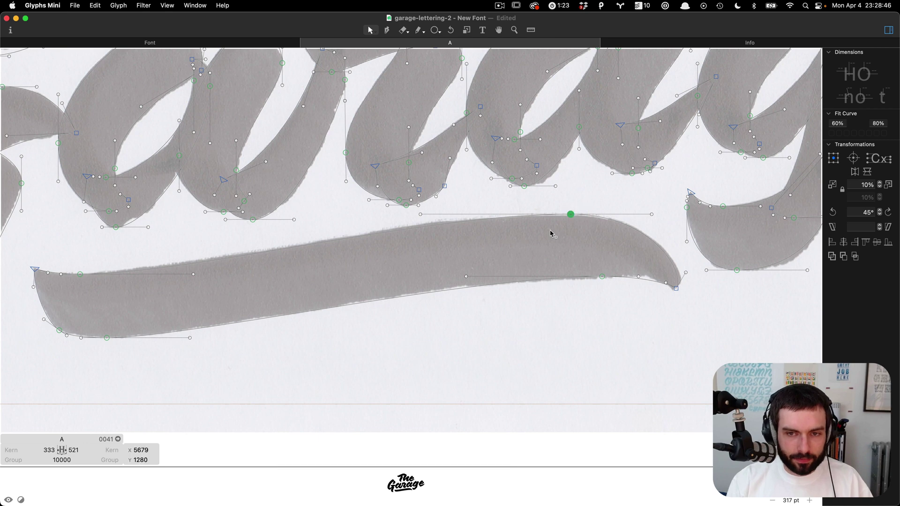
{"action": "key", "text": "shift+Down"}
{"action": "key", "text": "shift+Left"}
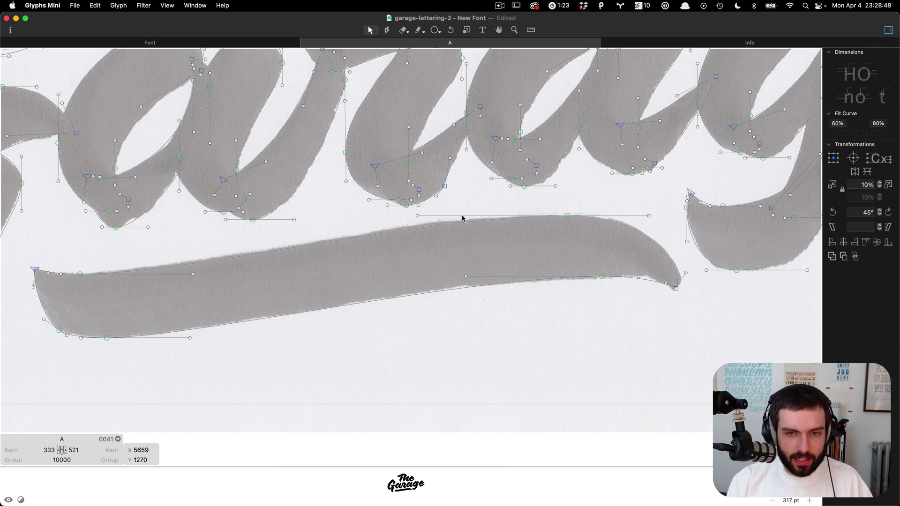
{"action": "left_click", "coordinate": [420, 218]}
{"action": "left_click_drag", "start_coordinate": [418, 216], "coordinate": [375, 216]}
Move the node on the underline's lower edge near the right end to X 5971, Y 871 and lengthen its left handle.
{"action": "left_click_drag", "start_coordinate": [621, 266], "coordinate": [570, 308]}
{"action": "key", "text": "shift+Left"}
{"action": "key", "text": "shift+Left"}
{"action": "key", "text": "shift+Up"}
{"action": "key", "text": "shift+Up"}
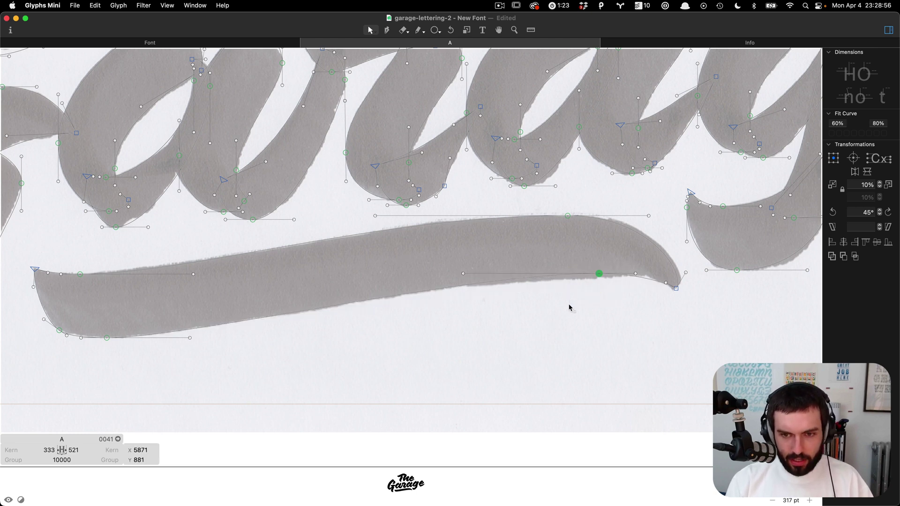
{"action": "key", "text": "shift+Right"}
{"action": "key", "text": "shift+Right"}
{"action": "key", "text": "shift+Right"}
{"action": "key", "text": "shift+Right"}
{"action": "key", "text": "shift+Right"}
{"action": "key", "text": "shift+Right"}
{"action": "key", "text": "shift+Right"}
{"action": "key", "text": "shift+Right"}
{"action": "key", "text": "shift+Right"}
{"action": "key", "text": "shift+Right"}
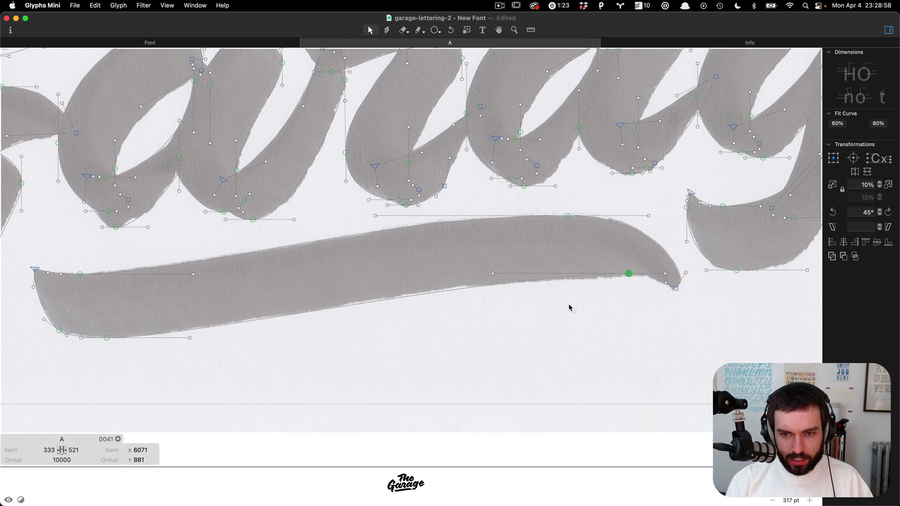
{"action": "key", "text": "shift+Down"}
{"action": "key", "text": "shift+Down"}
{"action": "key", "text": "shift+Up"}
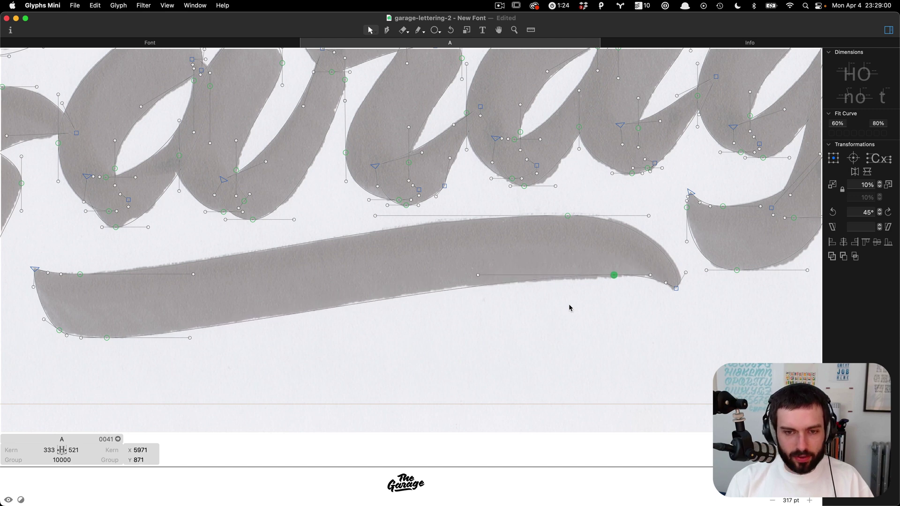
{"action": "left_click", "coordinate": [482, 282]}
{"action": "left_click_drag", "start_coordinate": [478, 276], "coordinate": [451, 276]}
Reshape the curves above and below the underline's right tip by adjusting their handles to match the scan.
{"action": "scroll", "coordinate": [360, 281], "scroll_direction": "down", "scroll_amount": 5}
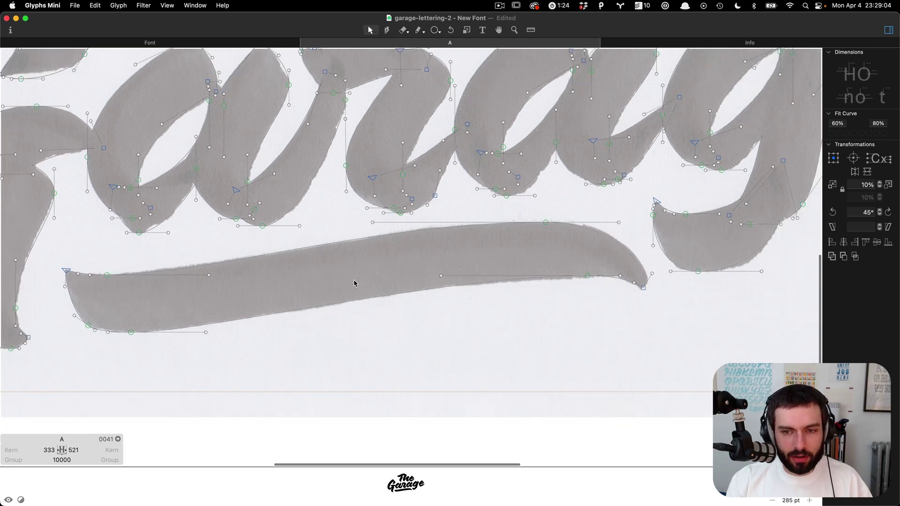
{"action": "scroll", "coordinate": [614, 282], "scroll_direction": "up", "scroll_amount": 10}
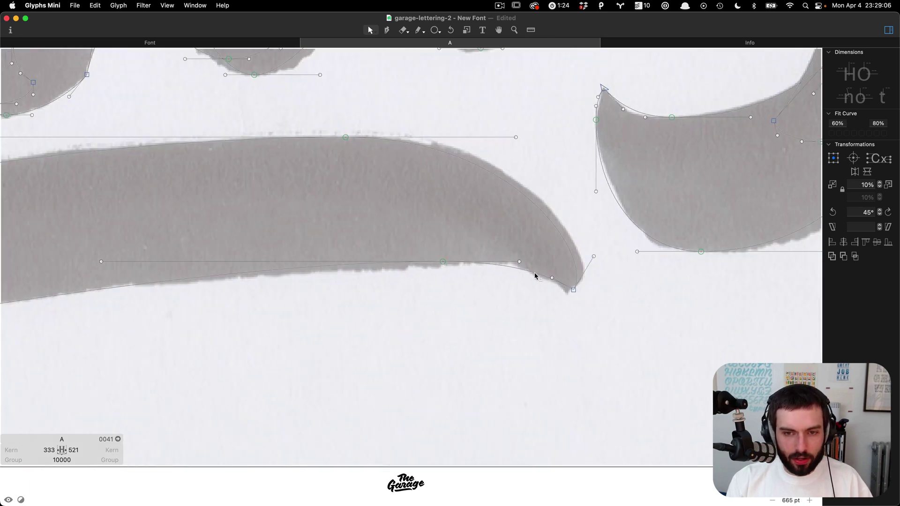
{"action": "left_click", "coordinate": [522, 270], "text": "alt"}
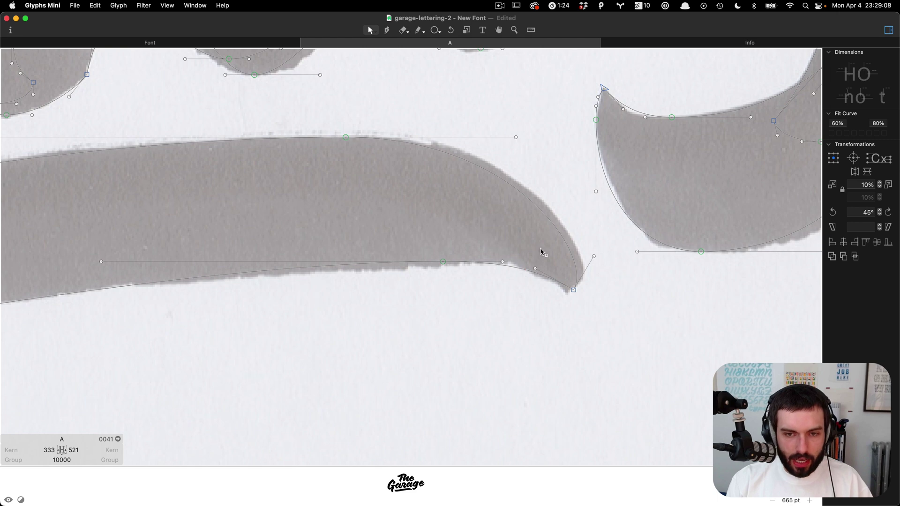
{"action": "left_click_drag", "start_coordinate": [594, 257], "coordinate": [607, 252]}
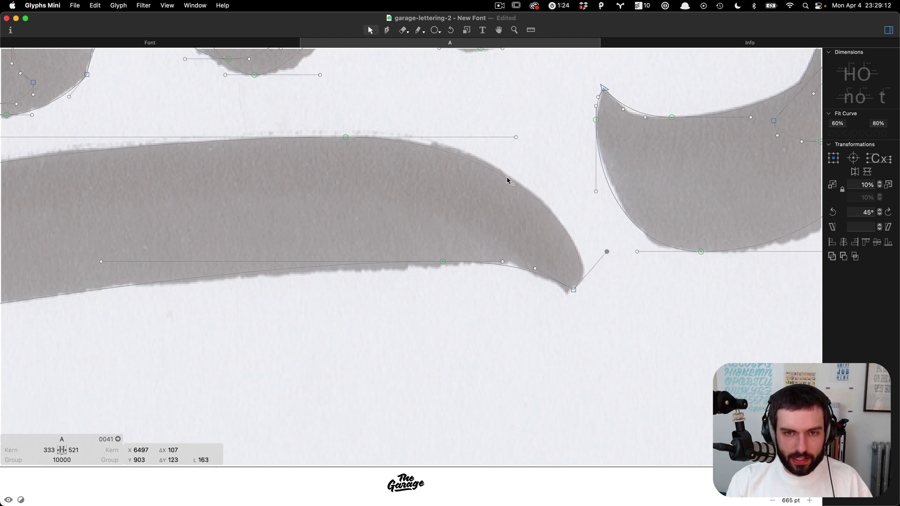
{"action": "left_click_drag", "start_coordinate": [507, 181], "coordinate": [517, 190]}
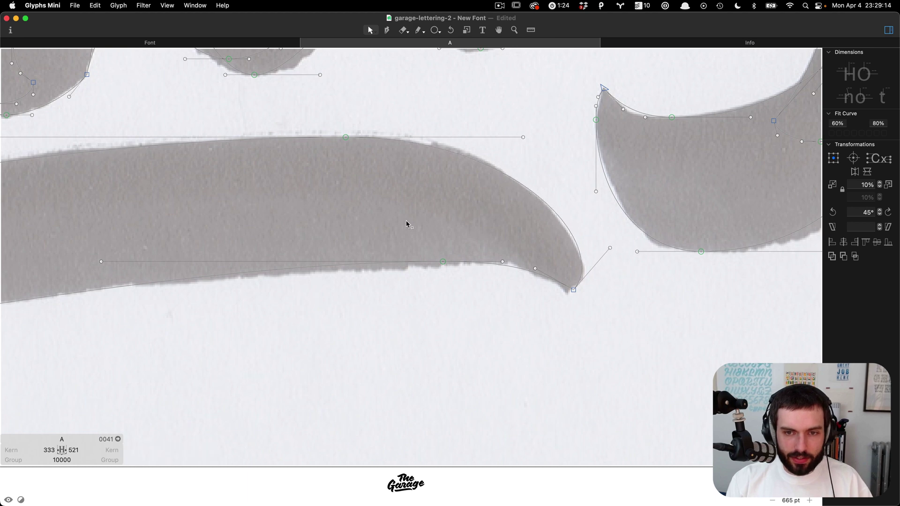
Start the second underline's outline with the Pen tool, placing nodes at X 7824, Y 1435; X 7795, Y 1343; and X 8111, Y 955.
{"action": "scroll", "coordinate": [406, 224], "scroll_direction": "down", "scroll_amount": 5}
{"action": "scroll", "coordinate": [383, 203], "scroll_direction": "right", "scroll_amount": 5}
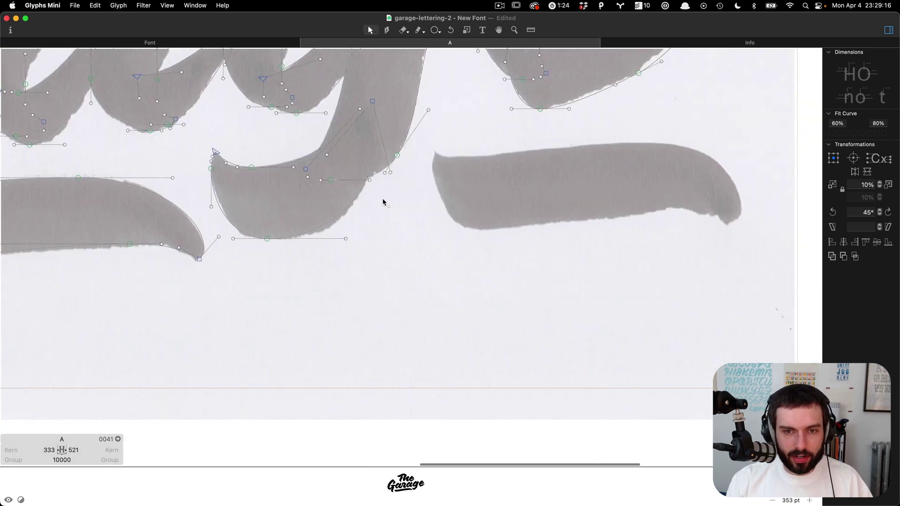
{"action": "scroll", "coordinate": [383, 203], "scroll_direction": "right", "scroll_amount": 3}
{"action": "scroll", "coordinate": [556, 133], "scroll_direction": "up", "scroll_amount": 3}
{"action": "key", "text": "p"}
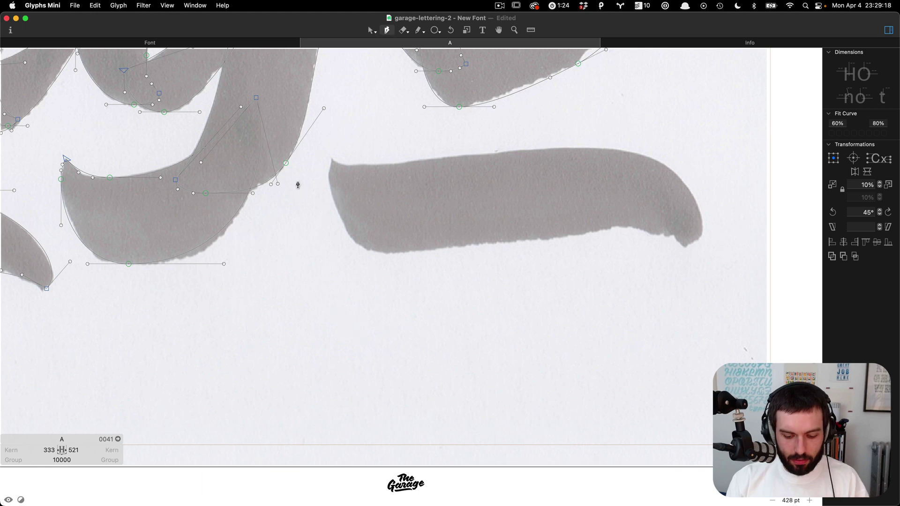
{"action": "scroll", "coordinate": [334, 159], "scroll_direction": "up", "scroll_amount": 3}
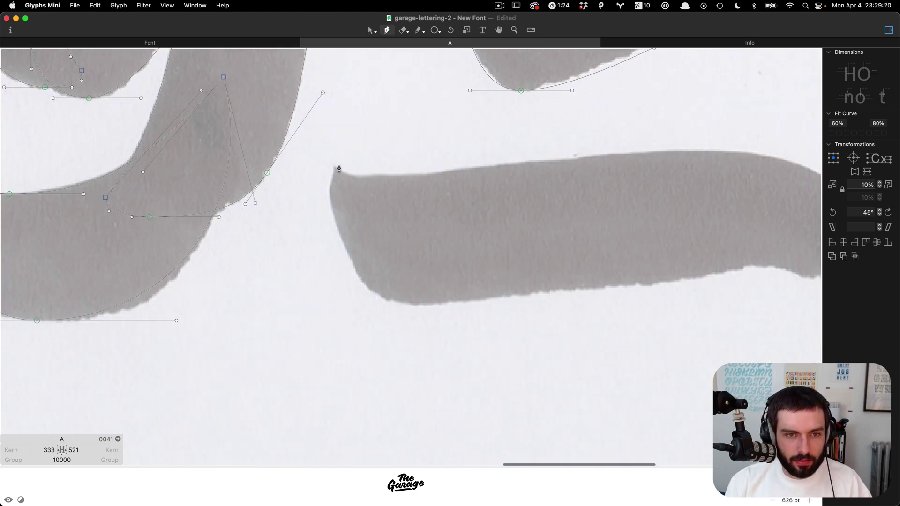
{"action": "left_click", "coordinate": [338, 165]}
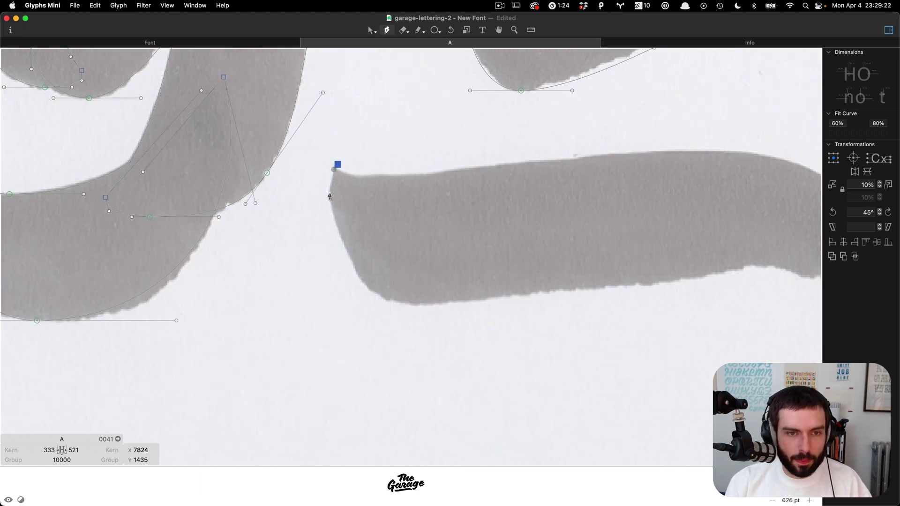
{"action": "left_click_drag", "start_coordinate": [330, 200], "coordinate": [330, 207]}
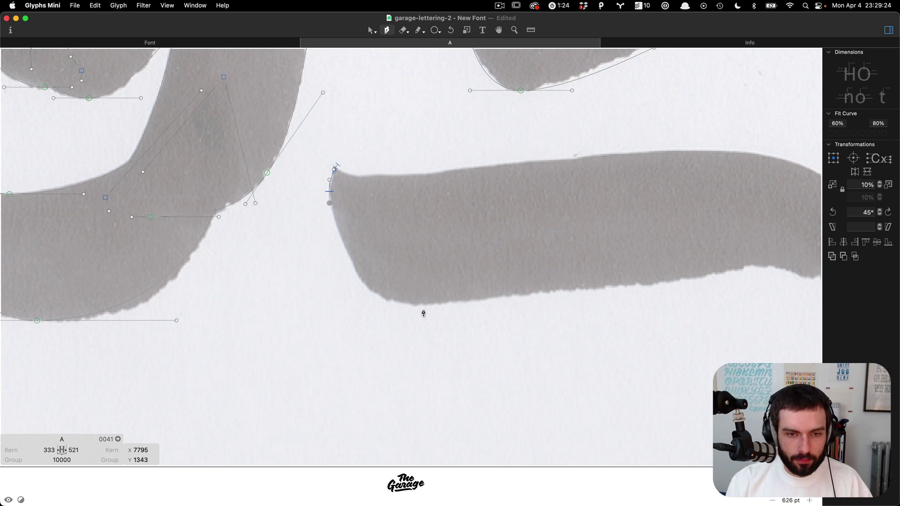
{"action": "left_click_drag", "start_coordinate": [423, 311], "coordinate": [431, 310]}
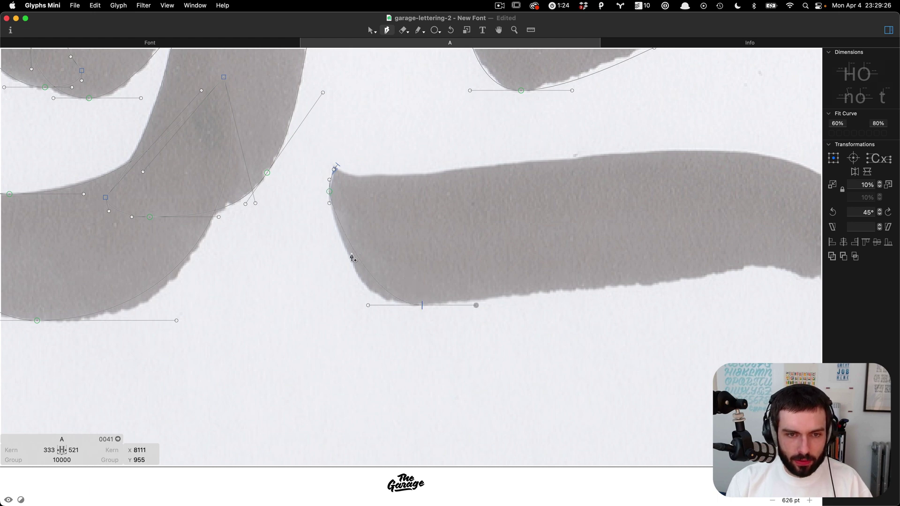
Continue the second underline's outline along its lower edge, around the right tip and back over the upper edge, closing it at the start node.
{"action": "scroll", "coordinate": [315, 258], "scroll_direction": "down", "scroll_amount": 3}
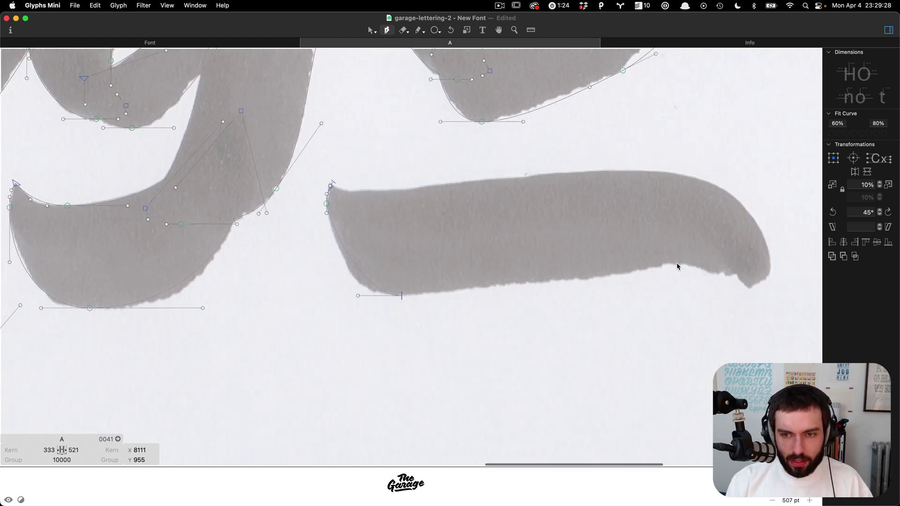
{"action": "mouse_move", "coordinate": [672, 263]}
{"action": "left_mouse_down"}
{"action": "mouse_move", "coordinate": [732, 263]}
{"action": "mouse_move", "coordinate": [758, 296]}
{"action": "mouse_move", "coordinate": [769, 250]}
{"action": "left_mouse_up"}
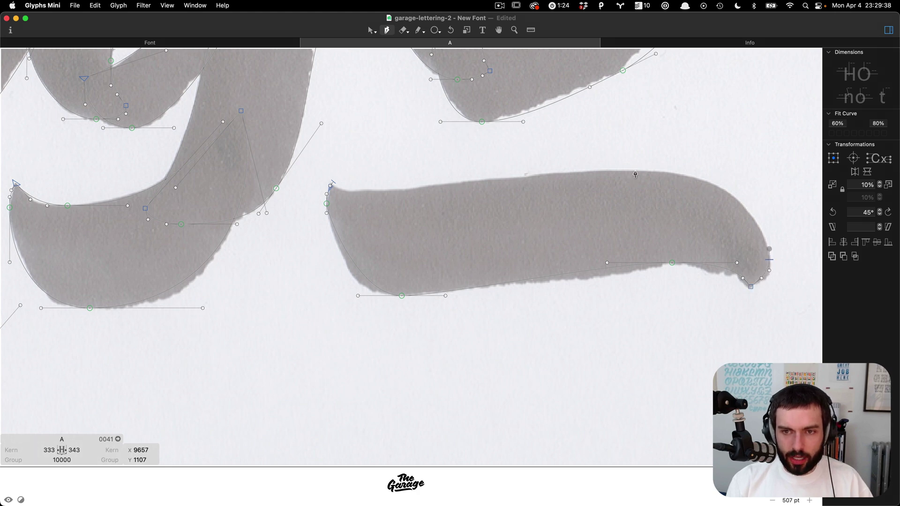
{"action": "left_click_drag", "start_coordinate": [636, 171], "coordinate": [524, 178]}
{"action": "mouse_move", "coordinate": [370, 196]}
{"action": "left_mouse_down"}
{"action": "mouse_move", "coordinate": [342, 195]}
{"action": "mouse_move", "coordinate": [332, 181]}
{"action": "left_mouse_up"}
{"action": "left_click", "coordinate": [332, 181]}
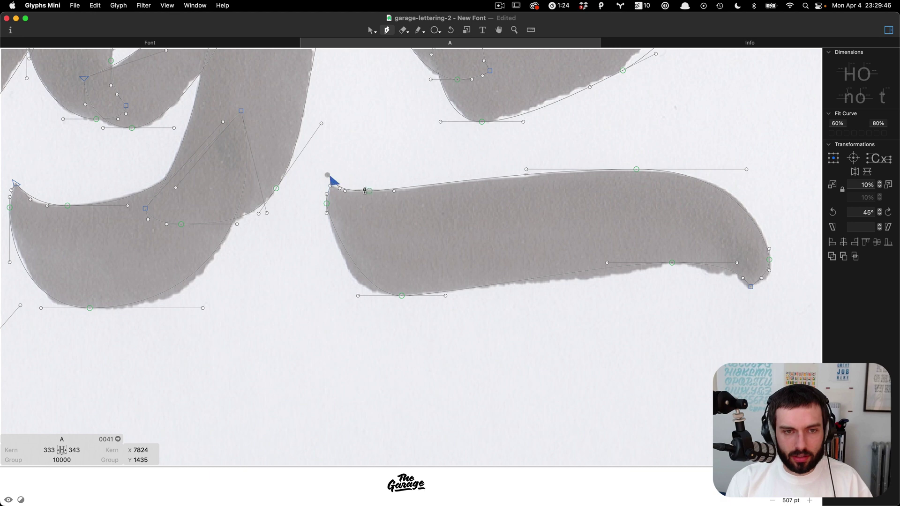
Refine the second underline's left end: set the upper-edge node's left handle length to 74 and bend the left side curve to the scan.
{"action": "key", "text": "v"}
{"action": "key", "text": "Escape"}
{"action": "left_click_drag", "start_coordinate": [347, 194], "coordinate": [358, 196]}
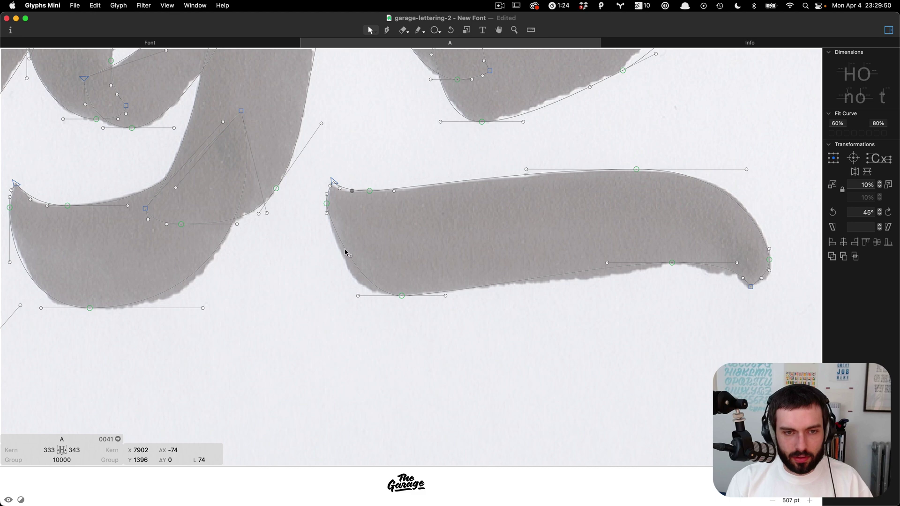
{"action": "left_click_drag", "start_coordinate": [344, 250], "coordinate": [349, 278]}
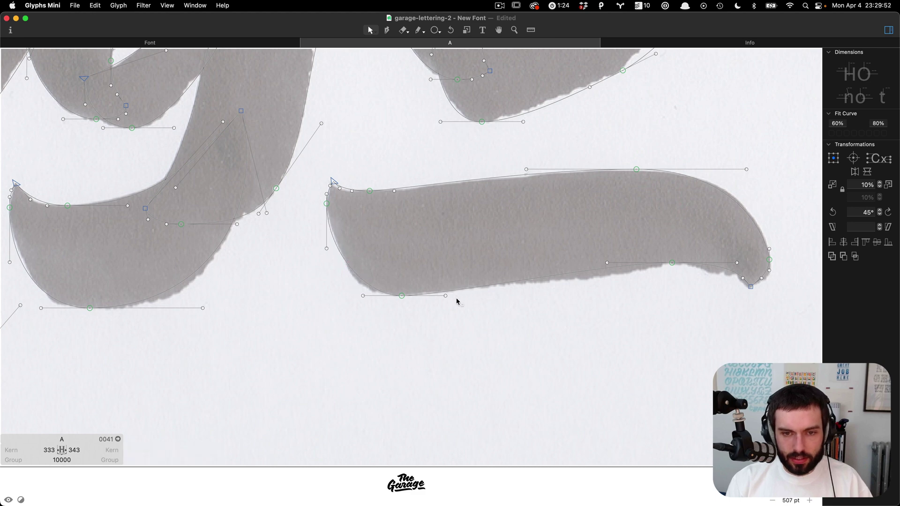
Lengthen the handles along the second underline's lower edge to 477 and 505, and move its right-hand node to X 9269, Y 1081.
{"action": "left_click_drag", "start_coordinate": [445, 296], "coordinate": [515, 296]}
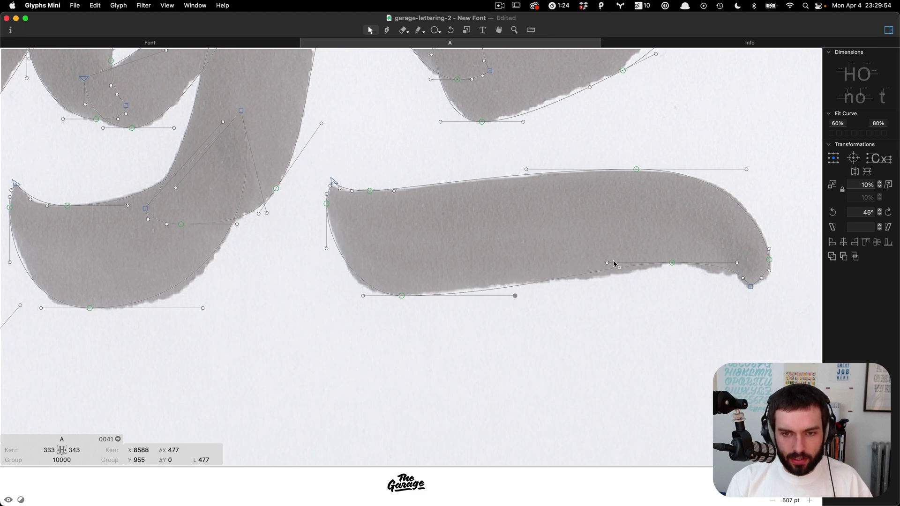
{"action": "left_click_drag", "start_coordinate": [607, 264], "coordinate": [551, 262]}
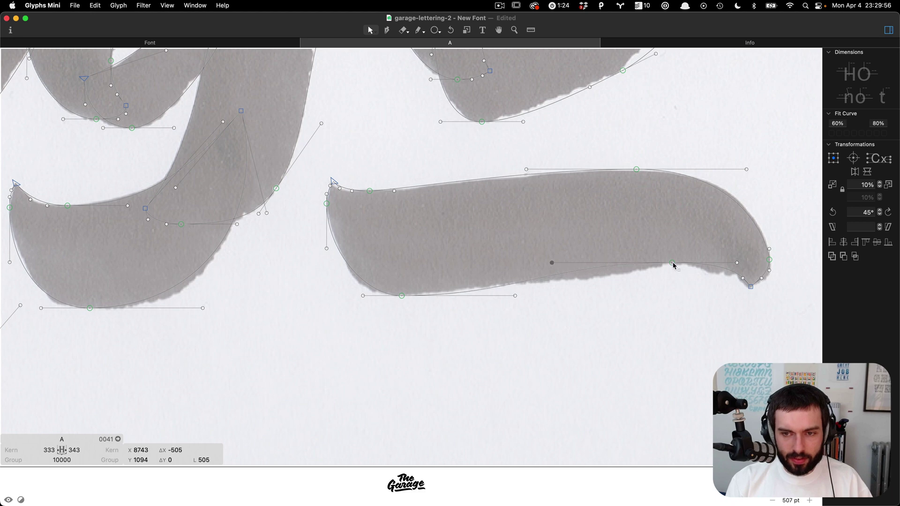
{"action": "left_click_drag", "start_coordinate": [673, 264], "coordinate": [678, 268]}
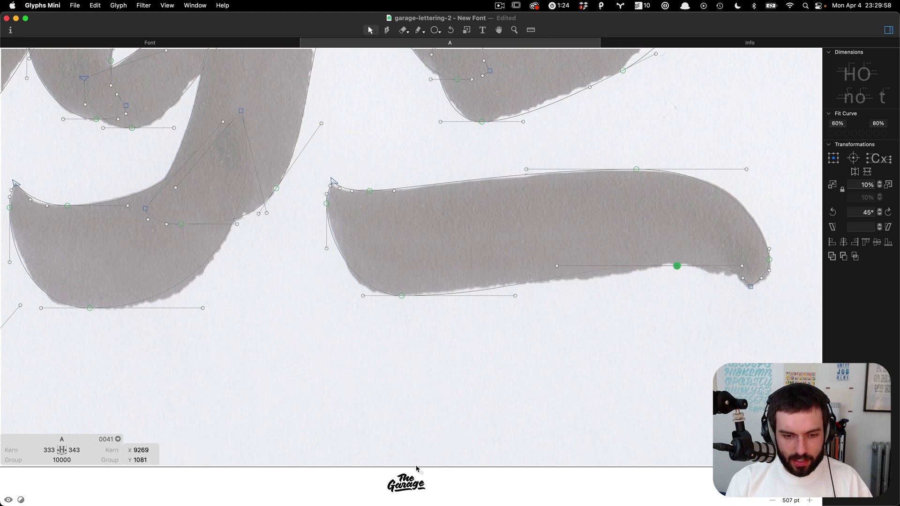
Enlarge the preview area below the canvas to show the lettering at a bigger size.
{"action": "left_click_drag", "start_coordinate": [417, 467], "coordinate": [410, 396]}
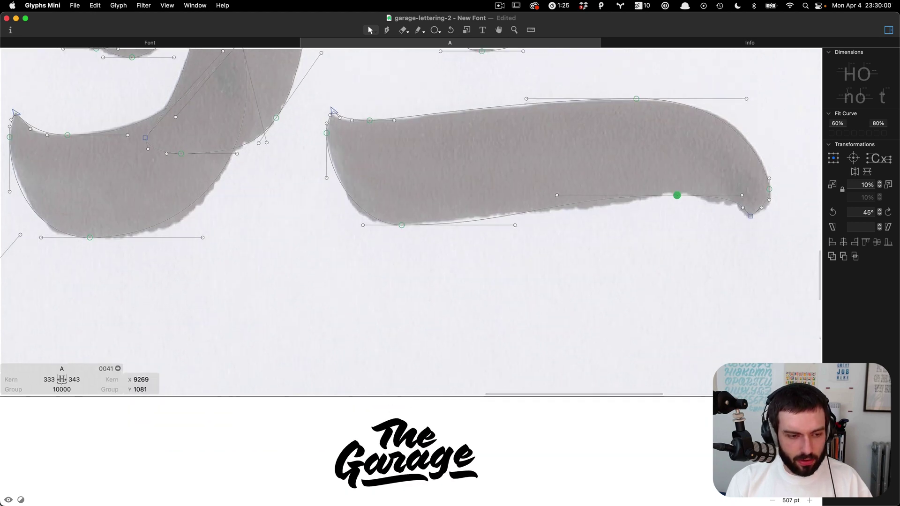
{"action": "left_click", "coordinate": [9, 500]}
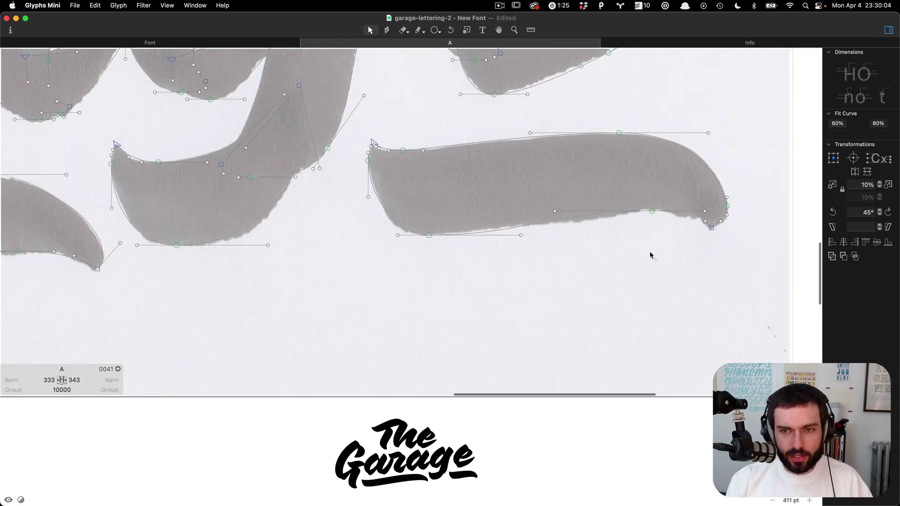
Adjust the curve at the second underline's right shoulder and set the upper-left node's right handle length to 209.
{"action": "scroll", "coordinate": [742, 173], "scroll_direction": "up", "scroll_amount": 3}
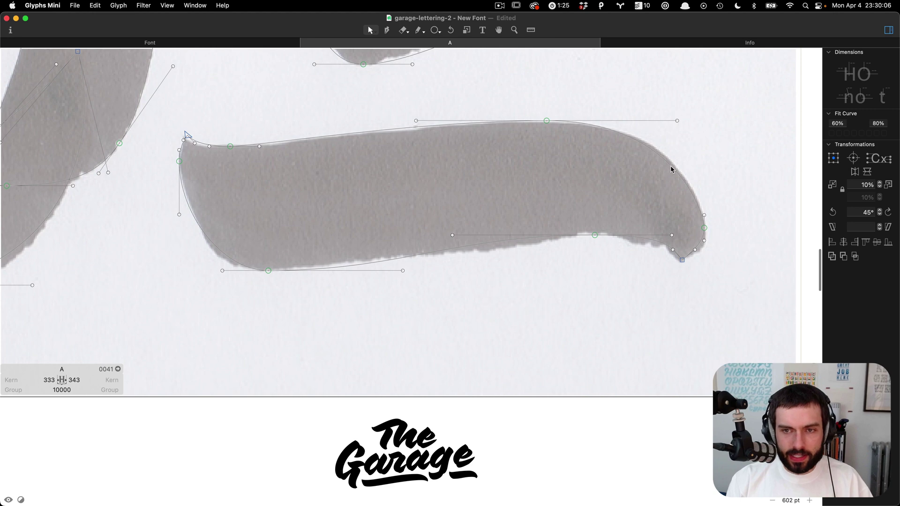
{"action": "mouse_move", "coordinate": [651, 151]}
{"action": "left_mouse_down"}
{"action": "mouse_move", "coordinate": [641, 143]}
{"action": "mouse_move", "coordinate": [653, 138]}
{"action": "mouse_move", "coordinate": [664, 153]}
{"action": "left_mouse_up"}
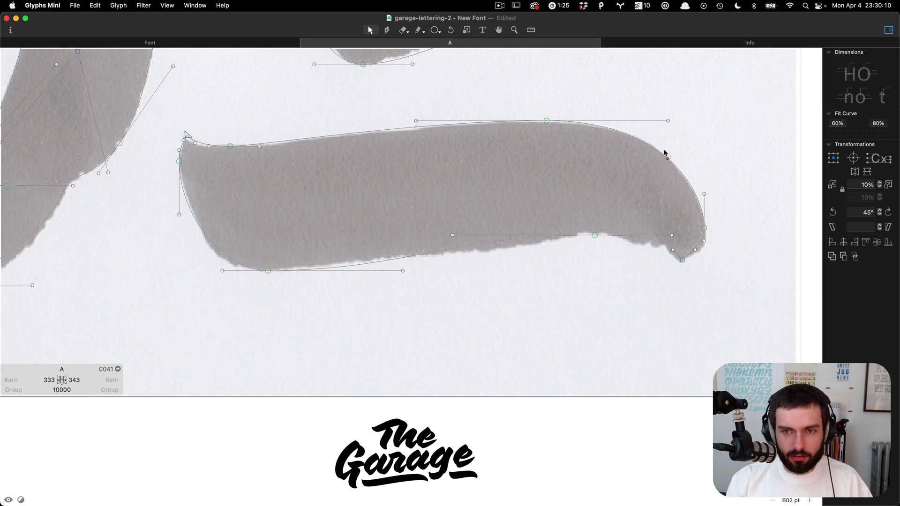
{"action": "scroll", "coordinate": [665, 153], "scroll_direction": "right", "scroll_amount": 2}
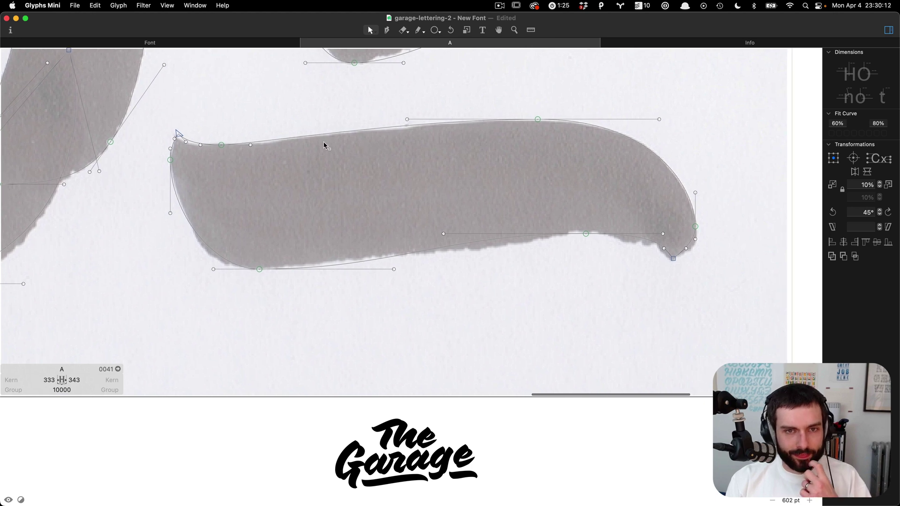
{"action": "left_click_drag", "start_coordinate": [250, 145], "coordinate": [281, 146]}
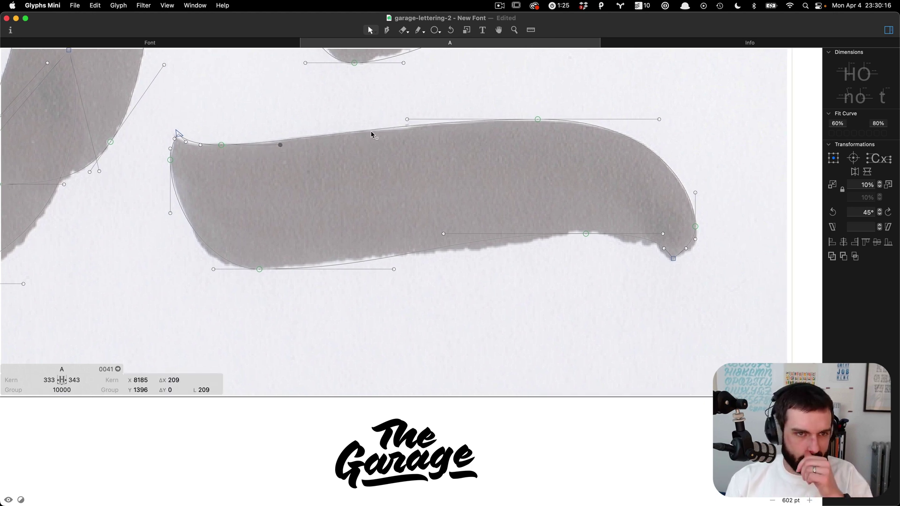
Shorten the second underline's lower-edge handles to 412 and 484, and reshape the lower curve leading into the right tip.
{"action": "scroll", "coordinate": [180, 139], "scroll_direction": "down", "scroll_amount": 5}
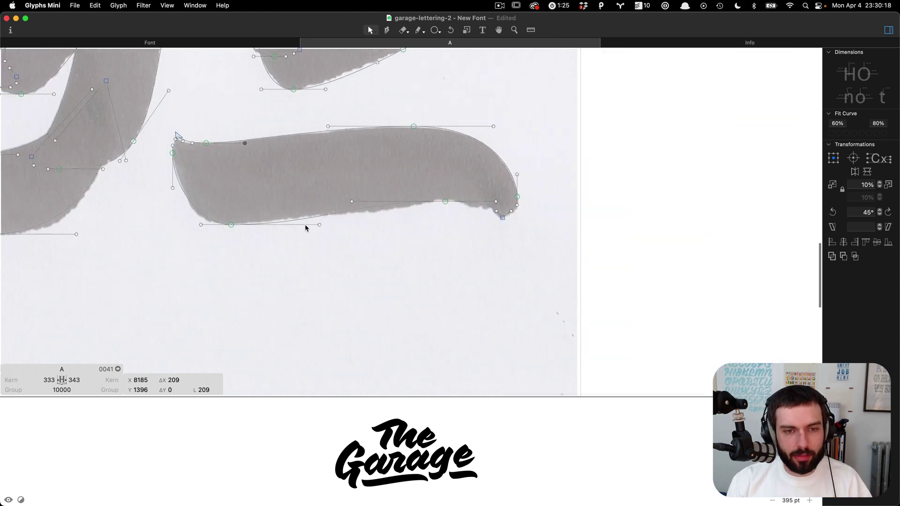
{"action": "scroll", "coordinate": [306, 225], "scroll_direction": "up", "scroll_amount": 4}
{"action": "left_click", "coordinate": [327, 228]}
{"action": "left_click_drag", "start_coordinate": [324, 230], "coordinate": [309, 230]}
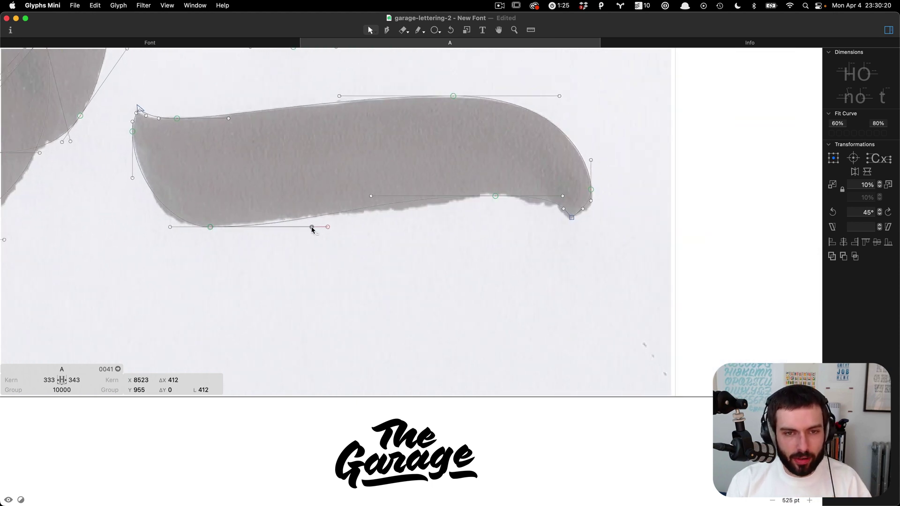
{"action": "left_click_drag", "start_coordinate": [372, 197], "coordinate": [376, 196]}
{"action": "scroll", "coordinate": [503, 194], "scroll_direction": "up", "scroll_amount": 1}
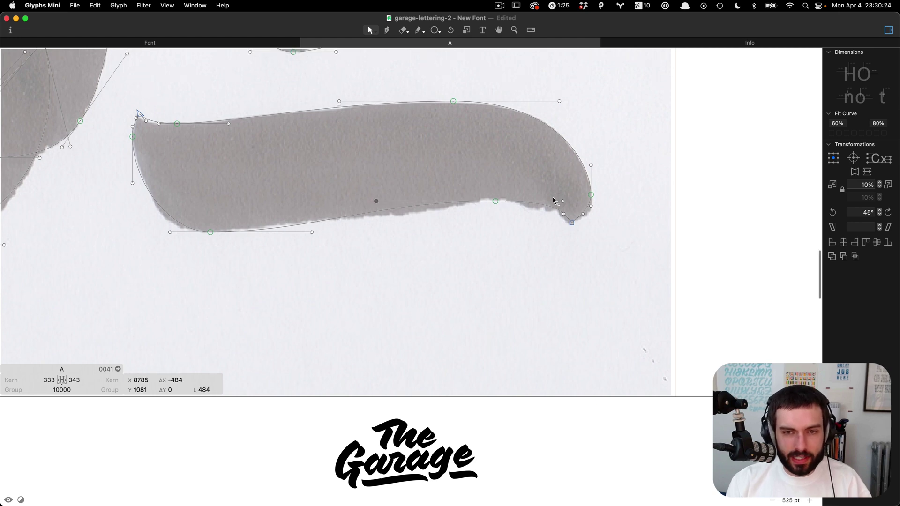
{"action": "left_click_drag", "start_coordinate": [563, 204], "coordinate": [549, 205]}
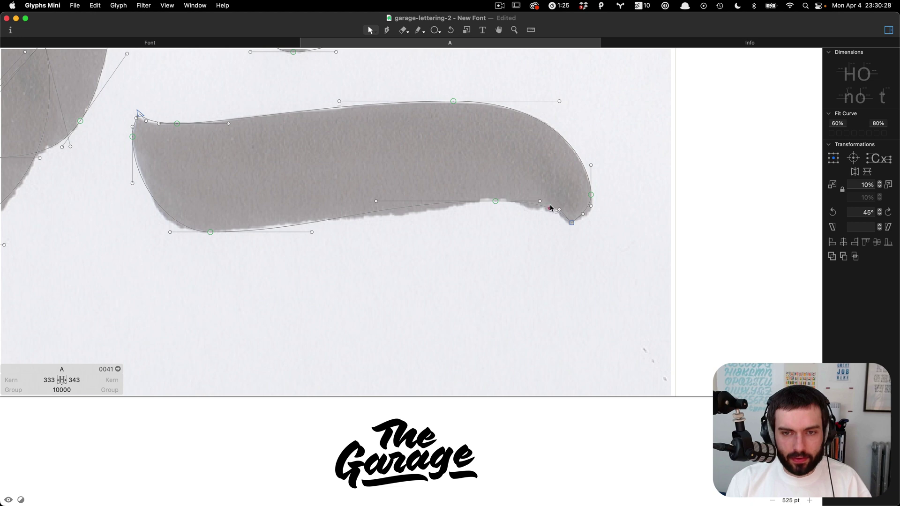
{"action": "scroll", "coordinate": [581, 78], "scroll_direction": "up", "scroll_amount": 2}
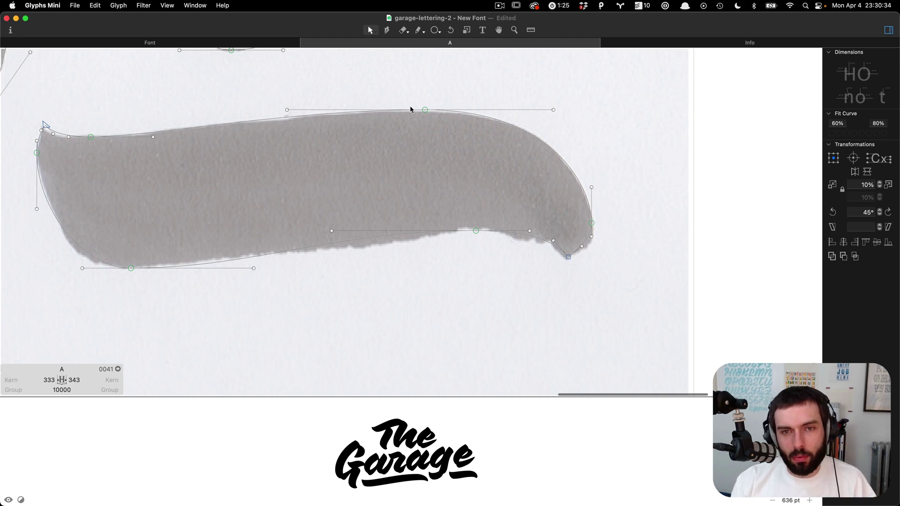
Move the node at the second underline's crest to X 9127, Y 1482 and adjust the right shoulder curve to the scan.
{"action": "left_click", "coordinate": [425, 110]}
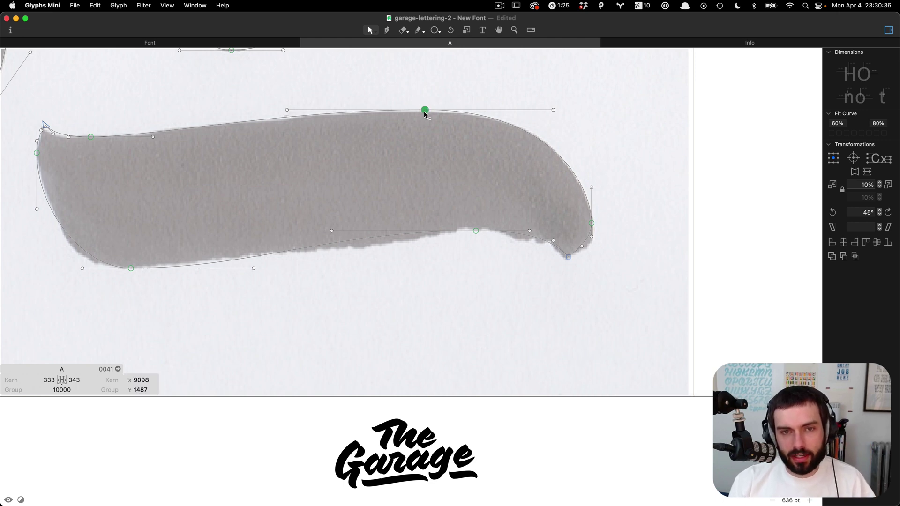
{"action": "key", "text": "Down"}
{"action": "key", "text": "Down"}
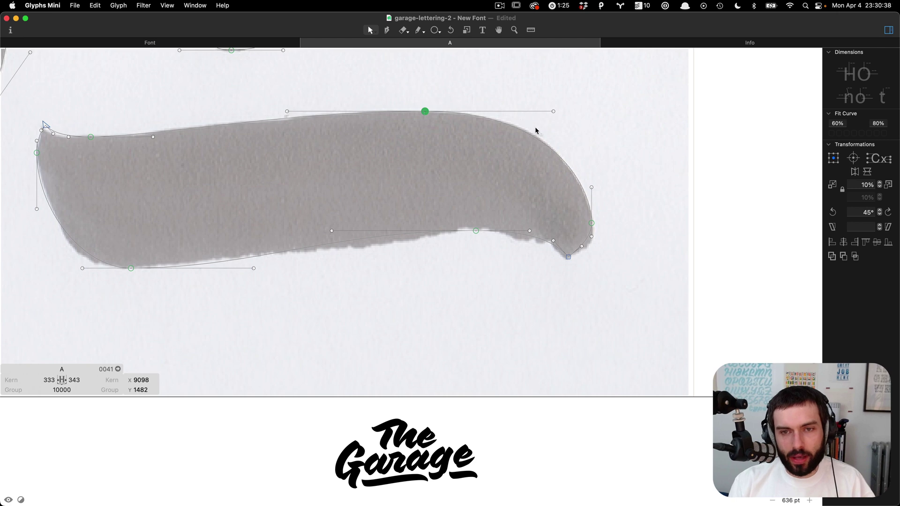
{"action": "left_click_drag", "start_coordinate": [560, 160], "coordinate": [534, 139]}
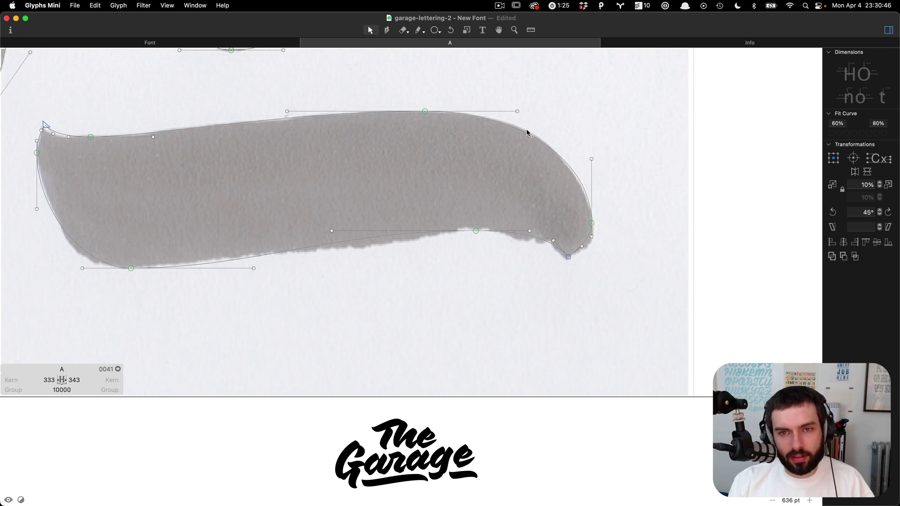
{"action": "left_click_drag", "start_coordinate": [526, 136], "coordinate": [552, 160]}
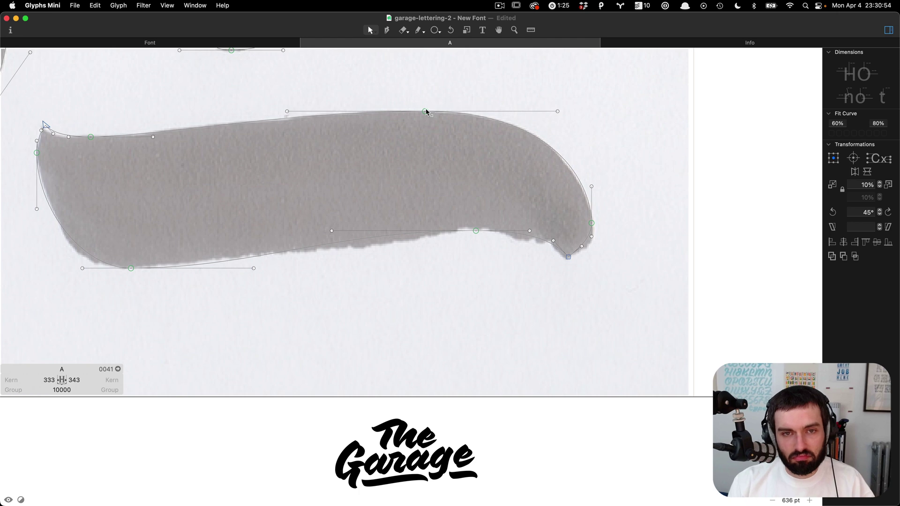
{"action": "left_click_drag", "start_coordinate": [425, 112], "coordinate": [433, 113]}
{"action": "scroll", "coordinate": [488, 136], "scroll_direction": "down", "scroll_amount": 6}
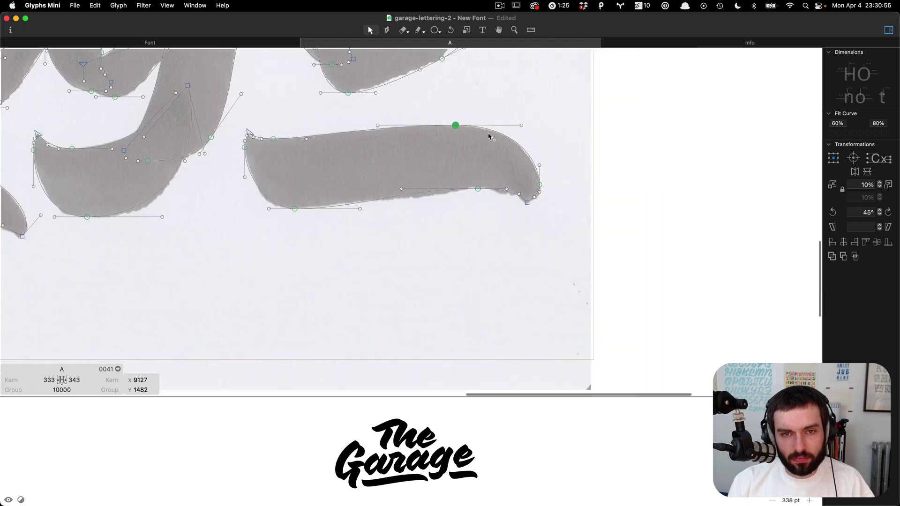
Examine the whole lettering as a filled shape with the Text tool, checking both underlines and the letter joins.
{"action": "key", "text": "t"}
{"action": "scroll", "coordinate": [598, 146], "scroll_direction": "down", "scroll_amount": 4}
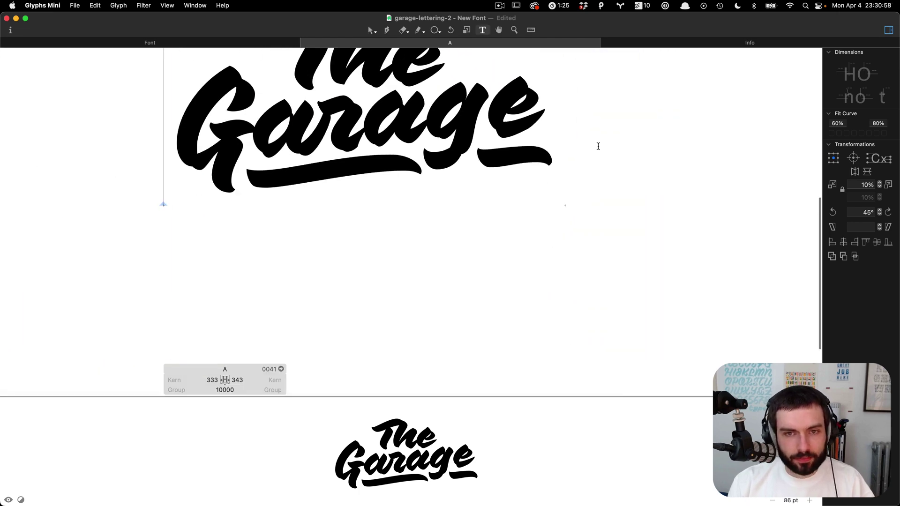
{"action": "scroll", "coordinate": [408, 120], "scroll_direction": "up", "scroll_amount": 3}
{"action": "scroll", "coordinate": [327, 145], "scroll_direction": "left", "scroll_amount": 3}
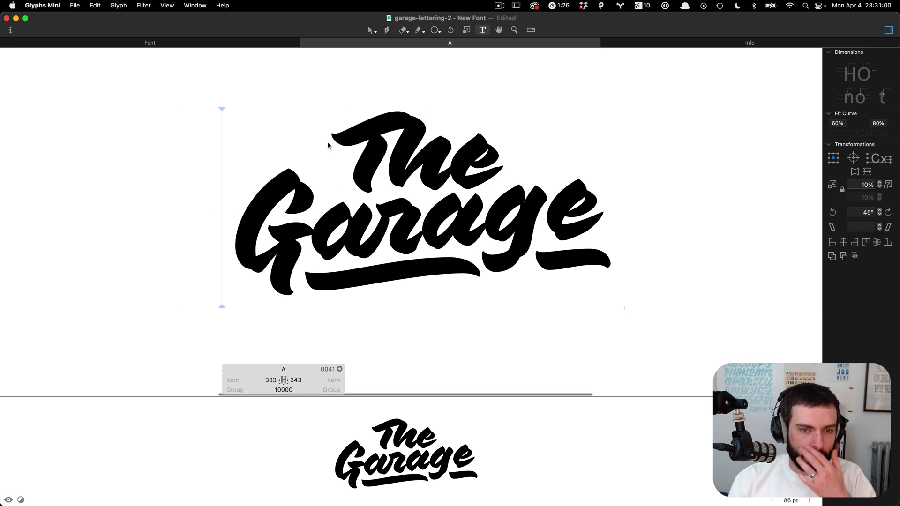
{"action": "scroll", "coordinate": [503, 200], "scroll_direction": "up", "scroll_amount": 7}
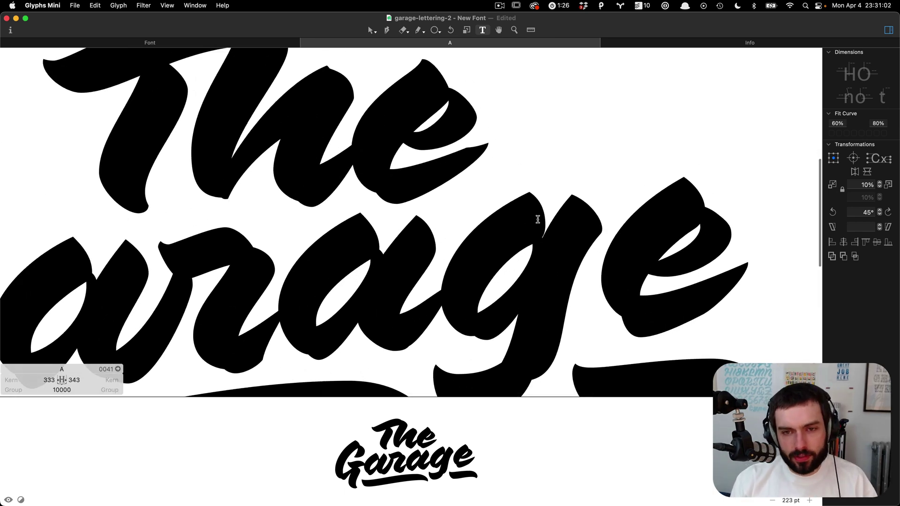
Return to outline editing and move the overlapping node at the g's bowl-to-stem join slightly up and to the right.
{"action": "key", "text": "Escape"}
{"action": "scroll", "coordinate": [337, 245], "scroll_direction": "up", "scroll_amount": 3}
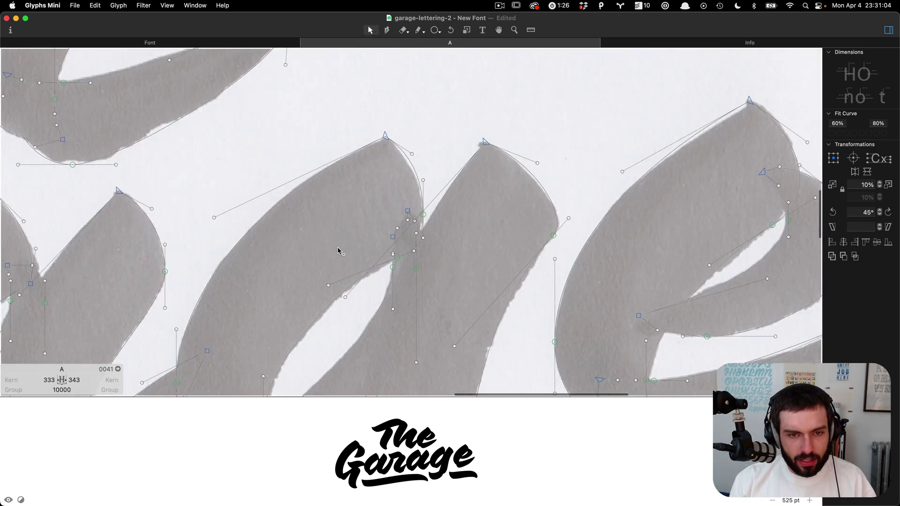
{"action": "left_click_drag", "start_coordinate": [435, 275], "coordinate": [441, 265]}
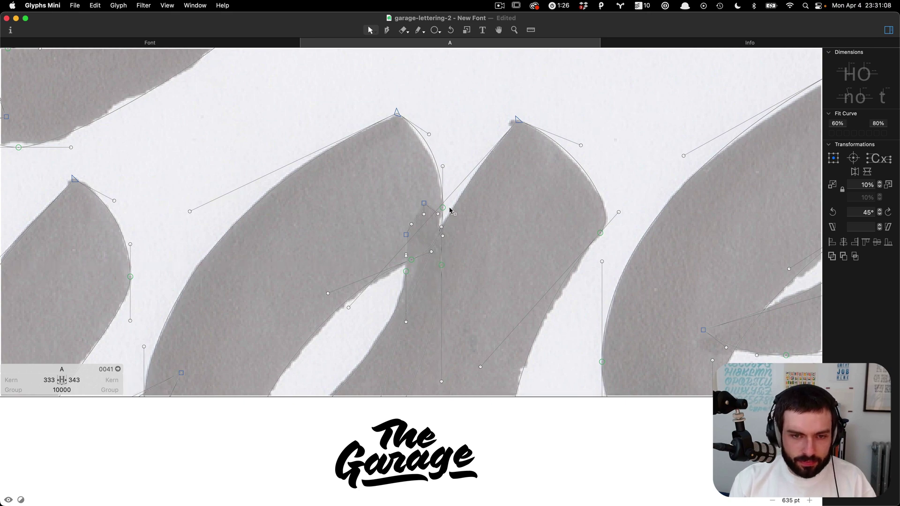
Nudge the smooth node on the right edge of the g's bowl slightly left and check the join as a filled shape.
{"action": "scroll", "coordinate": [450, 215], "scroll_direction": "down", "scroll_amount": 5}
{"action": "scroll", "coordinate": [456, 227], "scroll_direction": "up", "scroll_amount": 4}
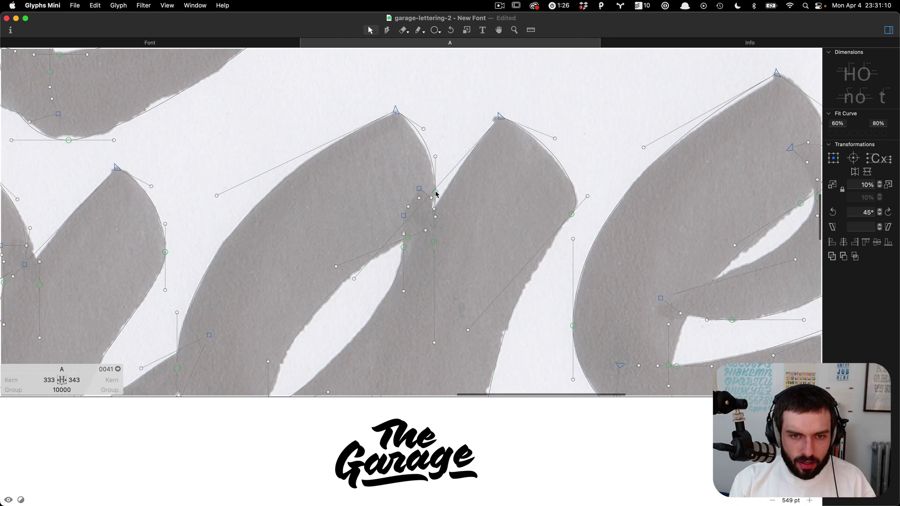
{"action": "left_click_drag", "start_coordinate": [436, 193], "coordinate": [432, 194]}
{"action": "key", "text": "t"}
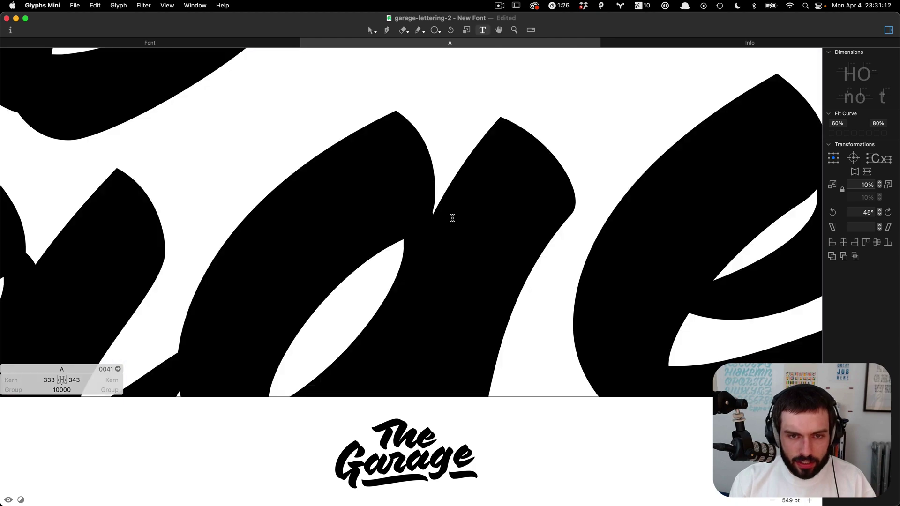
{"action": "scroll", "coordinate": [452, 218], "scroll_direction": "down", "scroll_amount": 5}
{"action": "scroll", "coordinate": [453, 222], "scroll_direction": "left", "scroll_amount": 2}
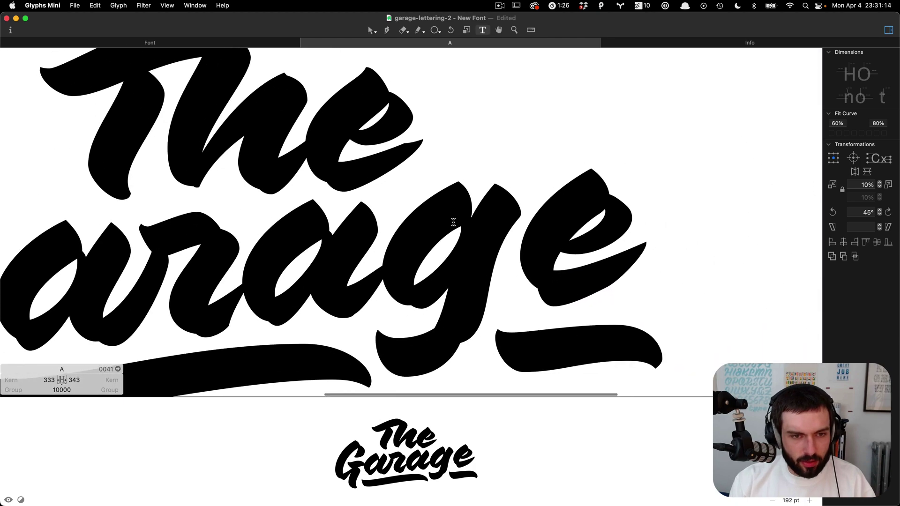
{"action": "scroll", "coordinate": [453, 222], "scroll_direction": "left", "scroll_amount": 1}
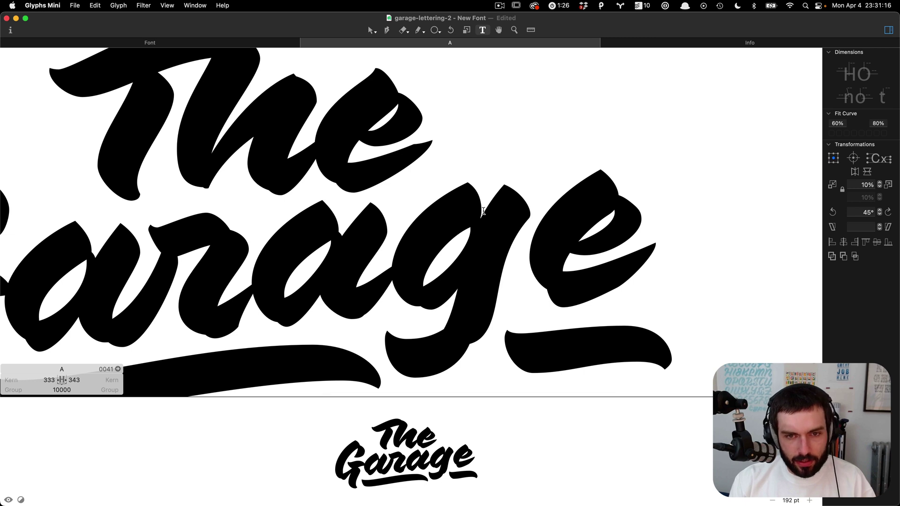
{"action": "scroll", "coordinate": [486, 207], "scroll_direction": "up", "scroll_amount": 5}
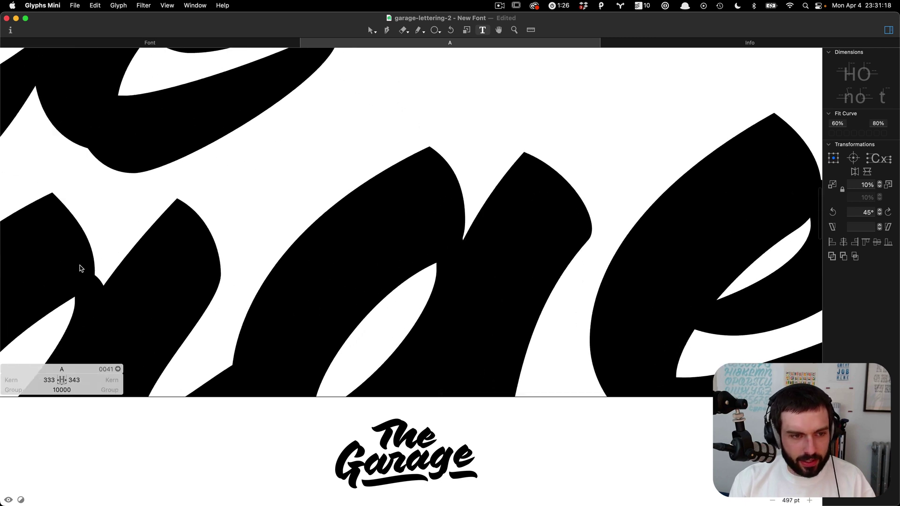
Move the g bowl's right-edge node inward to about X 7525, Y 2763 to fit the scan, and preview the filled join.
{"action": "double_click", "coordinate": [484, 235]}
{"action": "scroll", "coordinate": [294, 232], "scroll_direction": "down", "scroll_amount": 5}
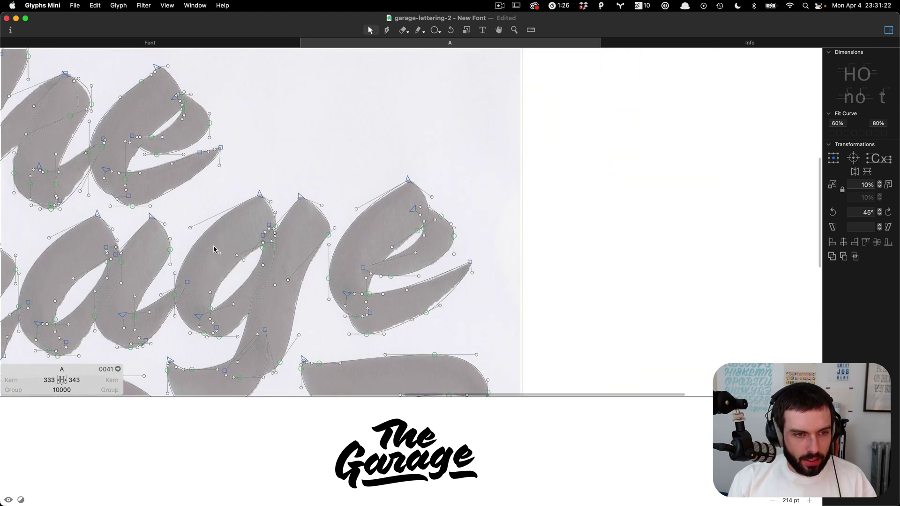
{"action": "scroll", "coordinate": [261, 237], "scroll_direction": "up", "scroll_amount": 4}
{"action": "scroll", "coordinate": [415, 252], "scroll_direction": "down", "scroll_amount": 6}
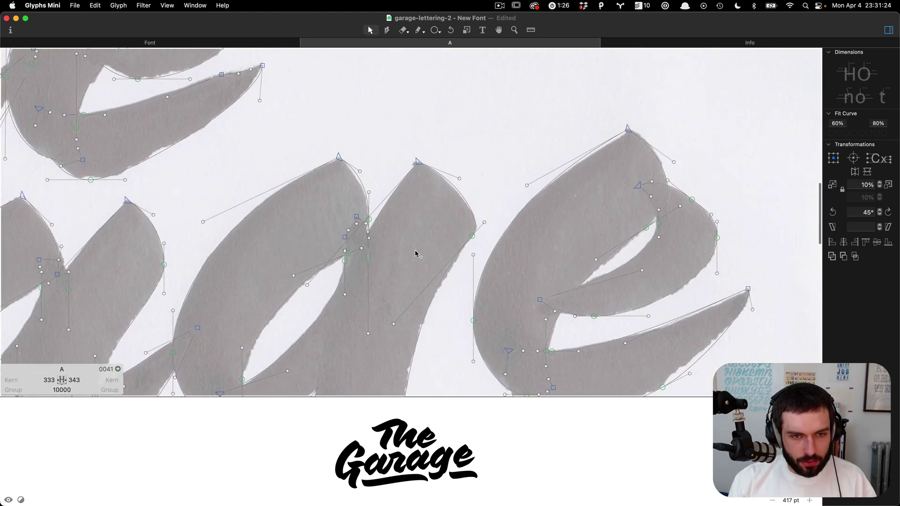
{"action": "scroll", "coordinate": [411, 254], "scroll_direction": "up", "scroll_amount": 4}
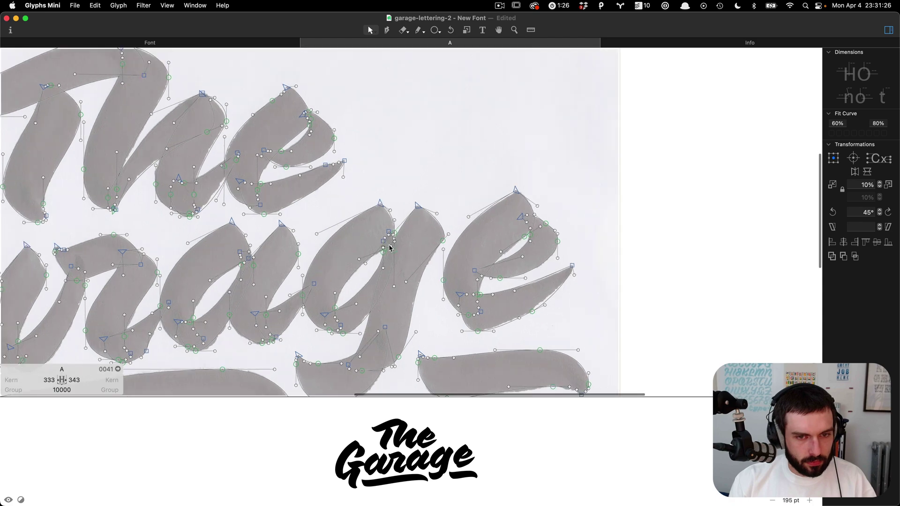
{"action": "scroll", "coordinate": [377, 268], "scroll_direction": "up", "scroll_amount": 5}
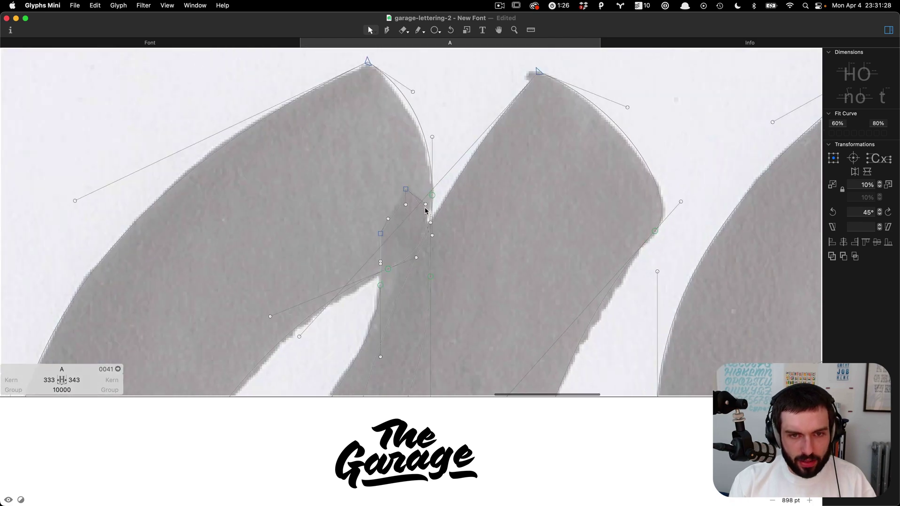
{"action": "left_click_drag", "start_coordinate": [432, 196], "coordinate": [425, 195]}
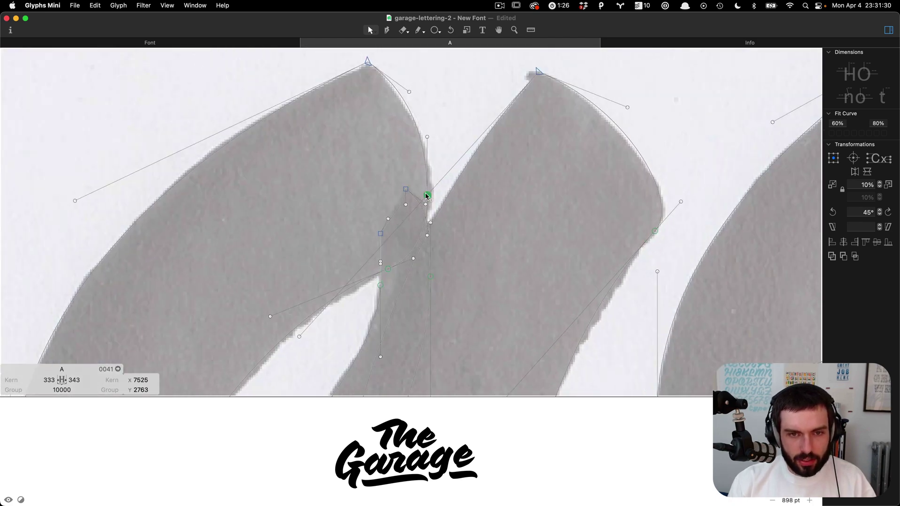
{"action": "left_click", "coordinate": [436, 215]}
{"action": "left_click", "coordinate": [404, 203]}
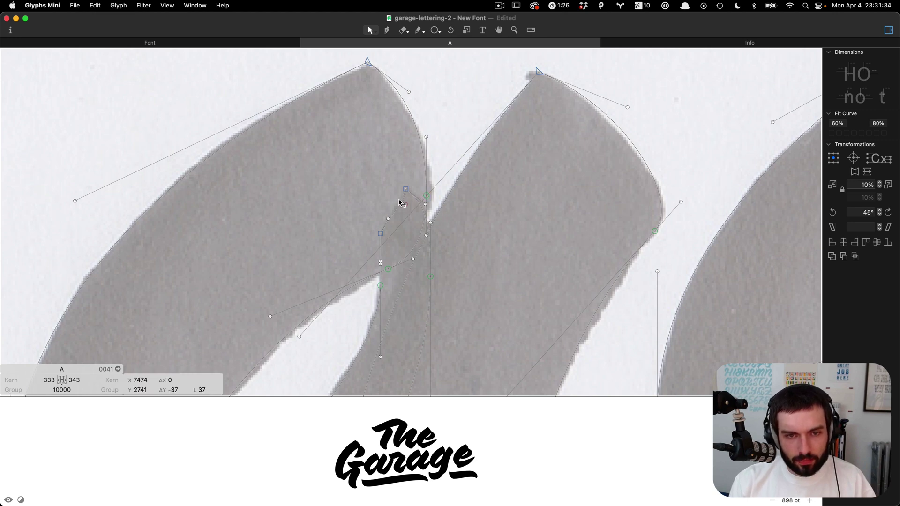
{"action": "key", "text": "t"}
{"action": "scroll", "coordinate": [437, 225], "scroll_direction": "down", "scroll_amount": 3}
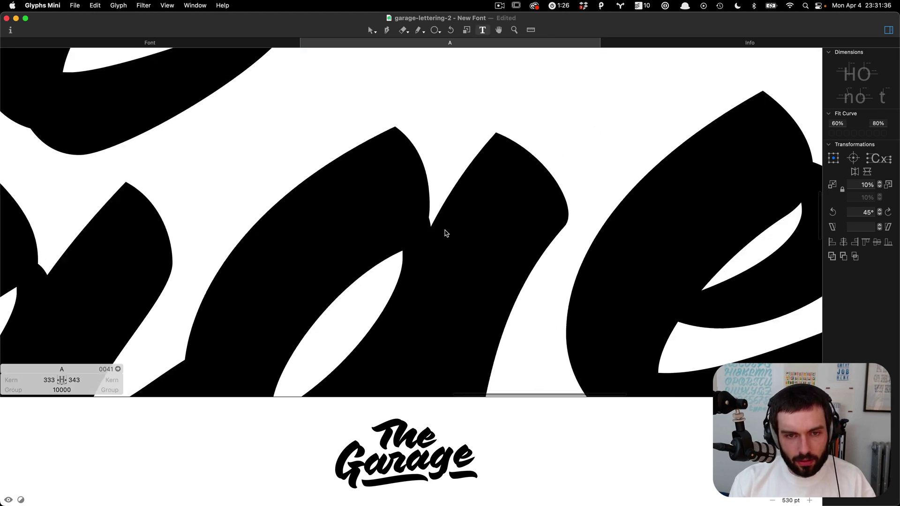
Return to outline editing and shift the upper corner node inside the g's bowl-to-stem overlap slightly left.
{"action": "key", "text": "v"}
{"action": "left_click_drag", "start_coordinate": [197, 257], "coordinate": [197, 243]}
{"action": "left_click_drag", "start_coordinate": [181, 205], "coordinate": [173, 207]}
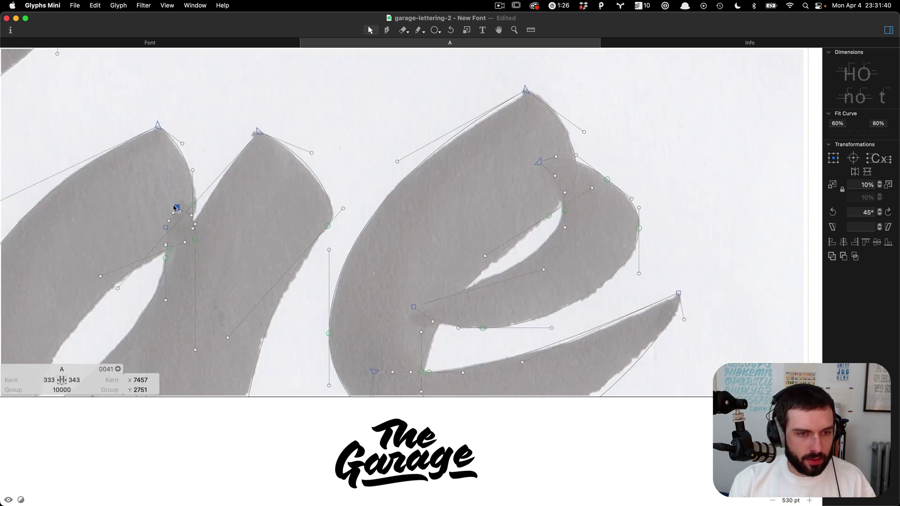
Scale the smooth node at the top of the g's counter together with both its handles to 370 wide by 215 high.
{"action": "left_click", "coordinate": [184, 243]}
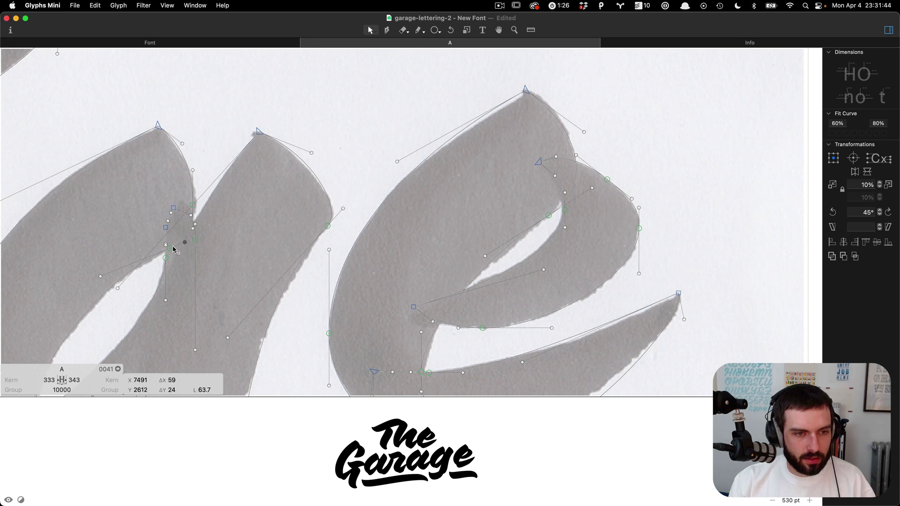
{"action": "left_click", "coordinate": [171, 248], "text": "shift"}
{"action": "left_click", "coordinate": [102, 277], "text": "shift"}
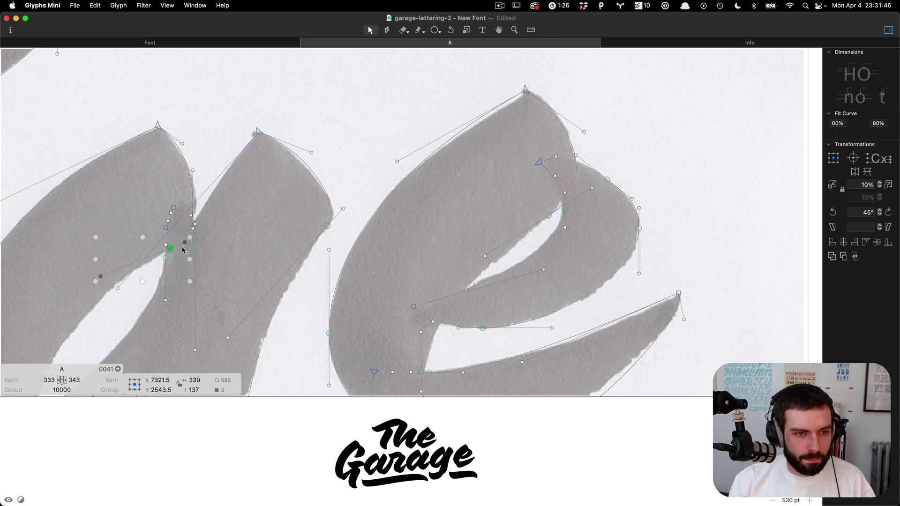
{"action": "left_click_drag", "start_coordinate": [190, 239], "coordinate": [186, 236]}
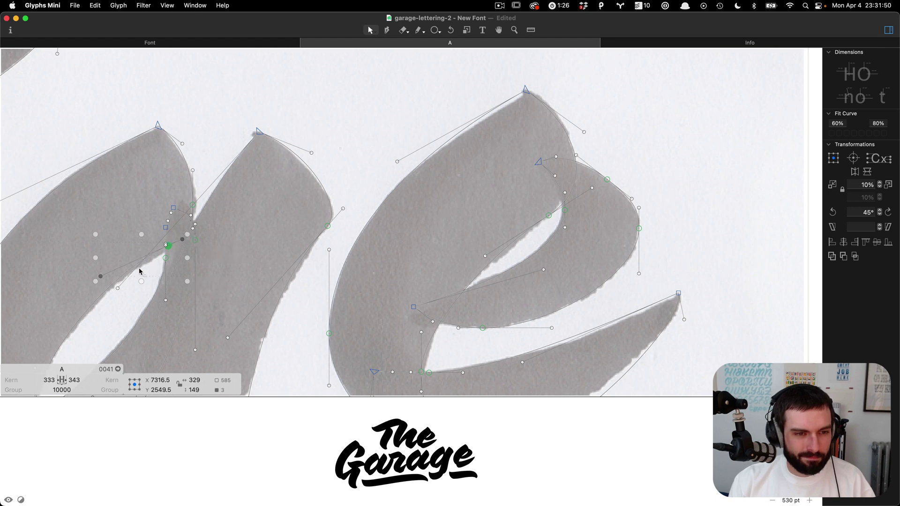
{"action": "left_click_drag", "start_coordinate": [94, 283], "coordinate": [86, 299]}
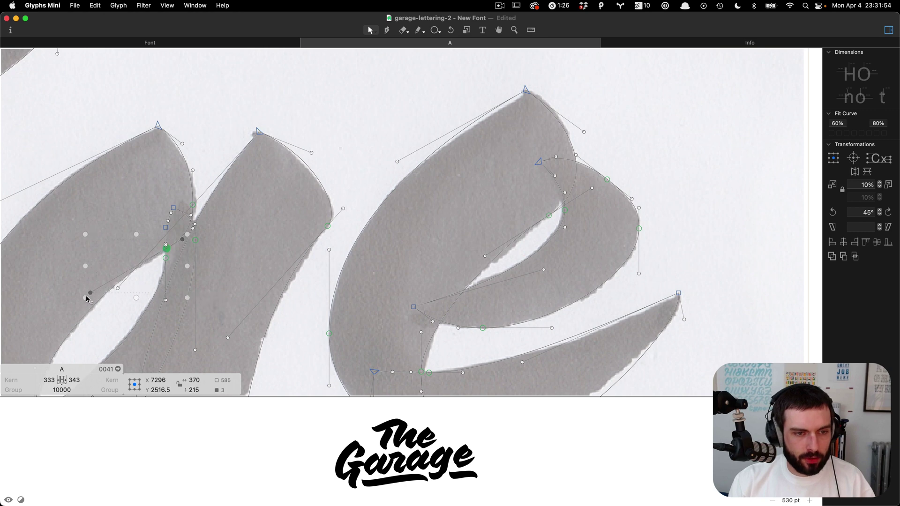
Examine the whole lettering as a filled shape with the Text tool, checking the g's join and both underlines.
{"action": "scroll", "coordinate": [248, 232], "scroll_direction": "down", "scroll_amount": 5}
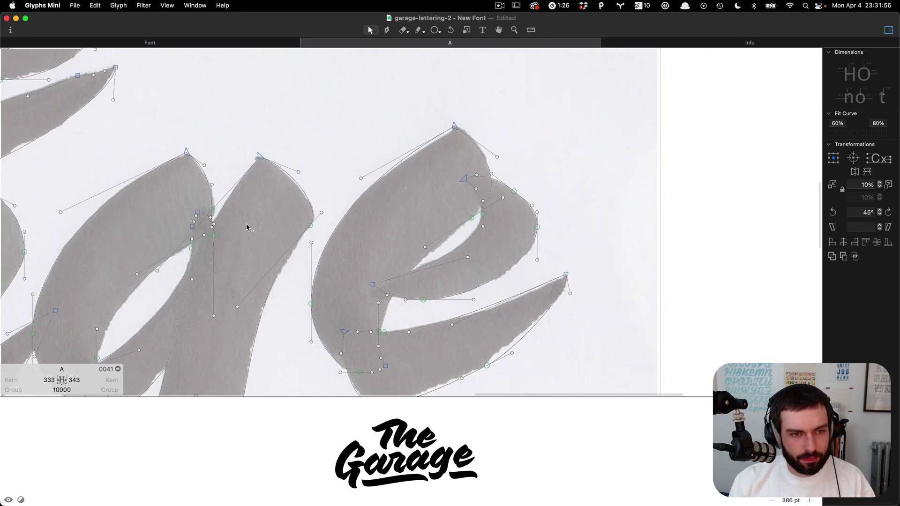
{"action": "key", "text": "t"}
{"action": "scroll", "coordinate": [248, 225], "scroll_direction": "down", "scroll_amount": 5}
{"action": "scroll", "coordinate": [247, 227], "scroll_direction": "left", "scroll_amount": 3}
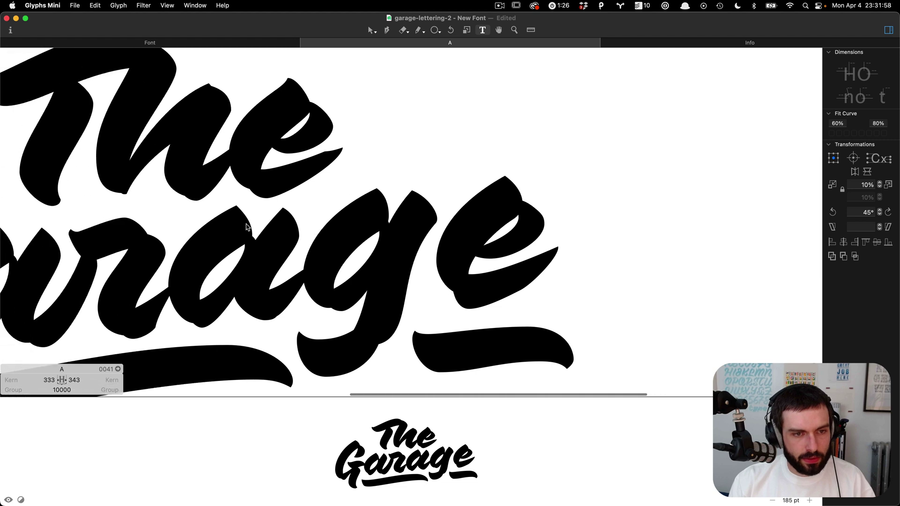
{"action": "scroll", "coordinate": [247, 228], "scroll_direction": "left", "scroll_amount": 1}
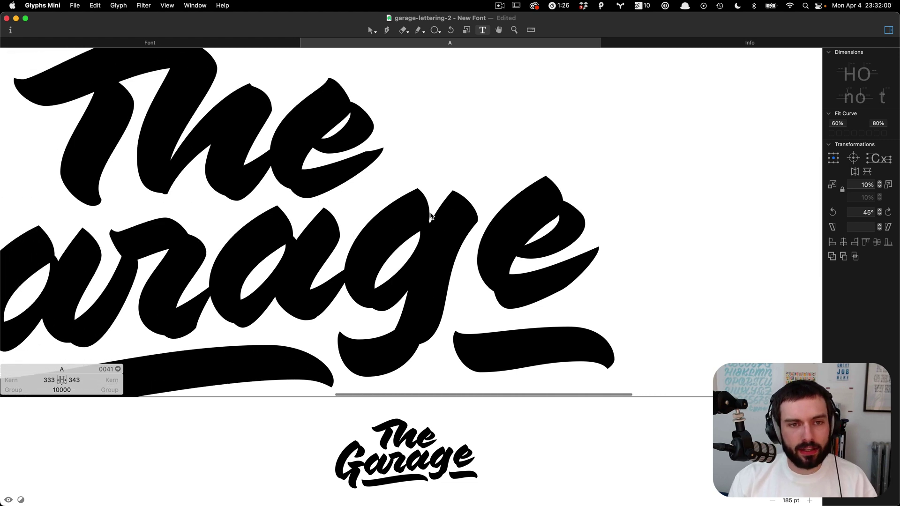
{"action": "scroll", "coordinate": [431, 215], "scroll_direction": "down", "scroll_amount": 2}
{"action": "scroll", "coordinate": [431, 216], "scroll_direction": "left", "scroll_amount": 3}
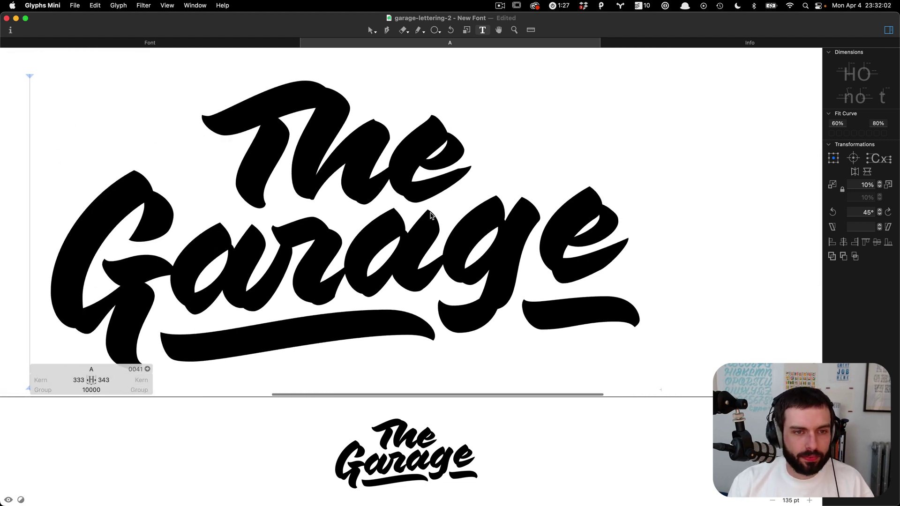
{"action": "scroll", "coordinate": [502, 232], "scroll_direction": "down", "scroll_amount": 2}
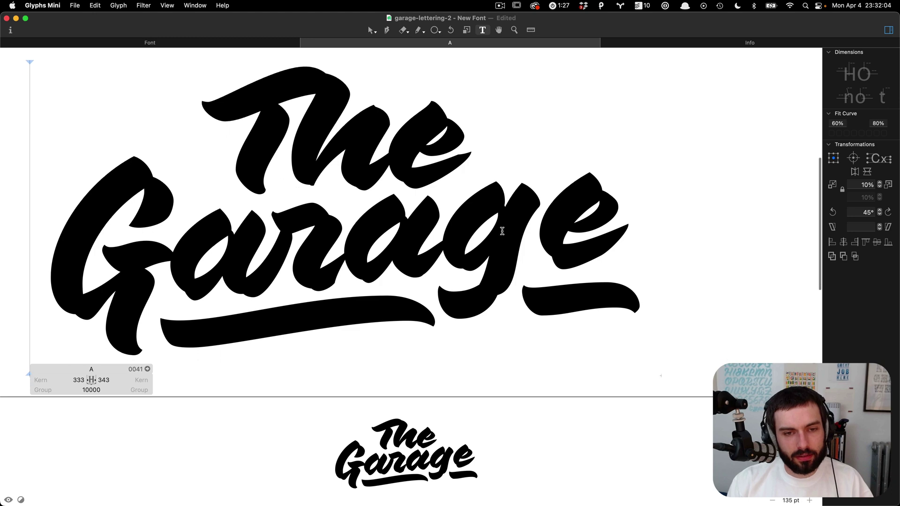
{"action": "scroll", "coordinate": [502, 231], "scroll_direction": "down", "scroll_amount": 2}
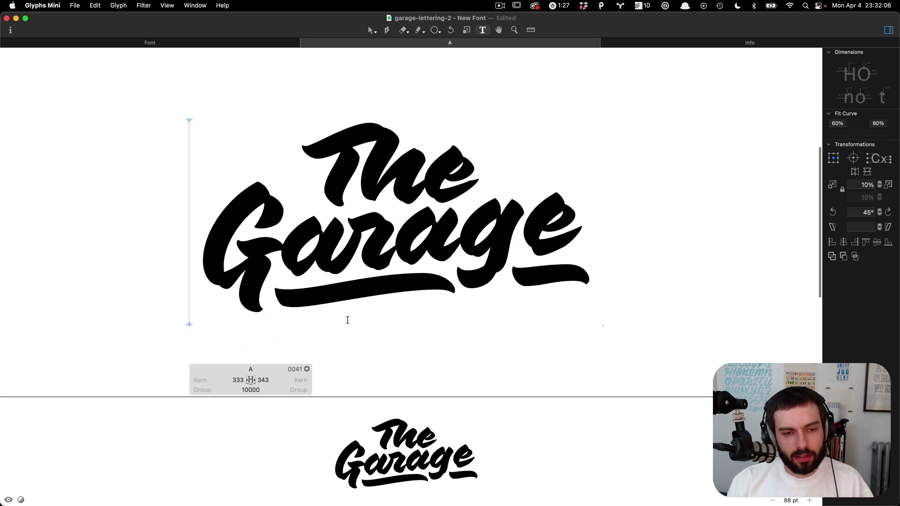
Return to outline editing and move the smooth node on the first underline's lower-left curve to X 2233, Y 502.
{"action": "scroll", "coordinate": [259, 307], "scroll_direction": "up", "scroll_amount": 3}
{"action": "key", "text": "Escape"}
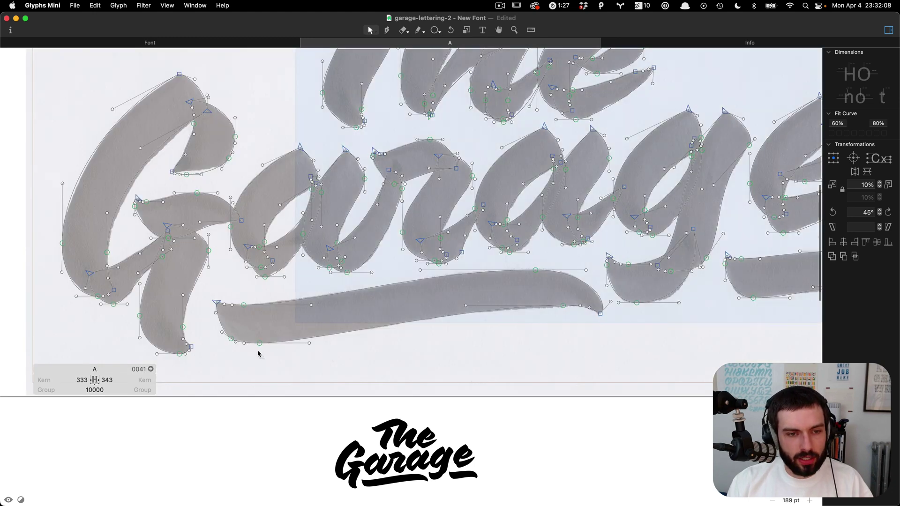
{"action": "scroll", "coordinate": [260, 354], "scroll_direction": "up", "scroll_amount": 3}
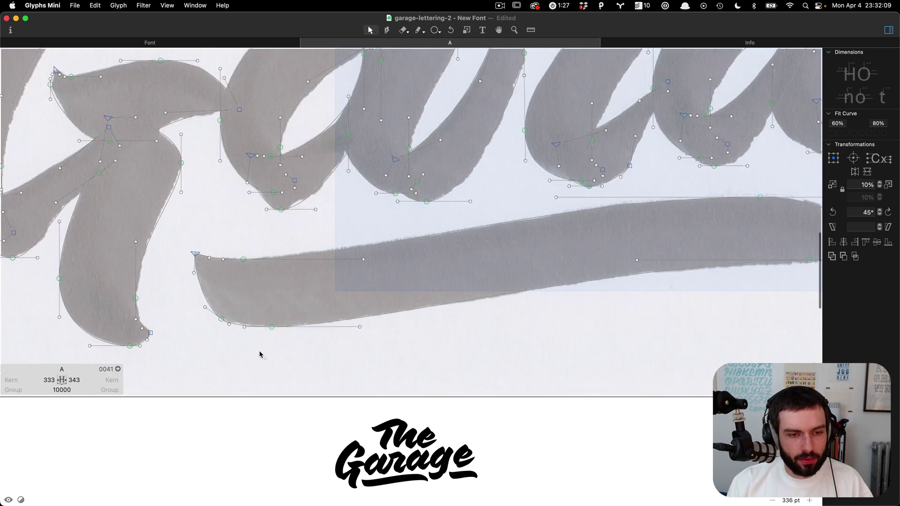
{"action": "left_click", "coordinate": [222, 320]}
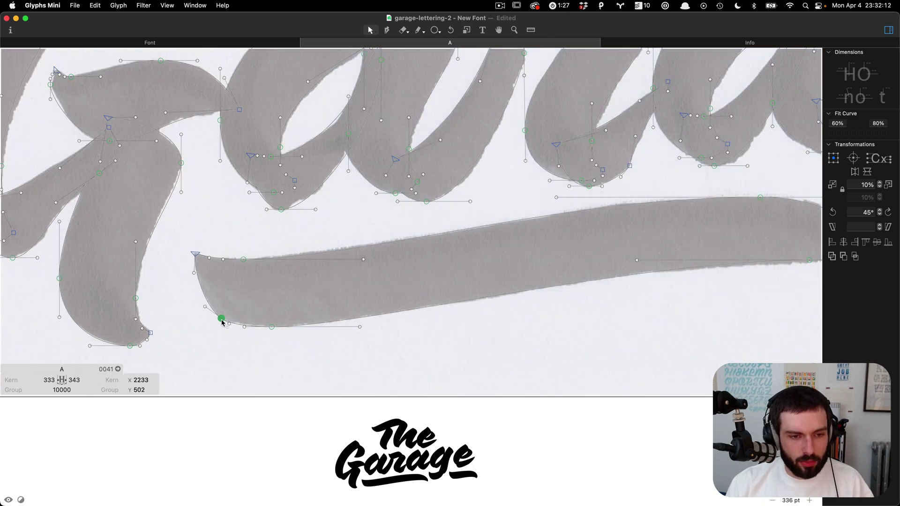
{"action": "left_click", "coordinate": [217, 292]}
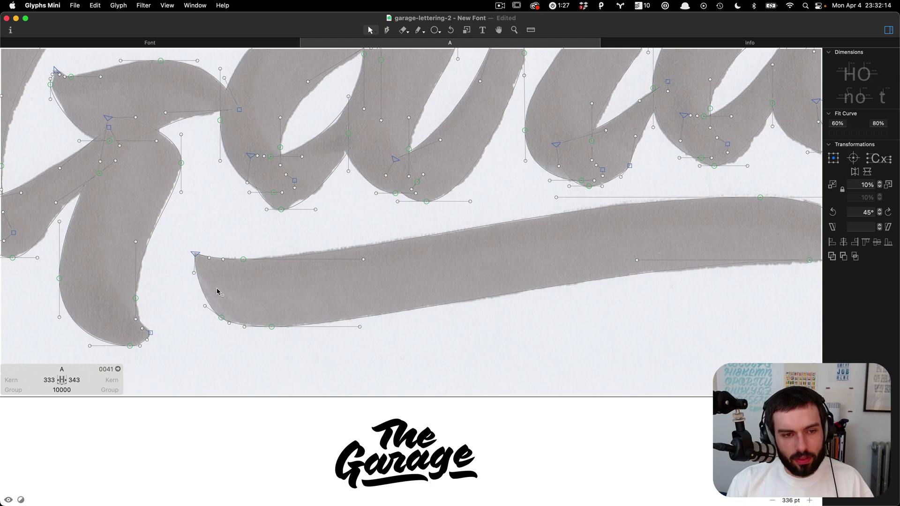
Preview the complete lettering as a filled shape again, checking the first underline's rounded start against the letters.
{"action": "scroll", "coordinate": [217, 291], "scroll_direction": "down", "scroll_amount": 3}
{"action": "key", "text": "t"}
{"action": "scroll", "coordinate": [282, 291], "scroll_direction": "down", "scroll_amount": 4}
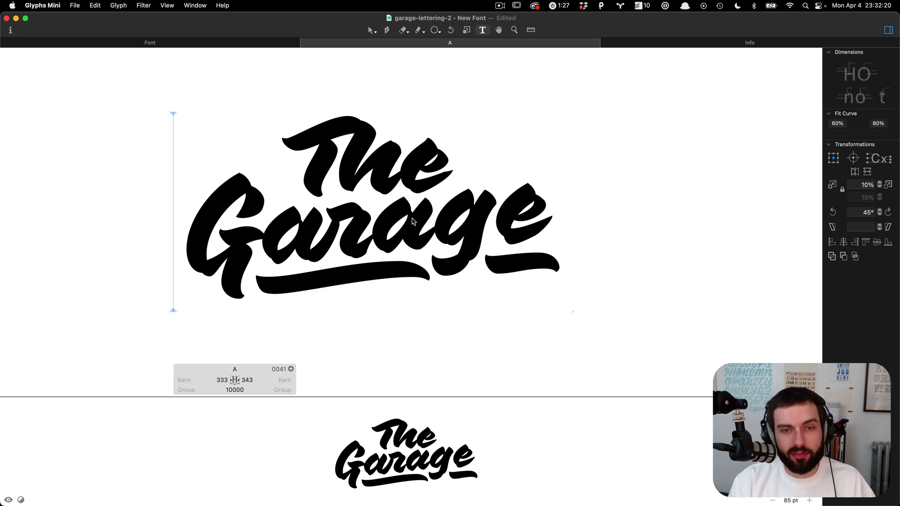
{"action": "scroll", "coordinate": [438, 204], "scroll_direction": "up", "scroll_amount": 3}
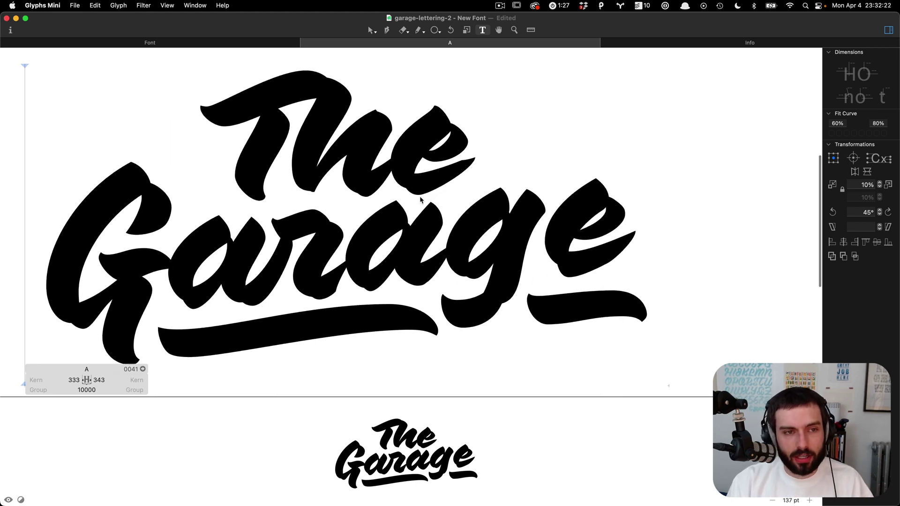
{"action": "scroll", "coordinate": [420, 200], "scroll_direction": "down", "scroll_amount": 1}
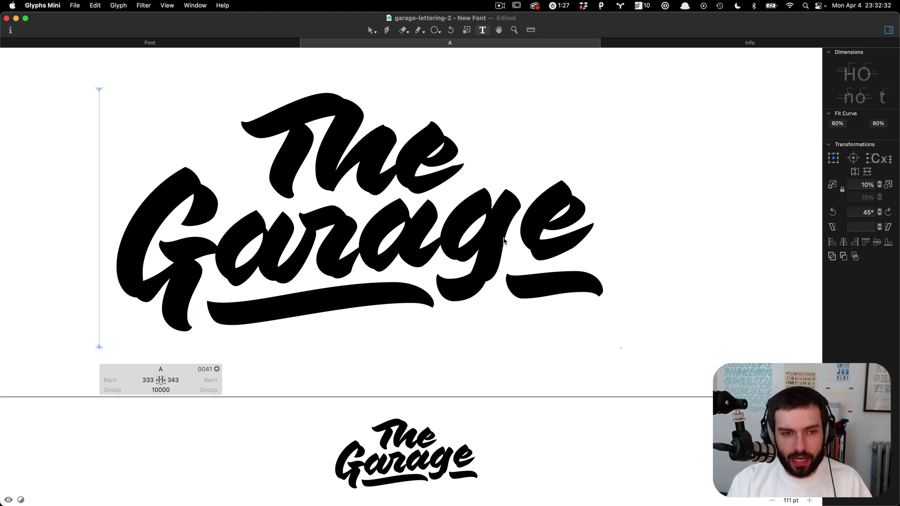
Move the Glyphs Mini desktop beside Desktop 10 and switch to the Adobe Illustrator document with the two "The" versions.
{"action": "key", "text": "ctrl+Left"}
{"action": "key", "text": "ctrl+Right"}
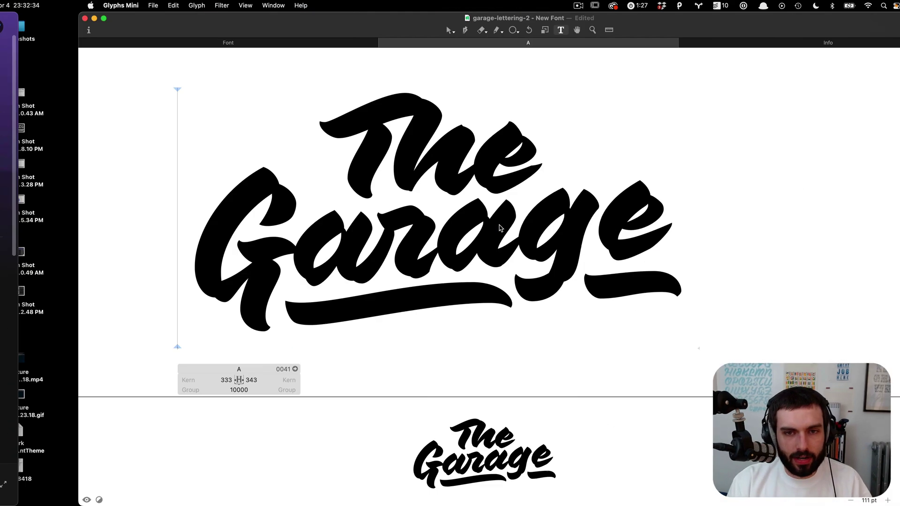
{"action": "key", "text": "super+Tab"}
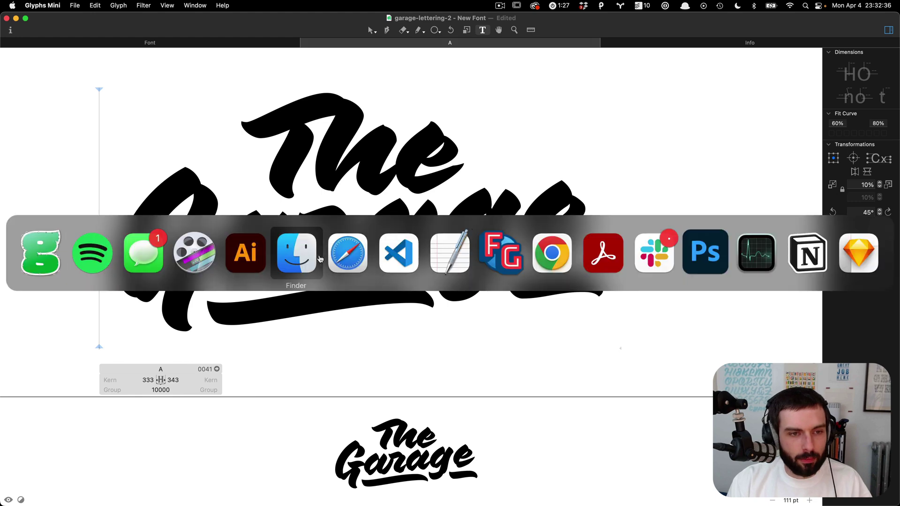
{"action": "key", "text": "Escape"}
{"action": "key", "text": "ctrl+Up"}
{"action": "mouse_move", "coordinate": [533, 18]}
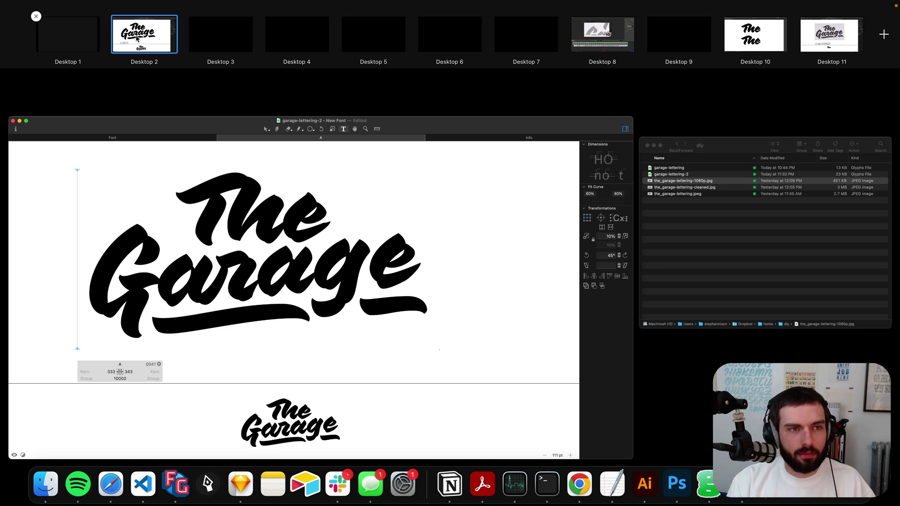
{"action": "left_click_drag", "start_coordinate": [157, 41], "coordinate": [686, 35]}
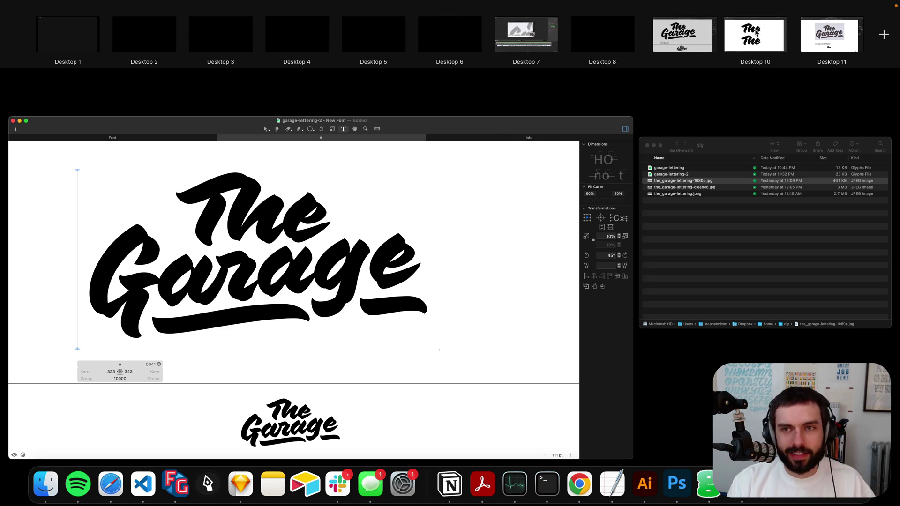
{"action": "left_click", "coordinate": [739, 44]}
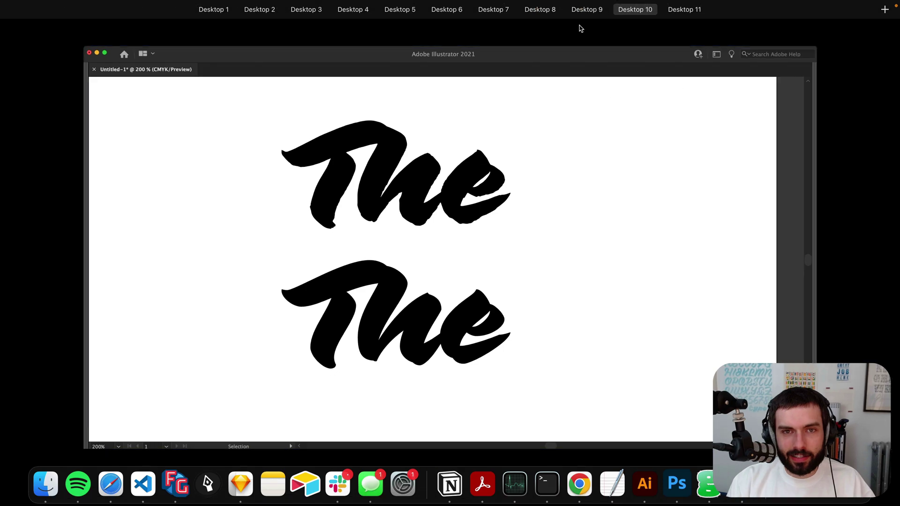
View the earlier garage-lettering document on Desktop 11 and go back to Desktop 9 with the diy folder open in Finder.
{"action": "key", "text": "ctrl+Right"}
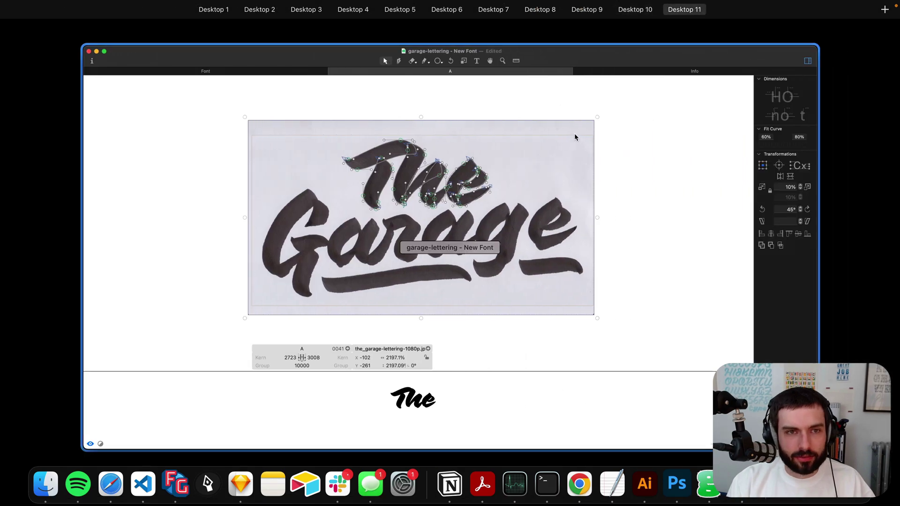
{"action": "key", "text": "ctrl+Left"}
{"action": "key", "text": "ctrl+Left"}
{"action": "left_click", "coordinate": [660, 119]}
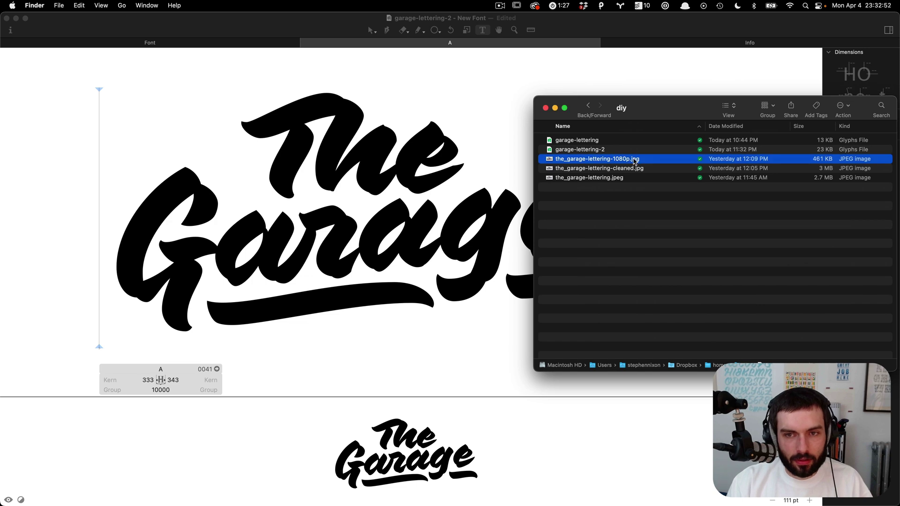
Preview the original scan the_garage-lettering-1080p.jpg for comparison and return to the garage-lettering-2 document in Glyphs Mini.
{"action": "key", "text": "space"}
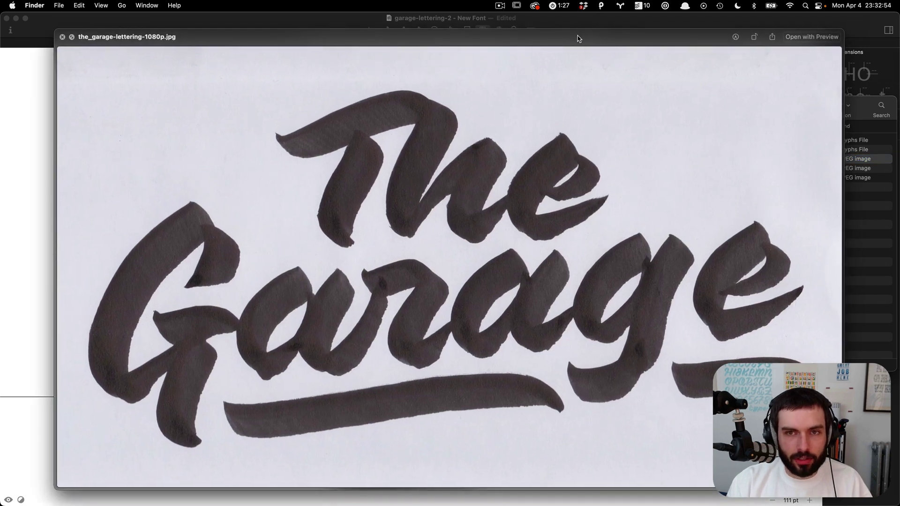
{"action": "left_click_drag", "start_coordinate": [578, 38], "coordinate": [561, 45]}
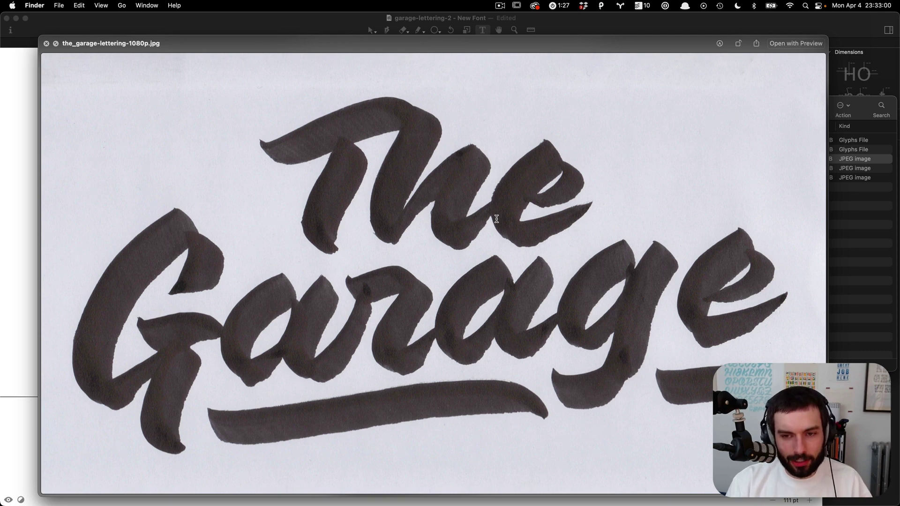
{"action": "left_click", "coordinate": [17, 202]}
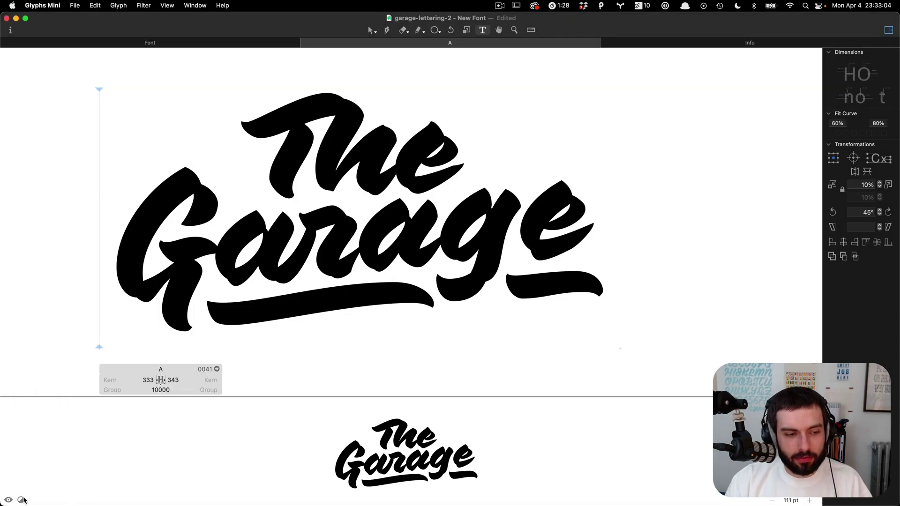
Hide the glyph preview area and examine the complete filled lettering on the enlarged canvas, from the capital T to both underlines.
{"action": "left_click", "coordinate": [9, 500]}
{"action": "scroll", "coordinate": [393, 357], "scroll_direction": "left", "scroll_amount": 3}
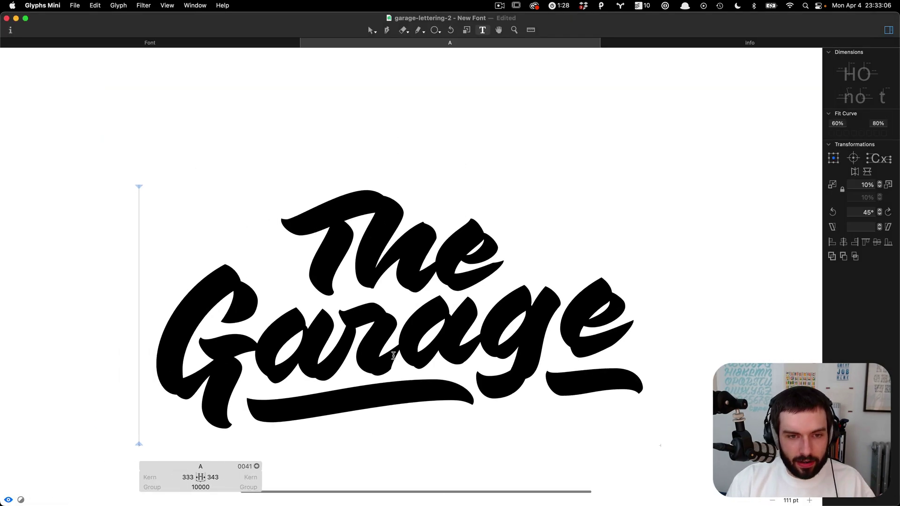
{"action": "scroll", "coordinate": [393, 356], "scroll_direction": "down", "scroll_amount": 5}
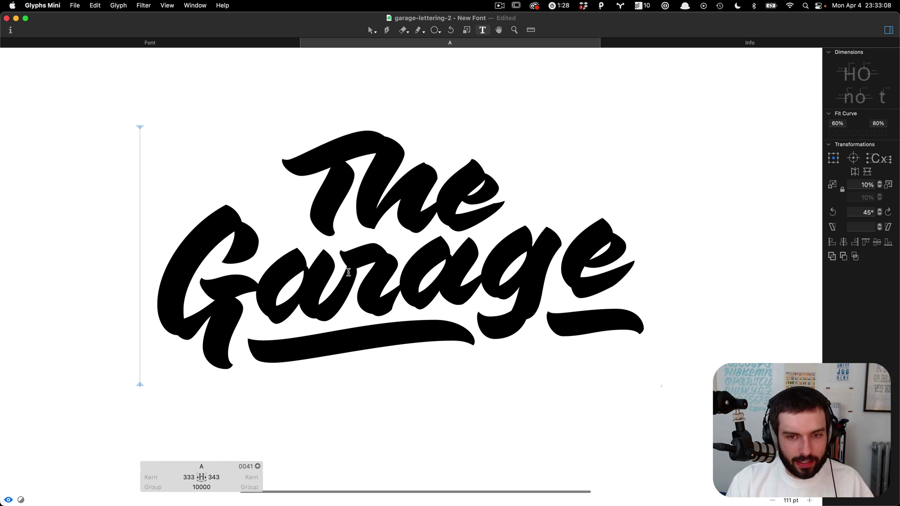
{"action": "scroll", "coordinate": [349, 273], "scroll_direction": "left", "scroll_amount": 3}
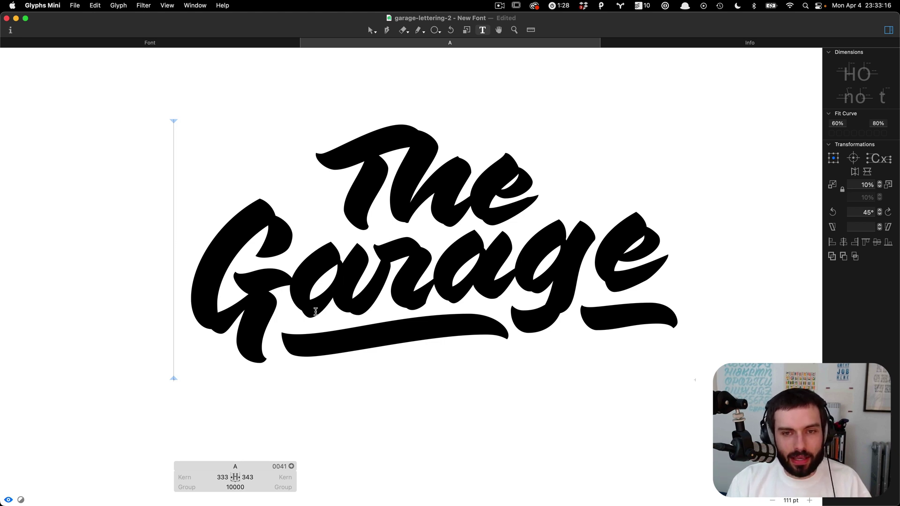
{"action": "scroll", "coordinate": [316, 312], "scroll_direction": "up", "scroll_amount": 1}
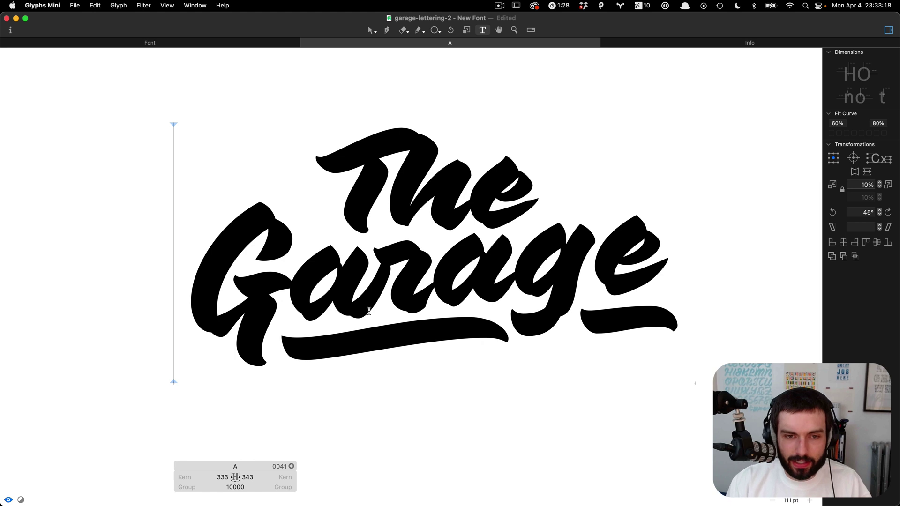
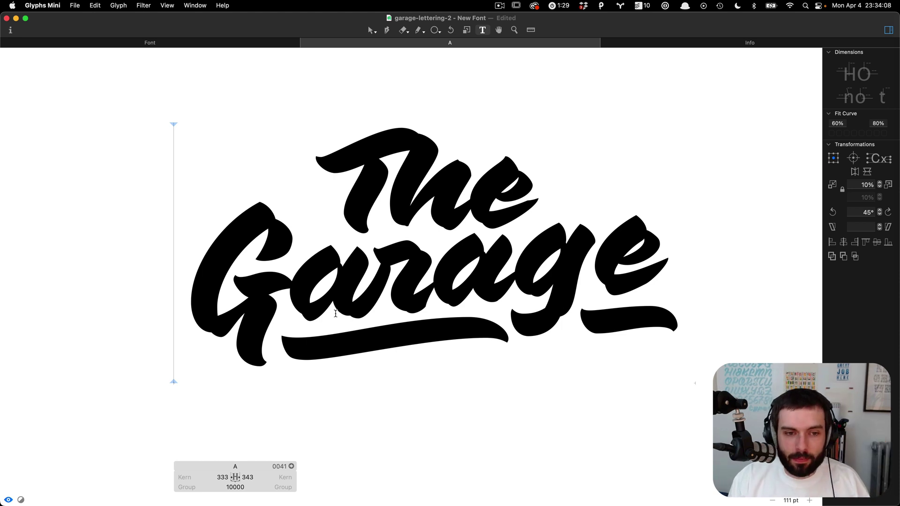
{"action": "scroll", "coordinate": [292, 318], "scroll_direction": "up", "scroll_amount": 3}
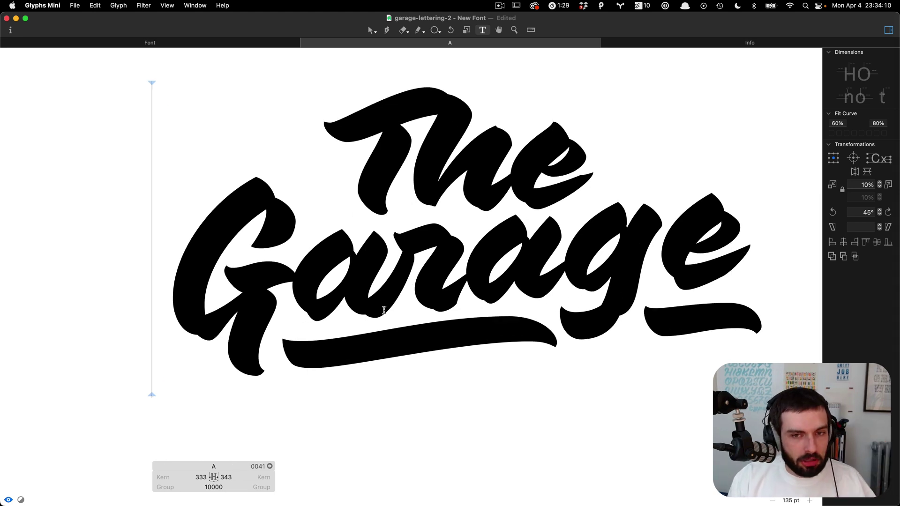
{"action": "scroll", "coordinate": [384, 310], "scroll_direction": "right", "scroll_amount": 3}
{"action": "scroll", "coordinate": [383, 312], "scroll_direction": "up", "scroll_amount": 2}
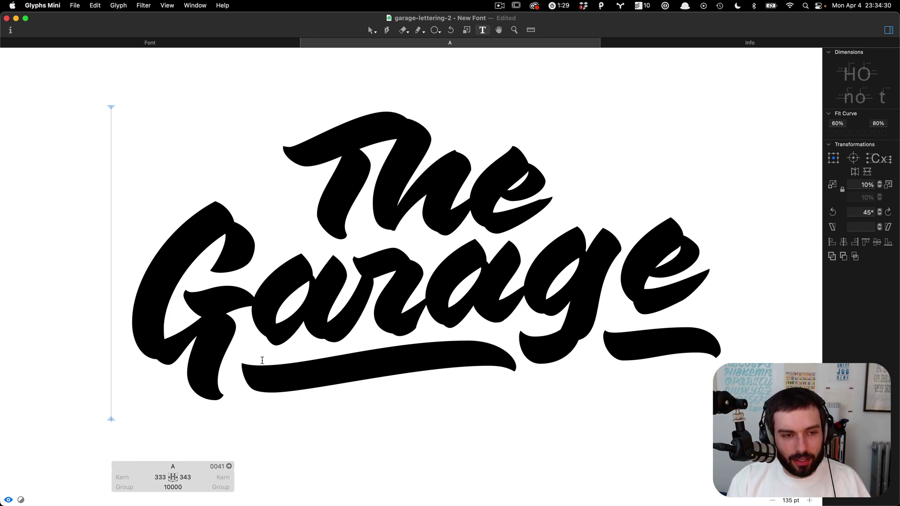
Return to outline editing and move the smooth extreme node on the capital G's outer left curve slightly upward and outward.
{"action": "key", "text": "Escape"}
{"action": "scroll", "coordinate": [150, 277], "scroll_direction": "up", "scroll_amount": 3}
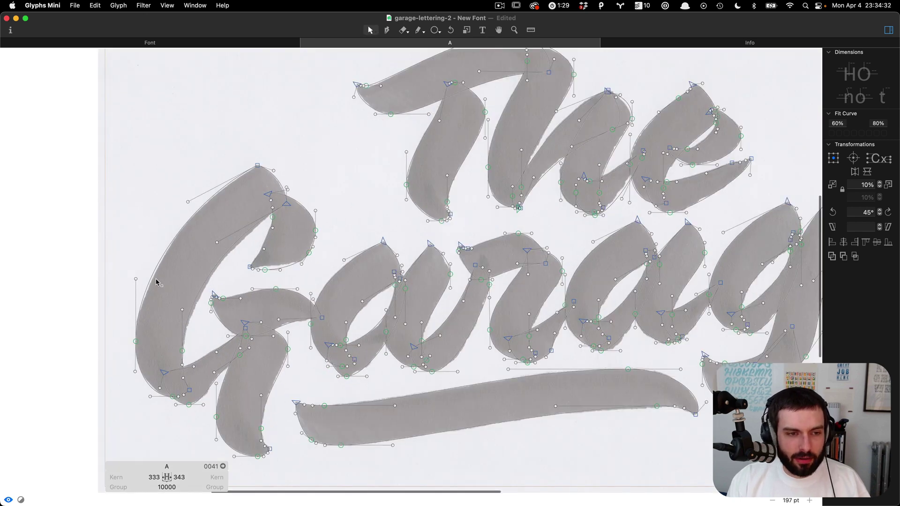
{"action": "left_click_drag", "start_coordinate": [136, 342], "coordinate": [135, 333]}
{"action": "scroll", "coordinate": [185, 277], "scroll_direction": "down", "scroll_amount": 3}
{"action": "left_click", "coordinate": [183, 258]}
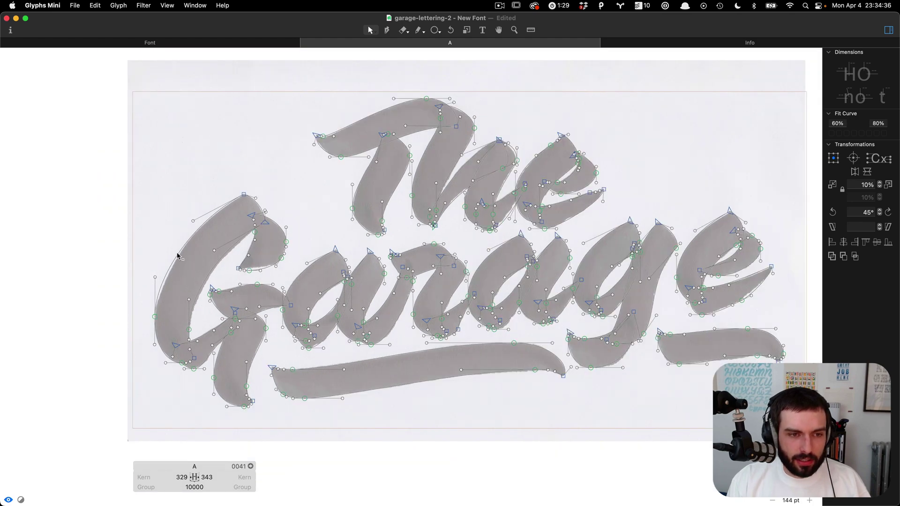
Preview the lettering as a filled shape again, checking the G's adjusted curve and a close view of the middle letters.
{"action": "key", "text": "t"}
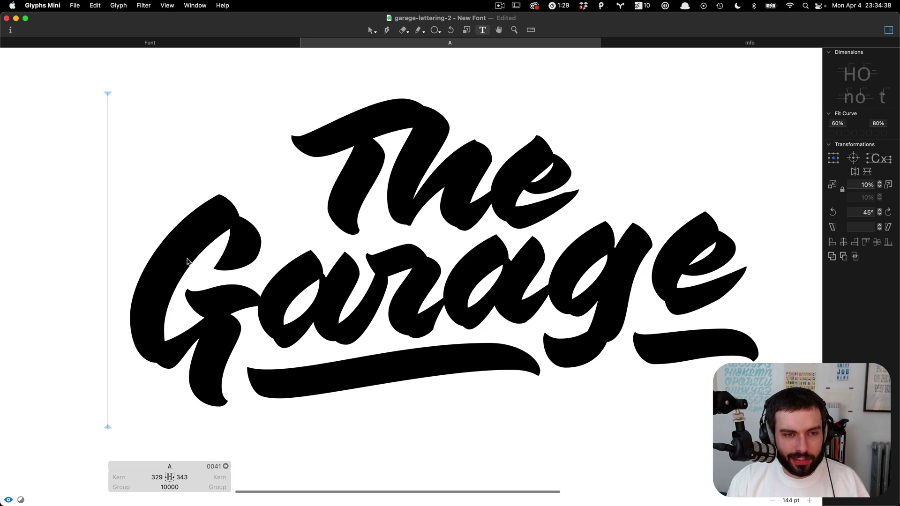
{"action": "scroll", "coordinate": [187, 258], "scroll_direction": "down", "scroll_amount": 1}
{"action": "scroll", "coordinate": [368, 265], "scroll_direction": "up", "scroll_amount": 6}
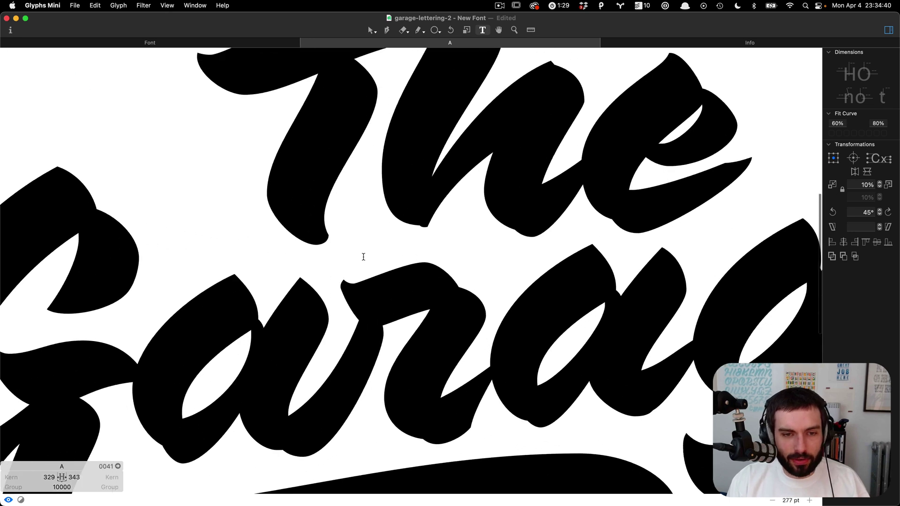
Move the smooth node beside the pointed entry tip of the r in Garage up and left to X 3921, Y 2582.
{"action": "key", "text": "Escape"}
{"action": "scroll", "coordinate": [350, 321], "scroll_direction": "up", "scroll_amount": 10}
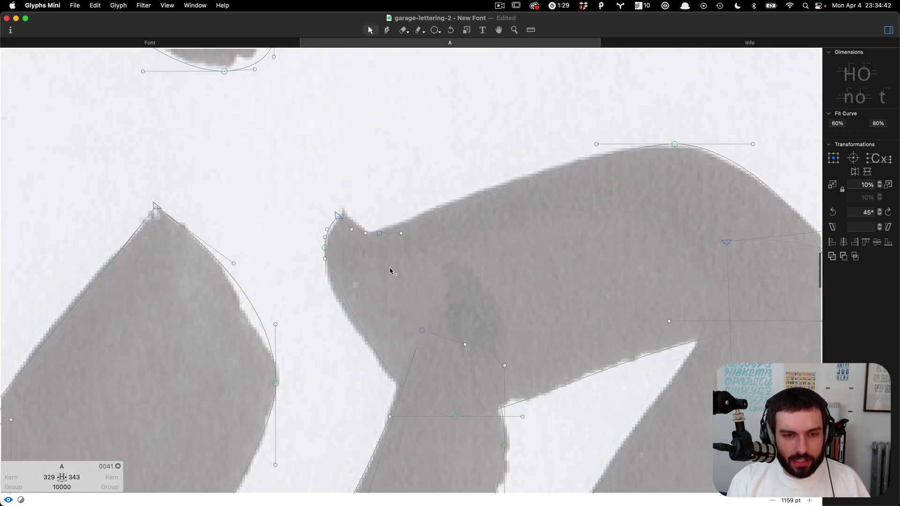
{"action": "left_click_drag", "start_coordinate": [390, 267], "coordinate": [364, 217]}
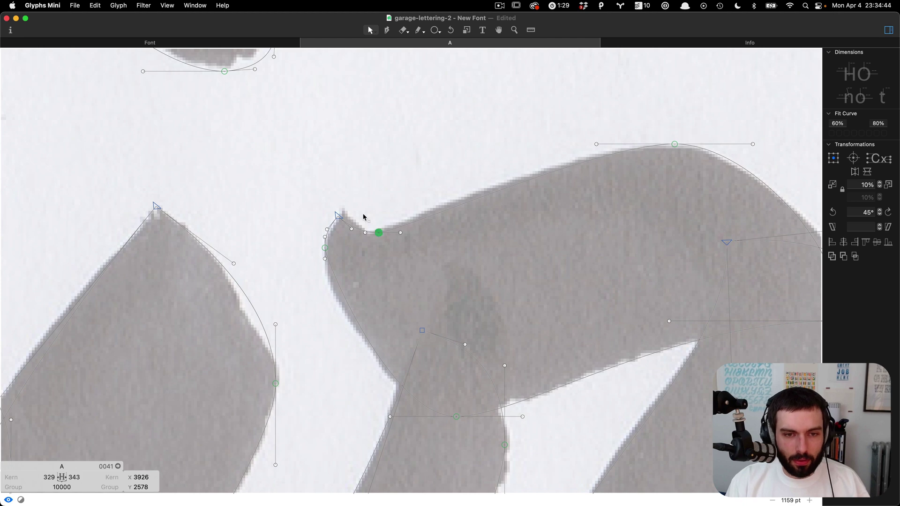
{"action": "key", "text": "ctrl+alt+Up"}
{"action": "key", "text": "ctrl+alt+Up"}
{"action": "key", "text": "ctrl+alt+Up"}
{"action": "key", "text": "ctrl+alt+Up"}
{"action": "key", "text": "ctrl+alt+Left"}
{"action": "key", "text": "ctrl+alt+Left"}
{"action": "key", "text": "ctrl+alt+Left"}
{"action": "key", "text": "ctrl+alt+Left"}
{"action": "left_click", "coordinate": [358, 219]}
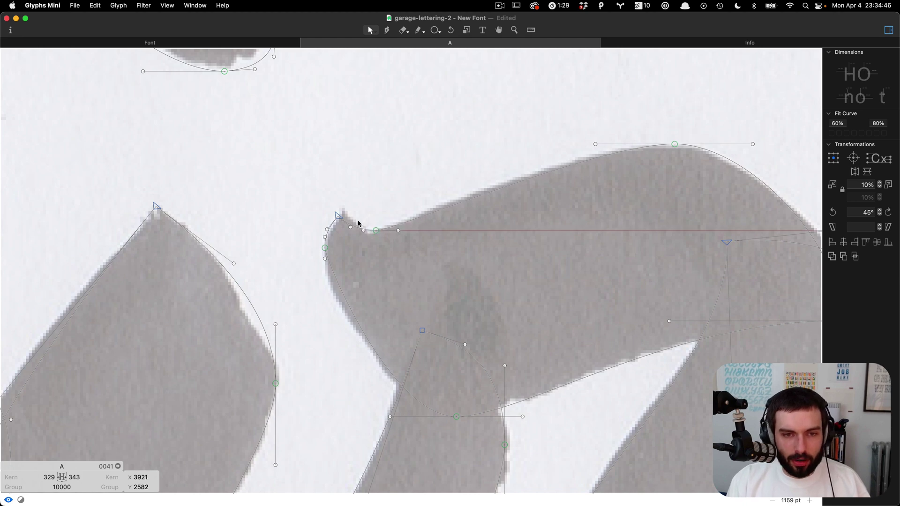
Adjust the curve handle nearest the r's entry tip to X 3871, Y 2591 and preview the filled shape.
{"action": "left_click", "coordinate": [352, 228]}
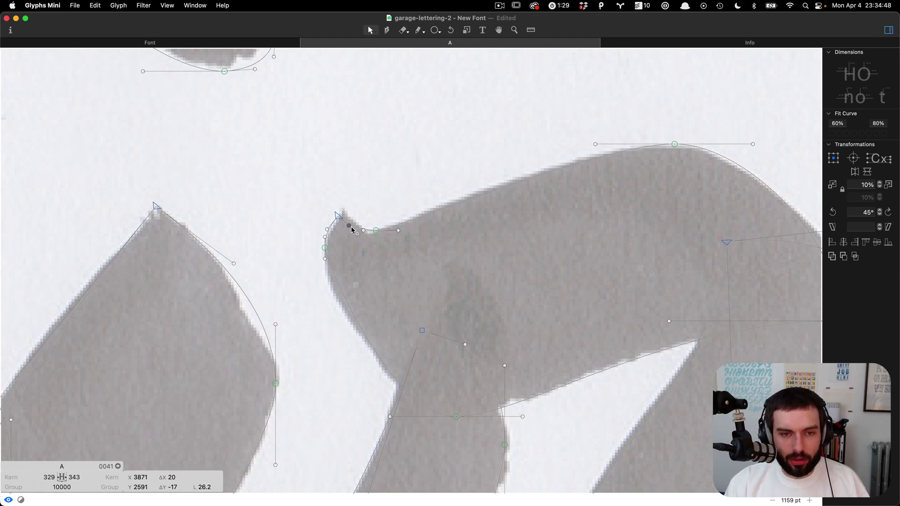
{"action": "scroll", "coordinate": [350, 232], "scroll_direction": "down", "scroll_amount": 5}
{"action": "key", "text": "t"}
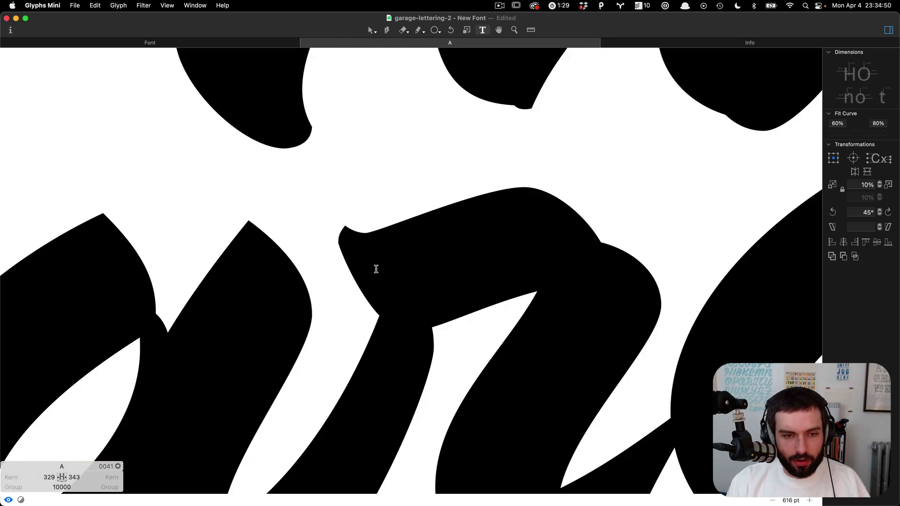
{"action": "scroll", "coordinate": [376, 269], "scroll_direction": "down", "scroll_amount": 6}
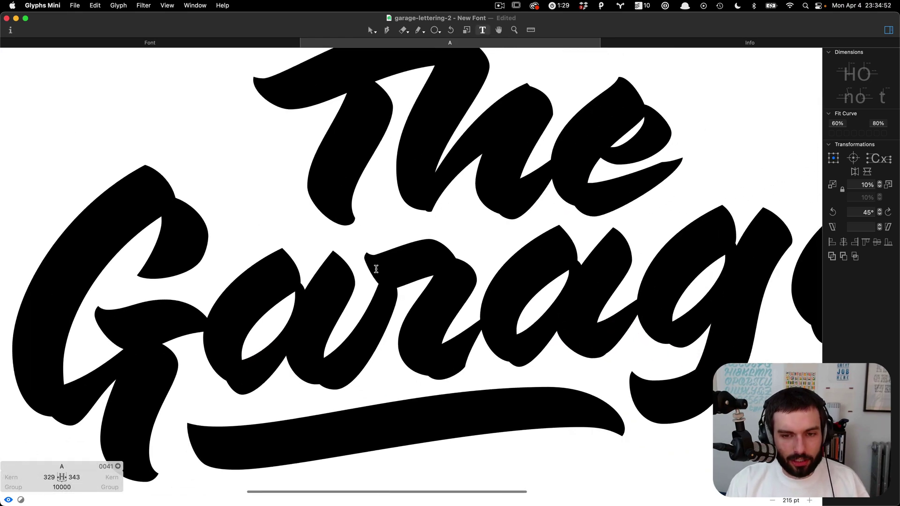
Reshape the counter of the second a in Garage by moving its upper handle to X 5500, Y 2243 and lower handle to X 5340, Y 2019.
{"action": "scroll", "coordinate": [472, 270], "scroll_direction": "right", "scroll_amount": 5}
{"action": "key", "text": "Escape"}
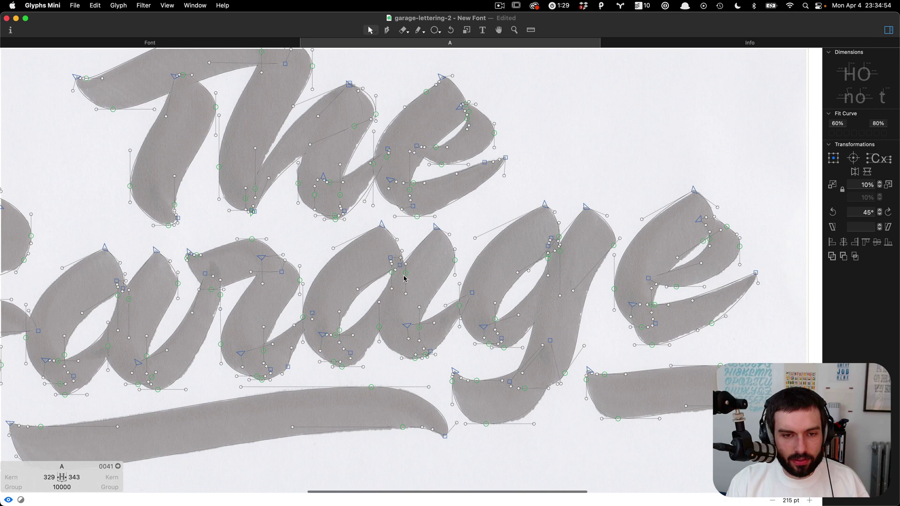
{"action": "scroll", "coordinate": [404, 278], "scroll_direction": "up", "scroll_amount": 2}
{"action": "scroll", "coordinate": [327, 325], "scroll_direction": "up", "scroll_amount": 2}
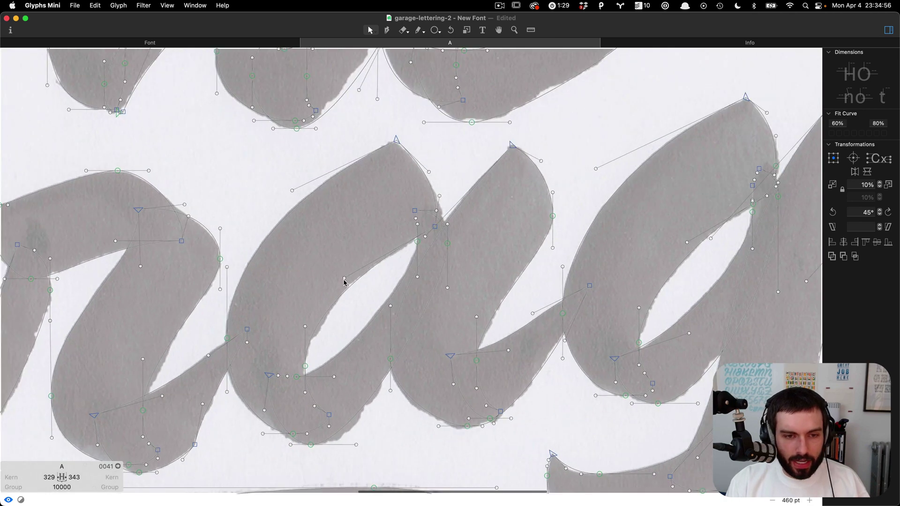
{"action": "left_click_drag", "start_coordinate": [344, 280], "coordinate": [339, 278]}
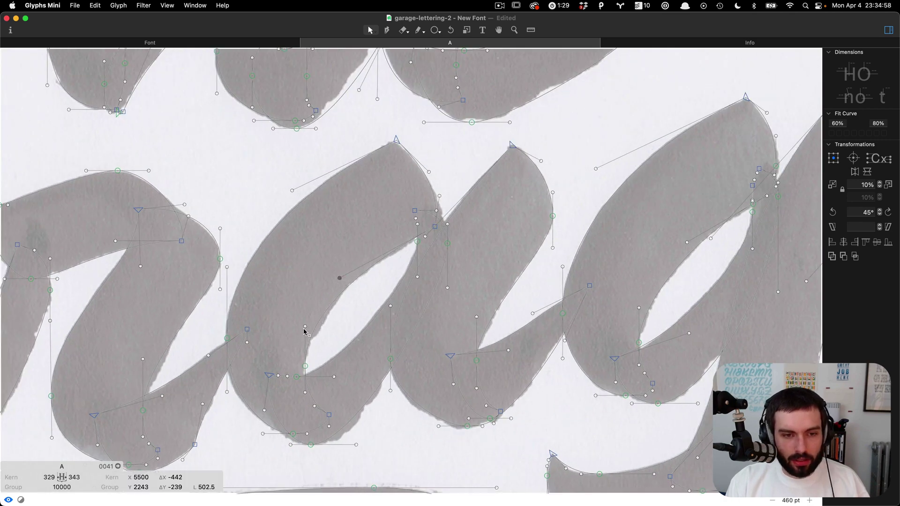
{"action": "scroll", "coordinate": [334, 258], "scroll_direction": "down", "scroll_amount": 2}
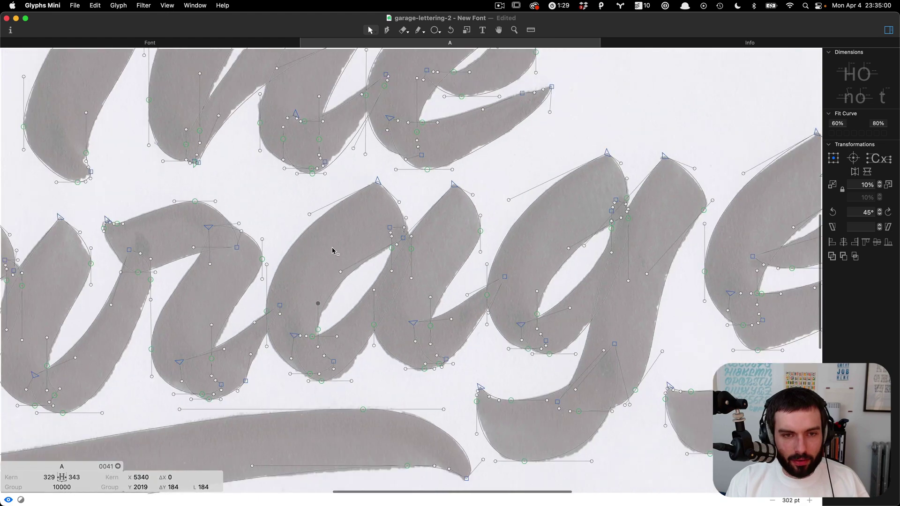
{"action": "scroll", "coordinate": [335, 246], "scroll_direction": "down", "scroll_amount": 2}
{"action": "key", "text": "t"}
{"action": "scroll", "coordinate": [364, 241], "scroll_direction": "down", "scroll_amount": 1}
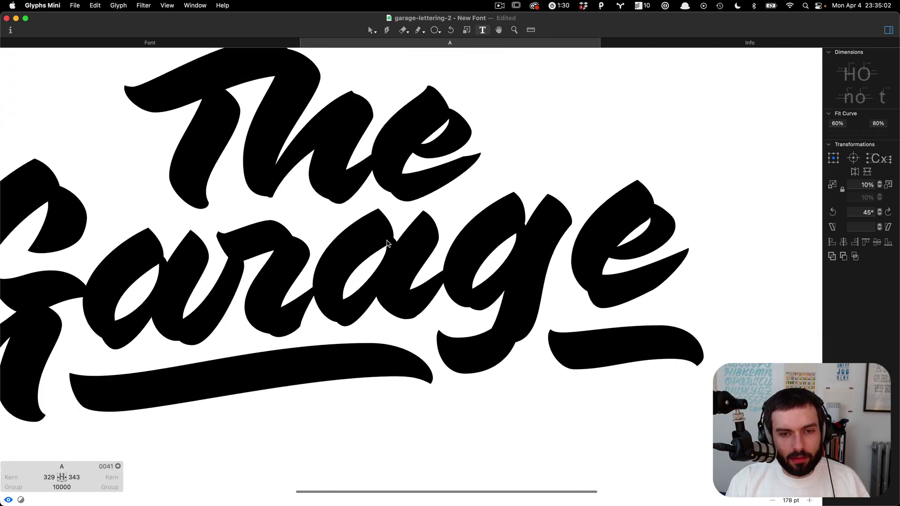
{"action": "scroll", "coordinate": [438, 237], "scroll_direction": "up", "scroll_amount": 3}
{"action": "key", "text": "Escape"}
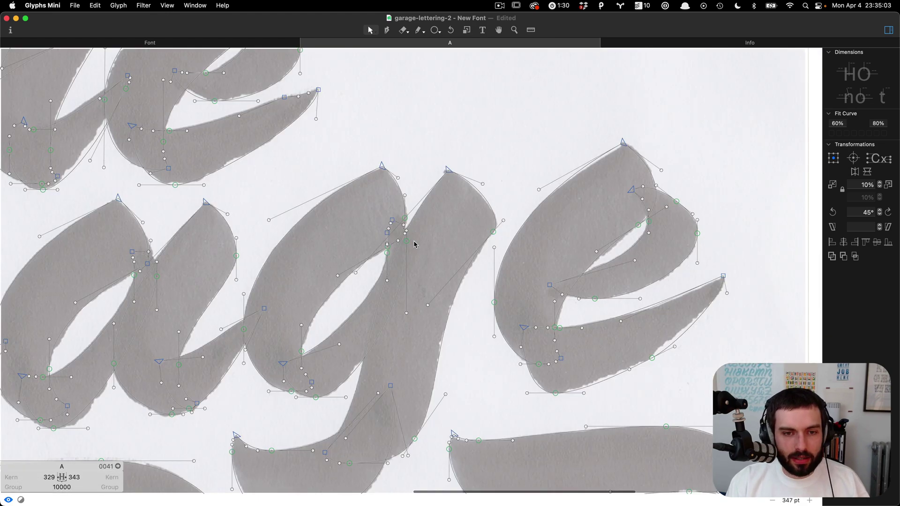
{"action": "left_click", "coordinate": [215, 256]}
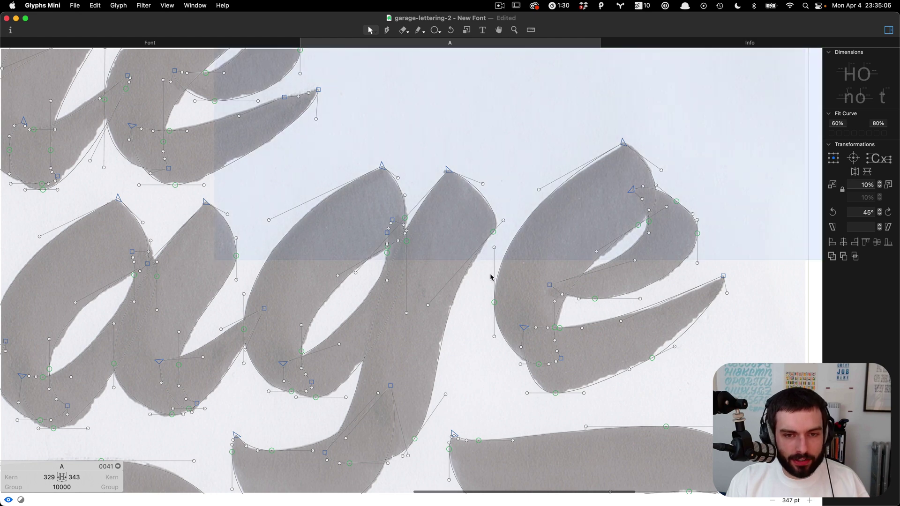
{"action": "scroll", "coordinate": [490, 277], "scroll_direction": "down", "scroll_amount": 3}
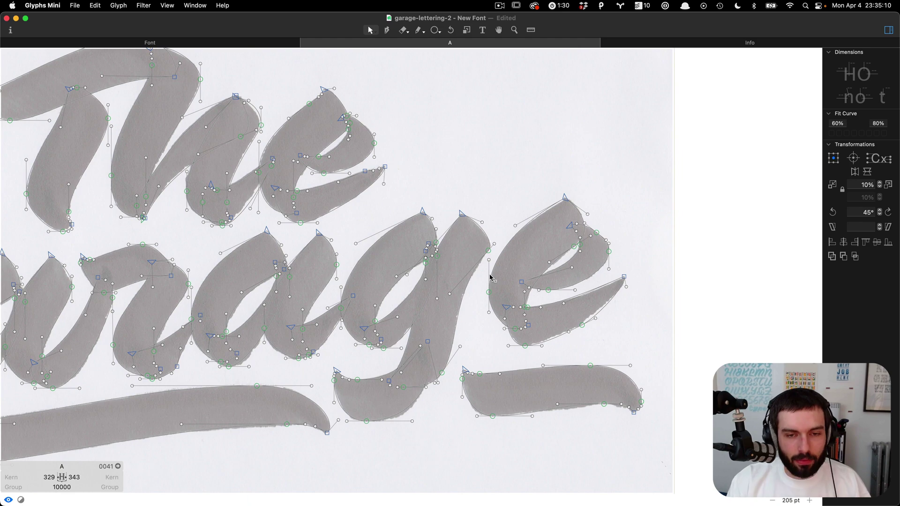
{"action": "scroll", "coordinate": [475, 233], "scroll_direction": "down", "scroll_amount": 2}
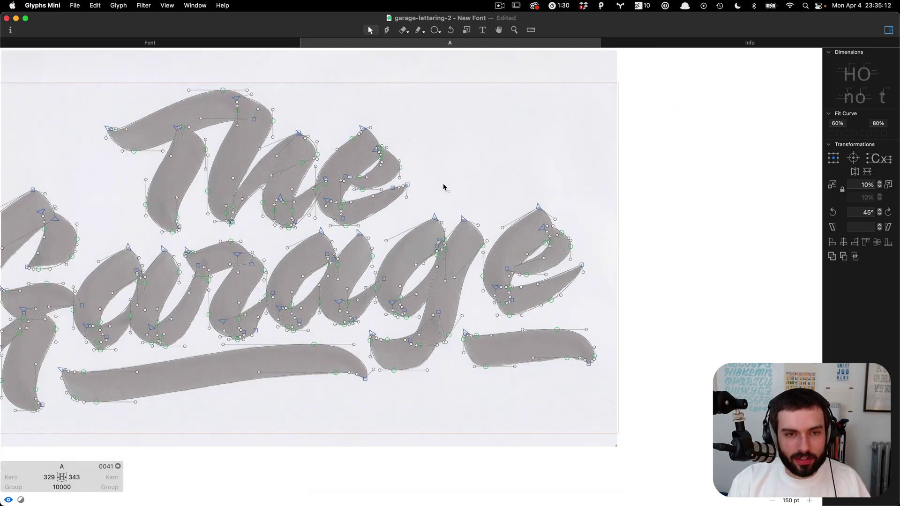
Lower the top node of the e's counter in The to X 6610, Y 3914 and preview the whole lettering.
{"action": "scroll", "coordinate": [412, 182], "scroll_direction": "up", "scroll_amount": 5}
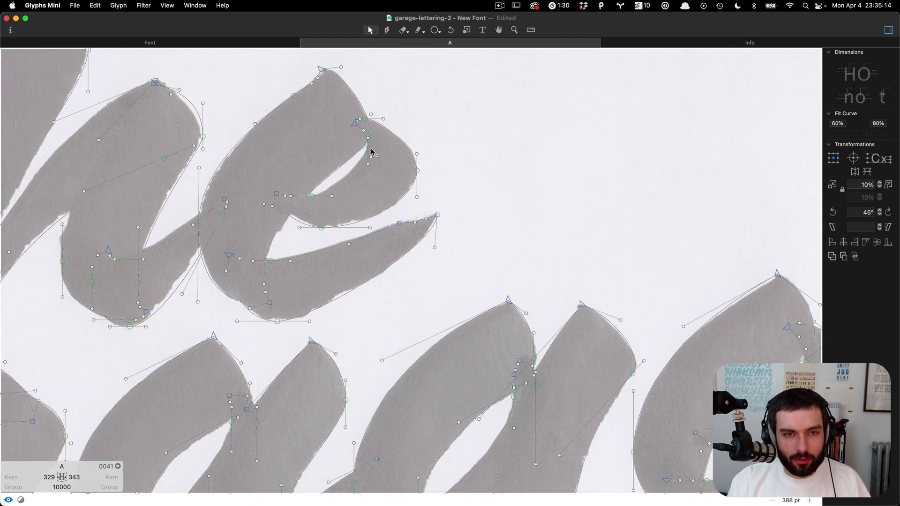
{"action": "left_click_drag", "start_coordinate": [368, 144], "coordinate": [369, 151]}
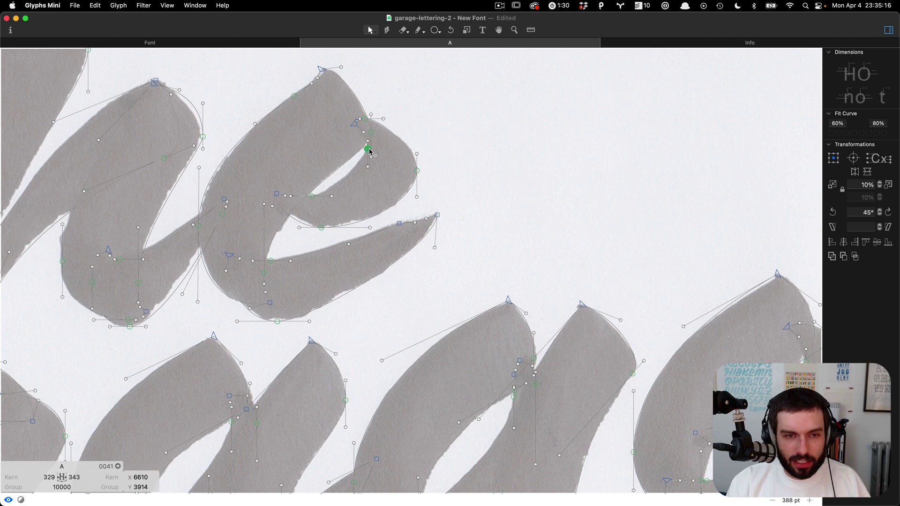
{"action": "left_click", "coordinate": [359, 197]}
{"action": "key", "text": "t"}
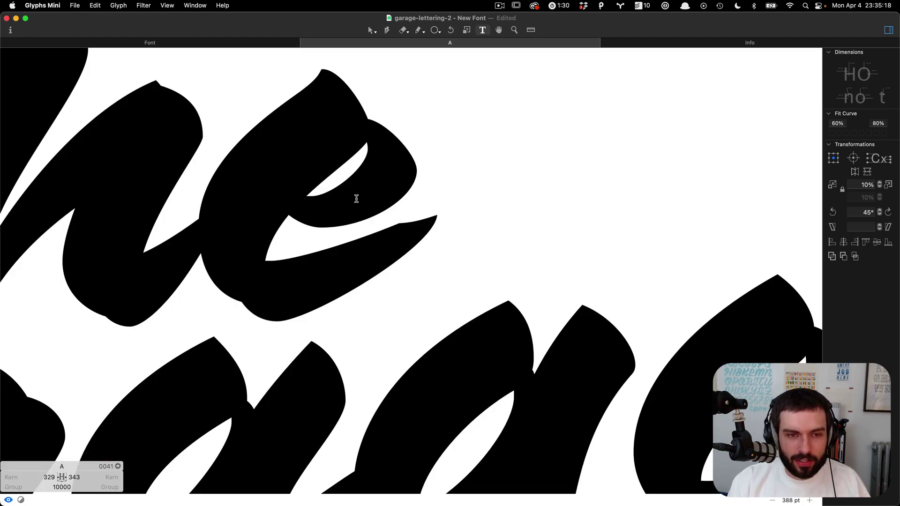
{"action": "scroll", "coordinate": [356, 198], "scroll_direction": "down", "scroll_amount": 4}
{"action": "key", "text": "Escape"}
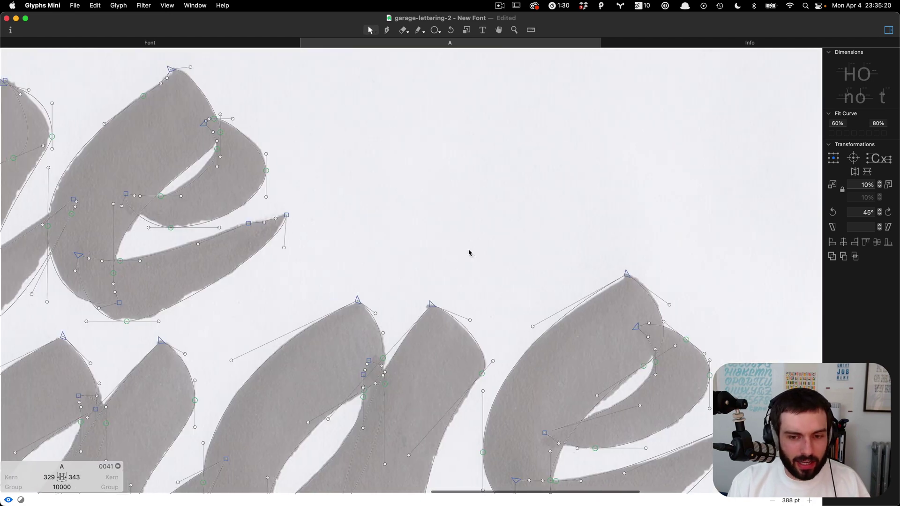
{"action": "scroll", "coordinate": [470, 253], "scroll_direction": "down", "scroll_amount": 3}
{"action": "key", "text": "t"}
{"action": "scroll", "coordinate": [602, 253], "scroll_direction": "down", "scroll_amount": 5}
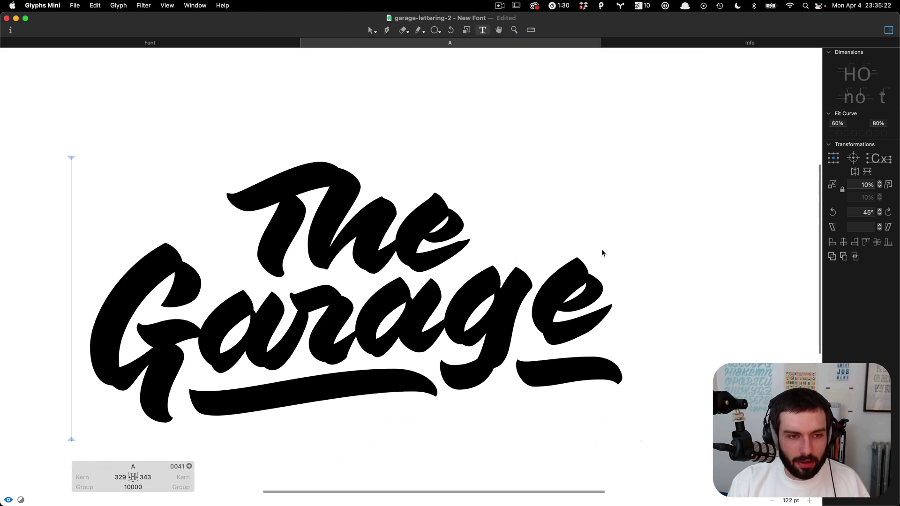
{"action": "scroll", "coordinate": [602, 253], "scroll_direction": "left", "scroll_amount": 3}
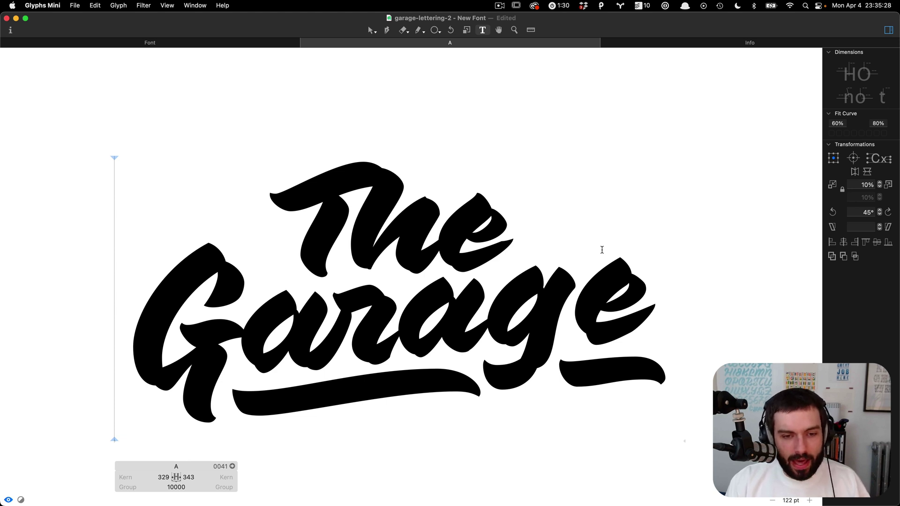
Move the node on the long underline's lower edge near its tapered end left to X 5660, Y 871.
{"action": "scroll", "coordinate": [328, 435], "scroll_direction": "up", "scroll_amount": 5}
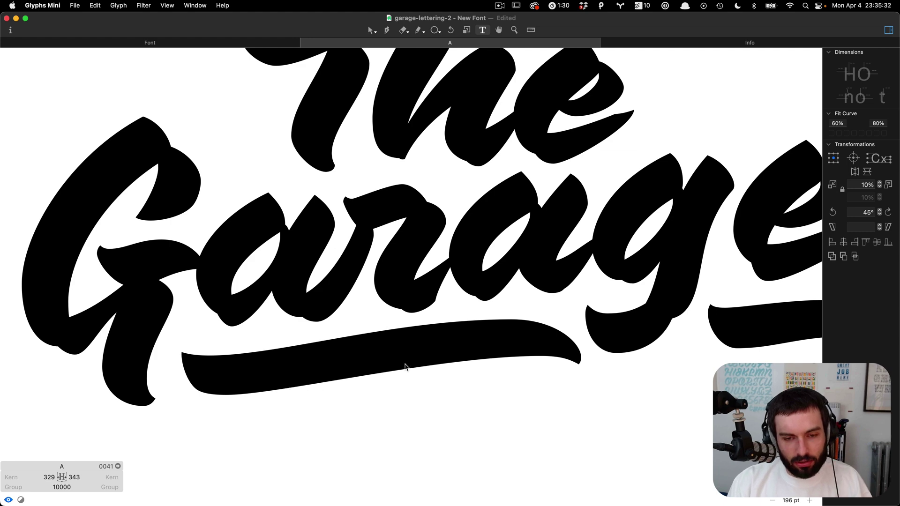
{"action": "key", "text": "Escape"}
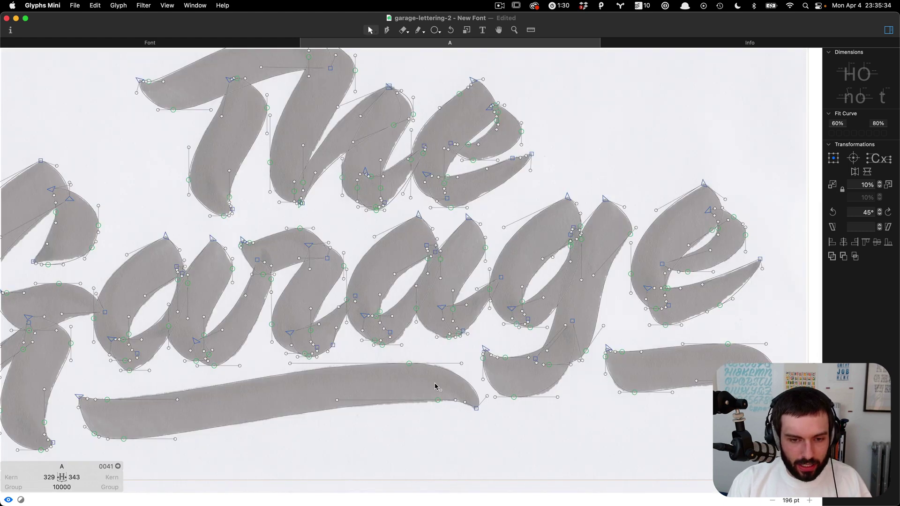
{"action": "left_click_drag", "start_coordinate": [436, 402], "coordinate": [410, 403]}
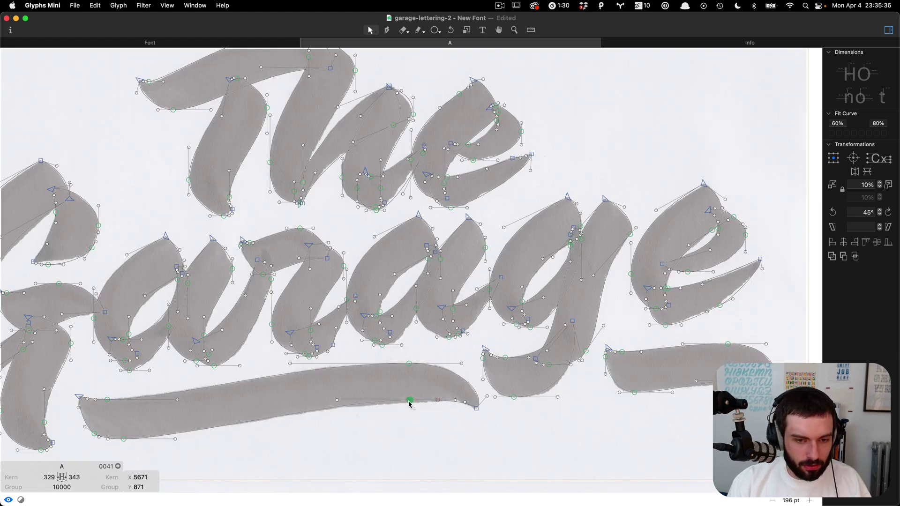
{"action": "scroll", "coordinate": [408, 404], "scroll_direction": "left", "scroll_amount": 1}
{"action": "scroll", "coordinate": [409, 404], "scroll_direction": "left", "scroll_amount": 5}
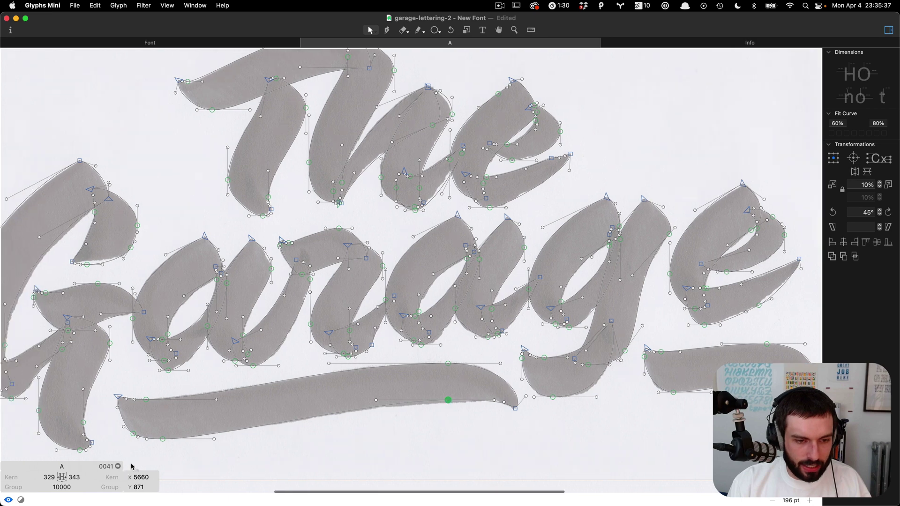
Lengthen the horizontal handle of the bottom node at the long underline's start and preview the stroke.
{"action": "left_click", "coordinate": [216, 439]}
{"action": "mouse_move", "coordinate": [241, 443]}
{"action": "left_mouse_down"}
{"action": "mouse_move", "coordinate": [261, 438]}
{"action": "mouse_move", "coordinate": [248, 439]}
{"action": "left_mouse_up"}
{"action": "left_click", "coordinate": [291, 394]}
{"action": "key", "text": "space"}
{"action": "scroll", "coordinate": [393, 392], "scroll_direction": "right", "scroll_amount": 5}
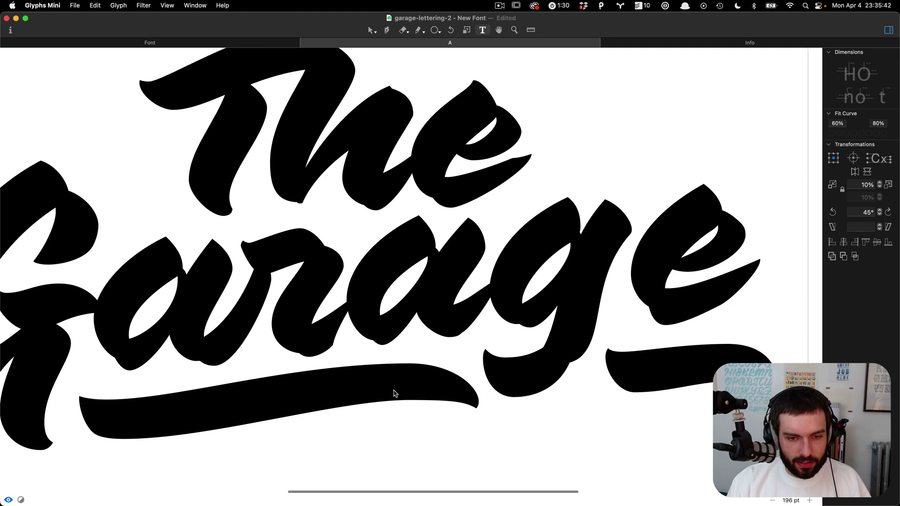
Refine the lower curve into the long underline's tapered end with handles at X 6061, Y 871 and X 6265, Y 847, and preview the lettering.
{"action": "scroll", "coordinate": [445, 412], "scroll_direction": "up", "scroll_amount": 5}
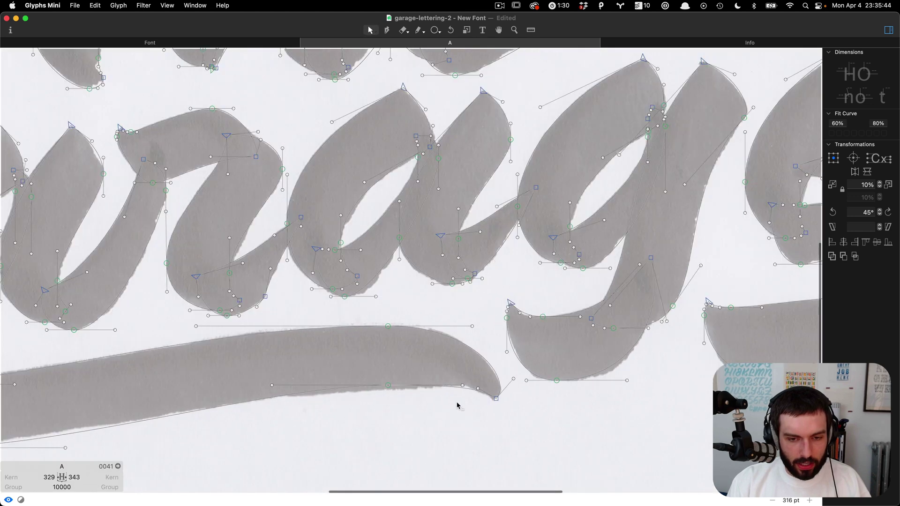
{"action": "left_click_drag", "start_coordinate": [464, 381], "coordinate": [448, 381]}
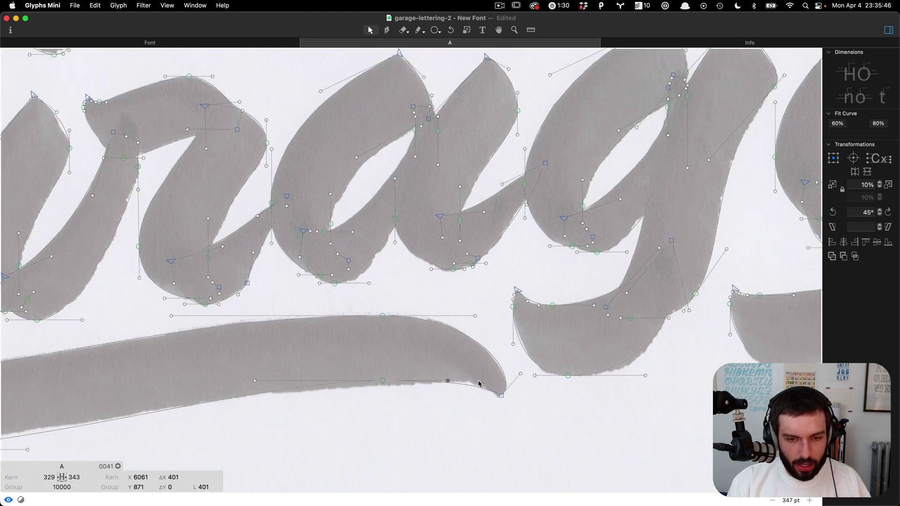
{"action": "key", "text": "Tab"}
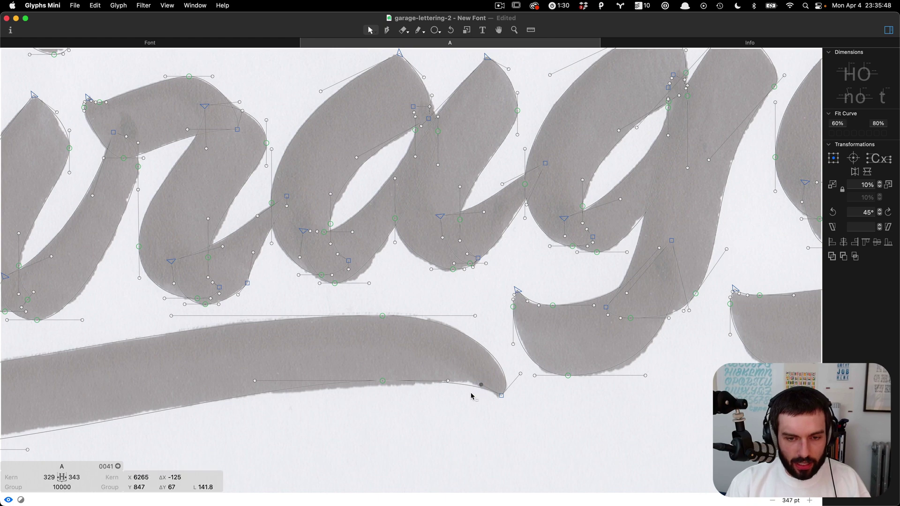
{"action": "scroll", "coordinate": [285, 391], "scroll_direction": "down", "scroll_amount": 6}
{"action": "key", "text": "Escape"}
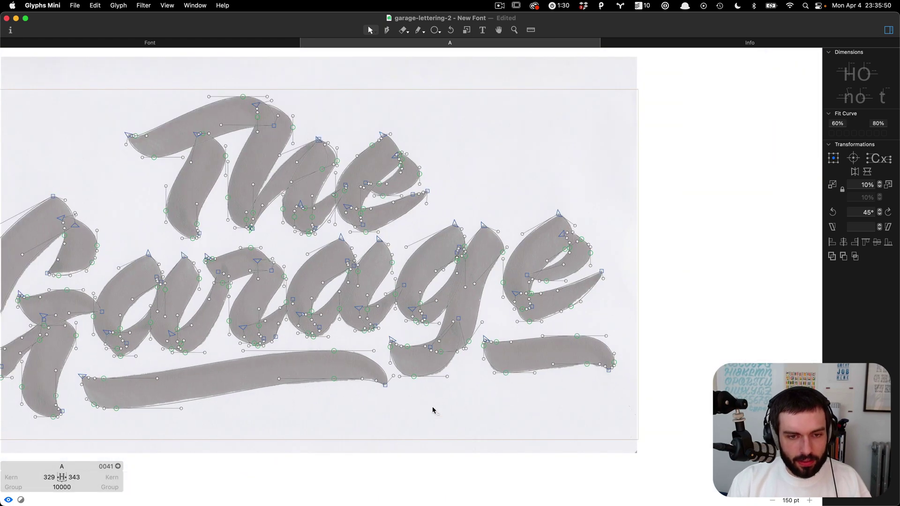
{"action": "scroll", "coordinate": [432, 411], "scroll_direction": "down", "scroll_amount": 3}
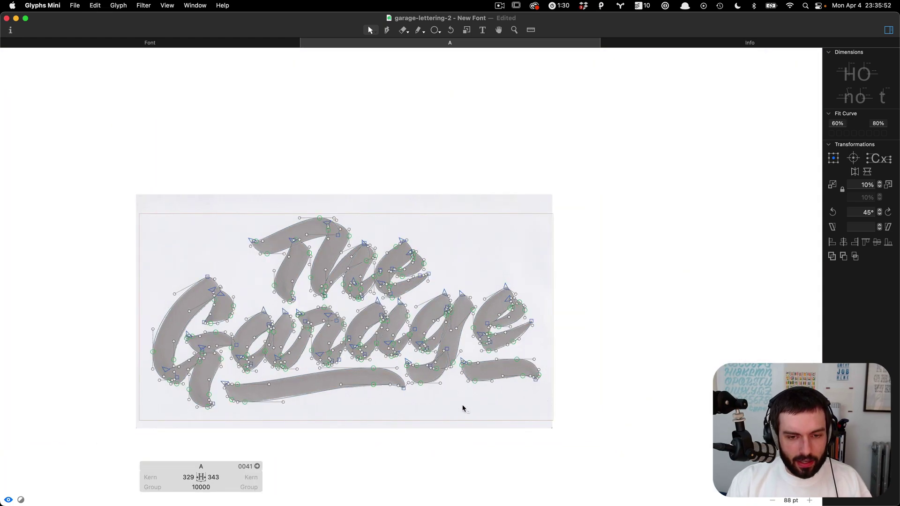
{"action": "key", "text": "t"}
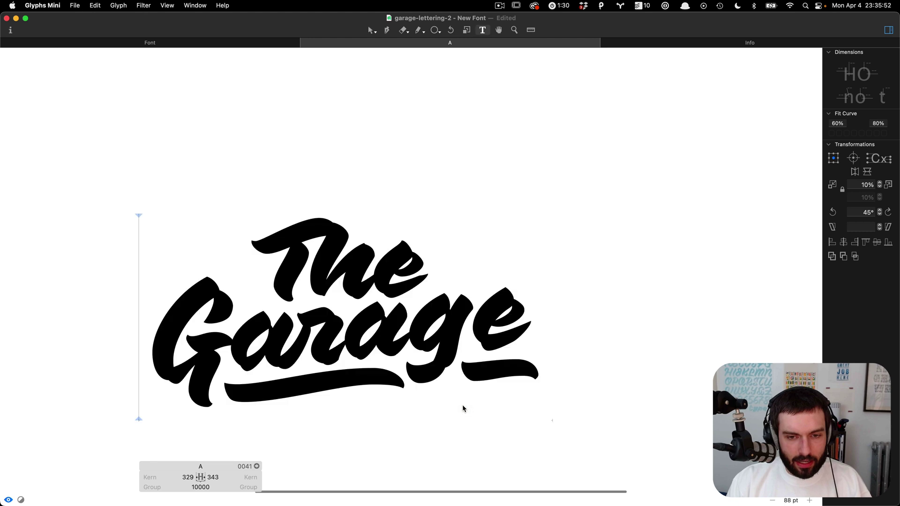
Add glyph B after the A glyph in the edit view and set its width to 10000.
{"action": "left_click", "coordinate": [352, 395]}
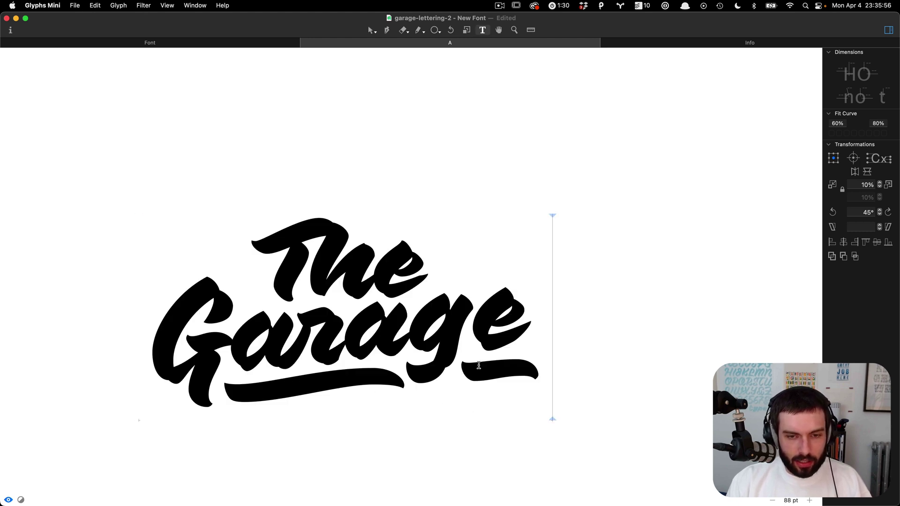
{"action": "type", "text": "B"}
{"action": "key", "text": "Escape"}
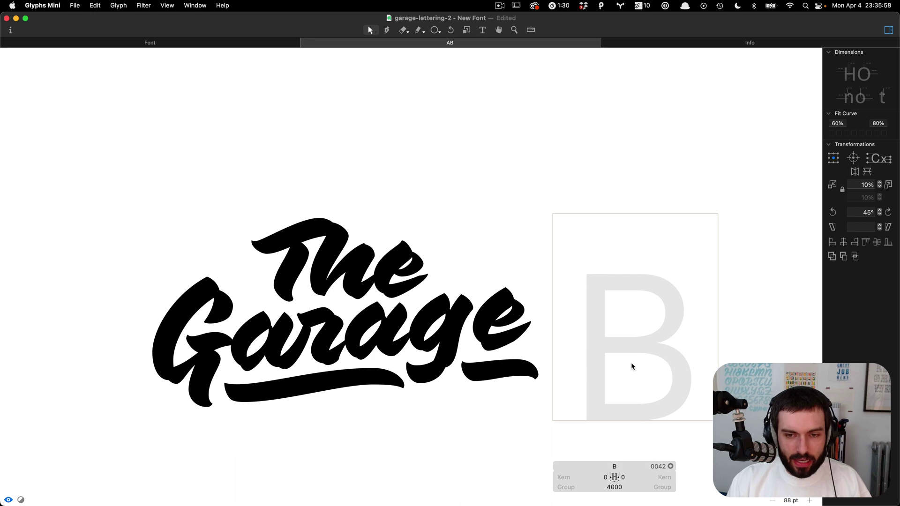
{"action": "left_click", "coordinate": [611, 488]}
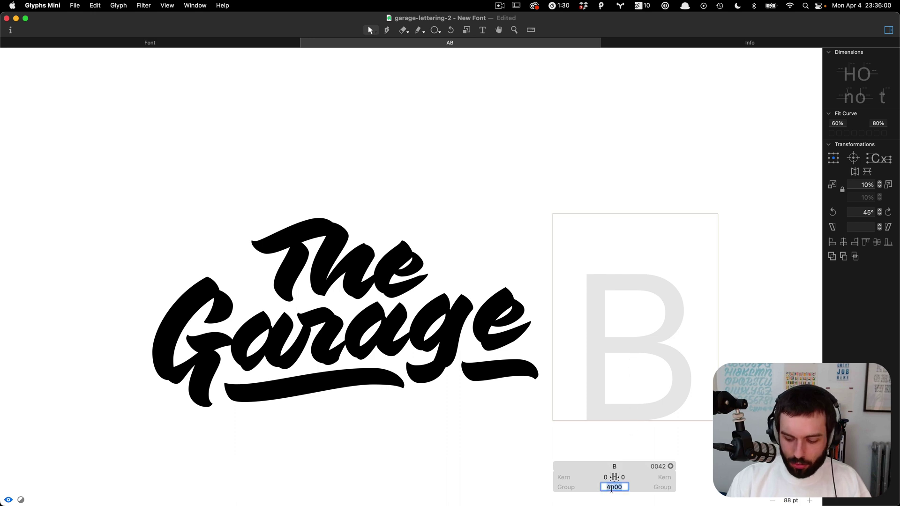
{"action": "type", "text": "10000"}
{"action": "key", "text": "Return"}
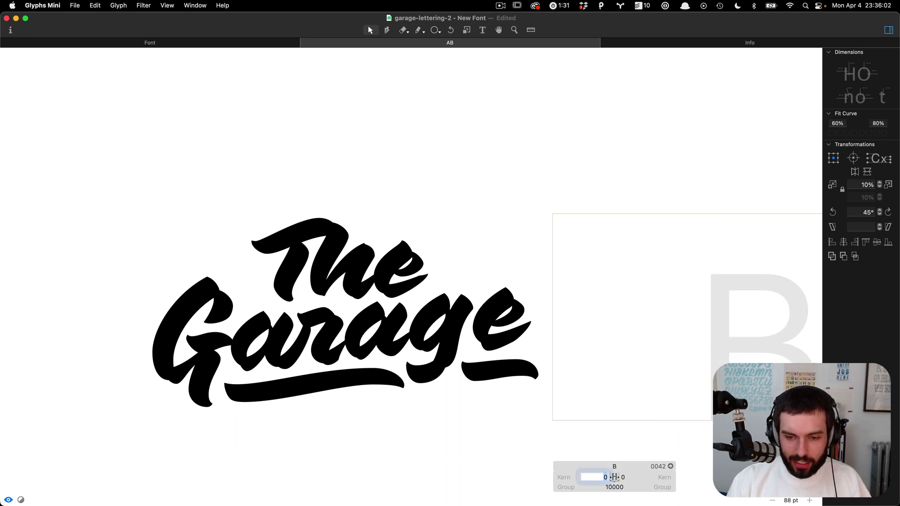
Paste the copied The Garage outlines into glyph B and preview both letterings side by side.
{"action": "key", "text": "super+v"}
{"action": "scroll", "coordinate": [313, 372], "scroll_direction": "right", "scroll_amount": 2}
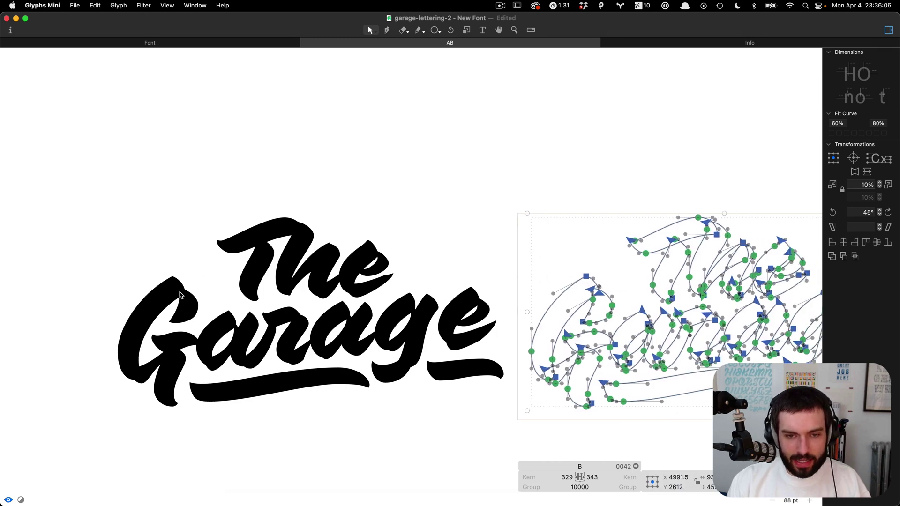
{"action": "scroll", "coordinate": [180, 293], "scroll_direction": "down", "scroll_amount": 4}
{"action": "left_click", "coordinate": [438, 268]}
{"action": "key", "text": "t"}
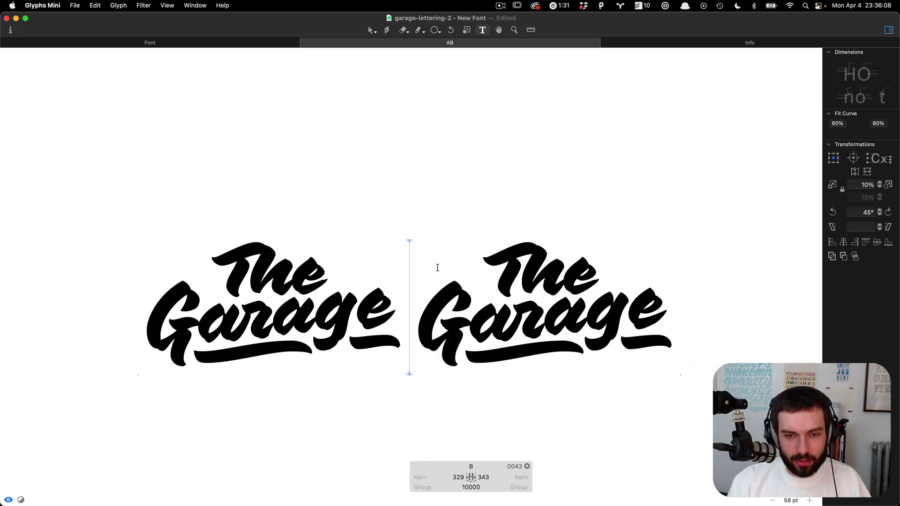
{"action": "scroll", "coordinate": [687, 279], "scroll_direction": "up", "scroll_amount": 5}
{"action": "scroll", "coordinate": [553, 294], "scroll_direction": "down", "scroll_amount": 5}
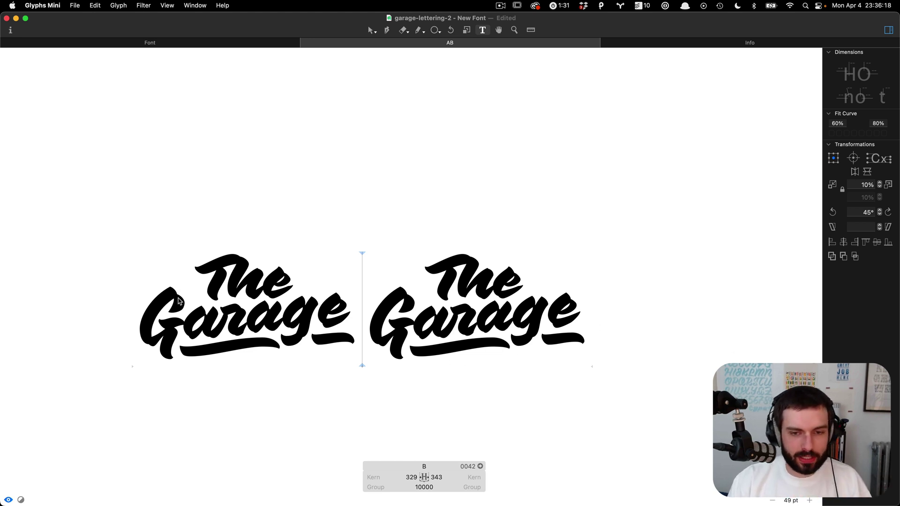
{"action": "scroll", "coordinate": [433, 313], "scroll_direction": "up", "scroll_amount": 2}
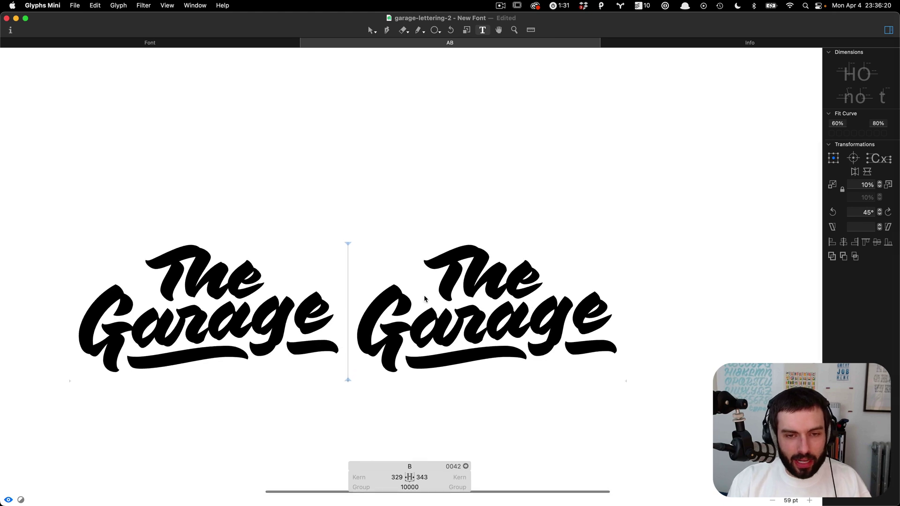
{"action": "scroll", "coordinate": [520, 343], "scroll_direction": "up", "scroll_amount": 4}
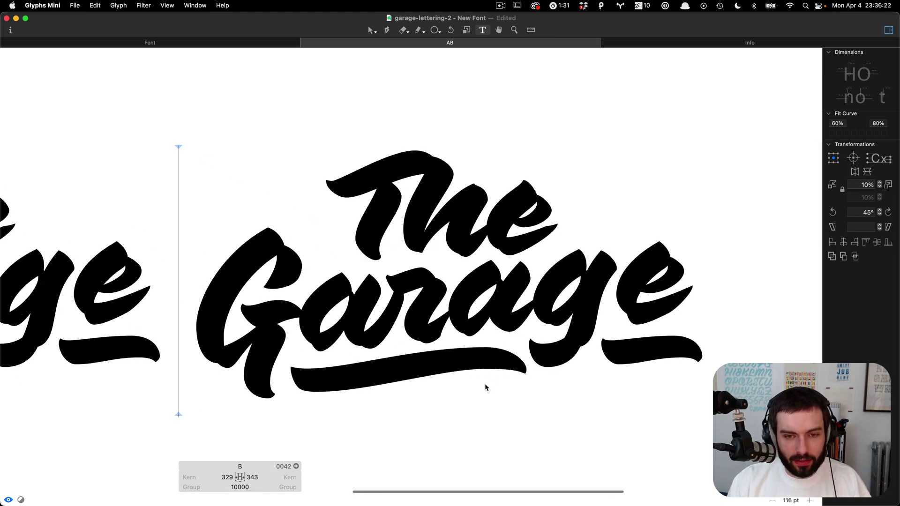
Select all outlines of the lettering in glyph B and shift them down to Y 2532.
{"action": "key", "text": "Escape"}
{"action": "scroll", "coordinate": [483, 385], "scroll_direction": "up", "scroll_amount": 3}
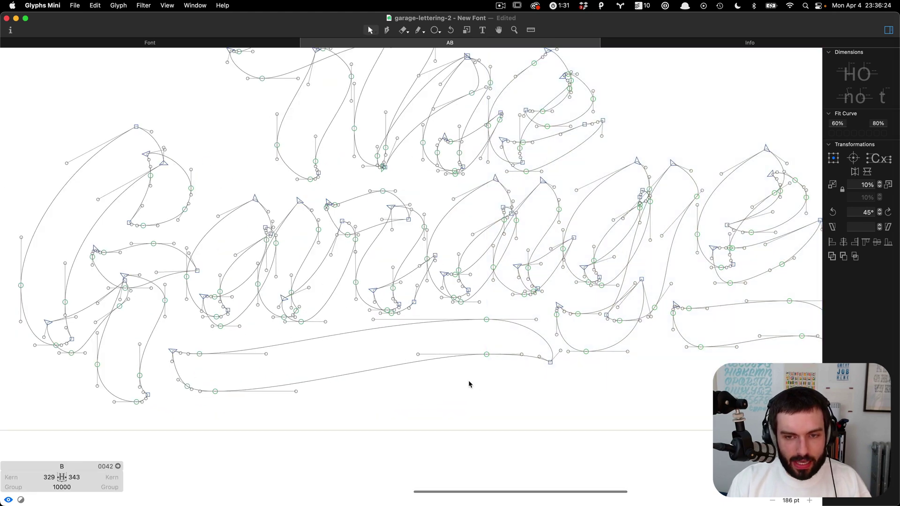
{"action": "scroll", "coordinate": [469, 383], "scroll_direction": "down", "scroll_amount": 2}
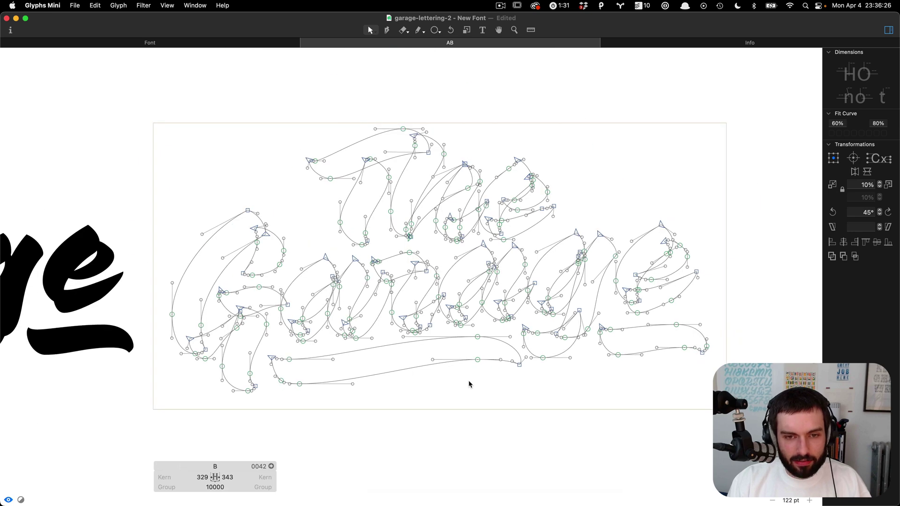
{"action": "scroll", "coordinate": [502, 368], "scroll_direction": "down", "scroll_amount": 2}
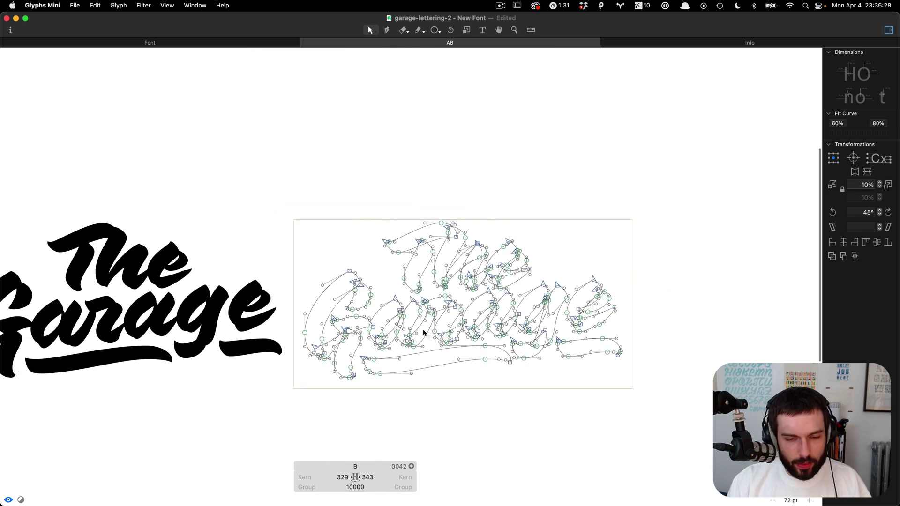
{"action": "scroll", "coordinate": [527, 352], "scroll_direction": "up", "scroll_amount": 3}
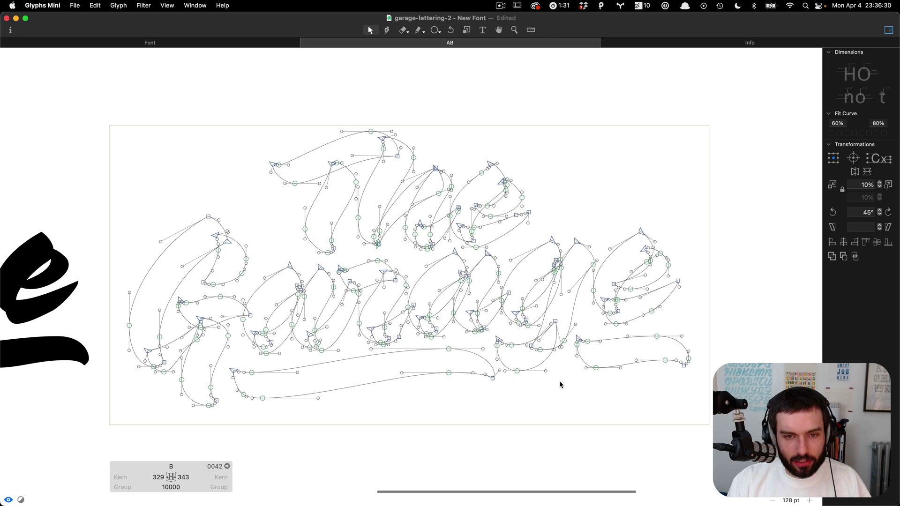
{"action": "key", "text": "super+a"}
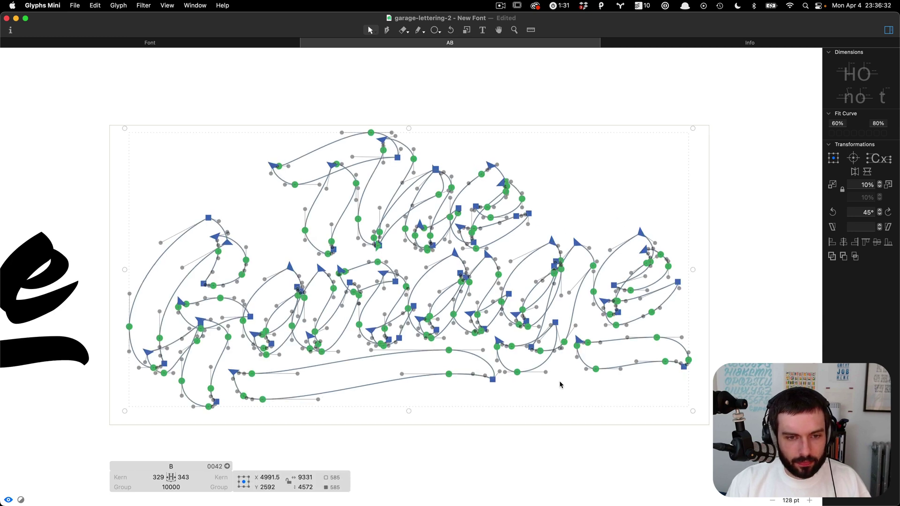
{"action": "key", "text": "shift+Down"}
{"action": "key", "text": "shift+Down"}
{"action": "key", "text": "shift+Down"}
{"action": "key", "text": "shift+Down"}
{"action": "key", "text": "shift+Down"}
{"action": "key", "text": "shift+Down"}
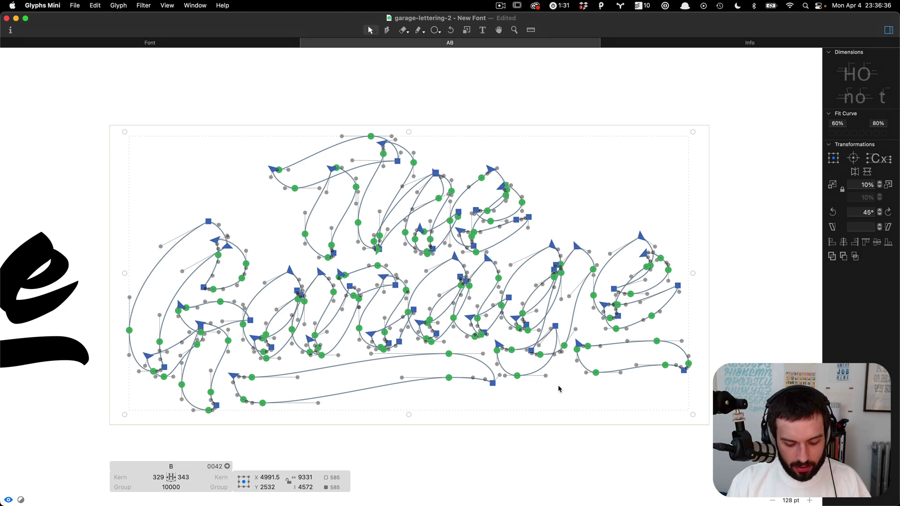
Try to send all of glyph B's lettering outlines to the background layer, and undo it.
{"action": "key", "text": "super+b"}
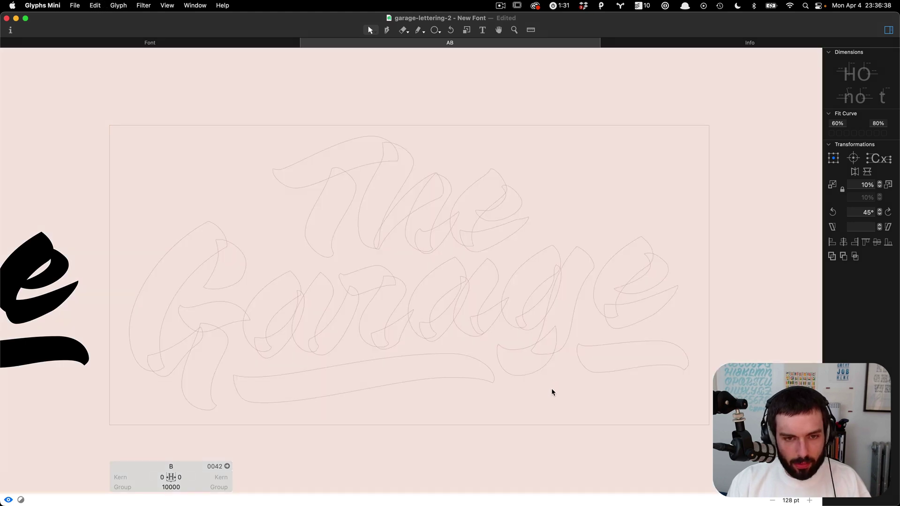
{"action": "key", "text": "super+b"}
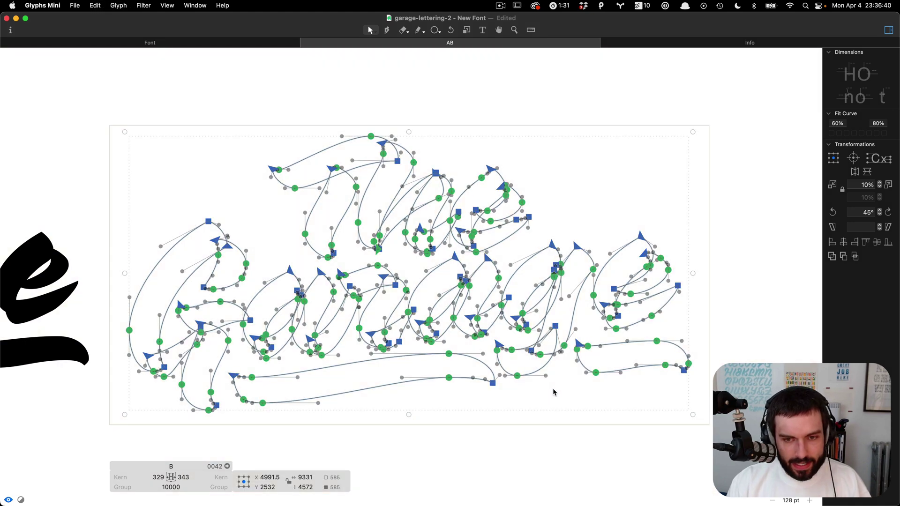
{"action": "left_click", "coordinate": [558, 393]}
{"action": "key", "text": "super+a"}
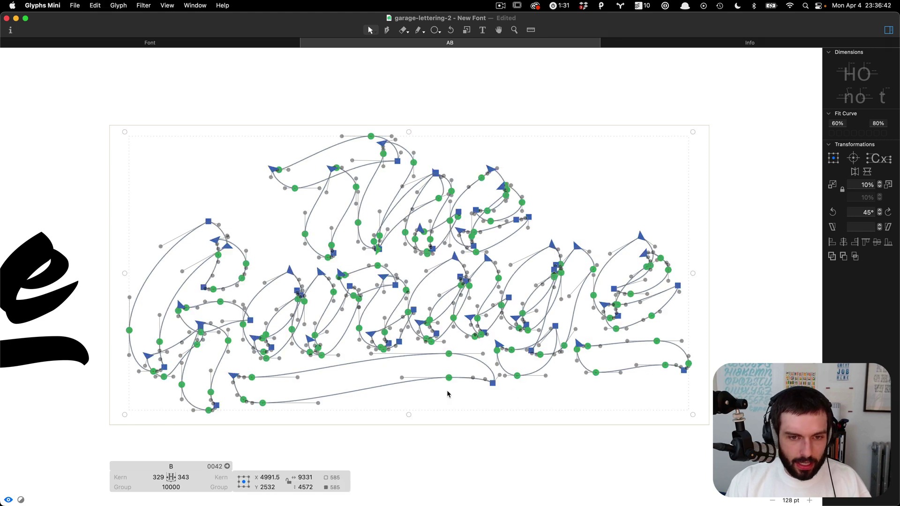
{"action": "key", "text": "super+b"}
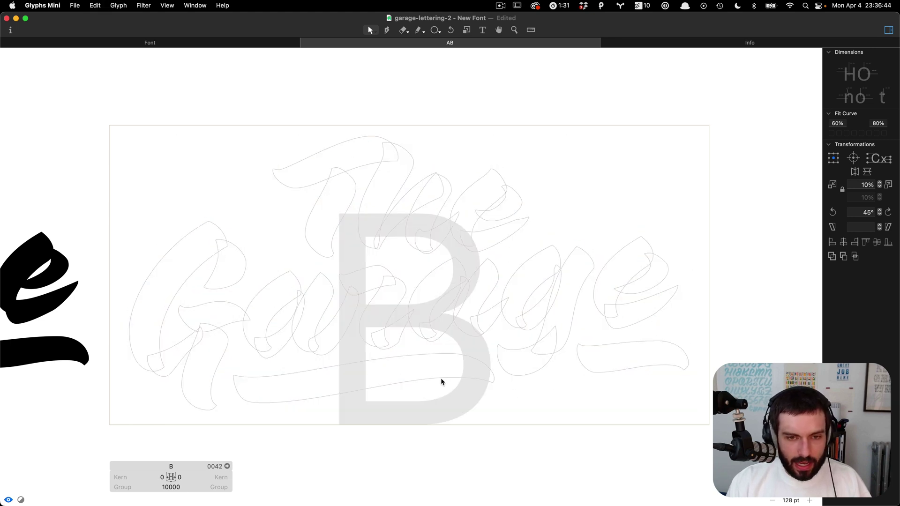
{"action": "scroll", "coordinate": [443, 379], "scroll_direction": "up", "scroll_amount": 3}
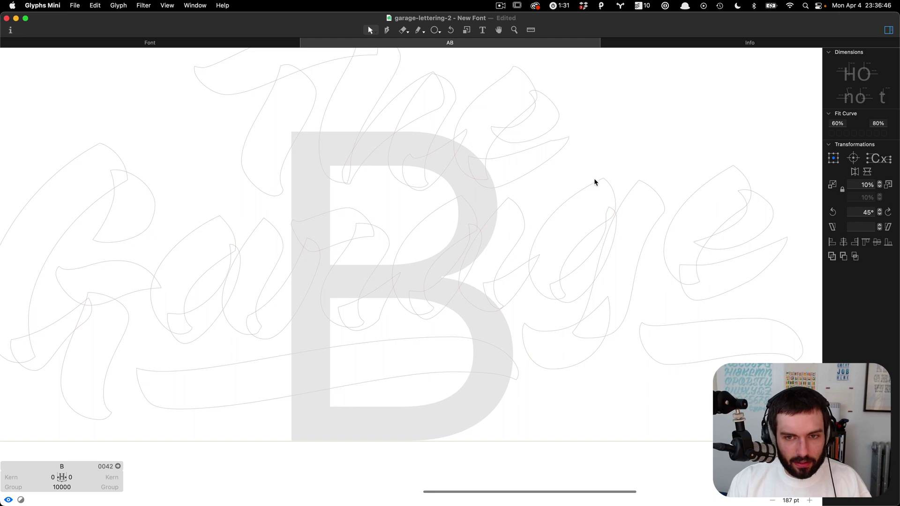
{"action": "key", "text": "super+z"}
{"action": "left_click", "coordinate": [613, 167]}
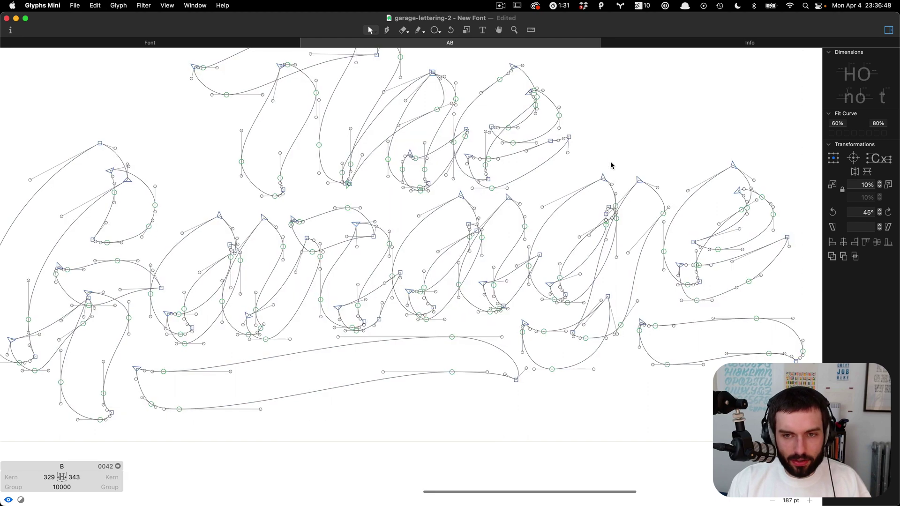
Try pulling the upper-left handle of the g's top node out to X 6635, Y 2768 against the background outline, and undo it.
{"action": "scroll", "coordinate": [610, 169], "scroll_direction": "up", "scroll_amount": 2}
{"action": "scroll", "coordinate": [609, 169], "scroll_direction": "up", "scroll_amount": 3}
{"action": "left_click_drag", "start_coordinate": [580, 199], "coordinate": [558, 178]}
{"action": "scroll", "coordinate": [580, 192], "scroll_direction": "up", "scroll_amount": 3}
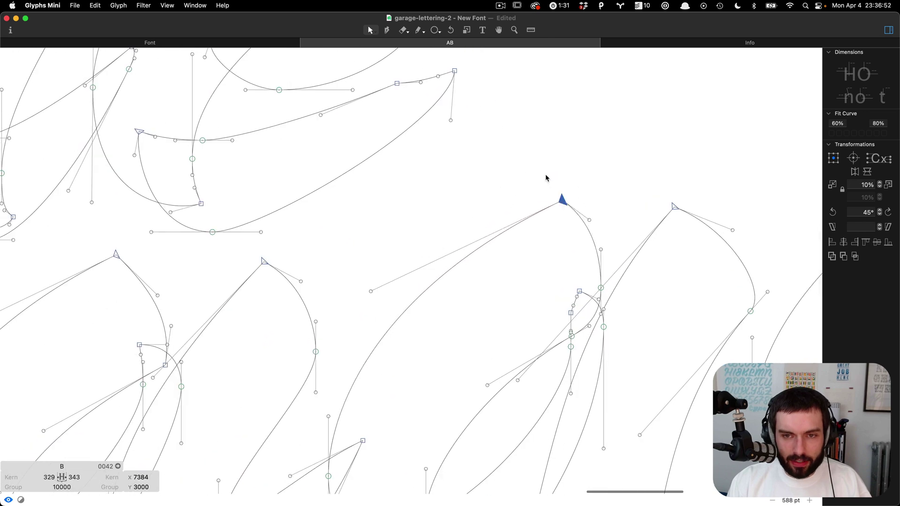
{"action": "left_click_drag", "start_coordinate": [370, 291], "coordinate": [356, 258]}
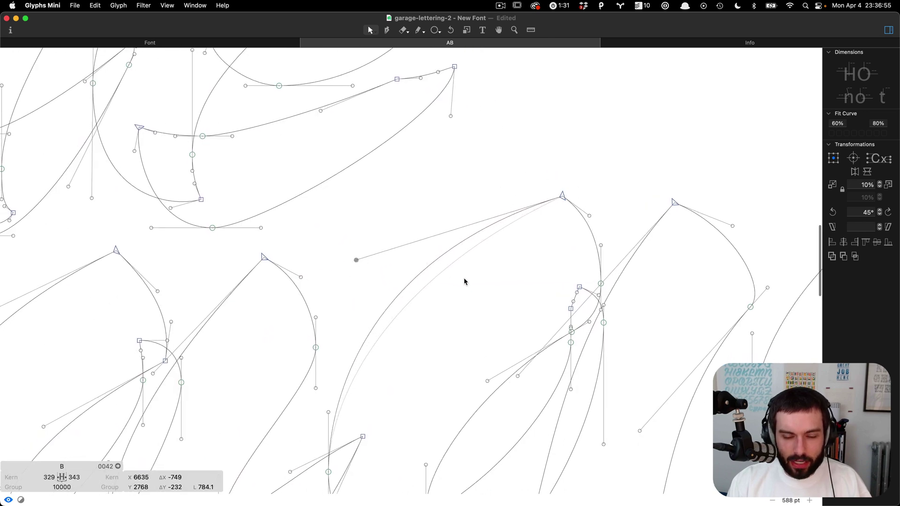
{"action": "left_click", "coordinate": [492, 276]}
{"action": "scroll", "coordinate": [492, 275], "scroll_direction": "down", "scroll_amount": 3}
{"action": "scroll", "coordinate": [492, 274], "scroll_direction": "down", "scroll_amount": 3}
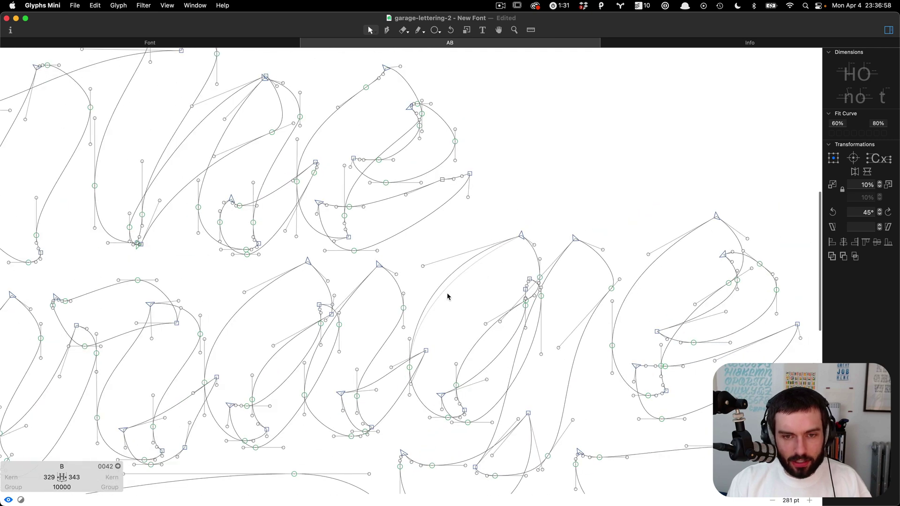
{"action": "key", "text": "super+z"}
{"action": "scroll", "coordinate": [477, 289], "scroll_direction": "down", "scroll_amount": 3}
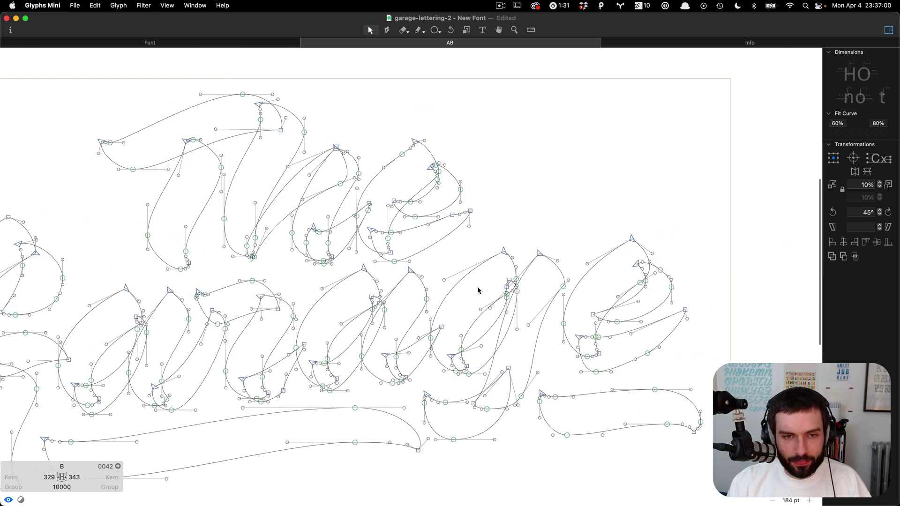
Switch to glyph B's background layer and delete all the outlines in it.
{"action": "scroll", "coordinate": [478, 288], "scroll_direction": "down", "scroll_amount": 3}
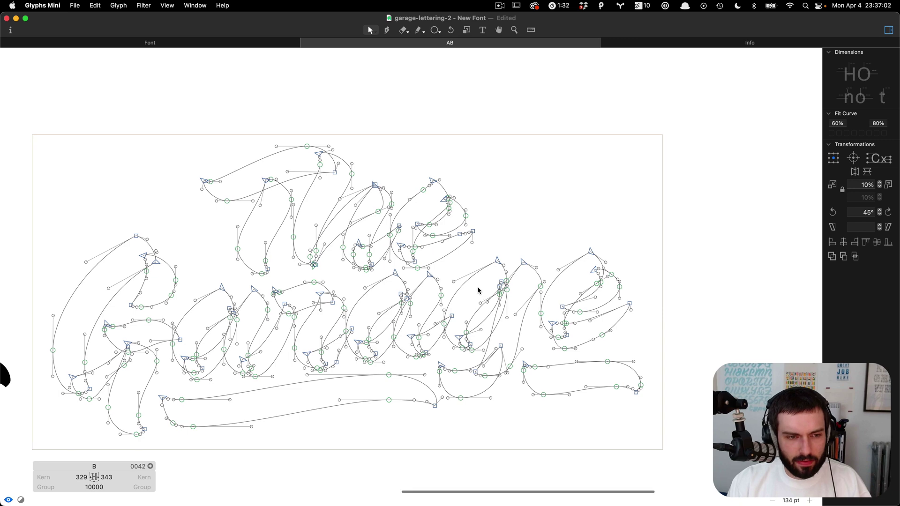
{"action": "scroll", "coordinate": [479, 284], "scroll_direction": "right", "scroll_amount": 1}
{"action": "key", "text": "super+a"}
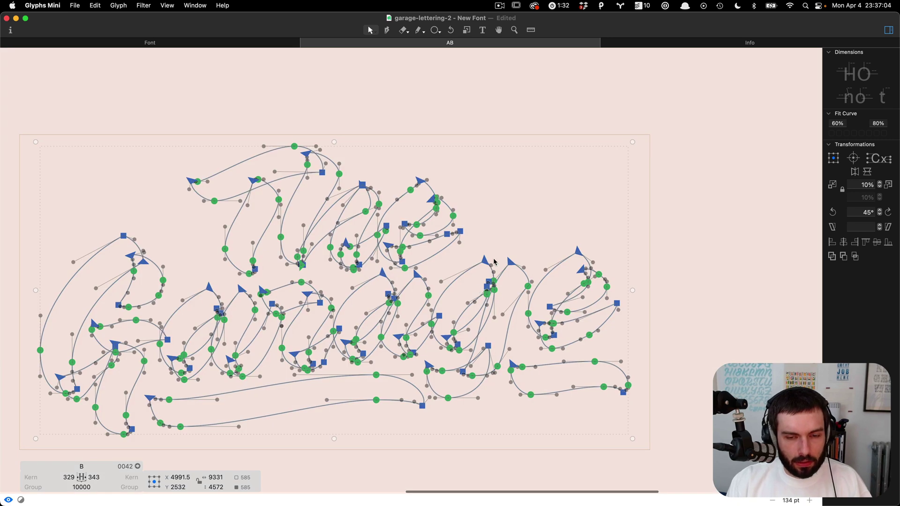
{"action": "key", "text": "Escape"}
Add glyph A as a component in glyph B's background layer.
{"action": "right_click", "coordinate": [424, 277]}
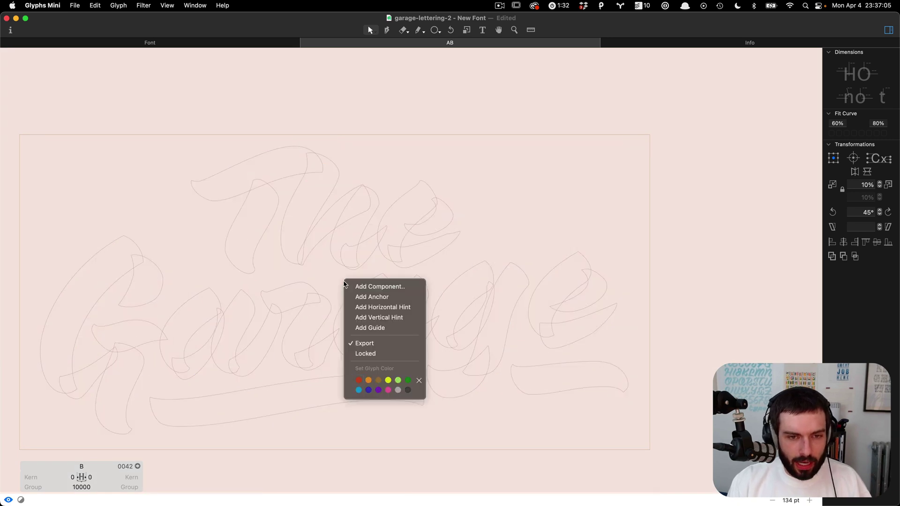
{"action": "left_click", "coordinate": [405, 286]}
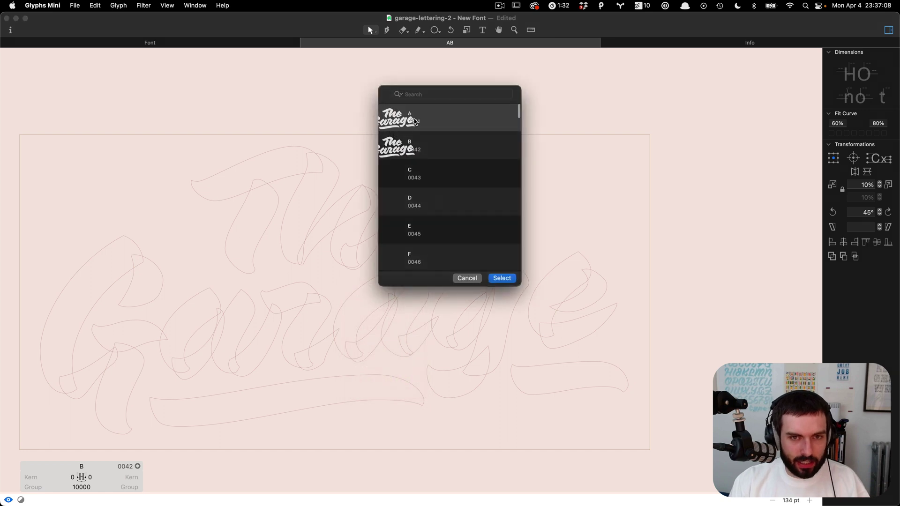
{"action": "left_click", "coordinate": [421, 115]}
{"action": "left_click", "coordinate": [500, 279]}
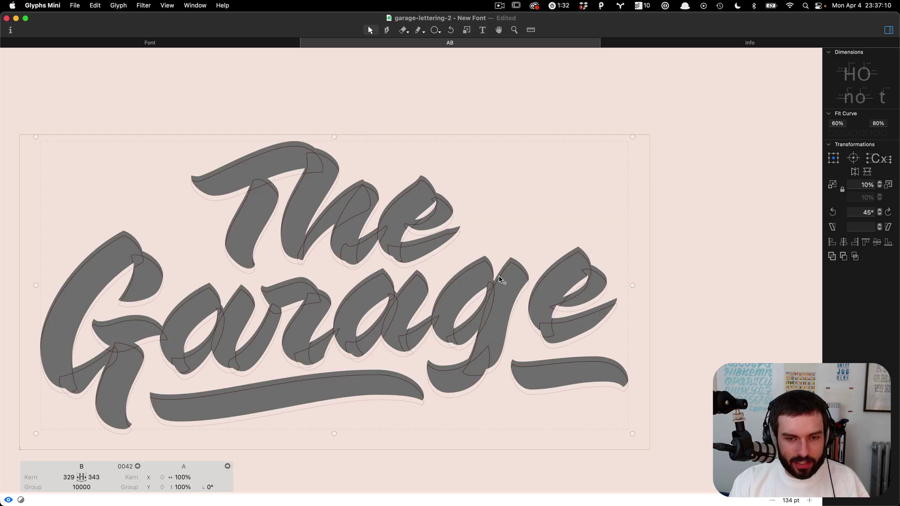
{"action": "left_click", "coordinate": [501, 217]}
{"action": "scroll", "coordinate": [501, 219], "scroll_direction": "down", "scroll_amount": 3}
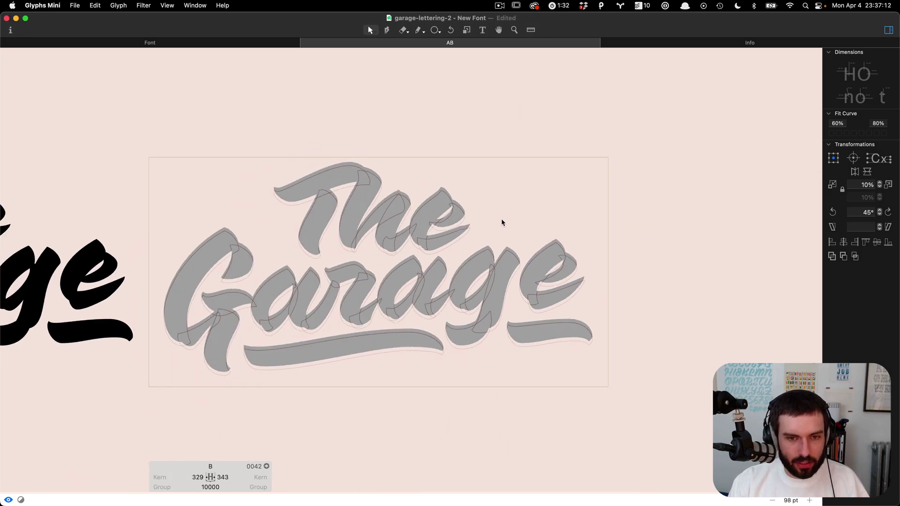
Select all of glyph B's foreground outlines and move them vertically to Y 2611, aligning them with the background component.
{"action": "key", "text": "super+shift+d"}
{"action": "scroll", "coordinate": [374, 254], "scroll_direction": "up", "scroll_amount": 3}
{"action": "key", "text": "super+a"}
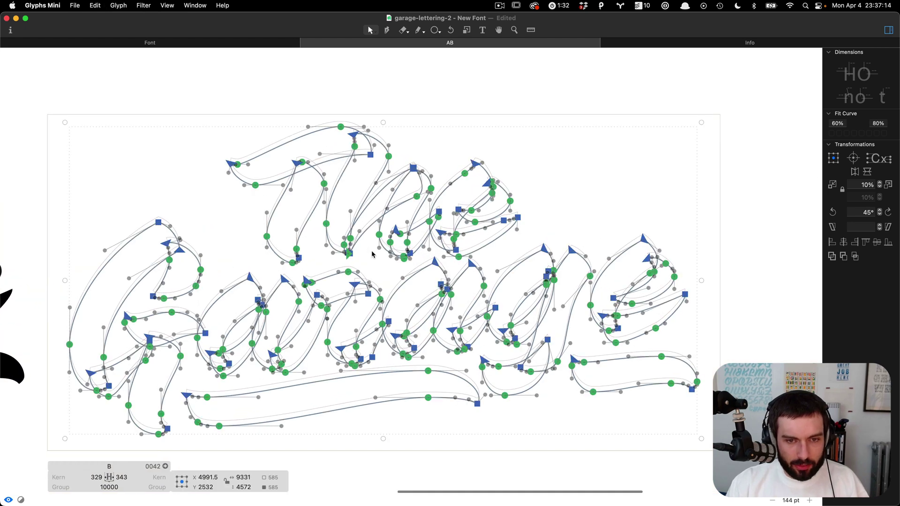
{"action": "key", "text": "super+Up"}
{"action": "key", "text": "Down"}
{"action": "key", "text": "Down"}
{"action": "key", "text": "Down"}
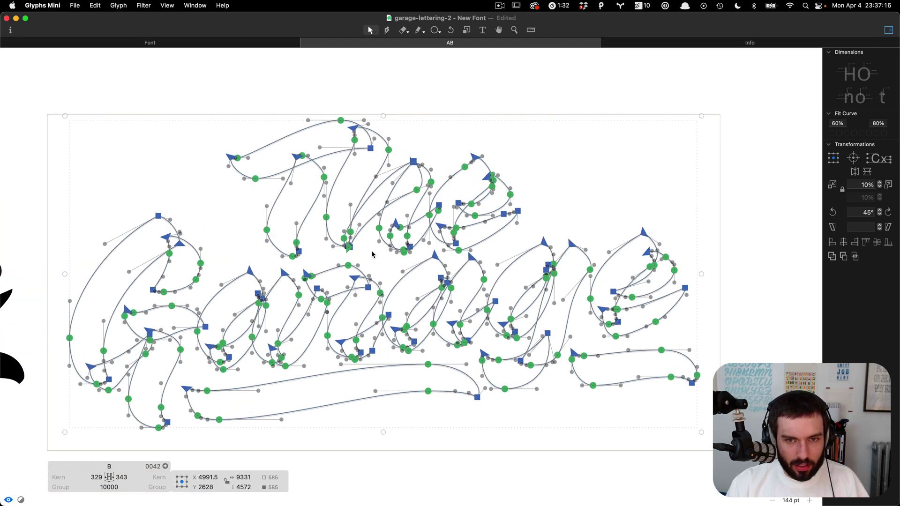
{"action": "key", "text": "Down"}
{"action": "key", "text": "Down"}
{"action": "key", "text": "Down"}
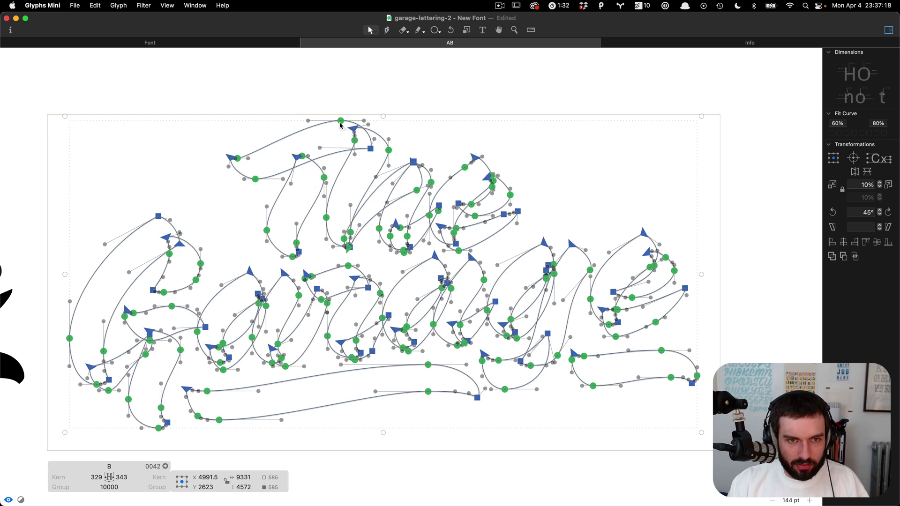
{"action": "scroll", "coordinate": [340, 126], "scroll_direction": "up", "scroll_amount": 5}
{"action": "key", "text": "Down"}
{"action": "key", "text": "Down"}
{"action": "key", "text": "Down"}
{"action": "key", "text": "Down"}
{"action": "key", "text": "Down"}
{"action": "key", "text": "Down"}
{"action": "key", "text": "Down"}
{"action": "key", "text": "Down"}
{"action": "key", "text": "Down"}
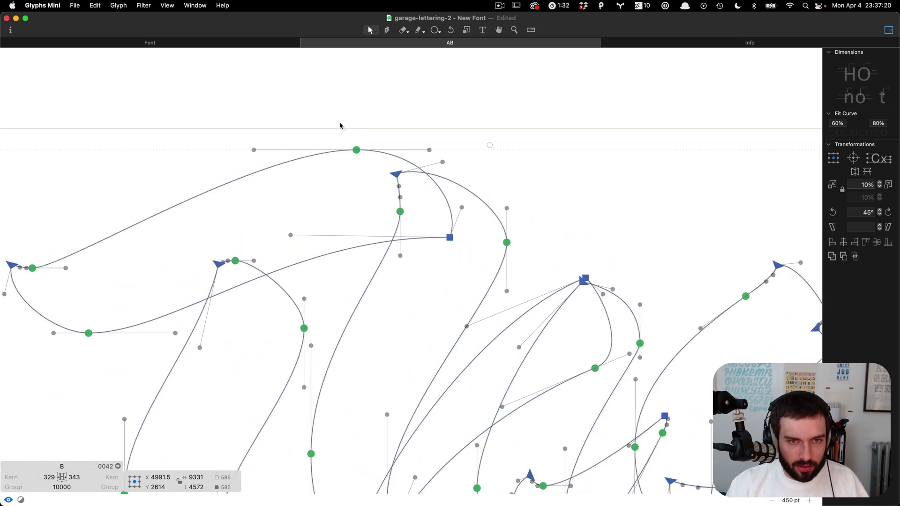
{"action": "key", "text": "Down"}
{"action": "key", "text": "Down"}
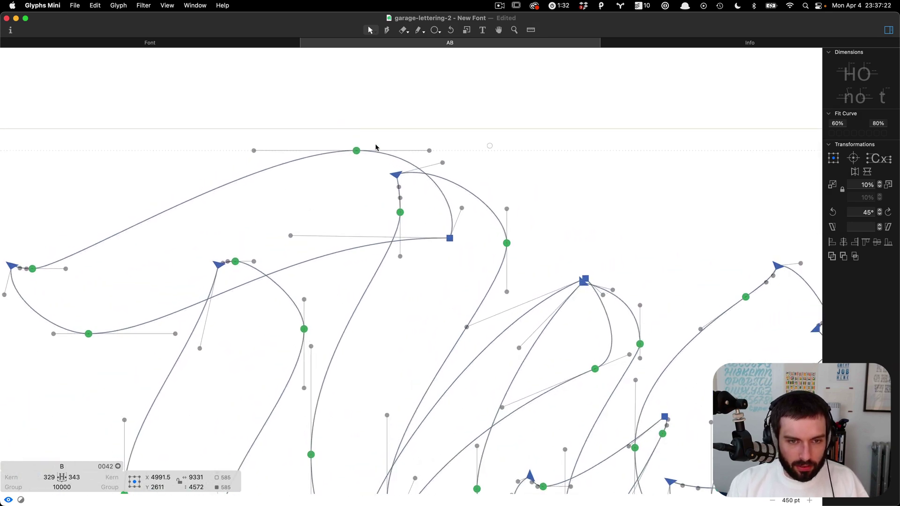
{"action": "scroll", "coordinate": [518, 199], "scroll_direction": "down", "scroll_amount": 3}
{"action": "left_click", "coordinate": [563, 197]}
{"action": "scroll", "coordinate": [564, 196], "scroll_direction": "down", "scroll_amount": 6}
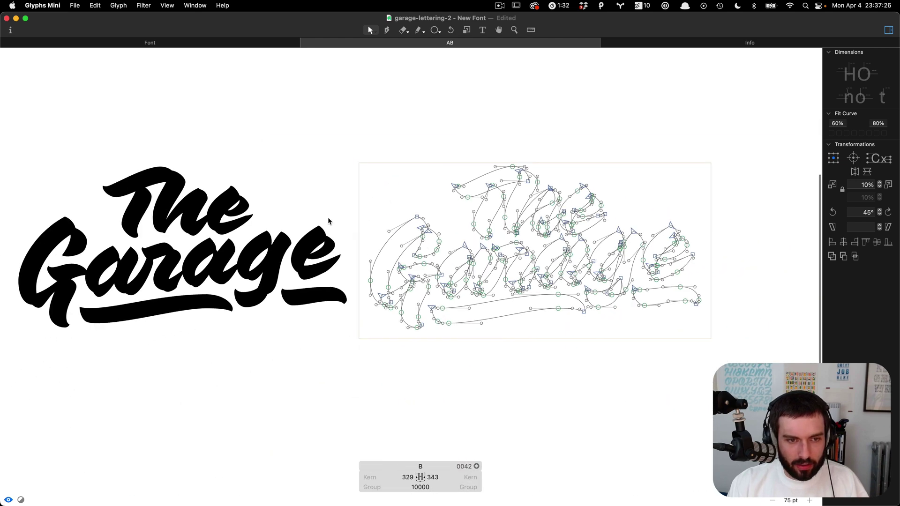
In glyph A, try moving the T's crossbar contour up and left to X 3390.5, Y 5061.
{"action": "double_click", "coordinate": [310, 213]}
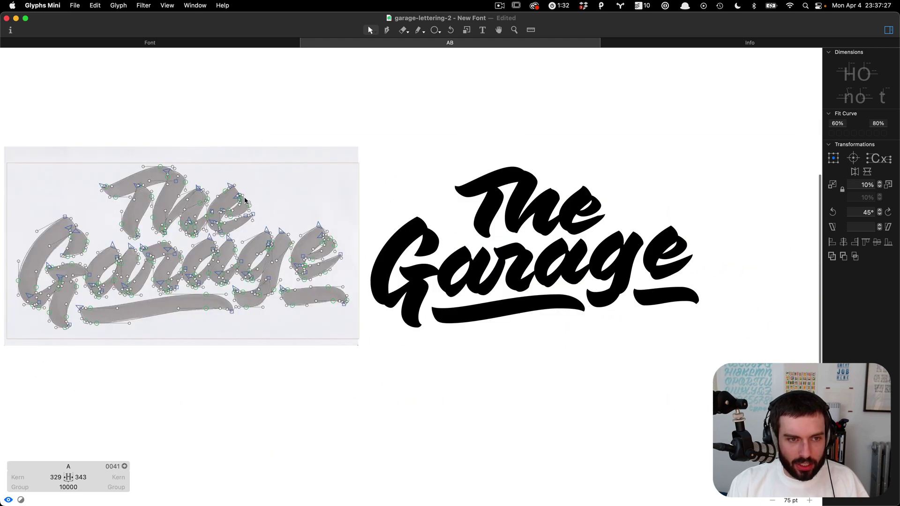
{"action": "left_click", "coordinate": [149, 173]}
{"action": "left_click_drag", "start_coordinate": [158, 165], "coordinate": [145, 144]}
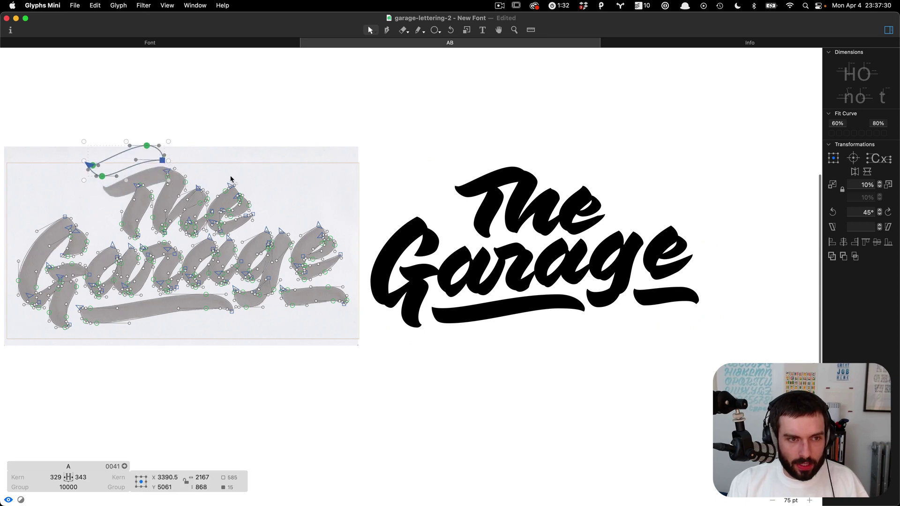
Check the displaced crossbar in glyph B's background layer, undo the crossbar move in glyph A, and return to editing glyph B.
{"action": "left_click", "coordinate": [398, 178]}
{"action": "double_click", "coordinate": [403, 176]}
{"action": "scroll", "coordinate": [490, 134], "scroll_direction": "up", "scroll_amount": 3}
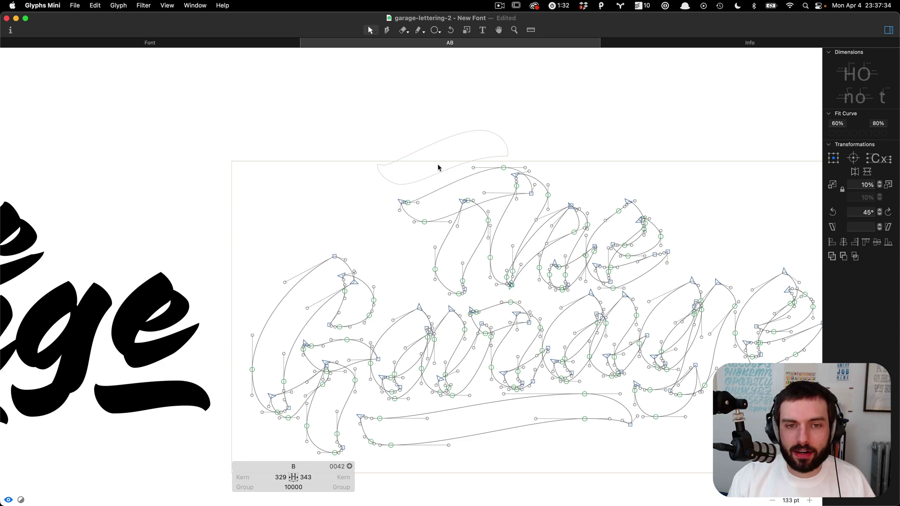
{"action": "key", "text": "space"}
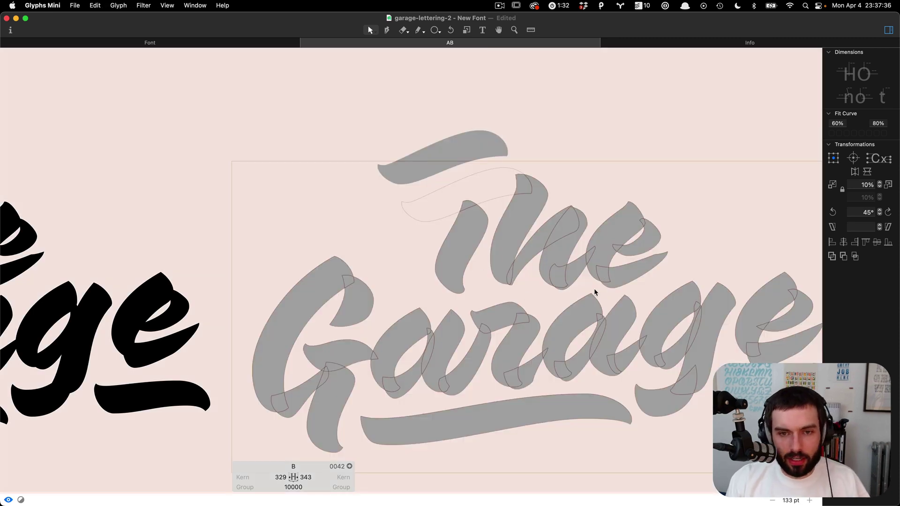
{"action": "scroll", "coordinate": [593, 293], "scroll_direction": "down", "scroll_amount": 3}
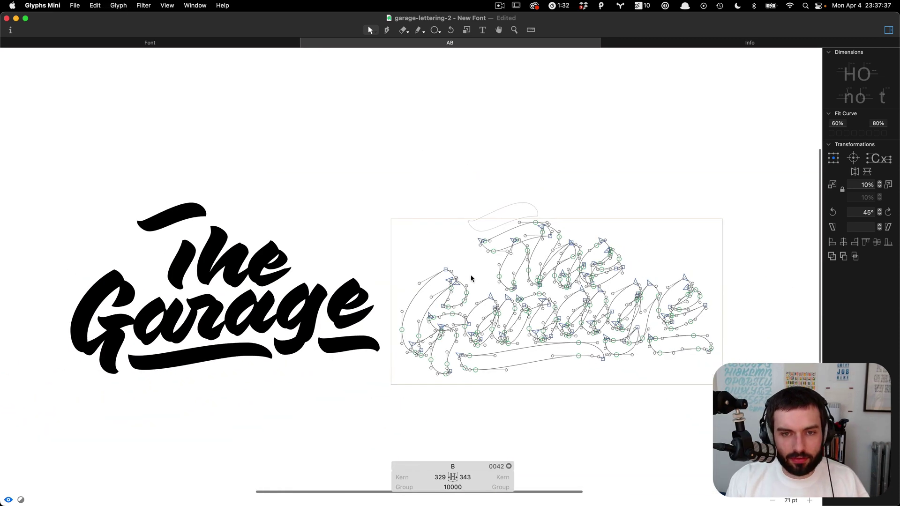
{"action": "left_click", "coordinate": [356, 254]}
{"action": "left_click", "coordinate": [456, 252]}
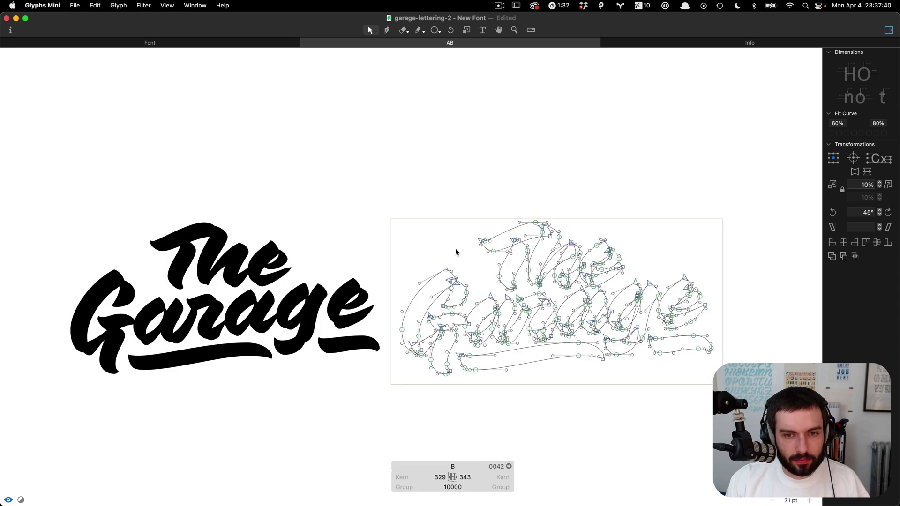
Select all of glyph B's foreground outlines and lower them to Y 2491.
{"action": "scroll", "coordinate": [642, 263], "scroll_direction": "up", "scroll_amount": 3}
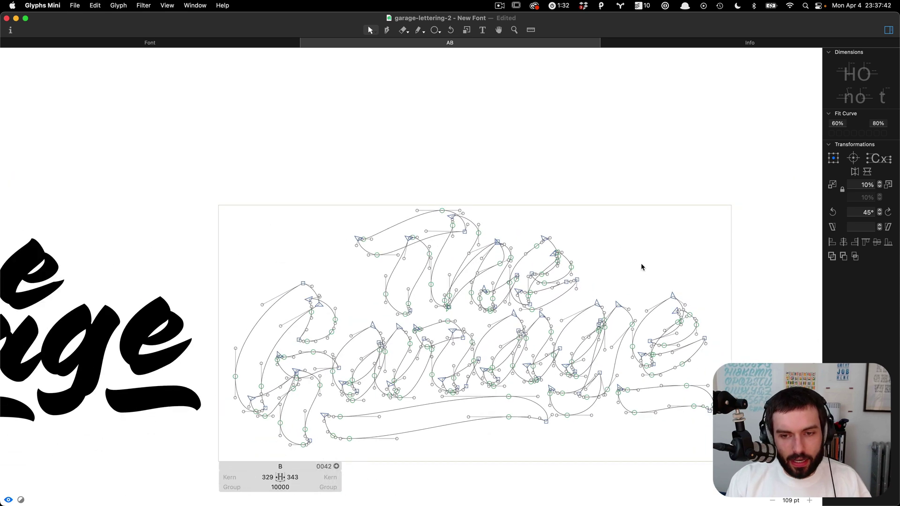
{"action": "key", "text": "t"}
{"action": "scroll", "coordinate": [642, 263], "scroll_direction": "down", "scroll_amount": 3}
{"action": "key", "text": "Escape"}
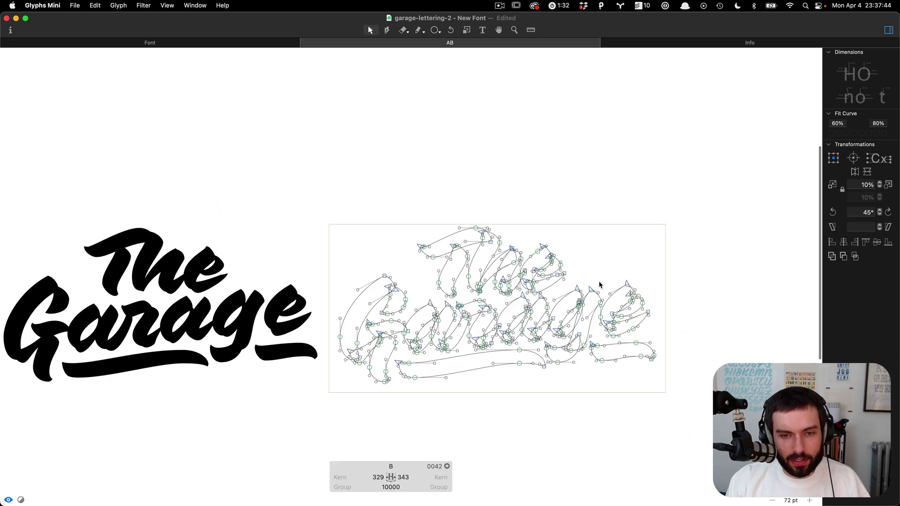
{"action": "key", "text": "super+a"}
{"action": "key", "text": "shift+Down"}
{"action": "key", "text": "shift+Down"}
{"action": "key", "text": "shift+Down"}
{"action": "key", "text": "shift+Down"}
{"action": "key", "text": "shift+Down"}
{"action": "key", "text": "shift+Down"}
{"action": "key", "text": "shift+Down"}
{"action": "key", "text": "shift+Down"}
{"action": "key", "text": "shift+Down"}
{"action": "key", "text": "shift+Down"}
{"action": "key", "text": "shift+Down"}
{"action": "key", "text": "shift+Down"}
{"action": "key", "text": "shift+Down"}
{"action": "key", "text": "shift+Down"}
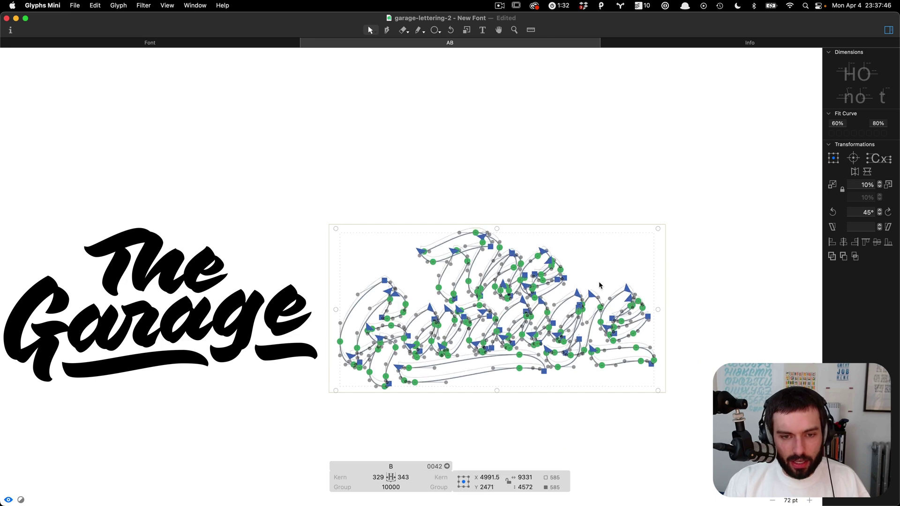
{"action": "key", "text": "shift+Up"}
{"action": "key", "text": "shift+Up"}
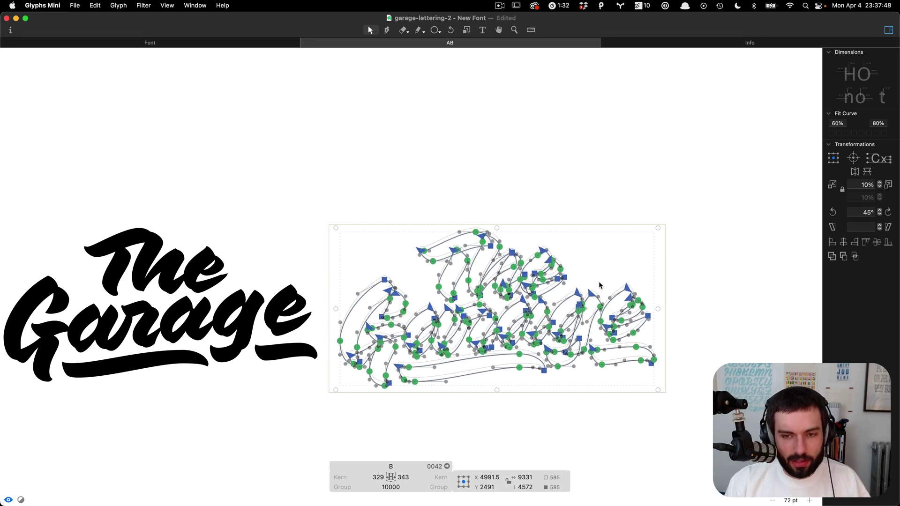
Preview glyph B's lettering as filled shapes, and return to outline editing.
{"action": "key", "text": "Escape"}
{"action": "key", "text": "t"}
{"action": "scroll", "coordinate": [599, 285], "scroll_direction": "up", "scroll_amount": 2}
{"action": "scroll", "coordinate": [463, 374], "scroll_direction": "up", "scroll_amount": 3}
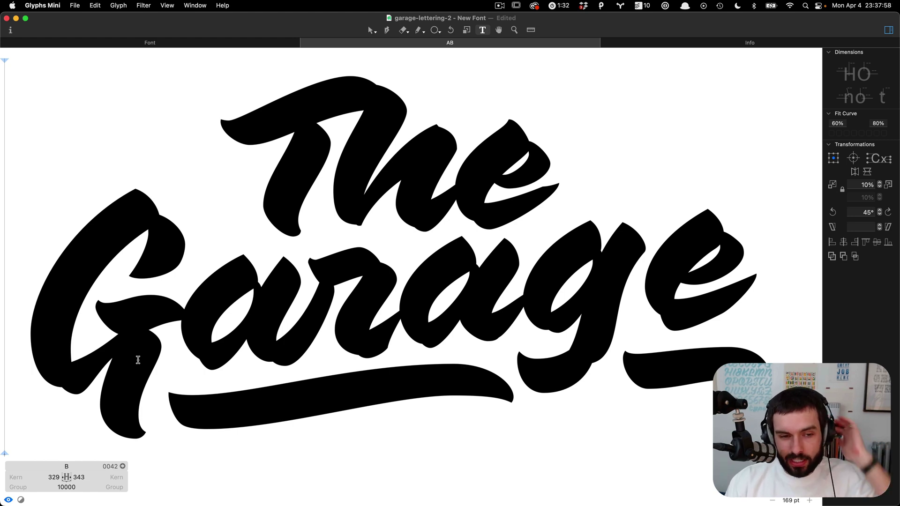
{"action": "key", "text": "Escape"}
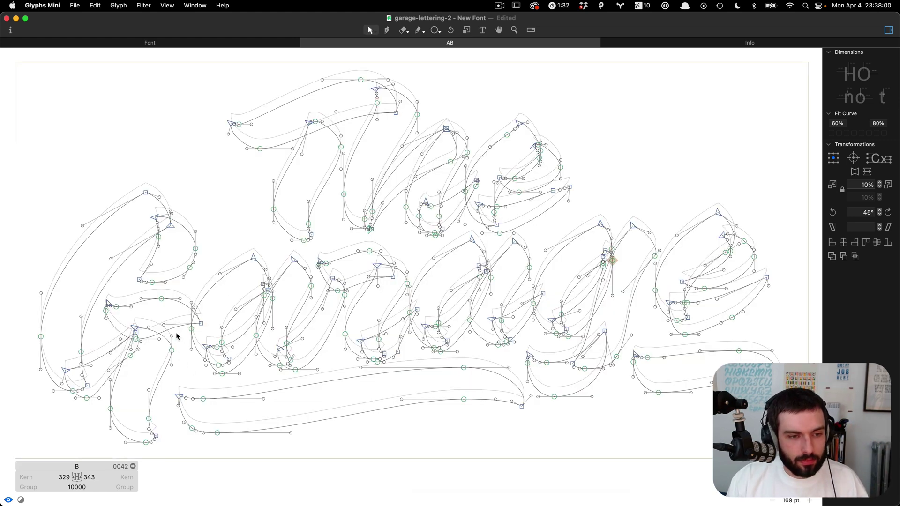
In glyph B's background layer, move the A component down to Y -120 to match the outlines, and return to the foreground.
{"action": "key", "text": "super+a"}
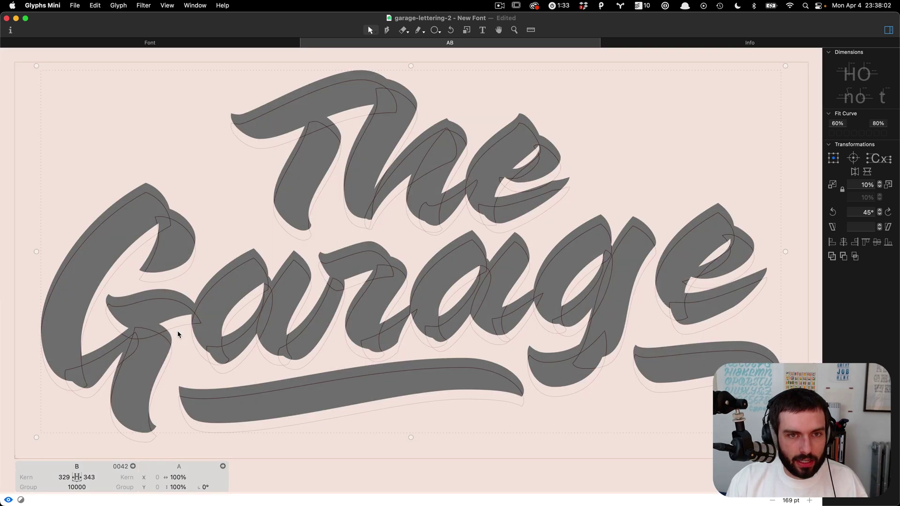
{"action": "key", "text": "shift+Down"}
{"action": "key", "text": "super+Down"}
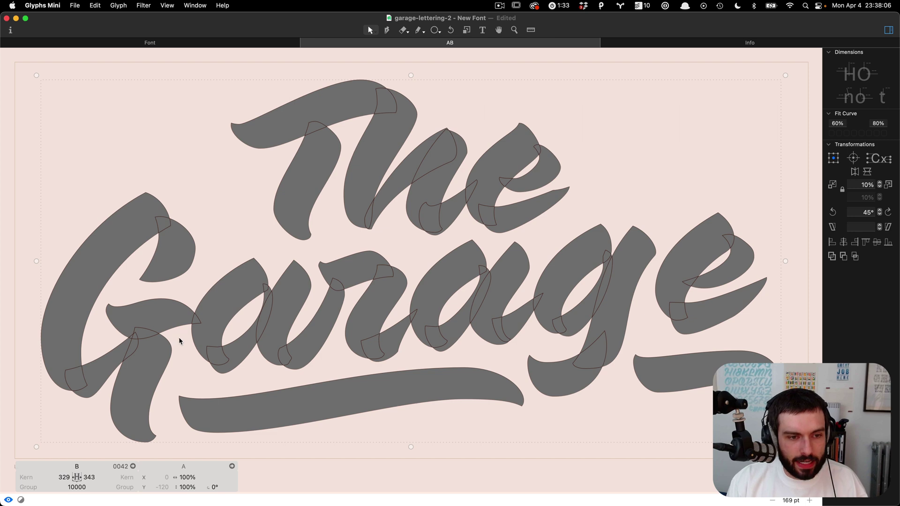
{"action": "left_click", "coordinate": [179, 345]}
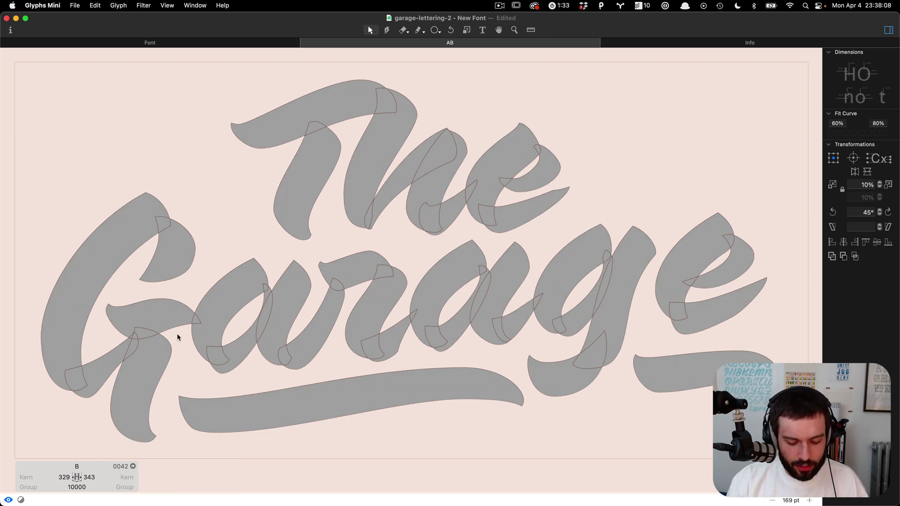
{"action": "key", "text": "super+b"}
Select all the contours of the G in glyph B and move them right to X 1417, closer to the first a.
{"action": "double_click", "coordinate": [176, 332]}
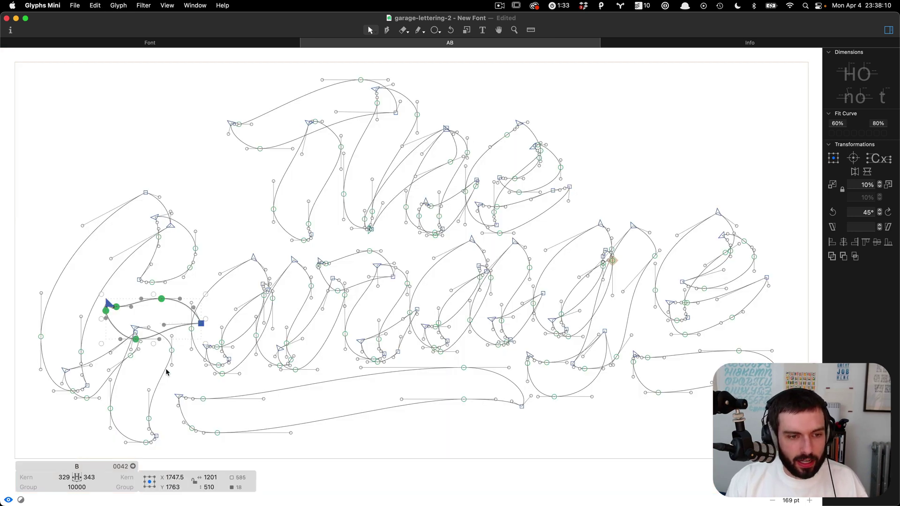
{"action": "double_click", "coordinate": [164, 382], "text": "shift"}
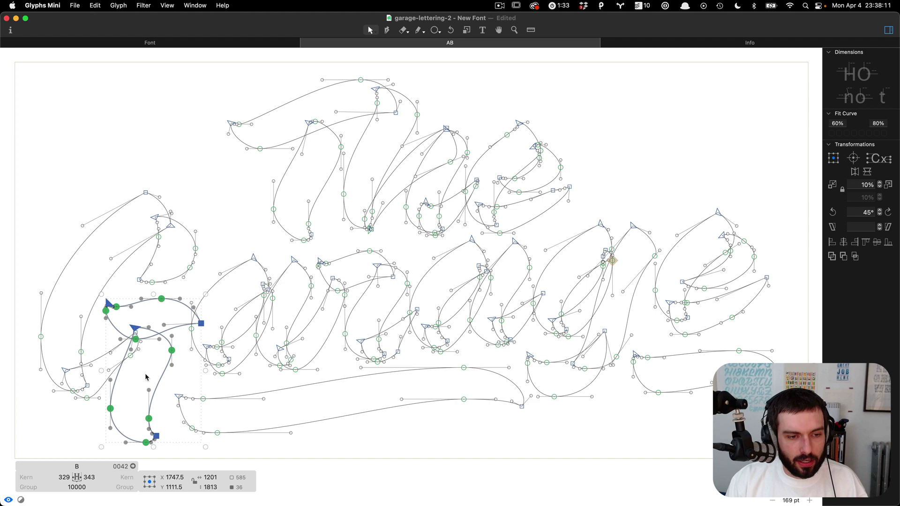
{"action": "double_click", "coordinate": [95, 359], "text": "shift"}
{"action": "double_click", "coordinate": [87, 310], "text": "shift"}
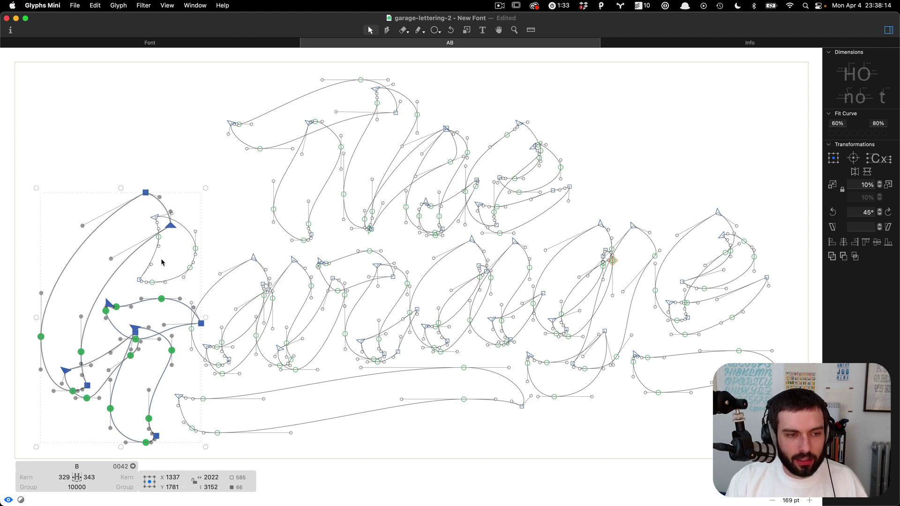
{"action": "double_click", "coordinate": [157, 258], "text": "shift"}
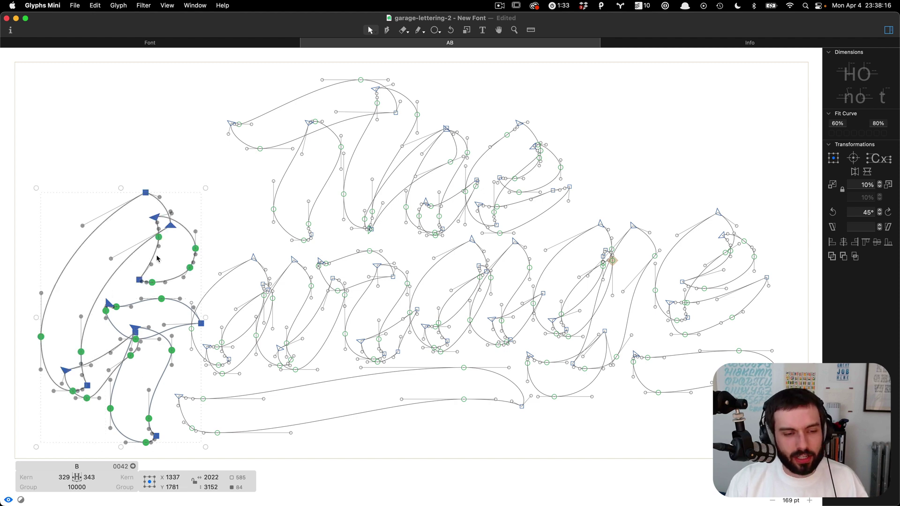
{"action": "key", "text": "super+Right"}
{"action": "key", "text": "shift+Left"}
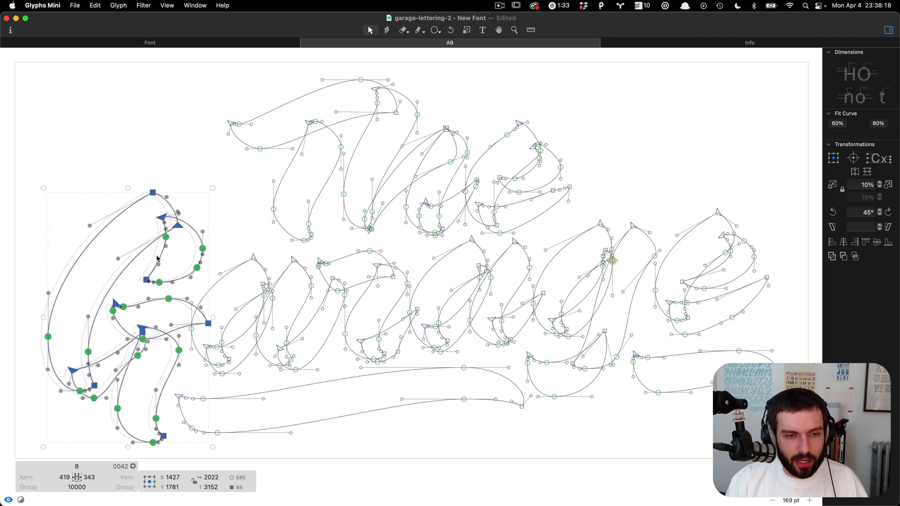
{"action": "key", "text": "shift+Left"}
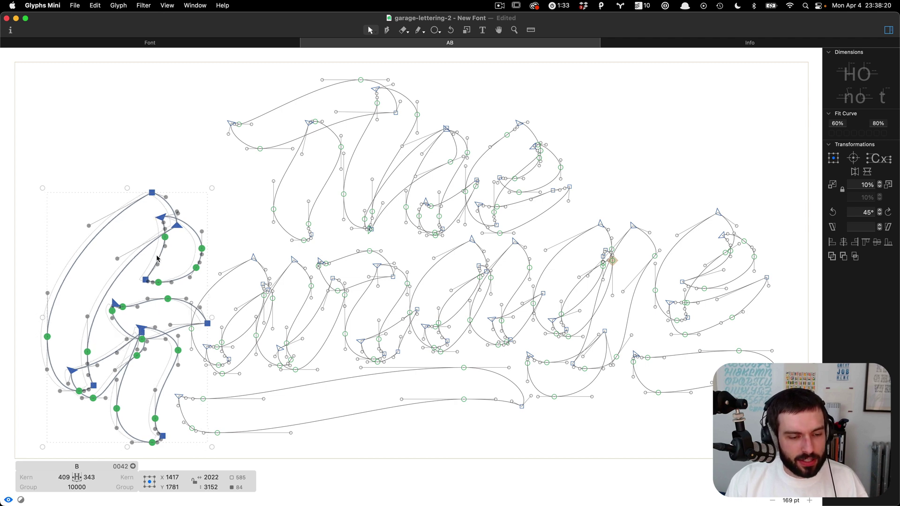
Preview the filled lettering to judge the spacing between the G and the neighbouring letters.
{"action": "left_click", "coordinate": [245, 185]}
{"action": "key", "text": "t"}
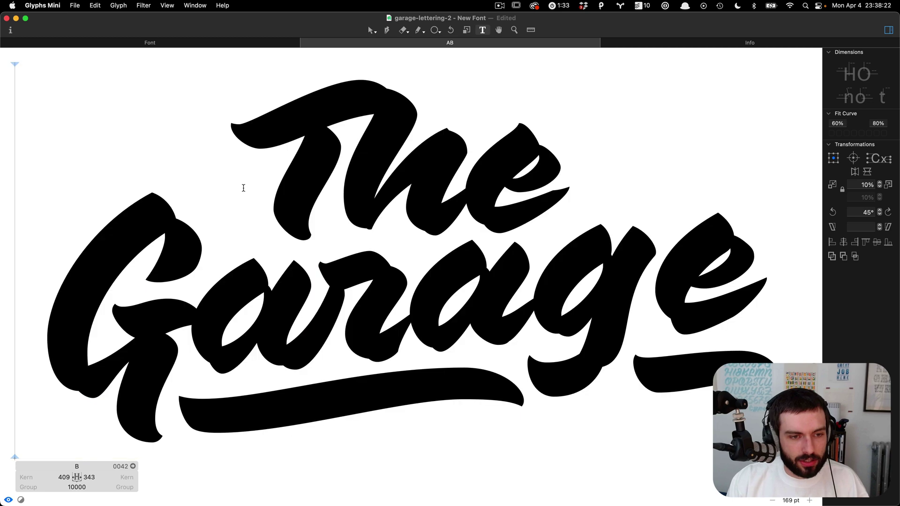
{"action": "scroll", "coordinate": [243, 188], "scroll_direction": "down", "scroll_amount": 2}
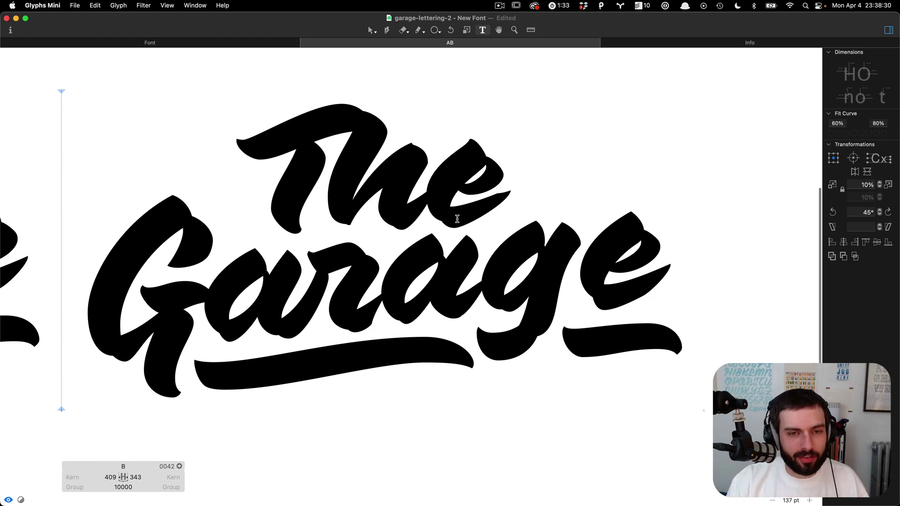
{"action": "scroll", "coordinate": [342, 226], "scroll_direction": "up", "scroll_amount": 5}
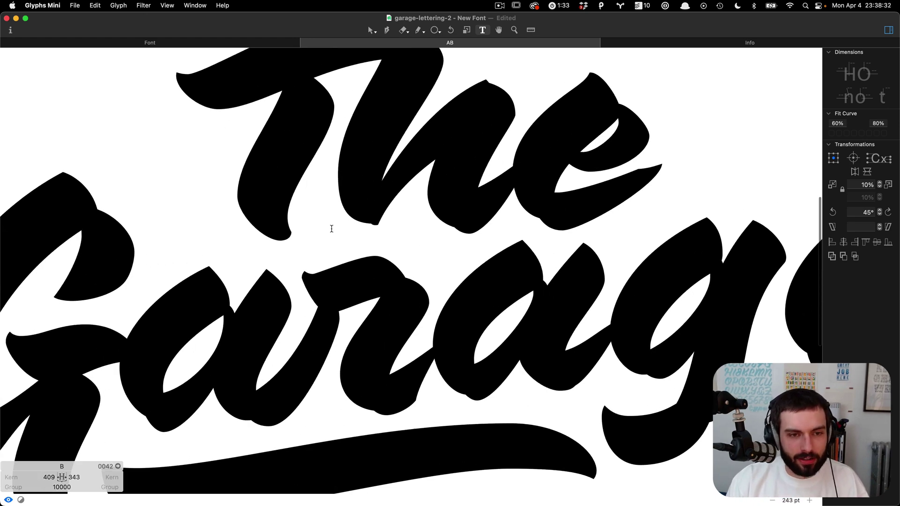
Move the corner node at the foot of the T's stem to X 3742, Y 2823, and its upper handle to X 3715, Y 2856.
{"action": "key", "text": "Escape"}
{"action": "scroll", "coordinate": [284, 231], "scroll_direction": "up", "scroll_amount": 8}
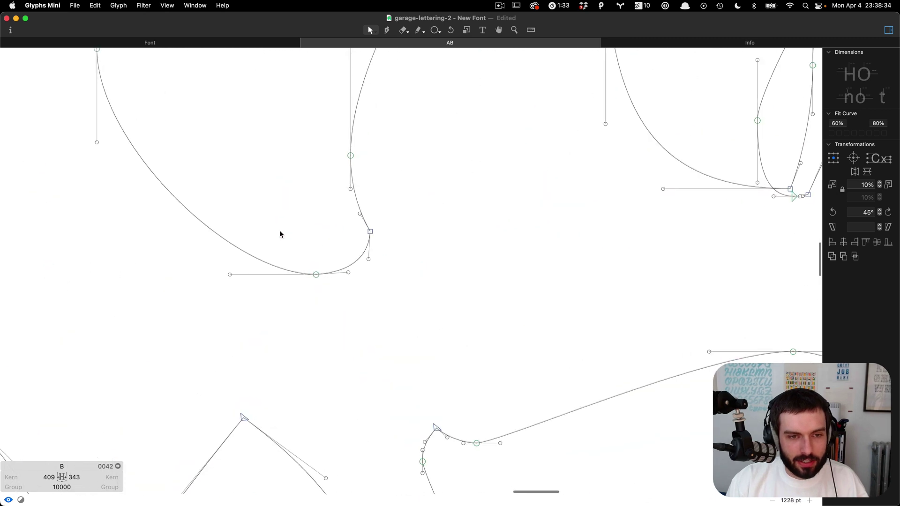
{"action": "left_click_drag", "start_coordinate": [384, 227], "coordinate": [357, 253]}
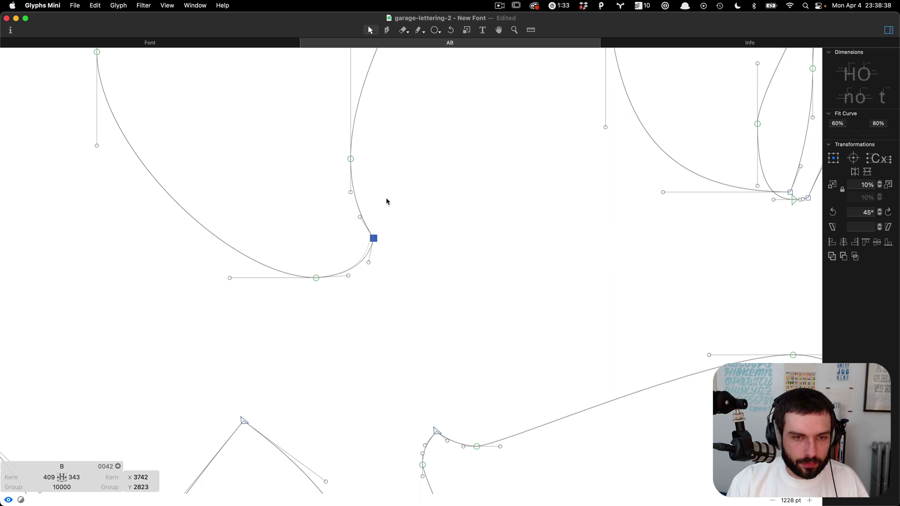
{"action": "left_click_drag", "start_coordinate": [386, 197], "coordinate": [341, 236]}
{"action": "key", "text": "Down"}
{"action": "key", "text": "Left"}
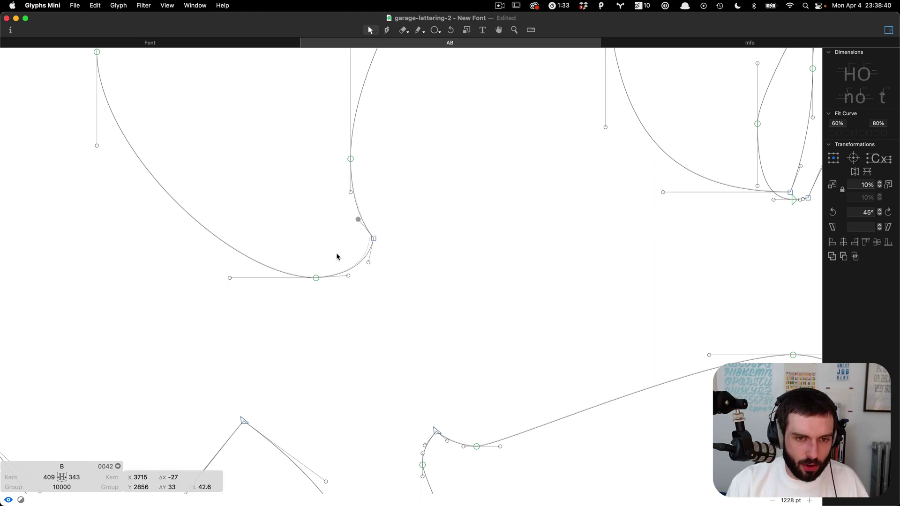
Lower the corner node at the T stem's foot to Y 2813 and adjust its lower handle to X 3732, Y 2778.
{"action": "left_click_drag", "start_coordinate": [369, 294], "coordinate": [362, 228]}
{"action": "key", "text": "shift+Down"}
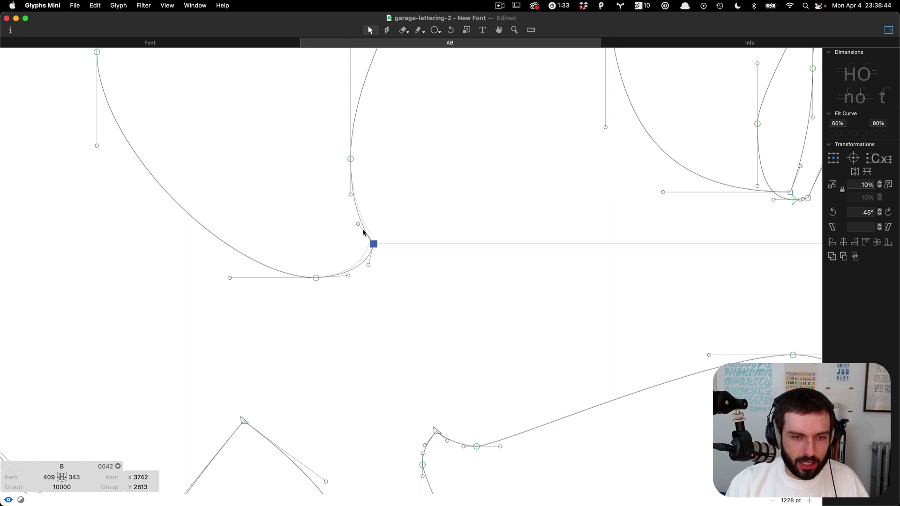
{"action": "left_click", "coordinate": [368, 265]}
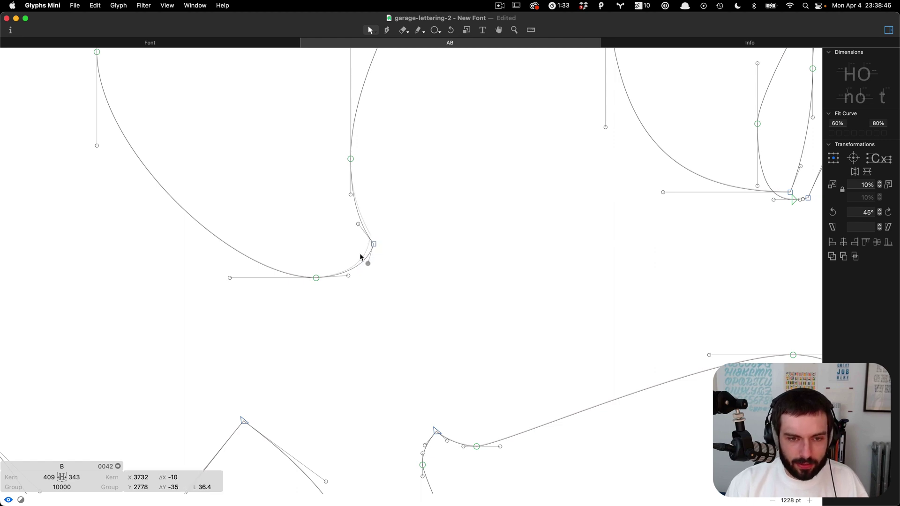
Preview the filled lettering and examine the reshaped foot of the T's stem in the context of the whole lockup.
{"action": "scroll", "coordinate": [359, 253], "scroll_direction": "down", "scroll_amount": 5}
{"action": "key", "text": "t"}
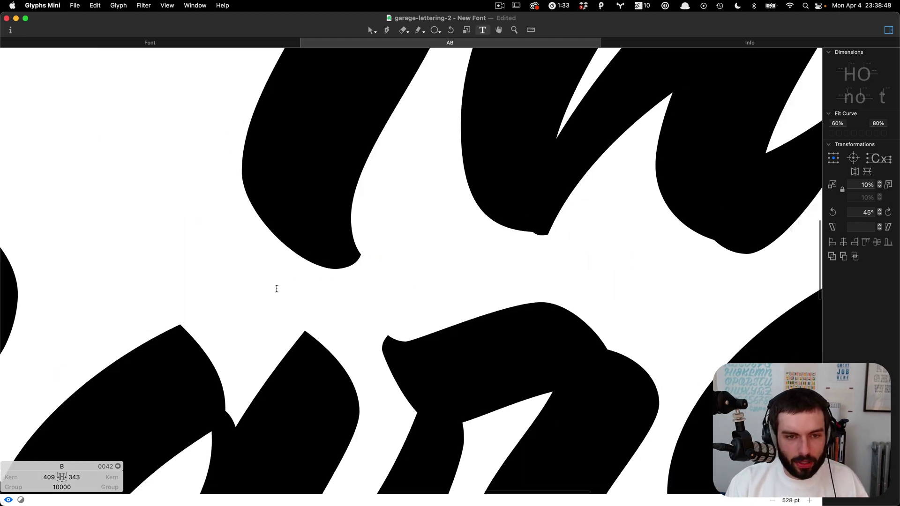
{"action": "scroll", "coordinate": [277, 289], "scroll_direction": "down", "scroll_amount": 5}
{"action": "scroll", "coordinate": [264, 262], "scroll_direction": "left", "scroll_amount": 3}
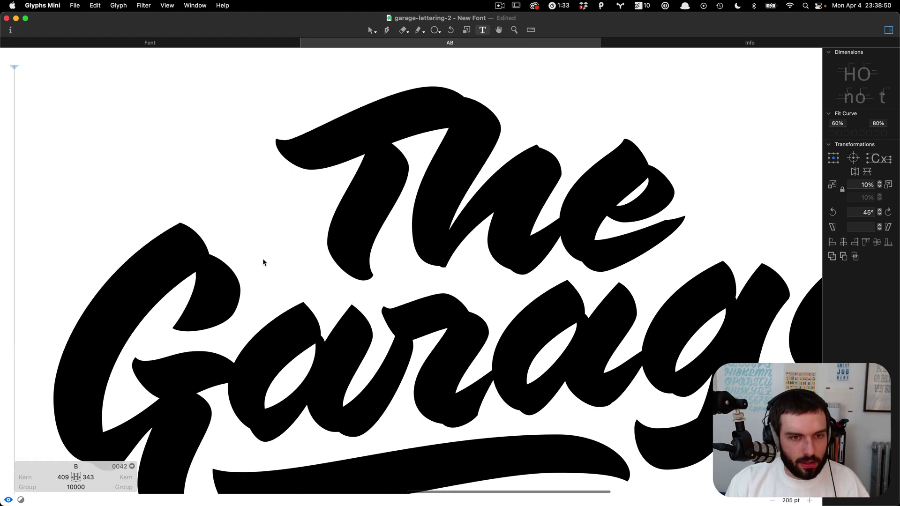
{"action": "scroll", "coordinate": [263, 261], "scroll_direction": "left", "scroll_amount": 3}
{"action": "scroll", "coordinate": [286, 247], "scroll_direction": "down", "scroll_amount": 3}
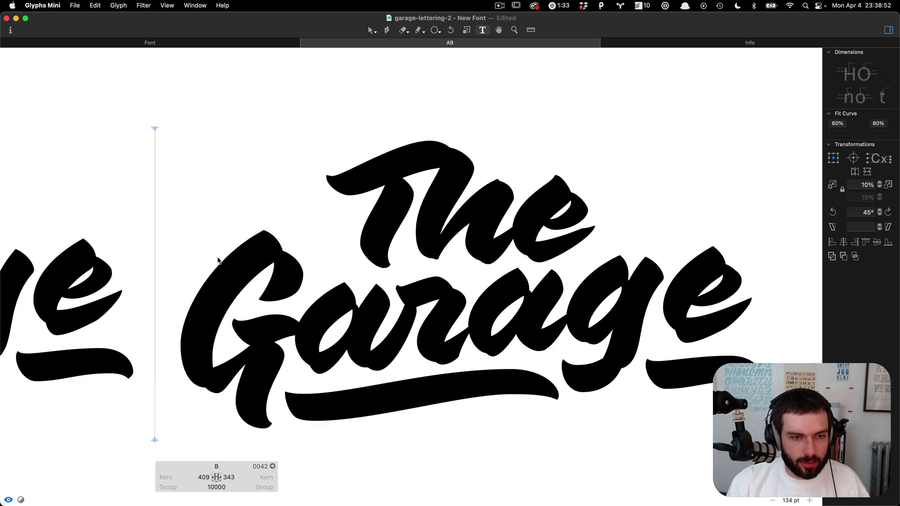
Move the extreme node on the left side of the G's bowl outward to X 379, Y 1560.
{"action": "key", "text": "Escape"}
{"action": "scroll", "coordinate": [187, 307], "scroll_direction": "up", "scroll_amount": 1}
{"action": "left_click_drag", "start_coordinate": [207, 376], "coordinate": [168, 349]}
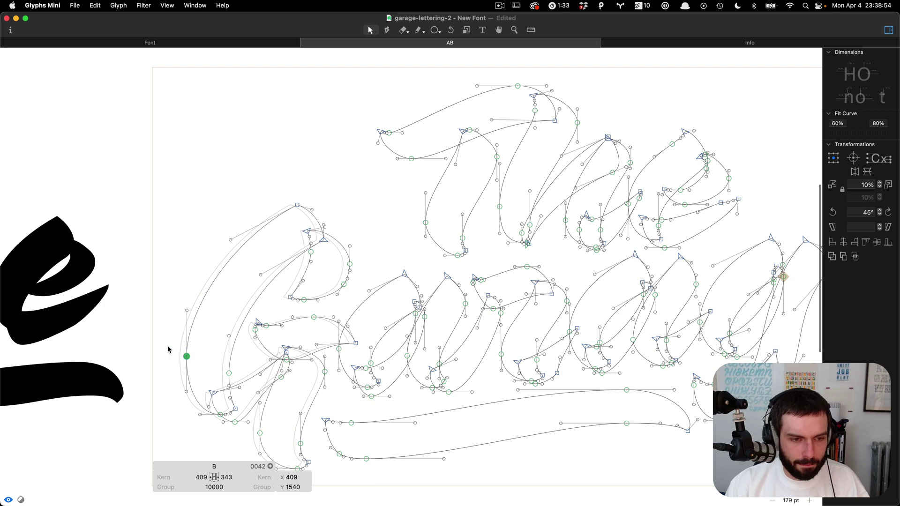
{"action": "key", "text": "shift+Left"}
{"action": "key", "text": "shift+Left"}
{"action": "key", "text": "shift+Left"}
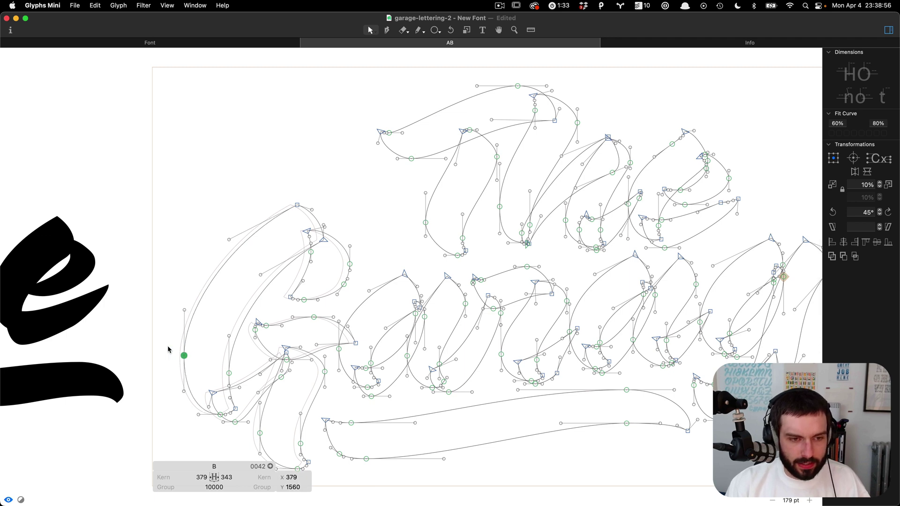
Move the corner node at the top of the G to X 1719, Y 3367 and preview the filled lettering.
{"action": "left_click", "coordinate": [297, 205]}
{"action": "key", "text": "shift+Left"}
{"action": "key", "text": "shift+Left"}
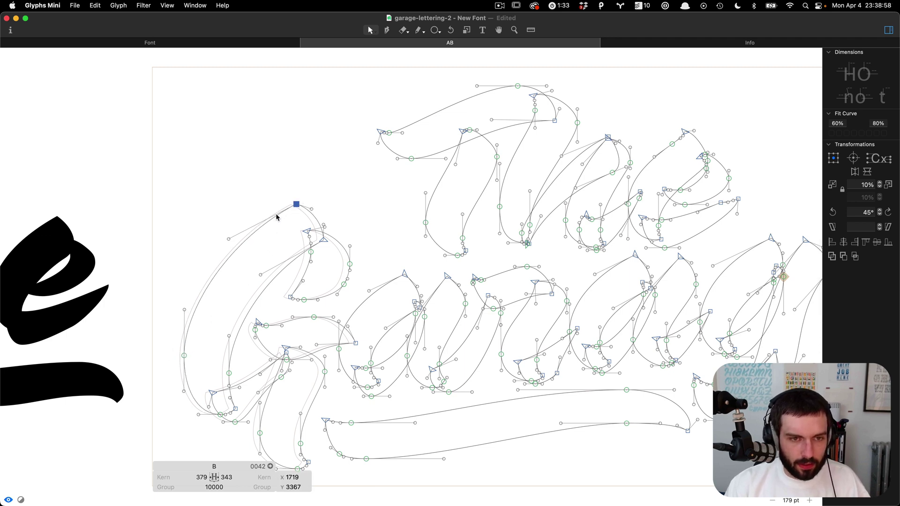
{"action": "key", "text": "Escape"}
{"action": "key", "text": "Escape"}
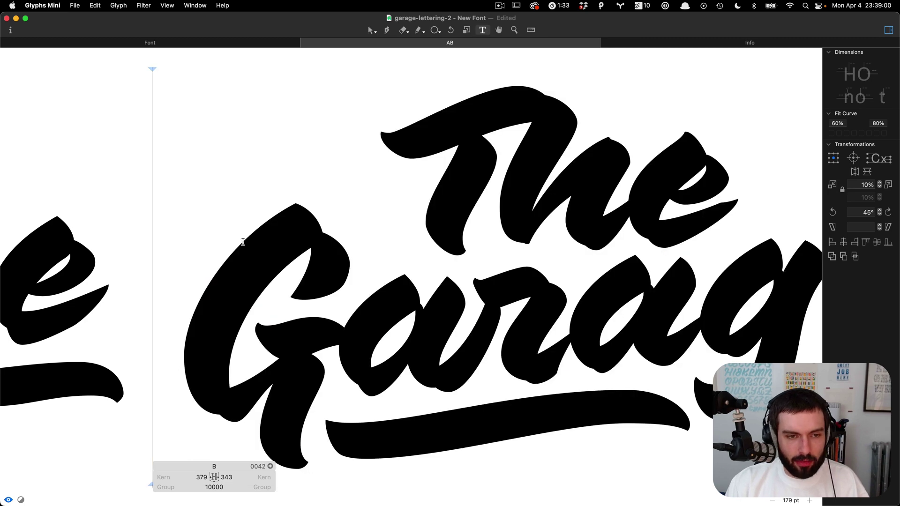
{"action": "scroll", "coordinate": [496, 253], "scroll_direction": "right", "scroll_amount": 5}
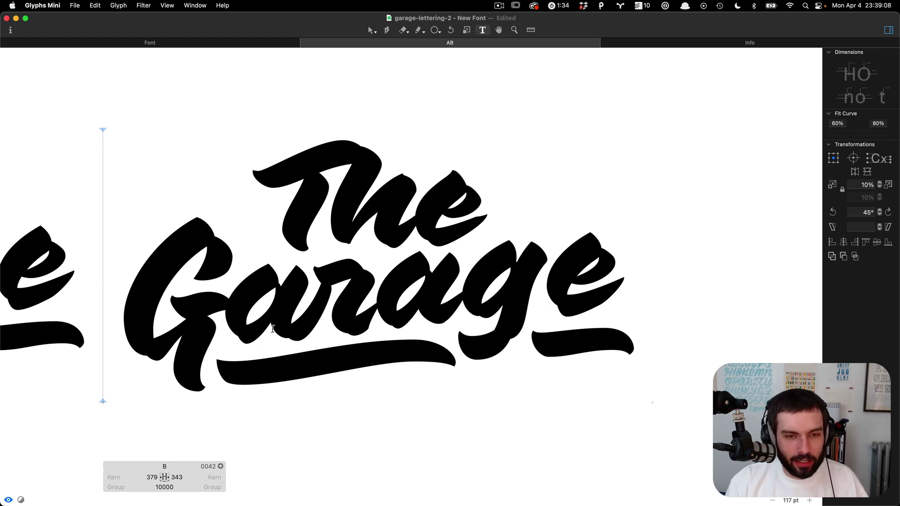
Move the extreme node on the left side of the r's stem to X 4173, Y 1565 and preview the filled lettering.
{"action": "scroll", "coordinate": [454, 326], "scroll_direction": "up", "scroll_amount": 10}
{"action": "key", "text": "Escape"}
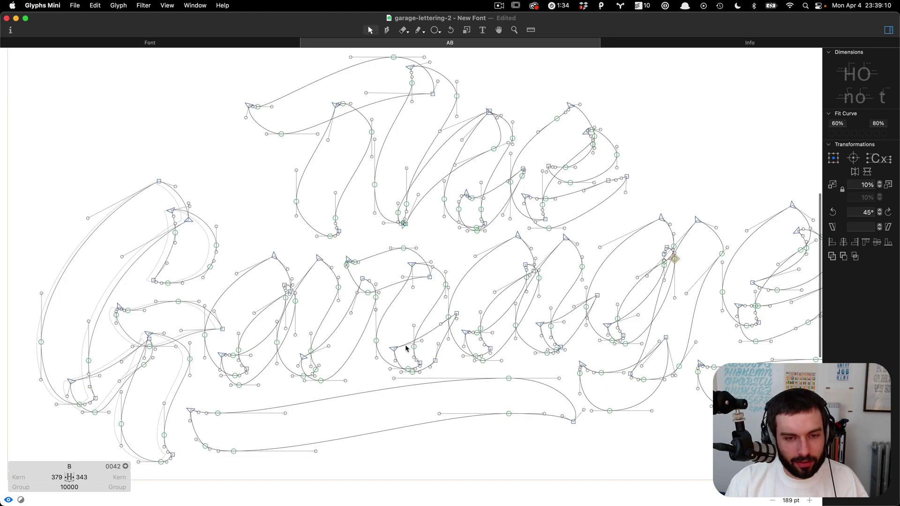
{"action": "scroll", "coordinate": [409, 345], "scroll_direction": "up", "scroll_amount": 2}
{"action": "left_click_drag", "start_coordinate": [432, 357], "coordinate": [409, 339]}
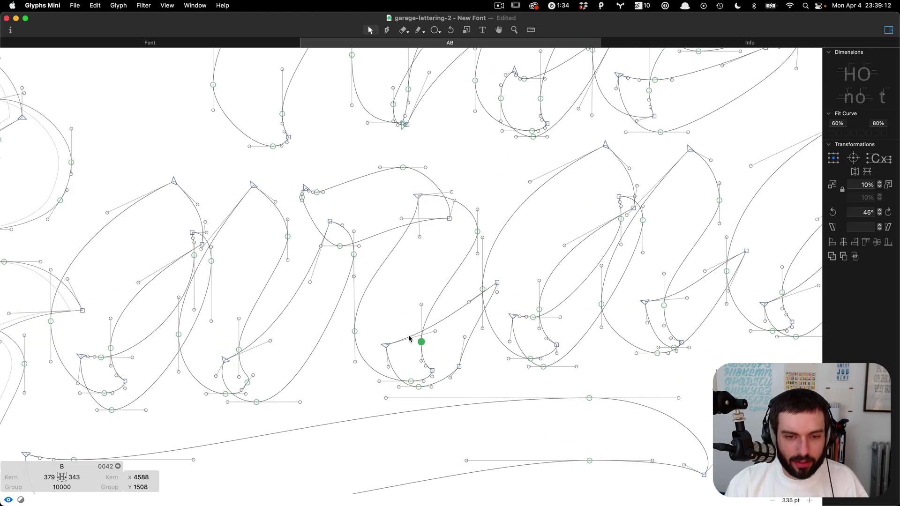
{"action": "left_click_drag", "start_coordinate": [389, 309], "coordinate": [343, 338]}
{"action": "key", "text": "t"}
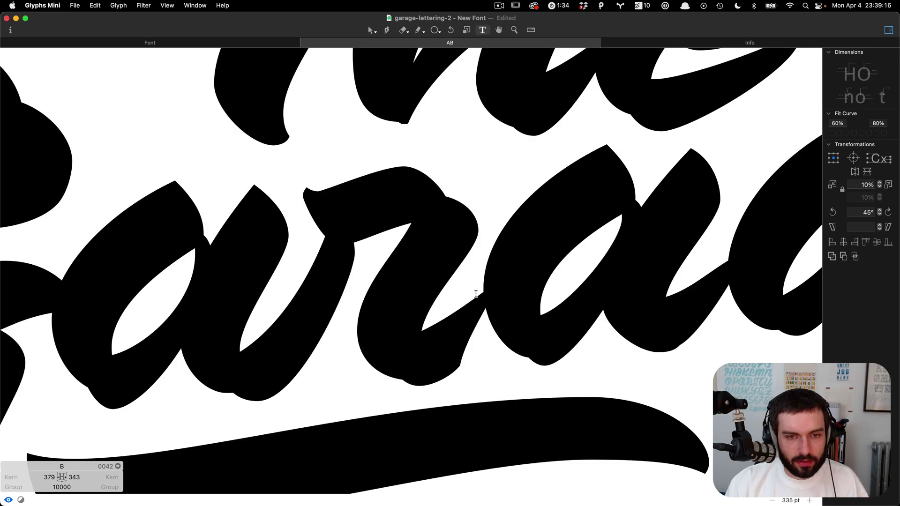
{"action": "scroll", "coordinate": [477, 284], "scroll_direction": "down", "scroll_amount": 8}
{"action": "scroll", "coordinate": [476, 285], "scroll_direction": "right", "scroll_amount": 3}
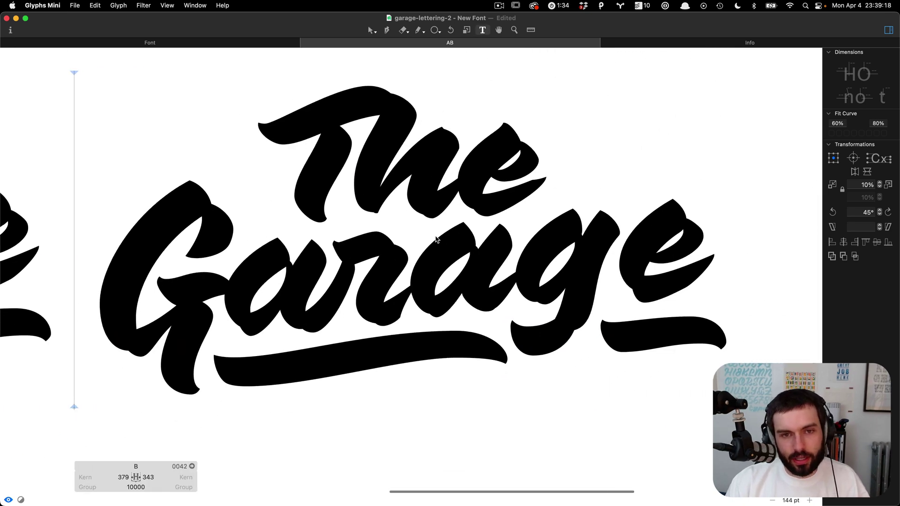
{"action": "scroll", "coordinate": [436, 239], "scroll_direction": "down", "scroll_amount": 2}
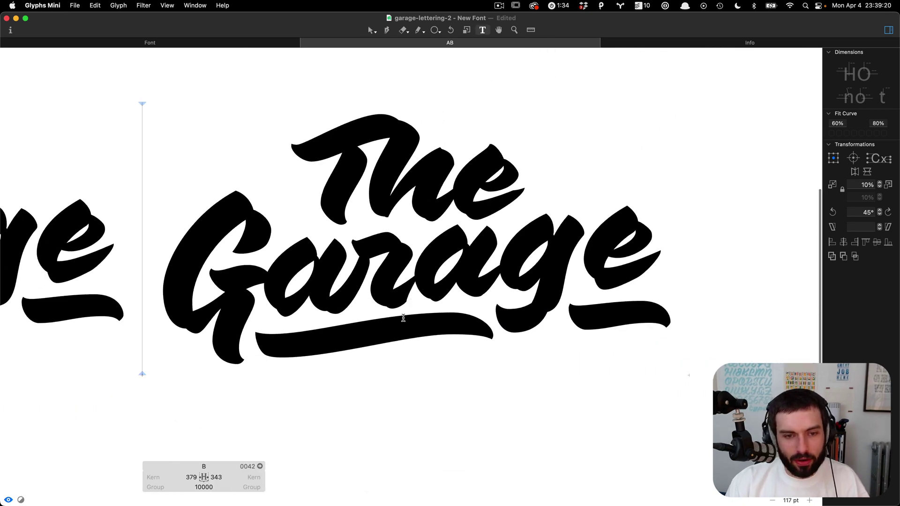
Move the bottom extreme node of the long underline to X 2583, Y 296 to thicken its starting end.
{"action": "scroll", "coordinate": [293, 356], "scroll_direction": "up", "scroll_amount": 5}
{"action": "key", "text": "Escape"}
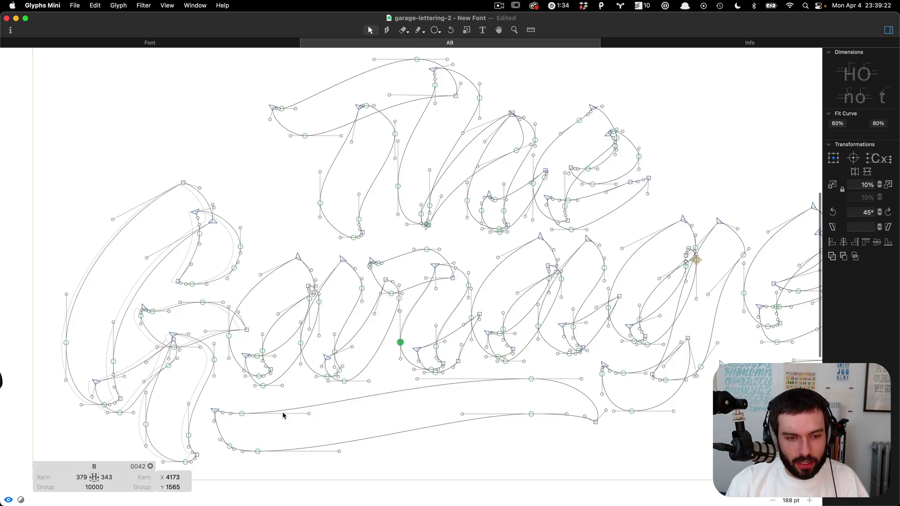
{"action": "left_click", "coordinate": [257, 453]}
{"action": "key", "text": "shift+Right"}
{"action": "key", "text": "shift+Right"}
{"action": "key", "text": "shift+Down"}
{"action": "key", "text": "shift+Down"}
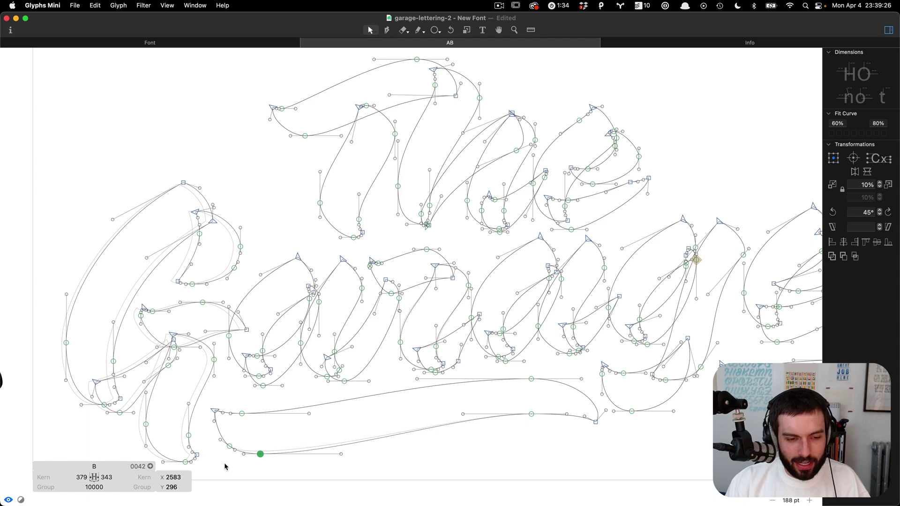
Stretch the handles of the node on the long underline's rounded starting end to a height of 133, then preview the fill.
{"action": "scroll", "coordinate": [225, 467], "scroll_direction": "up", "scroll_amount": 5}
{"action": "left_click_drag", "start_coordinate": [274, 433], "coordinate": [216, 378]}
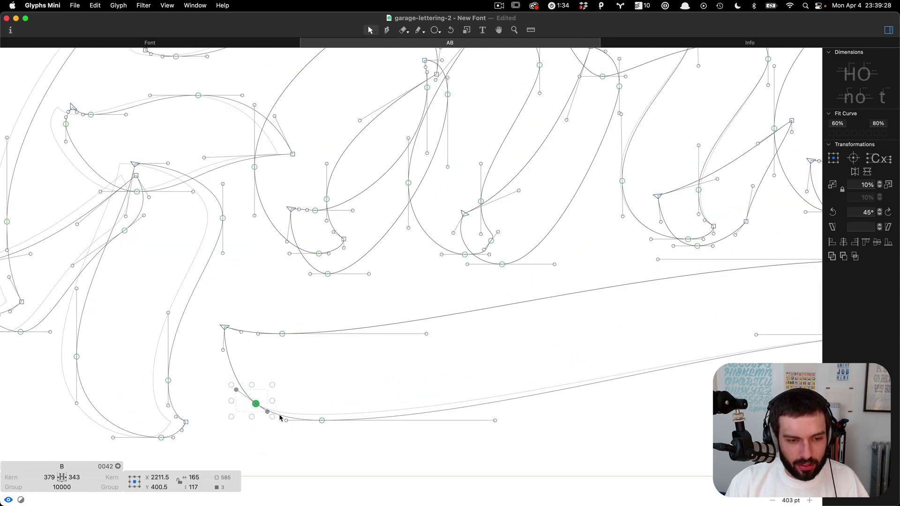
{"action": "scroll", "coordinate": [281, 416], "scroll_direction": "up", "scroll_amount": 3}
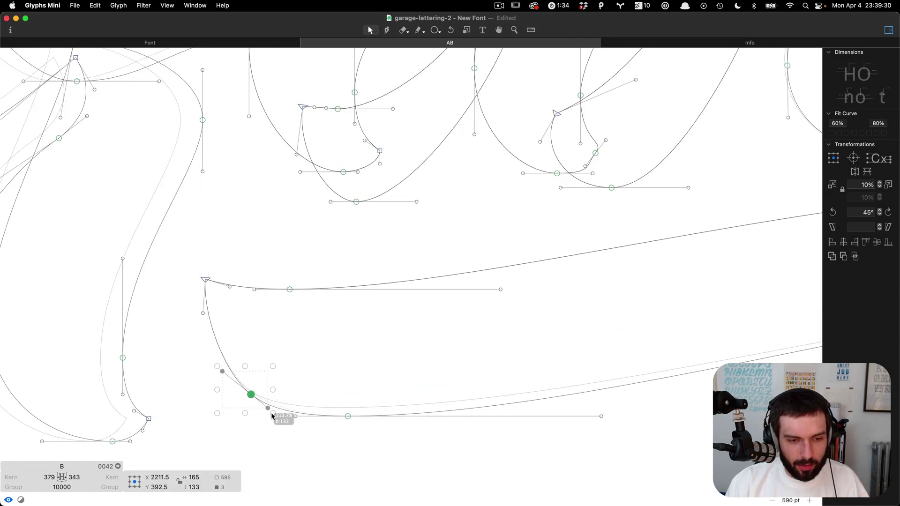
{"action": "key", "text": "t"}
{"action": "scroll", "coordinate": [258, 377], "scroll_direction": "down", "scroll_amount": 5}
{"action": "scroll", "coordinate": [255, 378], "scroll_direction": "down", "scroll_amount": 5}
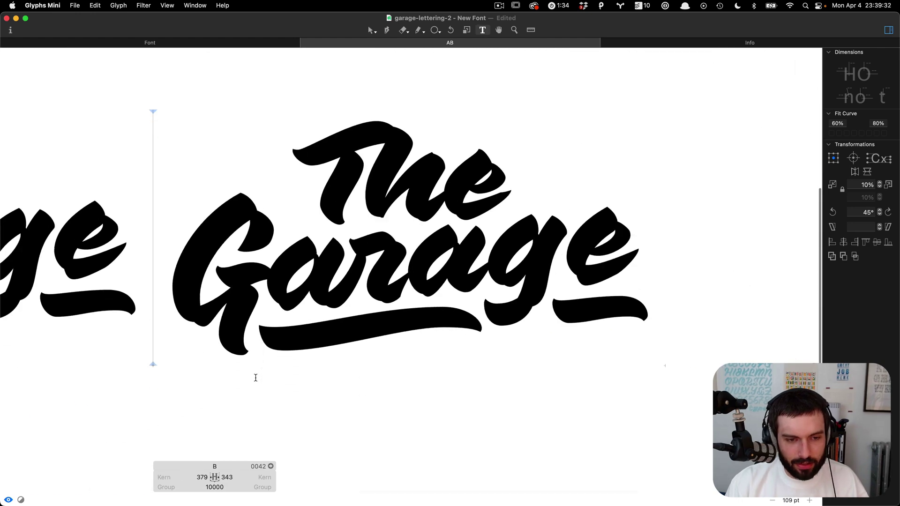
Move the short underline beneath the final e left until glyph B's right sidebearing is 363, and preview the filled lettering.
{"action": "scroll", "coordinate": [515, 330], "scroll_direction": "up", "scroll_amount": 3}
{"action": "double_click", "coordinate": [515, 332]}
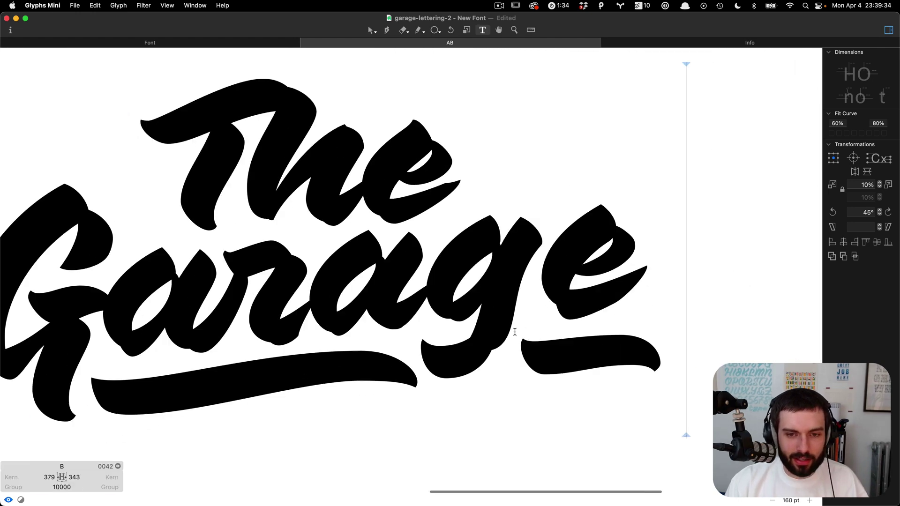
{"action": "double_click", "coordinate": [566, 376]}
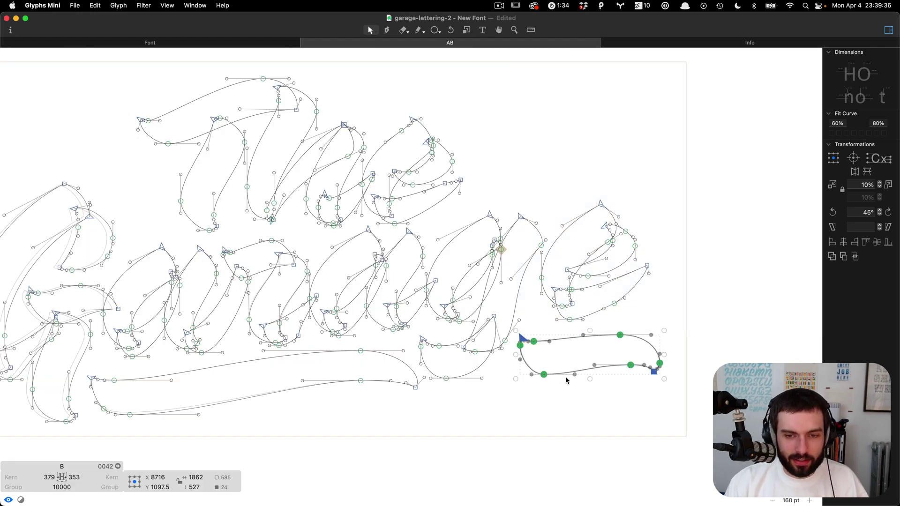
{"action": "key", "text": "t"}
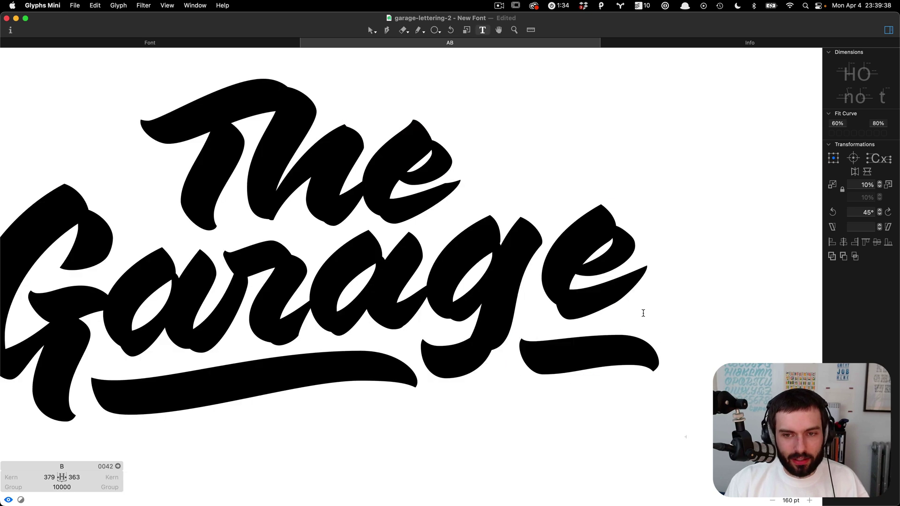
{"action": "scroll", "coordinate": [643, 314], "scroll_direction": "down", "scroll_amount": 3}
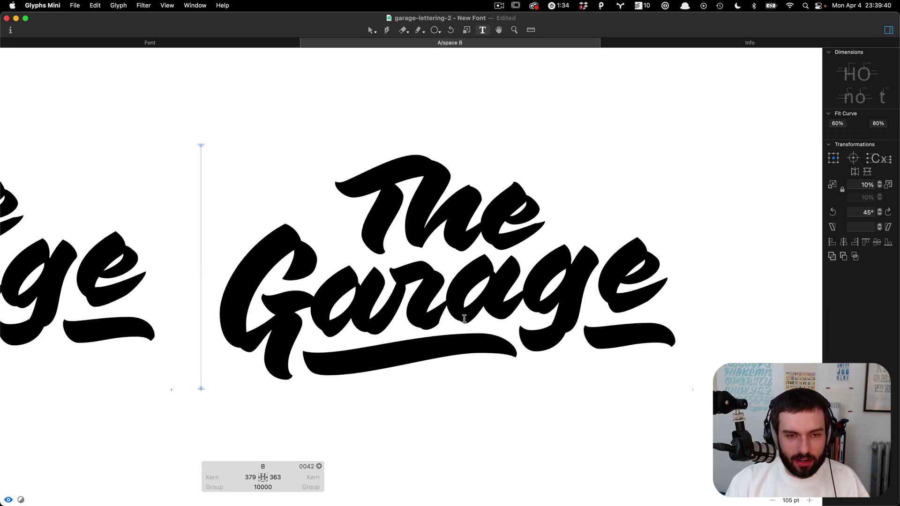
{"action": "scroll", "coordinate": [455, 309], "scroll_direction": "right", "scroll_amount": 2}
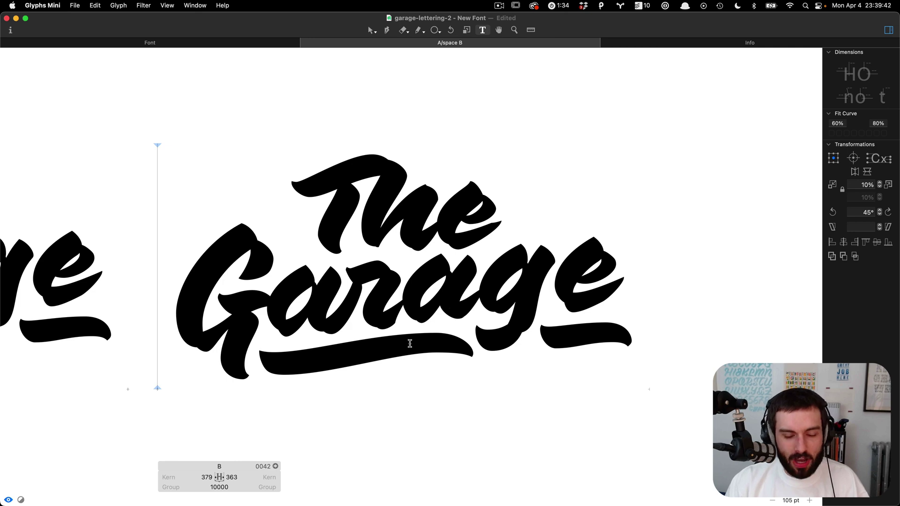
Select all the contours in glyph B and copy them.
{"action": "scroll", "coordinate": [452, 305], "scroll_direction": "up", "scroll_amount": 3}
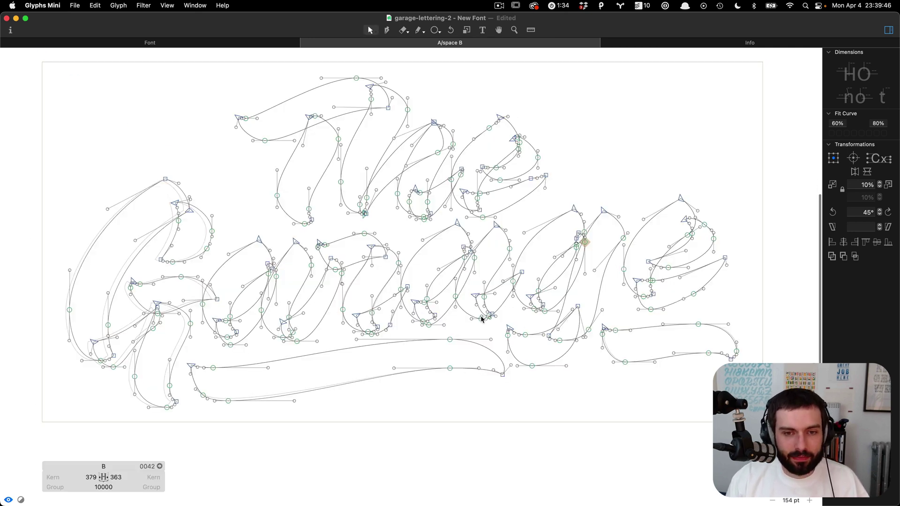
{"action": "key", "text": "Escape"}
{"action": "left_click_drag", "start_coordinate": [482, 317], "coordinate": [625, 187]}
{"action": "scroll", "coordinate": [628, 178], "scroll_direction": "down", "scroll_amount": 1}
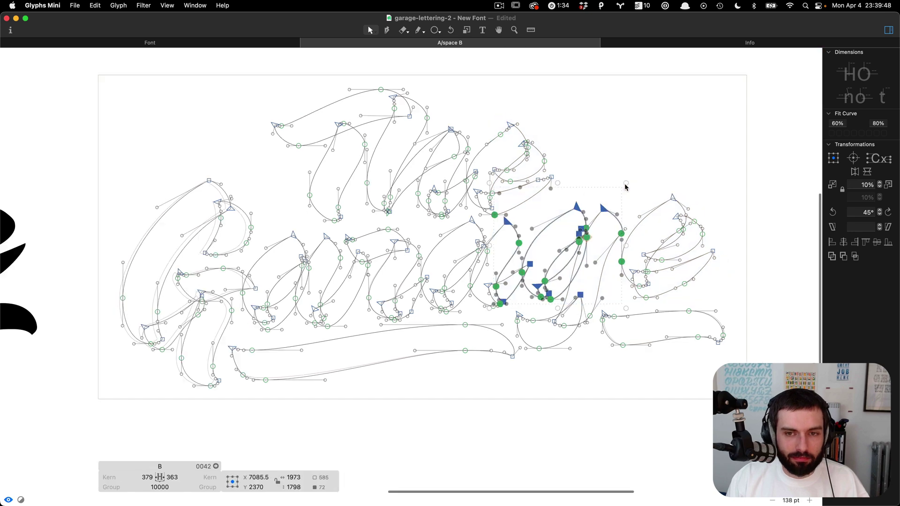
{"action": "key", "text": "super+a"}
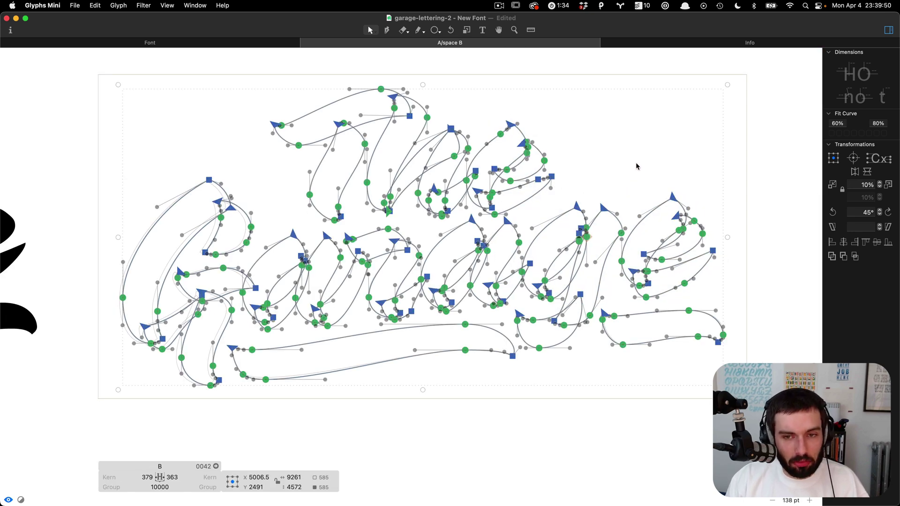
Switch to Adobe Illustrator and paste the copied The Garage lettering into the untitled document.
{"action": "key", "text": "super+Tab"}
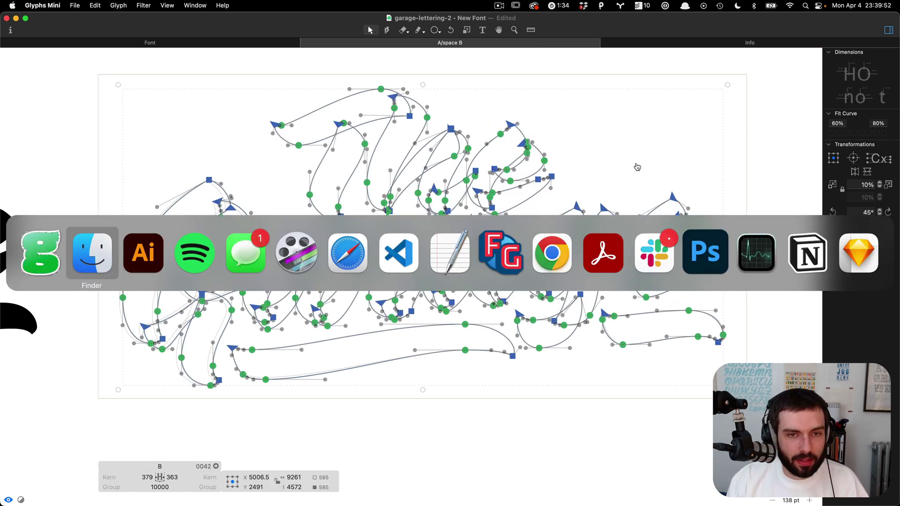
{"action": "key", "text": "super+Tab"}
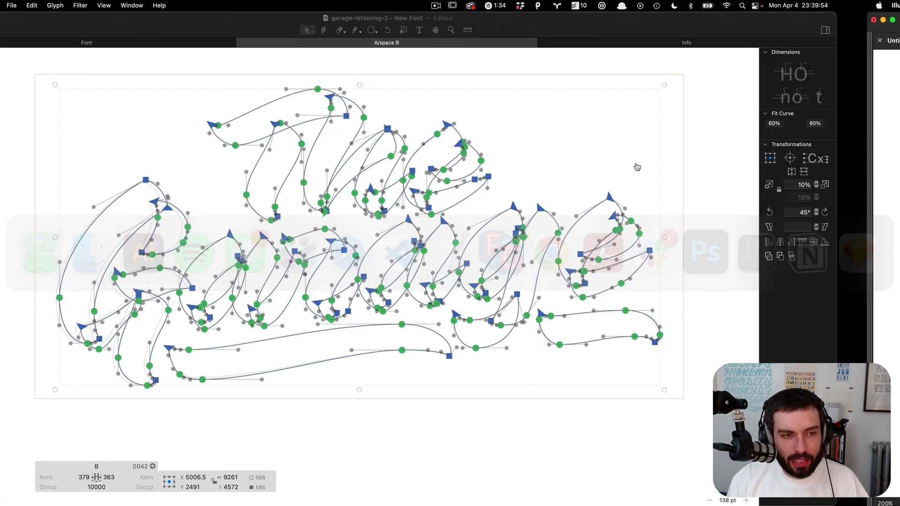
{"action": "scroll", "coordinate": [403, 276], "scroll_direction": "down", "scroll_amount": 8}
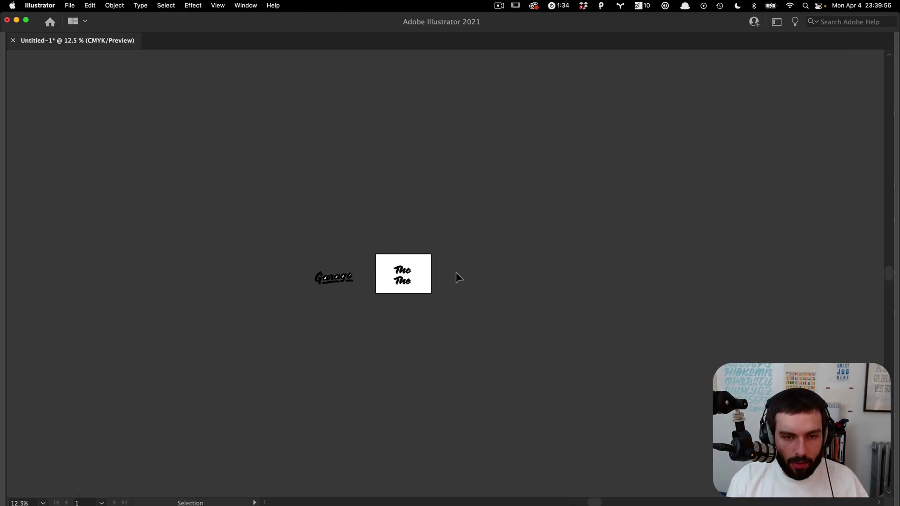
{"action": "scroll", "coordinate": [455, 273], "scroll_direction": "up", "scroll_amount": 10}
{"action": "key", "text": "super+v"}
{"action": "key", "text": "super+0"}
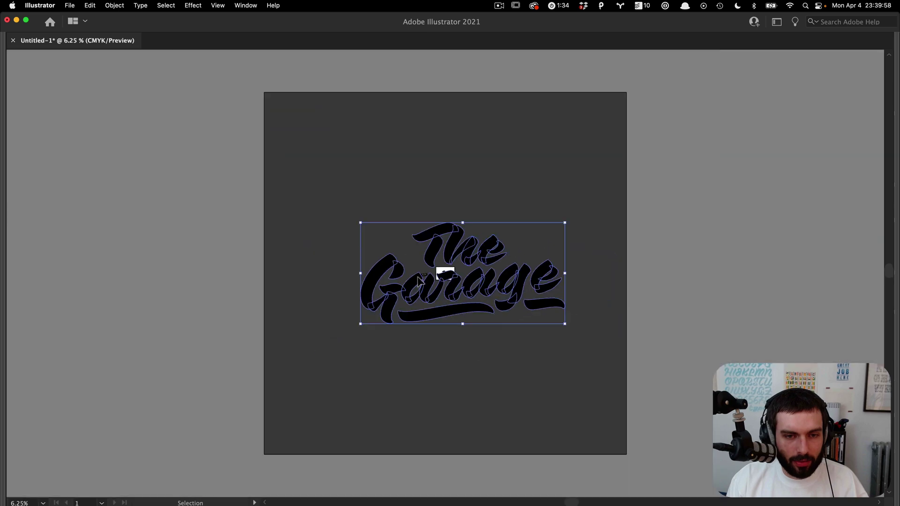
Scale the pasted lettering down to about half size and move it to the empty area right of the artboard.
{"action": "left_click_drag", "start_coordinate": [566, 224], "coordinate": [639, 251]}
{"action": "scroll", "coordinate": [480, 292], "scroll_direction": "up", "scroll_amount": 6}
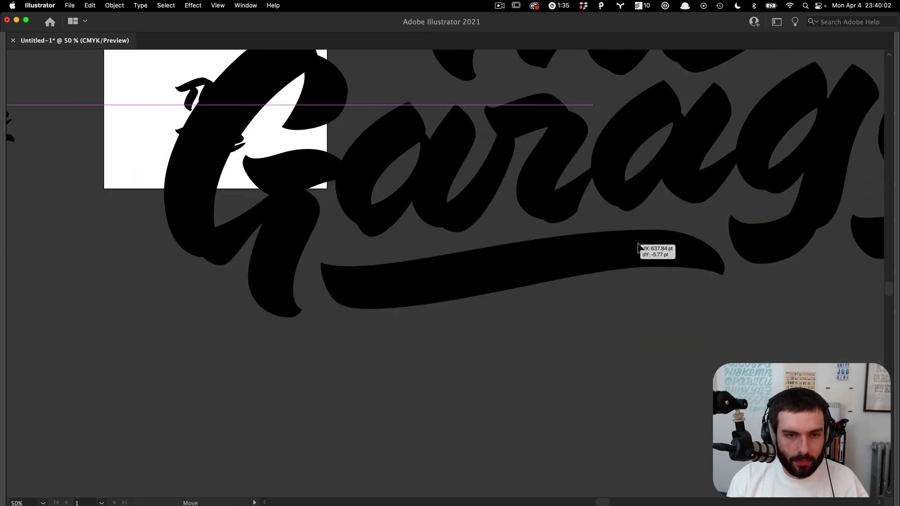
{"action": "scroll", "coordinate": [419, 201], "scroll_direction": "down", "scroll_amount": 2}
{"action": "left_click_drag", "start_coordinate": [419, 201], "coordinate": [504, 192]}
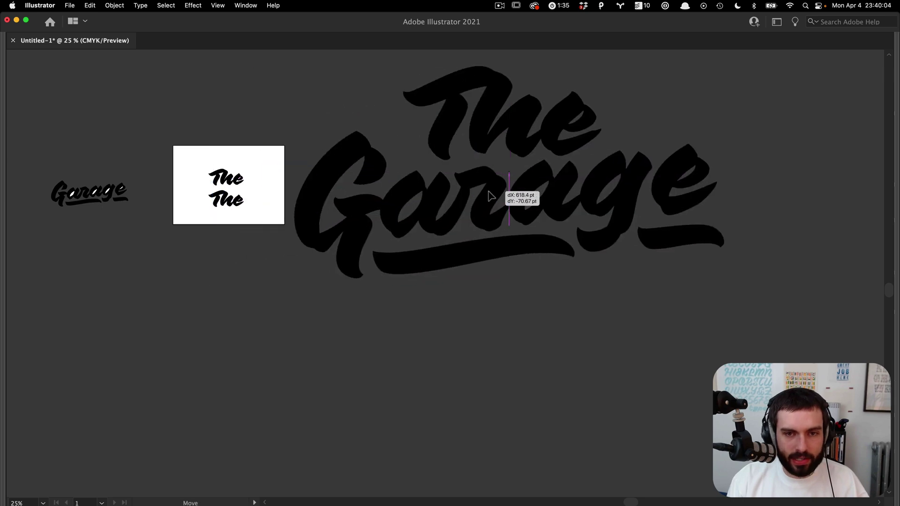
{"action": "scroll", "coordinate": [724, 82], "scroll_direction": "up", "scroll_amount": 1}
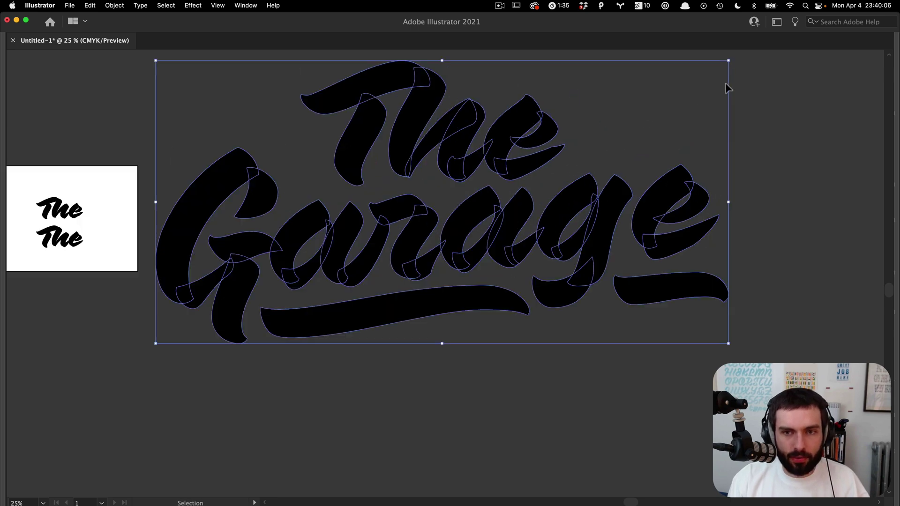
Show the hidden tool panels and unite the overlapping shapes of the pasted lettering into clean outlines.
{"action": "scroll", "coordinate": [725, 83], "scroll_direction": "up", "scroll_amount": 1}
{"action": "scroll", "coordinate": [663, 108], "scroll_direction": "down", "scroll_amount": 1}
{"action": "scroll", "coordinate": [538, 145], "scroll_direction": "up", "scroll_amount": 2}
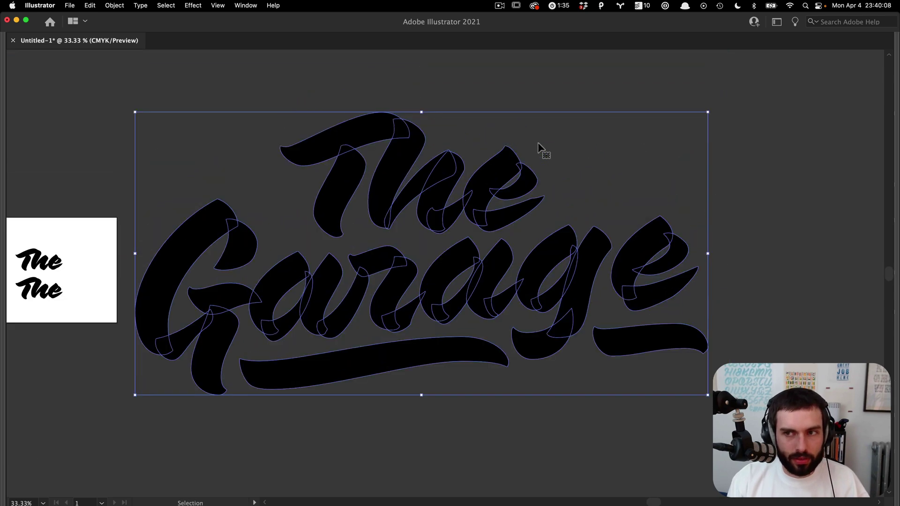
{"action": "key", "text": "Tab"}
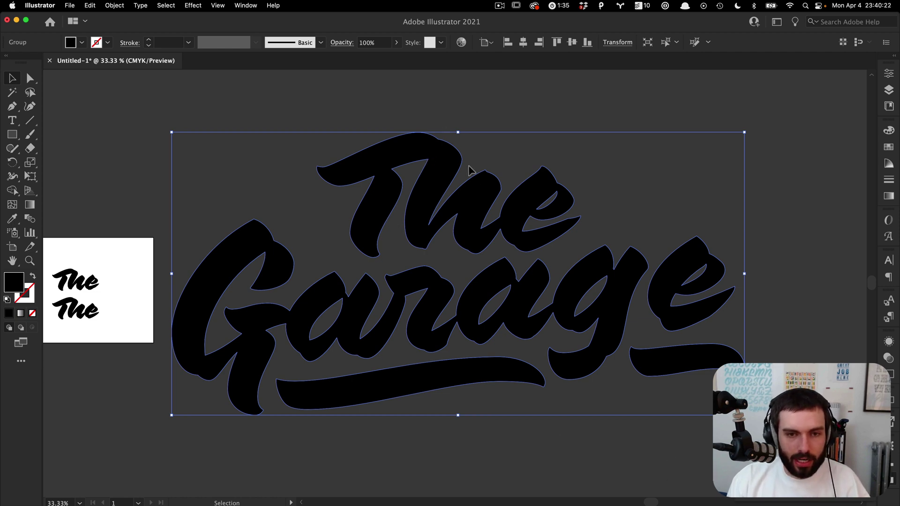
Fill the united The Garage lettering with a linear white-to-black gradient.
{"action": "left_click_drag", "start_coordinate": [477, 198], "coordinate": [546, 111]}
{"action": "key", "text": "super+z"}
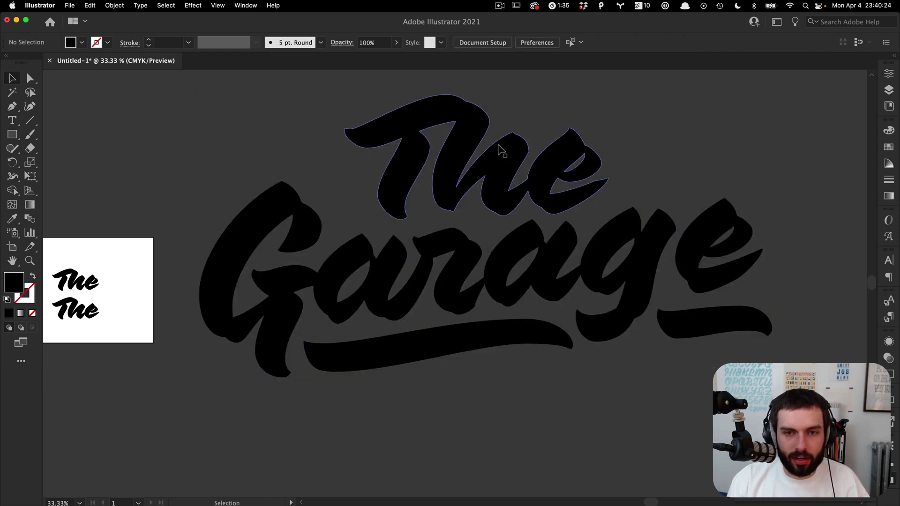
{"action": "left_click", "coordinate": [499, 150]}
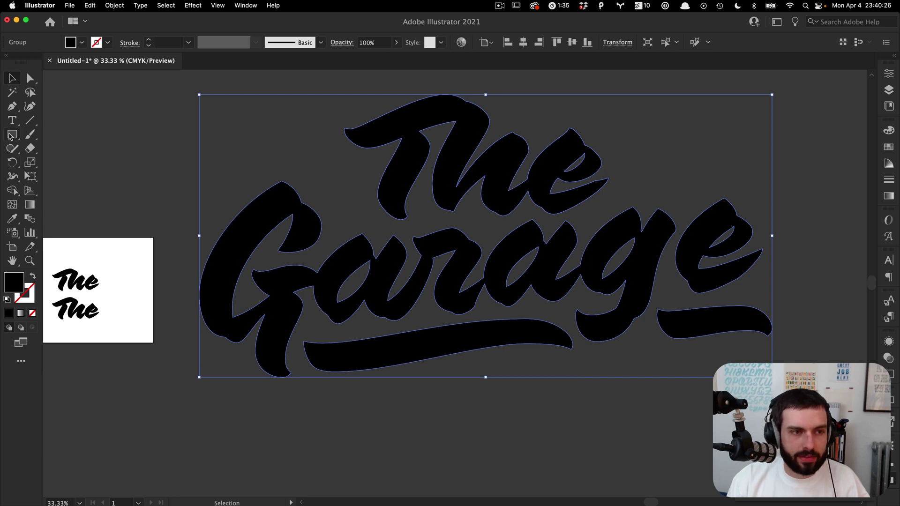
{"action": "left_click", "coordinate": [30, 209]}
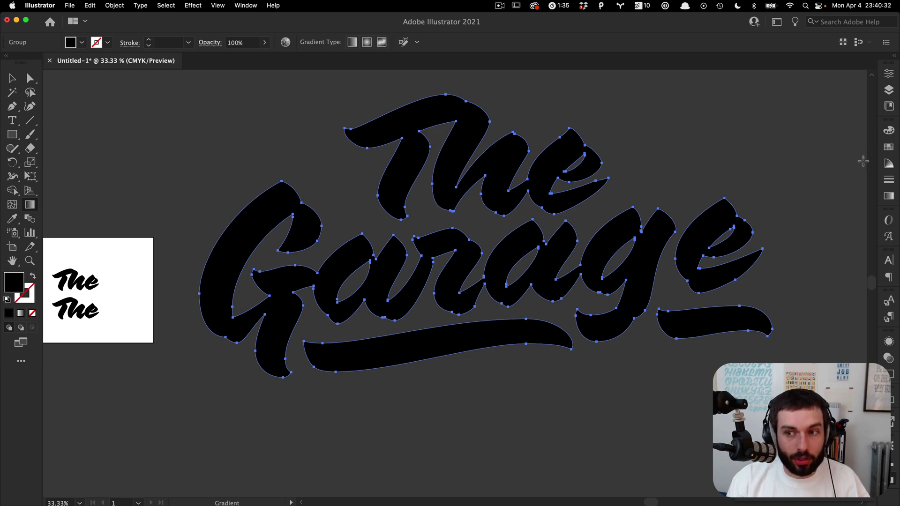
{"action": "left_click", "coordinate": [889, 196]}
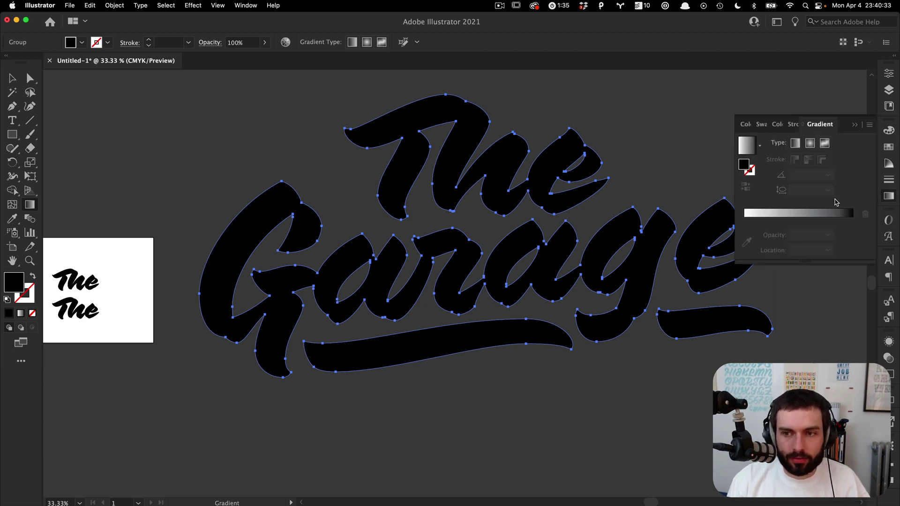
{"action": "left_click", "coordinate": [746, 148]}
{"action": "key", "text": "v"}
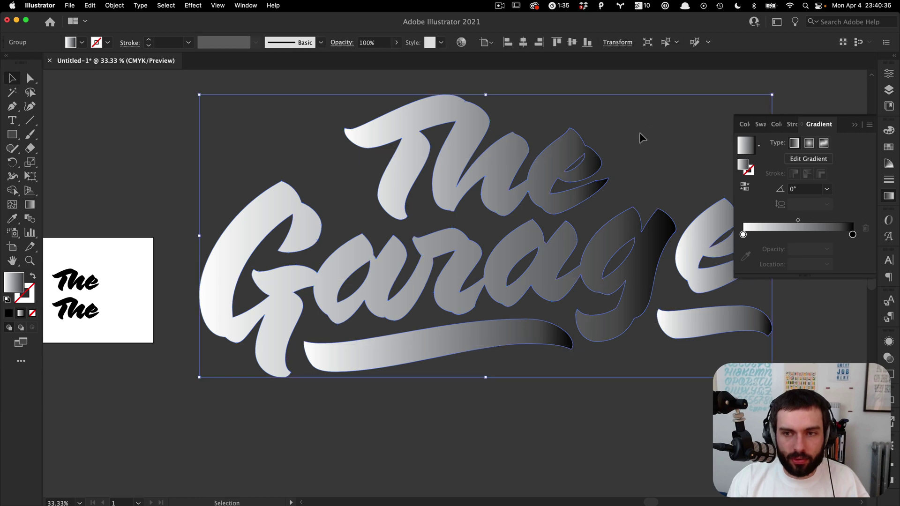
{"action": "left_click", "coordinate": [314, 152]}
Turn the gradient-filled lettering group into a single compound path.
{"action": "scroll", "coordinate": [314, 152], "scroll_direction": "down", "scroll_amount": 2}
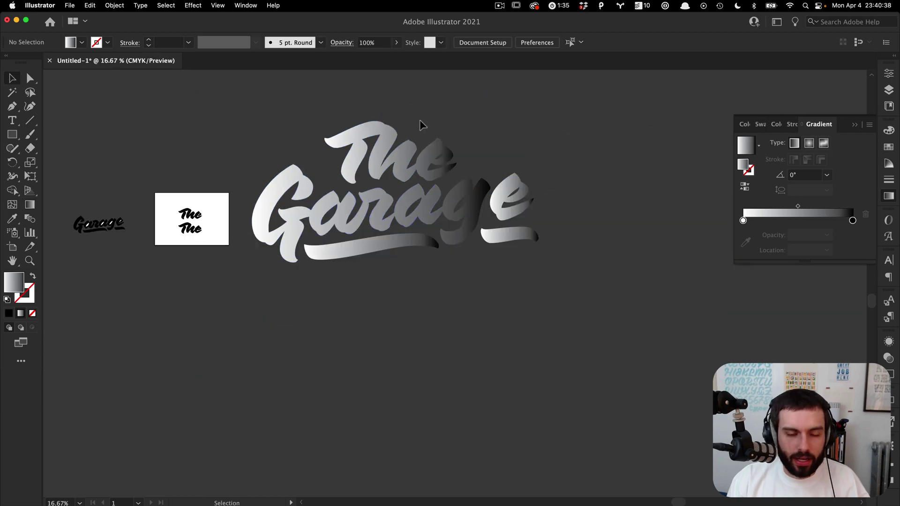
{"action": "scroll", "coordinate": [422, 125], "scroll_direction": "up", "scroll_amount": 2}
{"action": "scroll", "coordinate": [518, 165], "scroll_direction": "down", "scroll_amount": 1}
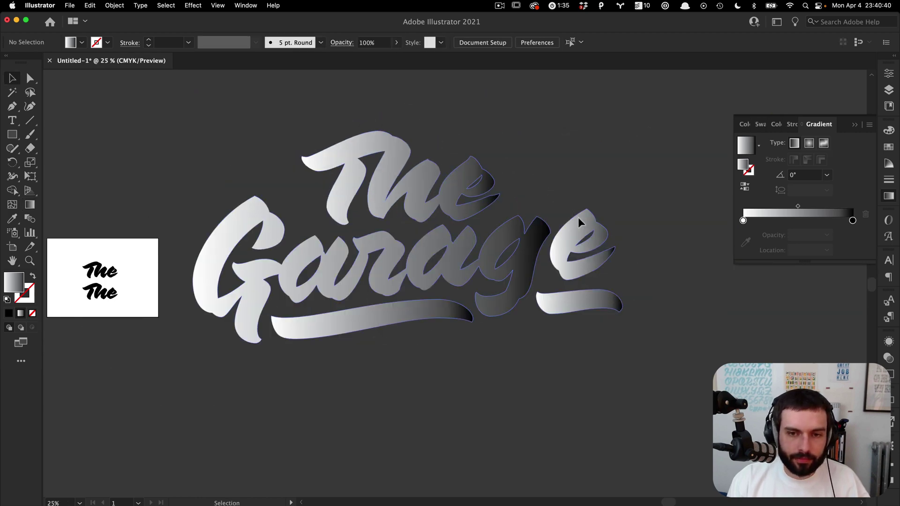
{"action": "left_click", "coordinate": [579, 222]}
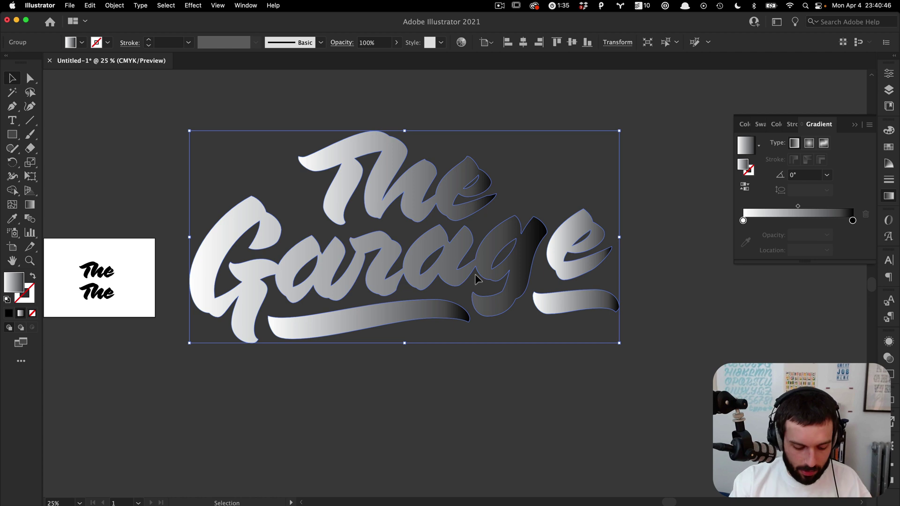
{"action": "left_click", "coordinate": [115, 5]}
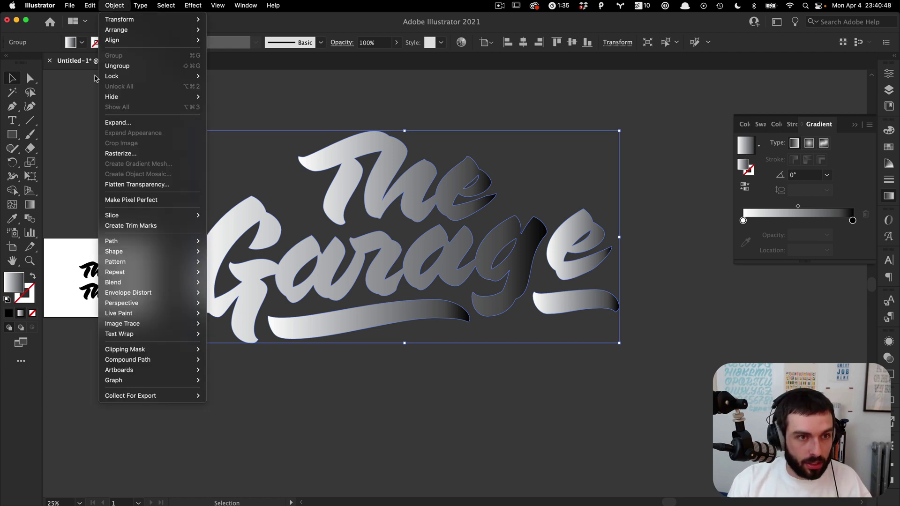
{"action": "mouse_move", "coordinate": [150, 360]}
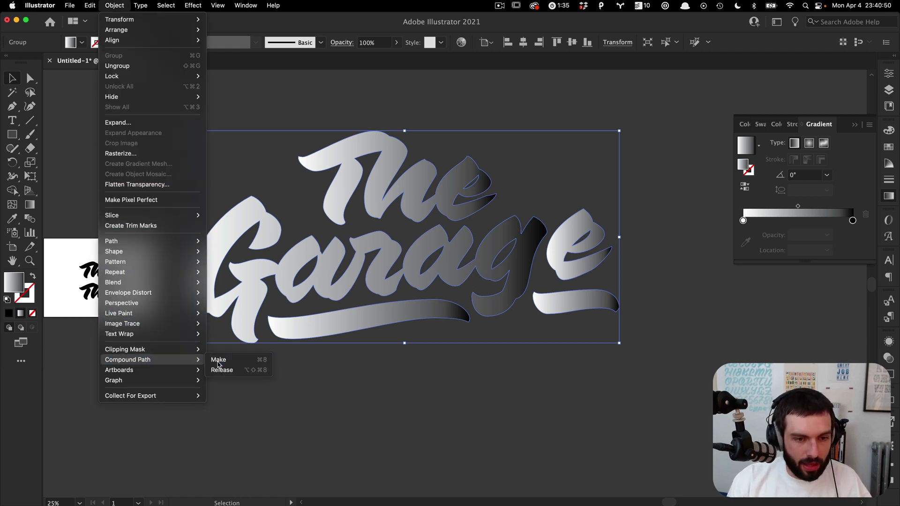
{"action": "left_click", "coordinate": [217, 359]}
{"action": "left_click", "coordinate": [439, 372]}
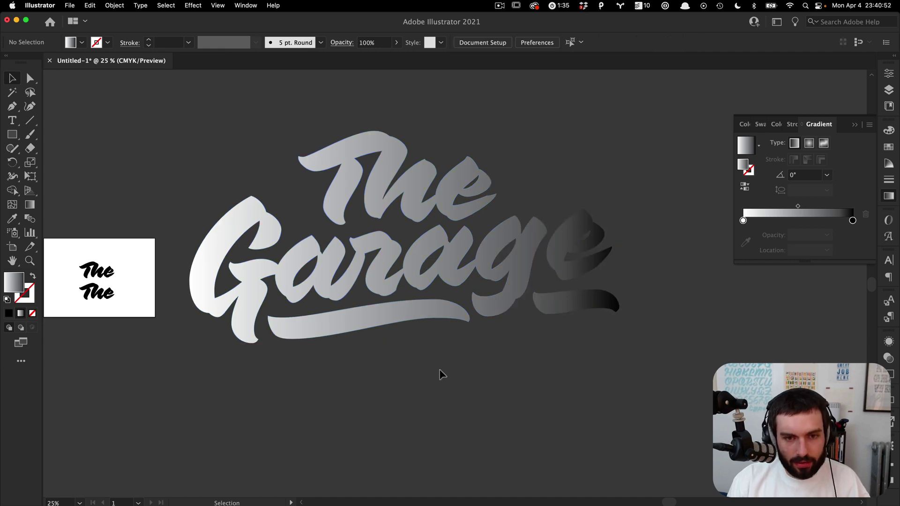
Redirect the lettering's gradient to run vertically at -90°, from white at the top to black at the bottom.
{"action": "scroll", "coordinate": [444, 373], "scroll_direction": "down", "scroll_amount": 2}
{"action": "scroll", "coordinate": [518, 368], "scroll_direction": "down", "scroll_amount": 1}
{"action": "scroll", "coordinate": [525, 359], "scroll_direction": "up", "scroll_amount": 2}
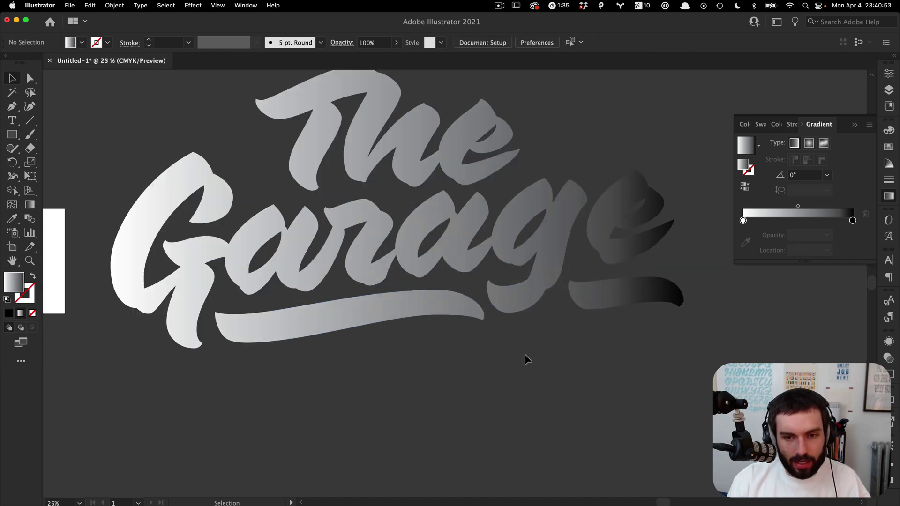
{"action": "left_click", "coordinate": [539, 293]}
{"action": "key", "text": "g"}
{"action": "left_click_drag", "start_coordinate": [286, 365], "coordinate": [633, 91]}
{"action": "left_click_drag", "start_coordinate": [539, 120], "coordinate": [330, 402]}
{"action": "left_click_drag", "start_coordinate": [352, 429], "coordinate": [399, 396]}
{"action": "key", "text": "super+minus"}
{"action": "key", "text": "super+minus"}
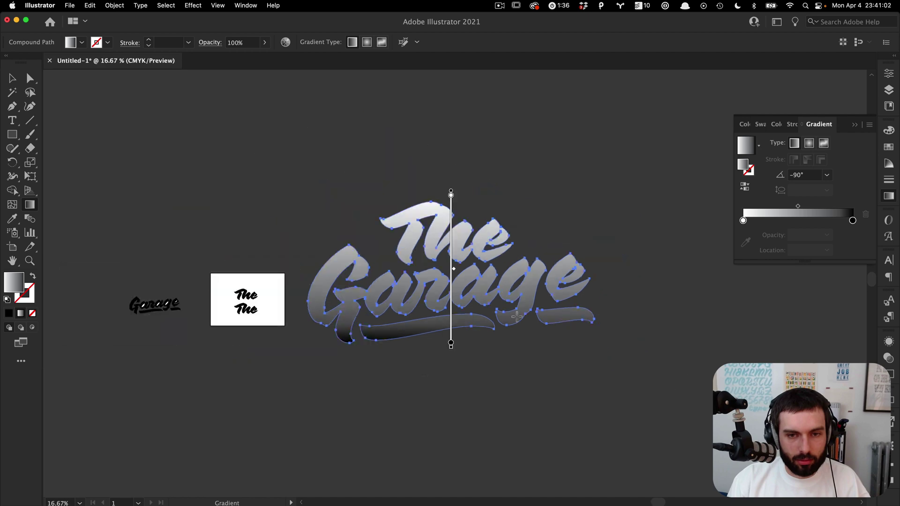
{"action": "key", "text": "v"}
{"action": "left_click", "coordinate": [545, 357]}
{"action": "key", "text": "super+minus"}
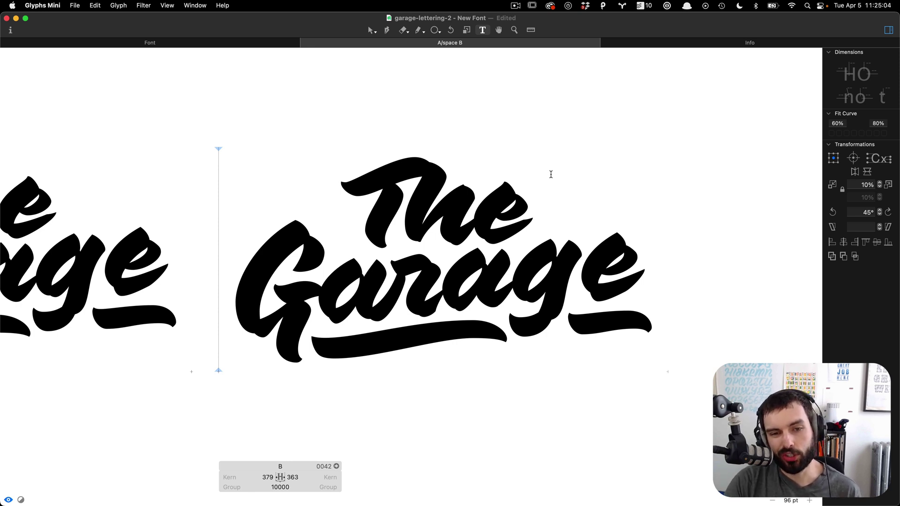
Select and copy all the contours of the lettering in glyph B.
{"action": "key", "text": "Escape"}
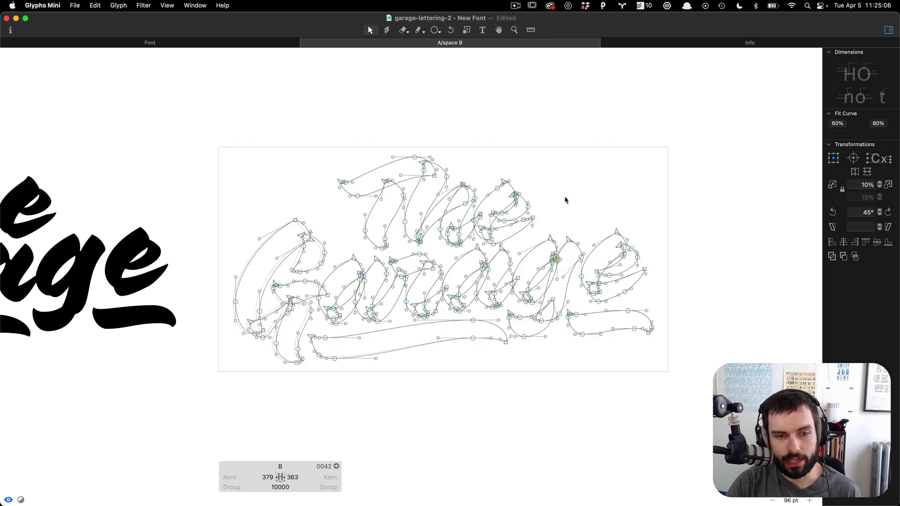
{"action": "key", "text": "super+a"}
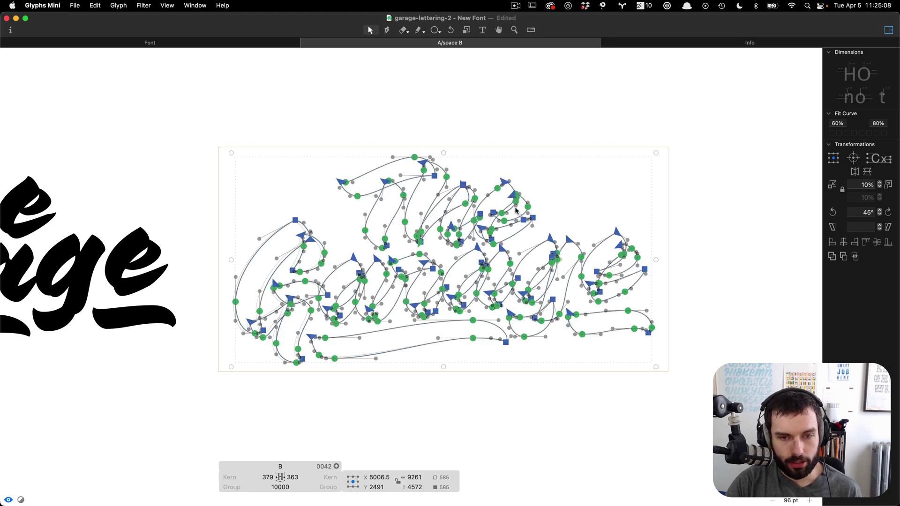
{"action": "key", "text": "t"}
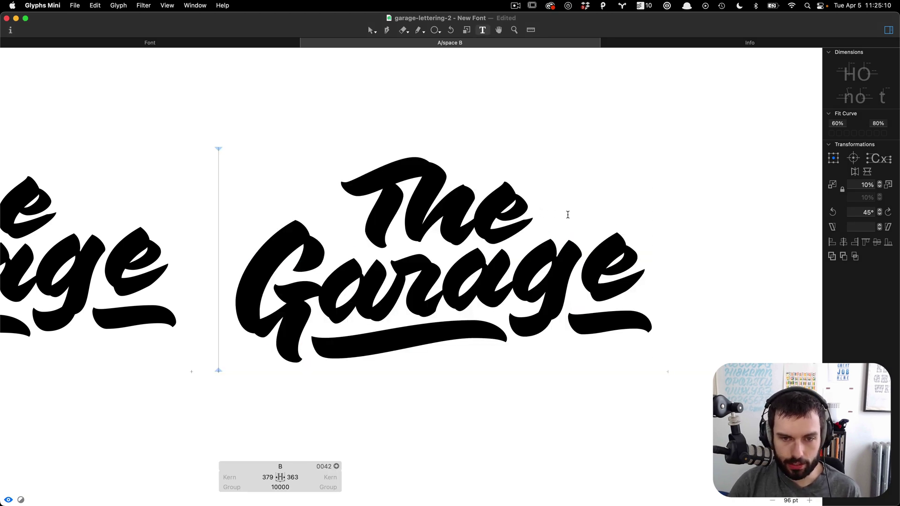
Add glyph C after glyph B and set its width to 10000.
{"action": "key", "text": "Right"}
{"action": "type", "text": "C"}
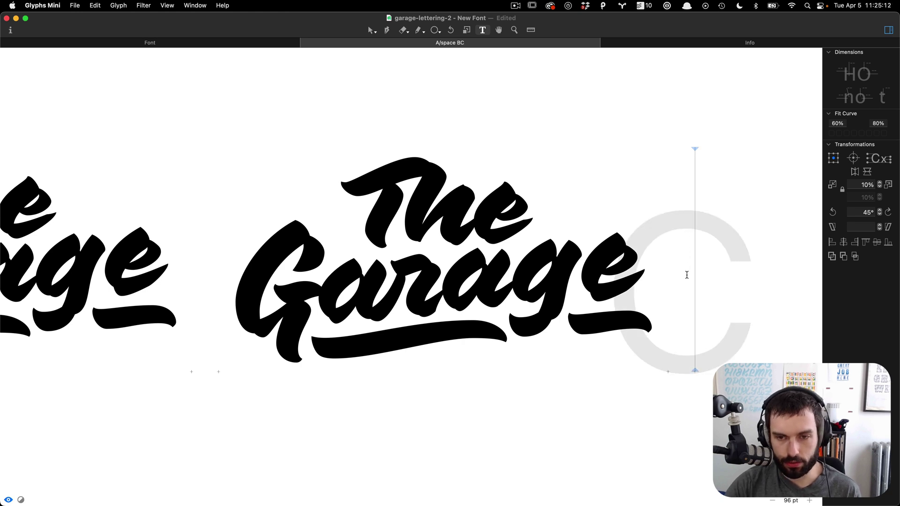
{"action": "key", "text": "Left"}
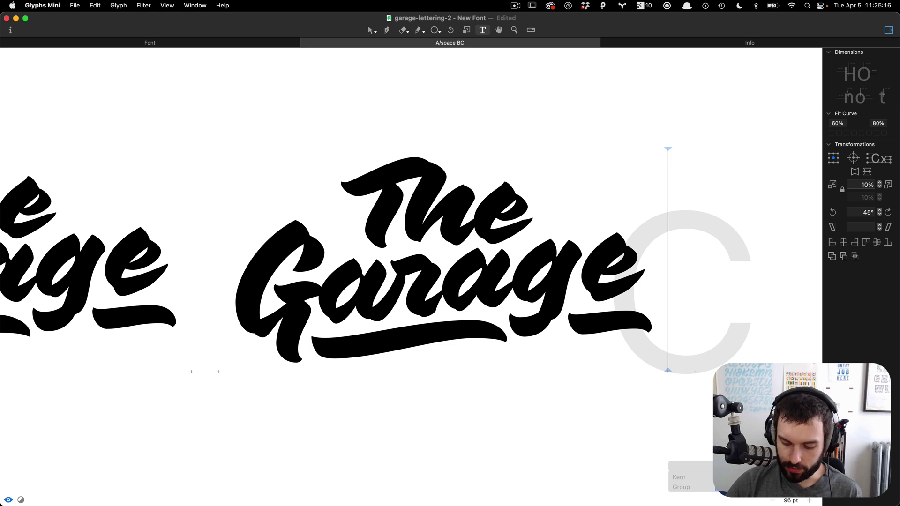
{"action": "scroll", "coordinate": [460, 408], "scroll_direction": "right", "scroll_amount": 10}
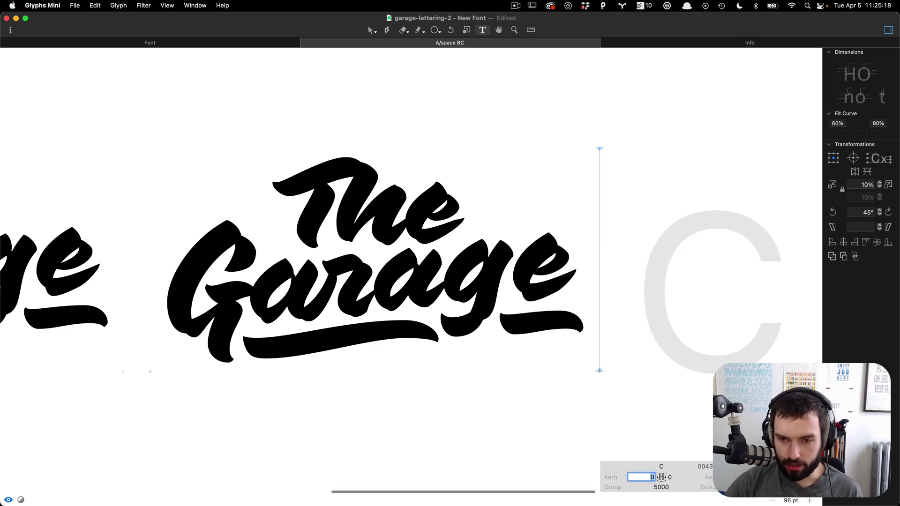
{"action": "left_click", "coordinate": [300, 487]}
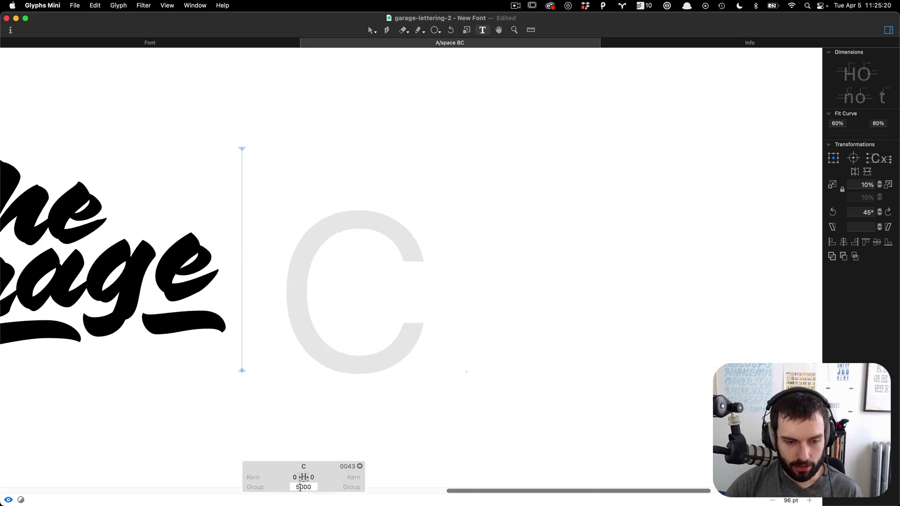
{"action": "type", "text": "10000"}
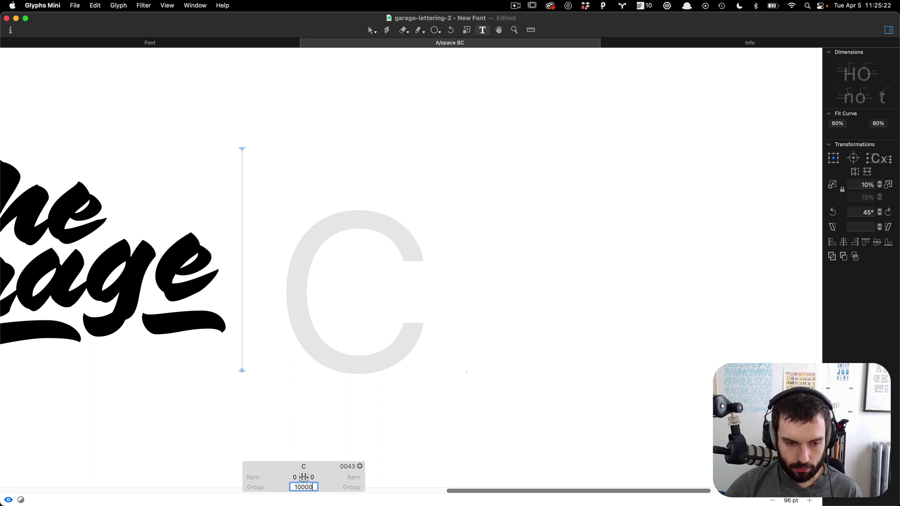
{"action": "key", "text": "Tab"}
Paste the copied The Garage contours into glyph C and preview the filled lettering.
{"action": "key", "text": "Escape"}
{"action": "key", "text": "super+v"}
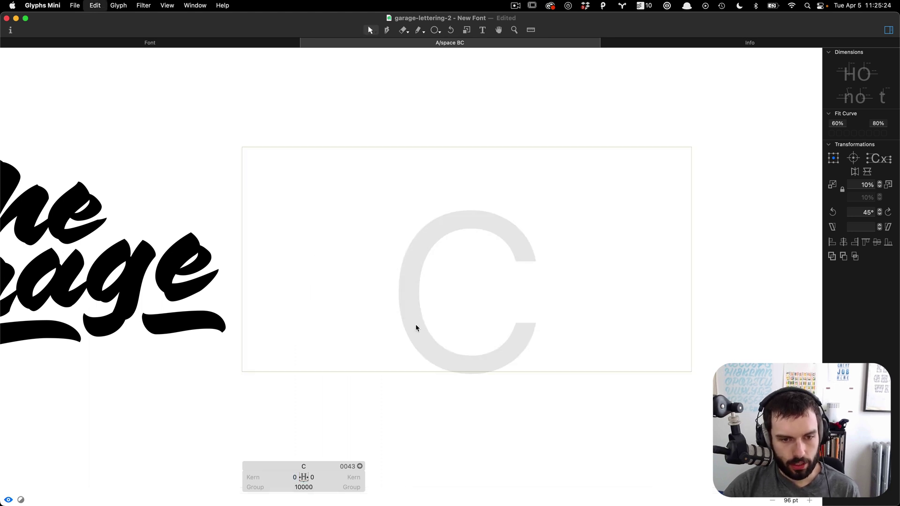
{"action": "left_click", "coordinate": [624, 359]}
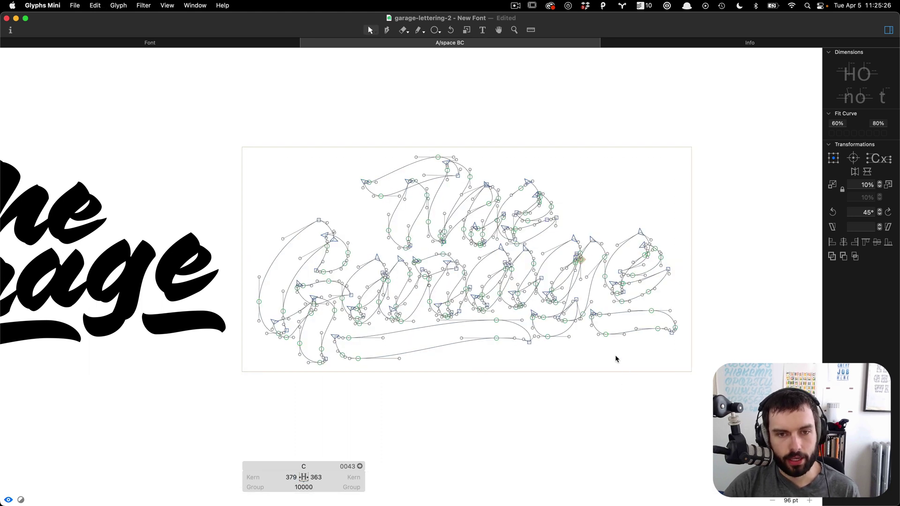
{"action": "key", "text": "t"}
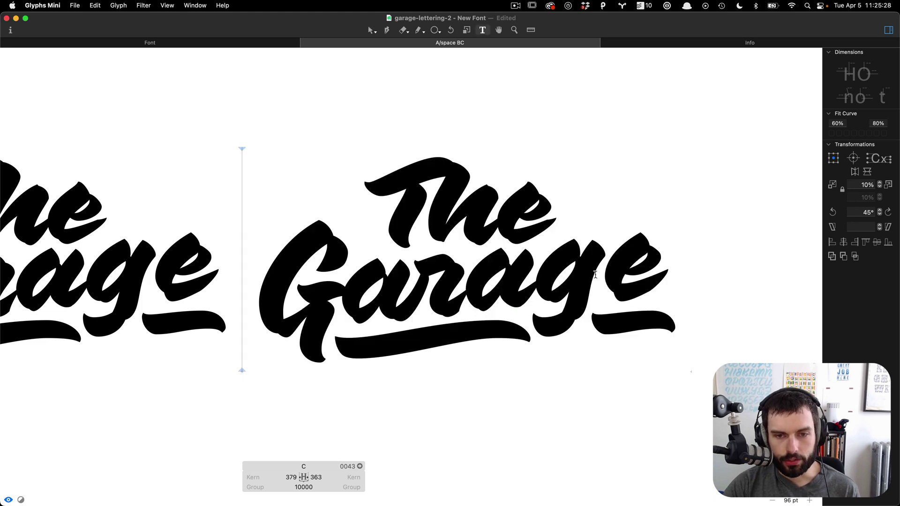
Hide the sidebar and enlarge the glyph C lettering to fill the window.
{"action": "scroll", "coordinate": [595, 274], "scroll_direction": "up", "scroll_amount": 5}
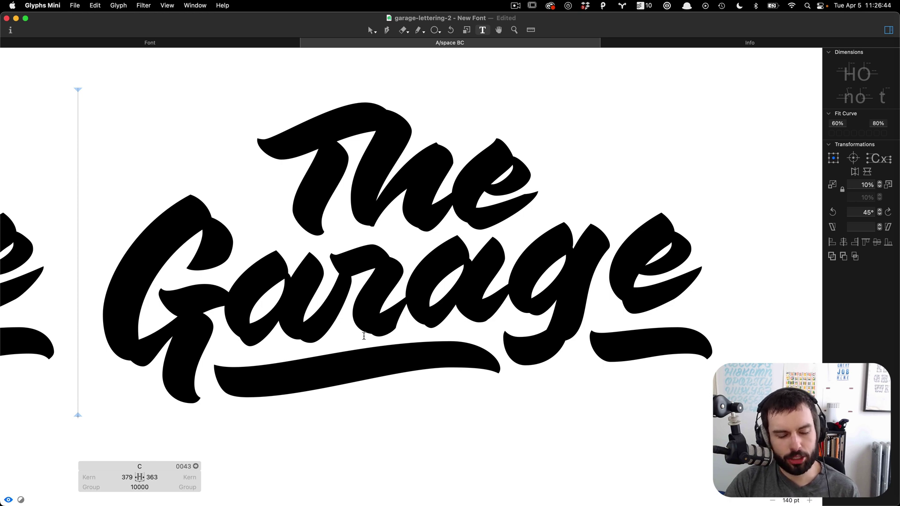
{"action": "scroll", "coordinate": [495, 298], "scroll_direction": "up", "scroll_amount": 3}
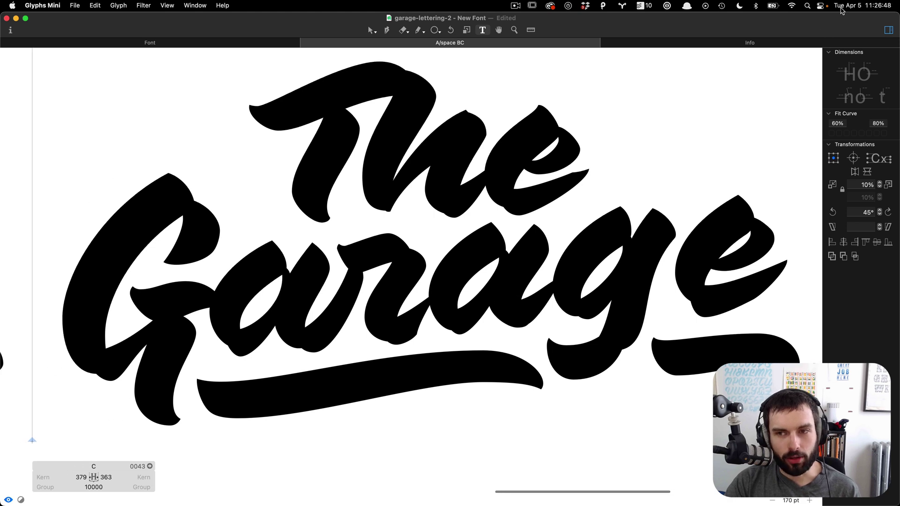
{"action": "left_click", "coordinate": [888, 29]}
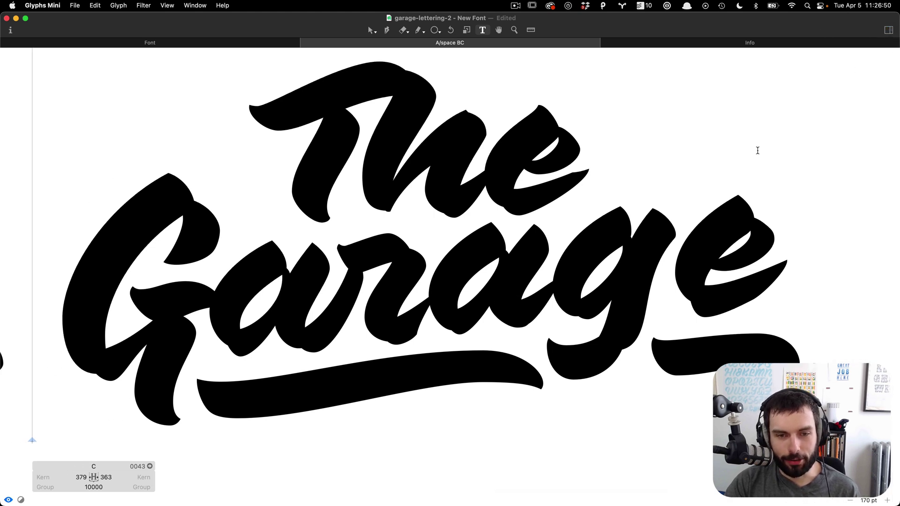
{"action": "scroll", "coordinate": [762, 150], "scroll_direction": "left", "scroll_amount": 3}
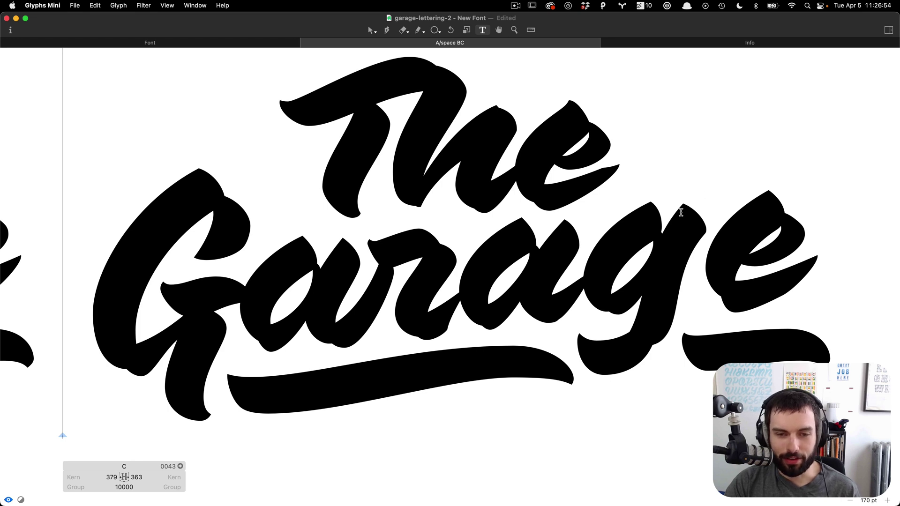
{"action": "scroll", "coordinate": [679, 214], "scroll_direction": "up", "scroll_amount": 2}
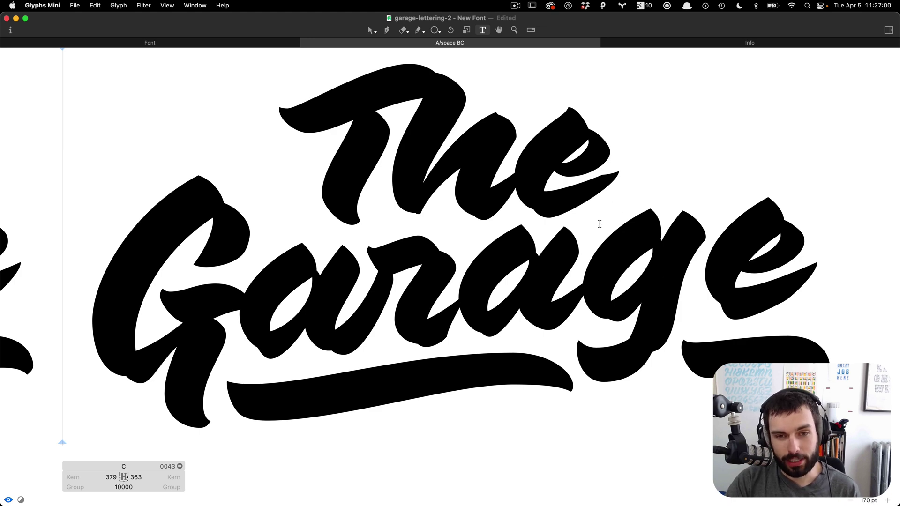
Select the contours of the e in The in glyph C and show an enlarged preview of all the lettering versions.
{"action": "key", "text": "Escape"}
{"action": "scroll", "coordinate": [603, 181], "scroll_direction": "up", "scroll_amount": 5}
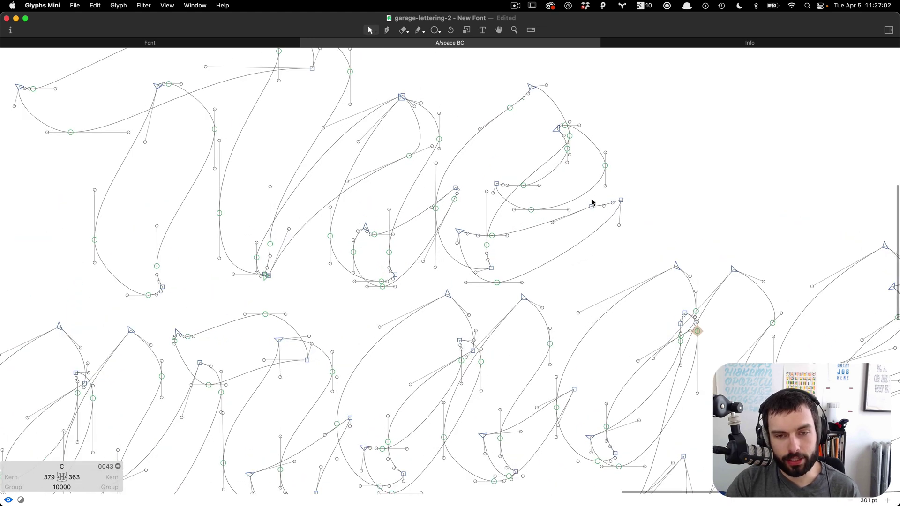
{"action": "scroll", "coordinate": [583, 210], "scroll_direction": "up", "scroll_amount": 2}
{"action": "double_click", "coordinate": [579, 215]}
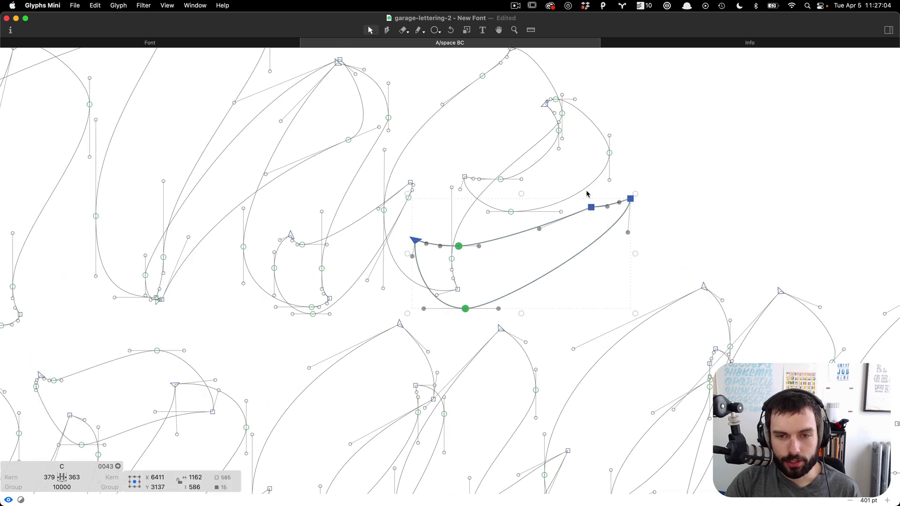
{"action": "double_click", "coordinate": [529, 149], "text": "shift"}
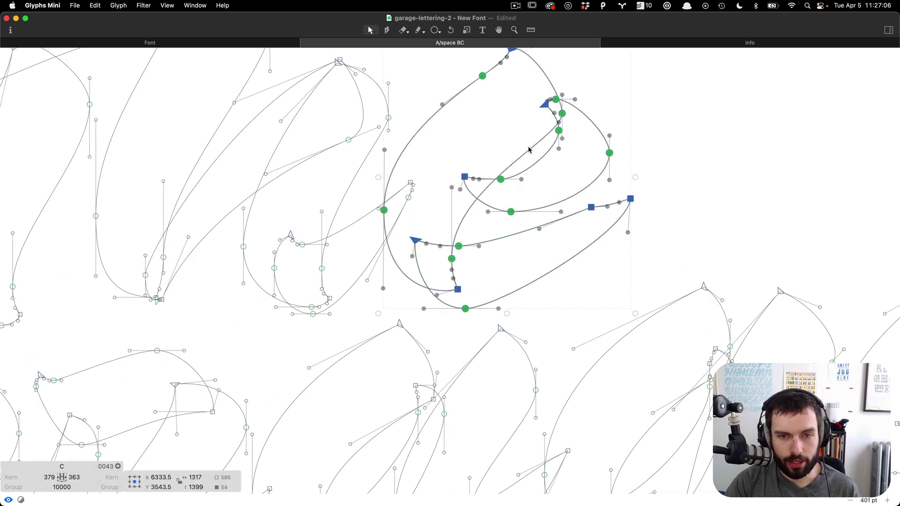
{"action": "left_click", "coordinate": [9, 500]}
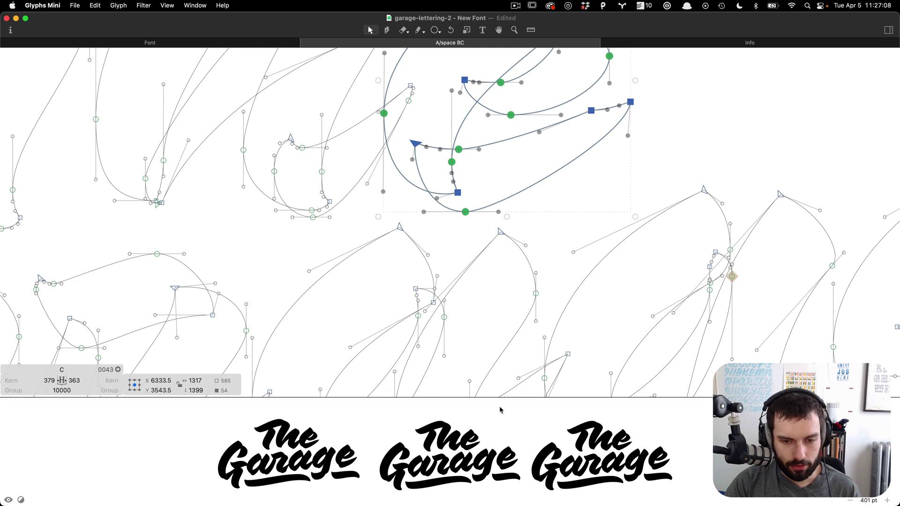
{"action": "left_click_drag", "start_coordinate": [503, 398], "coordinate": [502, 367]}
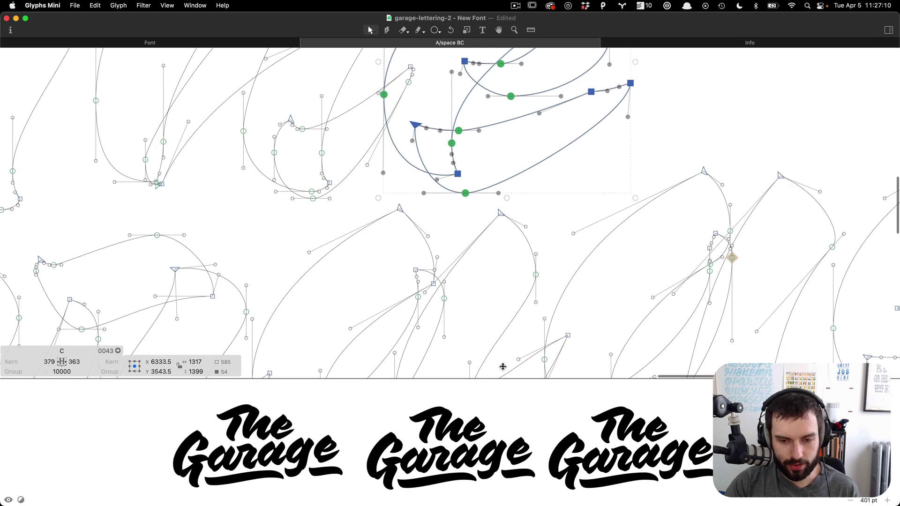
Remove the other glyphs from the edit view so only glyph C remains, and return to editing its outlines.
{"action": "scroll", "coordinate": [480, 243], "scroll_direction": "down", "scroll_amount": 5}
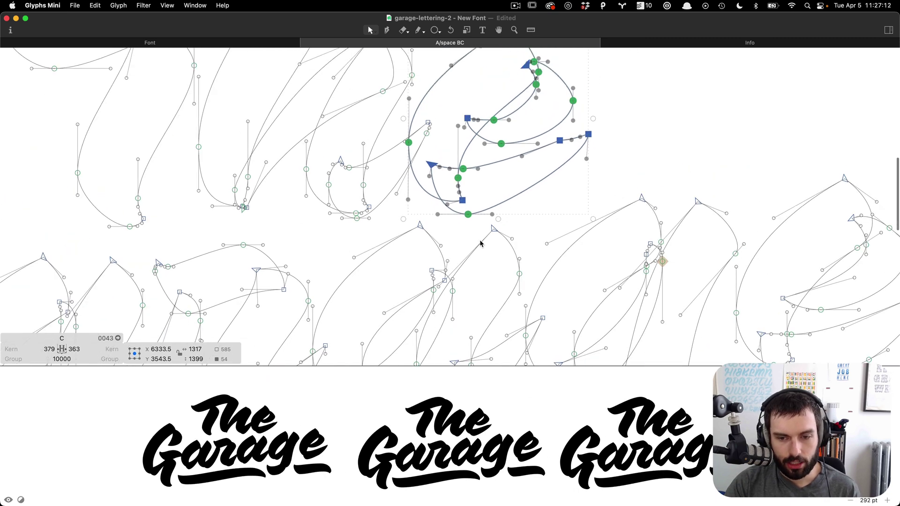
{"action": "scroll", "coordinate": [582, 265], "scroll_direction": "down", "scroll_amount": 5}
{"action": "key", "text": "t"}
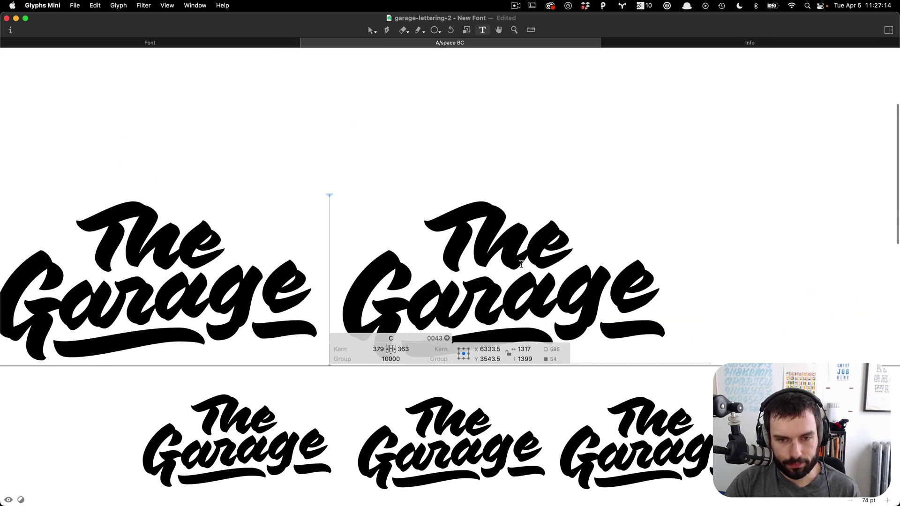
{"action": "key", "text": "BackSpace"}
{"action": "key", "text": "BackSpace"}
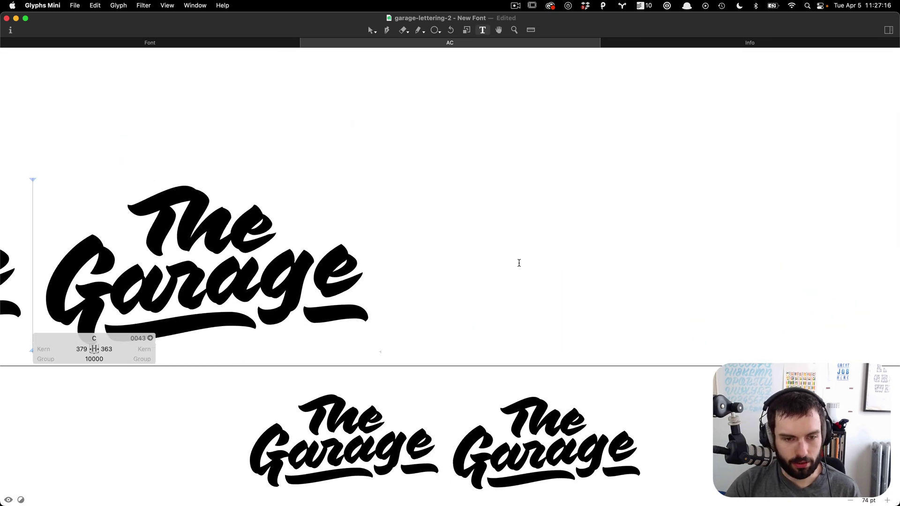
{"action": "key", "text": "BackSpace"}
{"action": "scroll", "coordinate": [521, 266], "scroll_direction": "left", "scroll_amount": 10}
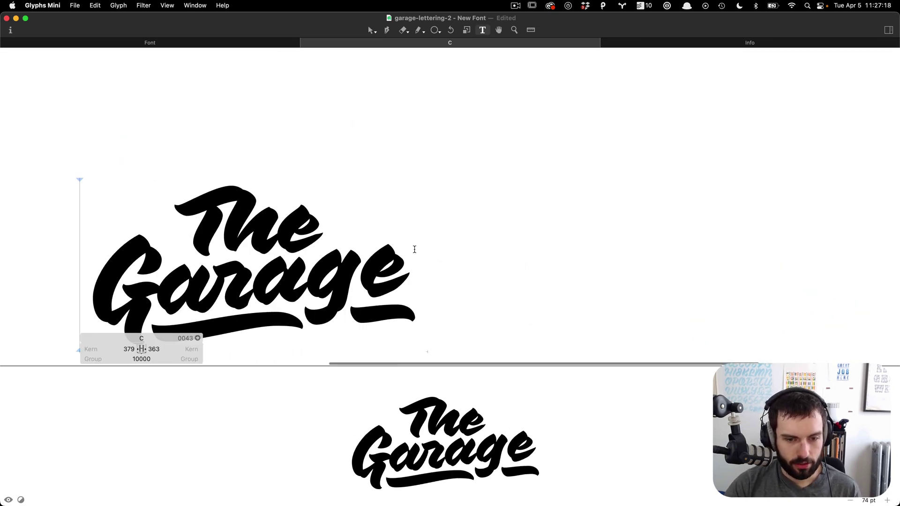
{"action": "key", "text": "Escape"}
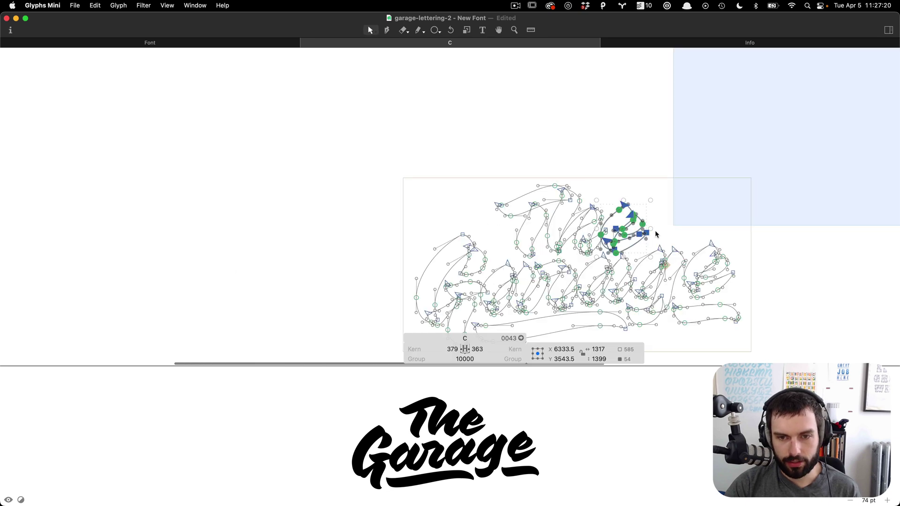
Select all contours of the e in The and move them 20 units right and 50 units up.
{"action": "scroll", "coordinate": [656, 234], "scroll_direction": "up", "scroll_amount": 5}
{"action": "scroll", "coordinate": [589, 260], "scroll_direction": "up", "scroll_amount": 5}
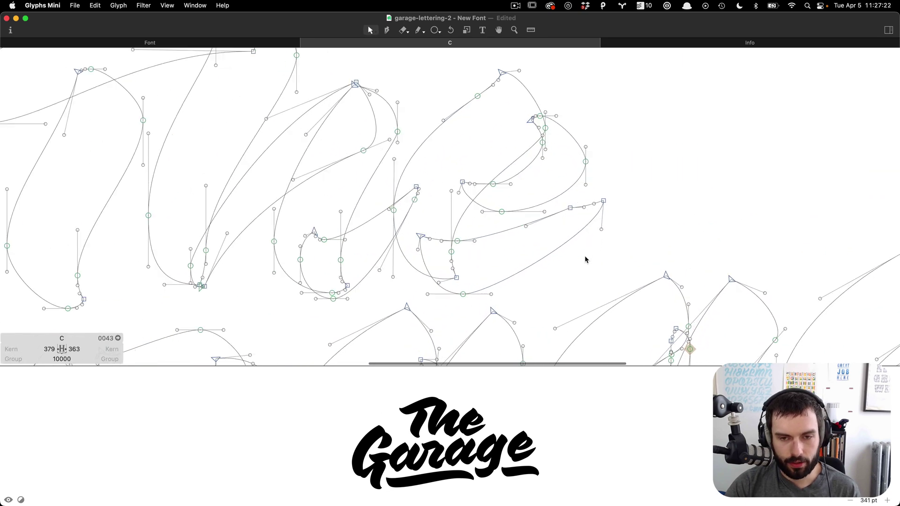
{"action": "double_click", "coordinate": [551, 249]}
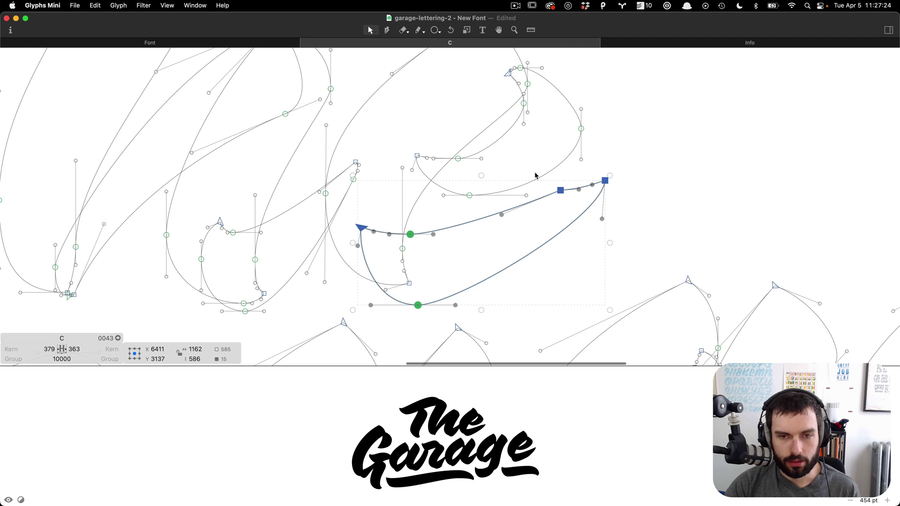
{"action": "double_click", "coordinate": [486, 122], "text": "shift"}
{"action": "double_click", "coordinate": [486, 124], "text": "shift"}
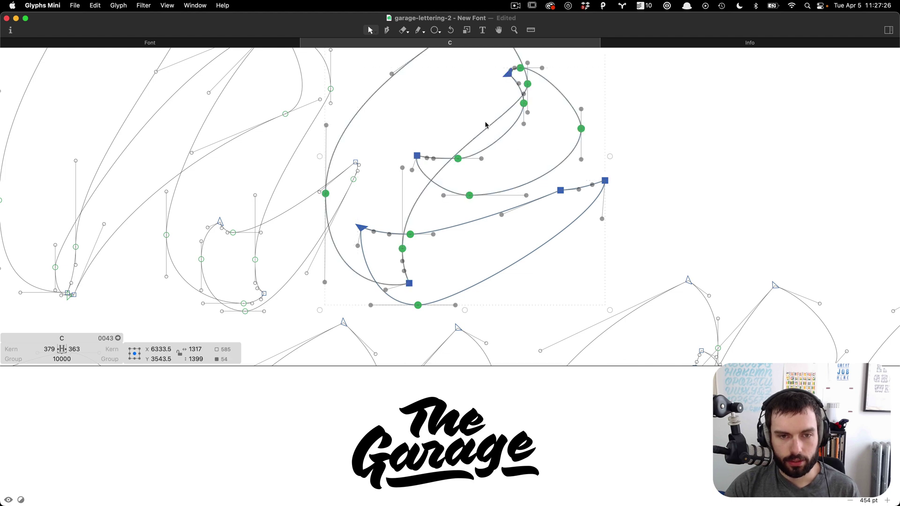
{"action": "key", "text": "shift+Up"}
{"action": "key", "text": "shift+Up"}
{"action": "key", "text": "shift+Up"}
{"action": "key", "text": "shift+Up"}
{"action": "key", "text": "shift+Up"}
{"action": "key", "text": "shift+Up"}
{"action": "key", "text": "shift+Up"}
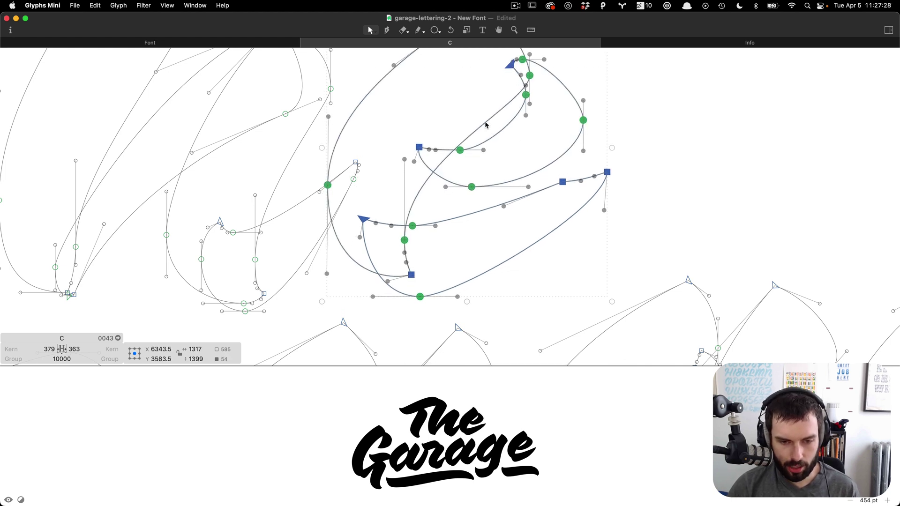
{"action": "key", "text": "shift+Right"}
{"action": "key", "text": "shift+Right"}
{"action": "key", "text": "shift+Down"}
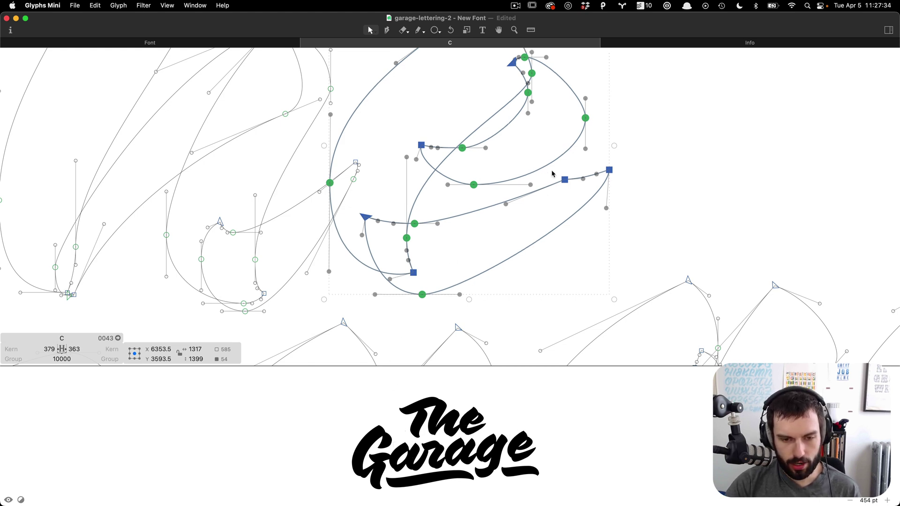
Select all the contours of the word The and move them 80 units to the left.
{"action": "scroll", "coordinate": [552, 175], "scroll_direction": "down", "scroll_amount": 5}
{"action": "scroll", "coordinate": [552, 175], "scroll_direction": "down", "scroll_amount": 2}
{"action": "left_click_drag", "start_coordinate": [453, 193], "coordinate": [407, 177]}
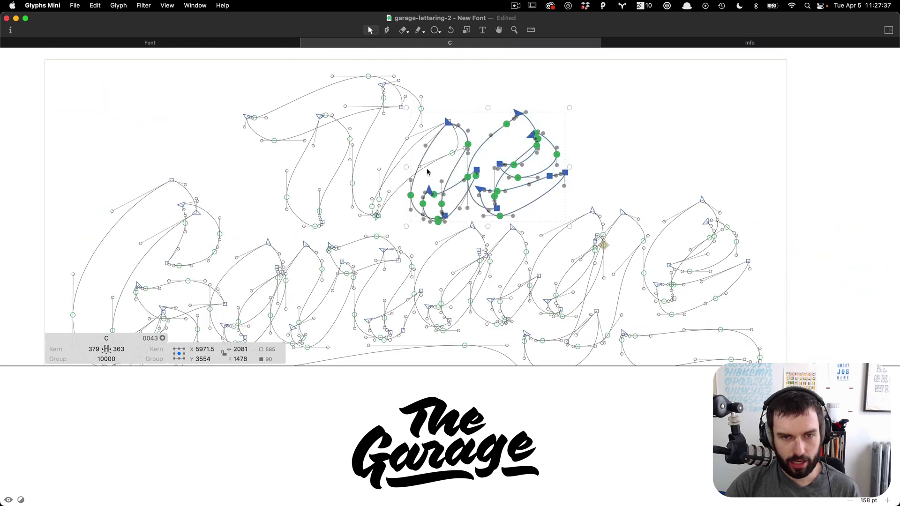
{"action": "left_click", "coordinate": [401, 182], "text": "shift"}
{"action": "double_click", "coordinate": [398, 143], "text": "shift"}
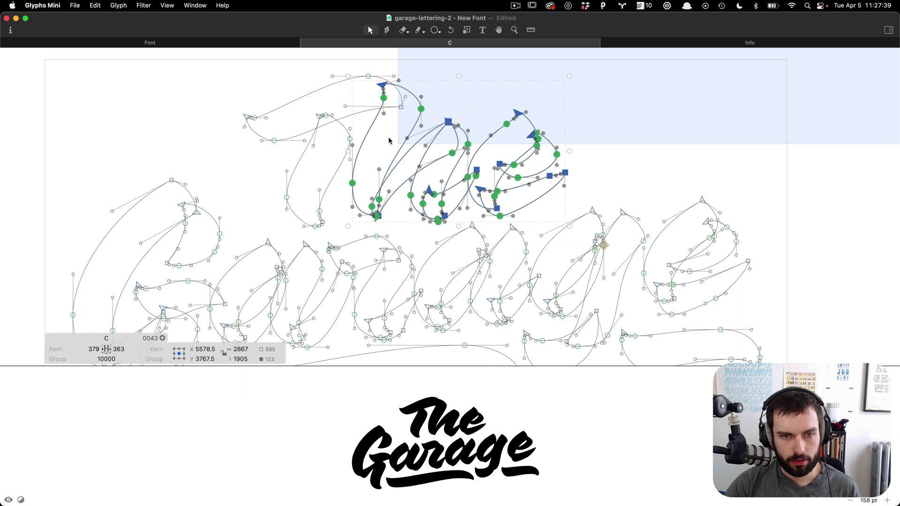
{"action": "double_click", "coordinate": [347, 112], "text": "shift"}
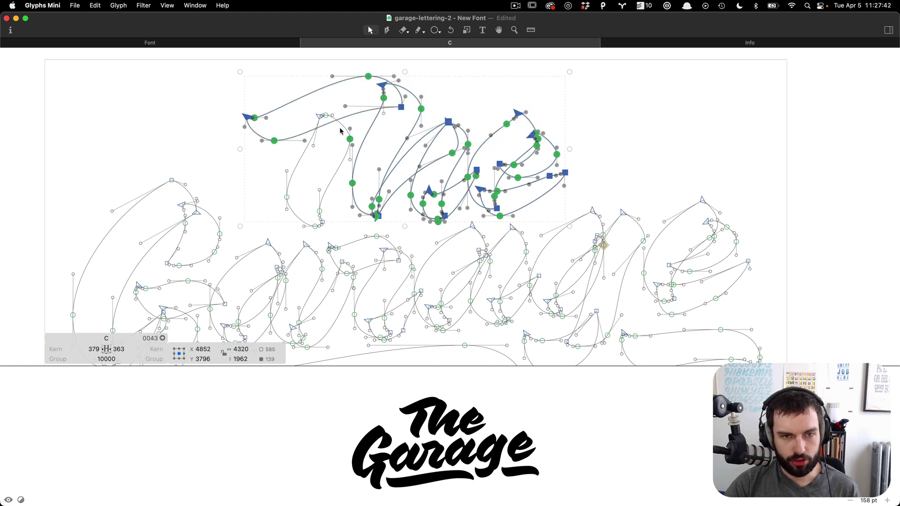
{"action": "double_click", "coordinate": [340, 128], "text": "shift"}
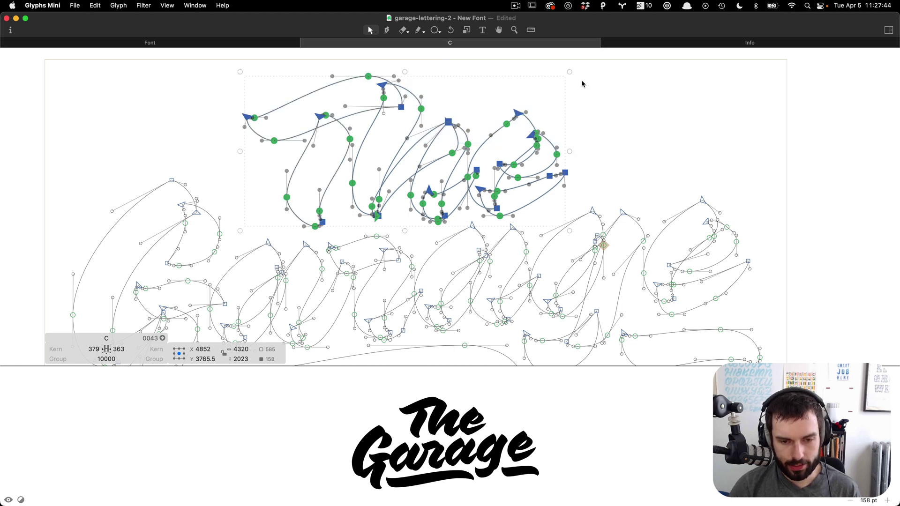
{"action": "key", "text": "shift+Left"}
{"action": "key", "text": "shift+Left"}
{"action": "key", "text": "shift+Left"}
{"action": "key", "text": "shift+Left"}
{"action": "key", "text": "shift+Left"}
{"action": "key", "text": "shift+Left"}
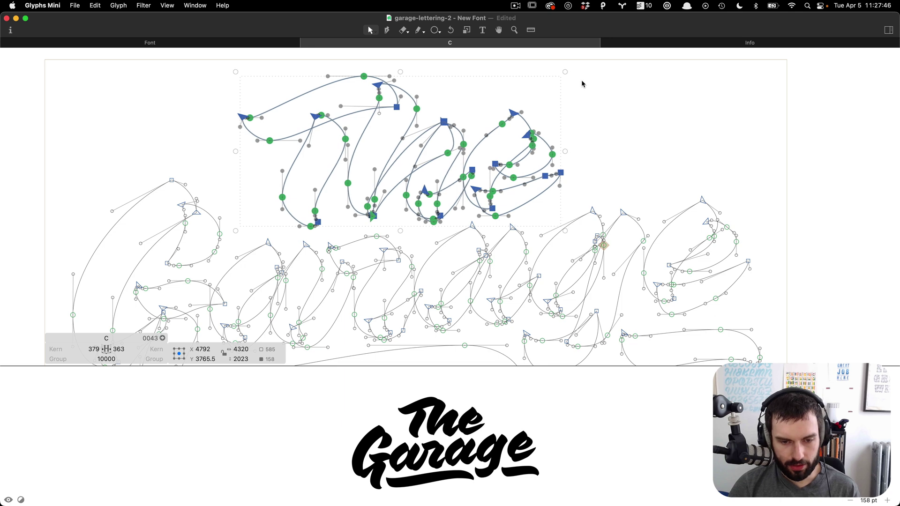
{"action": "key", "text": "shift+Left"}
{"action": "key", "text": "shift+Left"}
{"action": "key", "text": "shift+Left"}
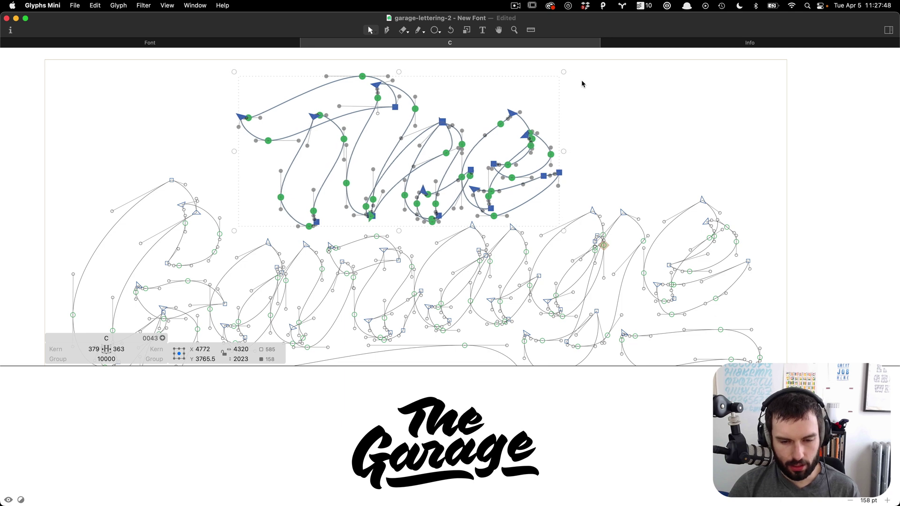
Lower the selected word The by about 50 units, keeping its center at X 4772.
{"action": "key", "text": "shift+Down"}
{"action": "key", "text": "shift+Down"}
{"action": "key", "text": "shift+Down"}
{"action": "key", "text": "shift+Down"}
{"action": "key", "text": "shift+Down"}
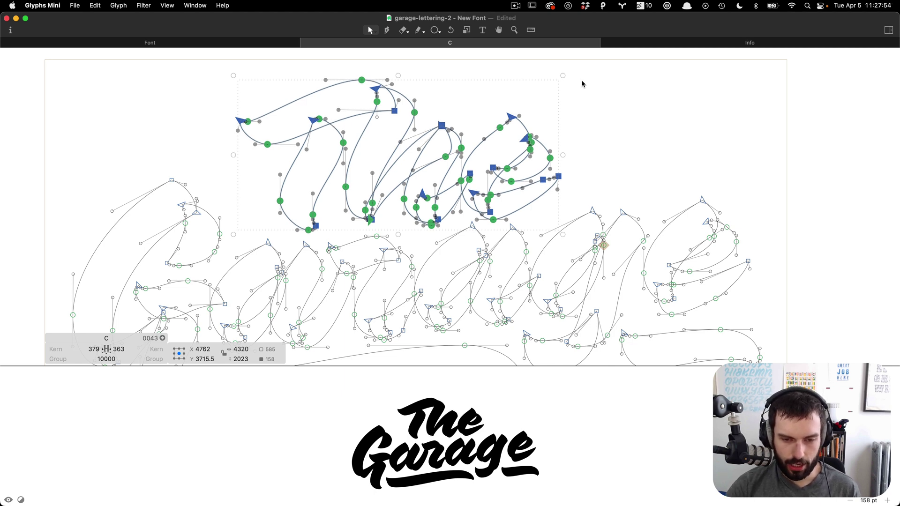
{"action": "key", "text": "shift+Right"}
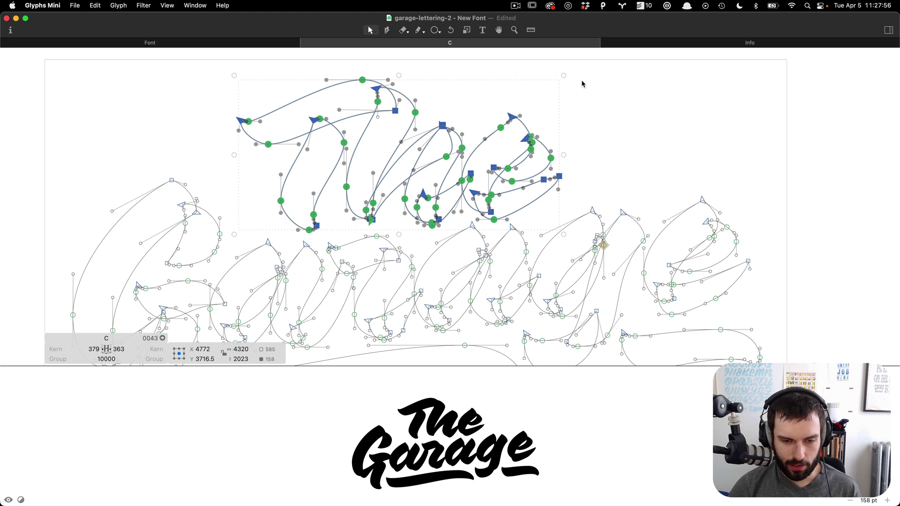
Select the contours of the e in The and raise them by 20 units.
{"action": "left_click", "coordinate": [546, 154]}
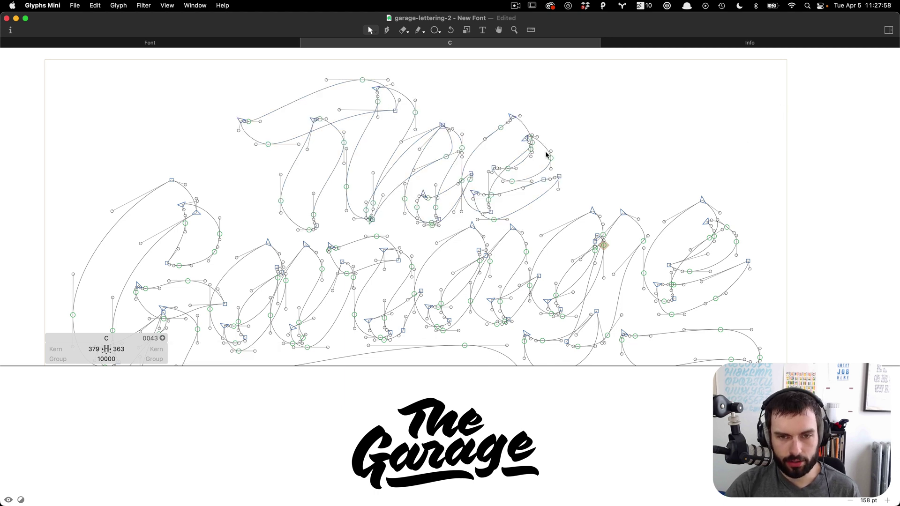
{"action": "mouse_move", "coordinate": [544, 141]}
{"action": "left_mouse_down"}
{"action": "mouse_move", "coordinate": [529, 117]}
{"action": "mouse_move", "coordinate": [530, 134]}
{"action": "left_mouse_up"}
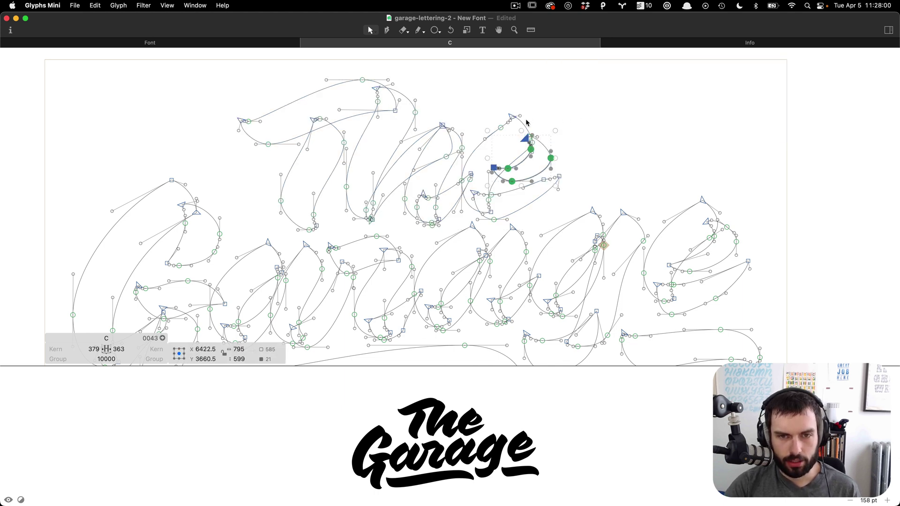
{"action": "double_click", "coordinate": [550, 197], "text": "shift"}
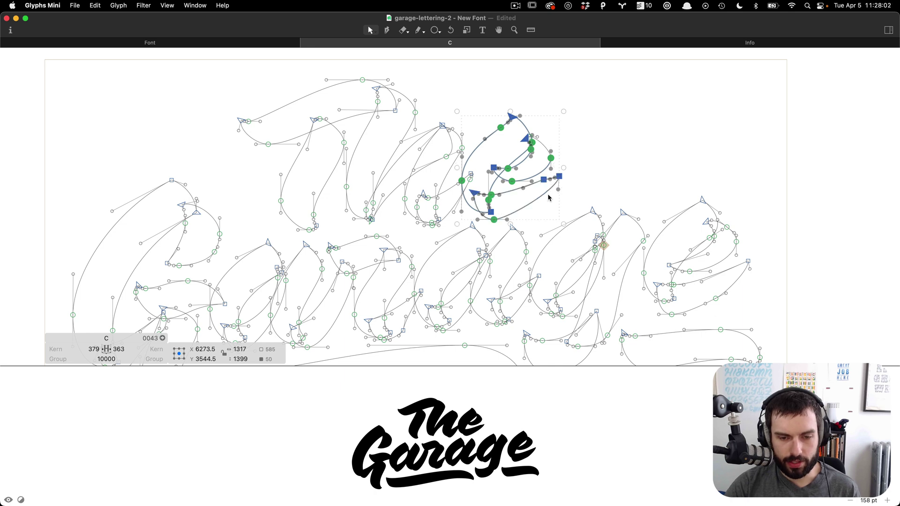
{"action": "key", "text": "shift+Up"}
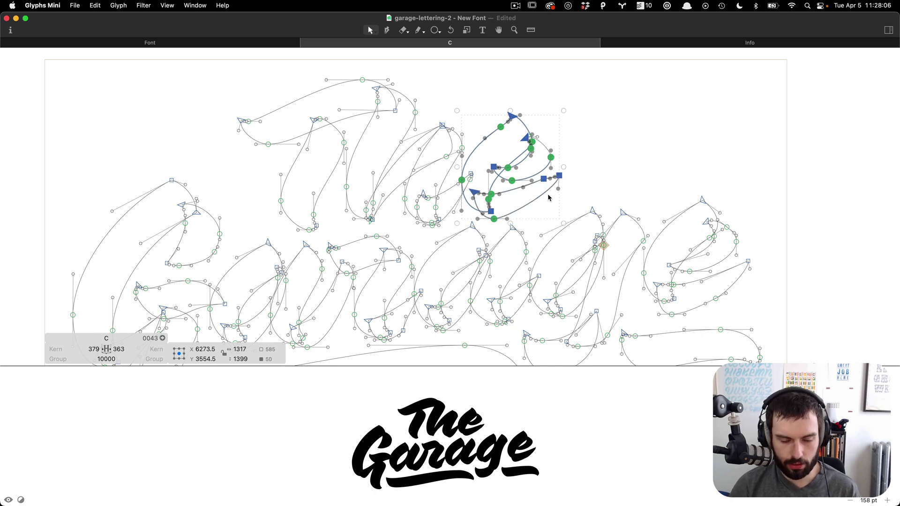
{"action": "key", "text": "shift+Up"}
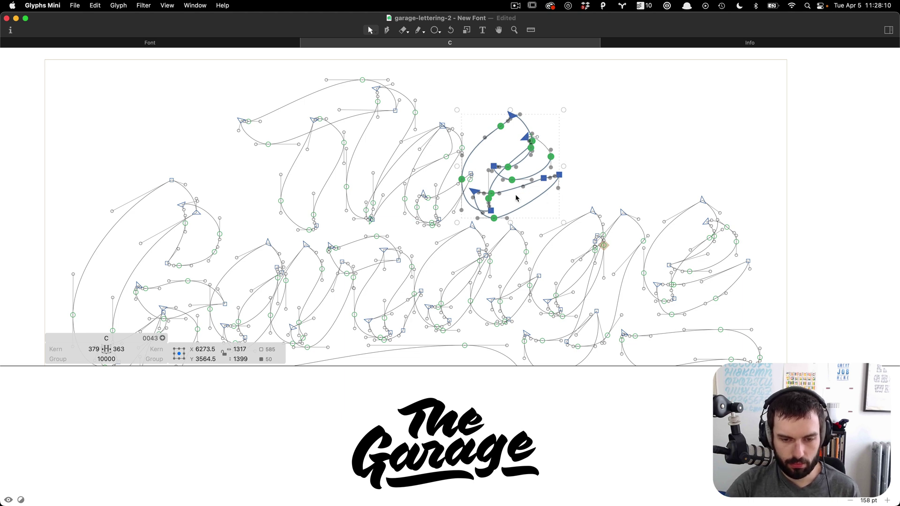
{"action": "key", "text": "super+shift+Up"}
{"action": "key", "text": "super+shift+Down"}
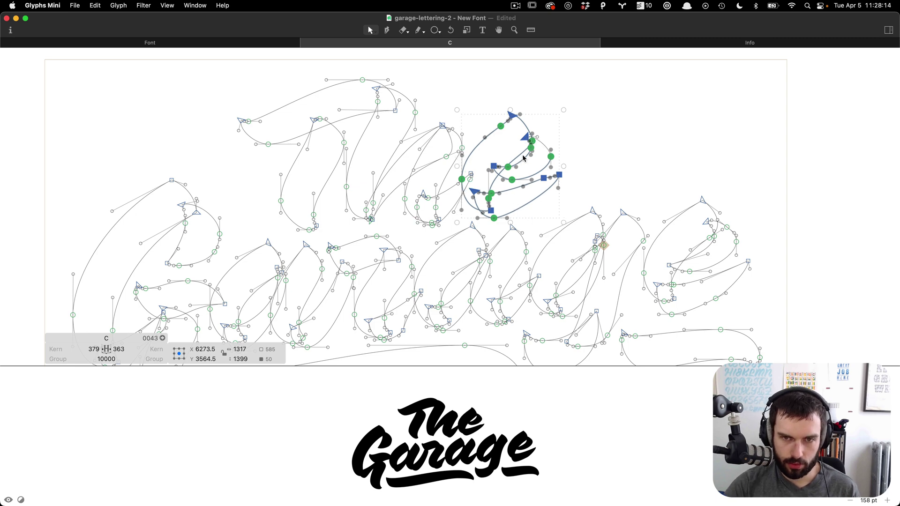
Add the missed node on the e's upper curve to the selection and position the contours at Y 3574.5.
{"action": "scroll", "coordinate": [525, 153], "scroll_direction": "up", "scroll_amount": 3}
{"action": "scroll", "coordinate": [524, 152], "scroll_direction": "up", "scroll_amount": 5}
{"action": "scroll", "coordinate": [543, 100], "scroll_direction": "down", "scroll_amount": 1}
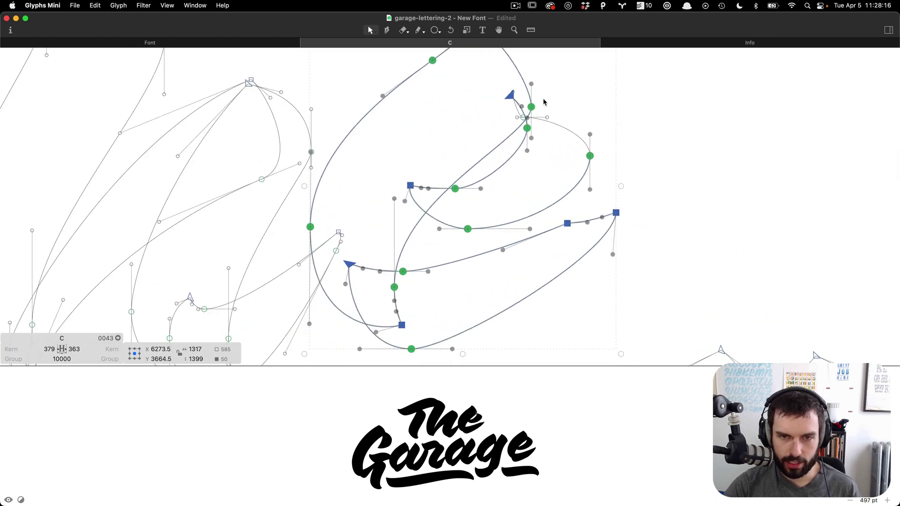
{"action": "scroll", "coordinate": [539, 98], "scroll_direction": "up", "scroll_amount": 1}
{"action": "key", "text": "shift+Down"}
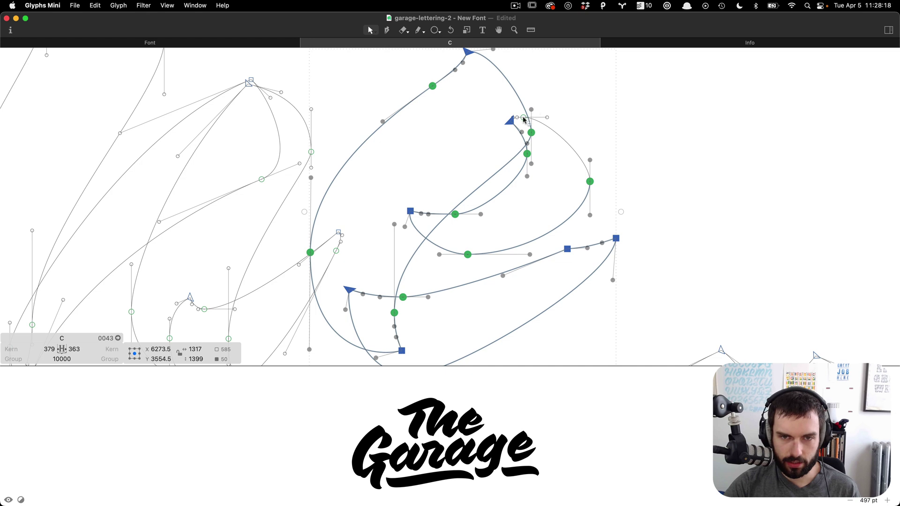
{"action": "left_click", "coordinate": [523, 118], "text": "shift"}
{"action": "key", "text": "shift+Up"}
{"action": "key", "text": "shift+Up"}
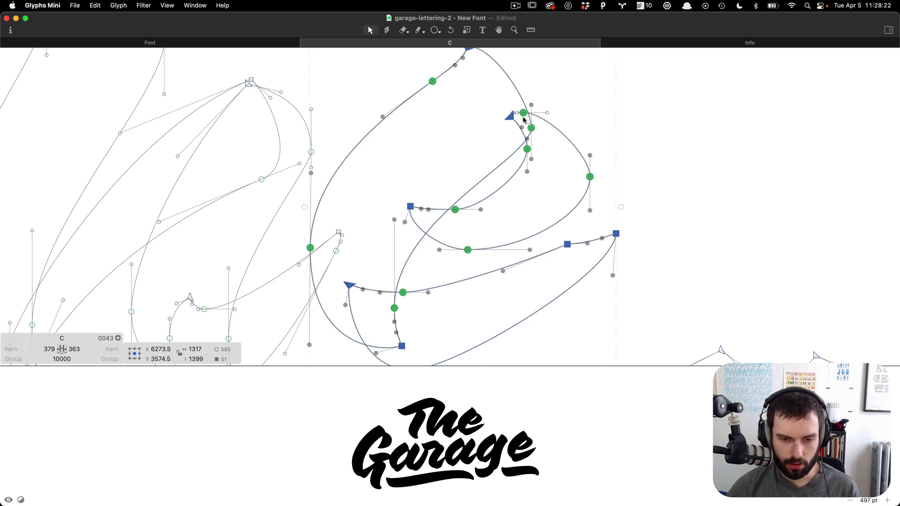
Move the top corner and adjoining curve node of the second a's stem in Garage 10 units right and 40 units up.
{"action": "scroll", "coordinate": [524, 121], "scroll_direction": "down", "scroll_amount": 10}
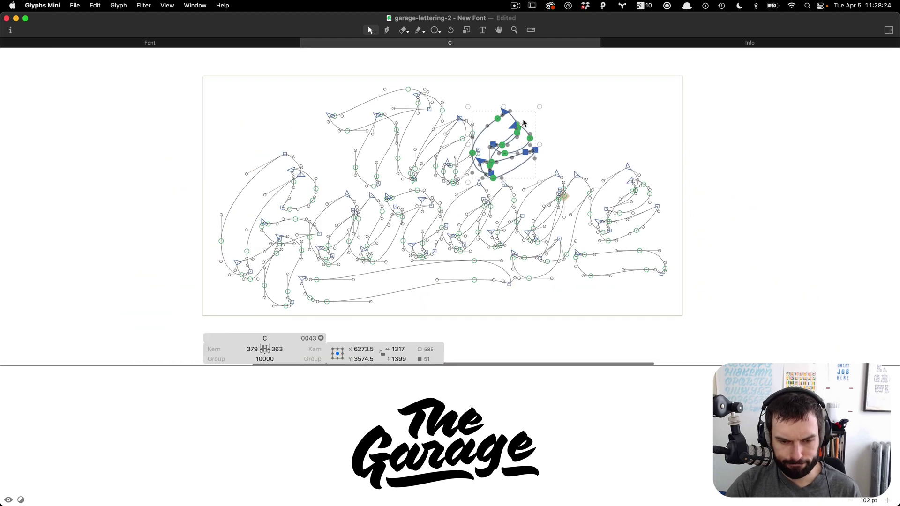
{"action": "scroll", "coordinate": [516, 141], "scroll_direction": "up", "scroll_amount": 2}
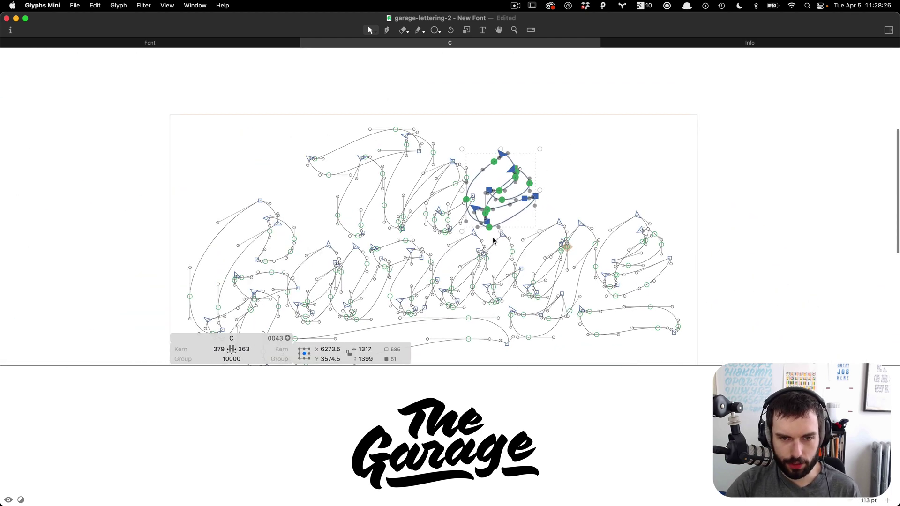
{"action": "left_click", "coordinate": [498, 248]}
{"action": "scroll", "coordinate": [505, 257], "scroll_direction": "up", "scroll_amount": 3}
{"action": "scroll", "coordinate": [516, 250], "scroll_direction": "up", "scroll_amount": 3}
{"action": "left_click_drag", "start_coordinate": [528, 243], "coordinate": [474, 176]}
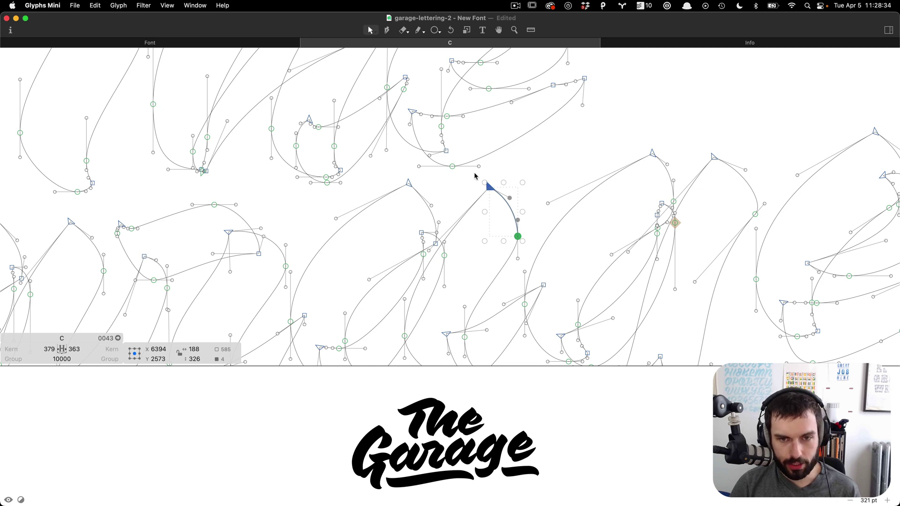
{"action": "key", "text": "shift+Up"}
{"action": "key", "text": "shift+Up"}
{"action": "key", "text": "shift+Up"}
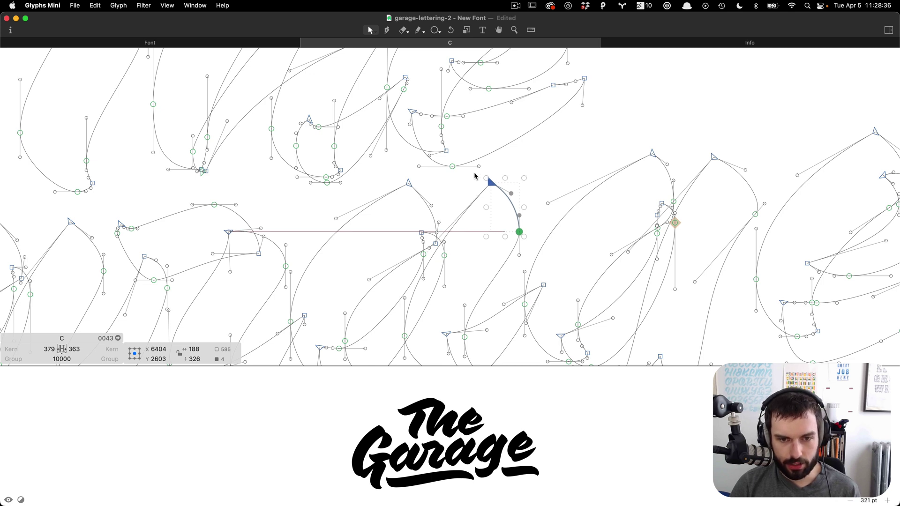
{"action": "key", "text": "shift+Right"}
{"action": "key", "text": "shift+Left"}
{"action": "key", "text": "shift+Down"}
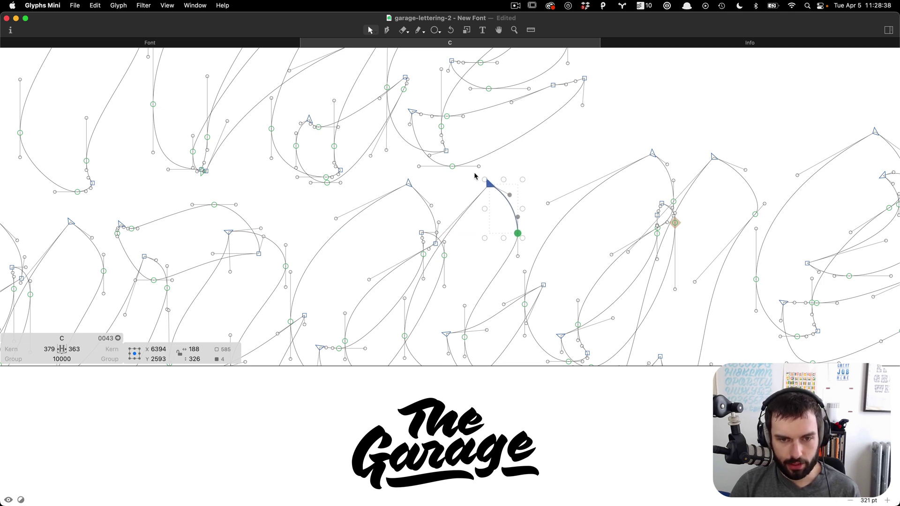
{"action": "key", "text": "shift+Up"}
{"action": "key", "text": "shift+Right"}
{"action": "key", "text": "shift+Up"}
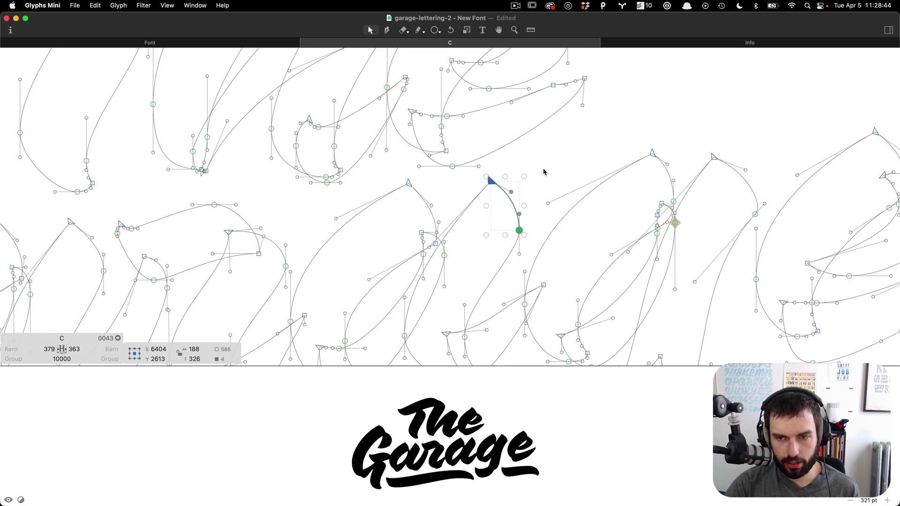
Bulge the upper curve of the g's stem in Garage outward to the right.
{"action": "scroll", "coordinate": [542, 170], "scroll_direction": "right", "scroll_amount": 5}
{"action": "scroll", "coordinate": [520, 206], "scroll_direction": "up", "scroll_amount": 5}
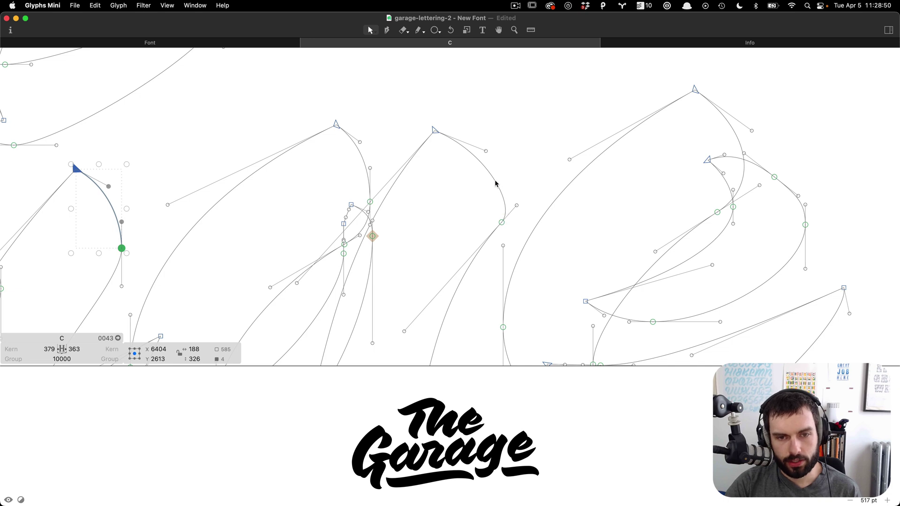
{"action": "left_click_drag", "start_coordinate": [496, 184], "coordinate": [511, 187]}
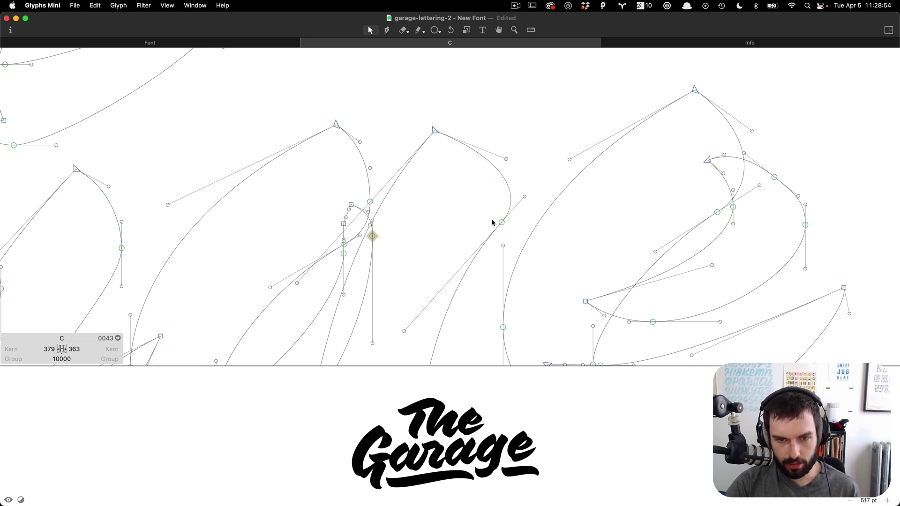
Move the curve node on the outer edge of the g's stem in Garage down and left to X 8066, Y 2557.
{"action": "left_click_drag", "start_coordinate": [502, 225], "coordinate": [490, 235]}
{"action": "scroll", "coordinate": [490, 235], "scroll_direction": "down", "scroll_amount": 10}
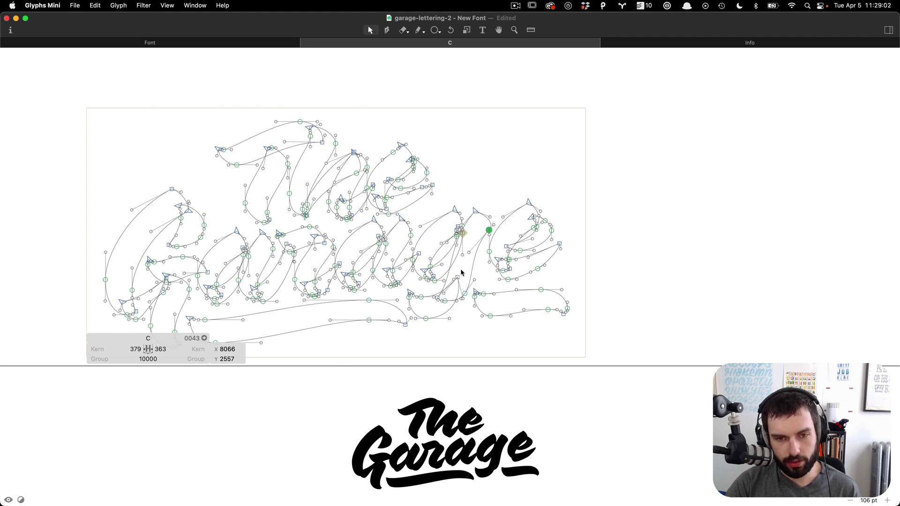
Copy all contours of the lettering in glyph C into its background layer as a comparison reference.
{"action": "key", "text": "super+a"}
{"action": "key", "text": "super+c"}
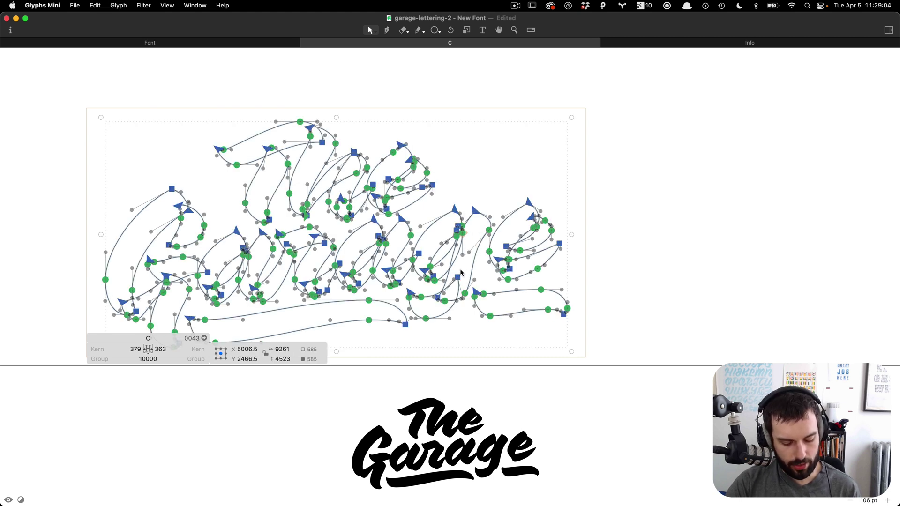
{"action": "key", "text": "super+b"}
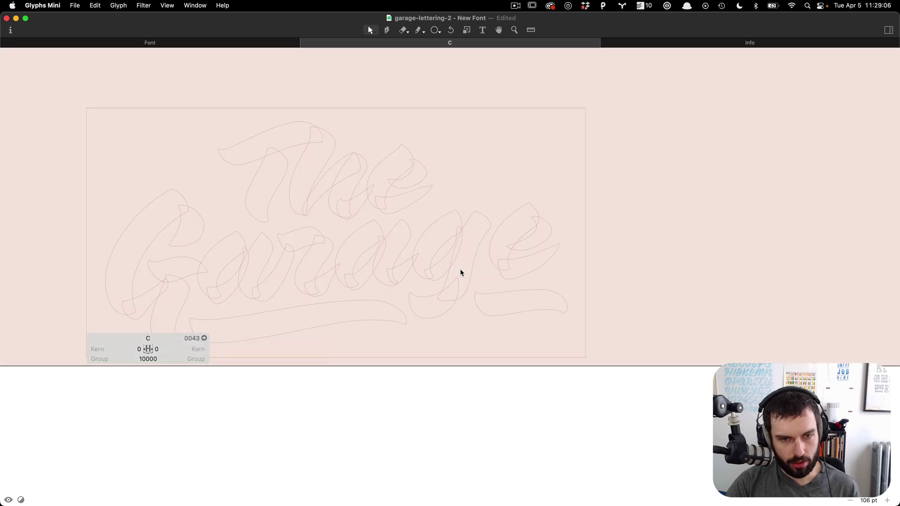
{"action": "key", "text": "super+v"}
{"action": "key", "text": "super+b"}
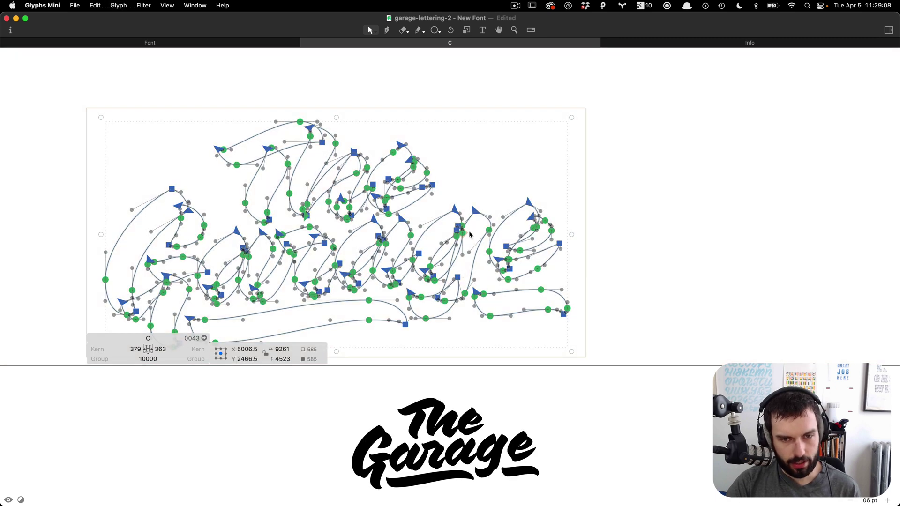
Tighten the outer curve of the g's stem in Garage by moving its curve node to X 8019, Y 2505.
{"action": "scroll", "coordinate": [491, 256], "scroll_direction": "up", "scroll_amount": 5}
{"action": "scroll", "coordinate": [491, 256], "scroll_direction": "up", "scroll_amount": 7}
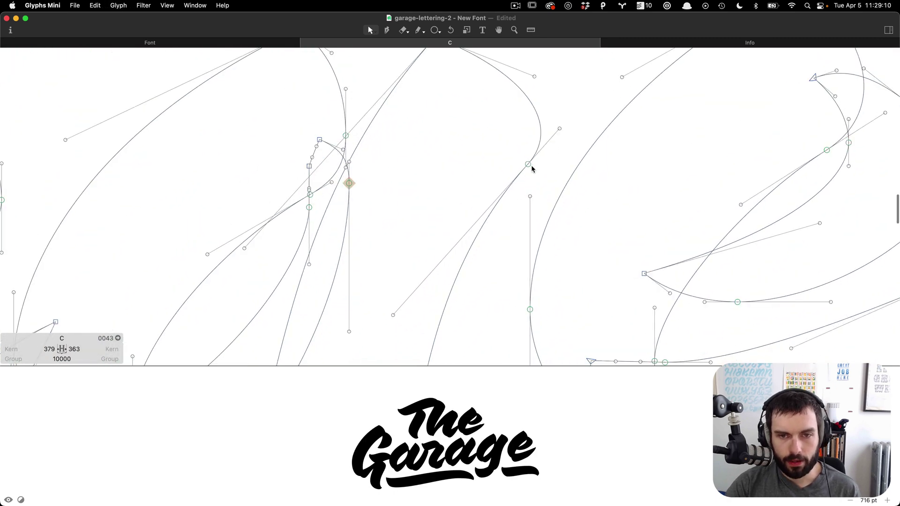
{"action": "left_click_drag", "start_coordinate": [527, 165], "coordinate": [504, 191]}
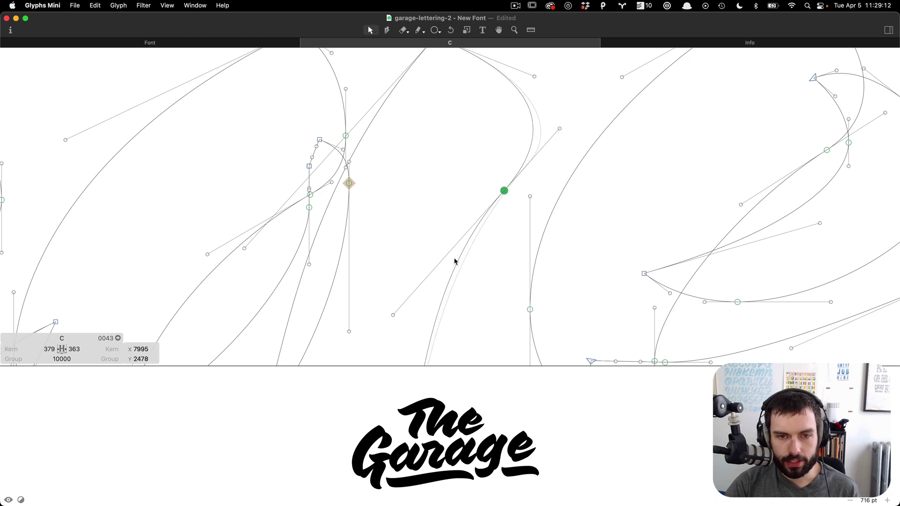
{"action": "scroll", "coordinate": [454, 260], "scroll_direction": "down", "scroll_amount": 4}
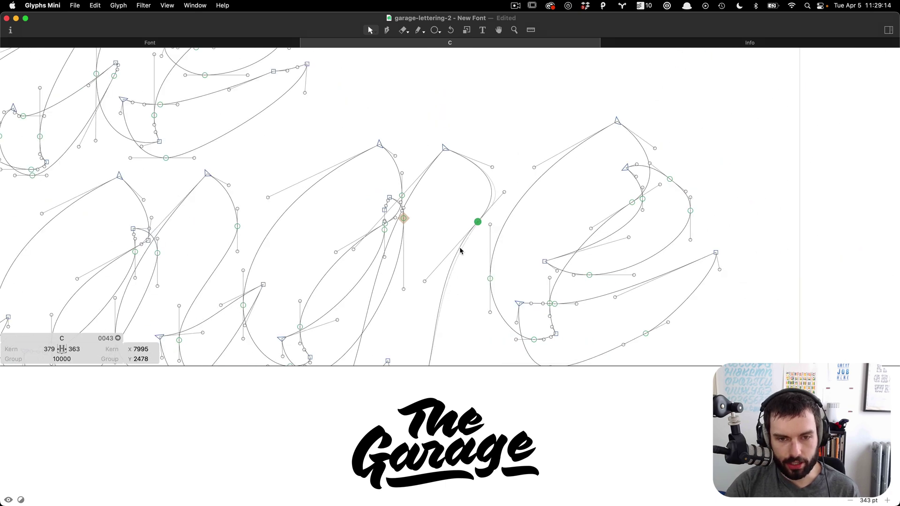
{"action": "scroll", "coordinate": [511, 205], "scroll_direction": "up", "scroll_amount": 4}
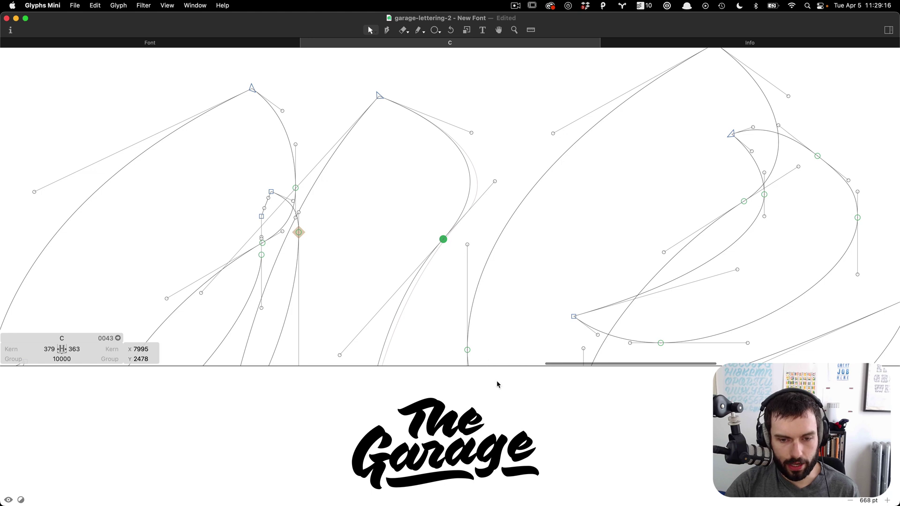
{"action": "left_click_drag", "start_coordinate": [444, 240], "coordinate": [450, 231]}
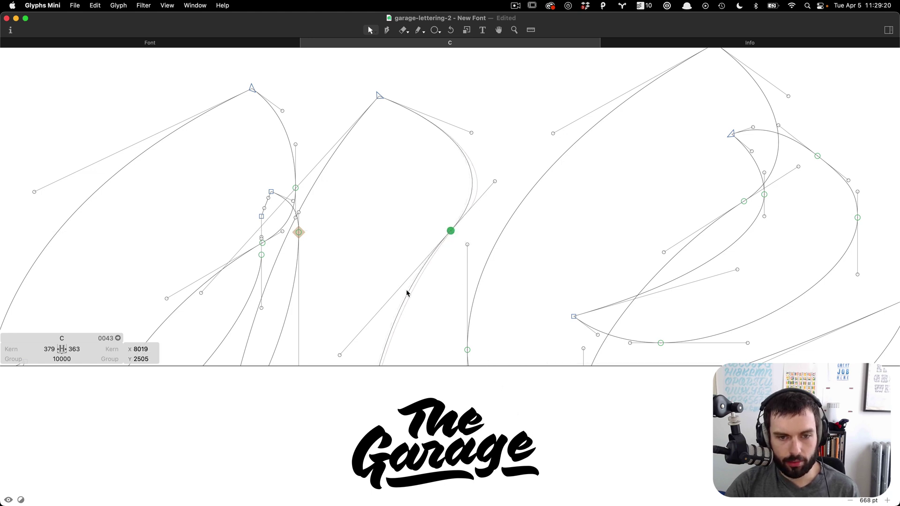
{"action": "scroll", "coordinate": [407, 294], "scroll_direction": "down", "scroll_amount": 3}
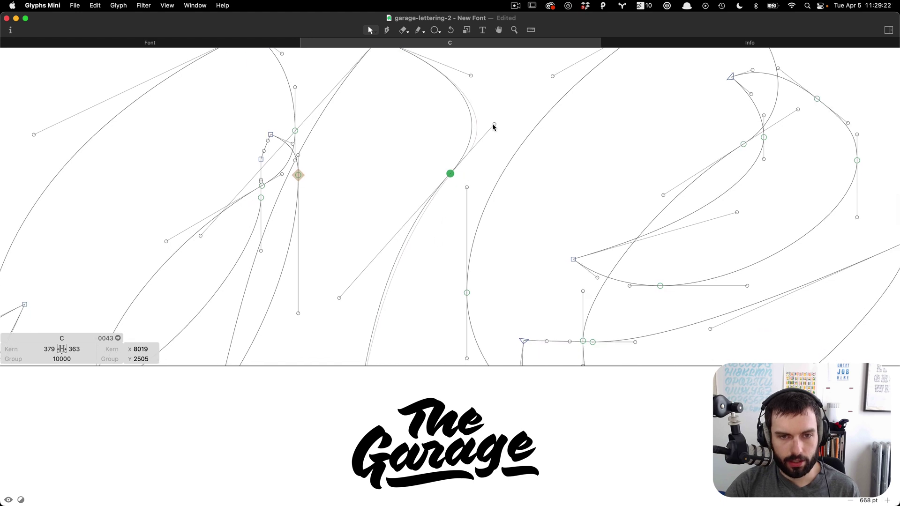
{"action": "left_click", "coordinate": [495, 123], "text": "shift"}
{"action": "mouse_move", "coordinate": [355, 313]}
{"action": "left_mouse_down"}
{"action": "mouse_move", "coordinate": [328, 281]}
{"action": "mouse_move", "coordinate": [339, 308]}
{"action": "left_mouse_up"}
{"action": "scroll", "coordinate": [484, 182], "scroll_direction": "down", "scroll_amount": 5}
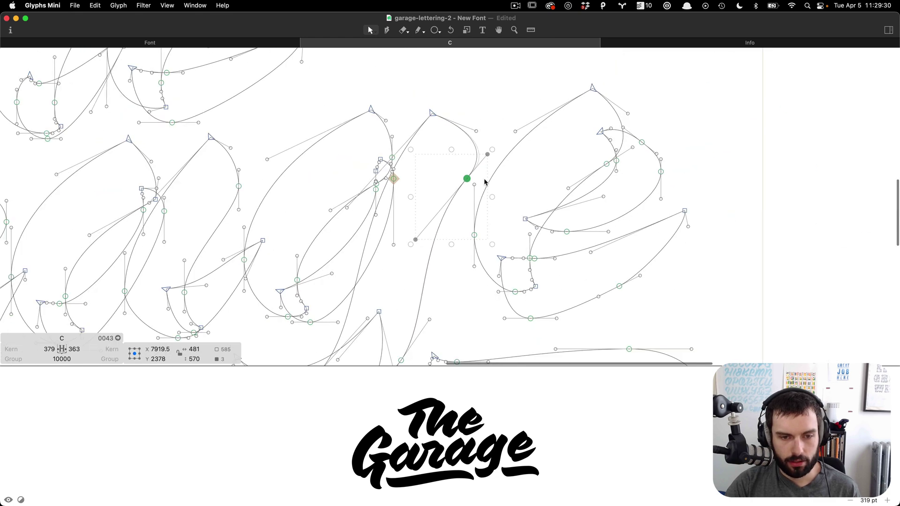
{"action": "scroll", "coordinate": [428, 313], "scroll_direction": "up", "scroll_amount": 3}
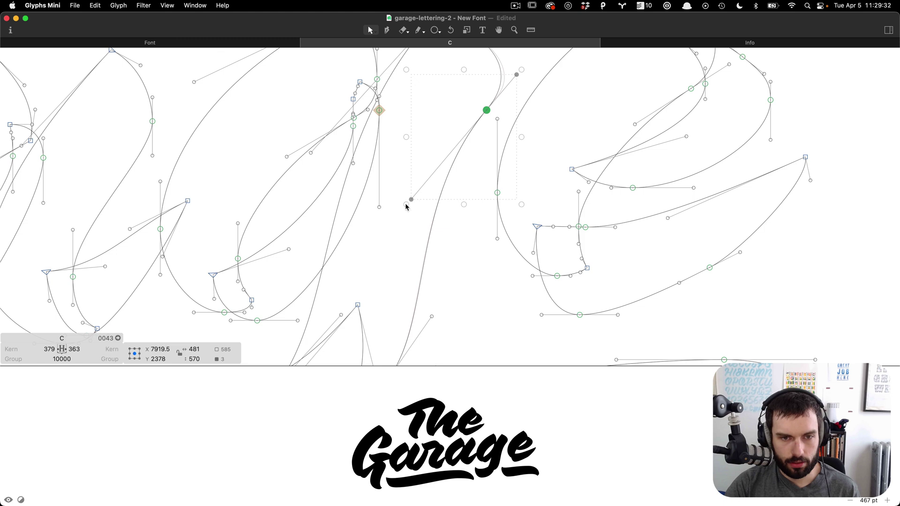
{"action": "left_click_drag", "start_coordinate": [403, 207], "coordinate": [406, 206]}
{"action": "key", "text": "super+z"}
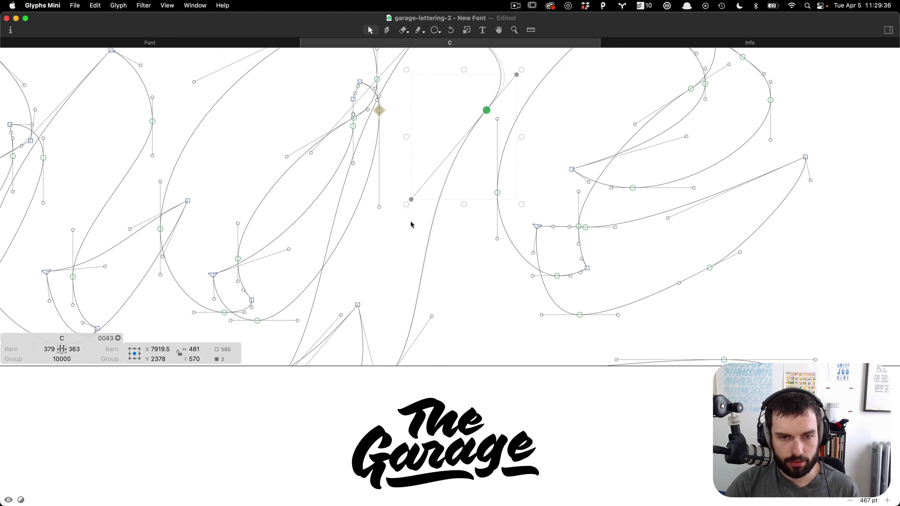
{"action": "left_click", "coordinate": [410, 224]}
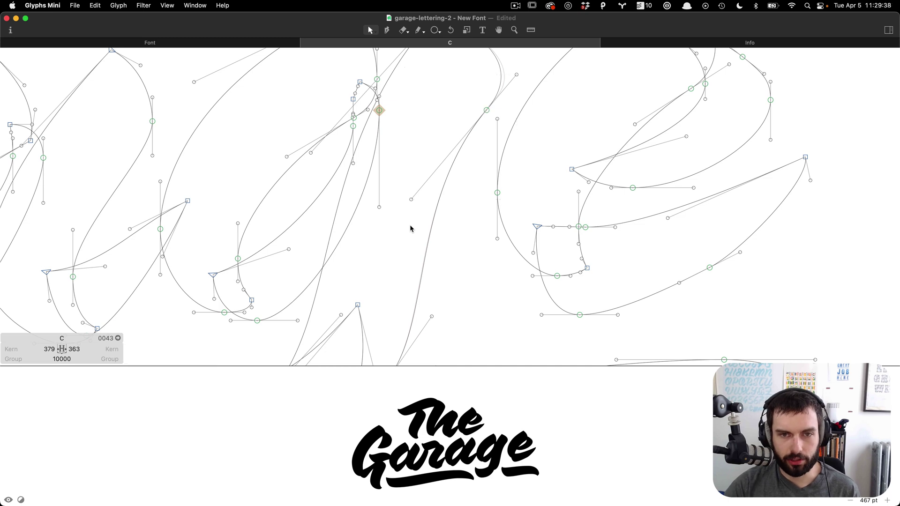
{"action": "left_click_drag", "start_coordinate": [411, 201], "coordinate": [408, 215]}
{"action": "left_click", "coordinate": [442, 257]}
{"action": "scroll", "coordinate": [442, 257], "scroll_direction": "up", "scroll_amount": 6}
{"action": "left_click", "coordinate": [503, 270]}
Insert glyph B before C in the edit text so both lettering versions stand side by side.
{"action": "scroll", "coordinate": [505, 270], "scroll_direction": "down", "scroll_amount": 10}
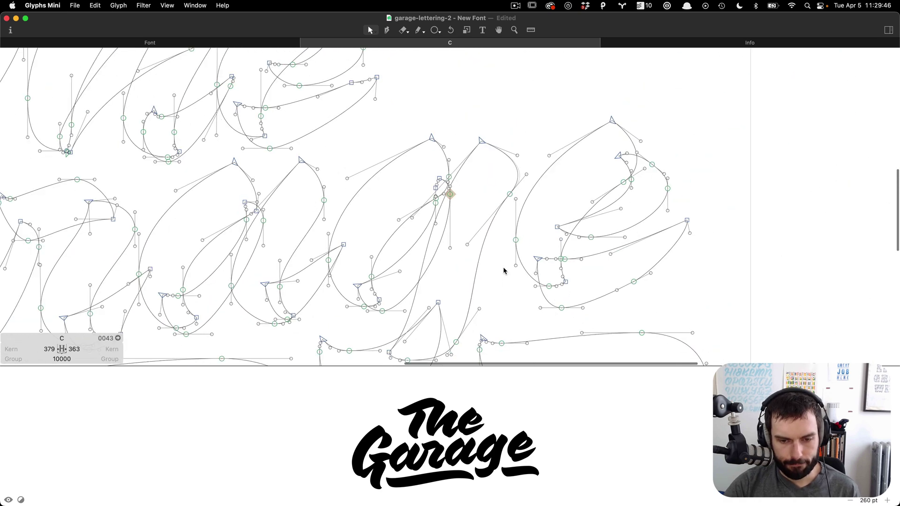
{"action": "key", "text": "t"}
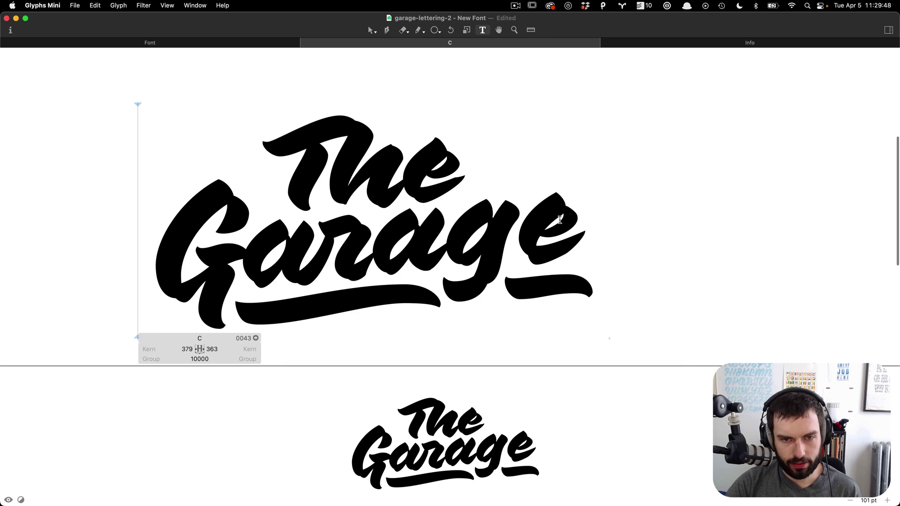
{"action": "type", "text": "B"}
{"action": "scroll", "coordinate": [601, 215], "scroll_direction": "down", "scroll_amount": 4}
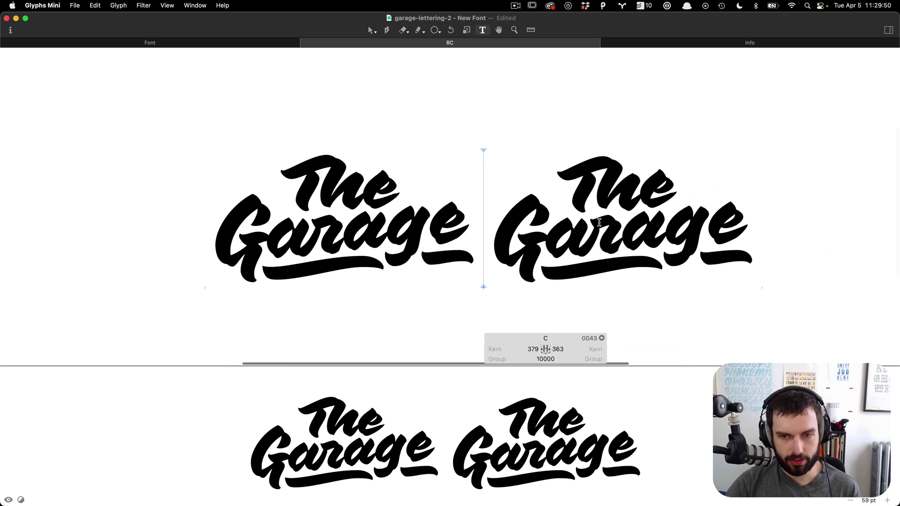
{"action": "scroll", "coordinate": [599, 274], "scroll_direction": "up", "scroll_amount": 3}
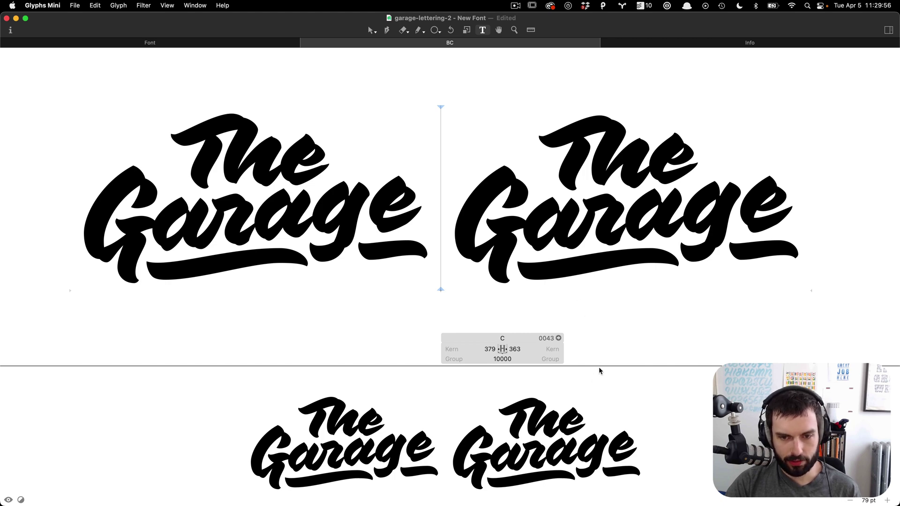
Hide the preview area and compare the lettering of glyphs B and C at larger size.
{"action": "left_click", "coordinate": [9, 500]}
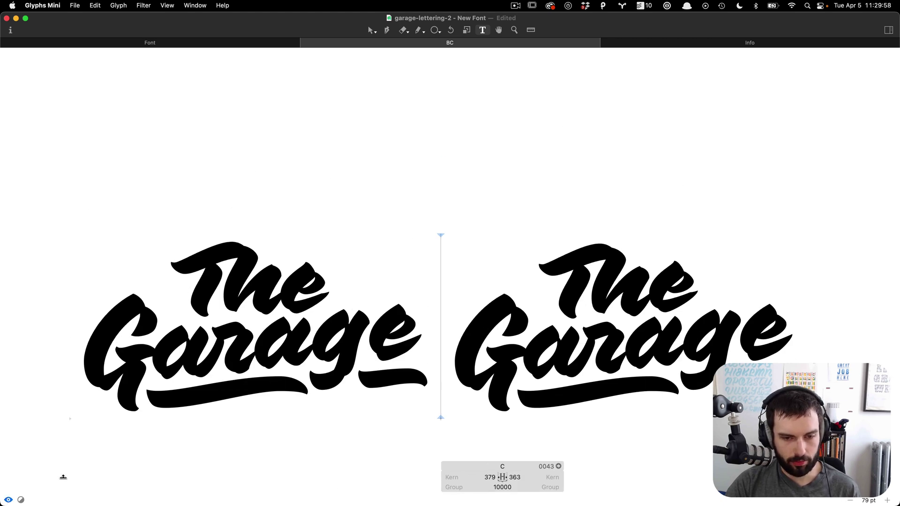
{"action": "scroll", "coordinate": [378, 292], "scroll_direction": "down", "scroll_amount": 5}
{"action": "left_click", "coordinate": [855, 320]}
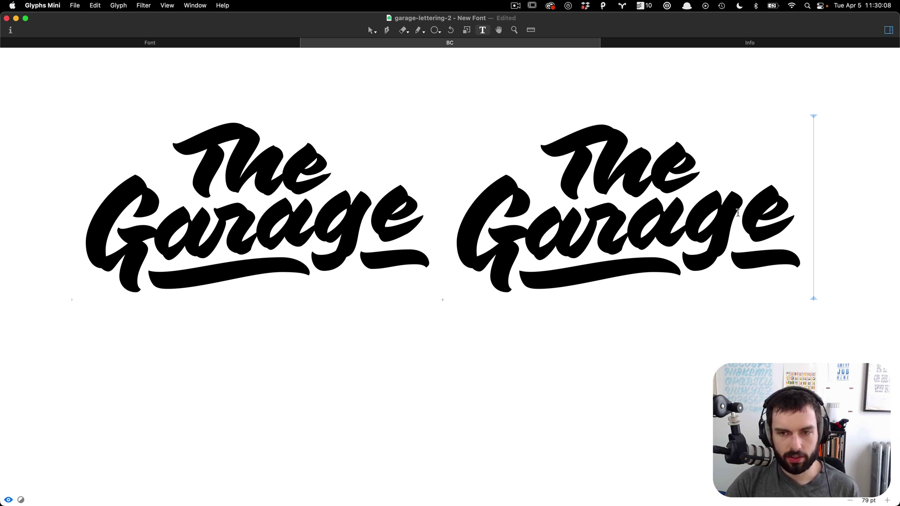
{"action": "scroll", "coordinate": [681, 212], "scroll_direction": "right", "scroll_amount": 1}
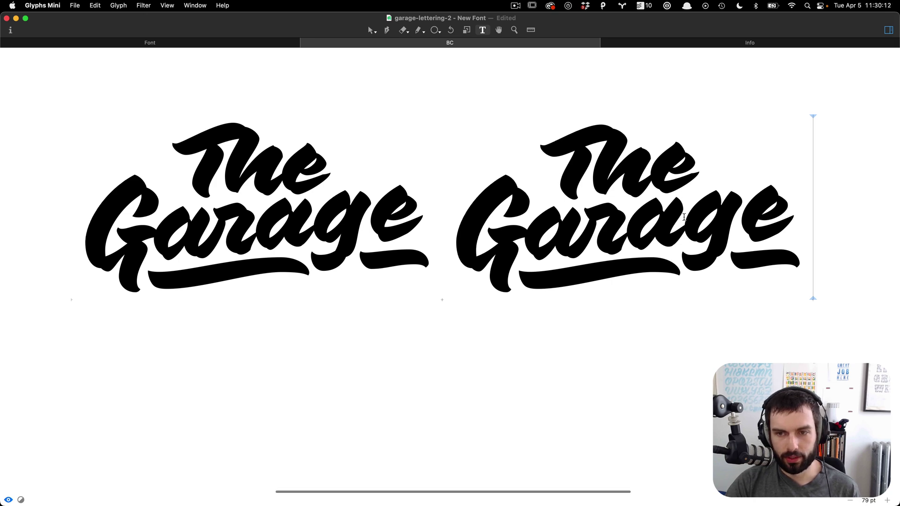
{"action": "scroll", "coordinate": [769, 165], "scroll_direction": "up", "scroll_amount": 5}
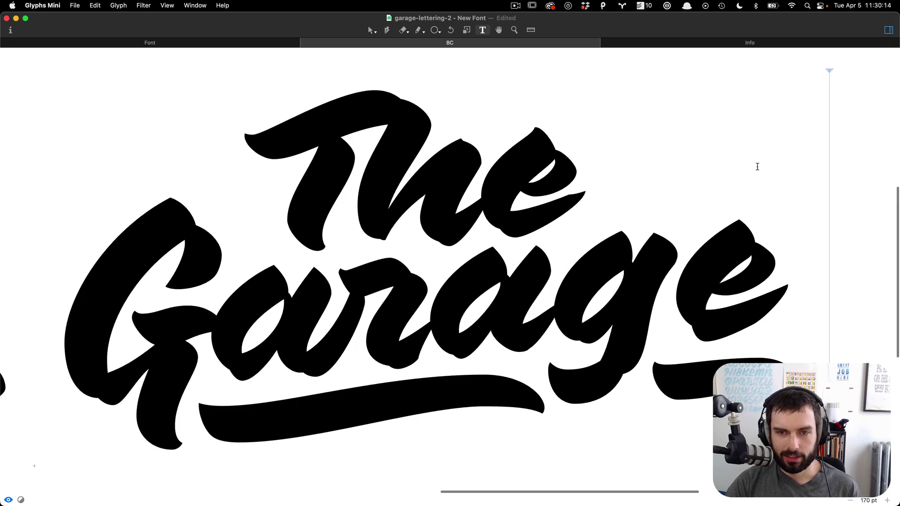
{"action": "scroll", "coordinate": [492, 205], "scroll_direction": "down", "scroll_amount": 3}
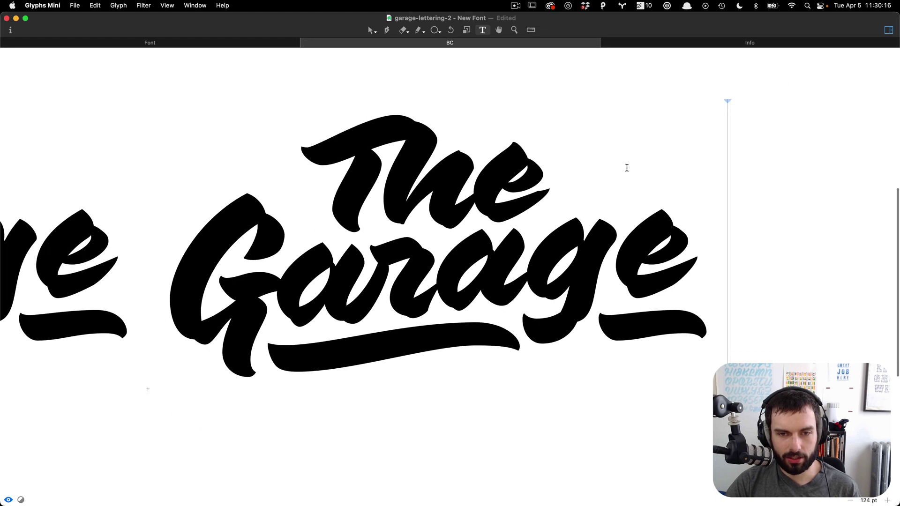
Duplicate glyph C and remove the duplicate from the edit text, leaving only B and C.
{"action": "left_click", "coordinate": [212, 183]}
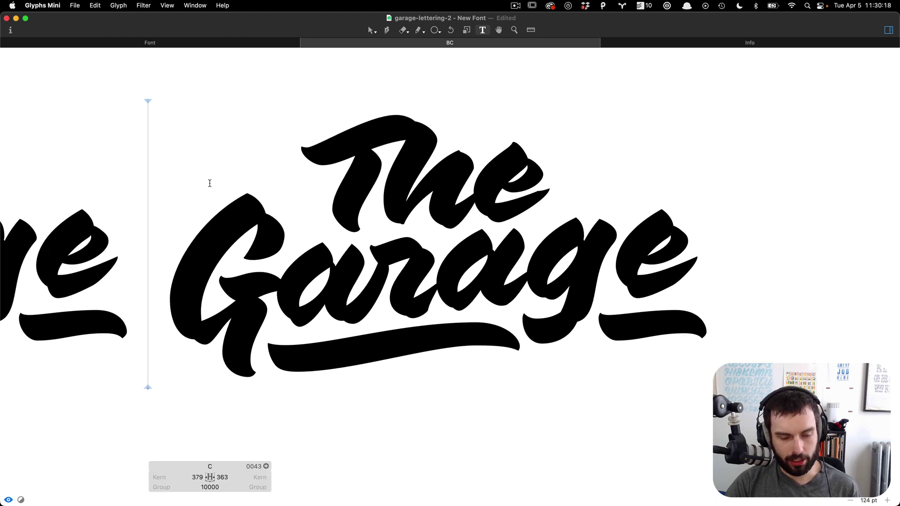
{"action": "key", "text": "super+d"}
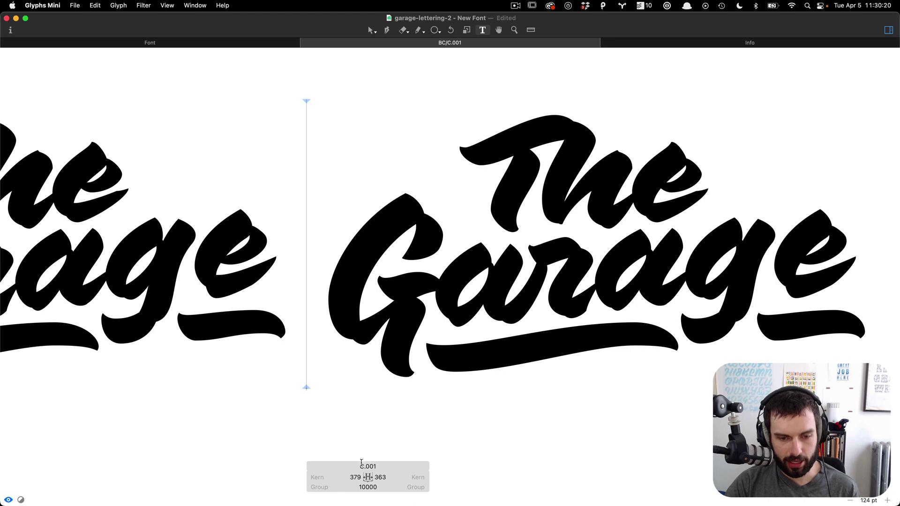
{"action": "scroll", "coordinate": [728, 298], "scroll_direction": "down", "scroll_amount": 5}
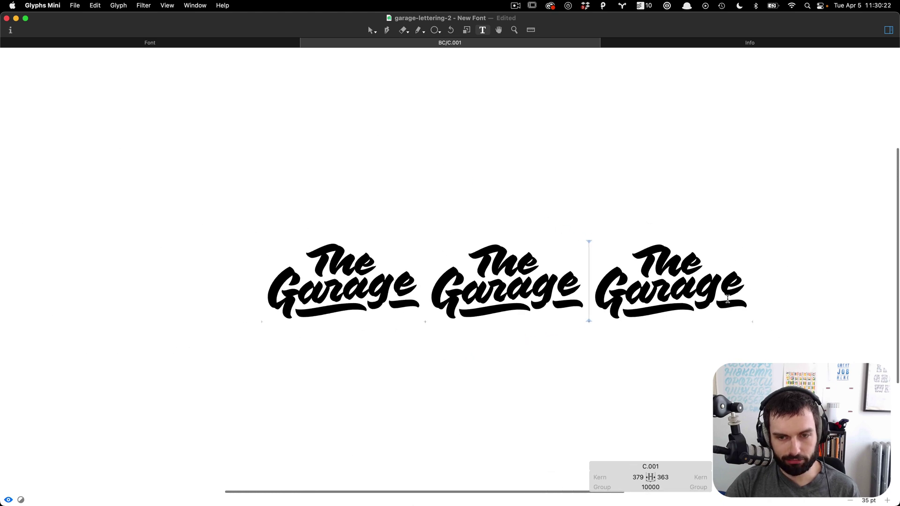
{"action": "scroll", "coordinate": [730, 296], "scroll_direction": "up", "scroll_amount": 3}
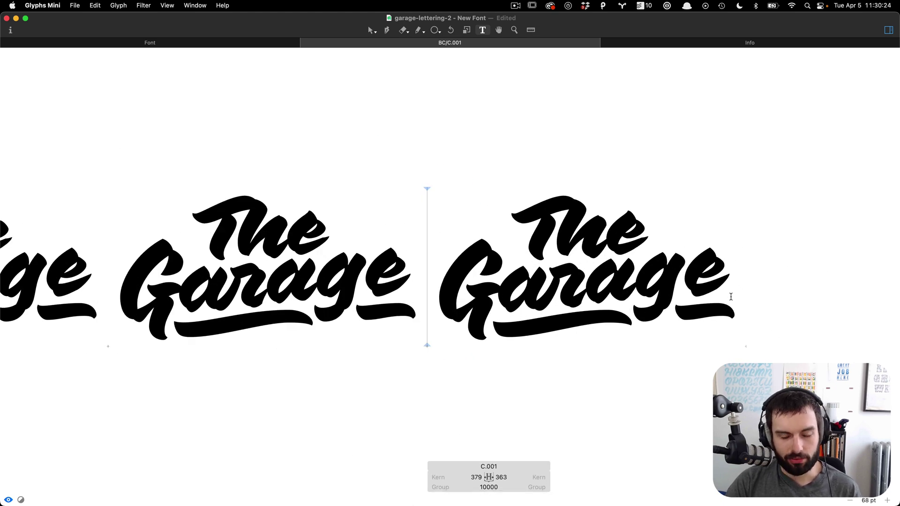
{"action": "key", "text": "BackSpace"}
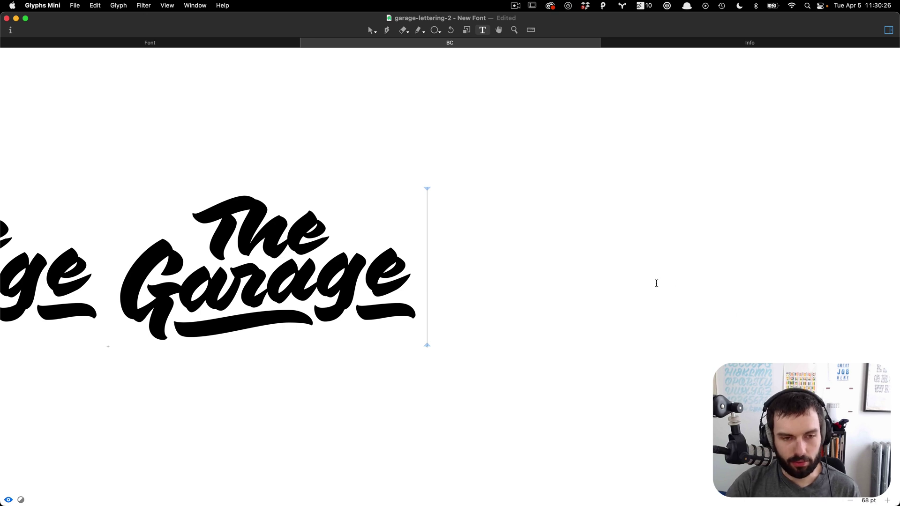
Examine glyph C's outlines around the g and e of Garage and compare its filled shapes with glyph B.
{"action": "scroll", "coordinate": [655, 283], "scroll_direction": "left", "scroll_amount": 2}
{"action": "scroll", "coordinate": [615, 285], "scroll_direction": "left", "scroll_amount": 3}
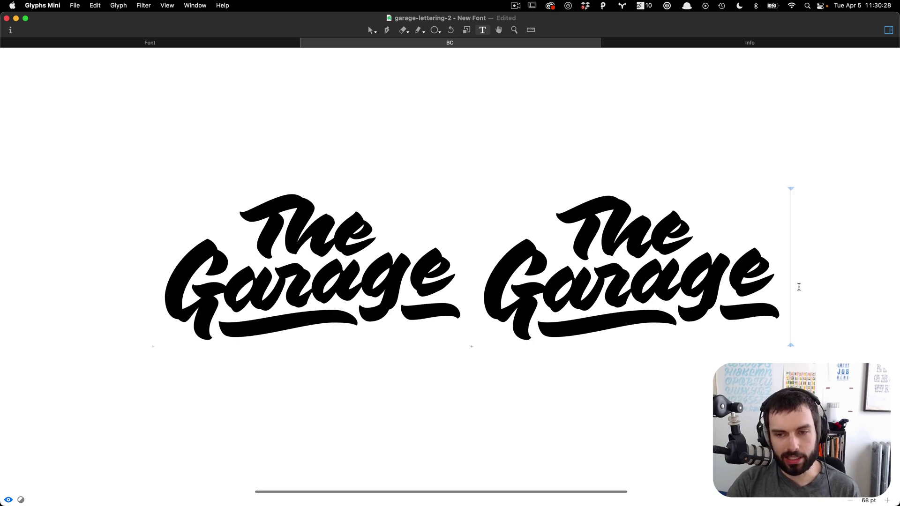
{"action": "scroll", "coordinate": [798, 287], "scroll_direction": "up", "scroll_amount": 4}
{"action": "key", "text": "Escape"}
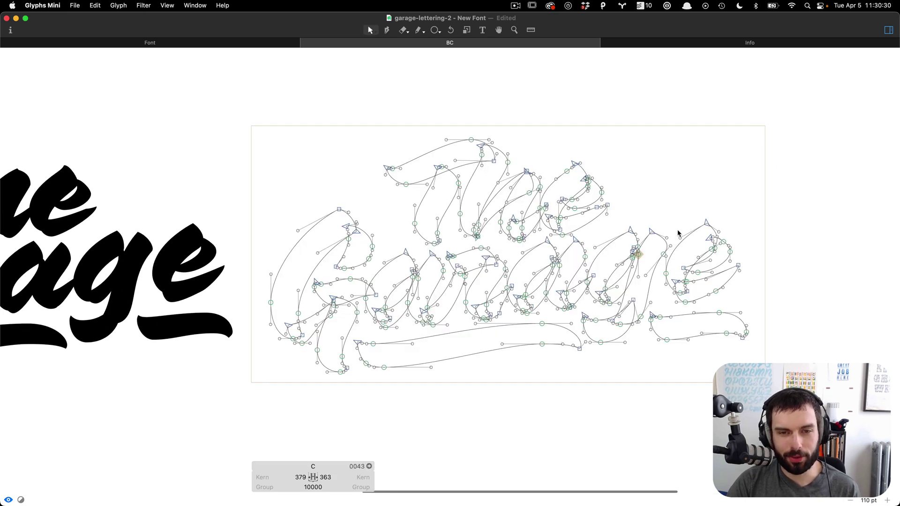
{"action": "scroll", "coordinate": [678, 233], "scroll_direction": "up", "scroll_amount": 6}
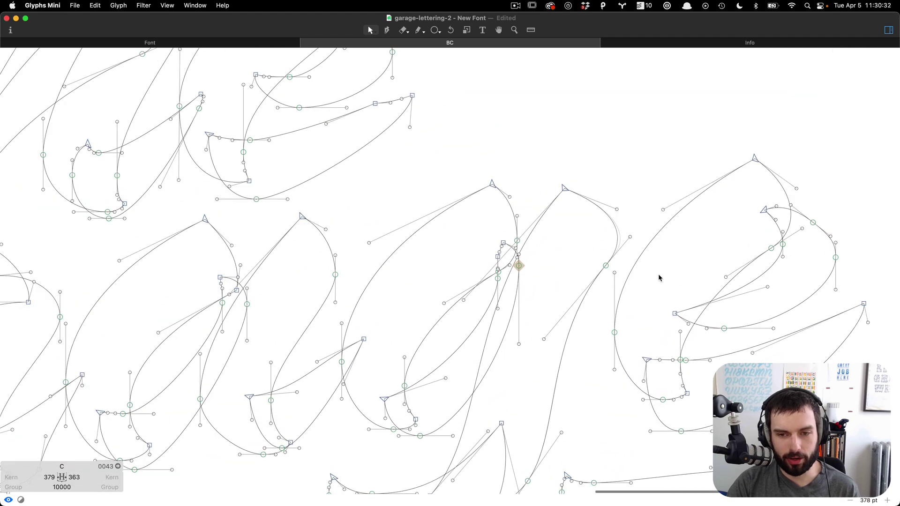
{"action": "scroll", "coordinate": [477, 226], "scroll_direction": "down", "scroll_amount": 1}
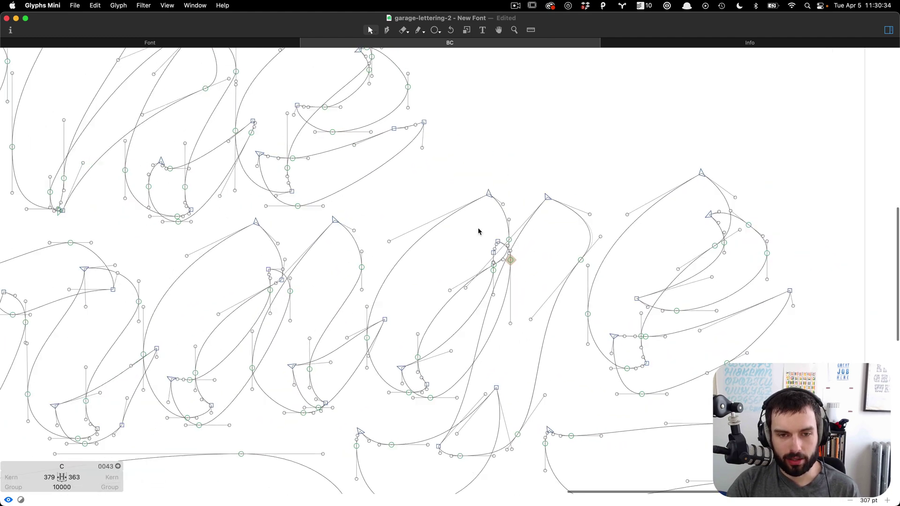
{"action": "key", "text": "t"}
{"action": "scroll", "coordinate": [428, 211], "scroll_direction": "down", "scroll_amount": 8}
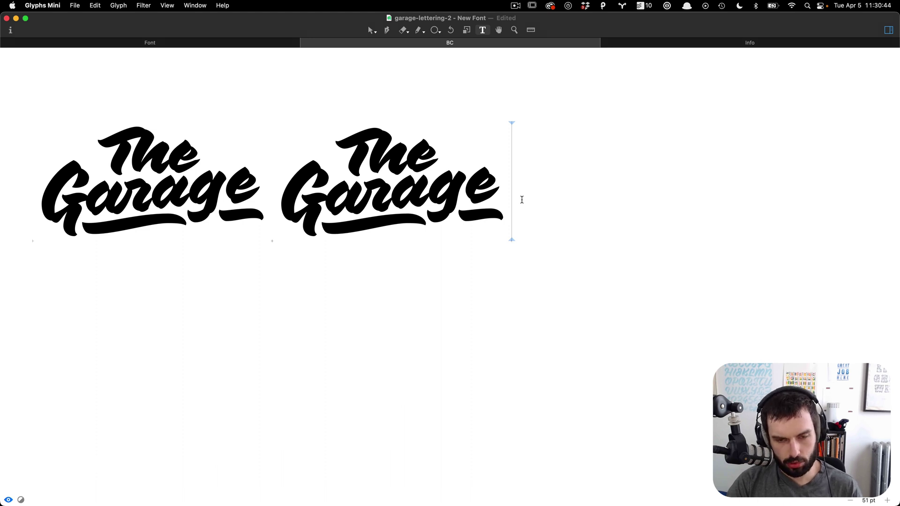
Save the garage-lettering-2 font file.
{"action": "scroll", "coordinate": [520, 199], "scroll_direction": "right", "scroll_amount": 2}
{"action": "key", "text": "super+s"}
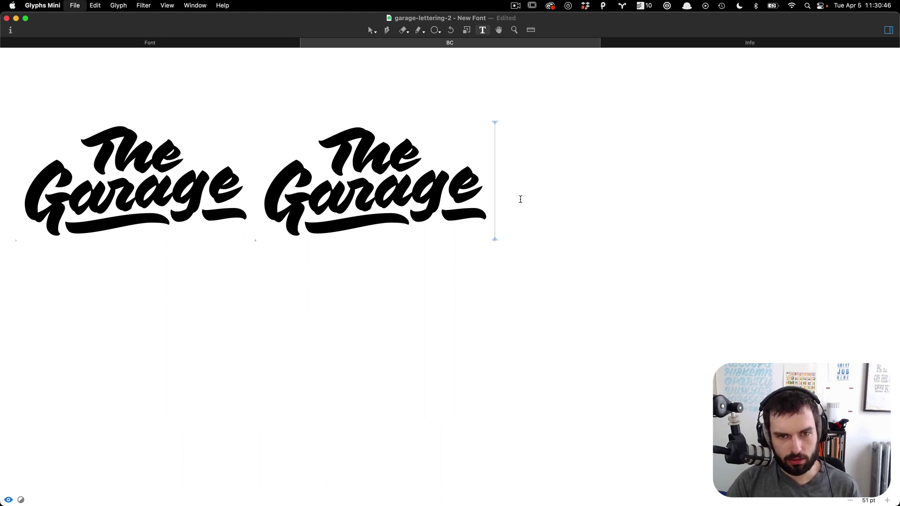
{"action": "scroll", "coordinate": [520, 200], "scroll_direction": "up", "scroll_amount": 5}
{"action": "scroll", "coordinate": [528, 188], "scroll_direction": "up", "scroll_amount": 4}
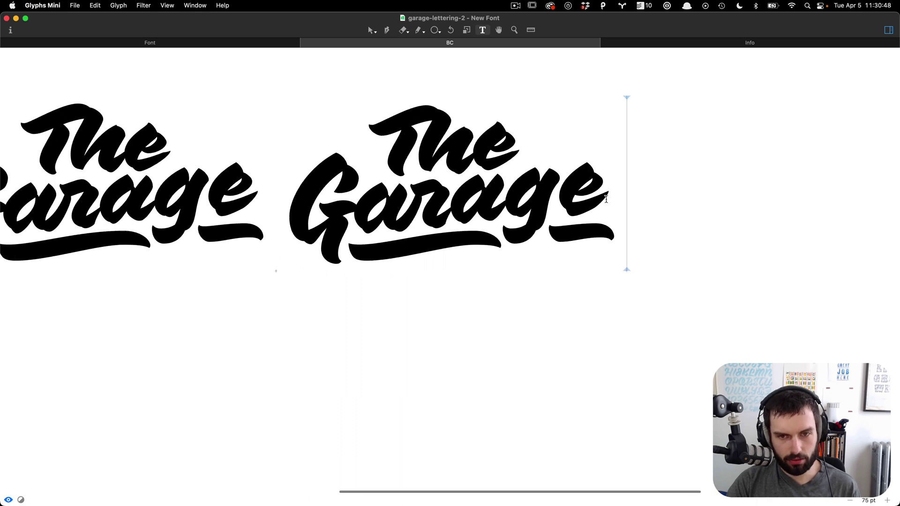
Examine the filled lettering of glyph C at several sizes and compare it with glyph B, looking closely at the word Garage.
{"action": "left_click", "coordinate": [296, 179]}
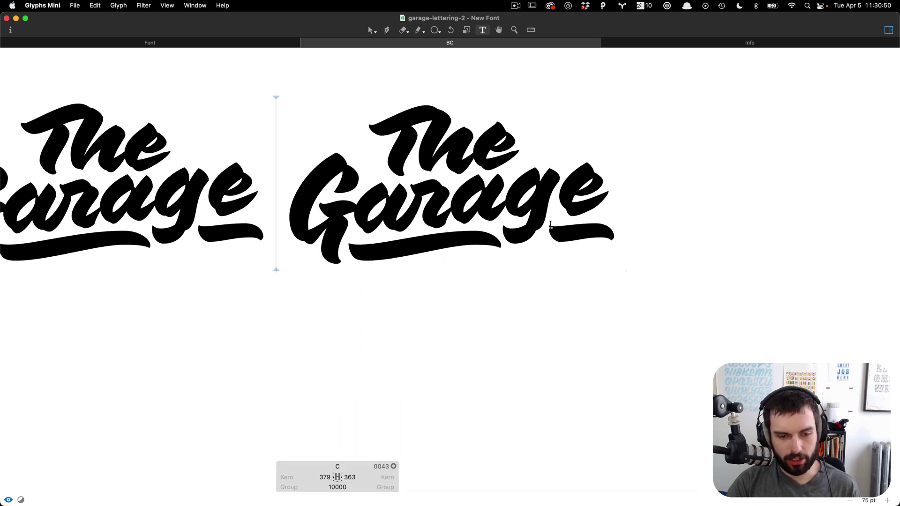
{"action": "left_click", "coordinate": [607, 155]}
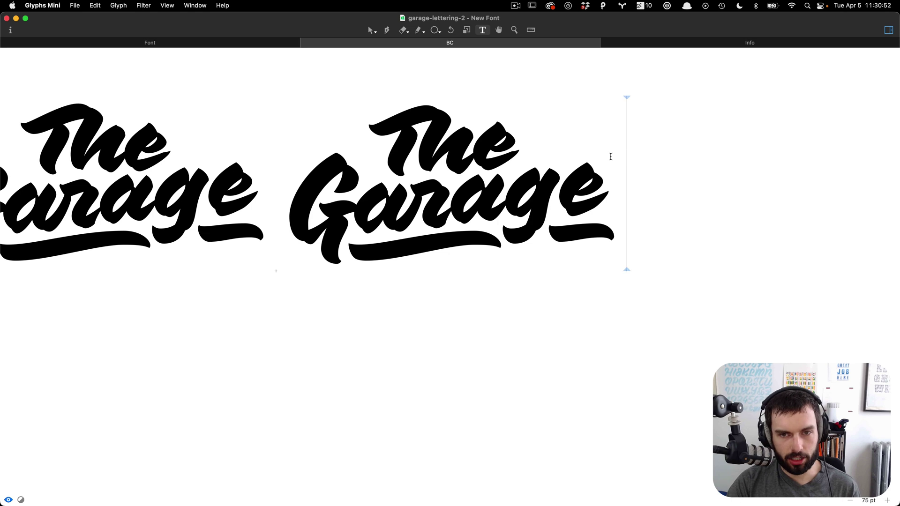
{"action": "scroll", "coordinate": [568, 156], "scroll_direction": "up", "scroll_amount": 10}
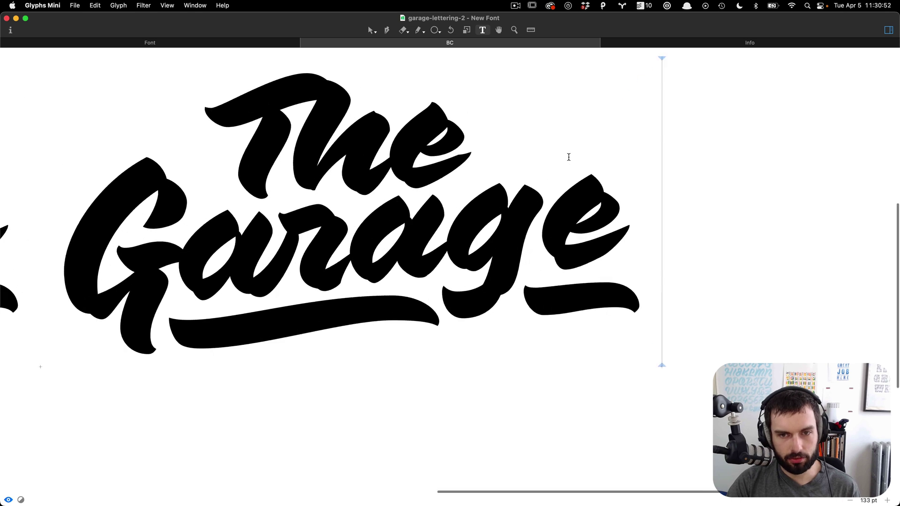
{"action": "left_click", "coordinate": [118, 5]}
{"action": "mouse_move", "coordinate": [98, 5]}
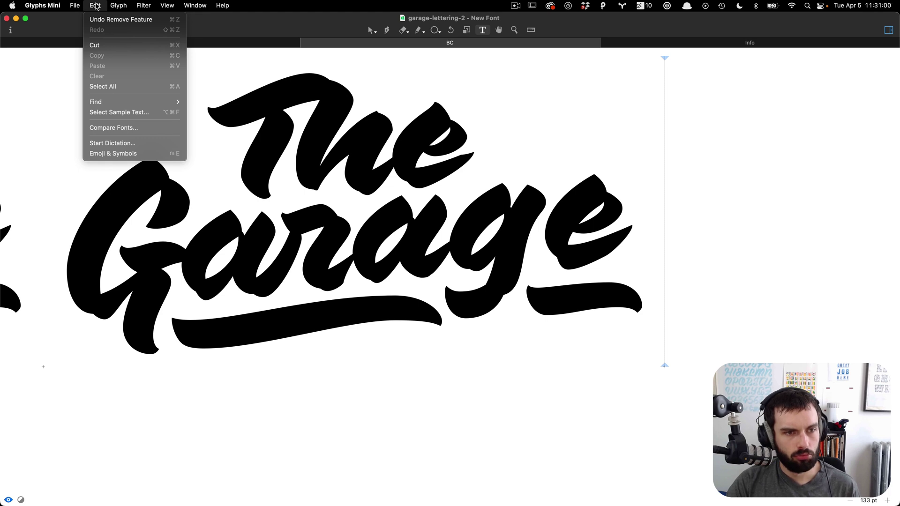
{"action": "left_click", "coordinate": [576, 141]}
{"action": "scroll", "coordinate": [530, 172], "scroll_direction": "up", "scroll_amount": 3}
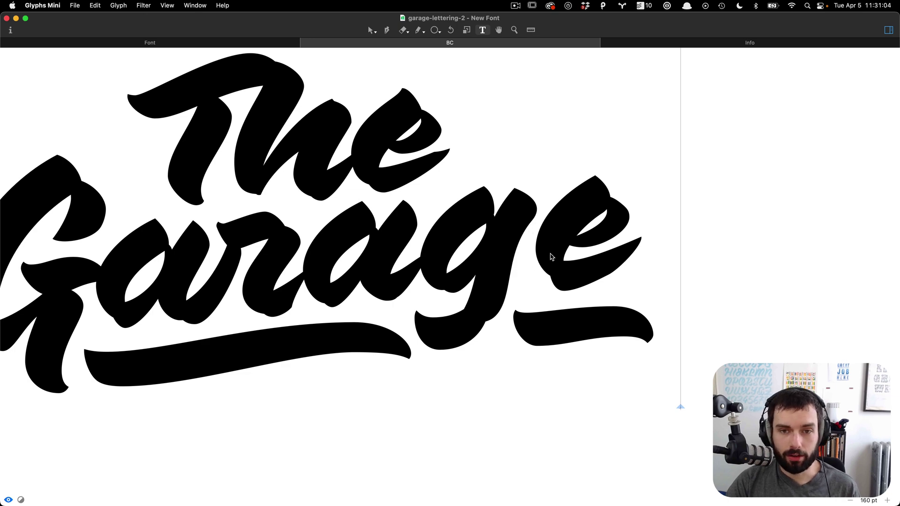
{"action": "scroll", "coordinate": [543, 255], "scroll_direction": "down", "scroll_amount": 5}
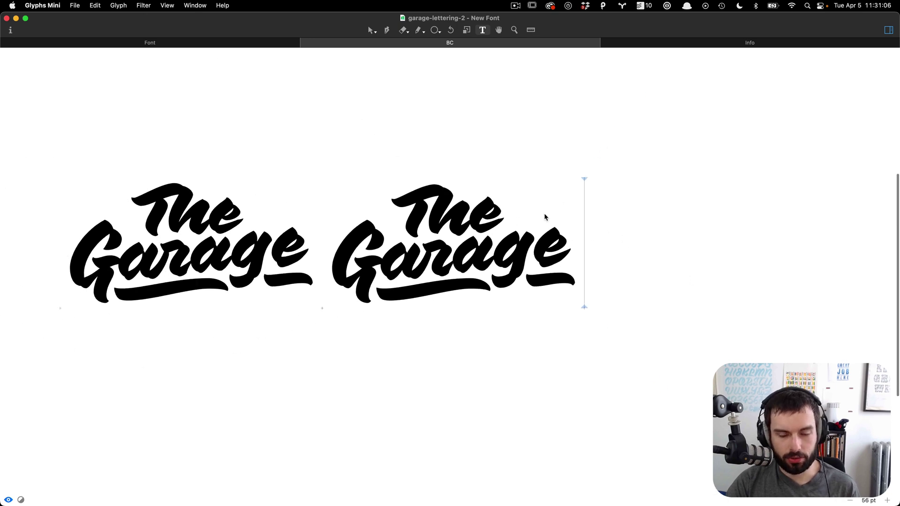
{"action": "type", "text": "t"}
{"action": "key", "text": "BackSpace"}
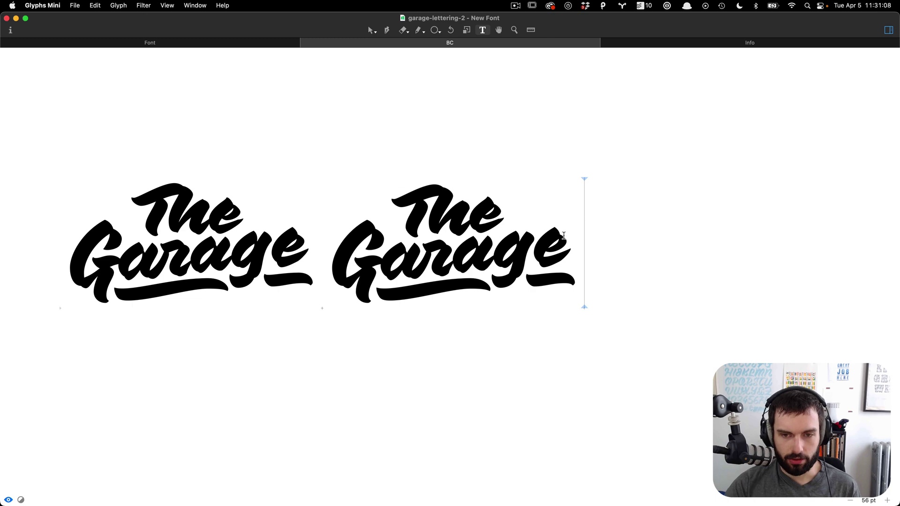
{"action": "scroll", "coordinate": [563, 234], "scroll_direction": "up", "scroll_amount": 4}
{"action": "scroll", "coordinate": [526, 222], "scroll_direction": "up", "scroll_amount": 5}
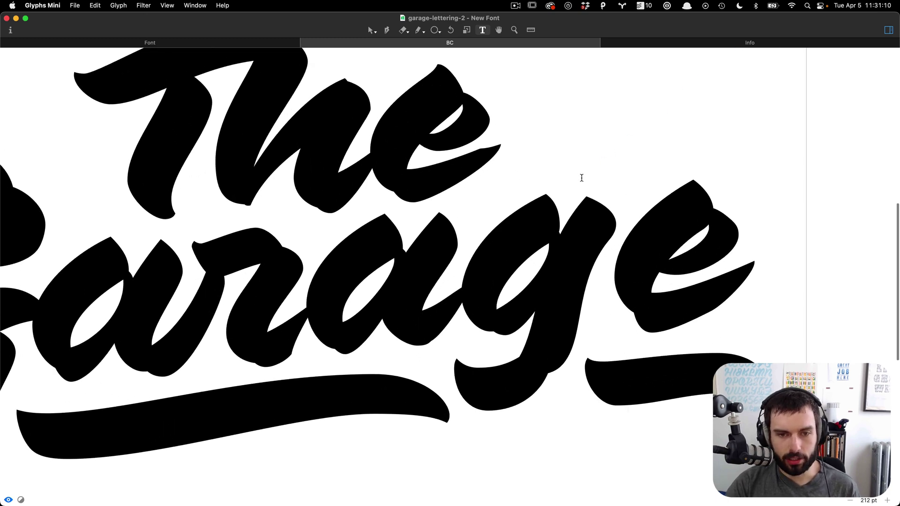
Edit glyph C's outlines and move the right-hand curve node of Garage's second a slightly up and outward, to about X 6517, Y 2479.
{"action": "key", "text": "Escape"}
{"action": "scroll", "coordinate": [463, 225], "scroll_direction": "up", "scroll_amount": 3}
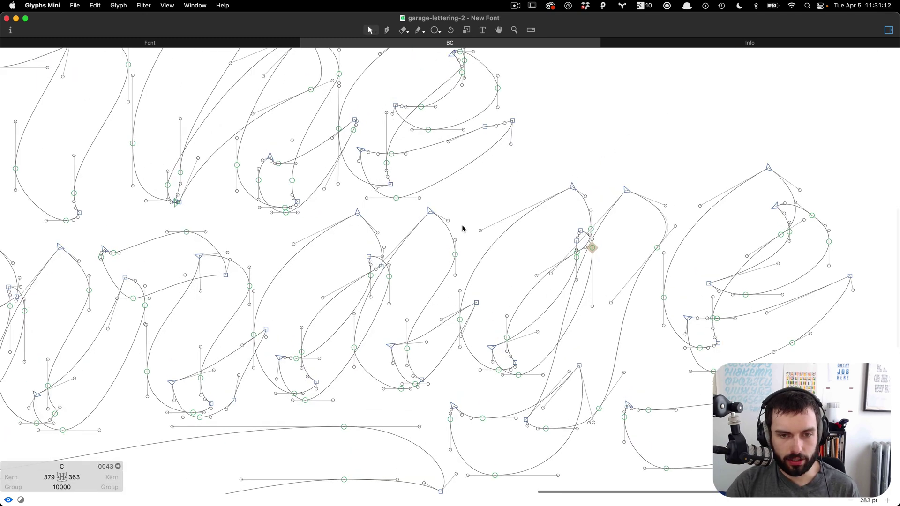
{"action": "scroll", "coordinate": [459, 238], "scroll_direction": "up", "scroll_amount": 2}
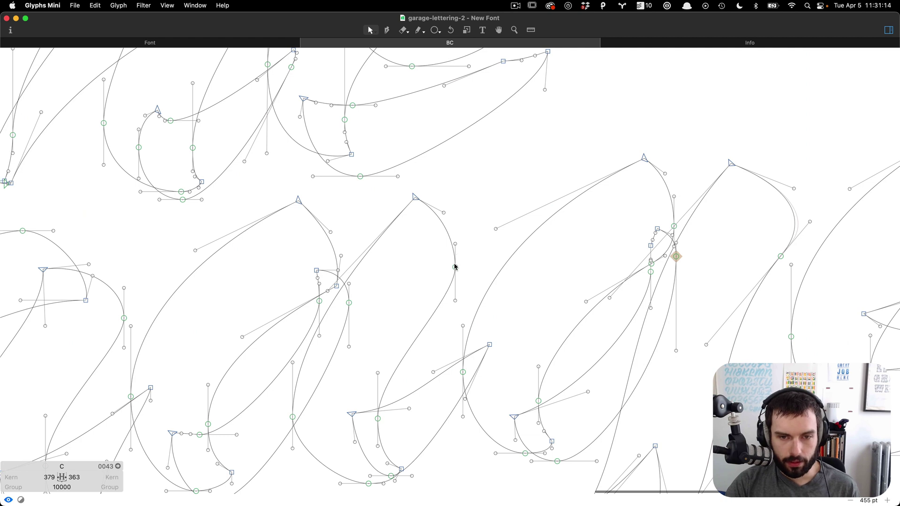
{"action": "left_click_drag", "start_coordinate": [456, 268], "coordinate": [458, 261]}
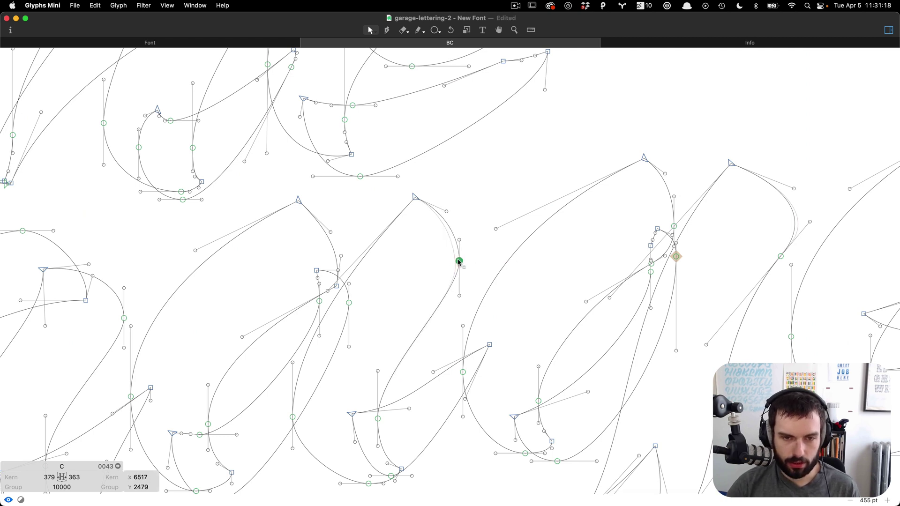
Select the upper curve of the g's descending stroke in Garage and add extreme points to glyph C's outlines.
{"action": "scroll", "coordinate": [492, 229], "scroll_direction": "right", "scroll_amount": 6}
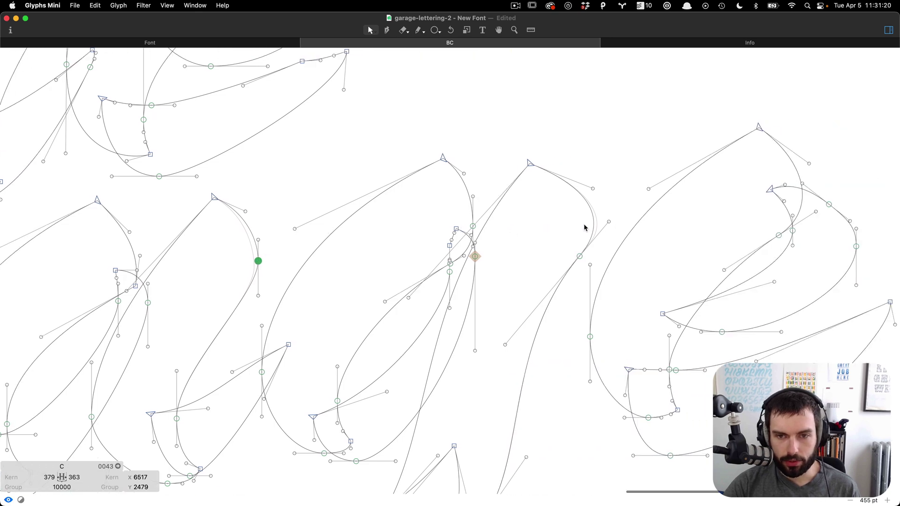
{"action": "left_click", "coordinate": [603, 209]}
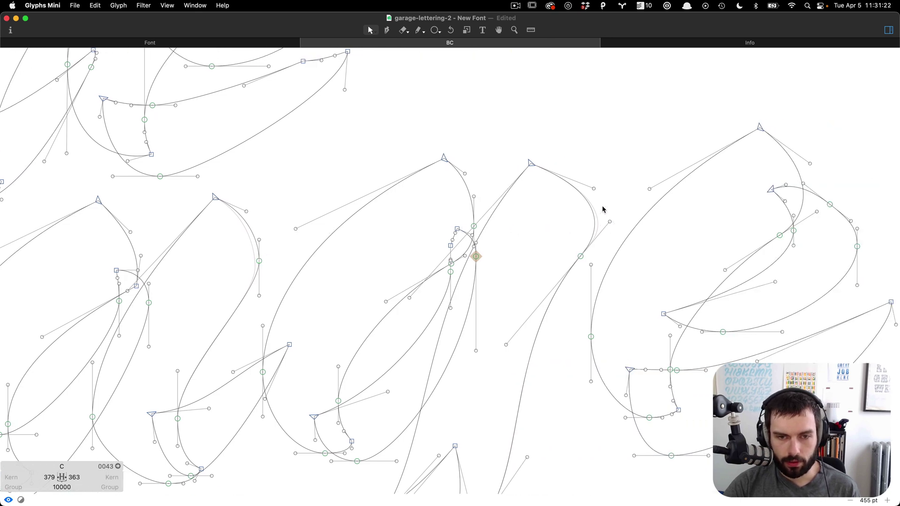
{"action": "scroll", "coordinate": [596, 221], "scroll_direction": "down", "scroll_amount": 3}
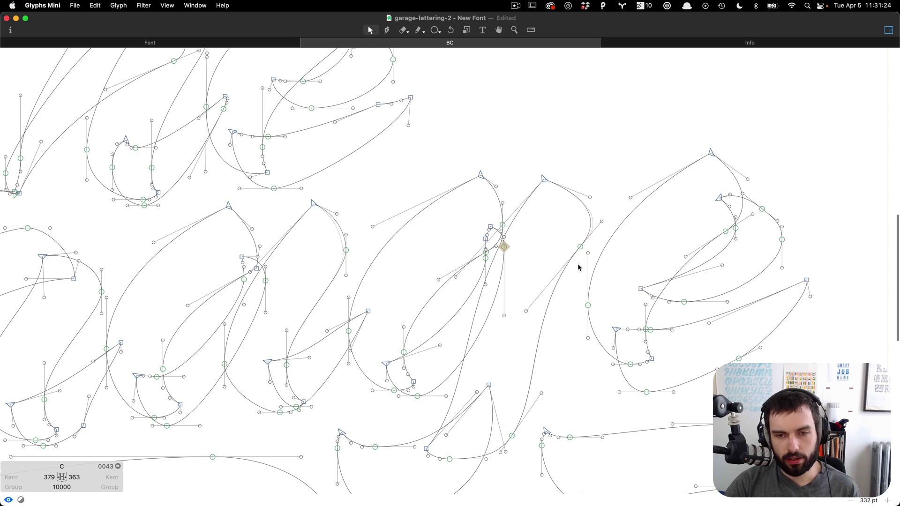
{"action": "scroll", "coordinate": [576, 256], "scroll_direction": "down", "scroll_amount": 2}
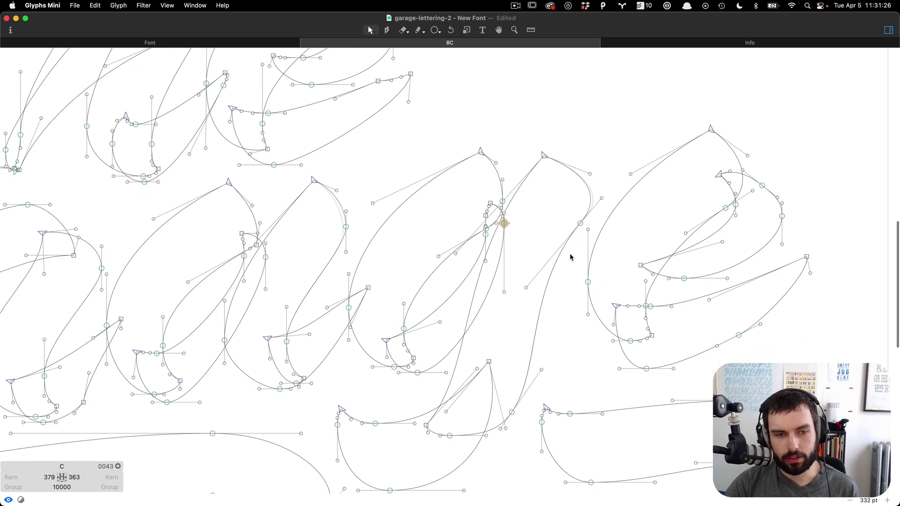
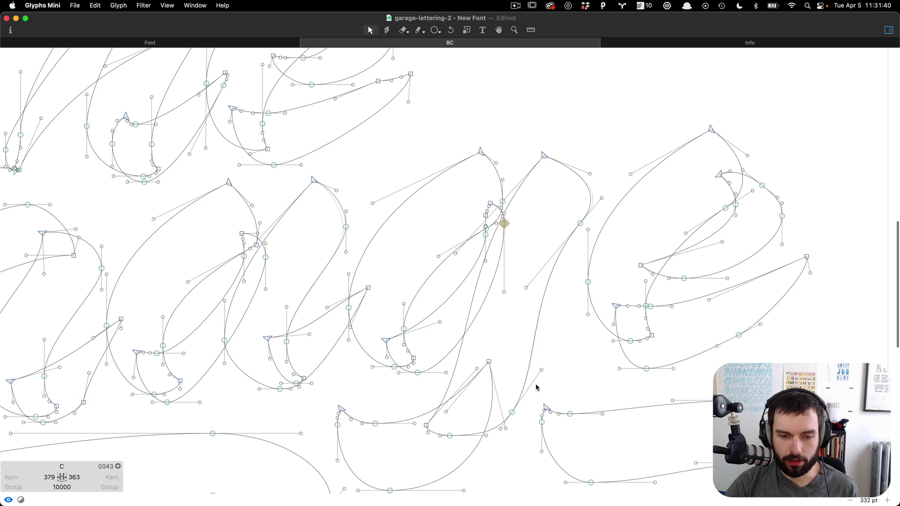
{"action": "scroll", "coordinate": [581, 172], "scroll_direction": "up", "scroll_amount": 3}
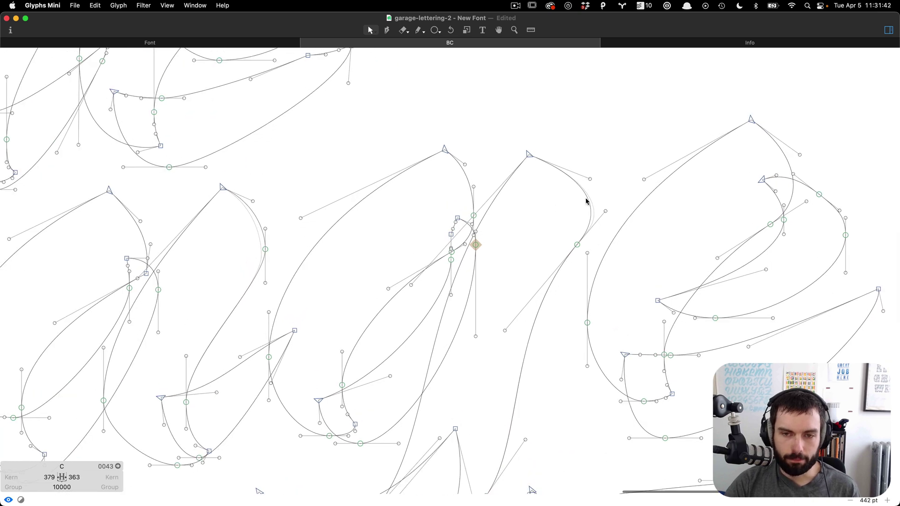
{"action": "scroll", "coordinate": [586, 203], "scroll_direction": "down", "scroll_amount": 3}
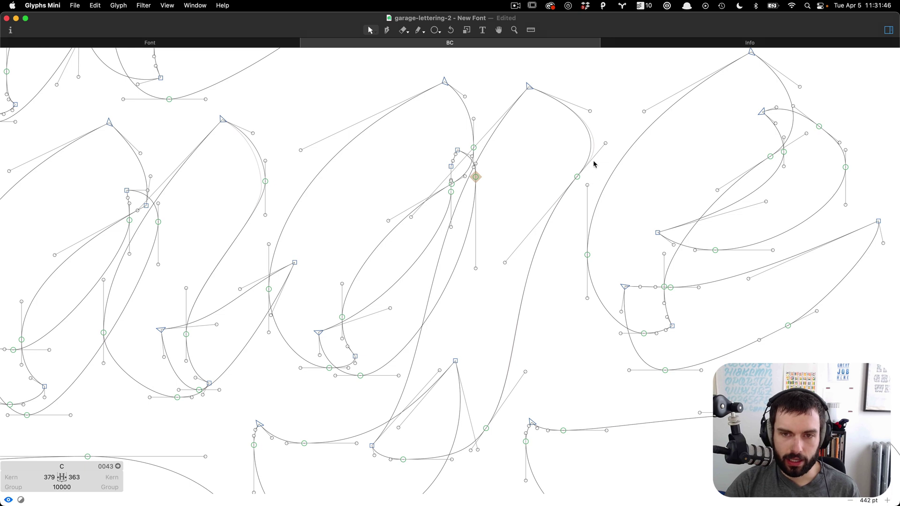
{"action": "scroll", "coordinate": [597, 163], "scroll_direction": "right", "scroll_amount": 3}
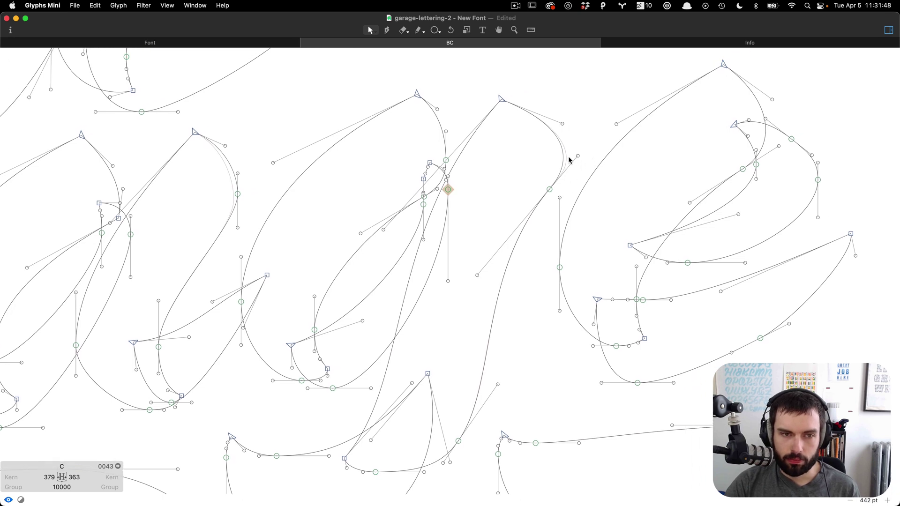
{"action": "left_click", "coordinate": [564, 162]}
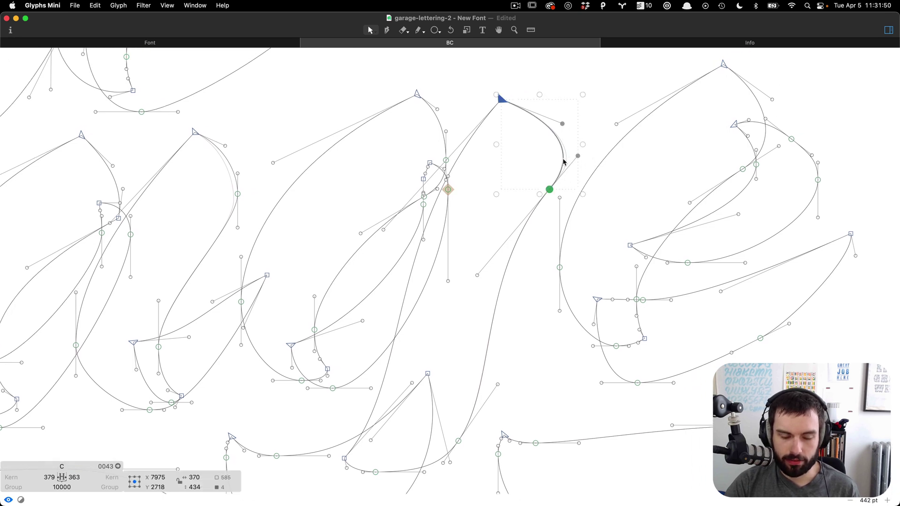
{"action": "right_click", "coordinate": [564, 162]}
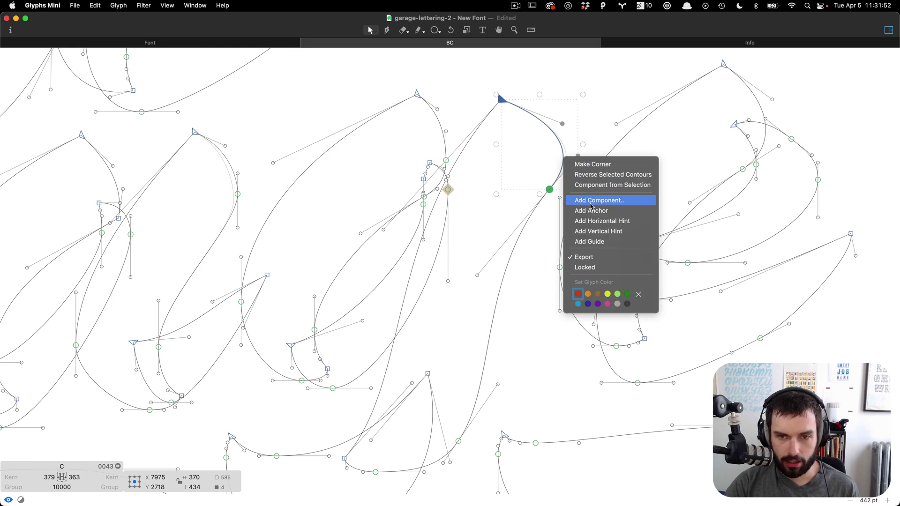
{"action": "left_click", "coordinate": [544, 140]}
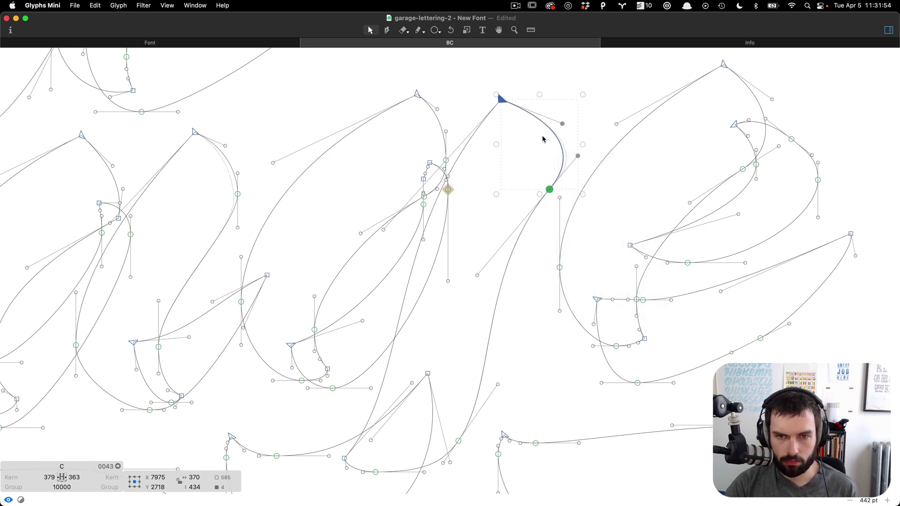
{"action": "left_click", "coordinate": [126, 5]}
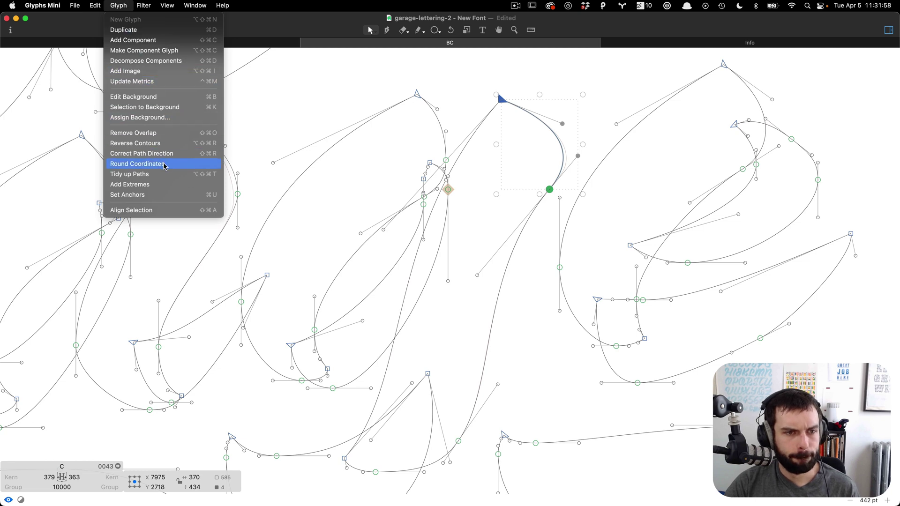
{"action": "left_click", "coordinate": [174, 186]}
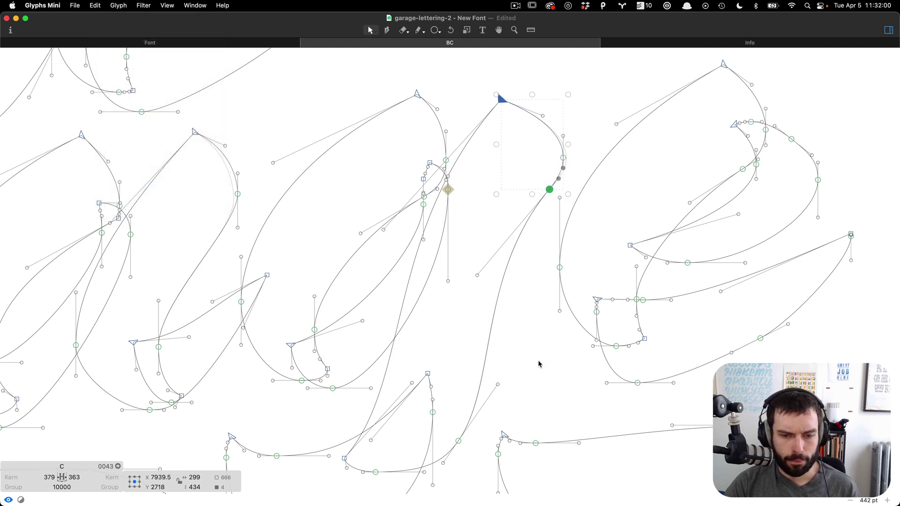
{"action": "left_click", "coordinate": [538, 253]}
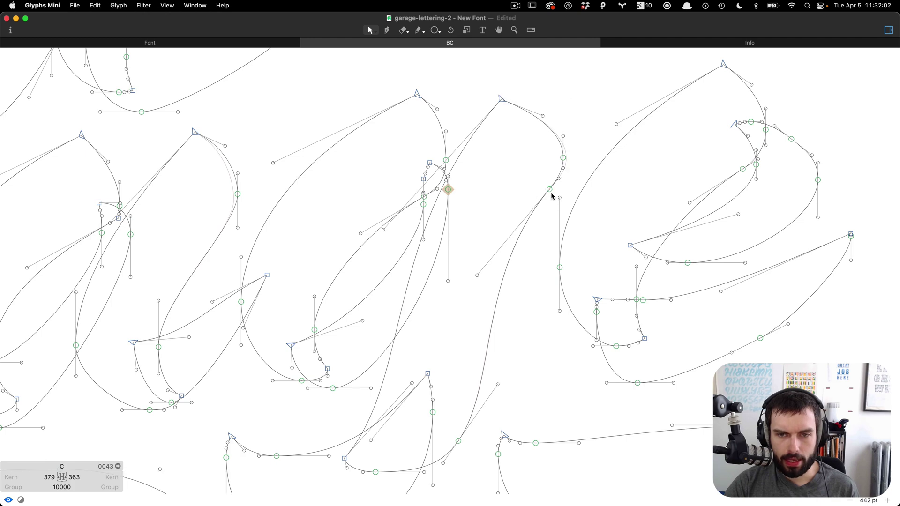
Delete the smooth node below the new extreme on the g's stem and extend the extreme's lower handle about 99 units straight down.
{"action": "scroll", "coordinate": [550, 193], "scroll_direction": "down", "scroll_amount": 5}
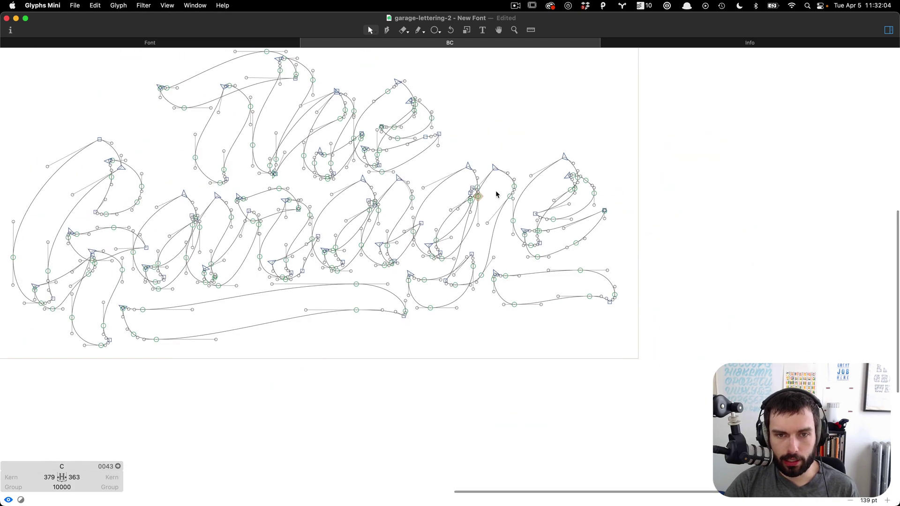
{"action": "scroll", "coordinate": [519, 199], "scroll_direction": "up", "scroll_amount": 4}
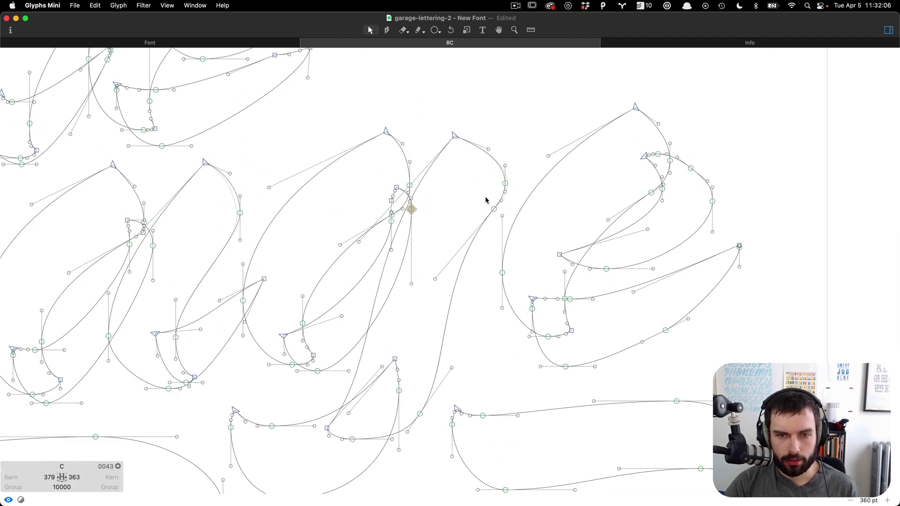
{"action": "left_click", "coordinate": [494, 209]}
{"action": "left_click_drag", "start_coordinate": [495, 210], "coordinate": [506, 187]}
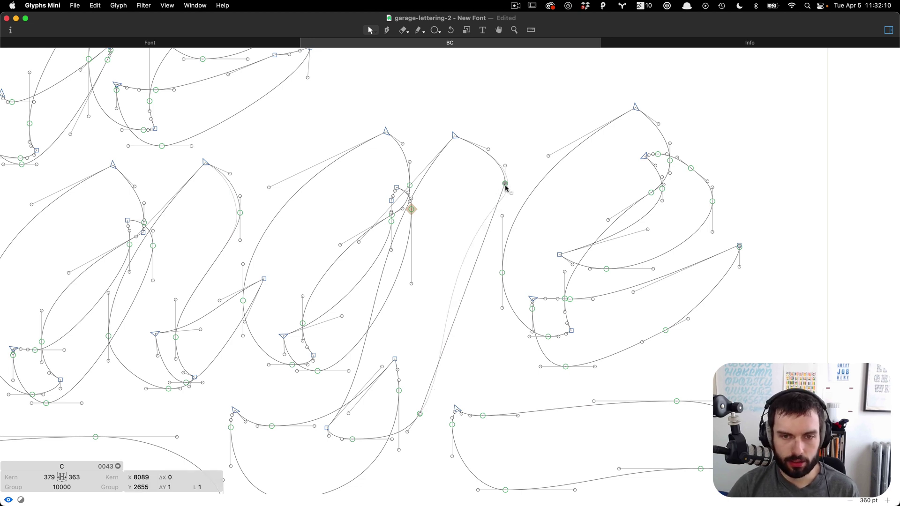
{"action": "key", "text": "super+Down"}
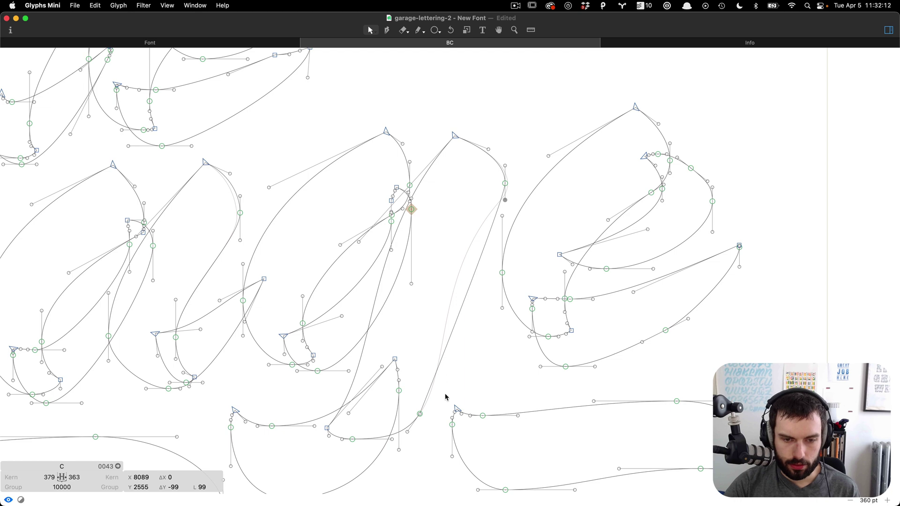
Pull the upper handle out of the lower node on the g's stem, up and outward to a length of about 294 units.
{"action": "mouse_move", "coordinate": [432, 410]}
{"action": "left_mouse_down"}
{"action": "mouse_move", "coordinate": [419, 416]}
{"action": "mouse_move", "coordinate": [439, 416]}
{"action": "left_mouse_up"}
{"action": "key", "text": "super+z"}
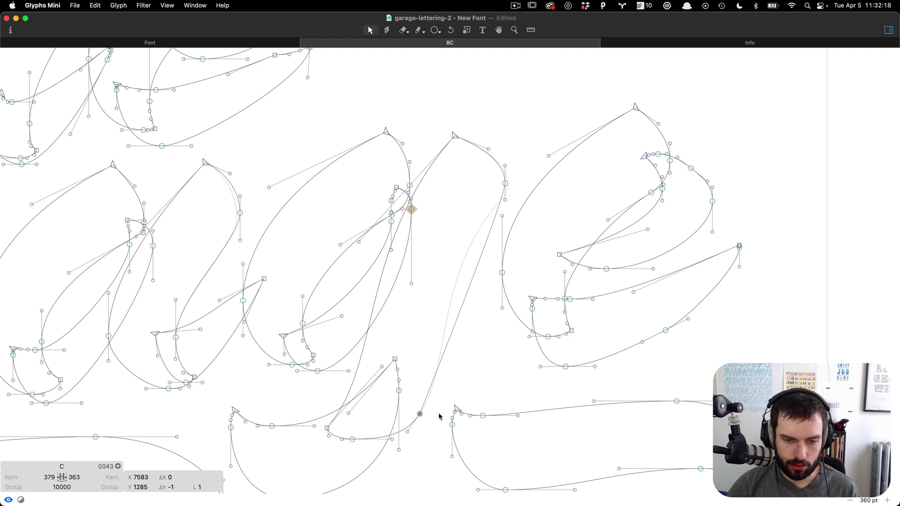
{"action": "key", "text": "Up"}
{"action": "key", "text": "Up"}
{"action": "key", "text": "Up"}
{"action": "key", "text": "Up"}
{"action": "key", "text": "Right"}
{"action": "key", "text": "Right"}
{"action": "key", "text": "Right"}
{"action": "key", "text": "shift+Up"}
{"action": "key", "text": "shift+Up"}
{"action": "key", "text": "shift+Right"}
{"action": "key", "text": "shift+Up"}
{"action": "key", "text": "shift+Right"}
{"action": "key", "text": "shift+Up"}
{"action": "key", "text": "shift+Up"}
{"action": "key", "text": "shift+Up"}
{"action": "key", "text": "shift+Up"}
{"action": "key", "text": "shift+Right"}
{"action": "key", "text": "shift+Right"}
{"action": "key", "text": "shift+Right"}
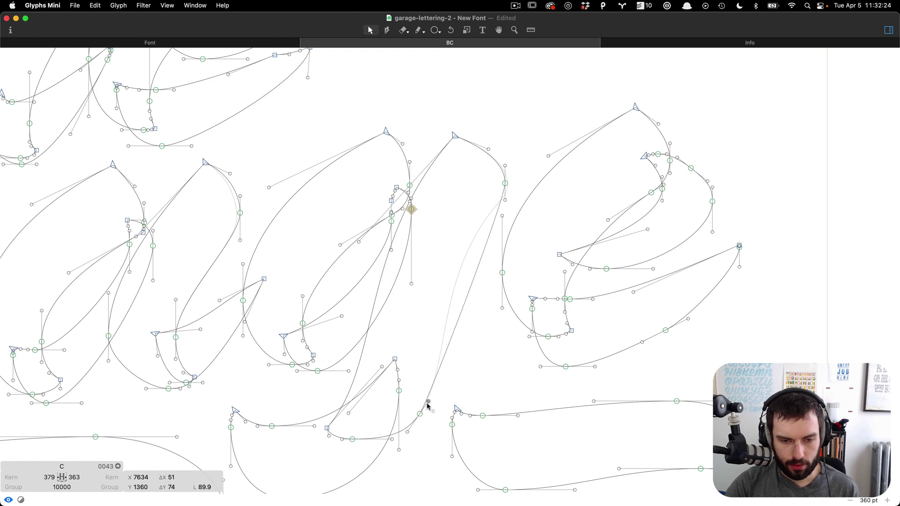
{"action": "left_click_drag", "start_coordinate": [428, 401], "coordinate": [448, 373]}
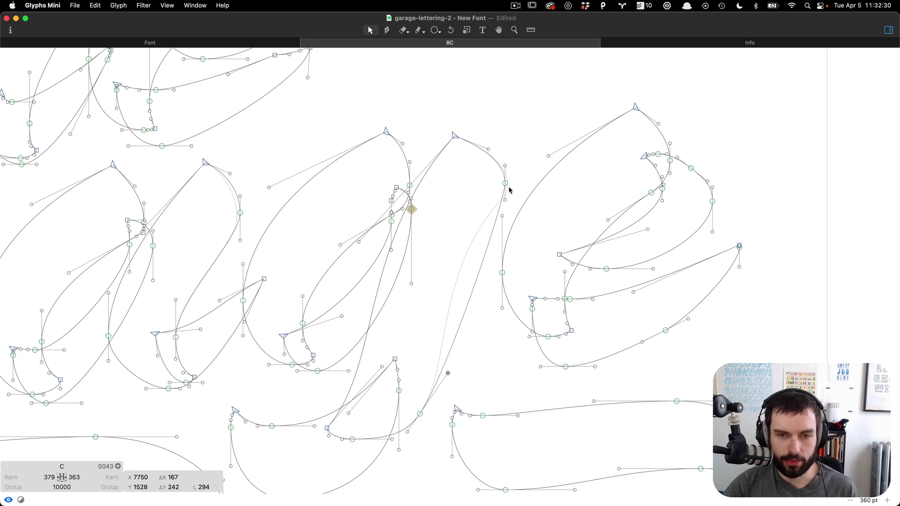
Insert a curve node midway along the g's stem edge, shifted inward, and extend the lower node's upper handle to about 271 units.
{"action": "key", "text": "p"}
{"action": "left_click", "coordinate": [475, 267]}
{"action": "key", "text": "v"}
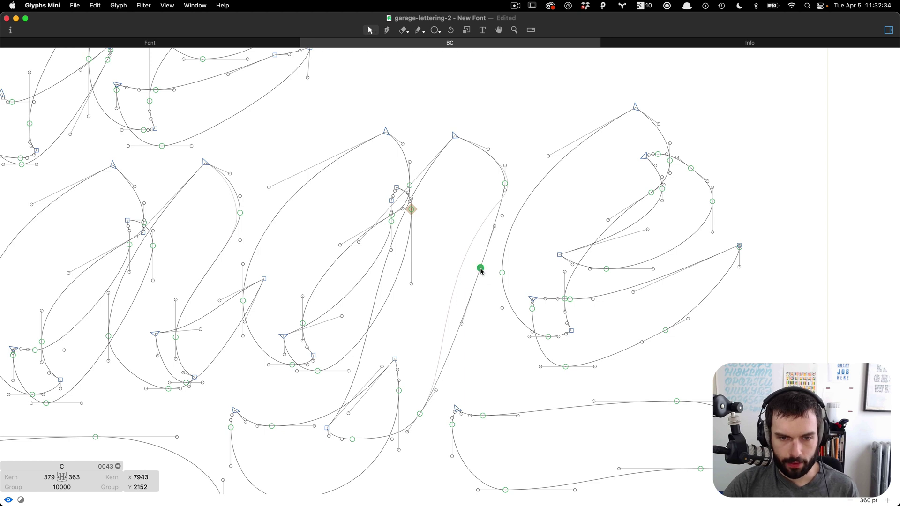
{"action": "left_click_drag", "start_coordinate": [474, 267], "coordinate": [460, 264]}
{"action": "key", "text": "Escape"}
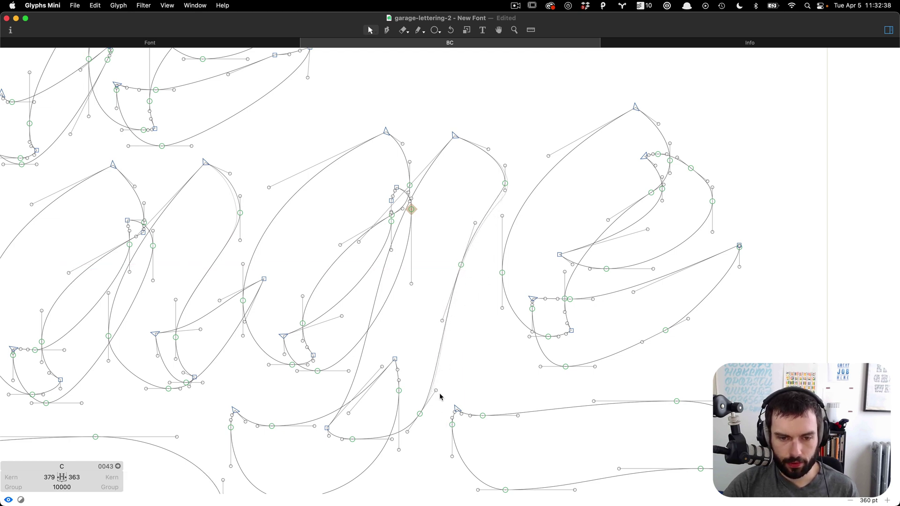
{"action": "left_click_drag", "start_coordinate": [438, 392], "coordinate": [447, 378]}
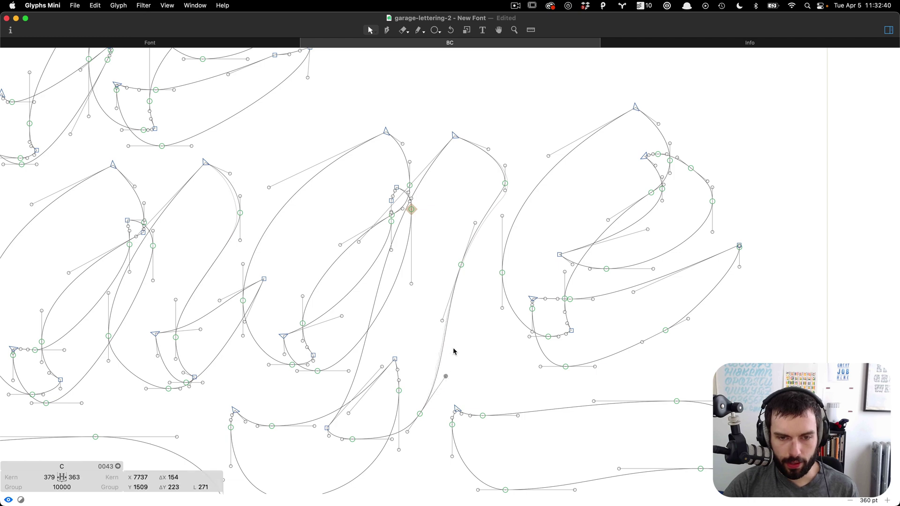
Adjust the mid-stem node's handles to about 366 units below and 232 above, and extend the g's upper extreme's lower handle to 113.
{"action": "left_click_drag", "start_coordinate": [442, 323], "coordinate": [441, 323]}
{"action": "scroll", "coordinate": [511, 205], "scroll_direction": "up", "scroll_amount": 3}
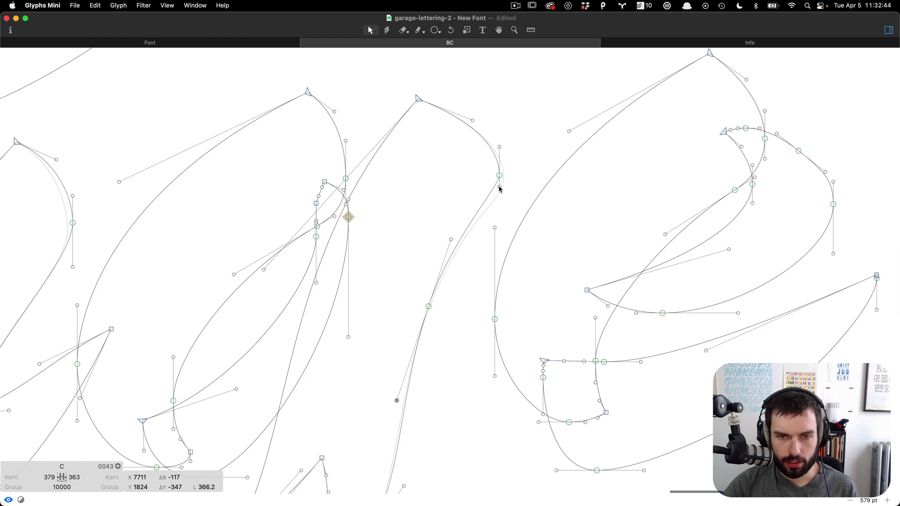
{"action": "left_click_drag", "start_coordinate": [500, 187], "coordinate": [500, 206]}
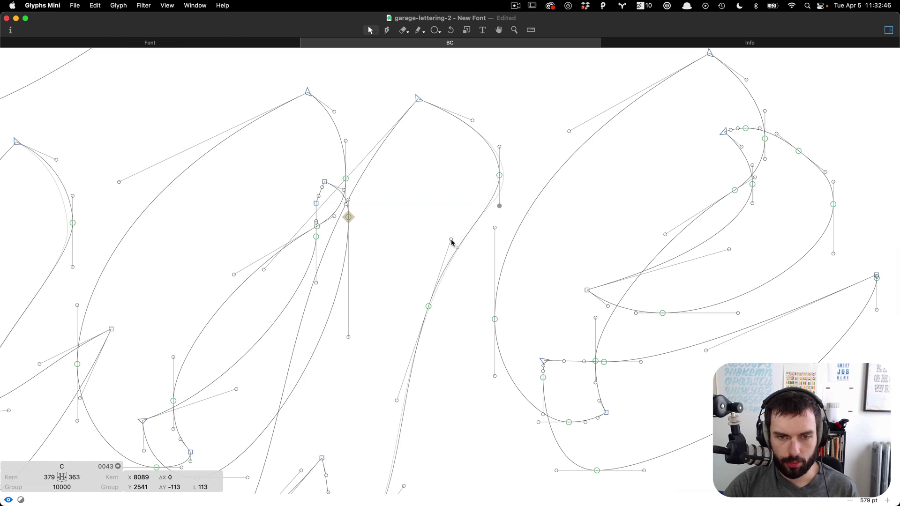
{"action": "mouse_move", "coordinate": [450, 244]}
{"action": "left_mouse_down"}
{"action": "mouse_move", "coordinate": [447, 255]}
{"action": "mouse_move", "coordinate": [451, 248]}
{"action": "left_mouse_up"}
{"action": "scroll", "coordinate": [494, 225], "scroll_direction": "down", "scroll_amount": 4}
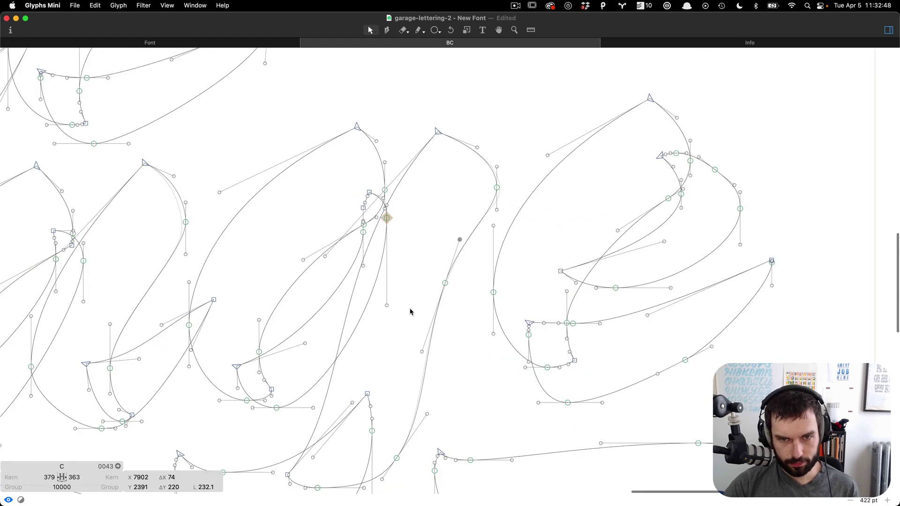
Show the preview pane and remove glyph B from the edit text, leaving only glyph C.
{"action": "left_click", "coordinate": [8, 500]}
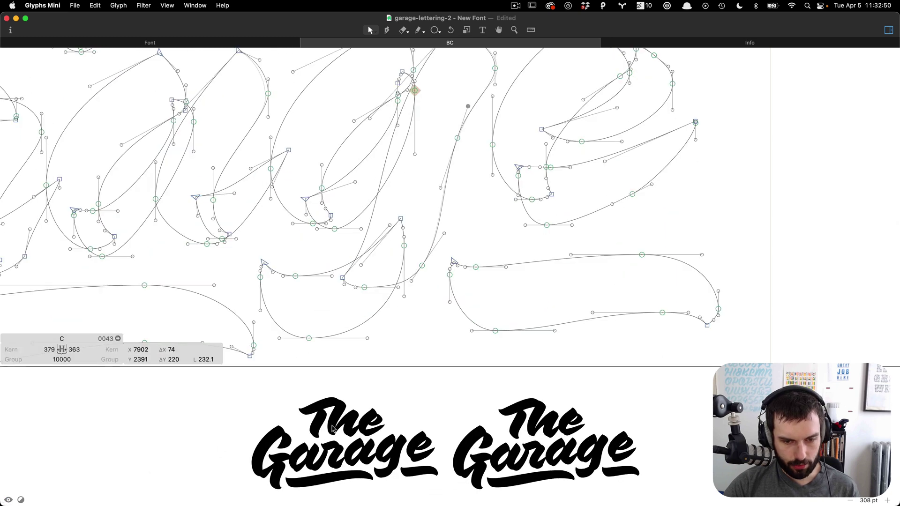
{"action": "scroll", "coordinate": [434, 235], "scroll_direction": "down", "scroll_amount": 3}
{"action": "key", "text": "t"}
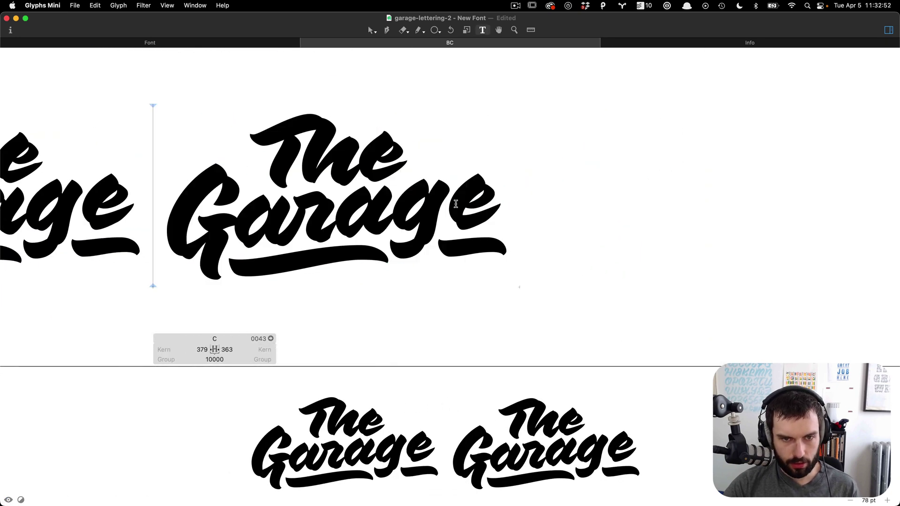
{"action": "key", "text": "BackSpace"}
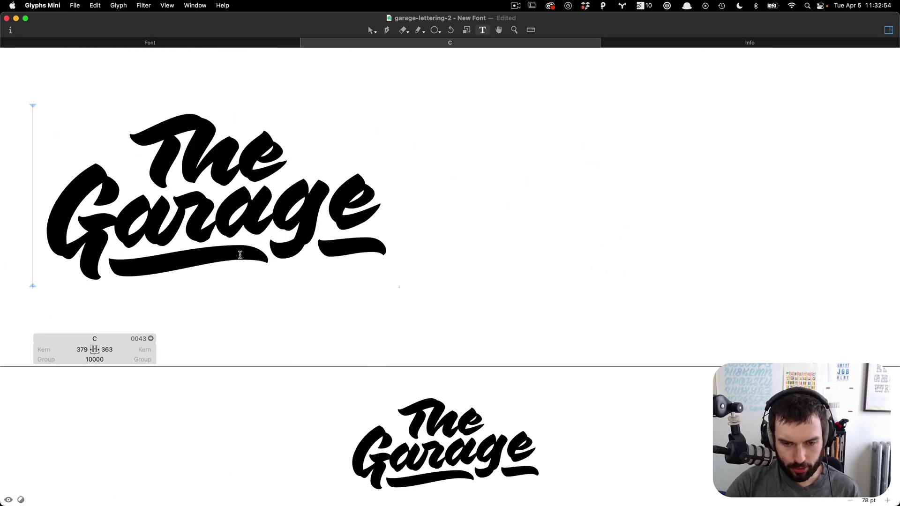
Select the curve node midway down the g's stem with both its handles and stretch them horizontally to 217 units wide.
{"action": "scroll", "coordinate": [238, 253], "scroll_direction": "up", "scroll_amount": 10}
{"action": "scroll", "coordinate": [503, 68], "scroll_direction": "right", "scroll_amount": 3}
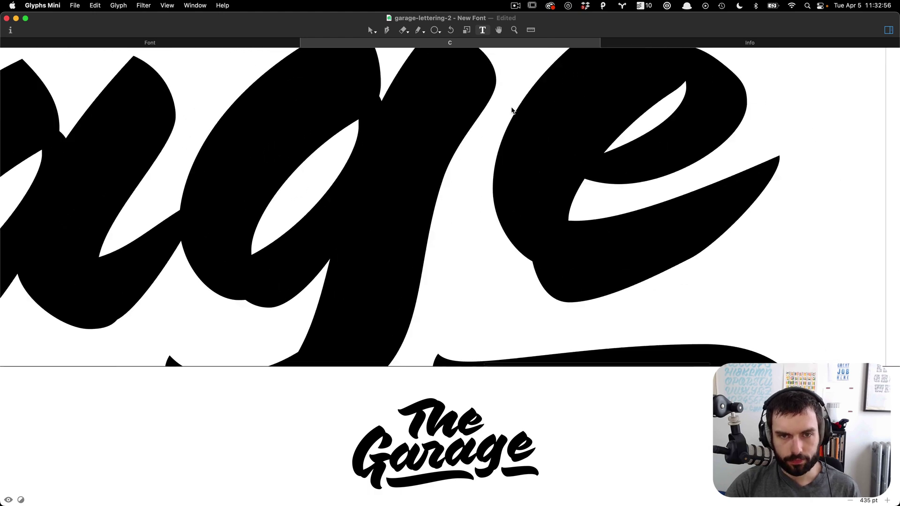
{"action": "key", "text": "v"}
{"action": "scroll", "coordinate": [460, 148], "scroll_direction": "up", "scroll_amount": 2}
{"action": "left_click_drag", "start_coordinate": [454, 202], "coordinate": [435, 155]}
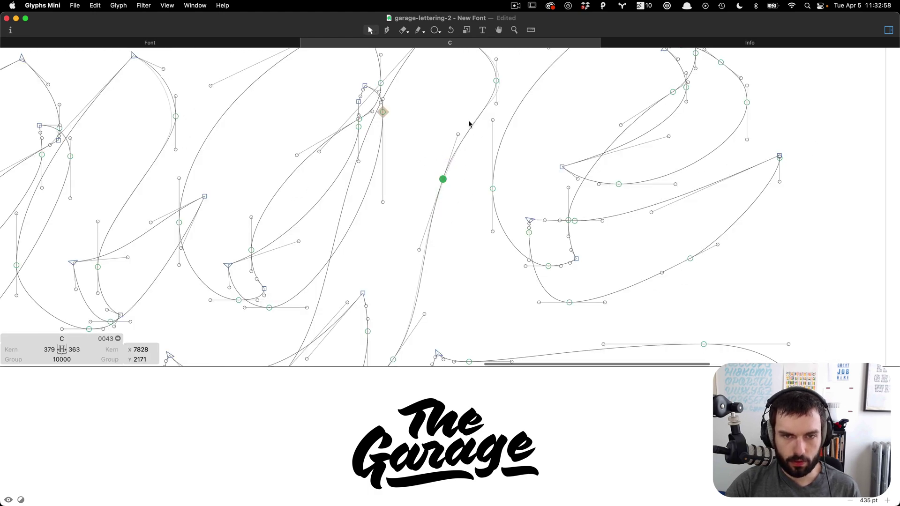
{"action": "left_click_drag", "start_coordinate": [470, 114], "coordinate": [399, 276]}
{"action": "key", "text": "t"}
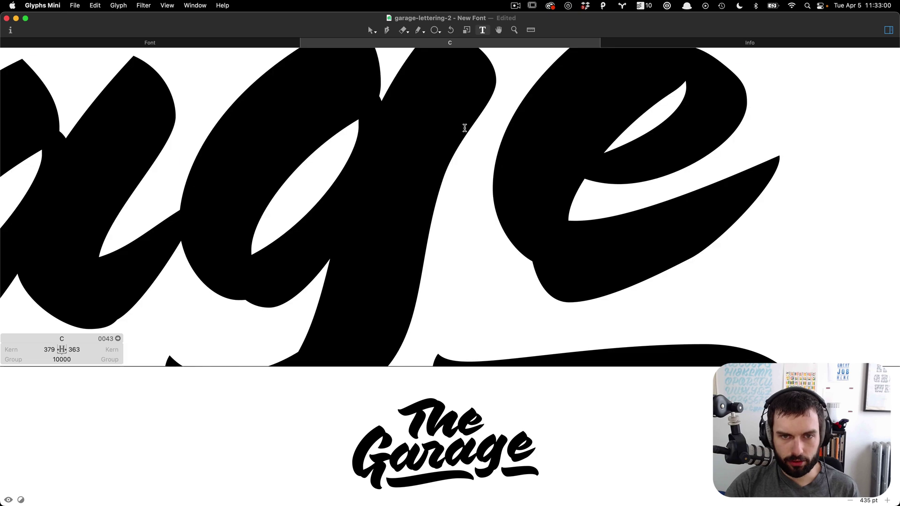
{"action": "key", "text": "Escape"}
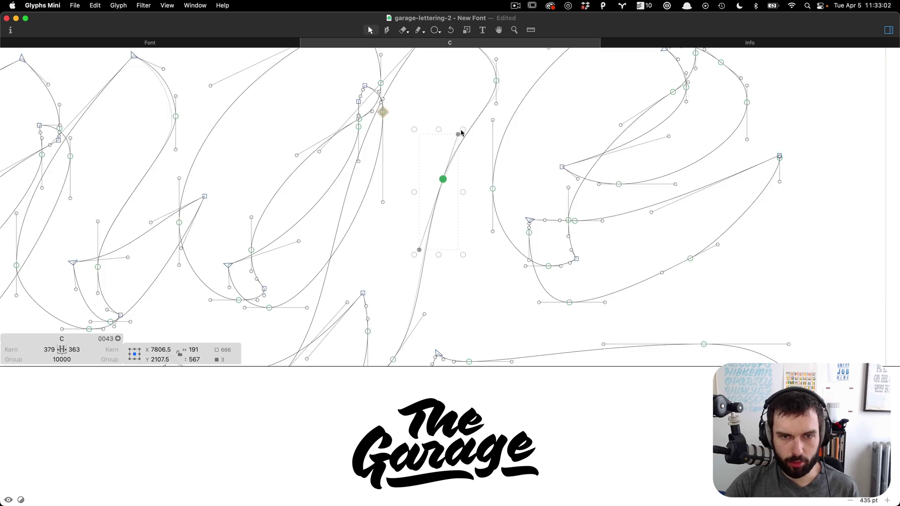
{"action": "left_click_drag", "start_coordinate": [464, 134], "coordinate": [467, 132]}
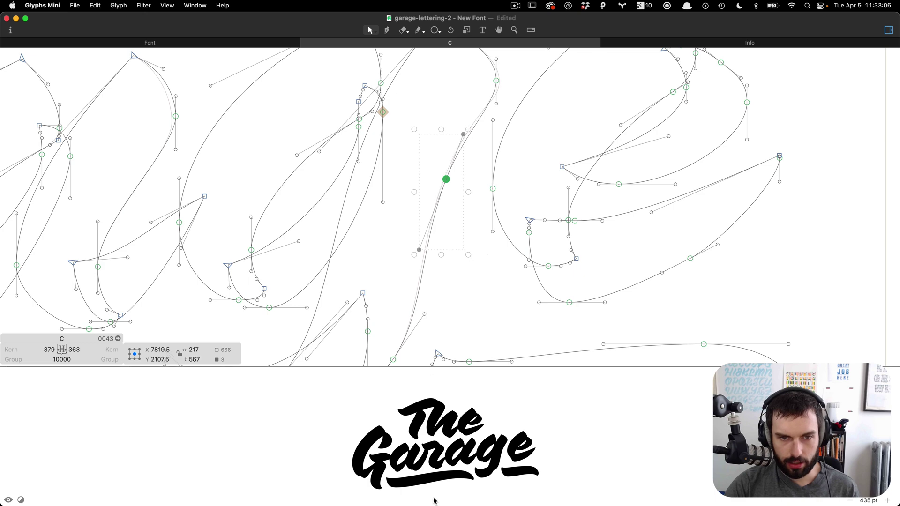
{"action": "scroll", "coordinate": [469, 118], "scroll_direction": "down", "scroll_amount": 5}
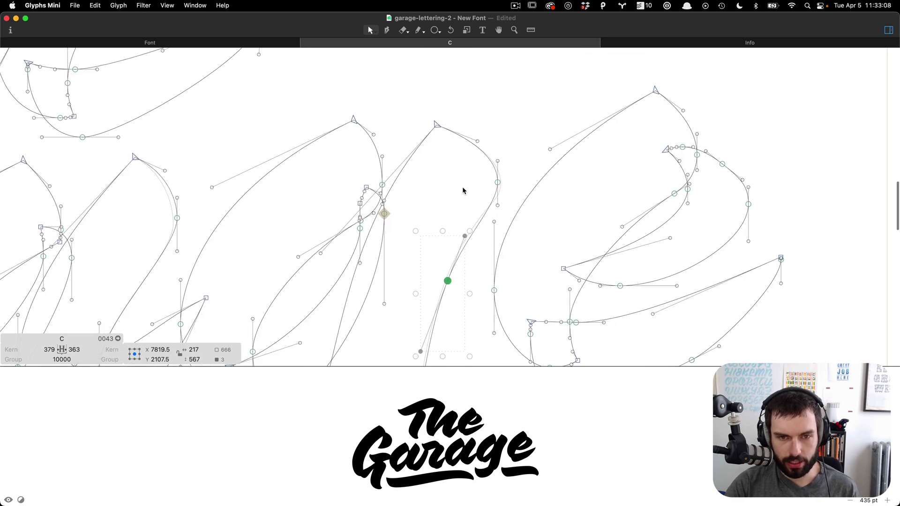
{"action": "left_click", "coordinate": [462, 190]}
Check the filled g, then nudge its mid-stem curve node 8 units right and 8 units down to X 7852, Y 2163.
{"action": "scroll", "coordinate": [462, 255], "scroll_direction": "down", "scroll_amount": 3}
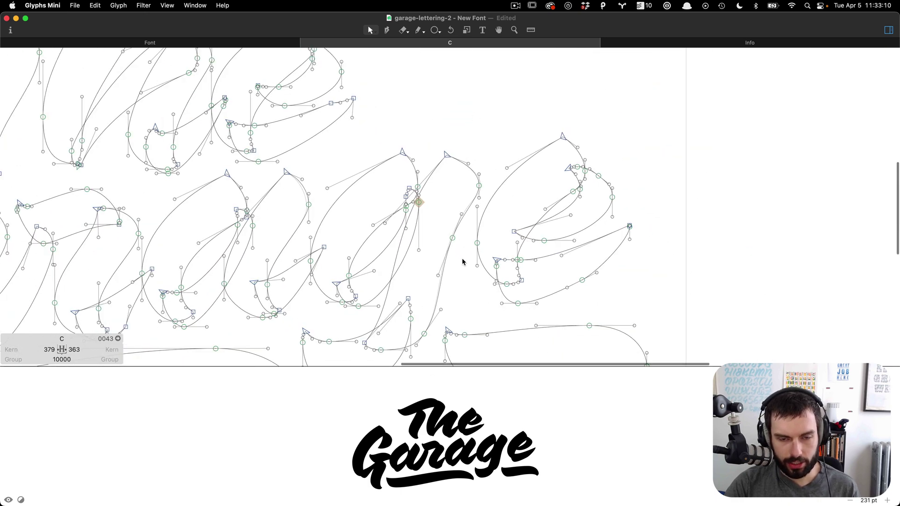
{"action": "key", "text": "t"}
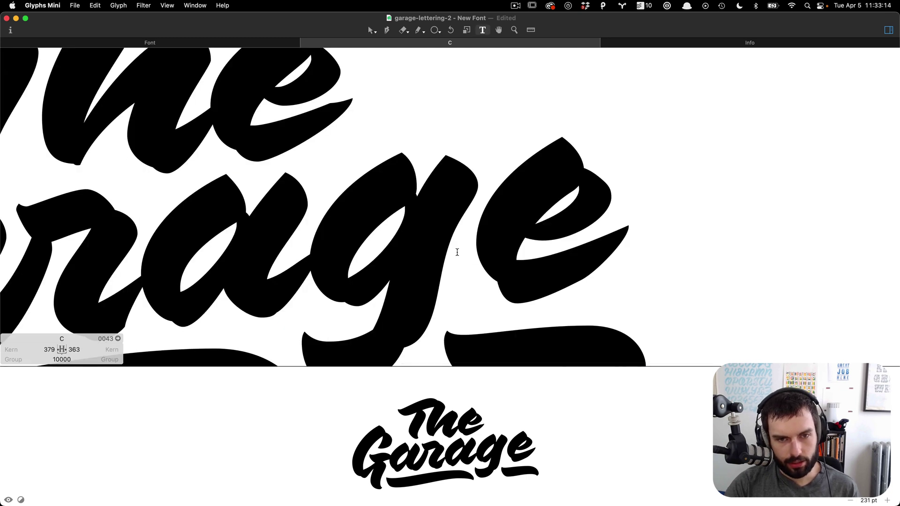
{"action": "scroll", "coordinate": [457, 252], "scroll_direction": "down", "scroll_amount": 2}
{"action": "scroll", "coordinate": [434, 187], "scroll_direction": "up", "scroll_amount": 3}
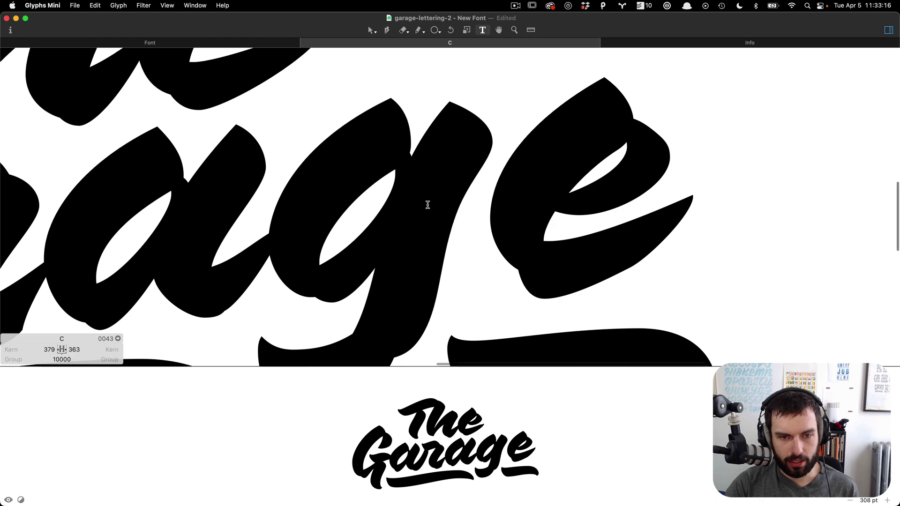
{"action": "key", "text": "v"}
{"action": "left_click_drag", "start_coordinate": [444, 190], "coordinate": [469, 235]}
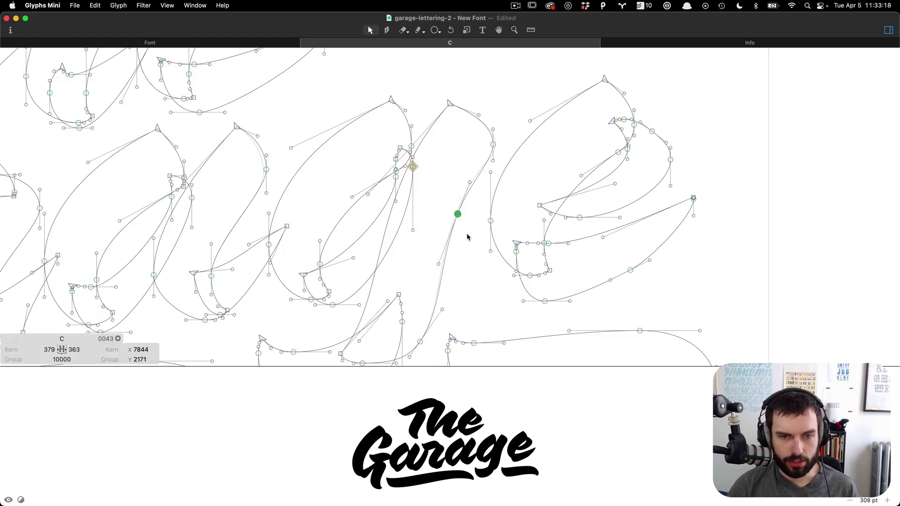
{"action": "key", "text": "Right"}
{"action": "key", "text": "Right"}
{"action": "key", "text": "Right"}
{"action": "key", "text": "Right"}
{"action": "key", "text": "Down"}
{"action": "key", "text": "Down"}
{"action": "key", "text": "Down"}
{"action": "key", "text": "Down"}
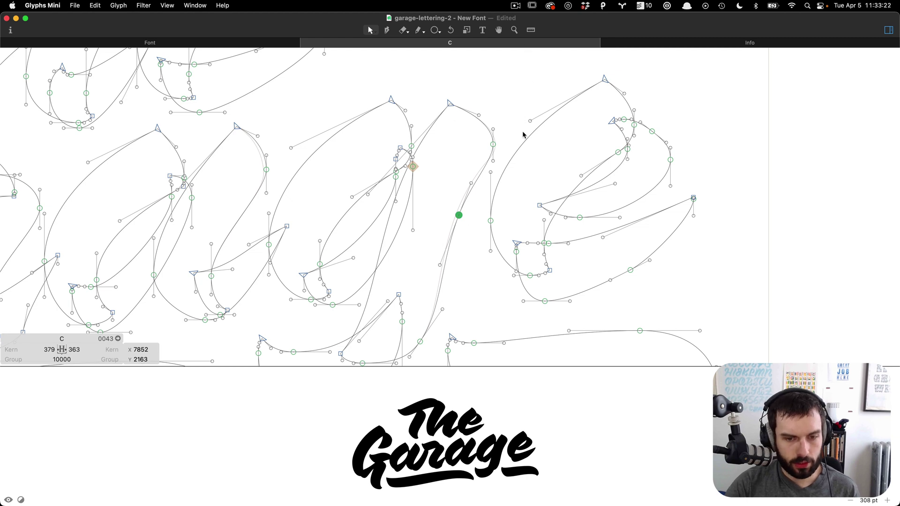
Move the extreme node on the g's upper stem curve inward and down to X 8033, Y 2577.
{"action": "scroll", "coordinate": [501, 148], "scroll_direction": "up", "scroll_amount": 3}
{"action": "left_click", "coordinate": [458, 126]}
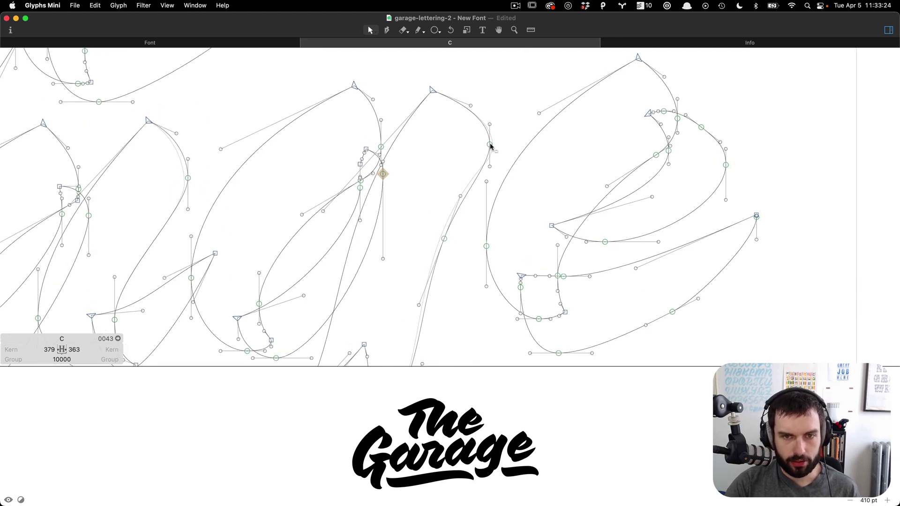
{"action": "left_click_drag", "start_coordinate": [491, 146], "coordinate": [479, 159]}
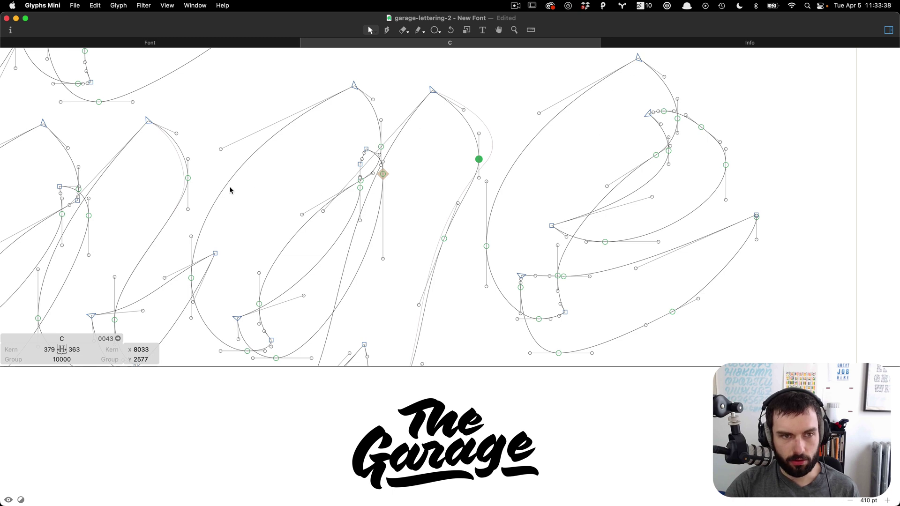
{"action": "left_click", "coordinate": [470, 126]}
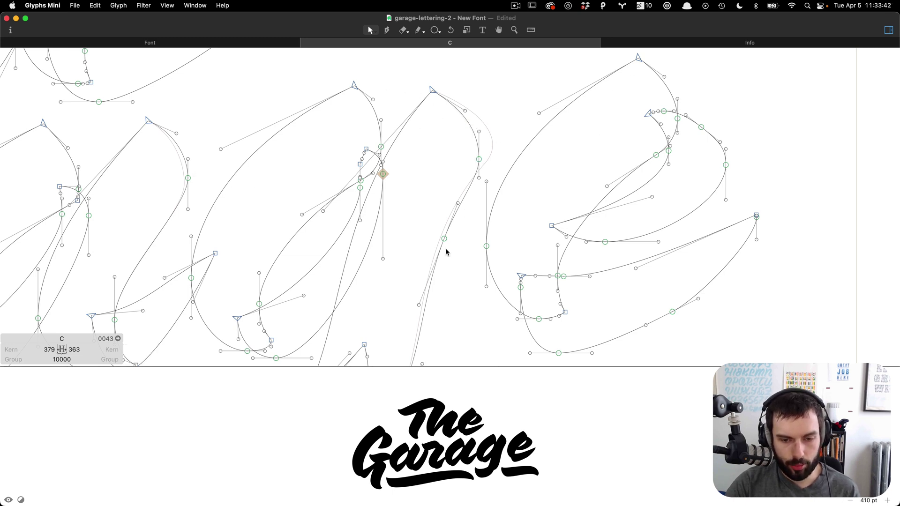
Move the g's mid-stem curve node down and inward to X 7820, Y 2112.
{"action": "scroll", "coordinate": [440, 266], "scroll_direction": "down", "scroll_amount": 5}
{"action": "scroll", "coordinate": [441, 160], "scroll_direction": "down", "scroll_amount": 2}
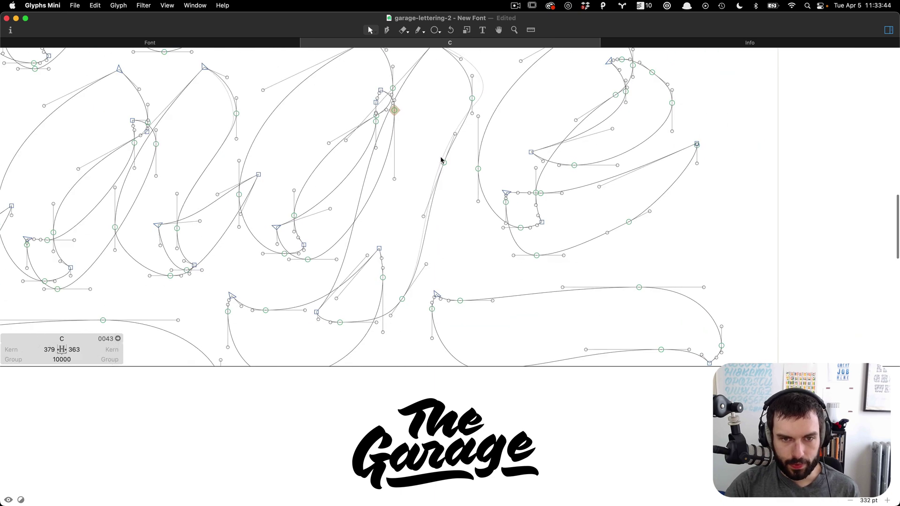
{"action": "left_click_drag", "start_coordinate": [444, 166], "coordinate": [439, 174]}
Examine the filled The Garage lettering at several sizes, judging the g's stem against the neighbouring letters.
{"action": "key", "text": "t"}
{"action": "scroll", "coordinate": [473, 266], "scroll_direction": "down", "scroll_amount": 5}
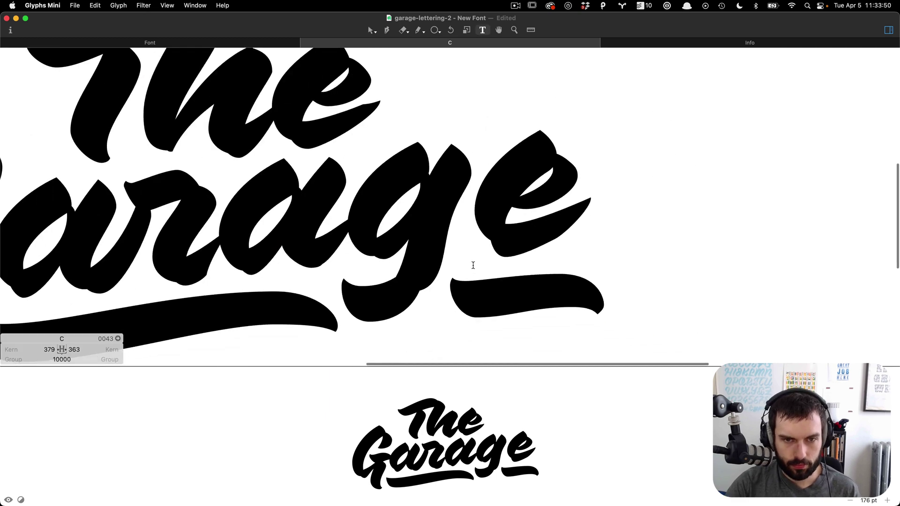
{"action": "scroll", "coordinate": [473, 266], "scroll_direction": "down", "scroll_amount": 3}
{"action": "scroll", "coordinate": [474, 263], "scroll_direction": "left", "scroll_amount": 4}
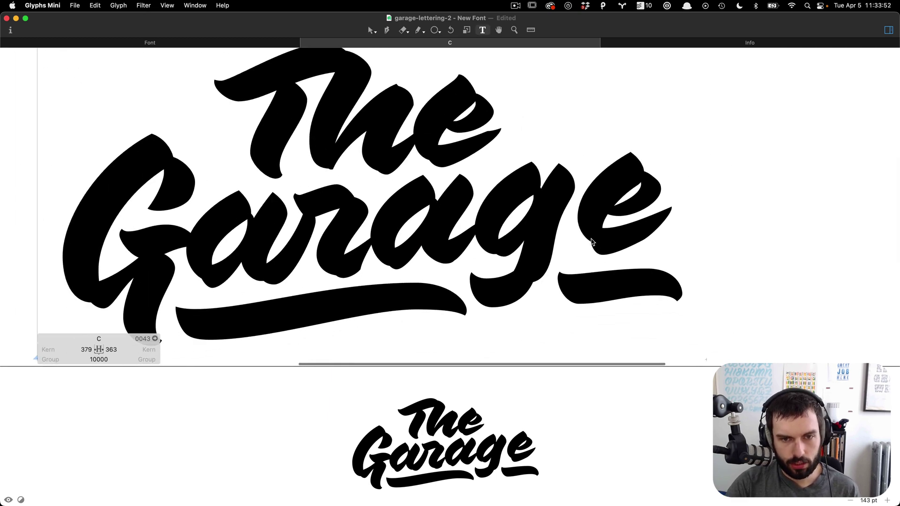
{"action": "scroll", "coordinate": [591, 242], "scroll_direction": "down", "scroll_amount": 6}
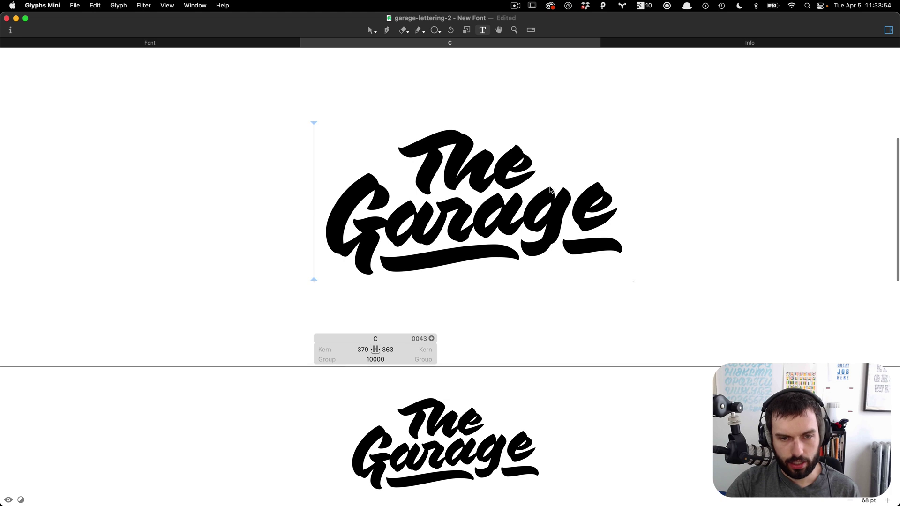
{"action": "scroll", "coordinate": [550, 189], "scroll_direction": "up", "scroll_amount": 3}
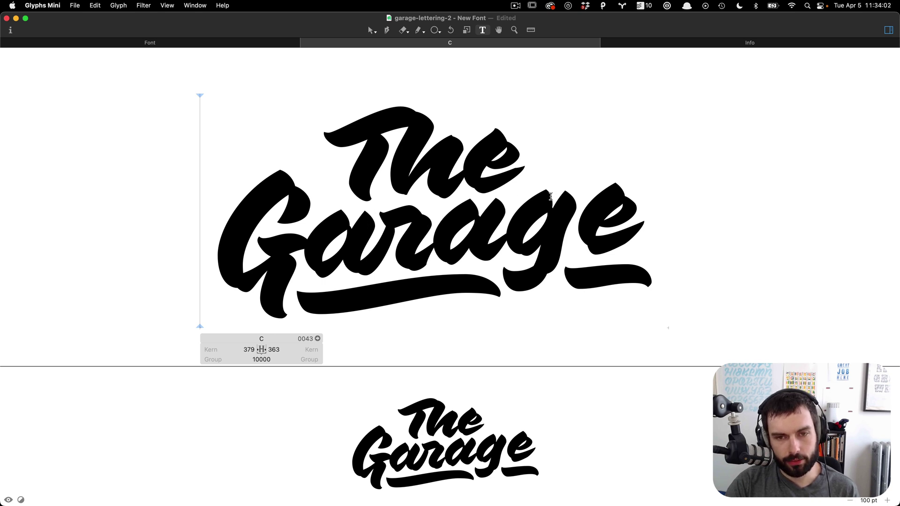
{"action": "scroll", "coordinate": [544, 258], "scroll_direction": "up", "scroll_amount": 5}
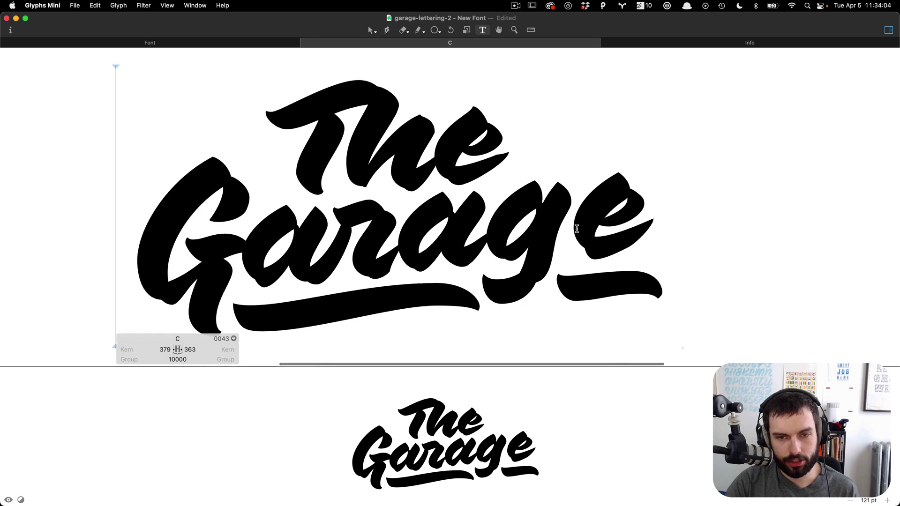
{"action": "key", "text": "Escape"}
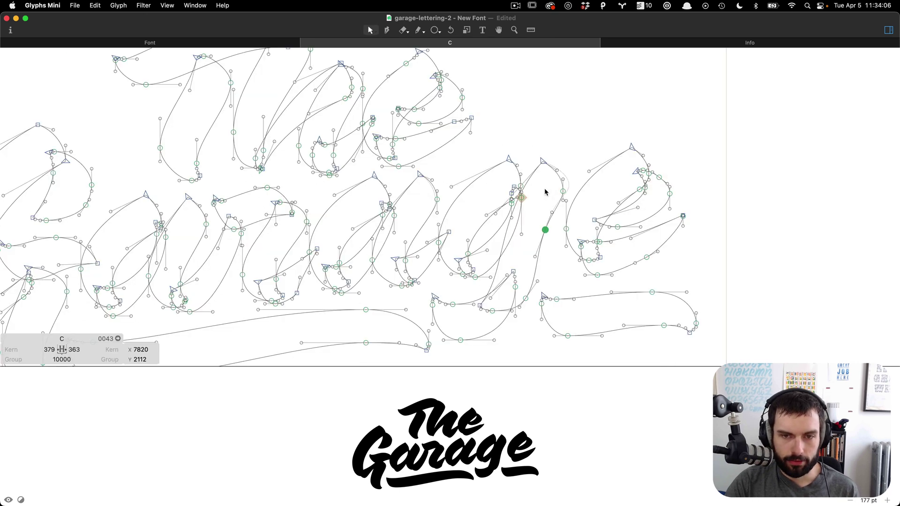
Select the top curve segment of the g's stem, from the corner to the extreme, and shift it 50 units right.
{"action": "scroll", "coordinate": [553, 192], "scroll_direction": "up", "scroll_amount": 3}
{"action": "scroll", "coordinate": [577, 207], "scroll_direction": "up", "scroll_amount": 1}
{"action": "left_click_drag", "start_coordinate": [577, 214], "coordinate": [534, 148]}
{"action": "key", "text": "shift+Right"}
{"action": "key", "text": "shift+Right"}
{"action": "key", "text": "shift+Right"}
{"action": "key", "text": "shift+Right"}
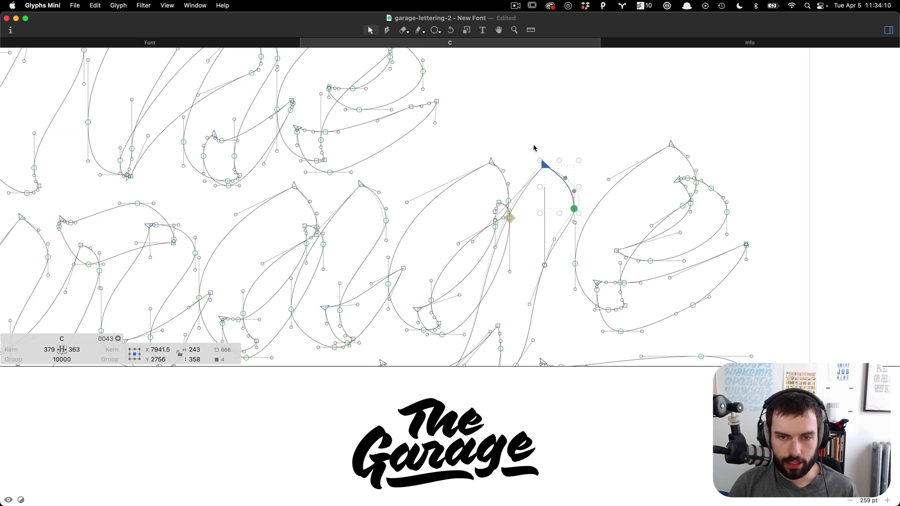
{"action": "key", "text": "shift+Right"}
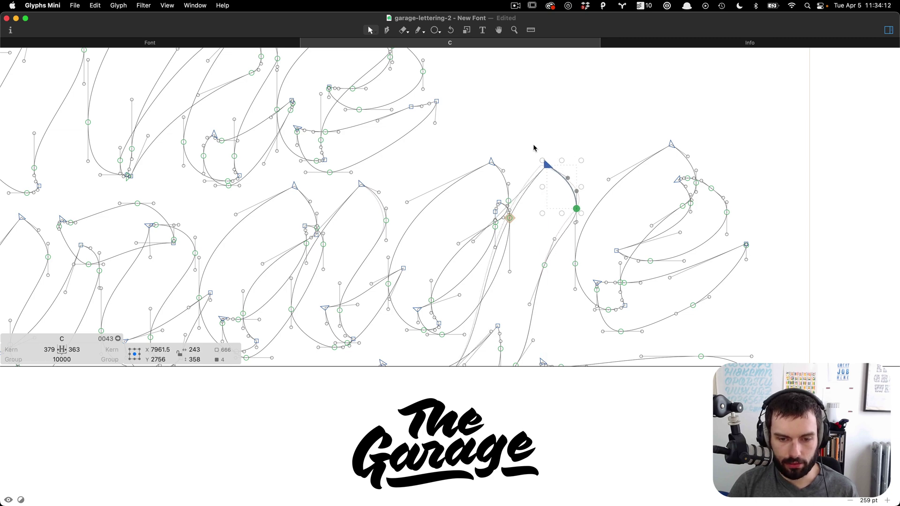
{"action": "left_click", "coordinate": [528, 165]}
Reposition the long handle descending from the g stem's top corner, giving it a length of about 869 units.
{"action": "scroll", "coordinate": [515, 205], "scroll_direction": "up", "scroll_amount": 5}
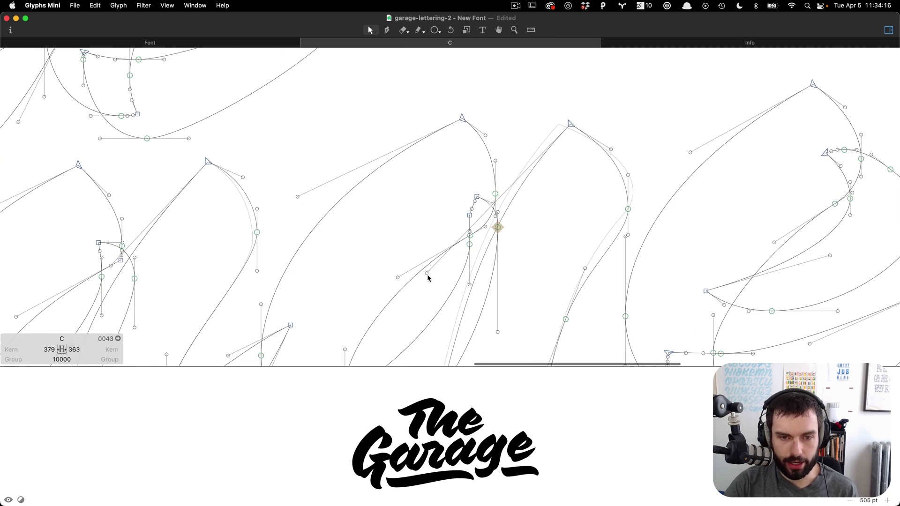
{"action": "left_click_drag", "start_coordinate": [426, 274], "coordinate": [418, 264]}
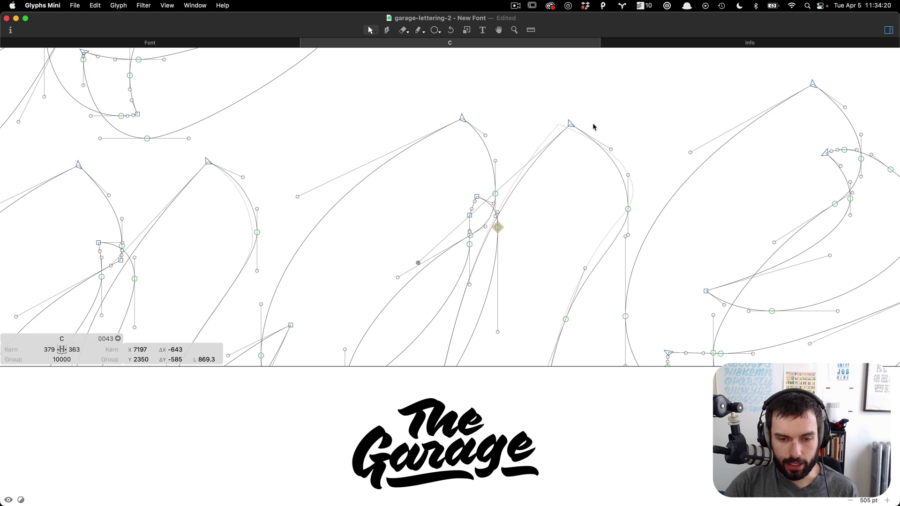
{"action": "scroll", "coordinate": [593, 127], "scroll_direction": "down", "scroll_amount": 5}
{"action": "scroll", "coordinate": [569, 181], "scroll_direction": "down", "scroll_amount": 1}
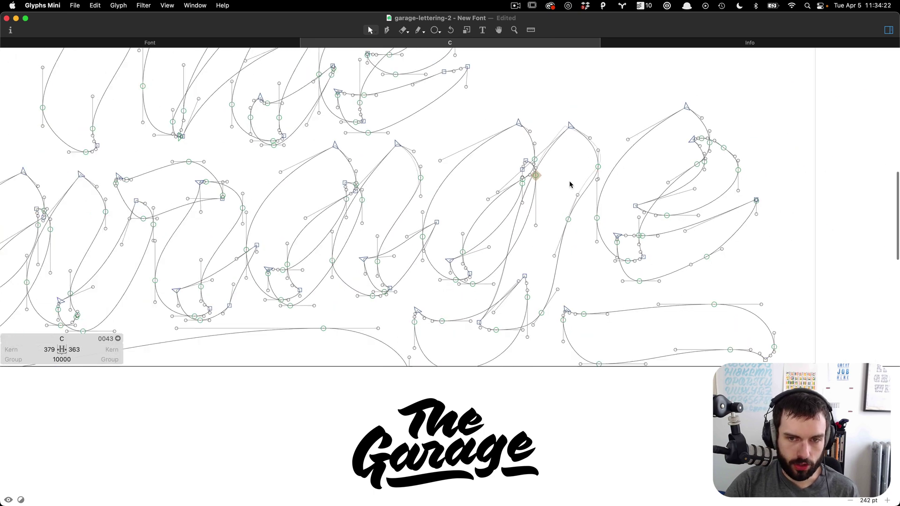
Nudge the extreme node on the g's upper stem curve inward and up to X 8070, Y 2590.
{"action": "scroll", "coordinate": [580, 208], "scroll_direction": "up", "scroll_amount": 3}
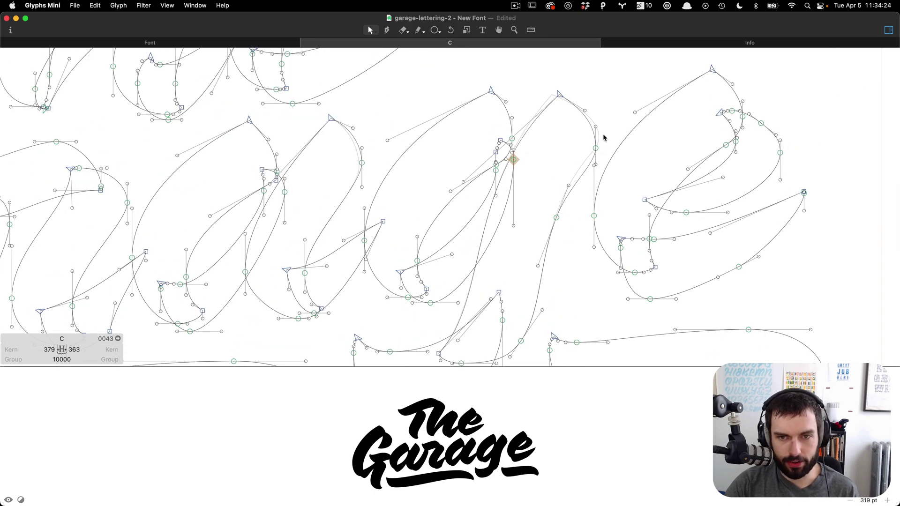
{"action": "left_click_drag", "start_coordinate": [604, 137], "coordinate": [580, 158]}
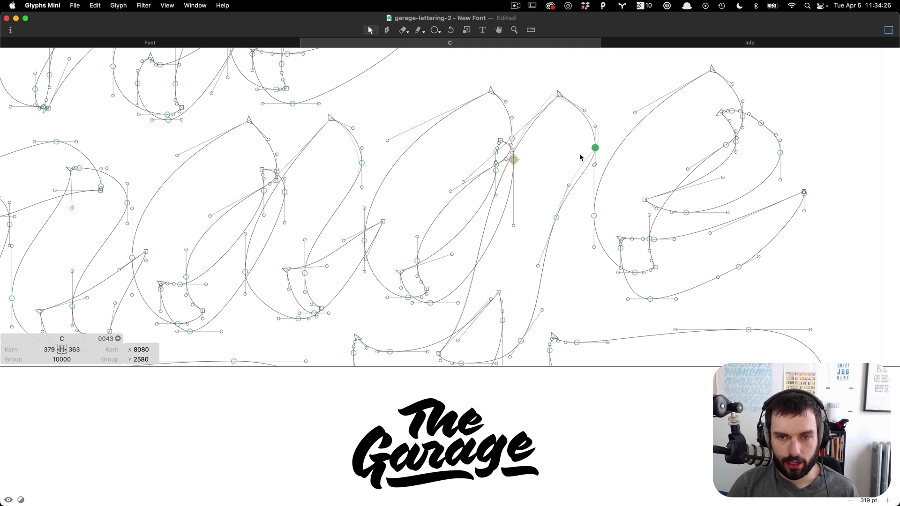
{"action": "key", "text": "shift+Left"}
{"action": "key", "text": "shift+Up"}
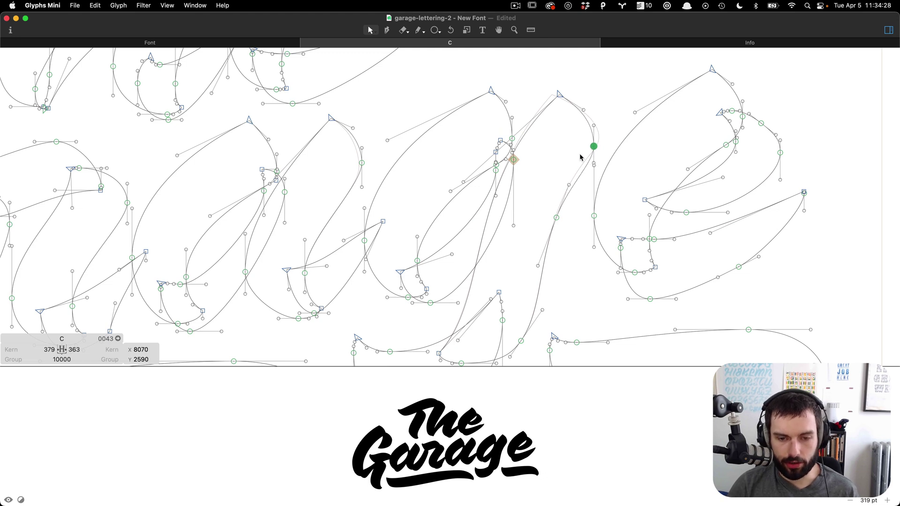
Lower the extreme node on the g's upper stem curve to Y 2580 and check the filled lettering.
{"action": "key", "text": "shift+Down"}
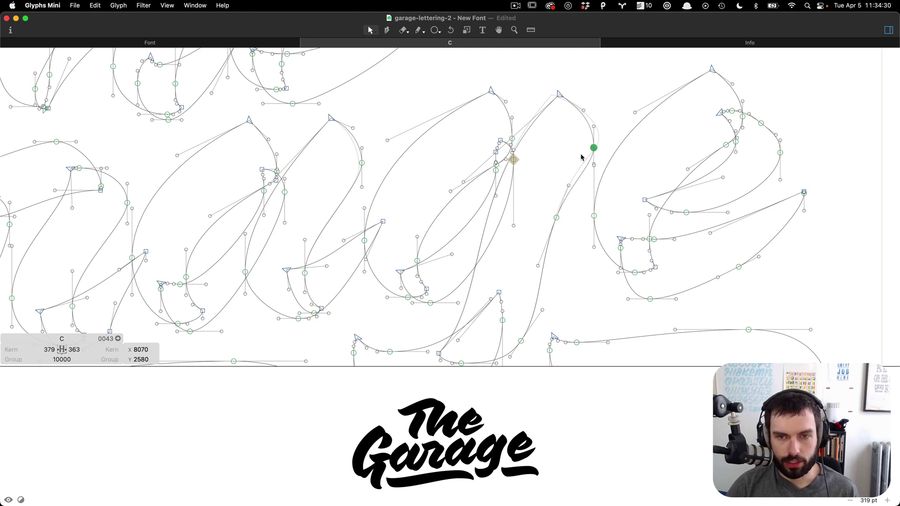
{"action": "scroll", "coordinate": [580, 207], "scroll_direction": "down", "scroll_amount": 3}
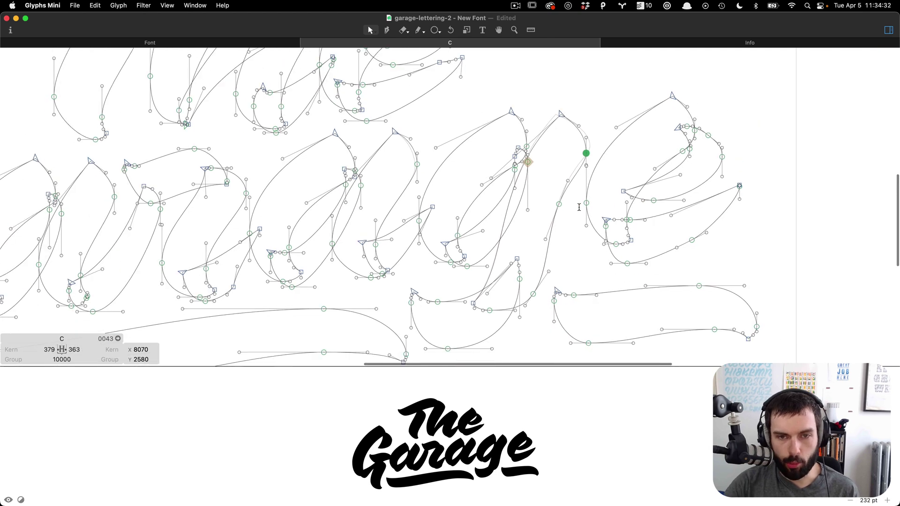
{"action": "key", "text": "t"}
{"action": "scroll", "coordinate": [584, 191], "scroll_direction": "down", "scroll_amount": 3}
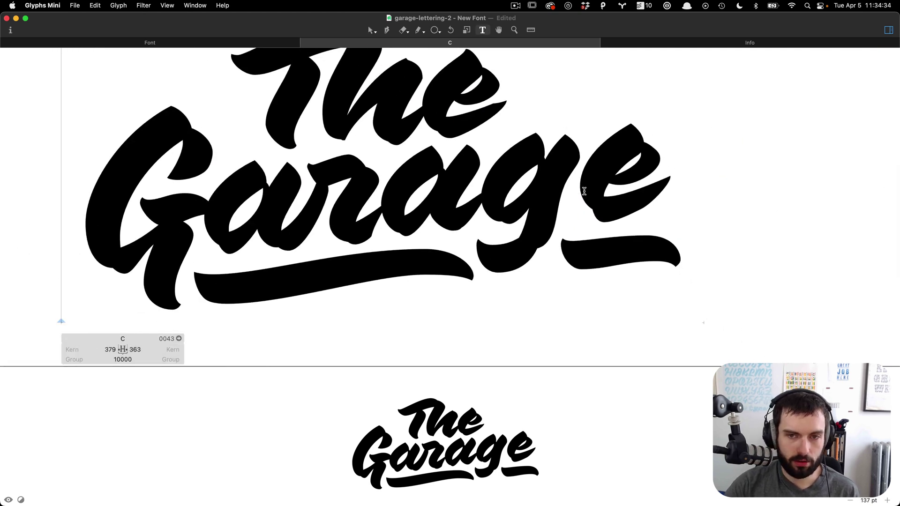
{"action": "scroll", "coordinate": [569, 155], "scroll_direction": "up", "scroll_amount": 2}
{"action": "scroll", "coordinate": [565, 154], "scroll_direction": "up", "scroll_amount": 3}
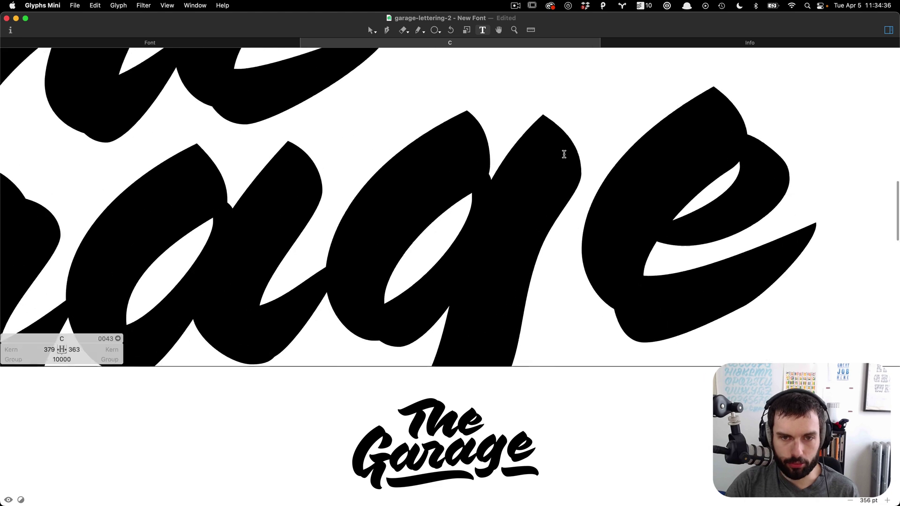
{"action": "key", "text": "Escape"}
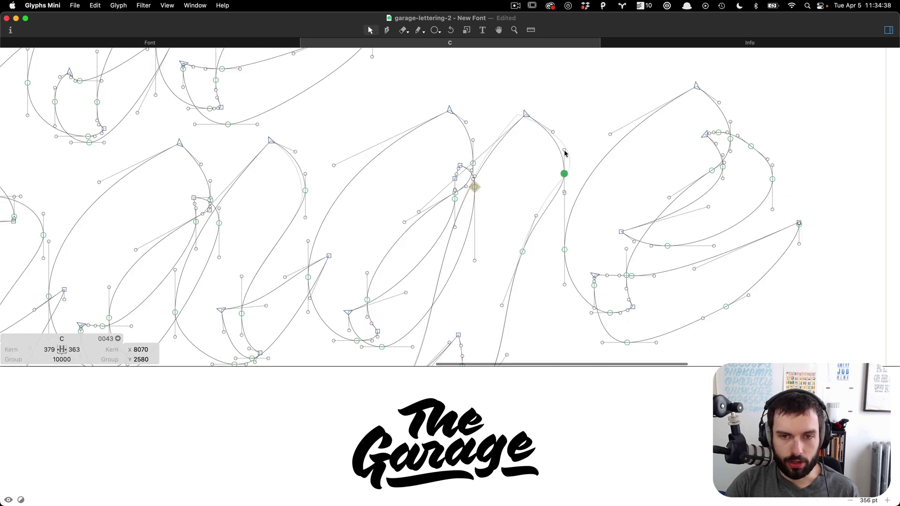
Lengthen the handle below the g's upper stem extreme to 142 units, keeping it vertical at X 8070.
{"action": "left_click", "coordinate": [557, 145]}
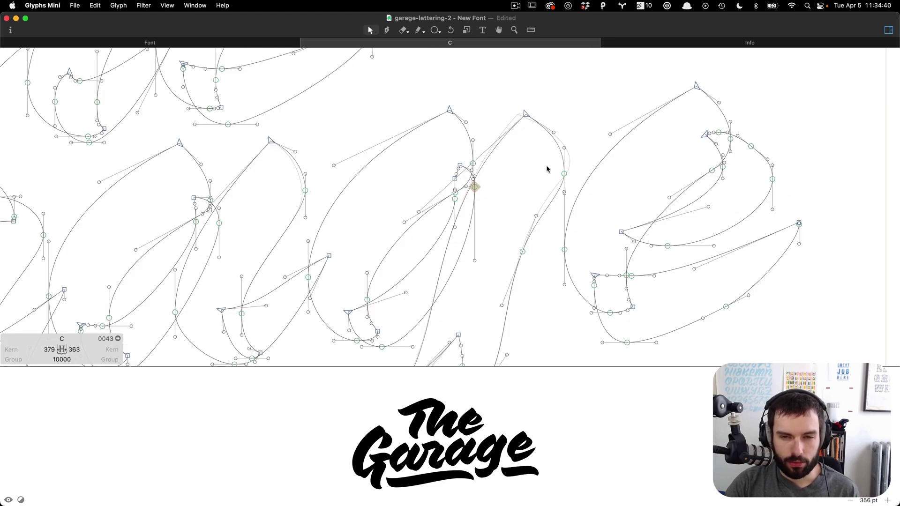
{"action": "scroll", "coordinate": [563, 201], "scroll_direction": "up", "scroll_amount": 3}
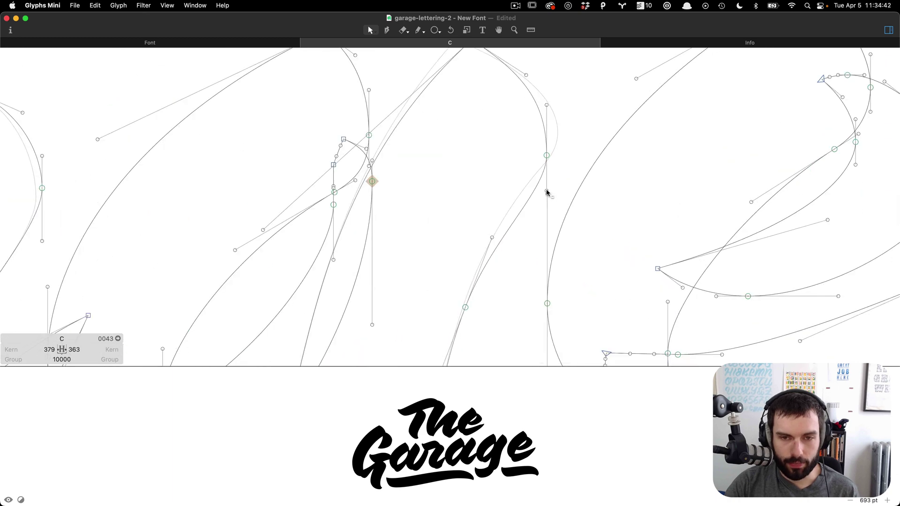
{"action": "left_click", "coordinate": [547, 191]}
{"action": "key", "text": "shift+Down"}
{"action": "key", "text": "shift+Down"}
{"action": "key", "text": "shift+Down"}
{"action": "key", "text": "Down"}
{"action": "key", "text": "Down"}
{"action": "key", "text": "Down"}
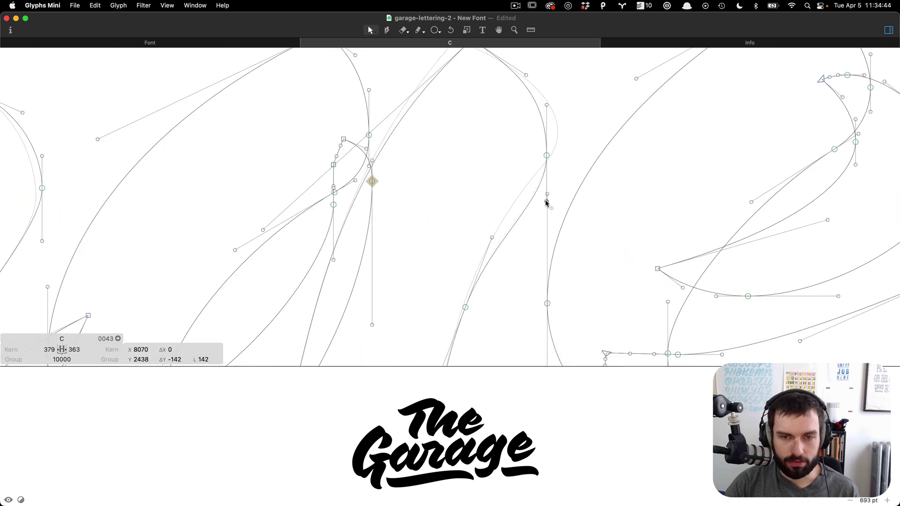
{"action": "left_click", "coordinate": [557, 167]}
Move the smooth node midway down the g's right stem edge to X 7814, Y 2097 and select it with both handles.
{"action": "scroll", "coordinate": [552, 173], "scroll_direction": "down", "scroll_amount": 3}
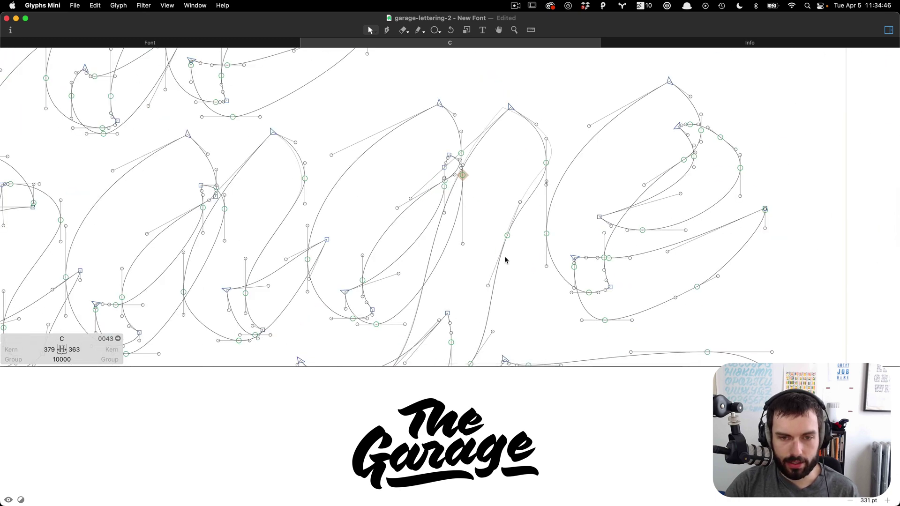
{"action": "left_click", "coordinate": [507, 236]}
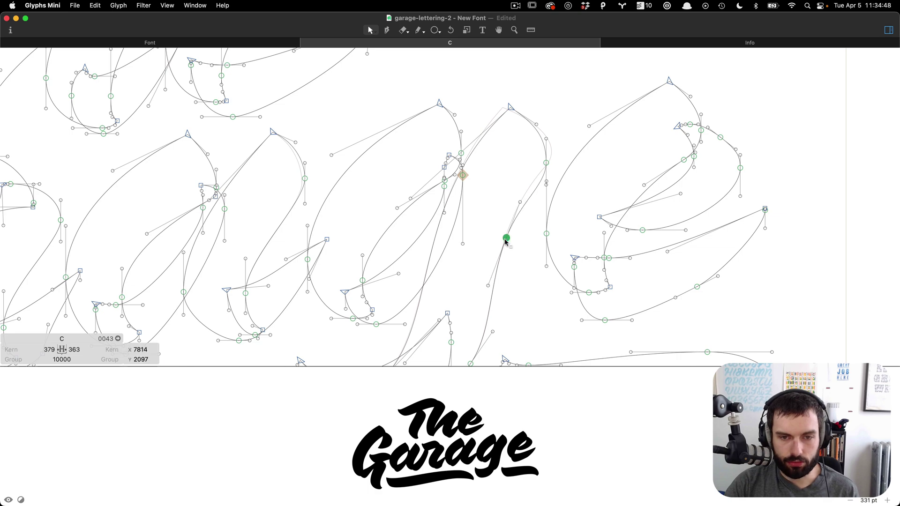
{"action": "left_click_drag", "start_coordinate": [524, 192], "coordinate": [483, 285]}
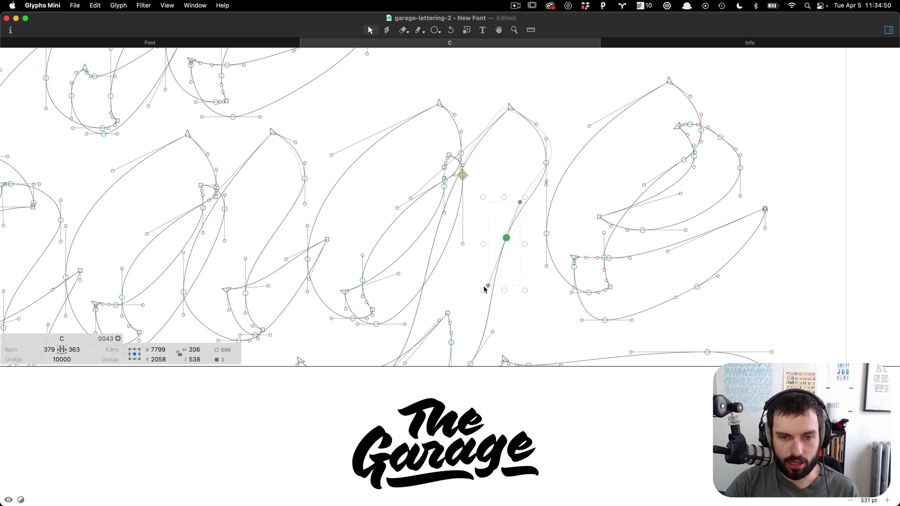
{"action": "key", "text": "t"}
{"action": "key", "text": "Escape"}
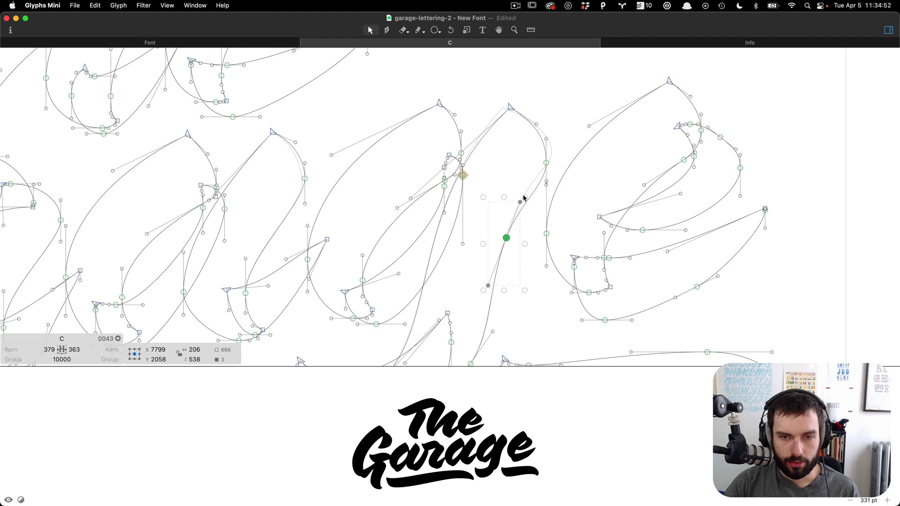
Scale the selected mid-stem node and its handles to 186 units wide and 653 high, and check the filled g.
{"action": "left_click_drag", "start_coordinate": [525, 199], "coordinate": [521, 193]}
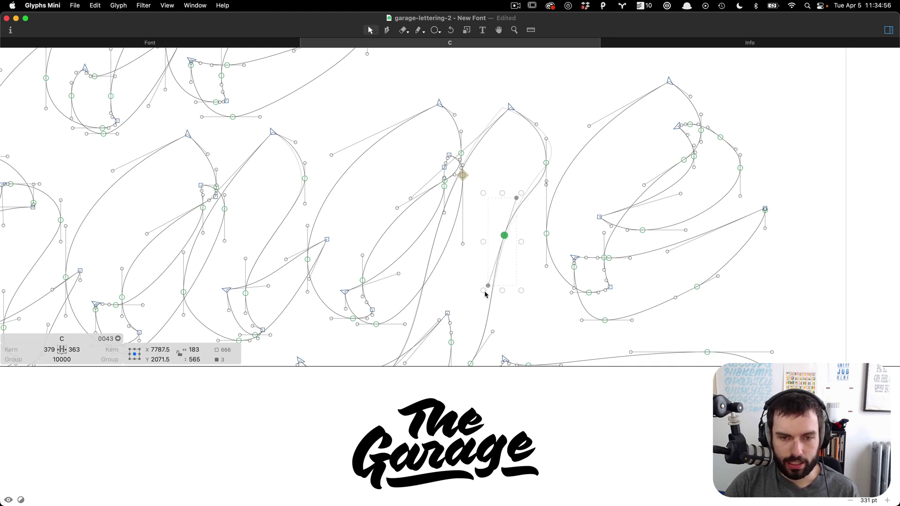
{"action": "left_click_drag", "start_coordinate": [486, 295], "coordinate": [488, 297]}
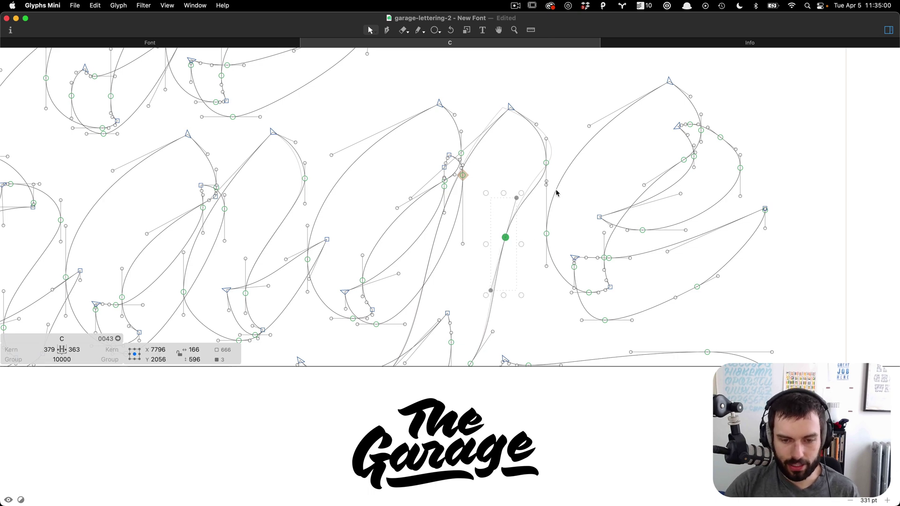
{"action": "scroll", "coordinate": [557, 193], "scroll_direction": "up", "scroll_amount": 5}
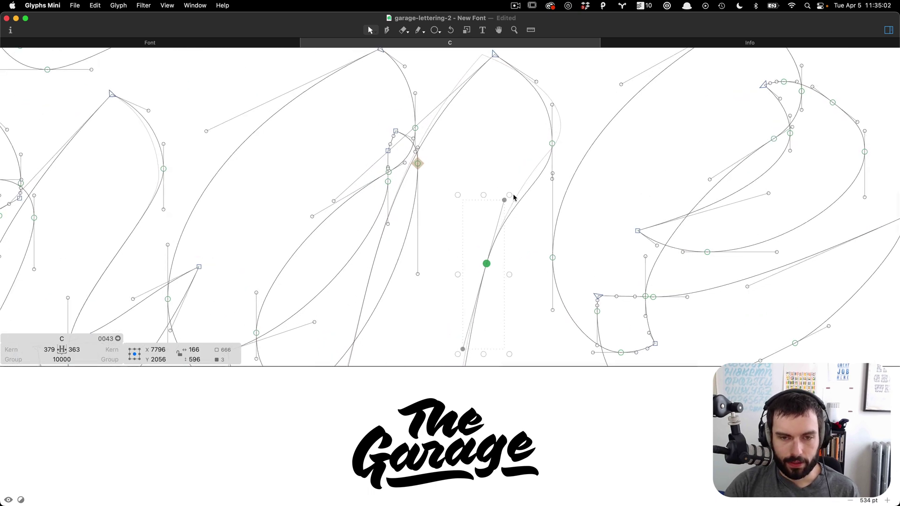
{"action": "left_click_drag", "start_coordinate": [509, 196], "coordinate": [510, 202]}
{"action": "scroll", "coordinate": [515, 197], "scroll_direction": "down", "scroll_amount": 5}
{"action": "left_click", "coordinate": [522, 222]}
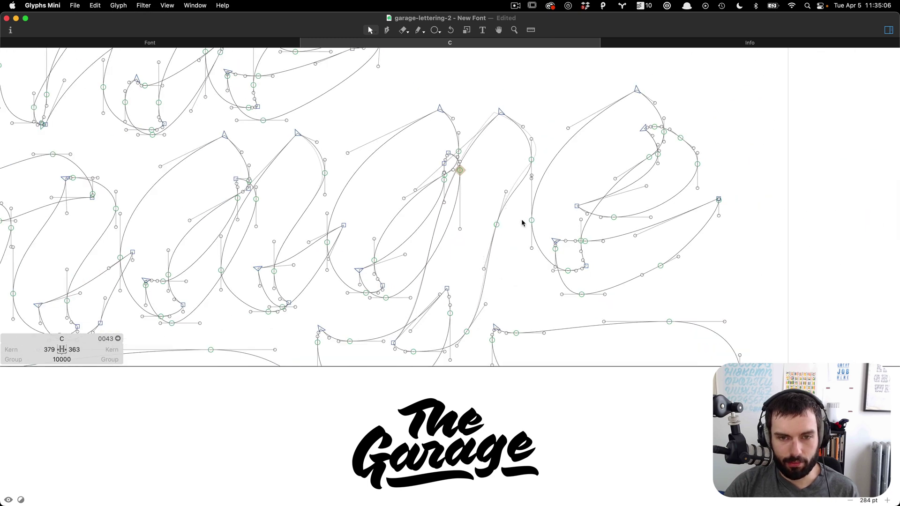
{"action": "key", "text": "t"}
{"action": "scroll", "coordinate": [498, 164], "scroll_direction": "up", "scroll_amount": 3}
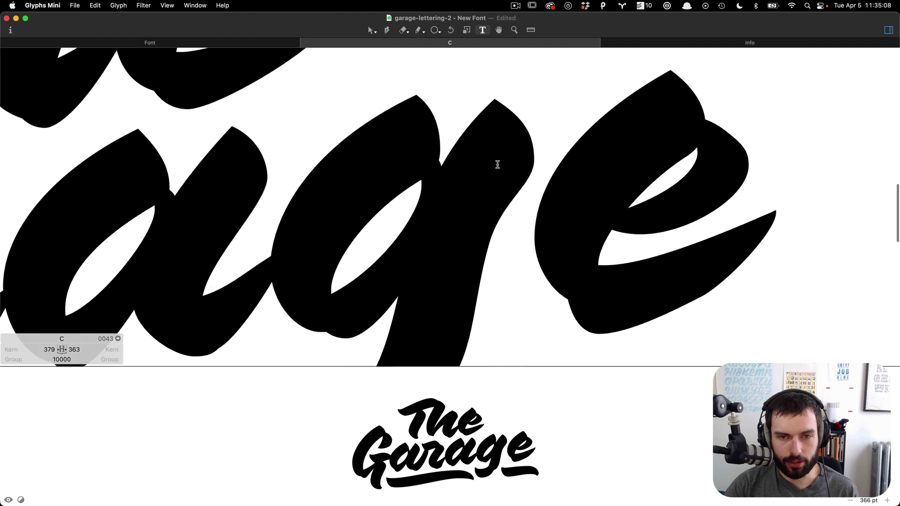
Shorten the handle below the g's stem extreme to about 91 units, nudge the extreme node upward, and check the filled result.
{"action": "key", "text": "v"}
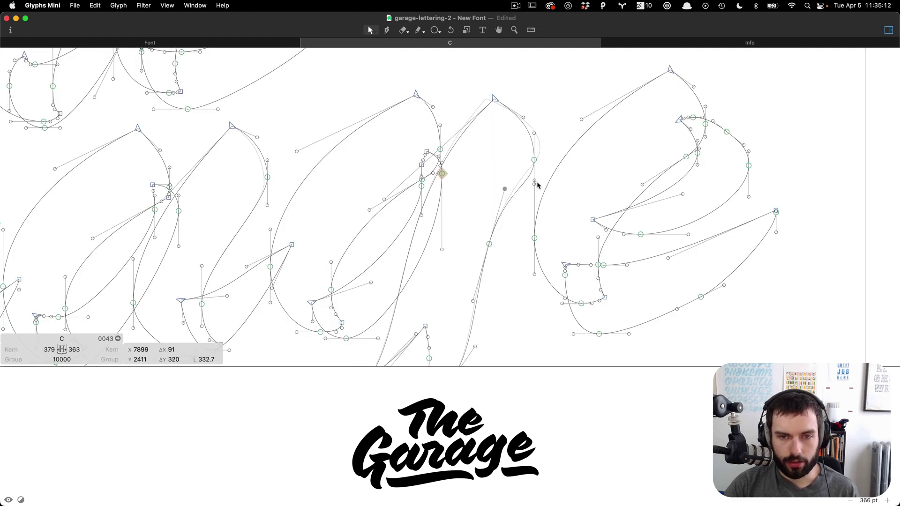
{"action": "left_click_drag", "start_coordinate": [534, 184], "coordinate": [533, 175]}
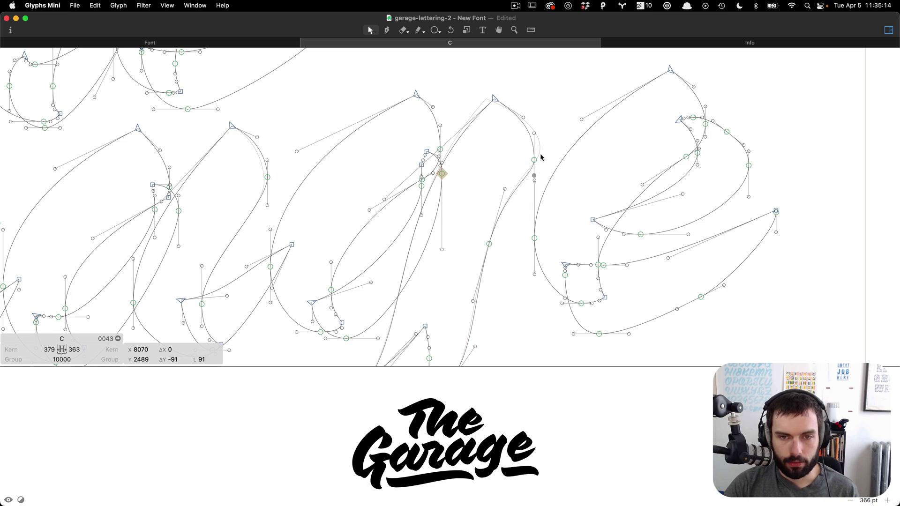
{"action": "left_click", "coordinate": [535, 159]}
{"action": "key", "text": "t"}
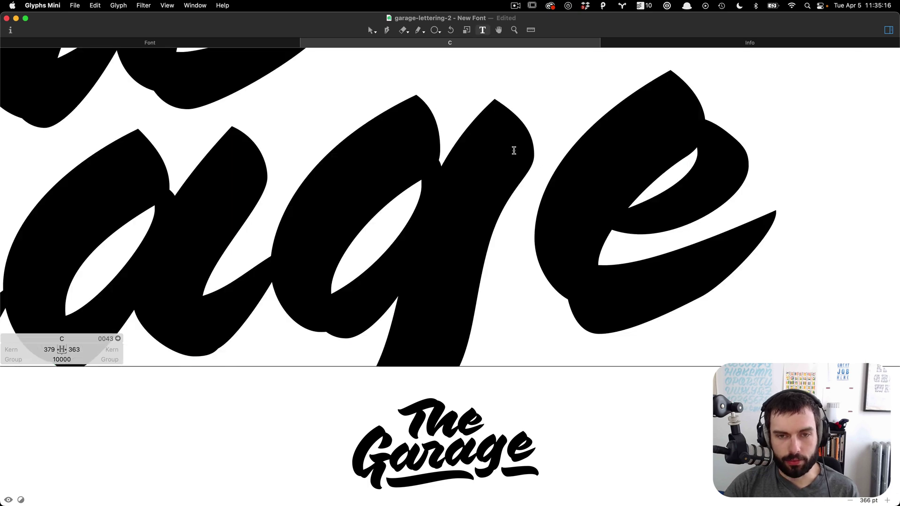
{"action": "scroll", "coordinate": [514, 151], "scroll_direction": "down", "scroll_amount": 5}
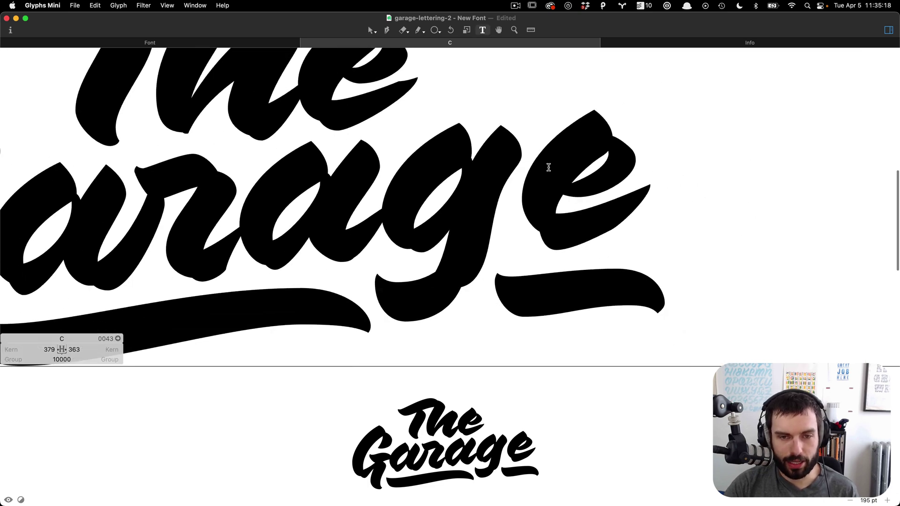
{"action": "scroll", "coordinate": [549, 167], "scroll_direction": "down", "scroll_amount": 4}
{"action": "scroll", "coordinate": [517, 166], "scroll_direction": "up", "scroll_amount": 5}
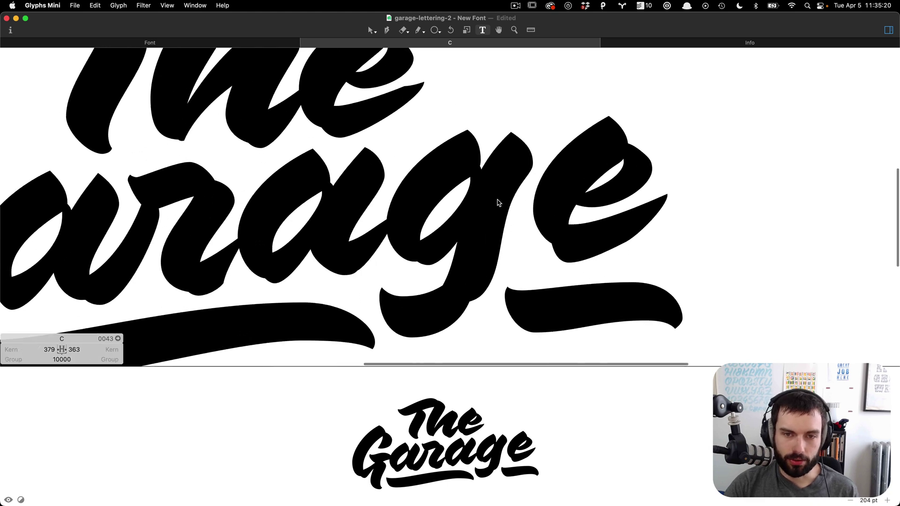
Shrink the g's mid-stem node and both handles slightly toward their lower end and check the filled lettering.
{"action": "double_click", "coordinate": [494, 199]}
{"action": "scroll", "coordinate": [494, 214], "scroll_direction": "up", "scroll_amount": 4}
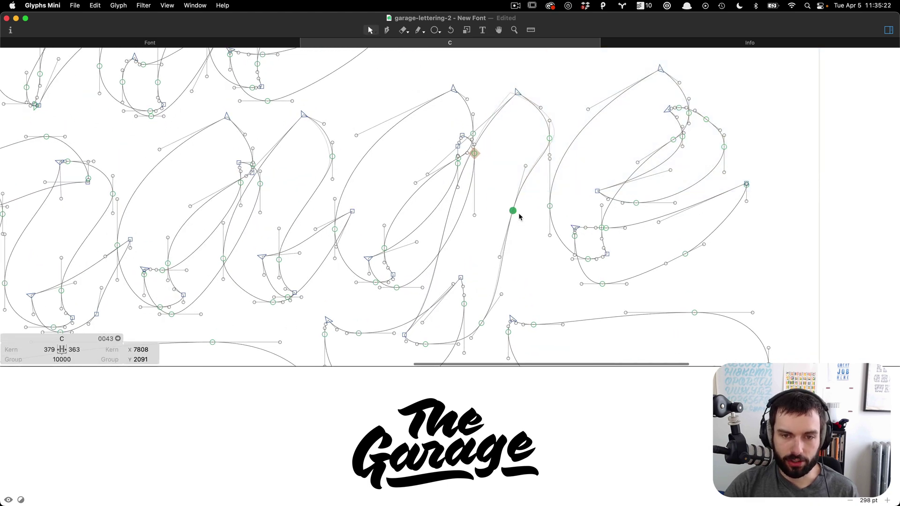
{"action": "left_click_drag", "start_coordinate": [531, 150], "coordinate": [492, 261]}
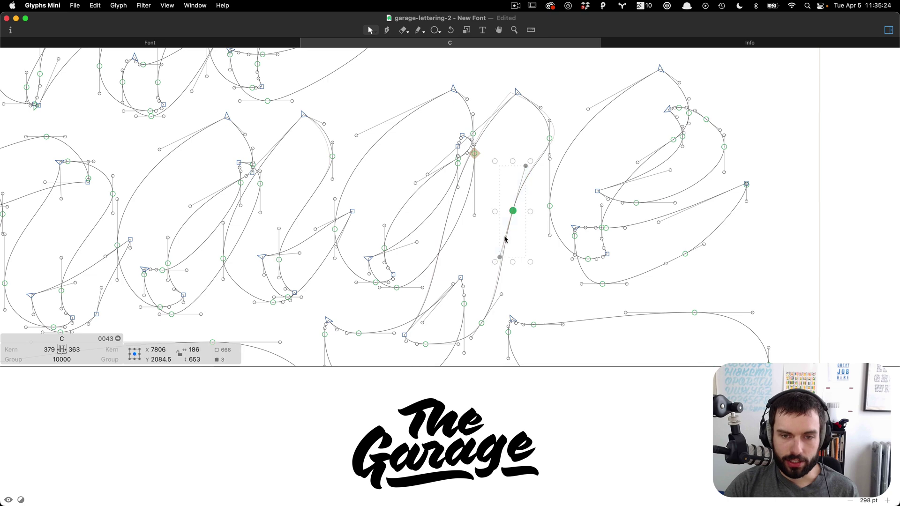
{"action": "left_click_drag", "start_coordinate": [531, 164], "coordinate": [528, 172]}
{"action": "key", "text": "Escape"}
{"action": "scroll", "coordinate": [526, 142], "scroll_direction": "down", "scroll_amount": 3}
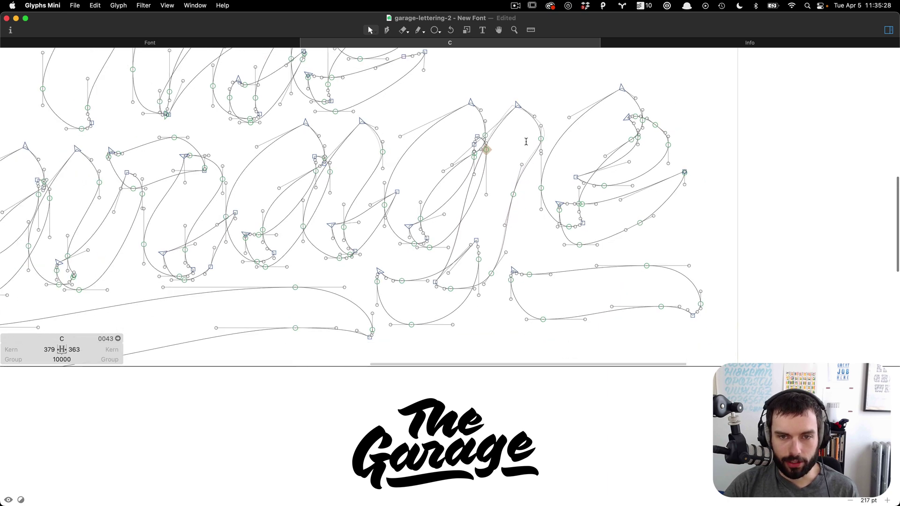
{"action": "key", "text": "t"}
{"action": "scroll", "coordinate": [529, 148], "scroll_direction": "down", "scroll_amount": 3}
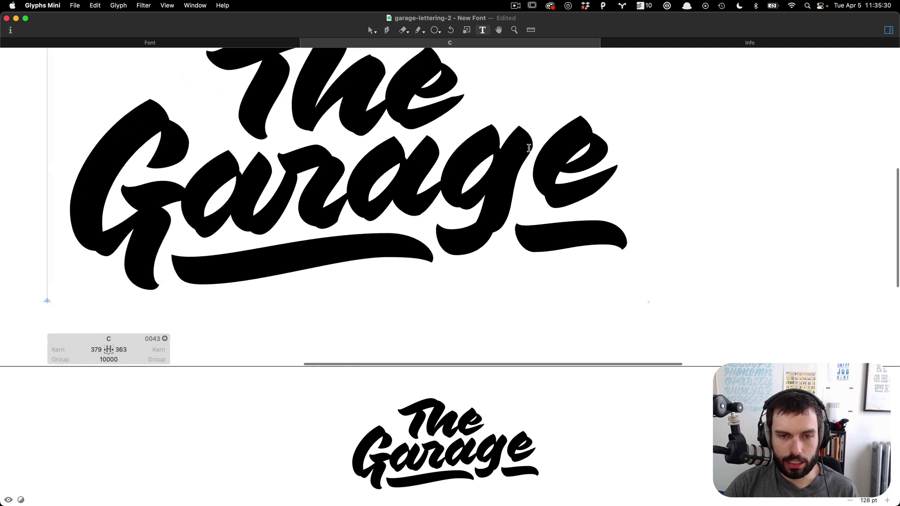
{"action": "scroll", "coordinate": [528, 148], "scroll_direction": "up", "scroll_amount": 2}
{"action": "scroll", "coordinate": [529, 148], "scroll_direction": "left", "scroll_amount": 3}
{"action": "scroll", "coordinate": [529, 148], "scroll_direction": "up", "scroll_amount": 2}
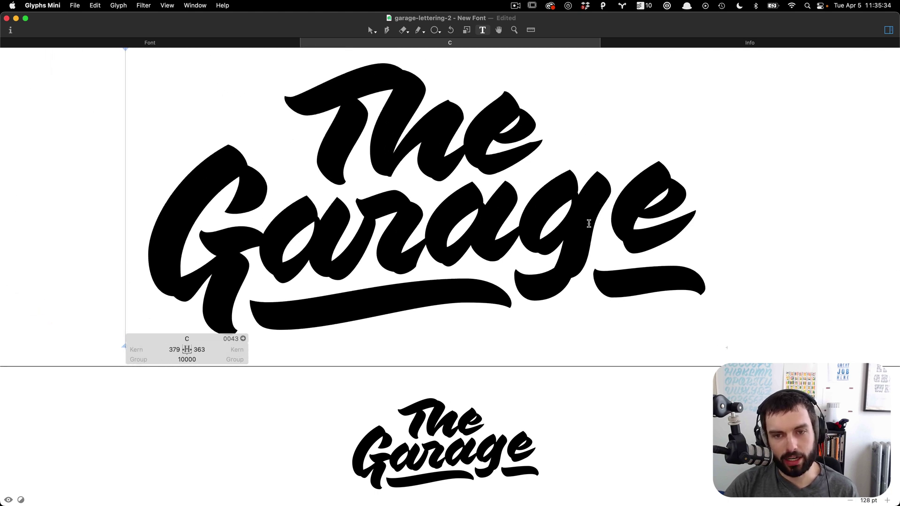
Extend the handle below the g's upper stem extreme to about 144 units, ending at X 8072, Y 2464.
{"action": "scroll", "coordinate": [603, 191], "scroll_direction": "up", "scroll_amount": 6}
{"action": "key", "text": "Escape"}
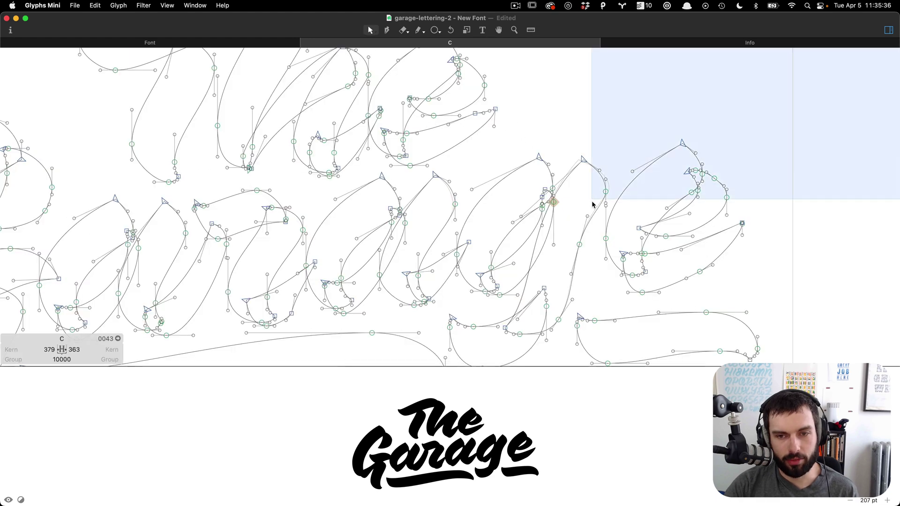
{"action": "left_click", "coordinate": [605, 206]}
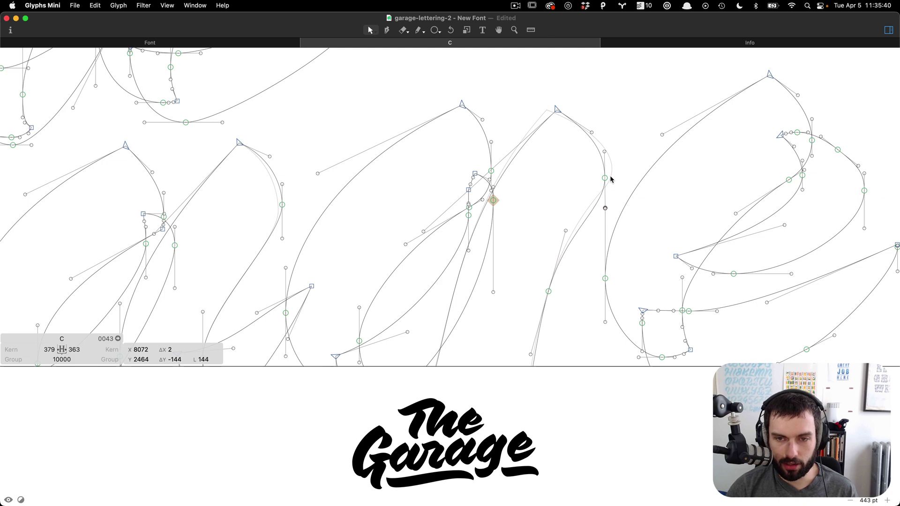
{"action": "key", "text": "Escape"}
{"action": "scroll", "coordinate": [611, 180], "scroll_direction": "down", "scroll_amount": 5}
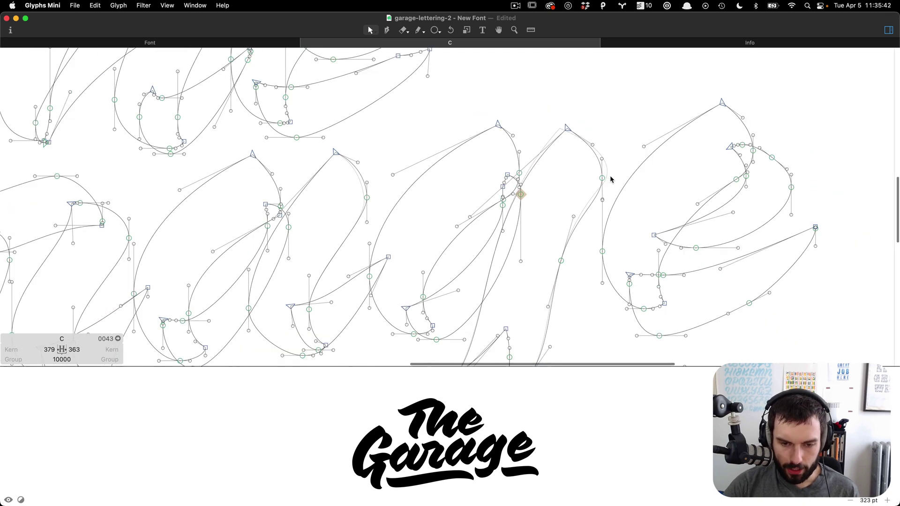
Place glyph B before glyph C and compare both versions of the filled The Garage lettering at several sizes.
{"action": "key", "text": "t"}
{"action": "scroll", "coordinate": [612, 180], "scroll_direction": "down", "scroll_amount": 2}
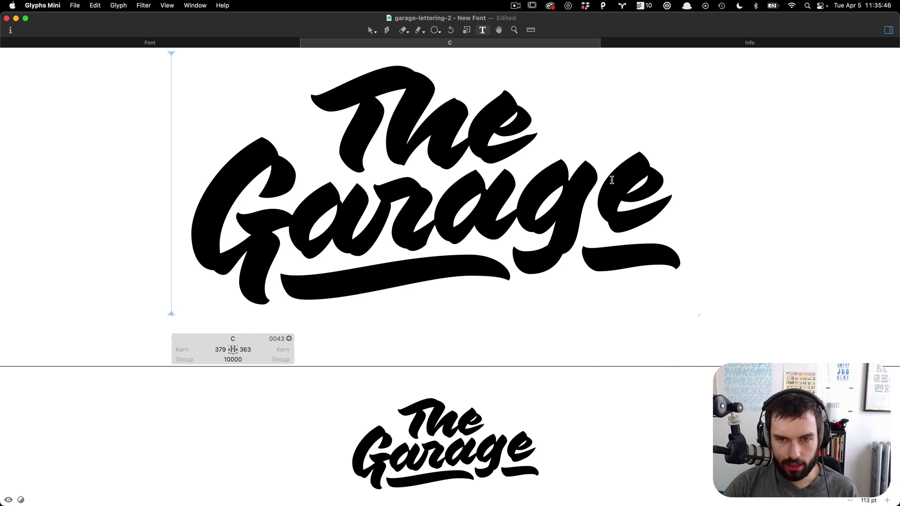
{"action": "type", "text": "B"}
{"action": "scroll", "coordinate": [624, 248], "scroll_direction": "down", "scroll_amount": 3}
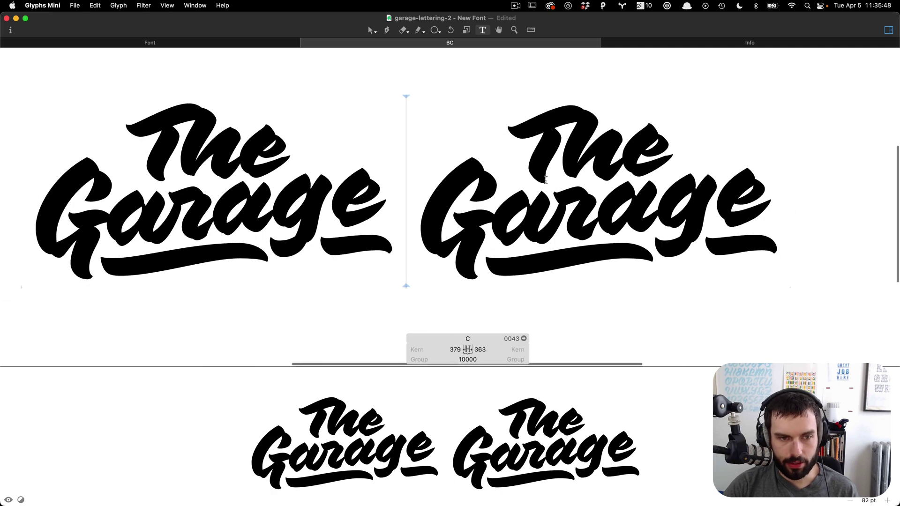
{"action": "left_click", "coordinate": [717, 253]}
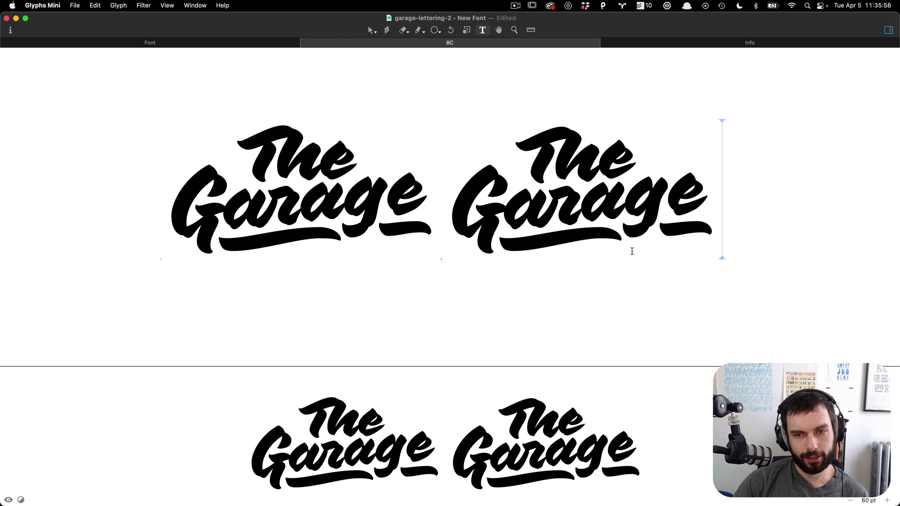
{"action": "scroll", "coordinate": [616, 185], "scroll_direction": "up", "scroll_amount": 2}
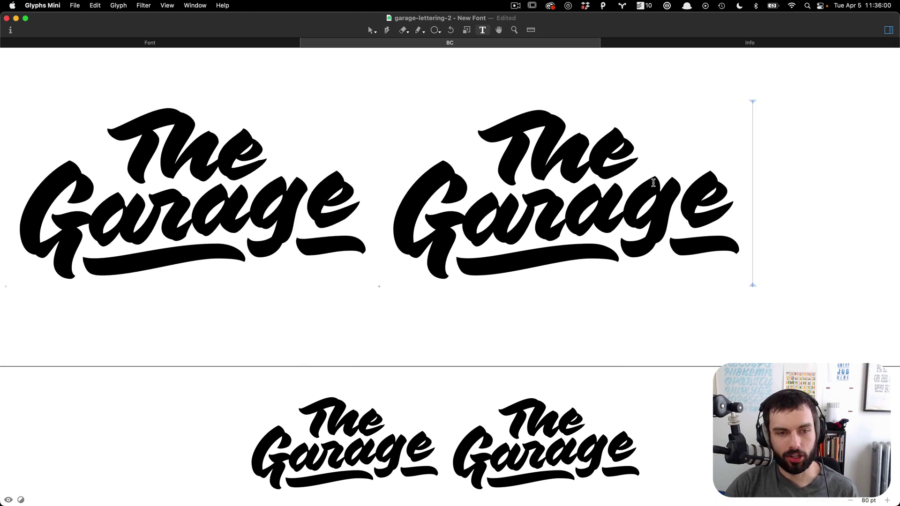
{"action": "scroll", "coordinate": [745, 227], "scroll_direction": "down", "scroll_amount": 3}
{"action": "scroll", "coordinate": [713, 178], "scroll_direction": "up", "scroll_amount": 1}
{"action": "scroll", "coordinate": [712, 178], "scroll_direction": "up", "scroll_amount": 1}
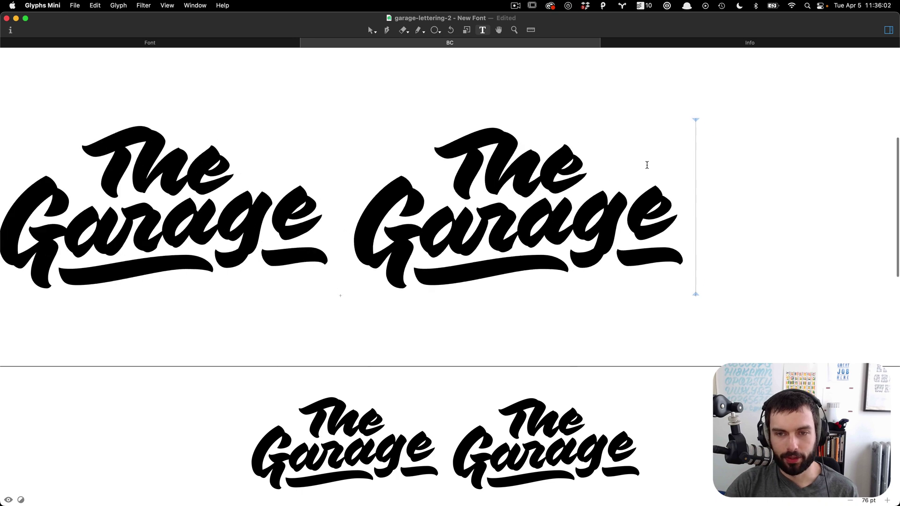
Copy all of glyph C's lettering outlines and add glyph D after it in the text line.
{"action": "key", "text": "Escape"}
{"action": "key", "text": "super+a"}
{"action": "key", "text": "t"}
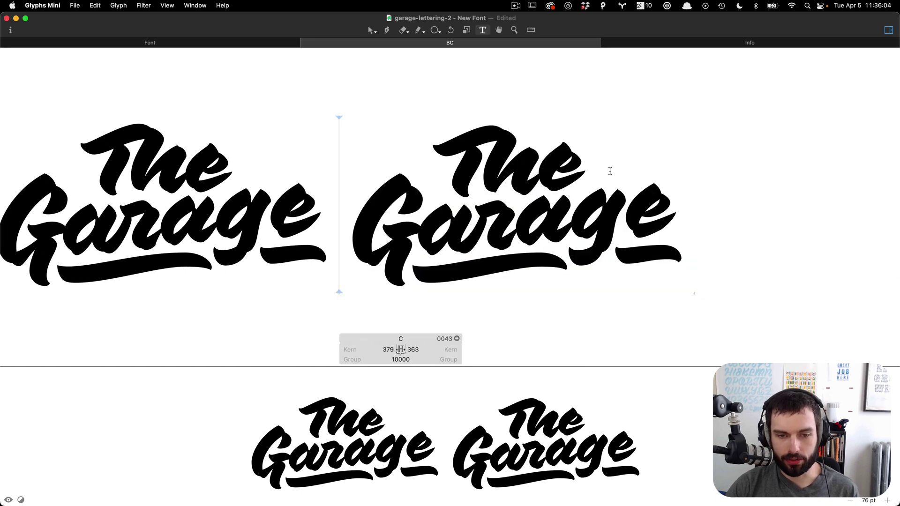
{"action": "key", "text": "Right"}
{"action": "type", "text": "D"}
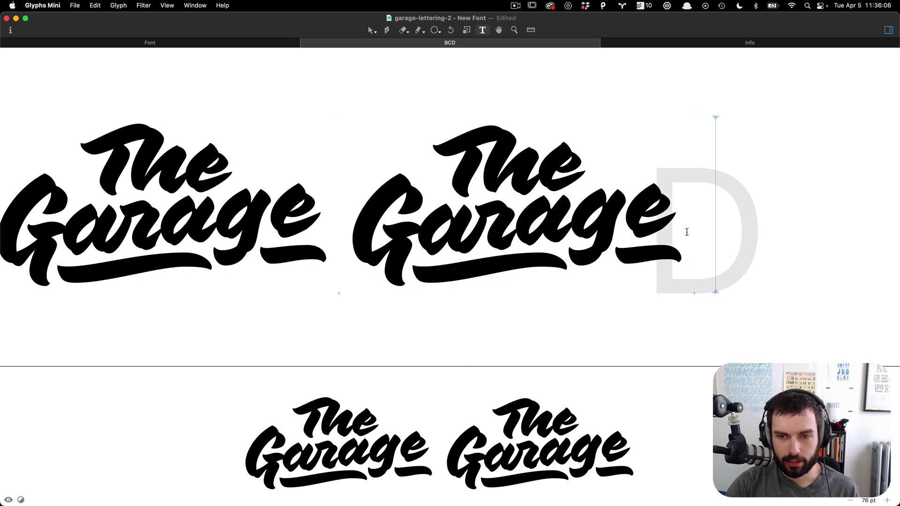
Set glyph D's width to 10000 and paste the copied The Garage outlines into it.
{"action": "key", "text": "Left"}
{"action": "left_click", "coordinate": [756, 360]}
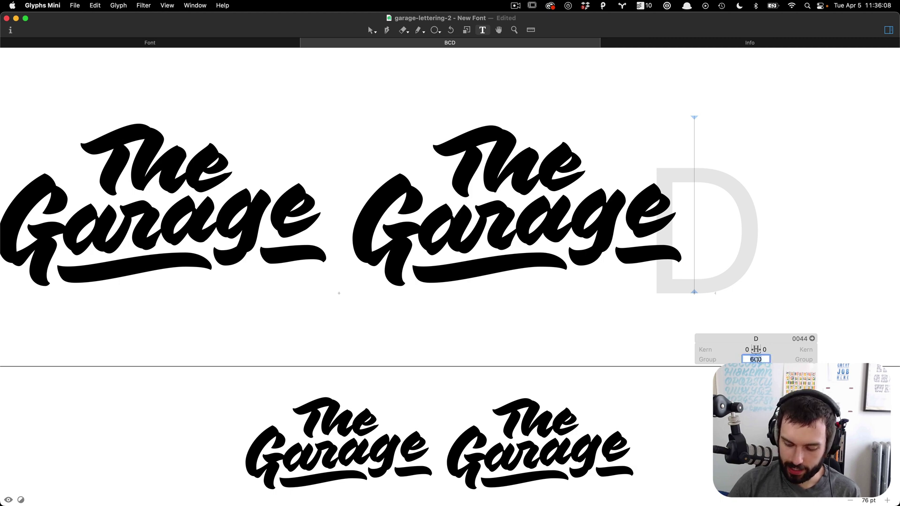
{"action": "key", "text": "Return"}
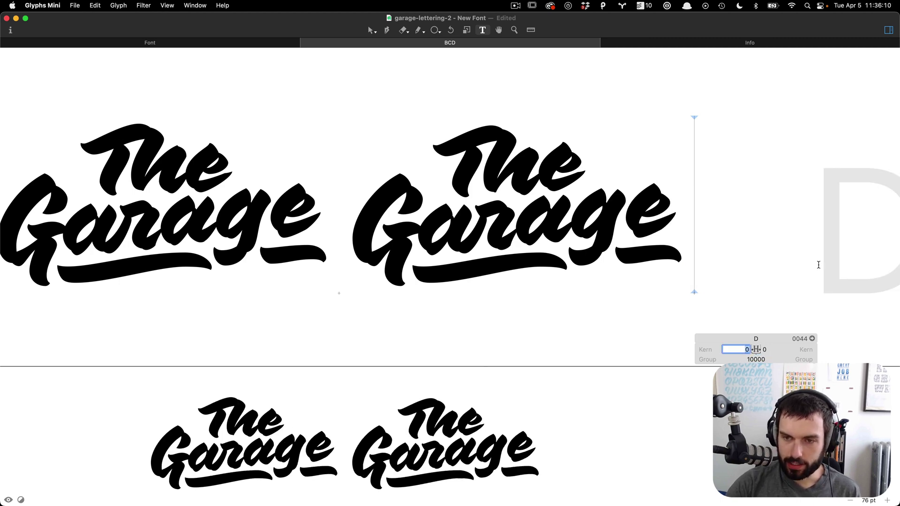
{"action": "key", "text": "Escape"}
{"action": "key", "text": "super+v"}
{"action": "scroll", "coordinate": [824, 221], "scroll_direction": "up", "scroll_amount": 3}
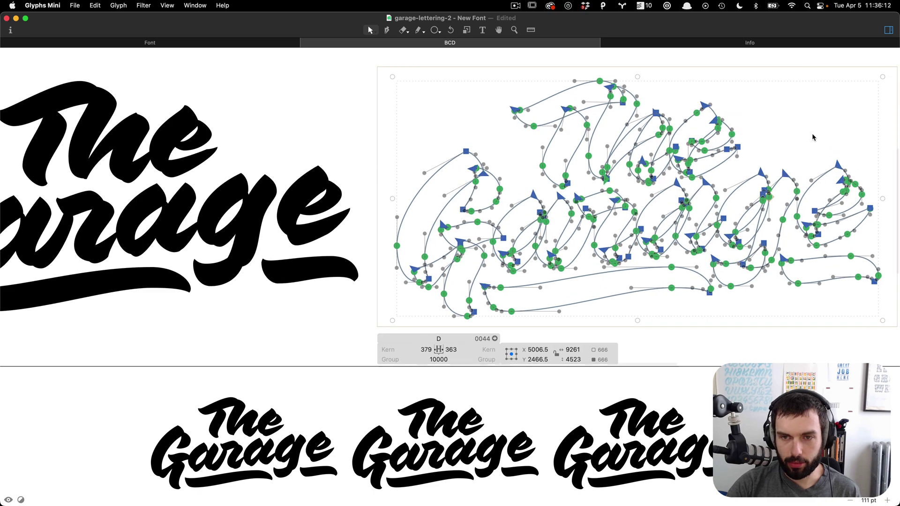
{"action": "left_click", "coordinate": [812, 134]}
Examine the overlapping contours of the word The in glyph D, comparing the outlines with the filled lettering.
{"action": "scroll", "coordinate": [606, 97], "scroll_direction": "up", "scroll_amount": 4}
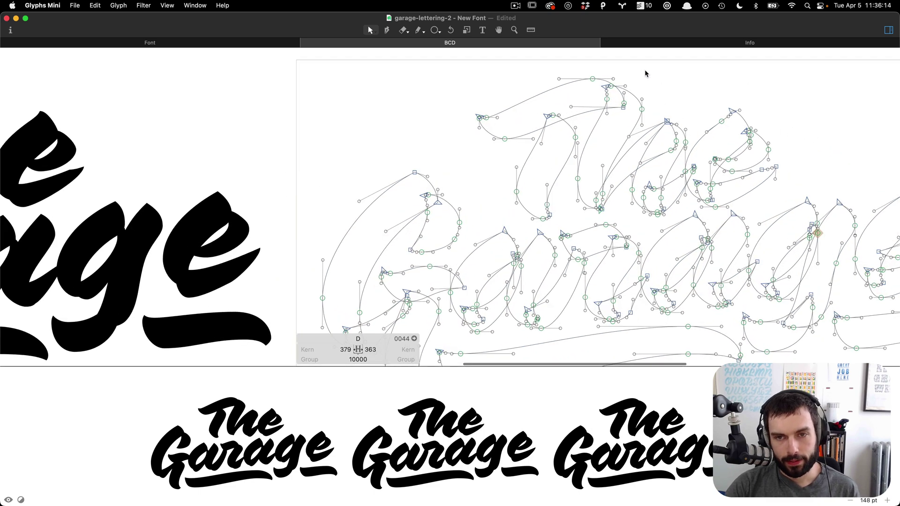
{"action": "scroll", "coordinate": [682, 115], "scroll_direction": "up", "scroll_amount": 4}
{"action": "key", "text": "t"}
{"action": "scroll", "coordinate": [434, 153], "scroll_direction": "down", "scroll_amount": 2}
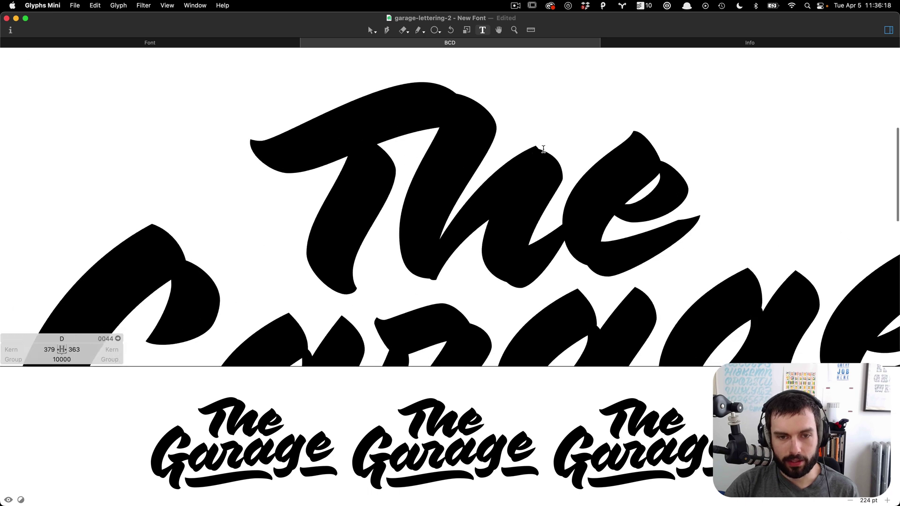
{"action": "scroll", "coordinate": [543, 149], "scroll_direction": "down", "scroll_amount": 1}
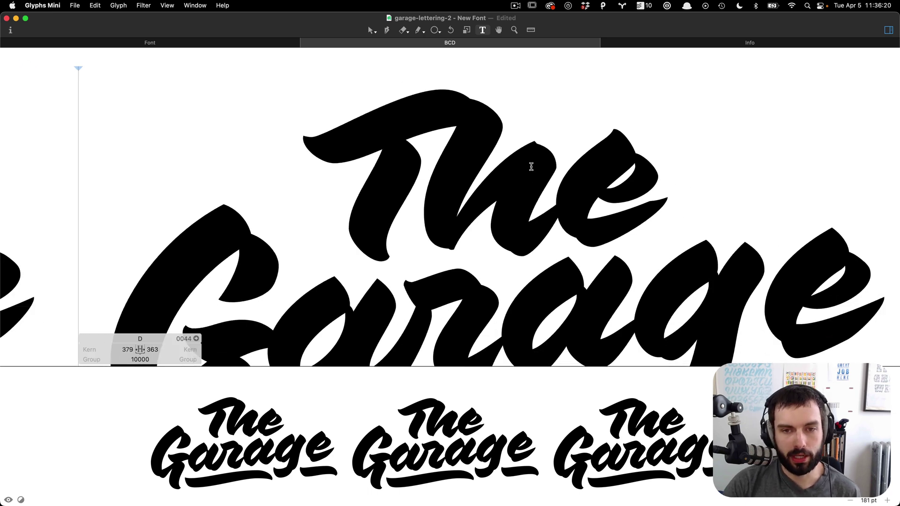
{"action": "scroll", "coordinate": [532, 173], "scroll_direction": "down", "scroll_amount": 1}
{"action": "scroll", "coordinate": [535, 294], "scroll_direction": "down", "scroll_amount": 3}
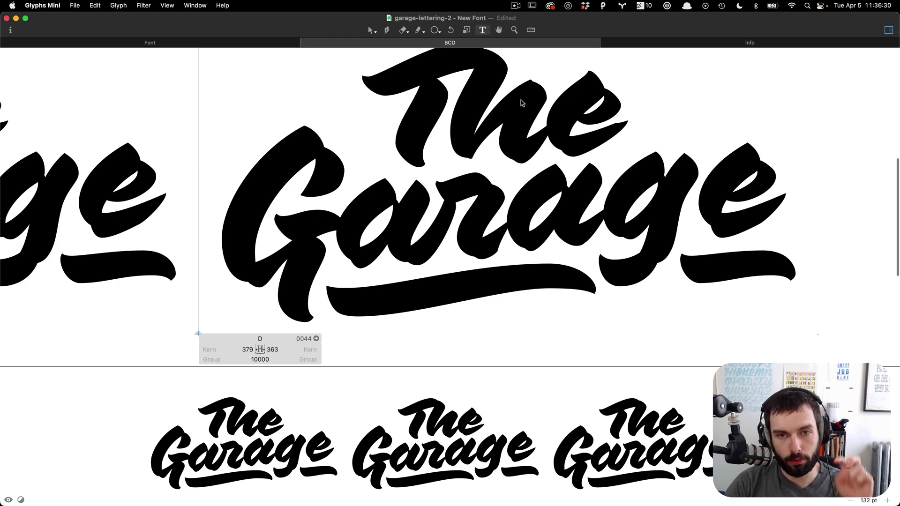
{"action": "scroll", "coordinate": [522, 102], "scroll_direction": "up", "scroll_amount": 2}
{"action": "key", "text": "Escape"}
{"action": "scroll", "coordinate": [523, 110], "scroll_direction": "up", "scroll_amount": 5}
{"action": "scroll", "coordinate": [524, 117], "scroll_direction": "up", "scroll_amount": 2}
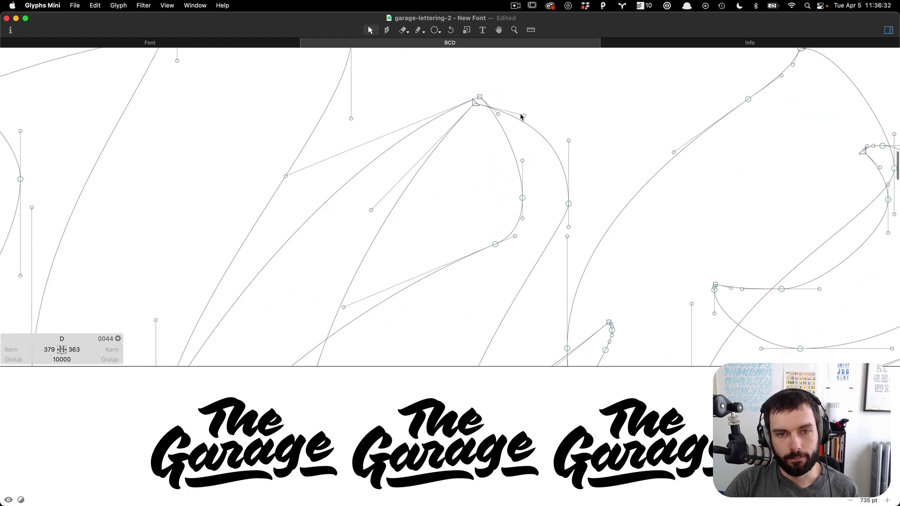
{"action": "scroll", "coordinate": [511, 131], "scroll_direction": "down", "scroll_amount": 4}
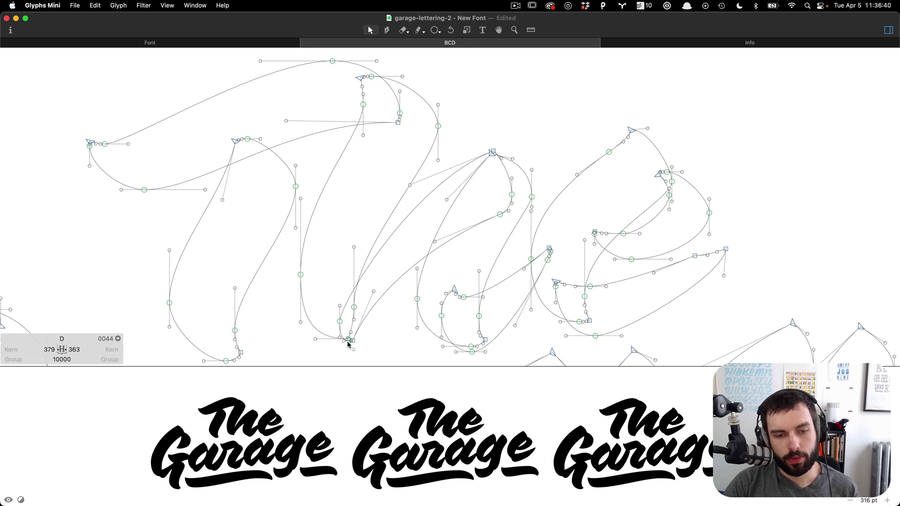
{"action": "key", "text": "t"}
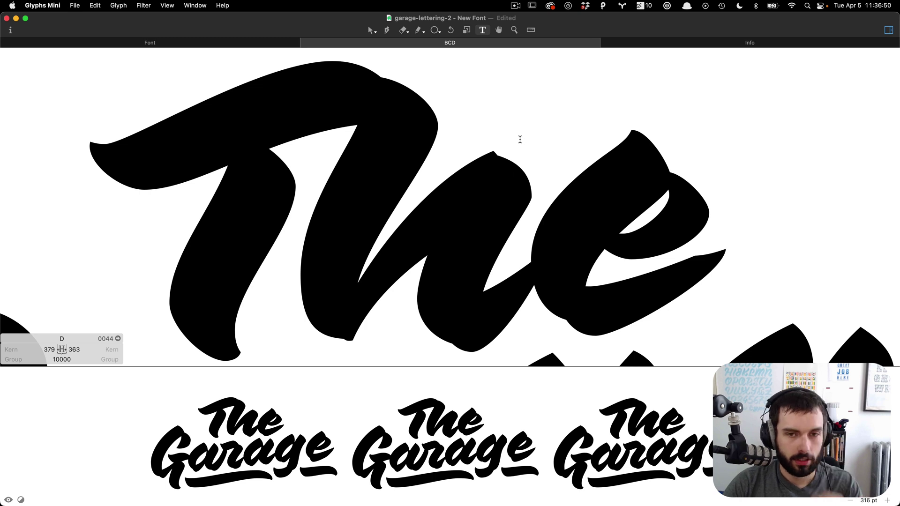
{"action": "key", "text": "Escape"}
{"action": "scroll", "coordinate": [406, 166], "scroll_direction": "up", "scroll_amount": 3}
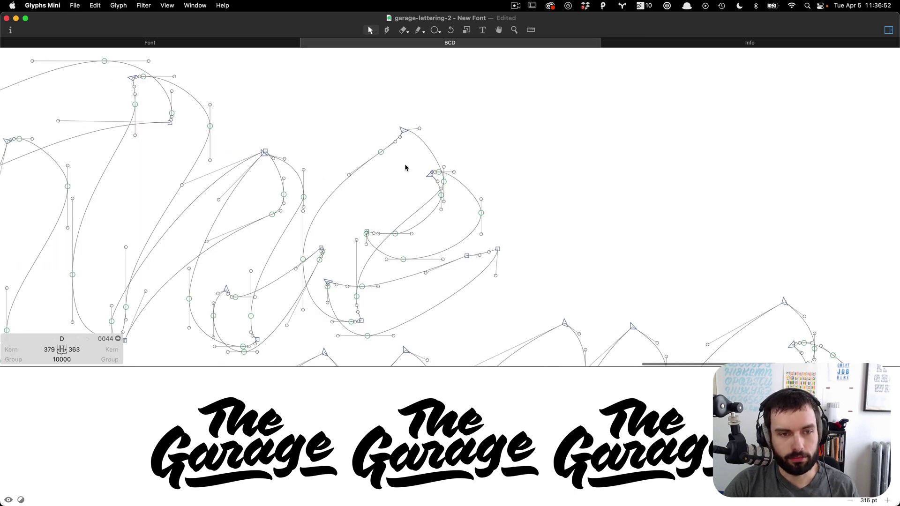
{"action": "scroll", "coordinate": [269, 93], "scroll_direction": "left", "scroll_amount": 3}
{"action": "scroll", "coordinate": [267, 95], "scroll_direction": "left", "scroll_amount": 5}
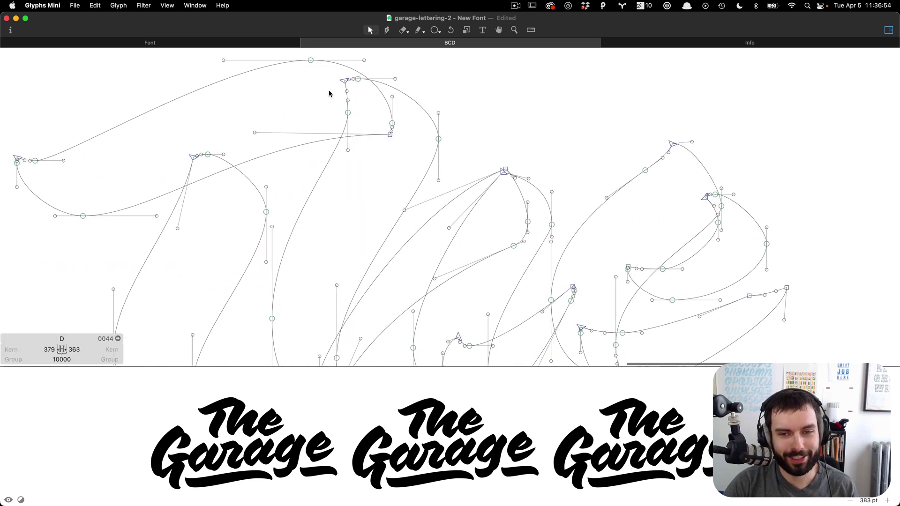
Try Remove Overlap with the T's crossbar and the h's stem contours selected in glyph D, and undo the merge.
{"action": "scroll", "coordinate": [444, 97], "scroll_direction": "up", "scroll_amount": 2}
{"action": "double_click", "coordinate": [384, 85]}
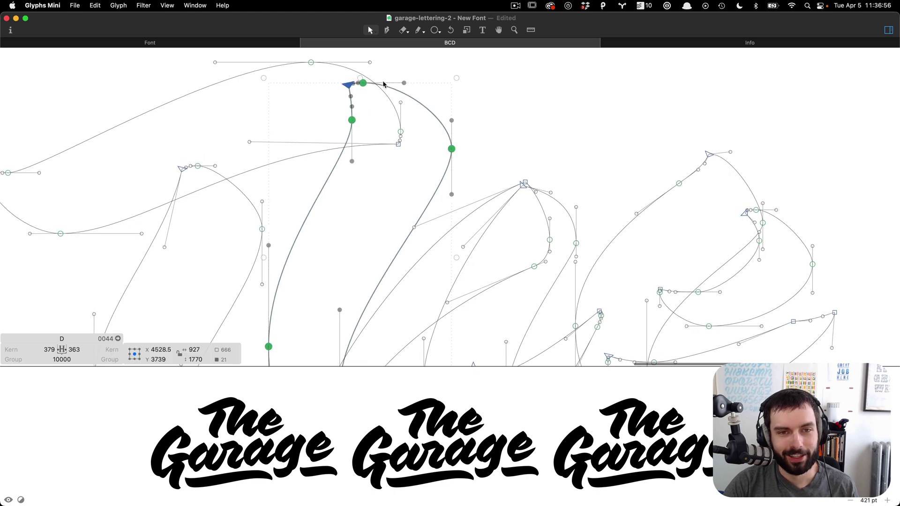
{"action": "double_click", "coordinate": [366, 74], "text": "shift"}
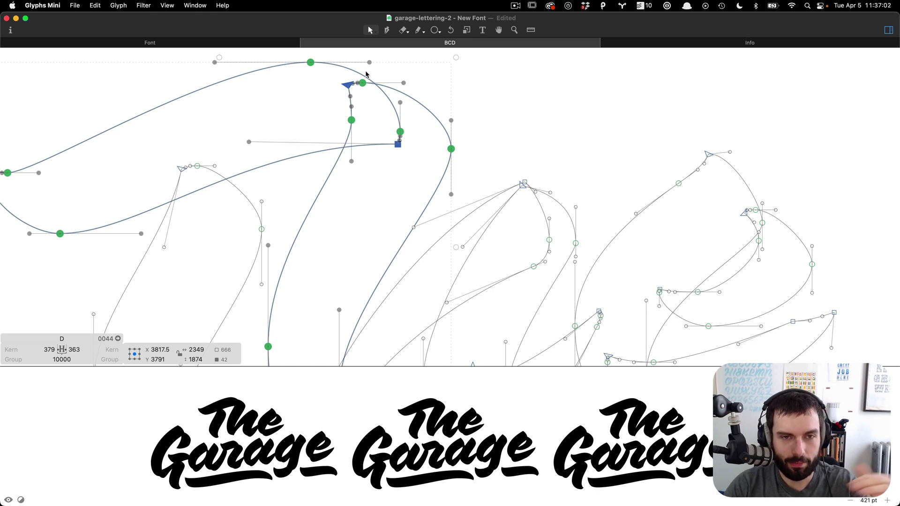
{"action": "right_click", "coordinate": [367, 89]}
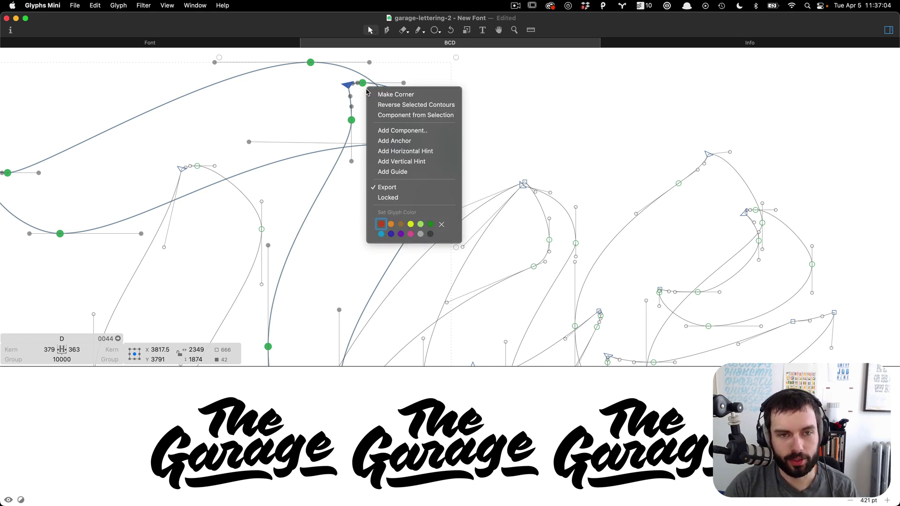
{"action": "left_click", "coordinate": [422, 115]}
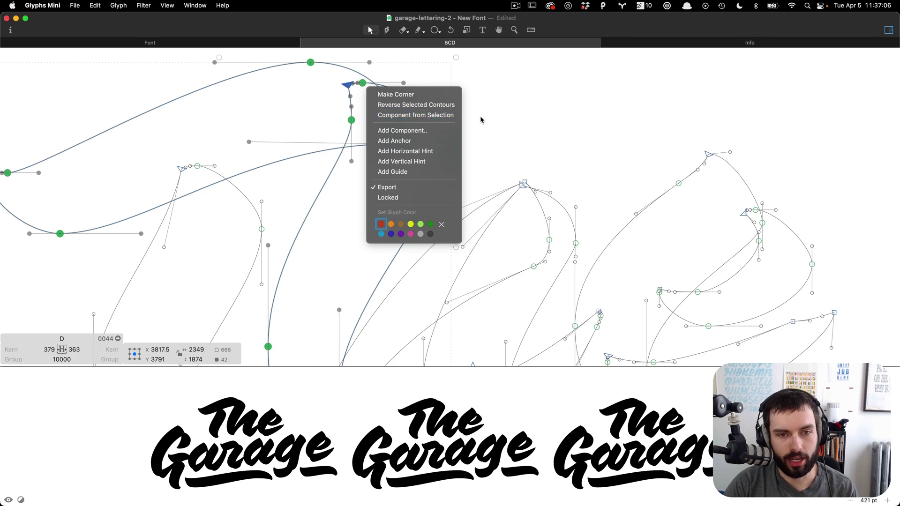
{"action": "left_click", "coordinate": [96, 5]}
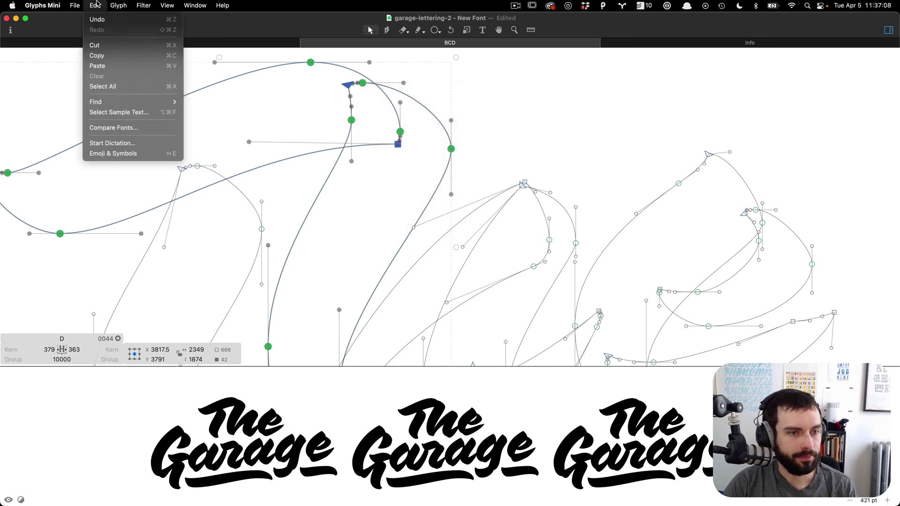
{"action": "mouse_move", "coordinate": [121, 5]}
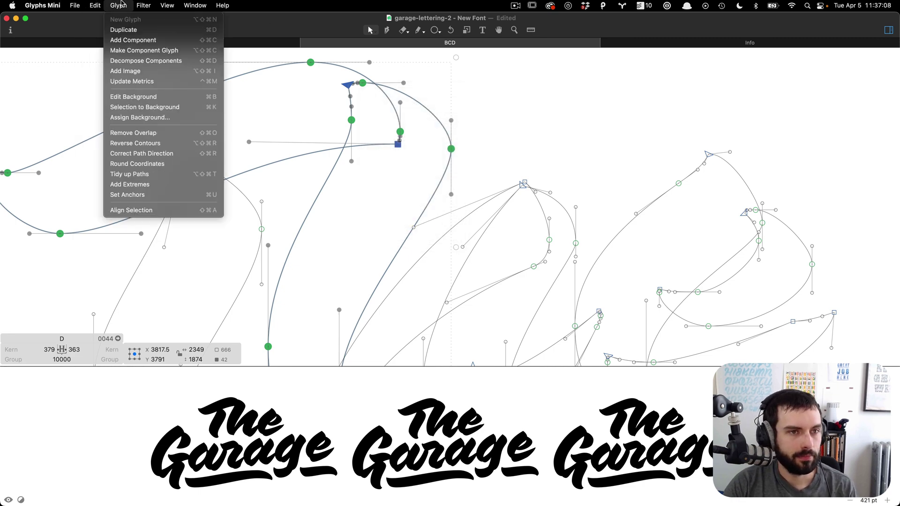
{"action": "left_click", "coordinate": [159, 135]}
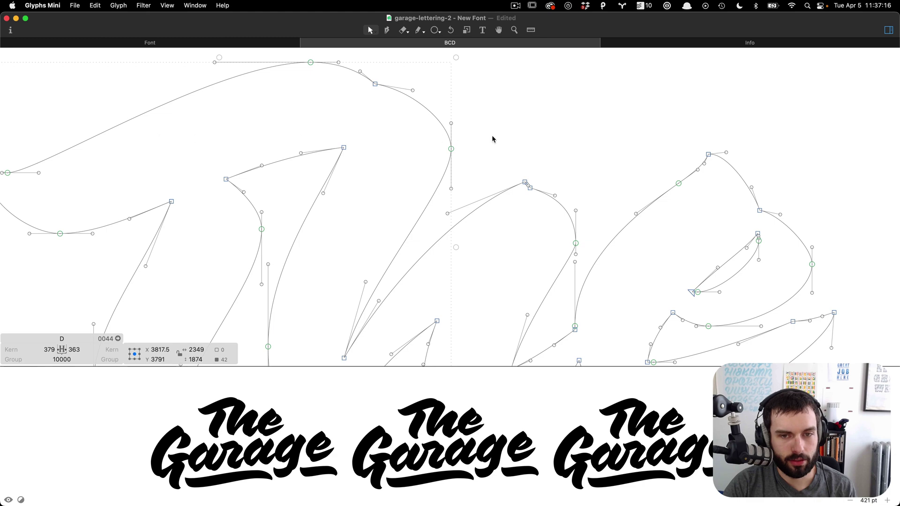
{"action": "scroll", "coordinate": [492, 141], "scroll_direction": "down", "scroll_amount": 3}
{"action": "scroll", "coordinate": [492, 141], "scroll_direction": "down", "scroll_amount": 3}
{"action": "scroll", "coordinate": [493, 140], "scroll_direction": "down", "scroll_amount": 5}
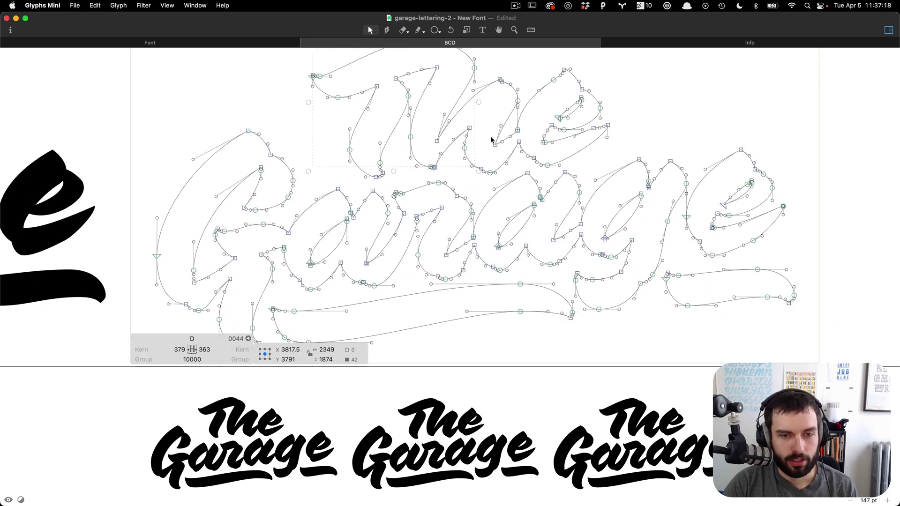
{"action": "scroll", "coordinate": [489, 129], "scroll_direction": "up", "scroll_amount": 5}
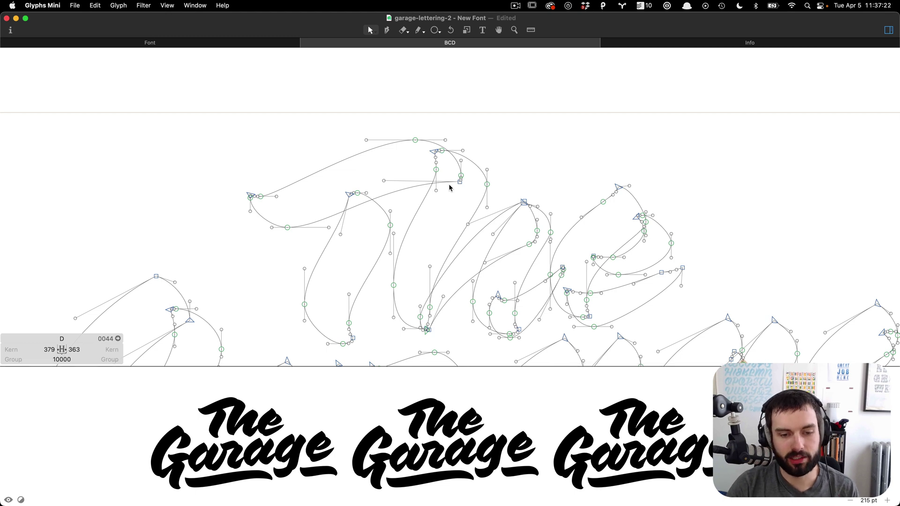
Cut with the Knife through both crossings where the T's crossbar overlaps the top of the h's stem.
{"action": "scroll", "coordinate": [450, 153], "scroll_direction": "up", "scroll_amount": 15}
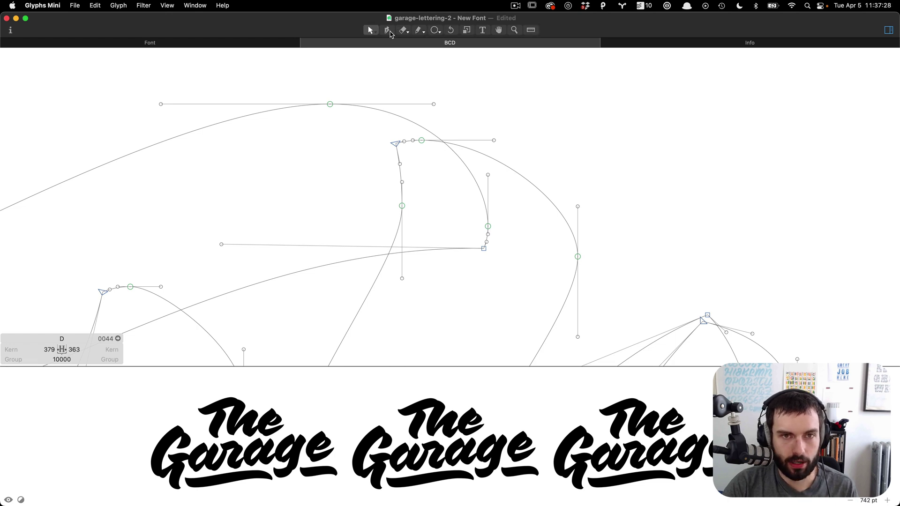
{"action": "left_click", "coordinate": [405, 32]}
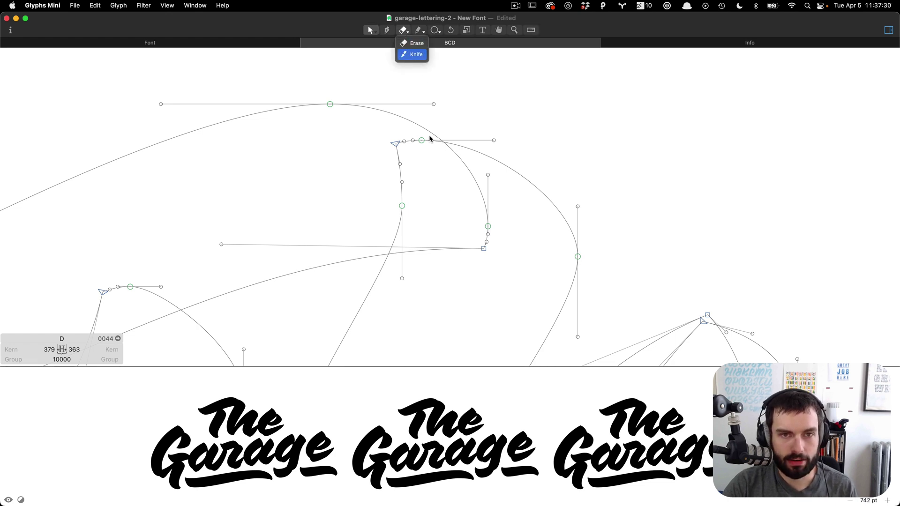
{"action": "scroll", "coordinate": [438, 171], "scroll_direction": "left", "scroll_amount": 1}
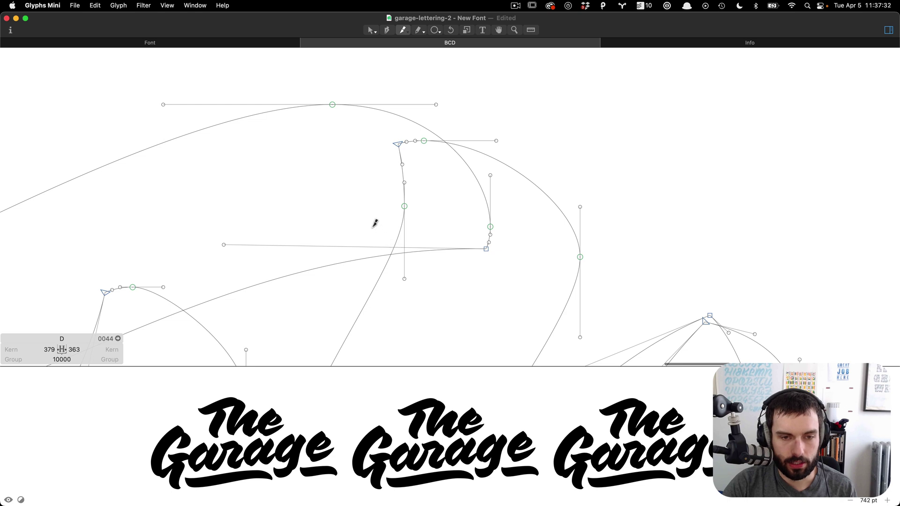
{"action": "left_click_drag", "start_coordinate": [374, 227], "coordinate": [428, 304]}
{"action": "left_click_drag", "start_coordinate": [486, 88], "coordinate": [418, 180]}
{"action": "key", "text": "v"}
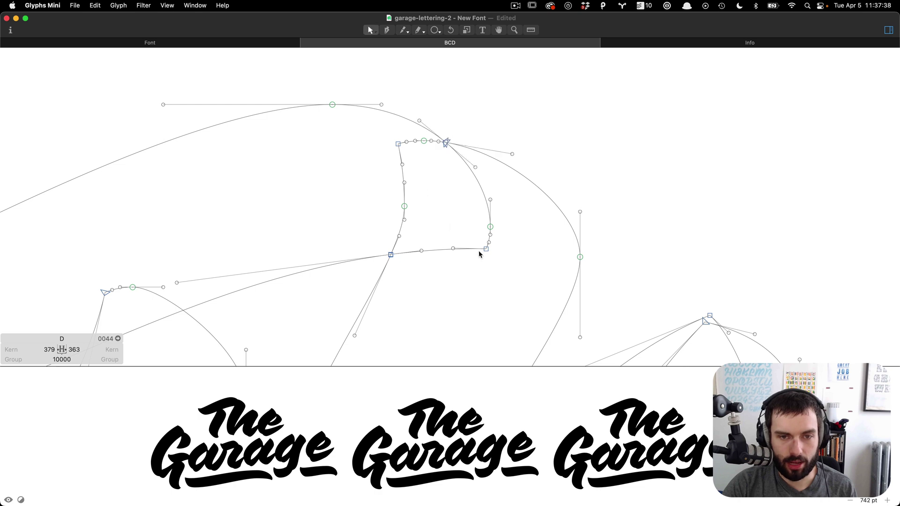
Try deleting all nodes of the cut-off overlap piece between T and h, with and without the outer handle, and undo both deletions.
{"action": "left_click_drag", "start_coordinate": [519, 282], "coordinate": [373, 131]}
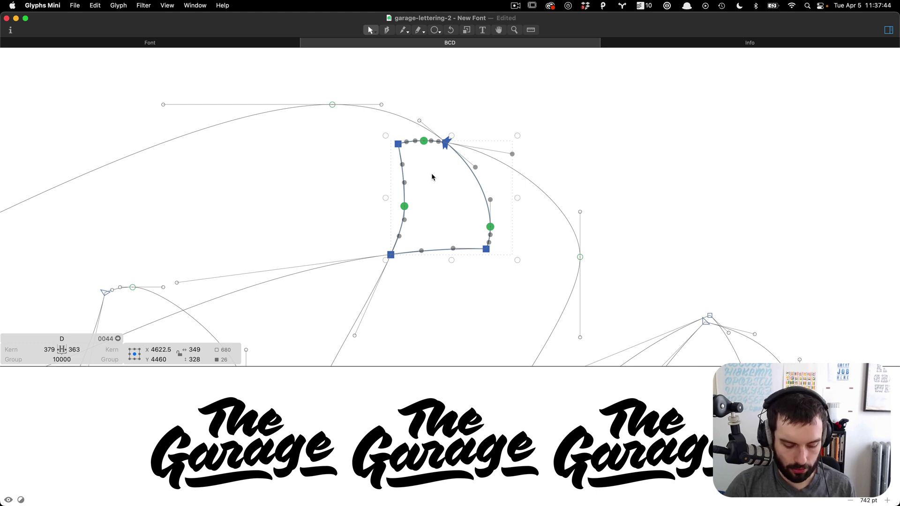
{"action": "key", "text": "Delete"}
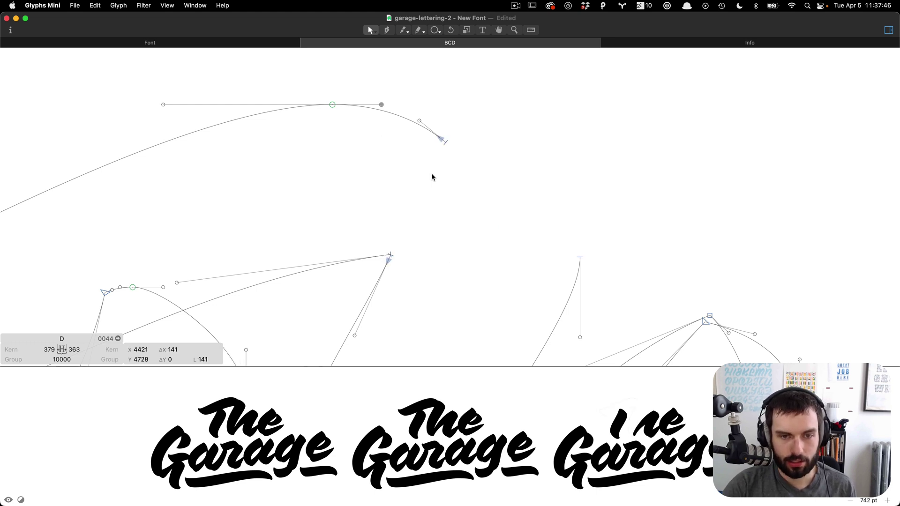
{"action": "key", "text": "super+z"}
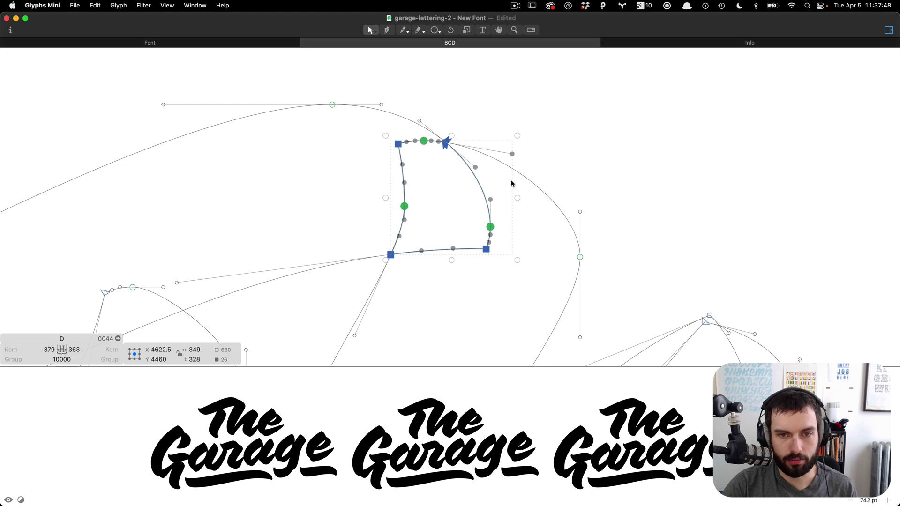
{"action": "left_click", "coordinate": [511, 154], "text": "shift"}
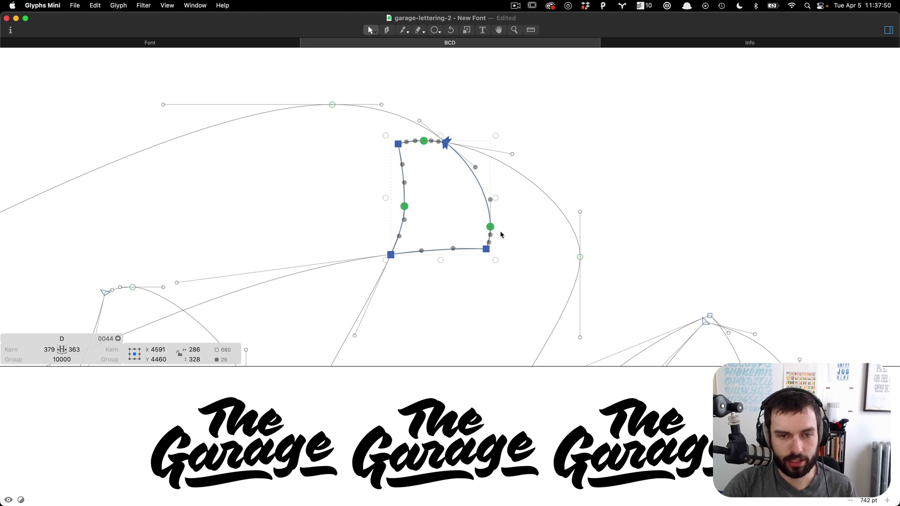
{"action": "key", "text": "Delete"}
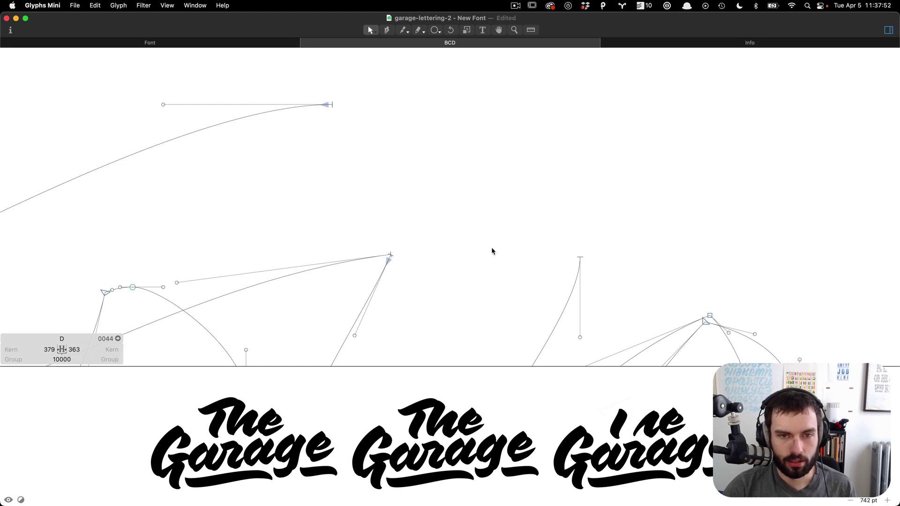
{"action": "key", "text": "super+z"}
{"action": "left_click", "coordinate": [507, 253]}
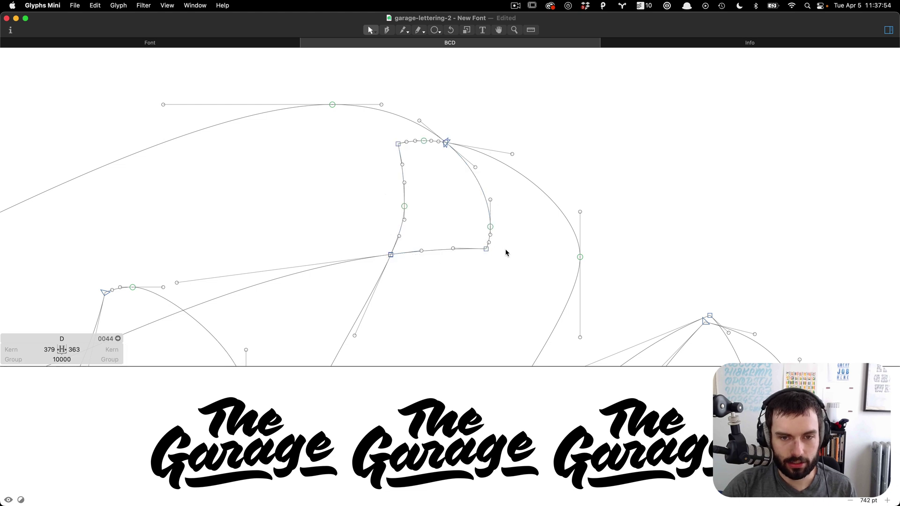
Delete the cut-off overlap piece between the T's crossbar and the h's stem, including the leftover curve stubs at both crossings.
{"action": "left_click_drag", "start_coordinate": [471, 234], "coordinate": [371, 142]}
{"action": "key", "text": "Delete"}
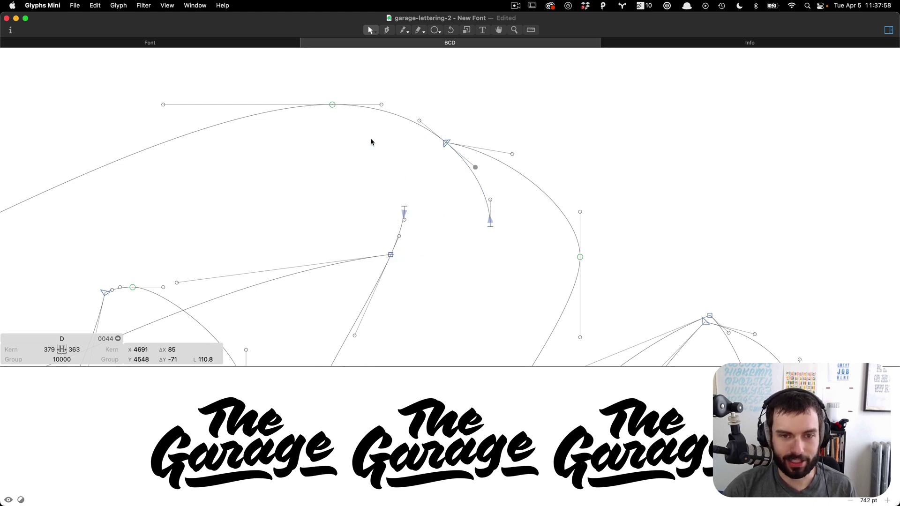
{"action": "left_click_drag", "start_coordinate": [387, 191], "coordinate": [418, 217]}
{"action": "key", "text": "Delete"}
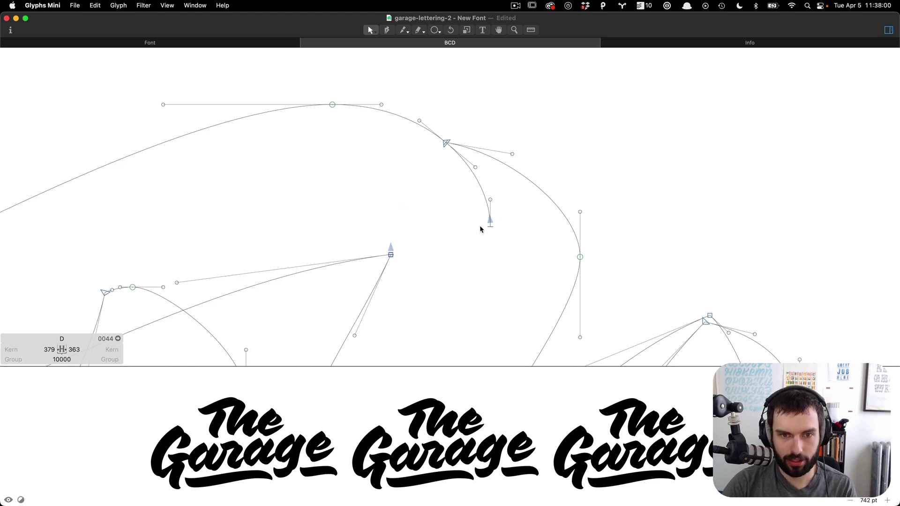
{"action": "left_click_drag", "start_coordinate": [511, 215], "coordinate": [471, 245]}
{"action": "key", "text": "Delete"}
Join the stacked open end nodes at the lower corner between the T's crossbar and the h's stem into one node at X 4448, Y 4297.
{"action": "scroll", "coordinate": [391, 259], "scroll_direction": "up", "scroll_amount": 3}
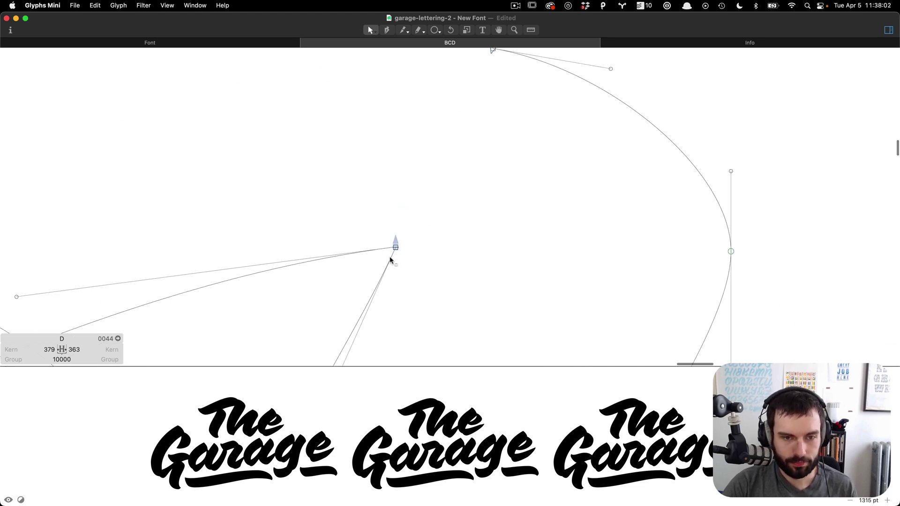
{"action": "scroll", "coordinate": [396, 255], "scroll_direction": "up", "scroll_amount": 2}
{"action": "left_click", "coordinate": [399, 261]}
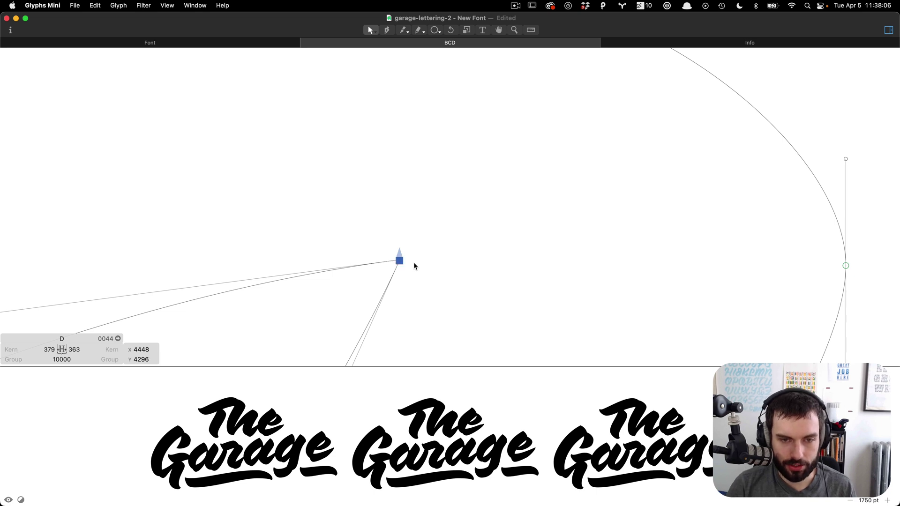
{"action": "key", "text": "super+Right"}
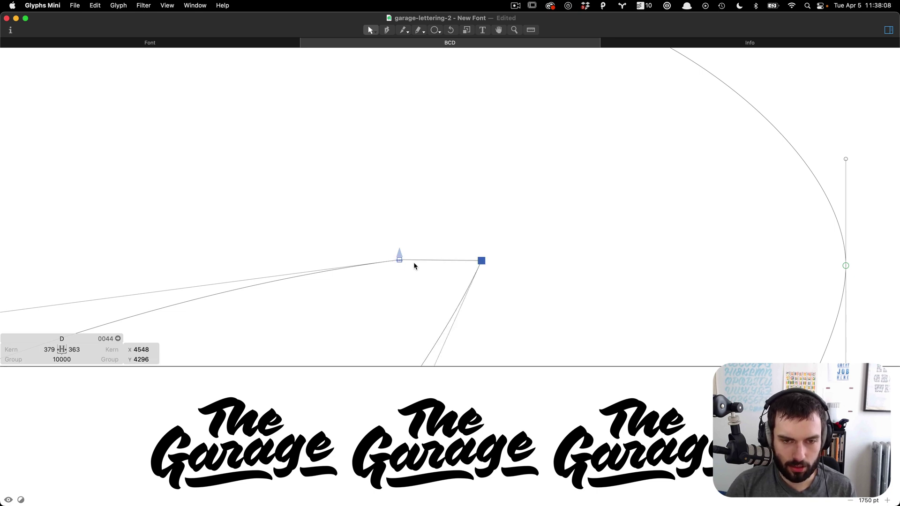
{"action": "key", "text": "super+Left"}
{"action": "key", "text": "BackSpace"}
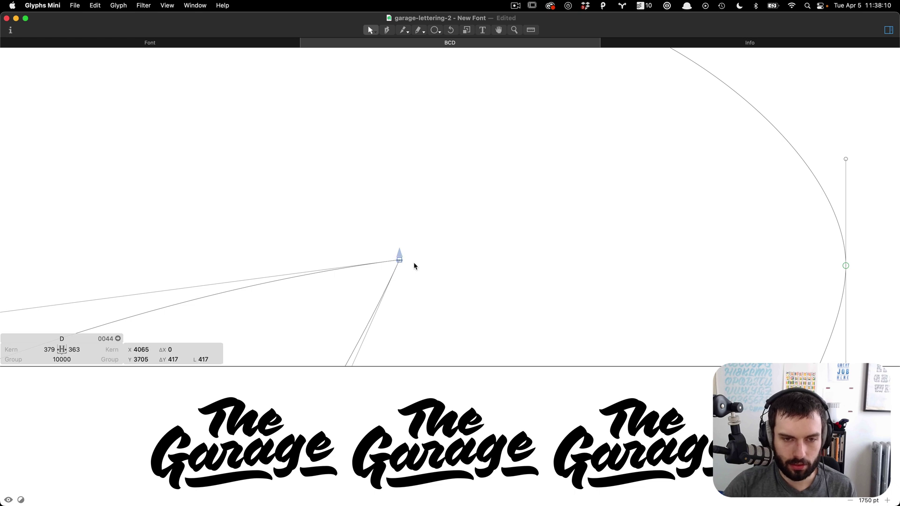
{"action": "scroll", "coordinate": [399, 265], "scroll_direction": "up", "scroll_amount": 5}
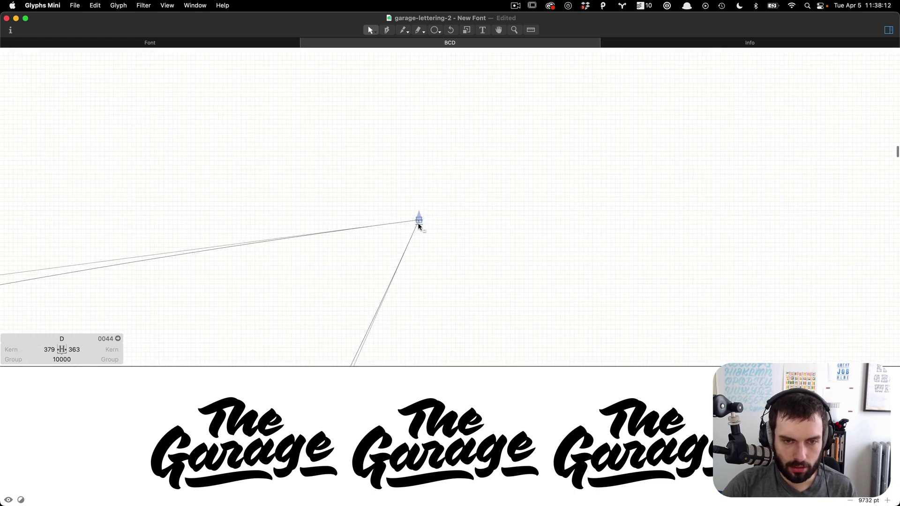
{"action": "left_click", "coordinate": [419, 226]}
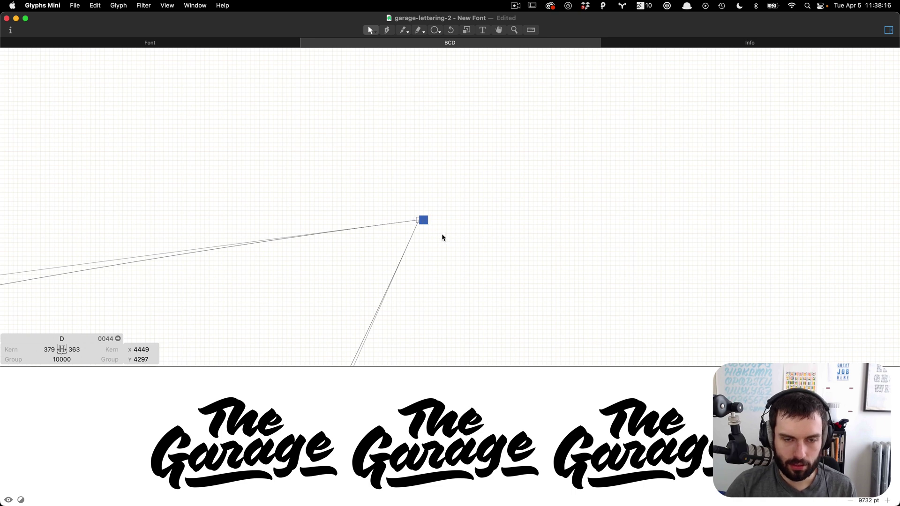
{"action": "left_click", "coordinate": [442, 235]}
{"action": "left_click", "coordinate": [421, 221]}
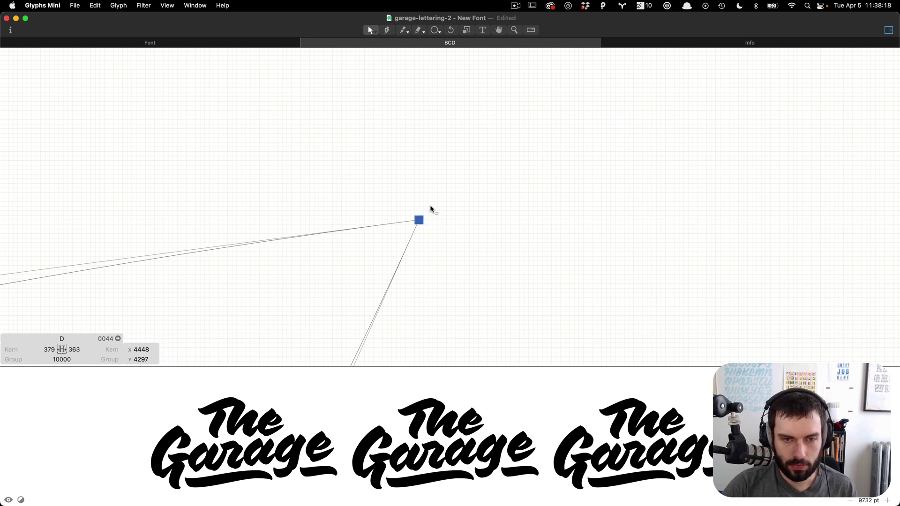
Join the stacked end nodes at the upper crossing of the T's crossbar and the h's stem at X 4606, Y 4619.
{"action": "scroll", "coordinate": [450, 241], "scroll_direction": "down", "scroll_amount": 3}
{"action": "scroll", "coordinate": [453, 245], "scroll_direction": "down", "scroll_amount": 5}
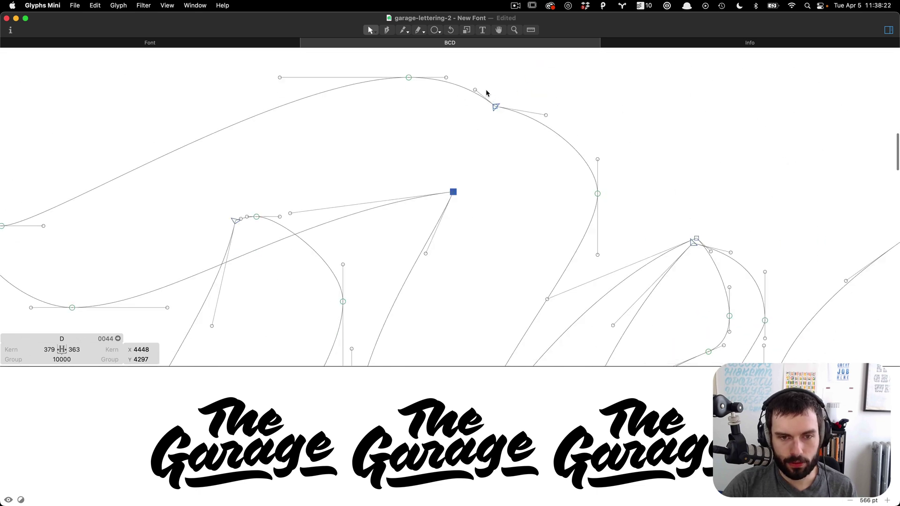
{"action": "scroll", "coordinate": [499, 90], "scroll_direction": "up", "scroll_amount": 3}
{"action": "left_click", "coordinate": [500, 108]}
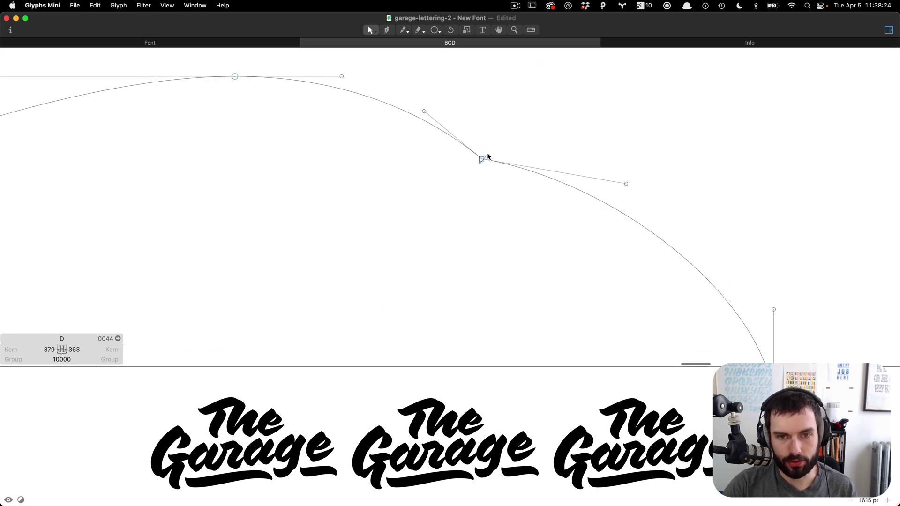
{"action": "left_click", "coordinate": [482, 160]}
{"action": "scroll", "coordinate": [488, 166], "scroll_direction": "down", "scroll_amount": 3}
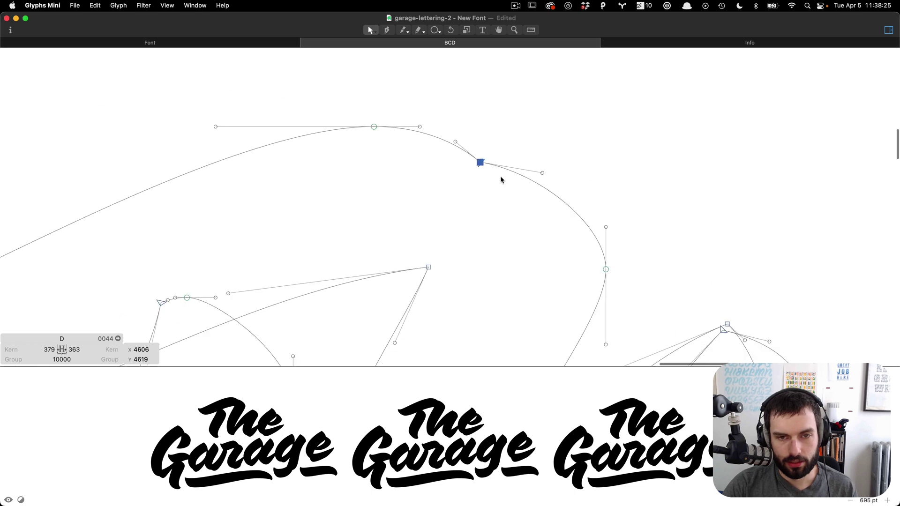
{"action": "left_click", "coordinate": [499, 204]}
{"action": "left_click", "coordinate": [480, 163]}
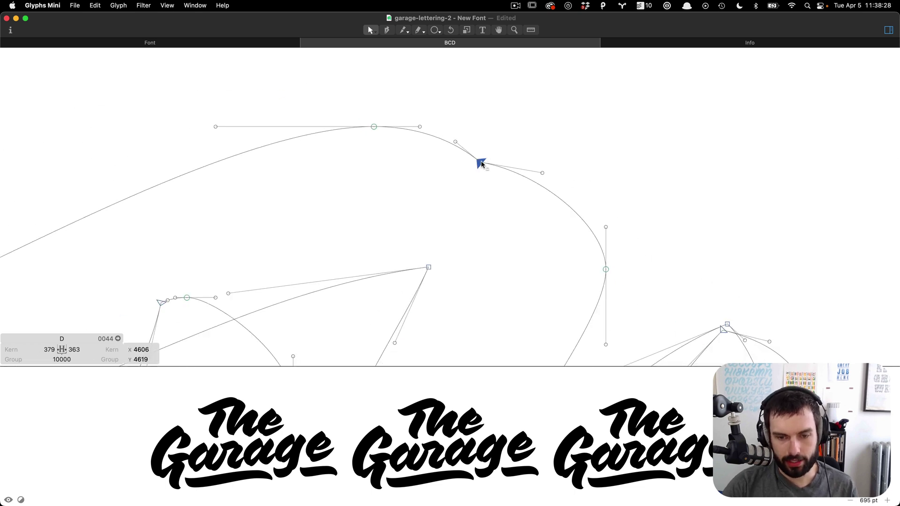
Try deleting the joined node at the upper crossing of T and h, and undo the deletion.
{"action": "key", "text": "Delete"}
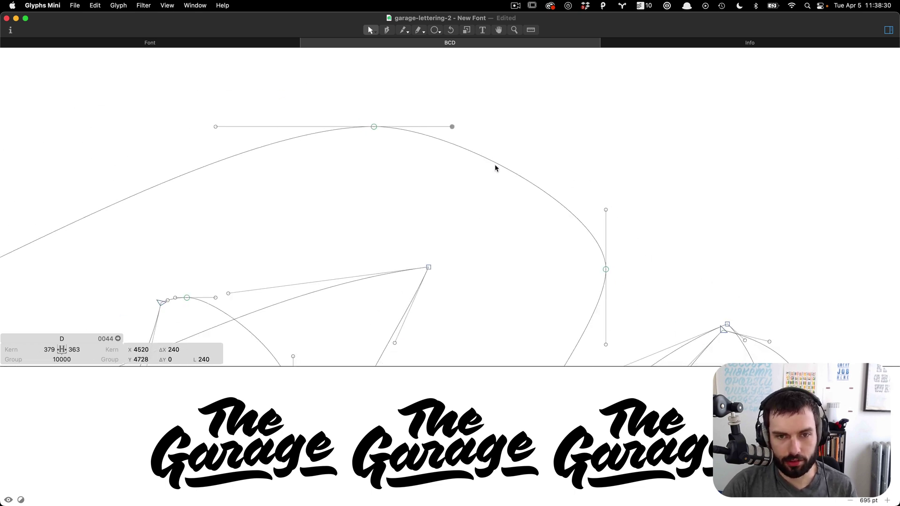
{"action": "key", "text": "super+z"}
Select all contours of the lettering in glyph D.
{"action": "scroll", "coordinate": [364, 181], "scroll_direction": "down", "scroll_amount": 4}
{"action": "scroll", "coordinate": [364, 182], "scroll_direction": "down", "scroll_amount": 2}
{"action": "key", "text": "super+a"}
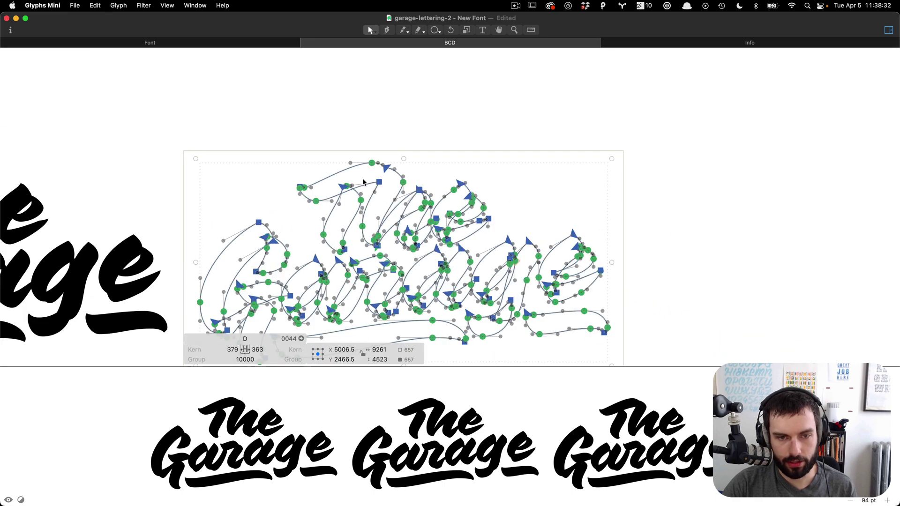
Correct the lettering's path directions, delete the corner node on the shoulder of the T's crossbar and smooth its curve, and preview it.
{"action": "key", "text": "super+shift+r"}
{"action": "scroll", "coordinate": [363, 182], "scroll_direction": "up", "scroll_amount": 5}
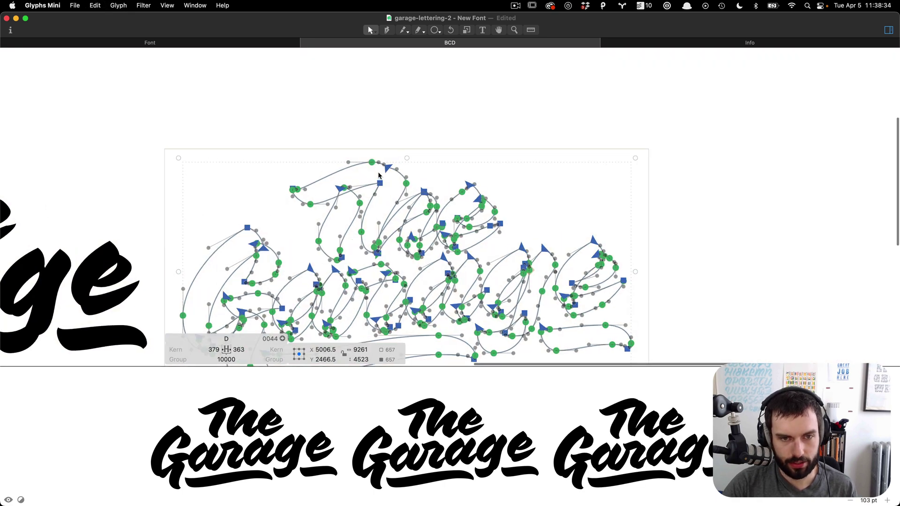
{"action": "left_click", "coordinate": [379, 176]}
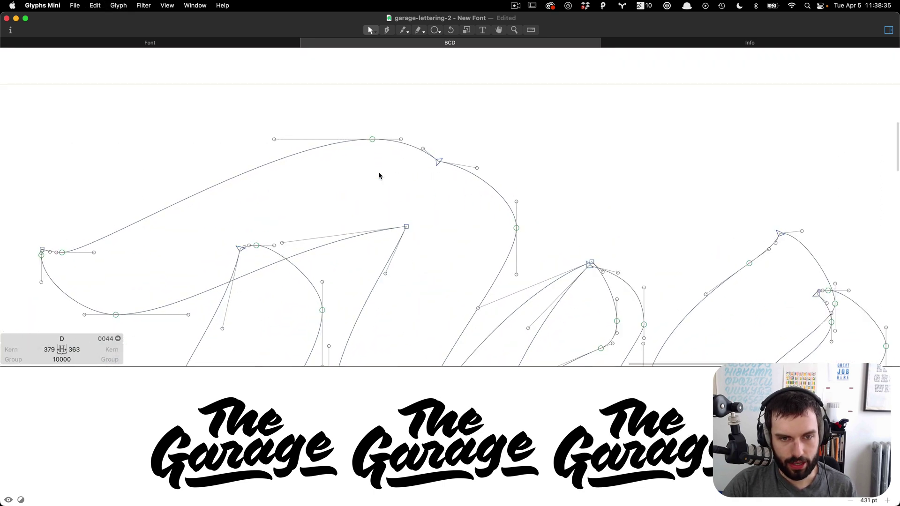
{"action": "left_click", "coordinate": [438, 162]}
{"action": "key", "text": "Delete"}
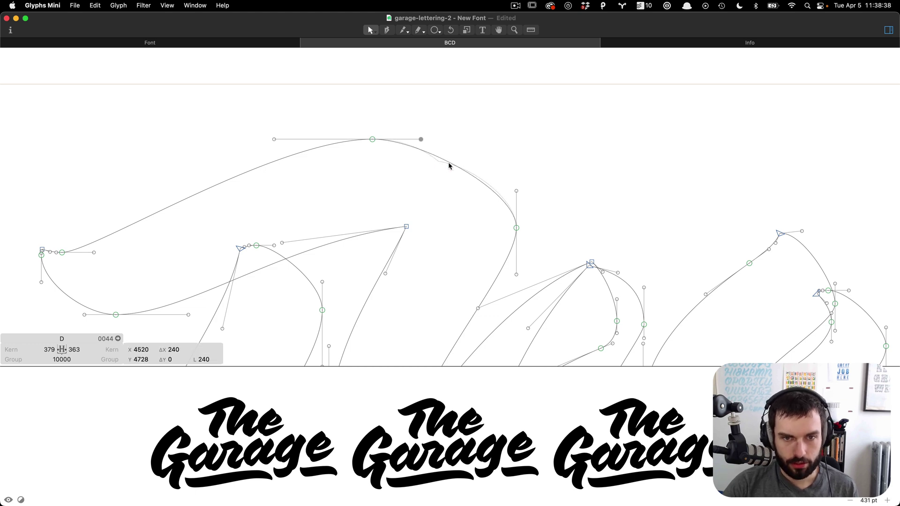
{"action": "mouse_move", "coordinate": [455, 166]}
{"action": "left_mouse_down"}
{"action": "mouse_move", "coordinate": [466, 171]}
{"action": "mouse_move", "coordinate": [458, 161]}
{"action": "left_mouse_up"}
{"action": "key", "text": "t"}
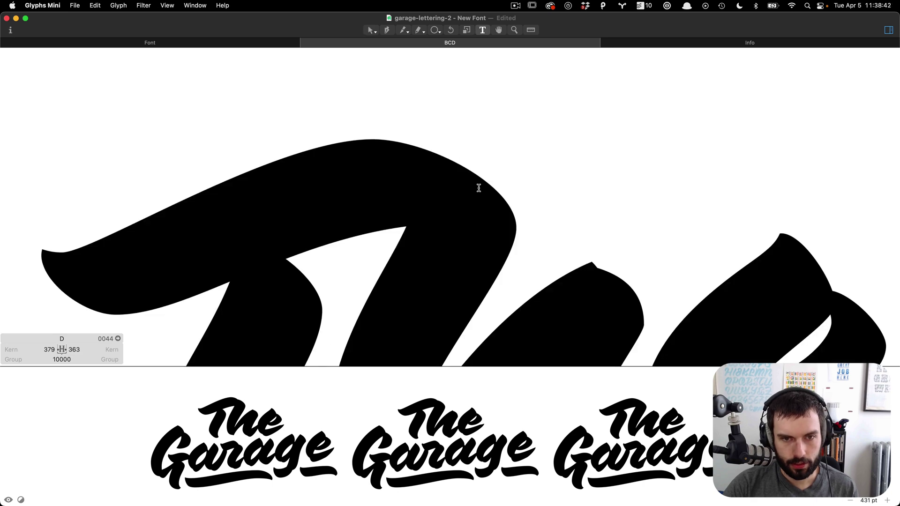
{"action": "scroll", "coordinate": [473, 188], "scroll_direction": "down", "scroll_amount": 5}
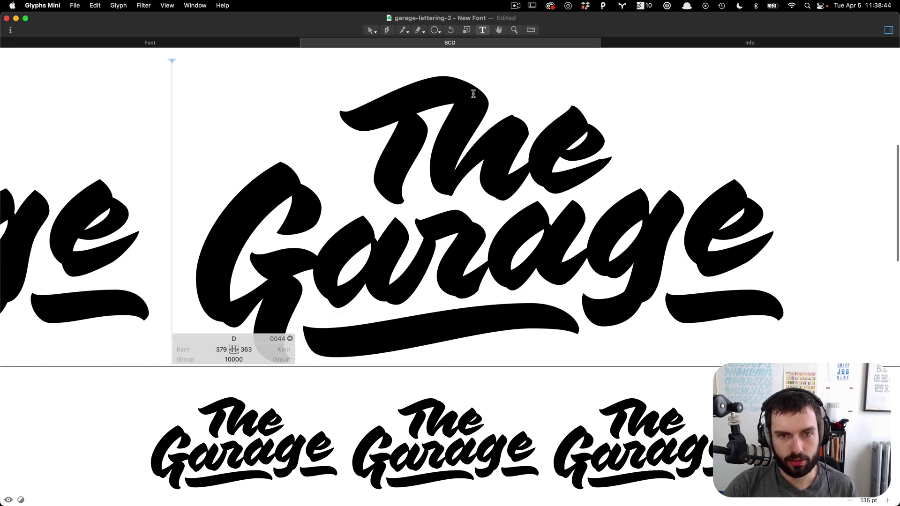
{"action": "scroll", "coordinate": [485, 101], "scroll_direction": "down", "scroll_amount": 3}
{"action": "scroll", "coordinate": [336, 124], "scroll_direction": "left", "scroll_amount": 3}
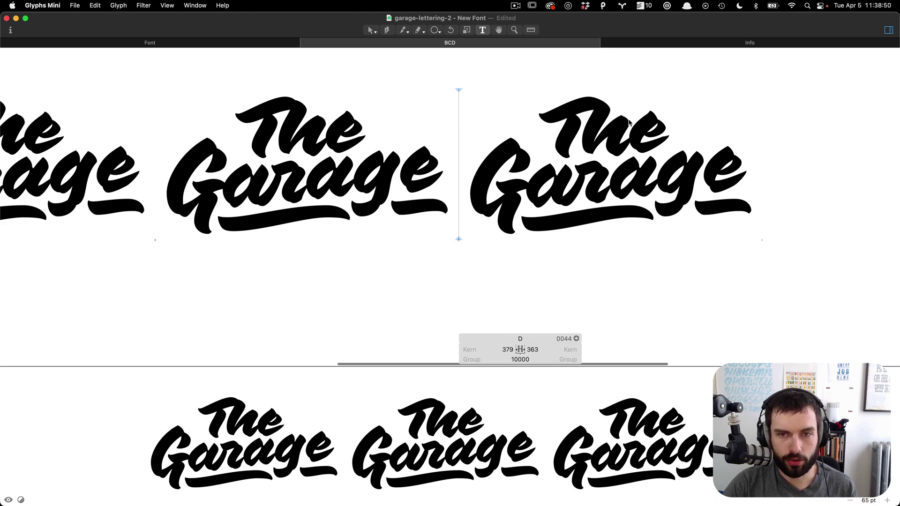
Align the bottom corner node of the h's first stem in "The" with the overlapping stroke's bottom node and preview the fill.
{"action": "scroll", "coordinate": [580, 157], "scroll_direction": "up", "scroll_amount": 5}
{"action": "scroll", "coordinate": [579, 150], "scroll_direction": "up", "scroll_amount": 3}
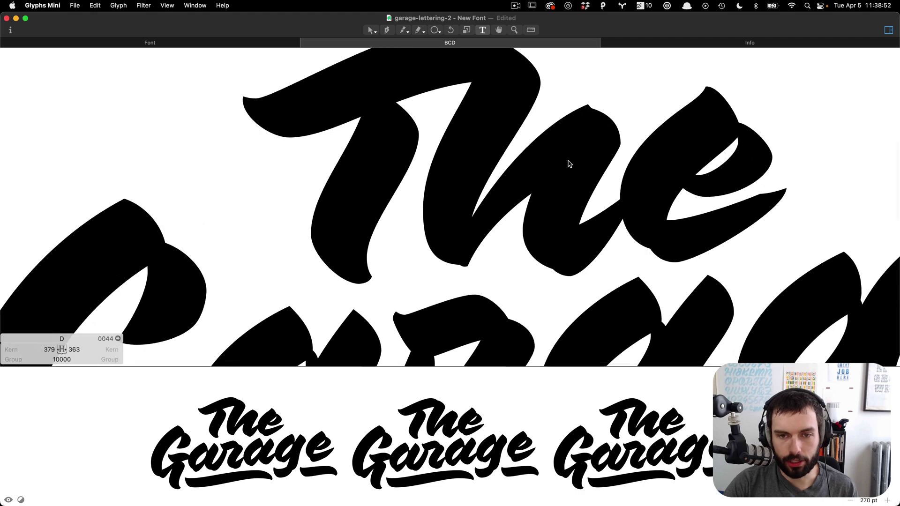
{"action": "double_click", "coordinate": [568, 162]}
{"action": "scroll", "coordinate": [141, 281], "scroll_direction": "right", "scroll_amount": 5}
{"action": "scroll", "coordinate": [184, 261], "scroll_direction": "up", "scroll_amount": 8}
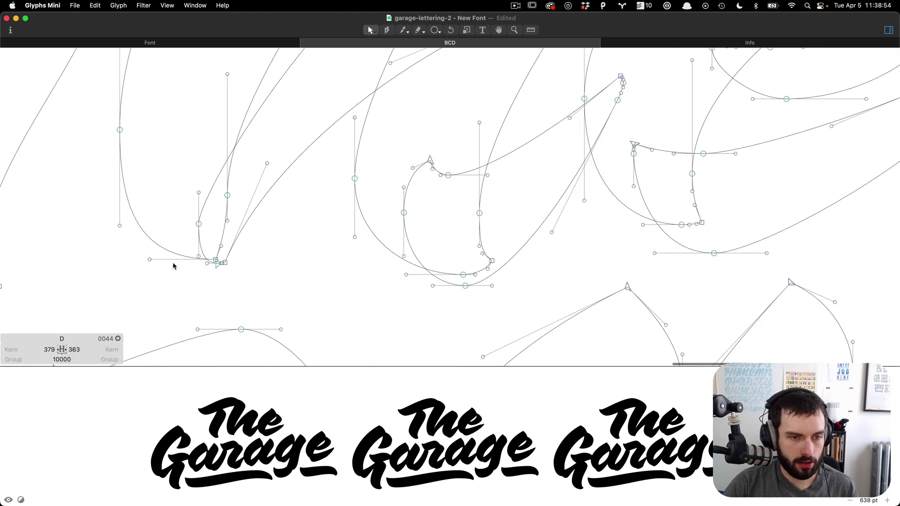
{"action": "scroll", "coordinate": [287, 261], "scroll_direction": "up", "scroll_amount": 3}
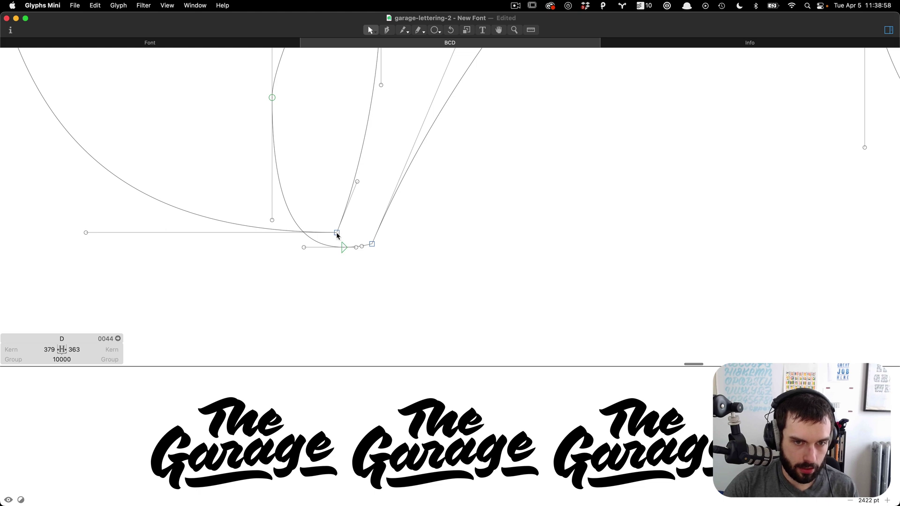
{"action": "left_click_drag", "start_coordinate": [337, 233], "coordinate": [343, 248]}
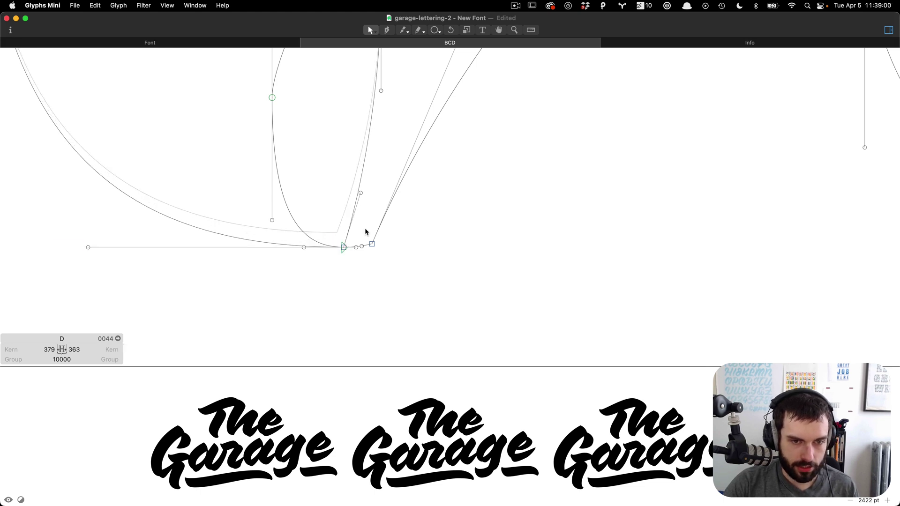
{"action": "key", "text": "t"}
{"action": "scroll", "coordinate": [349, 245], "scroll_direction": "down", "scroll_amount": 3}
{"action": "scroll", "coordinate": [349, 245], "scroll_direction": "down", "scroll_amount": 5}
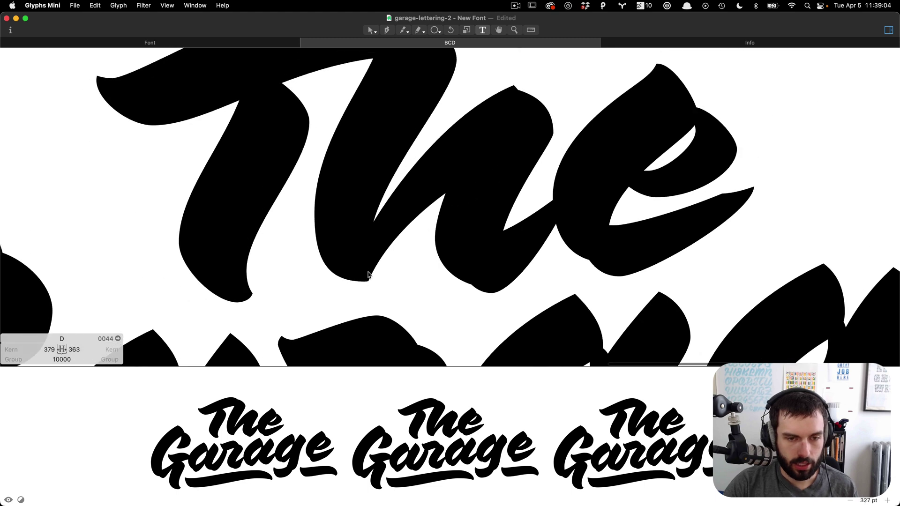
{"action": "scroll", "coordinate": [373, 256], "scroll_direction": "up", "scroll_amount": 2}
{"action": "scroll", "coordinate": [374, 275], "scroll_direction": "down", "scroll_amount": 3}
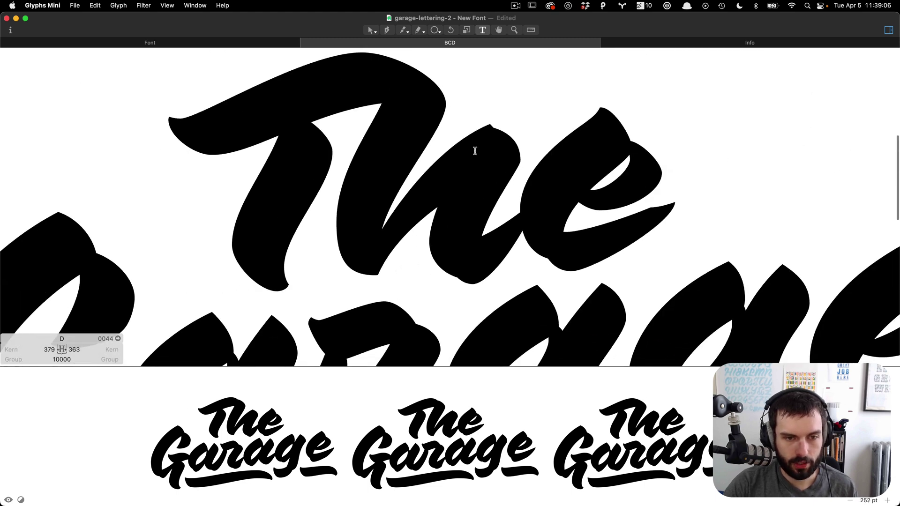
Move the start node at the peak of the h's arch onto the neighbouring stroke's corner node and preview the join.
{"action": "key", "text": "v"}
{"action": "scroll", "coordinate": [317, 121], "scroll_direction": "up", "scroll_amount": 5}
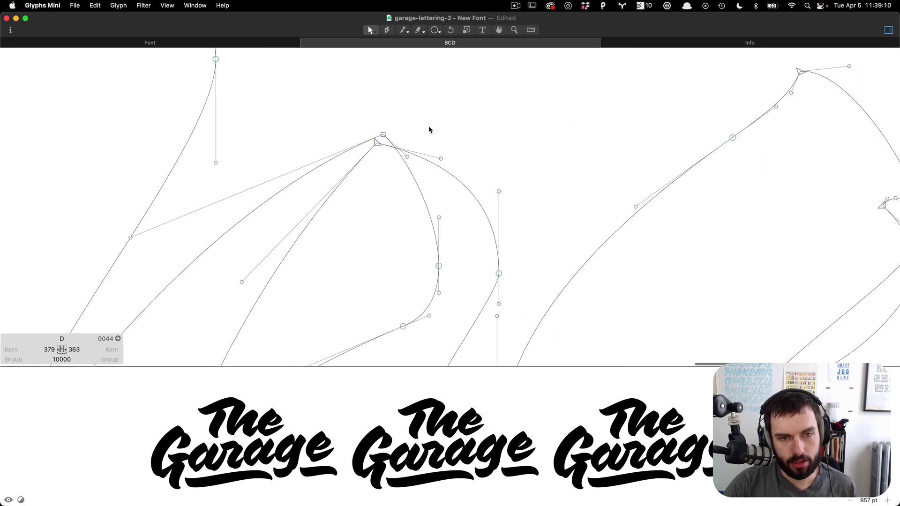
{"action": "left_click_drag", "start_coordinate": [378, 145], "coordinate": [381, 139]}
{"action": "scroll", "coordinate": [481, 133], "scroll_direction": "down", "scroll_amount": 1}
{"action": "scroll", "coordinate": [481, 133], "scroll_direction": "down", "scroll_amount": 3}
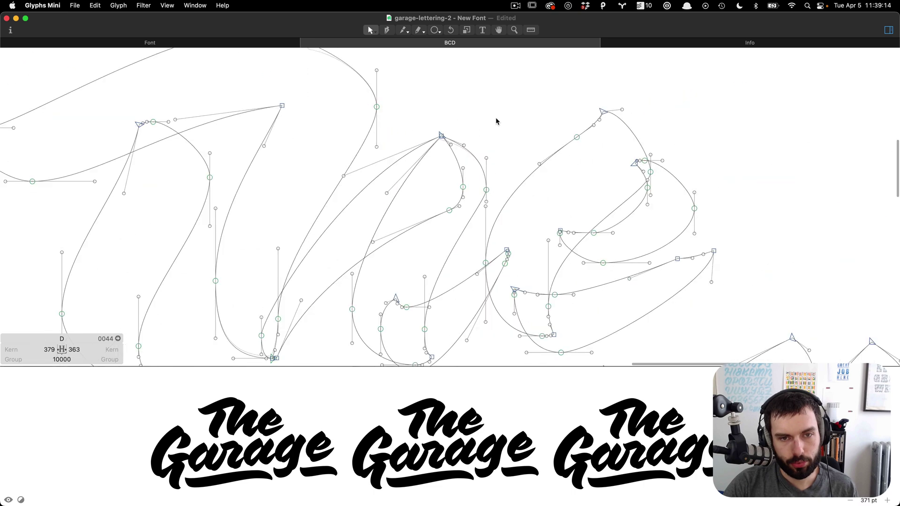
{"action": "key", "text": "t"}
{"action": "scroll", "coordinate": [495, 119], "scroll_direction": "down", "scroll_amount": 2}
{"action": "scroll", "coordinate": [489, 211], "scroll_direction": "up", "scroll_amount": 1}
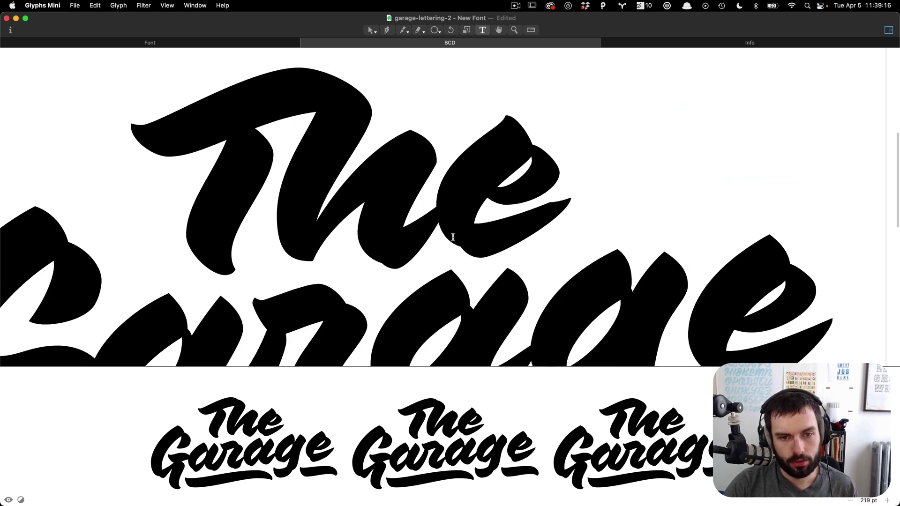
Lower the bottom curve node of the h's second stem to meet the exit stroke's lowest node, and preview the join.
{"action": "key", "text": "v"}
{"action": "scroll", "coordinate": [402, 265], "scroll_direction": "up", "scroll_amount": 3}
{"action": "scroll", "coordinate": [415, 258], "scroll_direction": "up", "scroll_amount": 4}
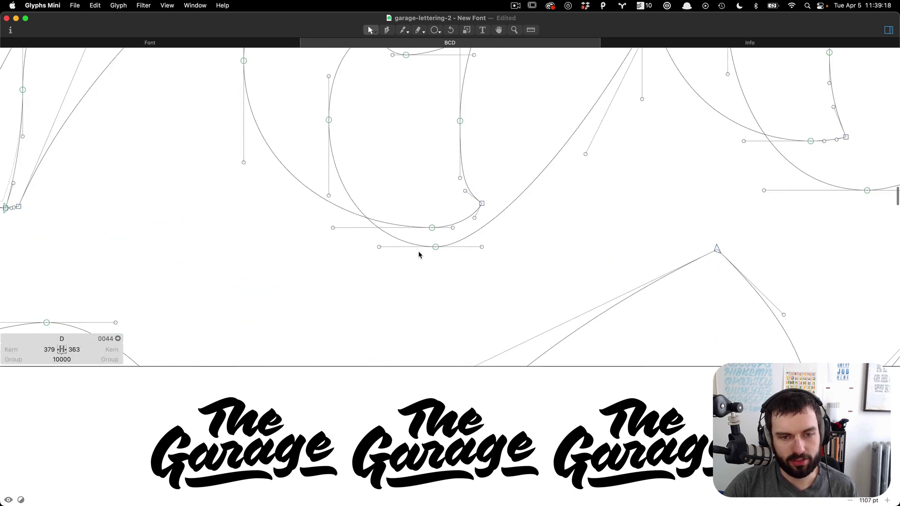
{"action": "left_click_drag", "start_coordinate": [432, 228], "coordinate": [432, 240]}
{"action": "scroll", "coordinate": [384, 220], "scroll_direction": "down", "scroll_amount": 3}
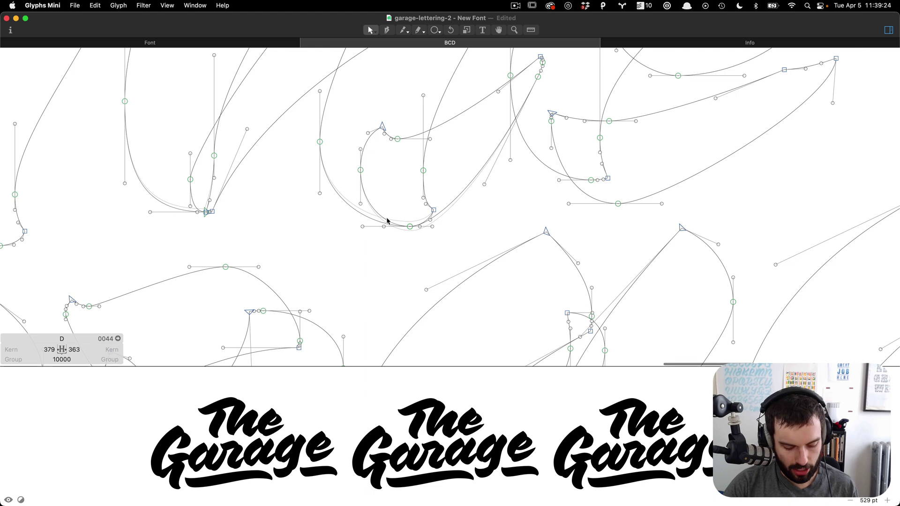
{"action": "key", "text": "t"}
{"action": "scroll", "coordinate": [478, 170], "scroll_direction": "down", "scroll_amount": 2}
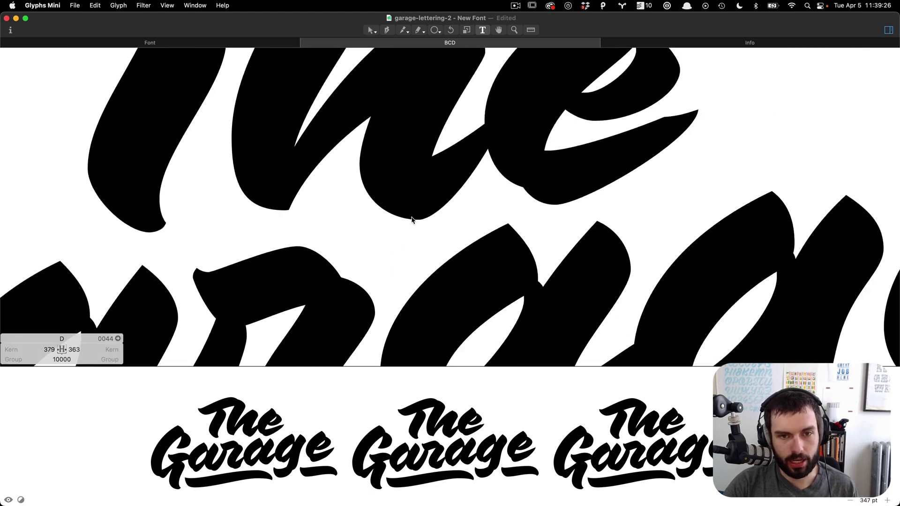
{"action": "scroll", "coordinate": [469, 248], "scroll_direction": "up", "scroll_amount": 3}
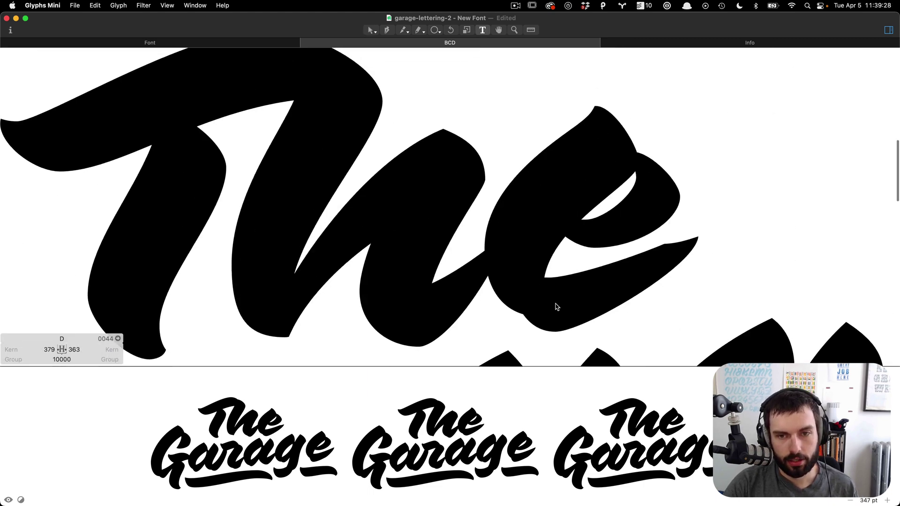
Align the bowl's bottom node with the exit stroke's on the final e of "Garage", pull the overlapping curve inside the outline, and preview it.
{"action": "scroll", "coordinate": [555, 303], "scroll_direction": "up", "scroll_amount": 3}
{"action": "key", "text": "v"}
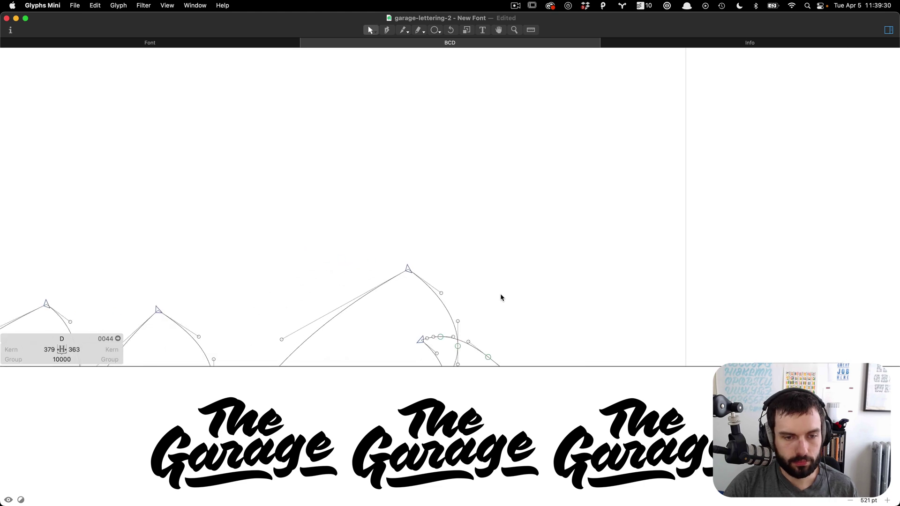
{"action": "scroll", "coordinate": [501, 297], "scroll_direction": "down", "scroll_amount": 5}
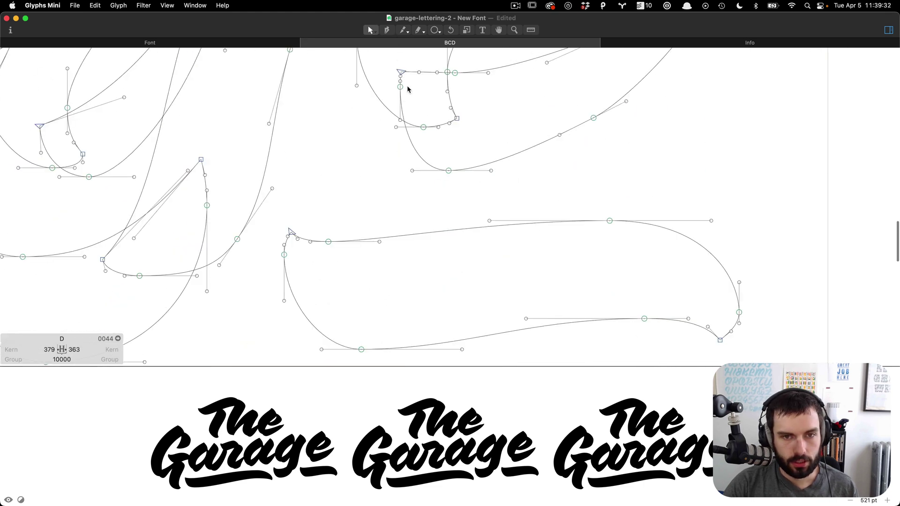
{"action": "scroll", "coordinate": [412, 98], "scroll_direction": "up", "scroll_amount": 10}
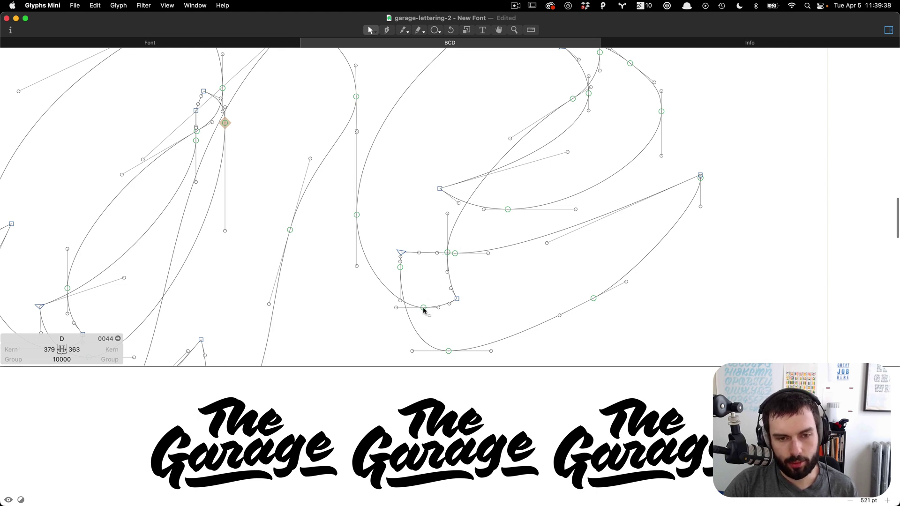
{"action": "left_click_drag", "start_coordinate": [423, 310], "coordinate": [449, 354]}
{"action": "left_click", "coordinate": [424, 328]}
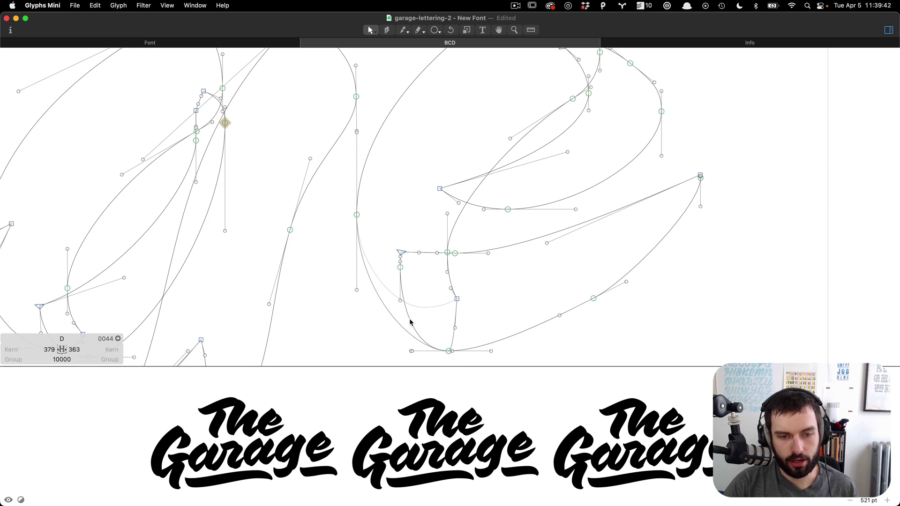
{"action": "left_click_drag", "start_coordinate": [411, 323], "coordinate": [422, 321]}
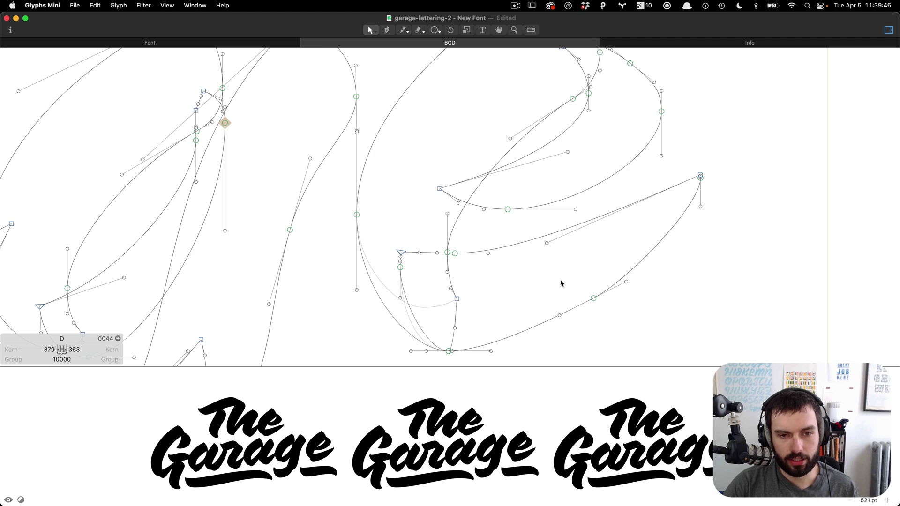
{"action": "scroll", "coordinate": [560, 285], "scroll_direction": "up", "scroll_amount": 5}
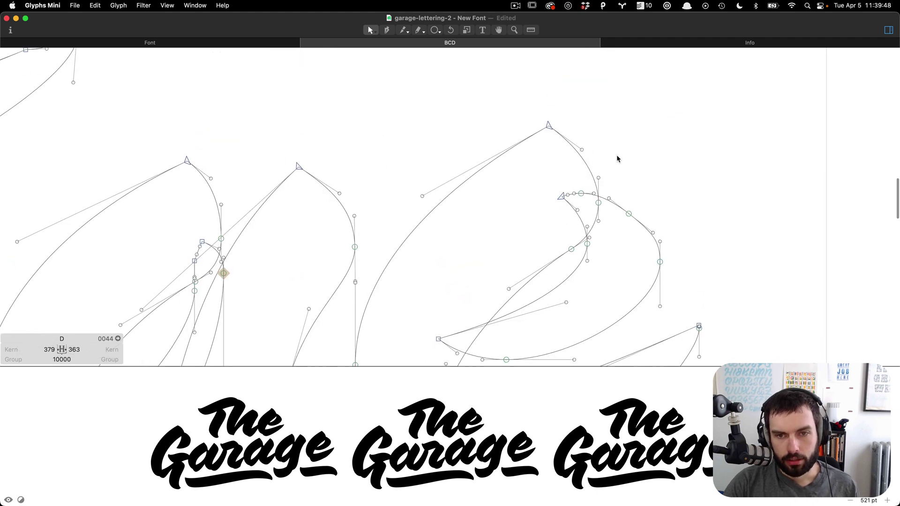
{"action": "scroll", "coordinate": [617, 156], "scroll_direction": "right", "scroll_amount": 1}
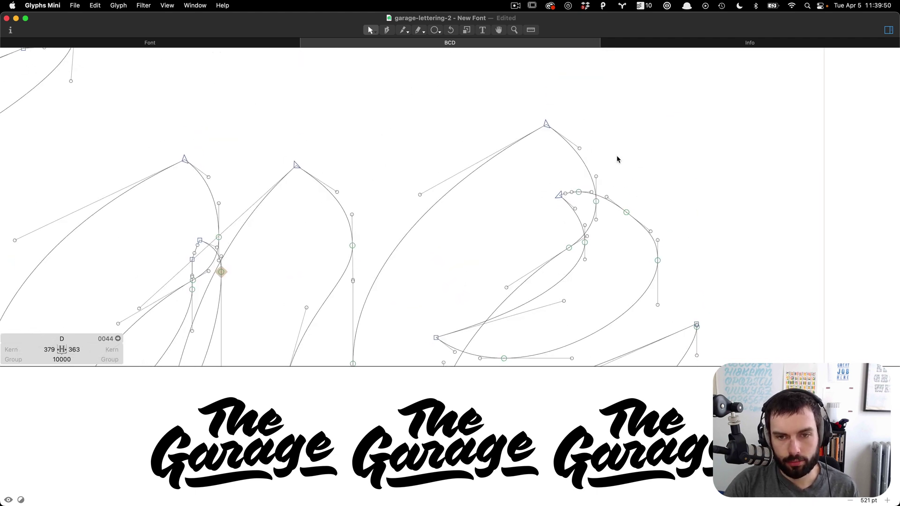
{"action": "key", "text": "t"}
{"action": "scroll", "coordinate": [617, 155], "scroll_direction": "down", "scroll_amount": 5}
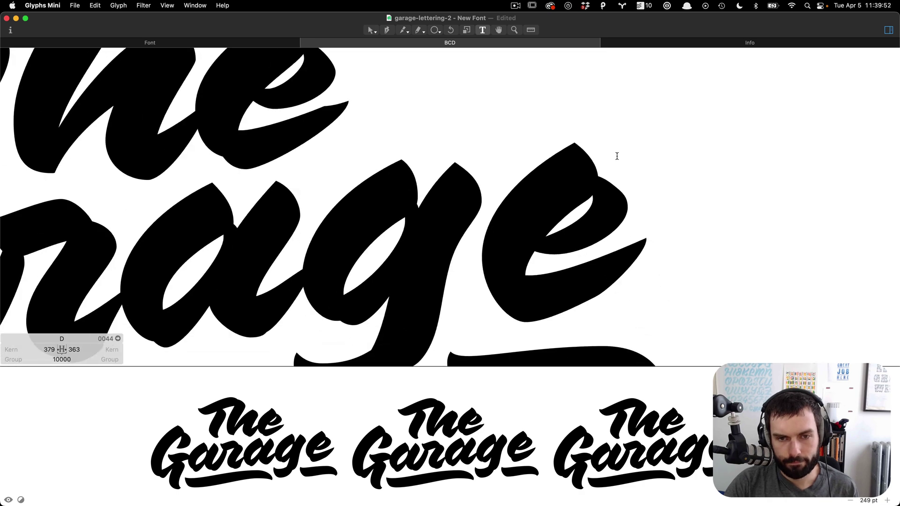
{"action": "scroll", "coordinate": [223, 183], "scroll_direction": "up", "scroll_amount": 5}
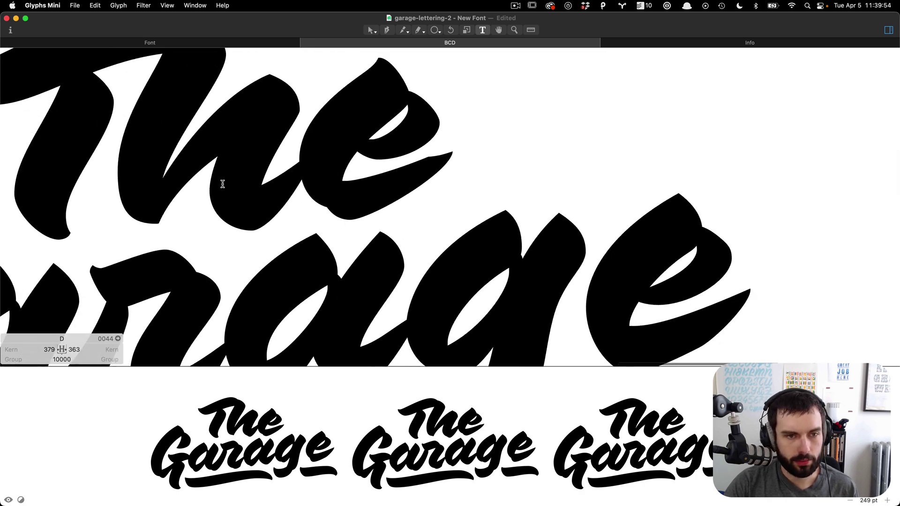
Align the bowl's bottom node with the lower stroke's on the e of "The", move its corner node to about X 6109, Y 2970, and preview it.
{"action": "key", "text": "Escape"}
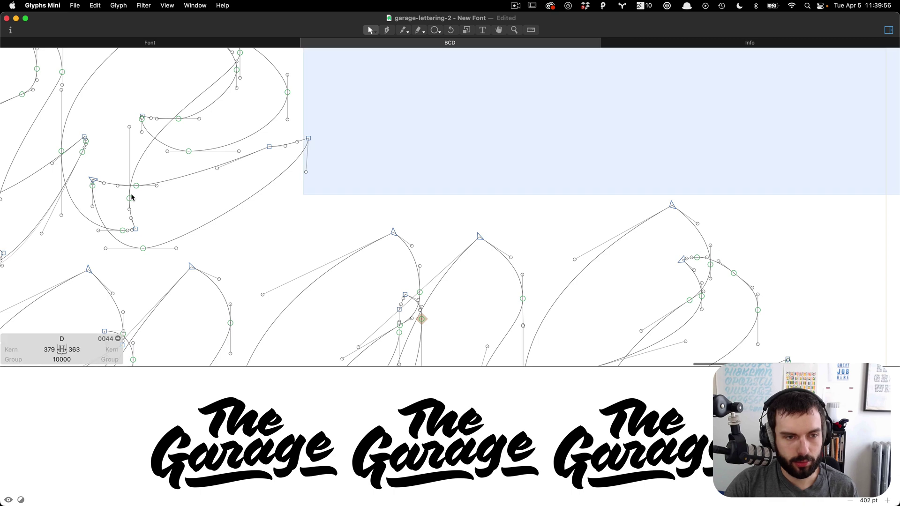
{"action": "scroll", "coordinate": [134, 202], "scroll_direction": "left", "scroll_amount": 3}
{"action": "scroll", "coordinate": [160, 207], "scroll_direction": "up", "scroll_amount": 5}
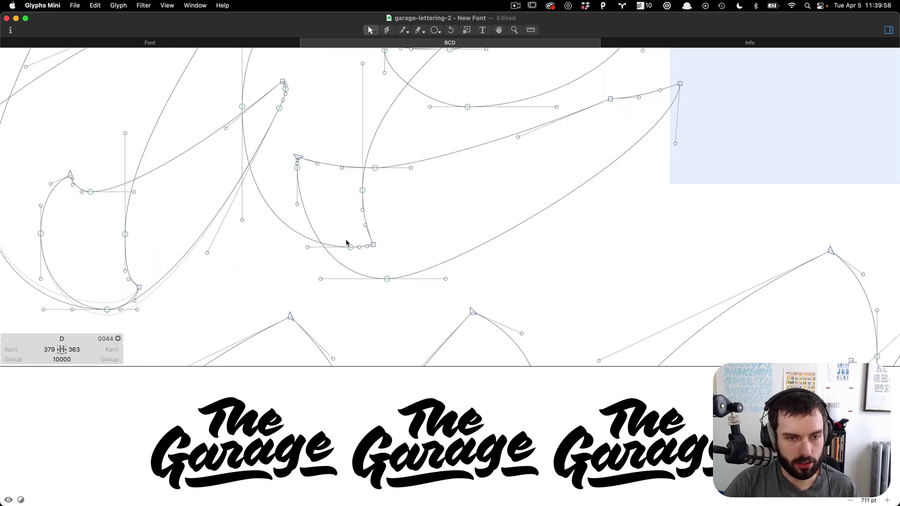
{"action": "left_click_drag", "start_coordinate": [387, 239], "coordinate": [406, 247]}
{"action": "left_click", "coordinate": [411, 301]}
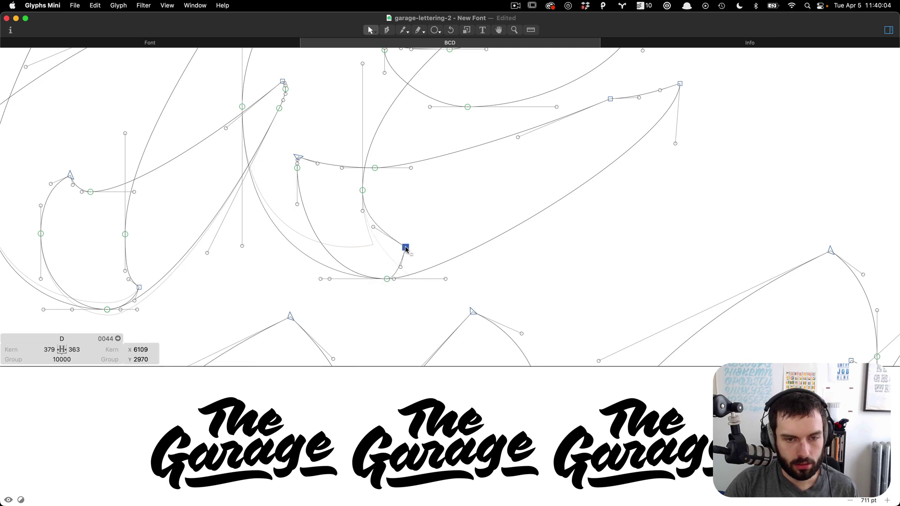
{"action": "left_click", "coordinate": [422, 209]}
{"action": "scroll", "coordinate": [422, 209], "scroll_direction": "up", "scroll_amount": 5}
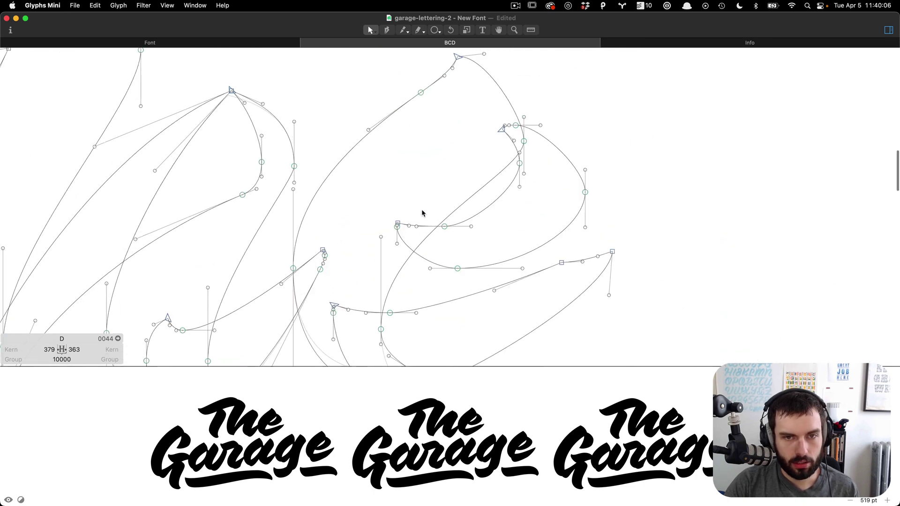
{"action": "key", "text": "t"}
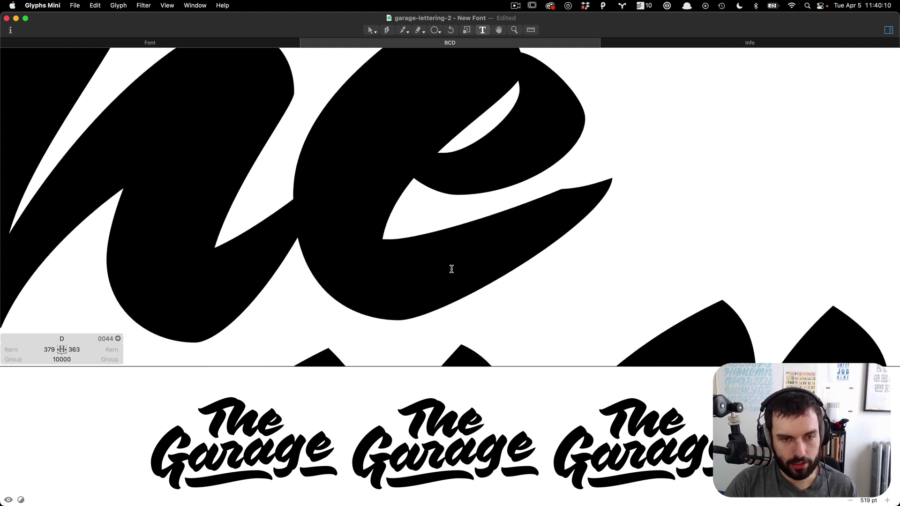
{"action": "scroll", "coordinate": [448, 267], "scroll_direction": "left", "scroll_amount": 3}
{"action": "scroll", "coordinate": [449, 268], "scroll_direction": "up", "scroll_amount": 2}
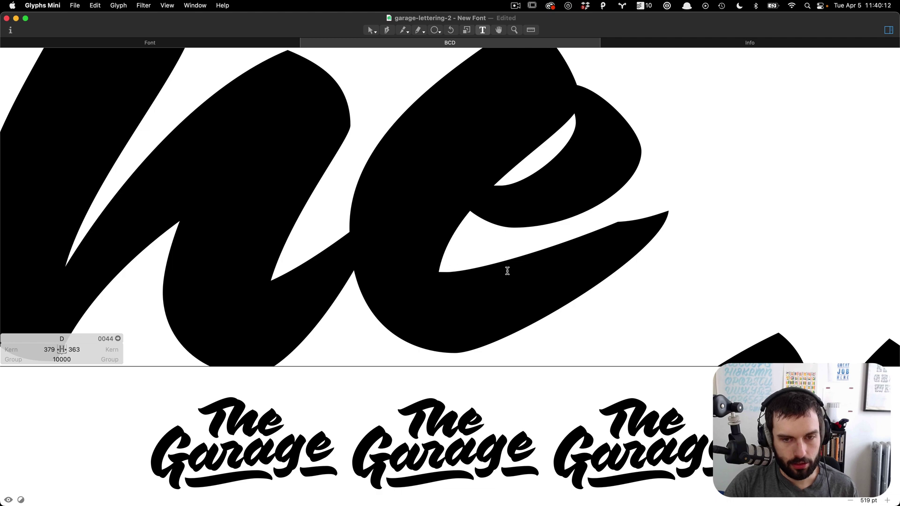
{"action": "key", "text": "Escape"}
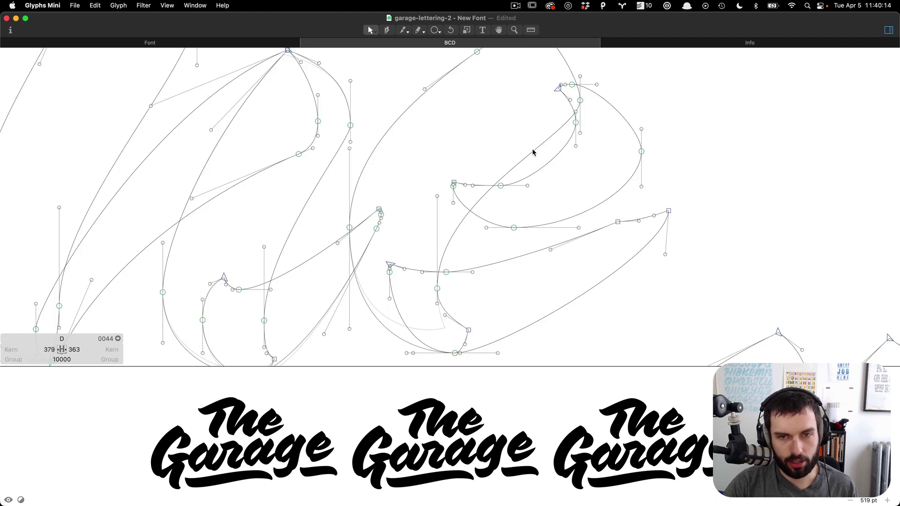
Try moving the bowl's top node onto the peak of the e of "The" with its start node below at X 6295, Y 4142, and preview it.
{"action": "scroll", "coordinate": [587, 137], "scroll_direction": "up", "scroll_amount": 5}
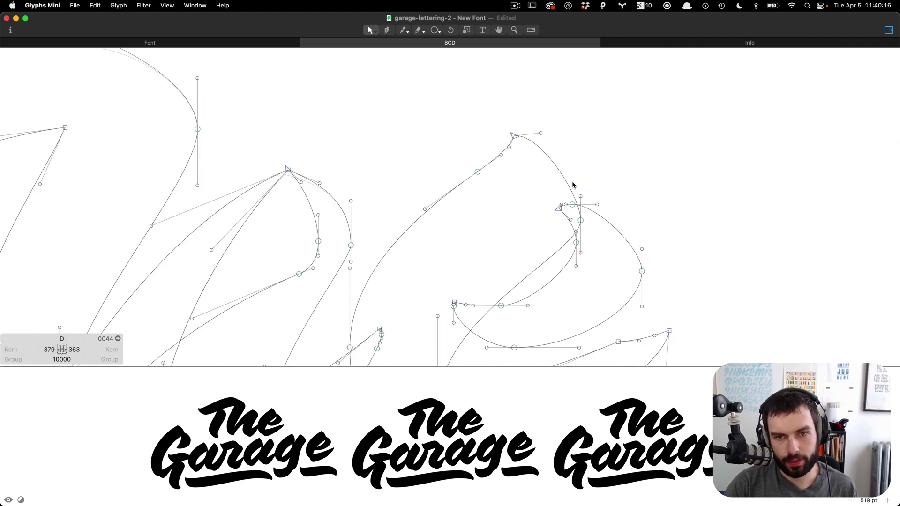
{"action": "left_click_drag", "start_coordinate": [580, 180], "coordinate": [514, 163]}
{"action": "left_click", "coordinate": [585, 147]}
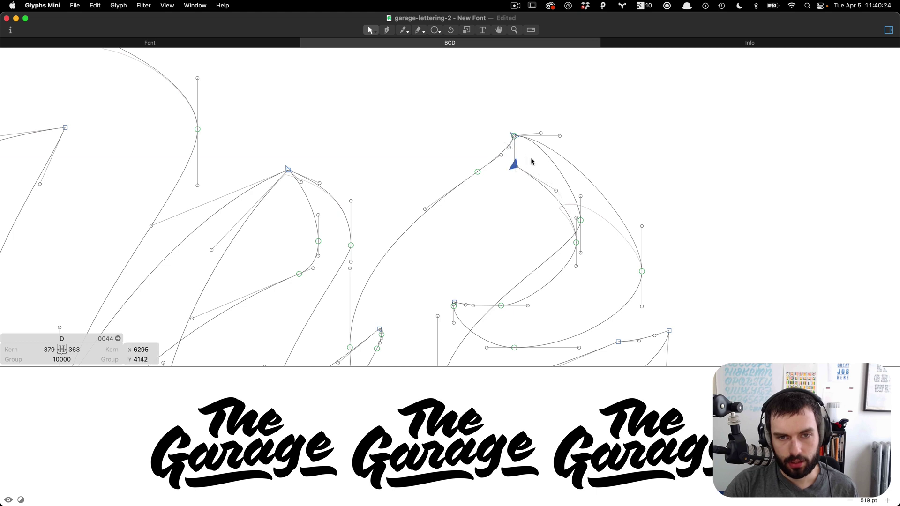
{"action": "key", "text": "t"}
{"action": "scroll", "coordinate": [581, 160], "scroll_direction": "down", "scroll_amount": 5}
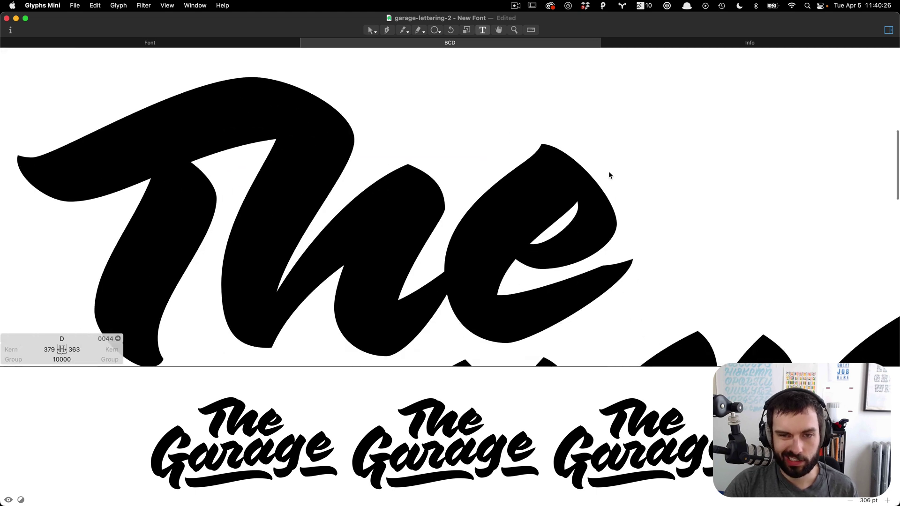
{"action": "key", "text": "super+z"}
{"action": "key", "text": "super+z"}
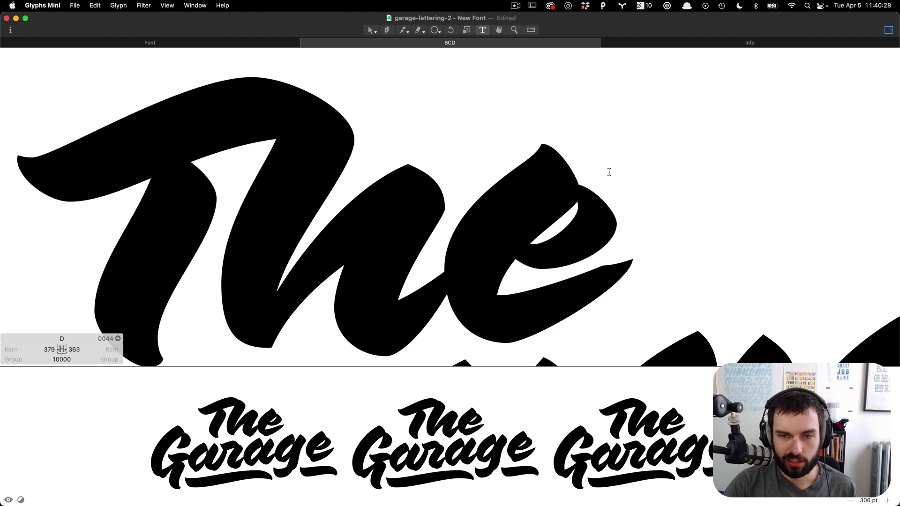
Try again to merge the e's bowl into its peak by pulling the bowl's top node onto it and moving the start node inside, and preview.
{"action": "scroll", "coordinate": [621, 189], "scroll_direction": "up", "scroll_amount": 4}
{"action": "key", "text": "Escape"}
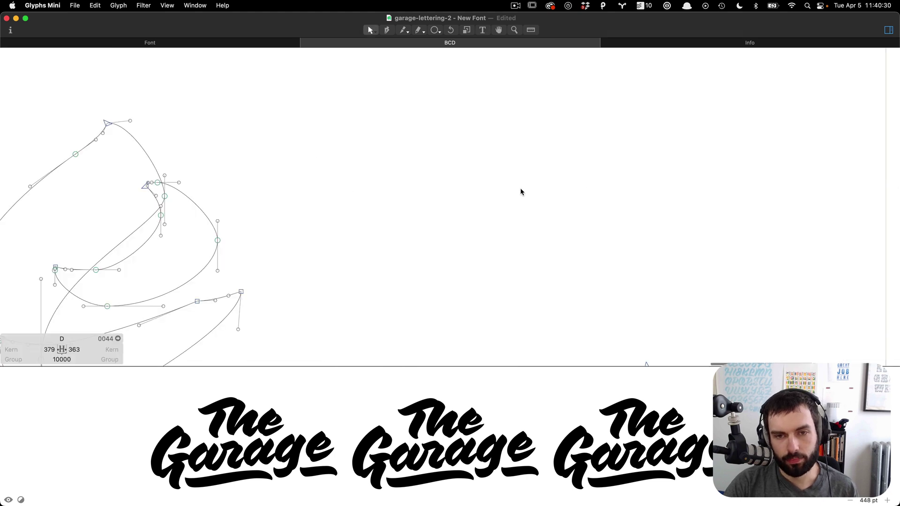
{"action": "scroll", "coordinate": [425, 189], "scroll_direction": "left", "scroll_amount": 3}
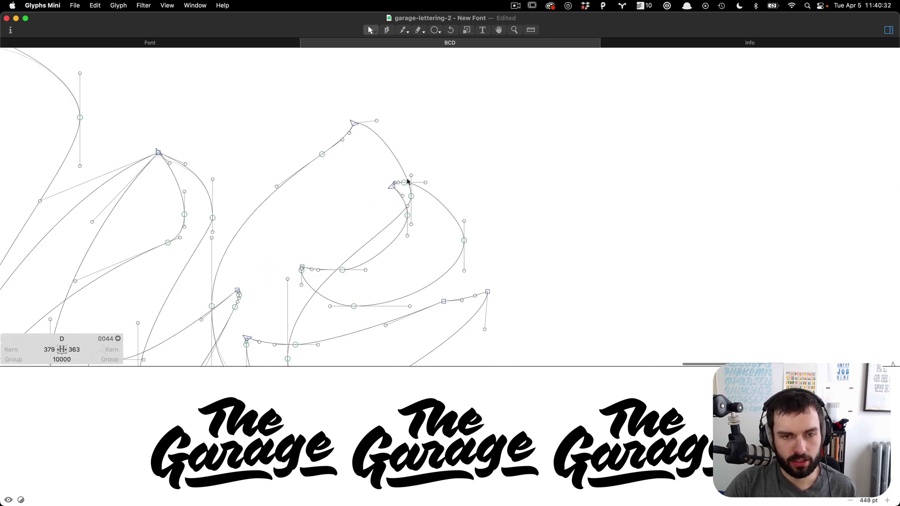
{"action": "left_click_drag", "start_coordinate": [405, 183], "coordinate": [354, 124]}
{"action": "left_click_drag", "start_coordinate": [393, 188], "coordinate": [356, 195]}
{"action": "key", "text": "t"}
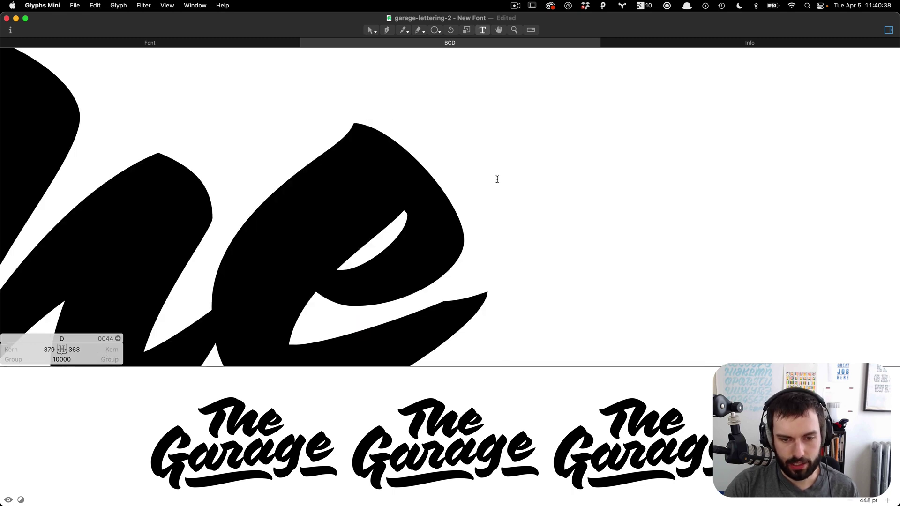
{"action": "scroll", "coordinate": [498, 178], "scroll_direction": "down", "scroll_amount": 5}
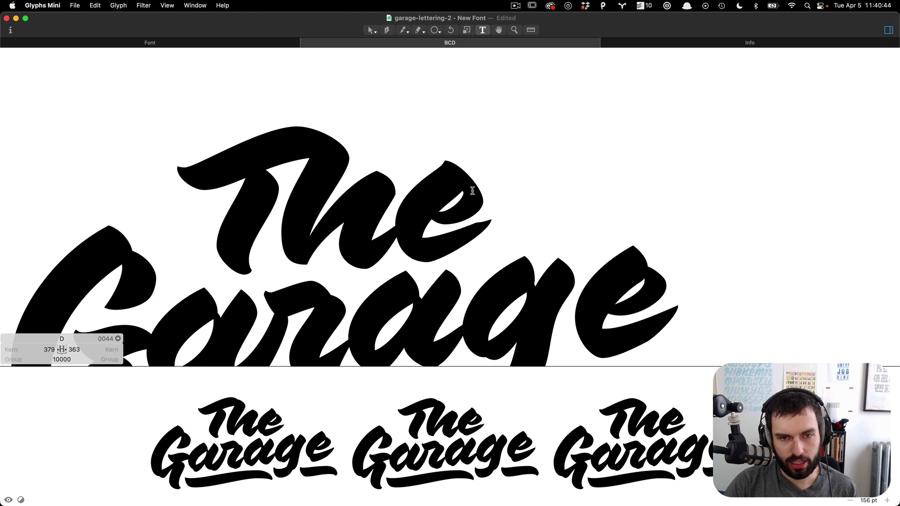
{"action": "scroll", "coordinate": [448, 184], "scroll_direction": "down", "scroll_amount": 2}
{"action": "double_click", "coordinate": [445, 189]}
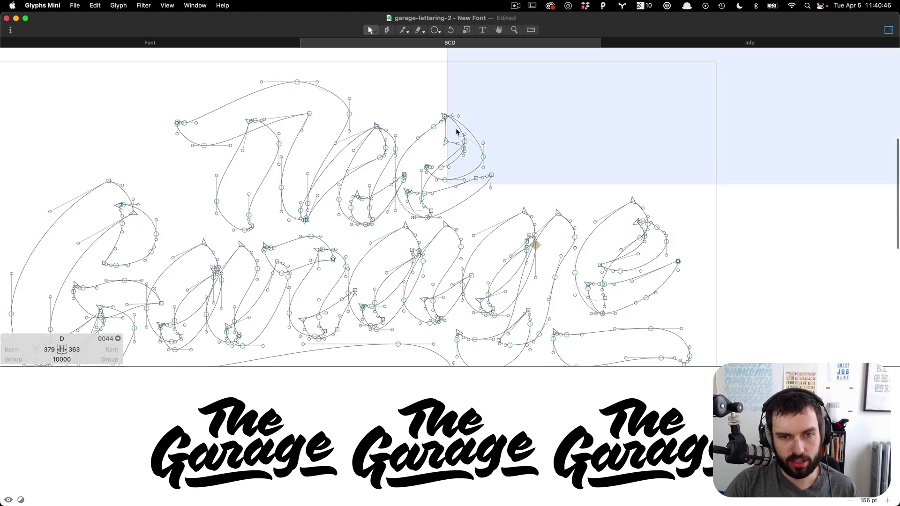
{"action": "scroll", "coordinate": [453, 117], "scroll_direction": "up", "scroll_amount": 3}
{"action": "left_click_drag", "start_coordinate": [479, 140], "coordinate": [492, 137]}
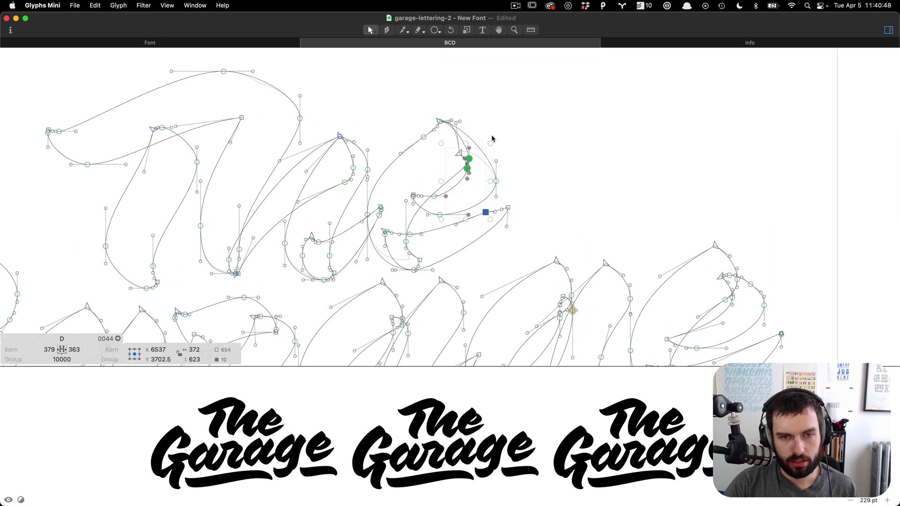
Shift the corner node at the peak of the e of "The" slightly right and down to reshape its tip.
{"action": "scroll", "coordinate": [483, 149], "scroll_direction": "up", "scroll_amount": 5}
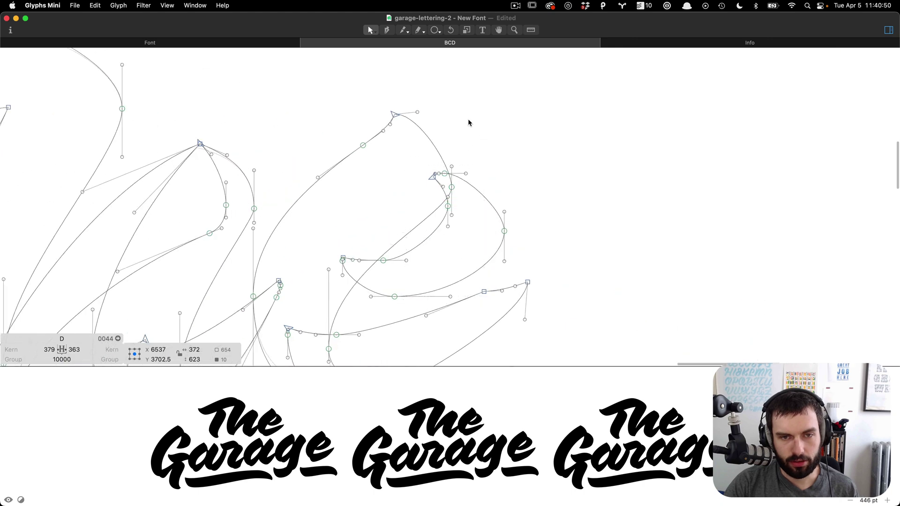
{"action": "mouse_move", "coordinate": [369, 120]}
{"action": "left_mouse_down"}
{"action": "mouse_move", "coordinate": [390, 125]}
{"action": "mouse_move", "coordinate": [374, 132]}
{"action": "left_mouse_up"}
{"action": "left_click", "coordinate": [460, 215]}
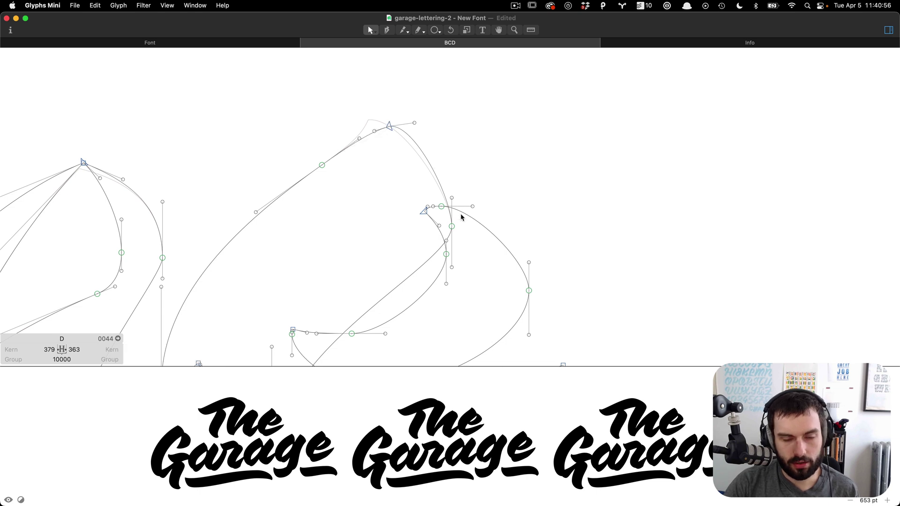
Insert nodes at the two crossings of the e's stem and bowl outlines, and delete the overlapping nodes between them.
{"action": "scroll", "coordinate": [456, 220], "scroll_direction": "up", "scroll_amount": 4}
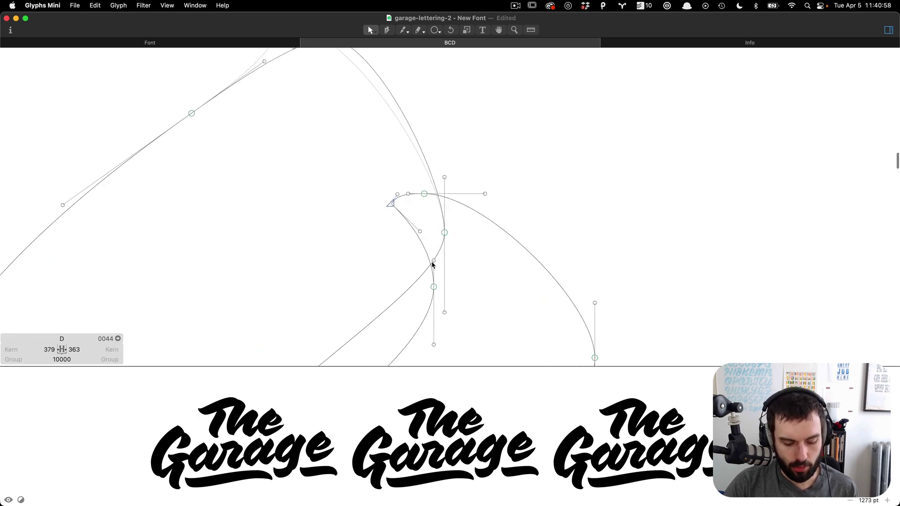
{"action": "left_click", "coordinate": [404, 30]}
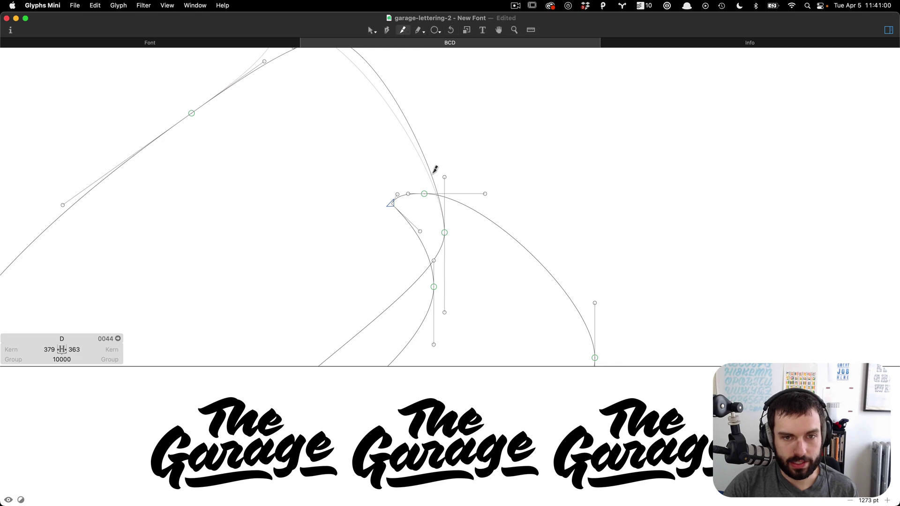
{"action": "left_click_drag", "start_coordinate": [437, 194], "coordinate": [426, 209]}
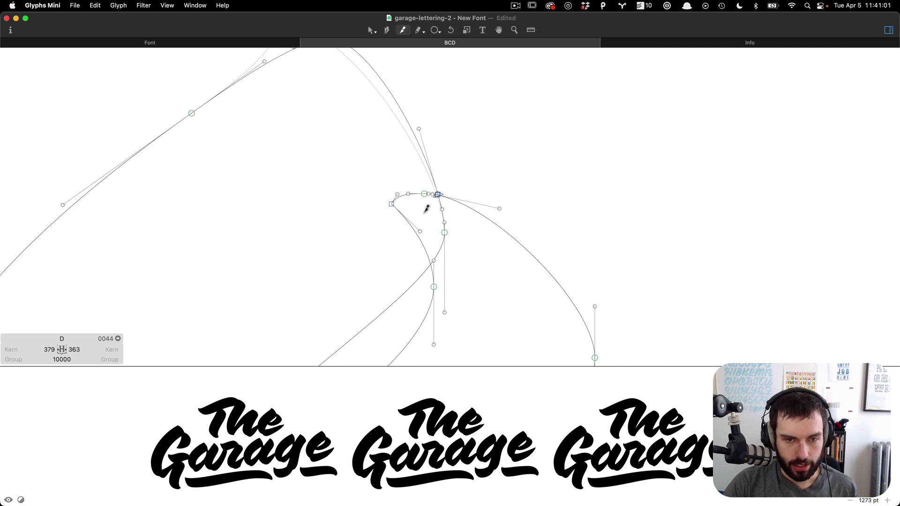
{"action": "left_click", "coordinate": [429, 264]}
{"action": "key", "text": "v"}
{"action": "left_click_drag", "start_coordinate": [454, 249], "coordinate": [368, 202]}
{"action": "left_click", "coordinate": [420, 196], "text": "shift"}
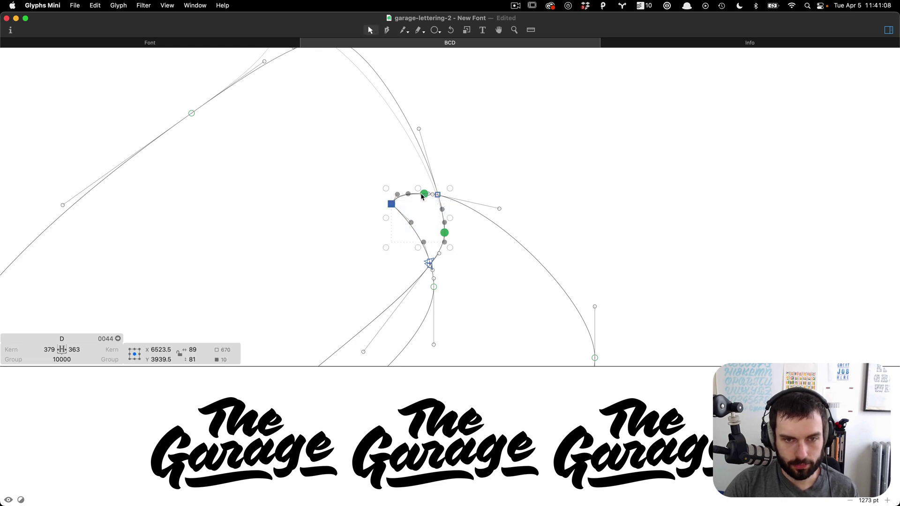
{"action": "key", "text": "BackSpace"}
Merge the leftover path ends at the e's outer crossing into a single corner node at X 6557, Y 3979.
{"action": "scroll", "coordinate": [425, 196], "scroll_direction": "up", "scroll_amount": 5}
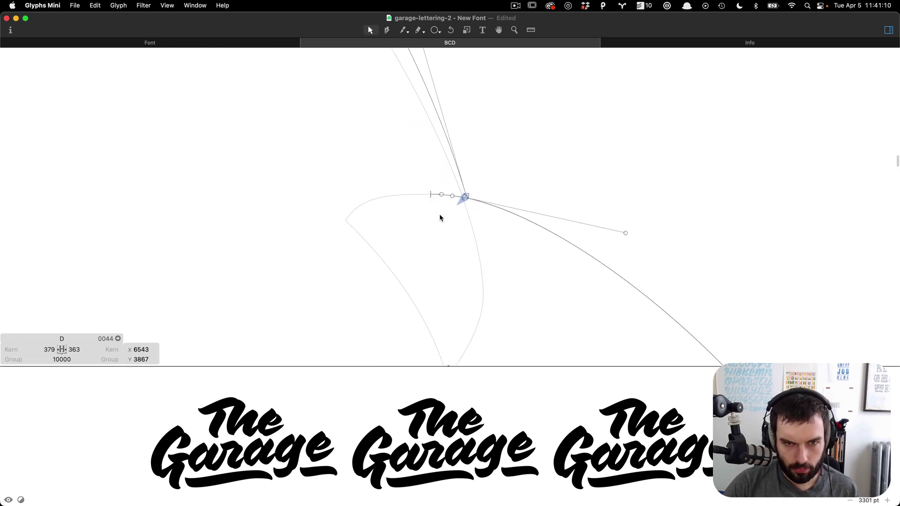
{"action": "left_click_drag", "start_coordinate": [430, 194], "coordinate": [473, 207]}
{"action": "key", "text": "super+z"}
{"action": "key", "text": "super+z"}
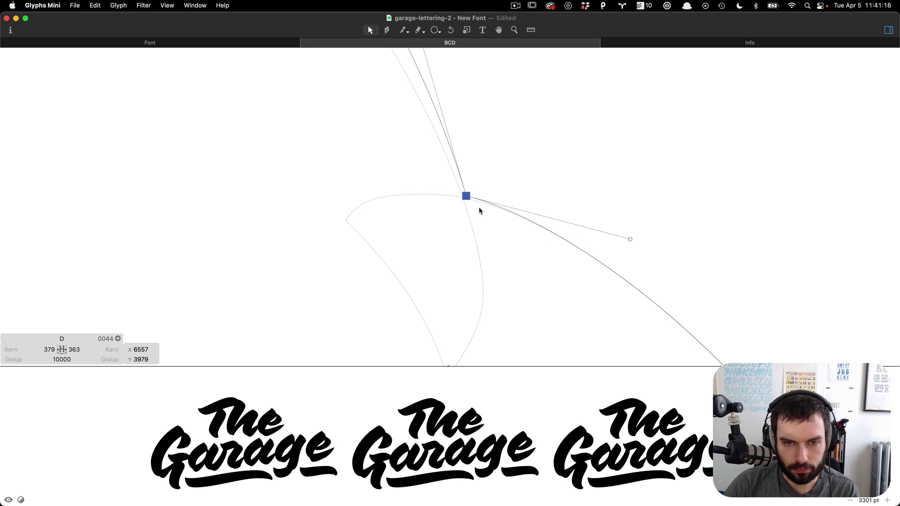
Merge the loose path ends at the tip of the e's counter into one corner node, and adjust the adjoining curve handle to X 6549, Y 3853.
{"action": "scroll", "coordinate": [482, 203], "scroll_direction": "down", "scroll_amount": 5}
{"action": "scroll", "coordinate": [473, 260], "scroll_direction": "up", "scroll_amount": 7}
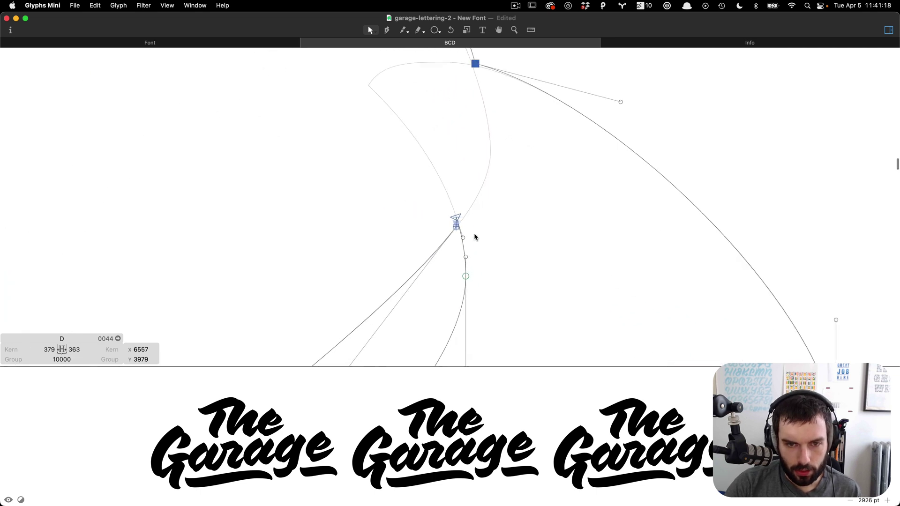
{"action": "left_click", "coordinate": [436, 201]}
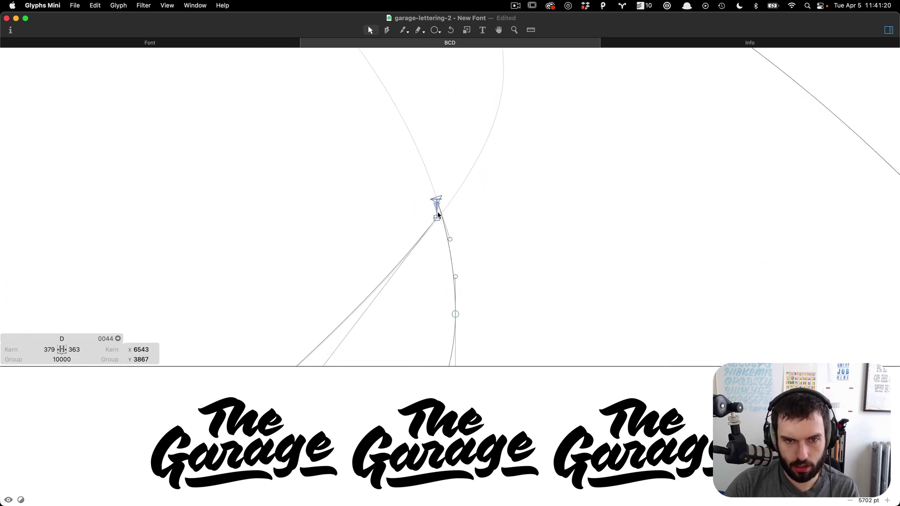
{"action": "left_click", "coordinate": [438, 218]}
{"action": "left_click_drag", "start_coordinate": [436, 201], "coordinate": [436, 201]}
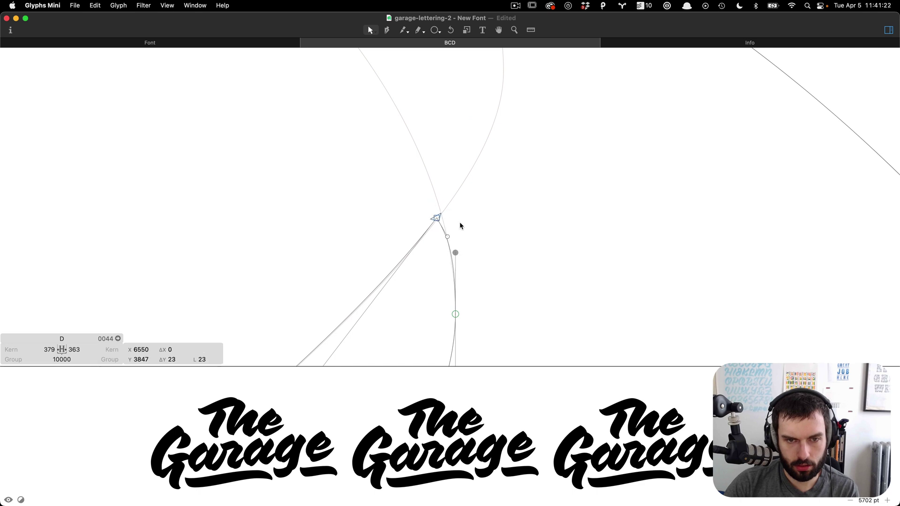
{"action": "left_click", "coordinate": [436, 218]}
{"action": "left_click", "coordinate": [458, 246]}
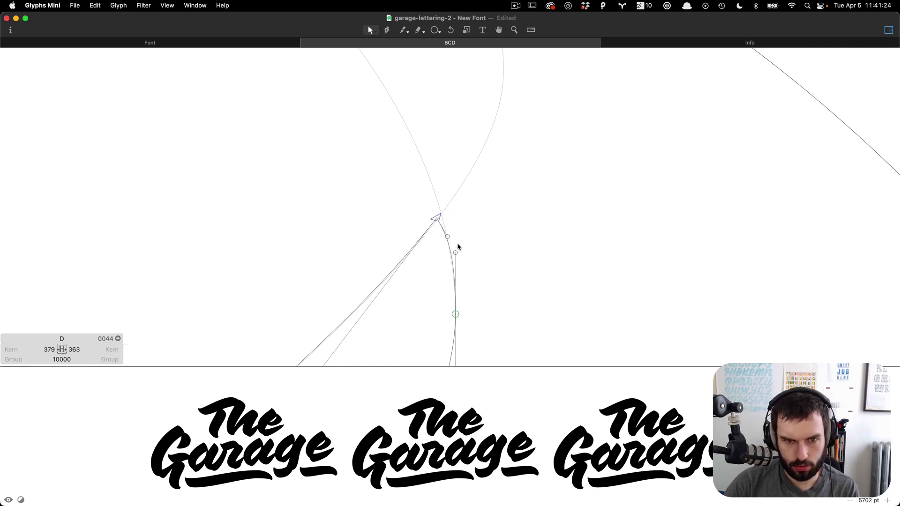
{"action": "scroll", "coordinate": [472, 230], "scroll_direction": "up", "scroll_amount": 3}
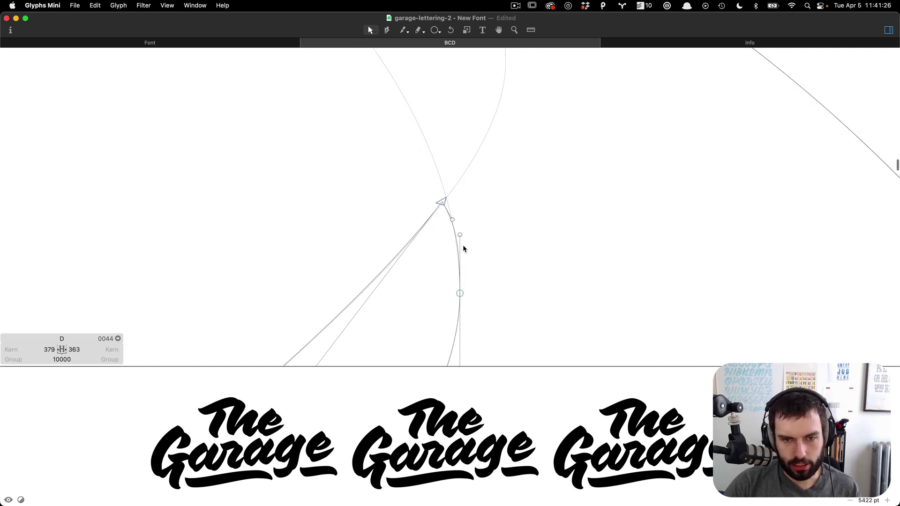
{"action": "mouse_move", "coordinate": [459, 236]}
{"action": "left_mouse_down"}
{"action": "mouse_move", "coordinate": [459, 249]}
{"action": "mouse_move", "coordinate": [458, 224]}
{"action": "left_mouse_up"}
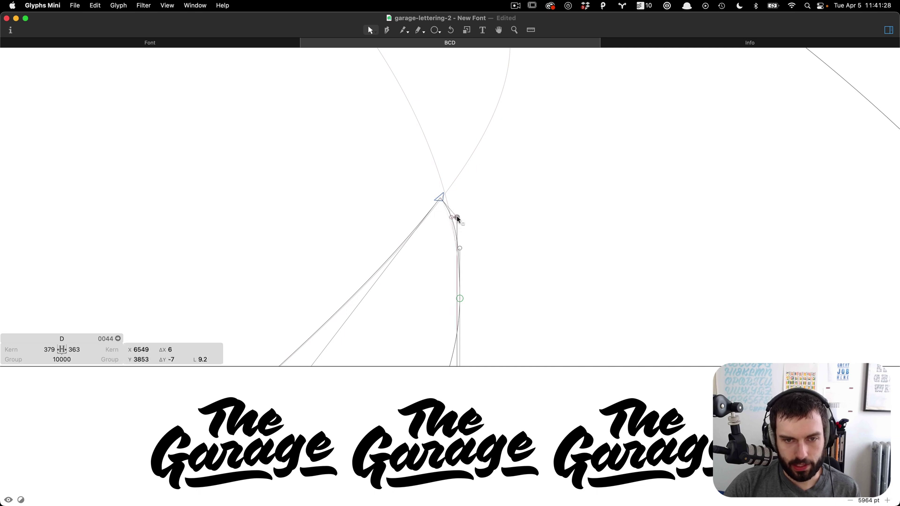
Try adding a smooth node on the e's outer shoulder at X 6736, Y 3856, pulling it out to X 6779, Y 3896, and deleting it.
{"action": "scroll", "coordinate": [459, 230], "scroll_direction": "down", "scroll_amount": 10}
{"action": "scroll", "coordinate": [510, 264], "scroll_direction": "up", "scroll_amount": 3}
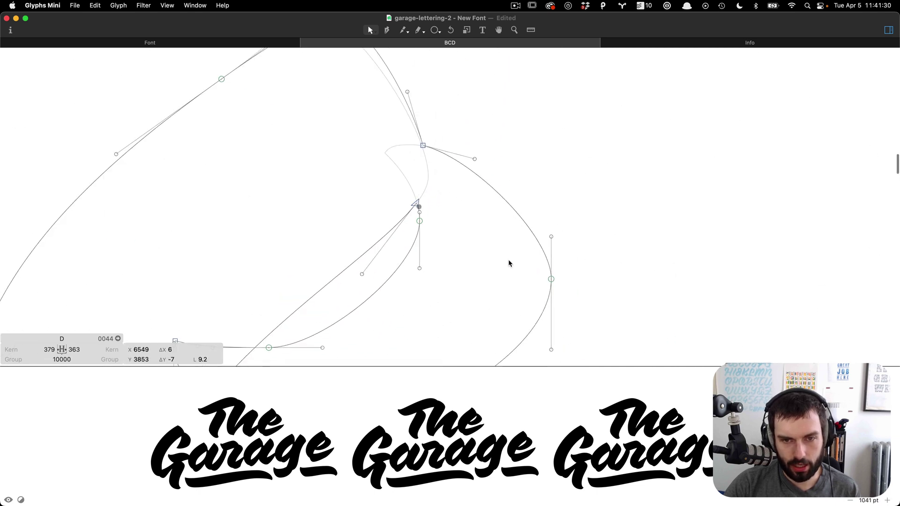
{"action": "key", "text": "p"}
{"action": "left_click", "coordinate": [511, 205]}
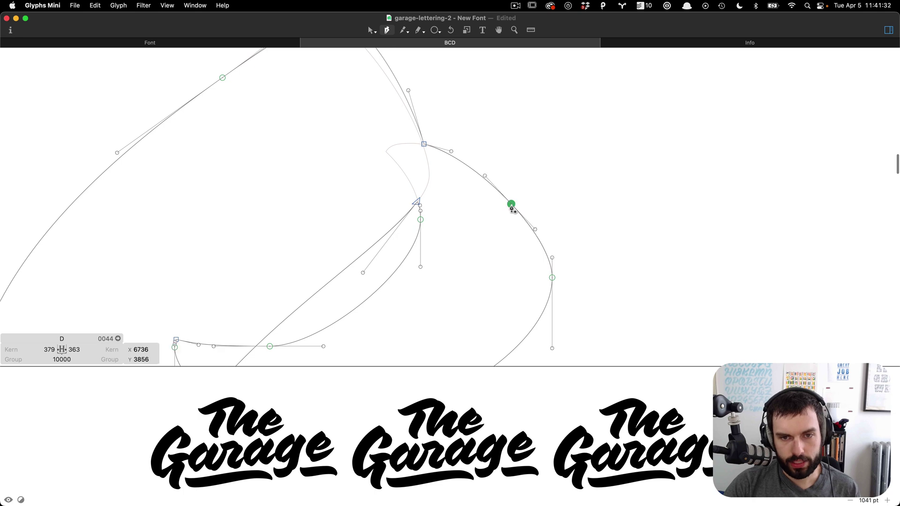
{"action": "key", "text": "v"}
{"action": "left_click_drag", "start_coordinate": [511, 204], "coordinate": [532, 184]}
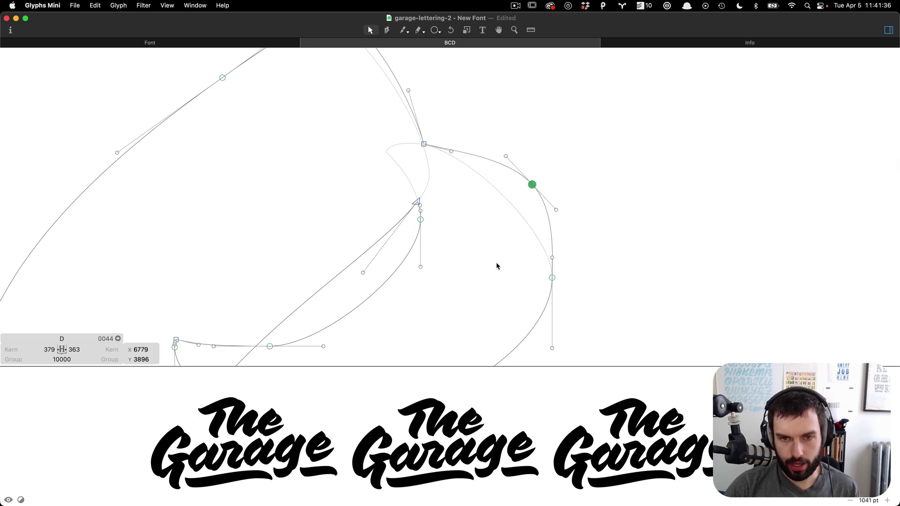
{"action": "key", "text": "Delete"}
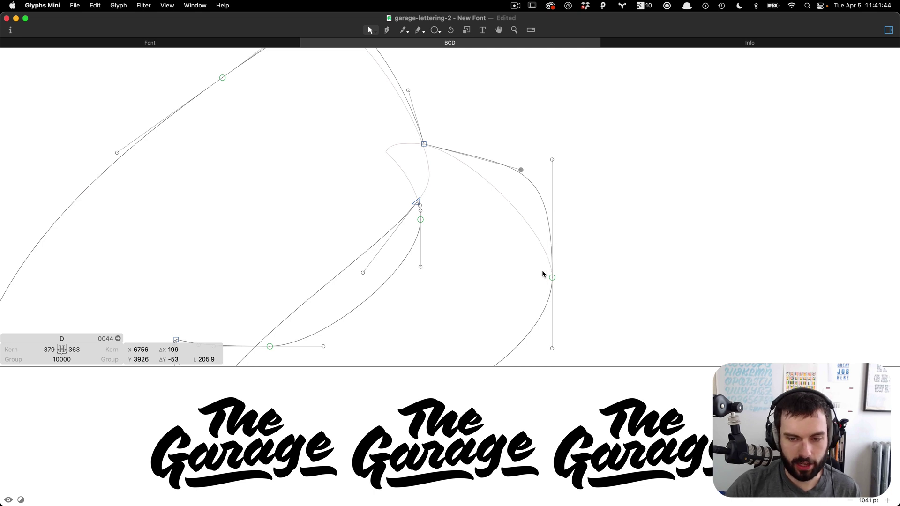
{"action": "left_click", "coordinate": [531, 188], "text": "alt"}
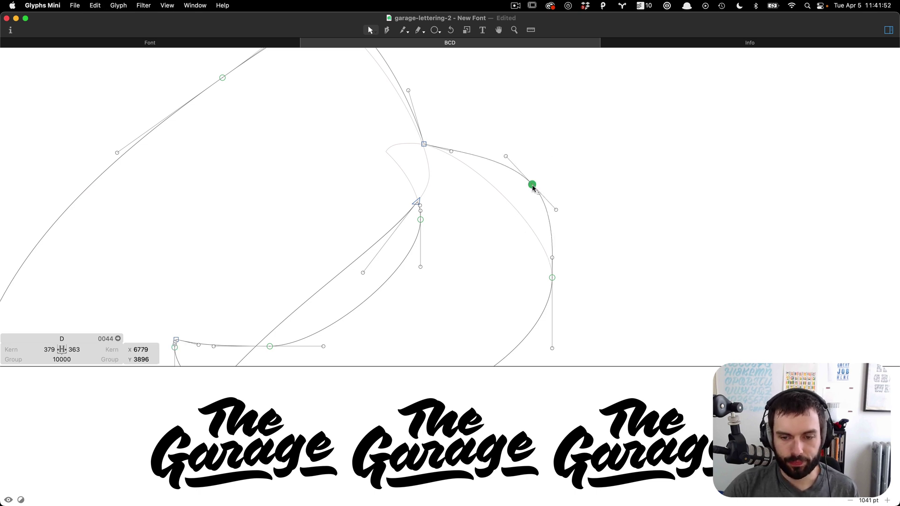
{"action": "key", "text": "Delete"}
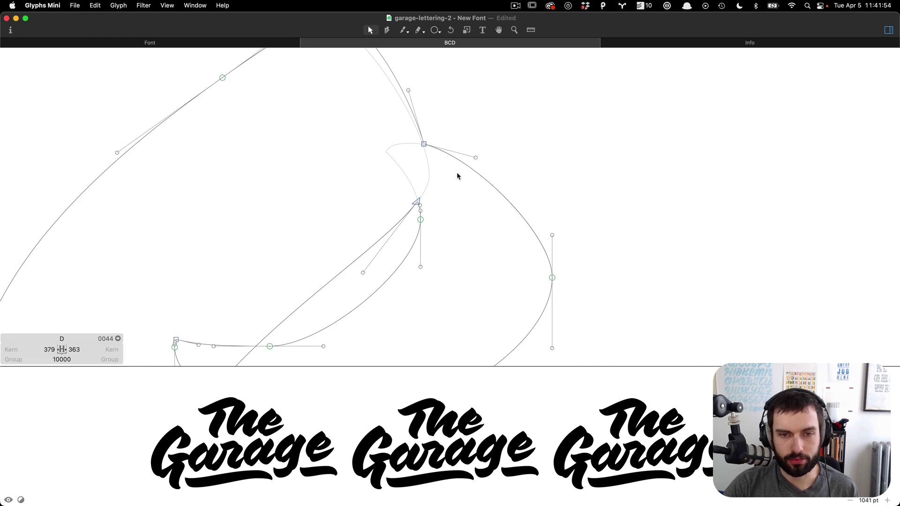
Move the corner node at the e's outer join out to X 6594, Y 4012 and convert it to a smooth node.
{"action": "scroll", "coordinate": [456, 173], "scroll_direction": "up", "scroll_amount": 4}
{"action": "left_click_drag", "start_coordinate": [427, 239], "coordinate": [443, 226]}
{"action": "key", "text": "Delete"}
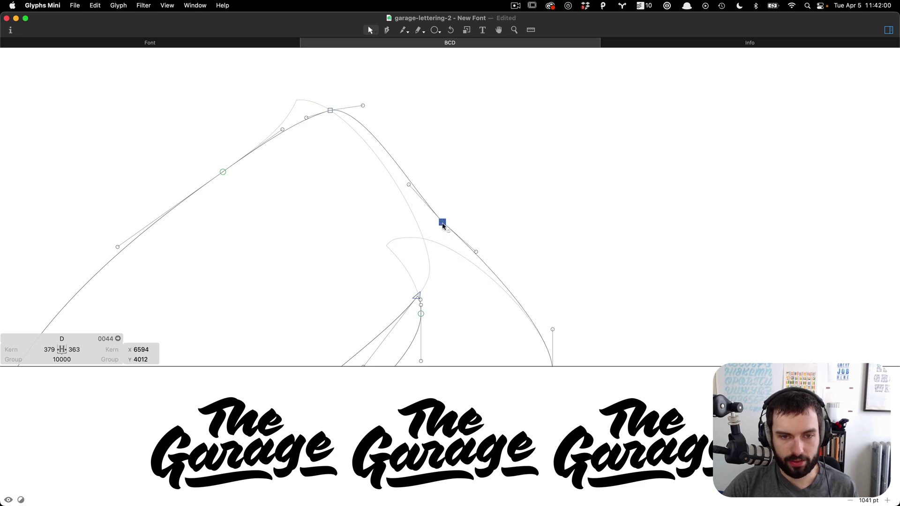
{"action": "left_click", "coordinate": [495, 262]}
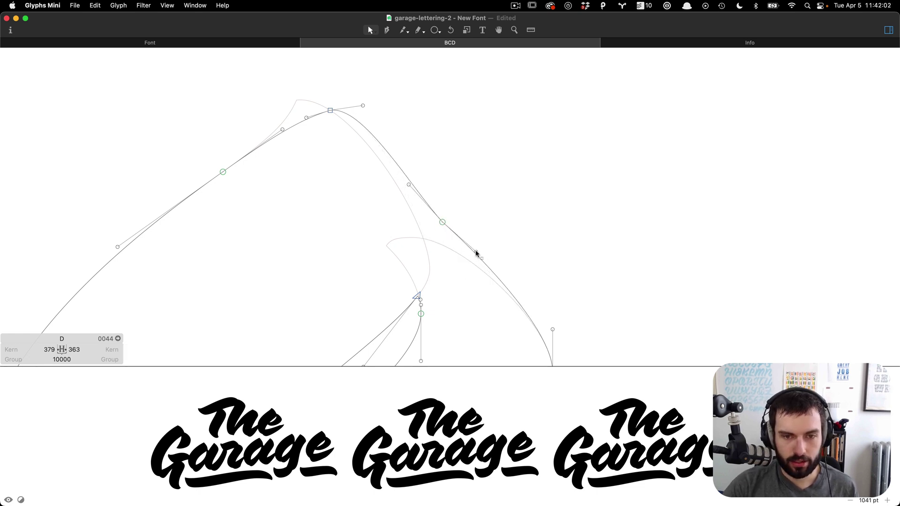
Smooth the e's outer shoulder by moving the join node farther out with its handles, and pull the peak's outgoing handle to X 6457, Y 4208.
{"action": "left_click_drag", "start_coordinate": [476, 252], "coordinate": [479, 252]}
{"action": "left_click_drag", "start_coordinate": [442, 222], "coordinate": [525, 278]}
{"action": "left_click", "coordinate": [488, 161]}
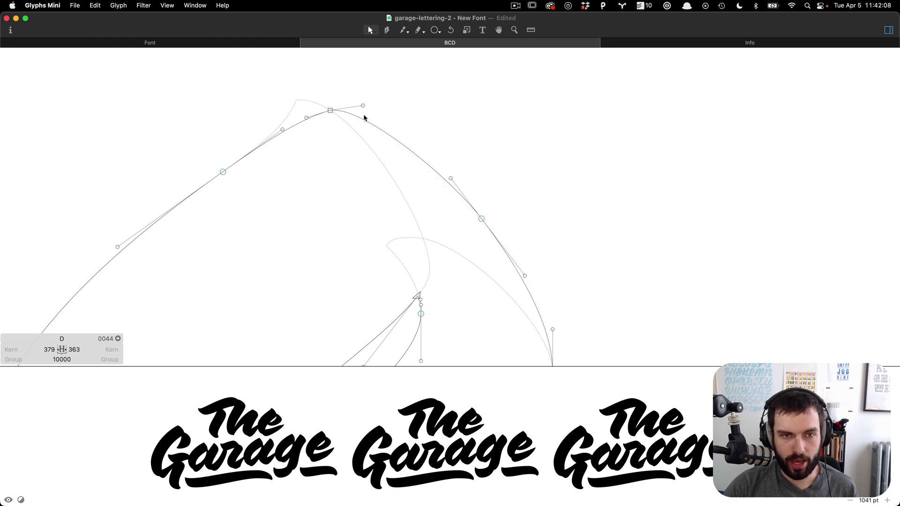
{"action": "left_click", "coordinate": [364, 106]}
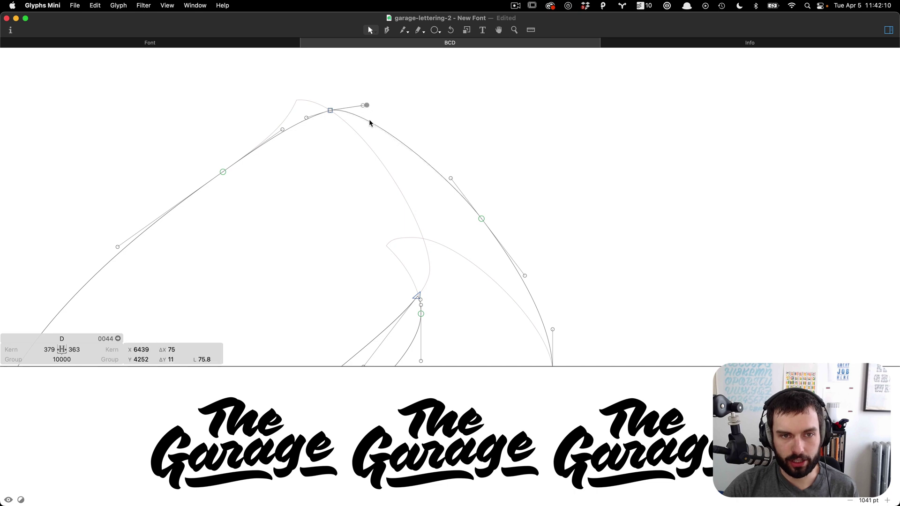
{"action": "left_click_drag", "start_coordinate": [364, 106], "coordinate": [375, 127]}
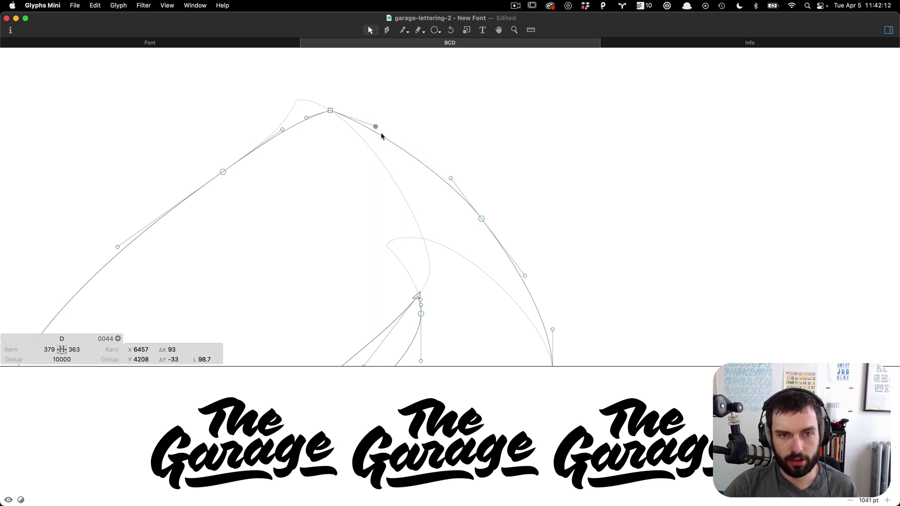
Smooth the e's outer shoulder by pulling its incoming handle to X 6578, Y 4127 and moving the node to X 6654, Y 4032.
{"action": "left_click_drag", "start_coordinate": [451, 180], "coordinate": [435, 167]}
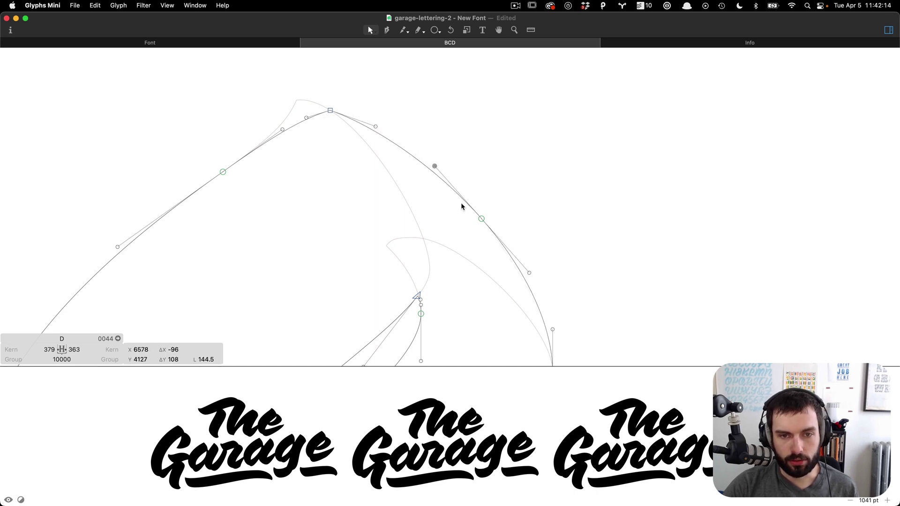
{"action": "left_click_drag", "start_coordinate": [482, 221], "coordinate": [472, 214]}
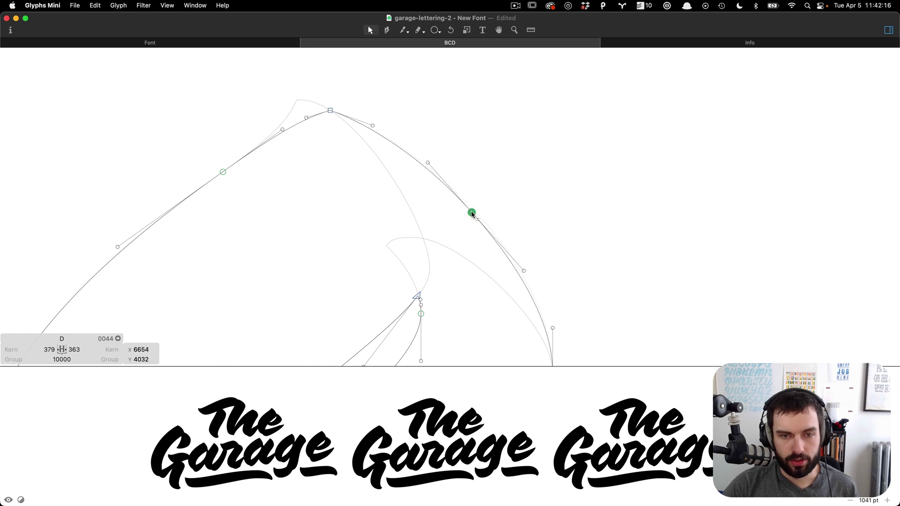
{"action": "left_click", "coordinate": [491, 196]}
{"action": "key", "text": "t"}
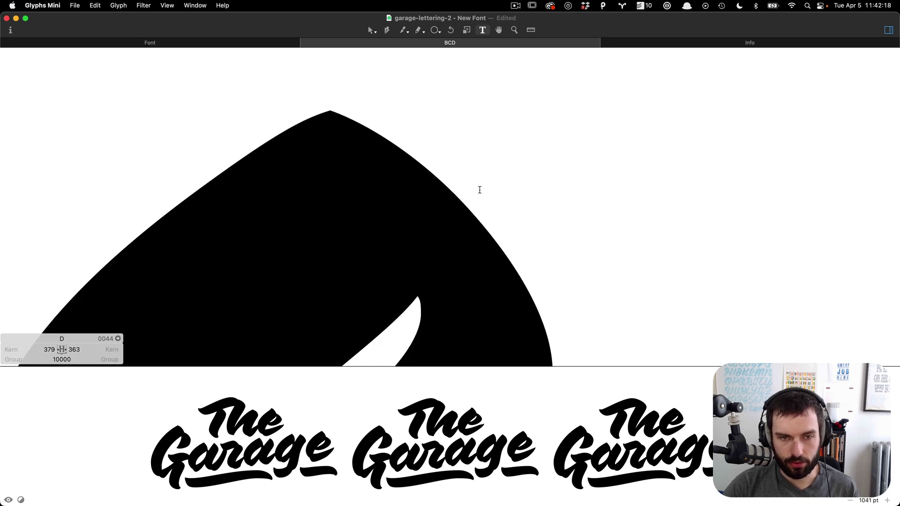
{"action": "scroll", "coordinate": [478, 188], "scroll_direction": "down", "scroll_amount": 5}
{"action": "scroll", "coordinate": [479, 189], "scroll_direction": "down", "scroll_amount": 5}
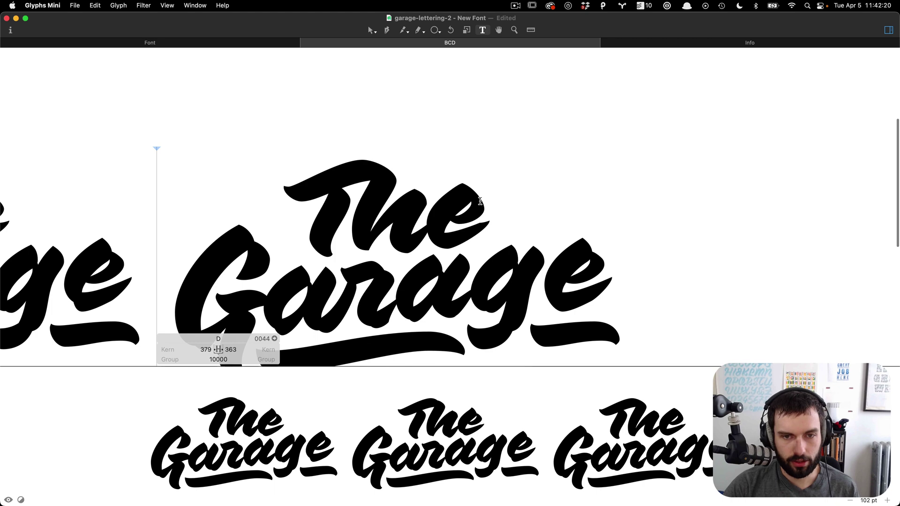
Remove glyphs B and C from the edit view, leaving only glyph D.
{"action": "scroll", "coordinate": [480, 197], "scroll_direction": "down", "scroll_amount": 5}
{"action": "key", "text": "BackSpace"}
{"action": "key", "text": "BackSpace"}
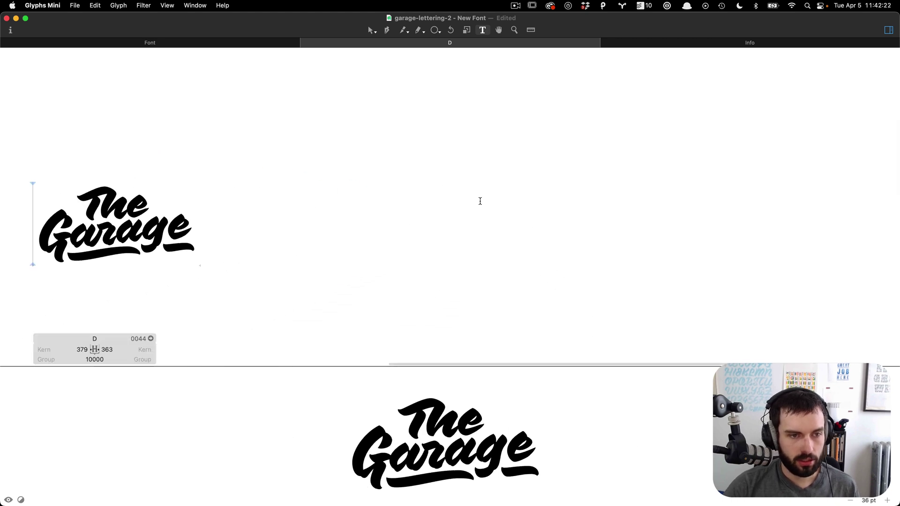
Move the smooth node at the base of the G's main stroke onto the bottom node of the overlapping stroke.
{"action": "scroll", "coordinate": [479, 201], "scroll_direction": "left", "scroll_amount": 5}
{"action": "scroll", "coordinate": [376, 220], "scroll_direction": "up", "scroll_amount": 3}
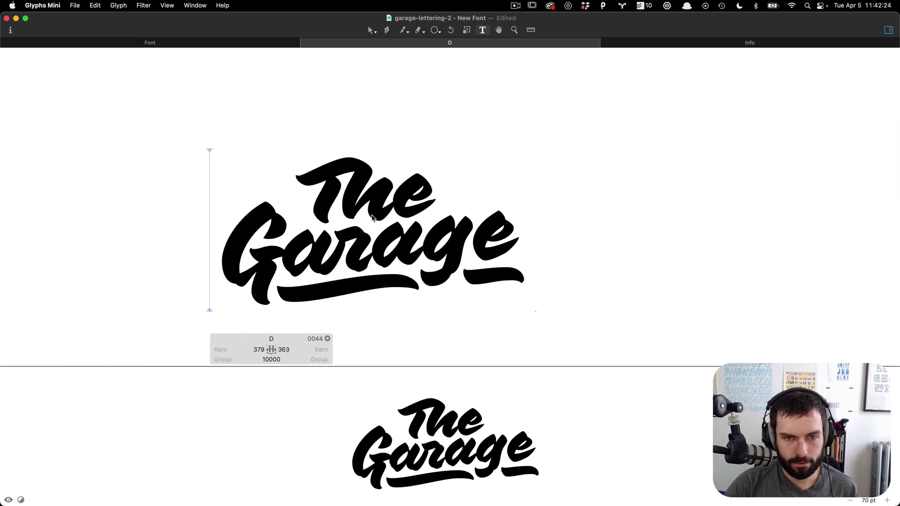
{"action": "scroll", "coordinate": [243, 290], "scroll_direction": "up", "scroll_amount": 3}
{"action": "key", "text": "Escape"}
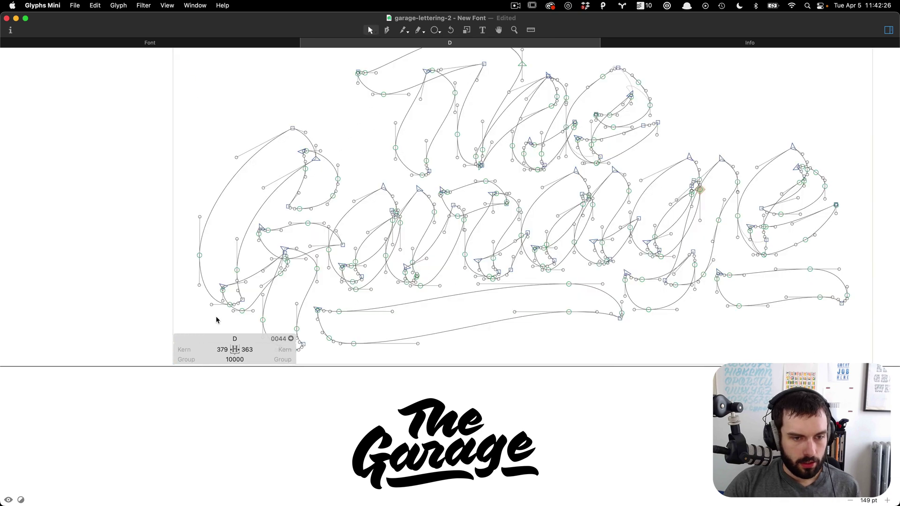
{"action": "scroll", "coordinate": [218, 318], "scroll_direction": "up", "scroll_amount": 4}
{"action": "scroll", "coordinate": [218, 319], "scroll_direction": "up", "scroll_amount": 1}
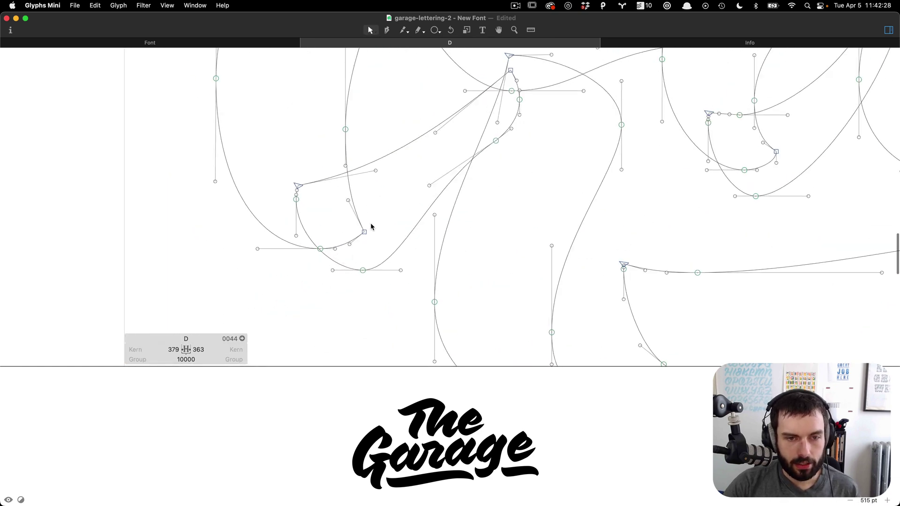
{"action": "left_click_drag", "start_coordinate": [320, 249], "coordinate": [364, 274]}
Try to move the smooth node of the G's upper terminal onto the peak at X 1709, Y 3377 and reshape the outer curve.
{"action": "scroll", "coordinate": [365, 232], "scroll_direction": "up", "scroll_amount": 10}
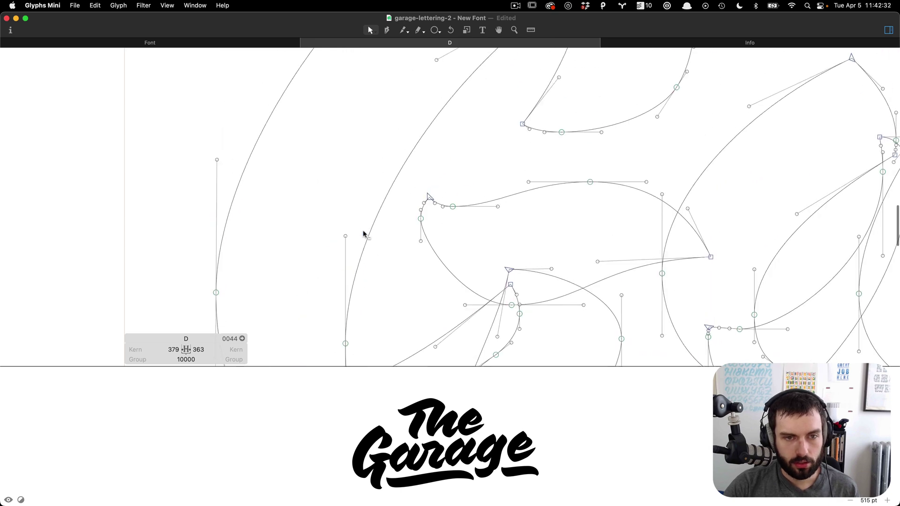
{"action": "scroll", "coordinate": [375, 229], "scroll_direction": "up", "scroll_amount": 10}
{"action": "scroll", "coordinate": [656, 249], "scroll_direction": "down", "scroll_amount": 3}
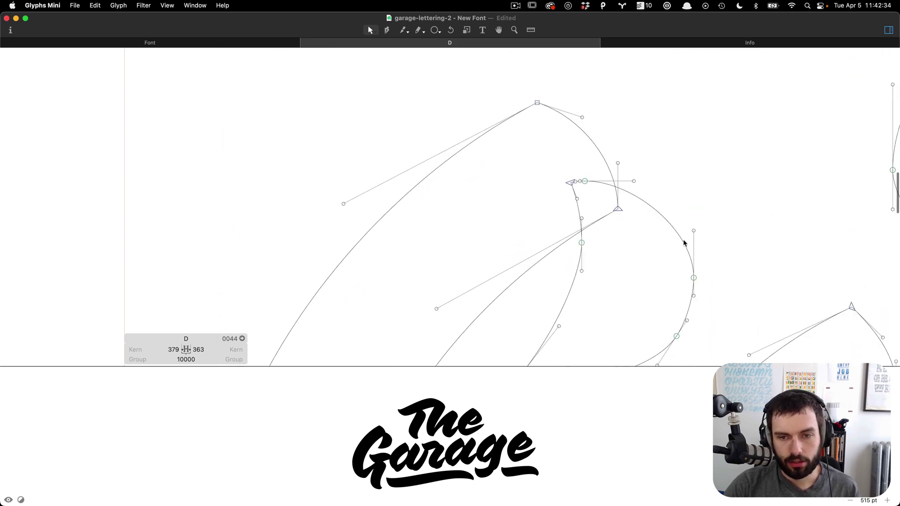
{"action": "scroll", "coordinate": [684, 241], "scroll_direction": "up", "scroll_amount": 2}
{"action": "scroll", "coordinate": [647, 159], "scroll_direction": "up", "scroll_amount": 2}
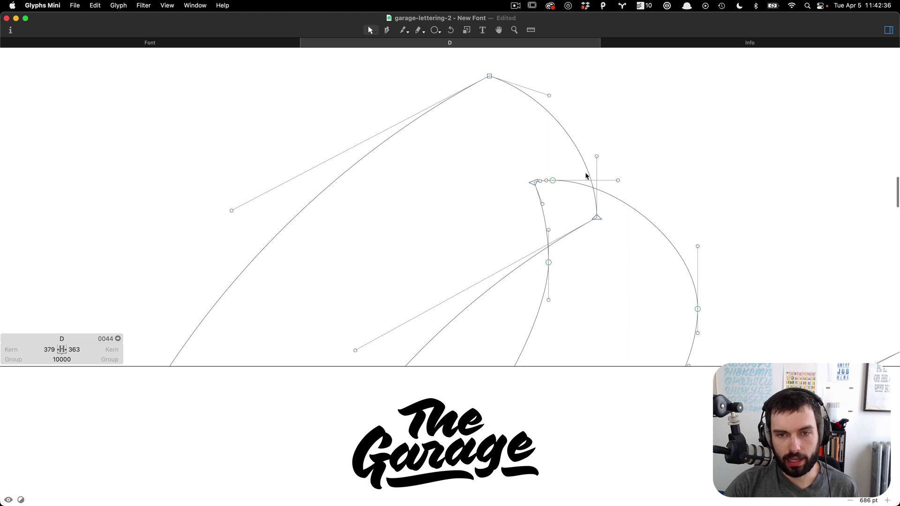
{"action": "left_click_drag", "start_coordinate": [554, 184], "coordinate": [490, 78]}
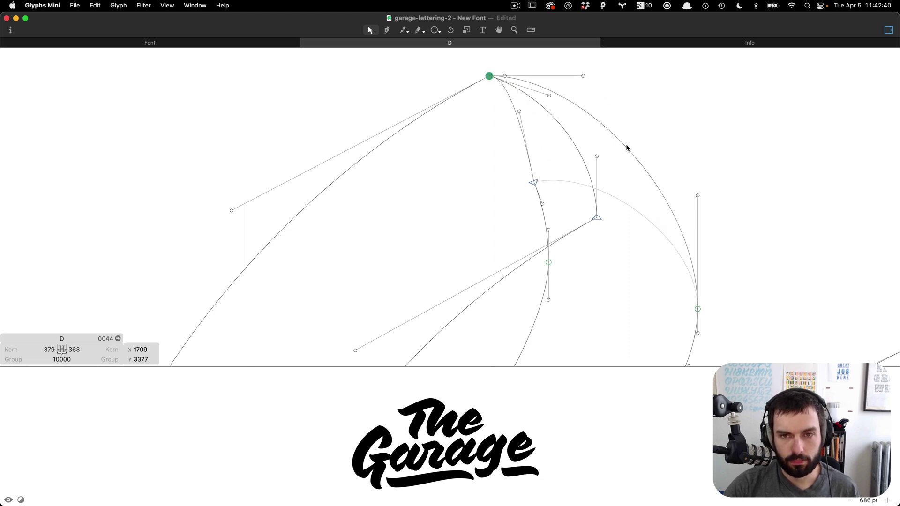
{"action": "left_click_drag", "start_coordinate": [628, 148], "coordinate": [636, 188]}
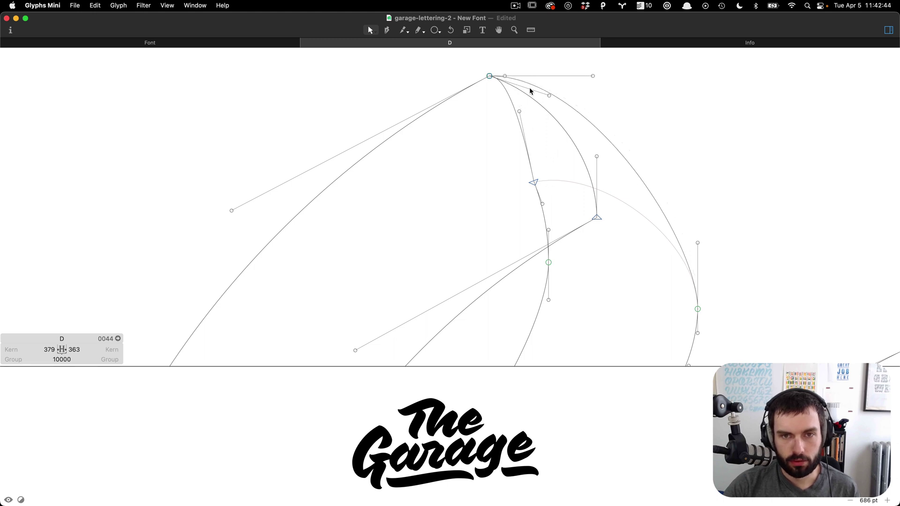
{"action": "left_click_drag", "start_coordinate": [549, 98], "coordinate": [498, 104]}
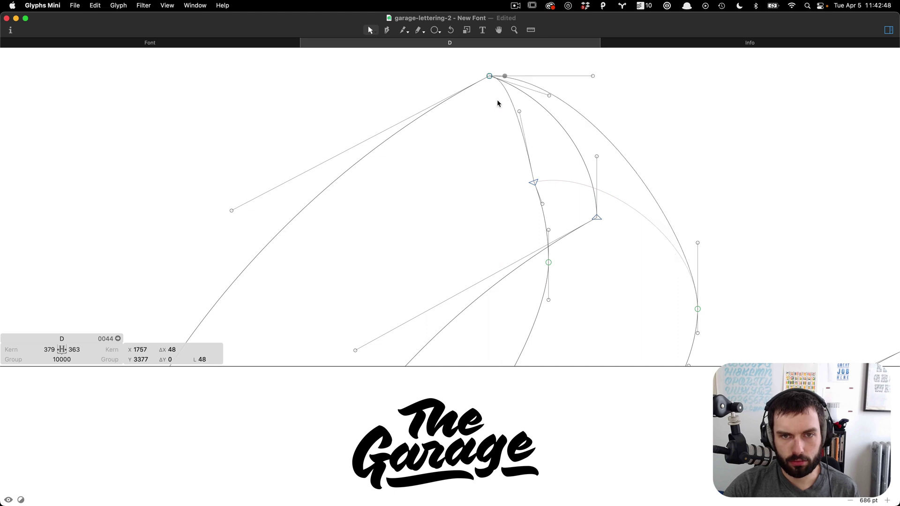
{"action": "key", "text": "super+z"}
{"action": "key", "text": "super+z"}
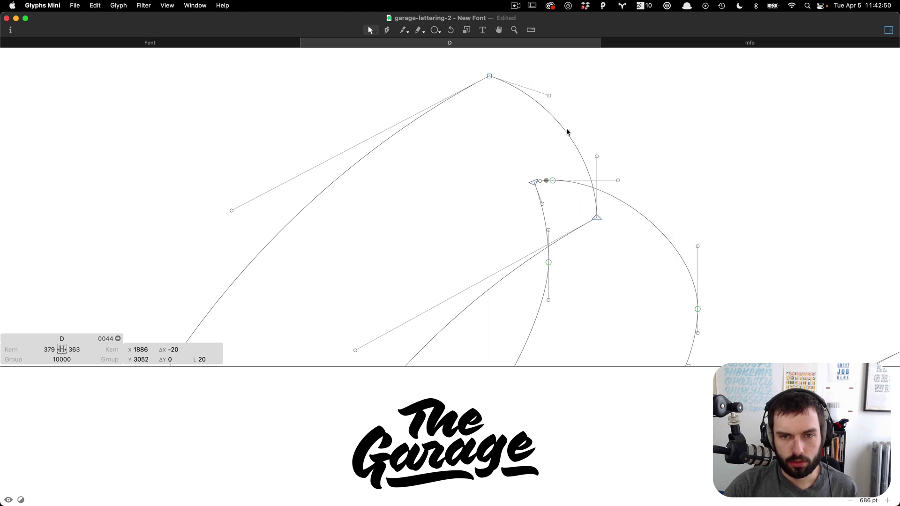
Convert the G's upper terminal node to a corner, move it to the peak at X 1709, Y 3377, and set its outer handle to X 1989, Y 3335.
{"action": "double_click", "coordinate": [554, 181]}
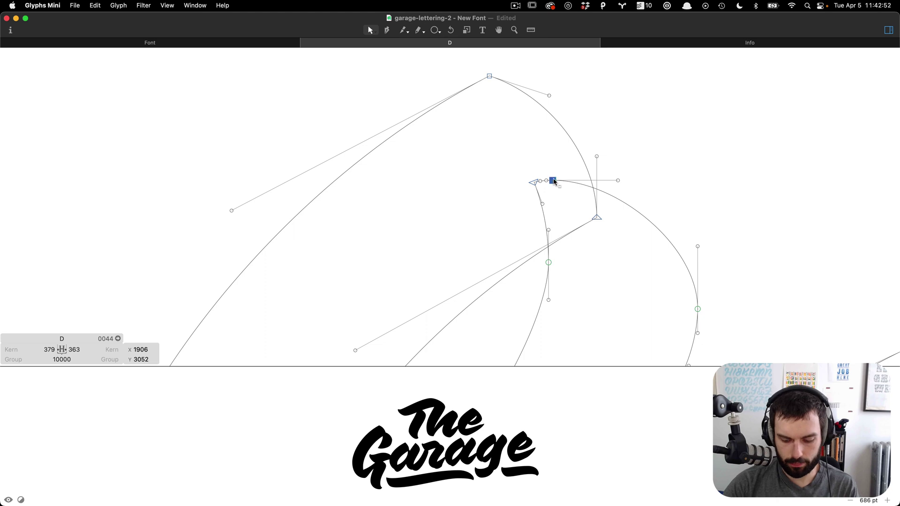
{"action": "left_click_drag", "start_coordinate": [553, 180], "coordinate": [491, 78]}
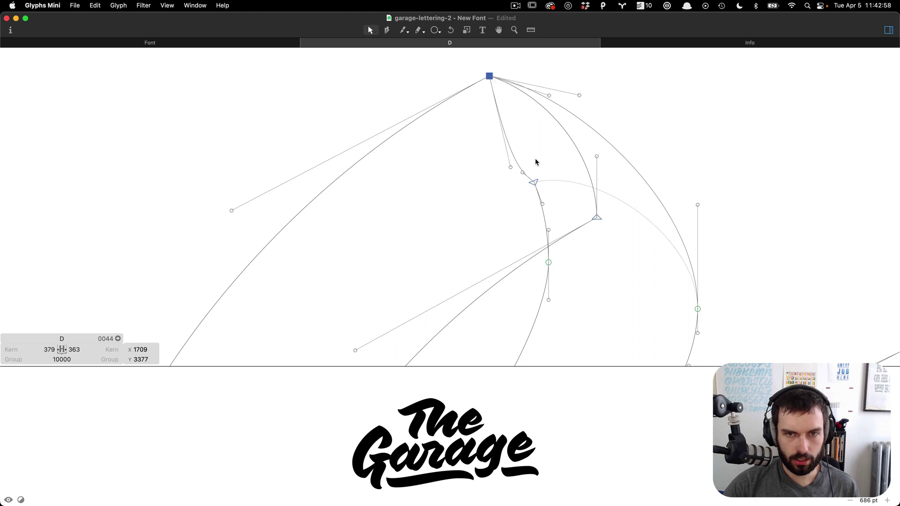
{"action": "left_click_drag", "start_coordinate": [580, 95], "coordinate": [579, 89]}
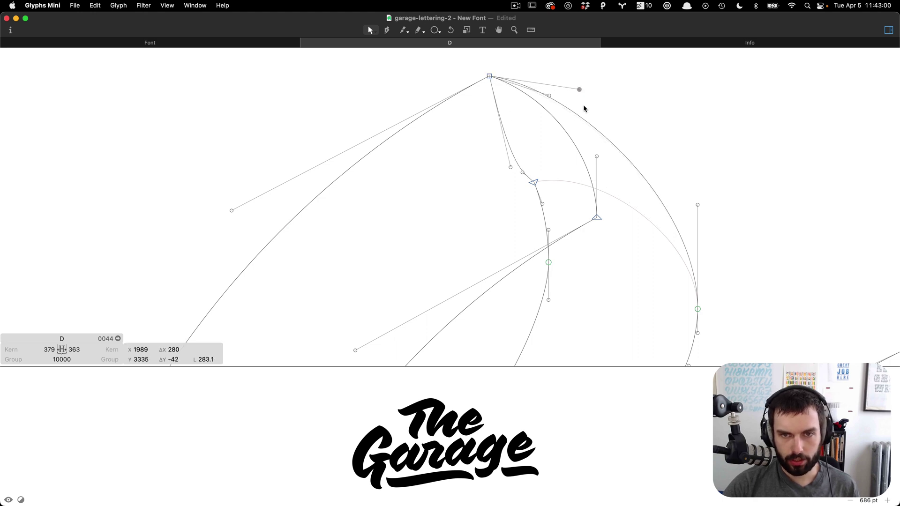
Delete the leftover corner node inside the G's upper terminal and pull the peak's inner handle to X 1839, Y 3226.
{"action": "left_click", "coordinate": [540, 175]}
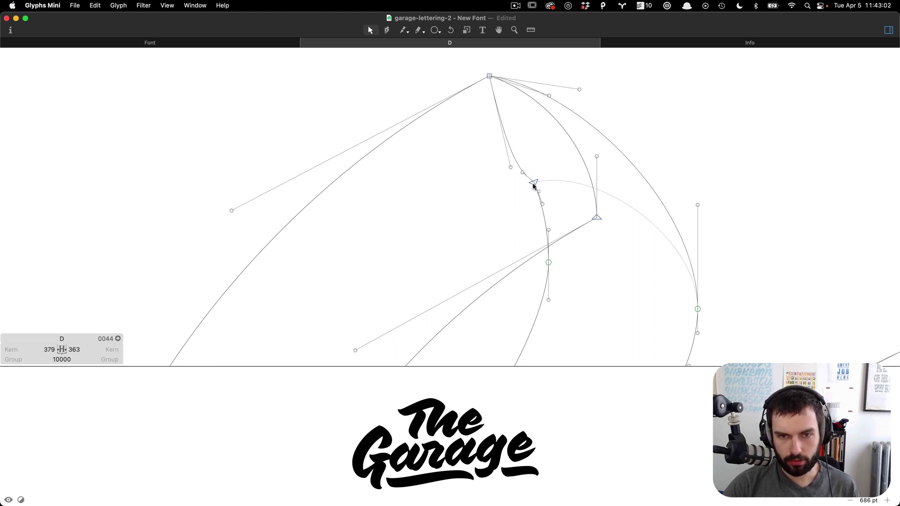
{"action": "left_click", "coordinate": [534, 183]}
{"action": "key", "text": "Delete"}
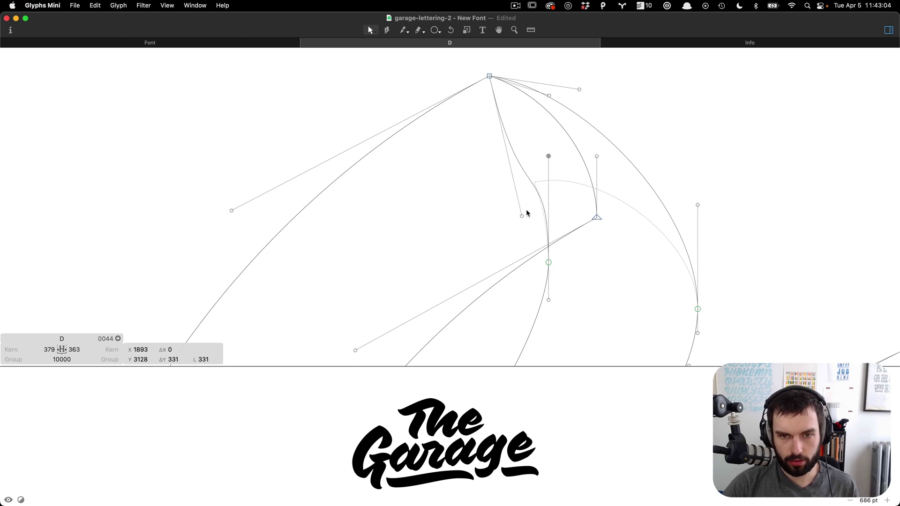
{"action": "left_click_drag", "start_coordinate": [524, 216], "coordinate": [530, 125]}
Check the reshaped G in the filled preview and compare its outline with the letters of "The".
{"action": "scroll", "coordinate": [515, 172], "scroll_direction": "down", "scroll_amount": 5}
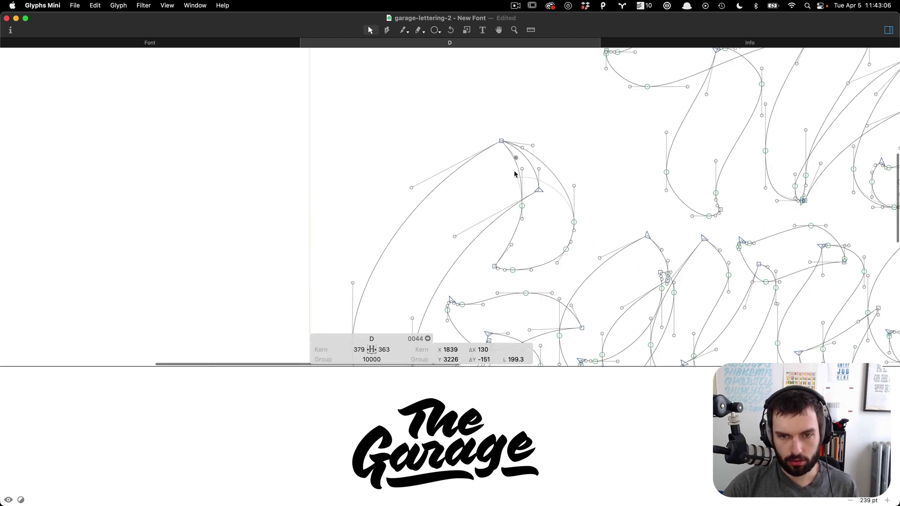
{"action": "scroll", "coordinate": [539, 227], "scroll_direction": "down", "scroll_amount": 3}
{"action": "key", "text": "t"}
{"action": "scroll", "coordinate": [539, 197], "scroll_direction": "up", "scroll_amount": 5}
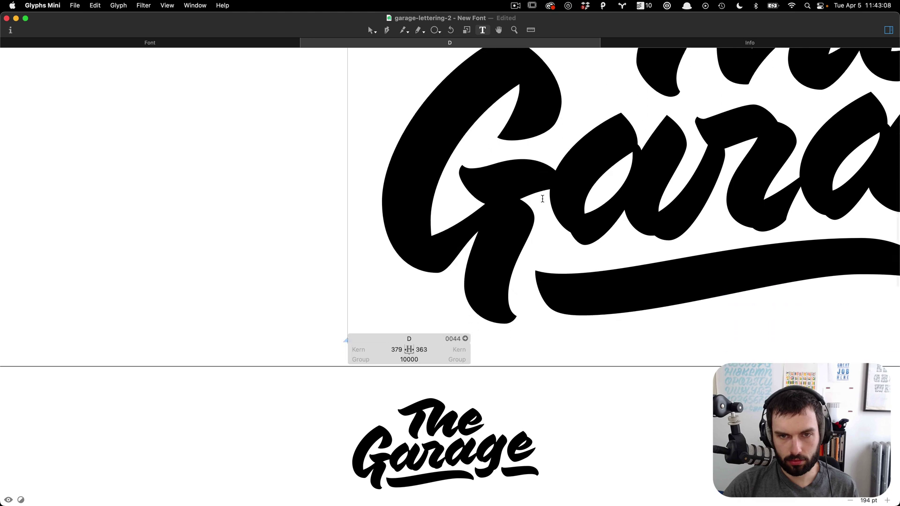
{"action": "scroll", "coordinate": [542, 199], "scroll_direction": "up", "scroll_amount": 3}
{"action": "key", "text": "Escape"}
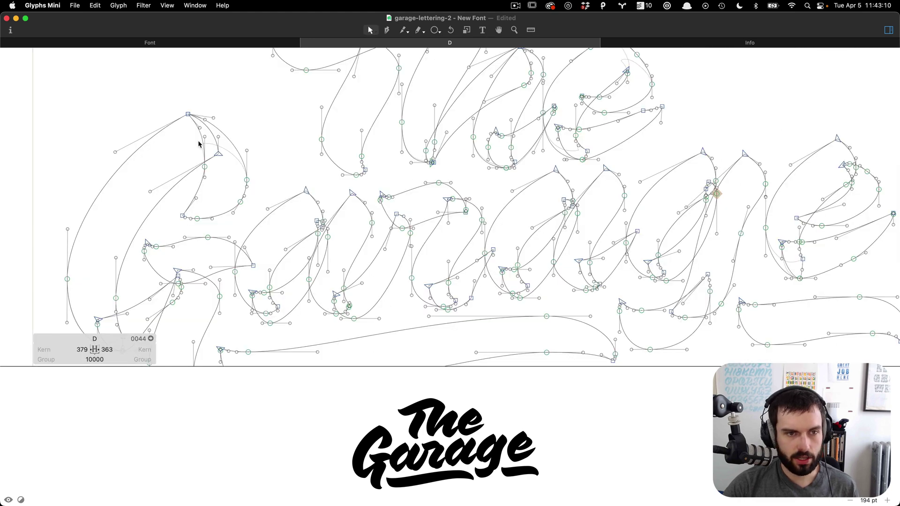
{"action": "scroll", "coordinate": [216, 151], "scroll_direction": "up", "scroll_amount": 4}
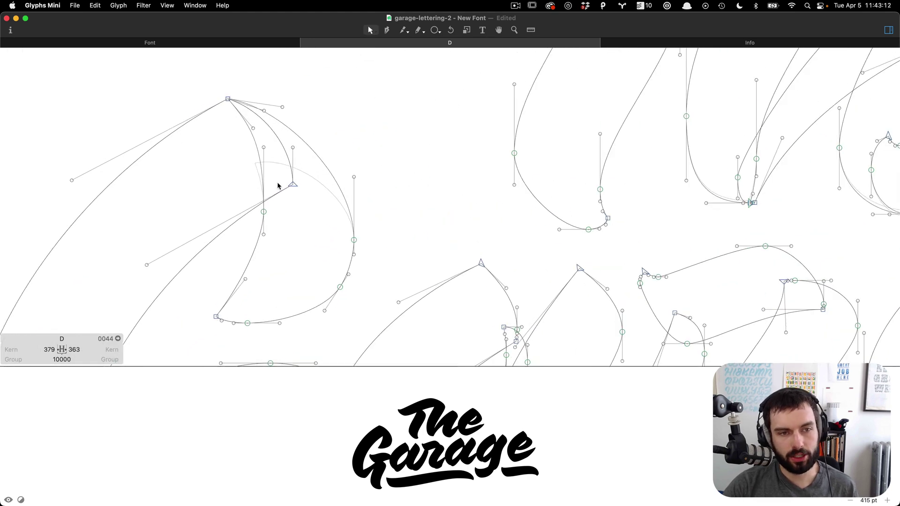
{"action": "scroll", "coordinate": [298, 208], "scroll_direction": "down", "scroll_amount": 5}
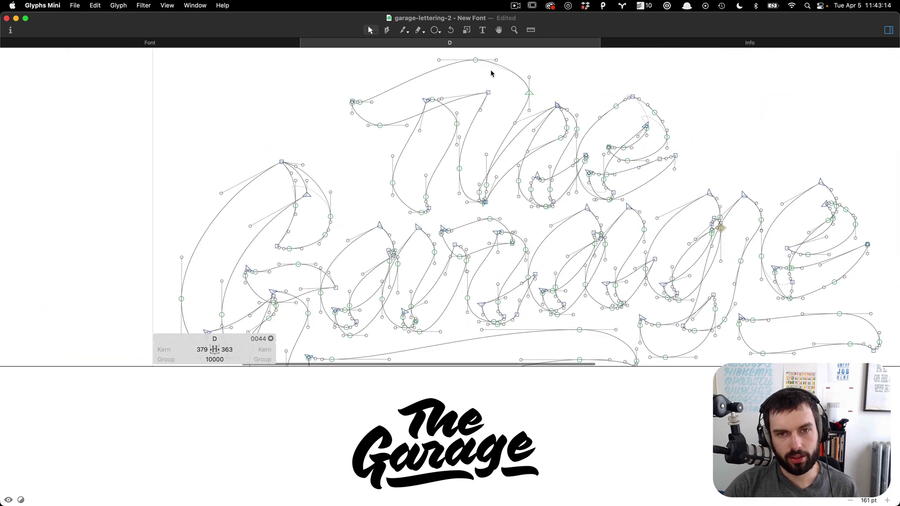
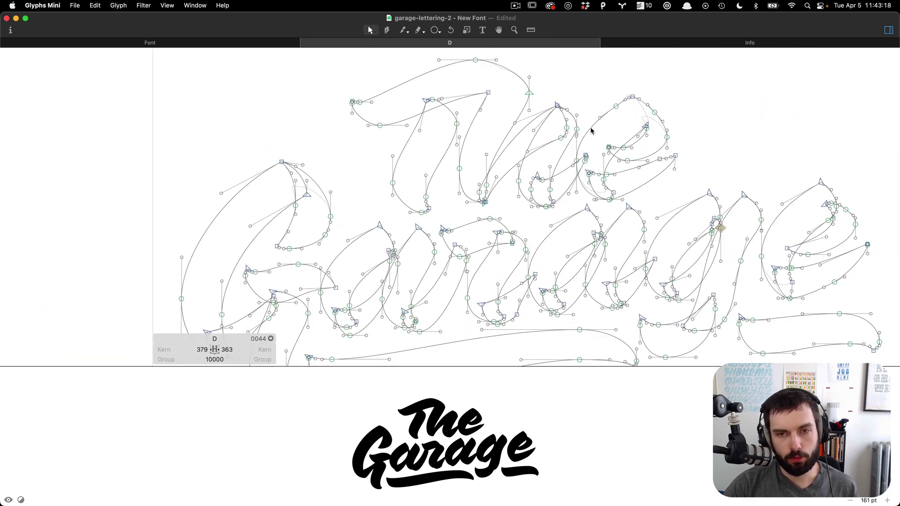
{"action": "scroll", "coordinate": [558, 115], "scroll_direction": "up", "scroll_amount": 3}
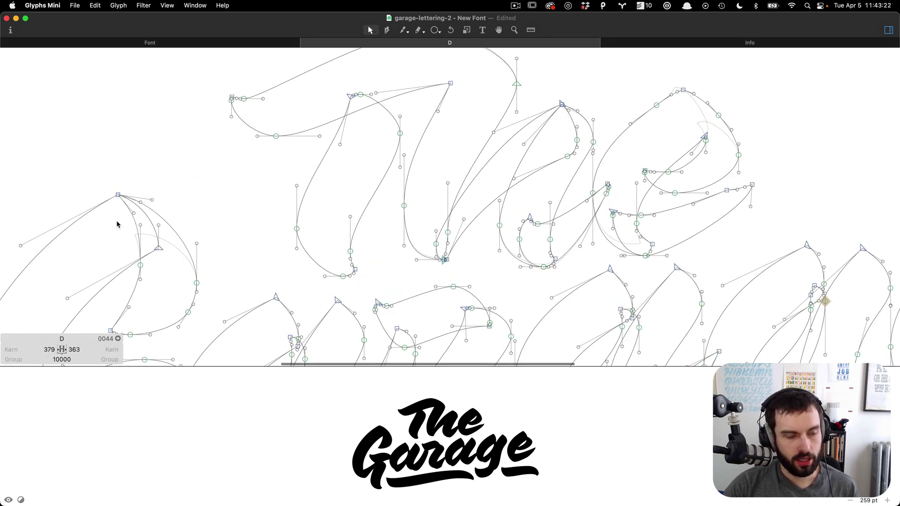
{"action": "scroll", "coordinate": [118, 224], "scroll_direction": "up", "scroll_amount": 3}
{"action": "scroll", "coordinate": [189, 225], "scroll_direction": "down", "scroll_amount": 4}
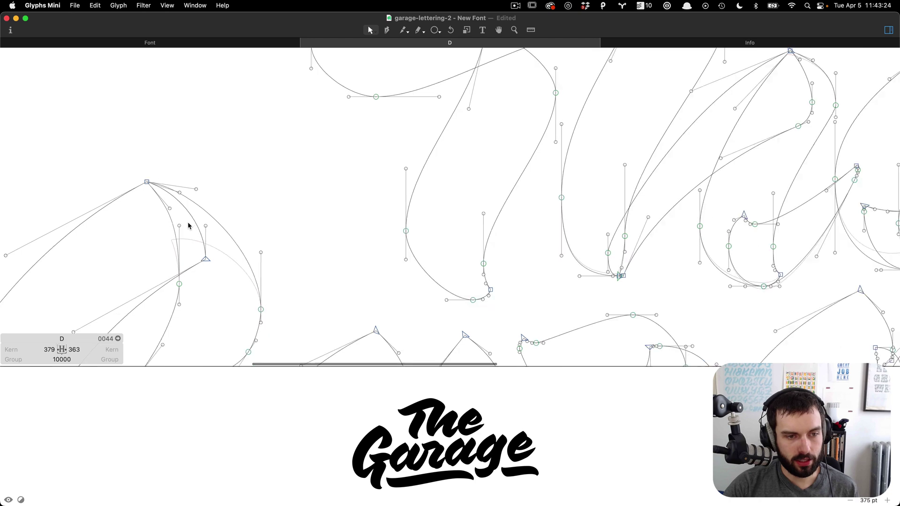
Preview the filled G and bulge the lower inner curve of its upper terminal slightly outward.
{"action": "key", "text": "t"}
{"action": "scroll", "coordinate": [214, 268], "scroll_direction": "down", "scroll_amount": 2}
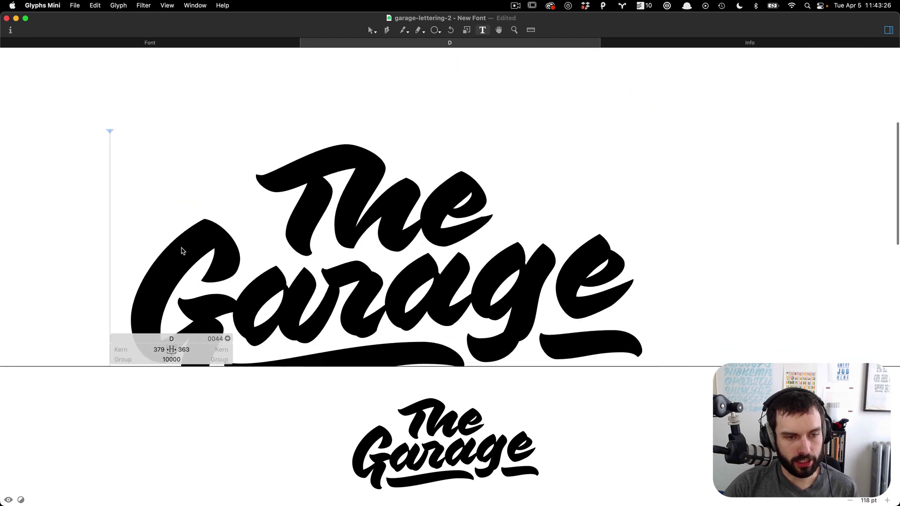
{"action": "scroll", "coordinate": [192, 258], "scroll_direction": "up", "scroll_amount": 4}
{"action": "key", "text": "Escape"}
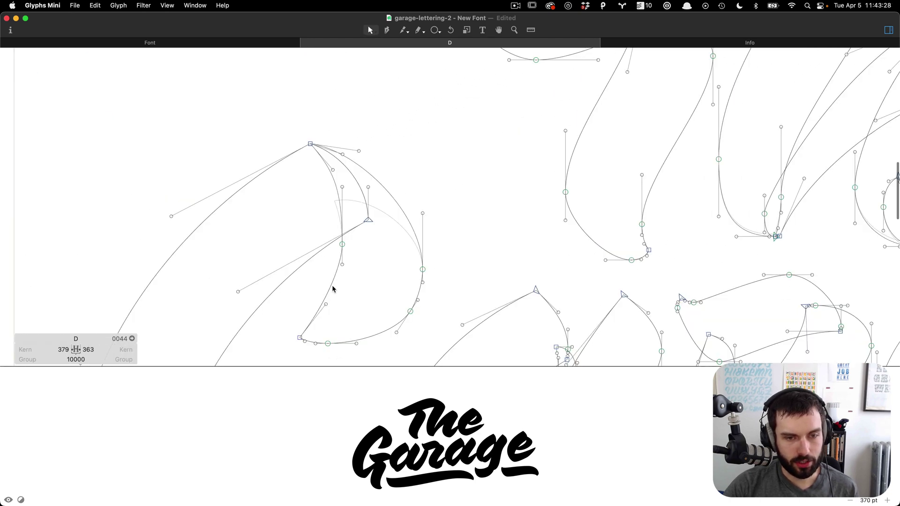
{"action": "left_click_drag", "start_coordinate": [334, 288], "coordinate": [337, 289]}
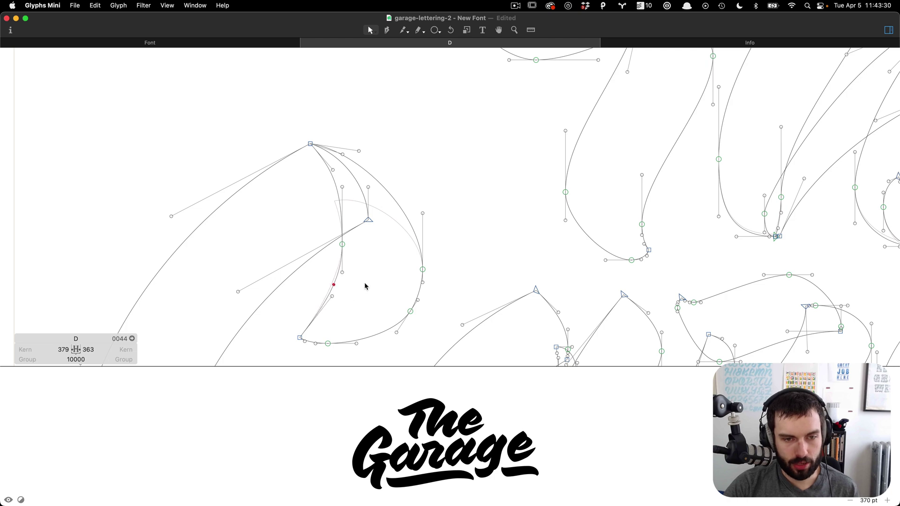
Move the bottom node of the first a's bowl onto the upstroke's bottom node and lower the bowl's terminal corner to X 2699, Y 1210.
{"action": "scroll", "coordinate": [372, 277], "scroll_direction": "down", "scroll_amount": 4}
{"action": "scroll", "coordinate": [372, 277], "scroll_direction": "up", "scroll_amount": 5}
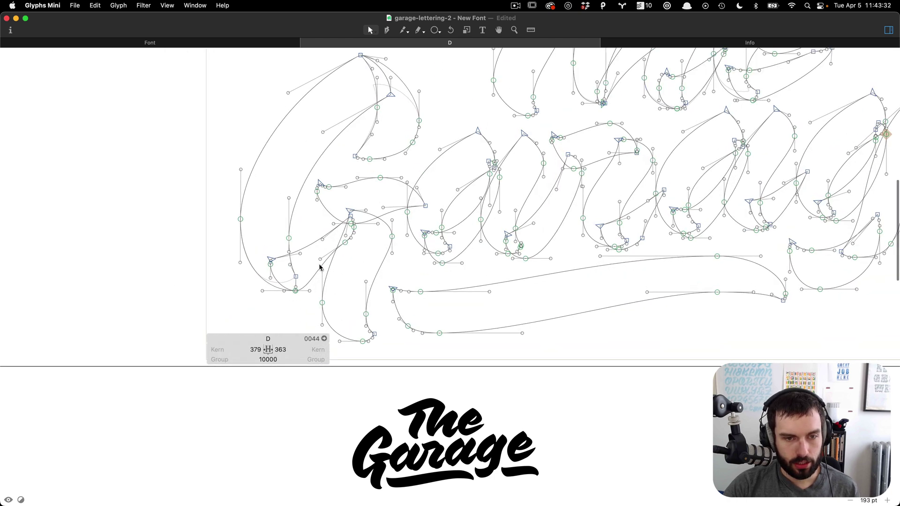
{"action": "scroll", "coordinate": [375, 293], "scroll_direction": "up", "scroll_amount": 5}
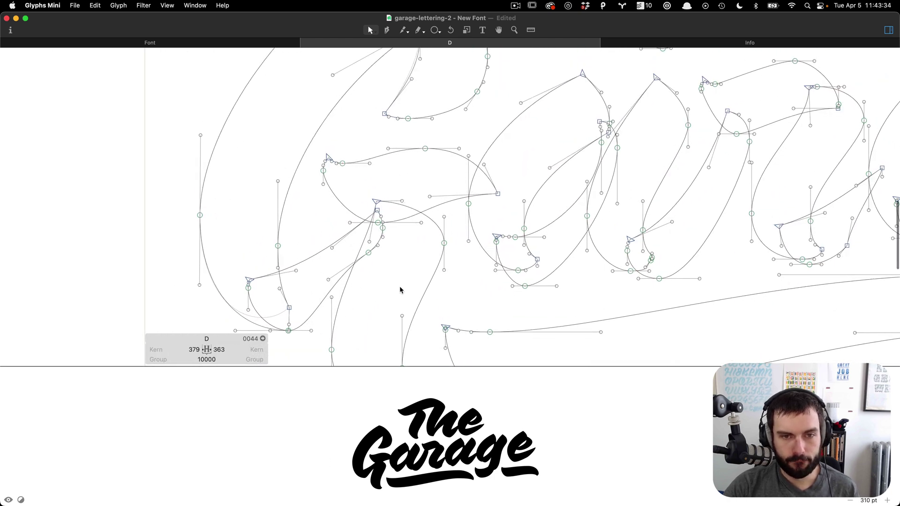
{"action": "scroll", "coordinate": [441, 240], "scroll_direction": "right", "scroll_amount": 3}
{"action": "scroll", "coordinate": [447, 237], "scroll_direction": "right", "scroll_amount": 3}
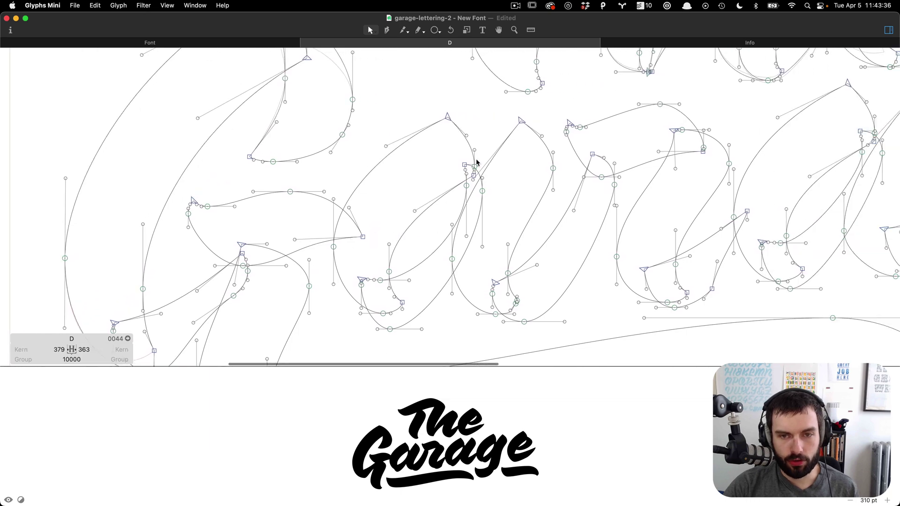
{"action": "scroll", "coordinate": [373, 337], "scroll_direction": "up", "scroll_amount": 4}
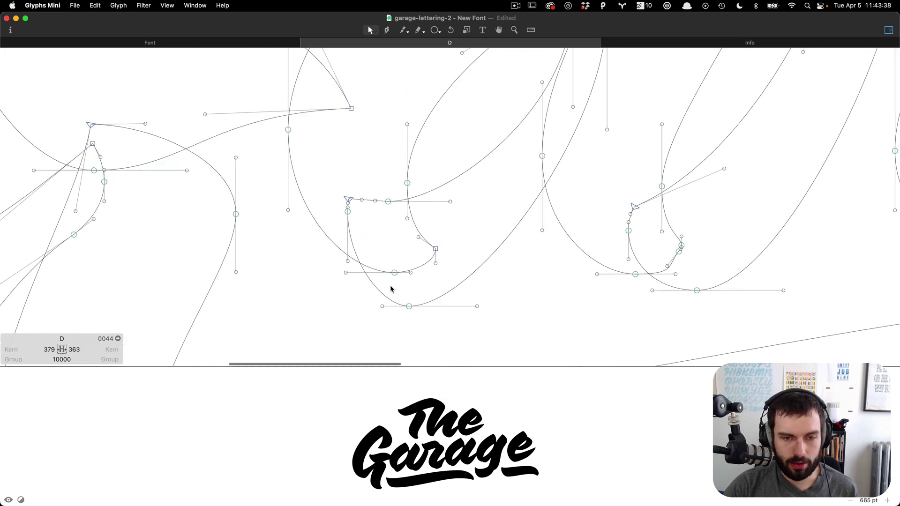
{"action": "left_click_drag", "start_coordinate": [394, 274], "coordinate": [411, 308]}
{"action": "left_click", "coordinate": [386, 262]}
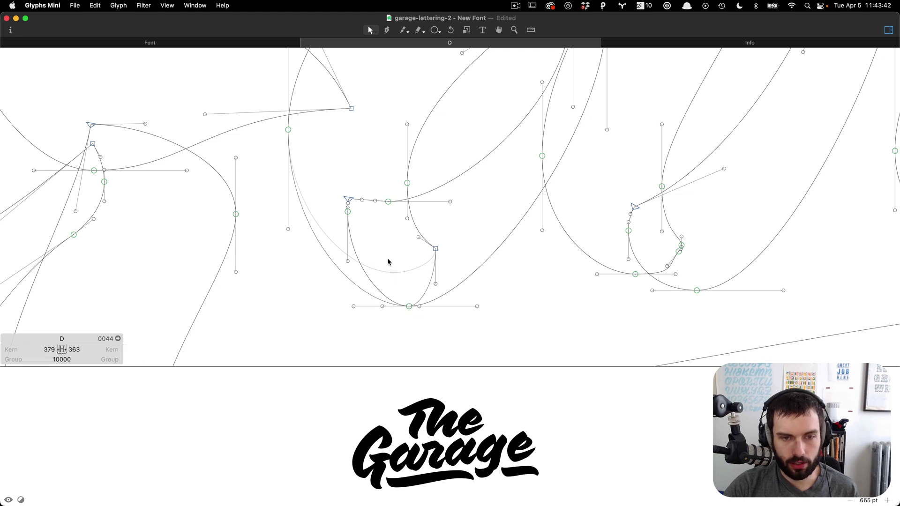
{"action": "scroll", "coordinate": [388, 261], "scroll_direction": "down", "scroll_amount": 3}
{"action": "left_click_drag", "start_coordinate": [421, 251], "coordinate": [419, 263]}
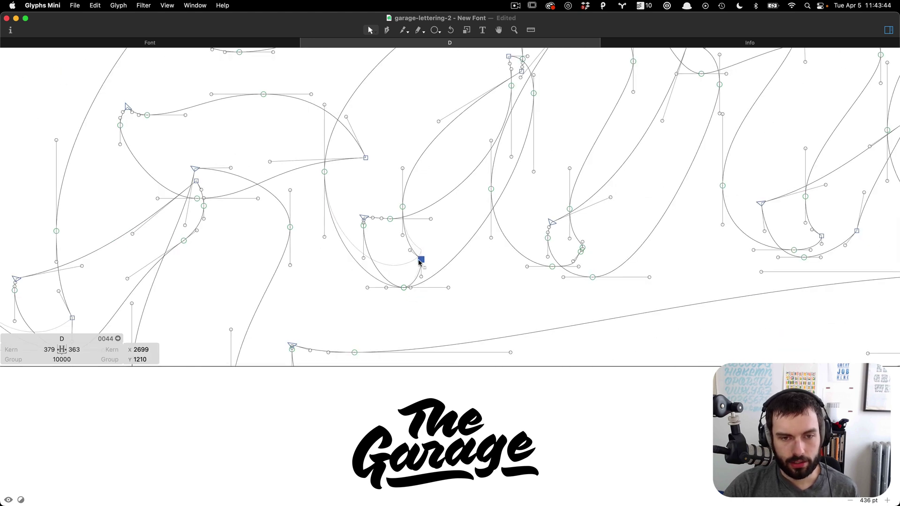
{"action": "left_click", "coordinate": [426, 241]}
Move the top corner of the first a's upstroke to the bowl's peak at X 3012, Y 2530, with its inner handle at X 3094, Y 2351.
{"action": "scroll", "coordinate": [426, 241], "scroll_direction": "up", "scroll_amount": 5}
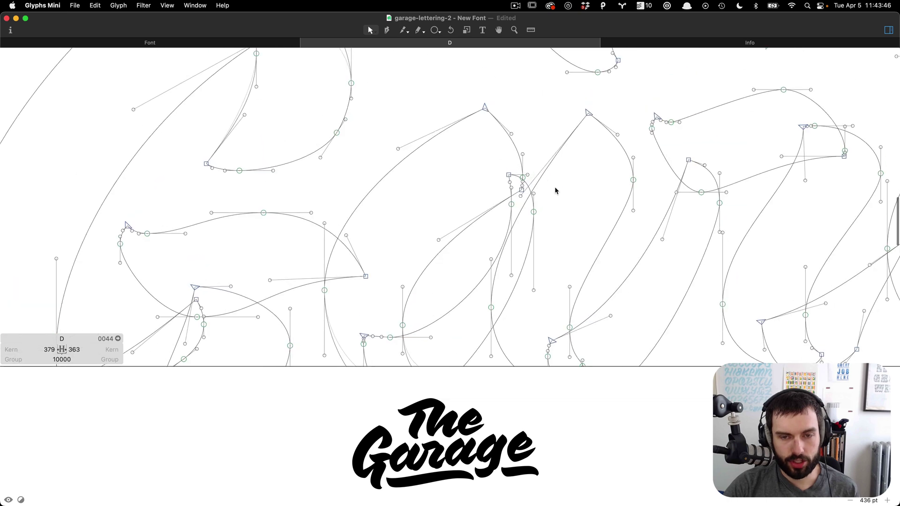
{"action": "scroll", "coordinate": [553, 195], "scroll_direction": "up", "scroll_amount": 4}
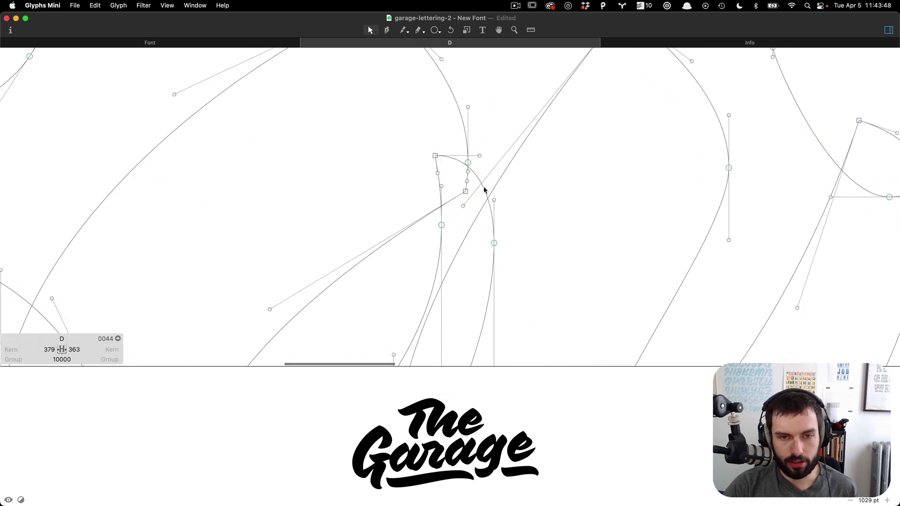
{"action": "scroll", "coordinate": [481, 186], "scroll_direction": "up", "scroll_amount": 4}
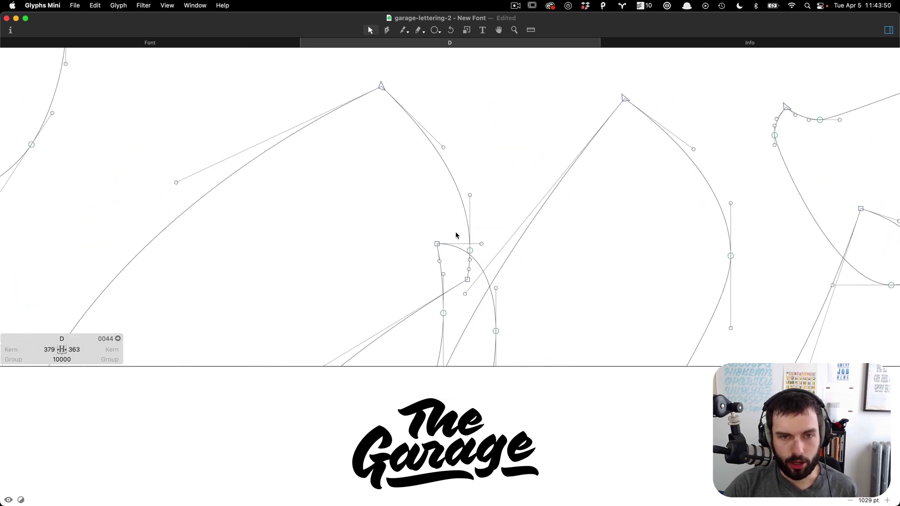
{"action": "left_click_drag", "start_coordinate": [439, 245], "coordinate": [383, 88]}
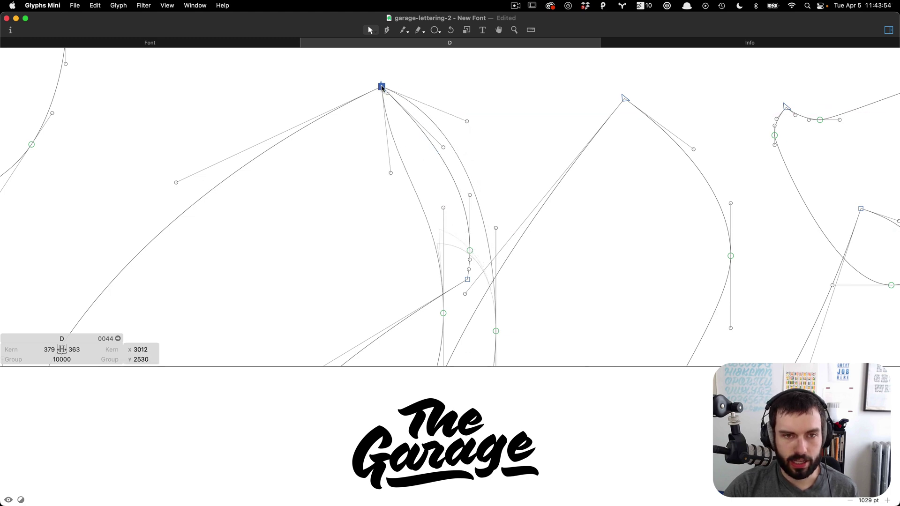
{"action": "left_click", "coordinate": [365, 184]}
{"action": "left_click_drag", "start_coordinate": [390, 173], "coordinate": [425, 176]}
Check the reshaped first a in the filled preview, comparing its top and bottom joins with the neighbouring letters.
{"action": "scroll", "coordinate": [389, 162], "scroll_direction": "down", "scroll_amount": 3}
{"action": "scroll", "coordinate": [480, 157], "scroll_direction": "down", "scroll_amount": 2}
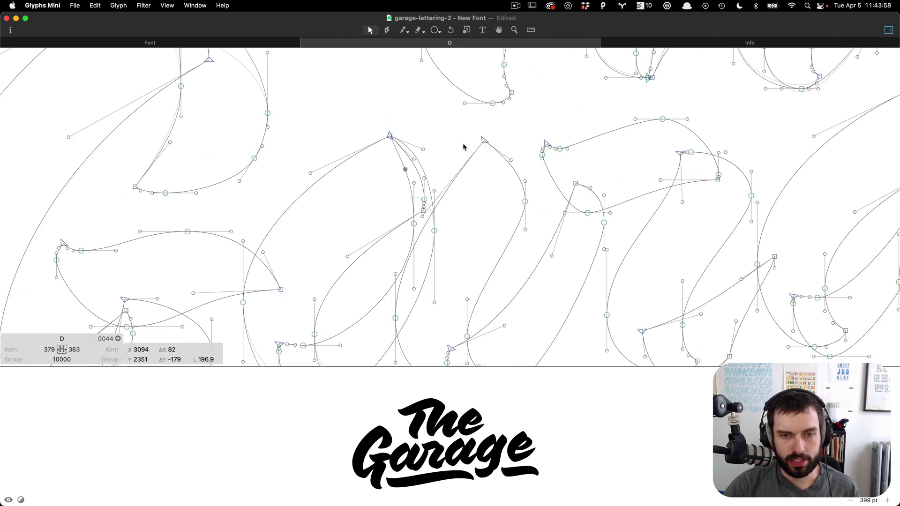
{"action": "key", "text": "t"}
{"action": "scroll", "coordinate": [463, 168], "scroll_direction": "down", "scroll_amount": 3}
{"action": "scroll", "coordinate": [463, 168], "scroll_direction": "up", "scroll_amount": 4}
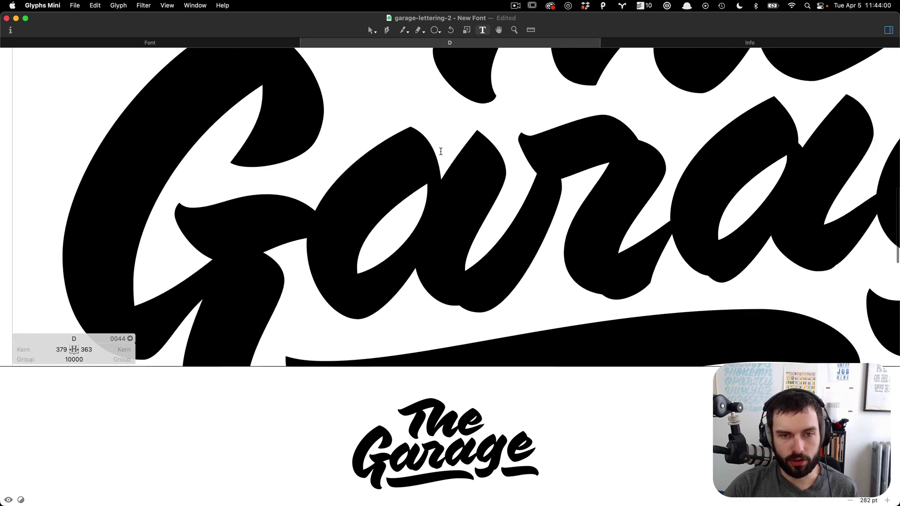
{"action": "key", "text": "Escape"}
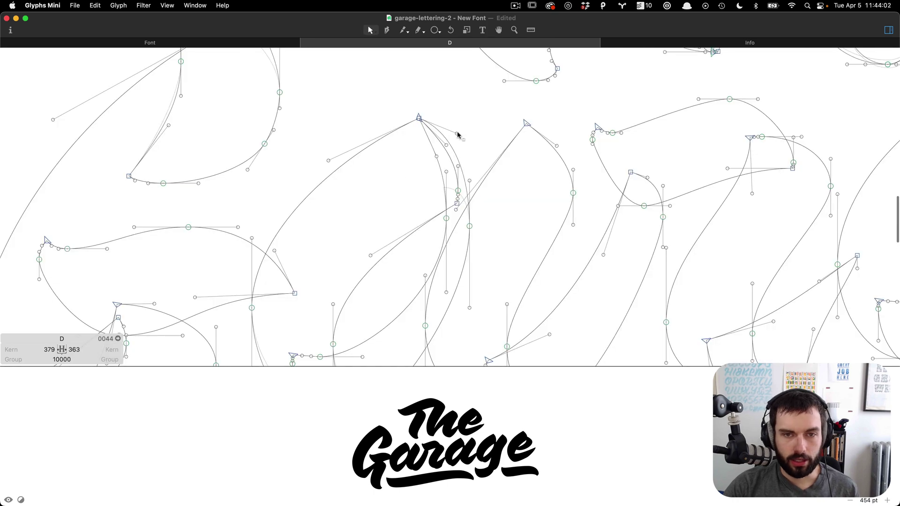
{"action": "scroll", "coordinate": [472, 143], "scroll_direction": "down", "scroll_amount": 3}
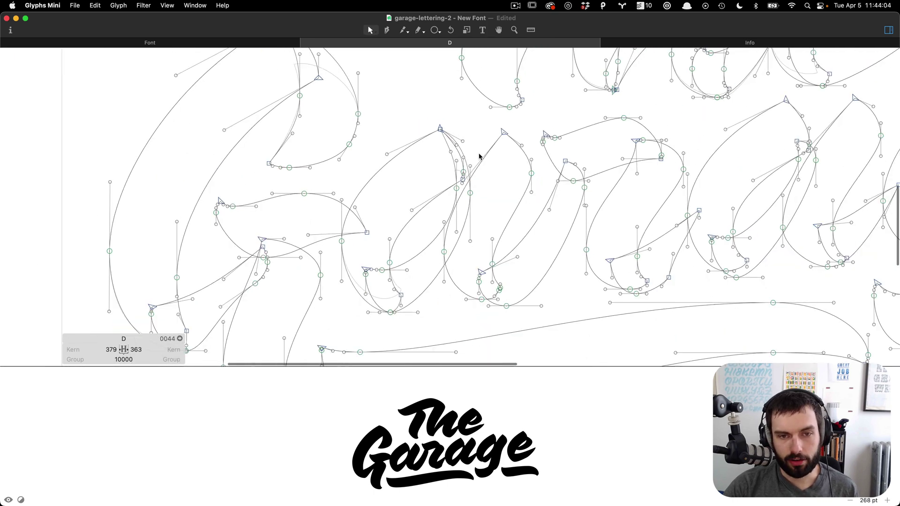
{"action": "scroll", "coordinate": [497, 183], "scroll_direction": "down", "scroll_amount": 1}
{"action": "key", "text": "t"}
{"action": "scroll", "coordinate": [487, 187], "scroll_direction": "down", "scroll_amount": 2}
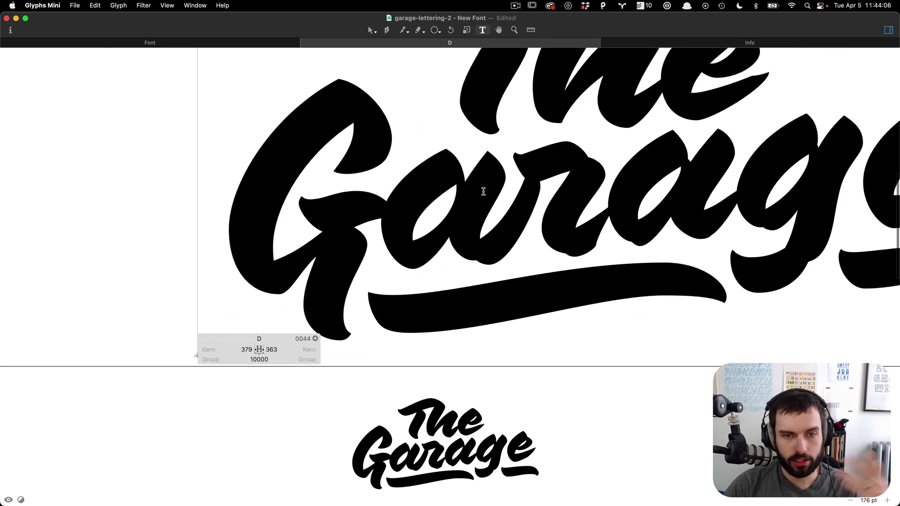
{"action": "scroll", "coordinate": [473, 249], "scroll_direction": "up", "scroll_amount": 2}
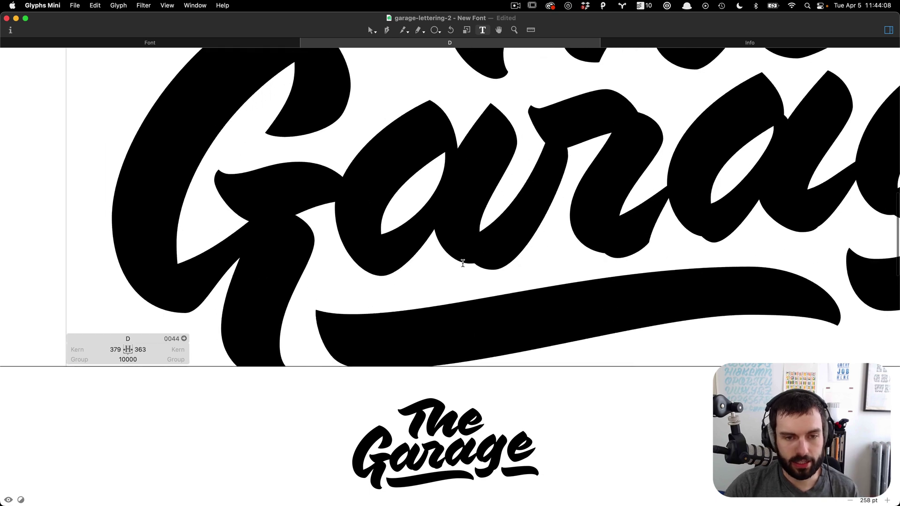
{"action": "key", "text": "Escape"}
Try to join the first a's stem to the exit stroke at the bottom by deleting the two small terminal nodes and adjusting the remaining handle.
{"action": "scroll", "coordinate": [424, 272], "scroll_direction": "up", "scroll_amount": 3}
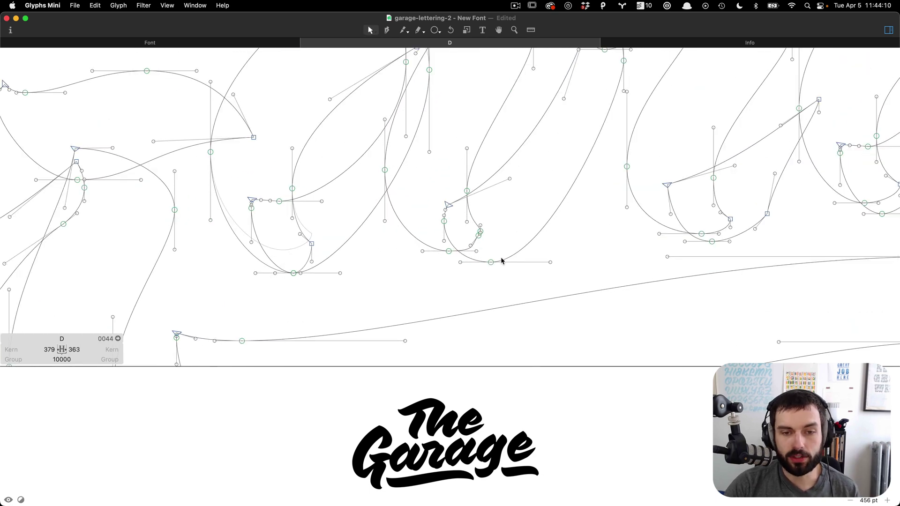
{"action": "scroll", "coordinate": [501, 261], "scroll_direction": "up", "scroll_amount": 2}
{"action": "left_click_drag", "start_coordinate": [413, 247], "coordinate": [453, 203]}
{"action": "key", "text": "Delete"}
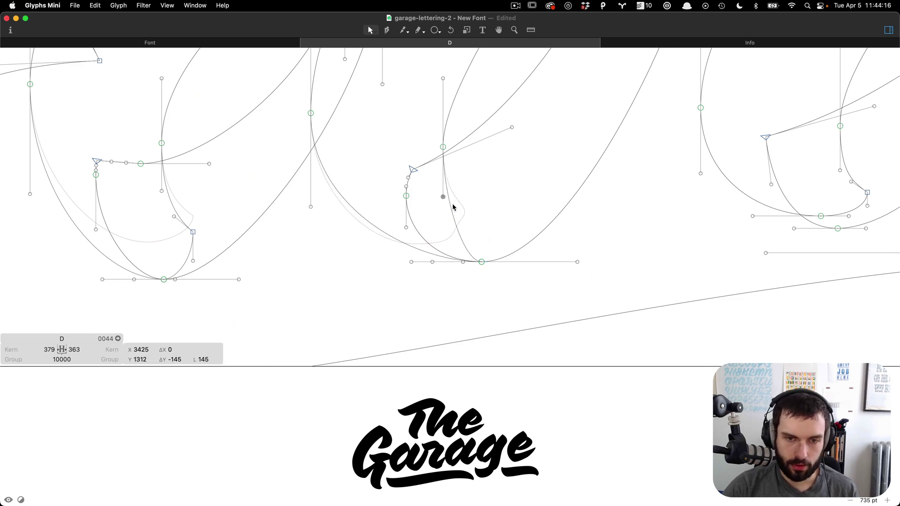
{"action": "left_click", "coordinate": [463, 262]}
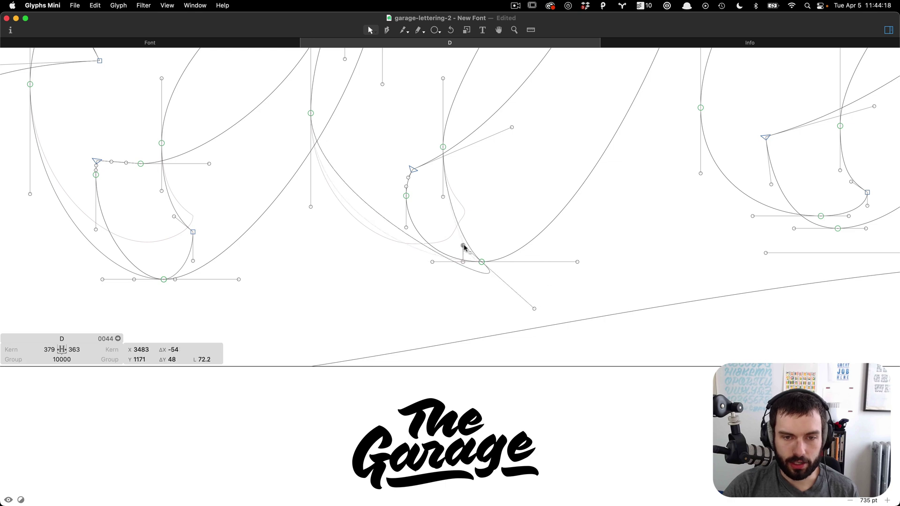
{"action": "scroll", "coordinate": [484, 257], "scroll_direction": "right", "scroll_amount": 1}
{"action": "key", "text": "super+z"}
{"action": "key", "text": "super+z"}
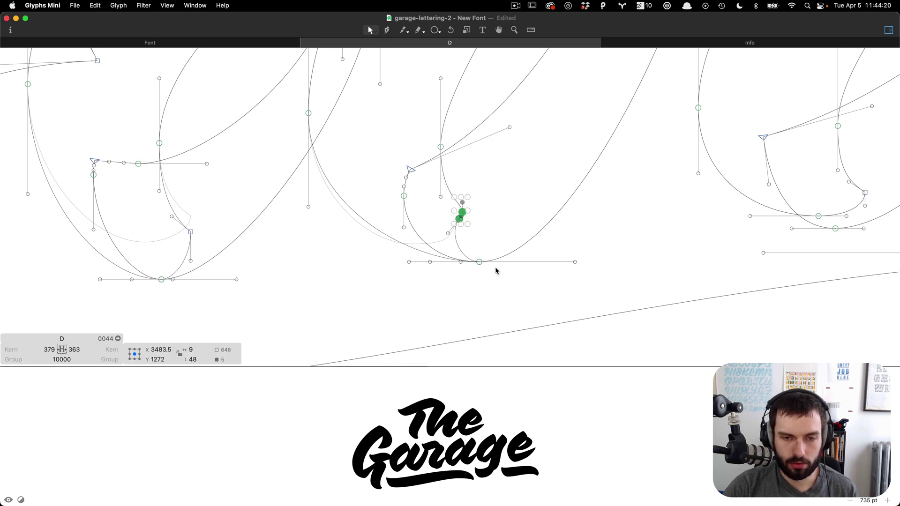
Convert the first a's bottom stem node to a corner, delete the two small terminal nodes, and move the corner to X 3537, Y 1123.
{"action": "left_click", "coordinate": [411, 245]}
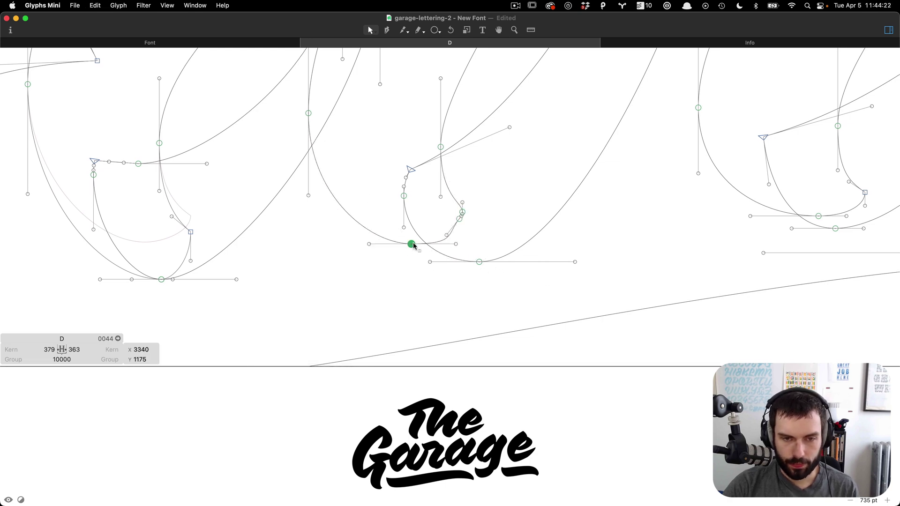
{"action": "left_click", "coordinate": [420, 272]}
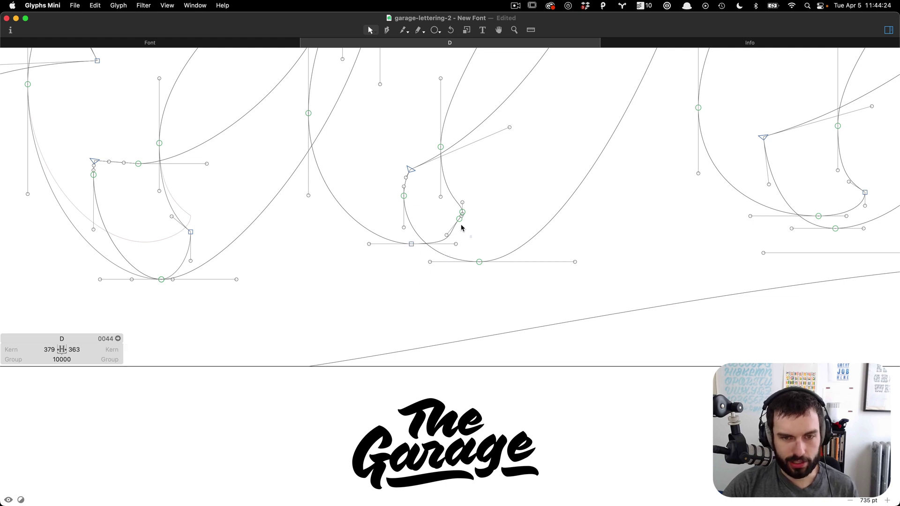
{"action": "left_click_drag", "start_coordinate": [472, 238], "coordinate": [450, 203]}
{"action": "key", "text": "BackSpace"}
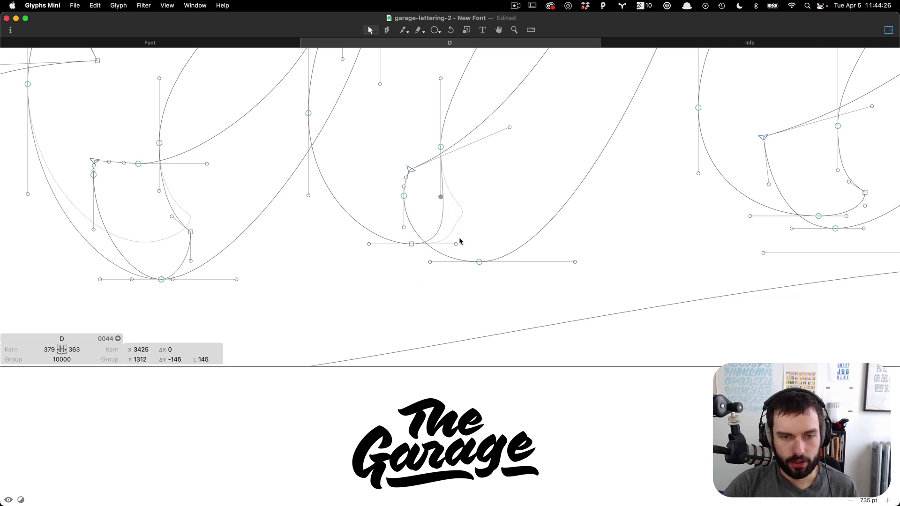
{"action": "left_click_drag", "start_coordinate": [455, 246], "coordinate": [480, 261]}
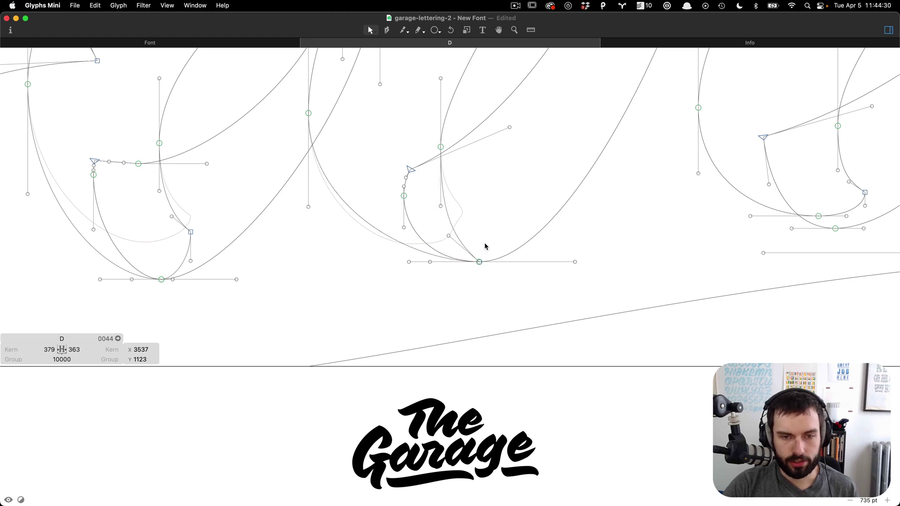
Delete the smooth node beside the r stem's top corner and move that corner onto the shoulder's top node at X 4471, Y 2620.
{"action": "scroll", "coordinate": [401, 235], "scroll_direction": "down", "scroll_amount": 5}
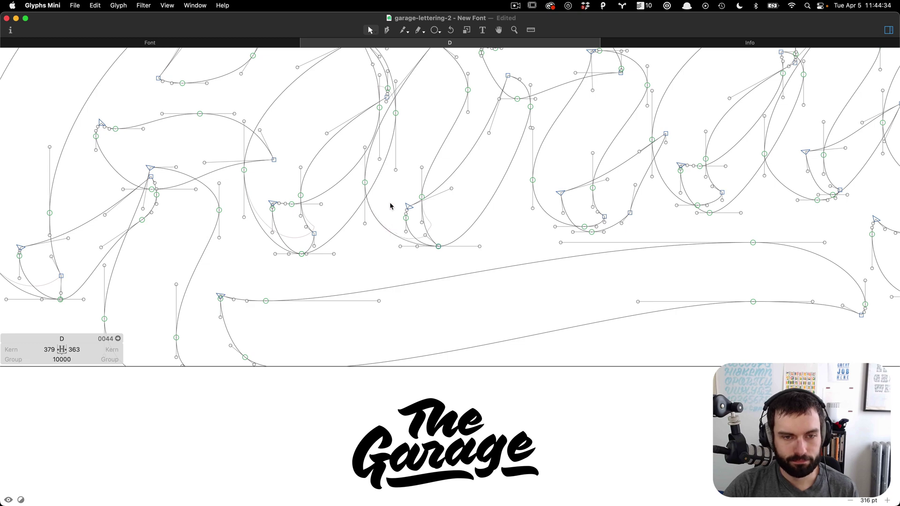
{"action": "key", "text": "t"}
{"action": "scroll", "coordinate": [390, 203], "scroll_direction": "down", "scroll_amount": 2}
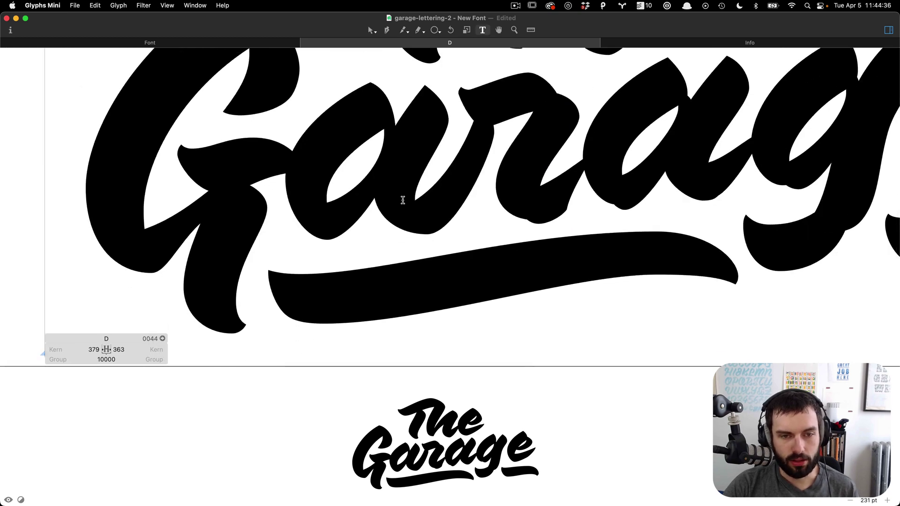
{"action": "scroll", "coordinate": [466, 248], "scroll_direction": "up", "scroll_amount": 3}
{"action": "scroll", "coordinate": [502, 266], "scroll_direction": "up", "scroll_amount": 4}
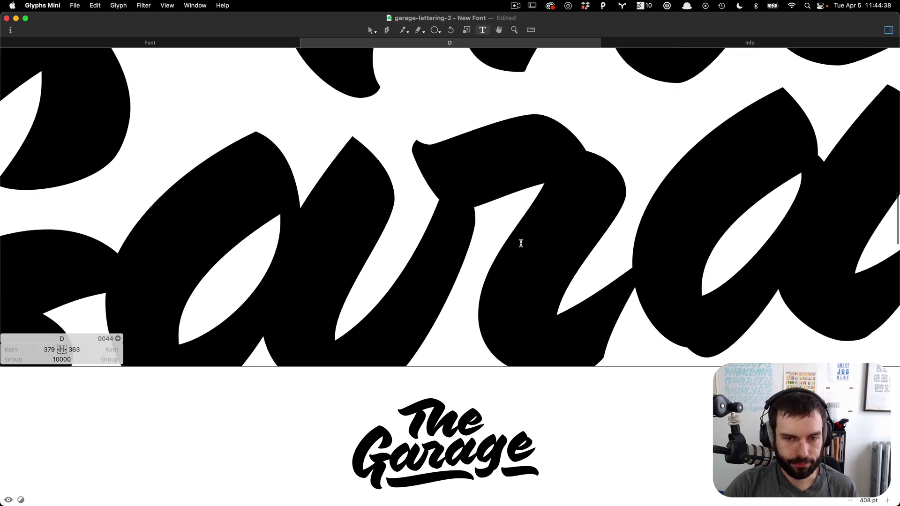
{"action": "key", "text": "Escape"}
{"action": "scroll", "coordinate": [558, 125], "scroll_direction": "up", "scroll_amount": 5}
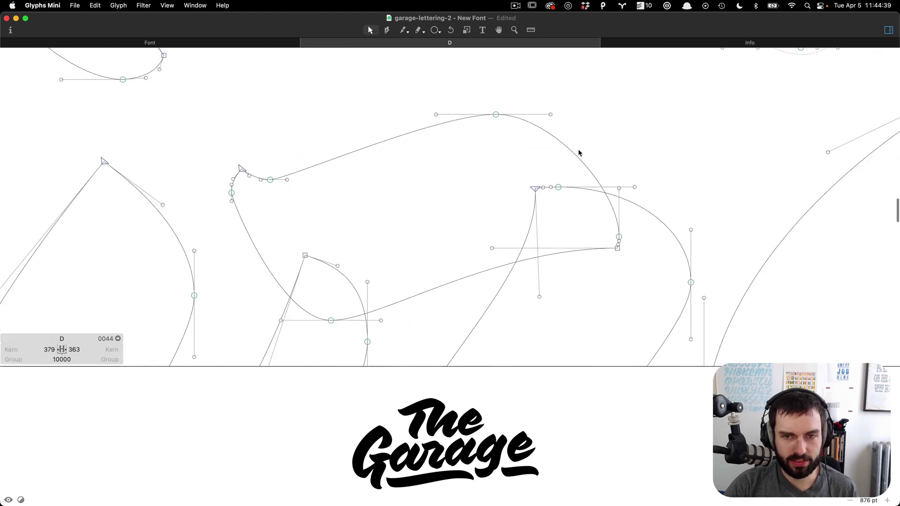
{"action": "left_click", "coordinate": [559, 189]}
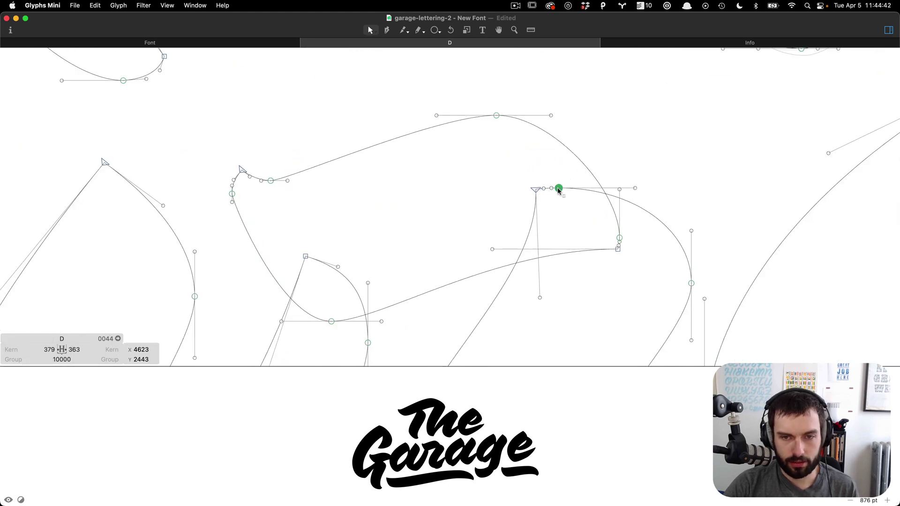
{"action": "key", "text": "Delete"}
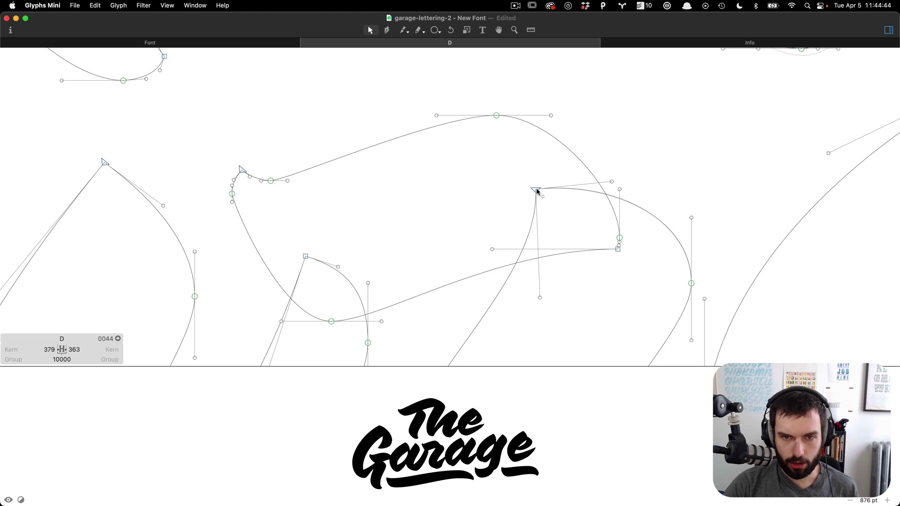
{"action": "left_click_drag", "start_coordinate": [537, 191], "coordinate": [498, 117]}
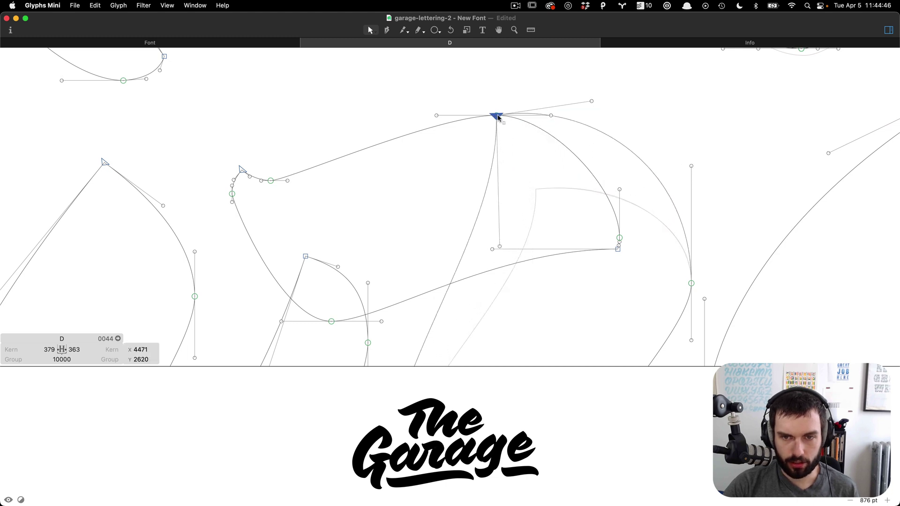
Level the outer handle of the r stem's top corner and pull the outer shoulder curve inward to flatten it.
{"action": "left_click_drag", "start_coordinate": [592, 101], "coordinate": [595, 115]}
{"action": "left_click", "coordinate": [638, 176]}
{"action": "left_click_drag", "start_coordinate": [638, 176], "coordinate": [628, 206]}
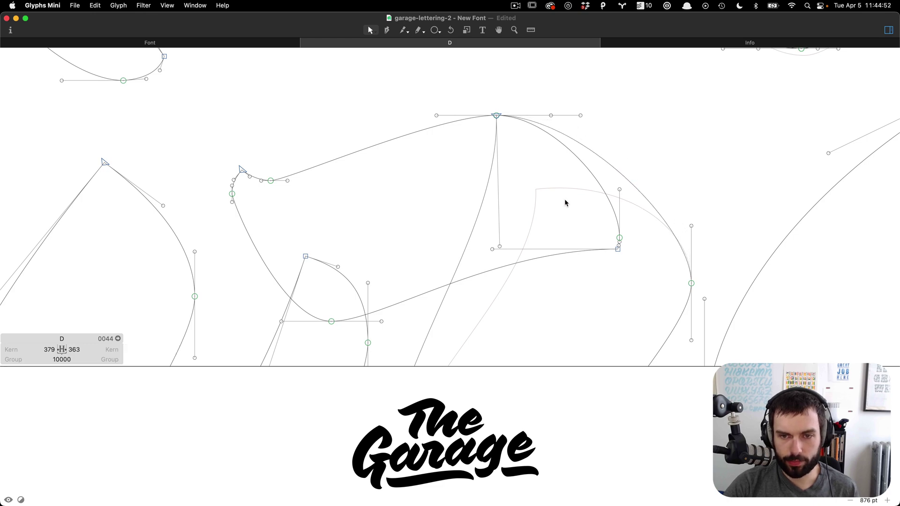
{"action": "scroll", "coordinate": [517, 199], "scroll_direction": "down", "scroll_amount": 10}
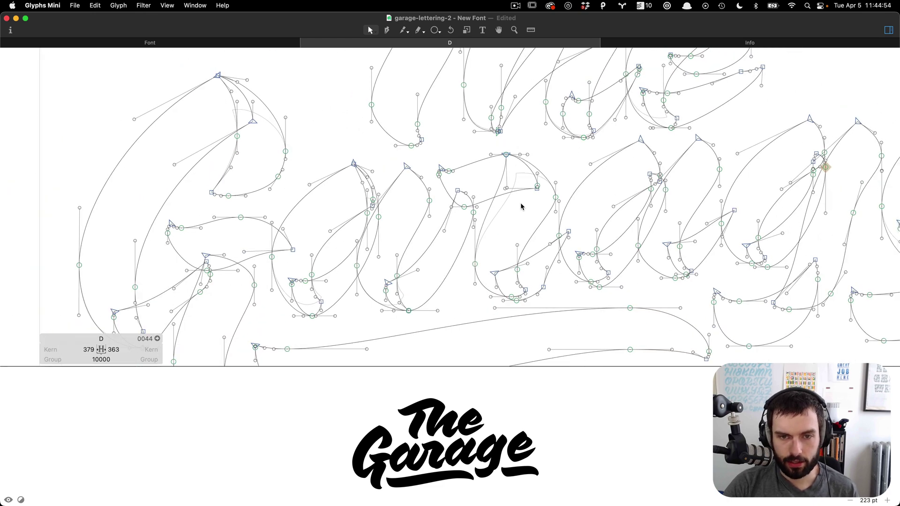
Pull the inner handle of the r stem's top corner to X 4766, Y 2255 and preview the filled letter.
{"action": "scroll", "coordinate": [516, 197], "scroll_direction": "up", "scroll_amount": 4}
{"action": "left_click", "coordinate": [497, 181]}
{"action": "left_click_drag", "start_coordinate": [500, 183], "coordinate": [539, 187]}
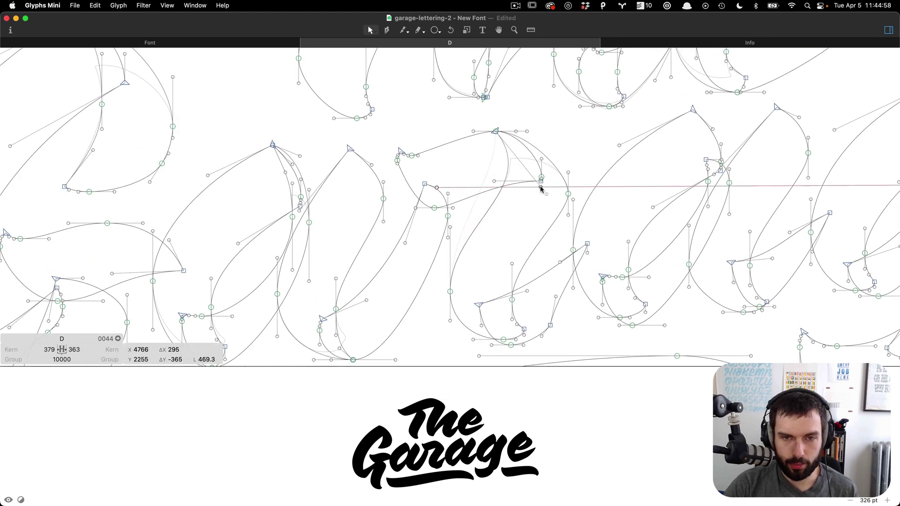
{"action": "key", "text": "Escape"}
{"action": "key", "text": "t"}
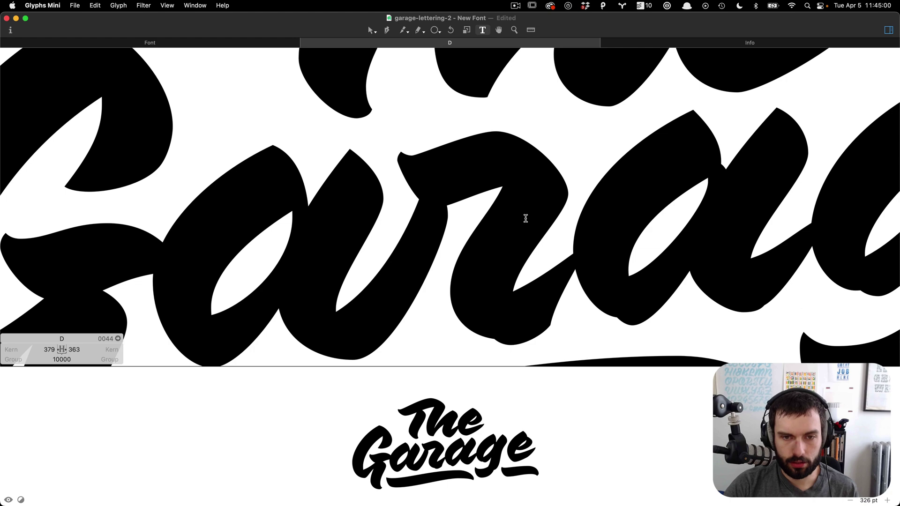
Move the inner handle of the r stem's top corner to X 4789, Y 2255 and extend the left side's upper handle to Y 2018.
{"action": "key", "text": "Escape"}
{"action": "left_click", "coordinate": [541, 188]}
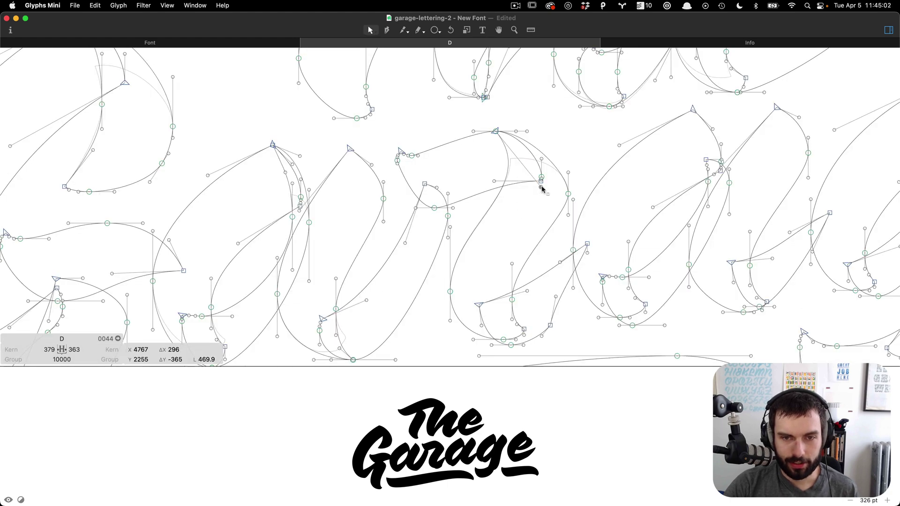
{"action": "left_click_drag", "start_coordinate": [543, 188], "coordinate": [547, 188]}
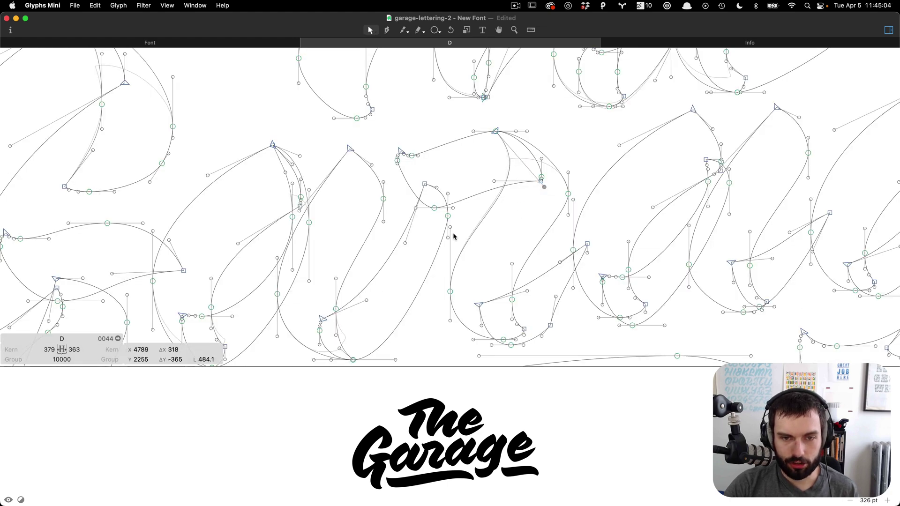
{"action": "left_click_drag", "start_coordinate": [451, 229], "coordinate": [449, 224]}
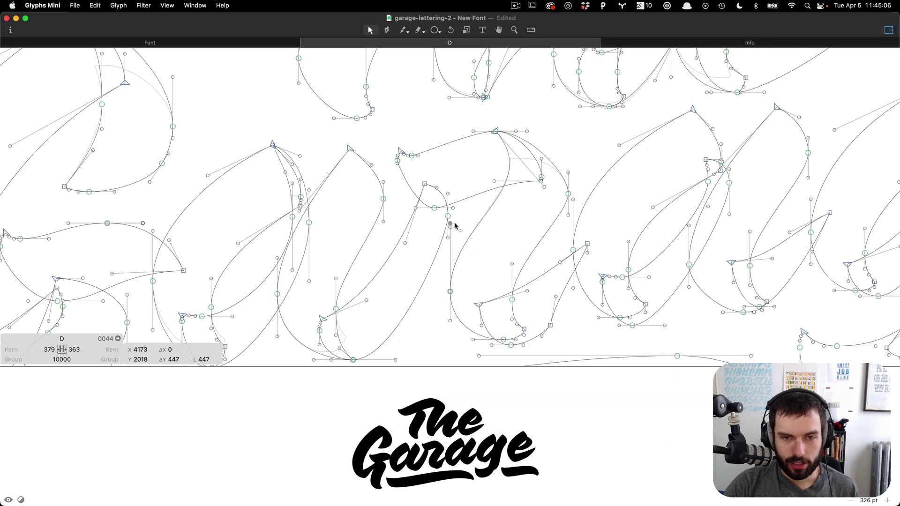
{"action": "left_click", "coordinate": [516, 177]}
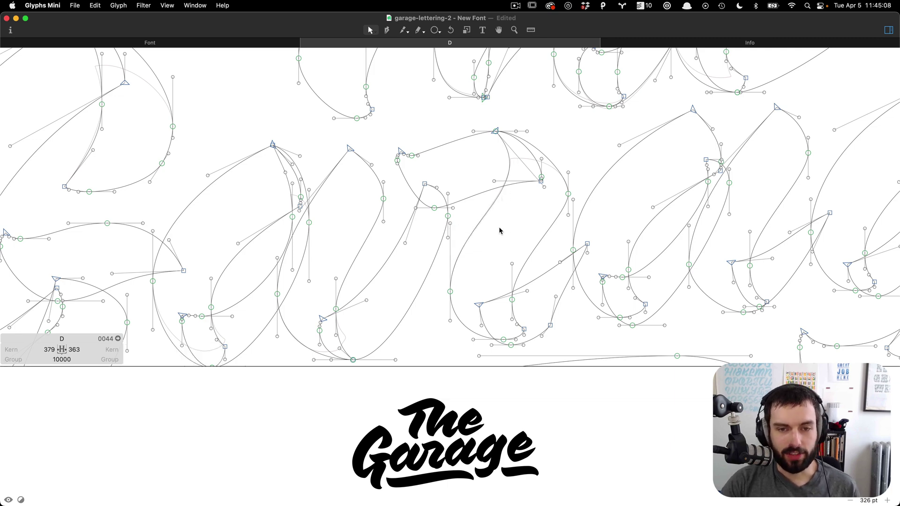
Move the bottom node of the r's stem onto the neighbouring stroke's lowest node at X 4571, Y 1220.
{"action": "scroll", "coordinate": [532, 360], "scroll_direction": "up", "scroll_amount": 10}
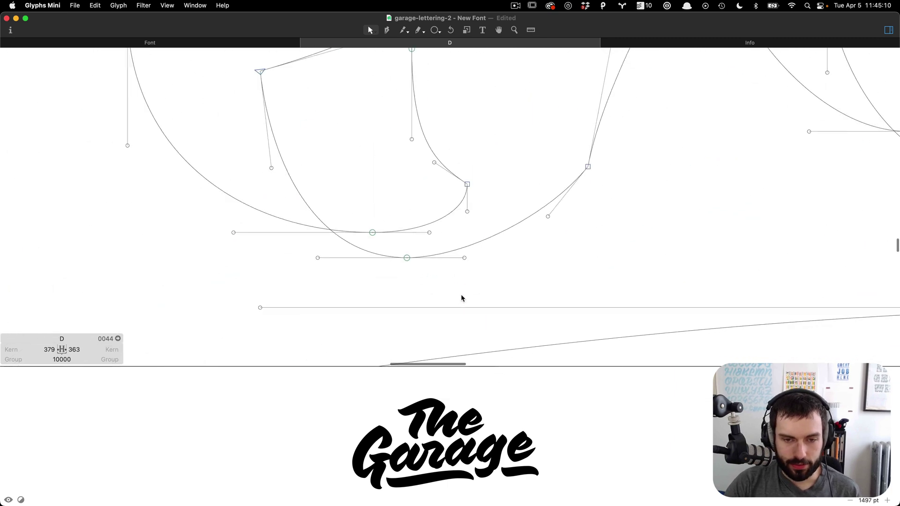
{"action": "left_click_drag", "start_coordinate": [374, 235], "coordinate": [408, 259]}
{"action": "scroll", "coordinate": [400, 226], "scroll_direction": "down", "scroll_amount": 3}
{"action": "scroll", "coordinate": [400, 226], "scroll_direction": "down", "scroll_amount": 5}
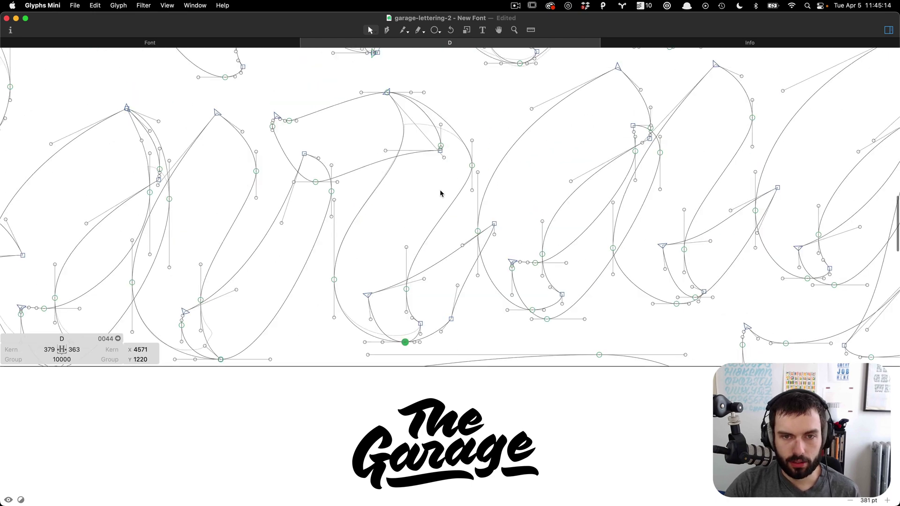
Move the bottom node of the second a's bowl onto the overlapping stroke's lowest node at X 5366, Y 1349.
{"action": "scroll", "coordinate": [567, 187], "scroll_direction": "right", "scroll_amount": 2}
{"action": "scroll", "coordinate": [558, 228], "scroll_direction": "down", "scroll_amount": 3}
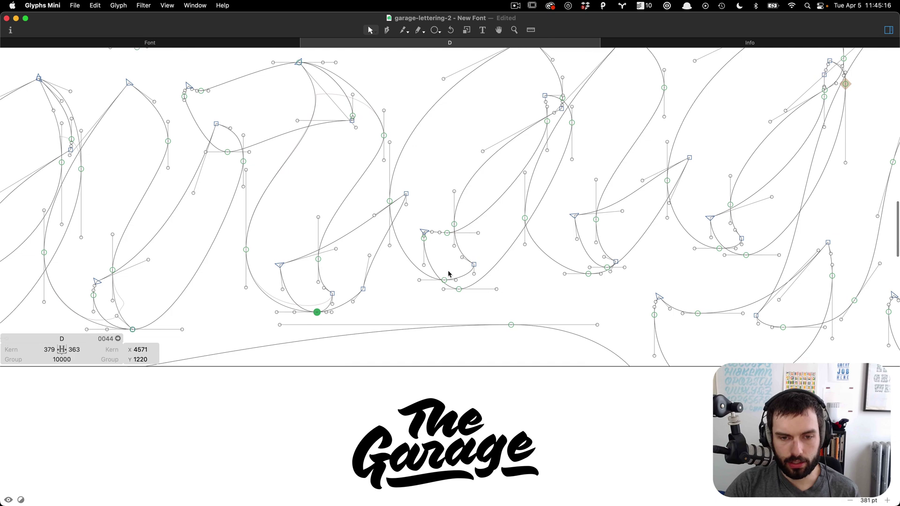
{"action": "scroll", "coordinate": [449, 277], "scroll_direction": "up", "scroll_amount": 3}
{"action": "left_click_drag", "start_coordinate": [441, 283], "coordinate": [467, 299]}
{"action": "scroll", "coordinate": [361, 266], "scroll_direction": "down", "scroll_amount": 3}
{"action": "scroll", "coordinate": [486, 112], "scroll_direction": "up", "scroll_amount": 1}
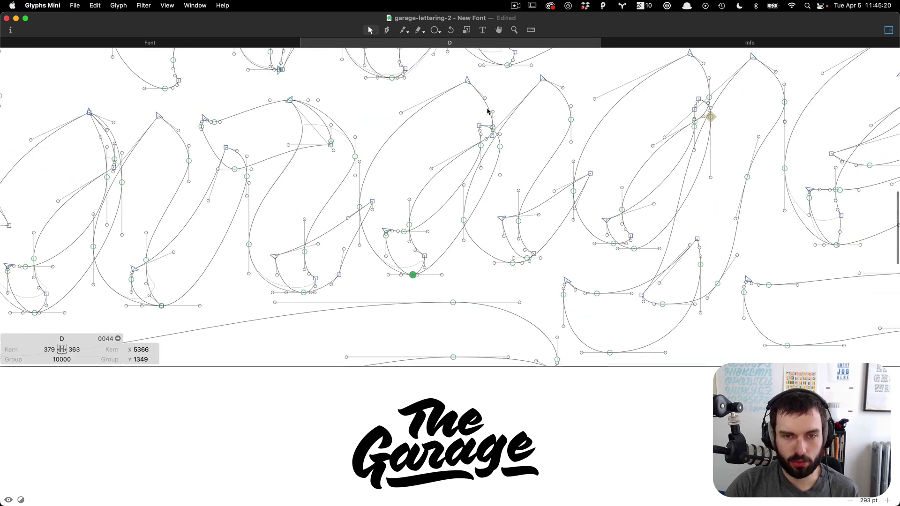
Move the top corner of the second a's right bowl stroke onto the bowl's apex and align its outer handle with the outer curve.
{"action": "scroll", "coordinate": [485, 106], "scroll_direction": "up", "scroll_amount": 3}
{"action": "scroll", "coordinate": [491, 67], "scroll_direction": "up", "scroll_amount": 2}
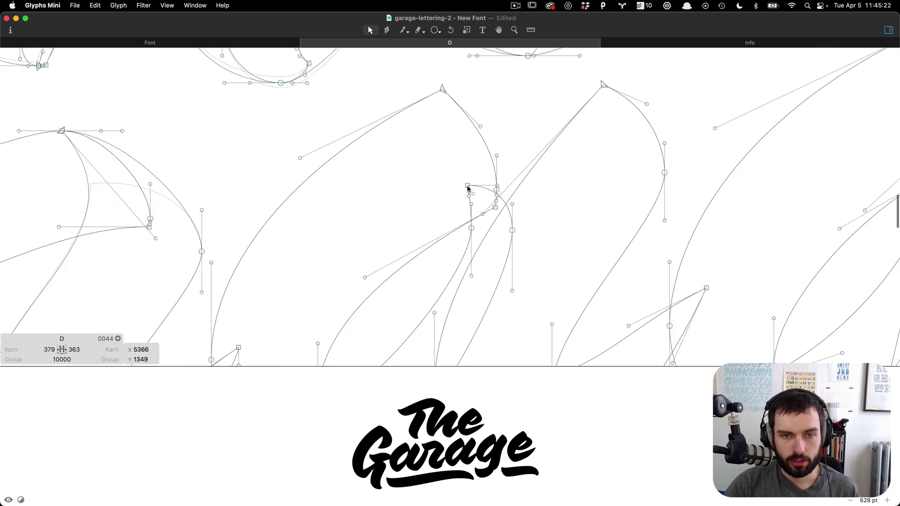
{"action": "left_click_drag", "start_coordinate": [468, 188], "coordinate": [481, 119]}
{"action": "left_click", "coordinate": [493, 146]}
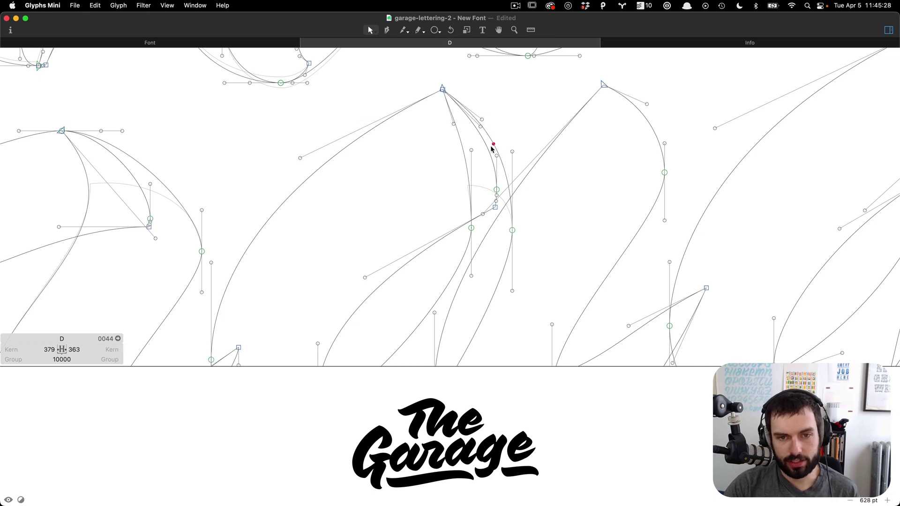
Merge the overlapping bottom nodes of the second a's right stem and move its inner corner to X 6190, Y 1549.
{"action": "scroll", "coordinate": [485, 184], "scroll_direction": "down", "scroll_amount": 5}
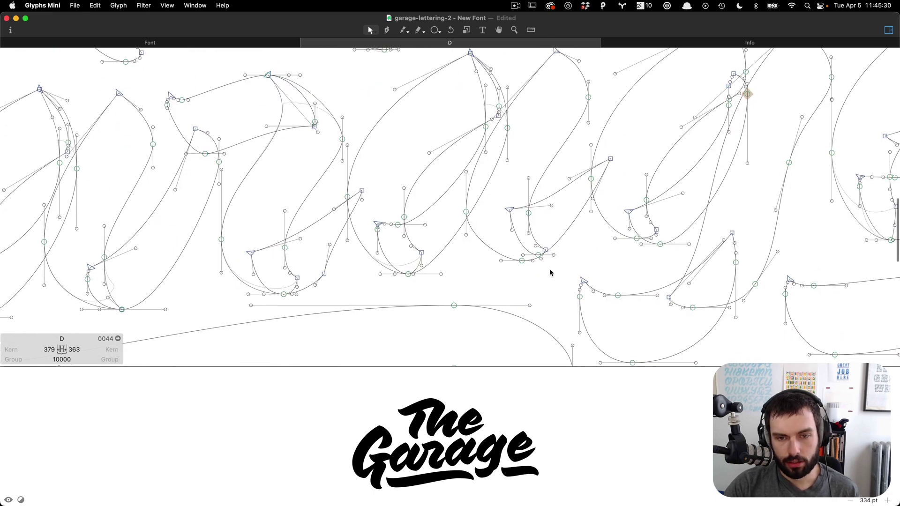
{"action": "scroll", "coordinate": [549, 261], "scroll_direction": "up", "scroll_amount": 5}
{"action": "left_click_drag", "start_coordinate": [516, 232], "coordinate": [512, 204]}
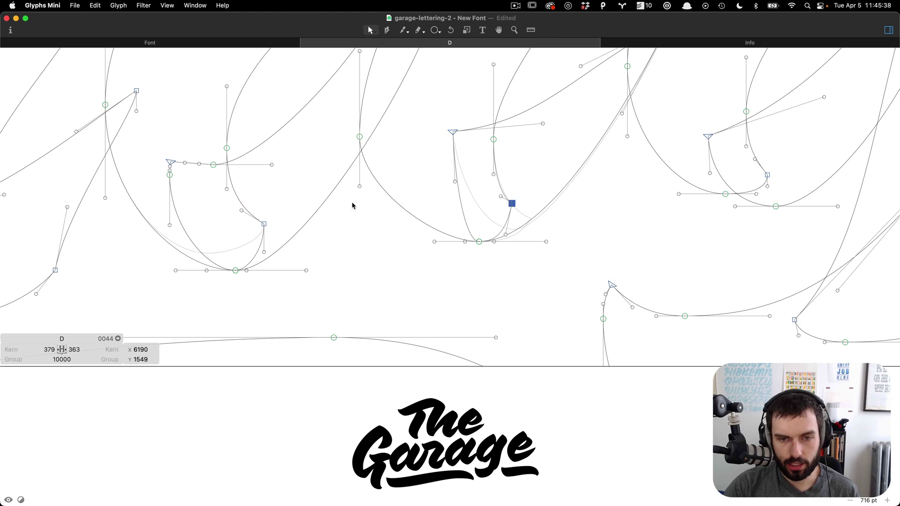
{"action": "scroll", "coordinate": [505, 200], "scroll_direction": "down", "scroll_amount": 5}
{"action": "scroll", "coordinate": [533, 201], "scroll_direction": "up", "scroll_amount": 5}
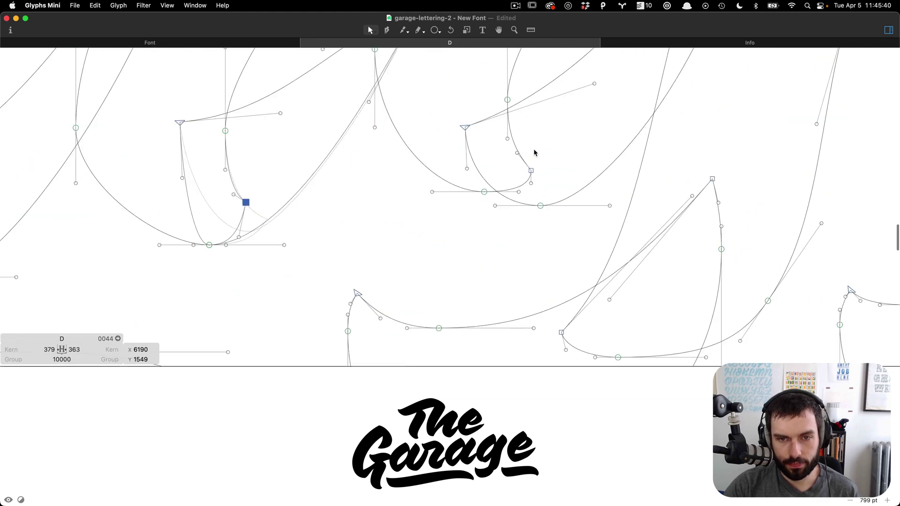
{"action": "left_click", "coordinate": [531, 170]}
{"action": "left_click", "coordinate": [485, 192], "text": "shift"}
{"action": "left_click_drag", "start_coordinate": [527, 206], "coordinate": [582, 206]}
{"action": "key", "text": "cmd+z"}
{"action": "left_click", "coordinate": [552, 231]}
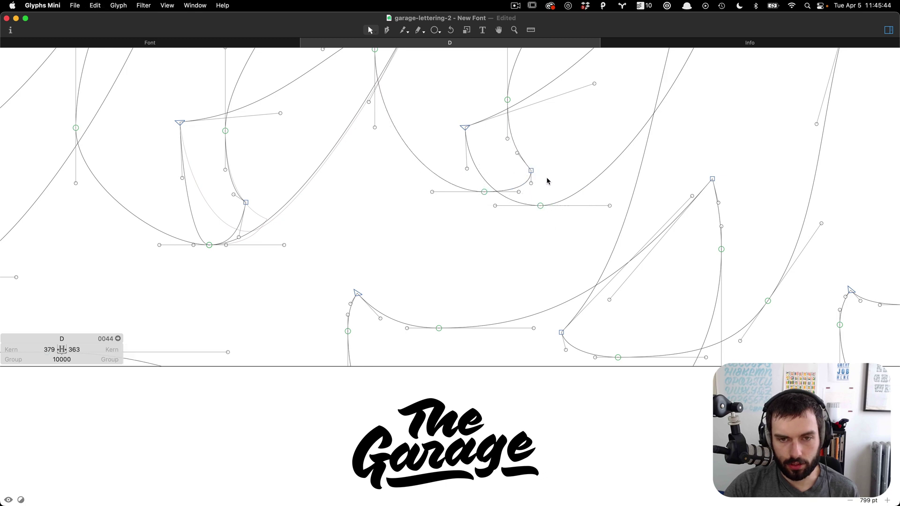
Place the g bowl's bottom node on the overlapping stroke's lowest node and move the adjoining corner to X 6994, Y 1660.
{"action": "mouse_move", "coordinate": [549, 159]}
{"action": "left_mouse_down"}
{"action": "mouse_move", "coordinate": [478, 199]}
{"action": "mouse_move", "coordinate": [586, 205]}
{"action": "mouse_move", "coordinate": [574, 207]}
{"action": "mouse_move", "coordinate": [567, 165]}
{"action": "mouse_move", "coordinate": [546, 160]}
{"action": "left_mouse_up"}
{"action": "left_click", "coordinate": [580, 207]}
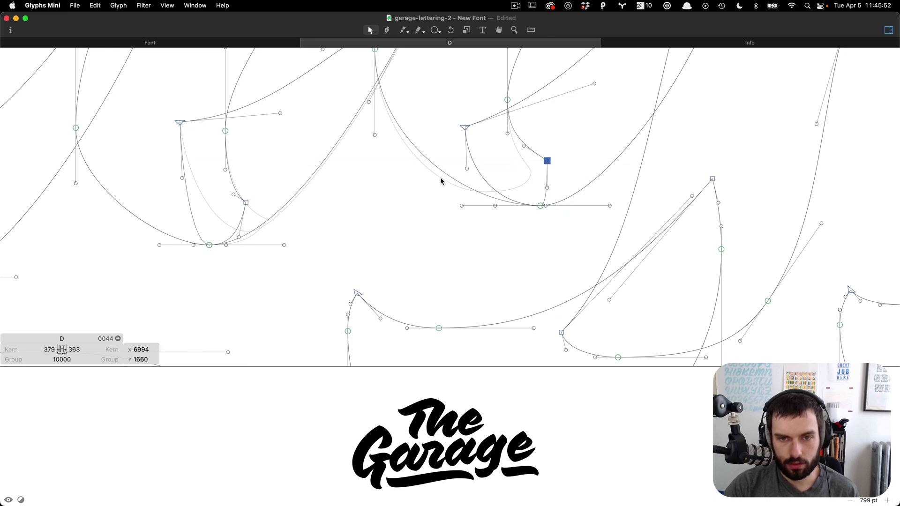
Move the bottom node of the g's descender onto the tail's lowest node at X 6799, Y 782.
{"action": "scroll", "coordinate": [440, 177], "scroll_direction": "down", "scroll_amount": 5}
{"action": "scroll", "coordinate": [520, 262], "scroll_direction": "up", "scroll_amount": 3}
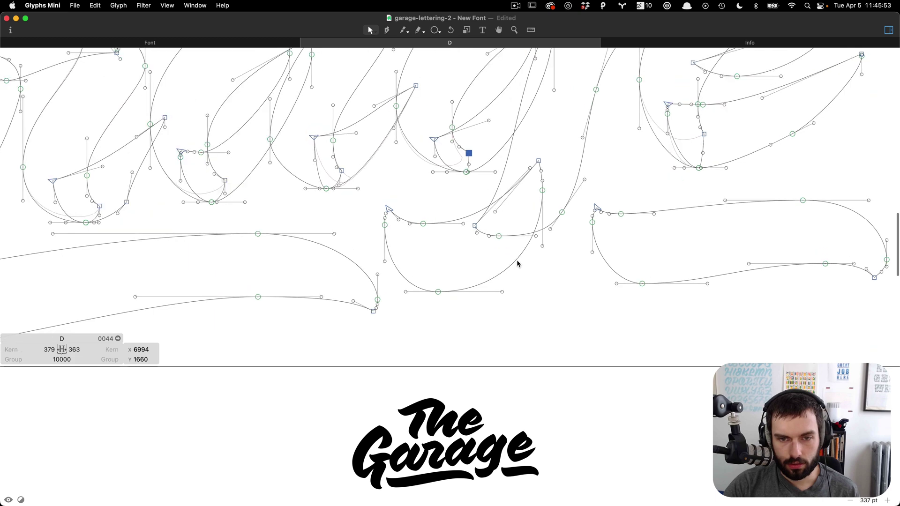
{"action": "left_click", "coordinate": [552, 263]}
{"action": "scroll", "coordinate": [570, 215], "scroll_direction": "down", "scroll_amount": 4}
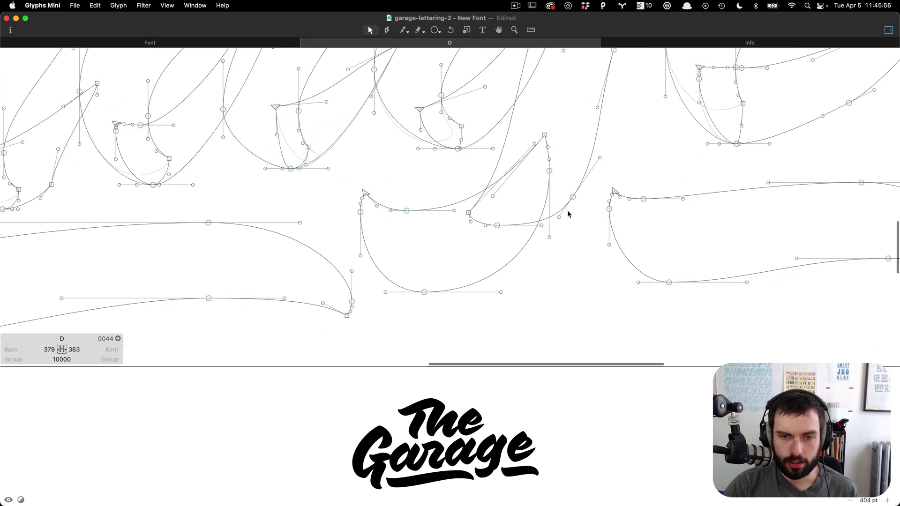
{"action": "left_click_drag", "start_coordinate": [513, 223], "coordinate": [460, 271]}
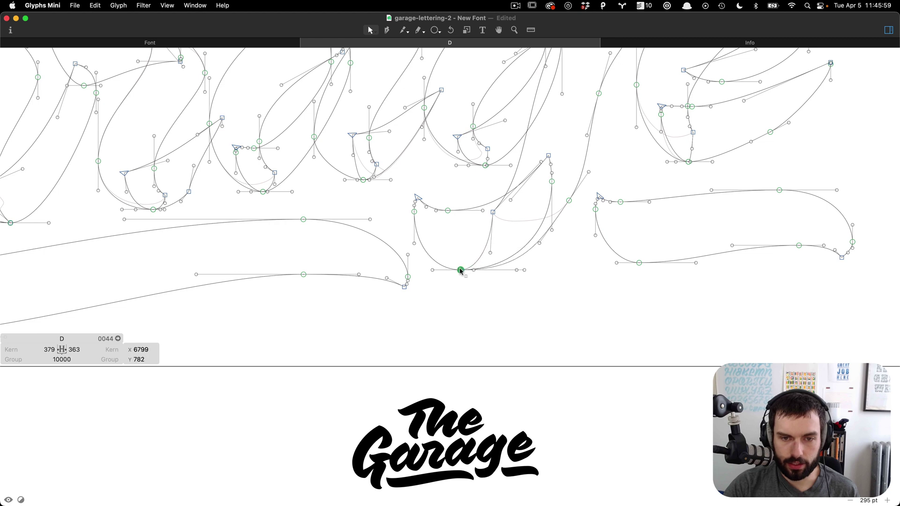
{"action": "left_click", "coordinate": [529, 228]}
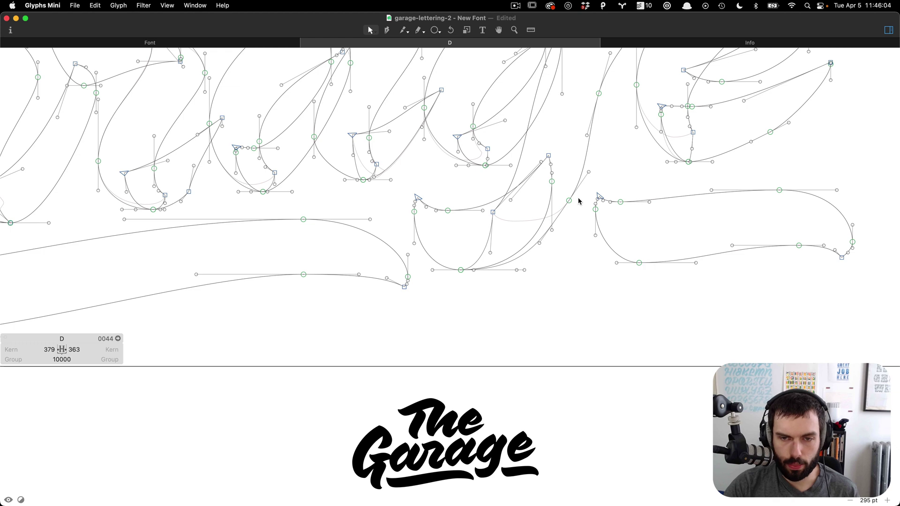
Slide the smooth node on the outer curve of the g's descender to X 7509, Y 1179 and preview the filled letter.
{"action": "scroll", "coordinate": [578, 202], "scroll_direction": "right", "scroll_amount": 6}
{"action": "scroll", "coordinate": [579, 201], "scroll_direction": "up", "scroll_amount": 3}
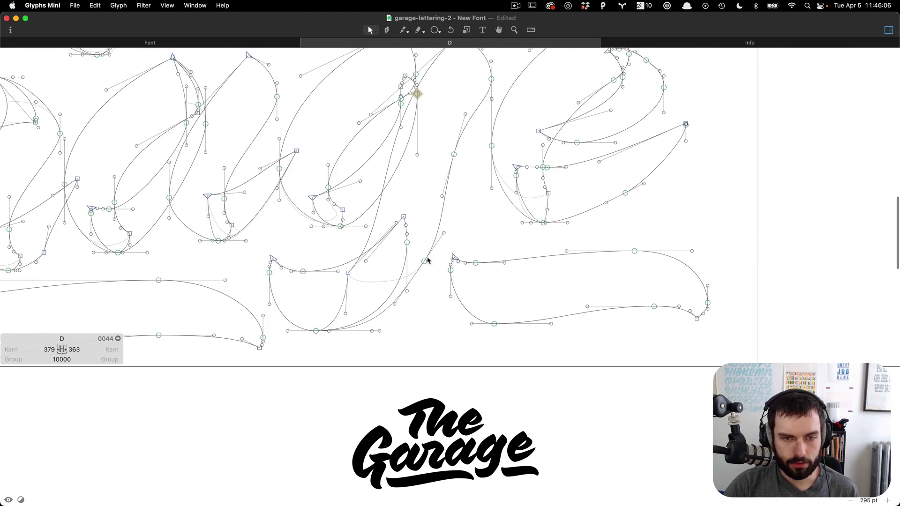
{"action": "left_click_drag", "start_coordinate": [423, 265], "coordinate": [414, 280]}
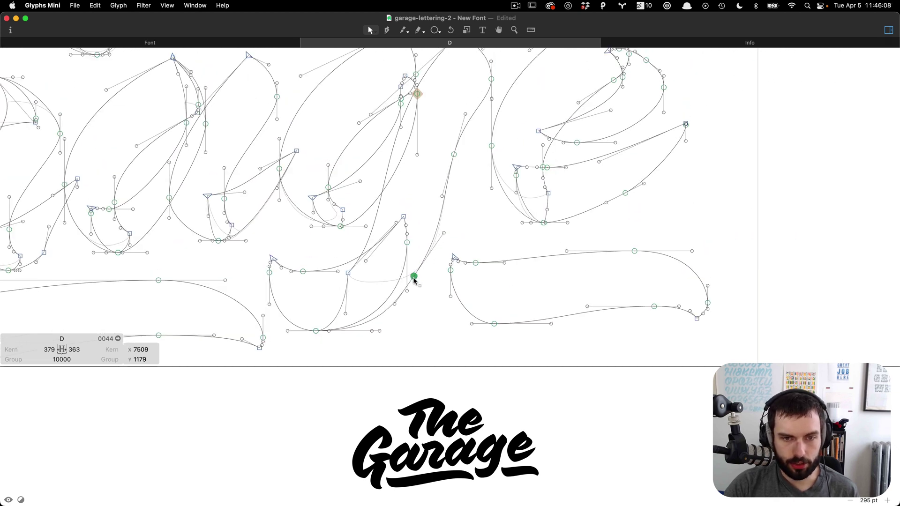
{"action": "left_click", "coordinate": [416, 289]}
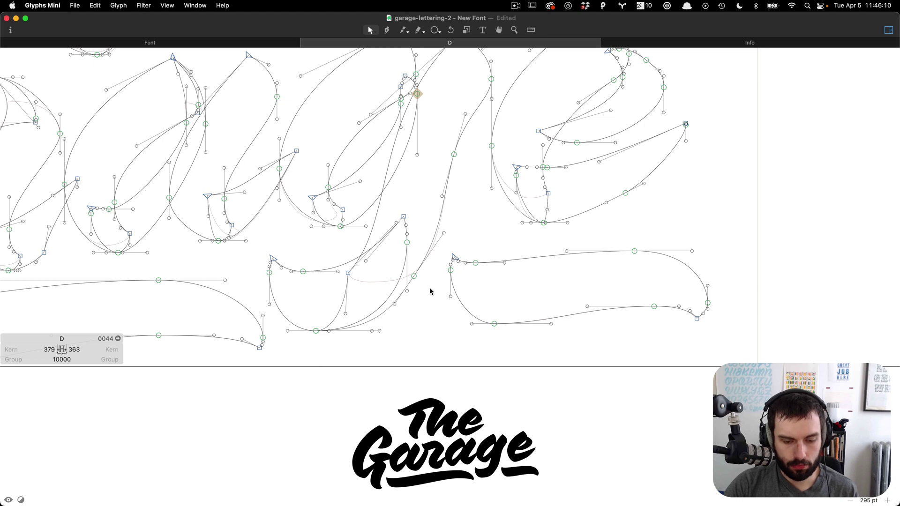
{"action": "key", "text": "t"}
{"action": "key", "text": "Escape"}
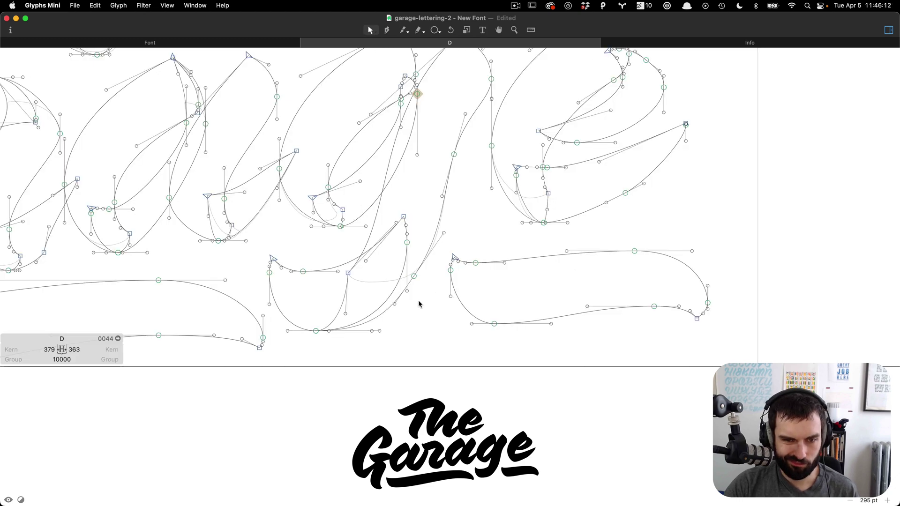
{"action": "left_click", "coordinate": [414, 277]}
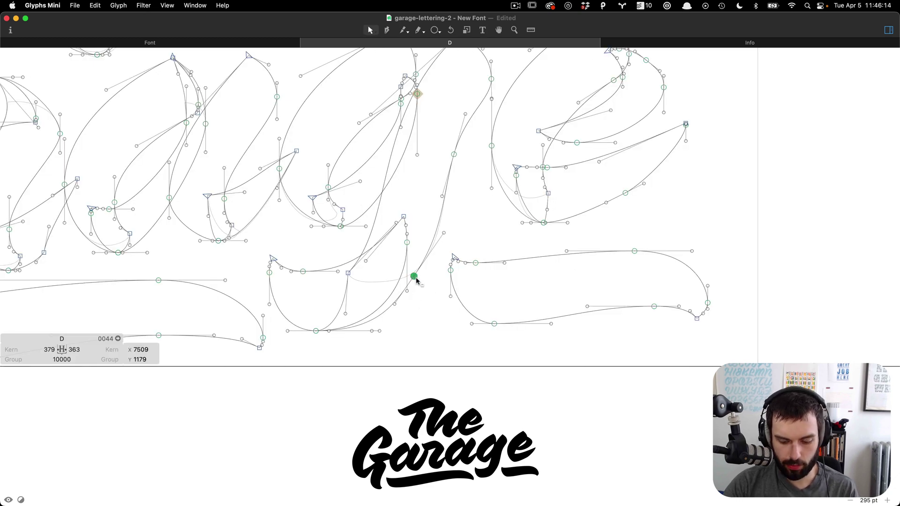
{"action": "key", "text": "Delete"}
{"action": "left_click_drag", "start_coordinate": [407, 331], "coordinate": [424, 331]}
{"action": "left_click", "coordinate": [417, 281]}
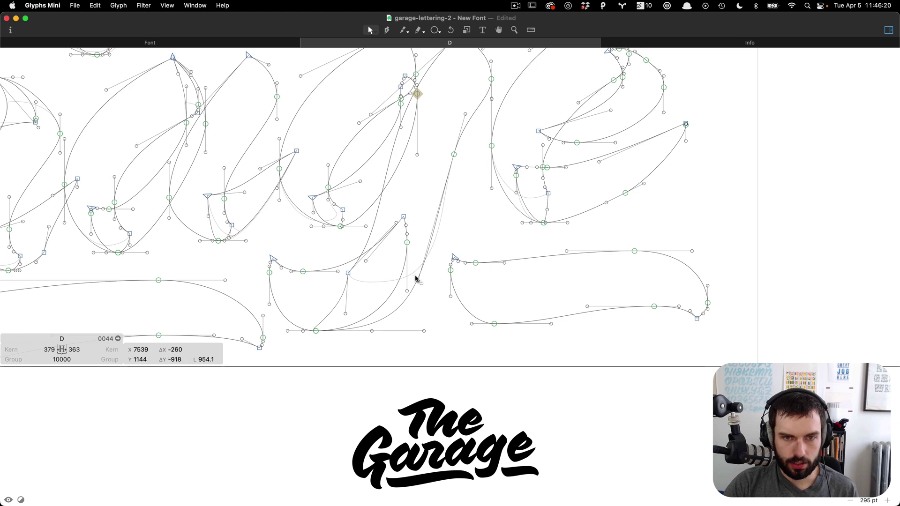
{"action": "left_click_drag", "start_coordinate": [417, 280], "coordinate": [433, 296]}
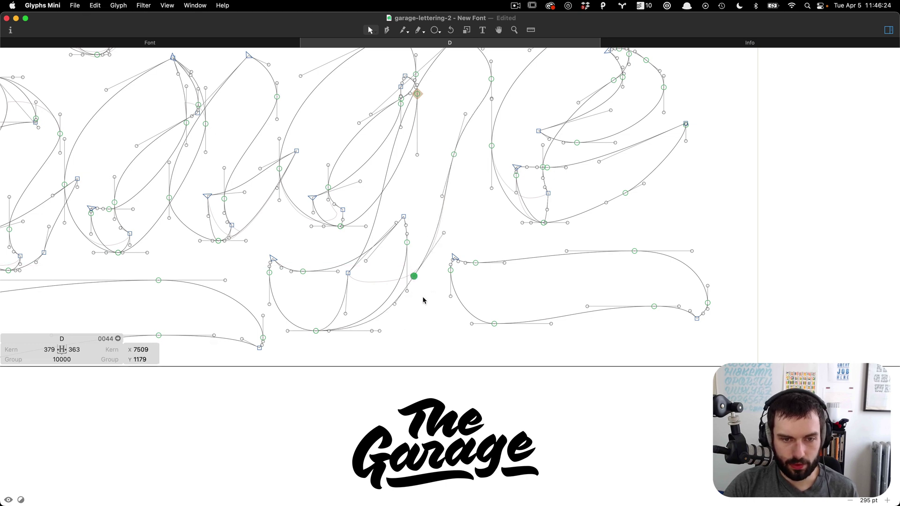
{"action": "left_click", "coordinate": [423, 300]}
Reshape the outer curve of the g's descender by repositioning its smooth node and handles, and shorten the bottom node's outer handle.
{"action": "left_click", "coordinate": [384, 319]}
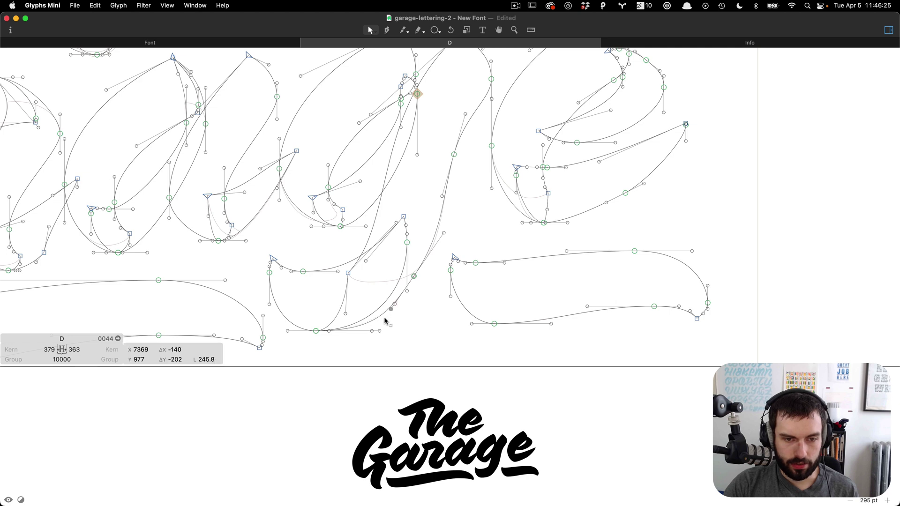
{"action": "left_click", "coordinate": [415, 276]}
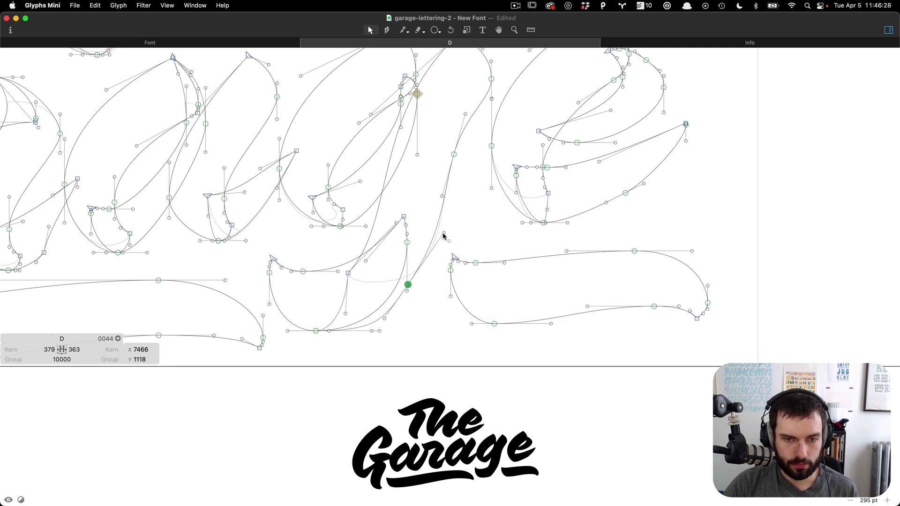
{"action": "mouse_move", "coordinate": [444, 233]}
{"action": "left_mouse_down"}
{"action": "mouse_move", "coordinate": [432, 252]}
{"action": "mouse_move", "coordinate": [436, 244]}
{"action": "left_mouse_up"}
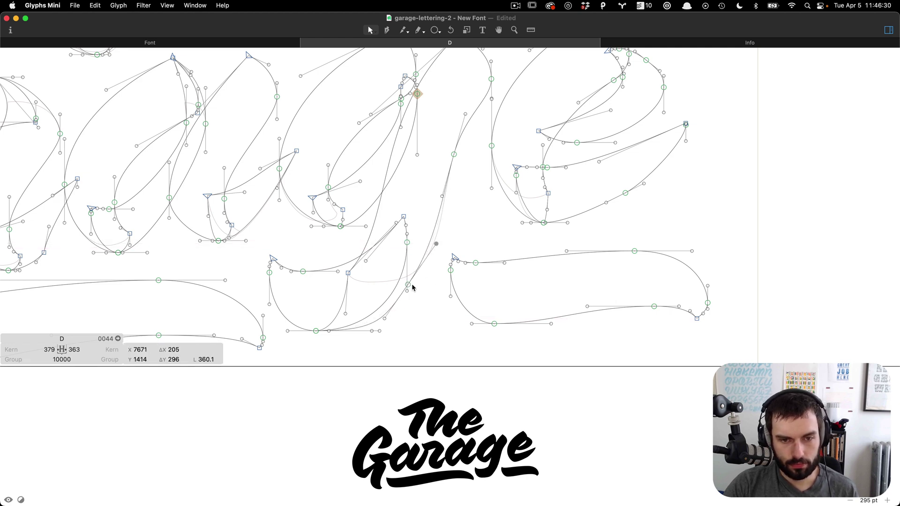
{"action": "left_click_drag", "start_coordinate": [409, 286], "coordinate": [416, 289]}
{"action": "left_click", "coordinate": [431, 303]}
{"action": "left_click_drag", "start_coordinate": [380, 323], "coordinate": [372, 307]}
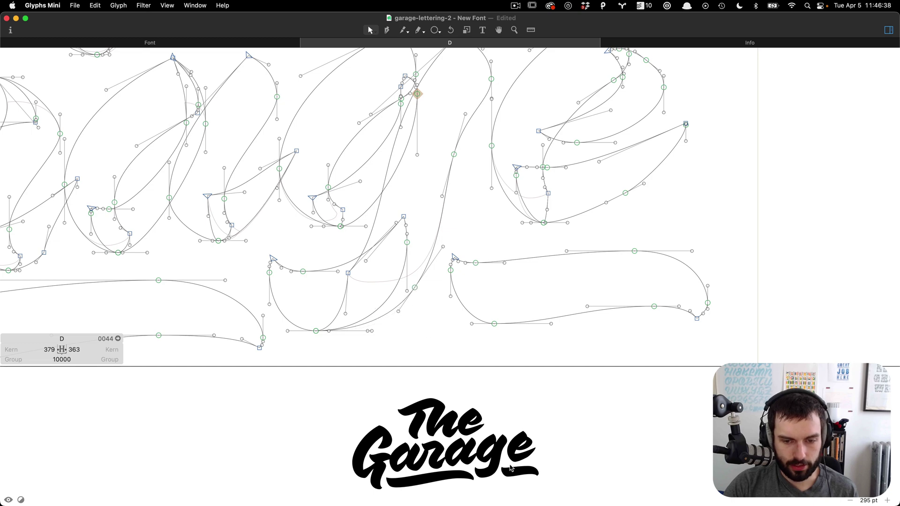
Lower the g tail's upper end corner together with the smooth node beneath it, centring the selection at X 7441, Y 1356.
{"action": "scroll", "coordinate": [359, 274], "scroll_direction": "up", "scroll_amount": 3}
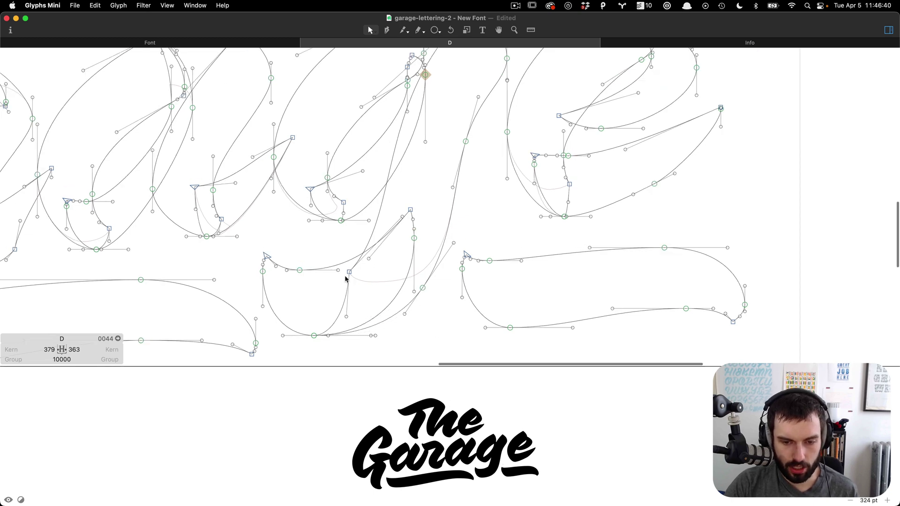
{"action": "left_click_drag", "start_coordinate": [446, 169], "coordinate": [420, 234]}
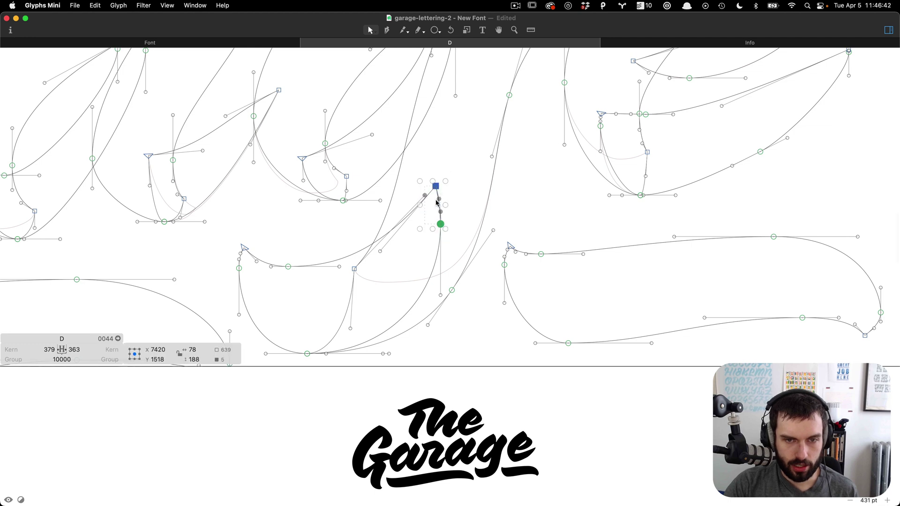
{"action": "left_click_drag", "start_coordinate": [446, 170], "coordinate": [434, 253]}
{"action": "left_click_drag", "start_coordinate": [434, 187], "coordinate": [433, 221]}
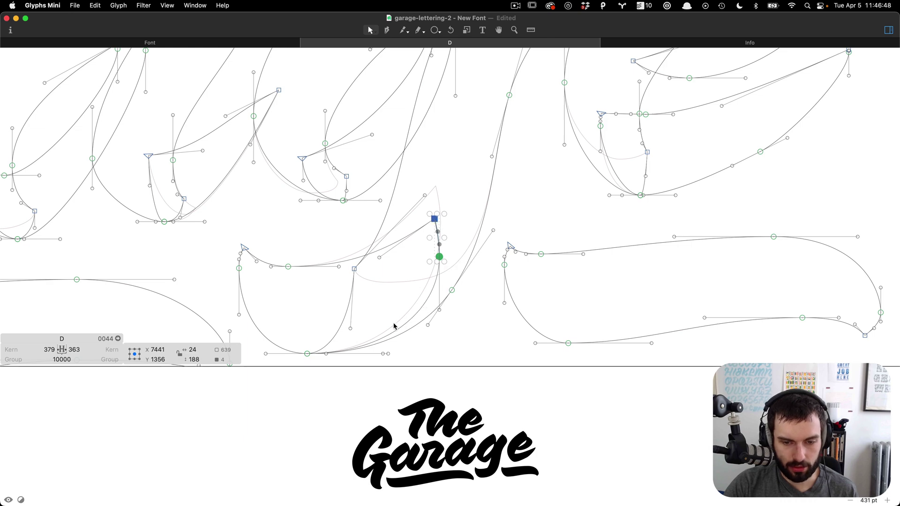
{"action": "left_click", "coordinate": [430, 357]}
Shift the upper smooth node of the g's tail until it sits directly above the lowest node and preview the filled lettering.
{"action": "left_click_drag", "start_coordinate": [289, 267], "coordinate": [308, 267]}
{"action": "left_click", "coordinate": [307, 229]}
{"action": "scroll", "coordinate": [370, 244], "scroll_direction": "down", "scroll_amount": 4}
{"action": "scroll", "coordinate": [310, 280], "scroll_direction": "down", "scroll_amount": 2}
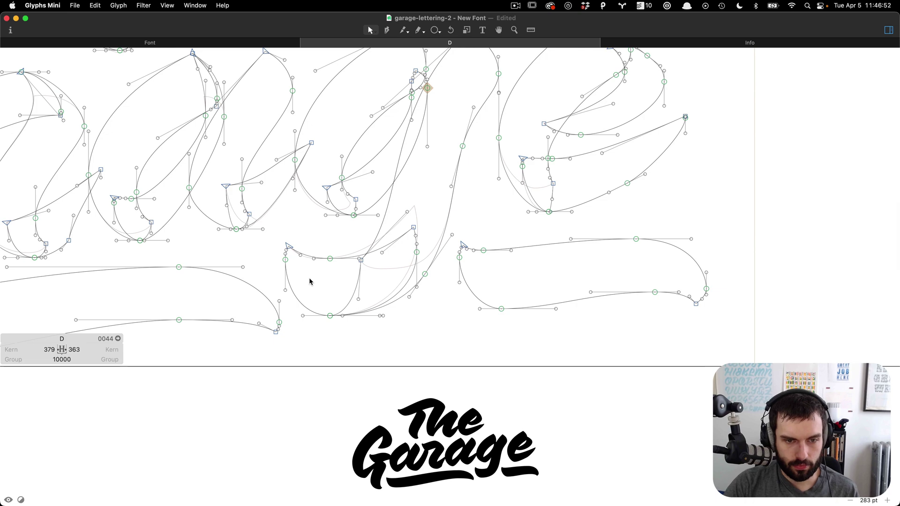
{"action": "key", "text": "t"}
{"action": "scroll", "coordinate": [445, 283], "scroll_direction": "down", "scroll_amount": 4}
{"action": "scroll", "coordinate": [412, 282], "scroll_direction": "up", "scroll_amount": 3}
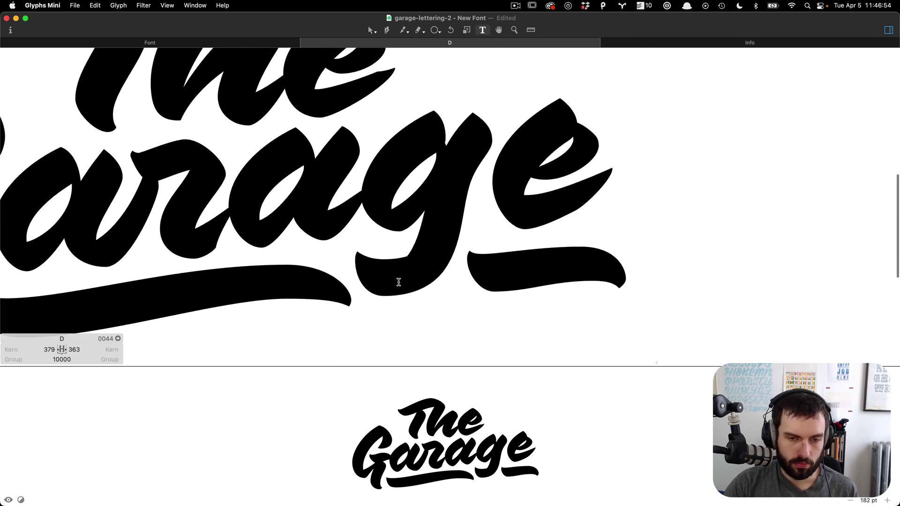
Move the corner node at the lower end of the g's descender to X 7089, Y 1182 and preview the filled lettering.
{"action": "key", "text": "v"}
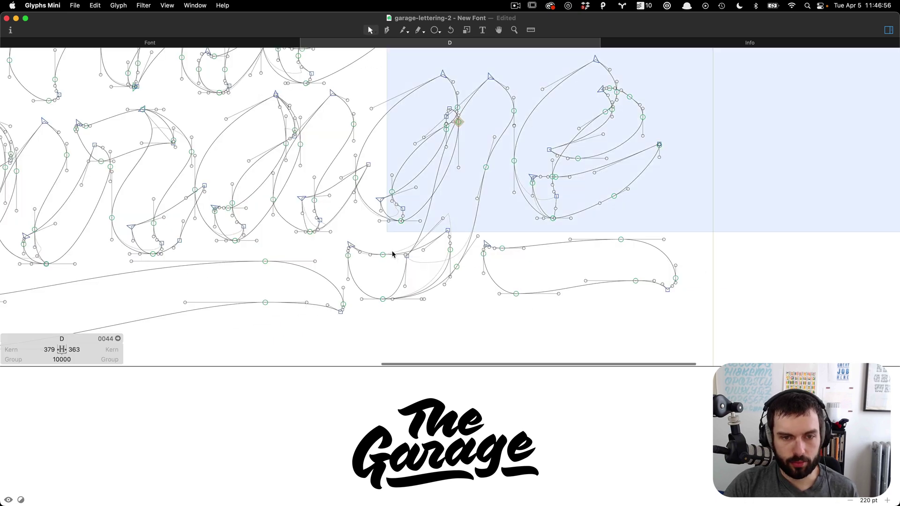
{"action": "scroll", "coordinate": [394, 254], "scroll_direction": "up", "scroll_amount": 5}
{"action": "left_click", "coordinate": [424, 251]}
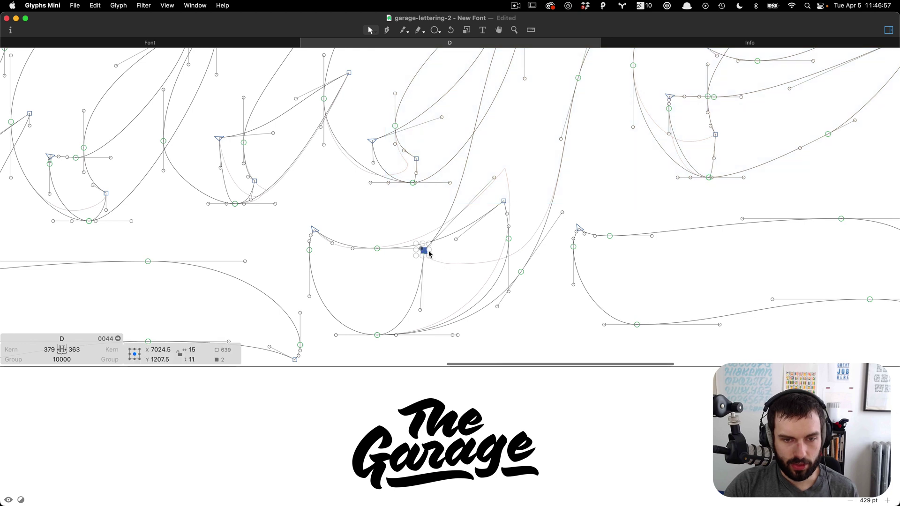
{"action": "left_click", "coordinate": [447, 267]}
{"action": "left_click_drag", "start_coordinate": [425, 254], "coordinate": [435, 257]}
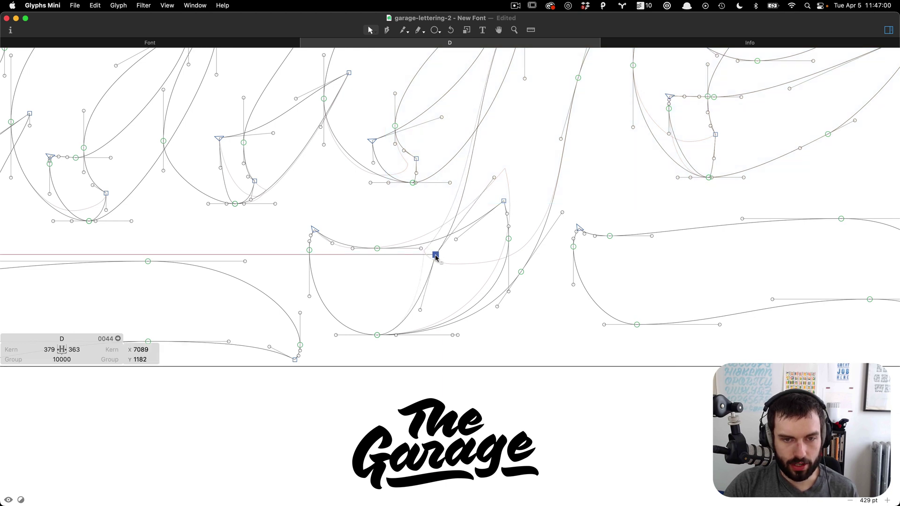
{"action": "left_click", "coordinate": [459, 263]}
{"action": "key", "text": "t"}
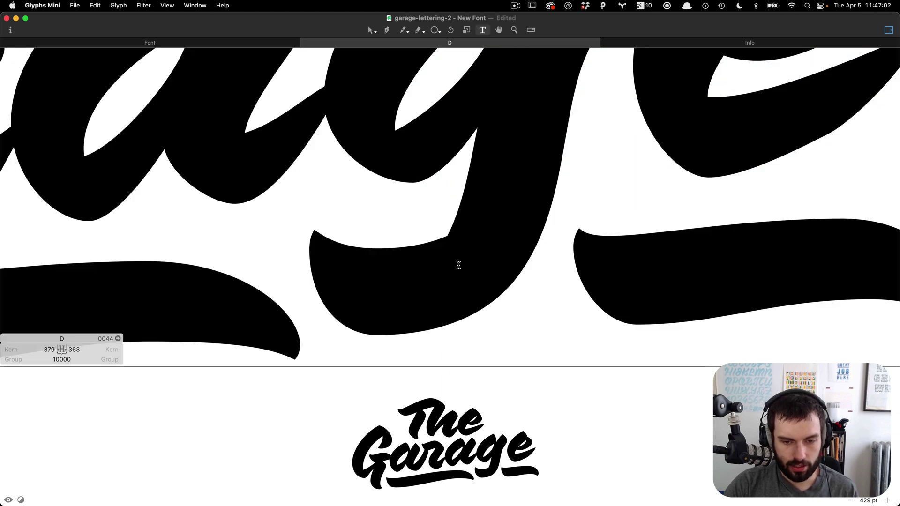
{"action": "scroll", "coordinate": [459, 265], "scroll_direction": "down", "scroll_amount": 4}
{"action": "scroll", "coordinate": [459, 266], "scroll_direction": "down", "scroll_amount": 1}
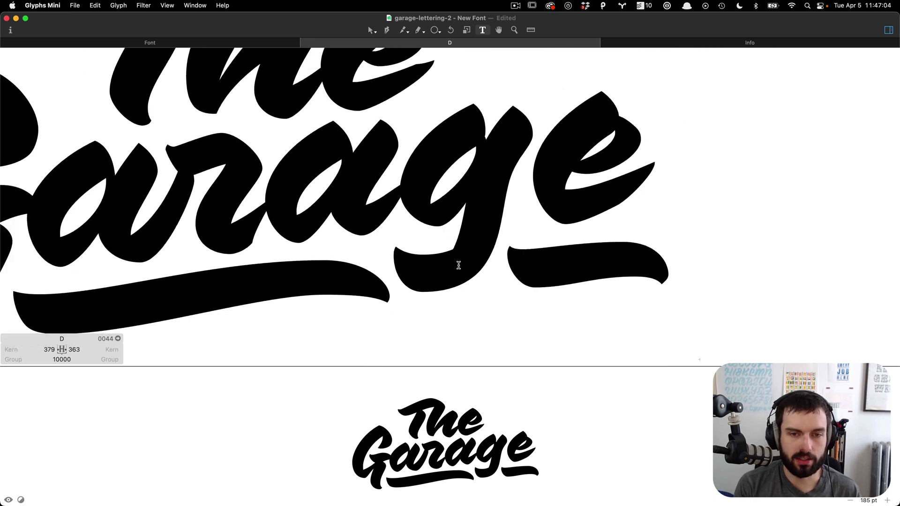
Reshape the inner curve of the g's descender above its lower corner node and preview the filled shape.
{"action": "key", "text": "Escape"}
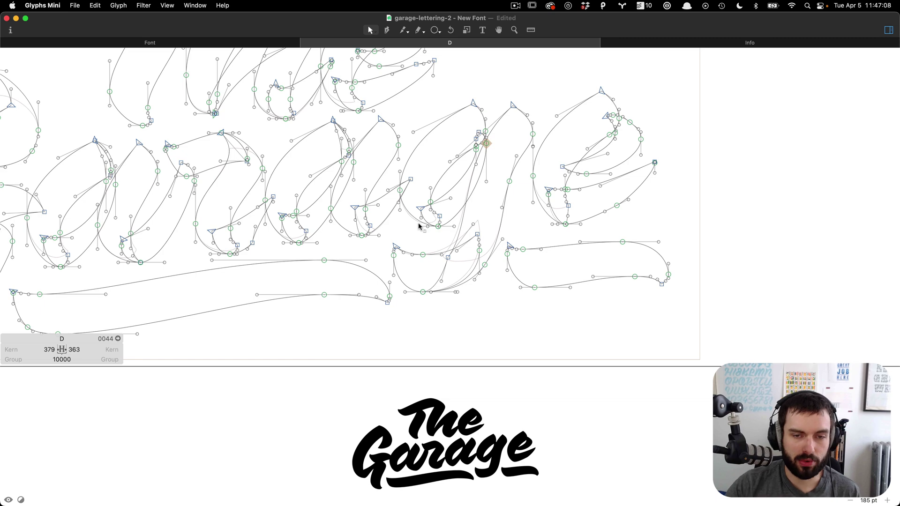
{"action": "scroll", "coordinate": [419, 226], "scroll_direction": "up", "scroll_amount": 4}
{"action": "scroll", "coordinate": [442, 220], "scroll_direction": "up", "scroll_amount": 4}
{"action": "left_click_drag", "start_coordinate": [480, 193], "coordinate": [451, 245]}
{"action": "key", "text": "t"}
{"action": "scroll", "coordinate": [373, 256], "scroll_direction": "down", "scroll_amount": 6}
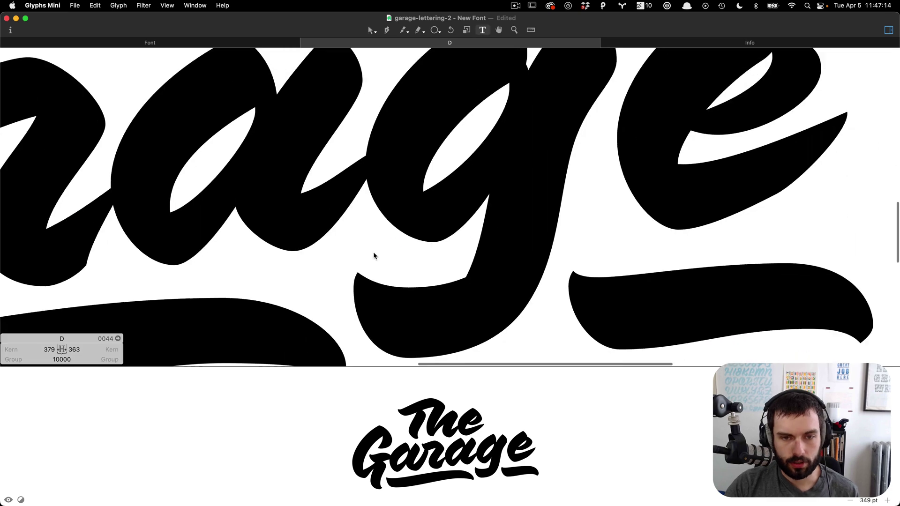
Tighten the inner curve of the g's descender further, preview the lettering, and nudge the overlapping bowl curve of the second a.
{"action": "scroll", "coordinate": [434, 215], "scroll_direction": "up", "scroll_amount": 3}
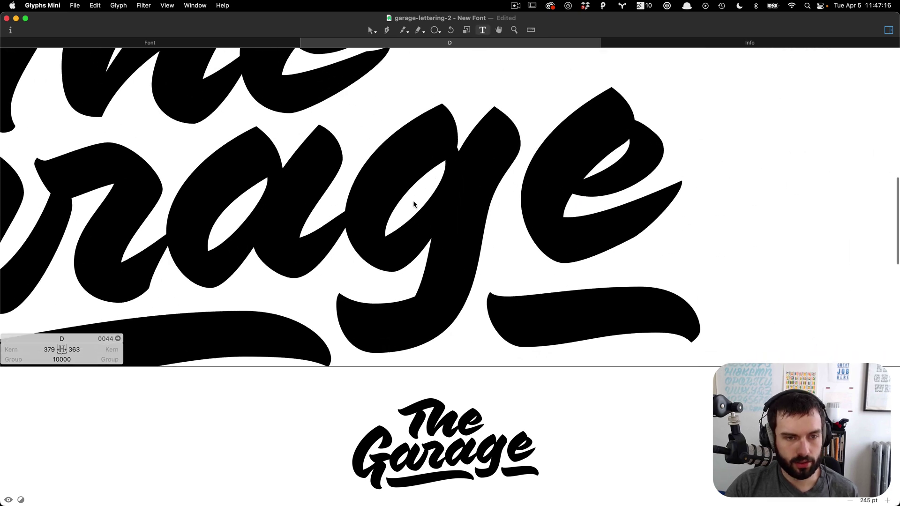
{"action": "key", "text": "Escape"}
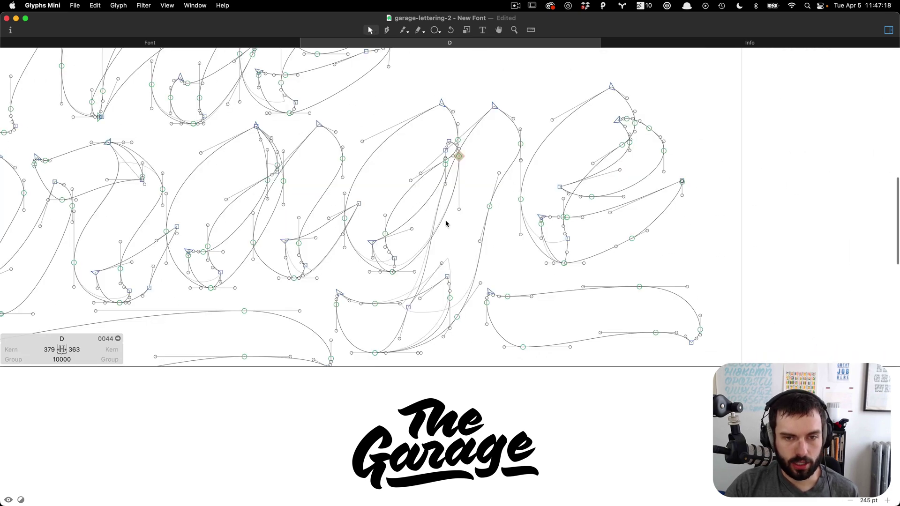
{"action": "left_click_drag", "start_coordinate": [441, 223], "coordinate": [438, 216]}
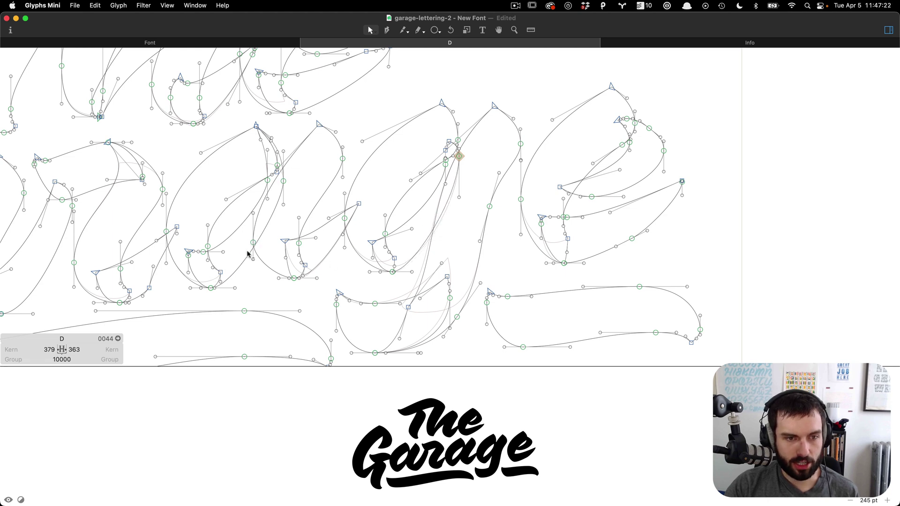
{"action": "key", "text": "t"}
{"action": "scroll", "coordinate": [437, 223], "scroll_direction": "down", "scroll_amount": 5}
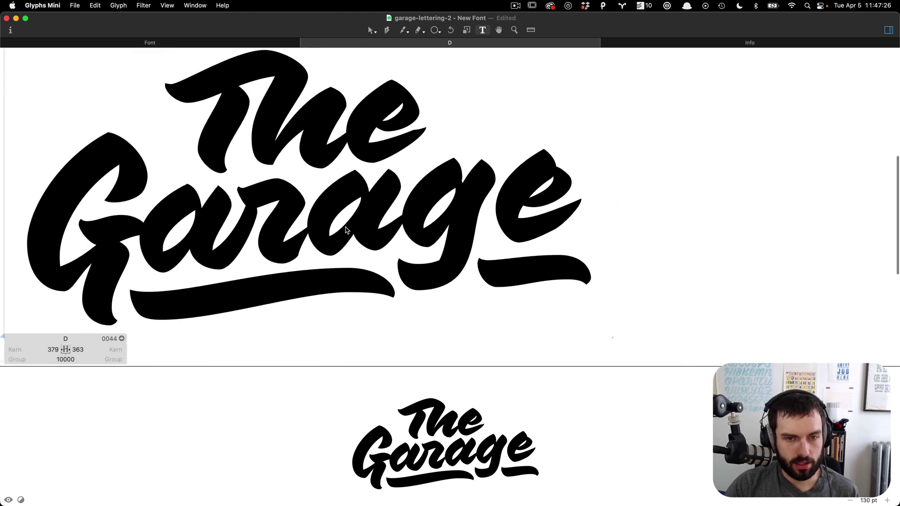
{"action": "scroll", "coordinate": [346, 229], "scroll_direction": "up", "scroll_amount": 6}
{"action": "key", "text": "v"}
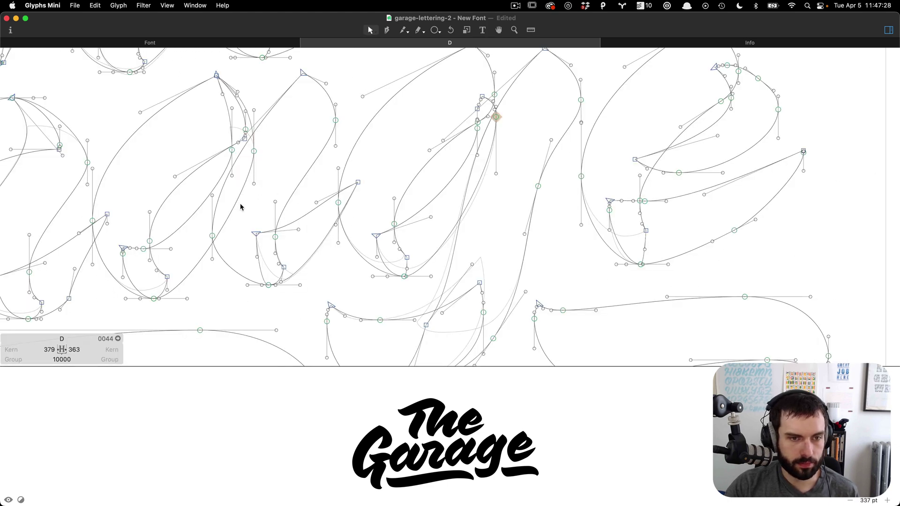
{"action": "left_click_drag", "start_coordinate": [234, 203], "coordinate": [230, 203]}
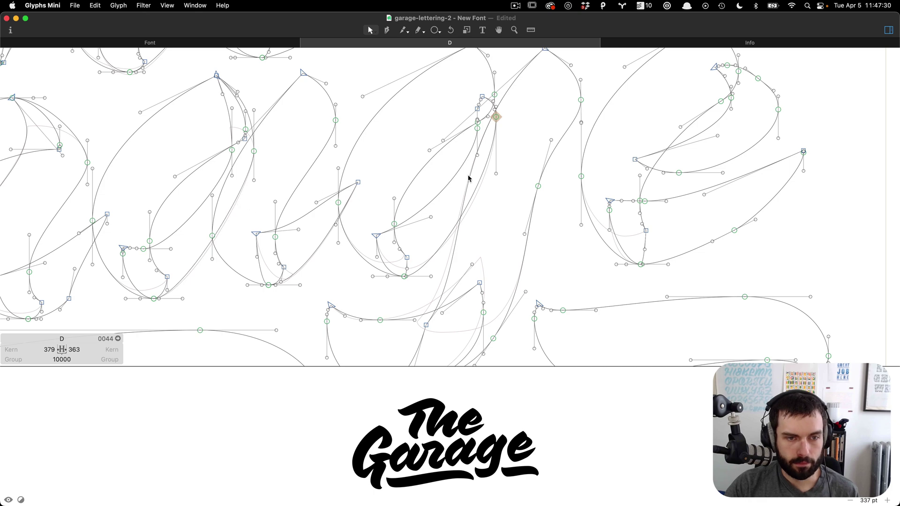
Simplify the final e's upper stroke end by deleting the two smooth nodes after its corner, and raise that corner slightly.
{"action": "scroll", "coordinate": [469, 178], "scroll_direction": "right", "scroll_amount": 5}
{"action": "scroll", "coordinate": [518, 161], "scroll_direction": "up", "scroll_amount": 6}
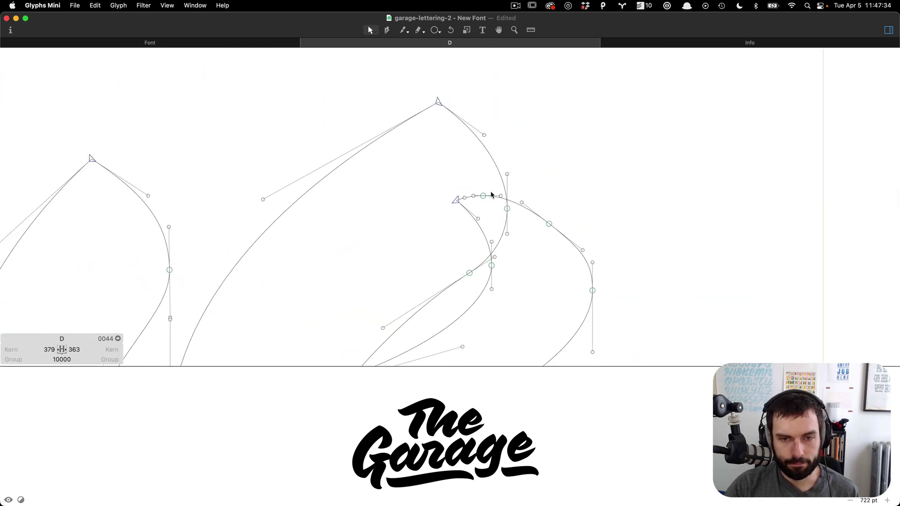
{"action": "left_click_drag", "start_coordinate": [484, 197], "coordinate": [457, 190]}
{"action": "left_click", "coordinate": [549, 224]}
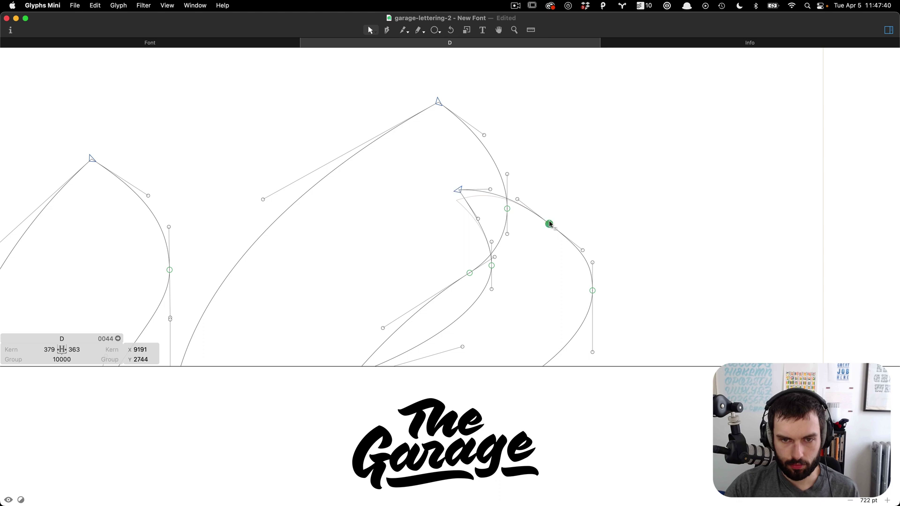
{"action": "key", "text": "Delete"}
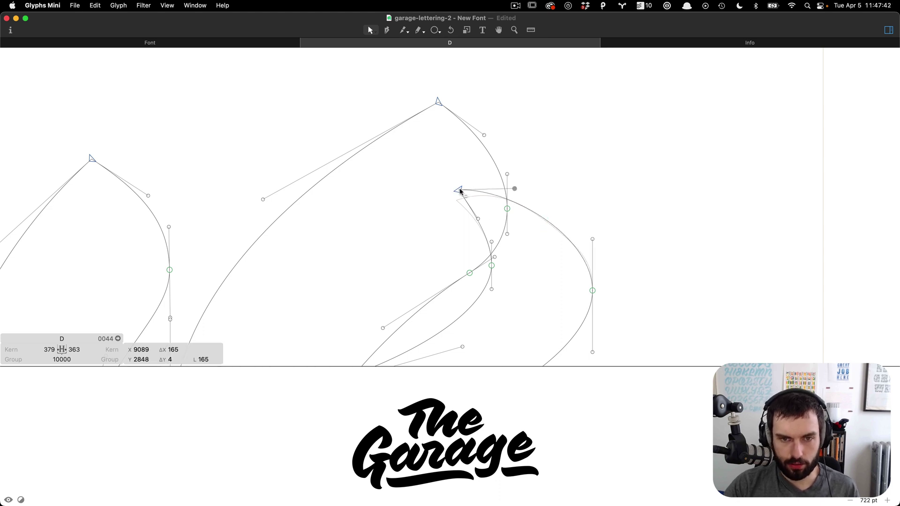
Snap the e's stroke end onto its top corner at X 8864, Y 3103, reshape the outer curve and preview the lettering.
{"action": "left_click_drag", "start_coordinate": [460, 191], "coordinate": [441, 104]}
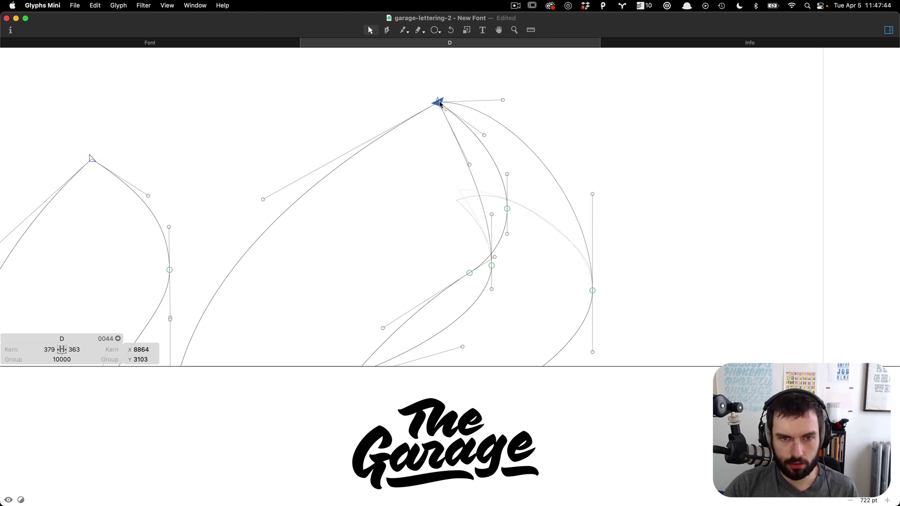
{"action": "left_click", "coordinate": [504, 79]}
{"action": "left_click_drag", "start_coordinate": [502, 100], "coordinate": [506, 142]}
{"action": "left_click_drag", "start_coordinate": [540, 176], "coordinate": [552, 204]}
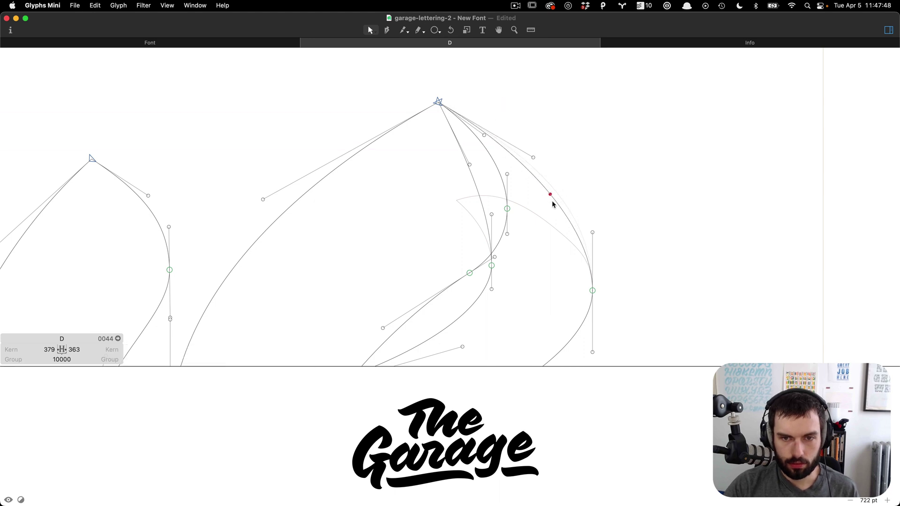
{"action": "scroll", "coordinate": [546, 227], "scroll_direction": "down", "scroll_amount": 10}
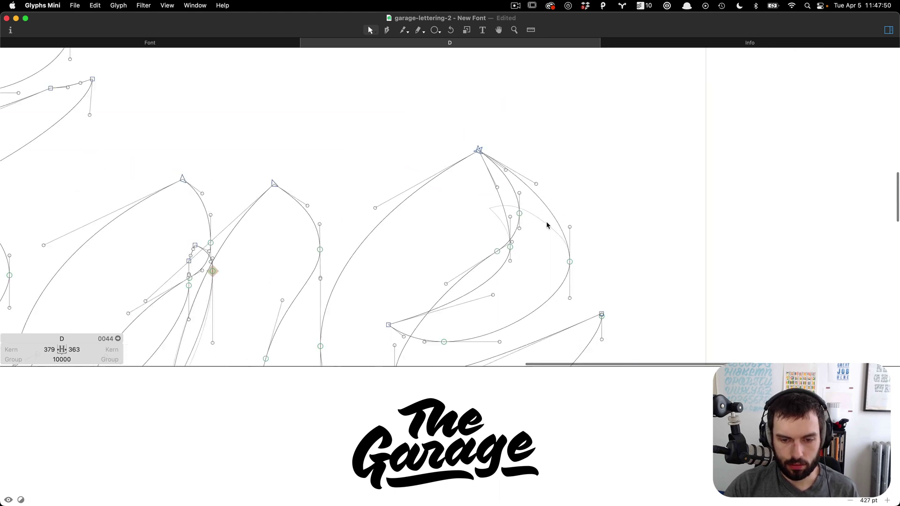
{"action": "key", "text": "t"}
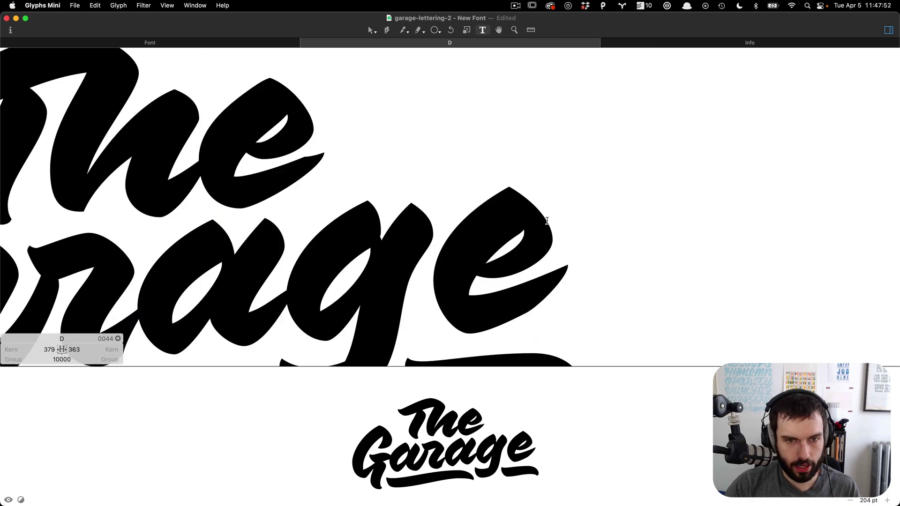
{"action": "scroll", "coordinate": [428, 225], "scroll_direction": "down", "scroll_amount": 3}
{"action": "scroll", "coordinate": [412, 223], "scroll_direction": "up", "scroll_amount": 8}
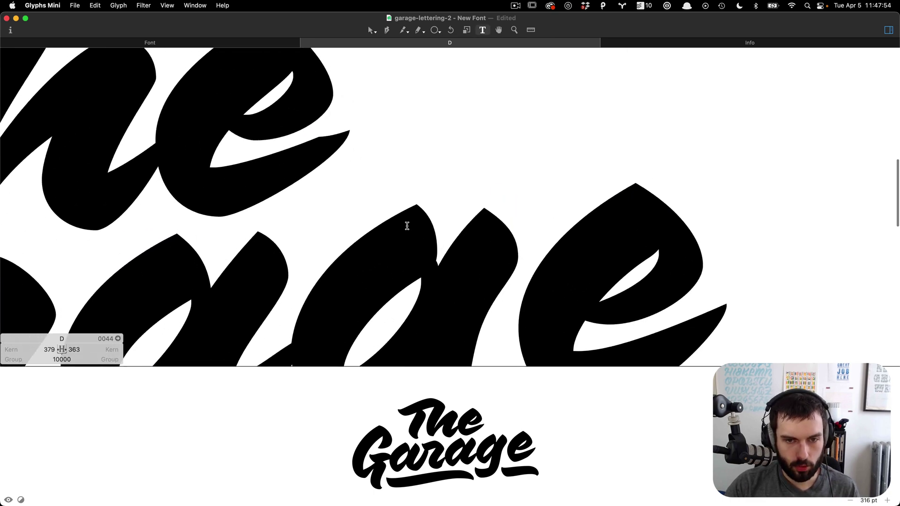
Snap the g stem's upper corner onto the bowl's top corner at X 7384, Y 2959, adjust its curve and preview.
{"action": "key", "text": "v"}
{"action": "scroll", "coordinate": [403, 276], "scroll_direction": "up", "scroll_amount": 10}
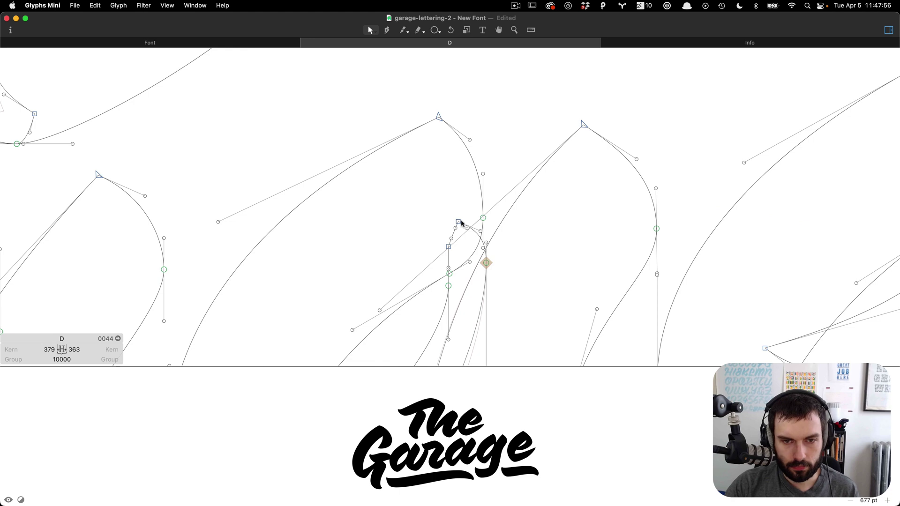
{"action": "left_click_drag", "start_coordinate": [458, 223], "coordinate": [440, 120]}
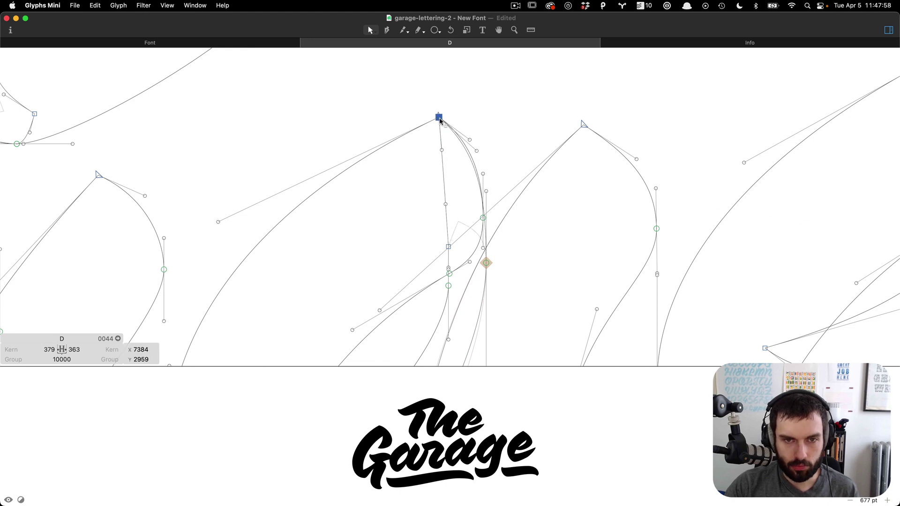
{"action": "left_click_drag", "start_coordinate": [477, 153], "coordinate": [485, 187]}
{"action": "key", "text": "t"}
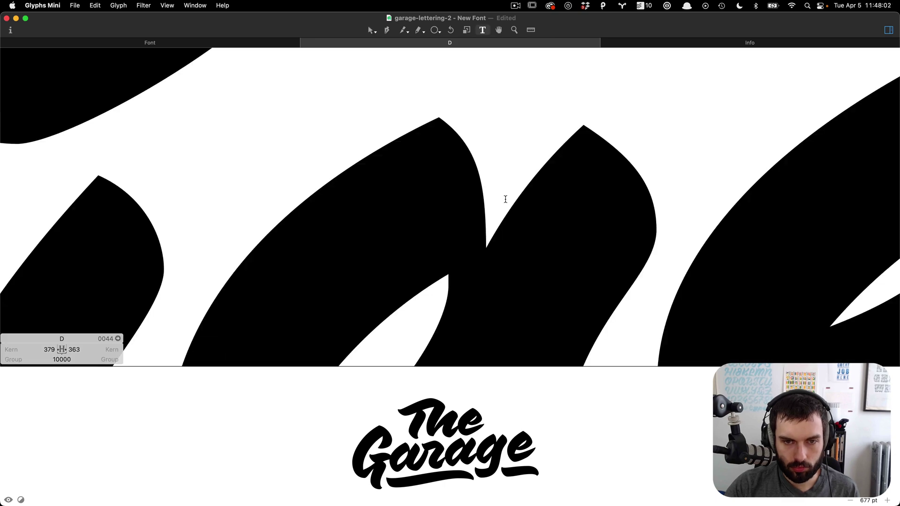
{"action": "scroll", "coordinate": [505, 199], "scroll_direction": "down", "scroll_amount": 10}
{"action": "scroll", "coordinate": [495, 192], "scroll_direction": "up", "scroll_amount": 6}
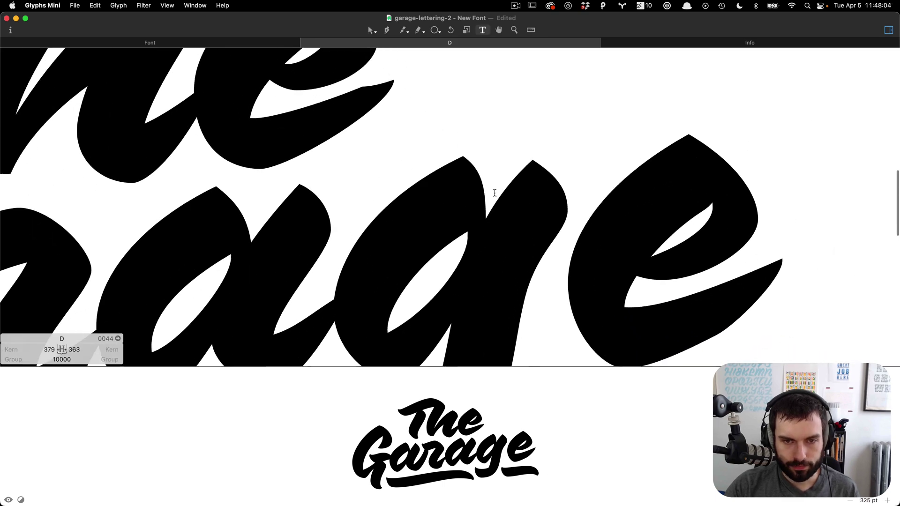
Remove the smooth node on the g bowl's overlapped right curve, pull its handles inward with the upper one at X 7478, Y 2812, and preview.
{"action": "key", "text": "Escape"}
{"action": "scroll", "coordinate": [486, 206], "scroll_direction": "up", "scroll_amount": 5}
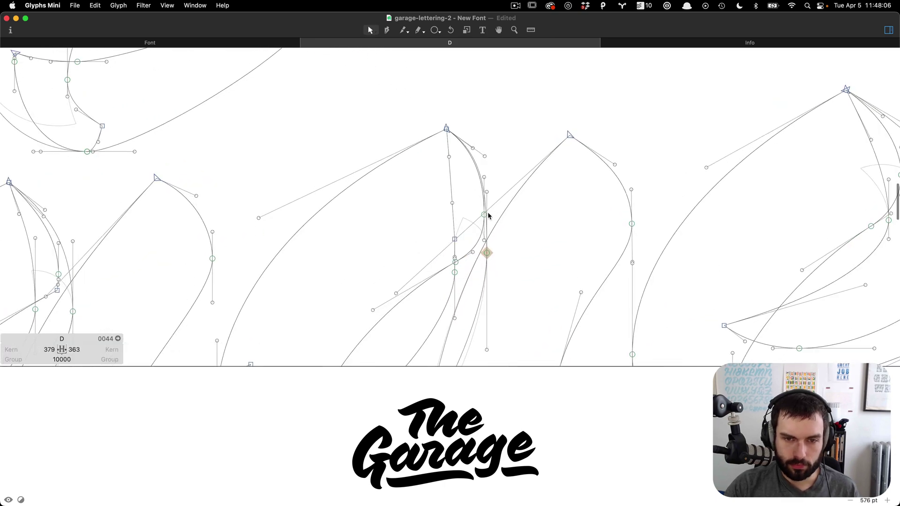
{"action": "left_click_drag", "start_coordinate": [485, 214], "coordinate": [481, 170]}
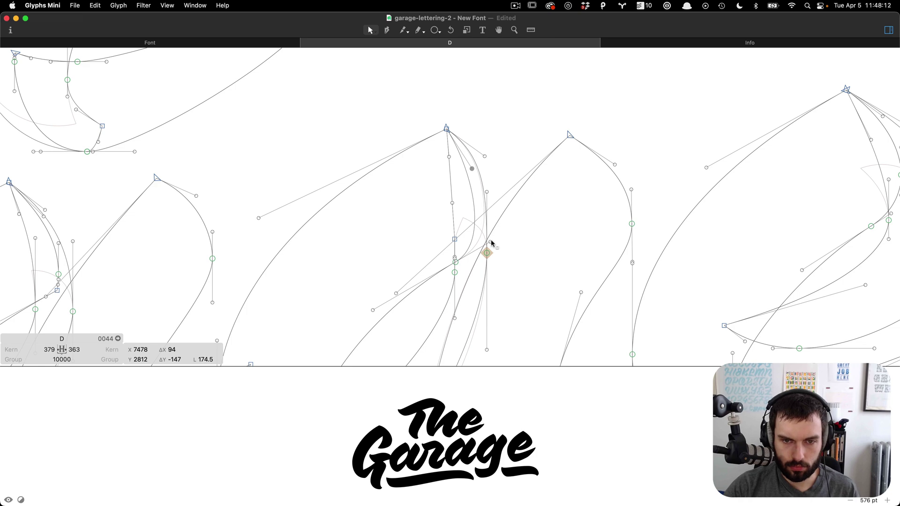
{"action": "left_click_drag", "start_coordinate": [489, 242], "coordinate": [481, 246]}
{"action": "key", "text": "t"}
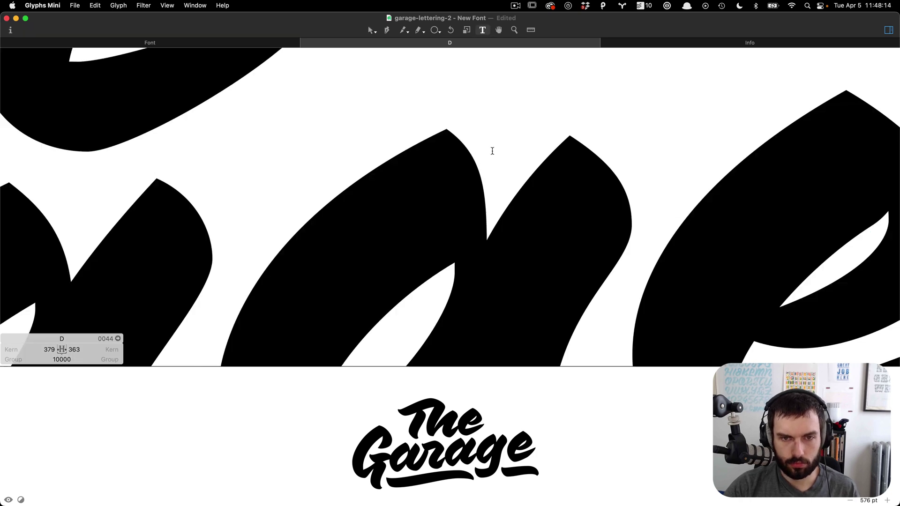
{"action": "scroll", "coordinate": [492, 151], "scroll_direction": "down", "scroll_amount": 3}
Shorten the handle leaving the g's top corner on the outer stem curve and preview the whole lettering.
{"action": "key", "text": "Escape"}
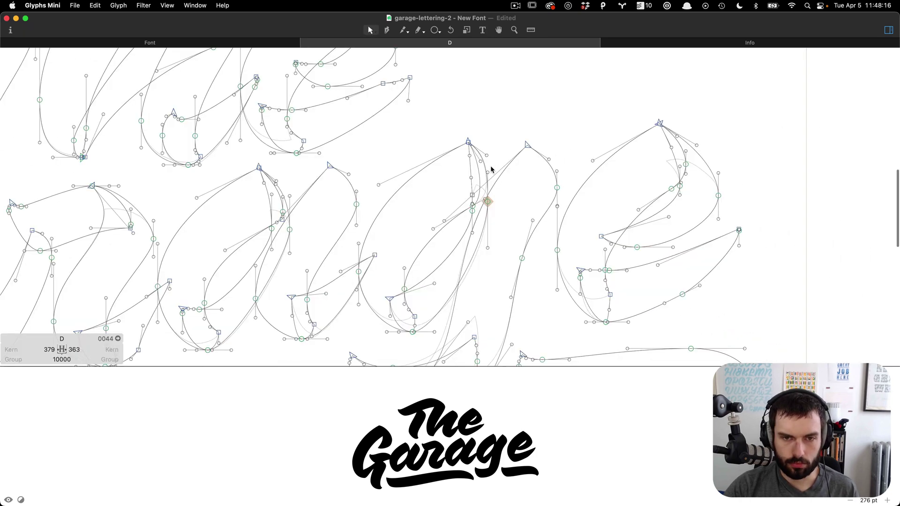
{"action": "scroll", "coordinate": [491, 168], "scroll_direction": "up", "scroll_amount": 2}
{"action": "left_click_drag", "start_coordinate": [478, 159], "coordinate": [471, 158]}
{"action": "key", "text": "t"}
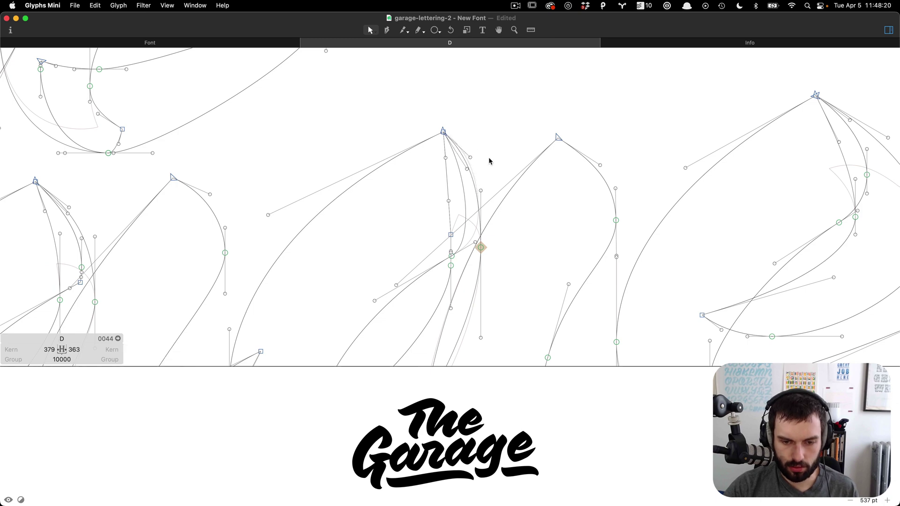
{"action": "scroll", "coordinate": [491, 162], "scroll_direction": "down", "scroll_amount": 10}
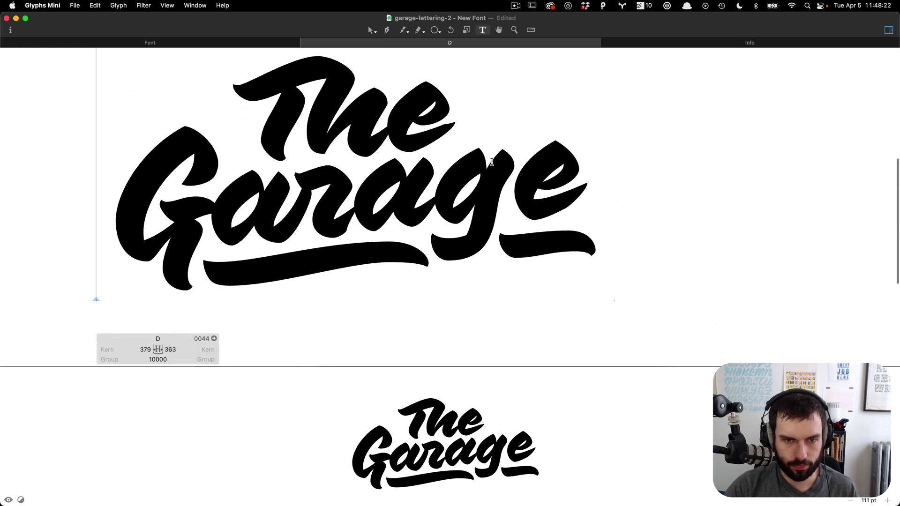
Insert glyph C before glyph D to compare the two lettering versions side by side.
{"action": "scroll", "coordinate": [492, 162], "scroll_direction": "left", "scroll_amount": 3}
{"action": "scroll", "coordinate": [491, 161], "scroll_direction": "down", "scroll_amount": 2}
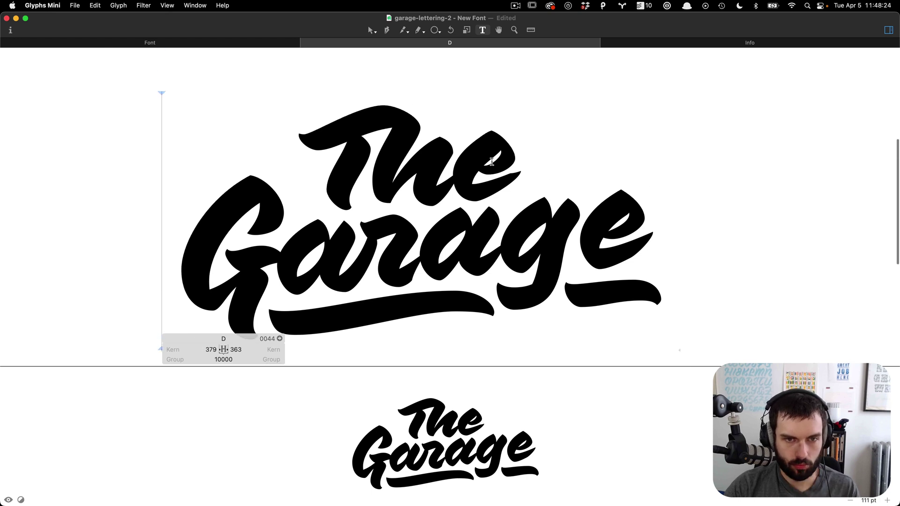
{"action": "scroll", "coordinate": [491, 162], "scroll_direction": "down", "scroll_amount": 1}
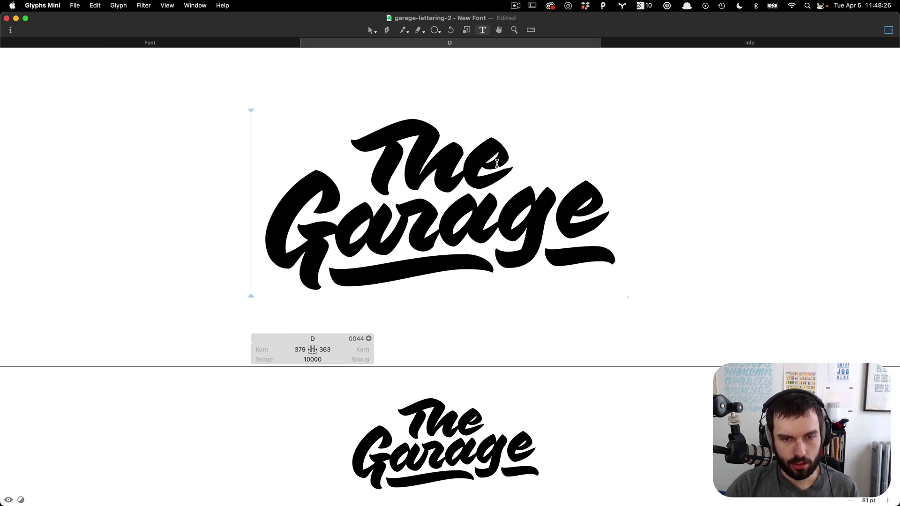
{"action": "type", "text": "C"}
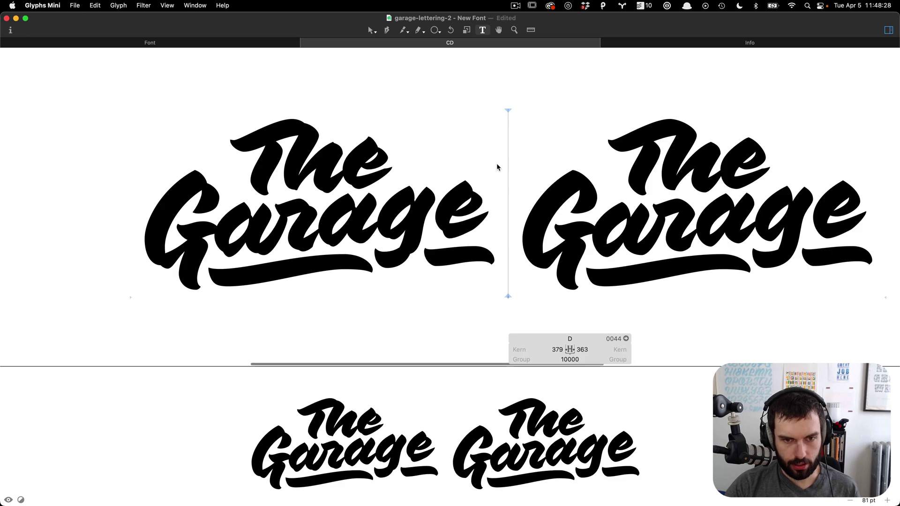
{"action": "scroll", "coordinate": [281, 262], "scroll_direction": "right", "scroll_amount": 3}
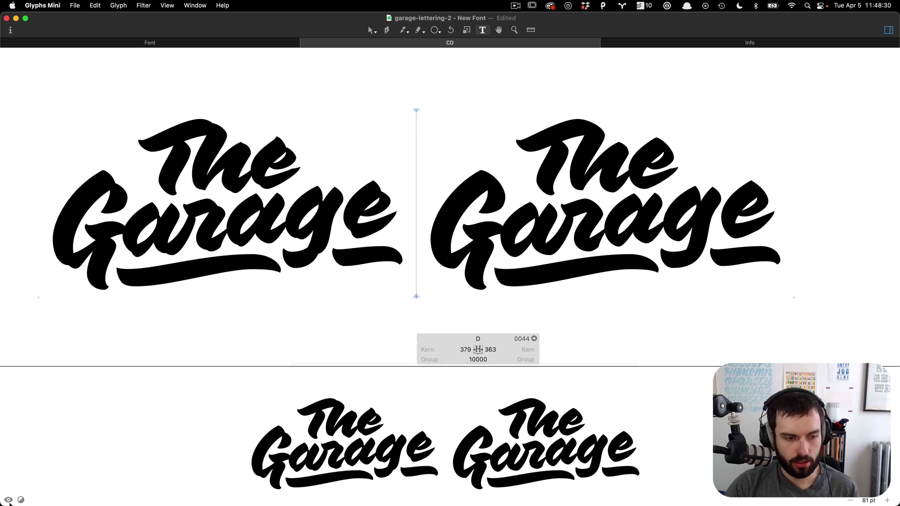
Hide the preview pane beneath the edit view, leaving both lettering versions in the full window.
{"action": "left_click", "coordinate": [8, 500]}
{"action": "scroll", "coordinate": [296, 337], "scroll_direction": "left", "scroll_amount": 3}
{"action": "scroll", "coordinate": [296, 337], "scroll_direction": "down", "scroll_amount": 3}
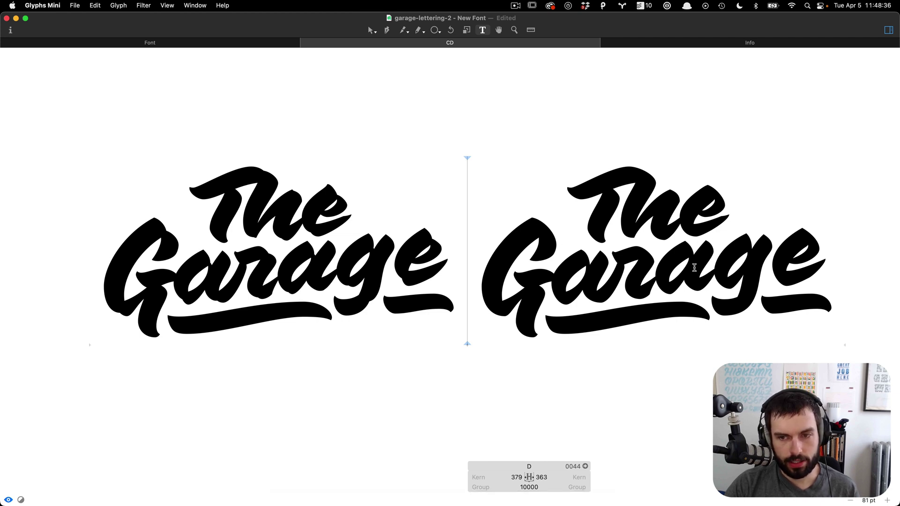
Remove the extra node on the lower curve of the r's exit stroke and set the tip's handle to X 5036, Y 1631.
{"action": "key", "text": "Escape"}
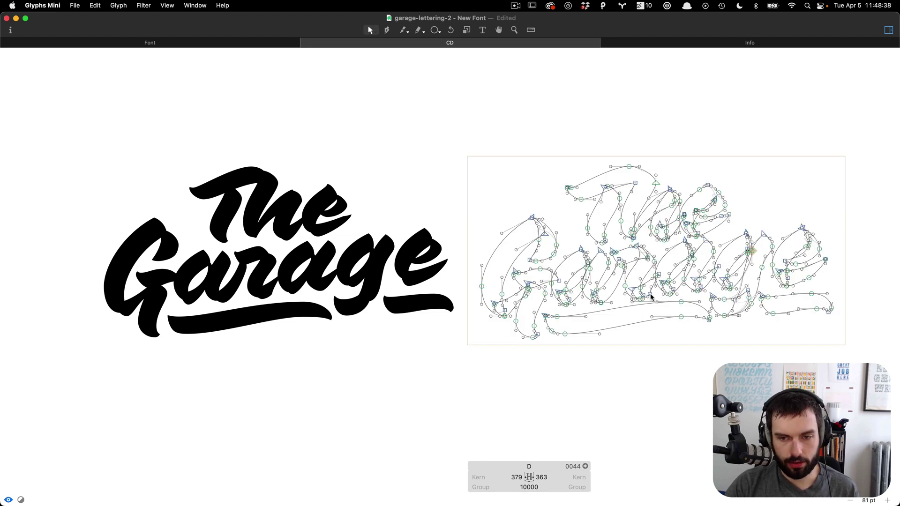
{"action": "scroll", "coordinate": [651, 295], "scroll_direction": "up", "scroll_amount": 10}
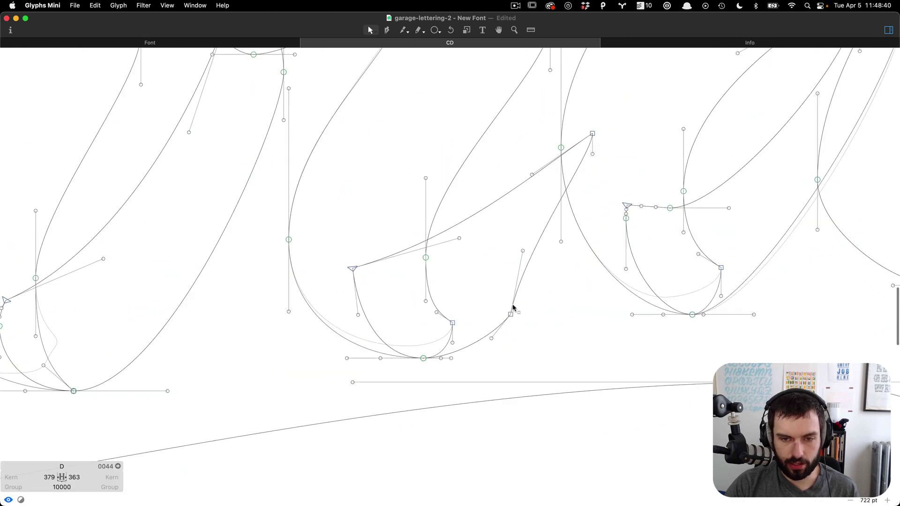
{"action": "left_click_drag", "start_coordinate": [523, 253], "coordinate": [542, 273]}
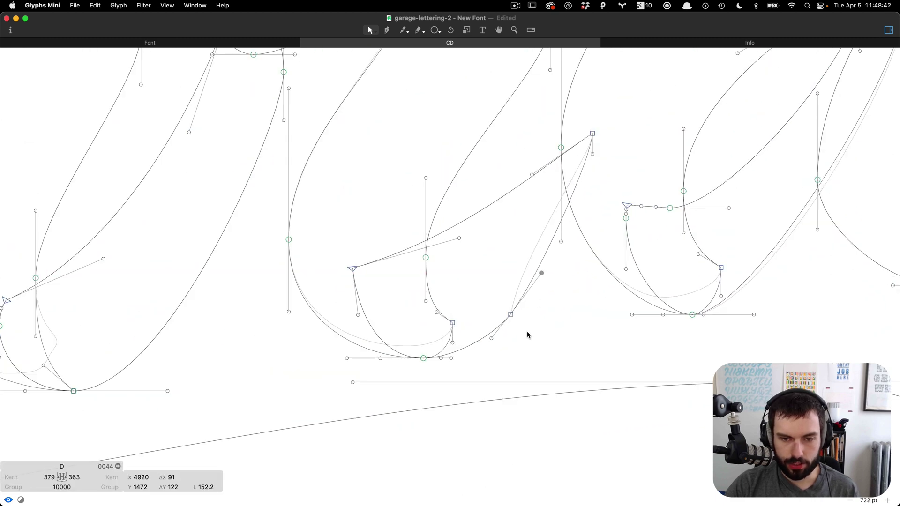
{"action": "left_click_drag", "start_coordinate": [525, 333], "coordinate": [530, 302]}
{"action": "key", "text": "Delete"}
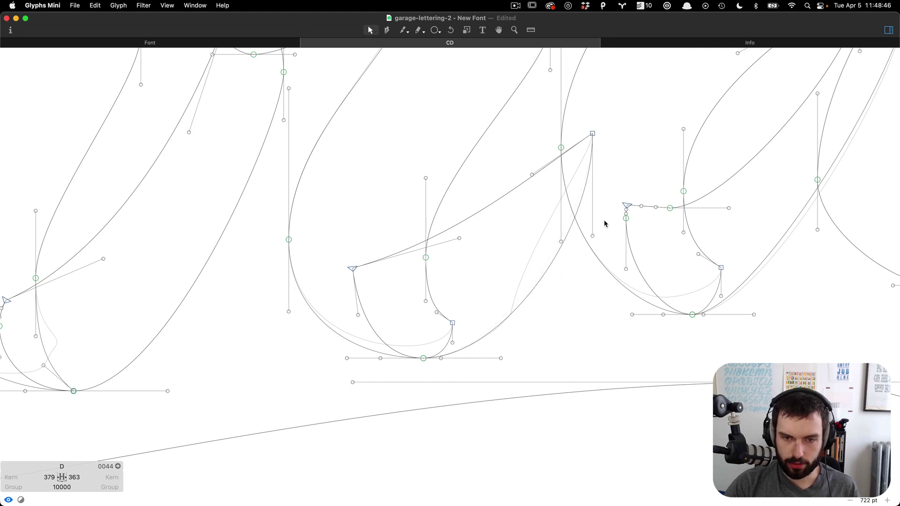
{"action": "left_click_drag", "start_coordinate": [592, 237], "coordinate": [580, 220]}
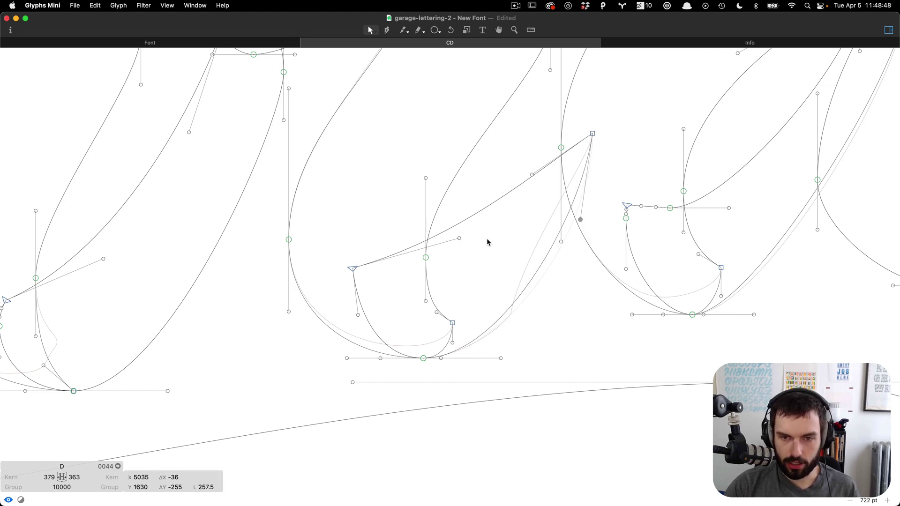
{"action": "scroll", "coordinate": [275, 246], "scroll_direction": "down", "scroll_amount": 5}
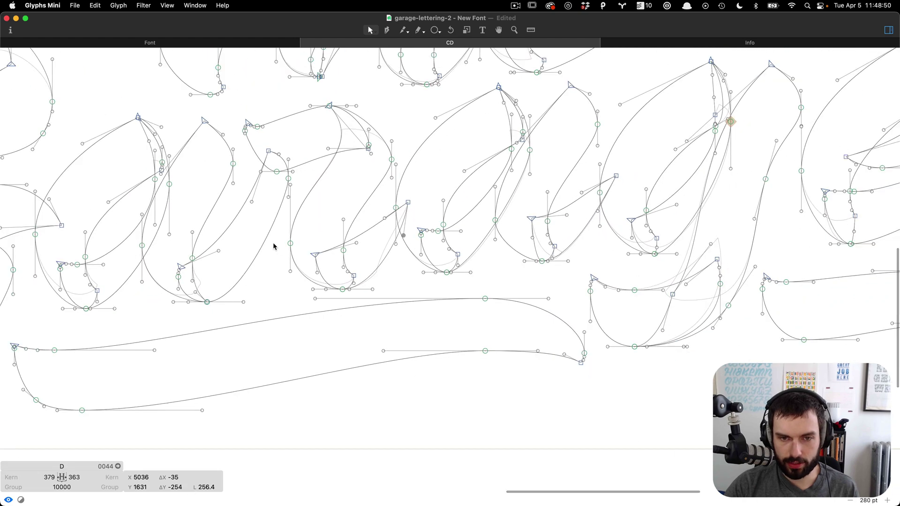
Remove the smooth node on the underside of the final e's tail, lengthen the tip handle to Y 1994, and preview the curve.
{"action": "scroll", "coordinate": [496, 148], "scroll_direction": "up", "scroll_amount": 3}
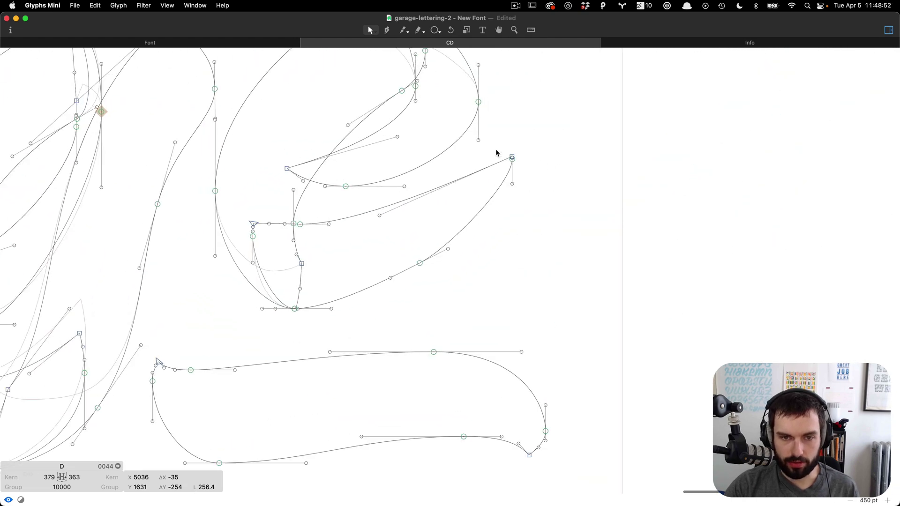
{"action": "left_click_drag", "start_coordinate": [448, 250], "coordinate": [465, 235]}
{"action": "key", "text": "Delete"}
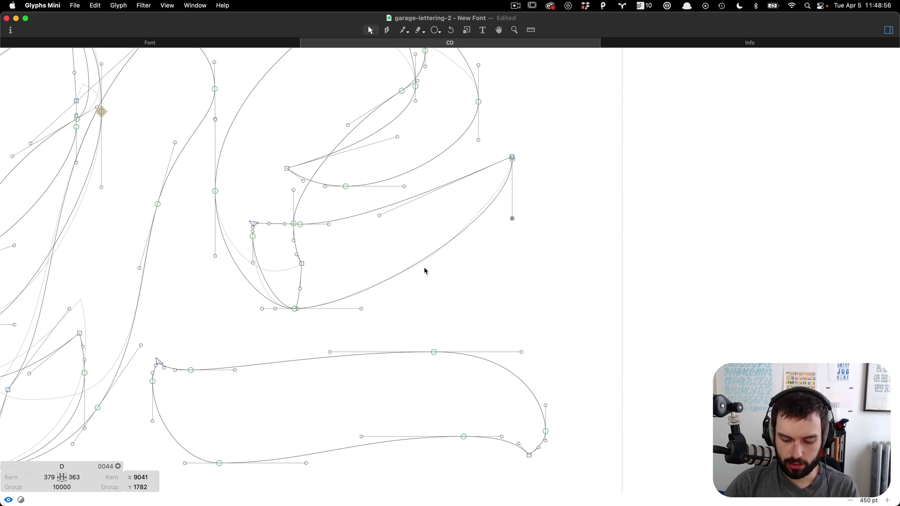
{"action": "scroll", "coordinate": [488, 268], "scroll_direction": "down", "scroll_amount": 5}
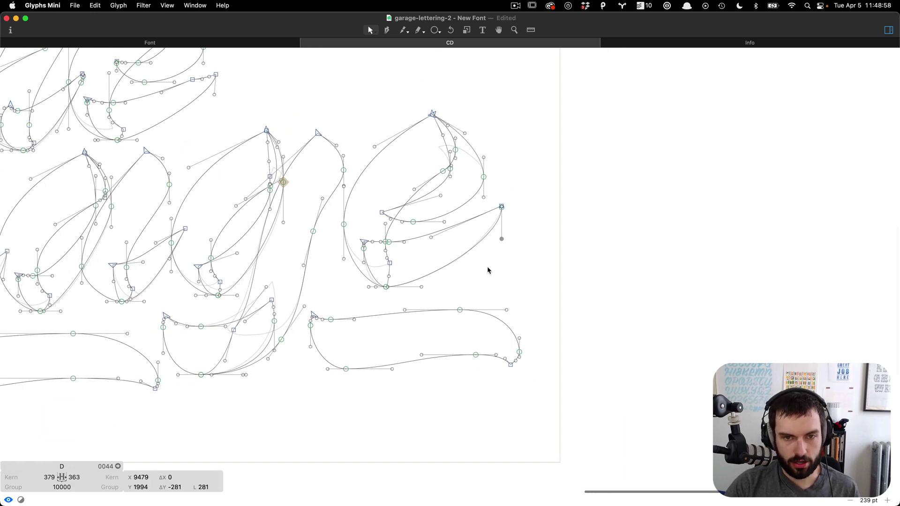
{"action": "key", "text": "t"}
{"action": "scroll", "coordinate": [516, 235], "scroll_direction": "left", "scroll_amount": 2}
{"action": "scroll", "coordinate": [557, 208], "scroll_direction": "up", "scroll_amount": 10}
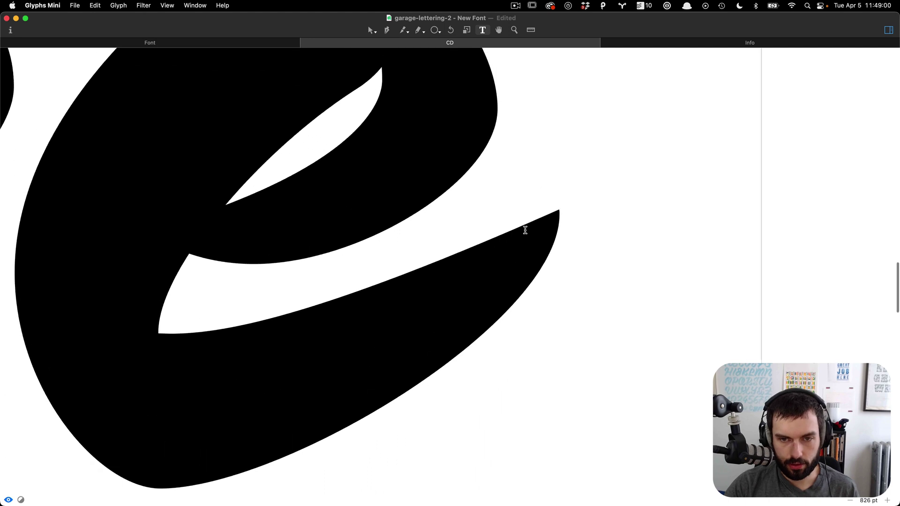
Reduce the final e's tail tip to one corner node, set its lower handle to X 9478, Y 2008, and lengthen the bottom node's handle.
{"action": "key", "text": "v"}
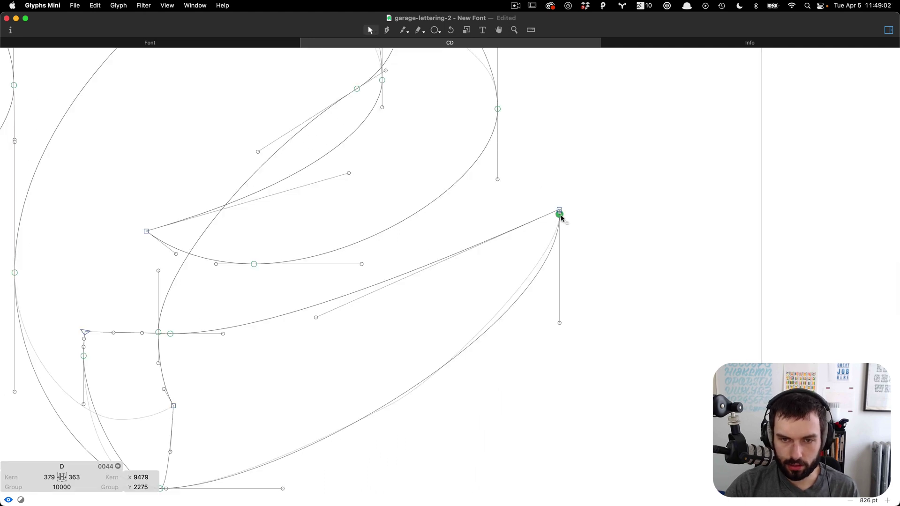
{"action": "left_click_drag", "start_coordinate": [561, 214], "coordinate": [581, 238]}
{"action": "left_click_drag", "start_coordinate": [584, 310], "coordinate": [558, 319]}
{"action": "scroll", "coordinate": [558, 319], "scroll_direction": "down", "scroll_amount": 5}
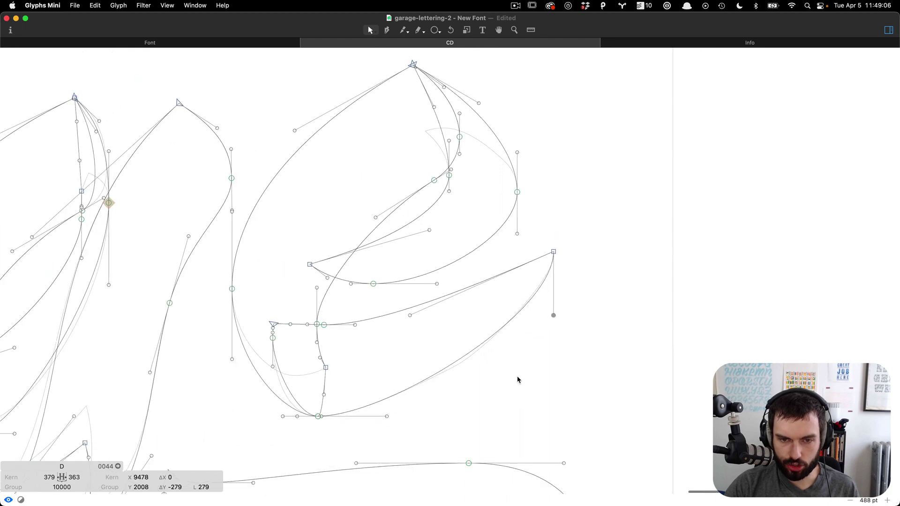
{"action": "left_click", "coordinate": [421, 406]}
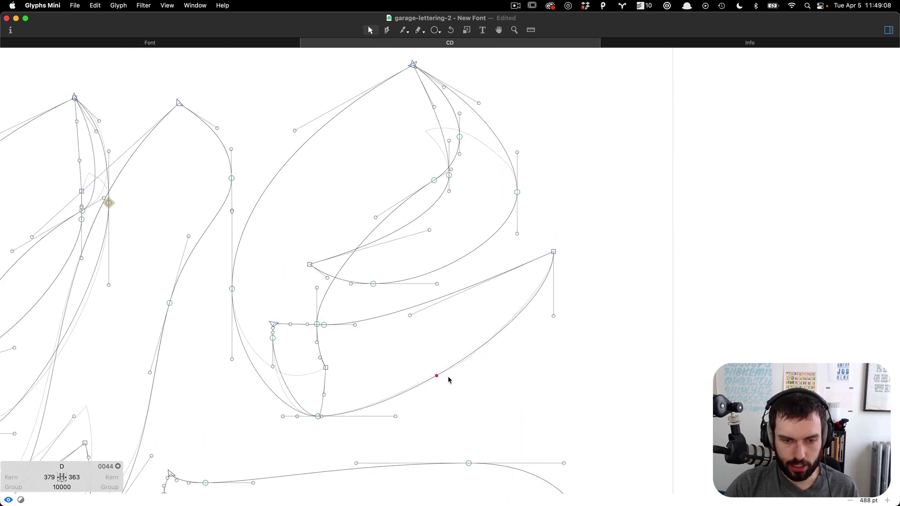
Raise the tail tip of the e in "The", remove the corner node on the tail's upper edge, smooth that curve, and preview the lettering.
{"action": "scroll", "coordinate": [445, 373], "scroll_direction": "up", "scroll_amount": 3}
{"action": "scroll", "coordinate": [422, 372], "scroll_direction": "up", "scroll_amount": 2}
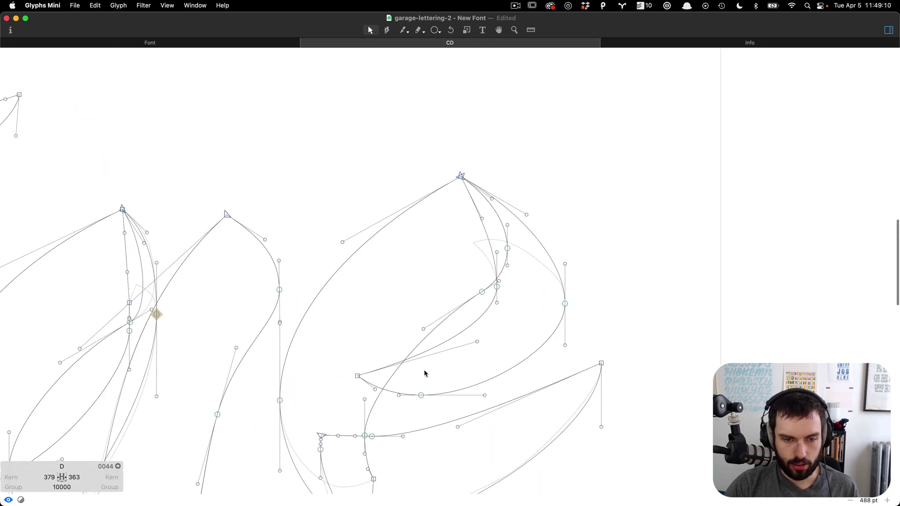
{"action": "scroll", "coordinate": [420, 374], "scroll_direction": "left", "scroll_amount": 8}
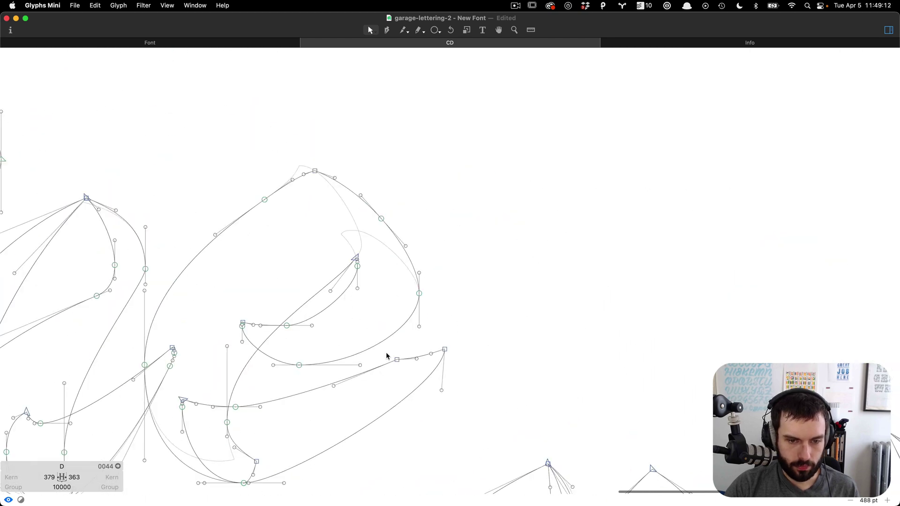
{"action": "scroll", "coordinate": [317, 399], "scroll_direction": "up", "scroll_amount": 3}
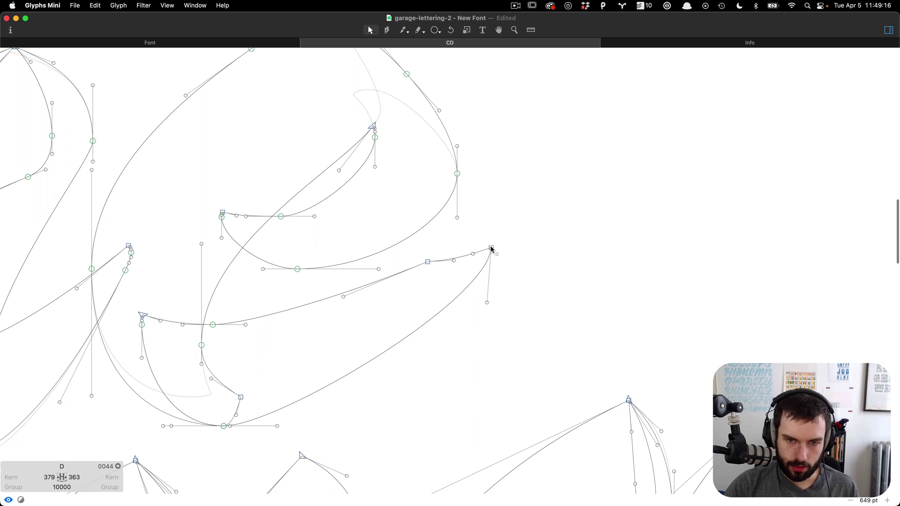
{"action": "left_click_drag", "start_coordinate": [491, 249], "coordinate": [417, 269]}
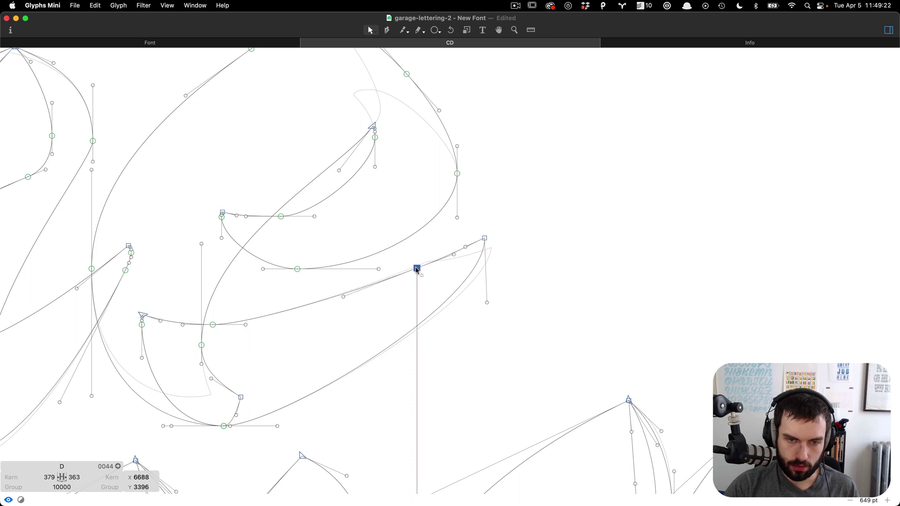
{"action": "key", "text": "BackSpace"}
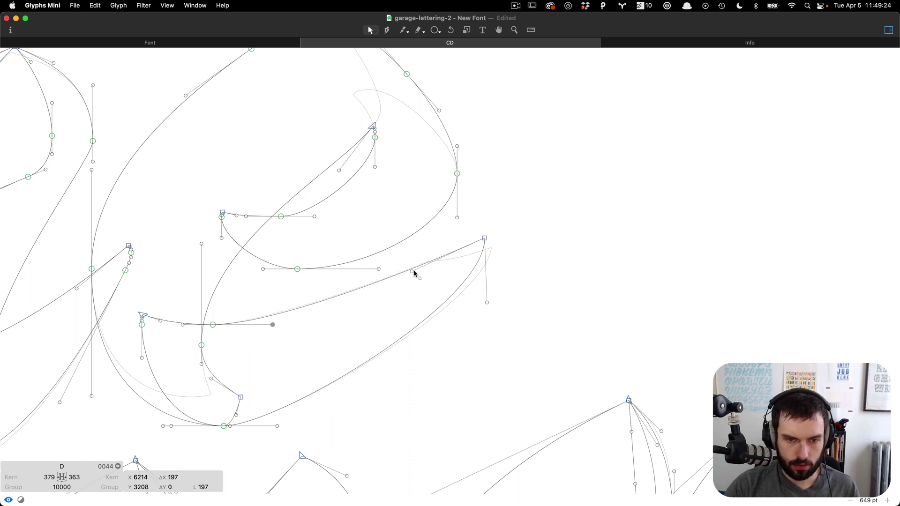
{"action": "left_click_drag", "start_coordinate": [378, 357], "coordinate": [382, 362]}
{"action": "scroll", "coordinate": [575, 300], "scroll_direction": "down", "scroll_amount": 3}
{"action": "key", "text": "t"}
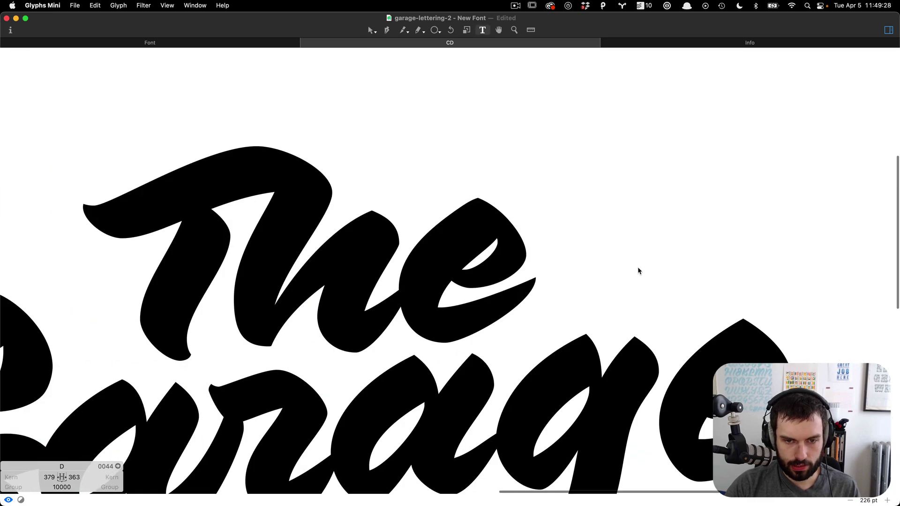
{"action": "scroll", "coordinate": [637, 267], "scroll_direction": "down", "scroll_amount": 5}
{"action": "scroll", "coordinate": [628, 274], "scroll_direction": "down", "scroll_amount": 1}
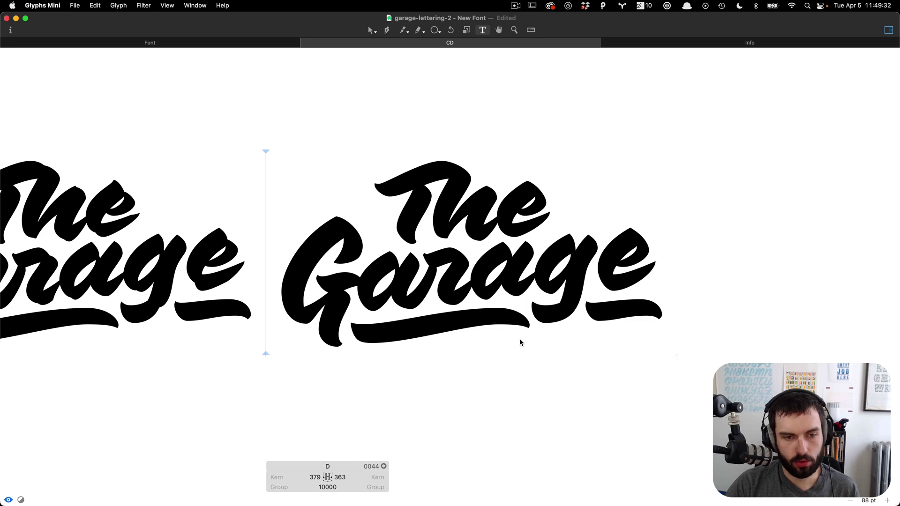
{"action": "scroll", "coordinate": [294, 306], "scroll_direction": "up", "scroll_amount": 5}
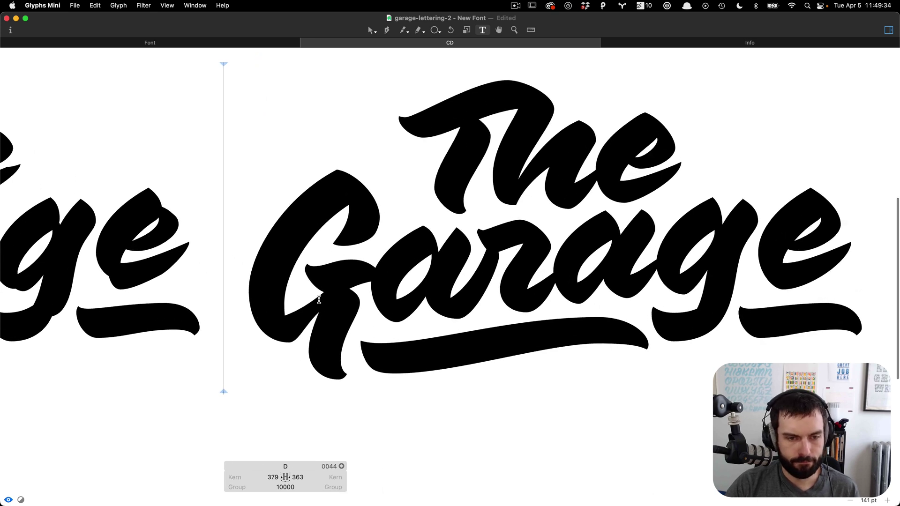
Move the corner node at the foot of the G's main stroke to X 1077, Y 975.
{"action": "key", "text": "Escape"}
{"action": "scroll", "coordinate": [300, 319], "scroll_direction": "up", "scroll_amount": 3}
{"action": "scroll", "coordinate": [304, 330], "scroll_direction": "up", "scroll_amount": 1}
{"action": "left_click_drag", "start_coordinate": [320, 332], "coordinate": [334, 322]}
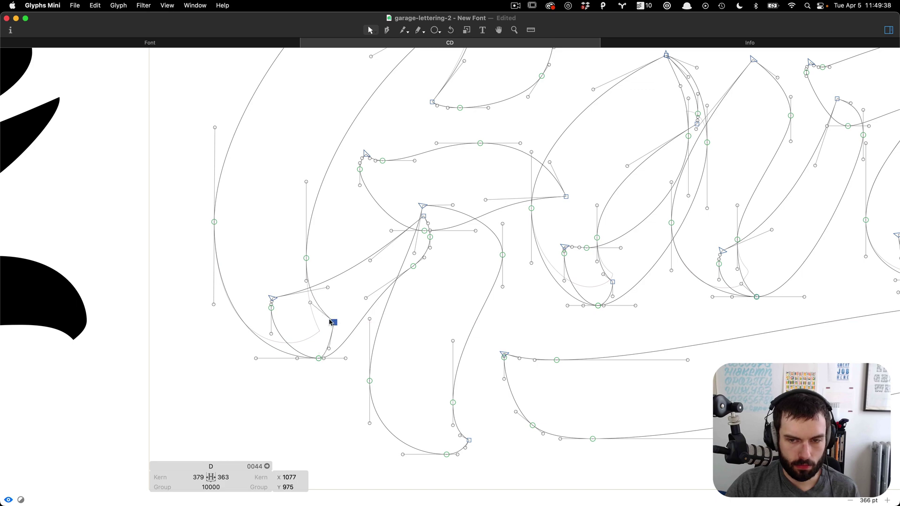
{"action": "scroll", "coordinate": [294, 303], "scroll_direction": "down", "scroll_amount": 6}
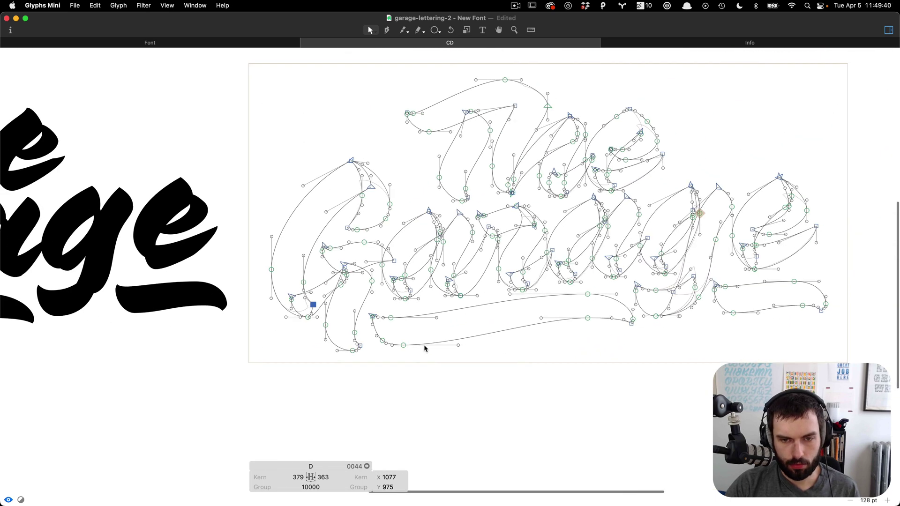
Save the font file and preview the whole glyph D lettering.
{"action": "key", "text": "Escape"}
{"action": "scroll", "coordinate": [407, 309], "scroll_direction": "down", "scroll_amount": 3}
{"action": "key", "text": "t"}
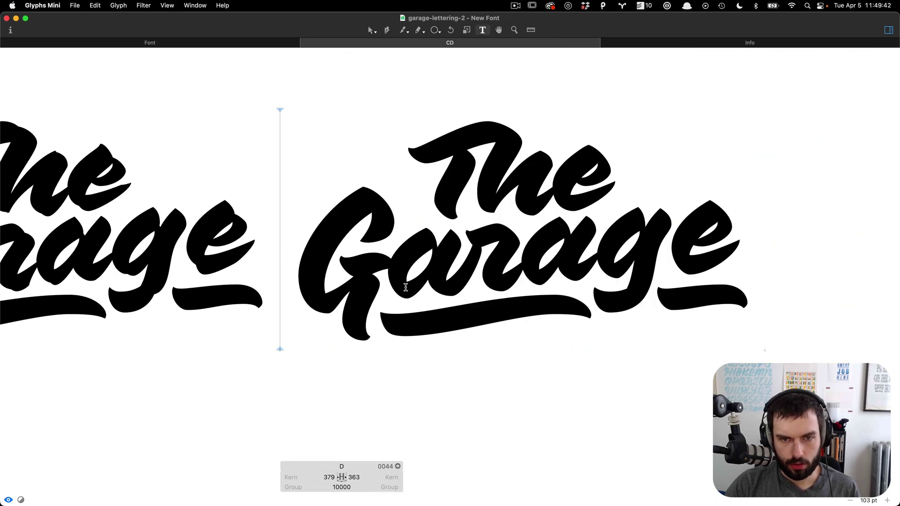
{"action": "scroll", "coordinate": [406, 287], "scroll_direction": "right", "scroll_amount": 5}
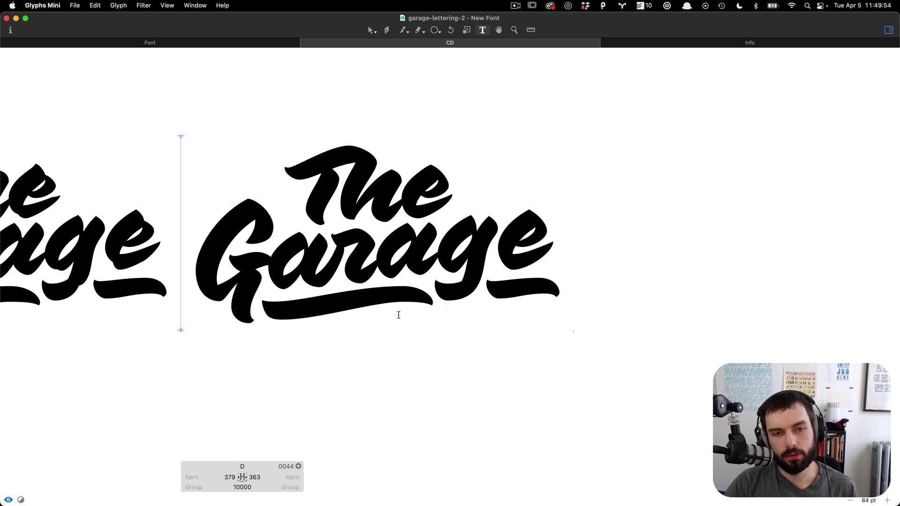
{"action": "scroll", "coordinate": [438, 220], "scroll_direction": "up", "scroll_amount": 10}
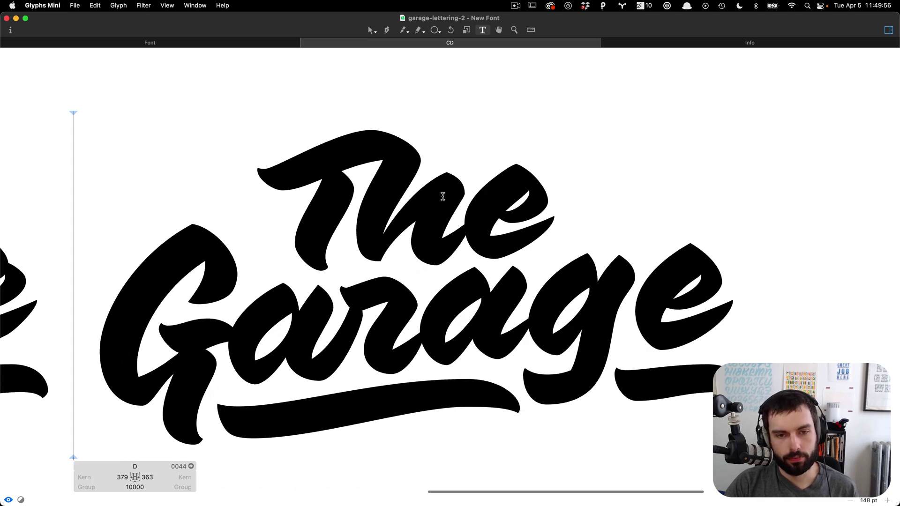
Extend the lower handle of the h arch's outer node to X 5623, Y 3694, lengthen the stem's inner handle, and preview.
{"action": "key", "text": "Escape"}
{"action": "scroll", "coordinate": [208, 235], "scroll_direction": "up", "scroll_amount": 5}
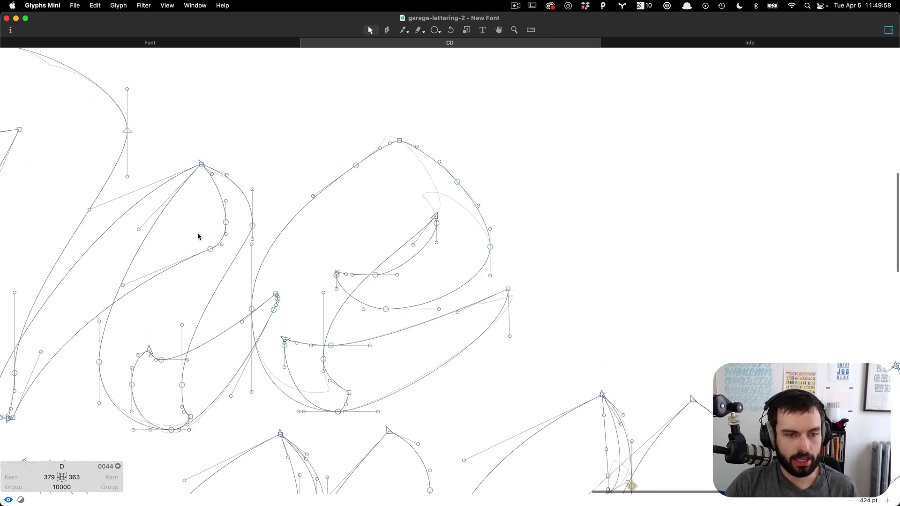
{"action": "left_click_drag", "start_coordinate": [280, 243], "coordinate": [279, 255]}
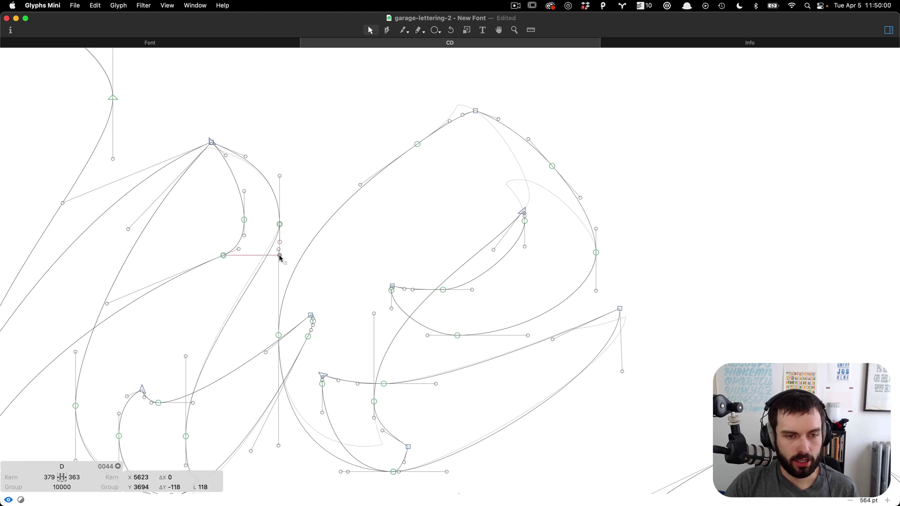
{"action": "left_click_drag", "start_coordinate": [185, 359], "coordinate": [186, 341]}
{"action": "key", "text": "t"}
{"action": "scroll", "coordinate": [364, 239], "scroll_direction": "down", "scroll_amount": 6}
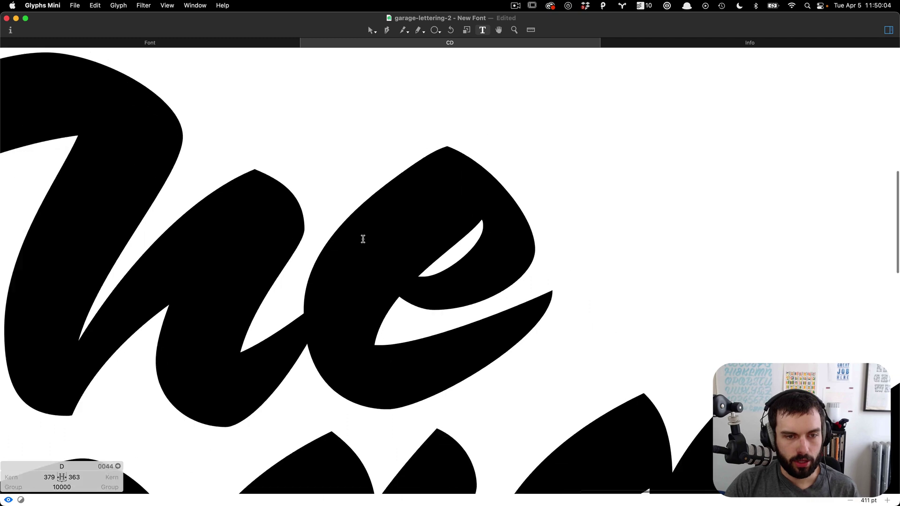
Lengthen the handle leaving the h's top corner, set the outer node's lower handle to X 5623, Y 3674, and preview.
{"action": "scroll", "coordinate": [311, 226], "scroll_direction": "up", "scroll_amount": 6}
{"action": "key", "text": "Escape"}
{"action": "scroll", "coordinate": [207, 258], "scroll_direction": "down", "scroll_amount": 10}
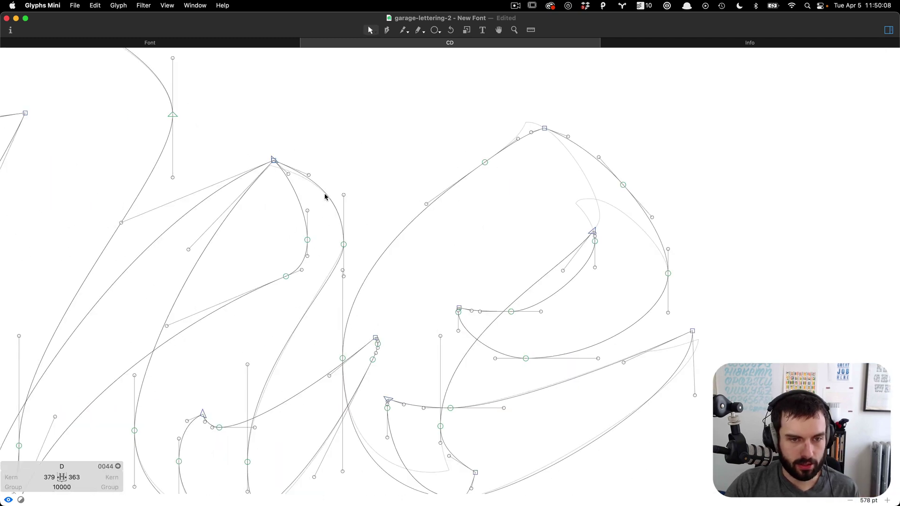
{"action": "mouse_move", "coordinate": [326, 196]}
{"action": "left_mouse_down"}
{"action": "mouse_move", "coordinate": [318, 208]}
{"action": "mouse_move", "coordinate": [319, 177]}
{"action": "left_mouse_up"}
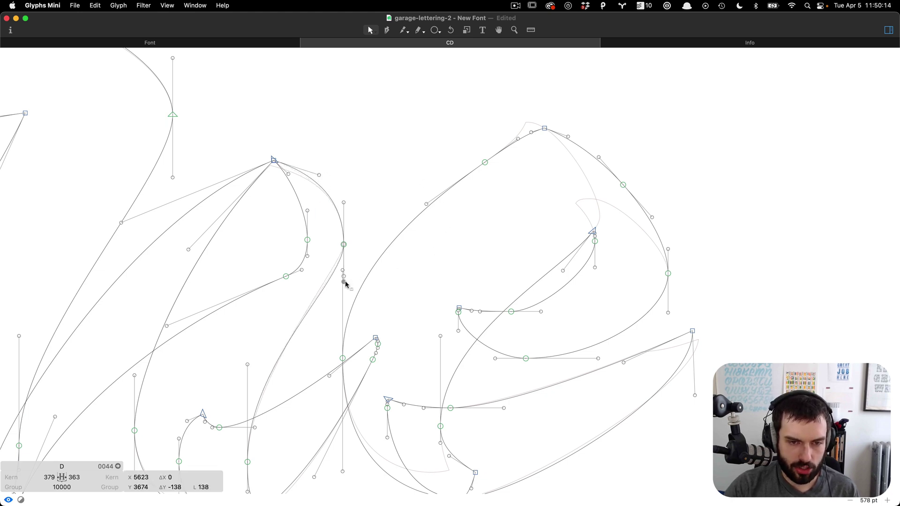
{"action": "key", "text": "t"}
{"action": "key", "text": "Escape"}
Raise the smooth node on the h arch's outer curve to X 5623, Y 3833.
{"action": "scroll", "coordinate": [300, 246], "scroll_direction": "right", "scroll_amount": 5}
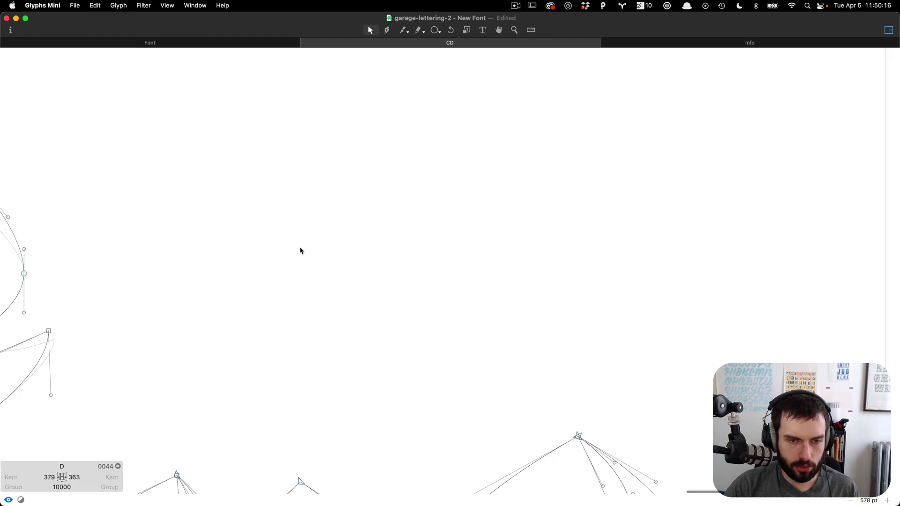
{"action": "left_click", "coordinate": [199, 245]}
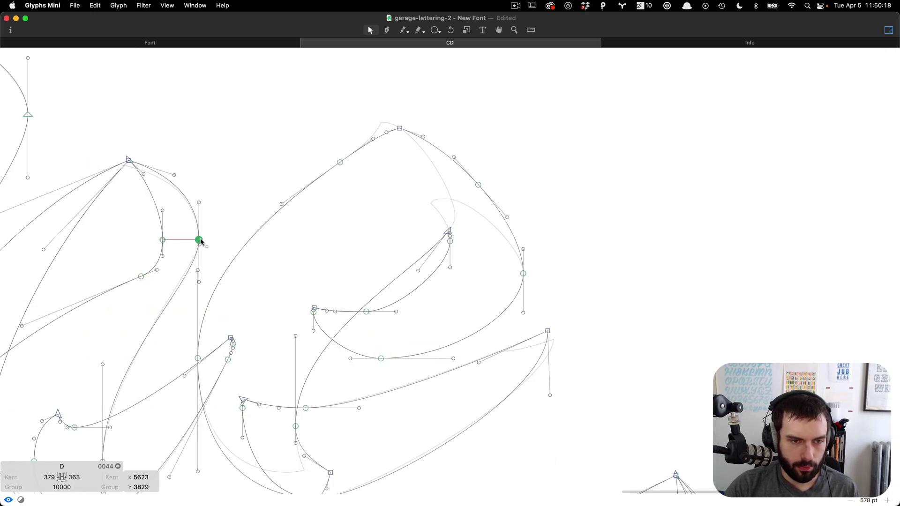
{"action": "scroll", "coordinate": [281, 207], "scroll_direction": "down", "scroll_amount": 6}
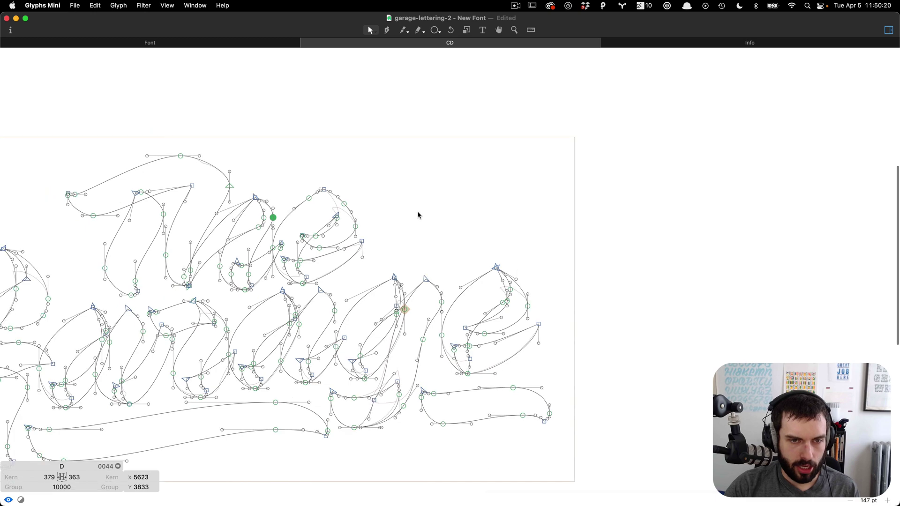
Preview the filled glyph D lettering, examining the joins of "The" up close and the balance of the whole composition.
{"action": "scroll", "coordinate": [417, 211], "scroll_direction": "down", "scroll_amount": 3}
{"action": "key", "text": "t"}
{"action": "scroll", "coordinate": [417, 211], "scroll_direction": "left", "scroll_amount": 3}
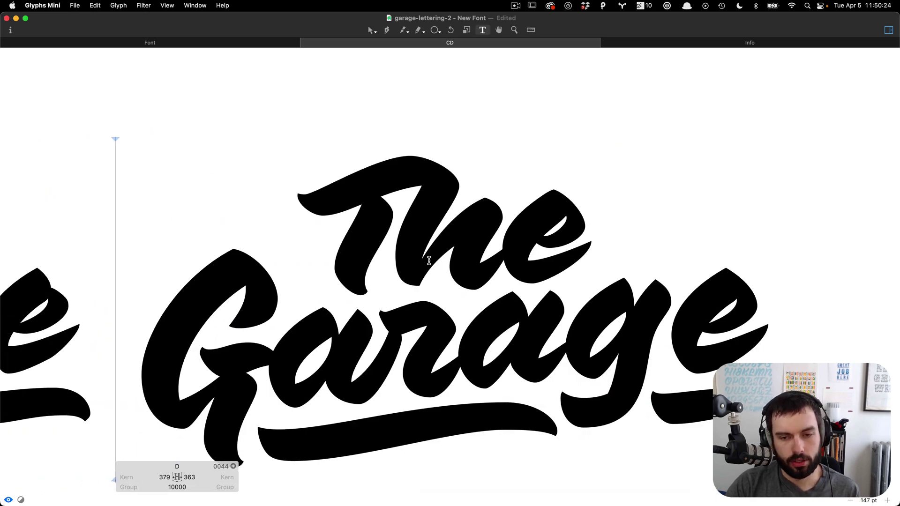
{"action": "scroll", "coordinate": [427, 257], "scroll_direction": "up", "scroll_amount": 5}
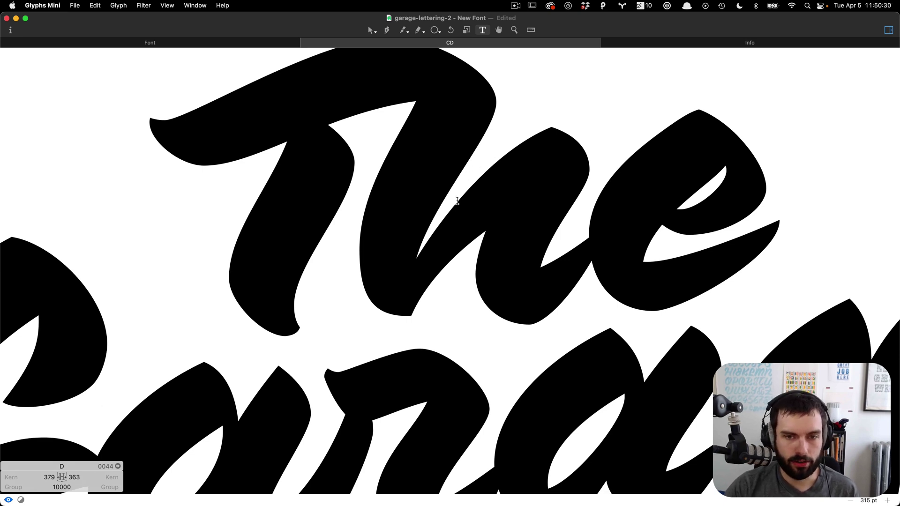
{"action": "scroll", "coordinate": [459, 162], "scroll_direction": "down", "scroll_amount": 4}
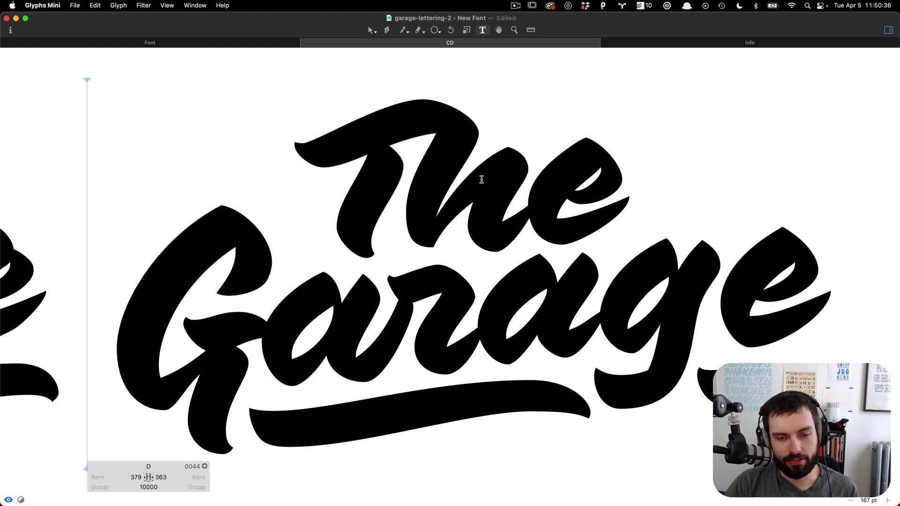
{"action": "scroll", "coordinate": [445, 187], "scroll_direction": "down", "scroll_amount": 3}
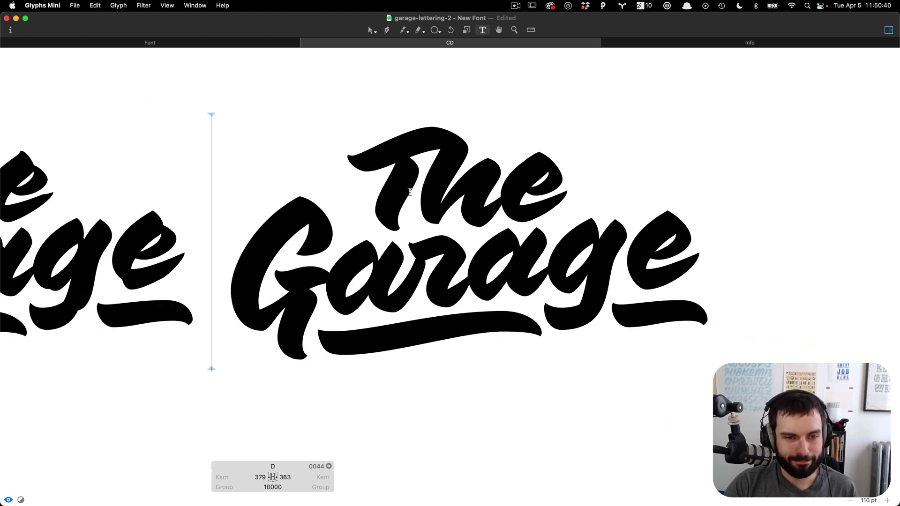
{"action": "scroll", "coordinate": [313, 220], "scroll_direction": "up", "scroll_amount": 5}
Check the outer handle at the G's top corner, preview the whole lettering, and save the font file.
{"action": "key", "text": "Escape"}
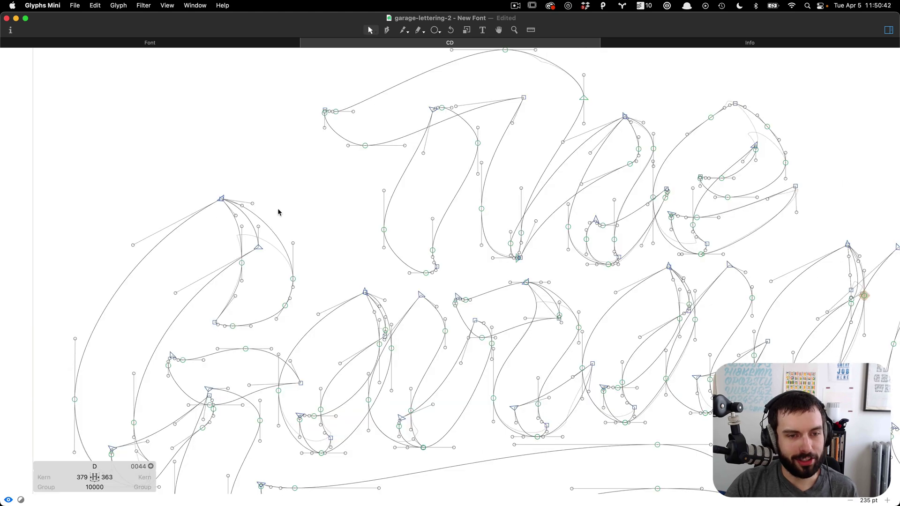
{"action": "left_click_drag", "start_coordinate": [253, 206], "coordinate": [255, 209]}
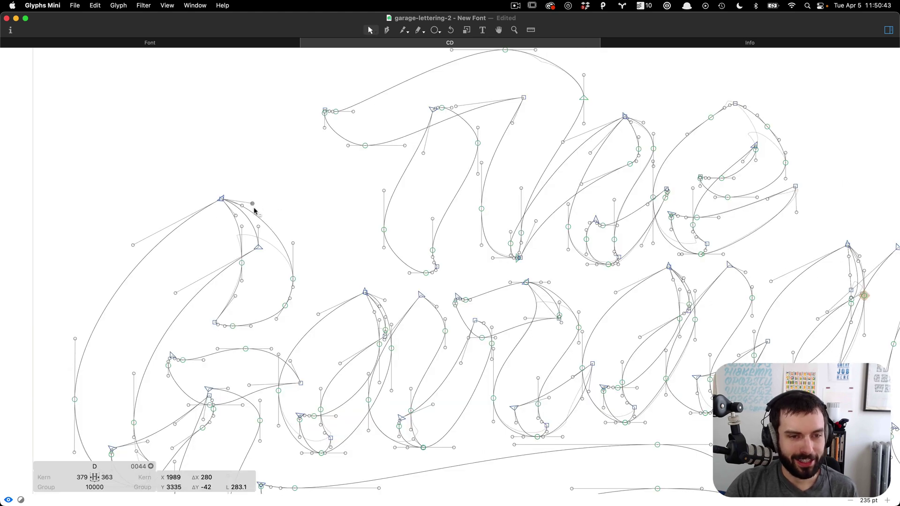
{"action": "left_click", "coordinate": [297, 212]}
{"action": "key", "text": "t"}
{"action": "scroll", "coordinate": [468, 200], "scroll_direction": "down", "scroll_amount": 4}
{"action": "key", "text": "cmd+s"}
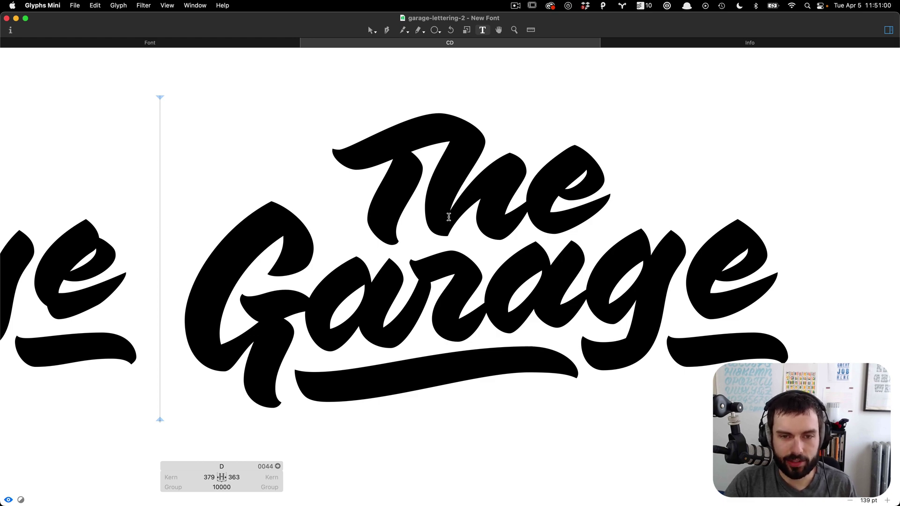
Copy all outlines of glyph D and add glyph E after it in the edit view.
{"action": "scroll", "coordinate": [336, 213], "scroll_direction": "down", "scroll_amount": 3}
{"action": "key", "text": "Escape"}
{"action": "key", "text": "super+a"}
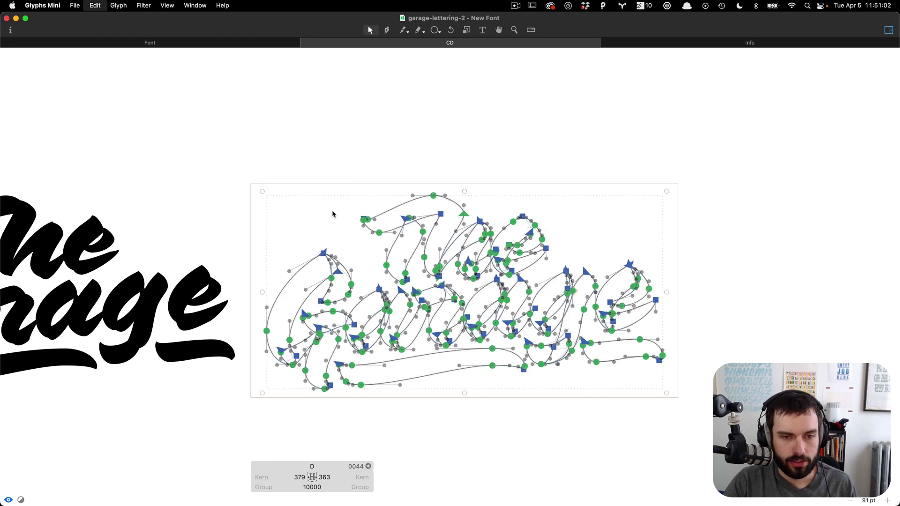
{"action": "key", "text": "t"}
{"action": "key", "text": "Right"}
{"action": "type", "text": "E"}
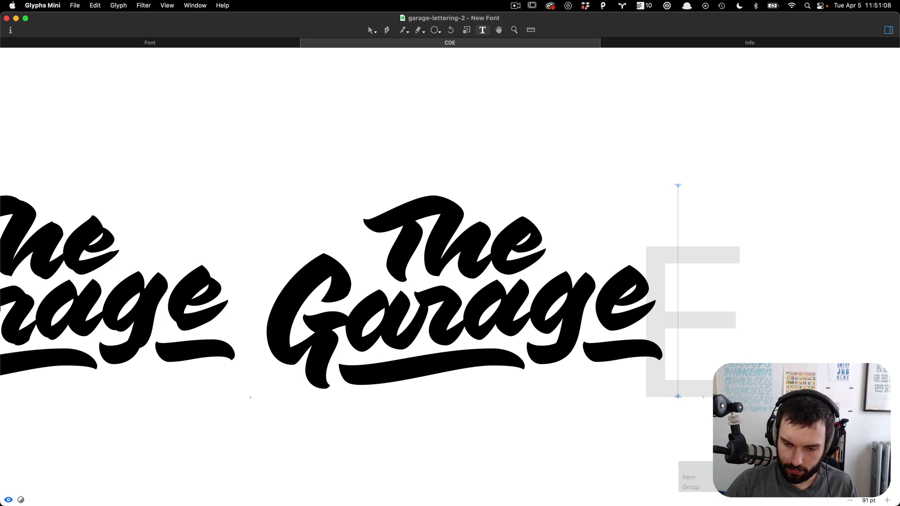
Set glyph E's width to 10000 and paste the copied lettering outlines into it.
{"action": "type", "text": "10000"}
{"action": "key", "text": "Tab"}
{"action": "key", "text": "Escape"}
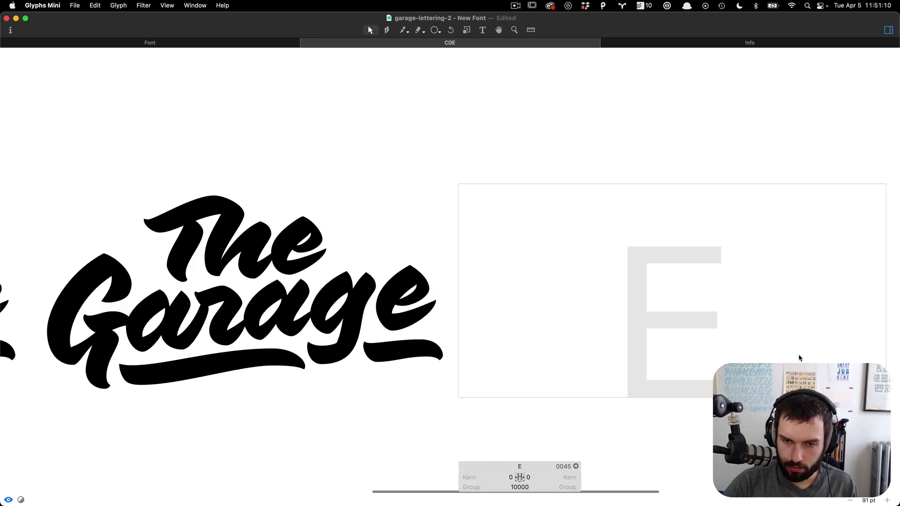
{"action": "key", "text": "super+v"}
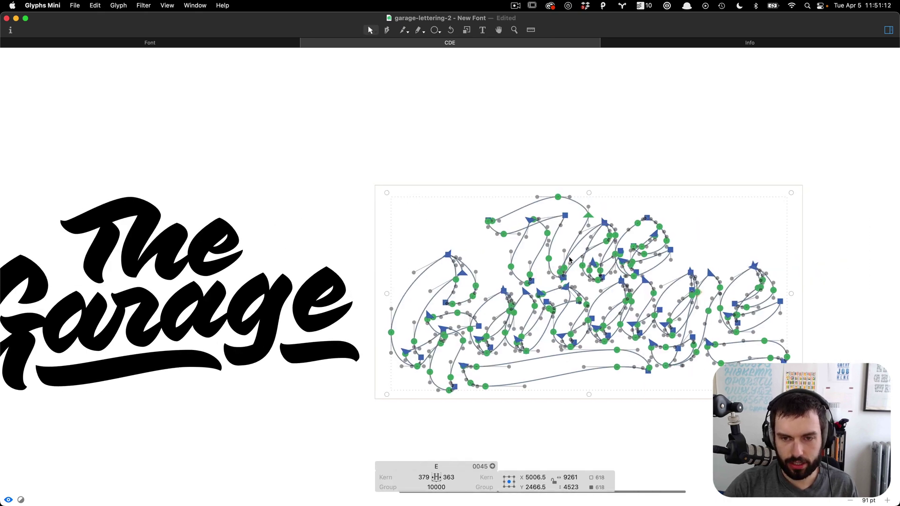
{"action": "left_click", "coordinate": [753, 193]}
Examine the joins and inner corners of "The" in glyph E as filled shapes and as outlines.
{"action": "key", "text": "t"}
{"action": "scroll", "coordinate": [633, 259], "scroll_direction": "up", "scroll_amount": 5}
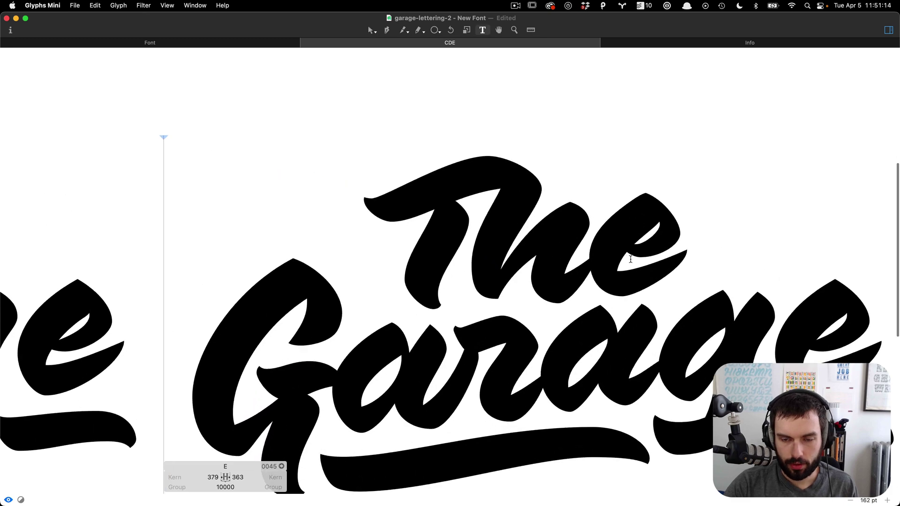
{"action": "scroll", "coordinate": [482, 227], "scroll_direction": "up", "scroll_amount": 2}
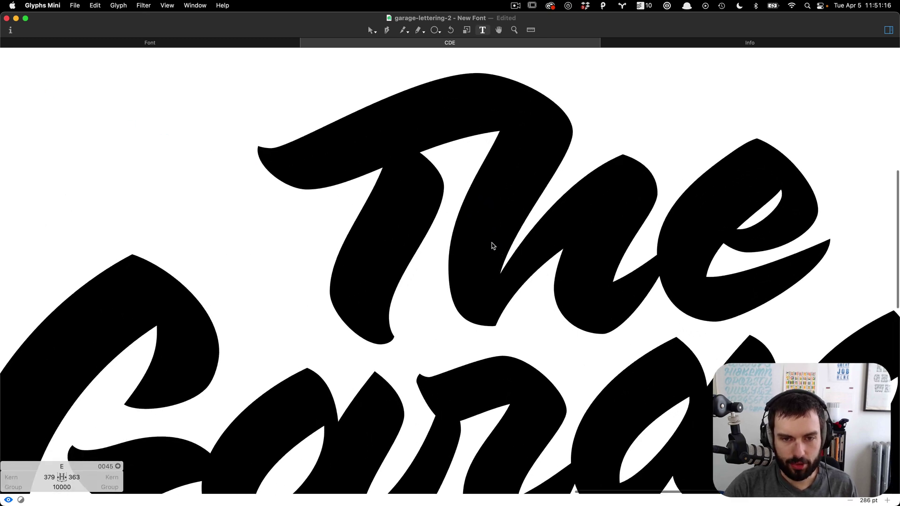
{"action": "scroll", "coordinate": [509, 280], "scroll_direction": "up", "scroll_amount": 4}
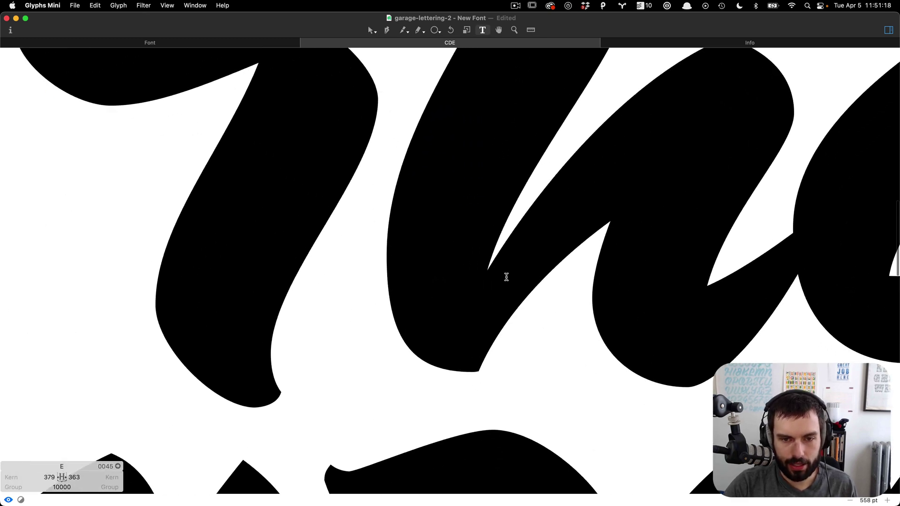
{"action": "key", "text": "v"}
{"action": "scroll", "coordinate": [503, 274], "scroll_direction": "down", "scroll_amount": 5}
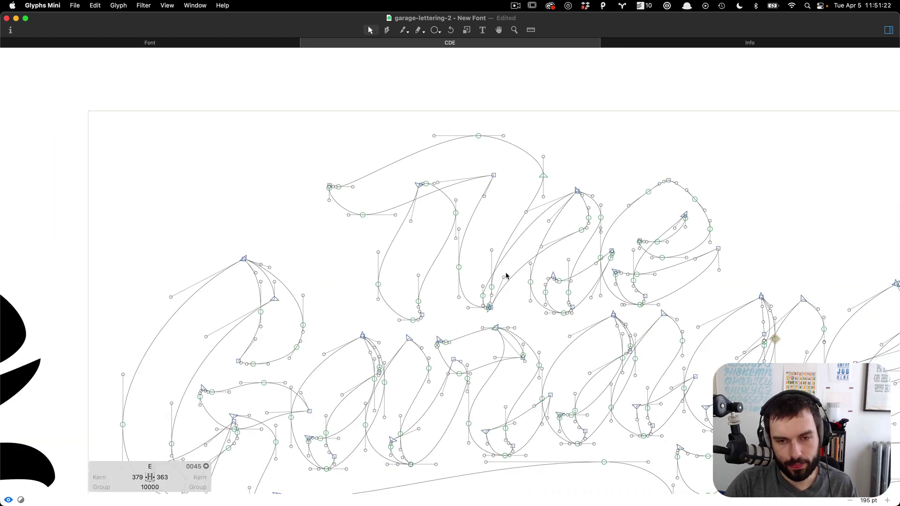
{"action": "scroll", "coordinate": [506, 275], "scroll_direction": "down", "scroll_amount": 2}
{"action": "scroll", "coordinate": [506, 276], "scroll_direction": "right", "scroll_amount": 5}
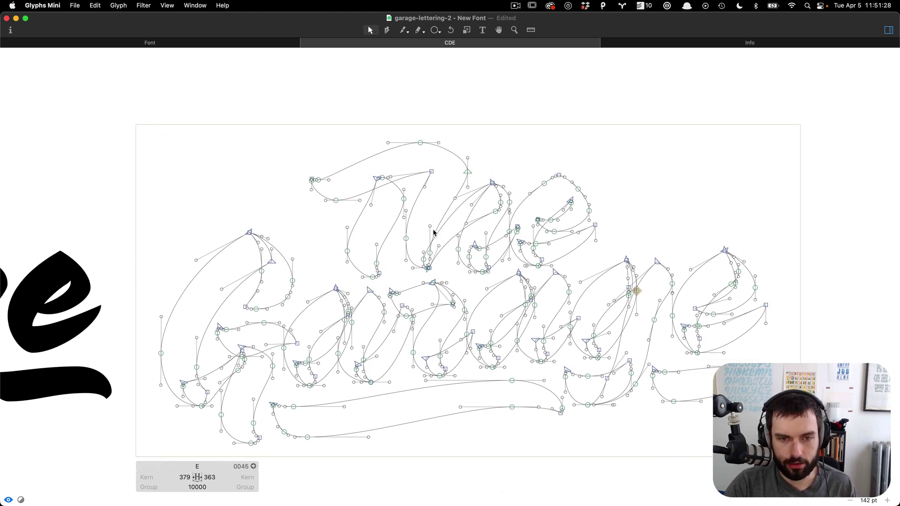
Insert a node at X 3863, Y 4127 where the T's stem crosses the crossbar's underside, and straighten the segment leading to it.
{"action": "scroll", "coordinate": [424, 183], "scroll_direction": "up", "scroll_amount": 3}
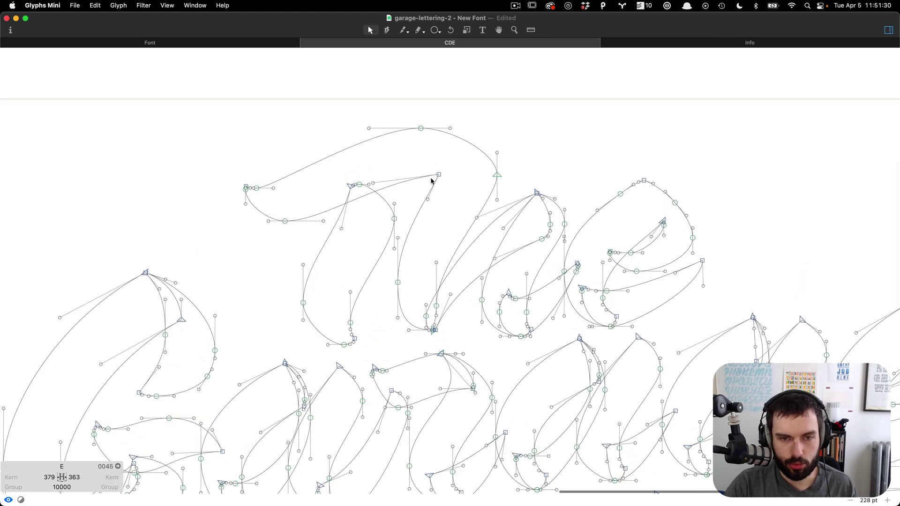
{"action": "scroll", "coordinate": [382, 208], "scroll_direction": "up", "scroll_amount": 4}
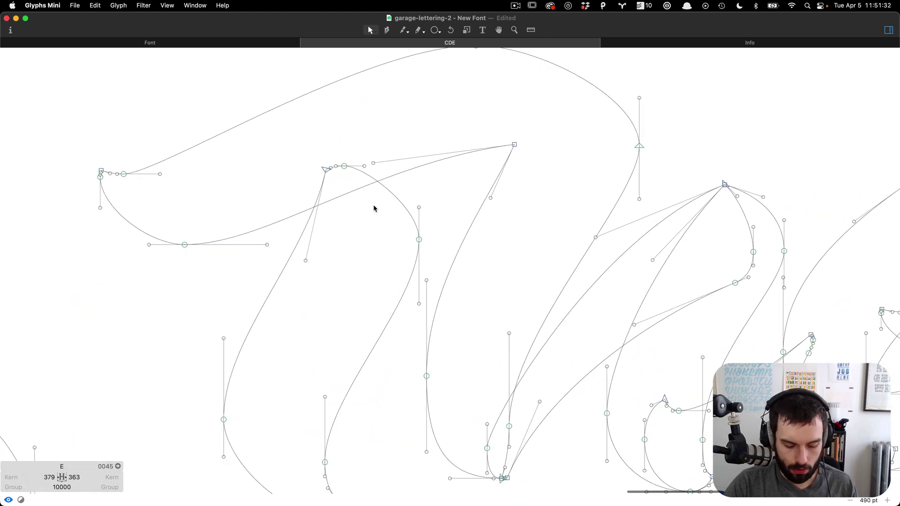
{"action": "scroll", "coordinate": [374, 208], "scroll_direction": "up", "scroll_amount": 3}
{"action": "key", "text": "p"}
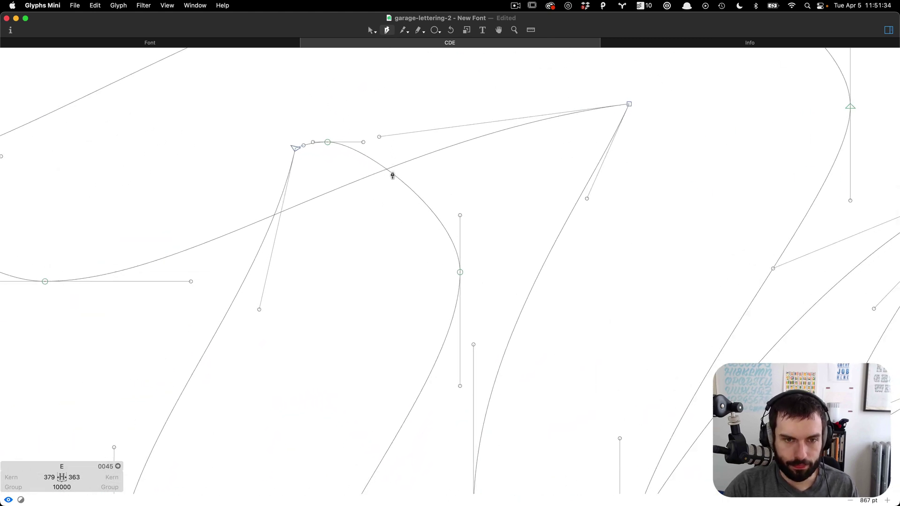
{"action": "left_click", "coordinate": [391, 174]}
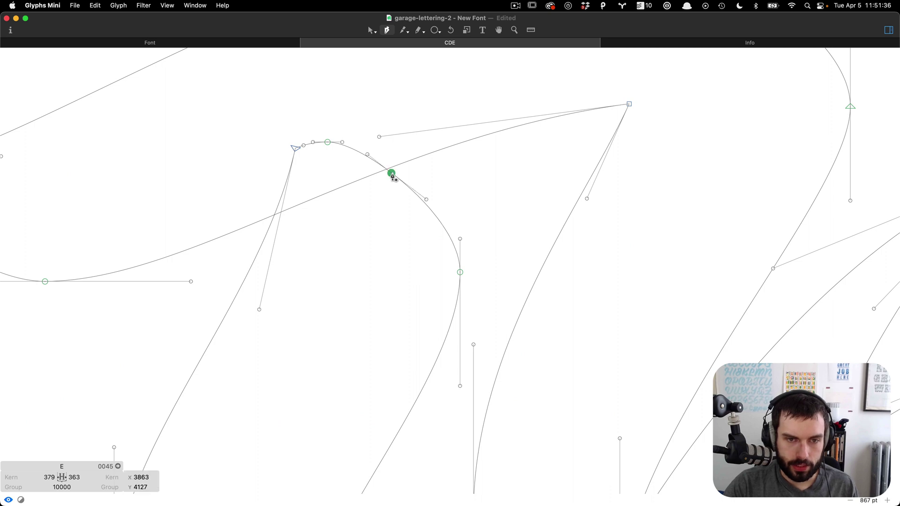
{"action": "key", "text": "v"}
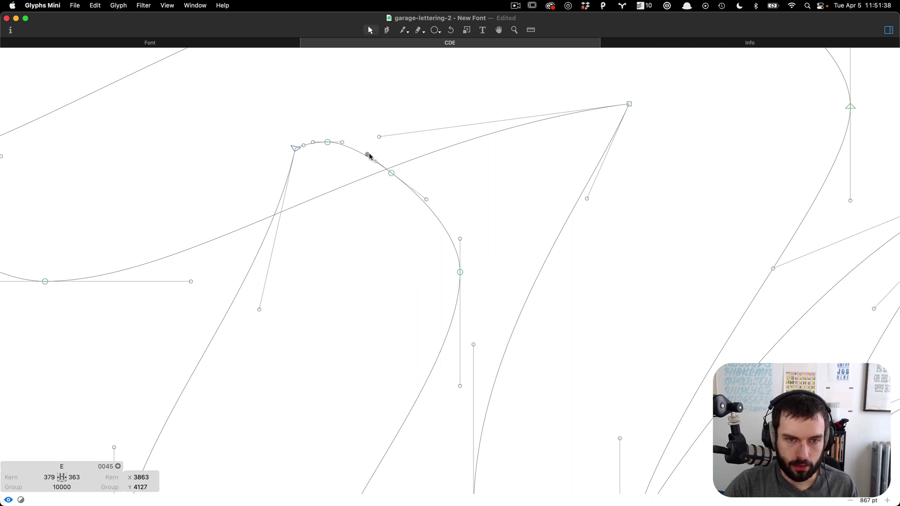
{"action": "key", "text": "BackSpace"}
Move the T stem's top node directly above the new node to cut a small notch at the crossbar join, and preview it.
{"action": "left_click", "coordinate": [328, 142]}
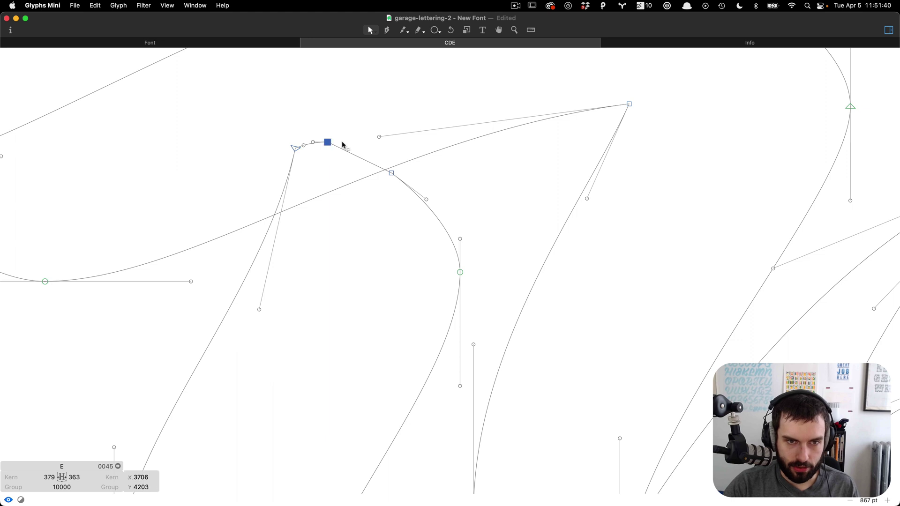
{"action": "left_click_drag", "start_coordinate": [328, 142], "coordinate": [391, 145]}
{"action": "key", "text": "t"}
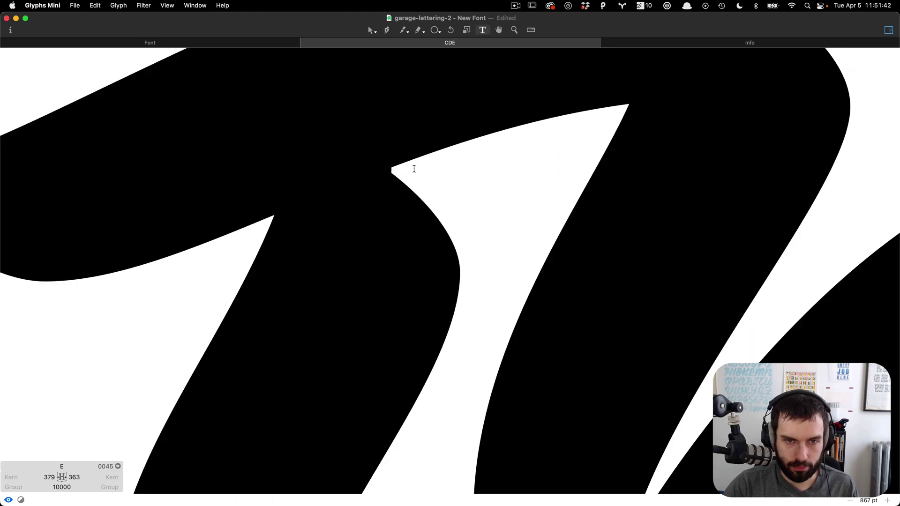
{"action": "scroll", "coordinate": [414, 168], "scroll_direction": "down", "scroll_amount": 5}
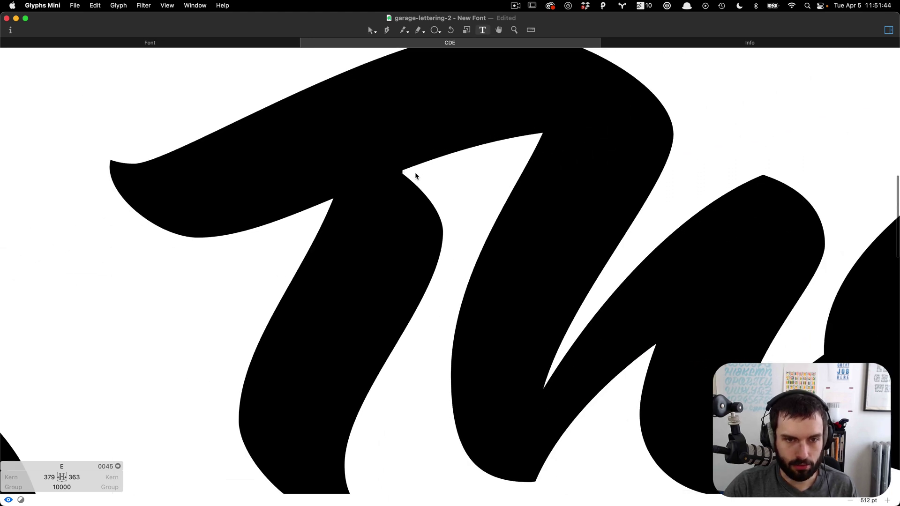
Insert a node at X 4442, Y 4296 beside the inner corner where the T's crossbar meets the h's stem.
{"action": "key", "text": "v"}
{"action": "scroll", "coordinate": [542, 136], "scroll_direction": "up", "scroll_amount": 8}
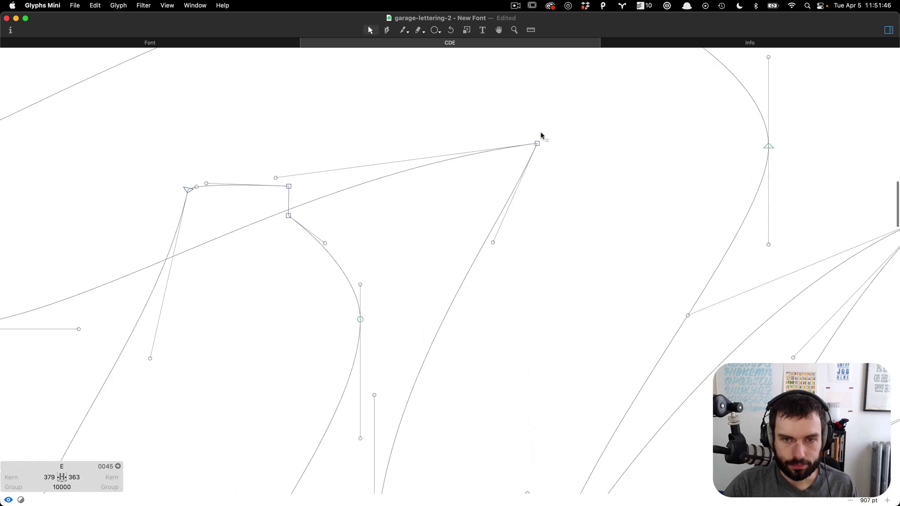
{"action": "key", "text": "p"}
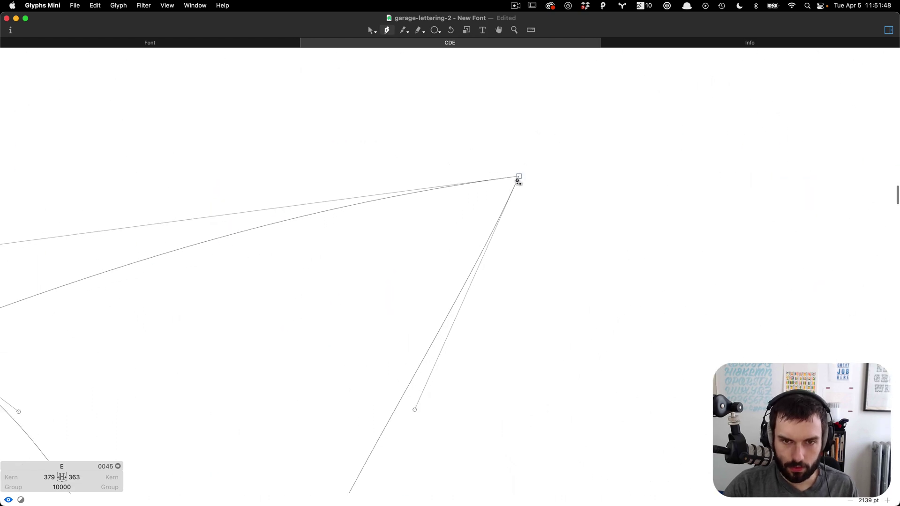
{"action": "left_click", "coordinate": [514, 180]}
{"action": "key", "text": "v"}
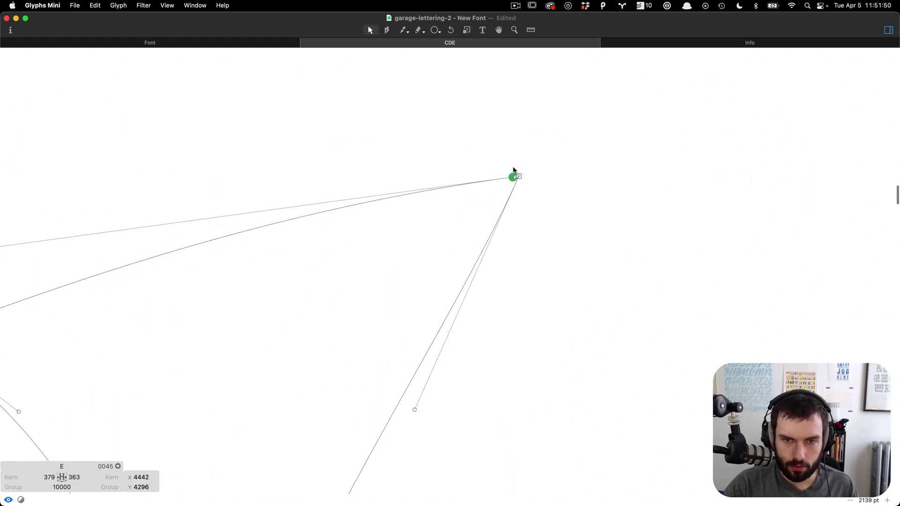
Make the new node a corner point and raise it to X 4443, Y 4303 to blunt the inner corner.
{"action": "key", "text": "Up"}
{"action": "key", "text": "Up"}
{"action": "key", "text": "Up"}
{"action": "key", "text": "Up"}
{"action": "key", "text": "Up"}
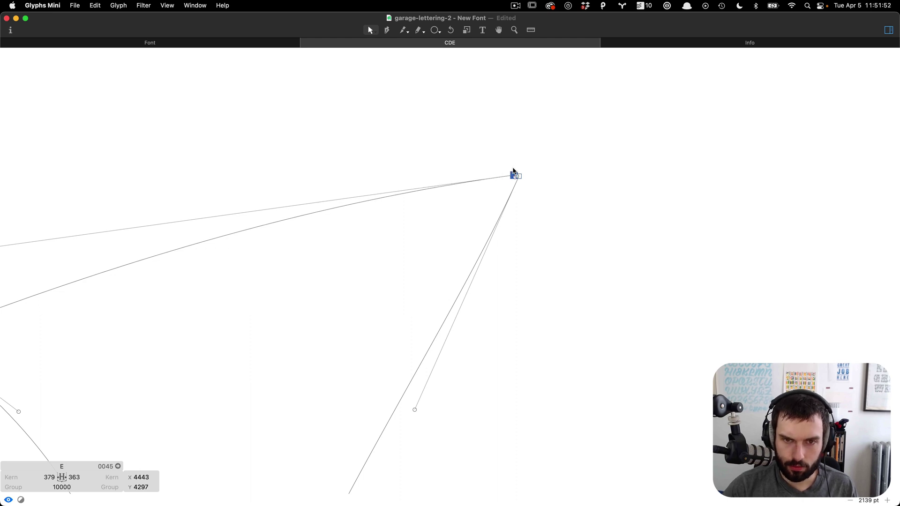
{"action": "left_click_drag", "start_coordinate": [514, 183], "coordinate": [515, 179]}
{"action": "scroll", "coordinate": [516, 177], "scroll_direction": "left", "scroll_amount": 2}
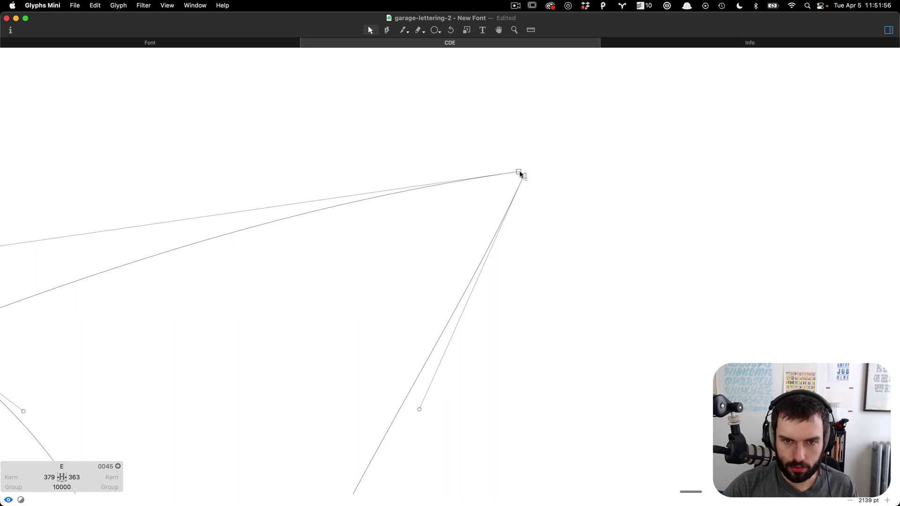
{"action": "key", "text": "Up"}
{"action": "key", "text": "Up"}
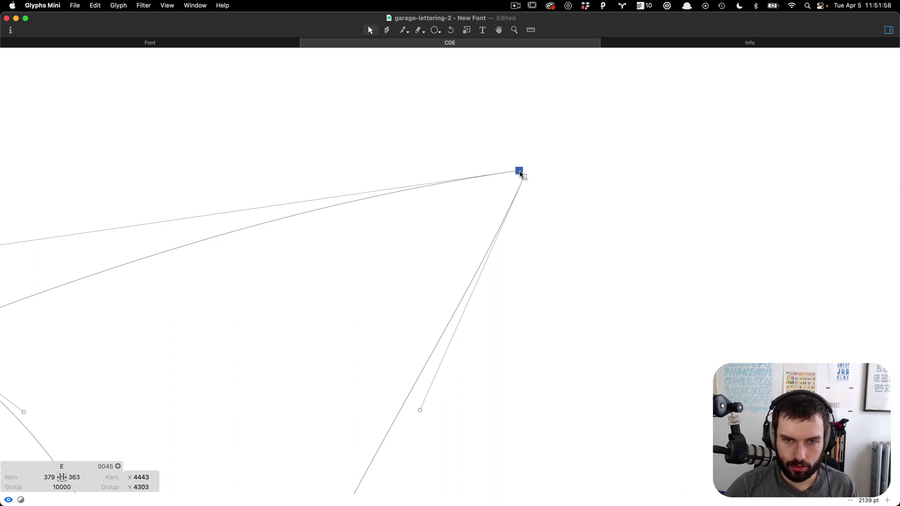
Nudge the corner node up and left to about X 4442, Y 4304, and preview the blunted corner with the stem notch.
{"action": "scroll", "coordinate": [522, 178], "scroll_direction": "down", "scroll_amount": 5}
{"action": "key", "text": "Left"}
{"action": "key", "text": "Up"}
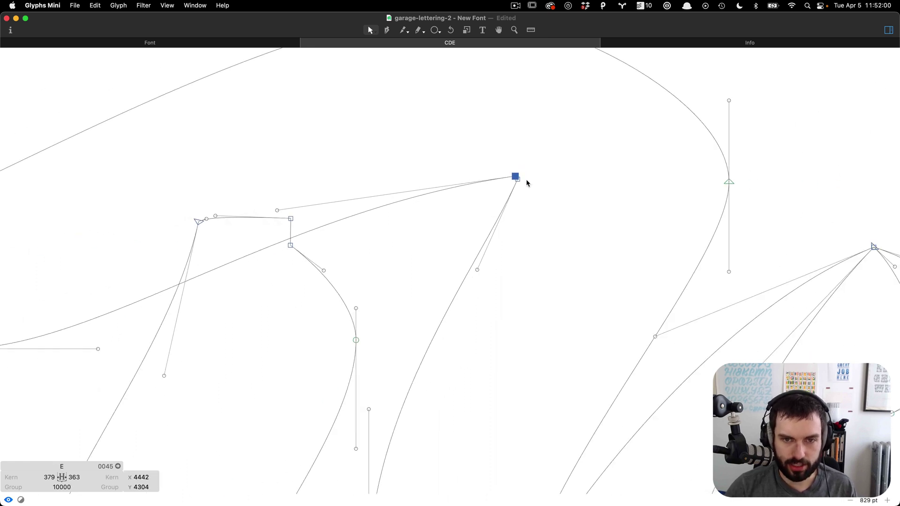
{"action": "key", "text": "Left"}
{"action": "key", "text": "Up"}
{"action": "key", "text": "t"}
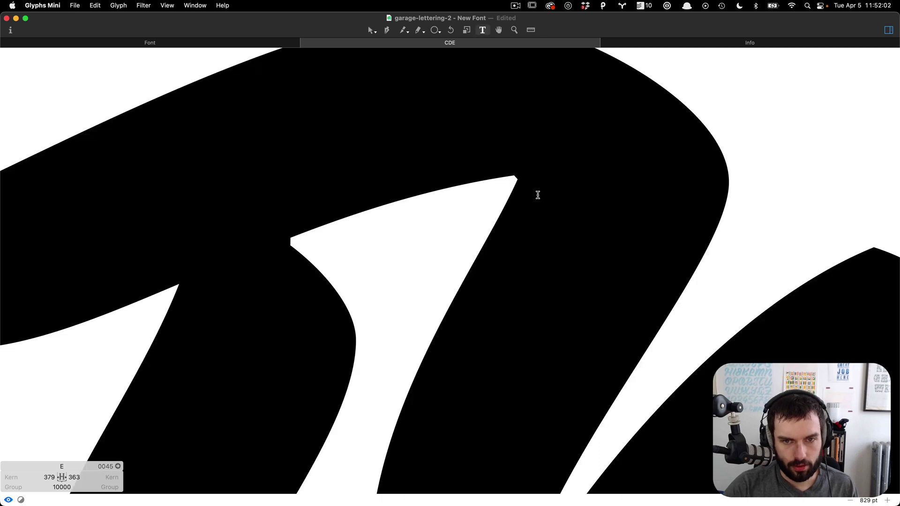
{"action": "scroll", "coordinate": [537, 194], "scroll_direction": "down", "scroll_amount": 3}
{"action": "scroll", "coordinate": [539, 222], "scroll_direction": "down", "scroll_amount": 2}
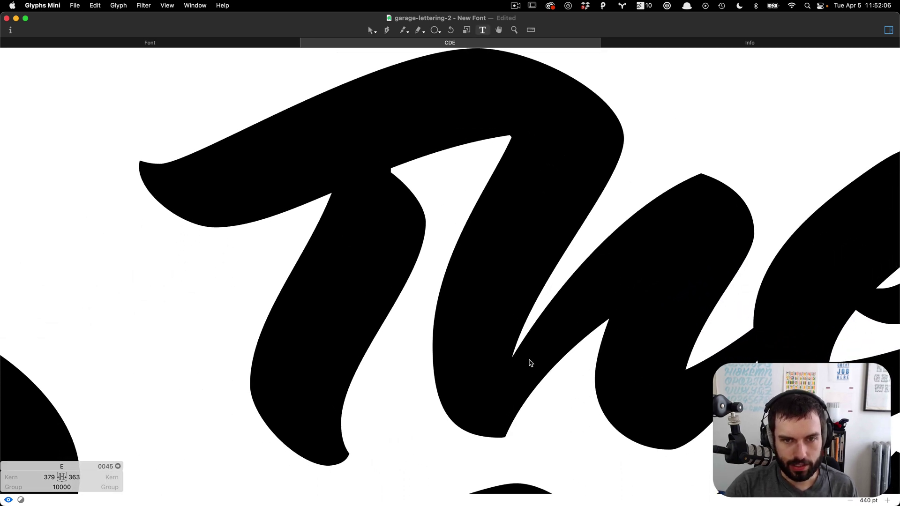
Insert two nodes on the h's arch where it branches from the stem and make the segment between them straight.
{"action": "key", "text": "Escape"}
{"action": "scroll", "coordinate": [520, 355], "scroll_direction": "up", "scroll_amount": 5}
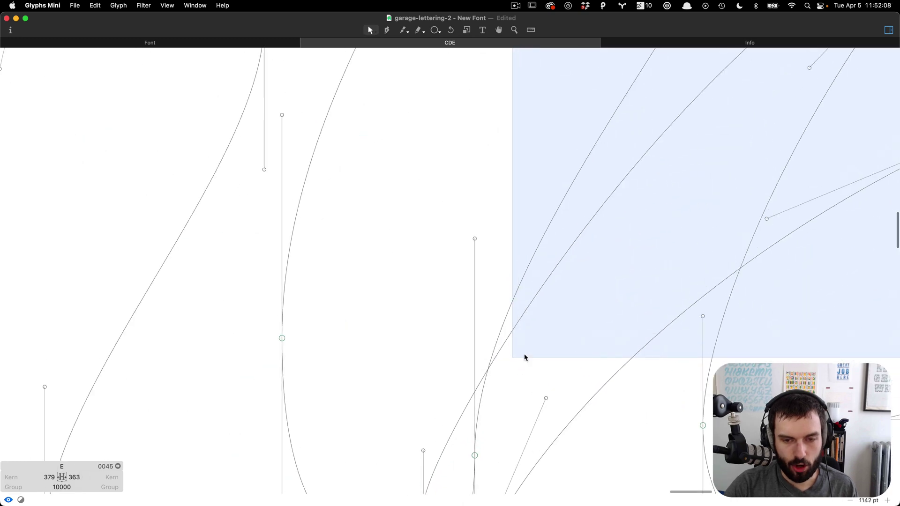
{"action": "key", "text": "p"}
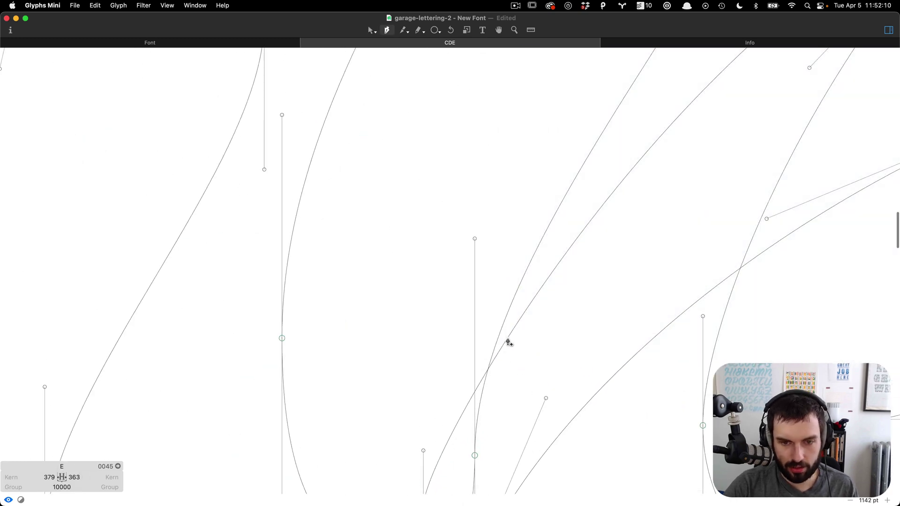
{"action": "left_click", "coordinate": [508, 337]}
{"action": "left_click", "coordinate": [472, 396]}
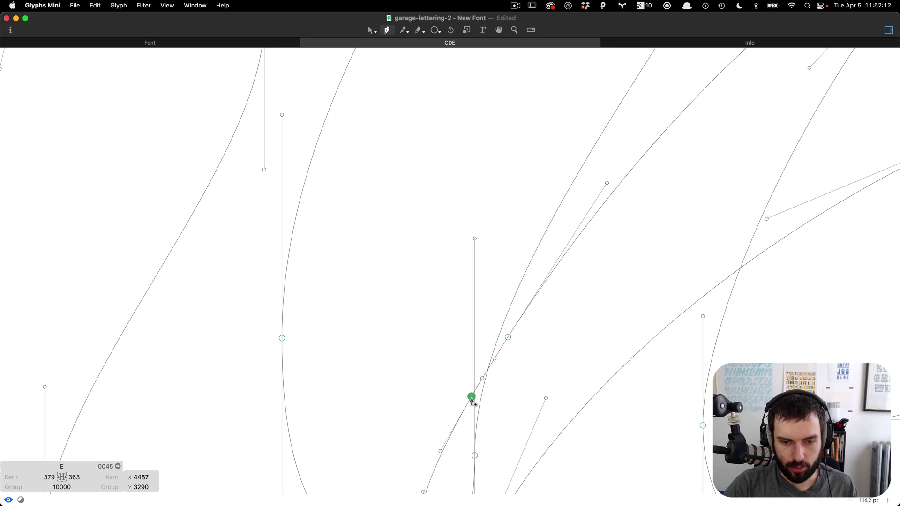
{"action": "key", "text": "v"}
{"action": "left_click", "coordinate": [483, 381]}
{"action": "key", "text": "Delete"}
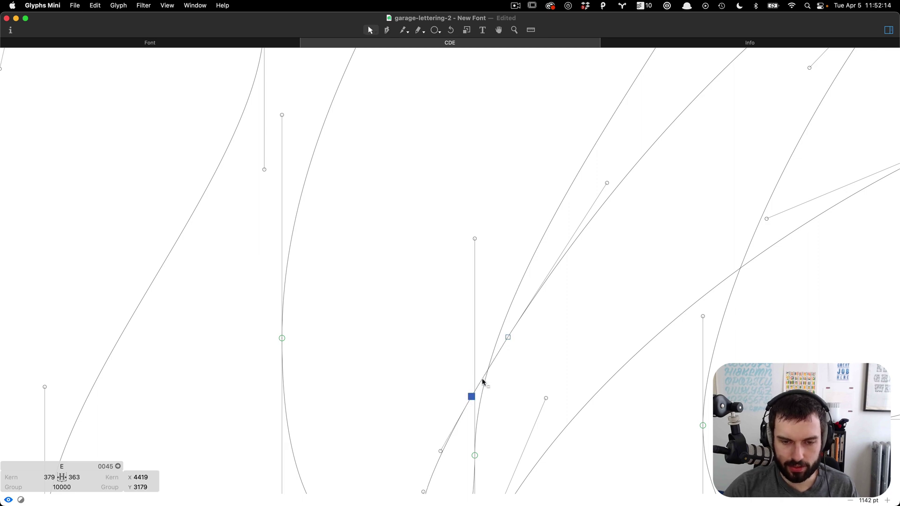
Move the lower node up inside the stem and the upper node to X 4494, Y 3297 to blunt the h's join, and preview it.
{"action": "left_click_drag", "start_coordinate": [472, 399], "coordinate": [513, 334]}
{"action": "left_click", "coordinate": [523, 342]}
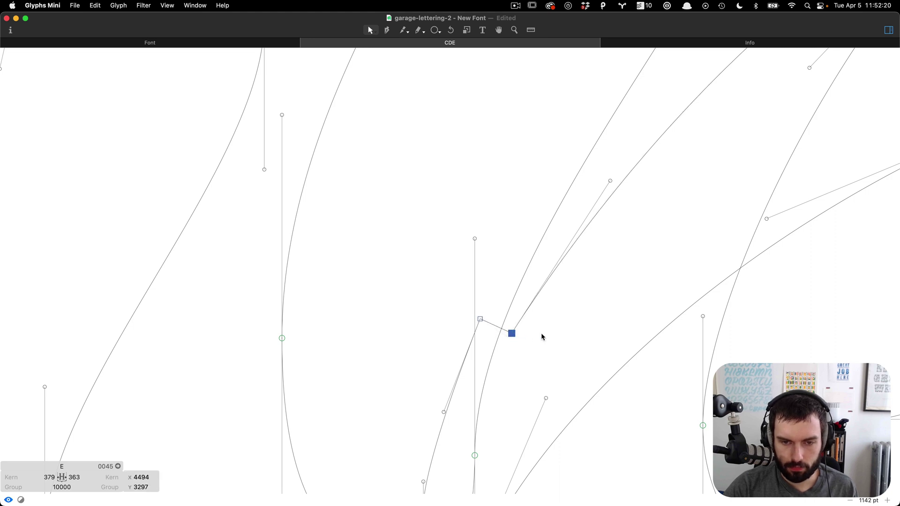
{"action": "key", "text": "t"}
{"action": "scroll", "coordinate": [539, 337], "scroll_direction": "down", "scroll_amount": 6}
{"action": "scroll", "coordinate": [526, 347], "scroll_direction": "right", "scroll_amount": 3}
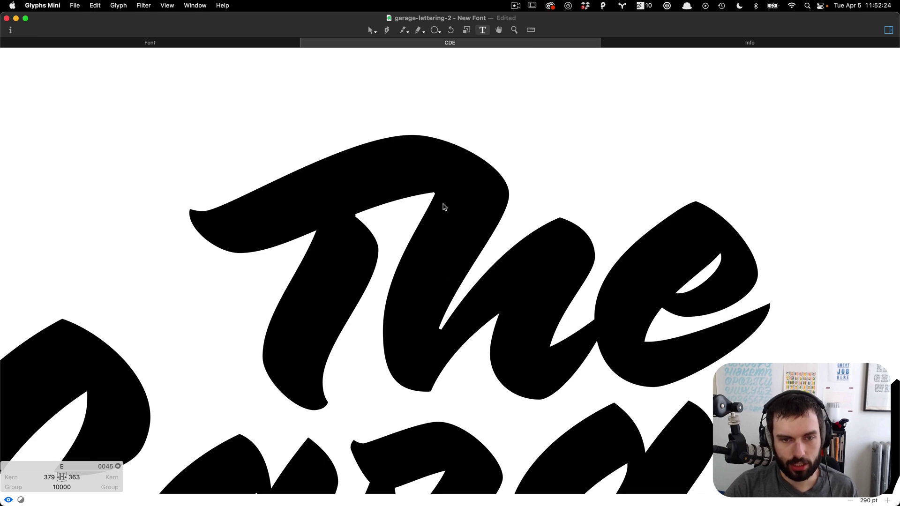
Nudge the lower node of the blunted corner between the T's crossbar and h's stem to X 4452, Y 4293, and preview it.
{"action": "scroll", "coordinate": [445, 207], "scroll_direction": "up", "scroll_amount": 3}
{"action": "key", "text": "Escape"}
{"action": "left_click", "coordinate": [428, 188]}
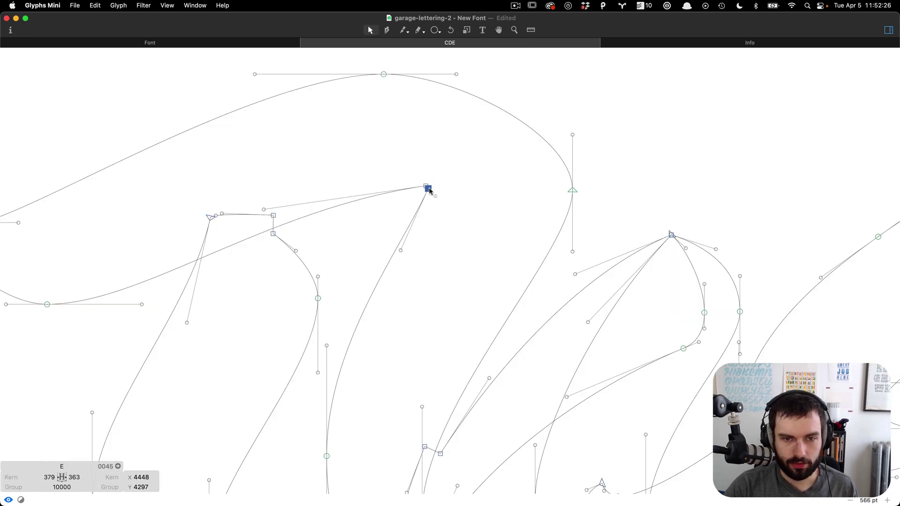
{"action": "left_click_drag", "start_coordinate": [429, 190], "coordinate": [430, 191]}
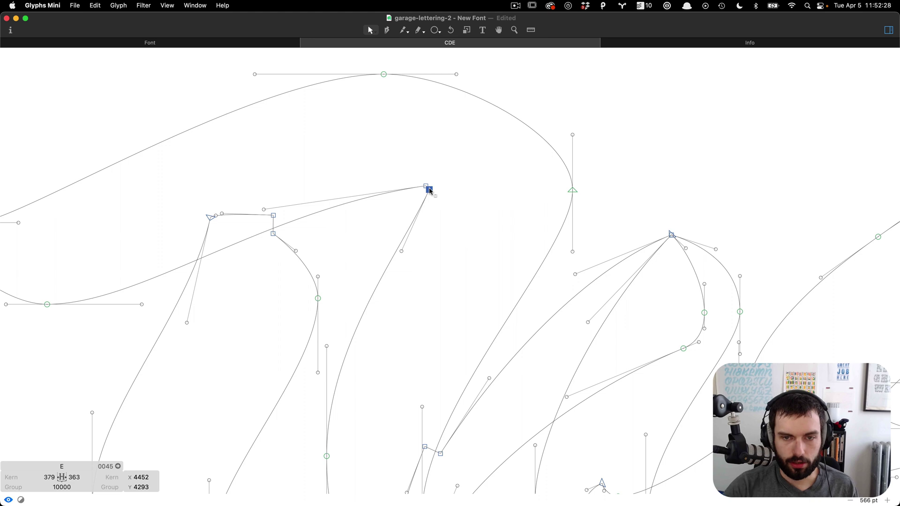
{"action": "key", "text": "t"}
{"action": "scroll", "coordinate": [441, 201], "scroll_direction": "down", "scroll_amount": 3}
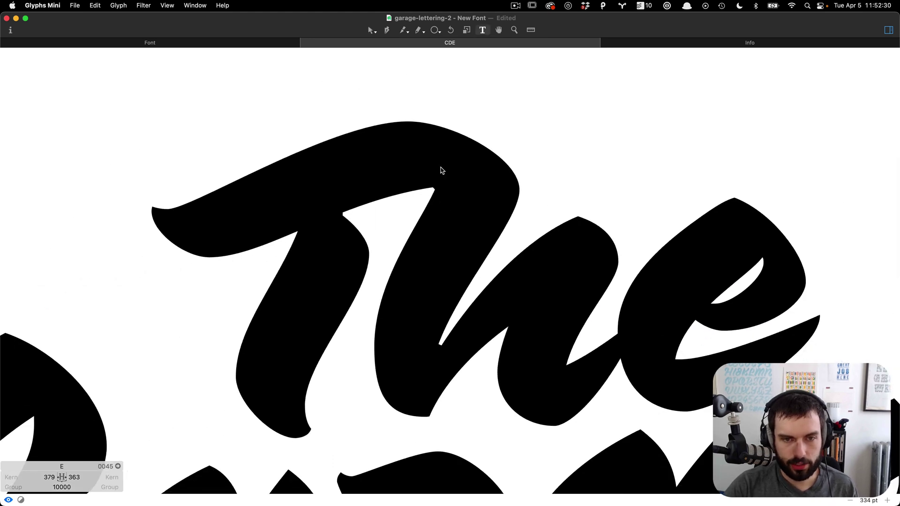
{"action": "scroll", "coordinate": [265, 251], "scroll_direction": "up", "scroll_amount": 3}
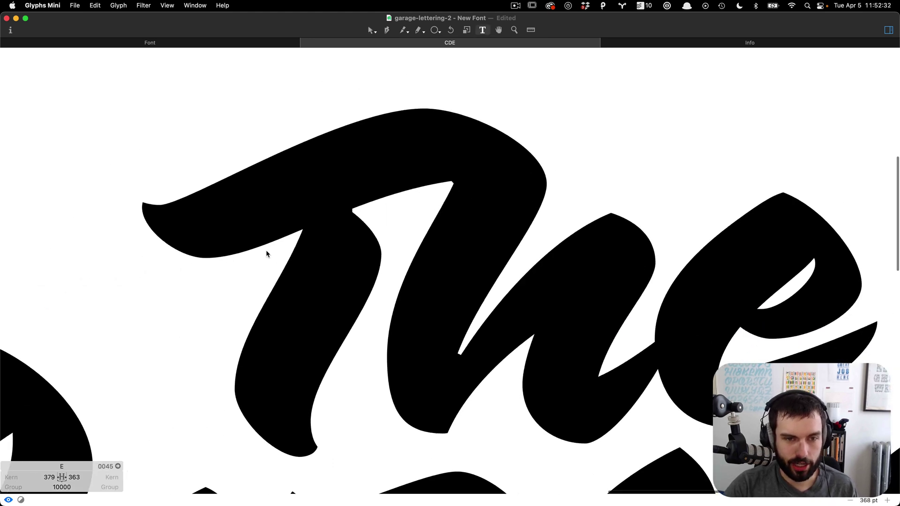
Insert two nodes on the T stem's left edge around the crossbar's underside and make the segment between them straight.
{"action": "key", "text": "Escape"}
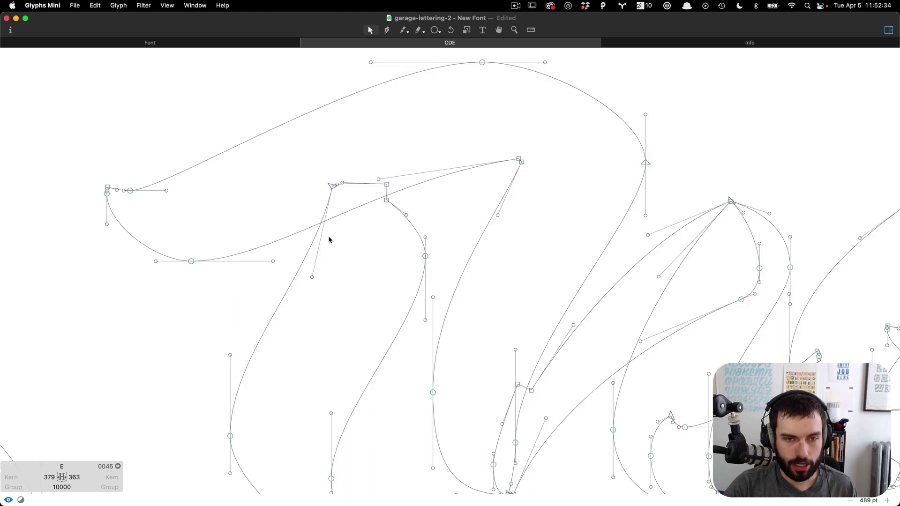
{"action": "scroll", "coordinate": [328, 237], "scroll_direction": "up", "scroll_amount": 4}
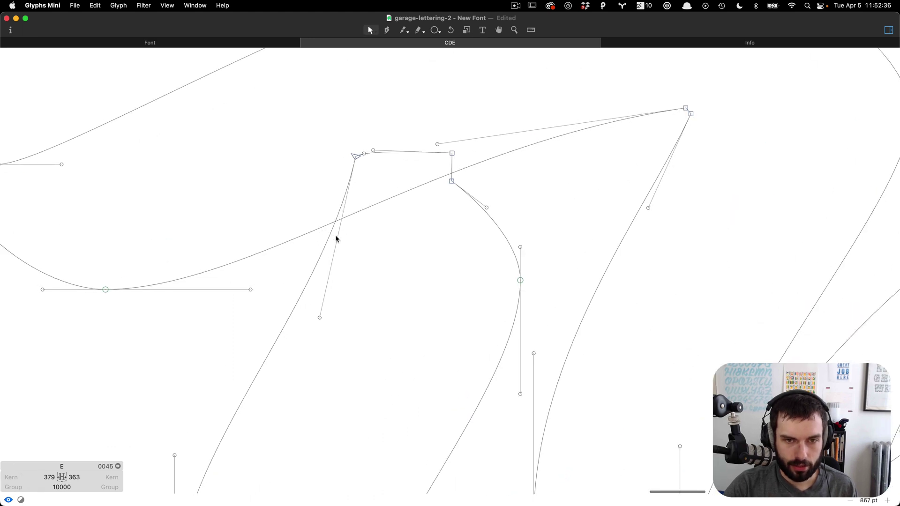
{"action": "key", "text": "p"}
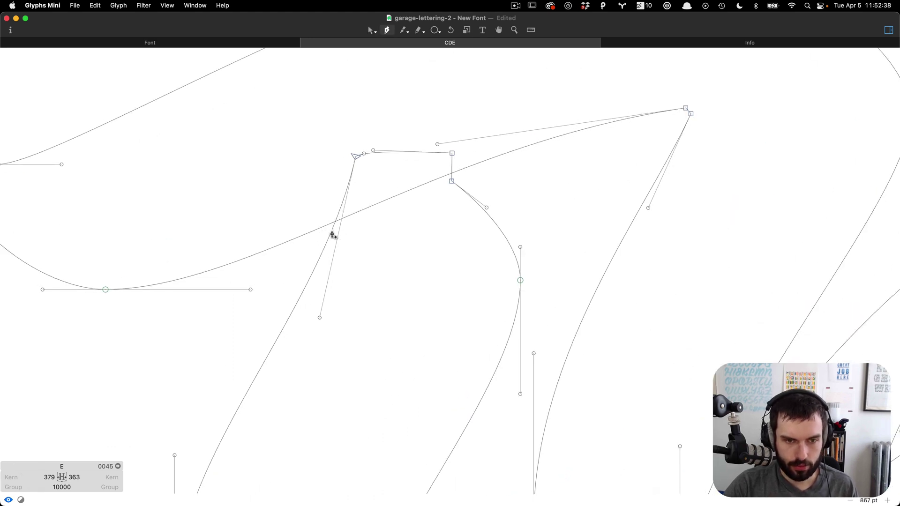
{"action": "left_click", "coordinate": [332, 230]}
{"action": "left_click", "coordinate": [345, 192]}
{"action": "key", "text": "v"}
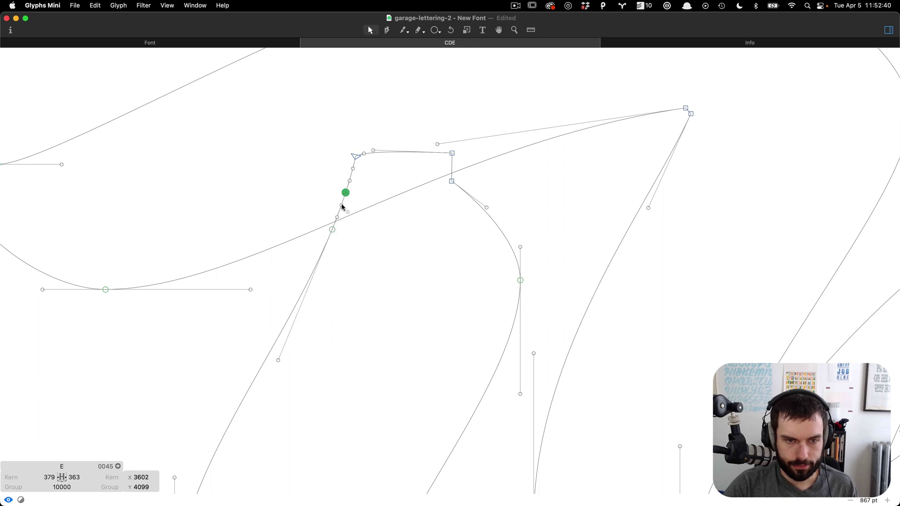
{"action": "left_click", "coordinate": [342, 205]}
{"action": "key", "text": "Delete"}
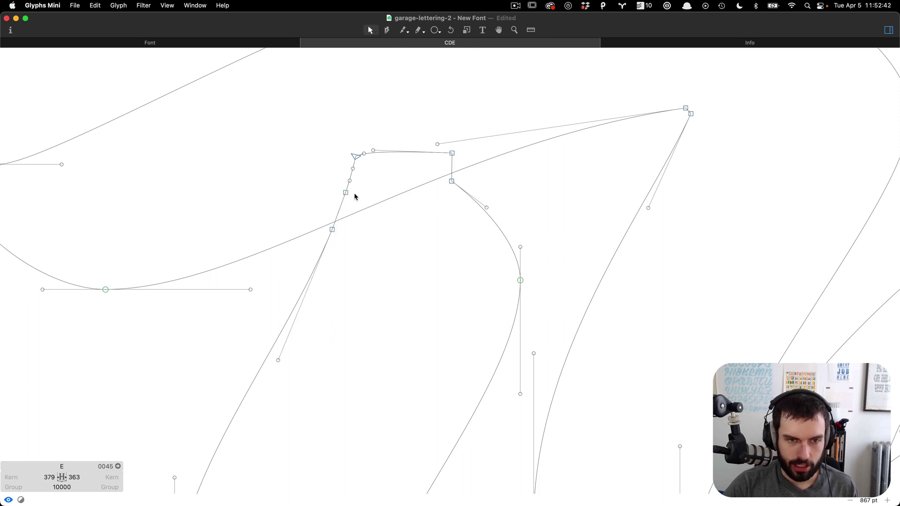
Move the upper new node left and down inside the crossbar to blunt the T's left inner corner, and preview the lettering.
{"action": "left_click_drag", "start_coordinate": [345, 194], "coordinate": [320, 206]}
{"action": "left_click", "coordinate": [332, 229]}
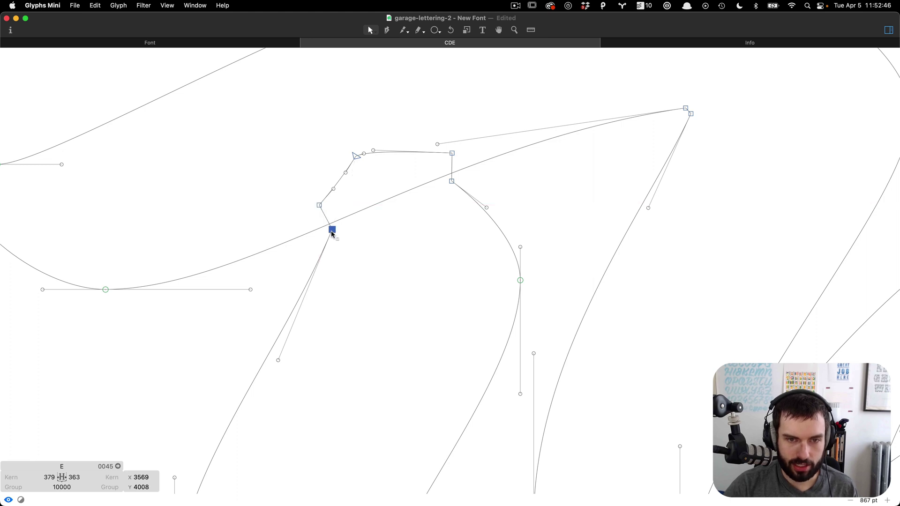
{"action": "key", "text": "t"}
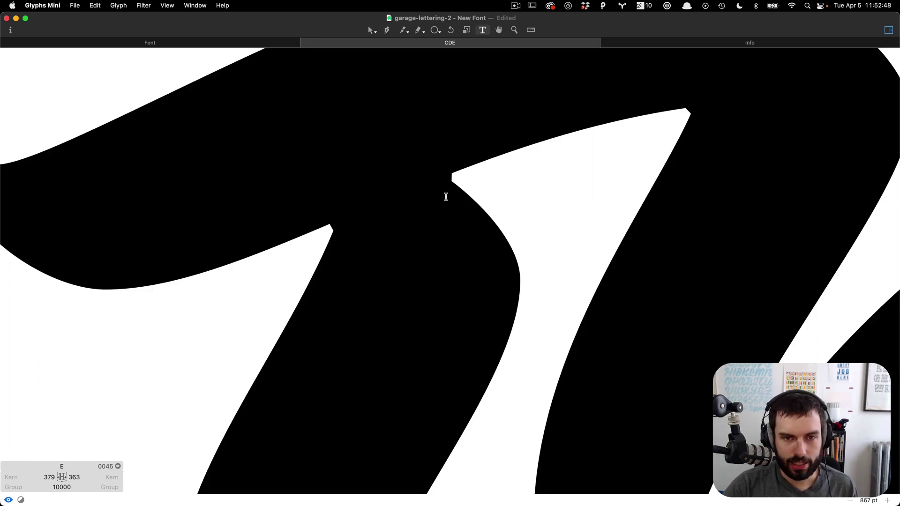
{"action": "scroll", "coordinate": [445, 197], "scroll_direction": "down", "scroll_amount": 5}
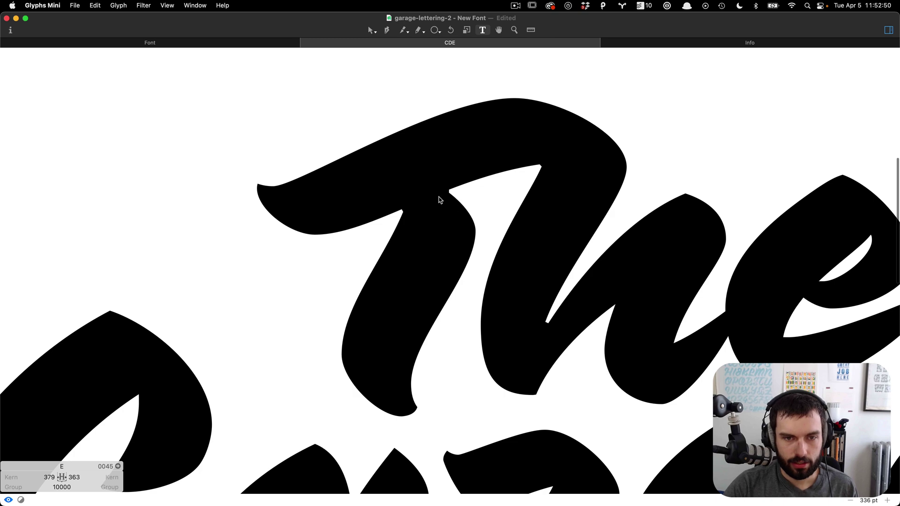
{"action": "scroll", "coordinate": [438, 197], "scroll_direction": "down", "scroll_amount": 5}
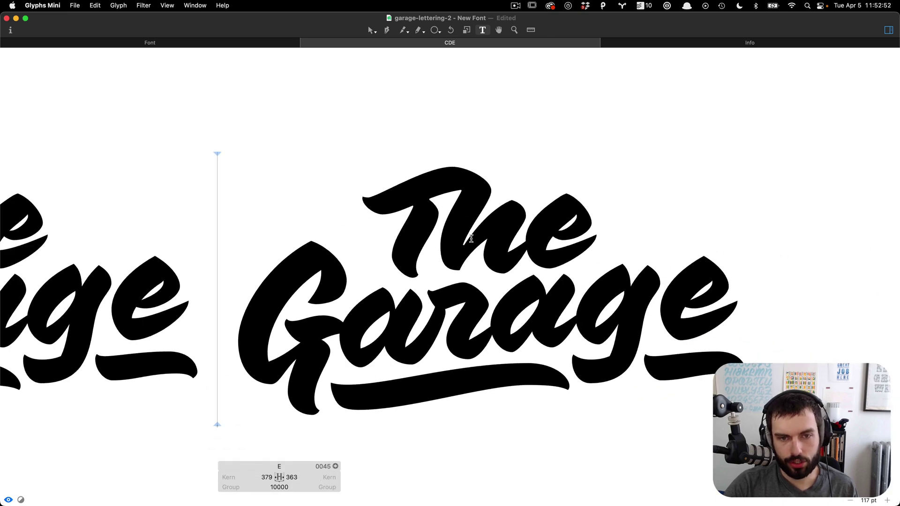
{"action": "scroll", "coordinate": [471, 238], "scroll_direction": "up", "scroll_amount": 4}
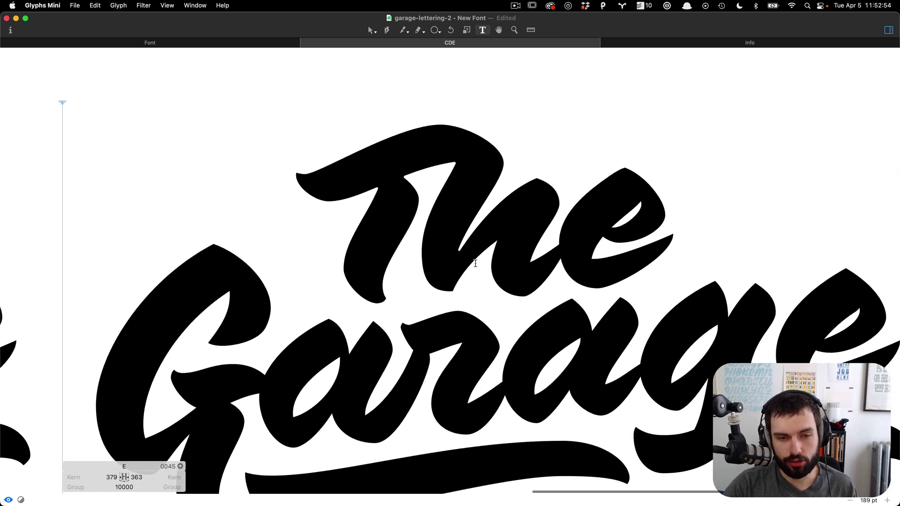
{"action": "scroll", "coordinate": [395, 170], "scroll_direction": "up", "scroll_amount": 8}
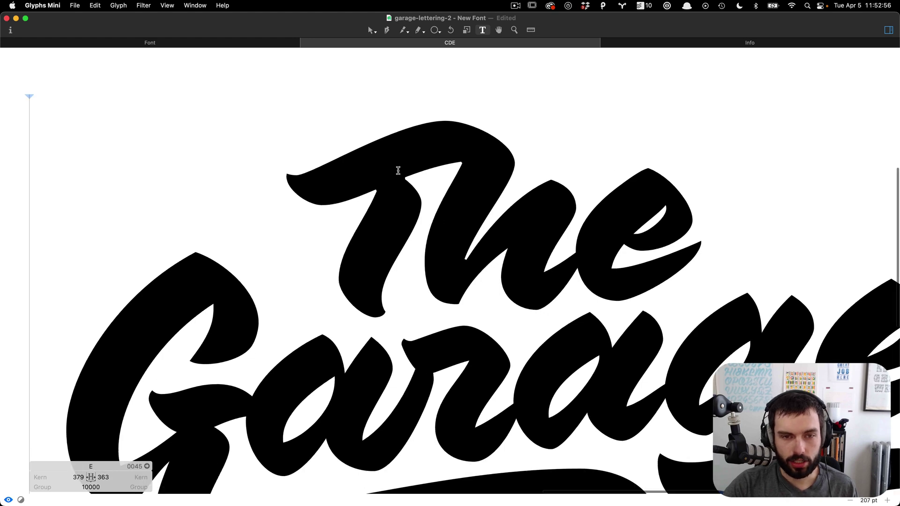
Move the lower node of the T stem's right notch up and left into the crossbar to close the notch, and preview it.
{"action": "key", "text": "Escape"}
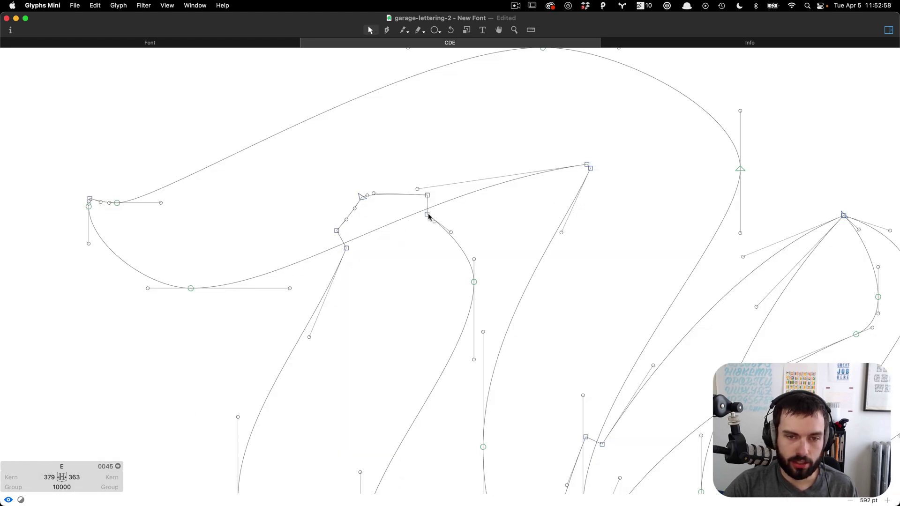
{"action": "mouse_move", "coordinate": [428, 216]}
{"action": "left_mouse_down"}
{"action": "mouse_move", "coordinate": [425, 208]}
{"action": "mouse_move", "coordinate": [441, 209]}
{"action": "left_mouse_up"}
{"action": "key", "text": "t"}
{"action": "scroll", "coordinate": [446, 213], "scroll_direction": "down", "scroll_amount": 4}
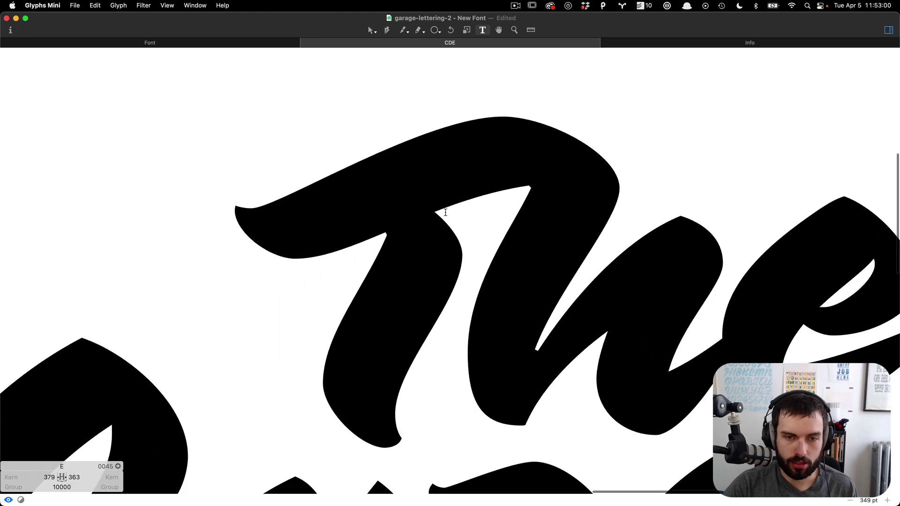
{"action": "scroll", "coordinate": [445, 212], "scroll_direction": "down", "scroll_amount": 3}
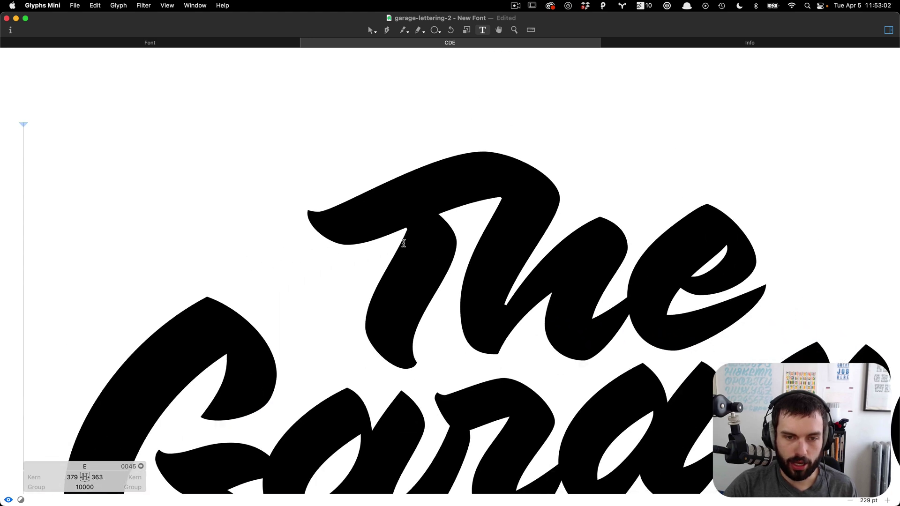
Nudge the upper node of the T's left inner corner slightly left and down from X 3536, Y 4067, and preview the lettering.
{"action": "scroll", "coordinate": [405, 228], "scroll_direction": "up", "scroll_amount": 6}
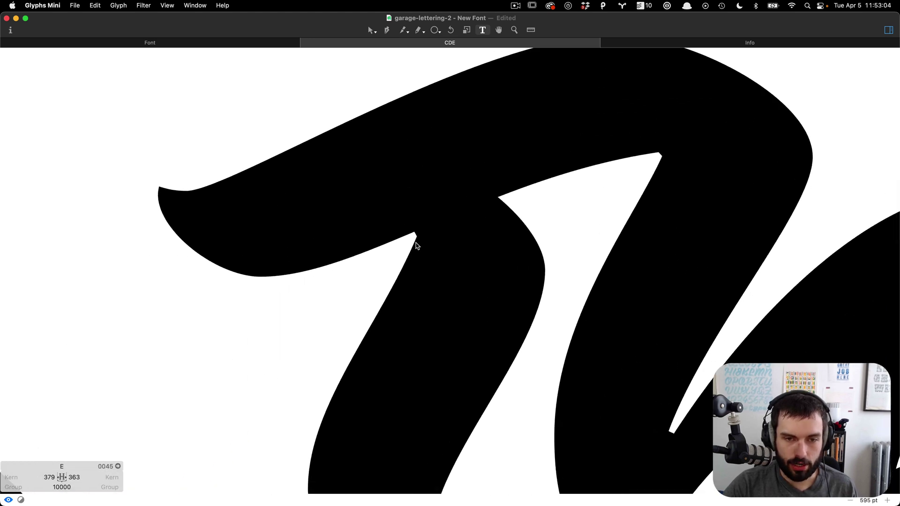
{"action": "key", "text": "Escape"}
{"action": "left_click", "coordinate": [408, 220]}
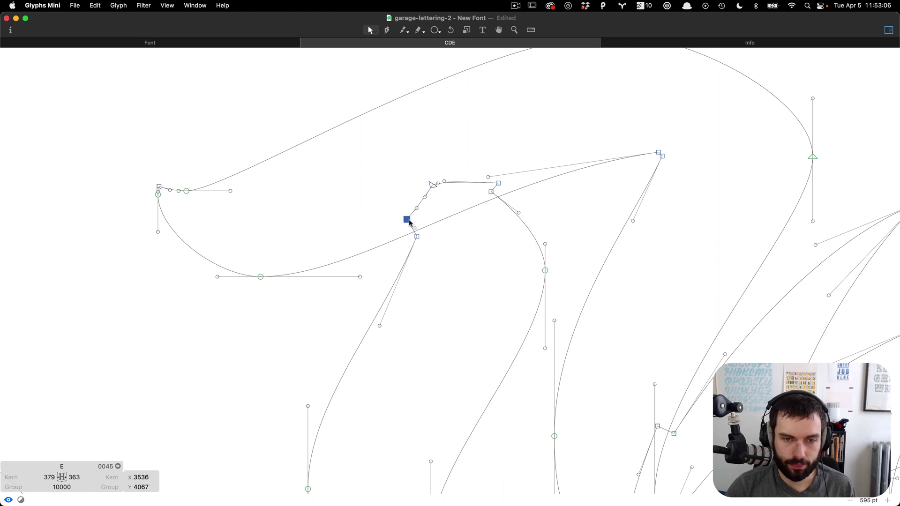
{"action": "left_click_drag", "start_coordinate": [410, 223], "coordinate": [408, 224]}
{"action": "left_click", "coordinate": [442, 241]}
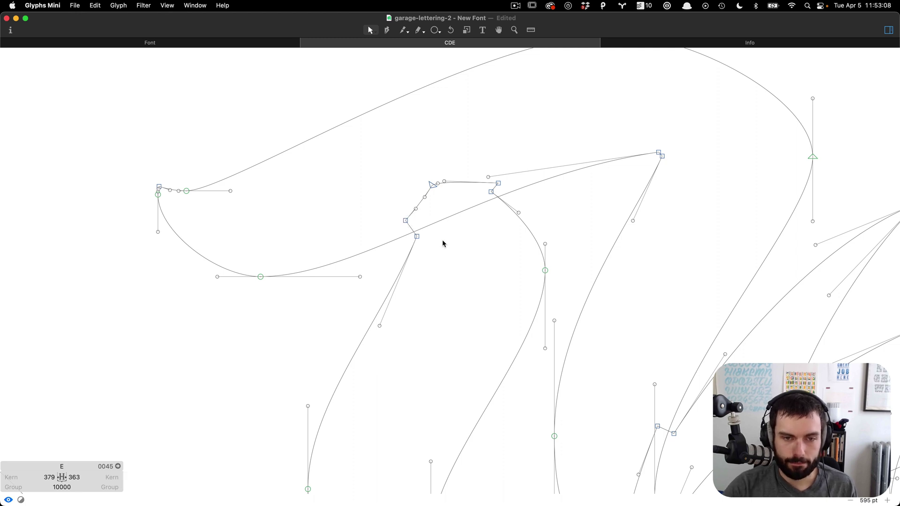
{"action": "key", "text": "t"}
{"action": "scroll", "coordinate": [421, 231], "scroll_direction": "down", "scroll_amount": 7}
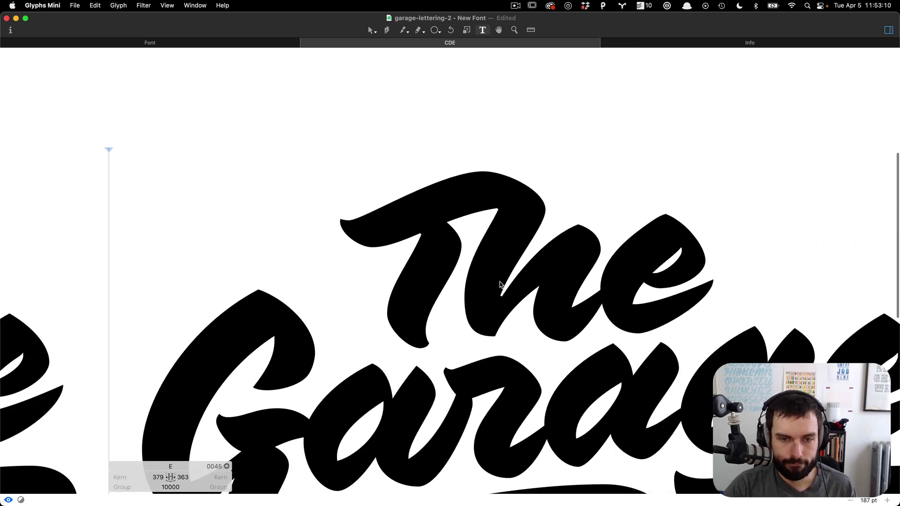
Move the curve handle below the T's left inner corner slightly right and down to reshape the stem's edge, and preview it.
{"action": "scroll", "coordinate": [455, 264], "scroll_direction": "up", "scroll_amount": 3}
{"action": "key", "text": "Escape"}
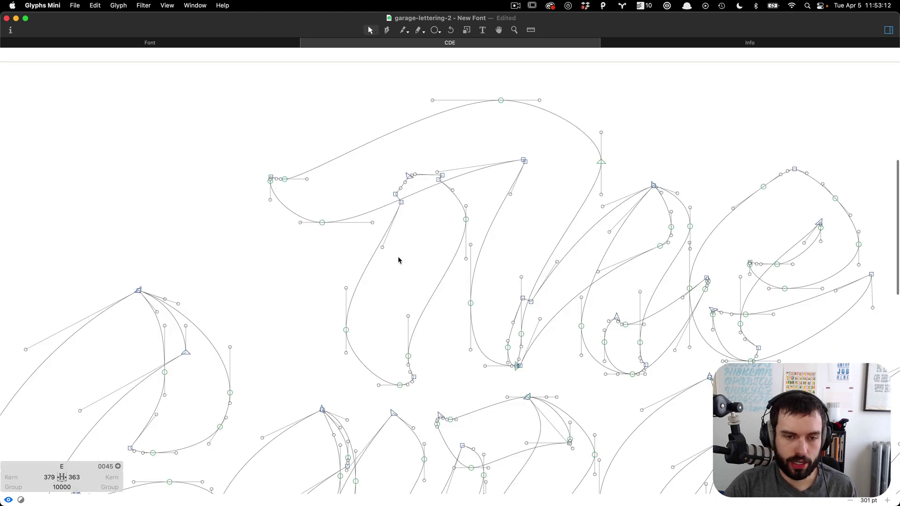
{"action": "left_click_drag", "start_coordinate": [380, 249], "coordinate": [386, 255]}
{"action": "key", "text": "t"}
{"action": "scroll", "coordinate": [428, 243], "scroll_direction": "down", "scroll_amount": 3}
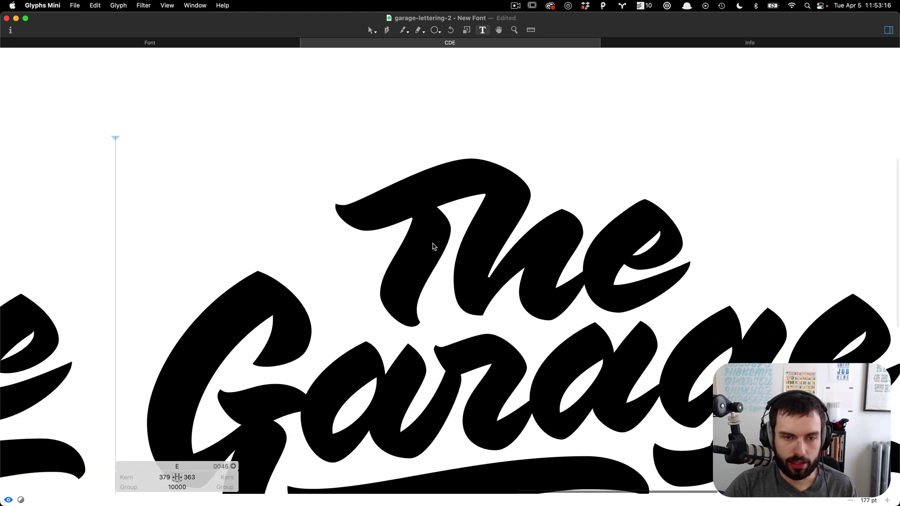
{"action": "scroll", "coordinate": [484, 257], "scroll_direction": "up", "scroll_amount": 3}
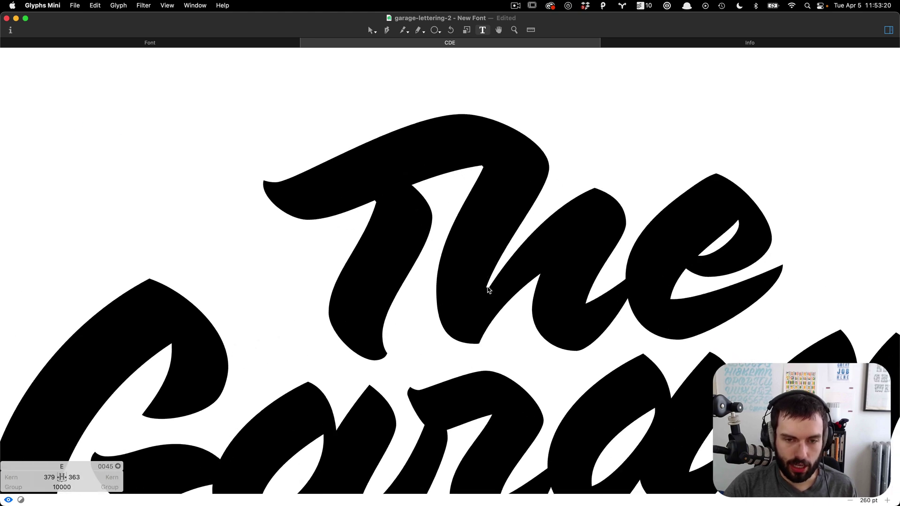
Reopen the T stem's right notch by lowering its bottom node below the crossbar edge and moving its top node to X 3879, Y 4186; preview it.
{"action": "scroll", "coordinate": [385, 177], "scroll_direction": "up", "scroll_amount": 5}
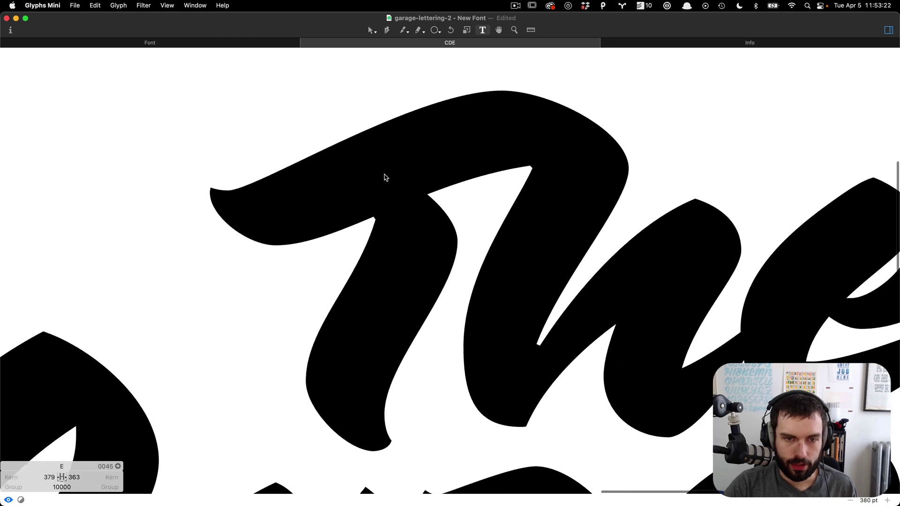
{"action": "key", "text": "v"}
{"action": "scroll", "coordinate": [445, 214], "scroll_direction": "up", "scroll_amount": 4}
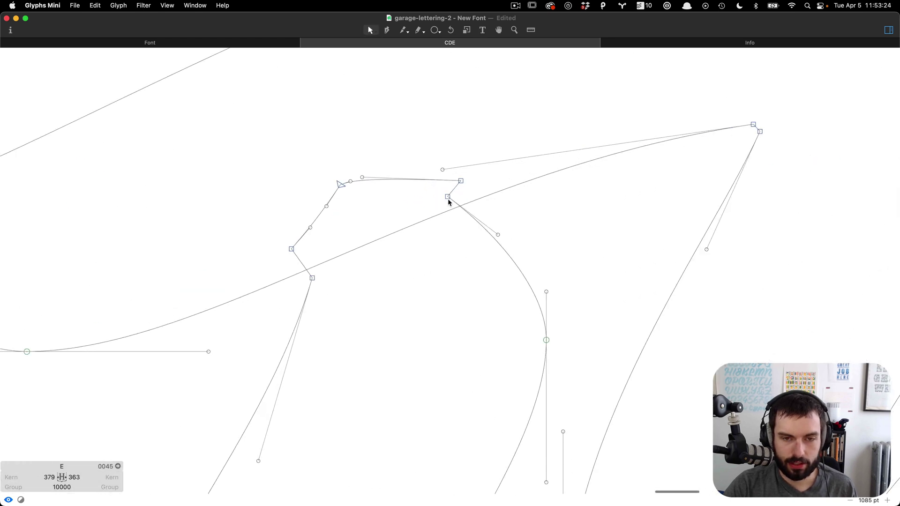
{"action": "left_click_drag", "start_coordinate": [448, 199], "coordinate": [463, 215]}
{"action": "left_click_drag", "start_coordinate": [462, 184], "coordinate": [468, 188]}
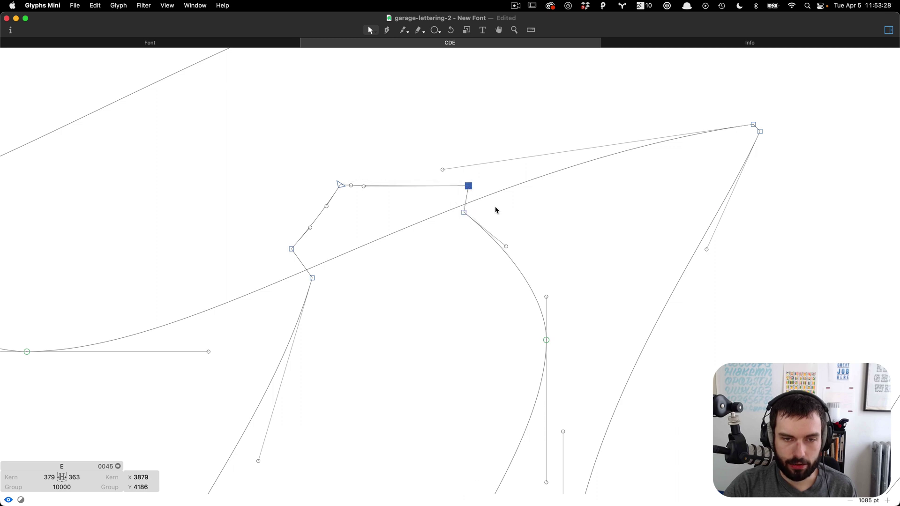
{"action": "left_click", "coordinate": [511, 221]}
{"action": "key", "text": "t"}
{"action": "scroll", "coordinate": [352, 198], "scroll_direction": "down", "scroll_amount": 10}
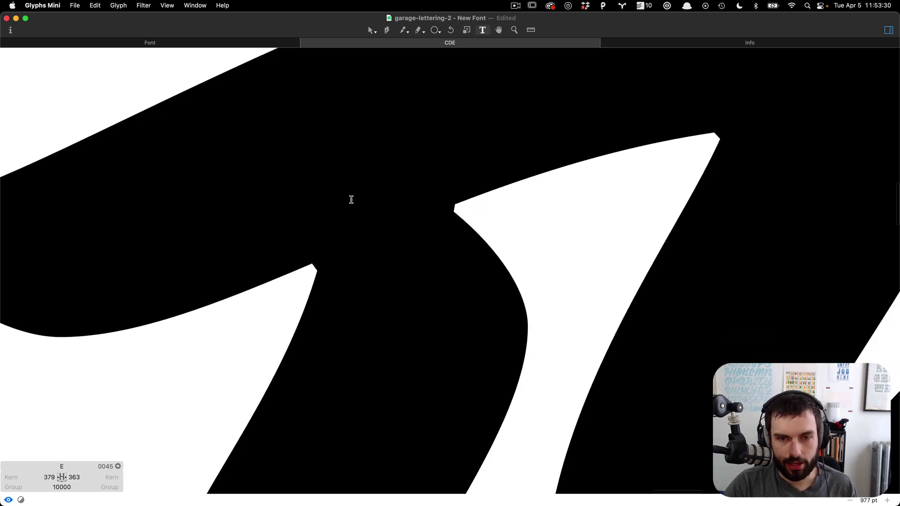
Nudge the bottom node of the T stem's right notch slightly right and down, and preview the lettering.
{"action": "scroll", "coordinate": [417, 255], "scroll_direction": "up", "scroll_amount": 5}
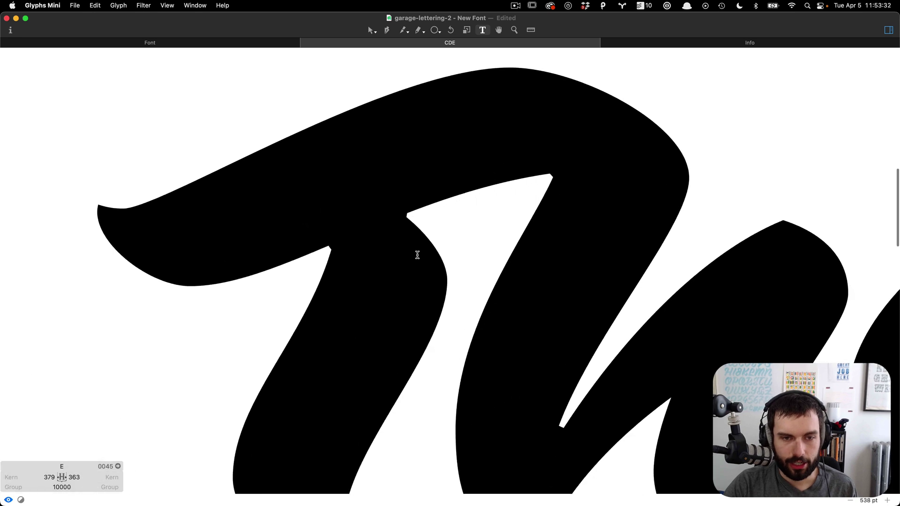
{"action": "key", "text": "Escape"}
{"action": "left_click", "coordinate": [407, 218]}
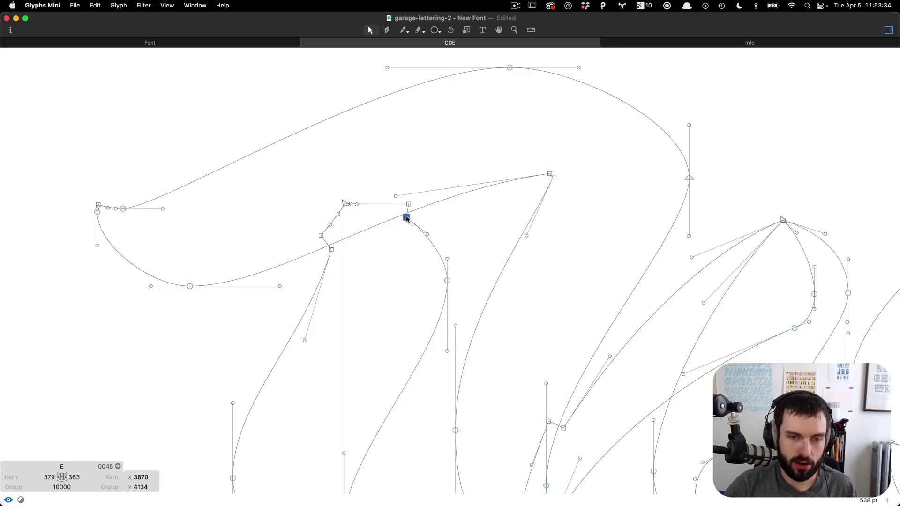
{"action": "key", "text": "Right"}
{"action": "key", "text": "Down"}
{"action": "key", "text": "Right"}
{"action": "key", "text": "Down"}
{"action": "left_click", "coordinate": [402, 241]}
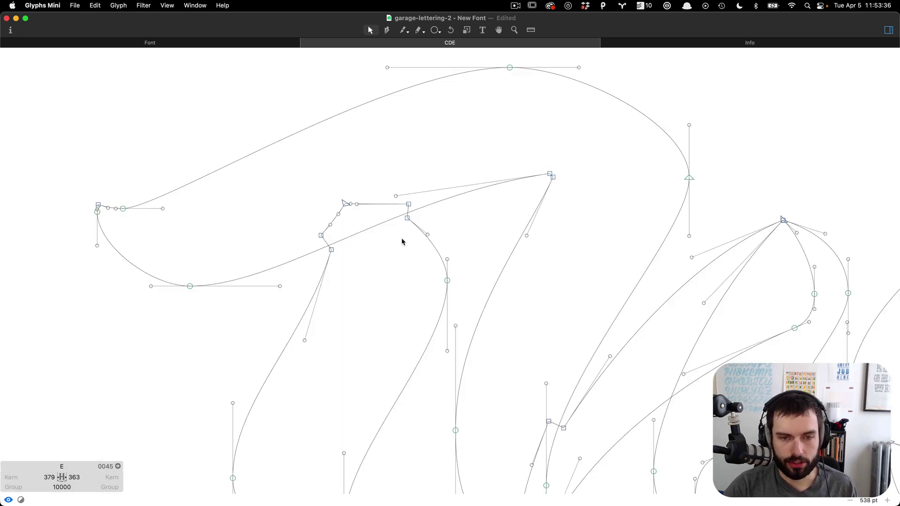
{"action": "key", "text": "t"}
{"action": "scroll", "coordinate": [402, 239], "scroll_direction": "down", "scroll_amount": 3}
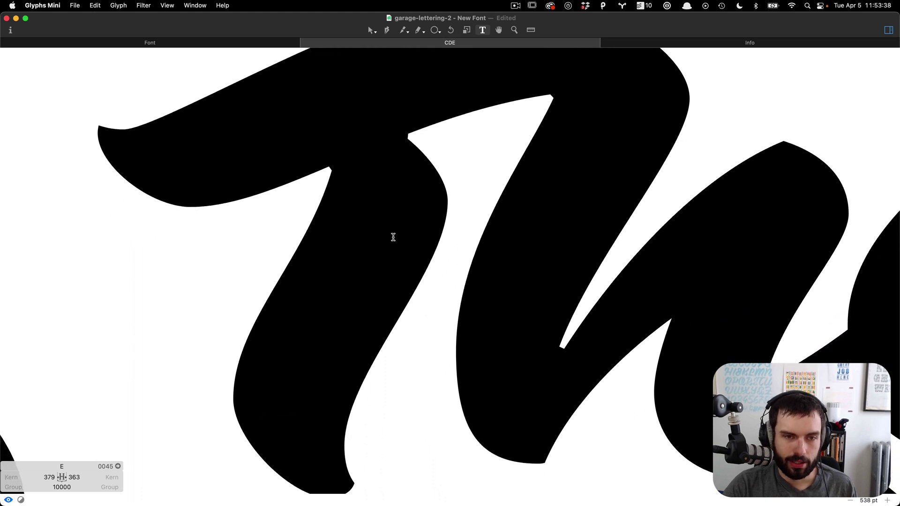
Move the upper node of the T's left inner corner slightly left and down to about X 3526, Y 4057, and preview it.
{"action": "key", "text": "Escape"}
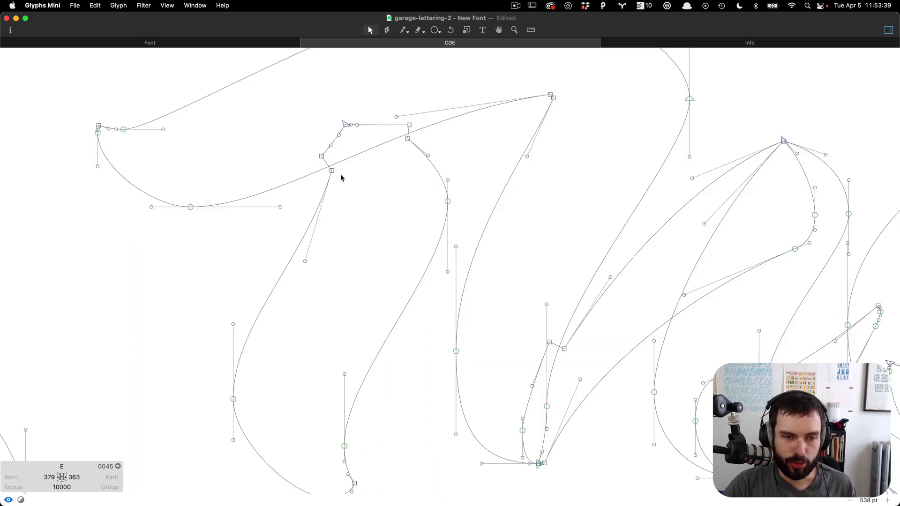
{"action": "left_click", "coordinate": [322, 157]}
{"action": "left_click_drag", "start_coordinate": [321, 158], "coordinate": [321, 158]}
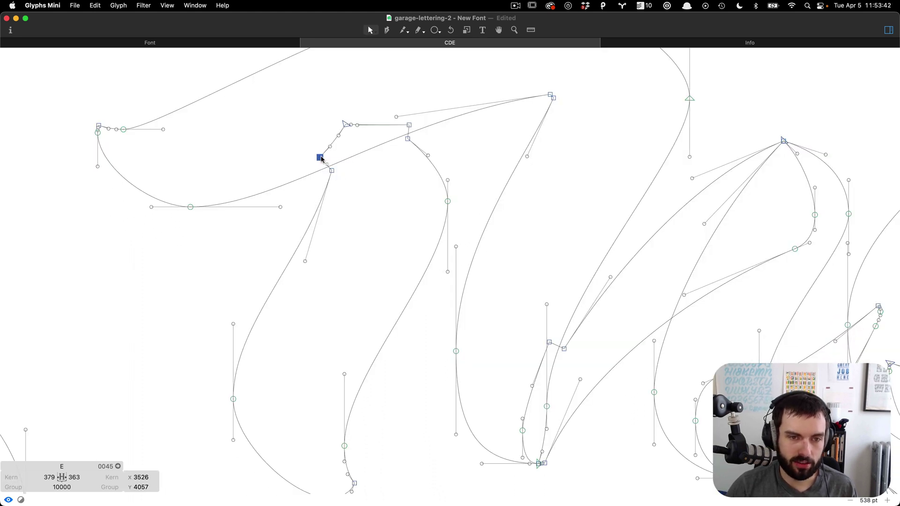
{"action": "key", "text": "t"}
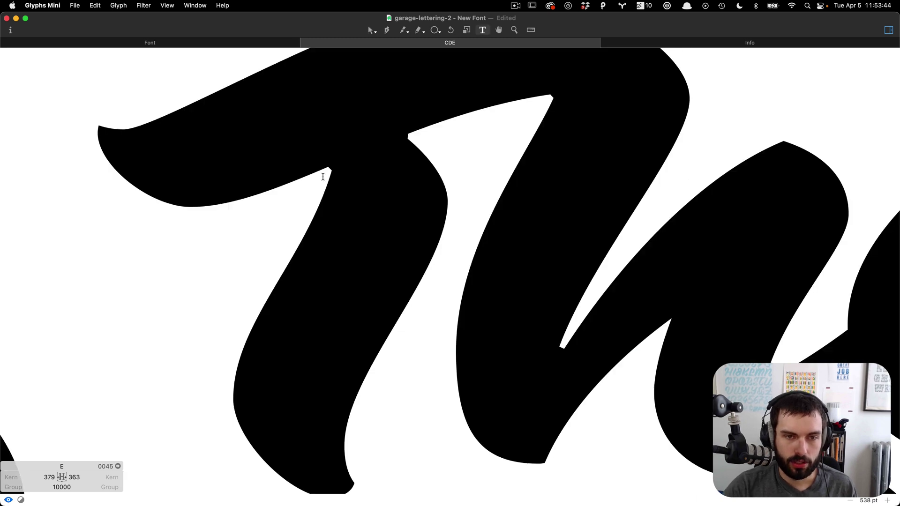
{"action": "key", "text": "Escape"}
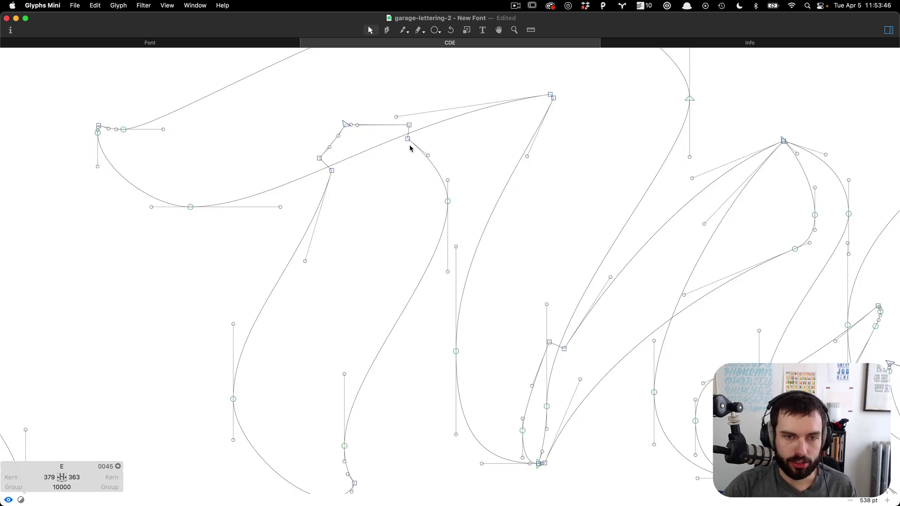
Close the T stem's right notch by moving its bottom node up to X 3905, Y 4187, and preview the lettering.
{"action": "left_click_drag", "start_coordinate": [409, 141], "coordinate": [416, 126]}
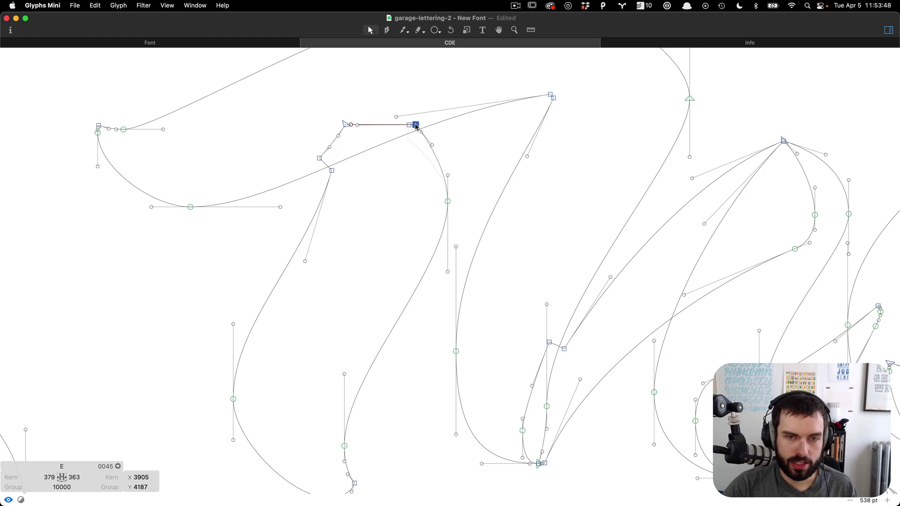
{"action": "key", "text": "t"}
{"action": "scroll", "coordinate": [419, 140], "scroll_direction": "down", "scroll_amount": 3}
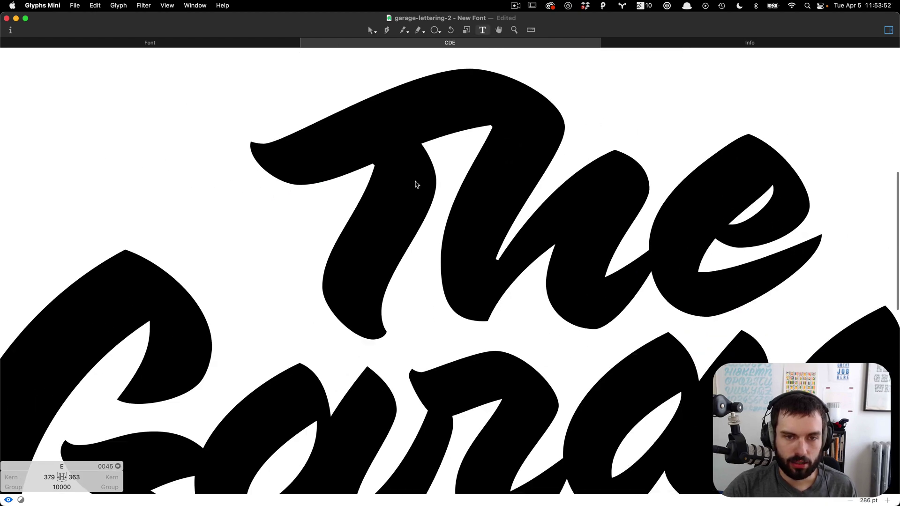
Shift the two nodes of the T's right join together with the stem's right extreme node slightly left and down.
{"action": "key", "text": "Escape"}
{"action": "left_click_drag", "start_coordinate": [445, 189], "coordinate": [415, 141]}
{"action": "left_click_drag", "start_coordinate": [435, 183], "coordinate": [433, 186]}
{"action": "left_click", "coordinate": [445, 159]}
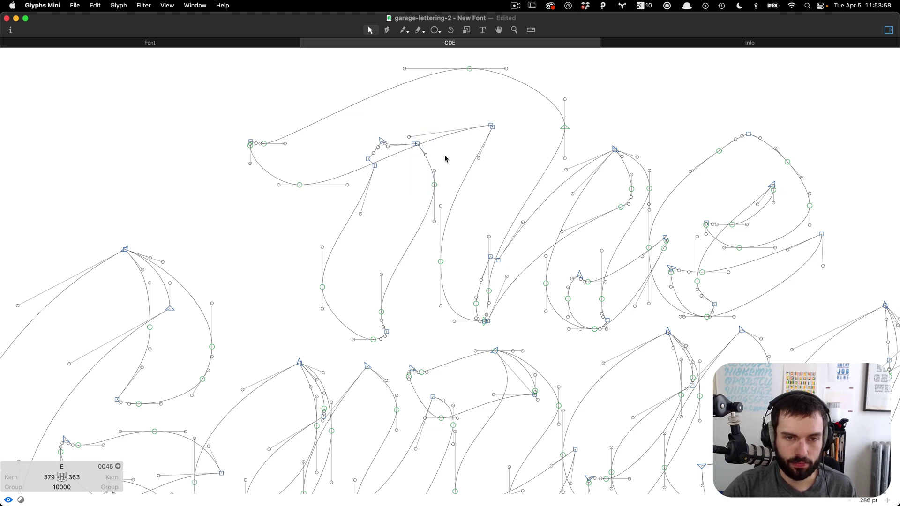
Nudge the node pair at the T's right join to X 3871, Y 4172.5, and preview the whole lettering.
{"action": "left_click_drag", "start_coordinate": [426, 148], "coordinate": [403, 137]}
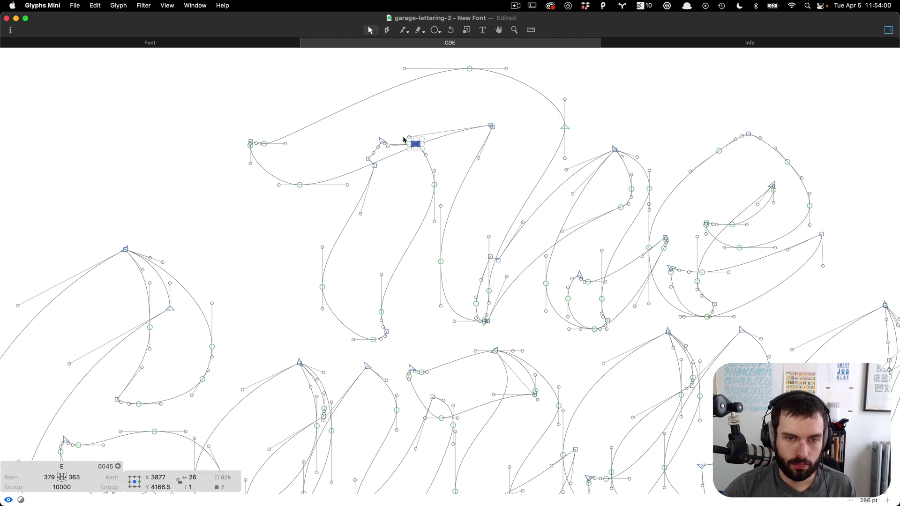
{"action": "key", "text": "Left"}
{"action": "key", "text": "Left"}
{"action": "key", "text": "Up"}
{"action": "key", "text": "Left"}
{"action": "key", "text": "Left"}
{"action": "key", "text": "Up"}
{"action": "key", "text": "Left"}
{"action": "key", "text": "Left"}
{"action": "key", "text": "Up"}
{"action": "key", "text": "Up"}
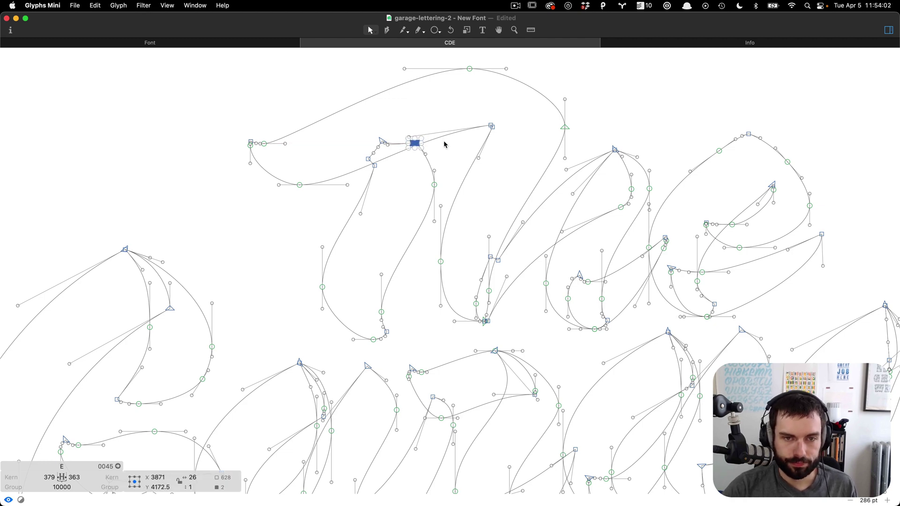
{"action": "key", "text": "t"}
{"action": "scroll", "coordinate": [455, 148], "scroll_direction": "down", "scroll_amount": 5}
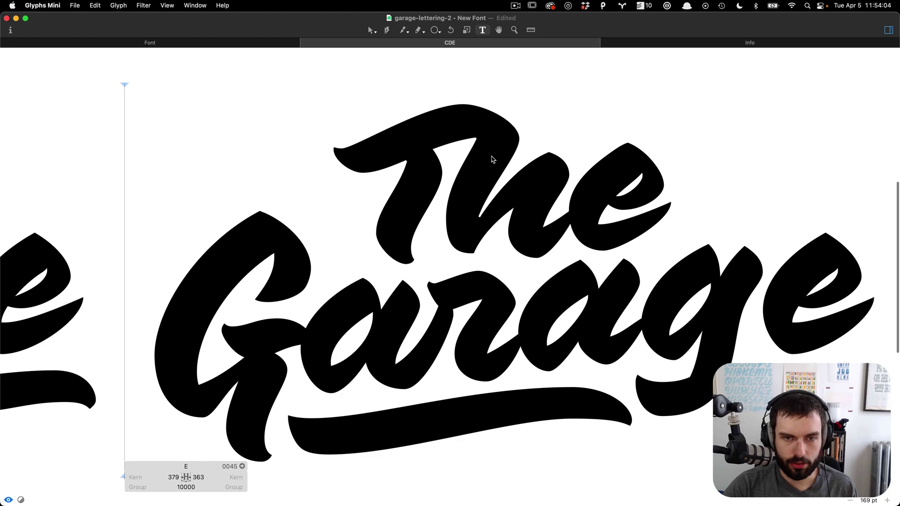
Move the node pair at the T's right join further left and down to X 3840, Y 4161.5, and preview the word "The".
{"action": "scroll", "coordinate": [493, 159], "scroll_direction": "up", "scroll_amount": 6}
{"action": "key", "text": "Escape"}
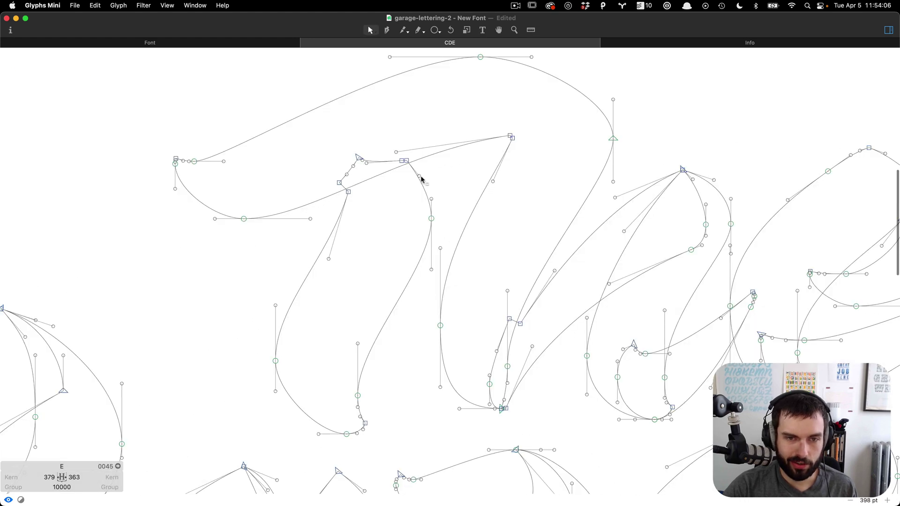
{"action": "left_click_drag", "start_coordinate": [421, 179], "coordinate": [393, 157]}
{"action": "left_click", "coordinate": [404, 165]}
{"action": "key", "text": "shift+Left"}
{"action": "key", "text": "shift+Left"}
{"action": "key", "text": "shift+Left"}
{"action": "key", "text": "Left"}
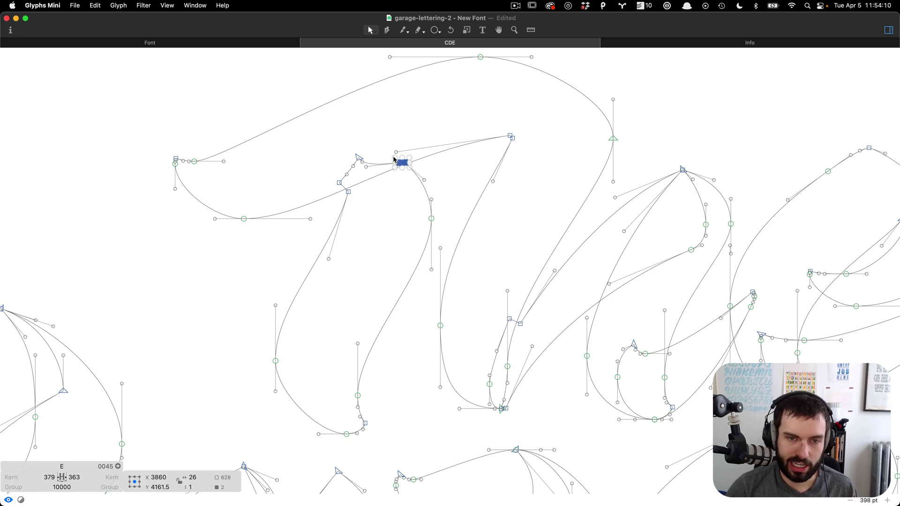
{"action": "key", "text": "shift+Down"}
{"action": "key", "text": "Down"}
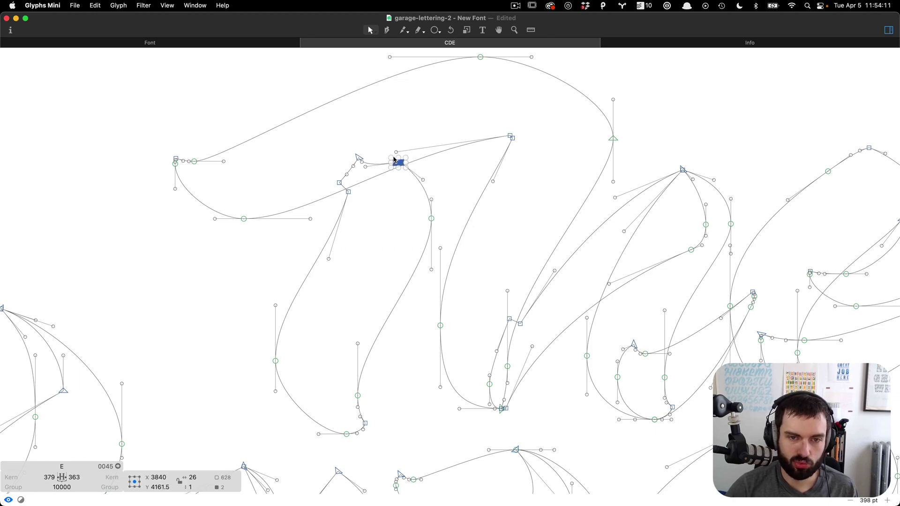
{"action": "left_click", "coordinate": [385, 267]}
{"action": "scroll", "coordinate": [388, 267], "scroll_direction": "right", "scroll_amount": 5}
{"action": "scroll", "coordinate": [493, 357], "scroll_direction": "right", "scroll_amount": 3}
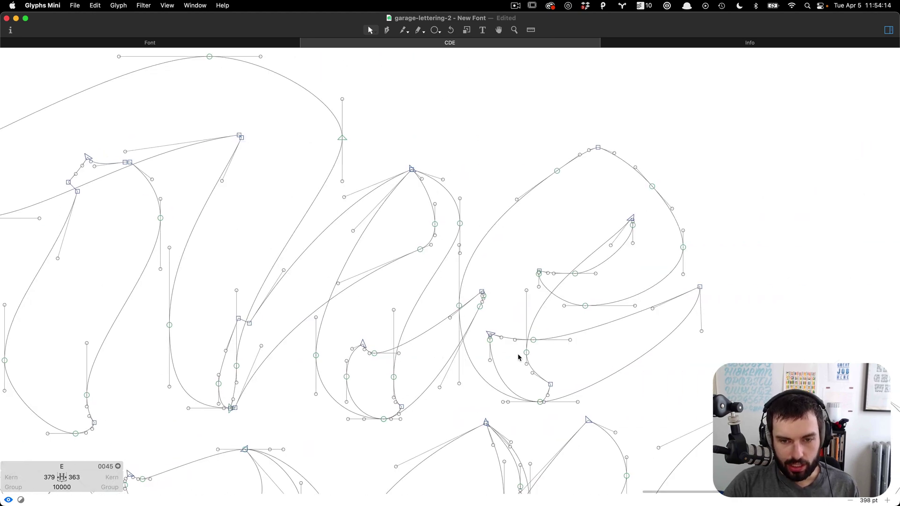
{"action": "key", "text": "t"}
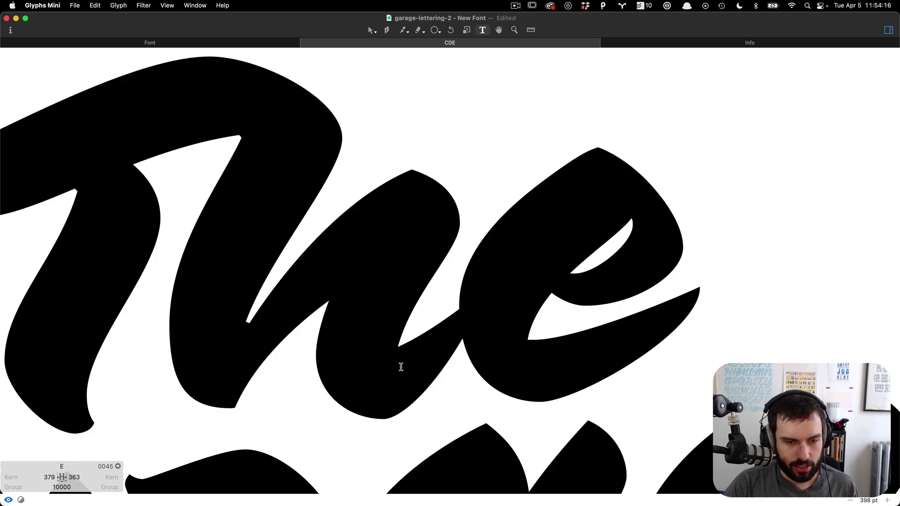
Add two corner nodes where the h's arch crosses its right stem and pull the upper one down into a small notch.
{"action": "scroll", "coordinate": [353, 340], "scroll_direction": "up", "scroll_amount": 5}
{"action": "key", "text": "v"}
{"action": "left_click_drag", "start_coordinate": [309, 287], "coordinate": [395, 291]}
{"action": "scroll", "coordinate": [402, 288], "scroll_direction": "down", "scroll_amount": 3}
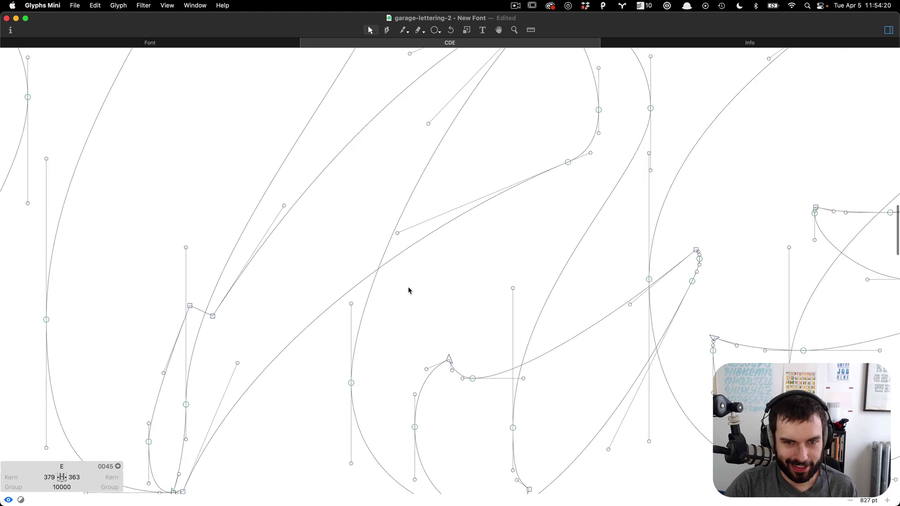
{"action": "key", "text": "p"}
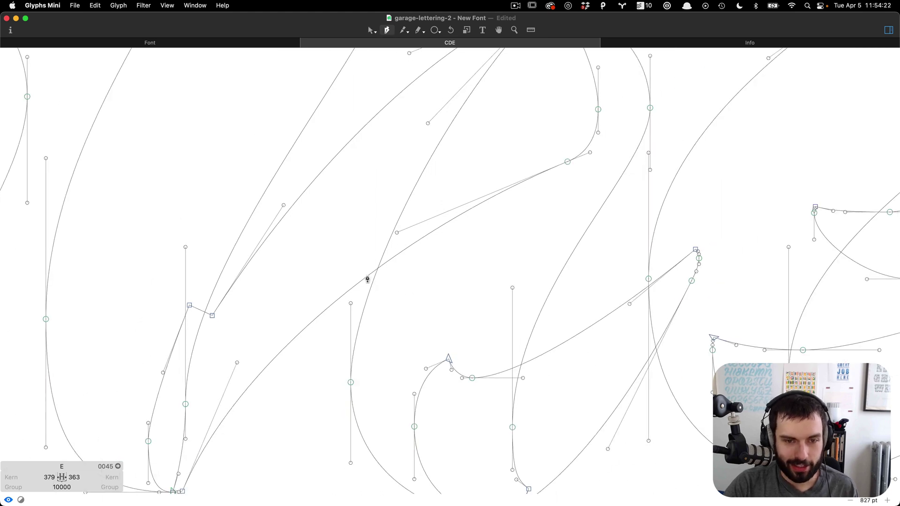
{"action": "left_click", "coordinate": [367, 277]}
{"action": "left_click", "coordinate": [393, 257]}
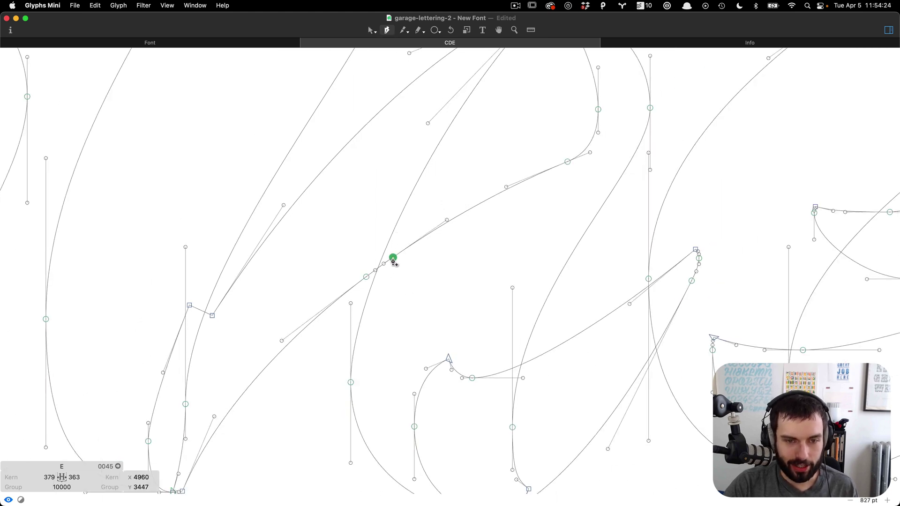
{"action": "key", "text": "v"}
{"action": "left_click", "coordinate": [383, 266]}
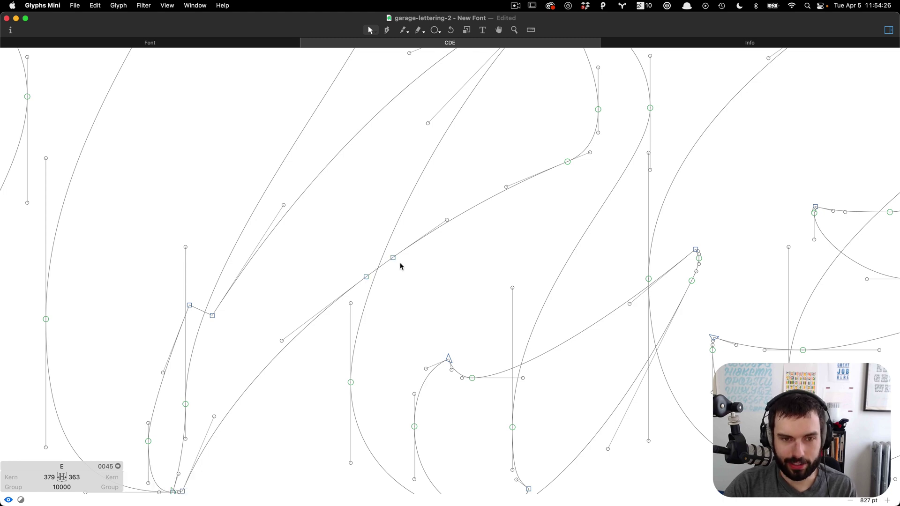
{"action": "left_click_drag", "start_coordinate": [392, 258], "coordinate": [382, 299]}
{"action": "left_click", "coordinate": [520, 355]}
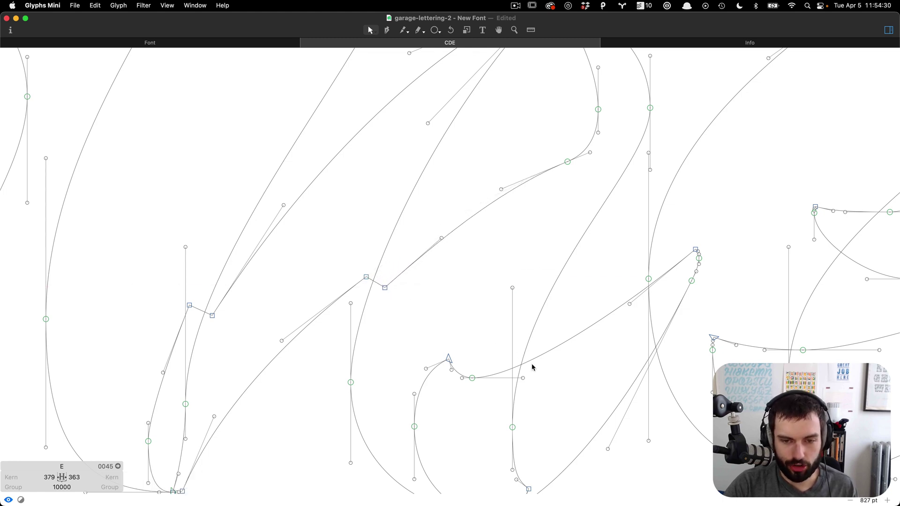
Notch the h's lower right join with two added nodes, raising the left one and nudging the right one to X 5317, Y 3186; preview it.
{"action": "key", "text": "p"}
{"action": "left_click", "coordinate": [532, 359]}
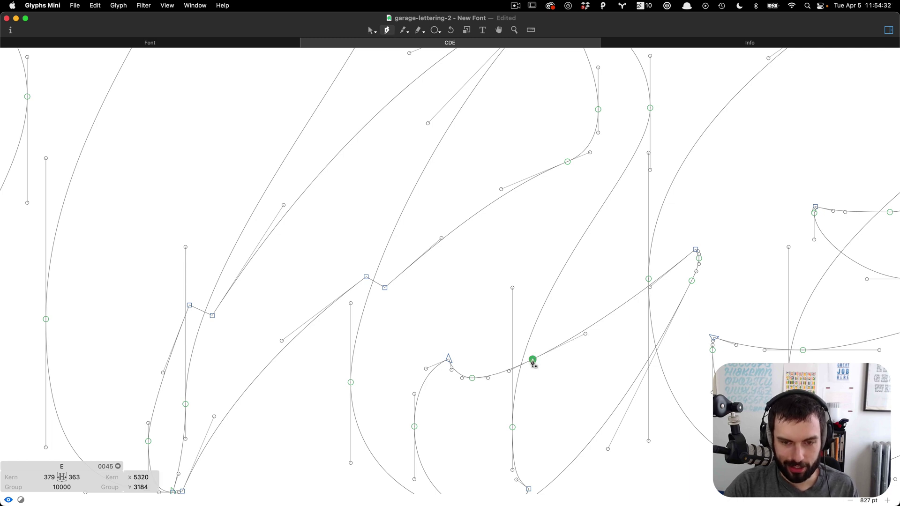
{"action": "left_click", "coordinate": [502, 373]}
{"action": "key", "text": "v"}
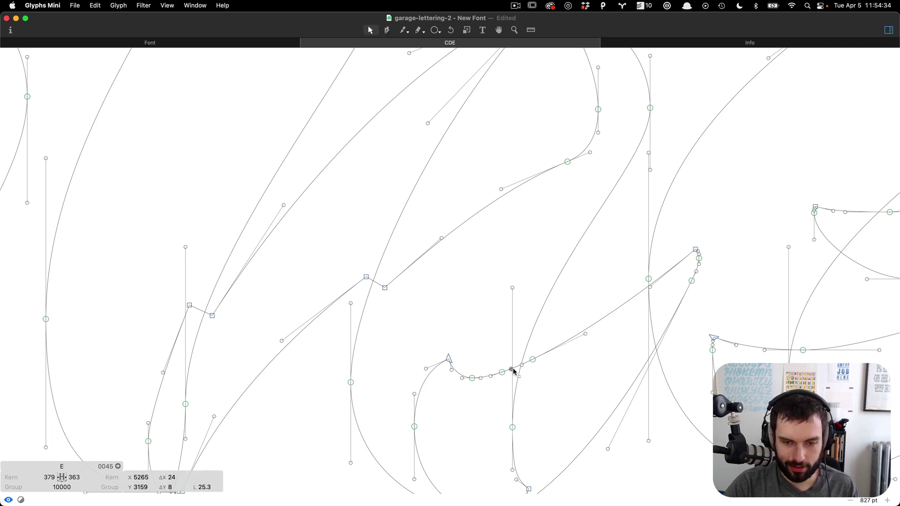
{"action": "left_click", "coordinate": [508, 378]}
{"action": "left_click_drag", "start_coordinate": [503, 375], "coordinate": [509, 346]}
{"action": "left_click", "coordinate": [533, 360]}
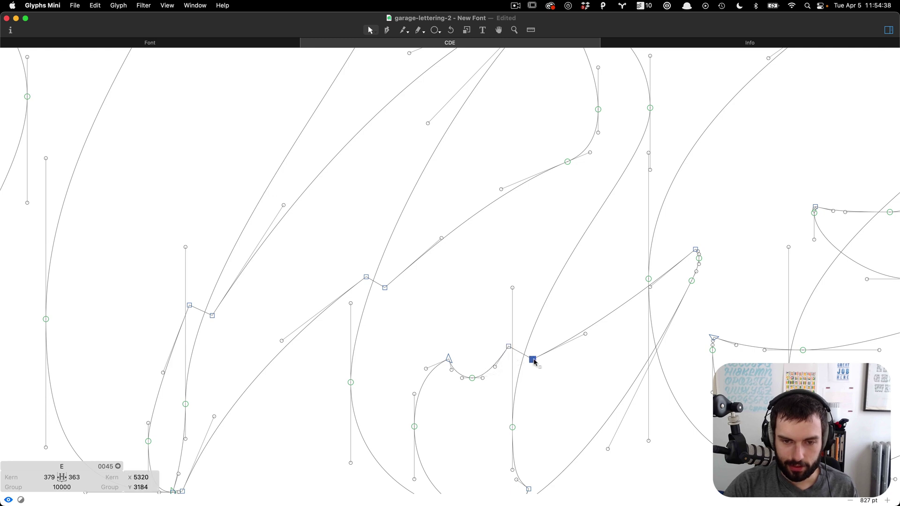
{"action": "key", "text": "Left"}
{"action": "key", "text": "Left"}
{"action": "key", "text": "Up"}
{"action": "key", "text": "Up"}
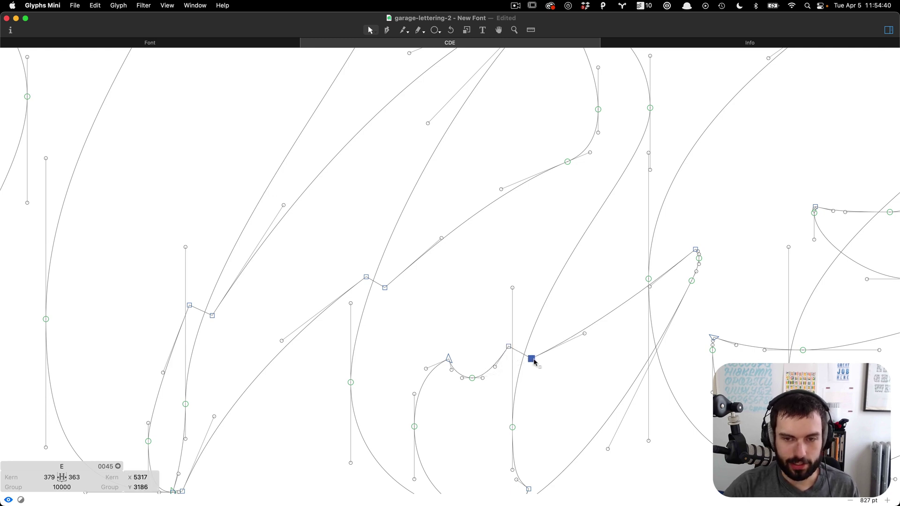
{"action": "key", "text": "t"}
{"action": "scroll", "coordinate": [442, 233], "scroll_direction": "down", "scroll_amount": 5}
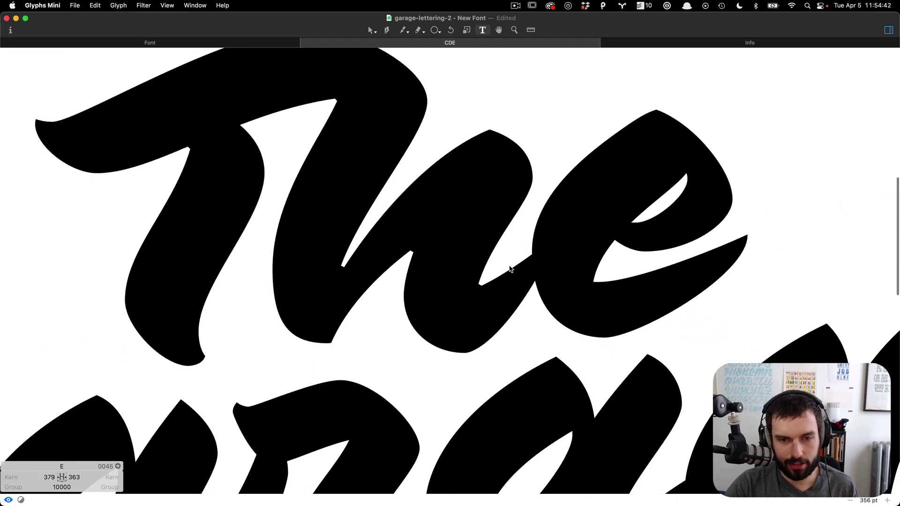
Add two nodes to the underside of the h's exit stroke at the e and form a notch, with its left node at X 5626, Y 3198.
{"action": "scroll", "coordinate": [539, 284], "scroll_direction": "up", "scroll_amount": 5}
{"action": "key", "text": "Escape"}
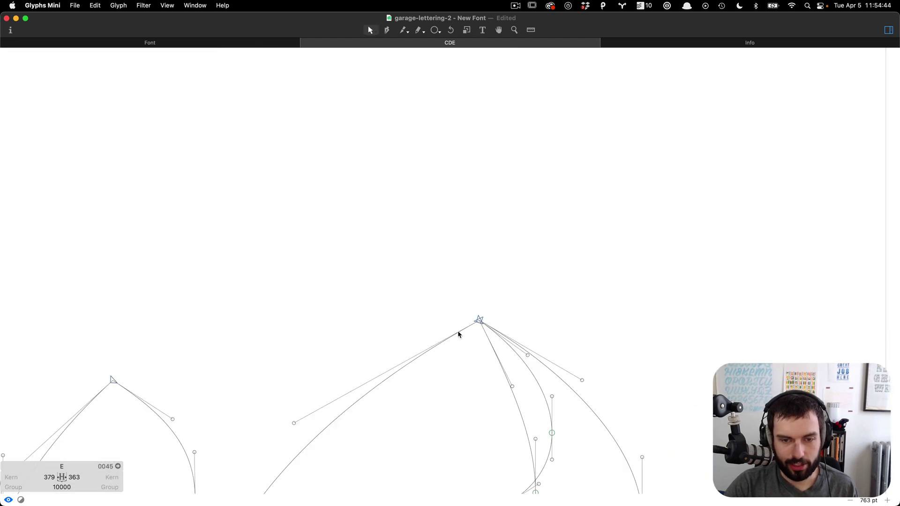
{"action": "scroll", "coordinate": [458, 327], "scroll_direction": "down", "scroll_amount": 3}
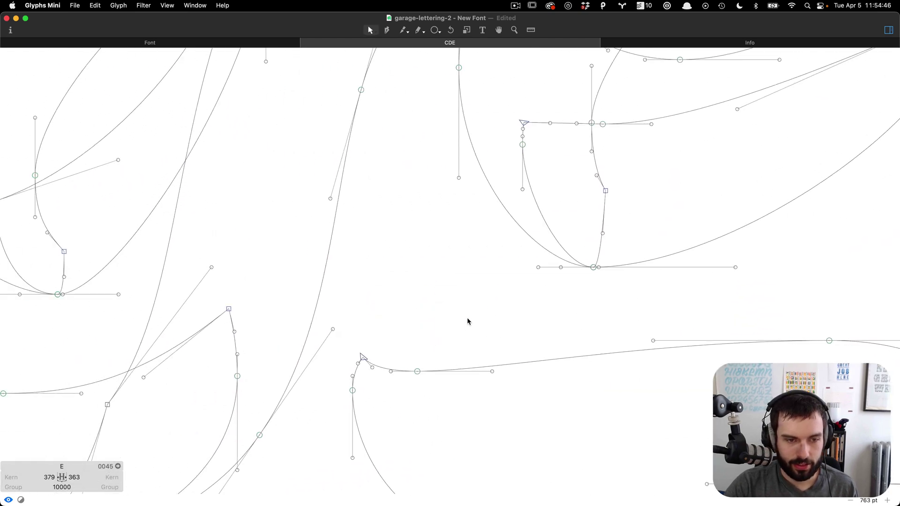
{"action": "scroll", "coordinate": [492, 314], "scroll_direction": "up", "scroll_amount": 5}
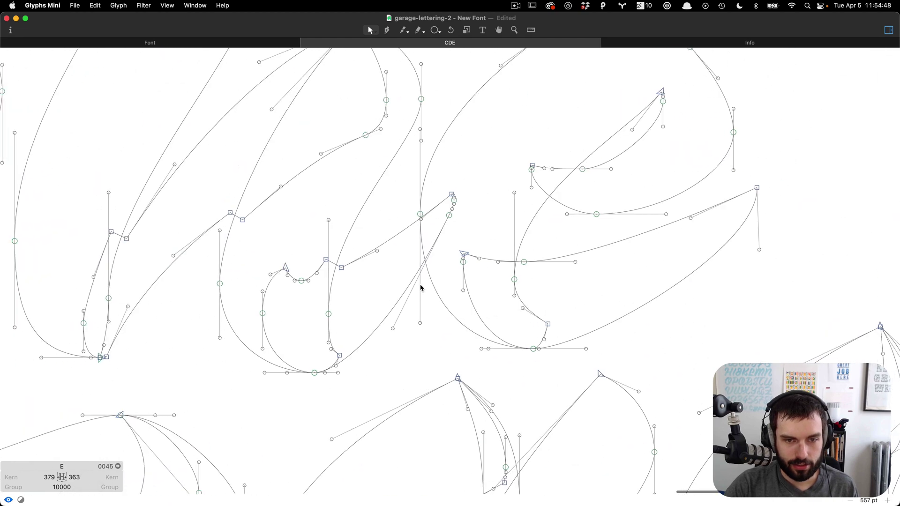
{"action": "scroll", "coordinate": [419, 287], "scroll_direction": "up", "scroll_amount": 3}
{"action": "key", "text": "p"}
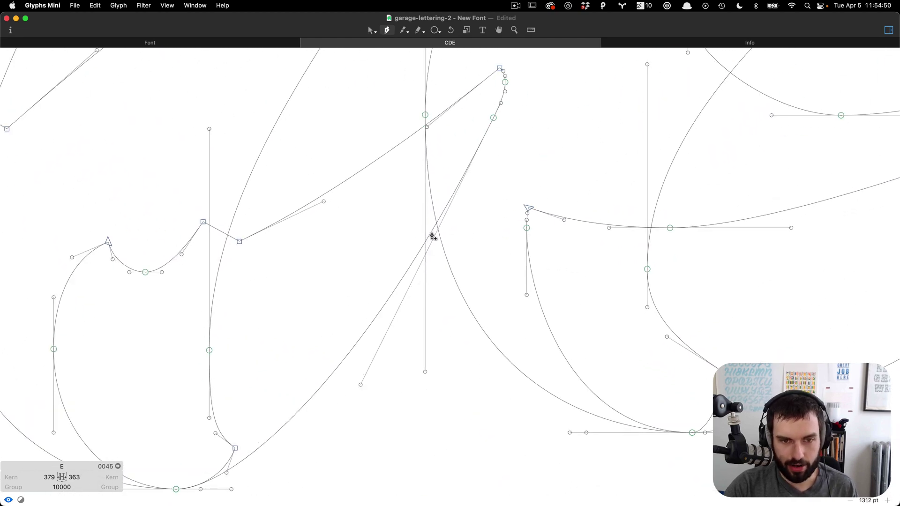
{"action": "left_click", "coordinate": [432, 231]}
{"action": "left_click", "coordinate": [447, 206]}
{"action": "key", "text": "v"}
{"action": "left_click_drag", "start_coordinate": [445, 211], "coordinate": [423, 234]}
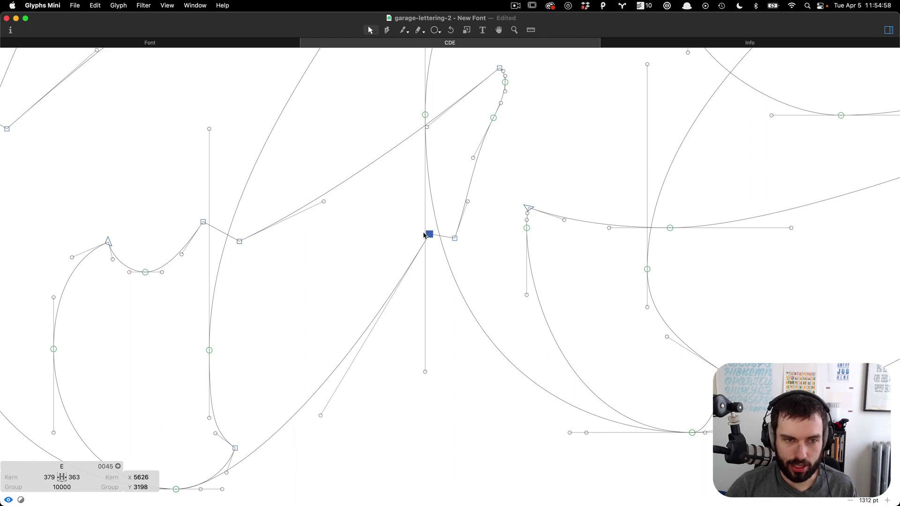
{"action": "scroll", "coordinate": [543, 272], "scroll_direction": "right", "scroll_amount": 5}
{"action": "scroll", "coordinate": [530, 270], "scroll_direction": "down", "scroll_amount": 5}
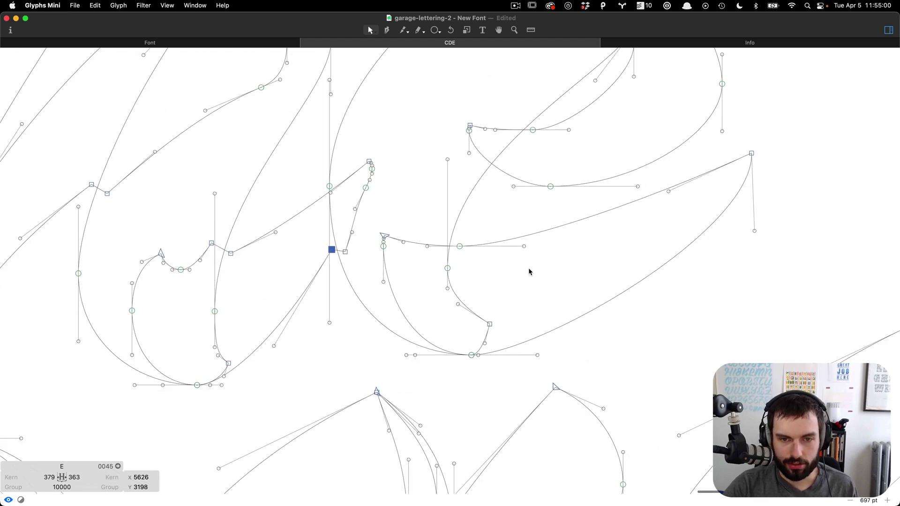
Add a node on the lower edge of the e's counter and blunt its upper tip with two nodes at Y 3850, removing the old tip.
{"action": "scroll", "coordinate": [544, 216], "scroll_direction": "down", "scroll_amount": 2}
{"action": "scroll", "coordinate": [553, 143], "scroll_direction": "up", "scroll_amount": 2}
{"action": "scroll", "coordinate": [553, 143], "scroll_direction": "up", "scroll_amount": 2}
{"action": "scroll", "coordinate": [539, 154], "scroll_direction": "up", "scroll_amount": 5}
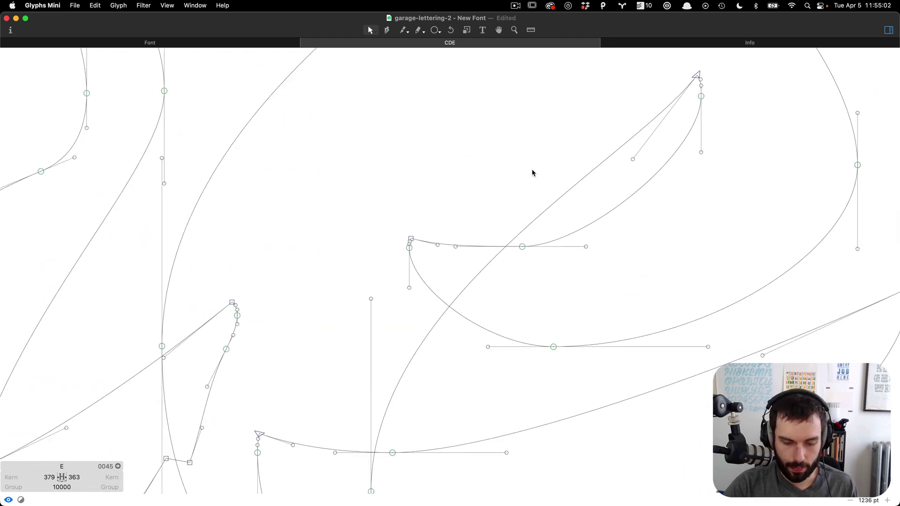
{"action": "key", "text": "p"}
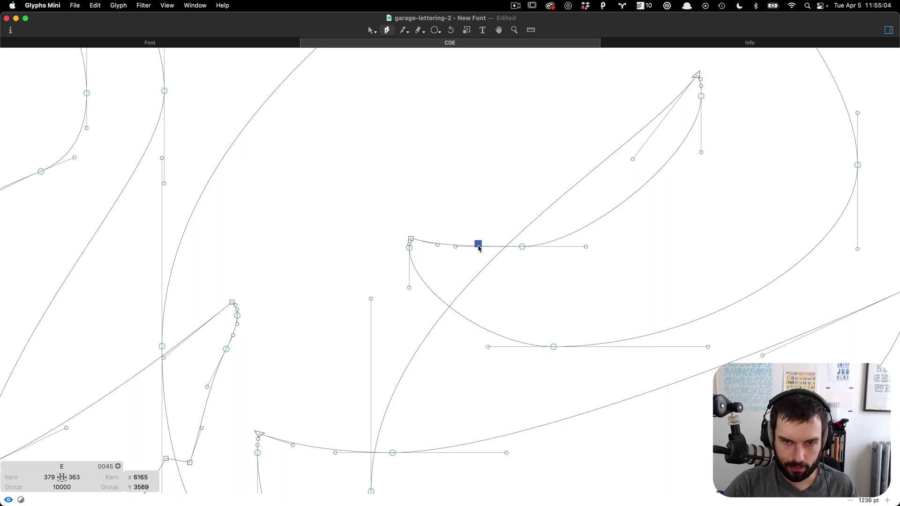
{"action": "left_click", "coordinate": [478, 246]}
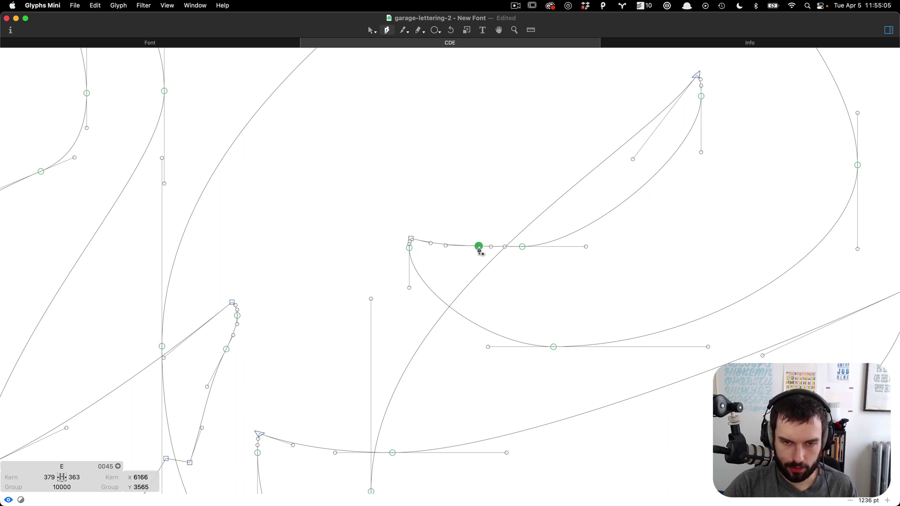
{"action": "left_click", "coordinate": [693, 83]}
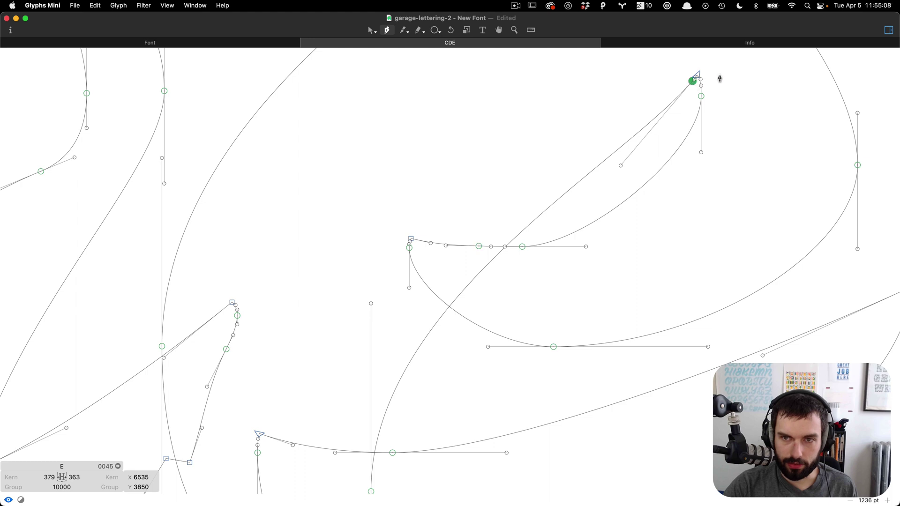
{"action": "scroll", "coordinate": [719, 78], "scroll_direction": "up", "scroll_amount": 5}
{"action": "left_click", "coordinate": [665, 100]}
{"action": "key", "text": "v"}
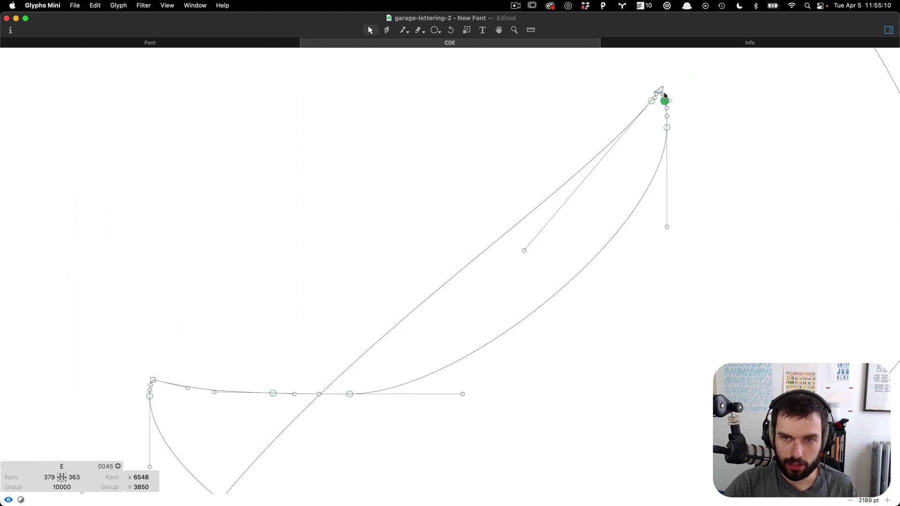
{"action": "left_click_drag", "start_coordinate": [658, 92], "coordinate": [668, 88]}
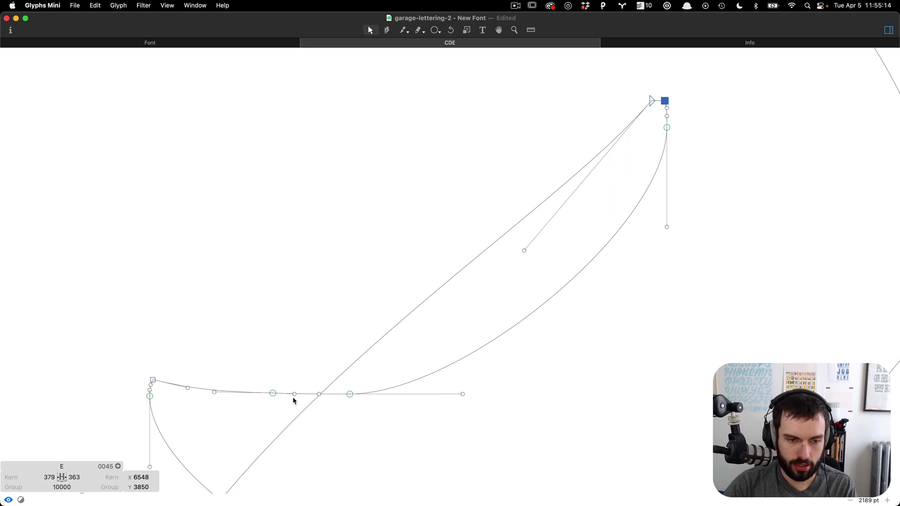
Raise the added node to X 6221, Y 3605 as a notch in the e's counter, shift the node pair slightly up-left, and preview it.
{"action": "left_click_drag", "start_coordinate": [291, 394], "coordinate": [330, 355]}
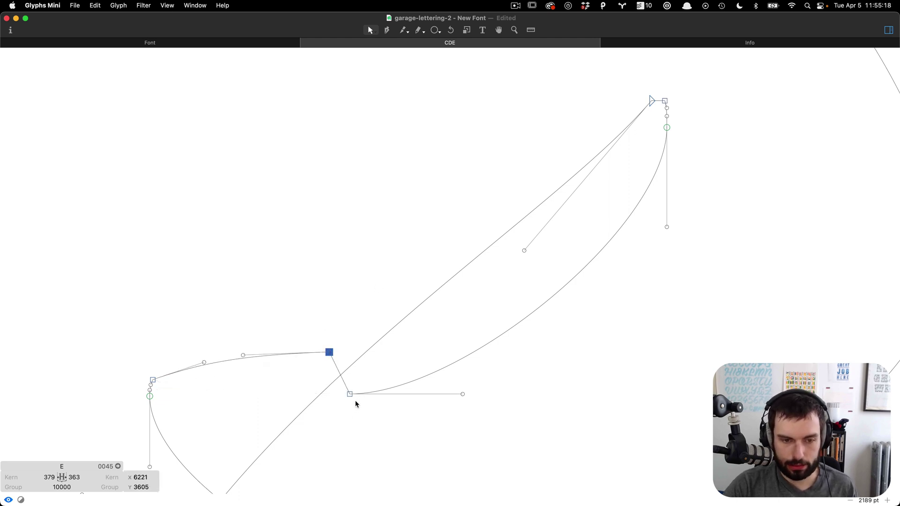
{"action": "left_click_drag", "start_coordinate": [355, 404], "coordinate": [312, 313]}
{"action": "key", "text": "Left"}
{"action": "key", "text": "Left"}
{"action": "key", "text": "Left"}
{"action": "key", "text": "Left"}
{"action": "key", "text": "Up"}
{"action": "key", "text": "Up"}
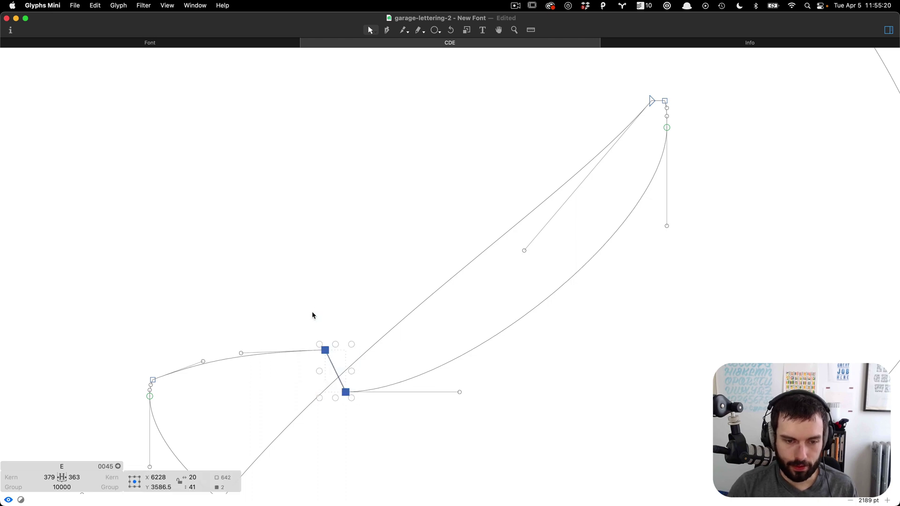
{"action": "left_click", "coordinate": [556, 297]}
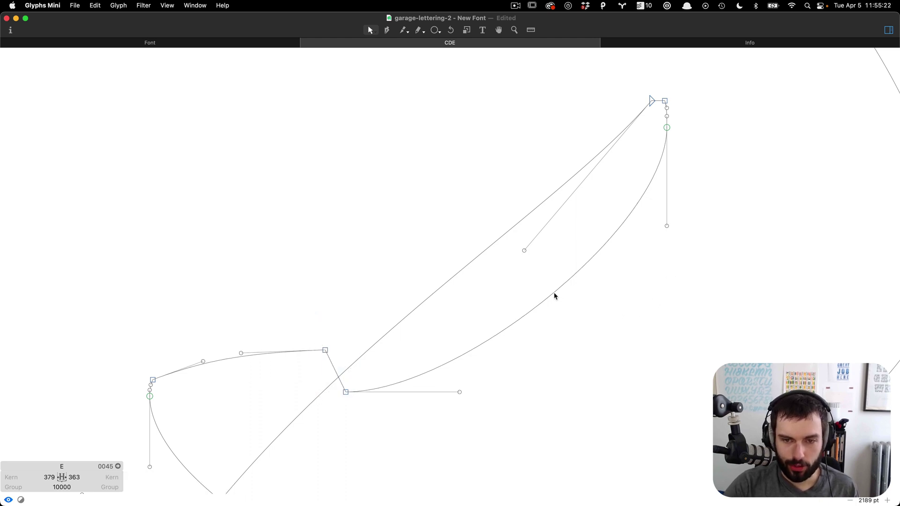
{"action": "left_click_drag", "start_coordinate": [555, 296], "coordinate": [570, 310]}
{"action": "scroll", "coordinate": [640, 302], "scroll_direction": "down", "scroll_amount": 8}
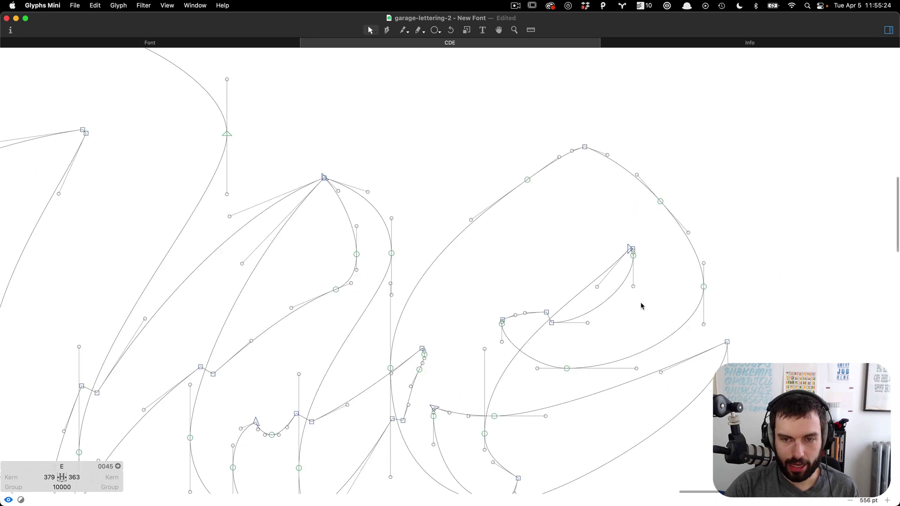
{"action": "key", "text": "t"}
{"action": "scroll", "coordinate": [613, 327], "scroll_direction": "up", "scroll_amount": 5}
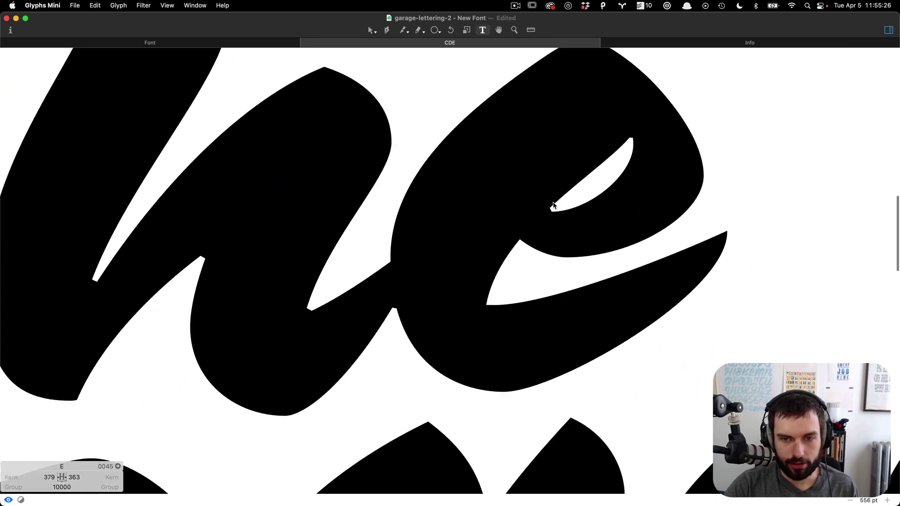
{"action": "key", "text": "Escape"}
Nudge the notch's node pair in the e's counter further to X 6225, Y 3588.5.
{"action": "scroll", "coordinate": [532, 242], "scroll_direction": "down", "scroll_amount": 5}
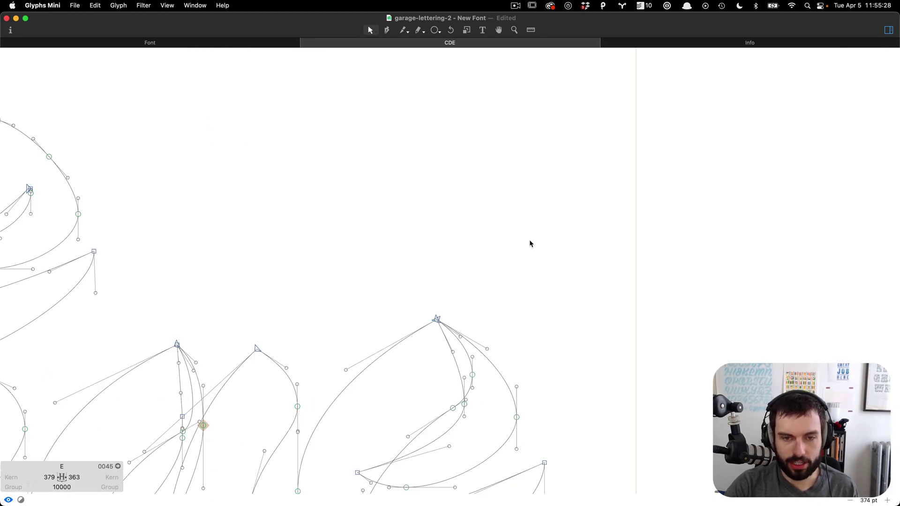
{"action": "scroll", "coordinate": [512, 402], "scroll_direction": "up", "scroll_amount": 3}
{"action": "scroll", "coordinate": [513, 402], "scroll_direction": "up", "scroll_amount": 10}
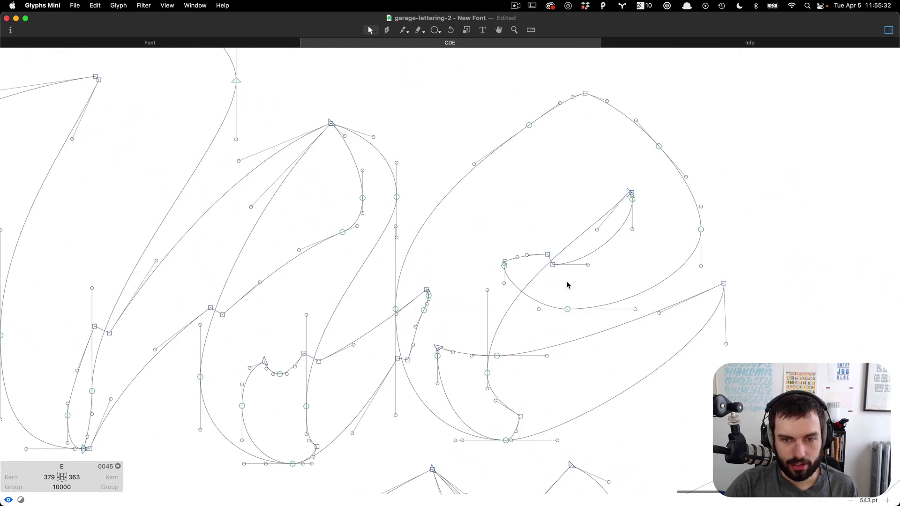
{"action": "left_click_drag", "start_coordinate": [568, 283], "coordinate": [539, 235]}
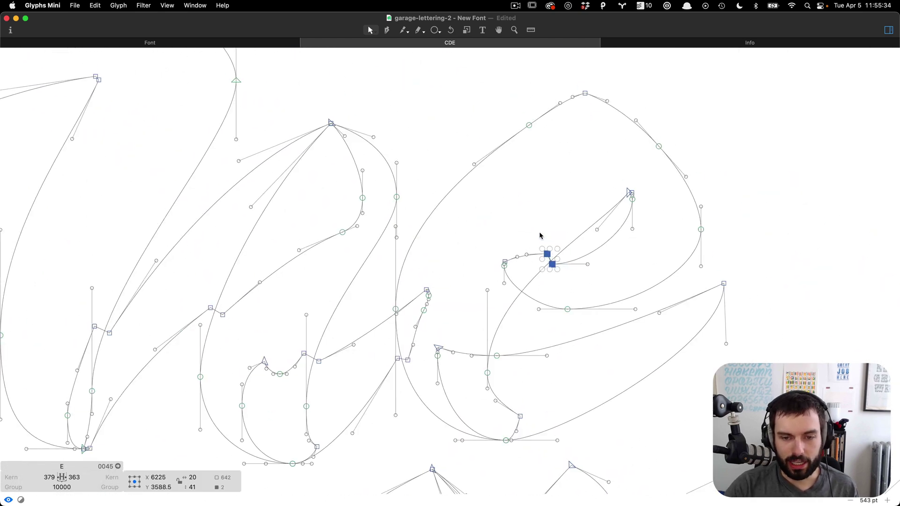
{"action": "left_click", "coordinate": [540, 237]}
Add two nodes where the e's stem meets its exit stroke, at X 6005, Y 3208 and X 5958, Y 3210, with a straight corner segment between them.
{"action": "scroll", "coordinate": [497, 365], "scroll_direction": "up", "scroll_amount": 5}
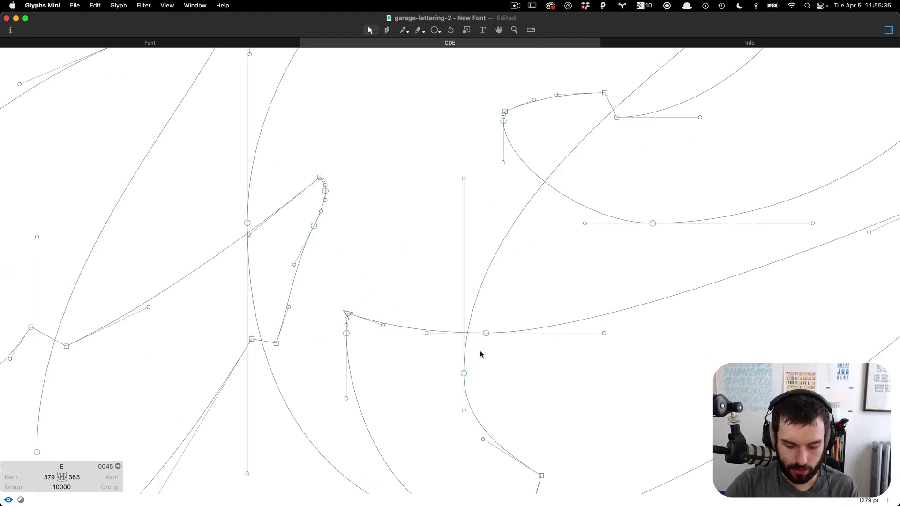
{"action": "key", "text": "p"}
{"action": "left_click", "coordinate": [478, 333]}
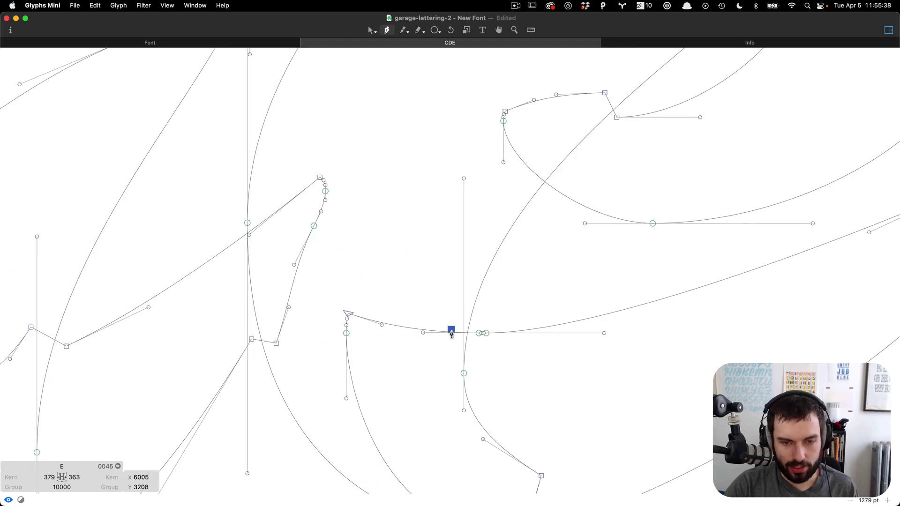
{"action": "left_click", "coordinate": [451, 334]}
{"action": "key", "text": "v"}
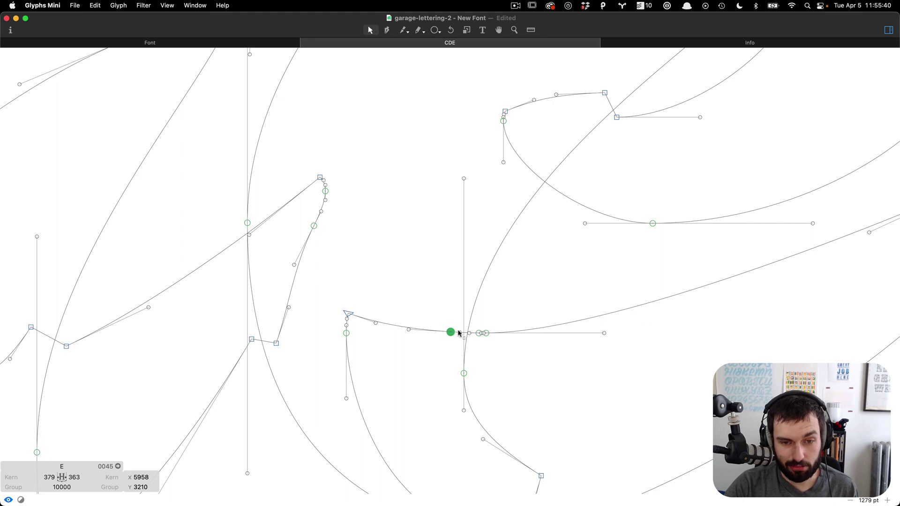
{"action": "left_click", "coordinate": [460, 332]}
{"action": "key", "text": "Delete"}
{"action": "right_click", "coordinate": [452, 334]}
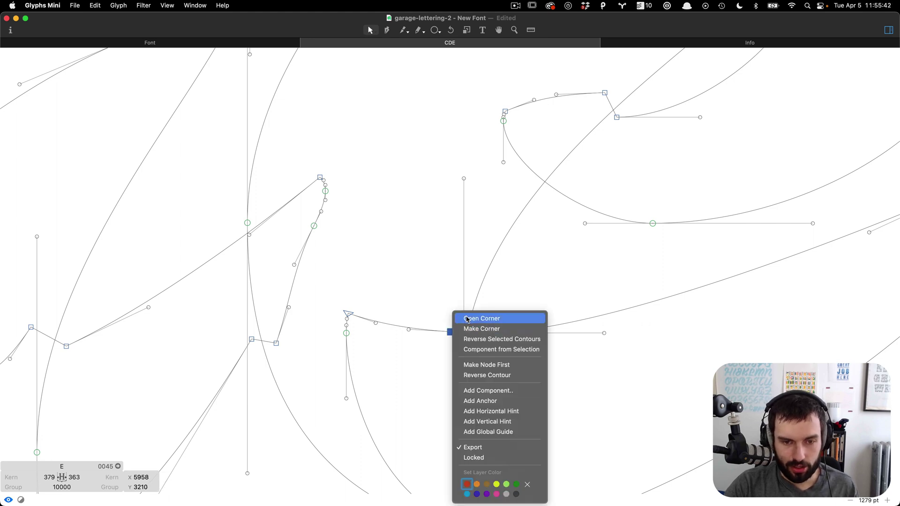
{"action": "left_click", "coordinate": [418, 317]}
{"action": "left_click", "coordinate": [439, 322]}
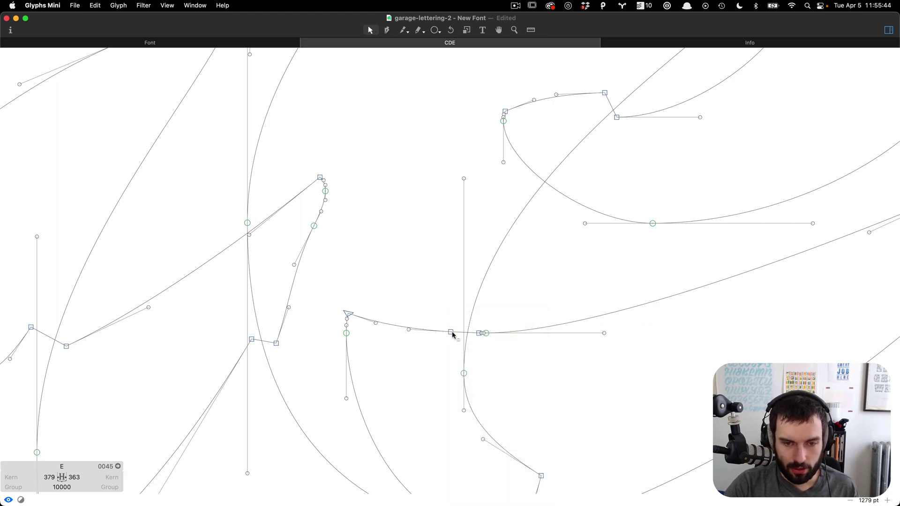
Raise the left added node on the e's exit stroke to form a slanted notch at the inner join.
{"action": "left_click_drag", "start_coordinate": [451, 334], "coordinate": [475, 323]}
{"action": "scroll", "coordinate": [471, 333], "scroll_direction": "up", "scroll_amount": 5}
{"action": "left_click_drag", "start_coordinate": [453, 277], "coordinate": [446, 289]}
{"action": "left_click", "coordinate": [488, 307]}
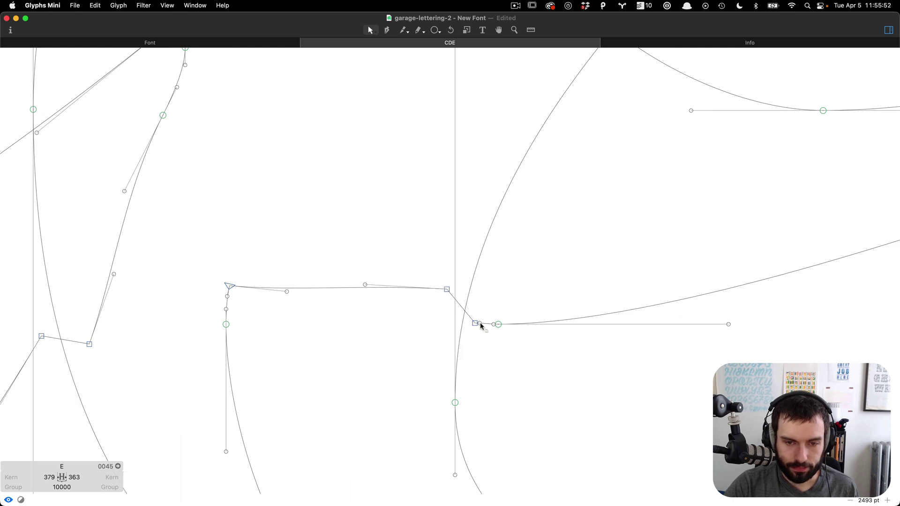
Delete the smooth node beside the e's exit-stroke notch and move the remaining curve handle to X 6247, Y 3203.
{"action": "left_click_drag", "start_coordinate": [480, 325], "coordinate": [483, 326]}
{"action": "left_click", "coordinate": [498, 324]}
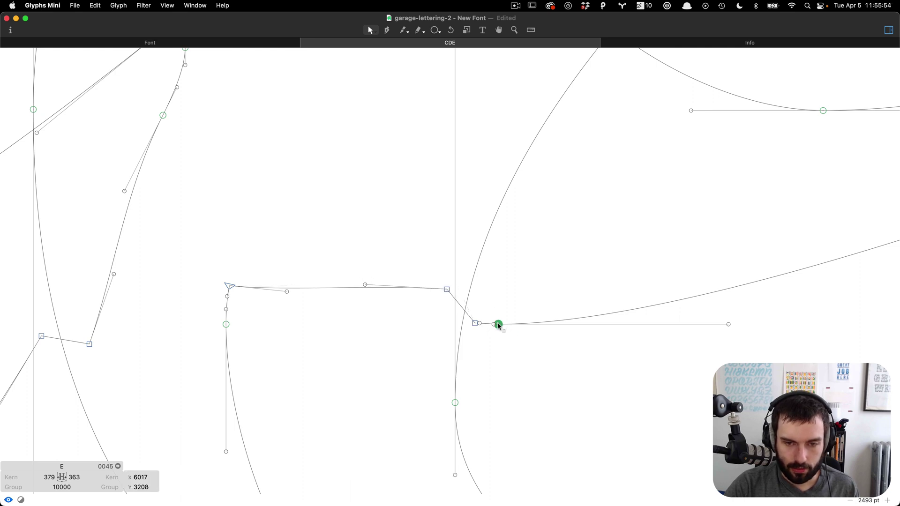
{"action": "key", "text": "BackSpace"}
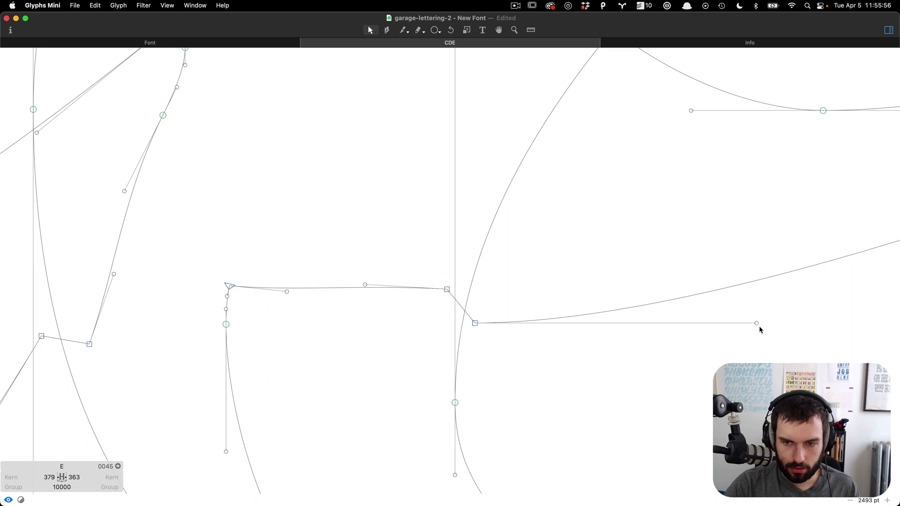
{"action": "left_click_drag", "start_coordinate": [759, 327], "coordinate": [767, 332]}
Preview the e's notches as a filled shape and examine the whole "The Garage" lettering at a smaller size.
{"action": "scroll", "coordinate": [525, 296], "scroll_direction": "down", "scroll_amount": 3}
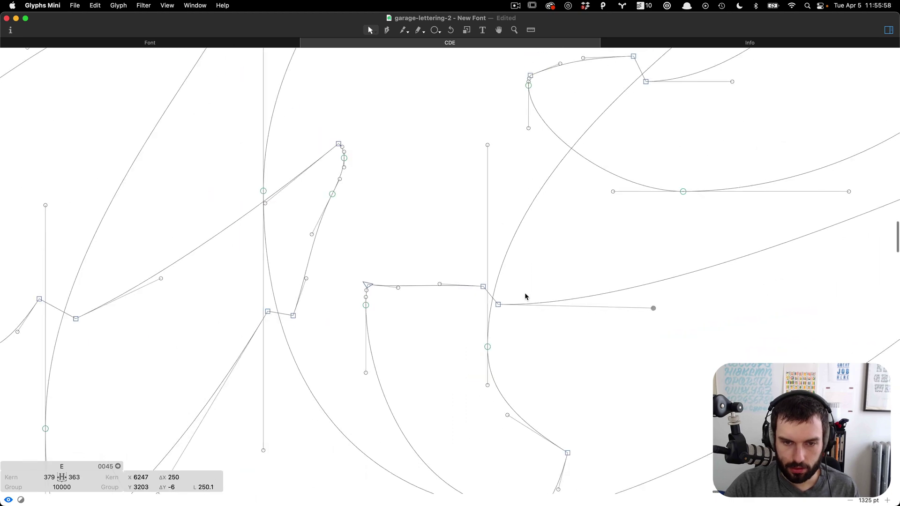
{"action": "scroll", "coordinate": [525, 296], "scroll_direction": "down", "scroll_amount": 3}
{"action": "key", "text": "t"}
{"action": "scroll", "coordinate": [534, 297], "scroll_direction": "down", "scroll_amount": 3}
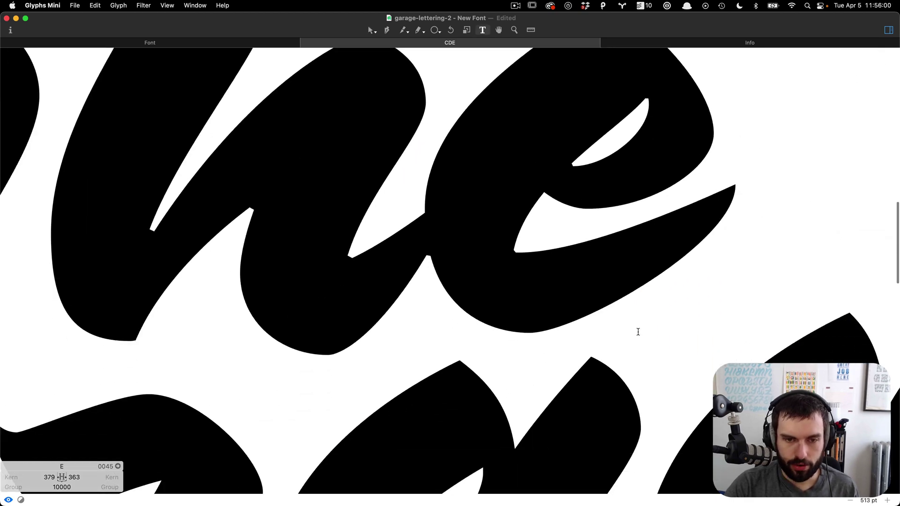
{"action": "scroll", "coordinate": [638, 332], "scroll_direction": "down", "scroll_amount": 5}
{"action": "scroll", "coordinate": [572, 316], "scroll_direction": "up", "scroll_amount": 3}
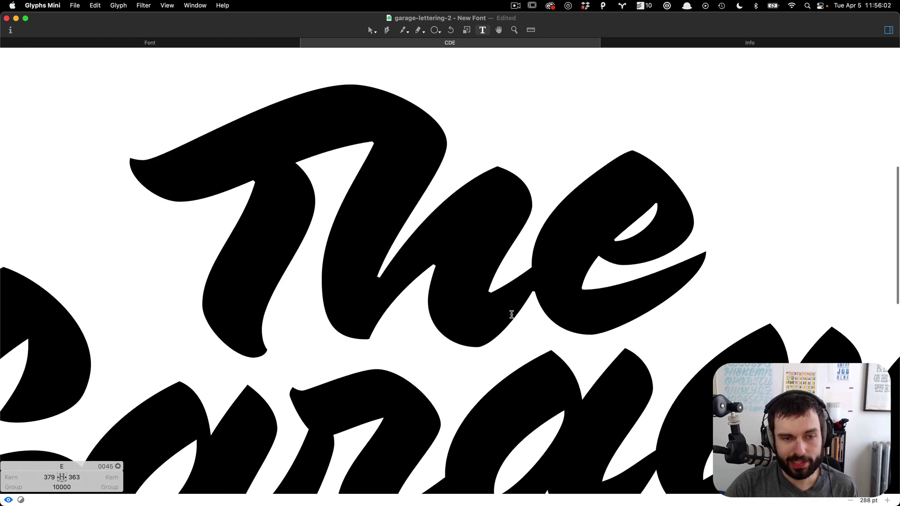
{"action": "scroll", "coordinate": [432, 229], "scroll_direction": "down", "scroll_amount": 5}
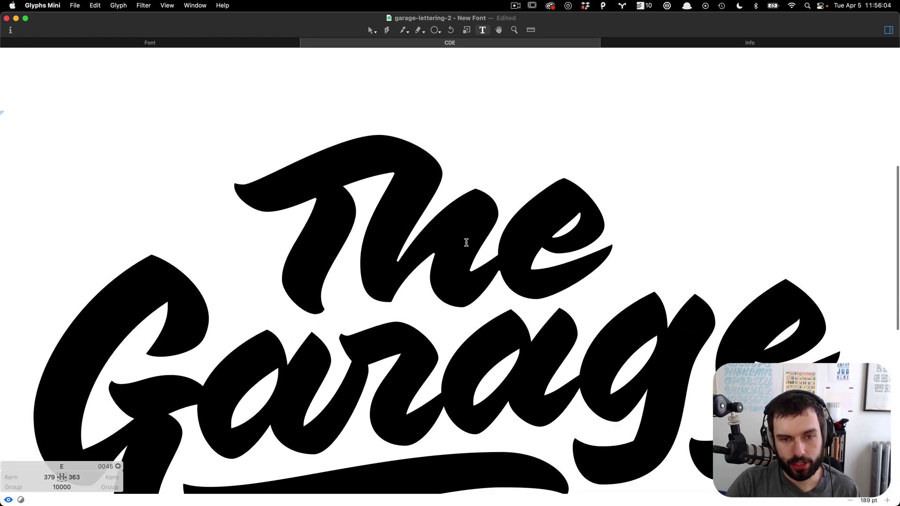
{"action": "scroll", "coordinate": [527, 243], "scroll_direction": "down", "scroll_amount": 2}
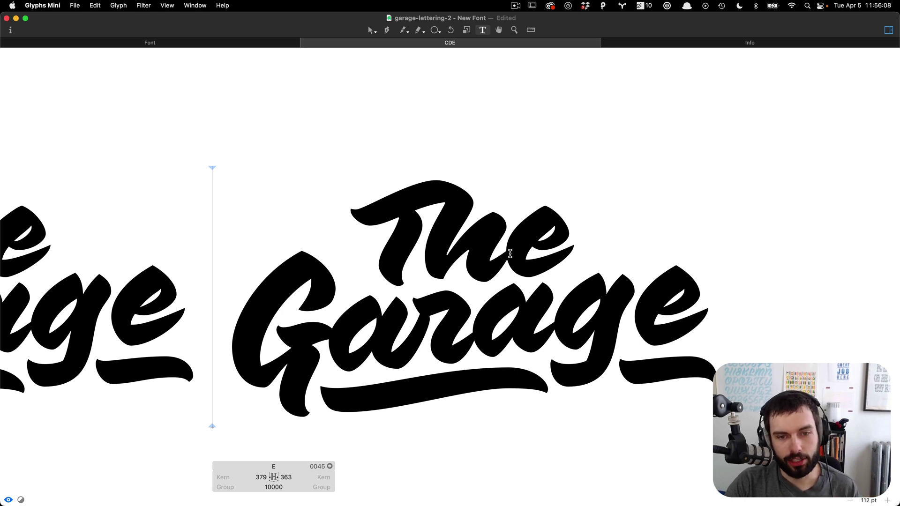
Compare the refined "The Garage" lettering with the earlier versions beside it in the text line.
{"action": "scroll", "coordinate": [515, 252], "scroll_direction": "left", "scroll_amount": 4}
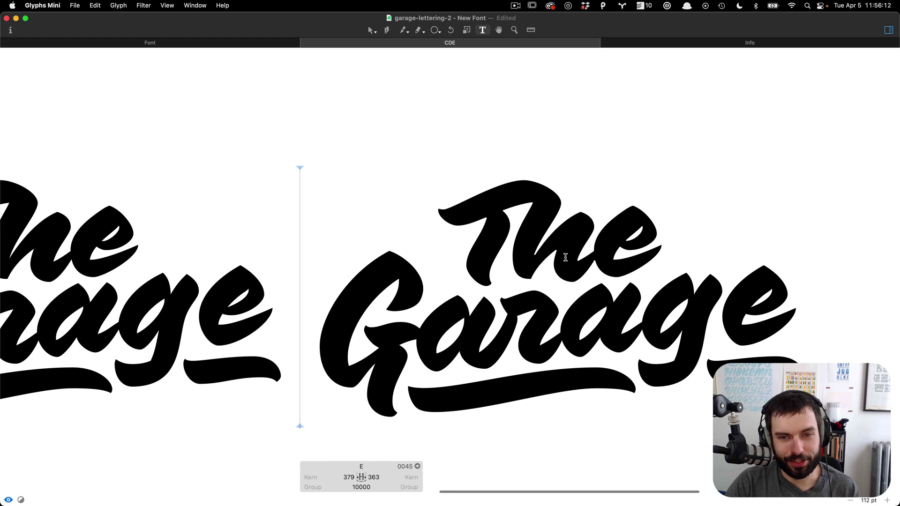
{"action": "scroll", "coordinate": [558, 225], "scroll_direction": "left", "scroll_amount": 2}
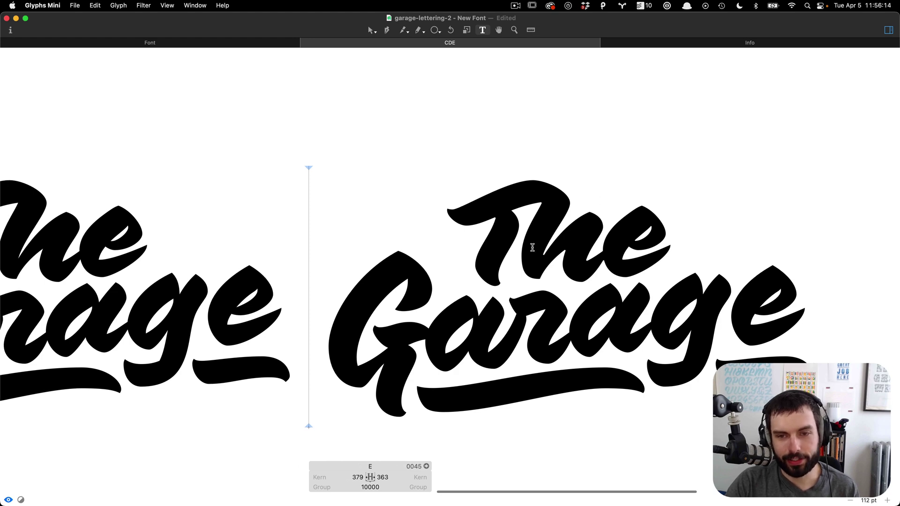
{"action": "scroll", "coordinate": [618, 254], "scroll_direction": "up", "scroll_amount": 5}
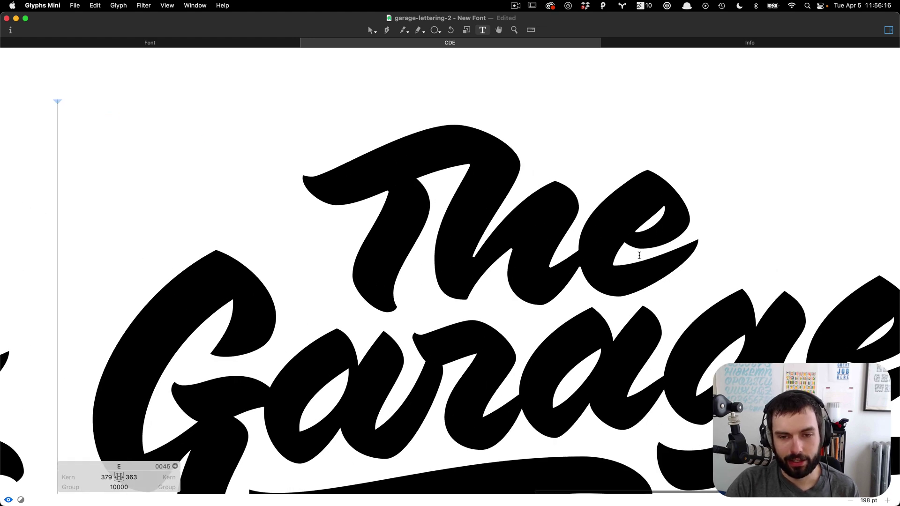
{"action": "scroll", "coordinate": [637, 257], "scroll_direction": "down", "scroll_amount": 5}
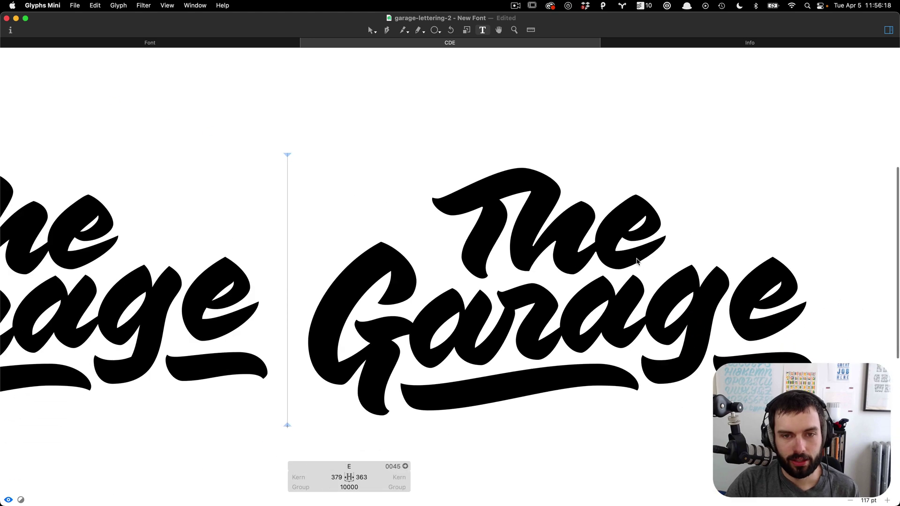
{"action": "scroll", "coordinate": [637, 261], "scroll_direction": "left", "scroll_amount": 10}
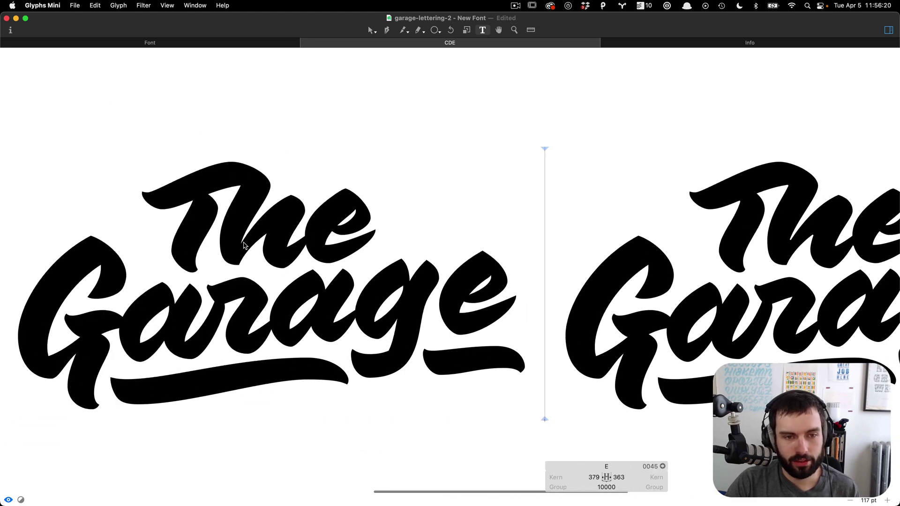
{"action": "scroll", "coordinate": [280, 229], "scroll_direction": "down", "scroll_amount": 1}
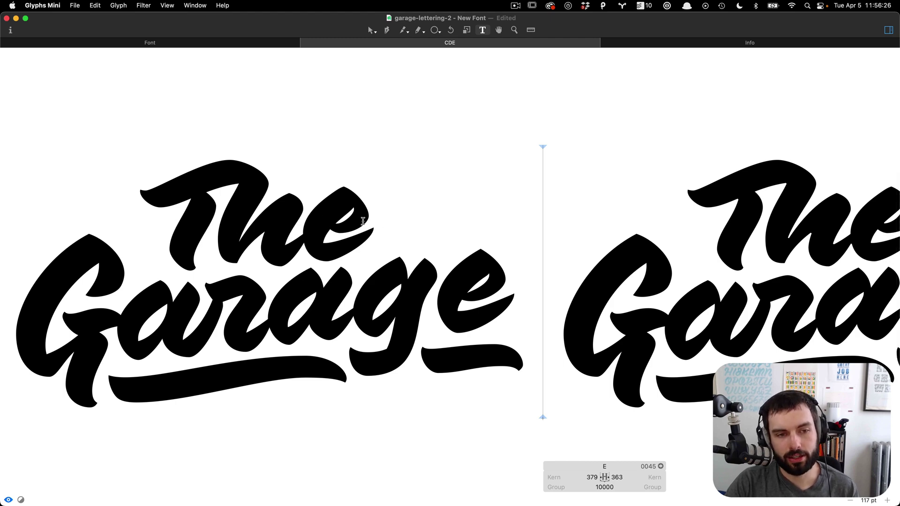
{"action": "scroll", "coordinate": [361, 223], "scroll_direction": "left", "scroll_amount": 20}
{"action": "scroll", "coordinate": [359, 226], "scroll_direction": "right", "scroll_amount": 5}
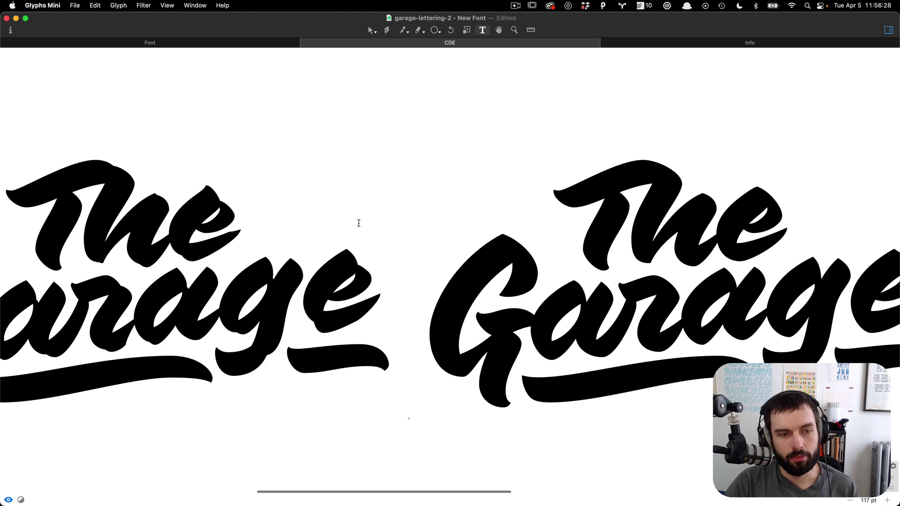
{"action": "scroll", "coordinate": [188, 214], "scroll_direction": "left", "scroll_amount": 6}
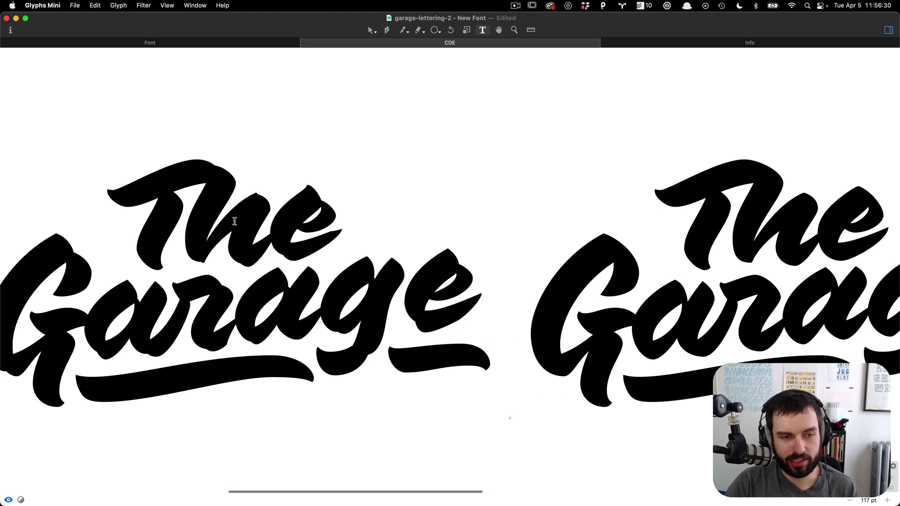
Extend the curve handle at the peak of the e in "The" and delete the smooth node on its upper-left curve.
{"action": "scroll", "coordinate": [234, 224], "scroll_direction": "right", "scroll_amount": 20}
{"action": "scroll", "coordinate": [234, 224], "scroll_direction": "right", "scroll_amount": 1}
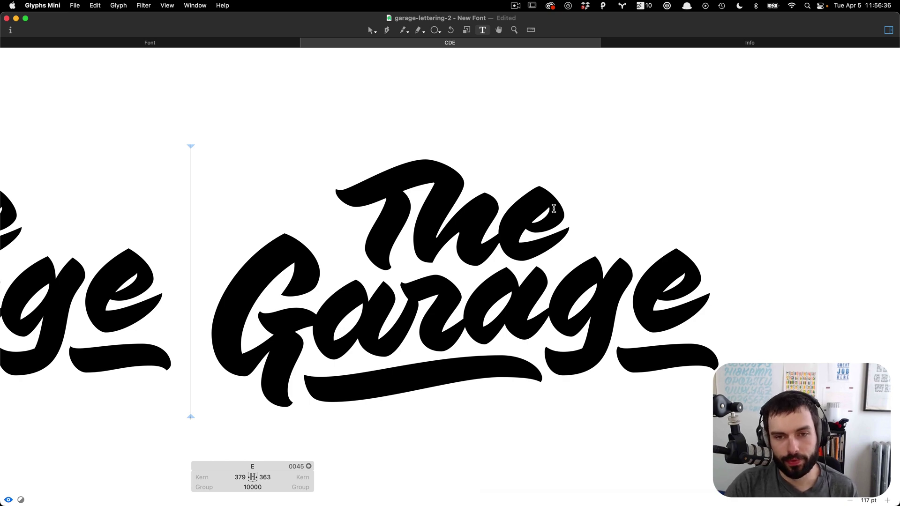
{"action": "scroll", "coordinate": [554, 208], "scroll_direction": "up", "scroll_amount": 5}
{"action": "key", "text": "Escape"}
{"action": "scroll", "coordinate": [499, 171], "scroll_direction": "up", "scroll_amount": 6}
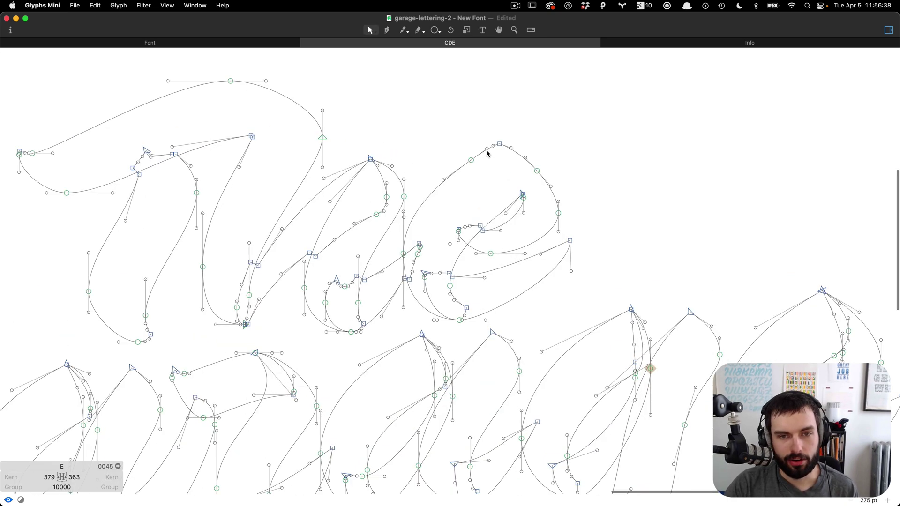
{"action": "left_click_drag", "start_coordinate": [499, 155], "coordinate": [489, 161]}
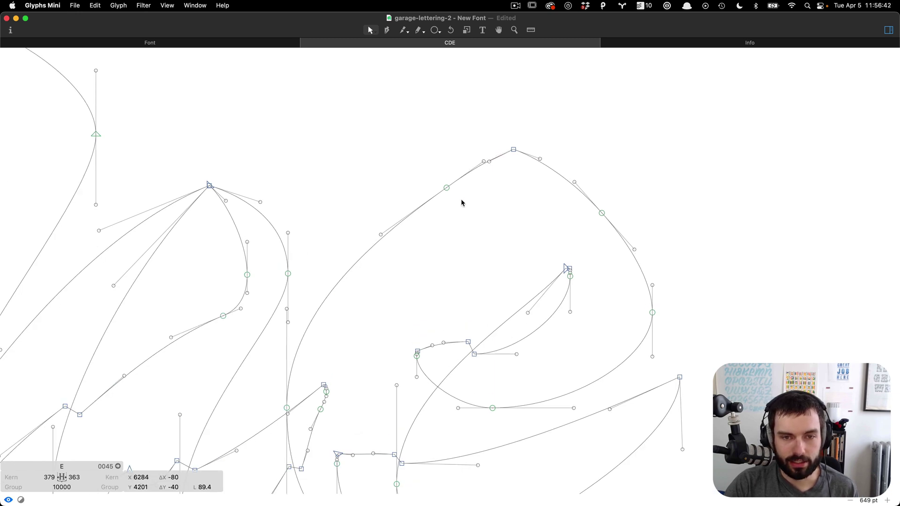
{"action": "left_click_drag", "start_coordinate": [463, 201], "coordinate": [420, 180]}
{"action": "key", "text": "Delete"}
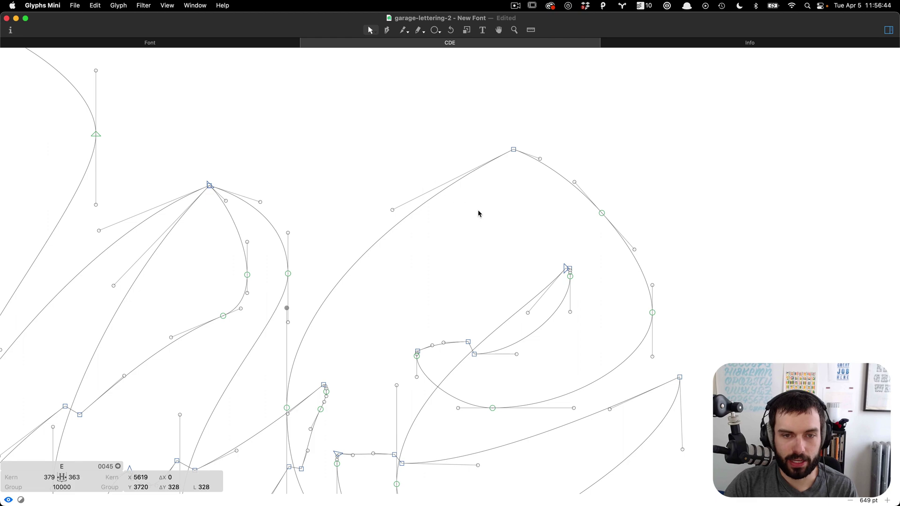
Preview the smoothed e as a filled shape and examine the whole "The Garage" lettering at several sizes.
{"action": "scroll", "coordinate": [546, 216], "scroll_direction": "down", "scroll_amount": 3}
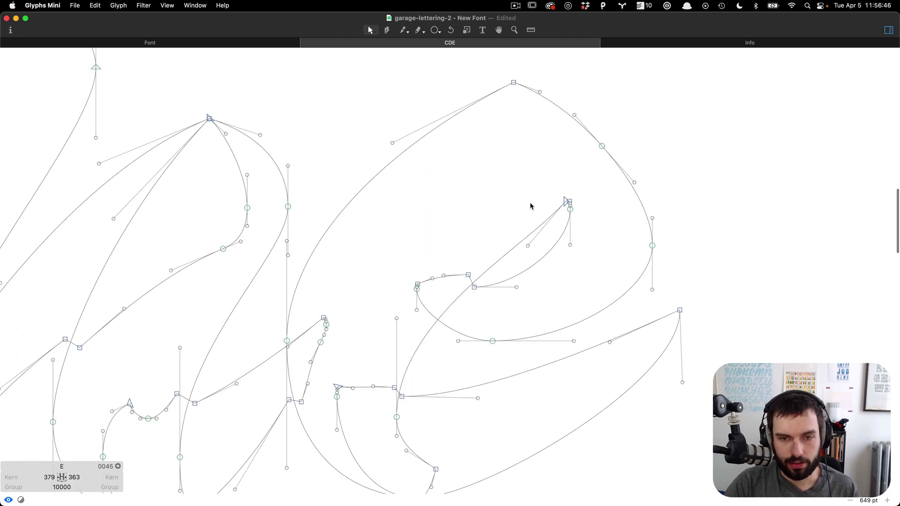
{"action": "key", "text": "t"}
{"action": "scroll", "coordinate": [526, 199], "scroll_direction": "down", "scroll_amount": 3}
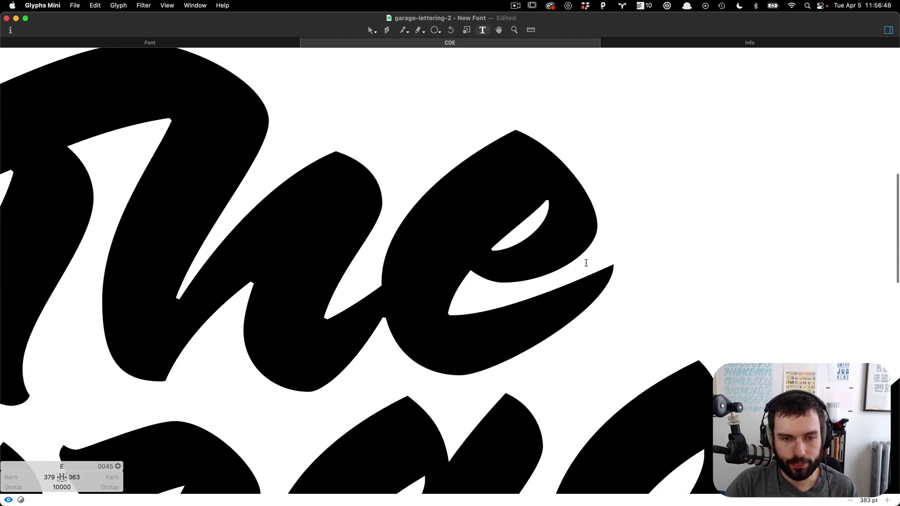
{"action": "scroll", "coordinate": [585, 263], "scroll_direction": "down", "scroll_amount": 5}
{"action": "scroll", "coordinate": [593, 271], "scroll_direction": "down", "scroll_amount": 3}
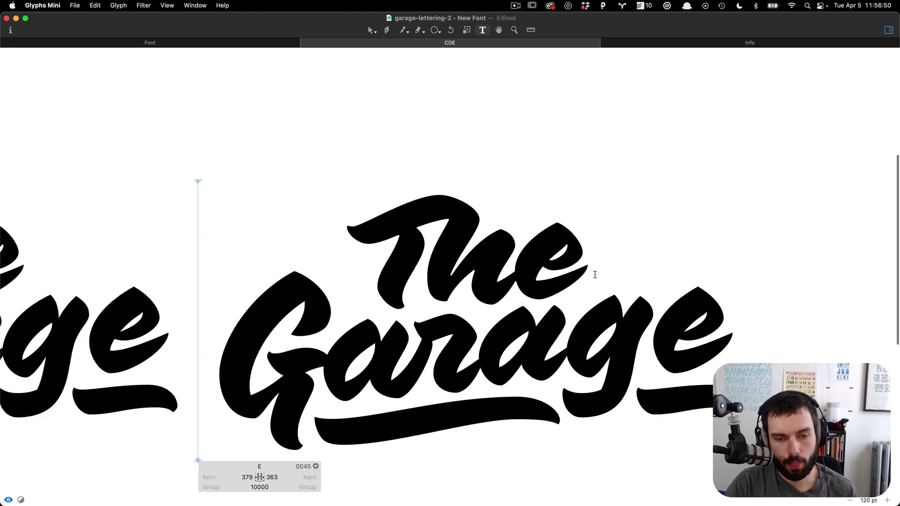
{"action": "scroll", "coordinate": [526, 286], "scroll_direction": "up", "scroll_amount": 3}
{"action": "scroll", "coordinate": [526, 288], "scroll_direction": "down", "scroll_amount": 4}
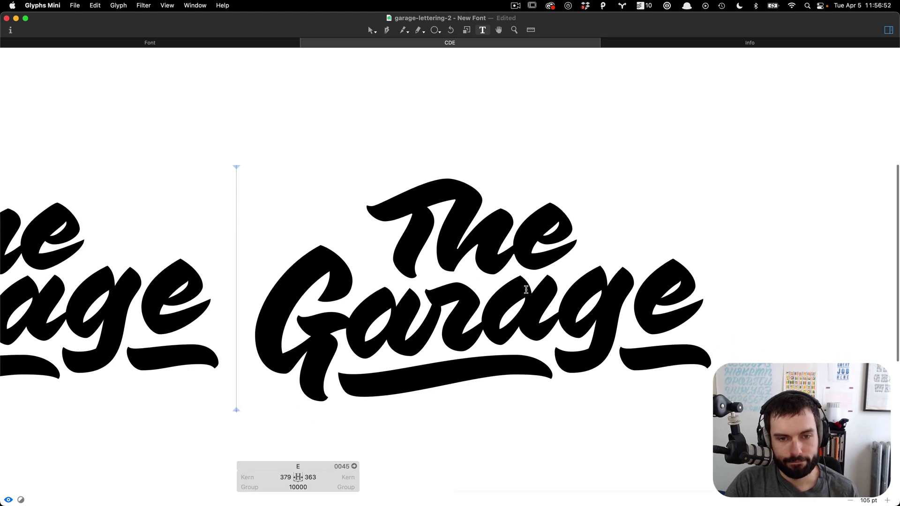
{"action": "scroll", "coordinate": [526, 290], "scroll_direction": "up", "scroll_amount": 2}
{"action": "scroll", "coordinate": [526, 289], "scroll_direction": "up", "scroll_amount": 2}
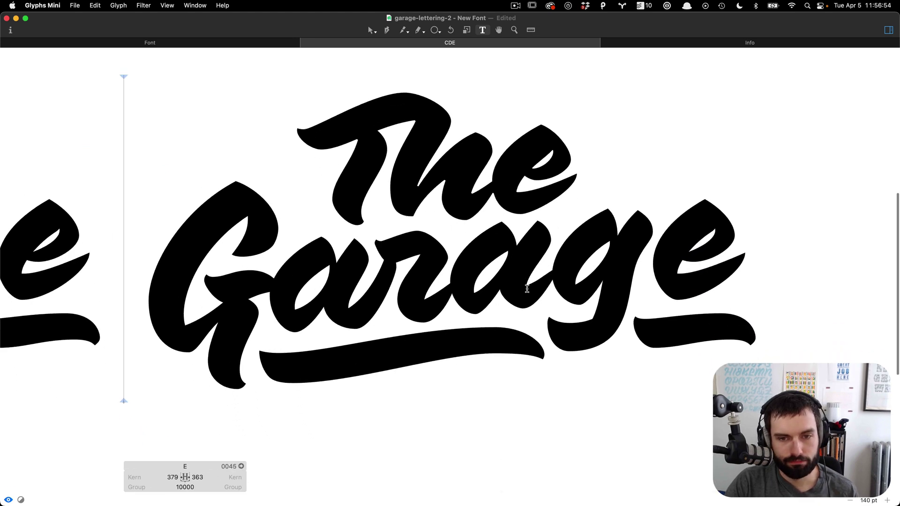
{"action": "scroll", "coordinate": [526, 289], "scroll_direction": "right", "scroll_amount": 1}
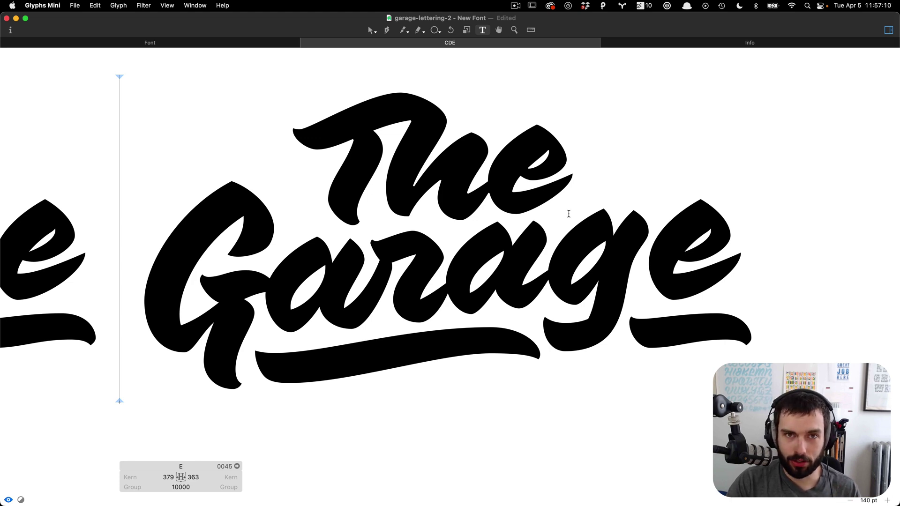
{"action": "scroll", "coordinate": [544, 205], "scroll_direction": "up", "scroll_amount": 2}
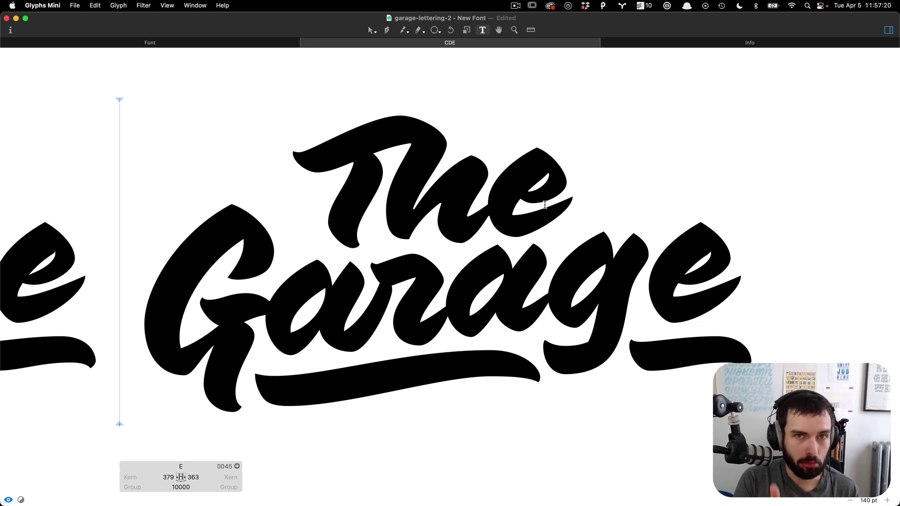
{"action": "key", "text": "Escape"}
{"action": "left_click_drag", "start_coordinate": [602, 192], "coordinate": [612, 191]}
{"action": "key", "text": "t"}
{"action": "scroll", "coordinate": [612, 192], "scroll_direction": "down", "scroll_amount": 3}
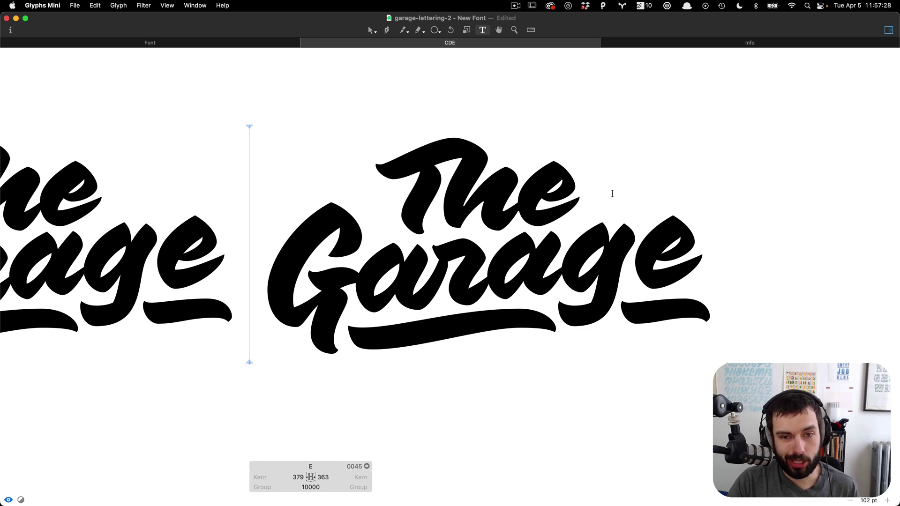
{"action": "scroll", "coordinate": [612, 194], "scroll_direction": "up", "scroll_amount": 2}
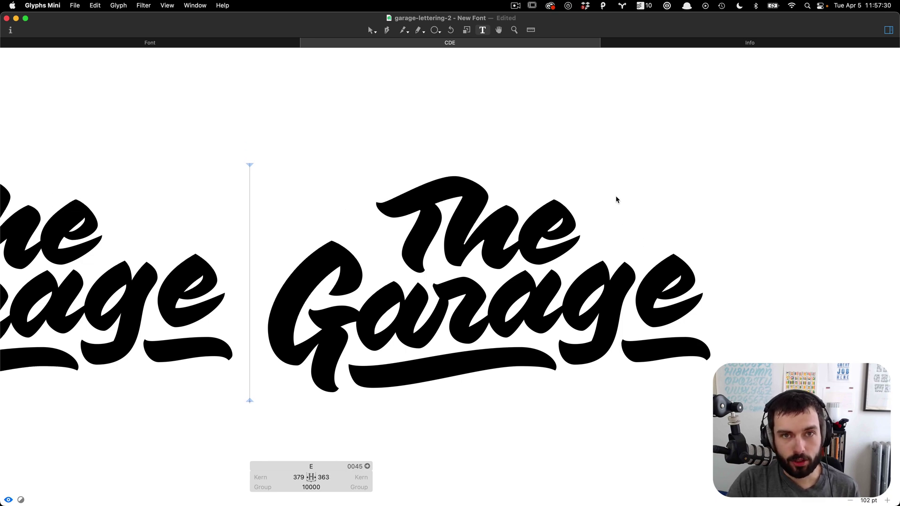